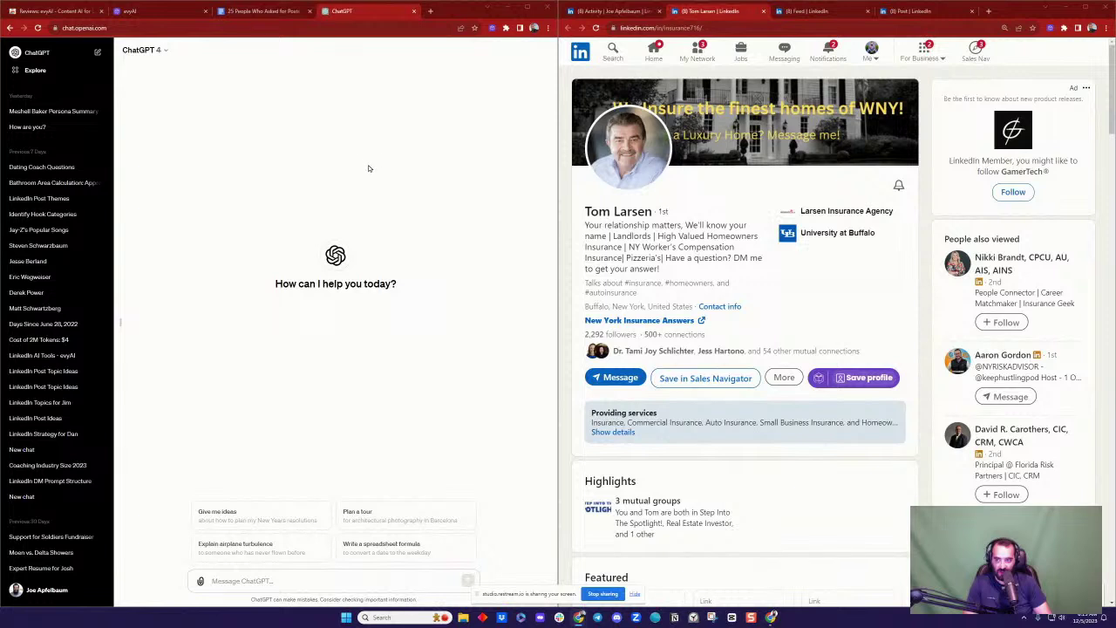
Step: Bring up the evyAI website and scroll to its 'What can you do with evyAI?' overview
left_click(153, 13)
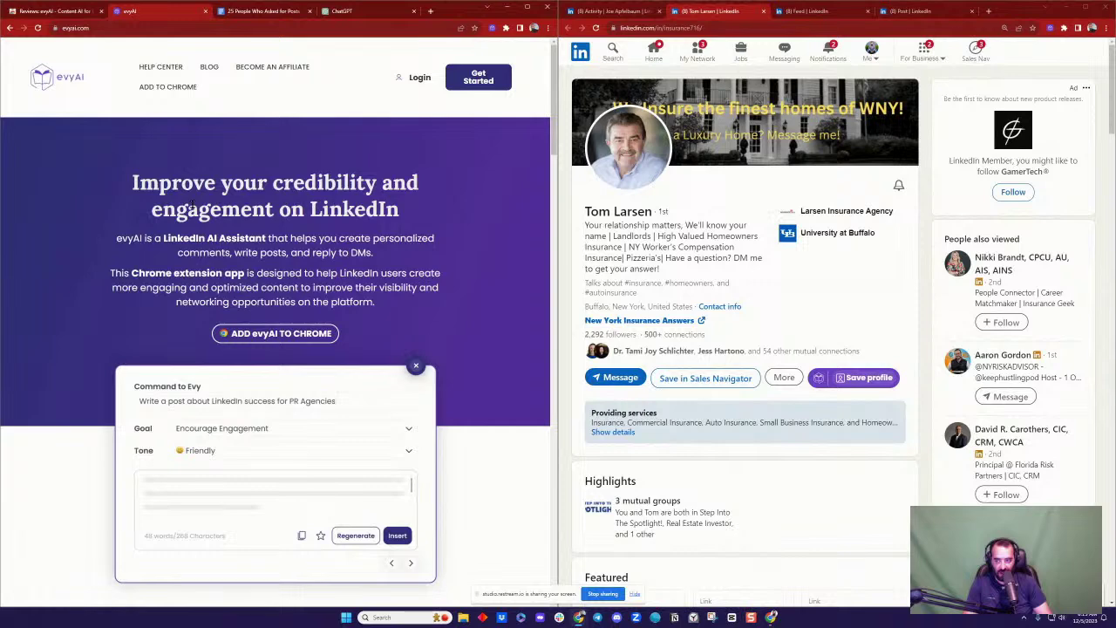
scroll(491, 249, "down", 2)
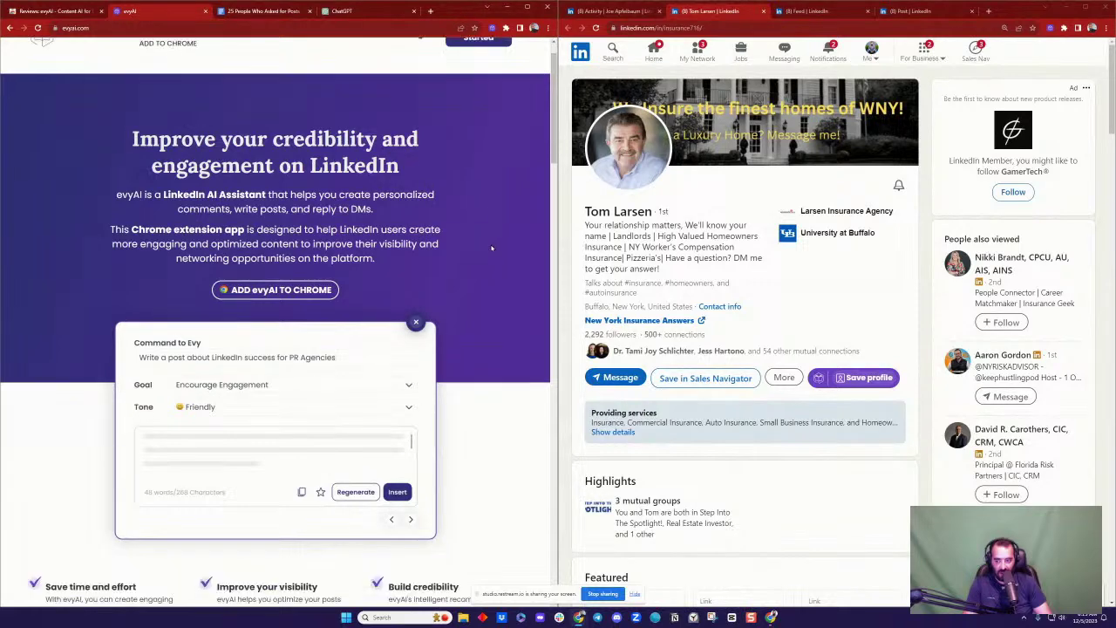
scroll(491, 250, "down", 5)
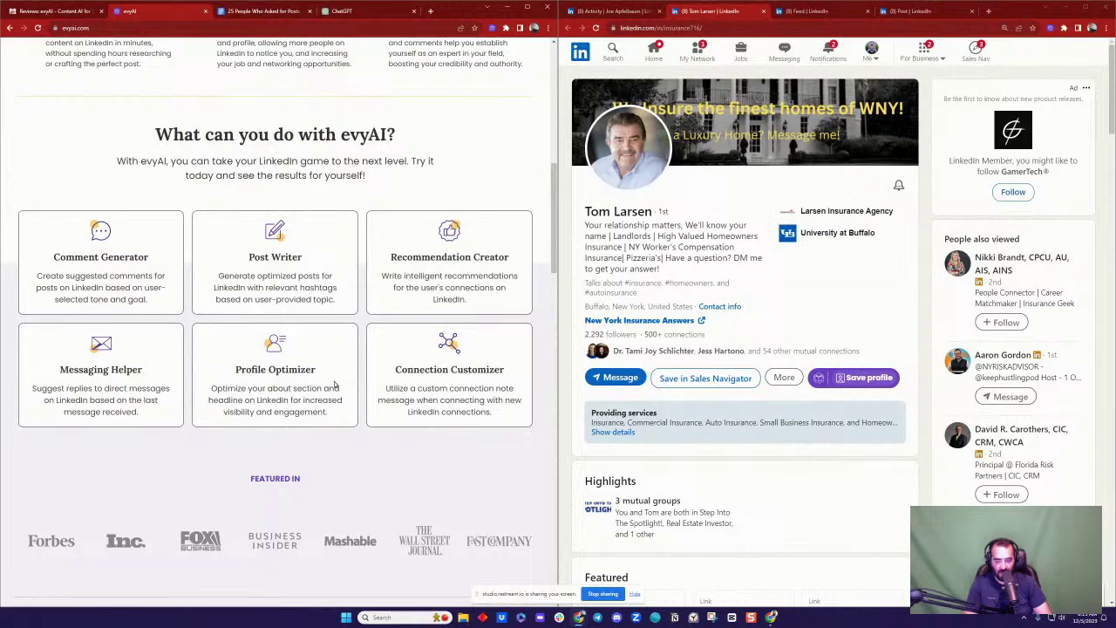
scroll(782, 311, "down", 10)
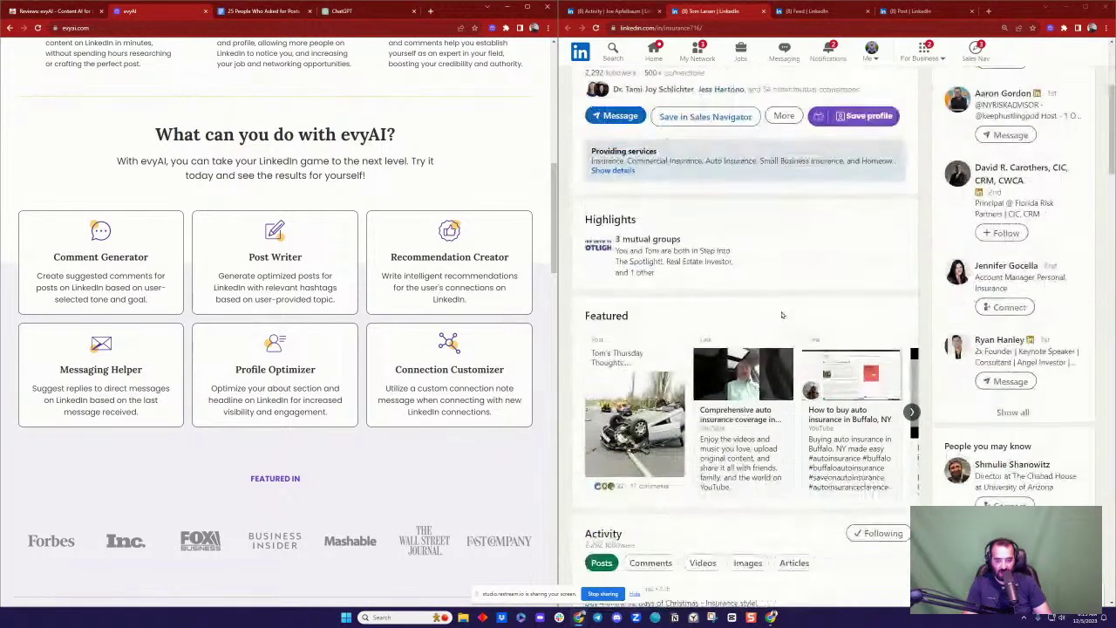
scroll(781, 321, "down", 1)
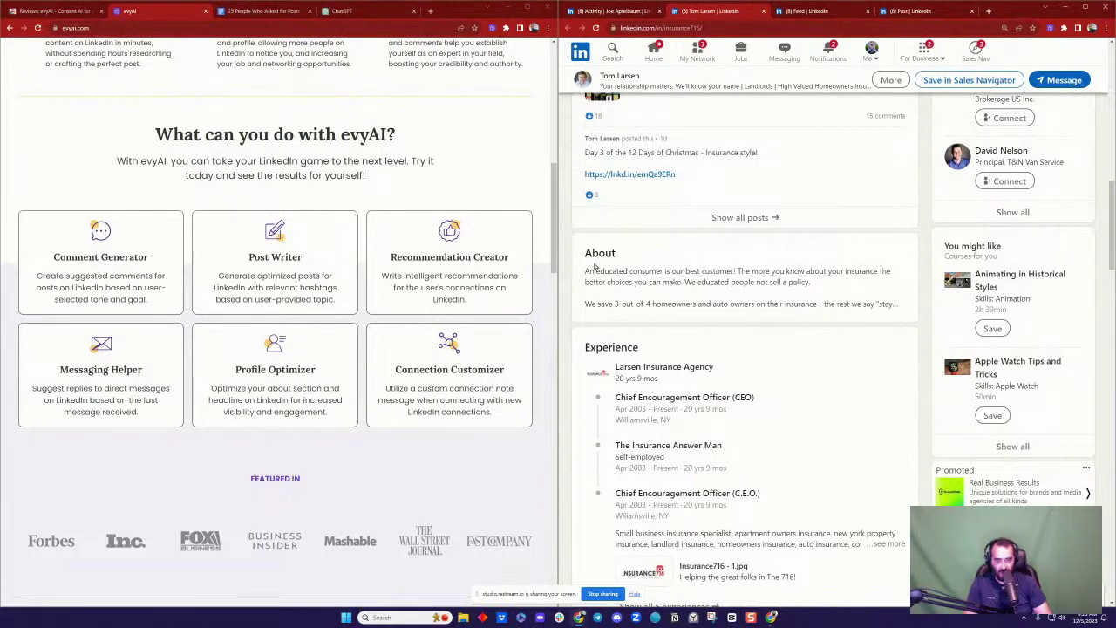
Step: Look over the profile's About text, then bring up the LinkedIn home feed
left_click_drag(585, 269, 798, 303)
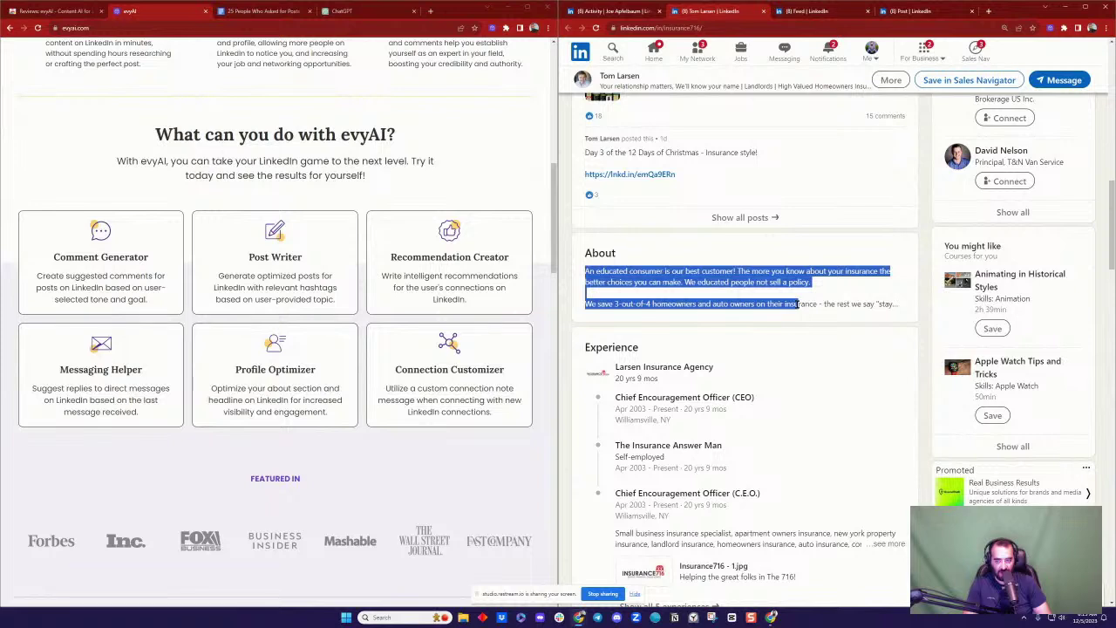
left_click(799, 303)
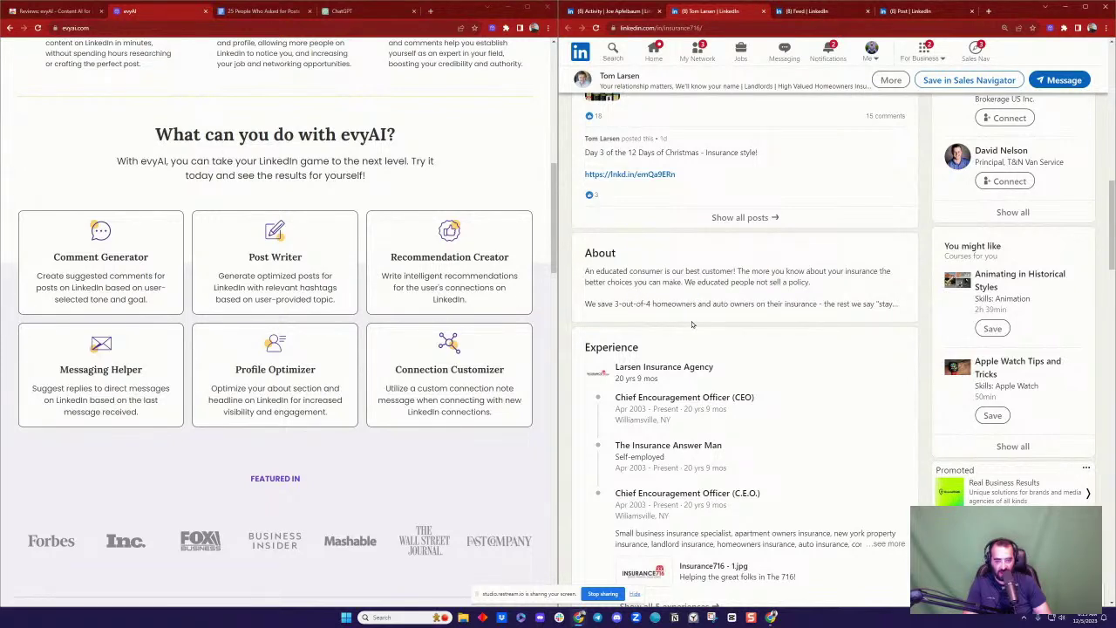
scroll(866, 192, "up", 2)
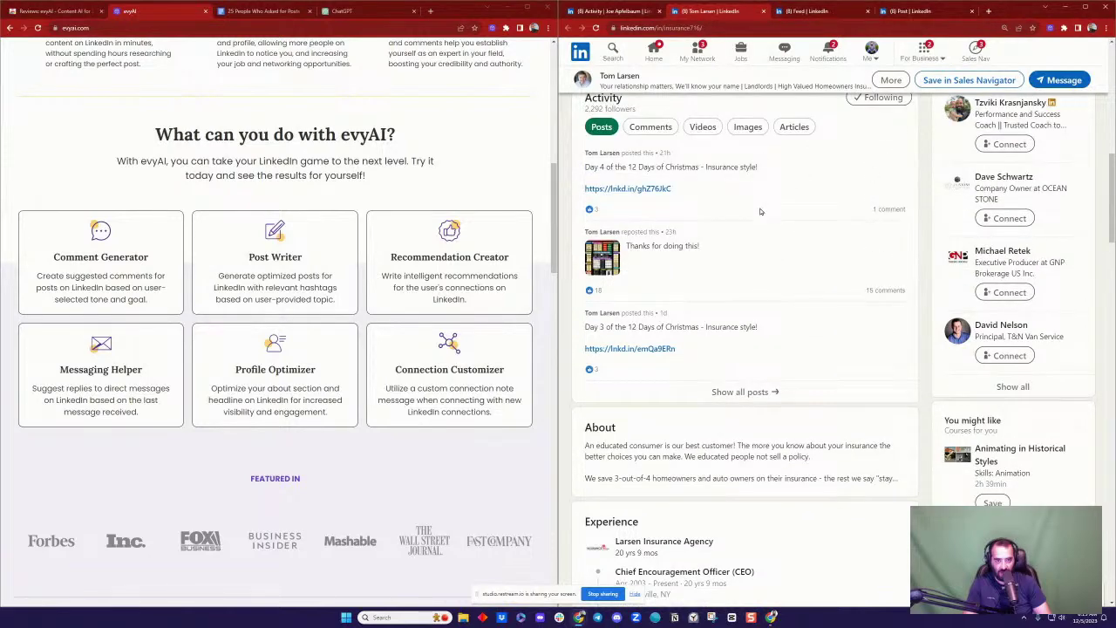
scroll(759, 211, "up", 6)
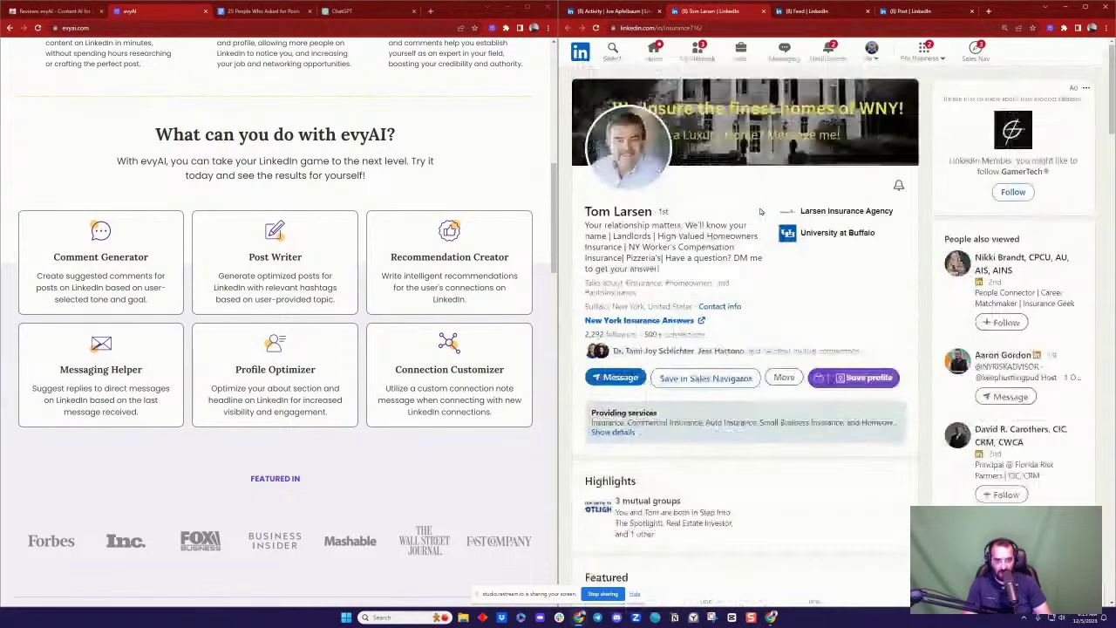
left_click(809, 12)
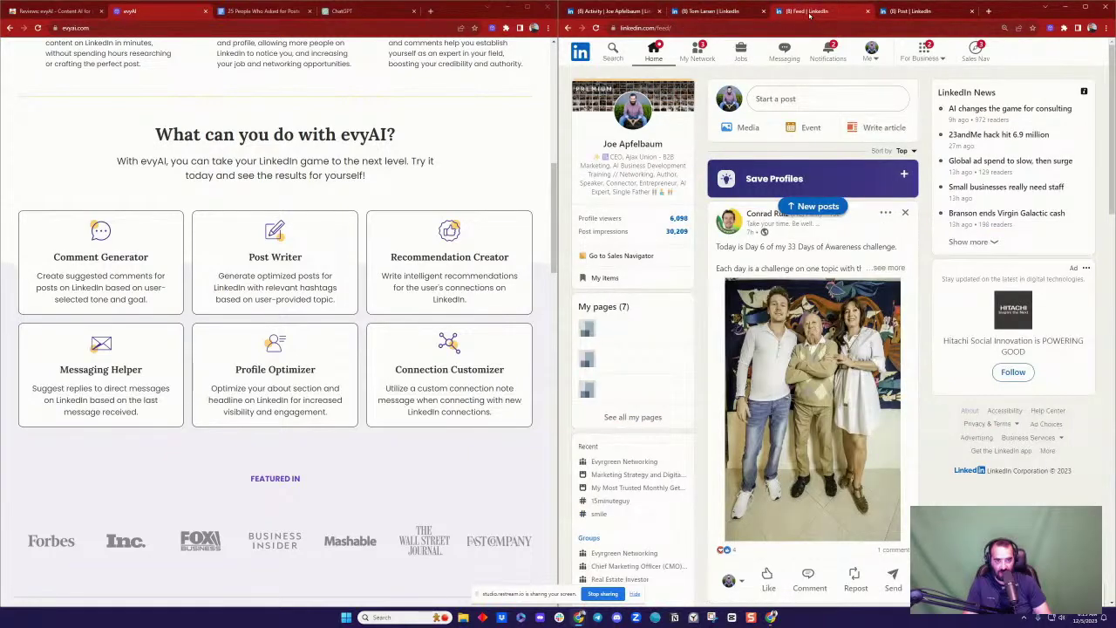
Step: Reload the LinkedIn activity page and show the comments on the latest post
left_click(621, 12)
left_click(595, 28)
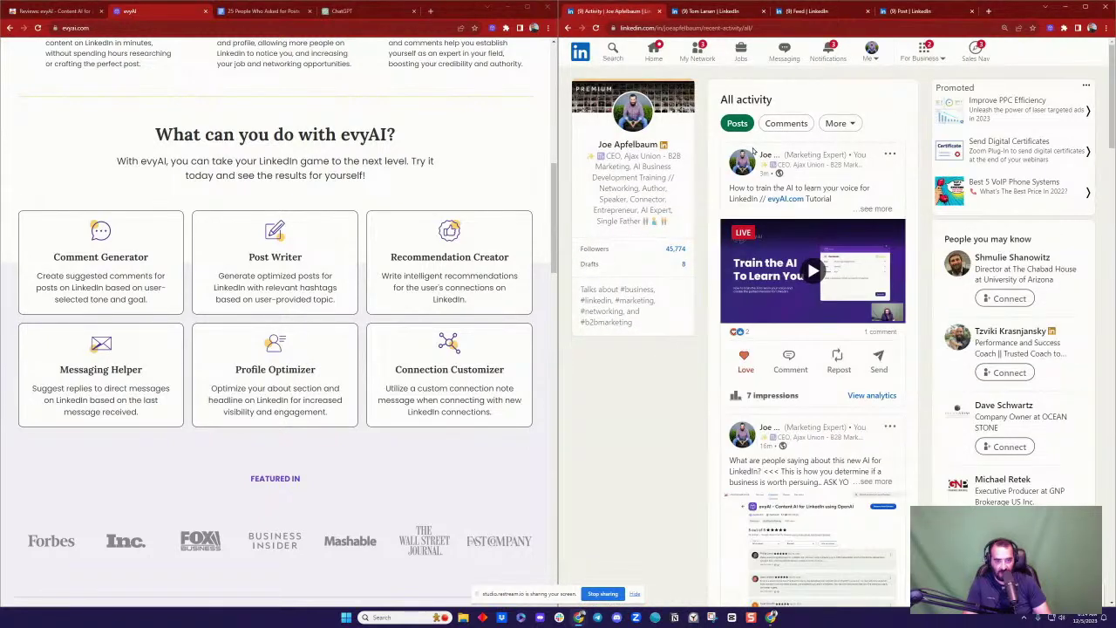
left_click(789, 362)
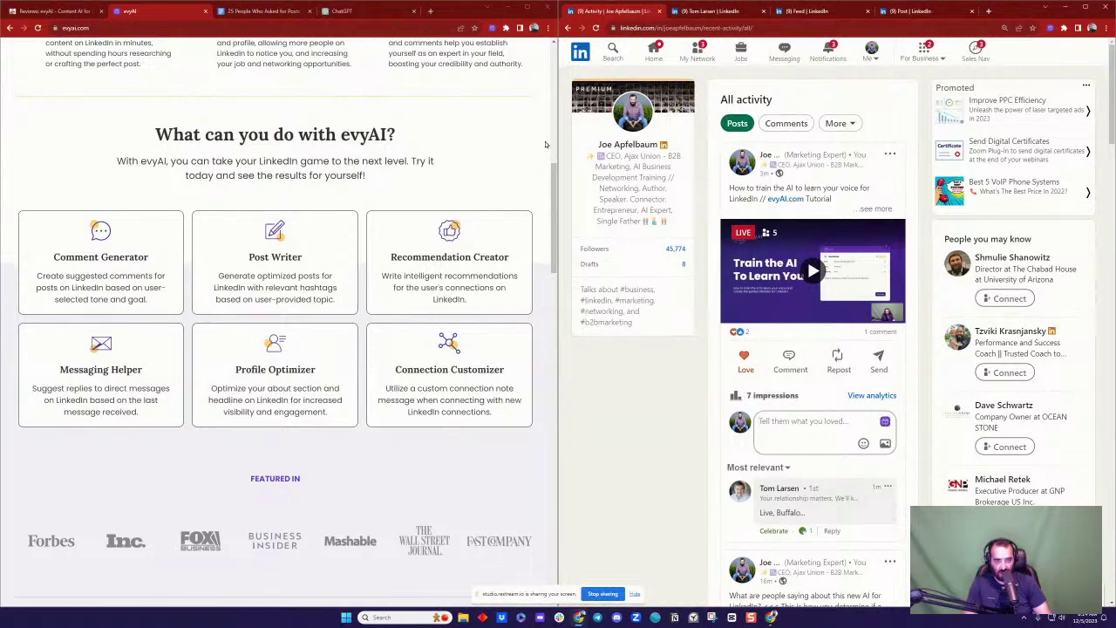
scroll(456, 128, "up", 8)
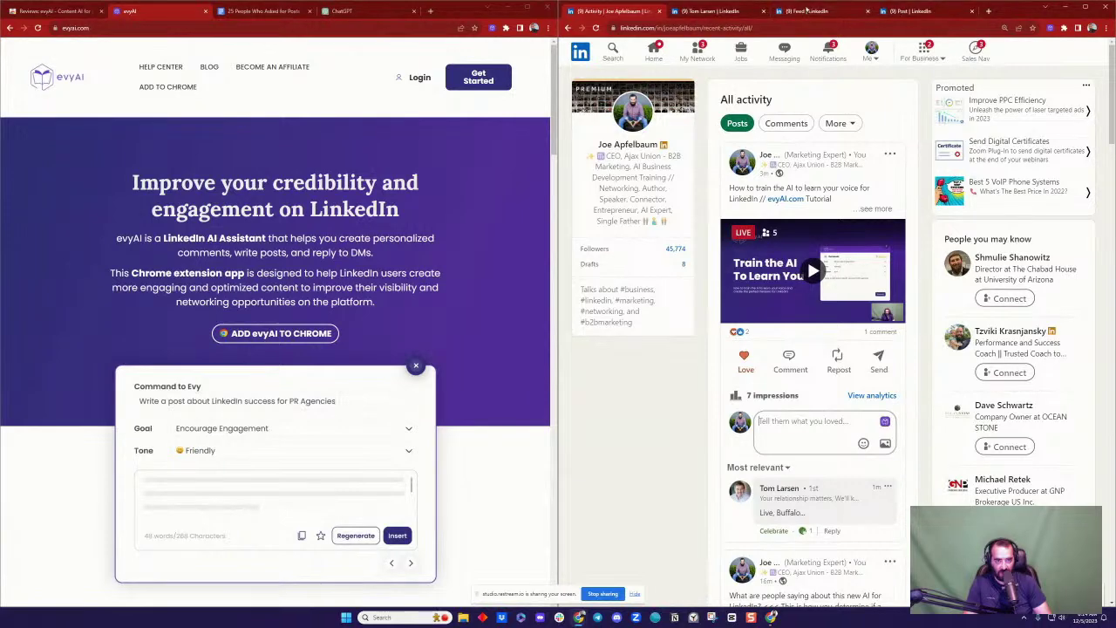
Step: Open a giveaway-post commenter's profile in a new tab and switch to it
left_click(901, 11)
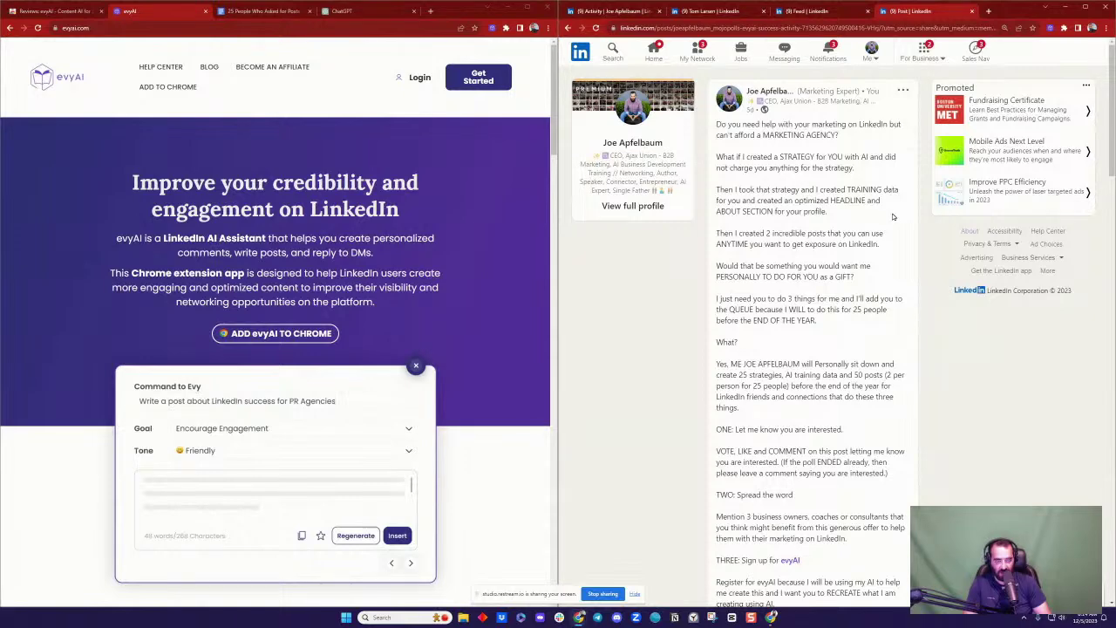
scroll(893, 216, "down", 15)
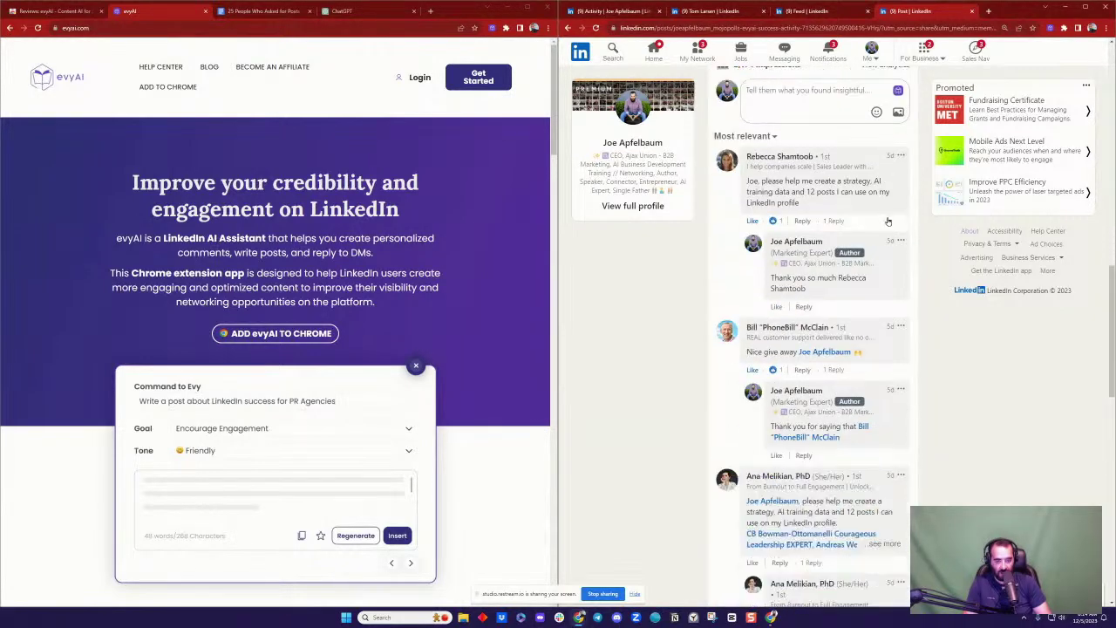
middle_click(778, 157)
left_click(947, 11)
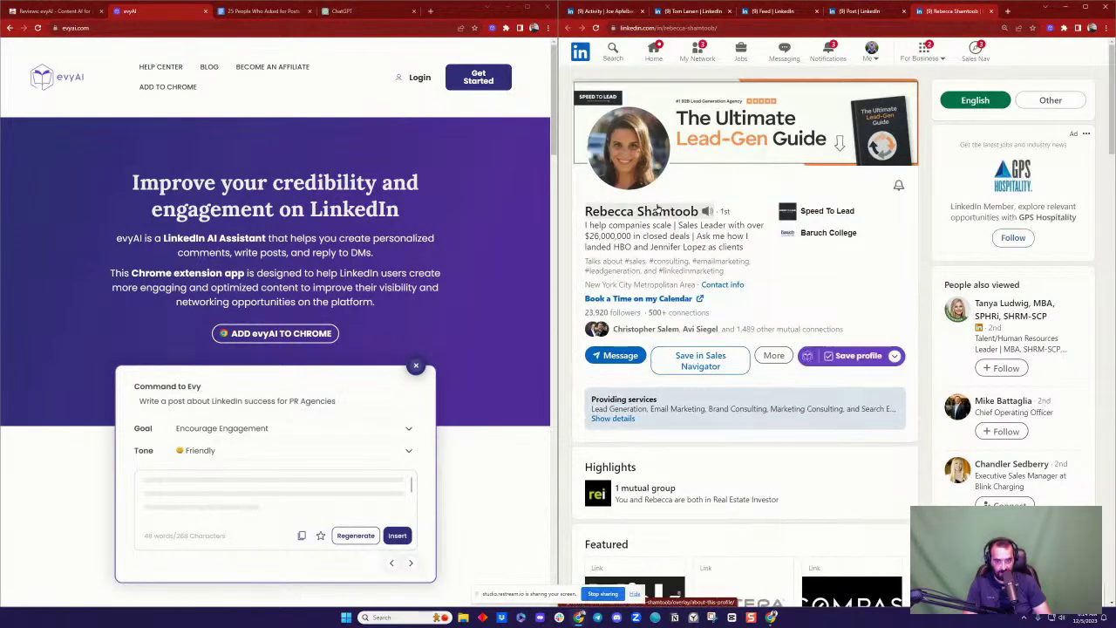
Step: Run evyAI's Summarize Profile on the commenter for a bullet summary, then return to the feed
left_click(894, 356)
left_click(850, 420)
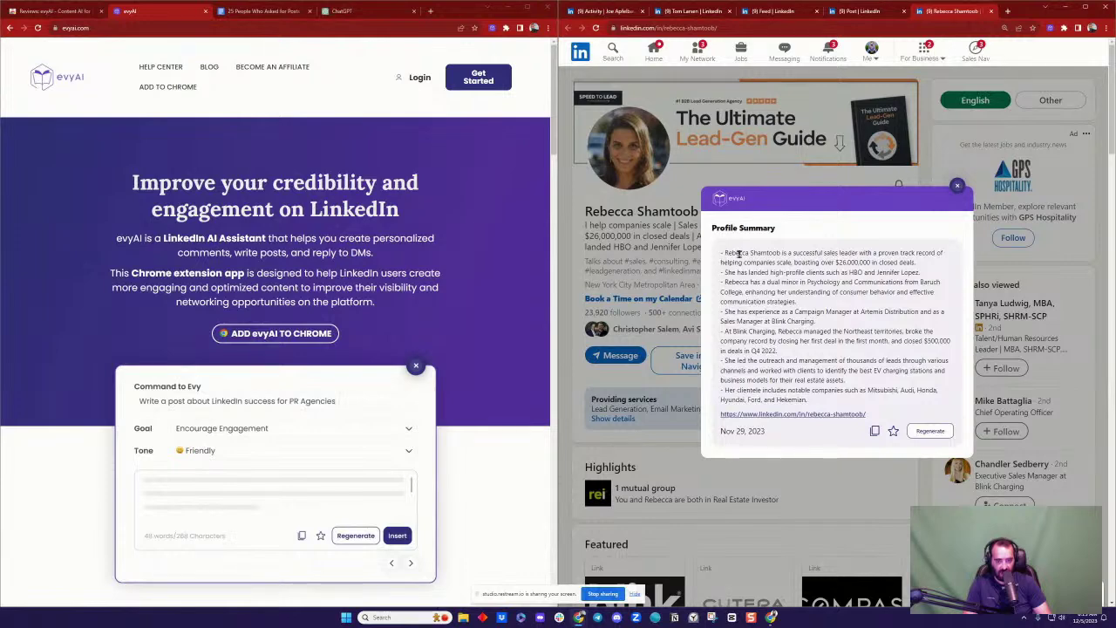
left_click(782, 18)
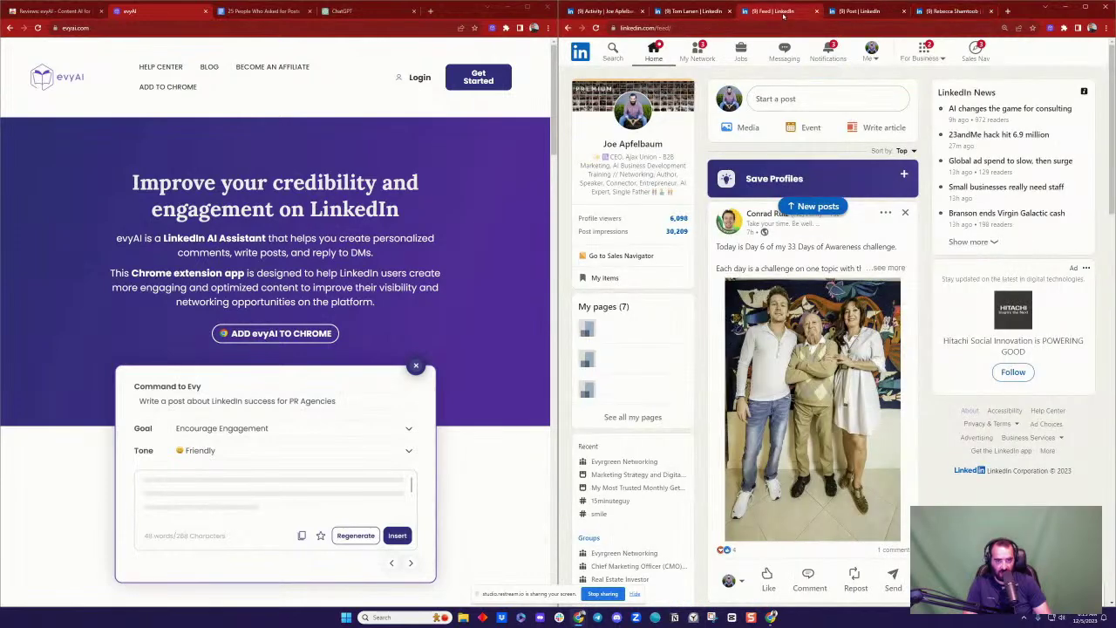
Step: Filter your own profile's activity to Videos and open the persona-training video post
left_click(630, 118)
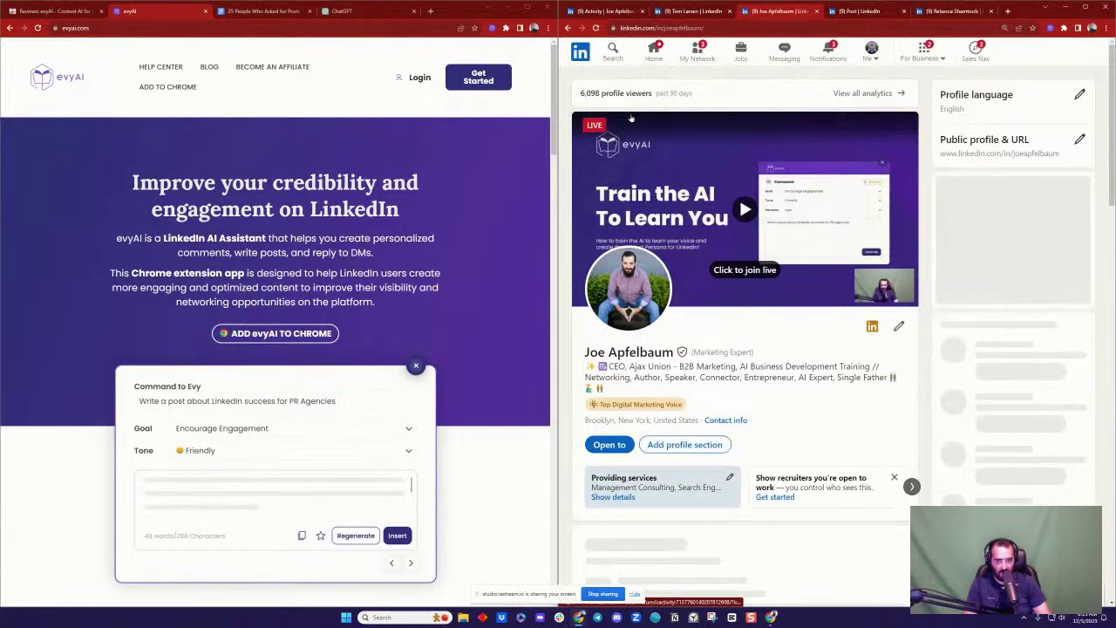
scroll(768, 227, "down", 3)
scroll(768, 228, "down", 4)
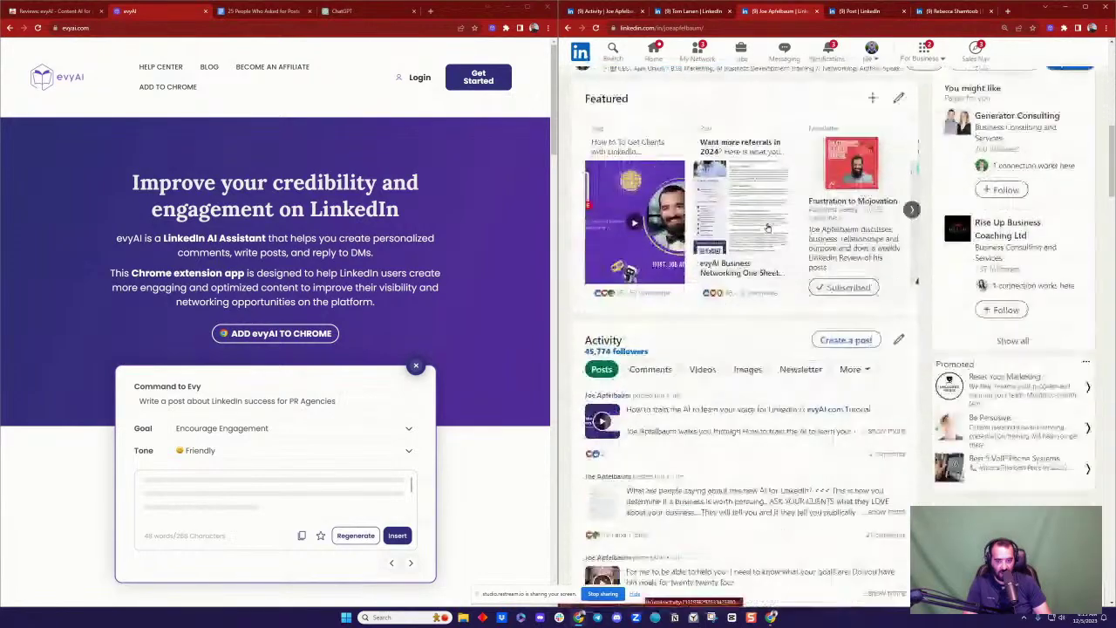
left_click(702, 370)
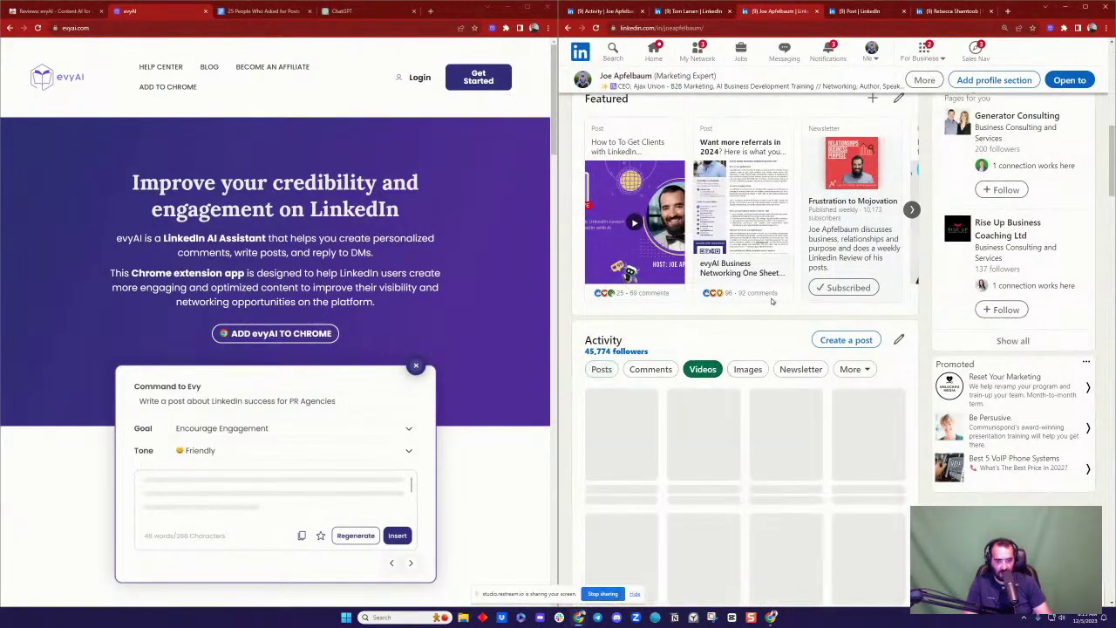
scroll(680, 410, "down", 2)
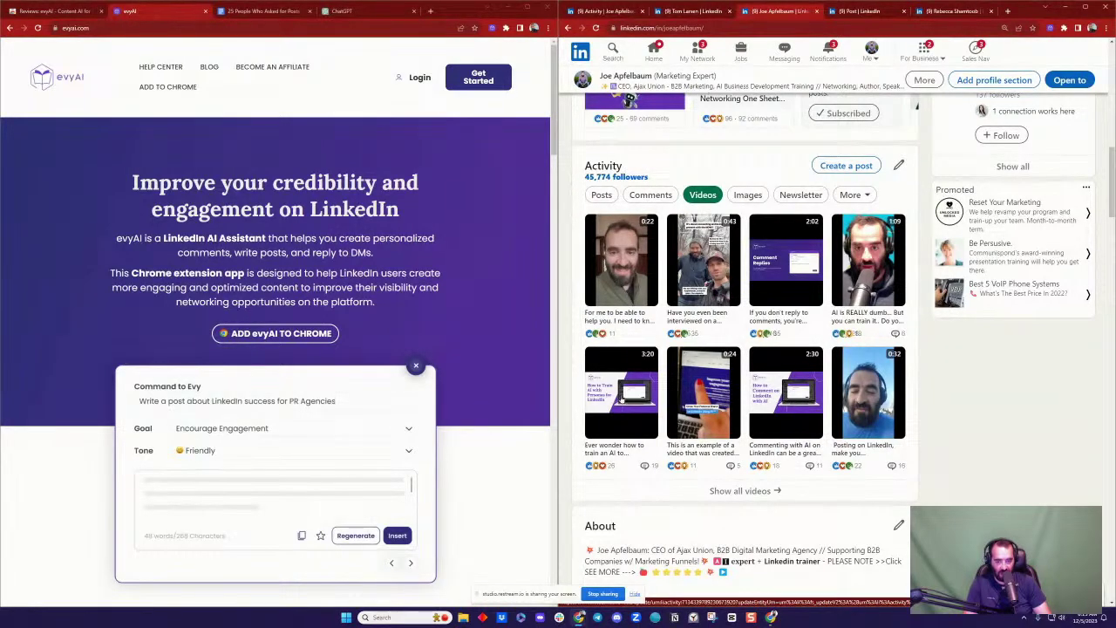
left_click(608, 450)
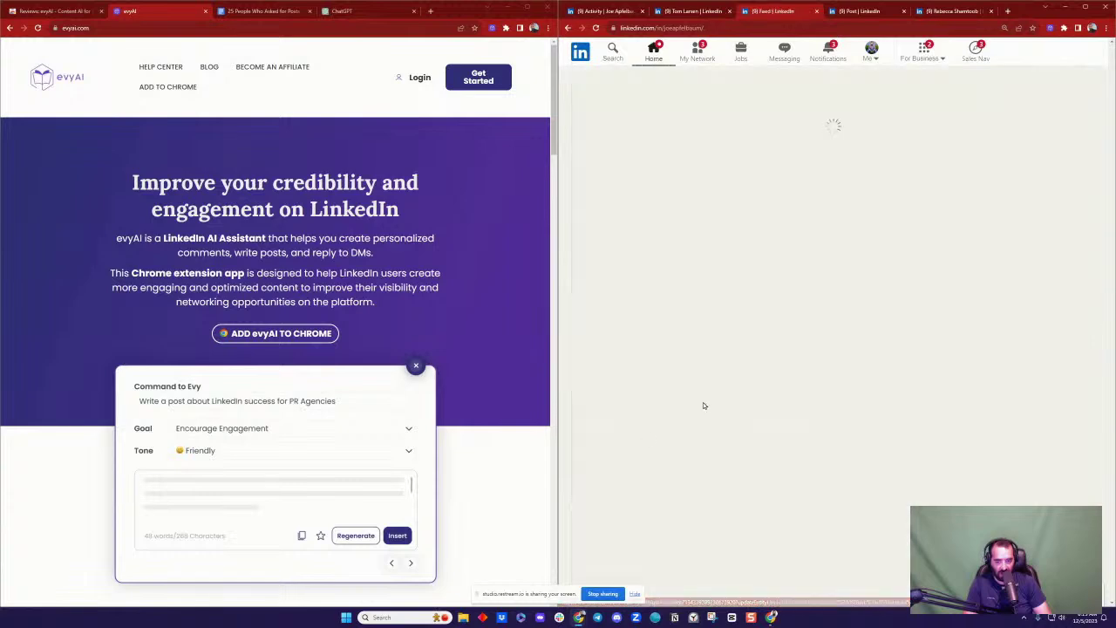
Step: Select the post's persona framework text down to its last line and bring up ChatGPT
scroll(774, 255, "down", 2)
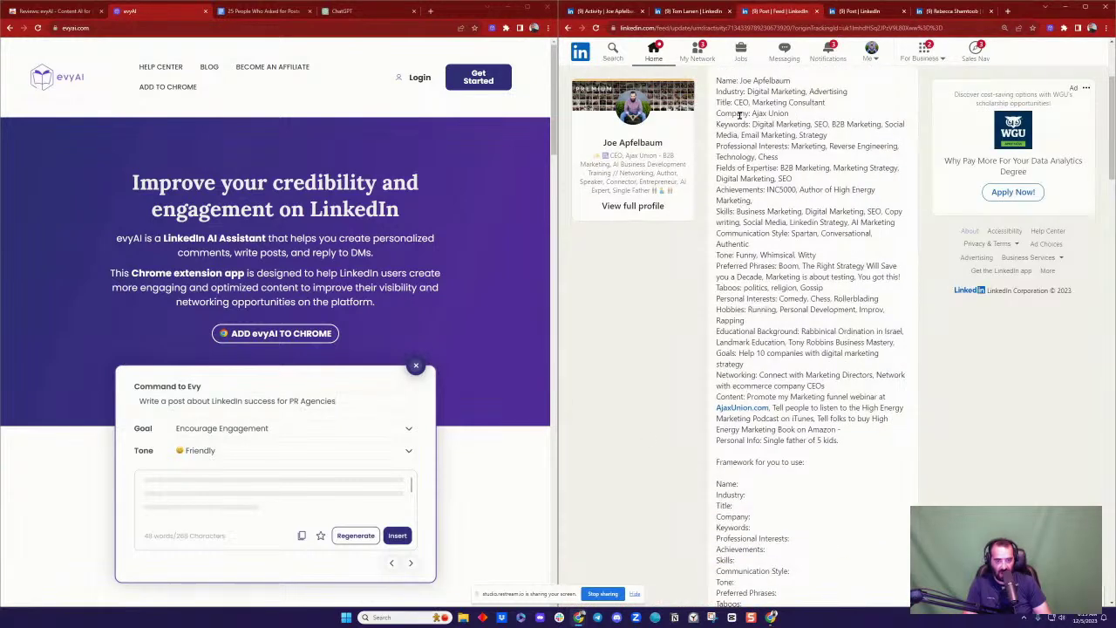
scroll(755, 255, "down", 4)
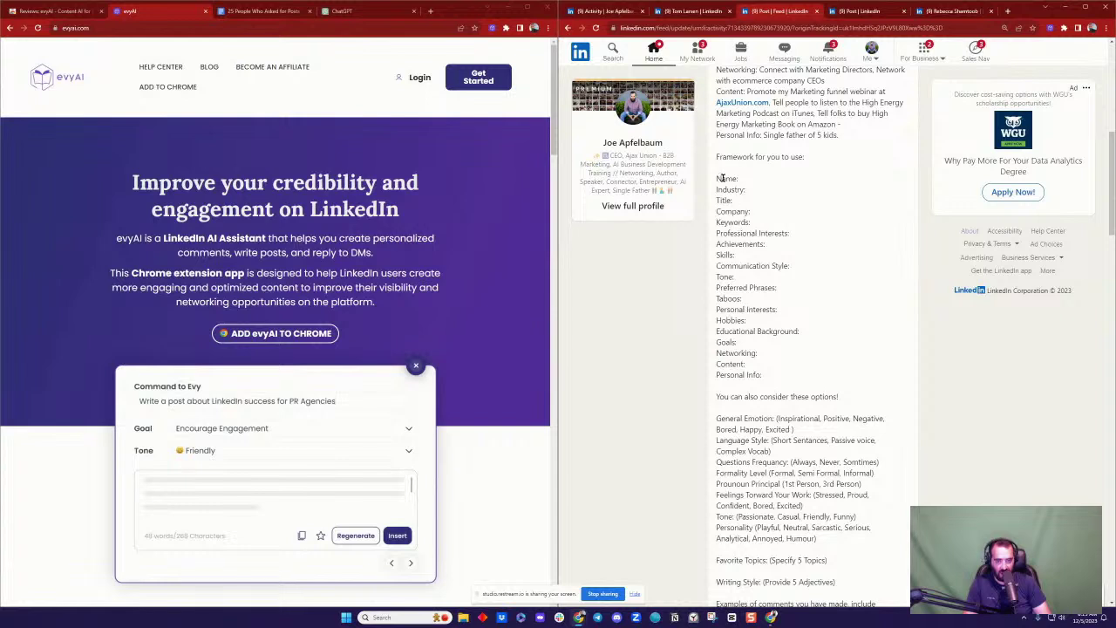
left_click_drag(716, 156, 821, 342)
scroll(827, 342, "down", 2)
scroll(826, 342, "down", 2)
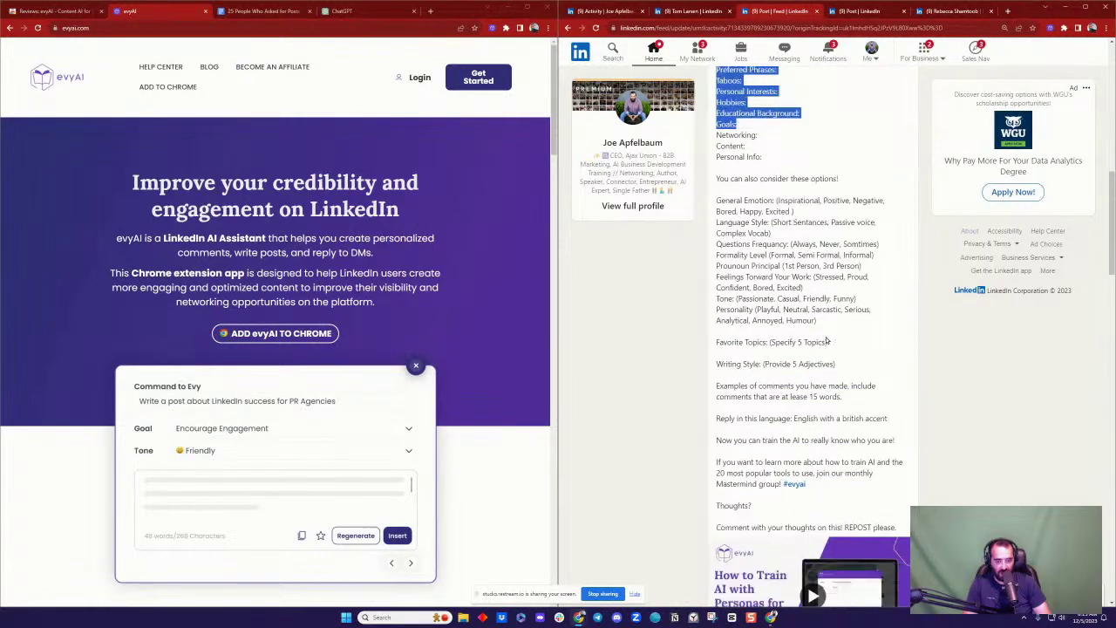
left_click_drag(893, 394, 895, 395)
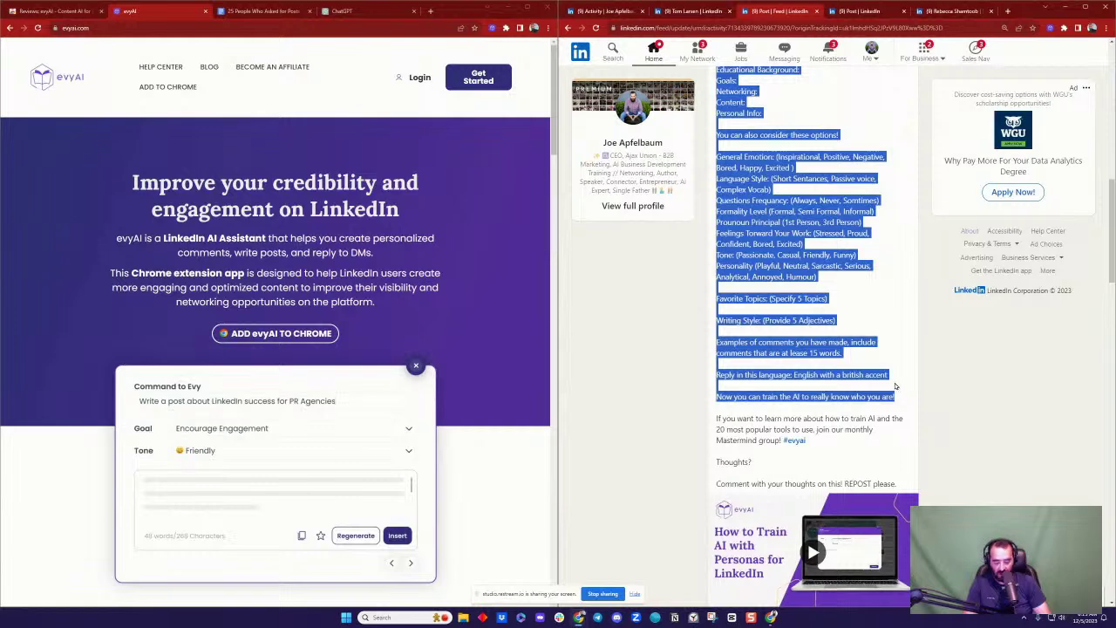
left_click(358, 11)
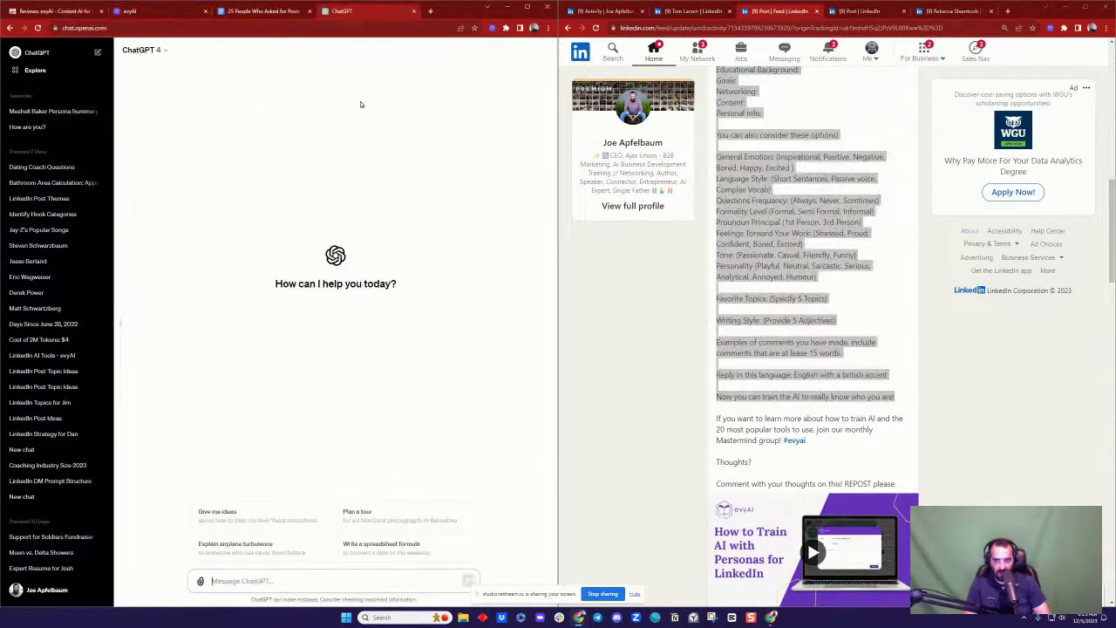
Step: Paste the persona framework into the Google Doc and into ChatGPT's message box
left_click(279, 11)
type("Framework for you to use:  Name: Industry: Title: Company Keywords: Professional Interests: Achievements: Skills: Communication Style: Tone: Preferred Phrases: Taboos: Personal Interests: Hobbies: Educational Background: Goals Networking: Content: Personal Info:  You can also consider these options!  General Emotion: (Inspirational, Positive, Negative, Bored, Happy, Excited ) Language Style: (Short Sentences, Passive voice, Complex Vocab) Questions Frequency: (Always, Never, Somtimes) Formality Level (Formal, Semi Formal, Informal) Prounoun Principal (1st Person, 3rd Person) Feelings Torward Your Work: (Stressed, Proud, Confident, Bored, Excited) Tone: (Passionate, Casual, Friendly, Funny) Personality (Playful, Neutral, Sarcastic, Serious, Analytical, Annoyed, Humour)  Favorite Topics: (Specify 5 Topics)  Writing Style: (Provide 5 Adjectives)  Examples of comments you have made, include comments that are at lease 15 words.  Reply in this language: English with a british accent  Now you can train the AI to really know who you are!")
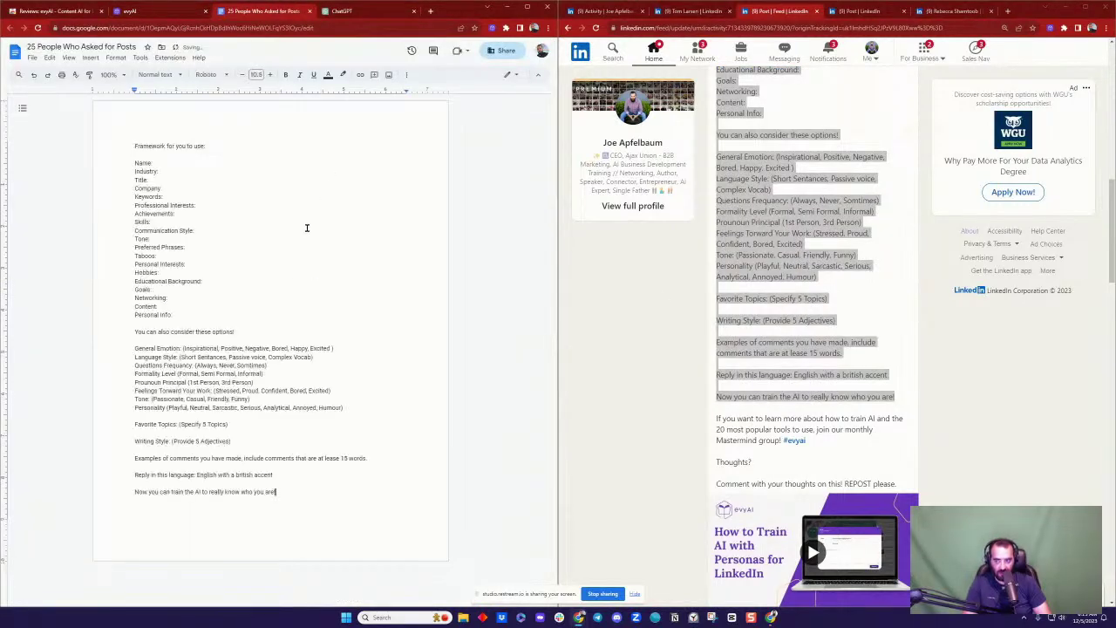
left_click(366, 14)
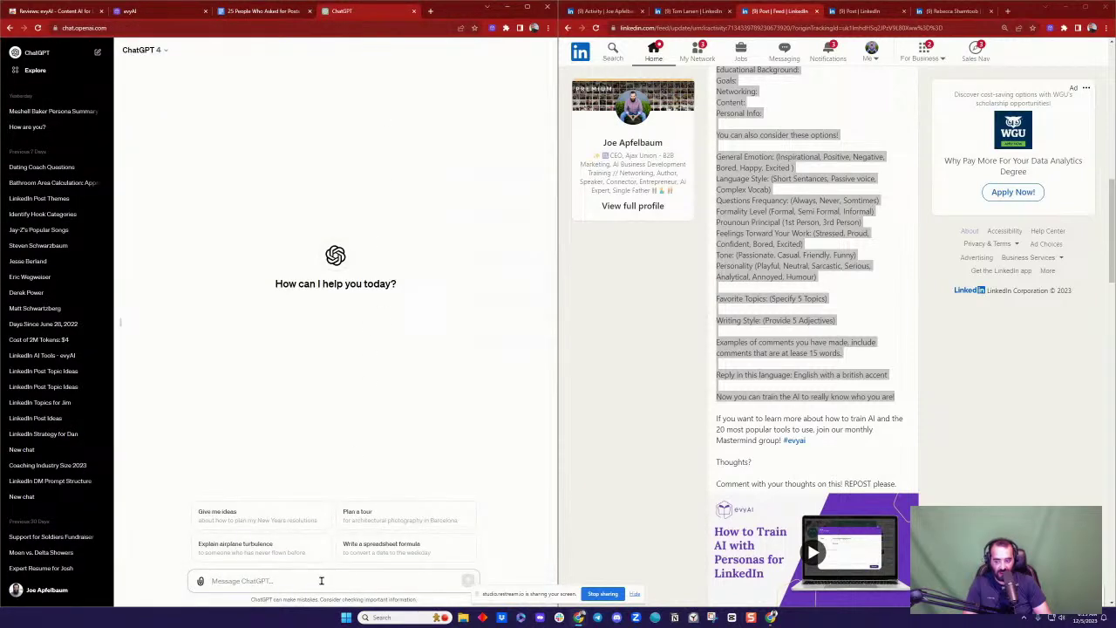
key("ctrl+v")
scroll(370, 568, "up", 10)
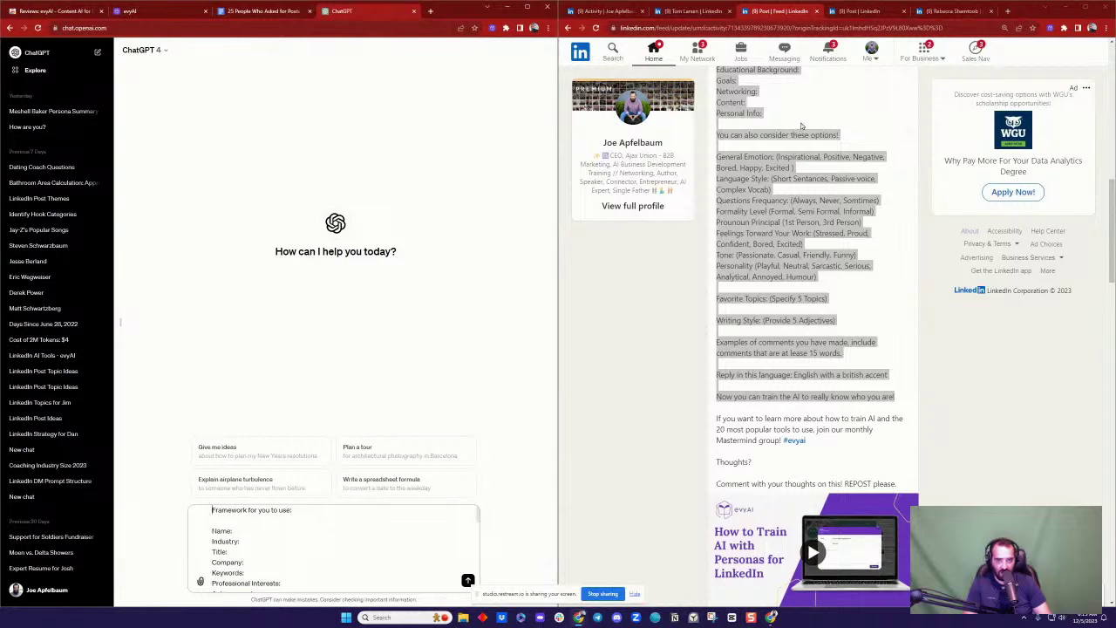
Step: Prefix the framework with 'Create a persona to train AI using the framework below…' plus the pasted profile summary
left_click(947, 12)
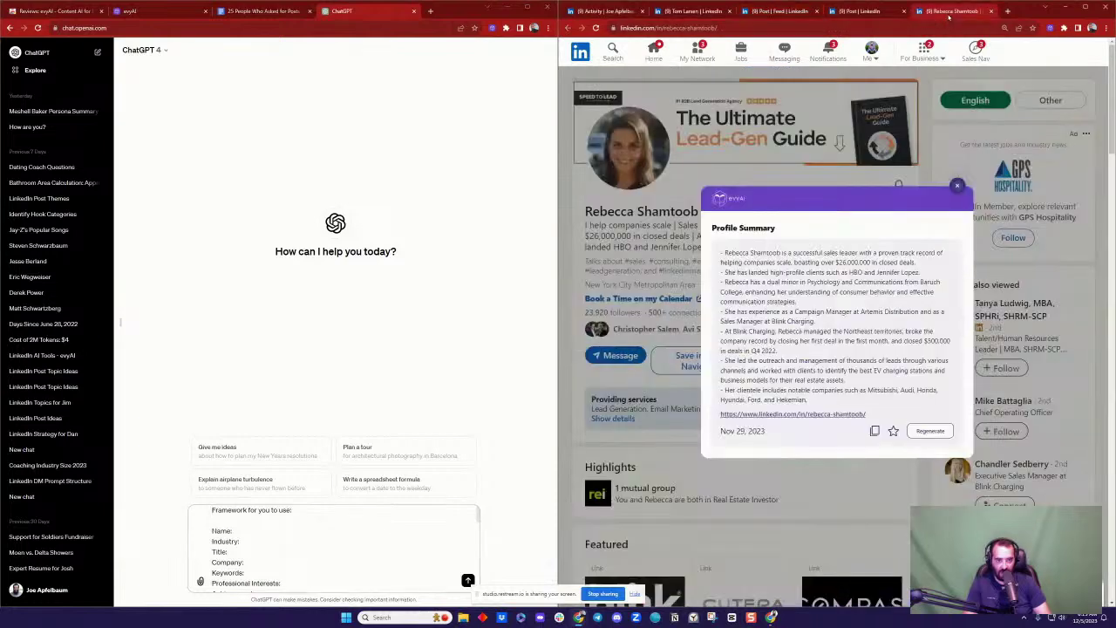
left_click(874, 430)
left_click(327, 534)
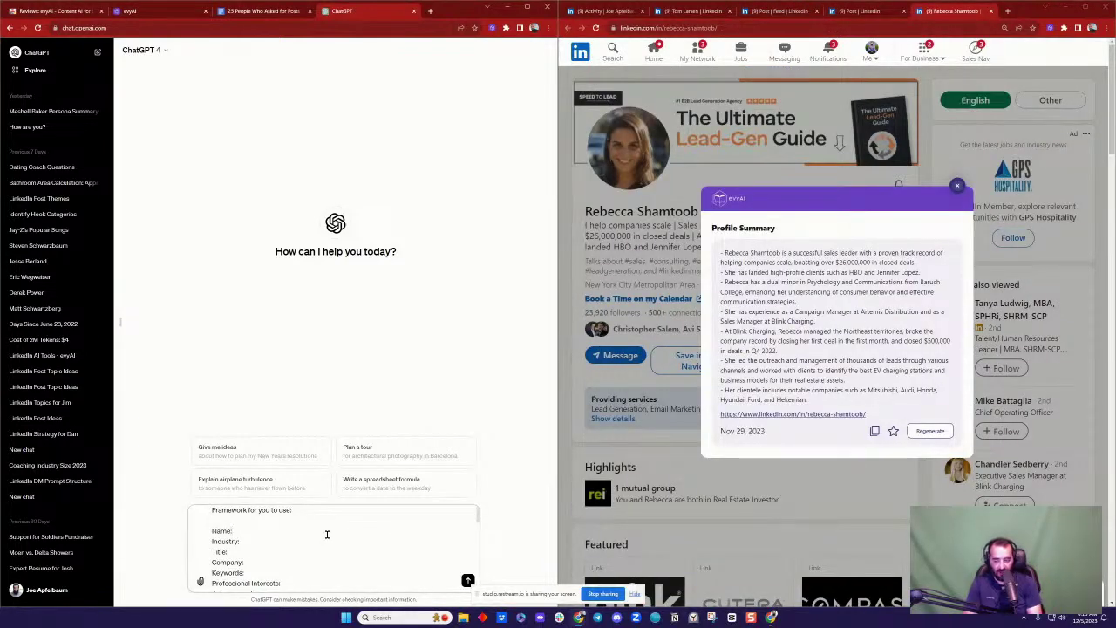
type("Create a persona")
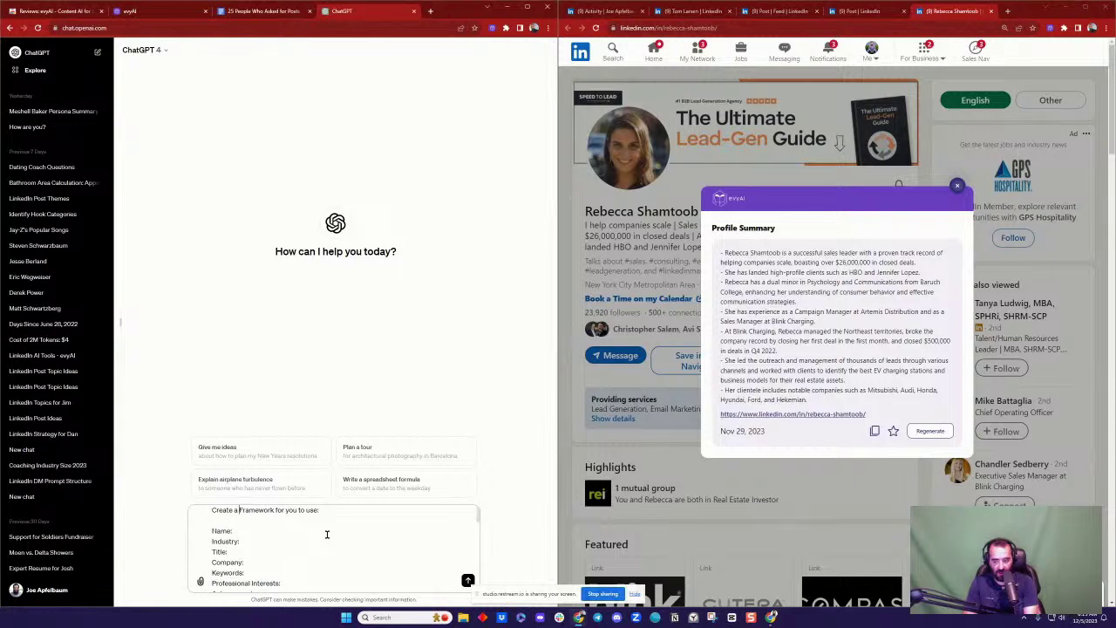
type(" to train AI ")
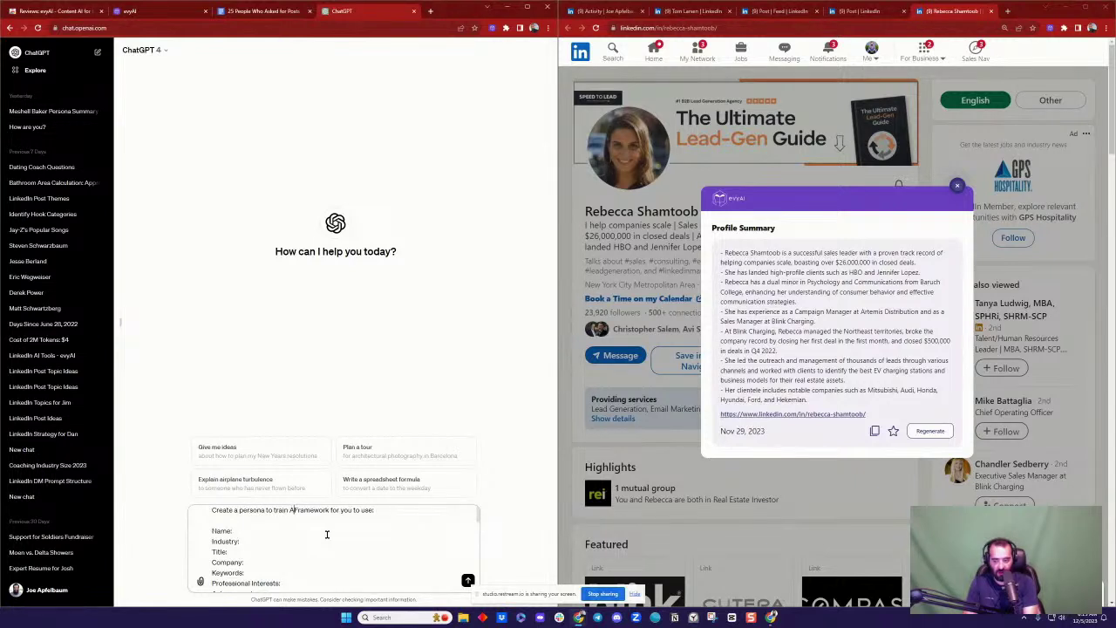
type("using the framewo")
type("rk below ")
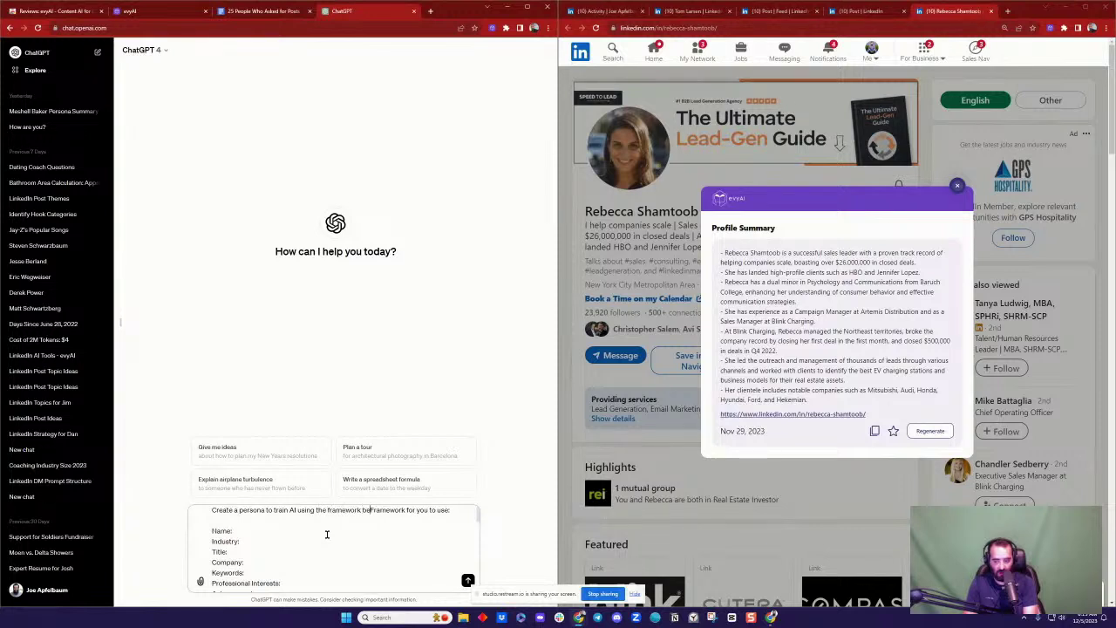
type("and include in")
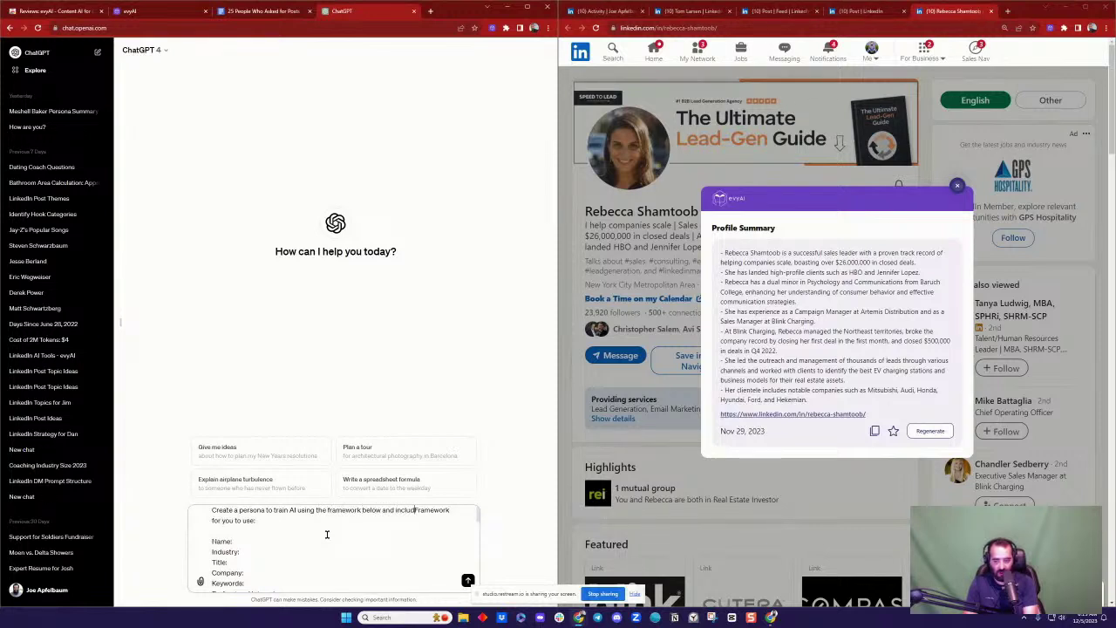
type("formation fro this ")
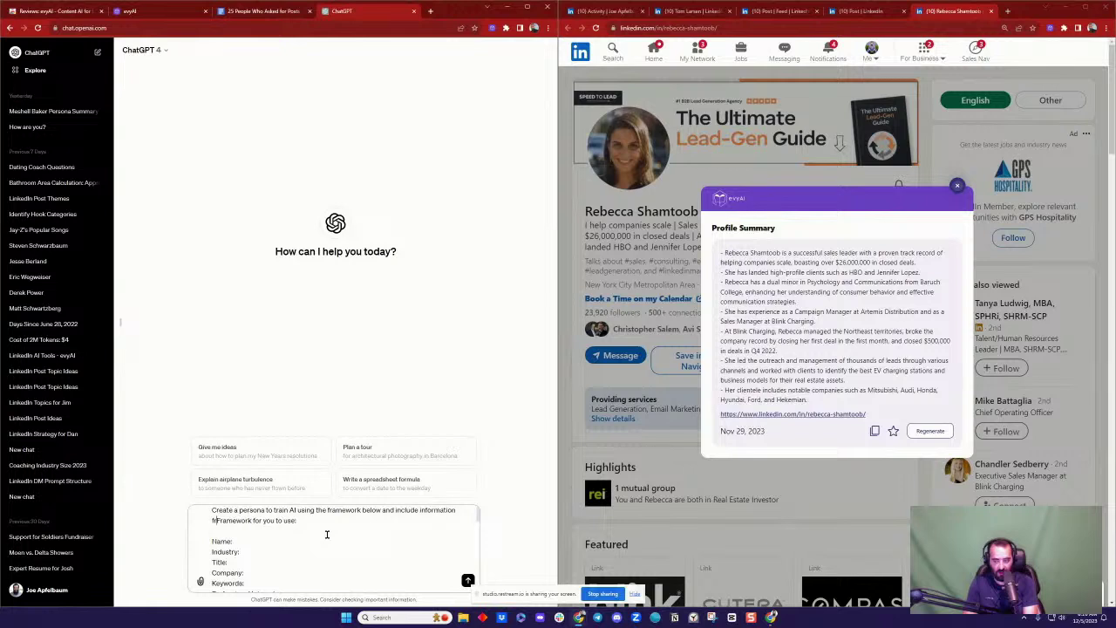
type("LinkedIn profile:")
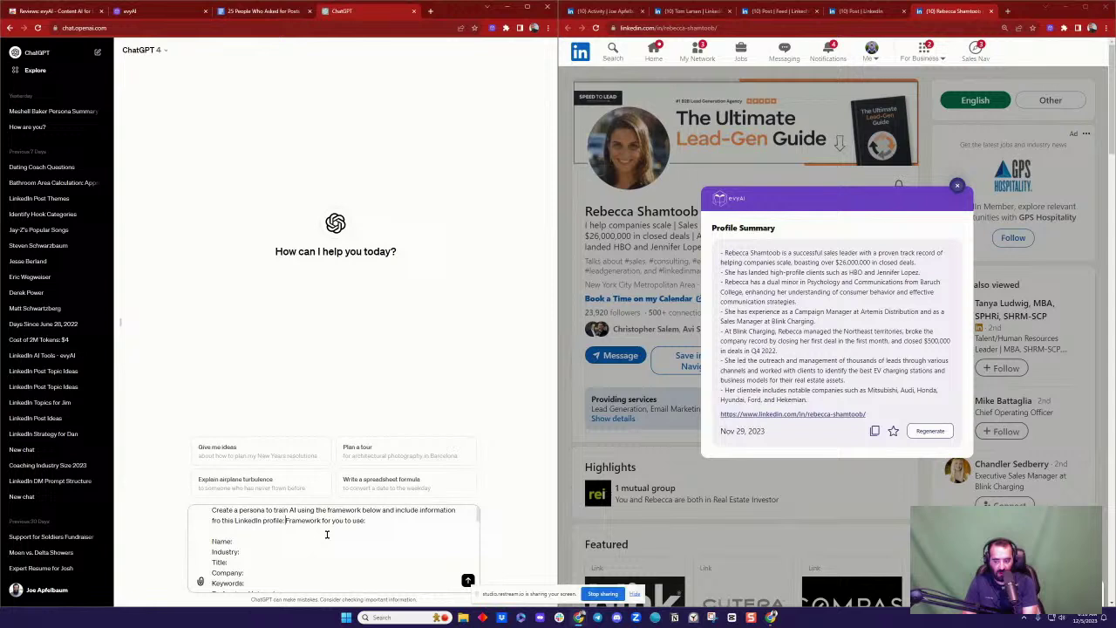
key("ctrl+v")
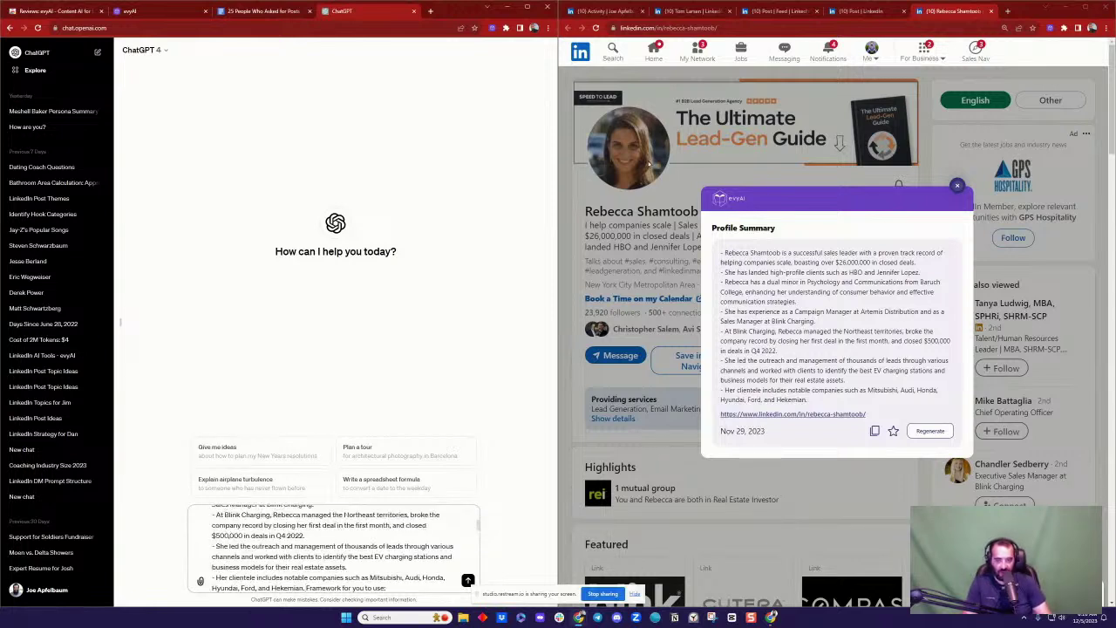
Step: Close the summary popup, review the assembled prompt, and send it to ChatGPT
left_click(957, 186)
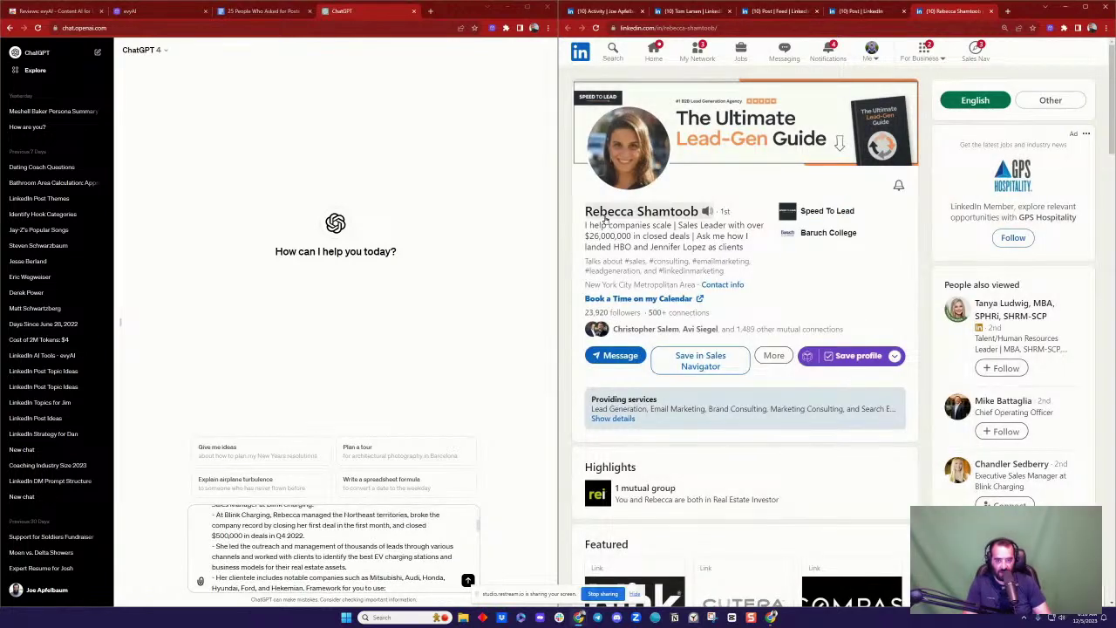
left_click_drag(585, 213, 700, 286)
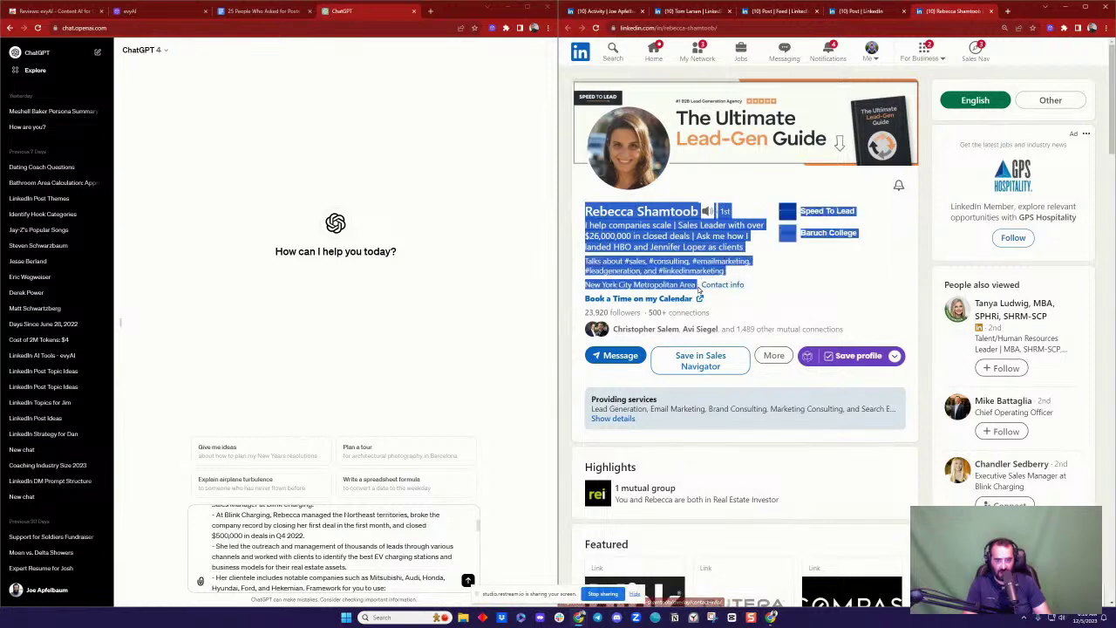
left_click(354, 560)
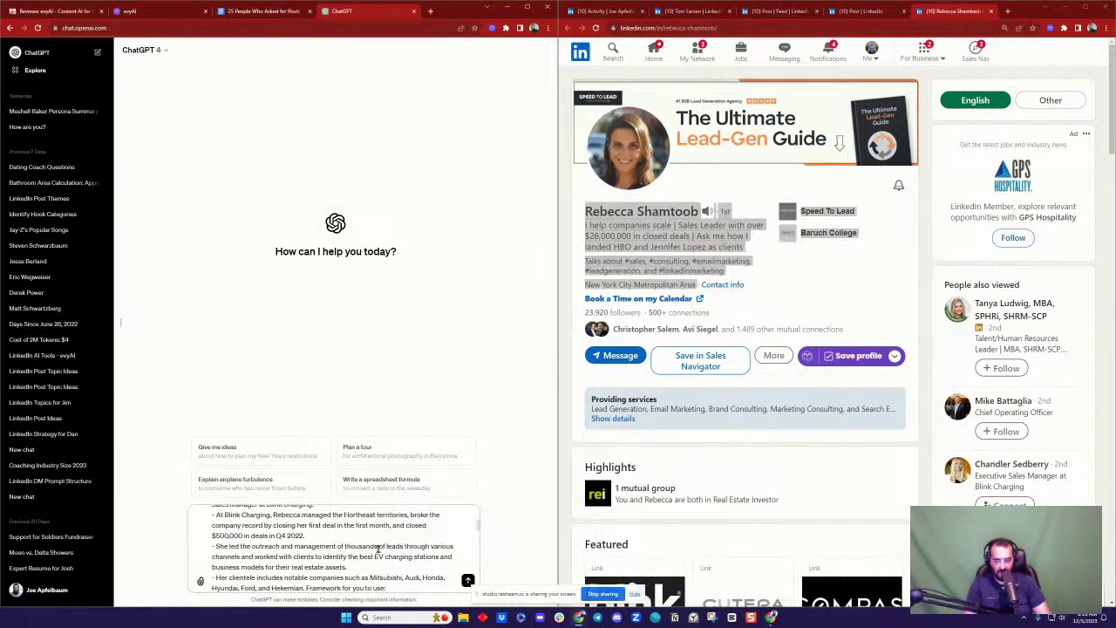
scroll(377, 548, "down", 3)
scroll(378, 553, "up", 3)
scroll(371, 562, "down", 1)
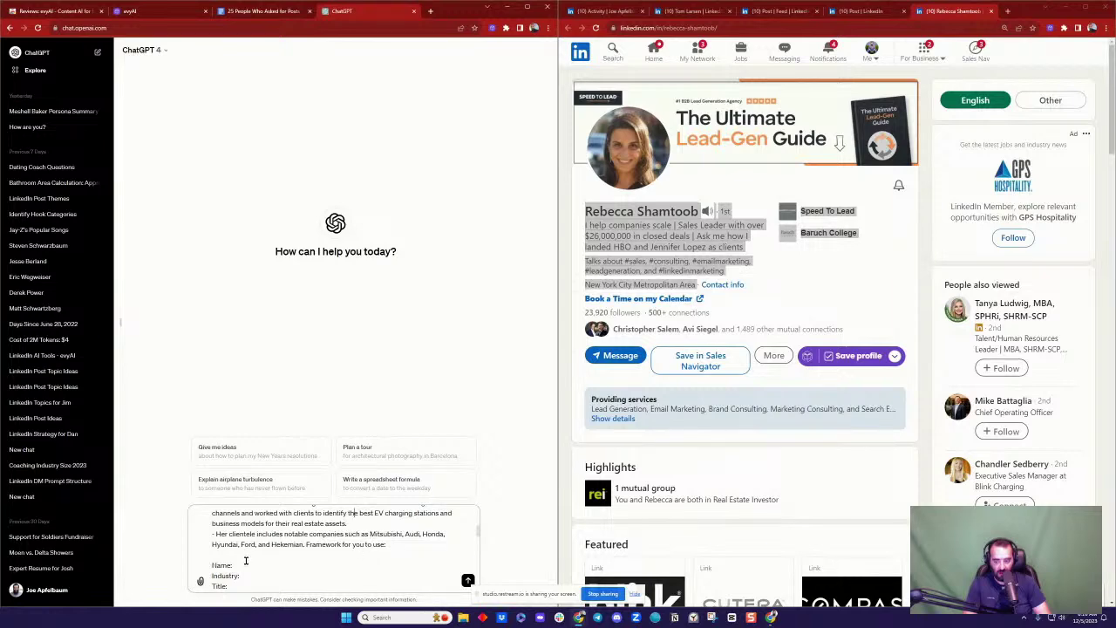
scroll(367, 545, "up", 5)
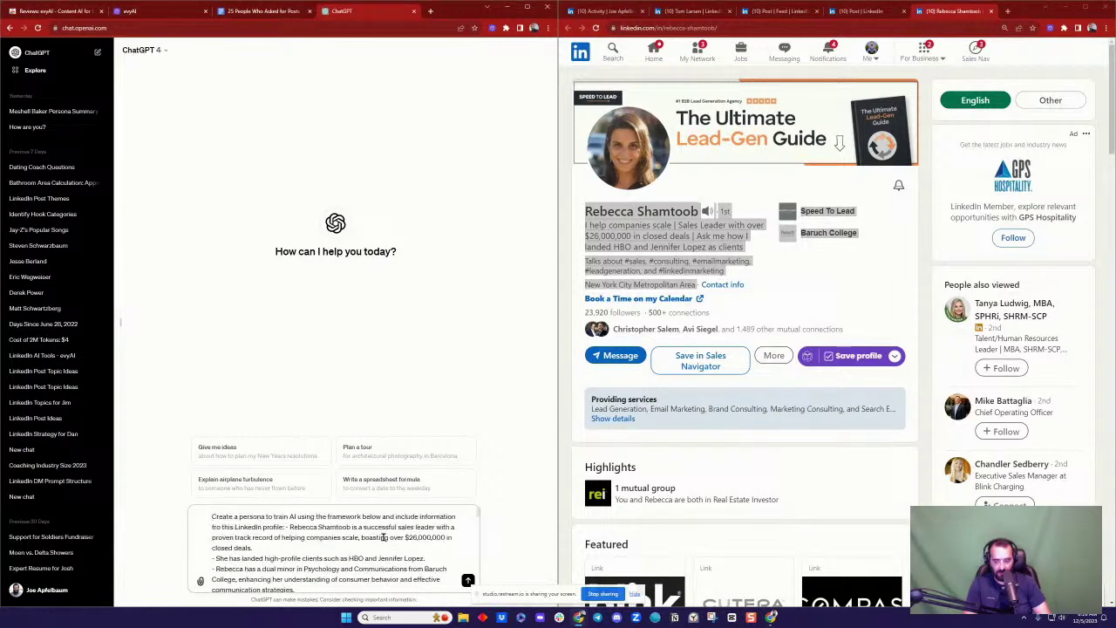
scroll(375, 540, "down", 5)
scroll(382, 539, "up", 2)
scroll(383, 538, "down", 2)
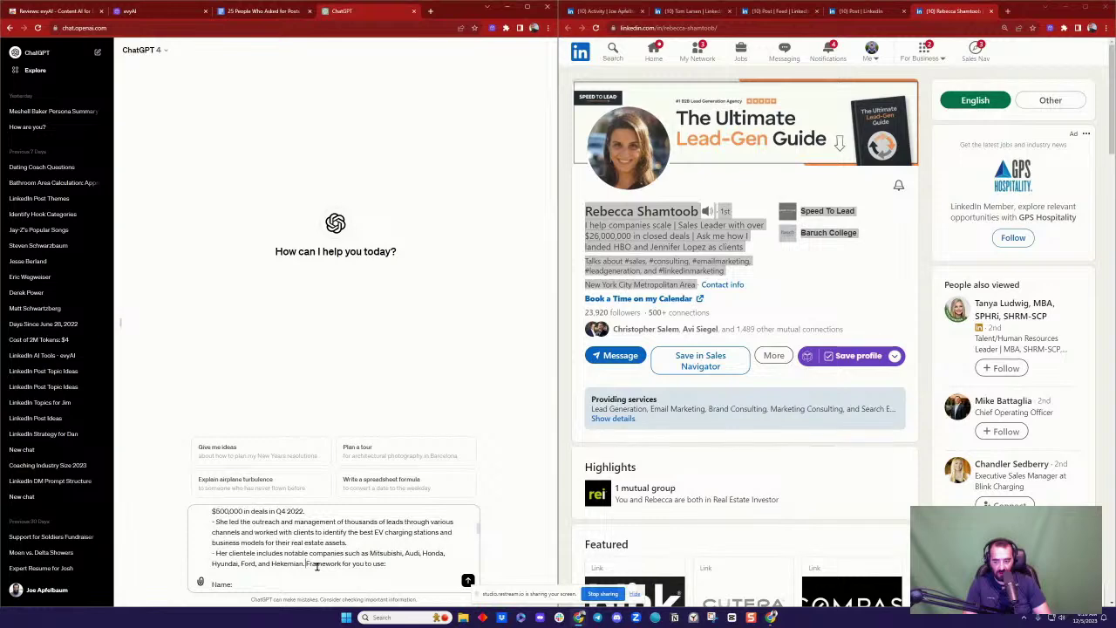
key("Return")
Step: Scroll through ChatGPT's streaming reply containing the completed persona framework
scroll(363, 360, "down", 2)
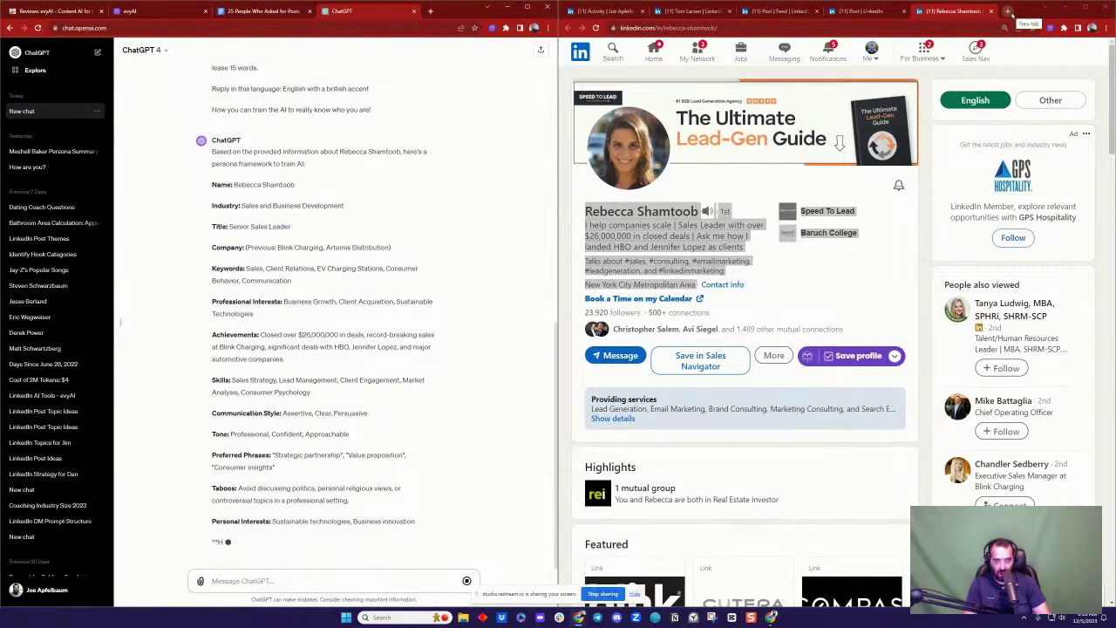
Step: Load LinkedIn in a new tab and open evyAI's full Personas list
left_click(1008, 11)
type("linkedin")
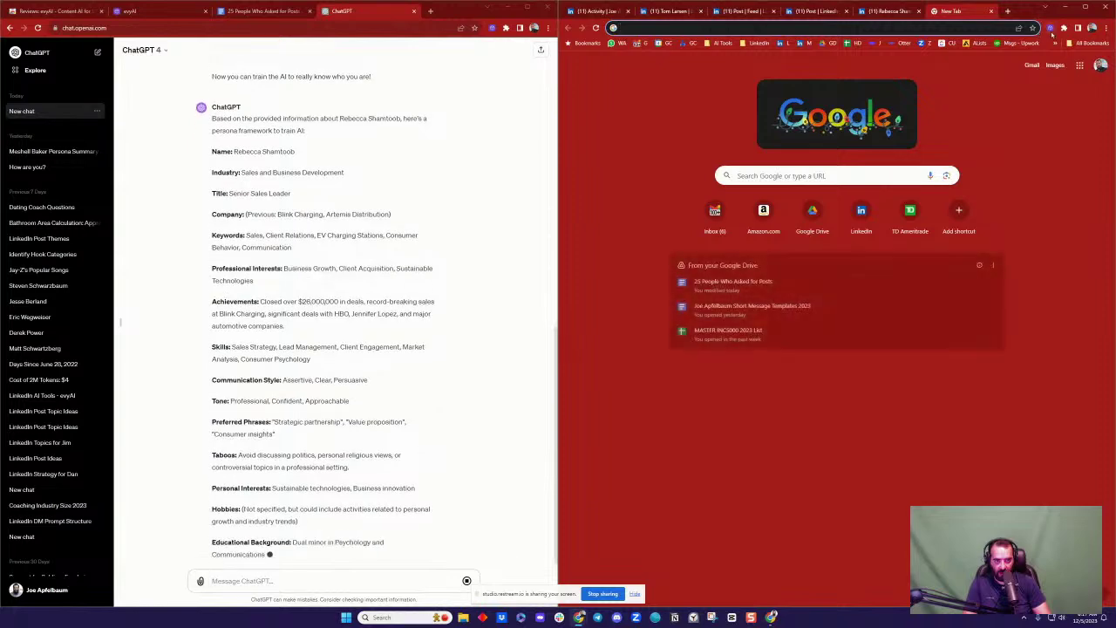
key("Return")
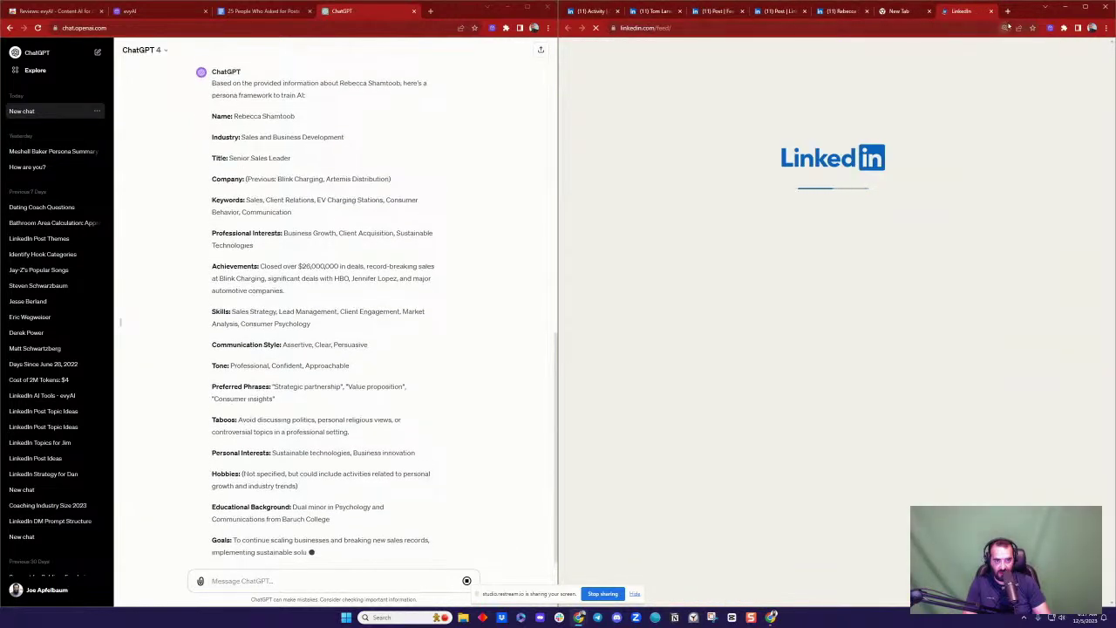
left_click(1048, 29)
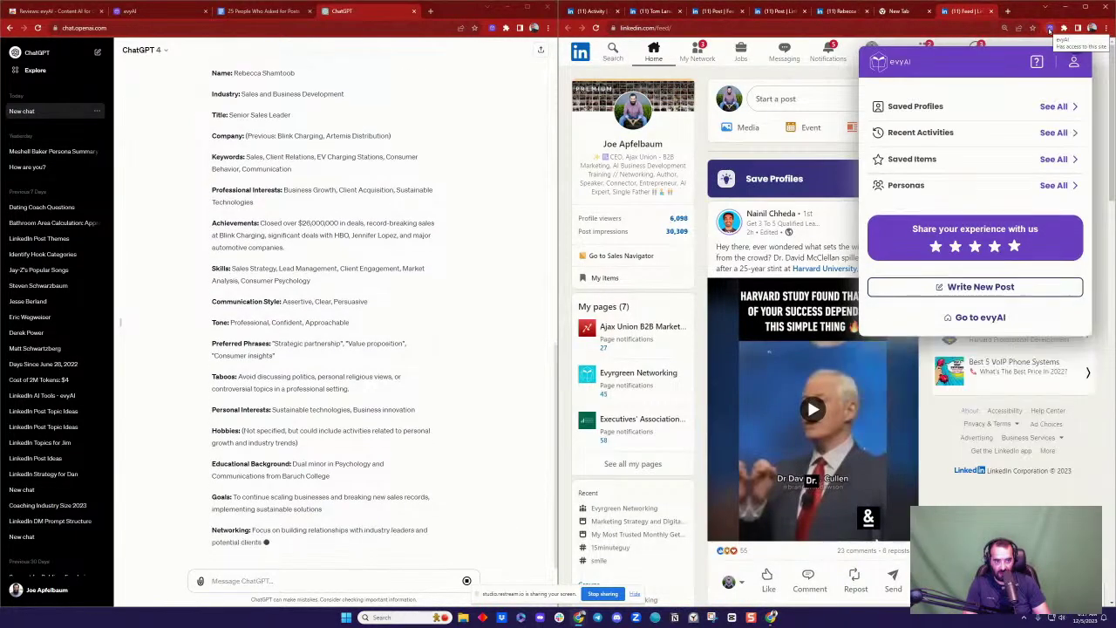
left_click(1056, 184)
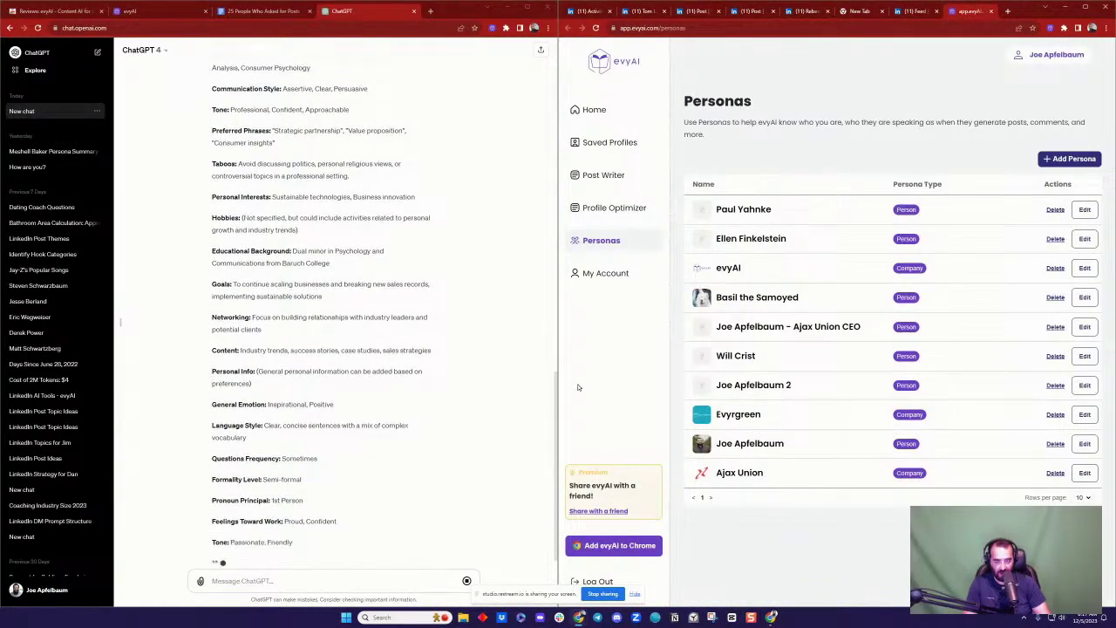
Step: Select the persona name in ChatGPT's reply and start a new persona with + Add Persona
scroll(422, 217, "up", 5)
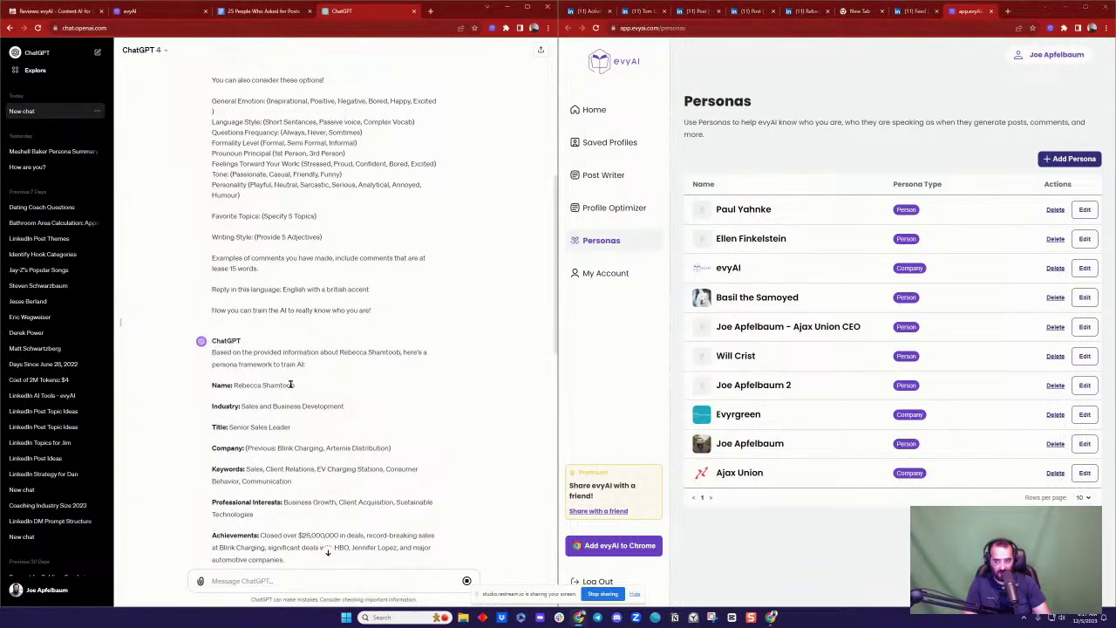
left_click_drag(296, 386, 232, 384)
key("ctrl+c")
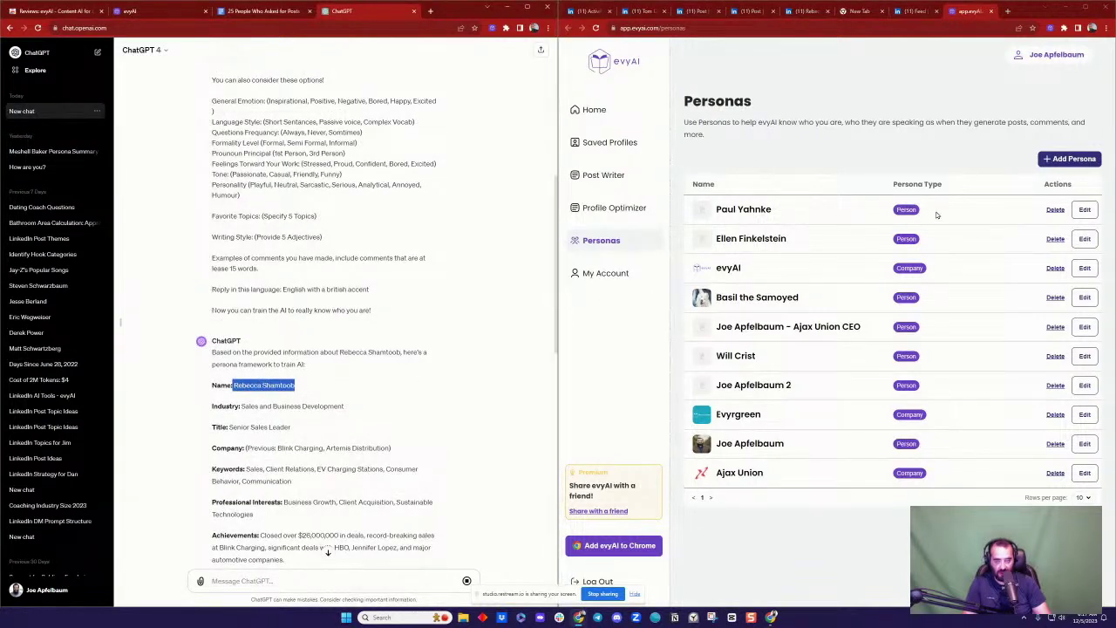
left_click(1055, 158)
Step: Paste the commenter's name as the persona name and tag the persona as a Person
left_click(743, 290)
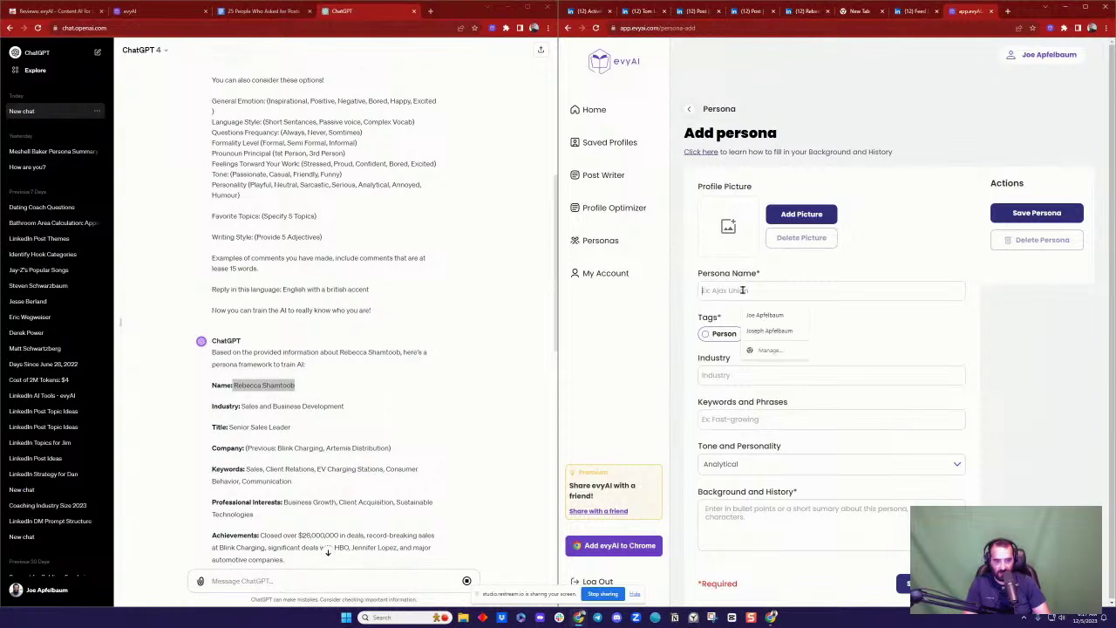
key("ctrl+v")
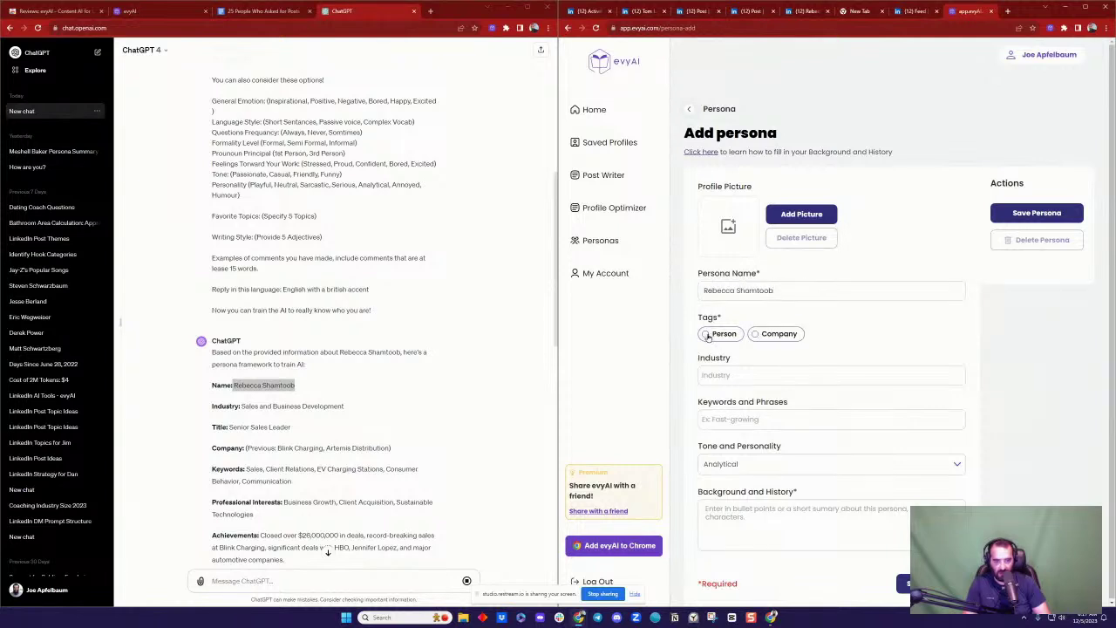
left_click(704, 337)
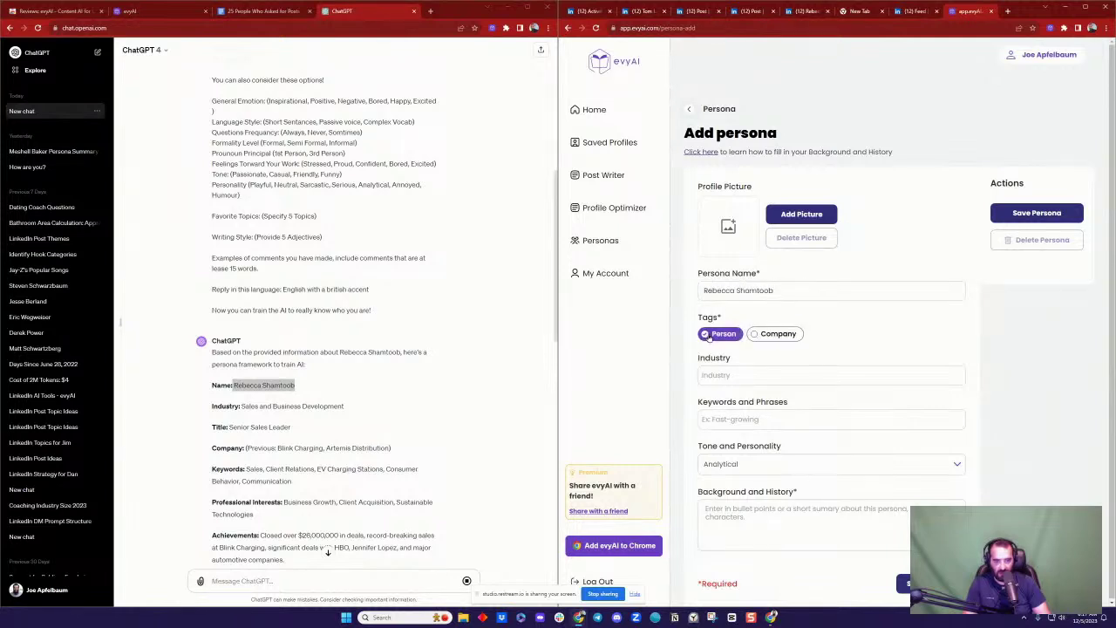
left_click(366, 412)
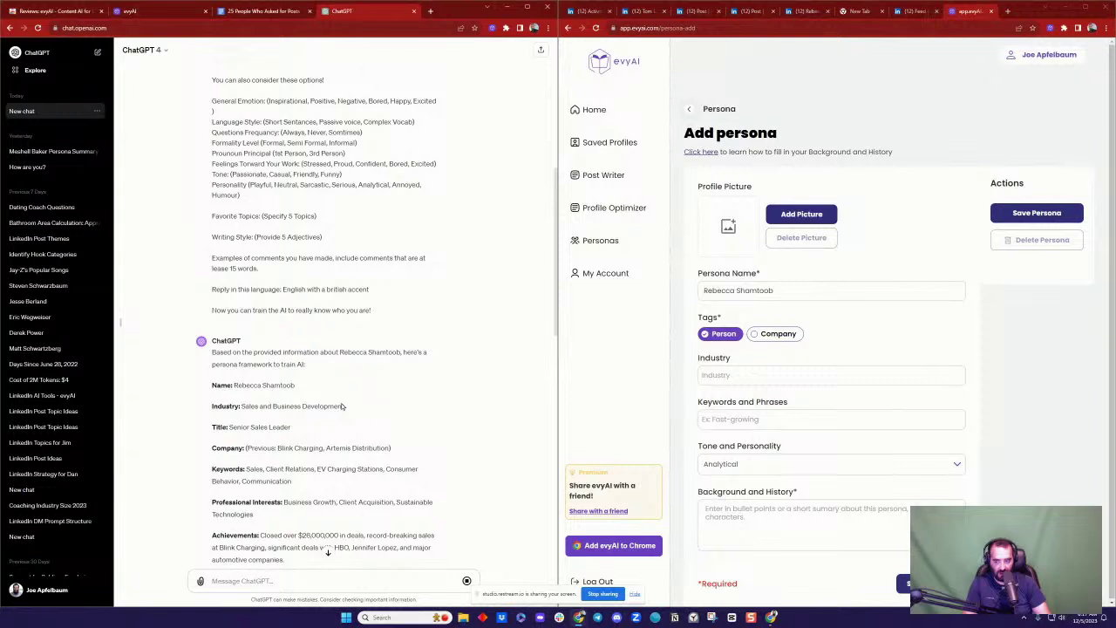
Step: Fill Industry with 'Sales and Business Development' and paste ChatGPT's keywords list
left_click_drag(345, 406, 294, 429)
left_click(756, 376)
type("Sales and Business Development")
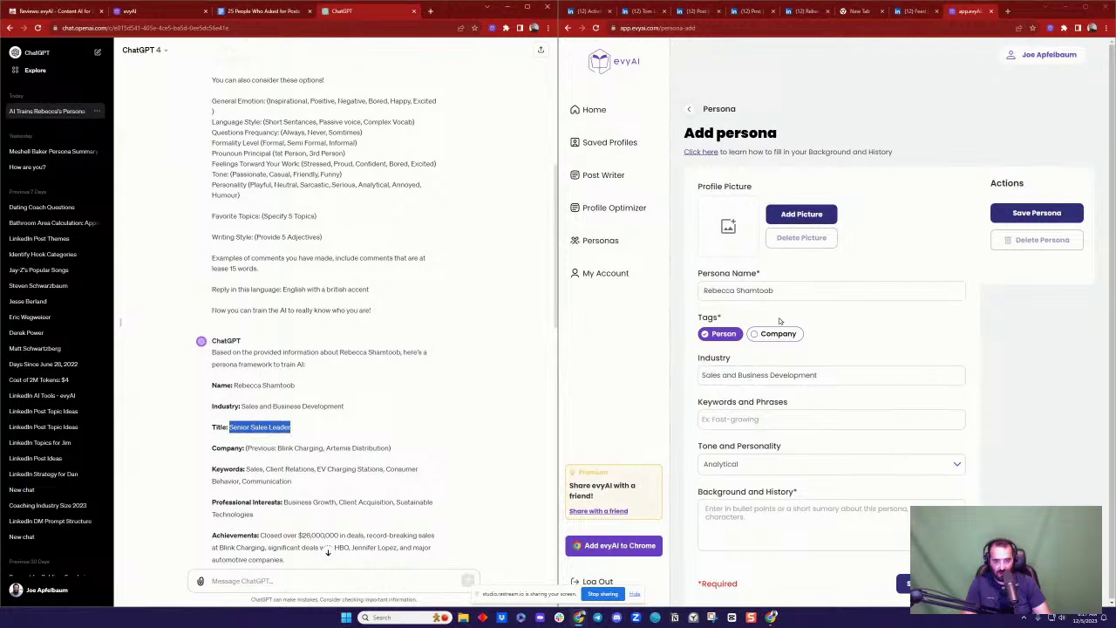
left_click(310, 449)
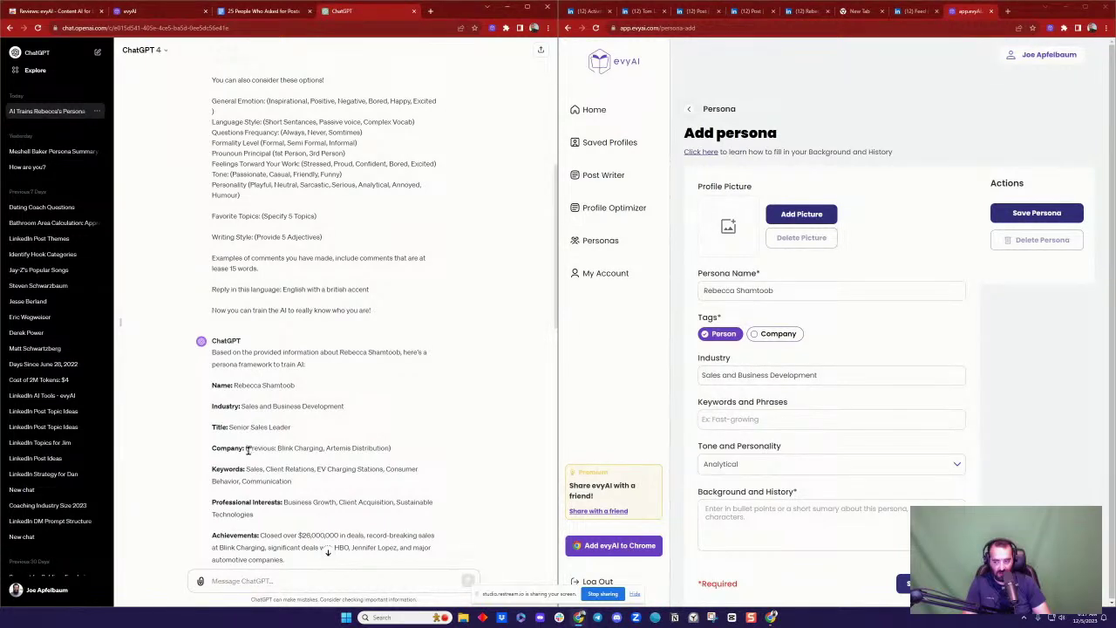
left_click_drag(290, 479, 249, 470)
key("ctrl+c")
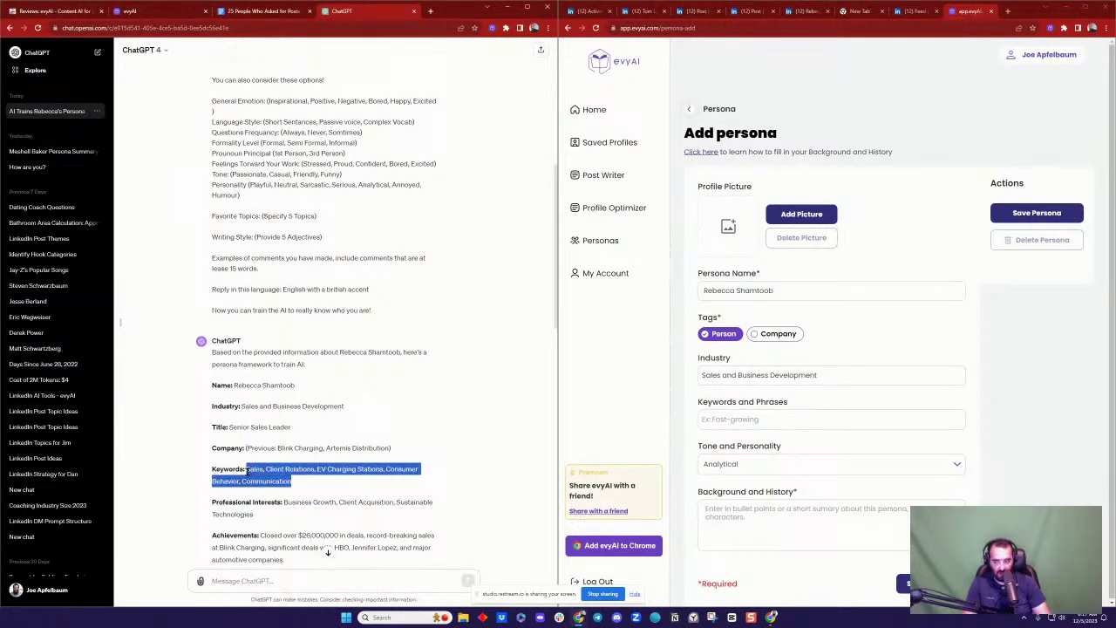
left_click(789, 419)
key("ctrl+v")
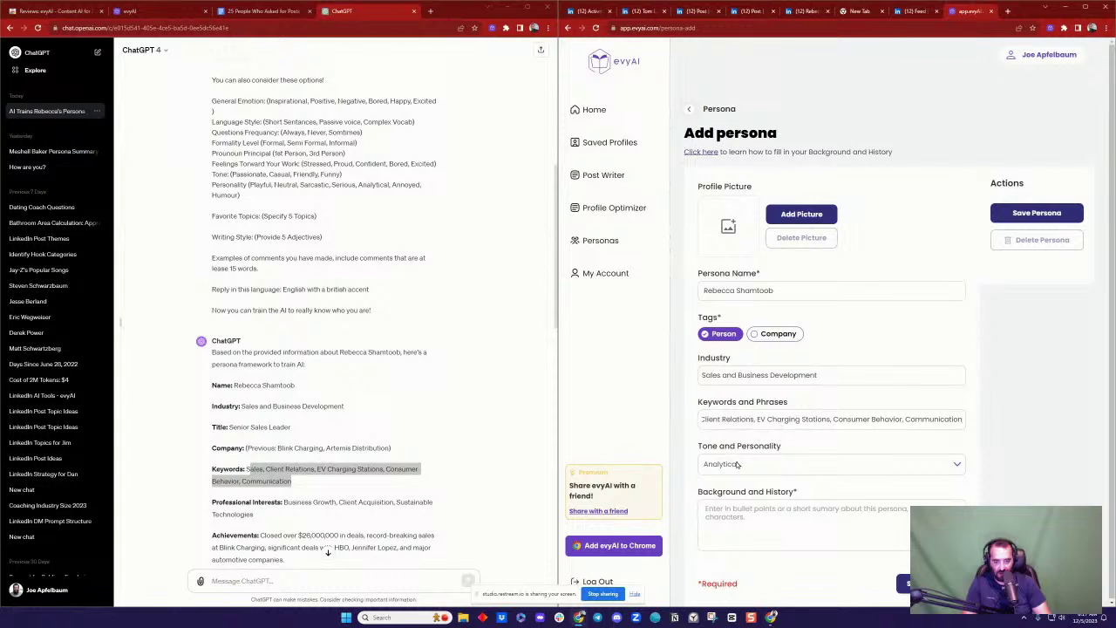
Step: Set the persona's tone and personality to Professional
left_click(736, 464)
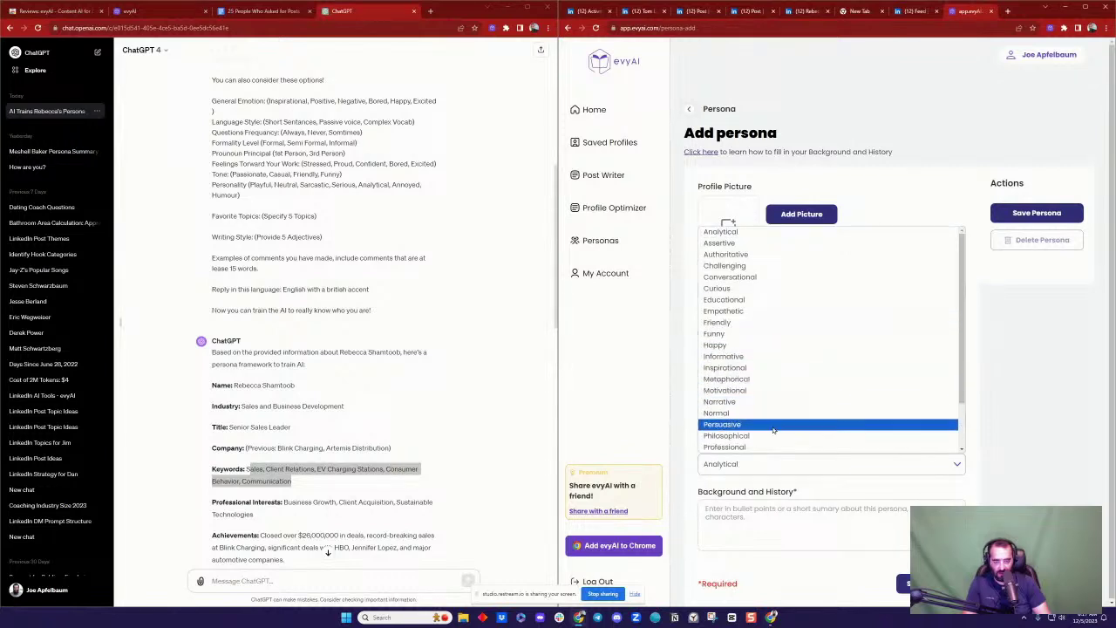
left_click(772, 446)
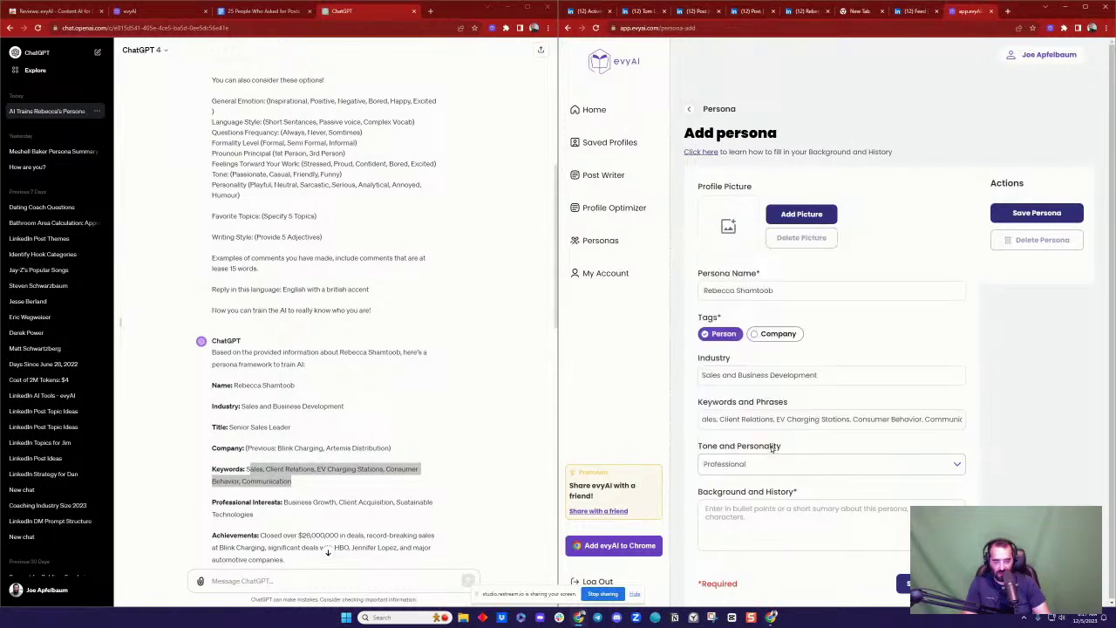
left_click(728, 420)
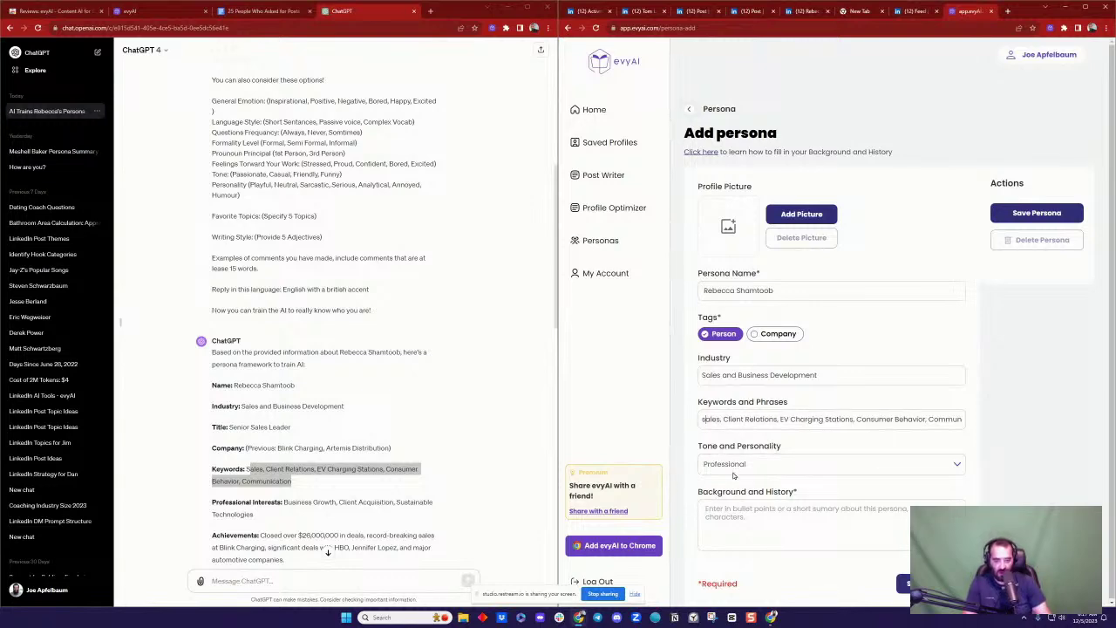
Step: Copy ChatGPT's persona framework from Name through Writing Style and the example comments
left_click(346, 404)
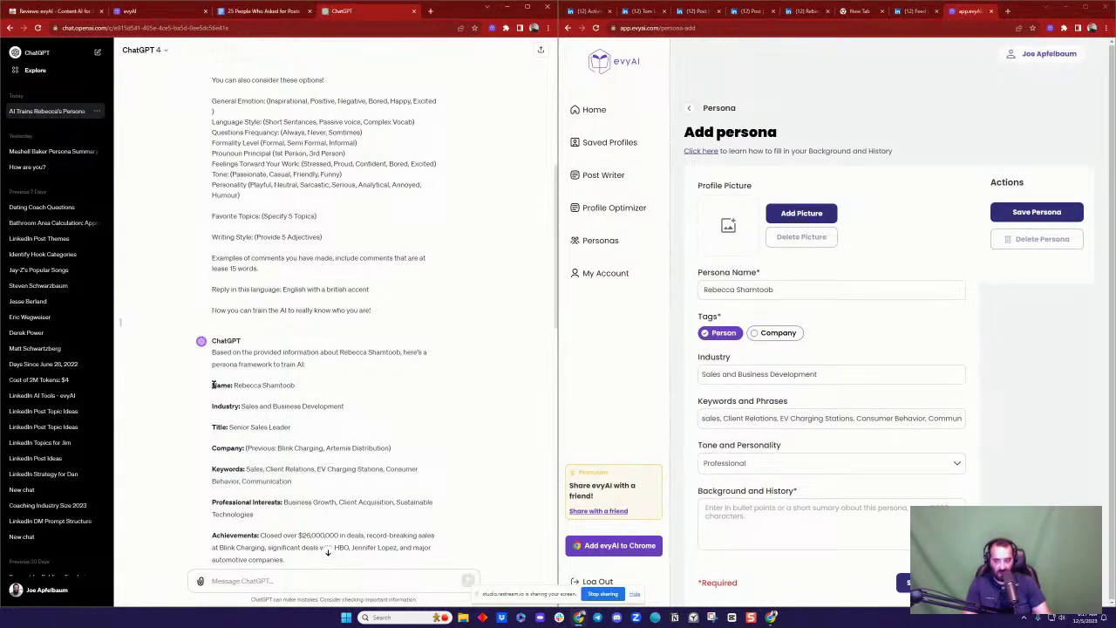
left_click_drag(211, 384, 311, 405)
scroll(338, 399, "down", 1)
scroll(341, 400, "down", 6)
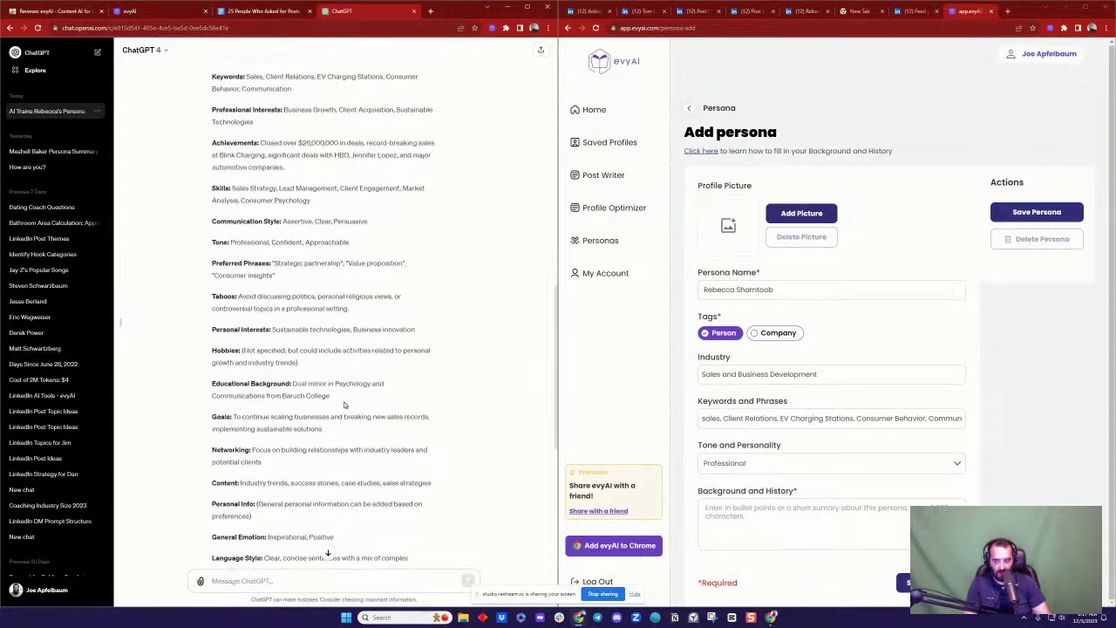
scroll(346, 418, "down", 1)
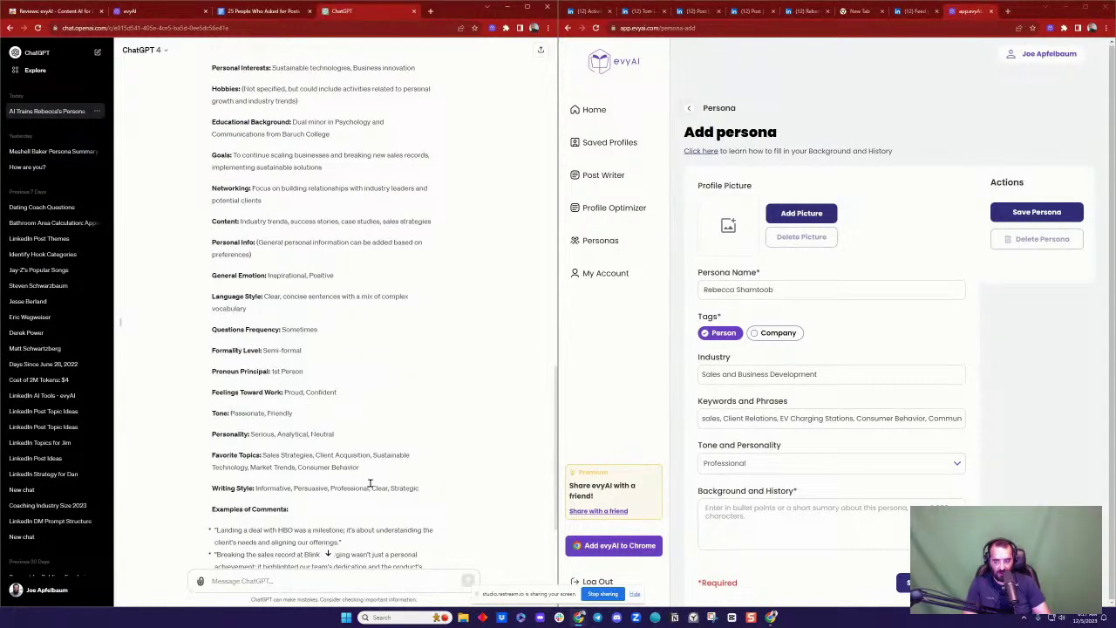
left_click(433, 491, "shift")
scroll(475, 478, "down", 2)
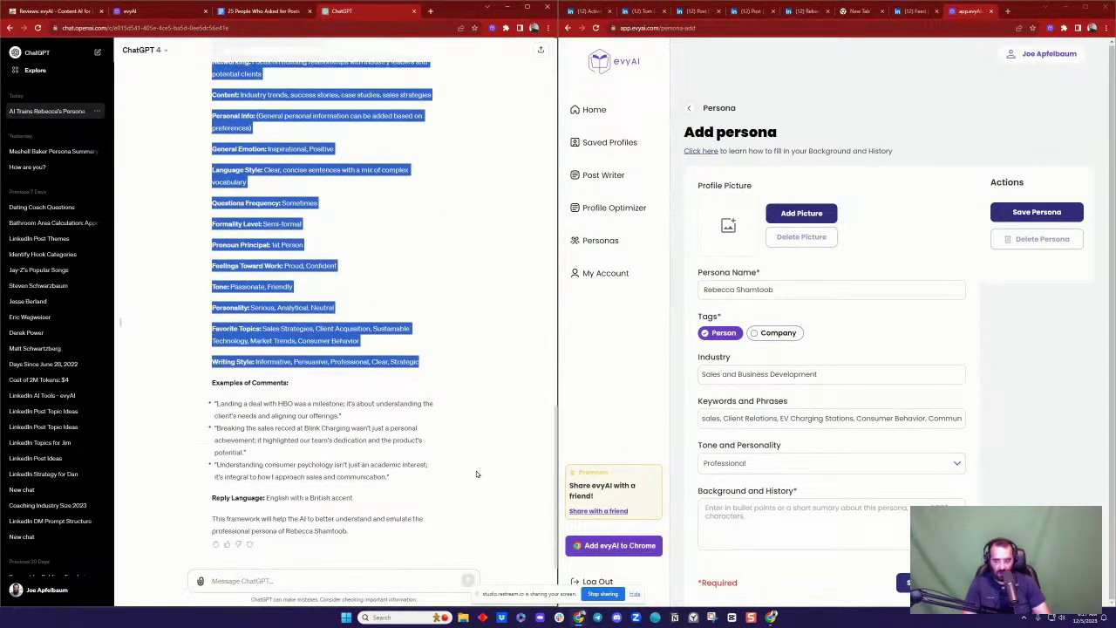
left_click(443, 477, "shift")
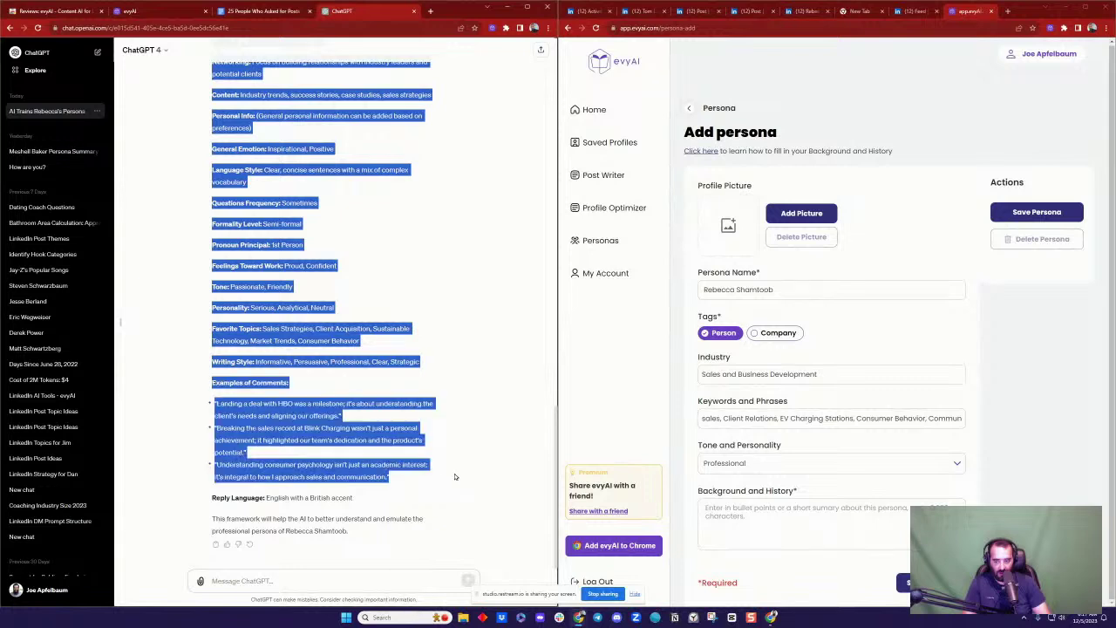
key("ctrl+c")
Step: Paste the framework into Background and History, trim the trailing text, and save the persona
left_click(768, 512)
key("ctrl+v")
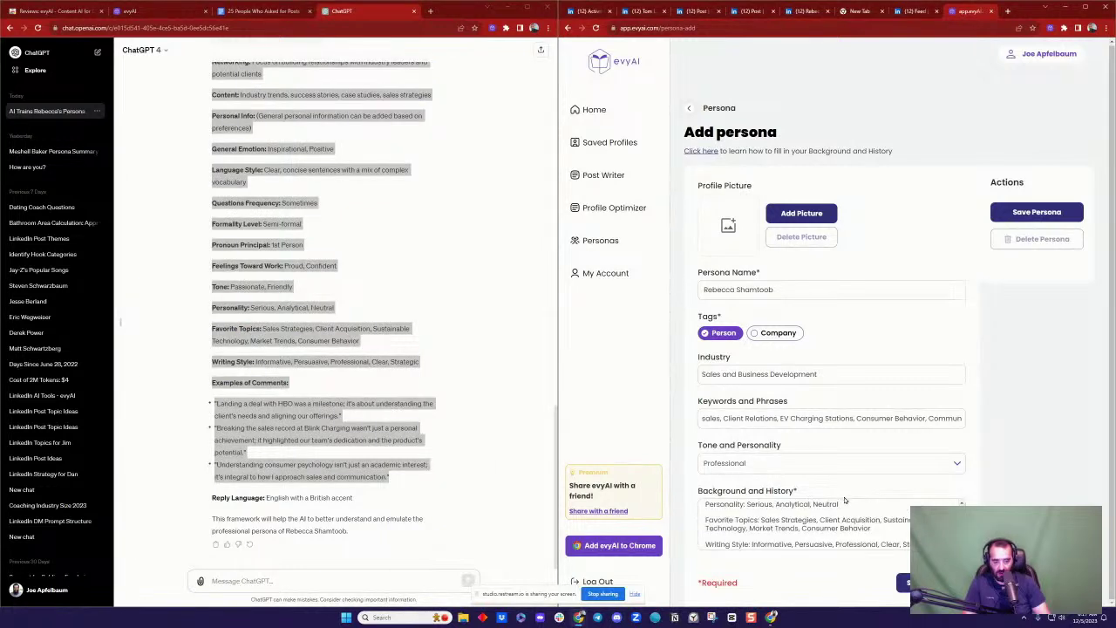
scroll(863, 518, "down", 1)
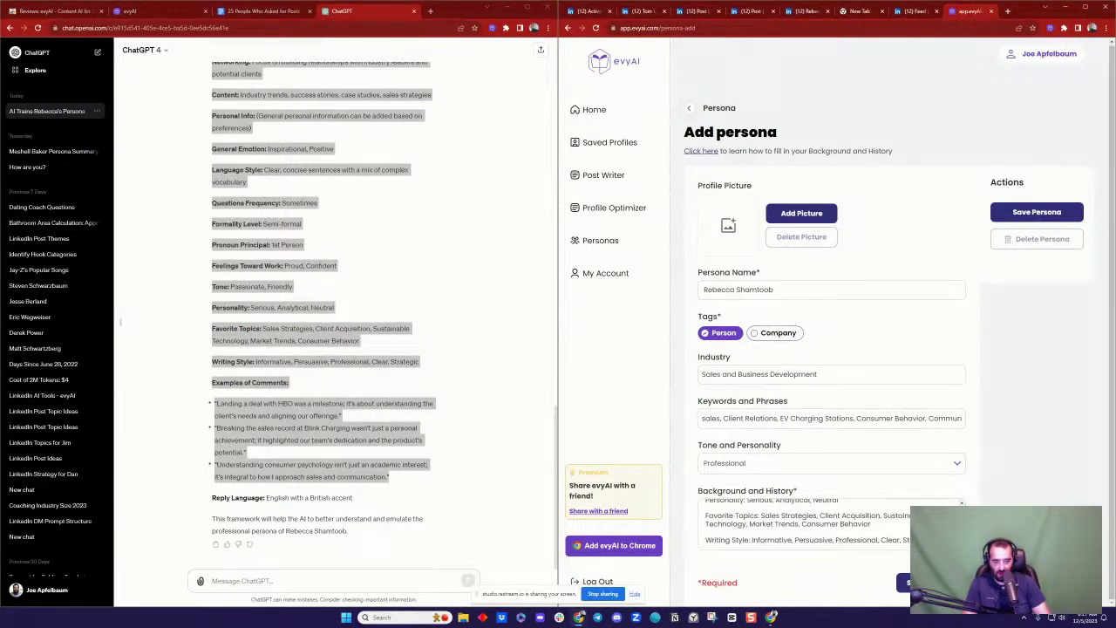
key("BackSpace")
key("BackSpace")
key("BackSpace")
key("BackSpace")
key("BackSpace")
key("BackSpace")
key("BackSpace")
key("BackSpace")
key("BackSpace")
key("BackSpace")
key("BackSpace")
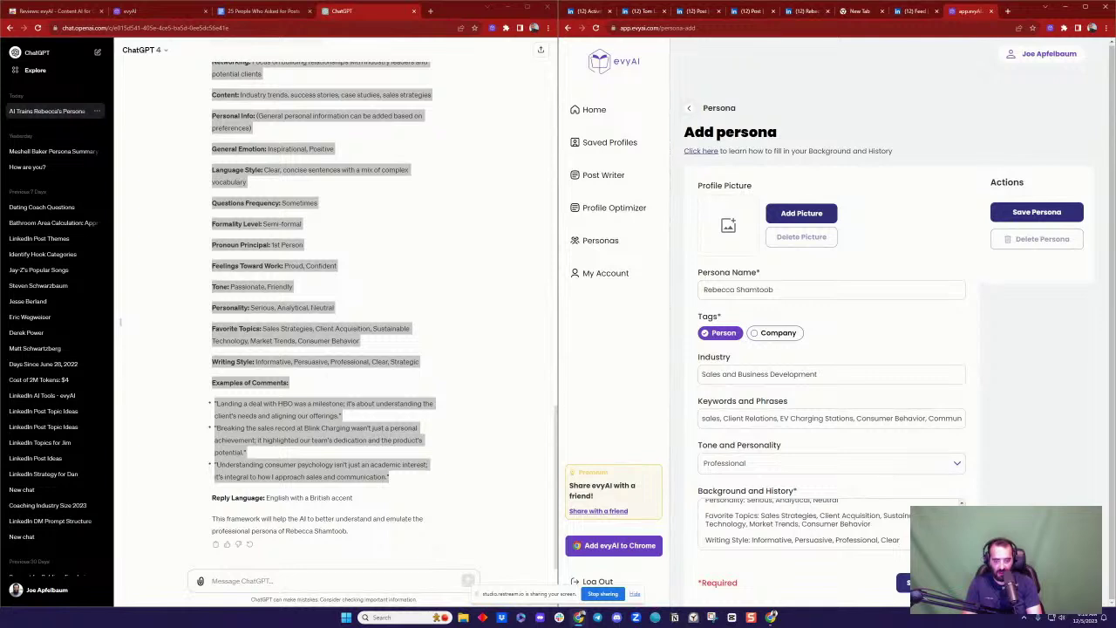
scroll(806, 523, "down", 2)
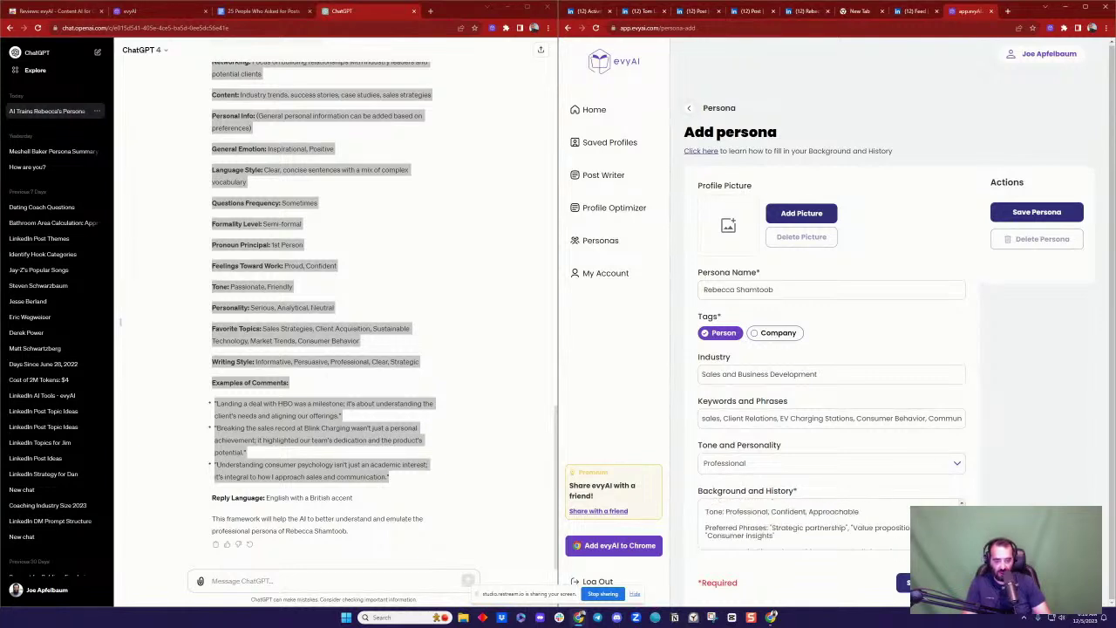
scroll(806, 527, "up", 5)
left_click(905, 582)
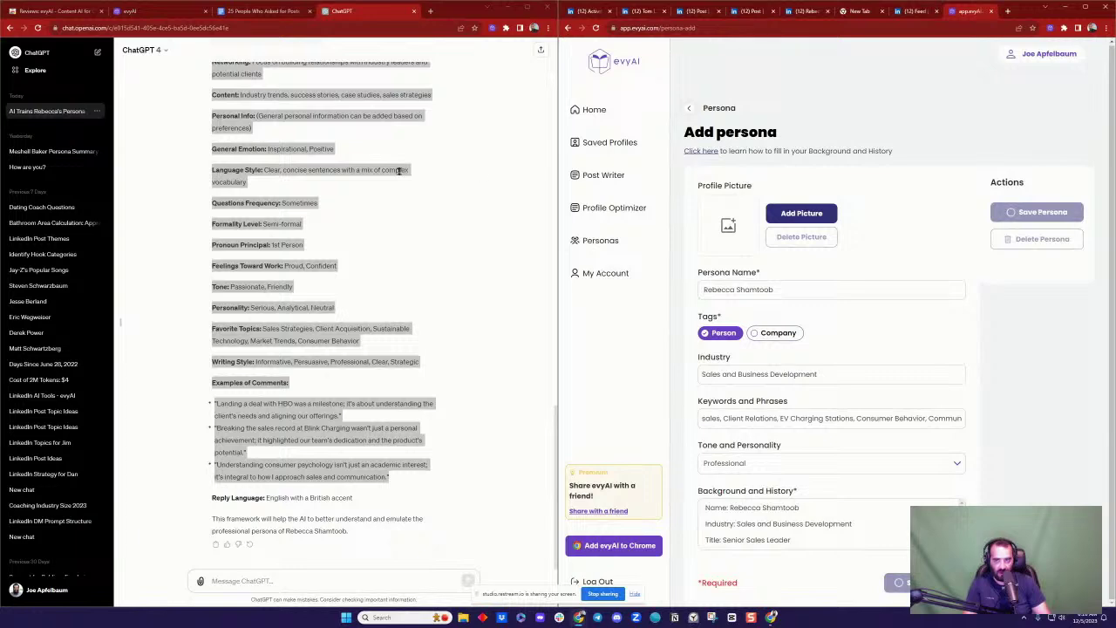
Step: Choose the newly saved persona in evyAI's Post Writer and bring up the commenter's LinkedIn profile
scroll(375, 167, "up", 15)
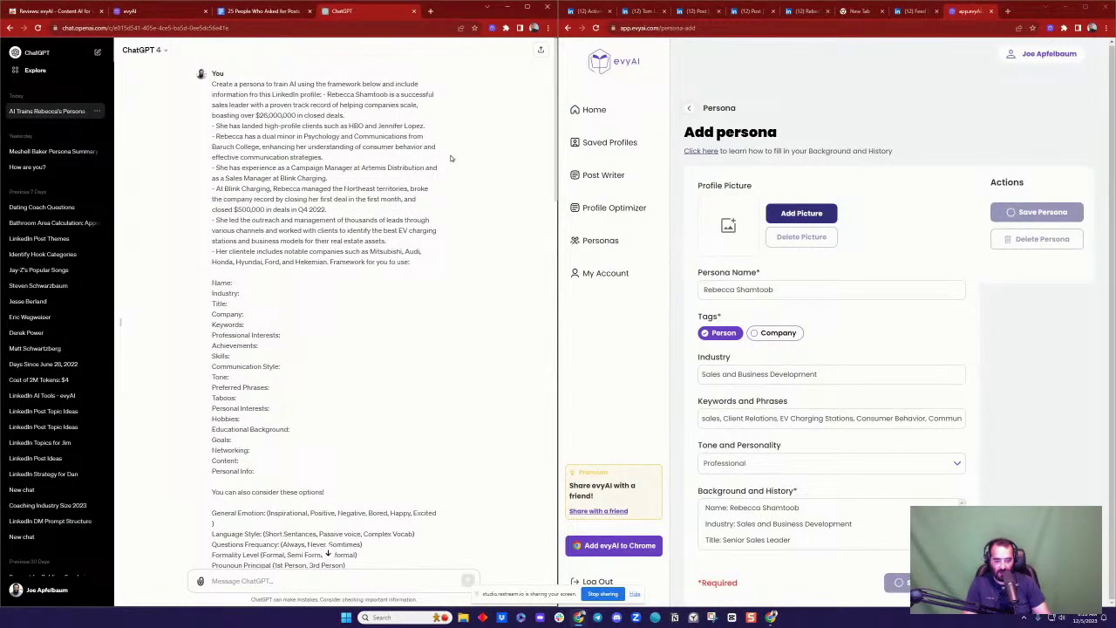
left_click(603, 174)
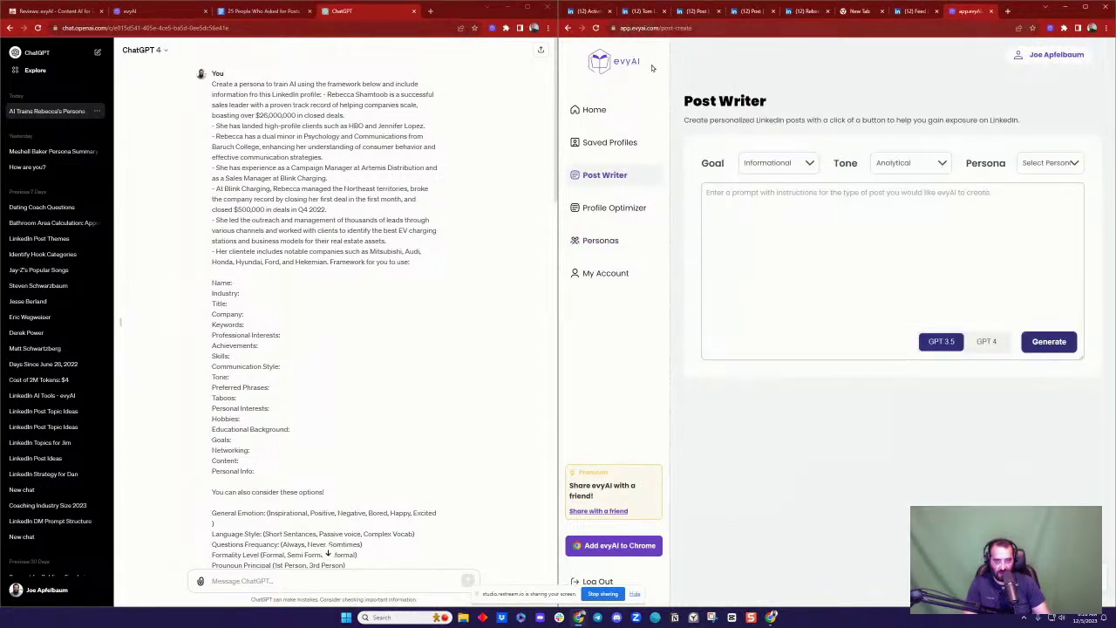
left_click(1055, 162)
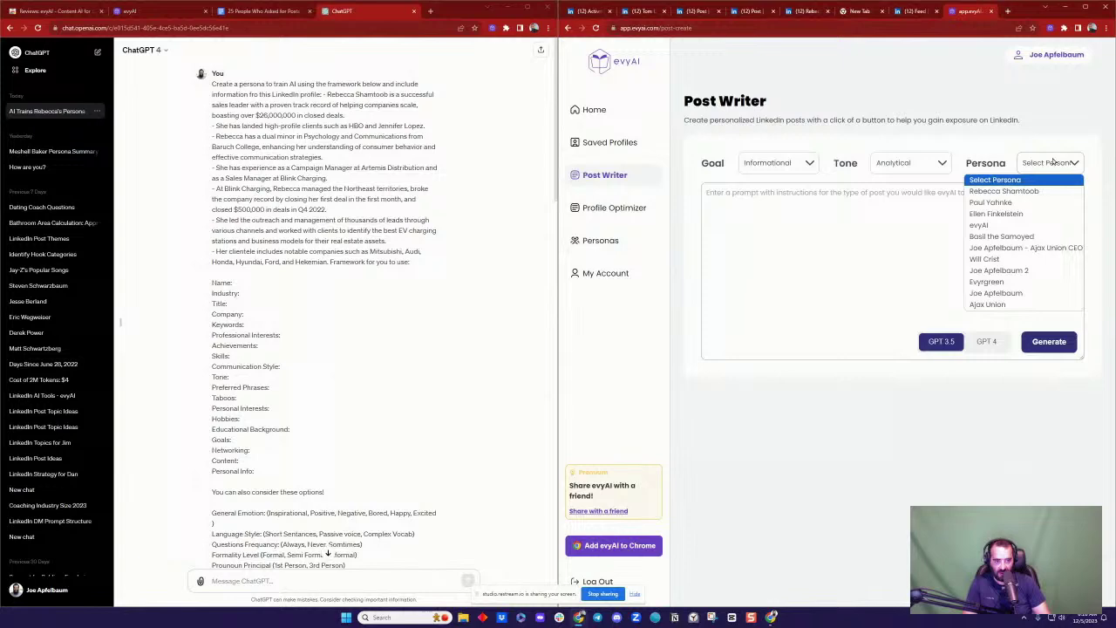
left_click(1011, 191)
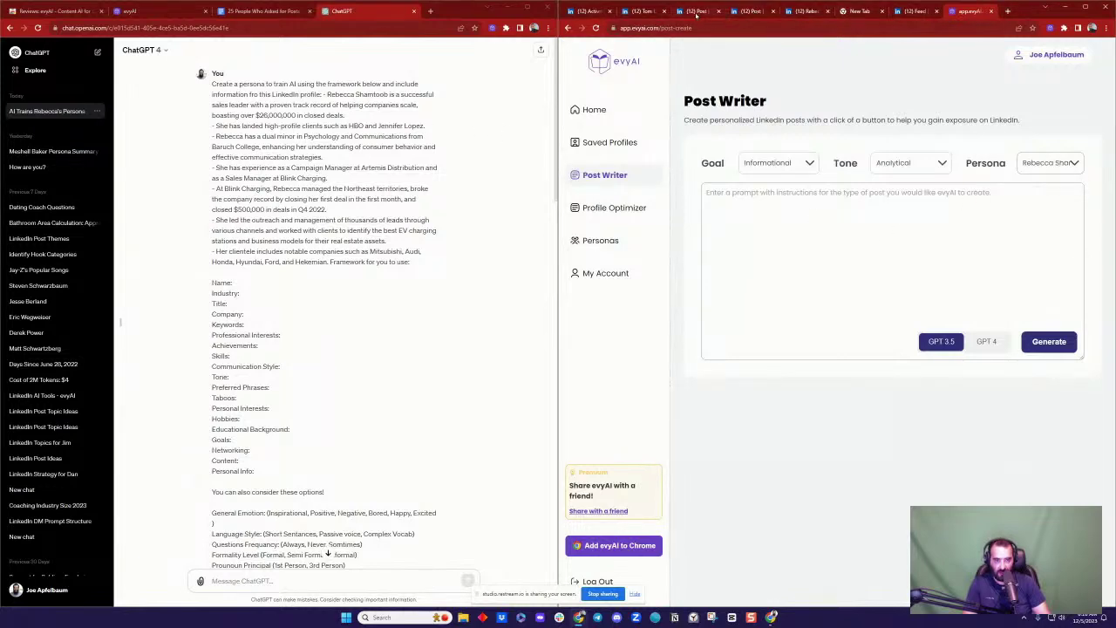
left_click(809, 13)
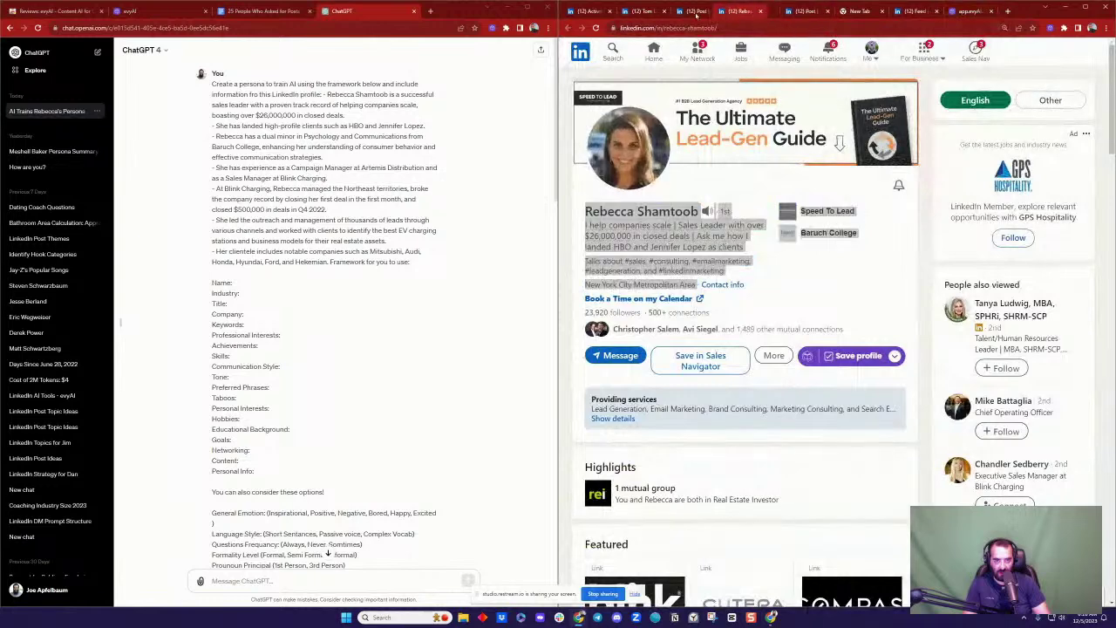
Step: Dock the LinkedIn profile left of Post Writer and scroll through About, Experience and Skills
left_click_drag(809, 13, 418, 12)
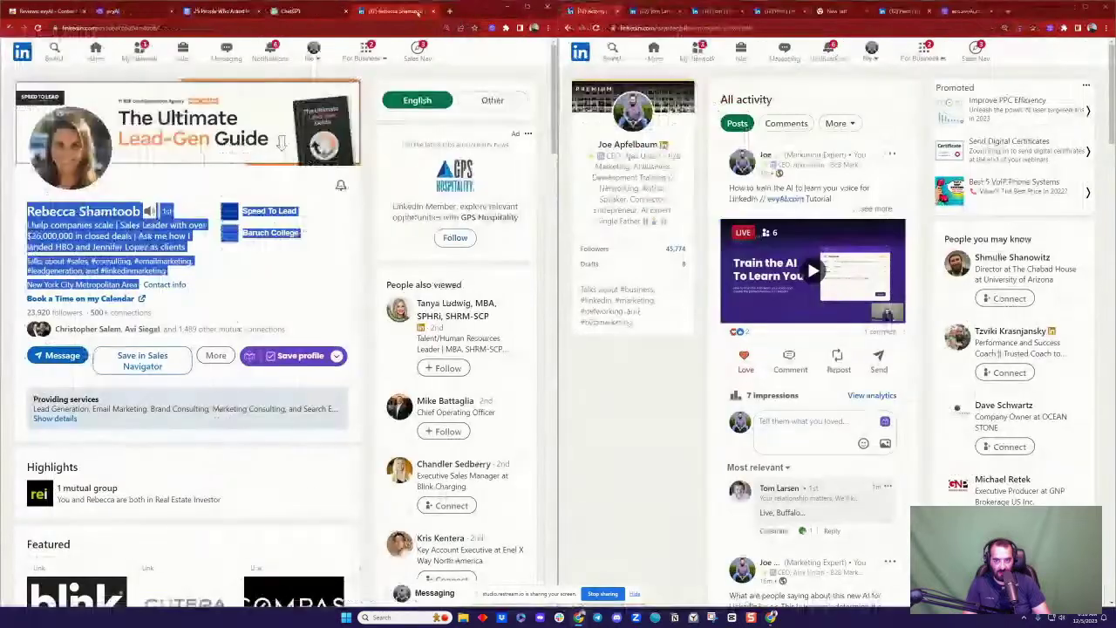
left_click(300, 276)
left_click(956, 11)
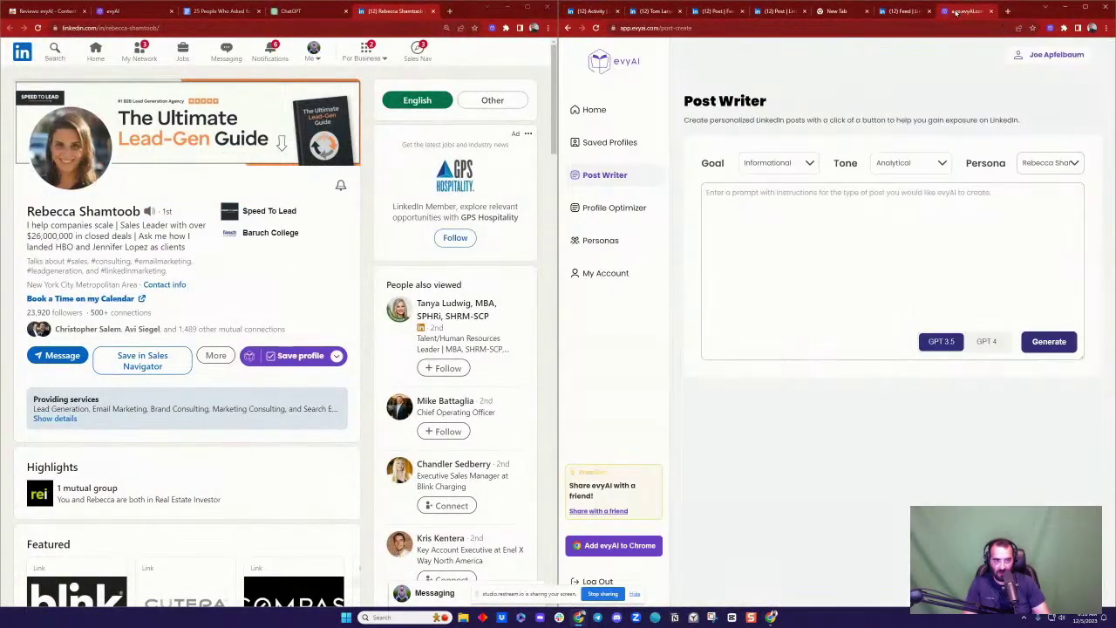
scroll(261, 275, "down", 2)
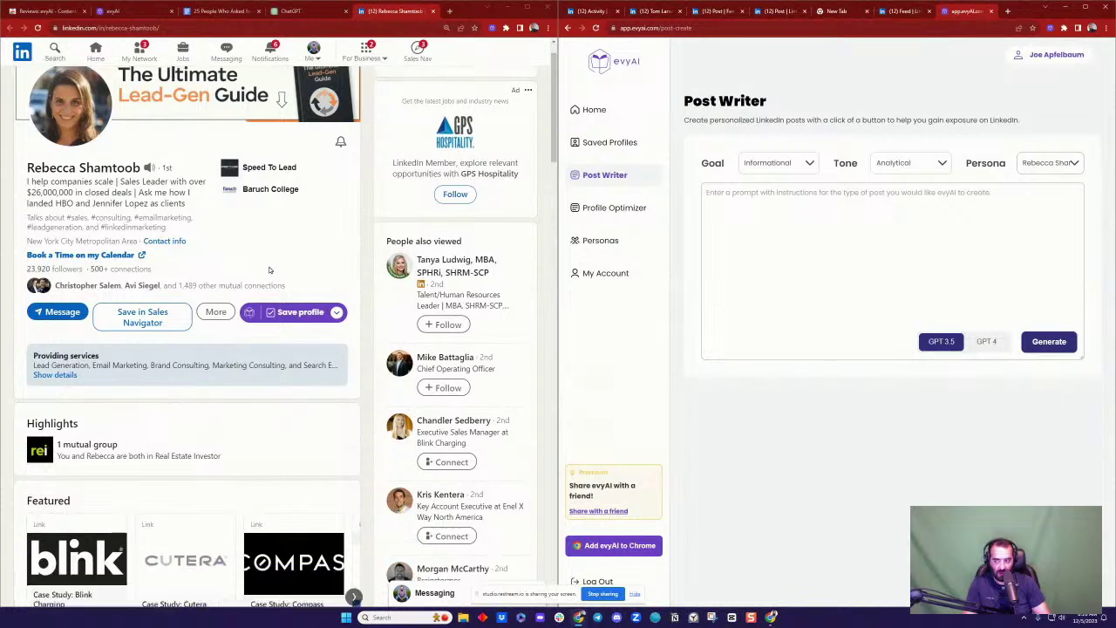
scroll(269, 271, "down", 10)
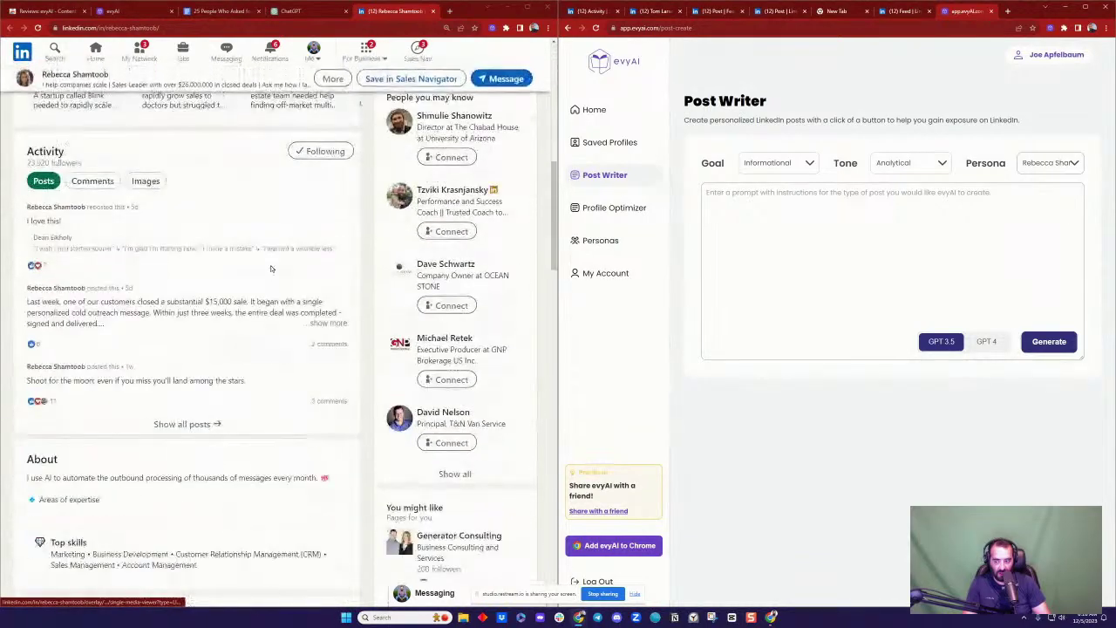
scroll(266, 270, "down", 4)
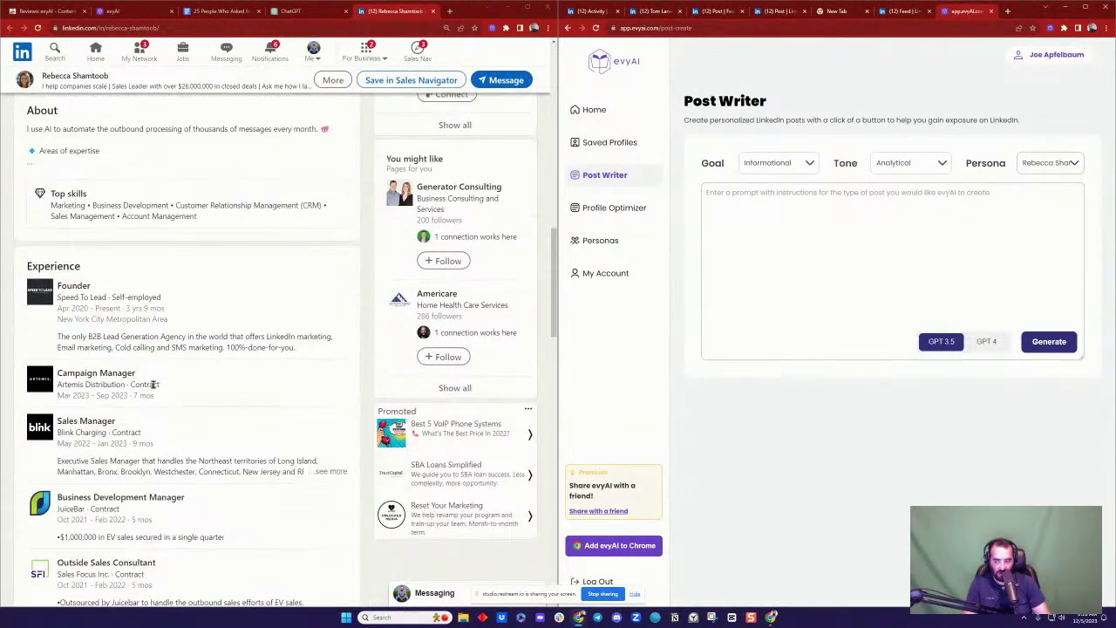
scroll(257, 307, "down", 5)
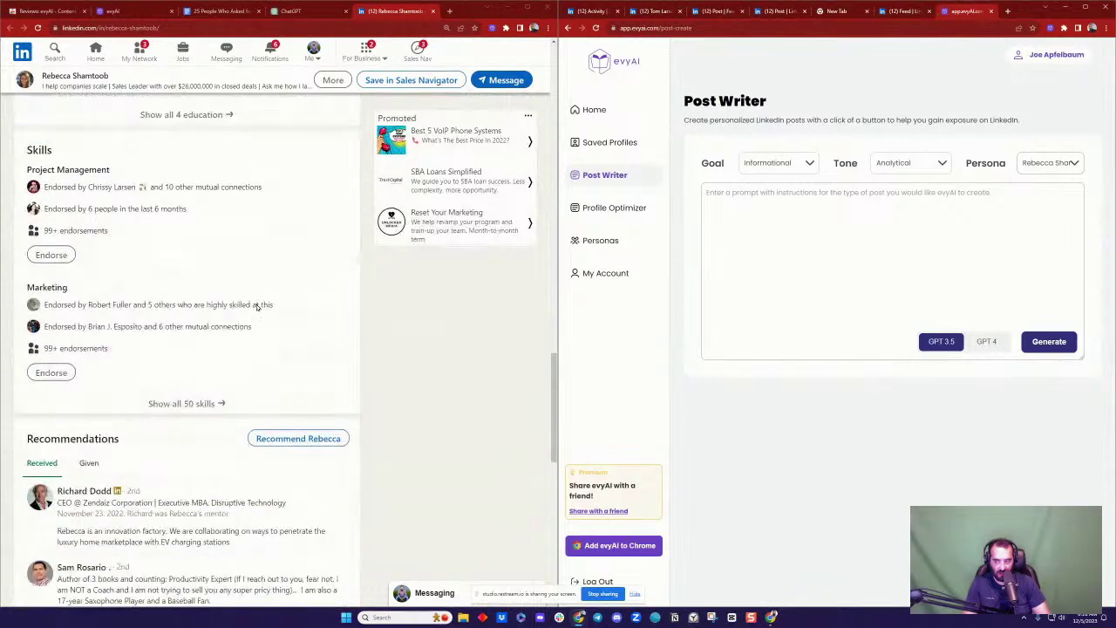
scroll(257, 306, "up", 10)
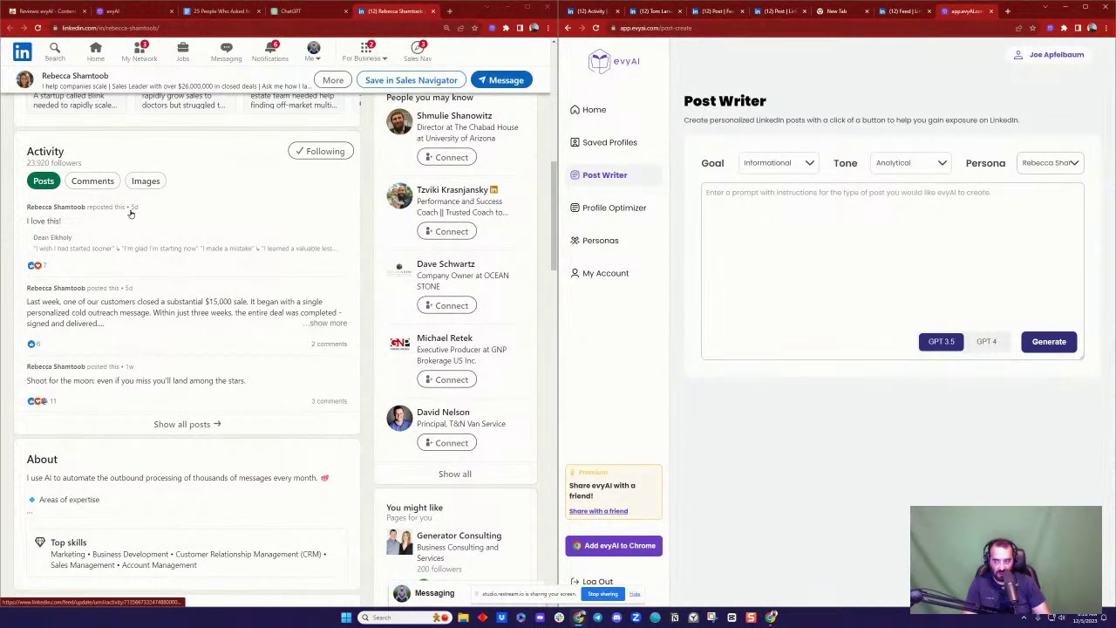
Step: Open the $15,000 cold-outreach sale post and generate a GPT 4 comment with evyAI
left_click(174, 314)
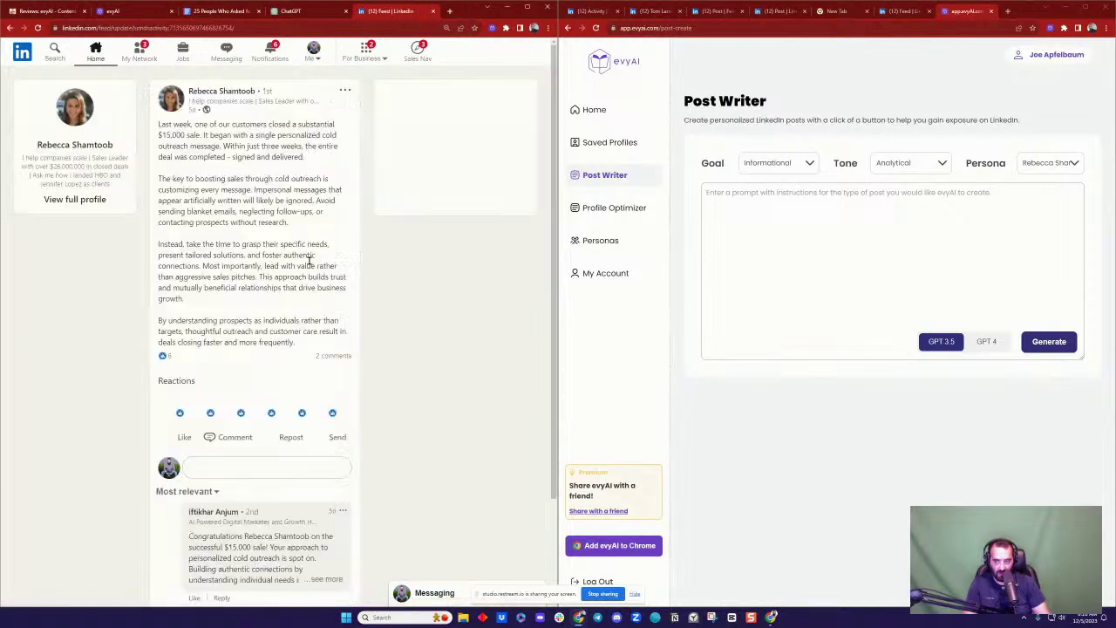
scroll(181, 272, "down", 2)
scroll(235, 305, "up", 2)
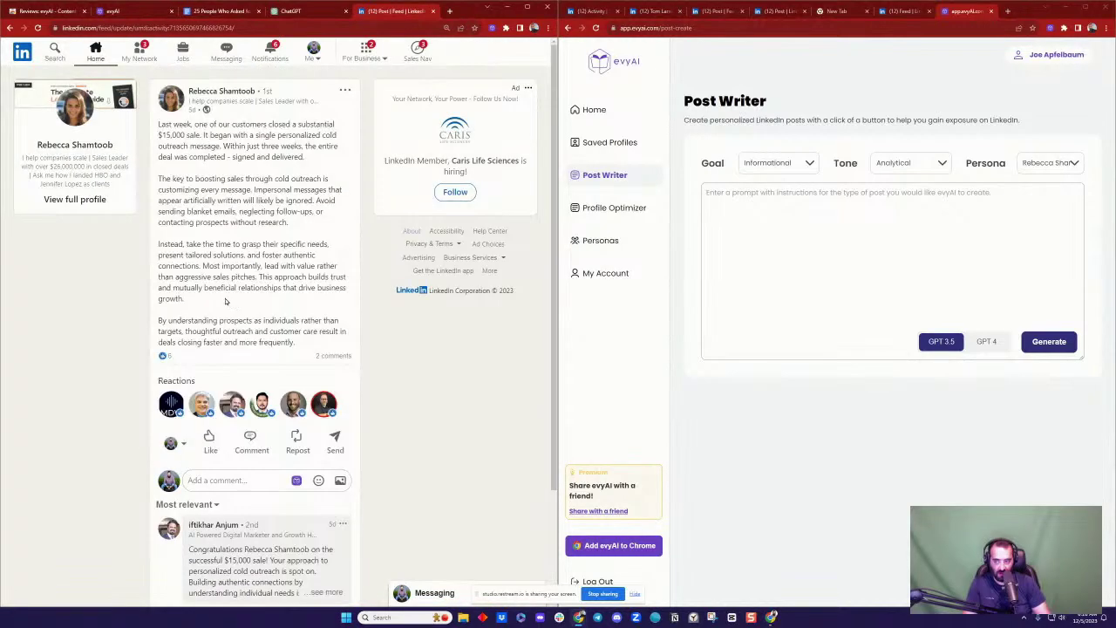
left_click(296, 480)
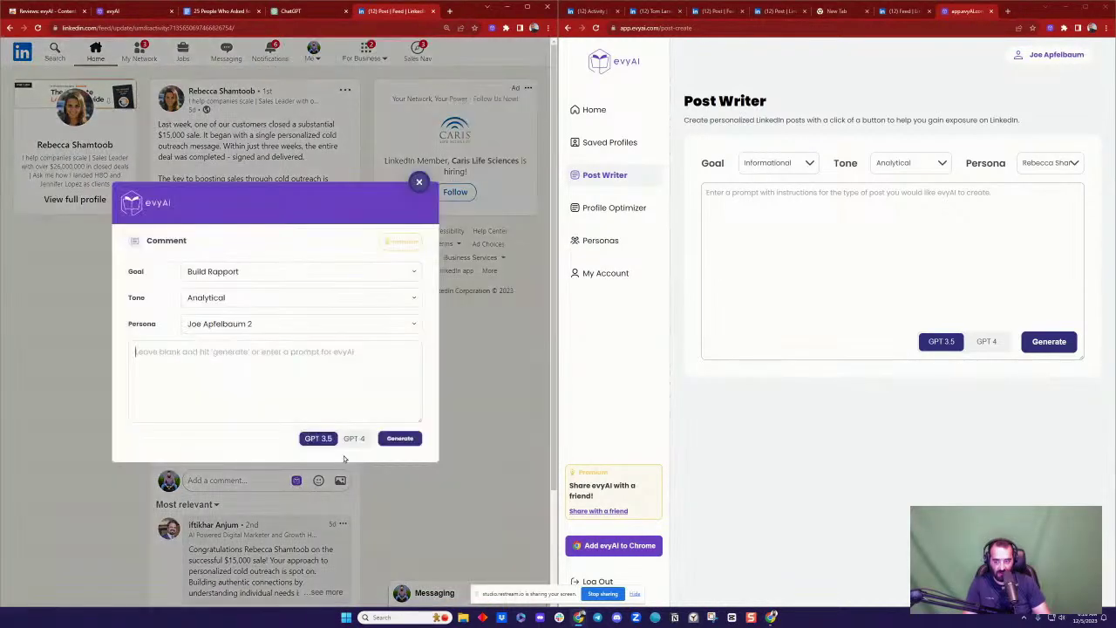
left_click(357, 438)
left_click(388, 438)
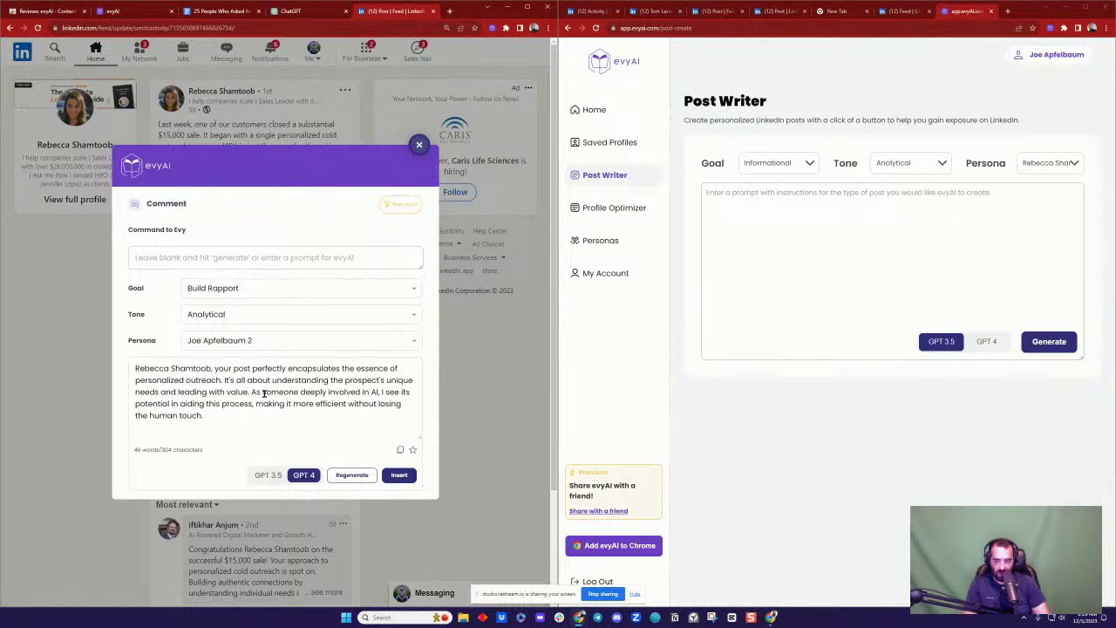
left_click(398, 474)
type("@")
left_click(258, 481)
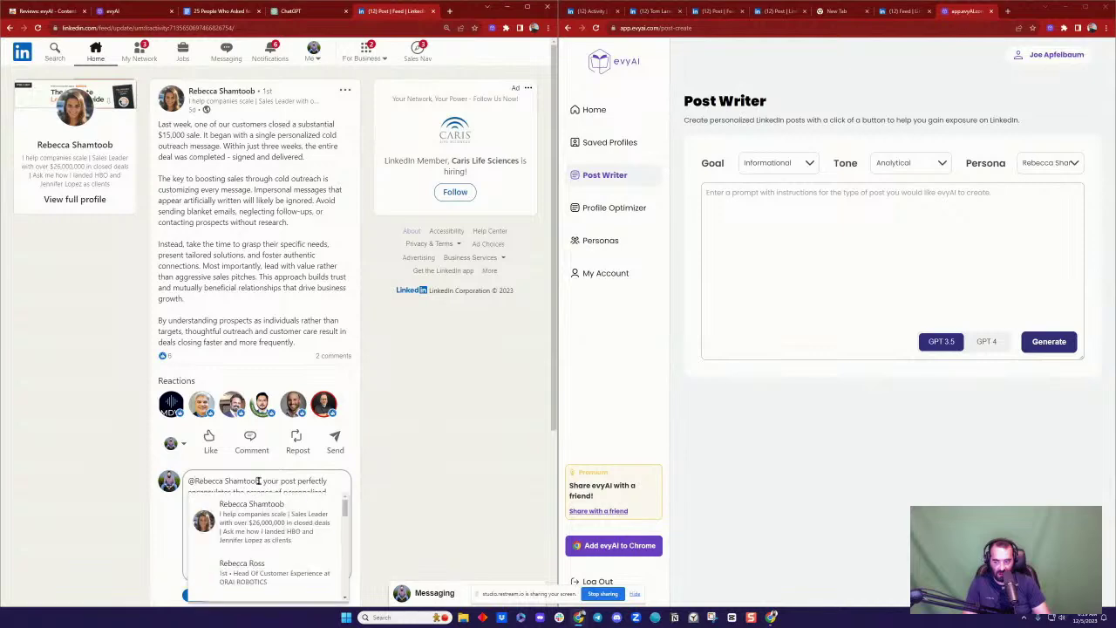
left_click(254, 509)
left_click(197, 595)
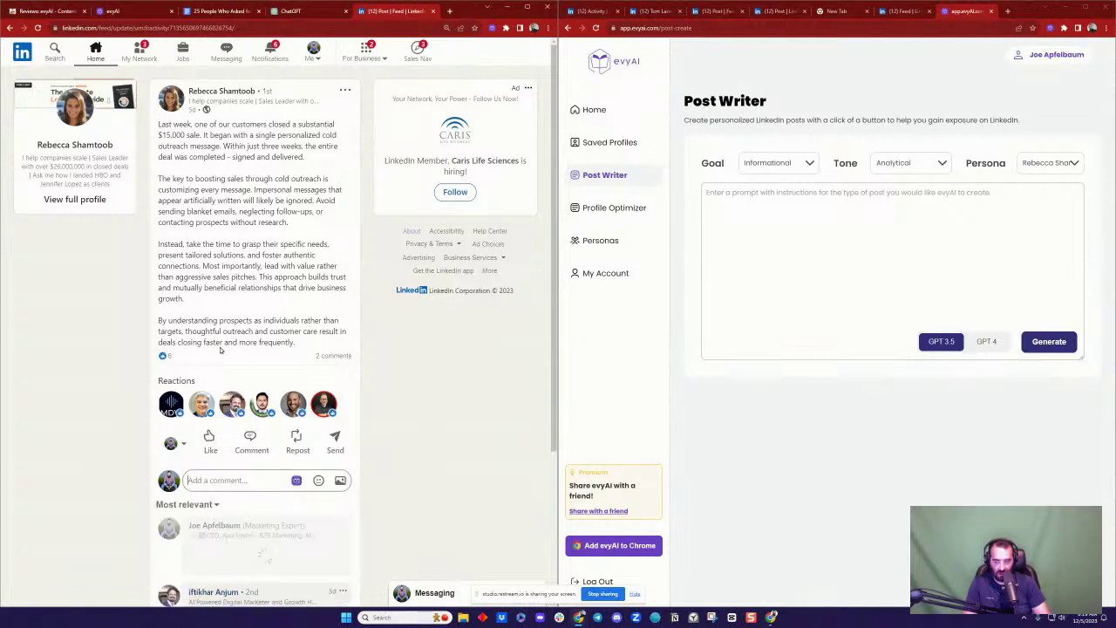
scroll(251, 356, "down", 3)
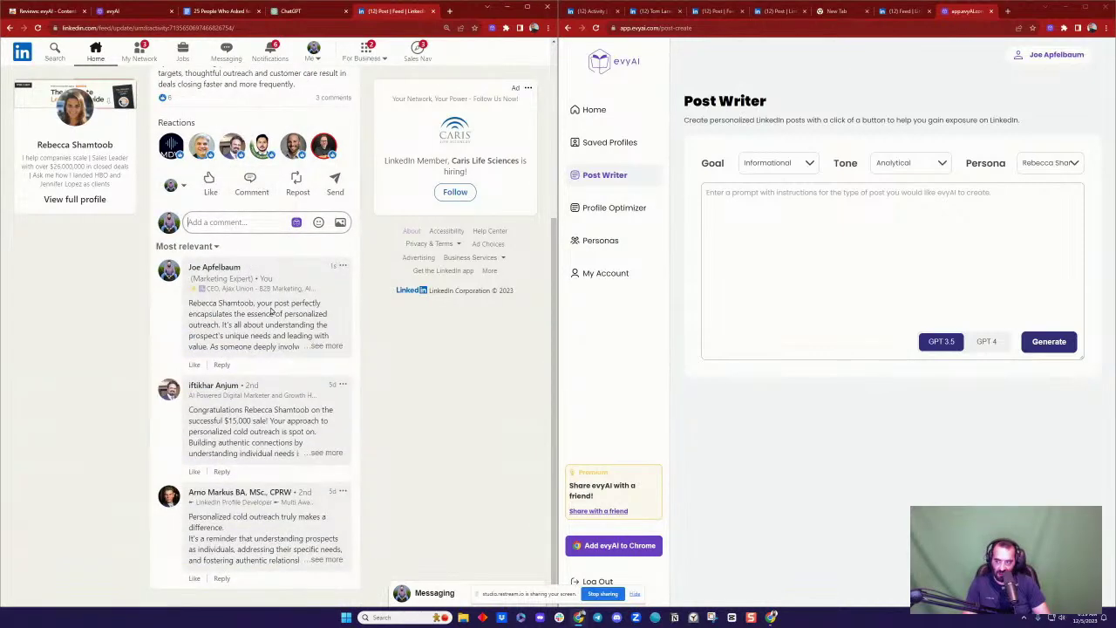
scroll(272, 312, "up", 3)
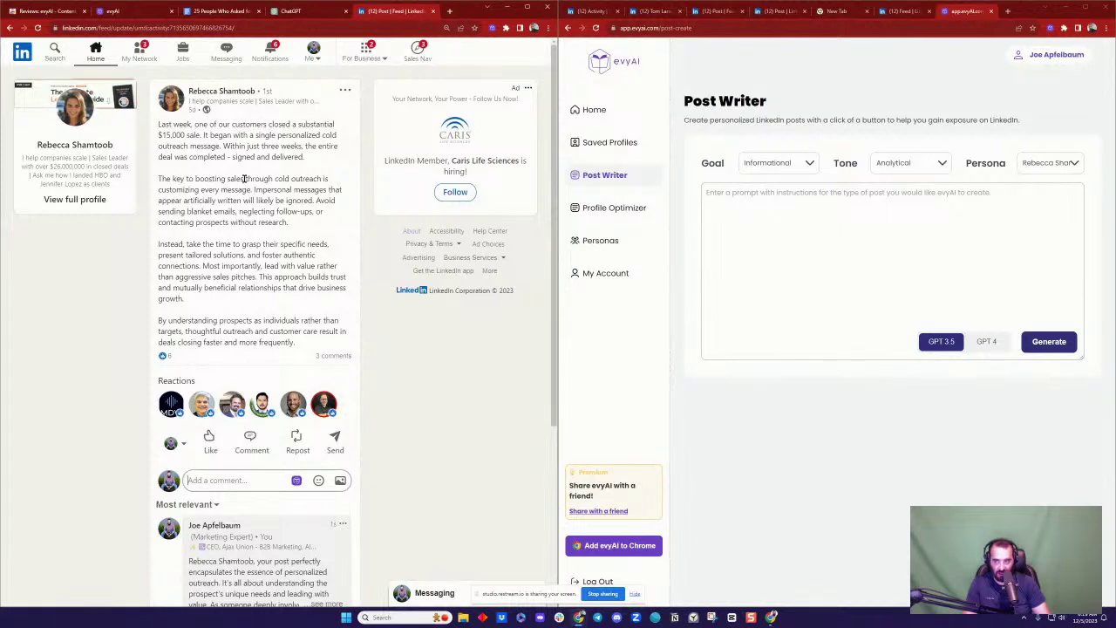
Step: Paste the sales post's line about customizing cold outreach into Post Writer and generate a post
left_click_drag(158, 178, 250, 190)
key("ctrl+c")
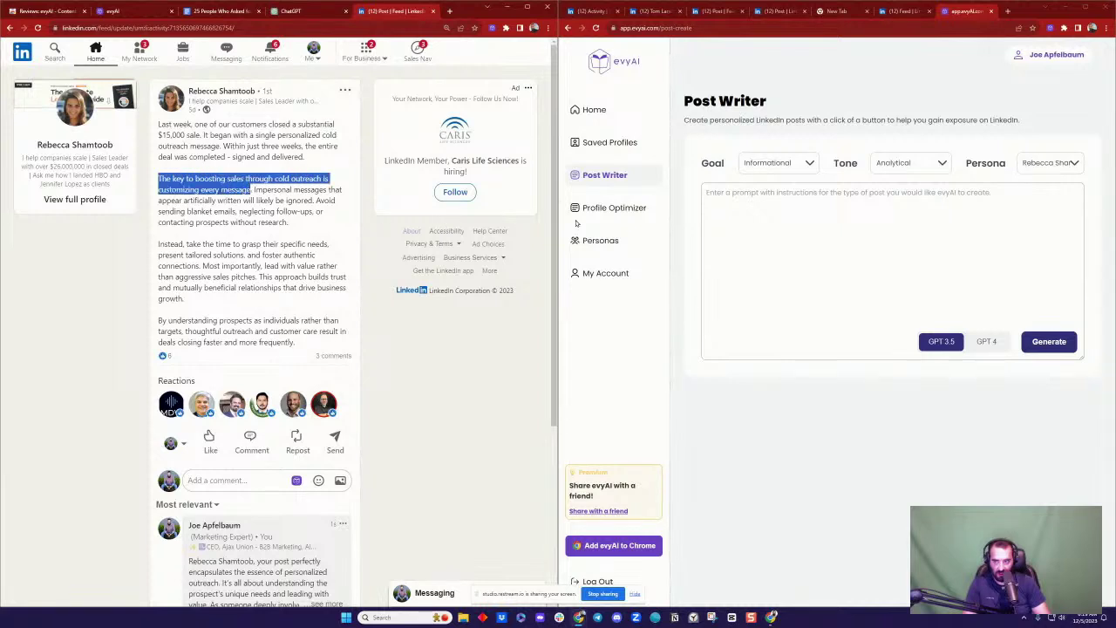
left_click(802, 214)
key("ctrl+v")
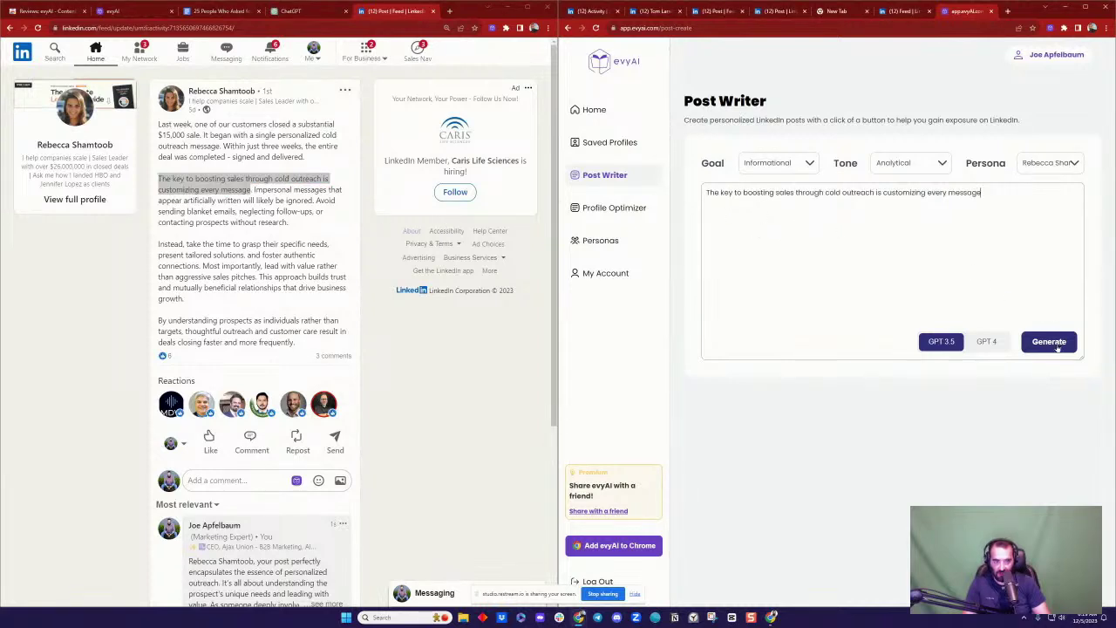
left_click(1055, 342)
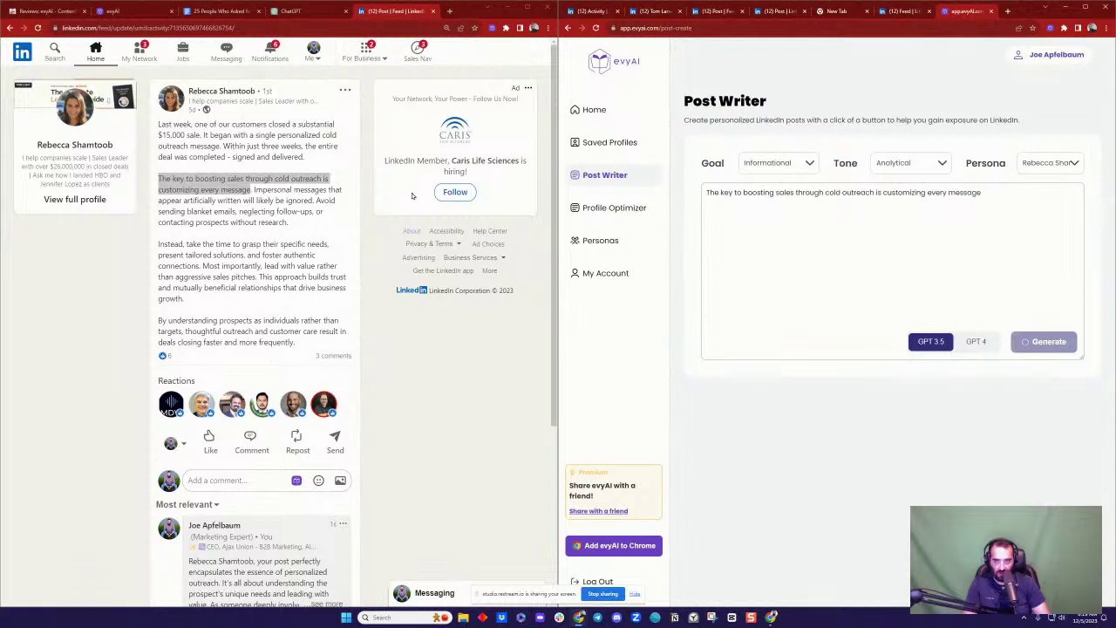
left_click(281, 233)
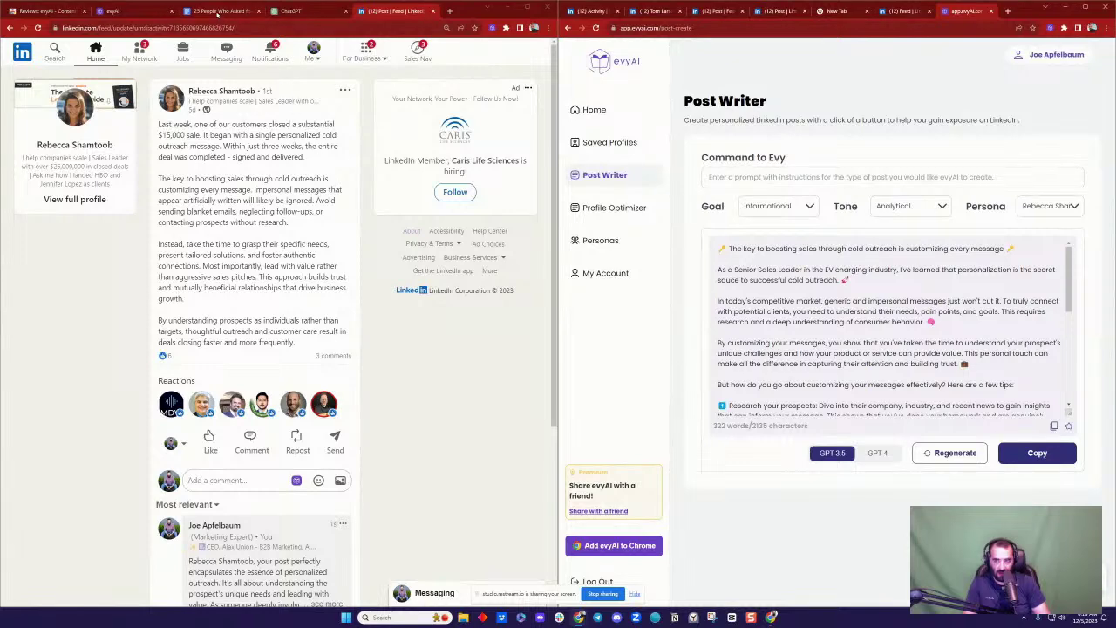
Step: Paste the evyAI cold-outreach post onto a new page at the end of the posts document
left_click(218, 11)
key("ctrl+Return")
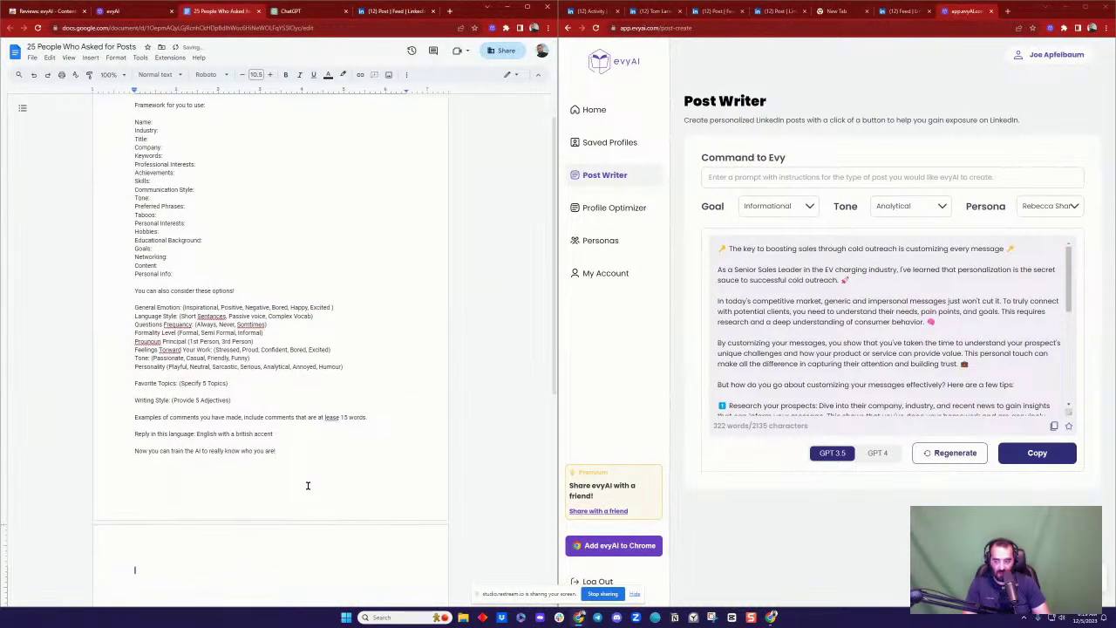
key("ctrl+v")
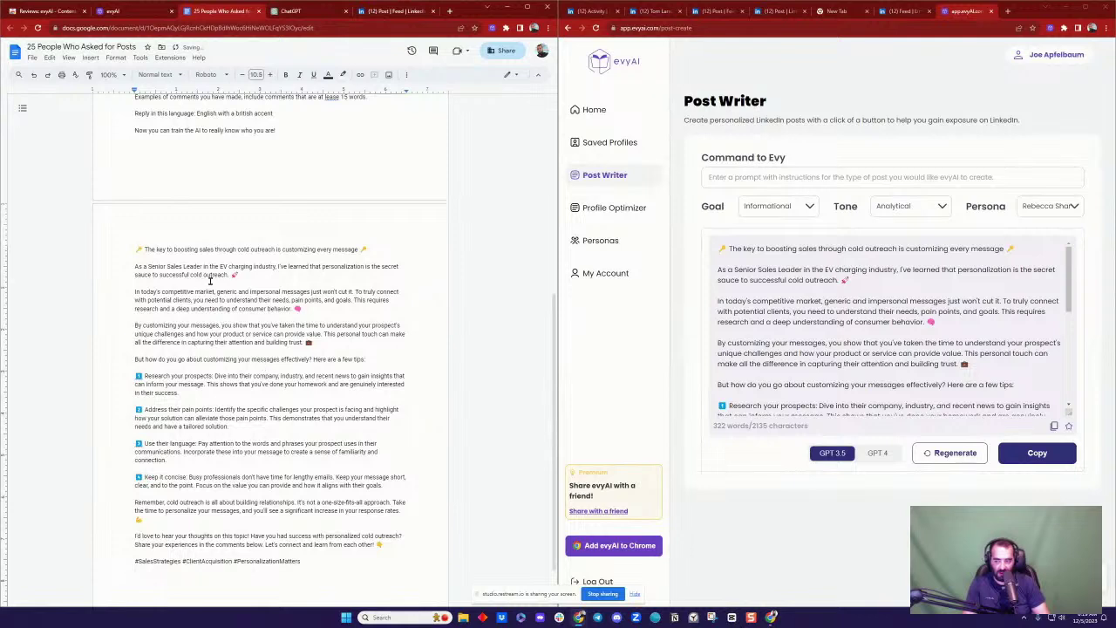
scroll(232, 401, "down", 1)
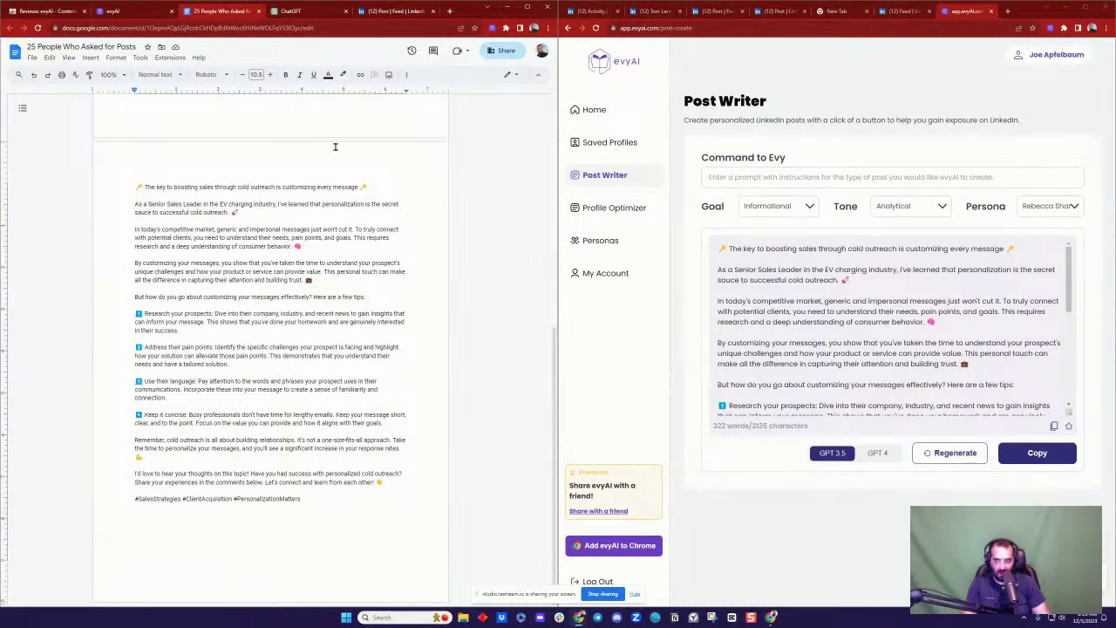
Step: Paste ChatGPT's persona framework above the cold-outreach post in the document
left_click(293, 12)
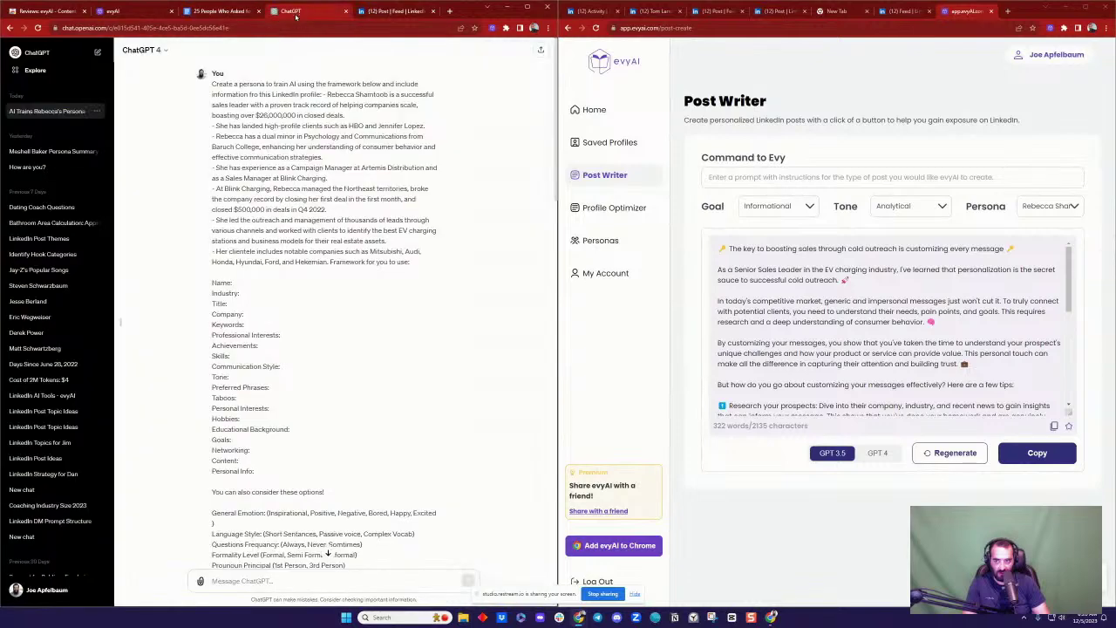
scroll(296, 290, "down", 8)
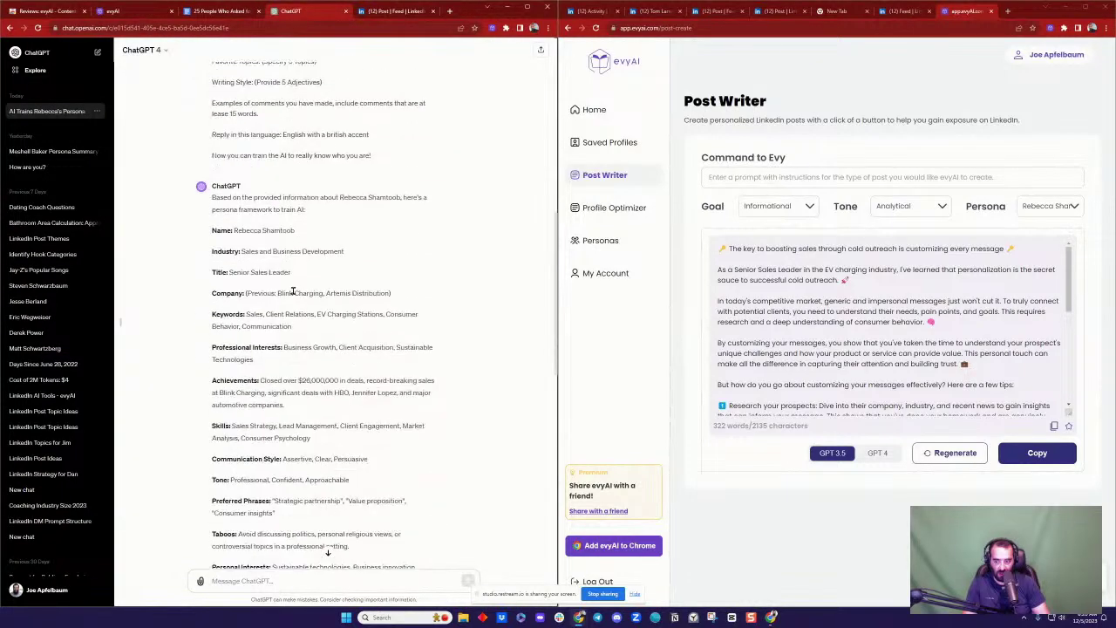
scroll(245, 270, "down", 10)
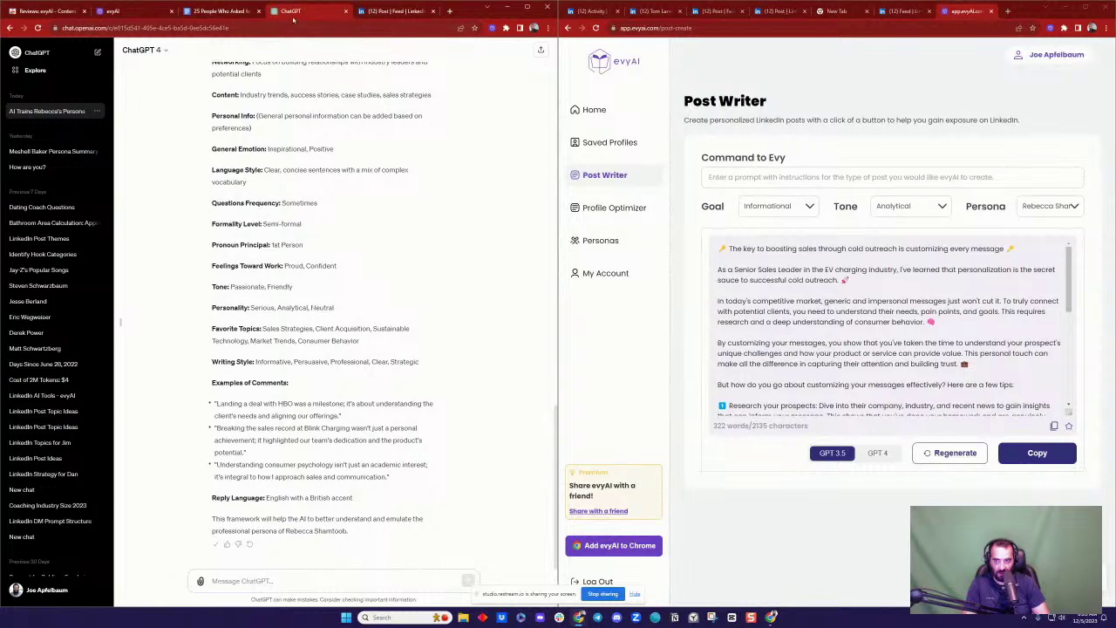
left_click(210, 11)
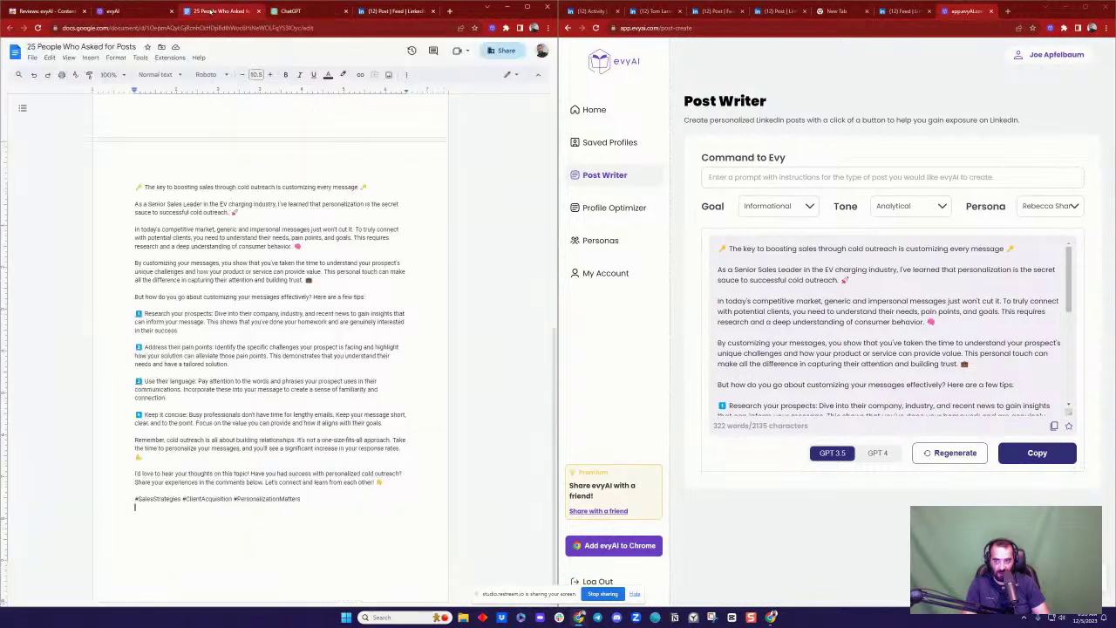
left_click(135, 187)
key("ctrl+v")
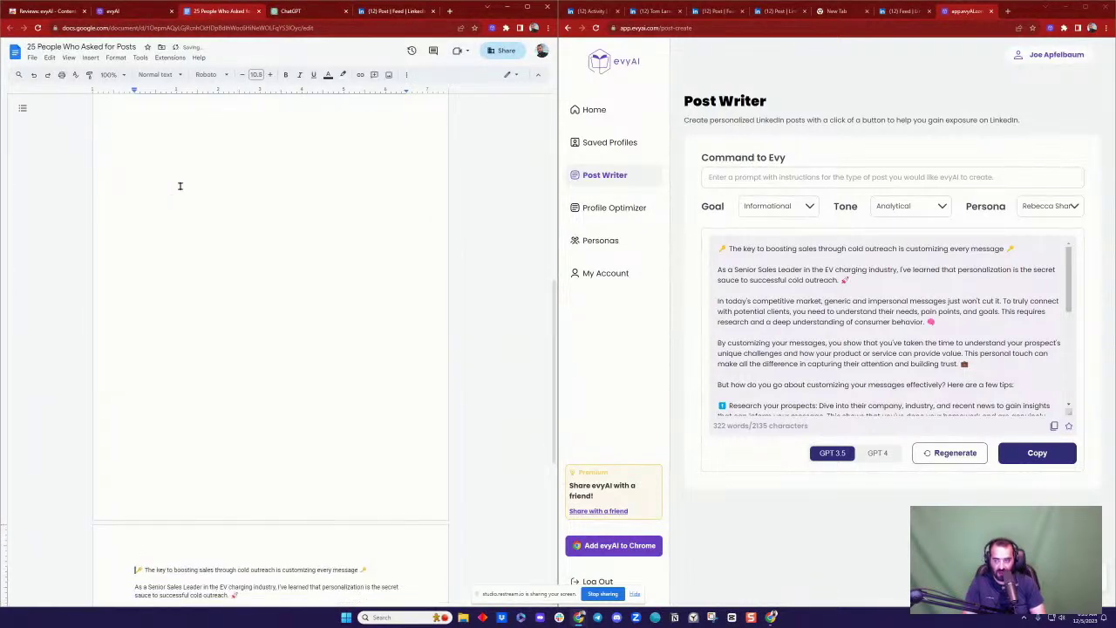
Step: Trim the framework's intro line to 'persona framework to train AI:' and make it Heading 1
scroll(180, 186, "up", 5)
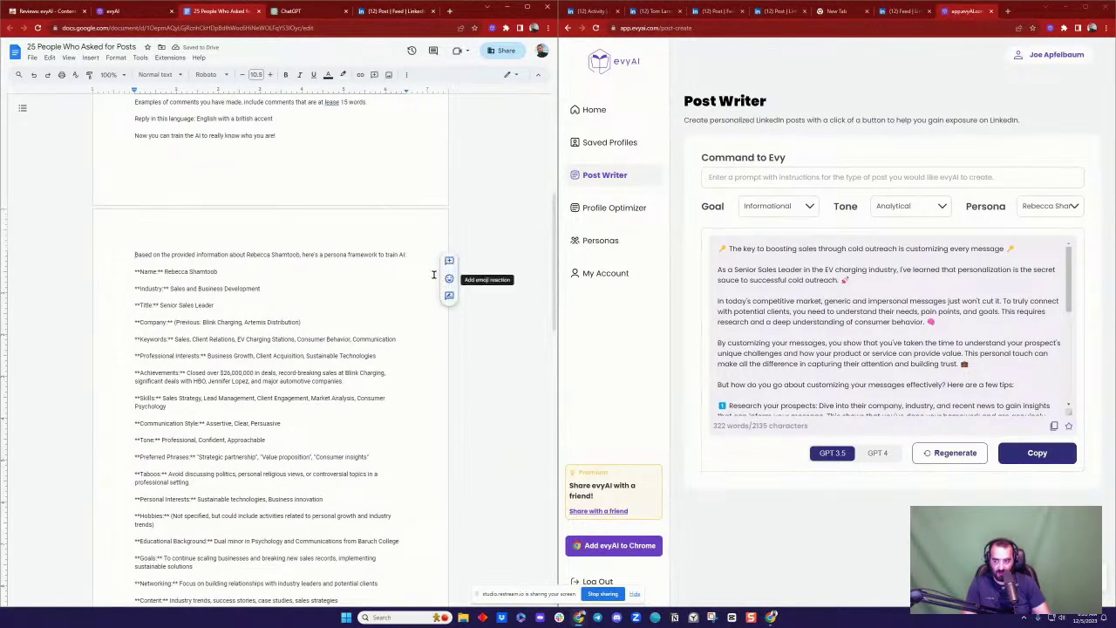
double_click(313, 255)
left_click(302, 255)
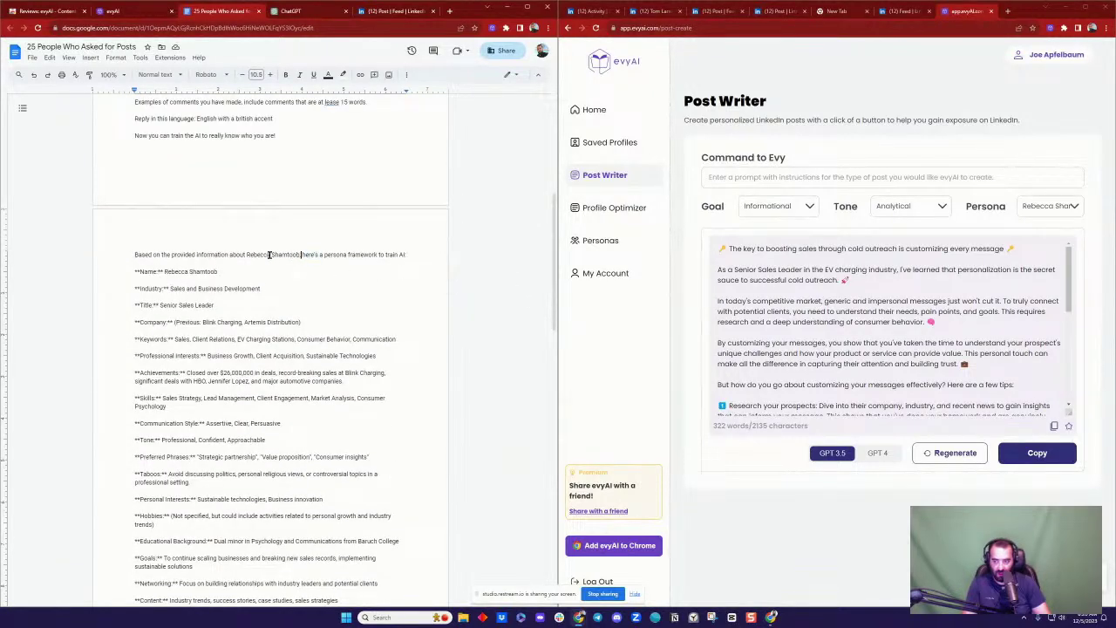
left_click(249, 254)
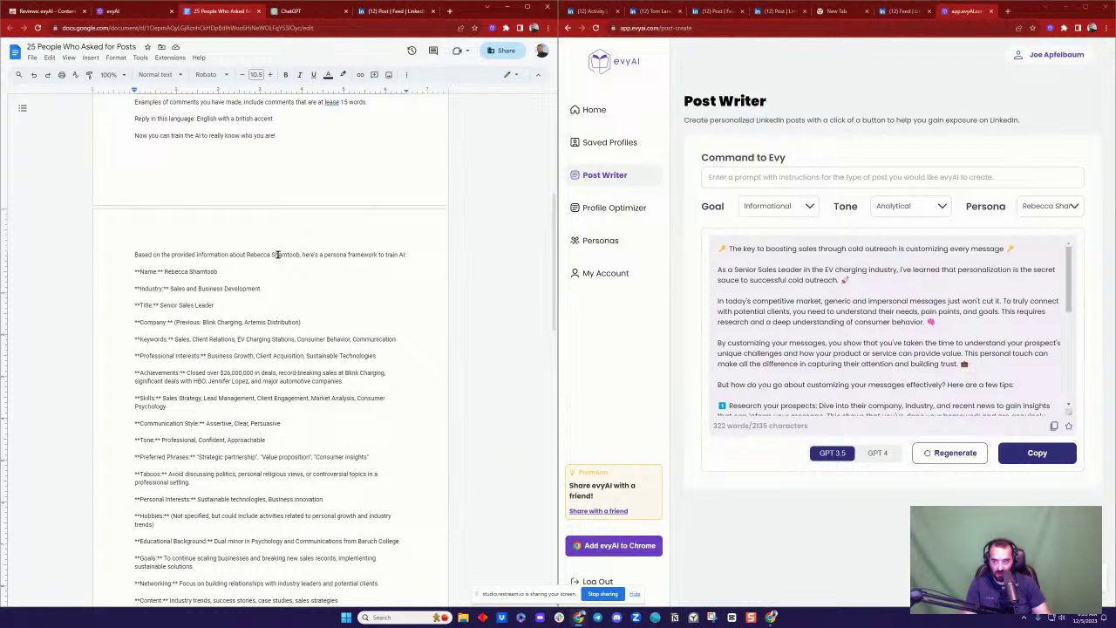
key("shift+Home")
key("BackSpace")
left_click(292, 254, "shift")
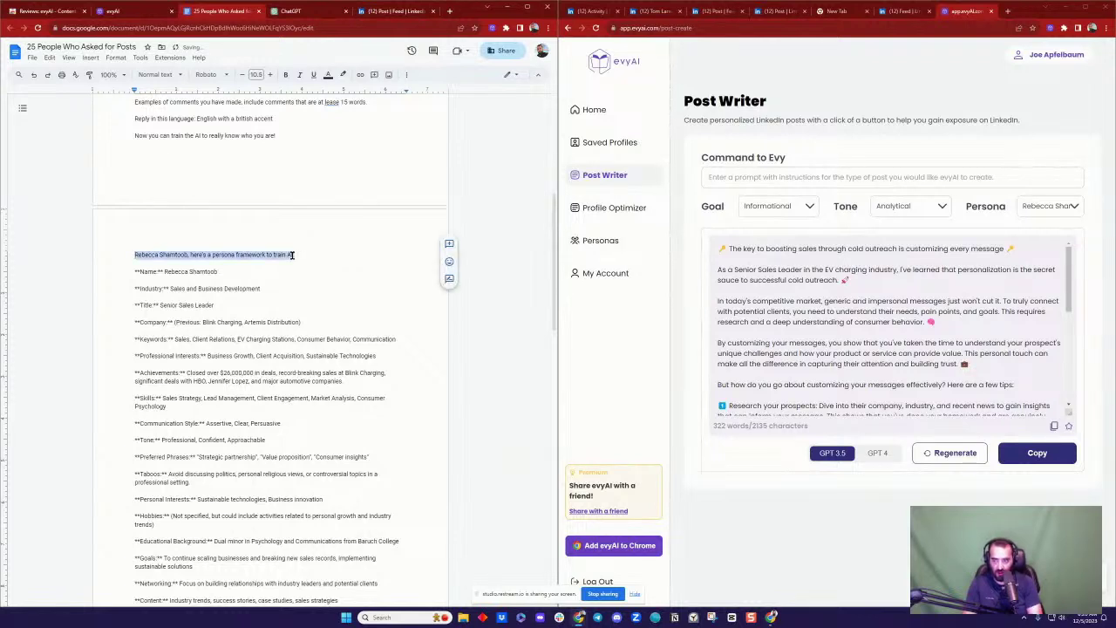
key("ctrl+alt+1")
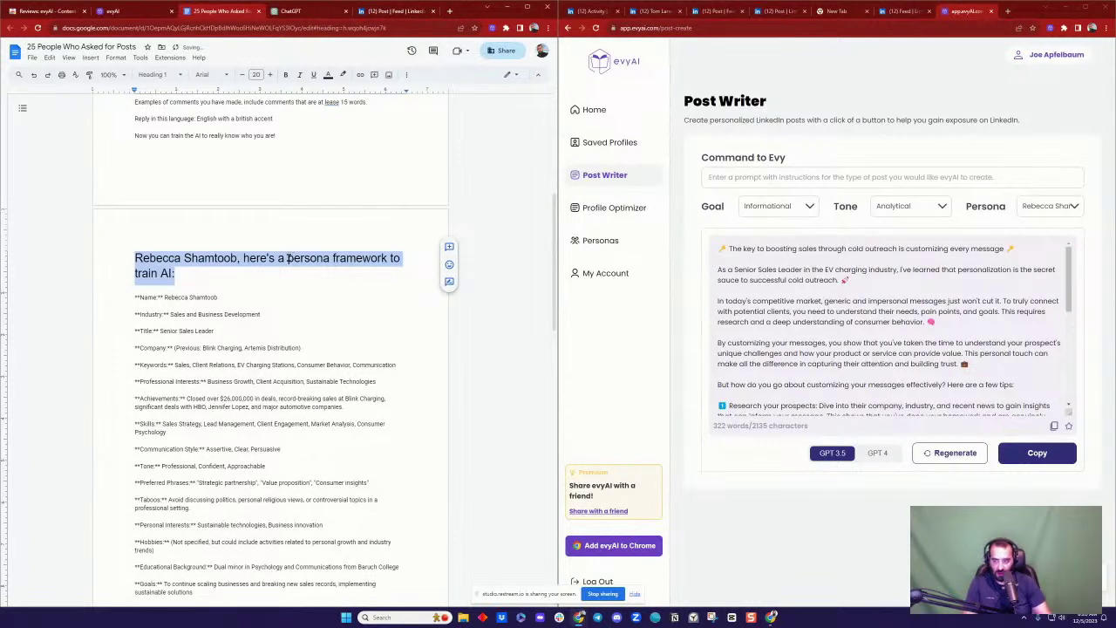
left_click(242, 259)
left_click_drag(242, 258, 287, 258)
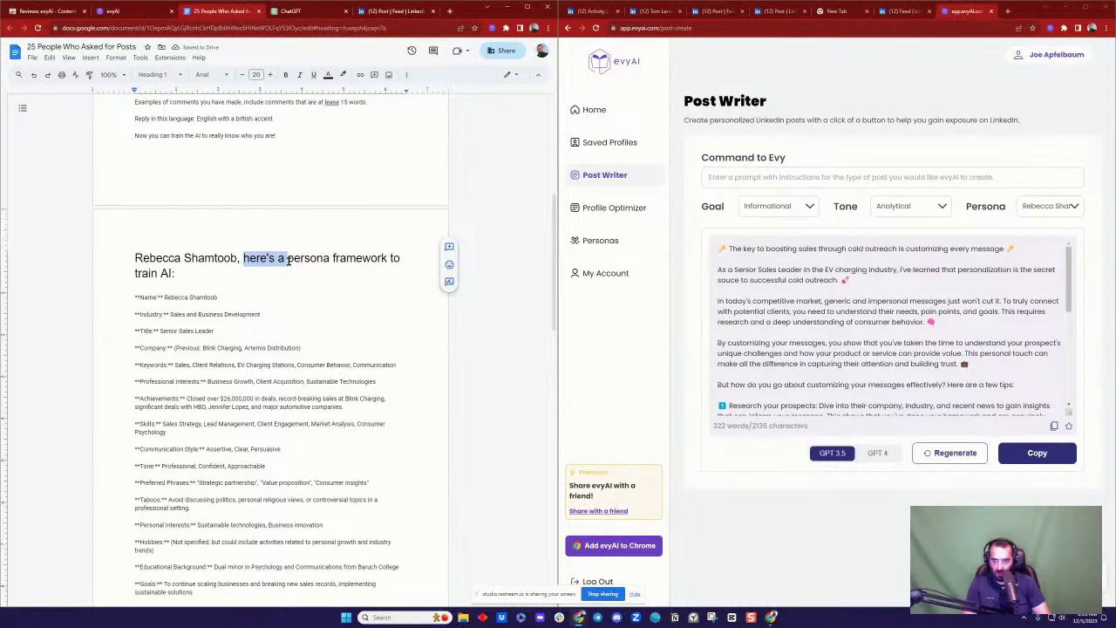
key("BackSpace")
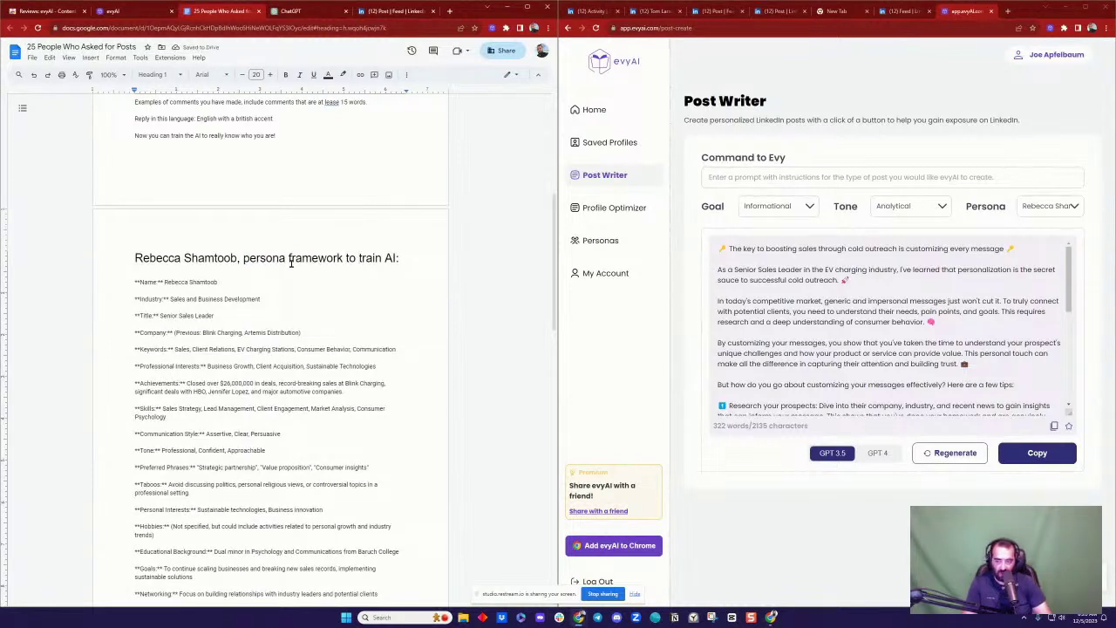
Step: Review the framework and post in the document, then return to ChatGPT
scroll(273, 259, "down", 5)
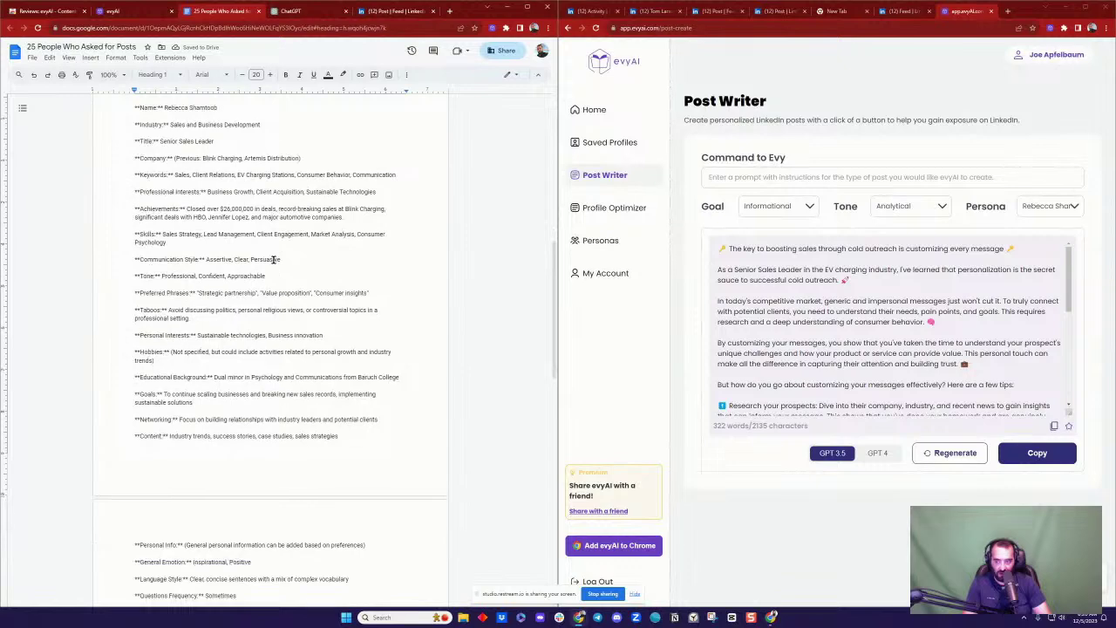
scroll(273, 259, "down", 2)
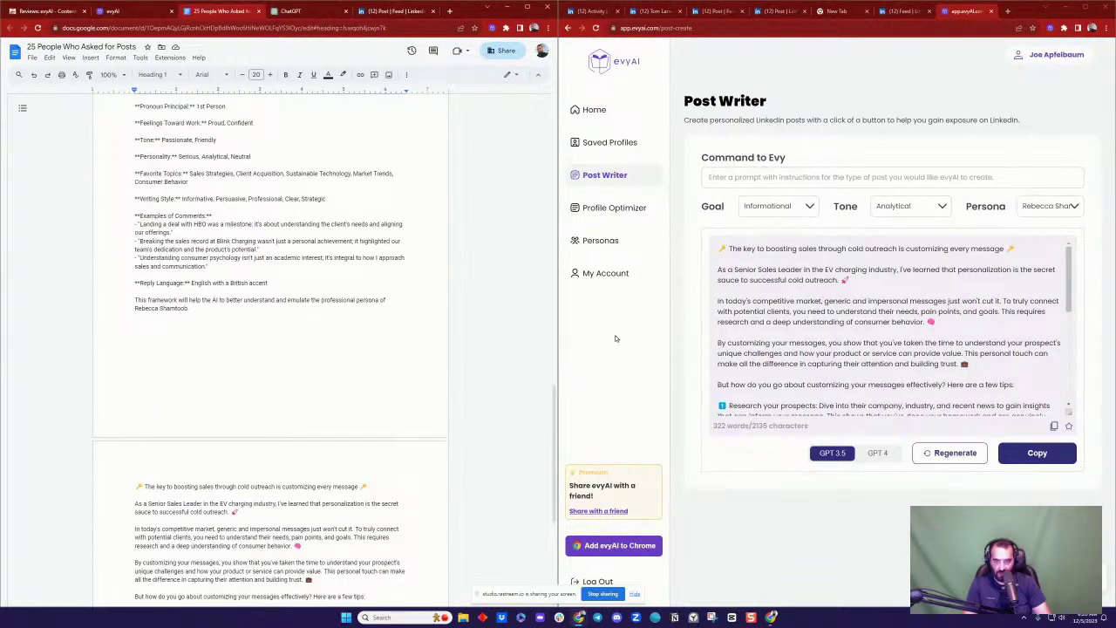
scroll(249, 324, "down", 4)
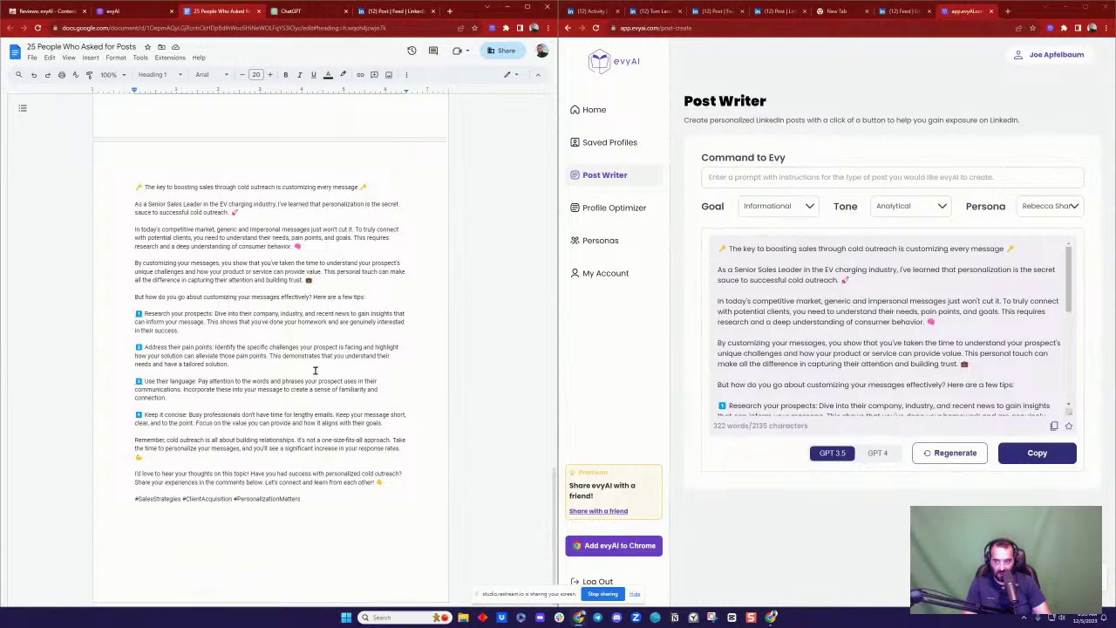
scroll(313, 322, "up", 4)
scroll(309, 321, "down", 4)
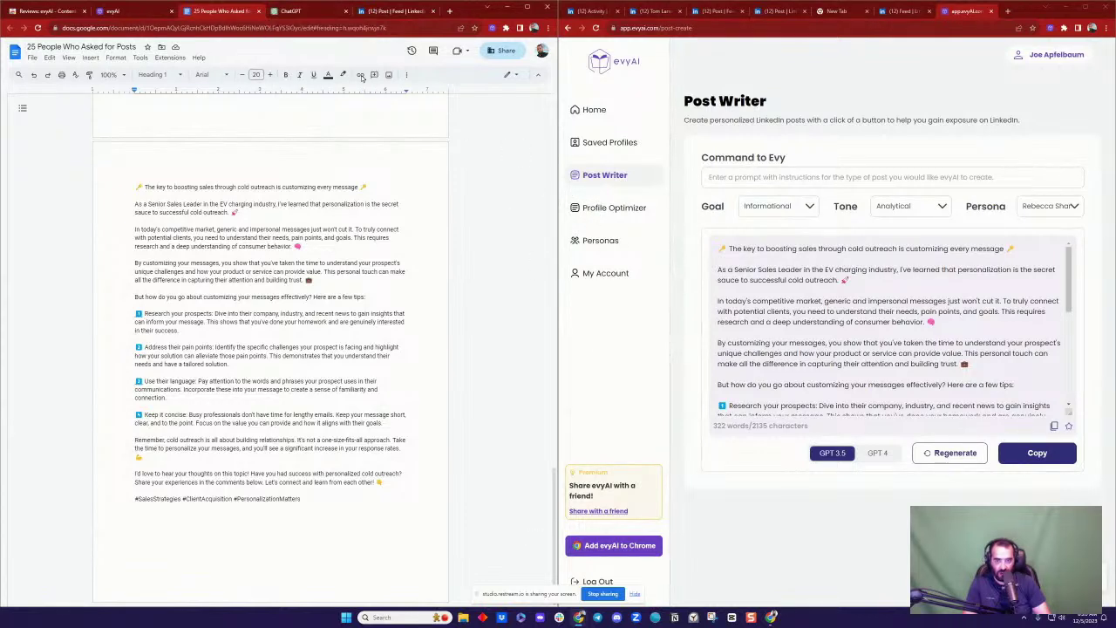
left_click(299, 11)
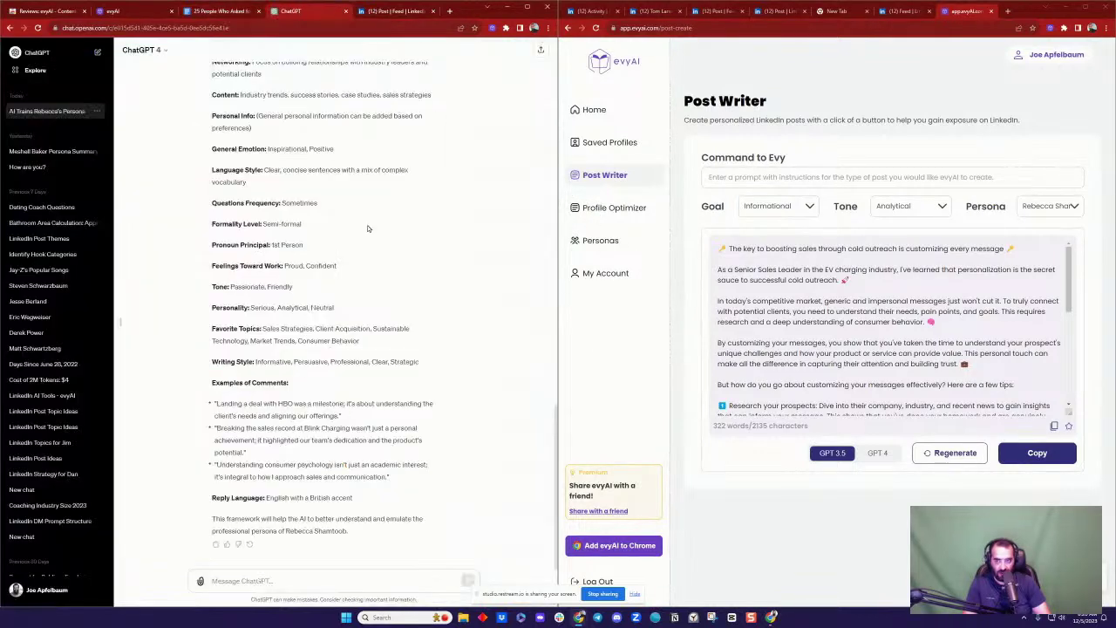
Step: Ask ChatGPT for 5 post ideas for the persona and select 'The Psychology Behind a Successful Sale'
left_click(260, 579)
type("Come up")
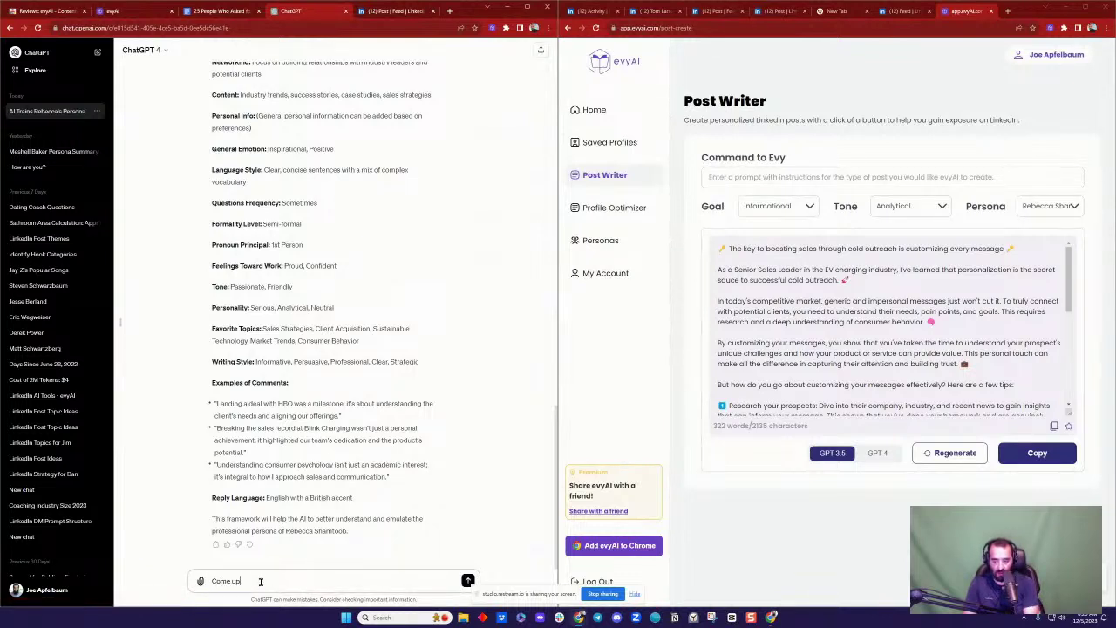
type(" with 5 post")
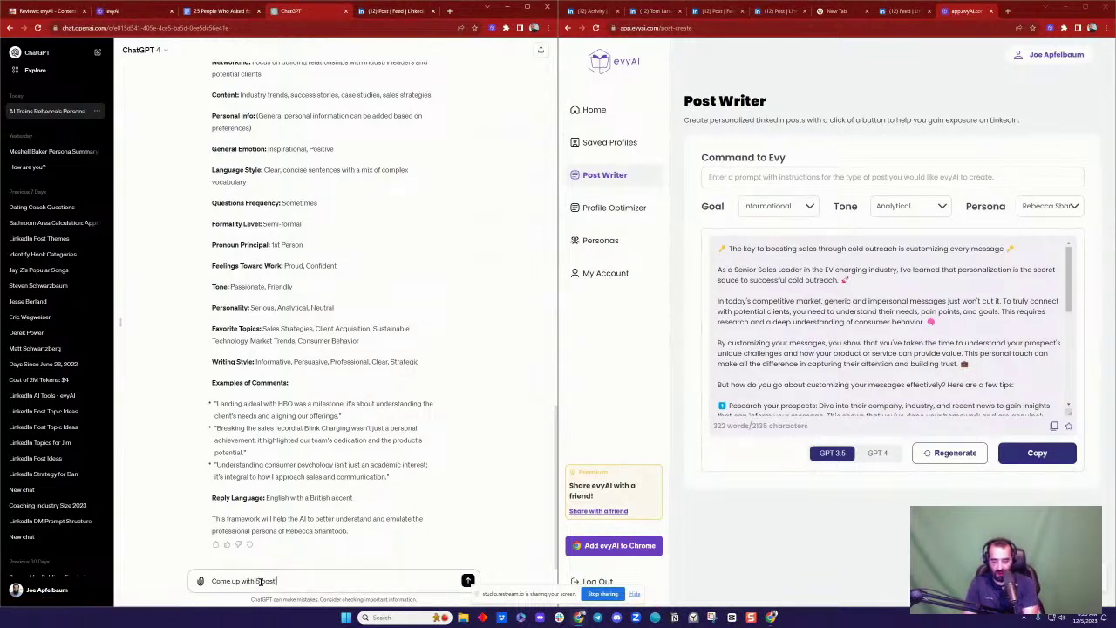
type(" ideas for R")
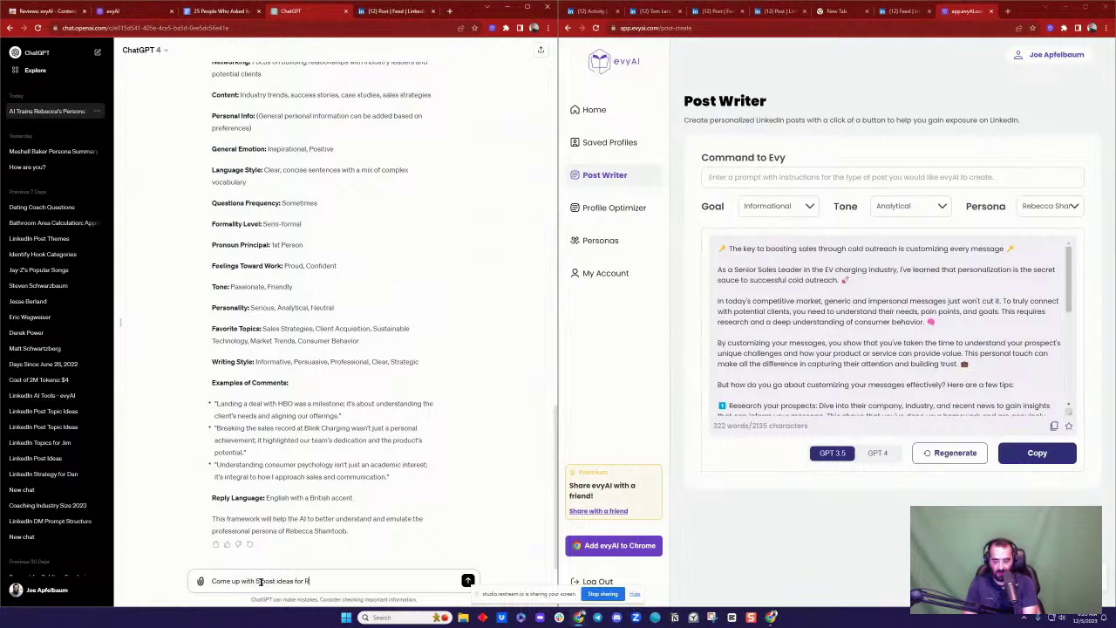
type("ebecca")
key("Return")
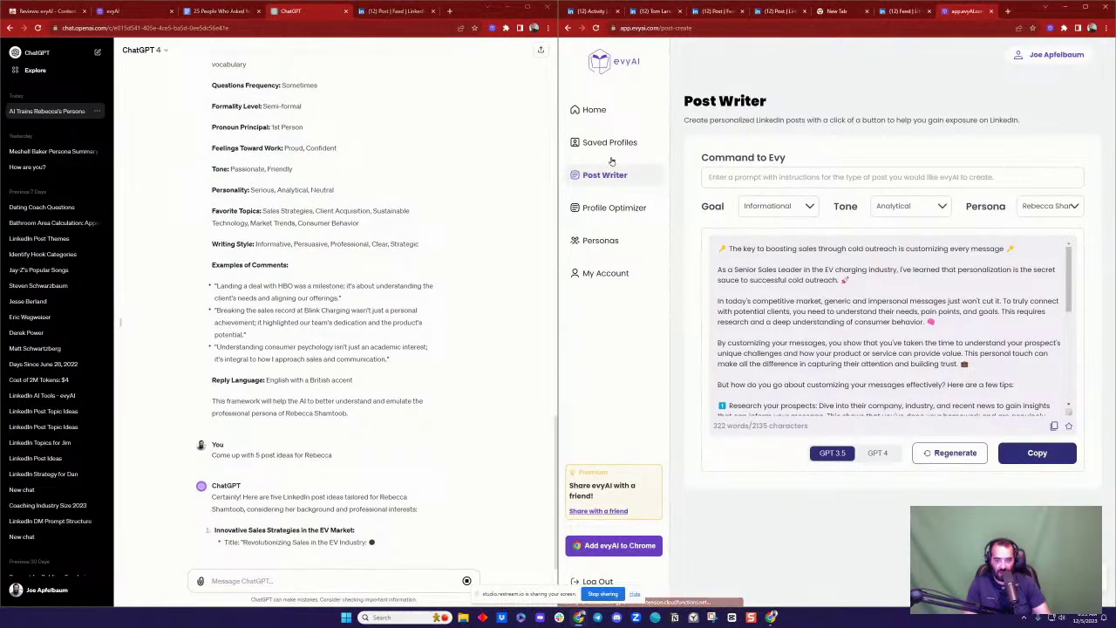
left_click(598, 111)
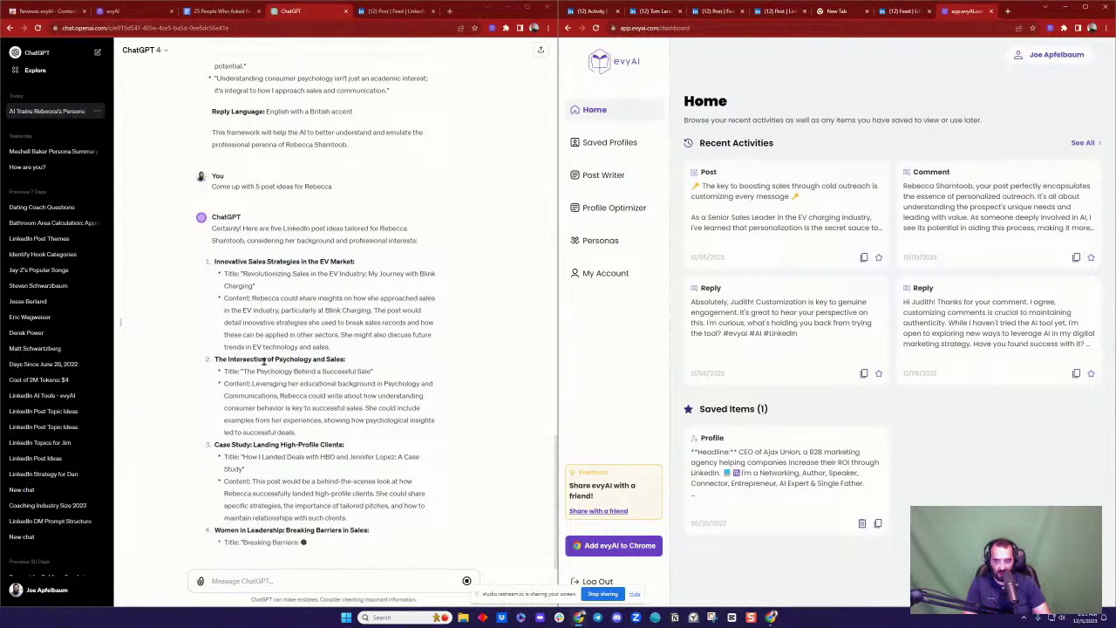
left_click_drag(243, 367, 372, 347)
key("ctrl+c")
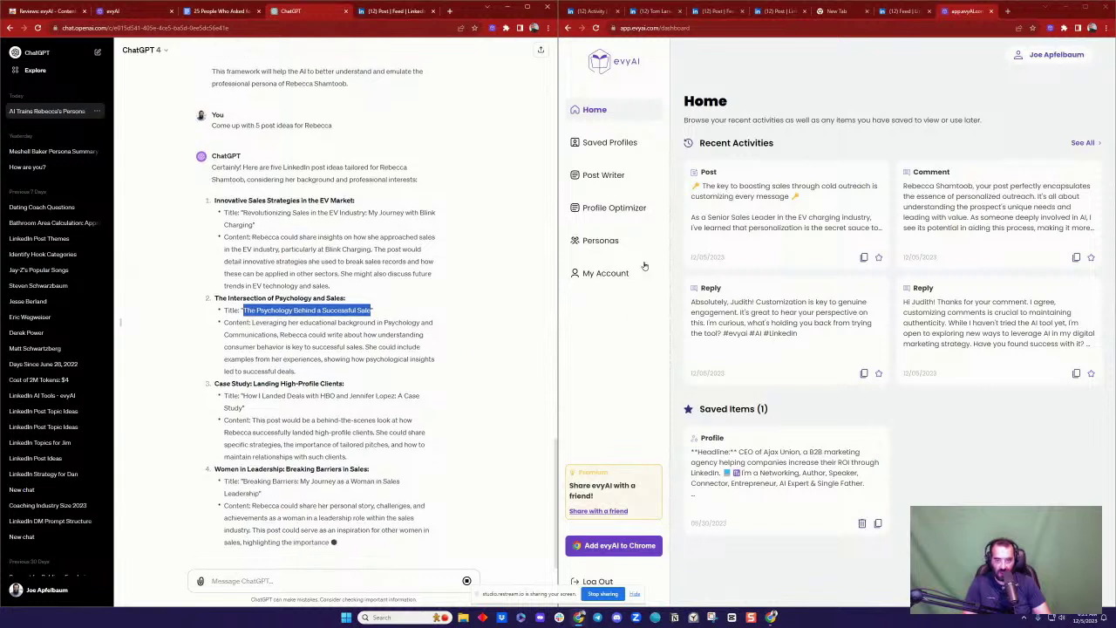
Step: Generate a GPT 4 post 'The Psychology Behind a Successful Sale' for the saved persona, then open the author's profile
left_click(603, 174)
left_click(880, 234)
key("ctrl+v")
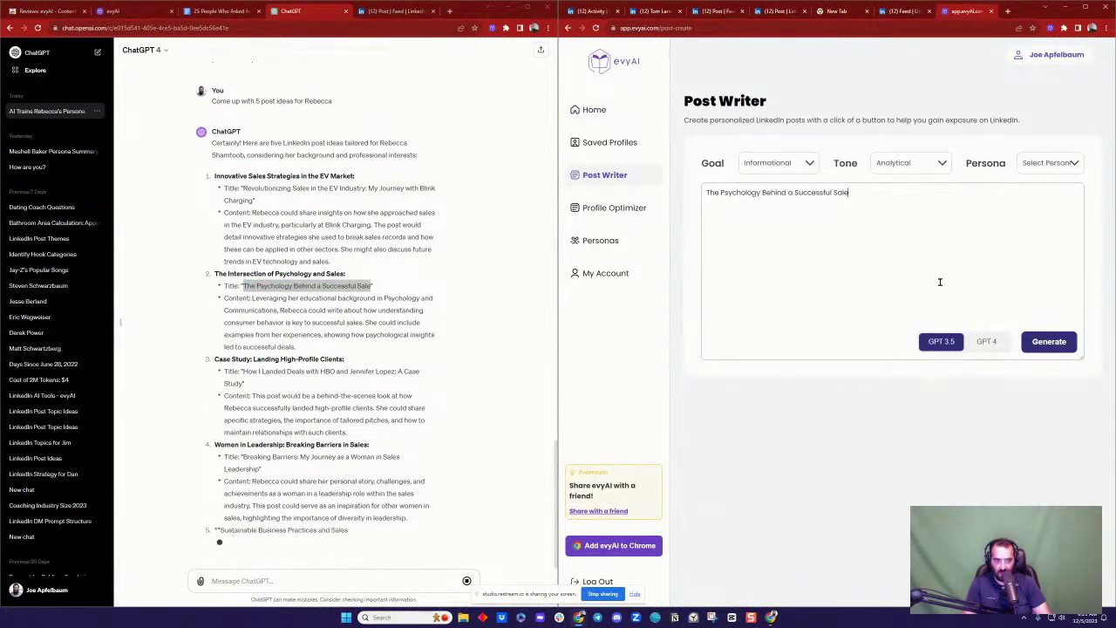
left_click(1046, 162)
left_click(1036, 190)
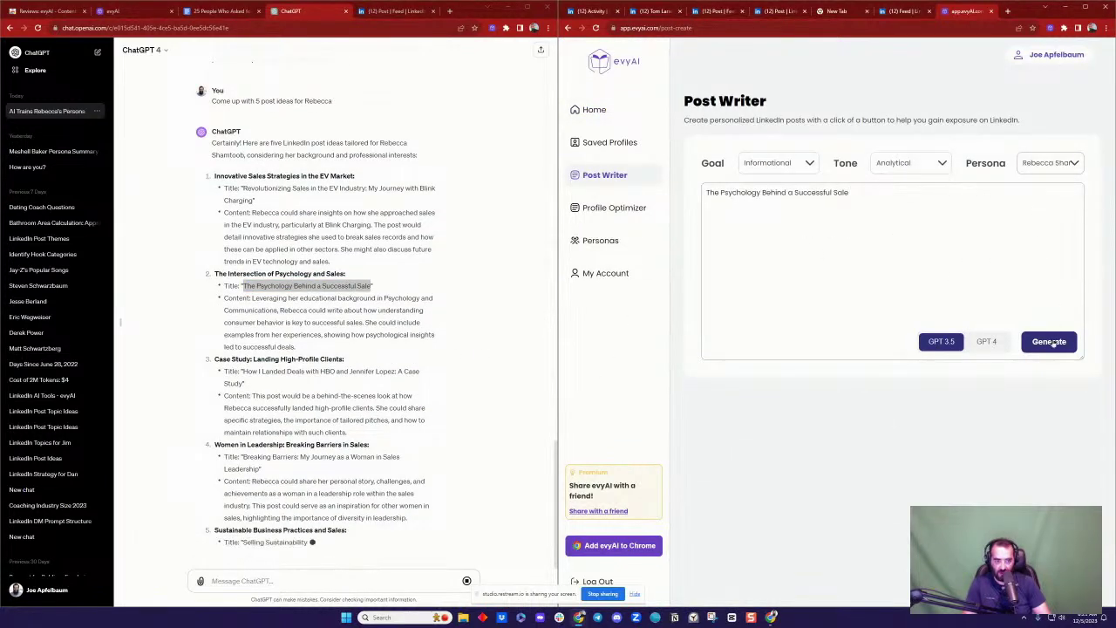
left_click(987, 343)
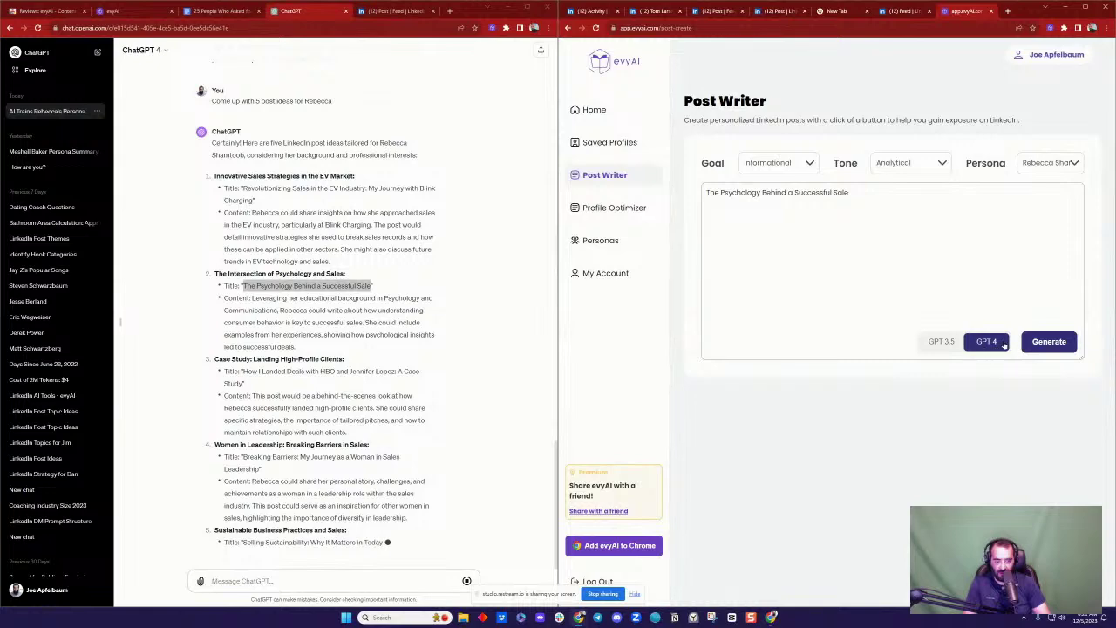
left_click(1043, 344)
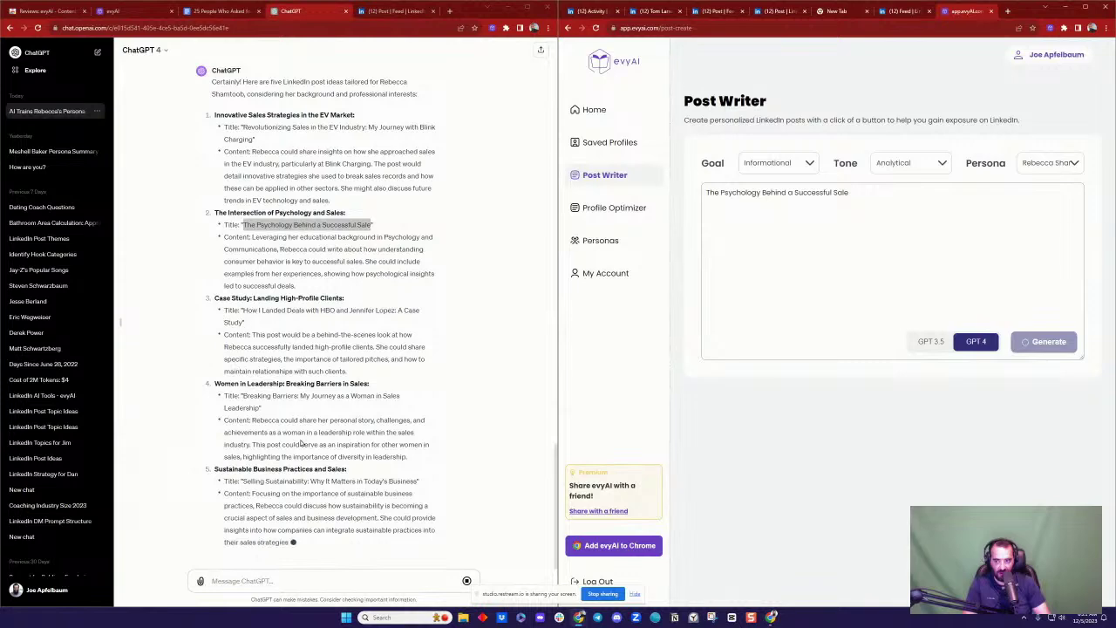
left_click(398, 10)
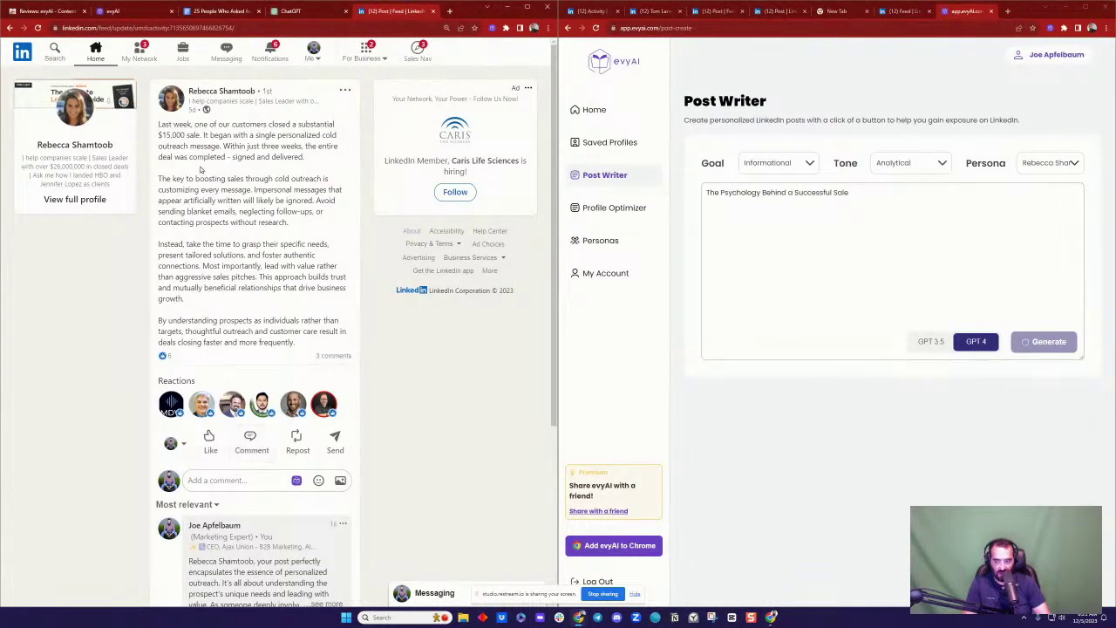
left_click(221, 90)
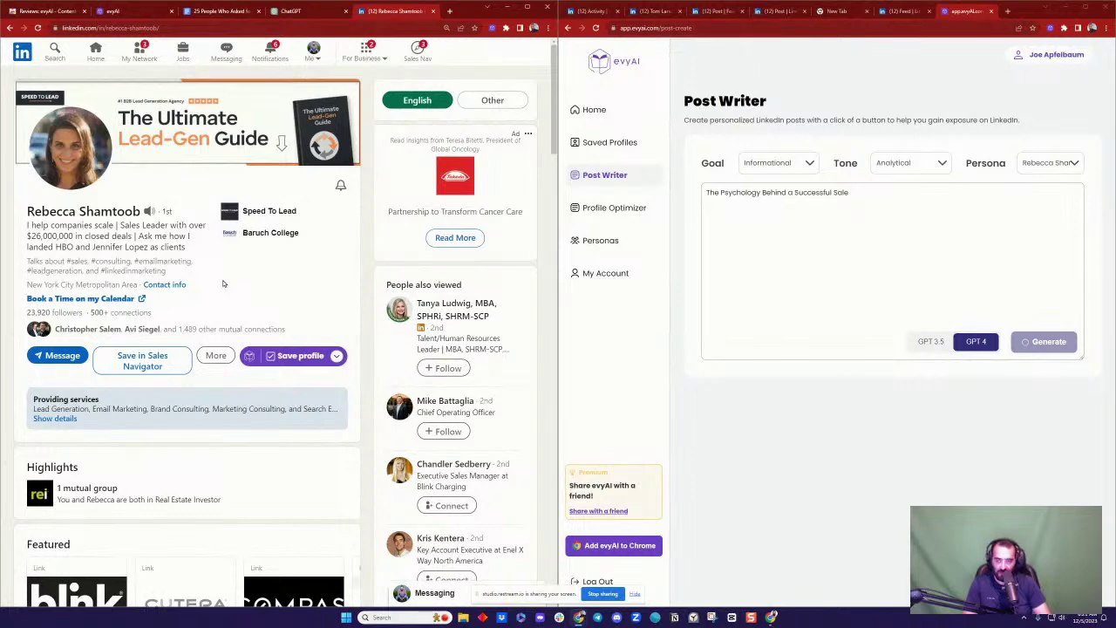
Step: Message the prospect: 'I created a persona for you and some posts, do you want me to email them to you?'
scroll(126, 224, "down", 3)
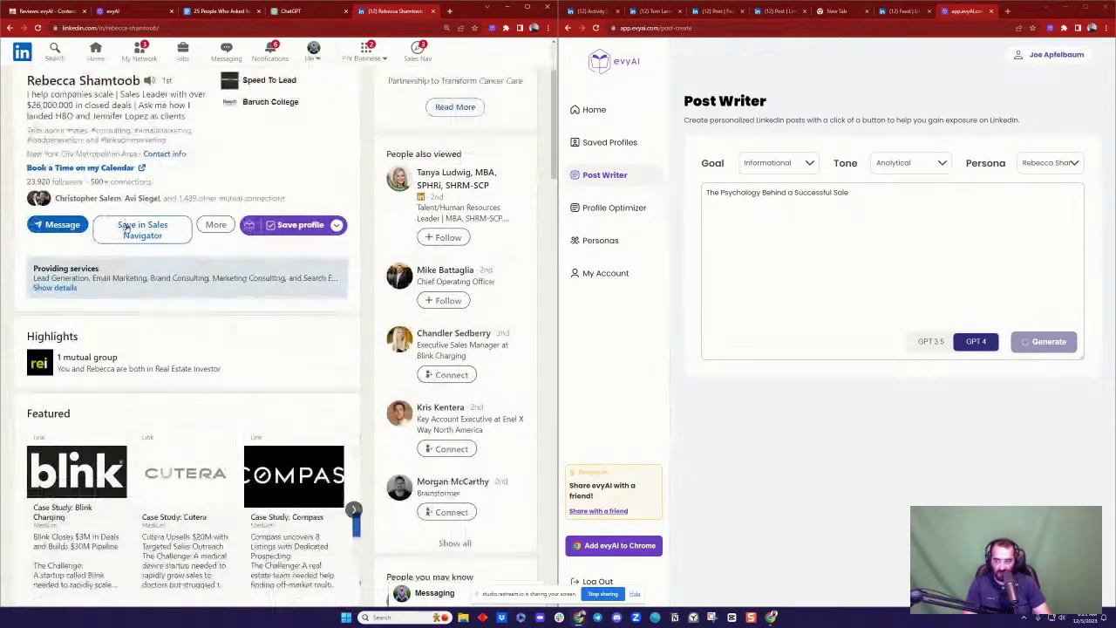
left_click(76, 228)
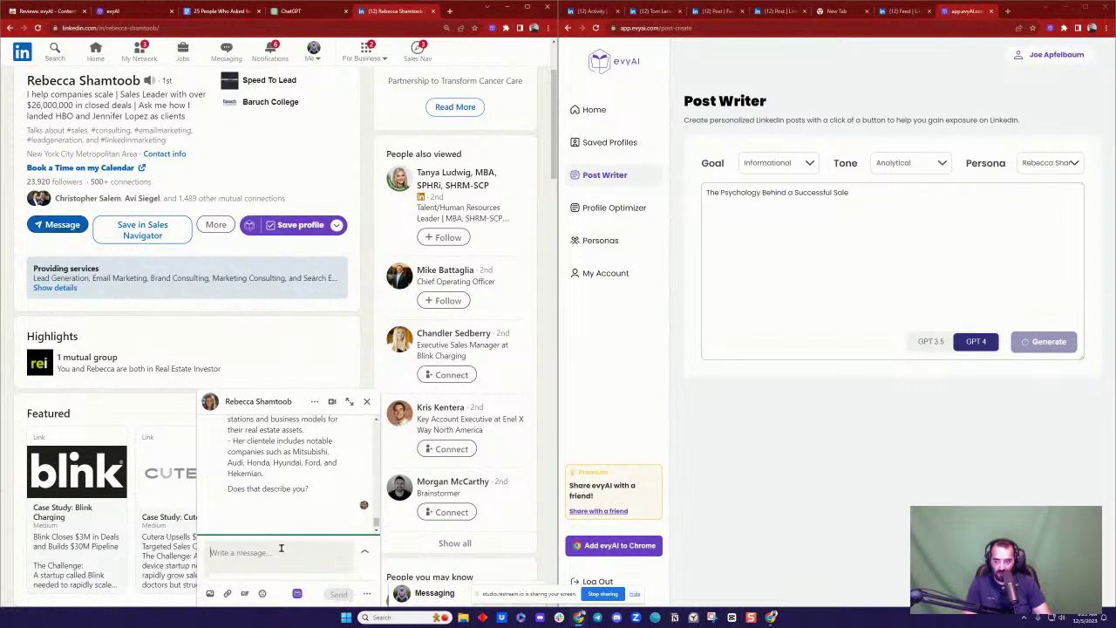
type("I cr")
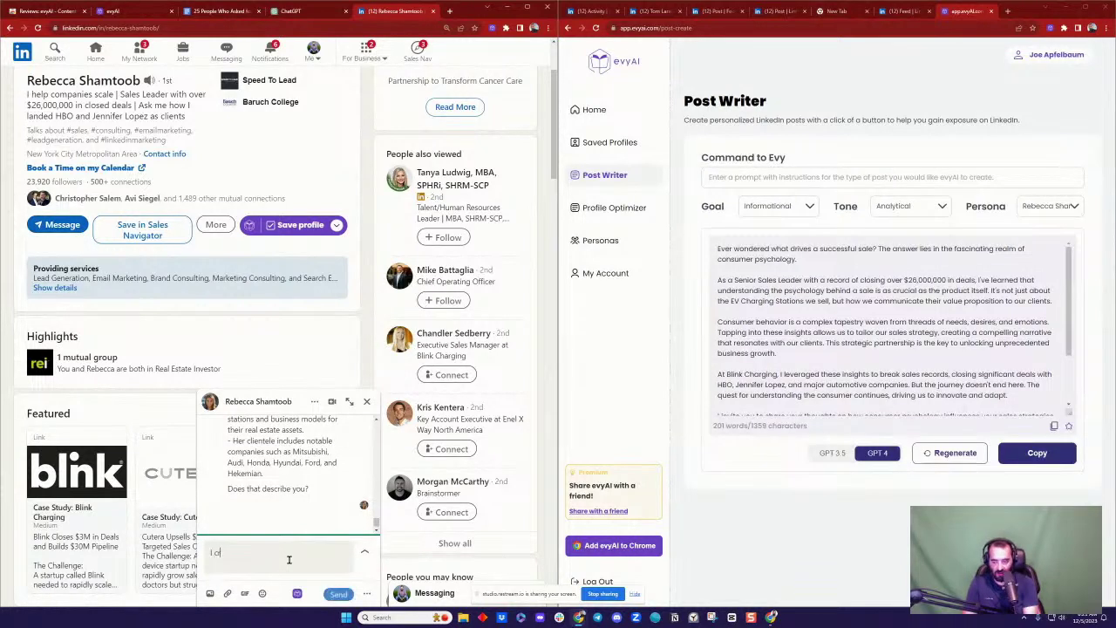
type("eated a persona for")
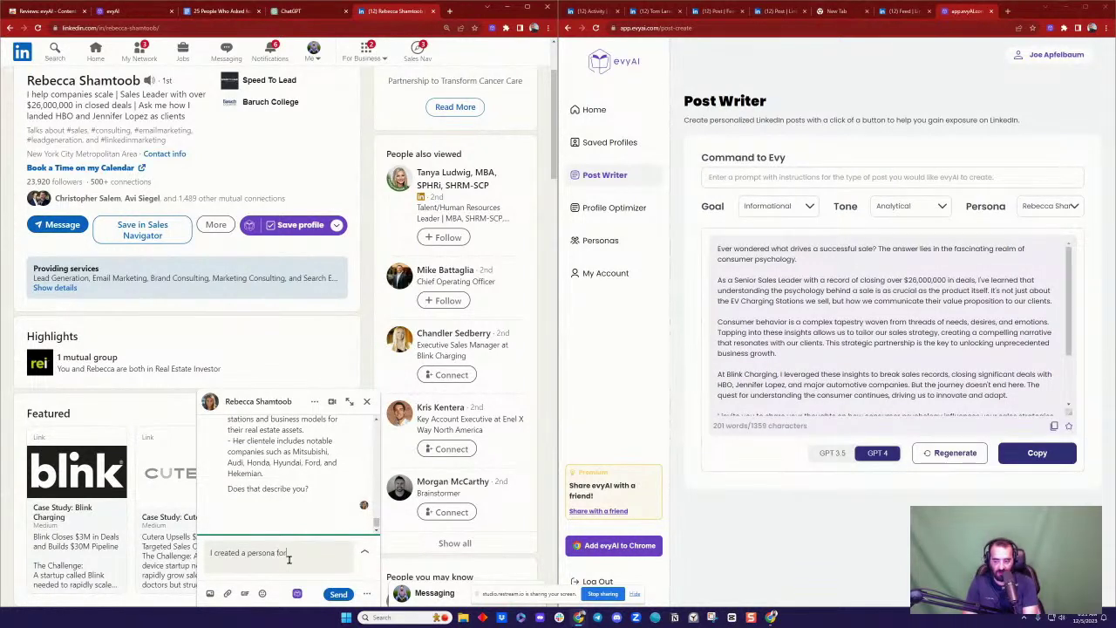
type(" you and some posts, ")
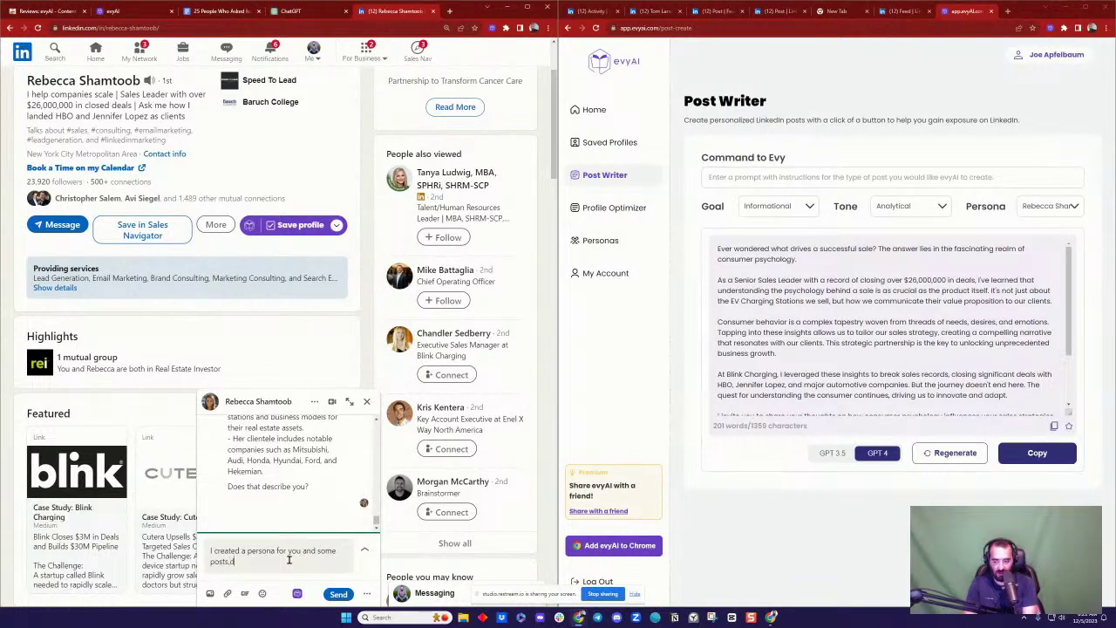
type("do you want me to email them to you?")
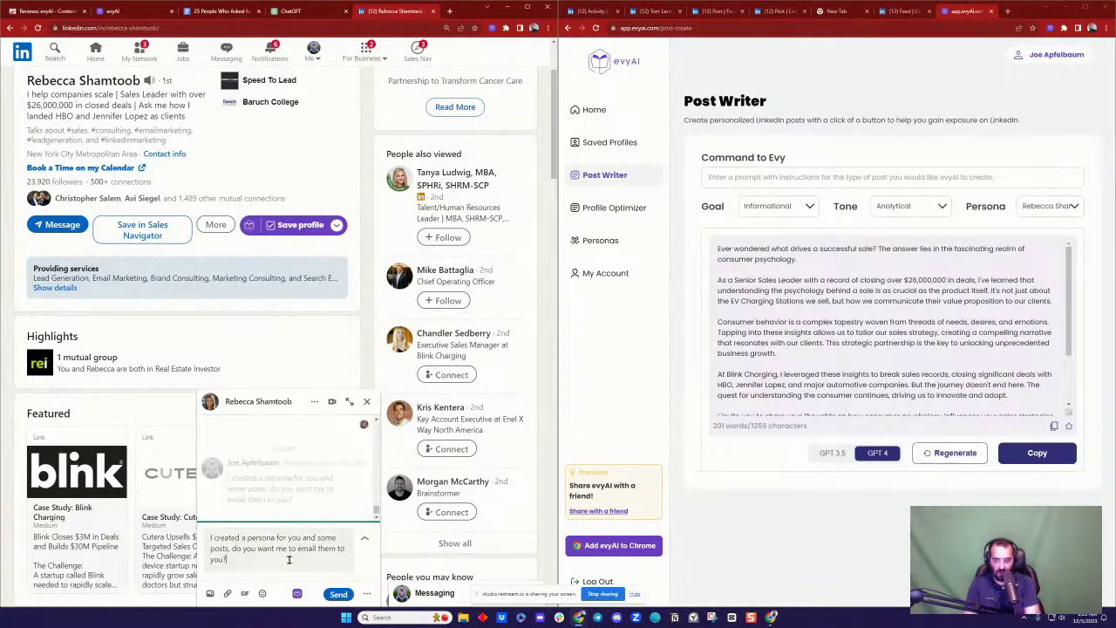
key("Return")
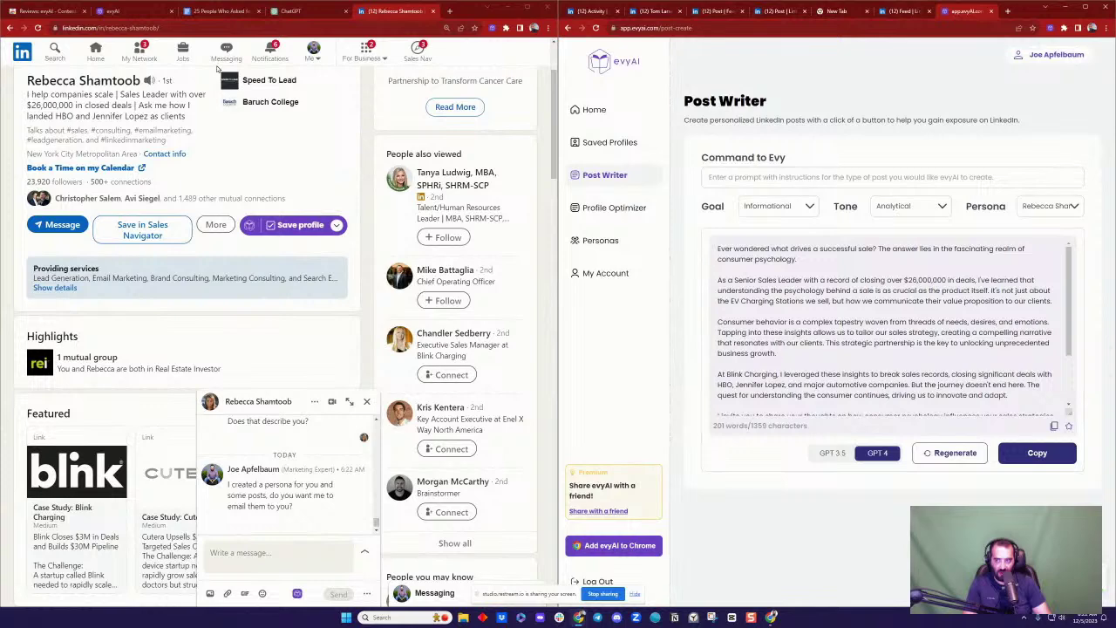
left_click(221, 12)
Step: Paste the sales-psychology post below the last post and put it on its own page with a page break
left_click(303, 521)
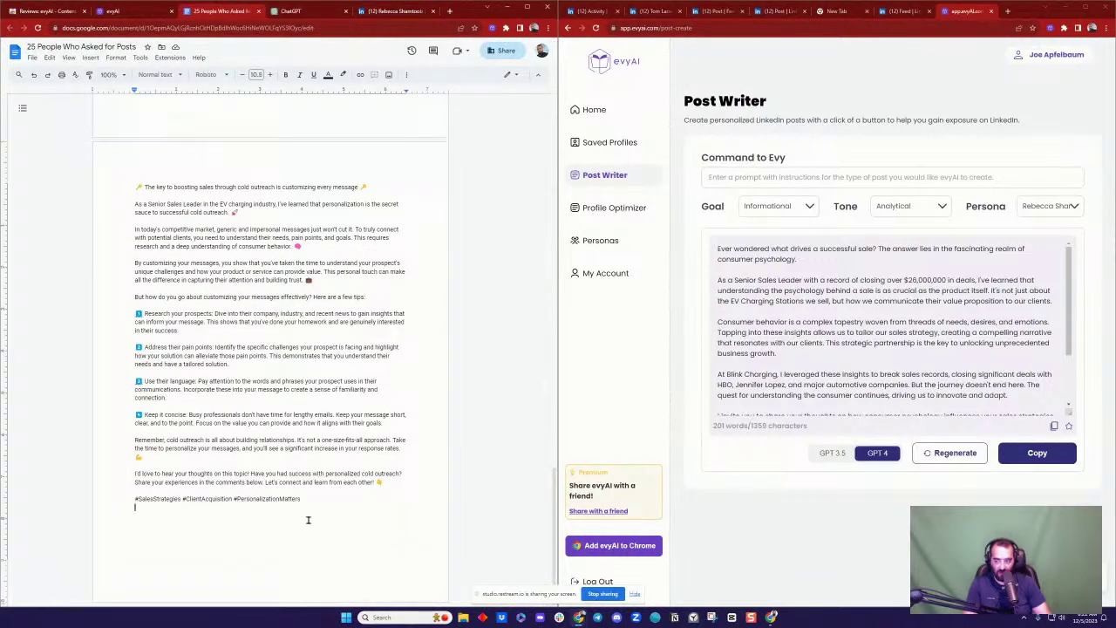
type("Ever wondered what drives a successful sale? The answer lies in the fascinating realm of consumer psychology.  As a Senior Sales Leader with a record of closing over $26,000,000 in deals, I've learned that understanding the psychology behind a sale is as crucial as the product itself. It's not just about the EV Charging Stations we sell, but how we communicate their value proposition to our clients.  Consumer behavior is a complex tapestry woven from threads of needs, desires, and emotions. Tapping into these insights allows us to tailor our sales strategy, creating a compelling narrative that resonates with our clients. This strategic partnership is the key to unlocking unprecedented business growth.  At Blink Charging, I leveraged these insights to break sales records, closing significant deals with HBO, Jennifer Lopez, and major automotive companies. But the journey doesn't end here. The quest for understanding the consumer continues, driving us to innovate and adapt.  I invite you to share your thoughts on how consumer psychology influences your sales strategies. Let's learn from each other and continue to push the boundaries of what's possible in sales and business development.  Please like this post and leave a comment with your insights. Let's keep the conversation going!  #SalesStrategy #ConsumerBehavior #SustainableTechnologies")
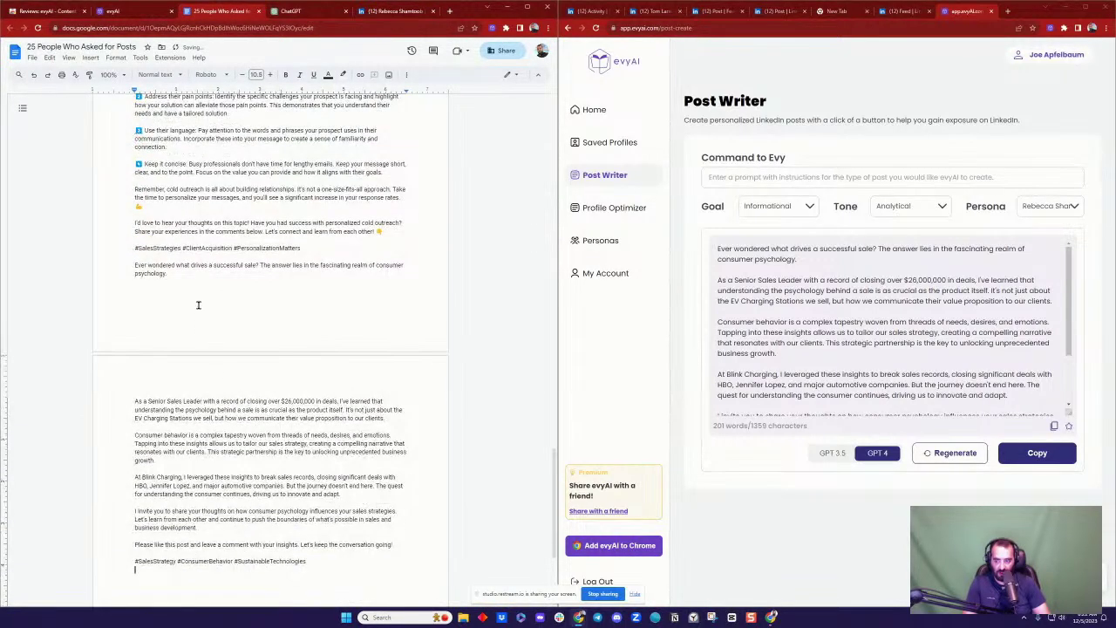
left_click(133, 263)
key("ctrl+Return")
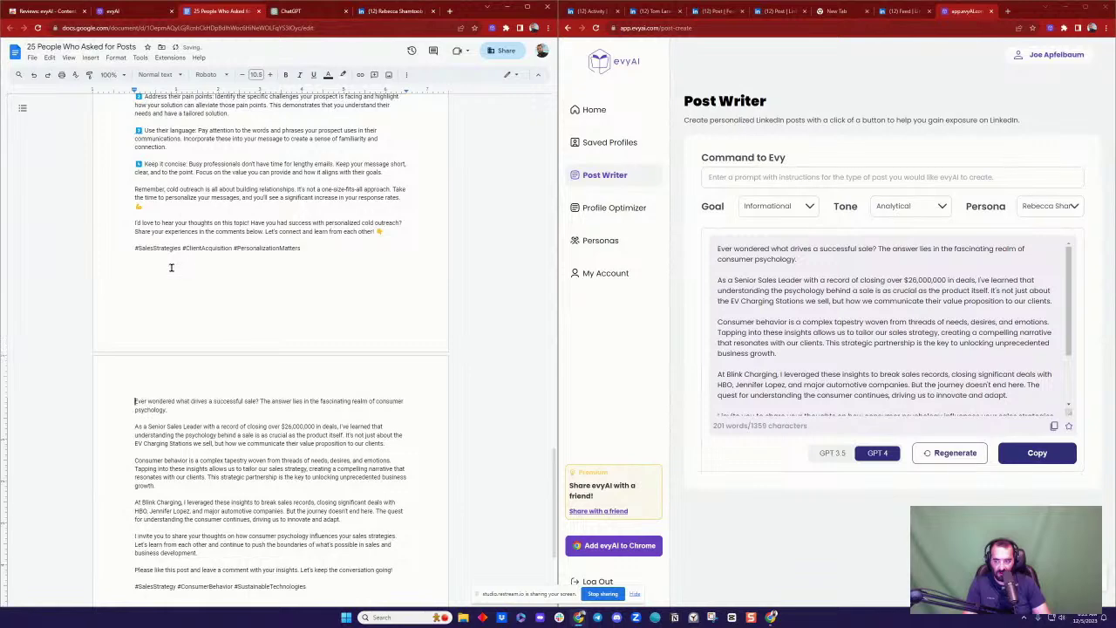
scroll(236, 462, "down", 3)
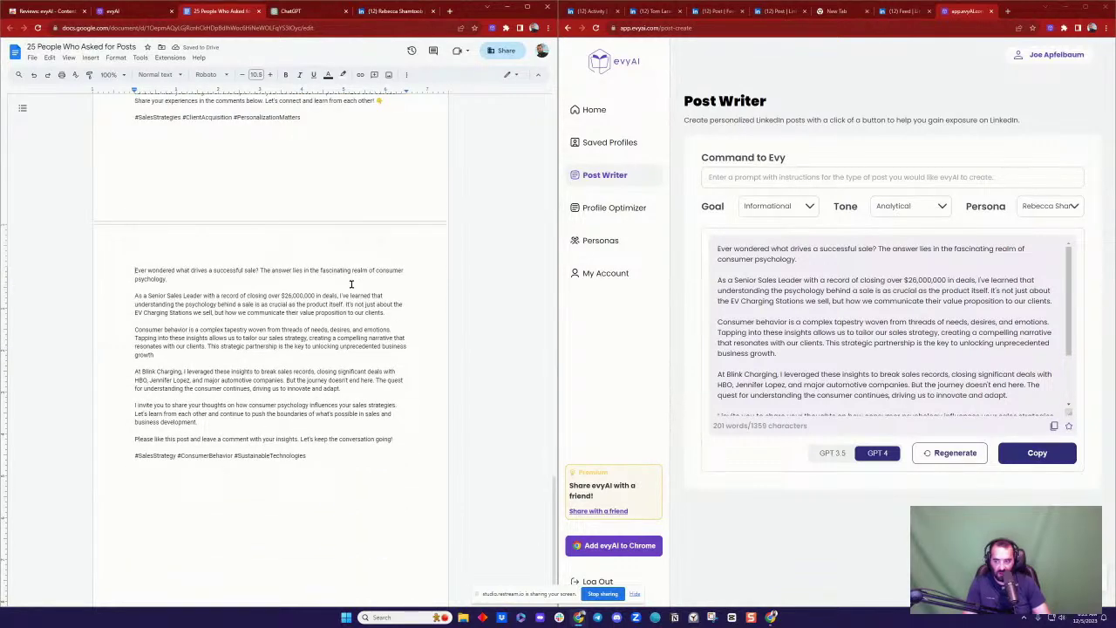
scroll(351, 284, "up", 9)
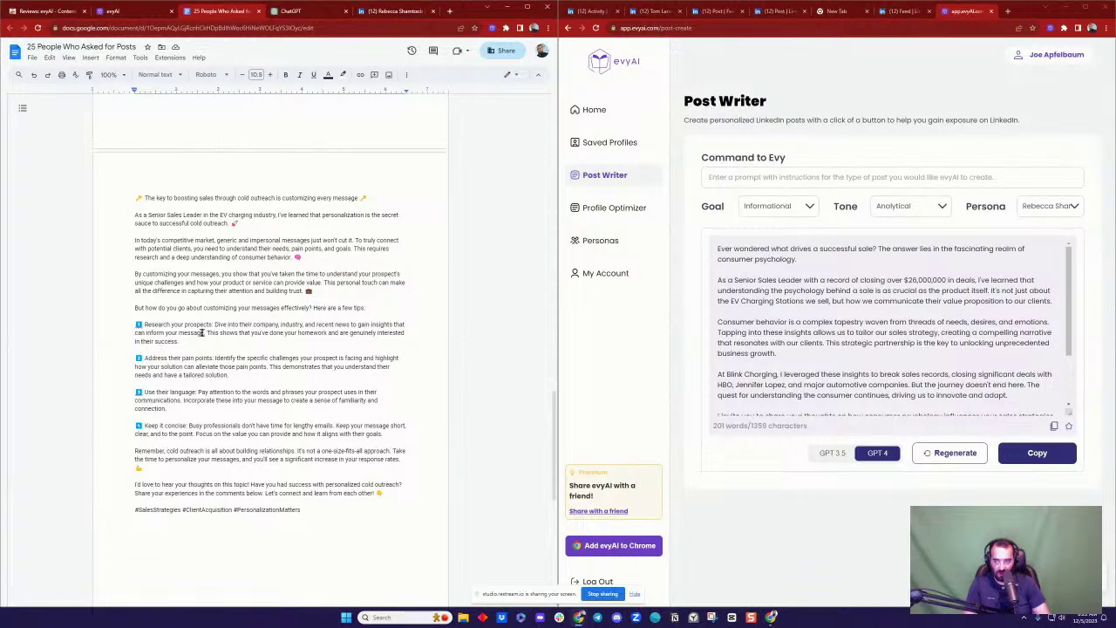
scroll(201, 332, "down", 8)
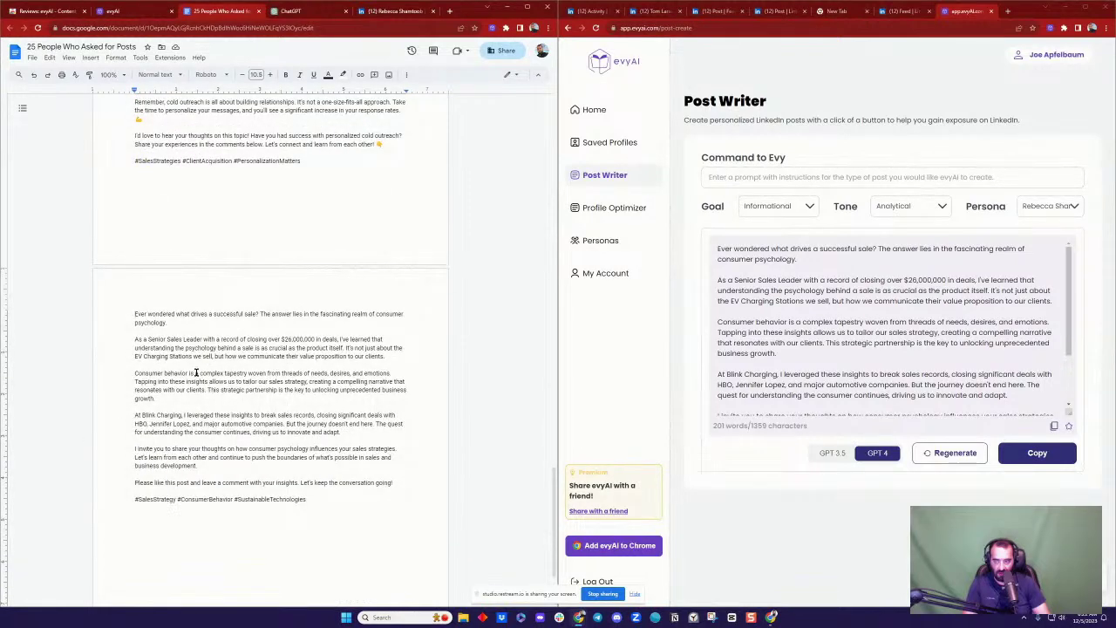
left_click(312, 11)
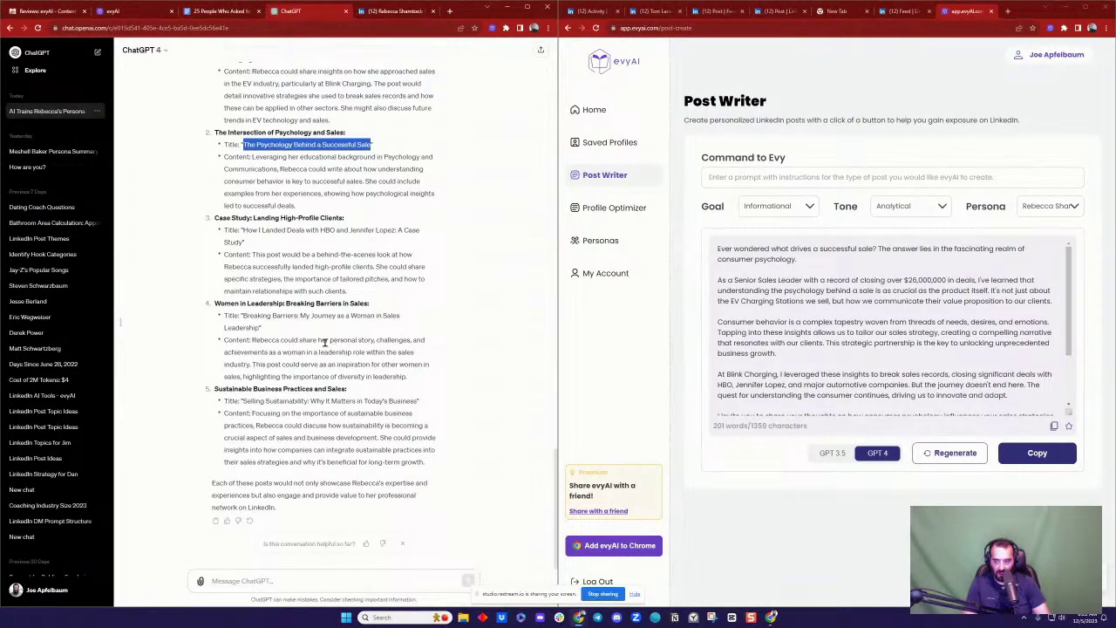
Step: Paste 'Selling Sustainability: Why It Matters in Today's Business' into Post Writer, pick the prospect's persona, and generate
triple_click(272, 303)
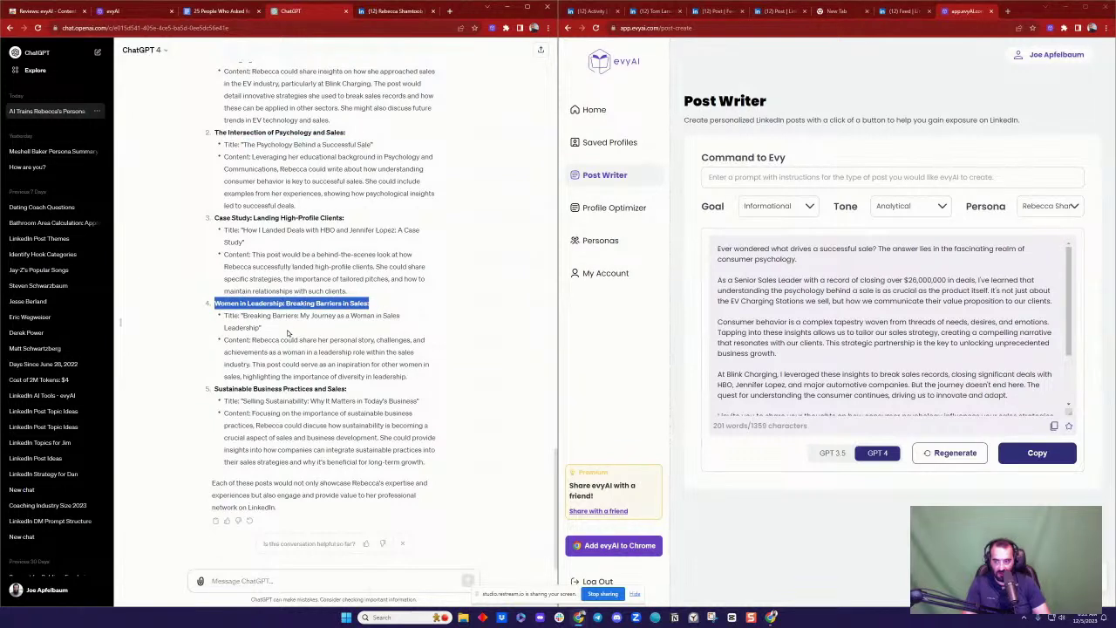
left_click(241, 316)
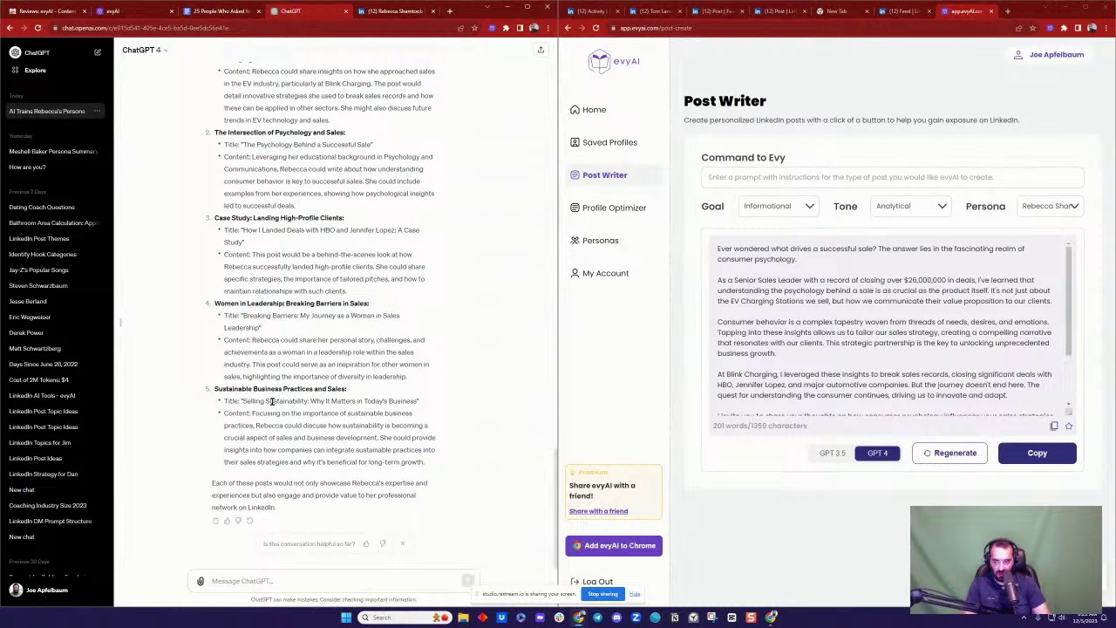
left_click_drag(417, 401, 250, 401)
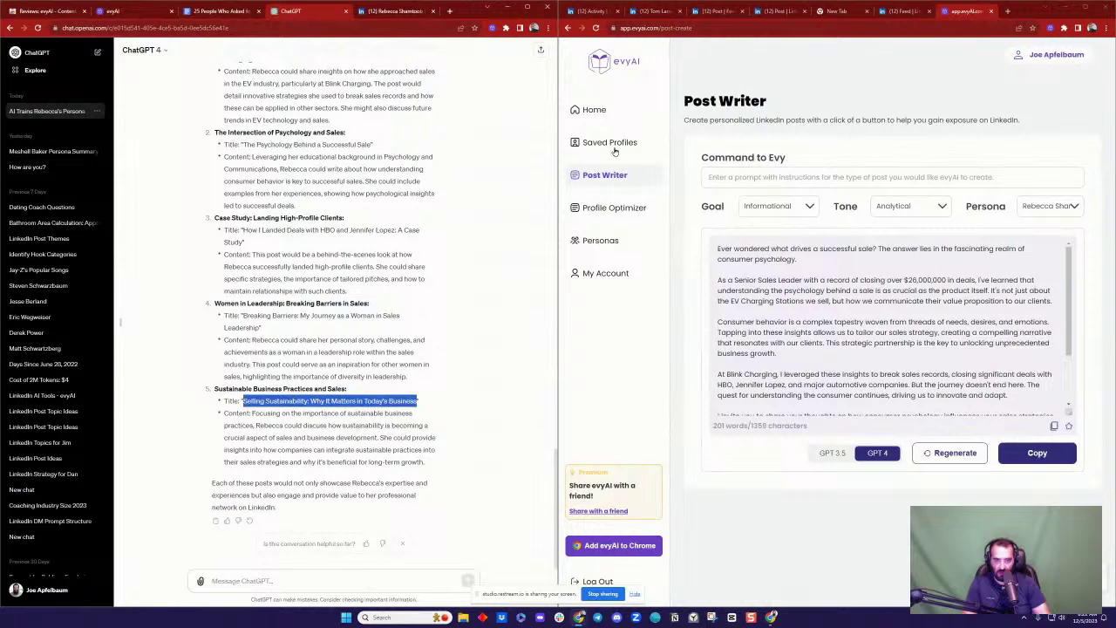
left_click(597, 110)
left_click(602, 174)
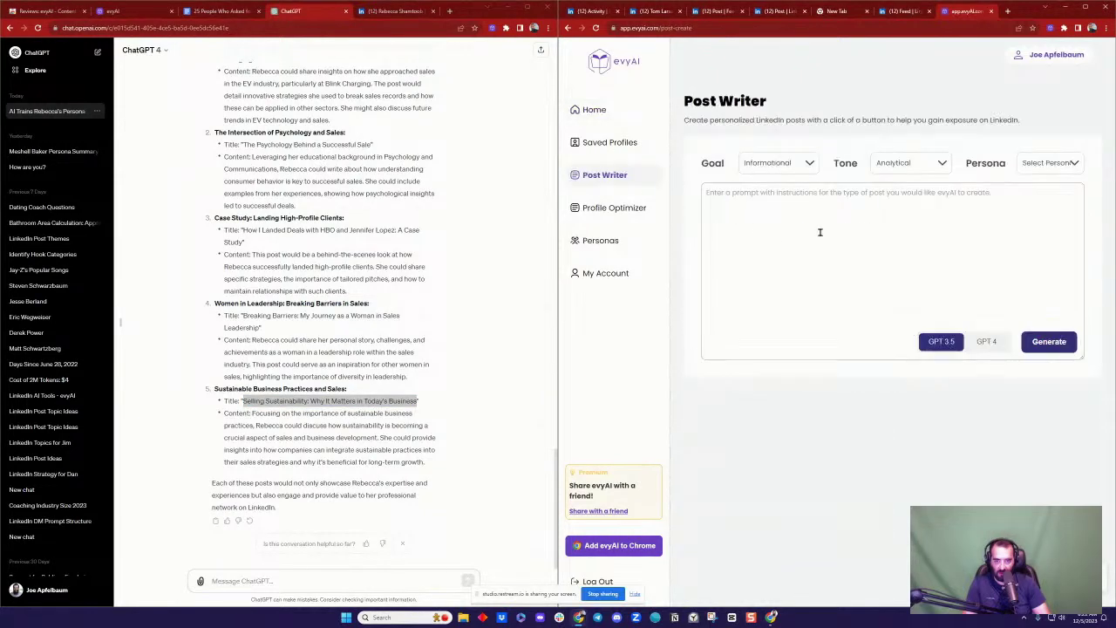
left_click(897, 208)
type("Selling Sustainability: Why It Matters in Today's Business")
left_click(1051, 166)
left_click(1046, 192)
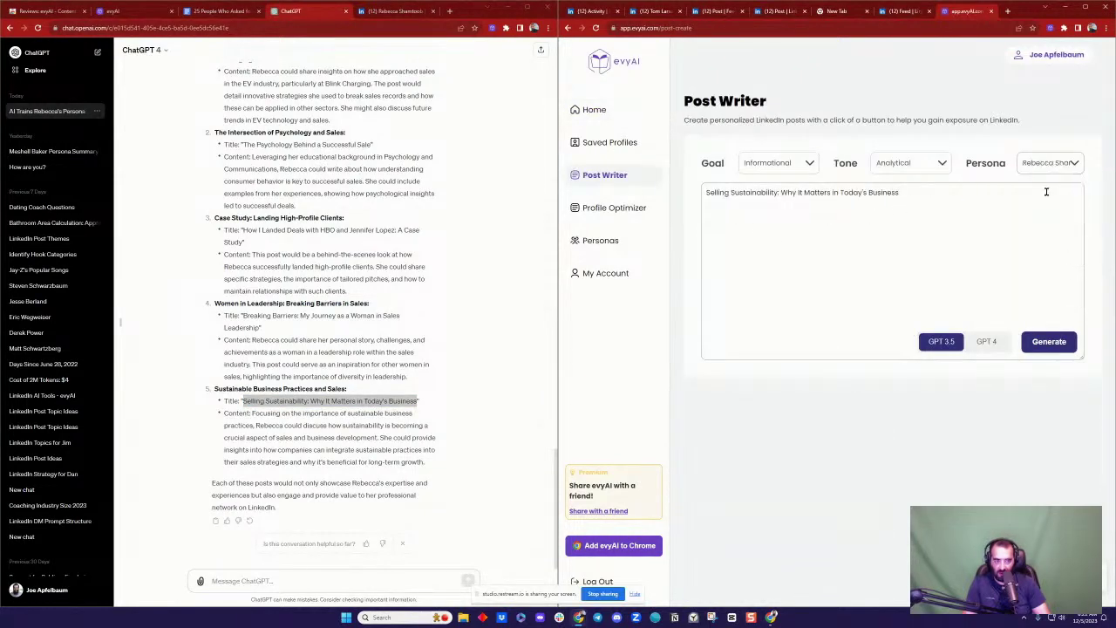
left_click(1054, 341)
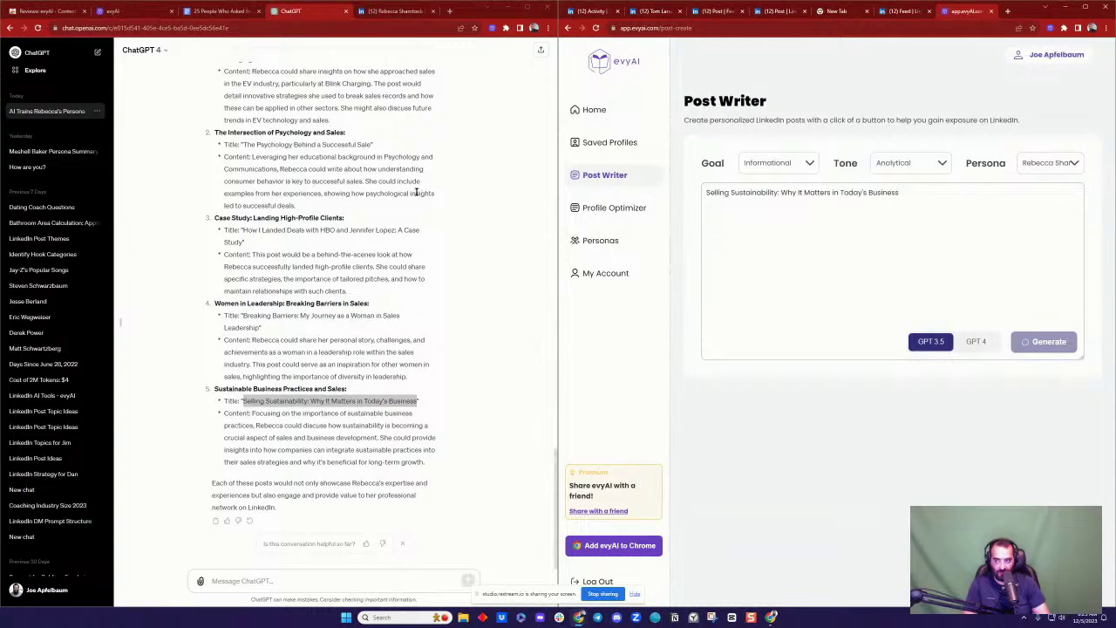
Step: Close the LinkedIn chat and paste the 'Selling Sustainability' post below the previous post in the doc
left_click(395, 10)
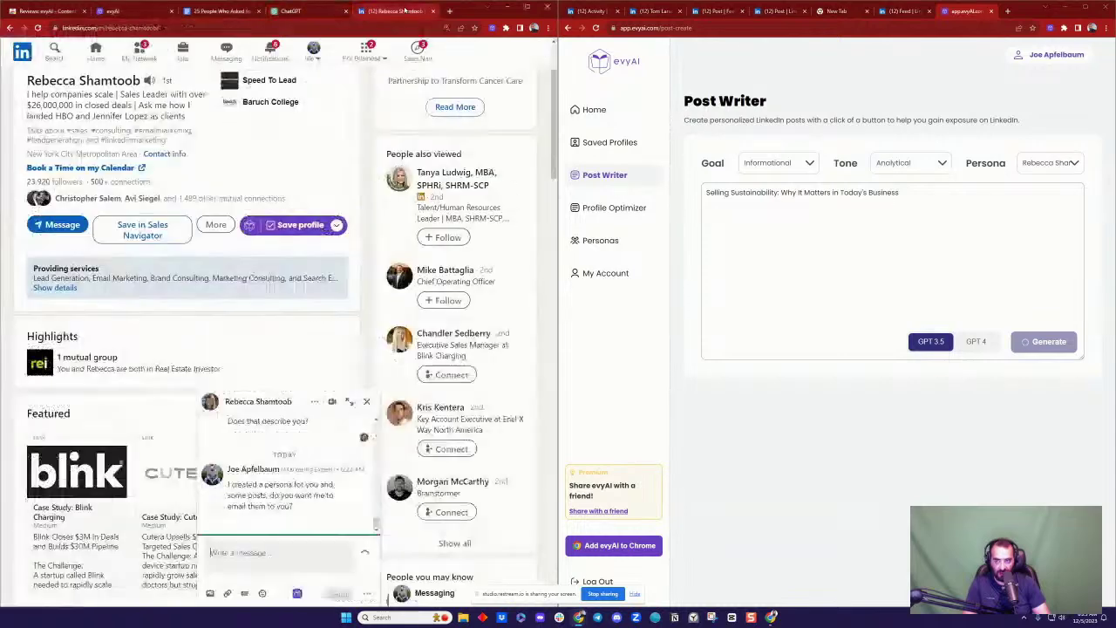
left_click(368, 402)
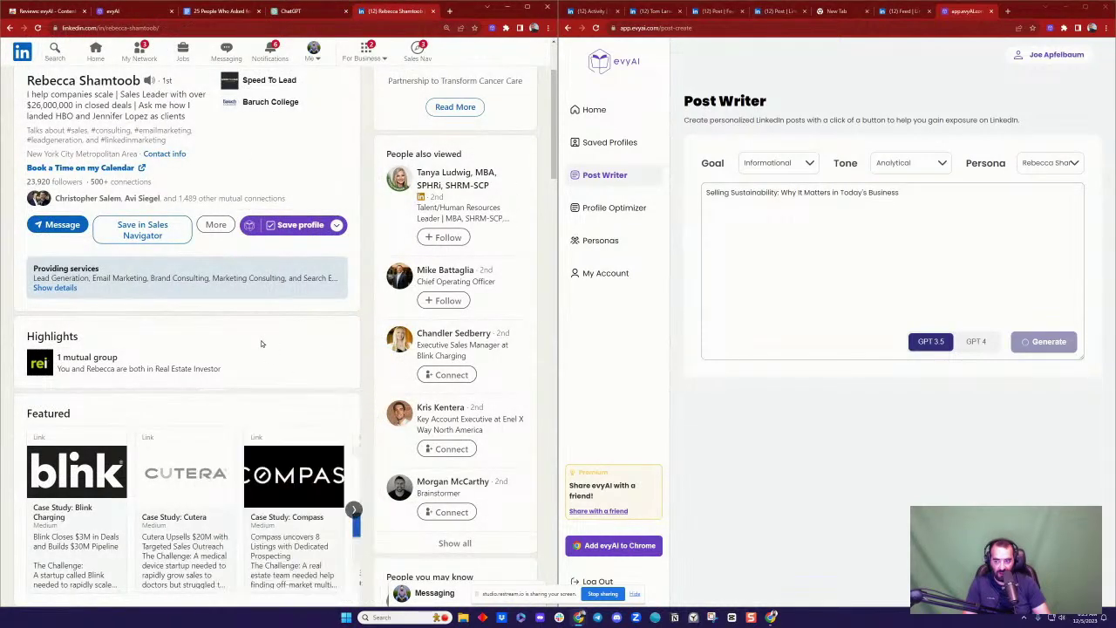
scroll(260, 340, "up", 2)
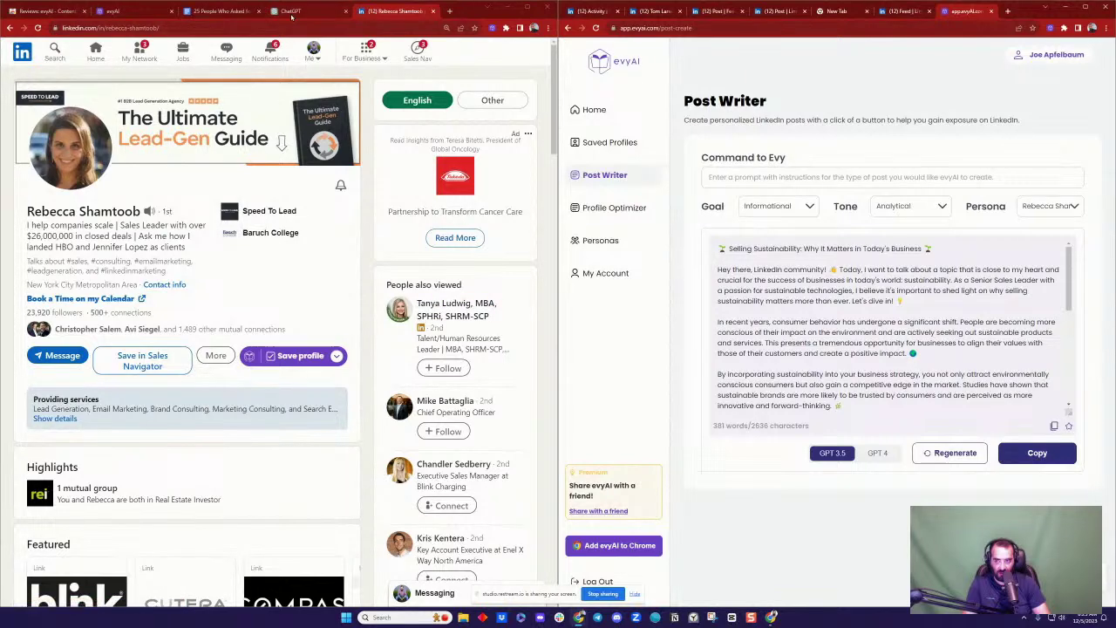
left_click(219, 12)
key("ctrl+v")
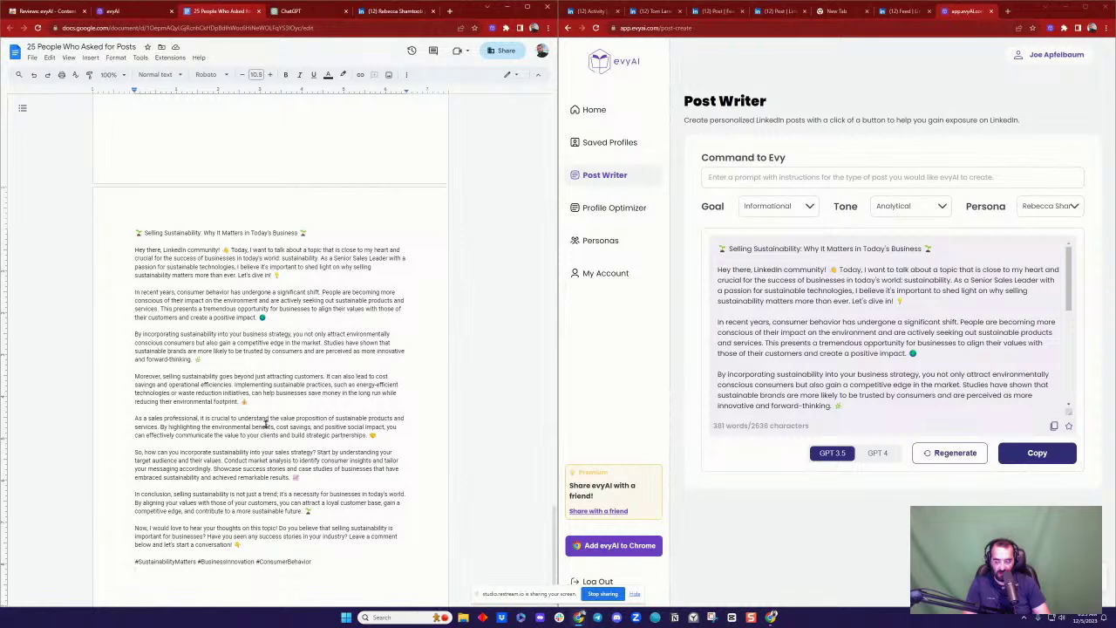
scroll(262, 418, "down", 1)
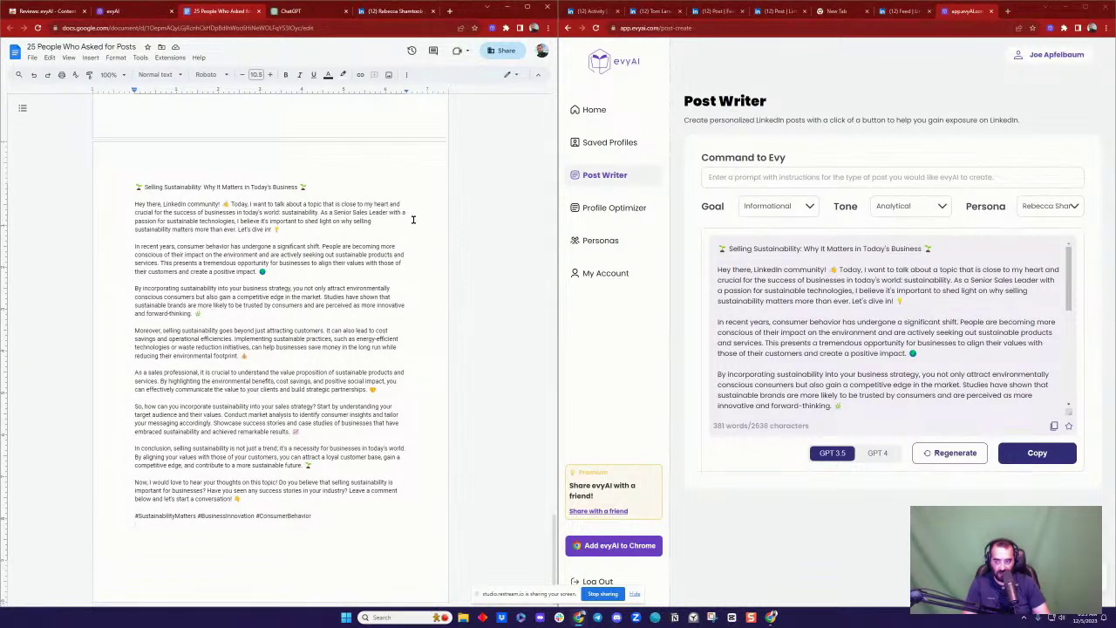
scroll(413, 220, "down", 2)
Step: Go to the account's own LinkedIn profile and show all of its recent posts
left_click(369, 11)
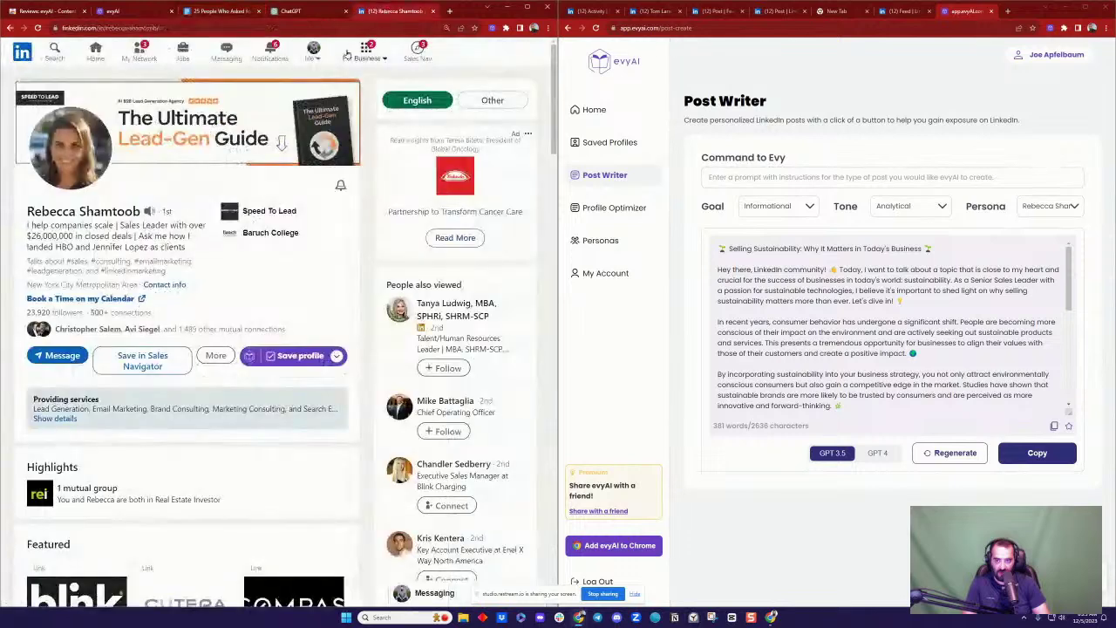
left_click(314, 53)
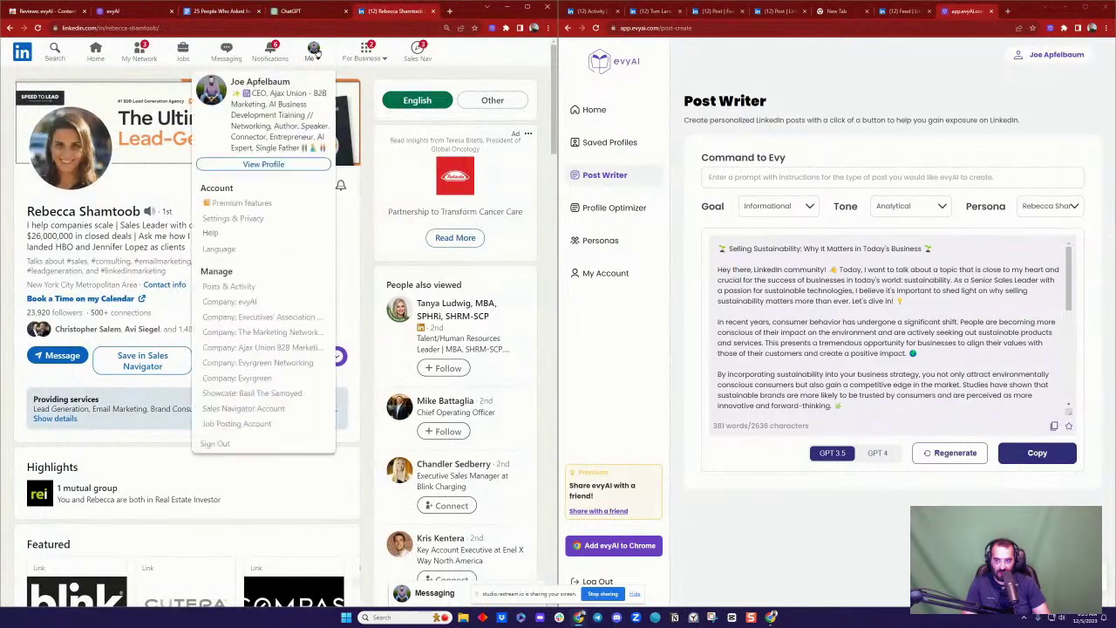
left_click(287, 164)
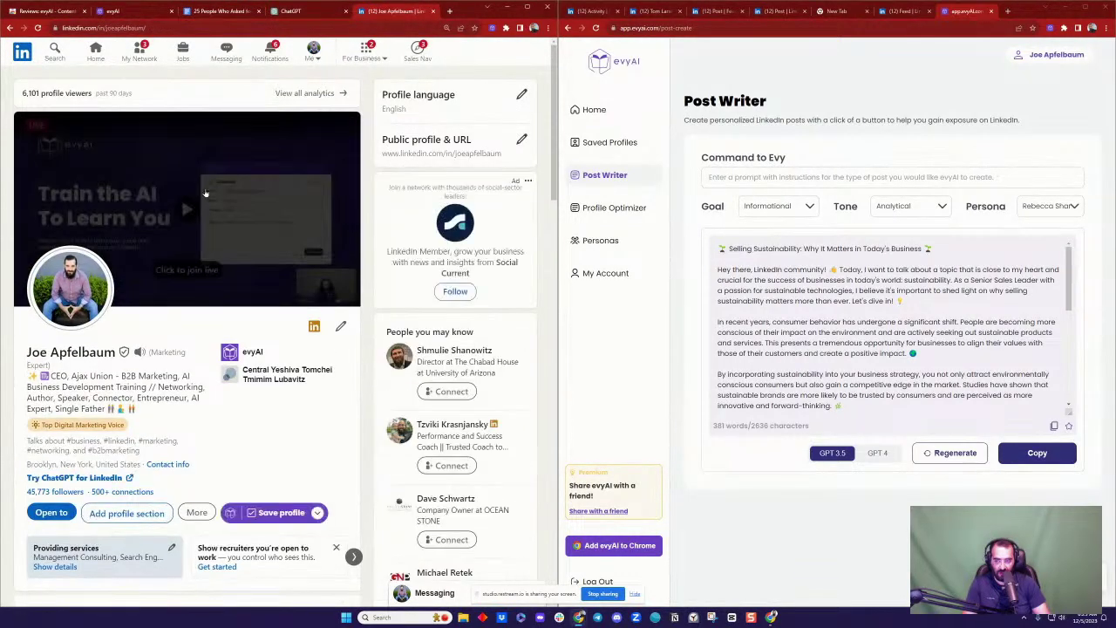
scroll(181, 196, "down", 2)
scroll(184, 288, "down", 6)
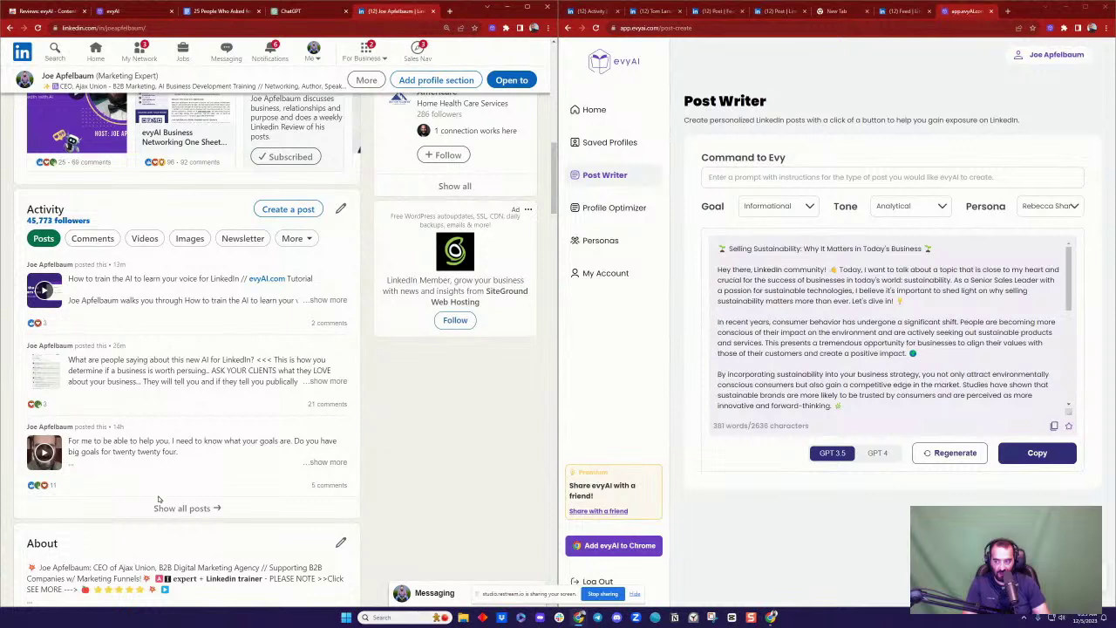
left_click(186, 508)
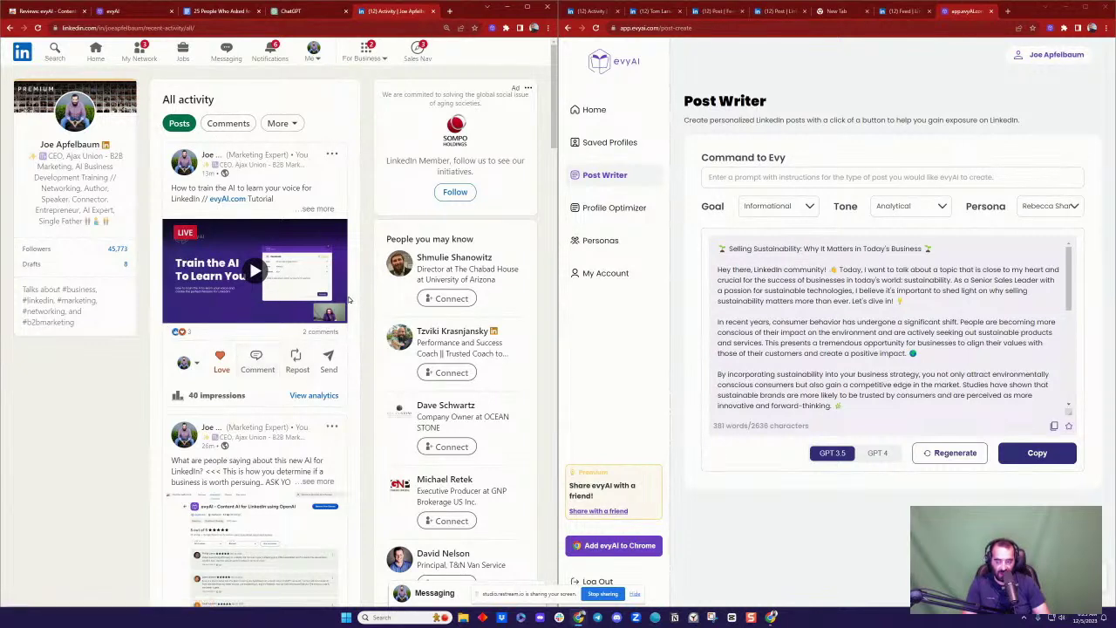
Step: Expand the comments under the 'Train the AI to Learn Your Voice' video post
mouse_move(221, 358)
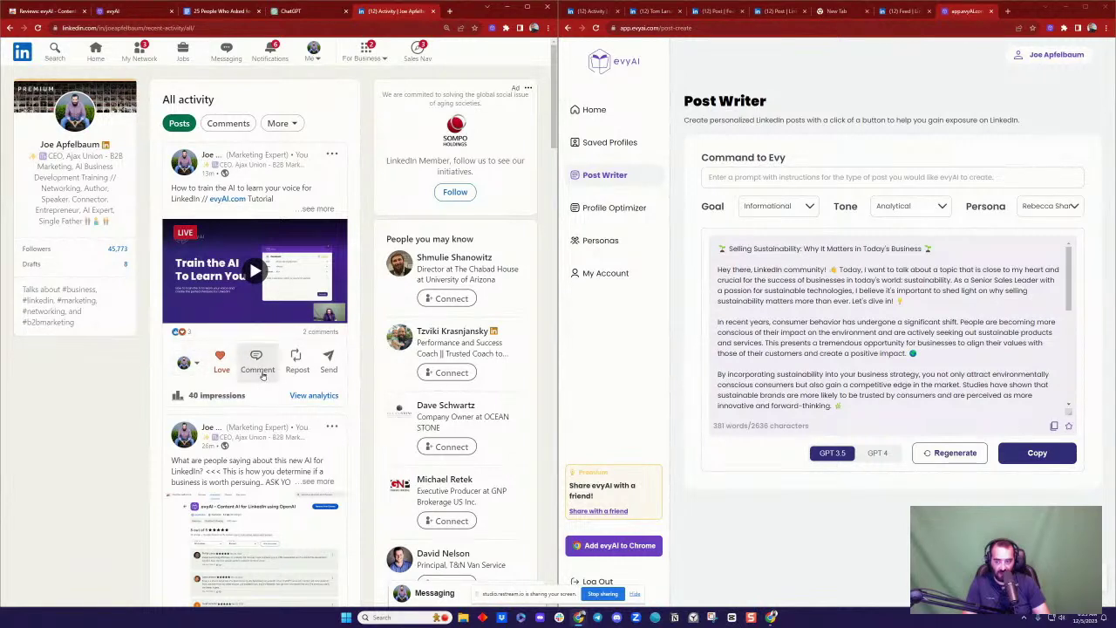
left_click(257, 358)
scroll(218, 271, "down", 1)
scroll(218, 272, "down", 1)
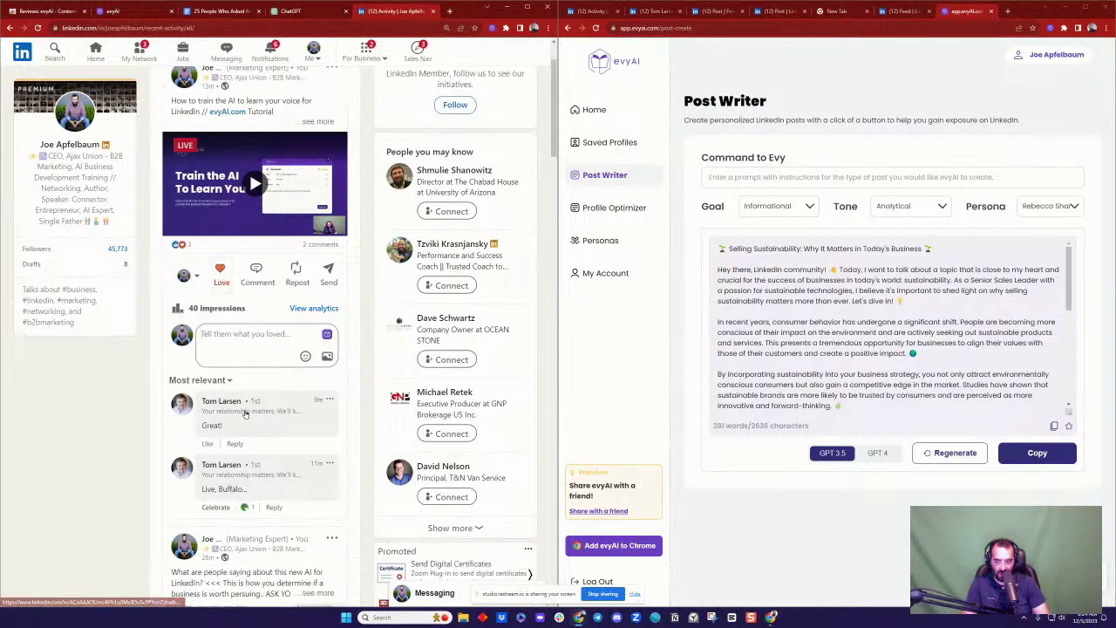
scroll(346, 290, "up", 2)
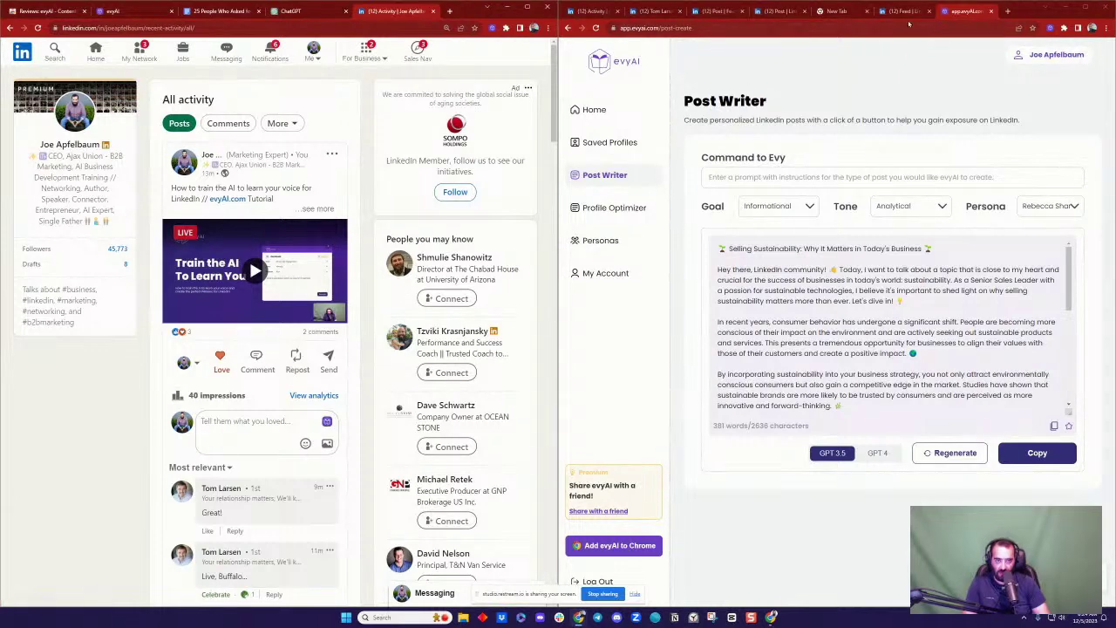
left_click(905, 11)
Step: Close the empty new page, return to the poll post, and list its 37 voters
left_click(850, 12)
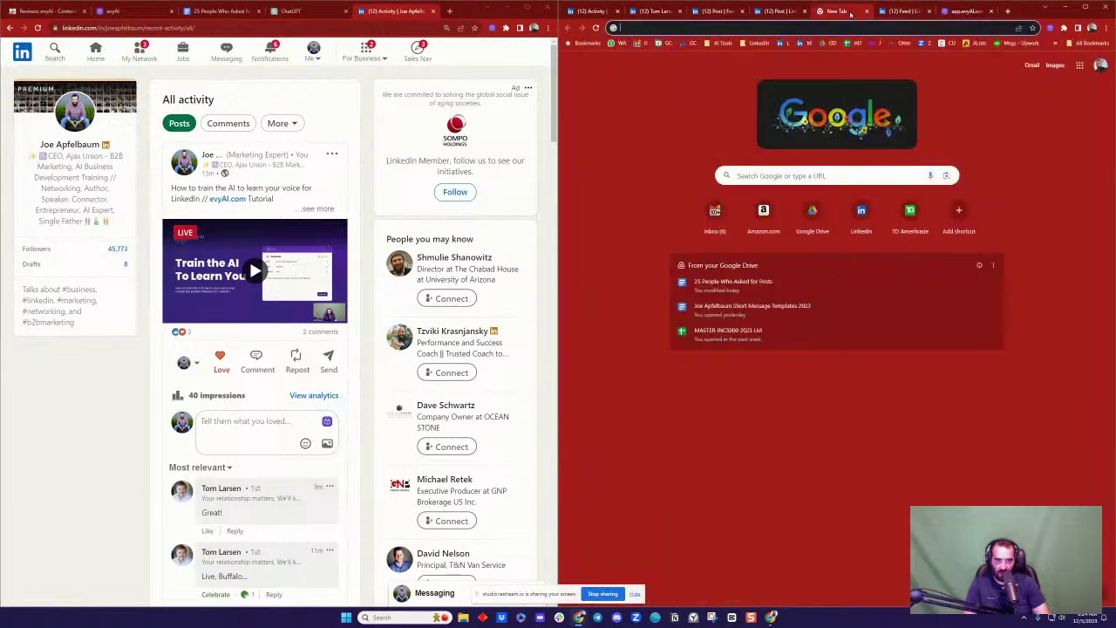
left_click(866, 12)
left_click(775, 11)
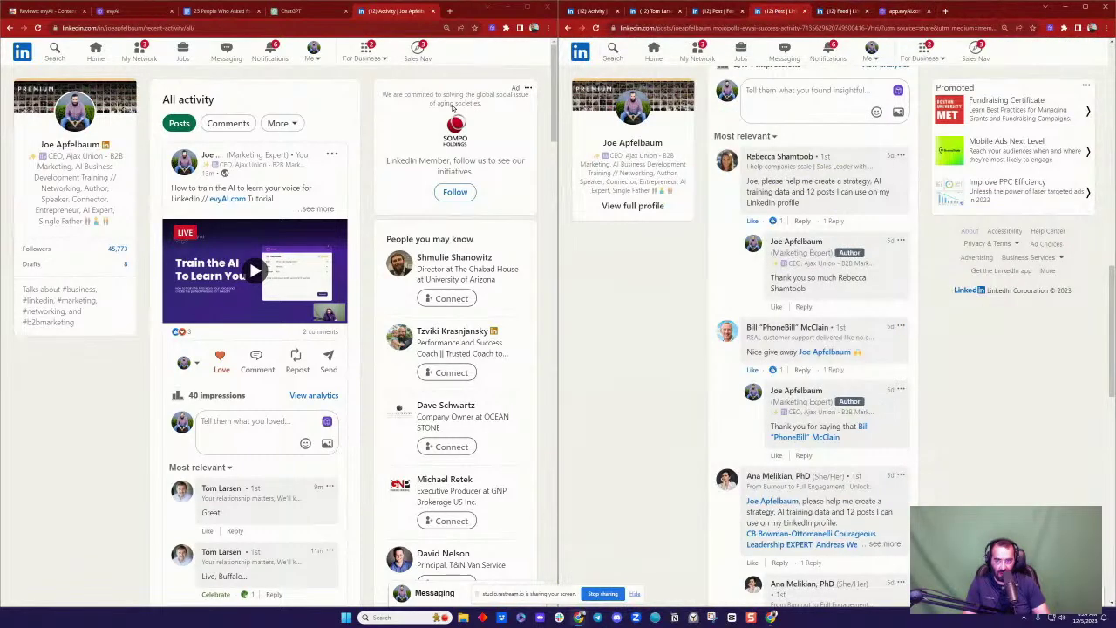
left_click(134, 12)
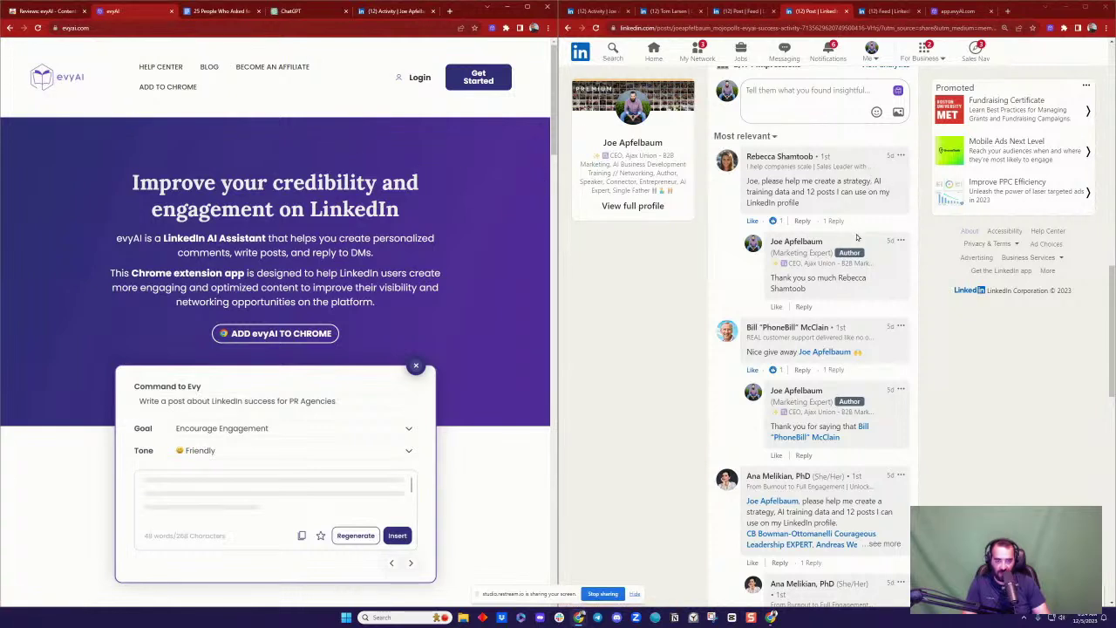
scroll(856, 233, "up", 10)
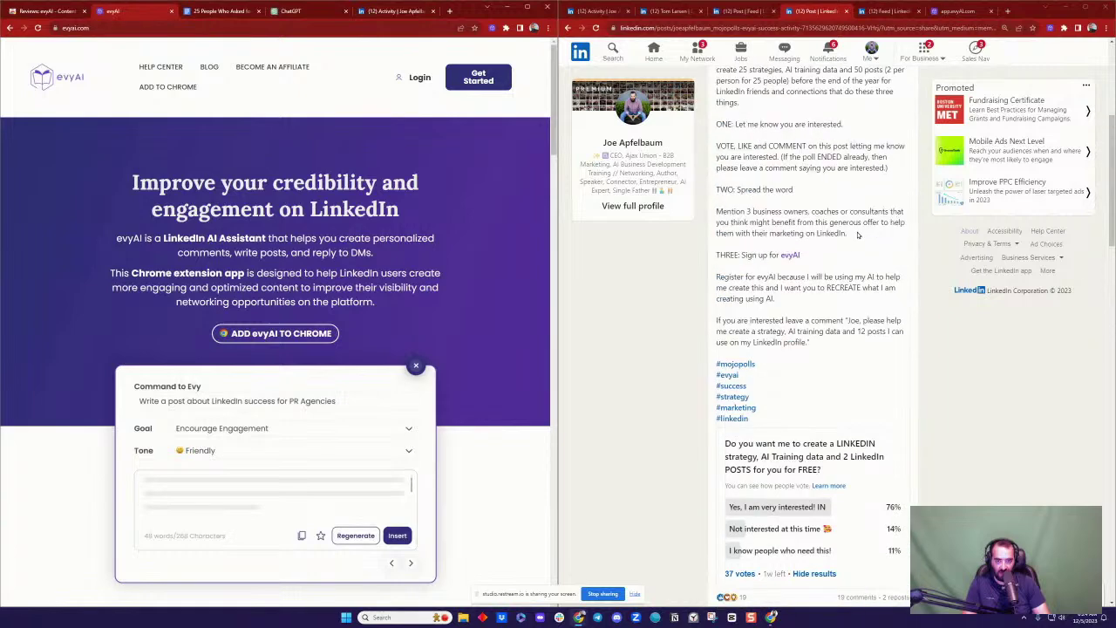
scroll(856, 234, "up", 4)
scroll(856, 234, "down", 8)
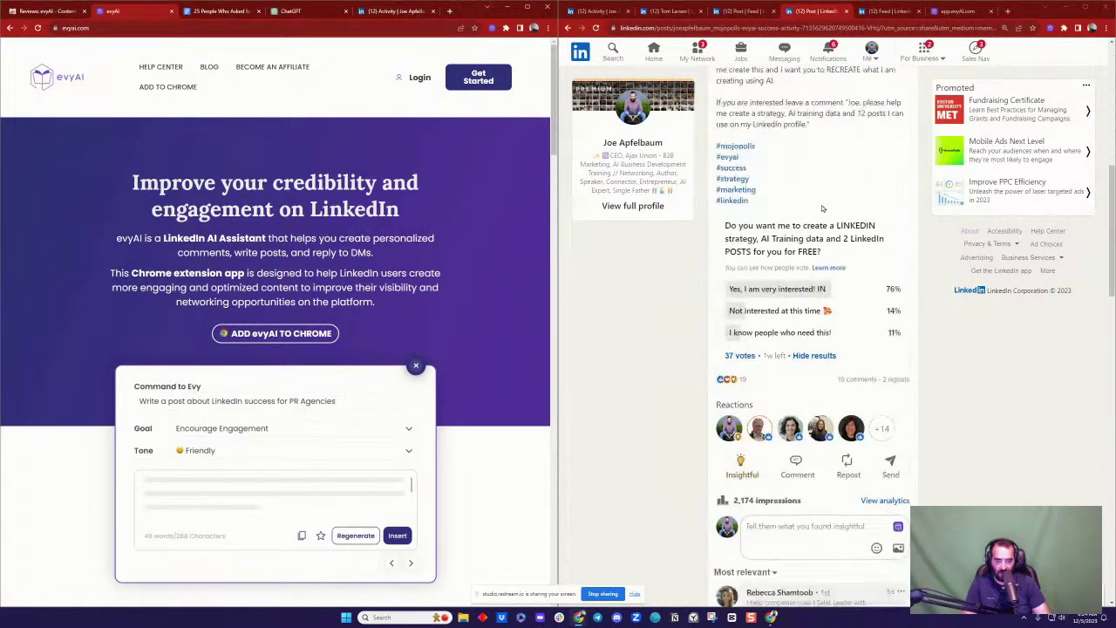
left_click(739, 312)
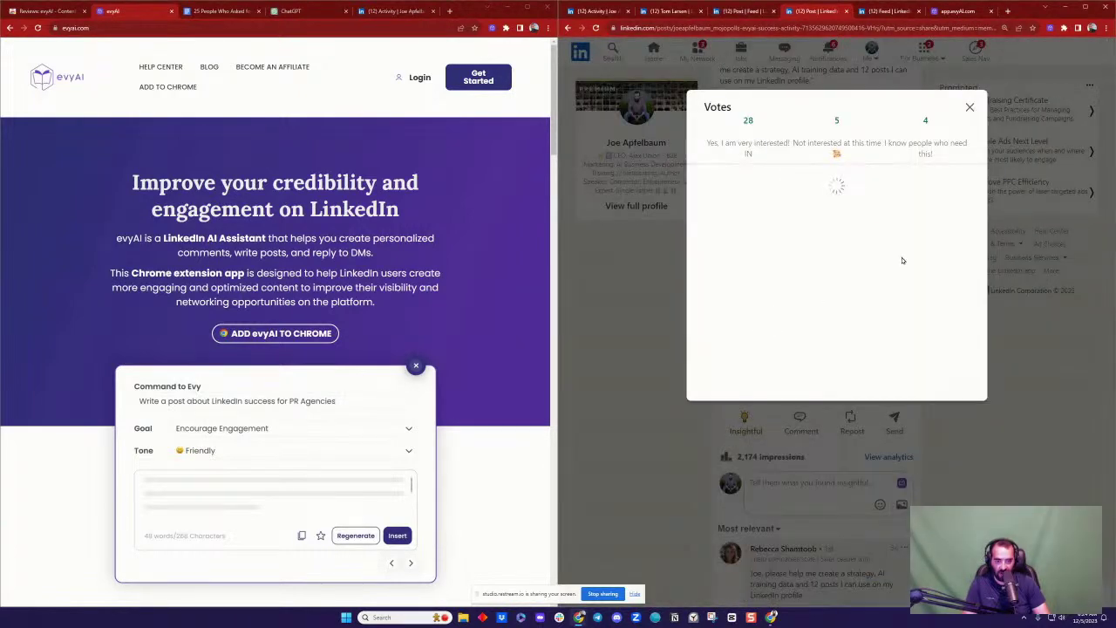
Step: Open voter profiles in background tabs, including the accountant, construction CEO, nutritionist and data scientist, then close the list
scroll(784, 192, "down", 10)
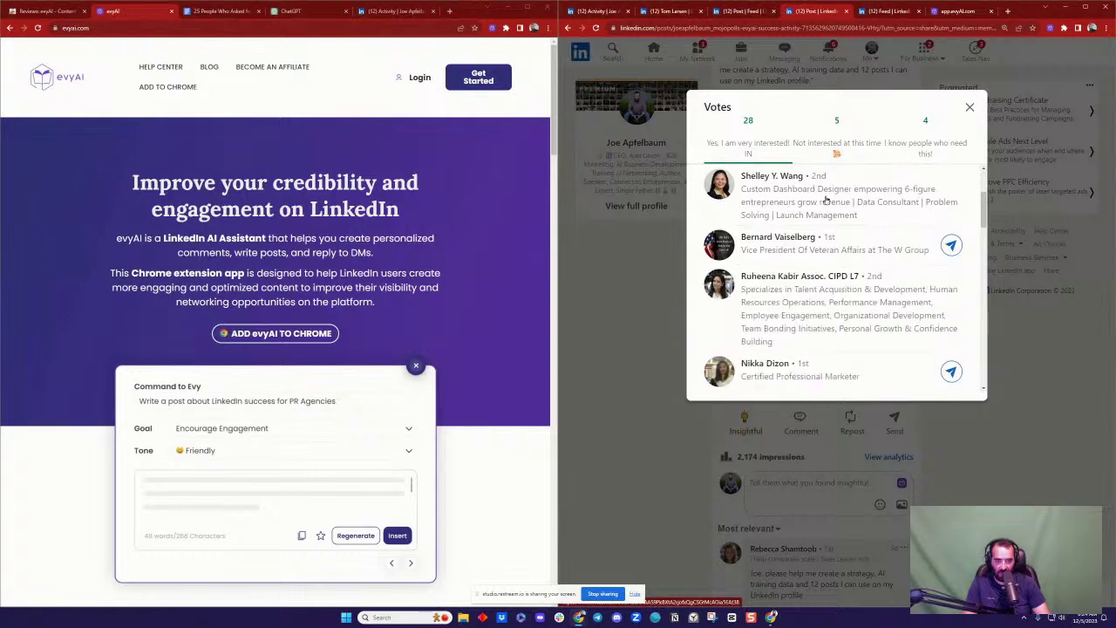
scroll(832, 199, "down", 5)
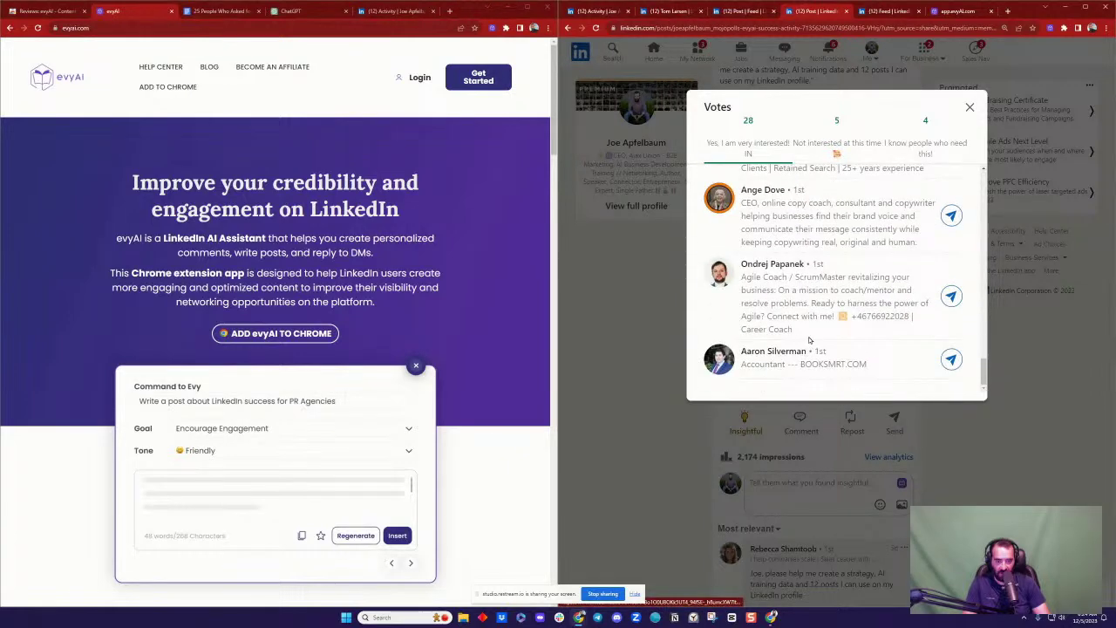
middle_click(769, 352)
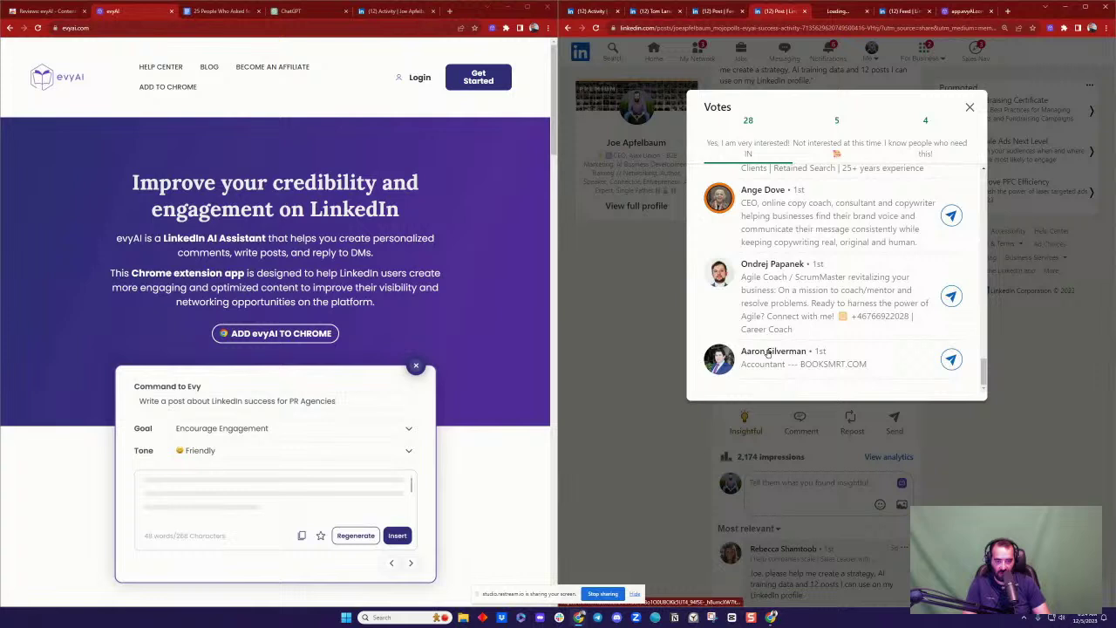
middle_click(775, 264)
scroll(841, 280, "up", 1)
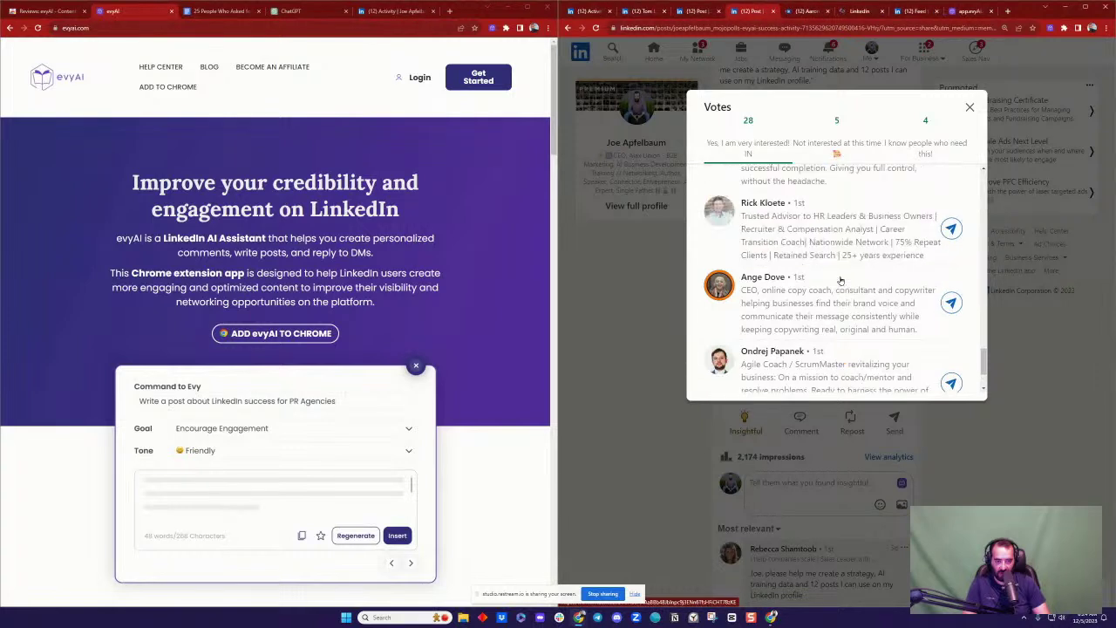
middle_click(780, 284)
scroll(817, 280, "up", 1)
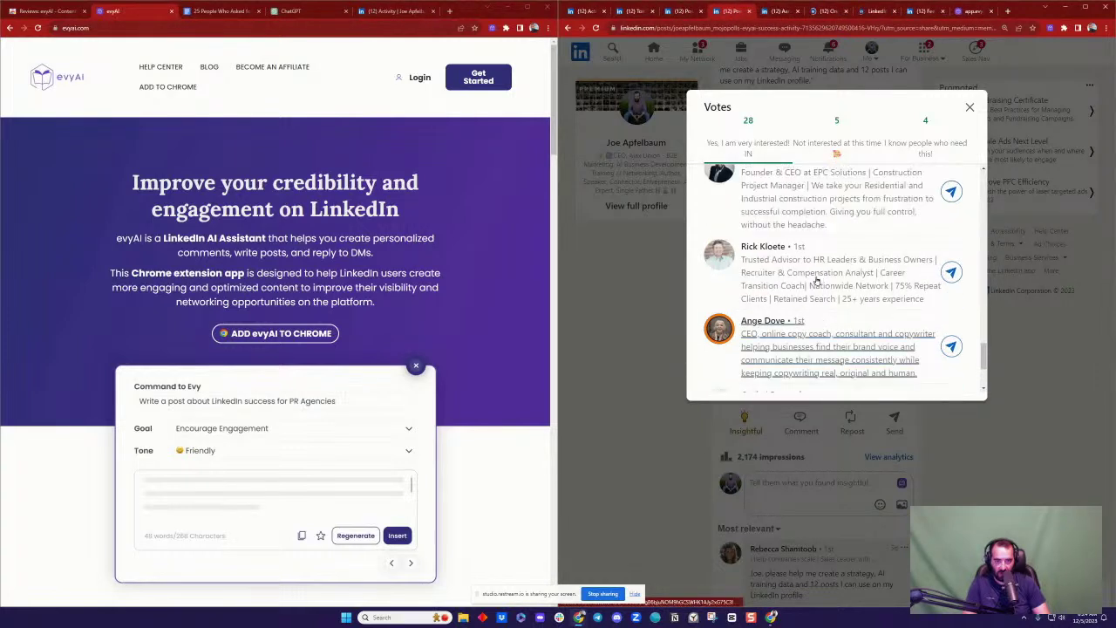
middle_click(817, 280)
scroll(837, 280, "up", 1)
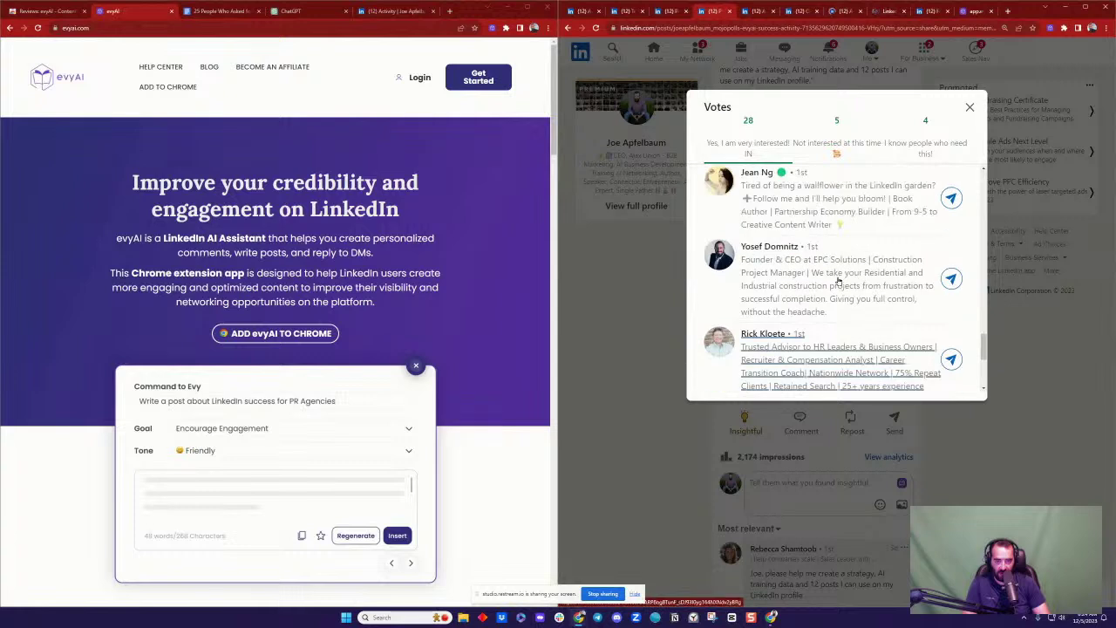
middle_click(837, 280)
scroll(850, 280, "up", 1)
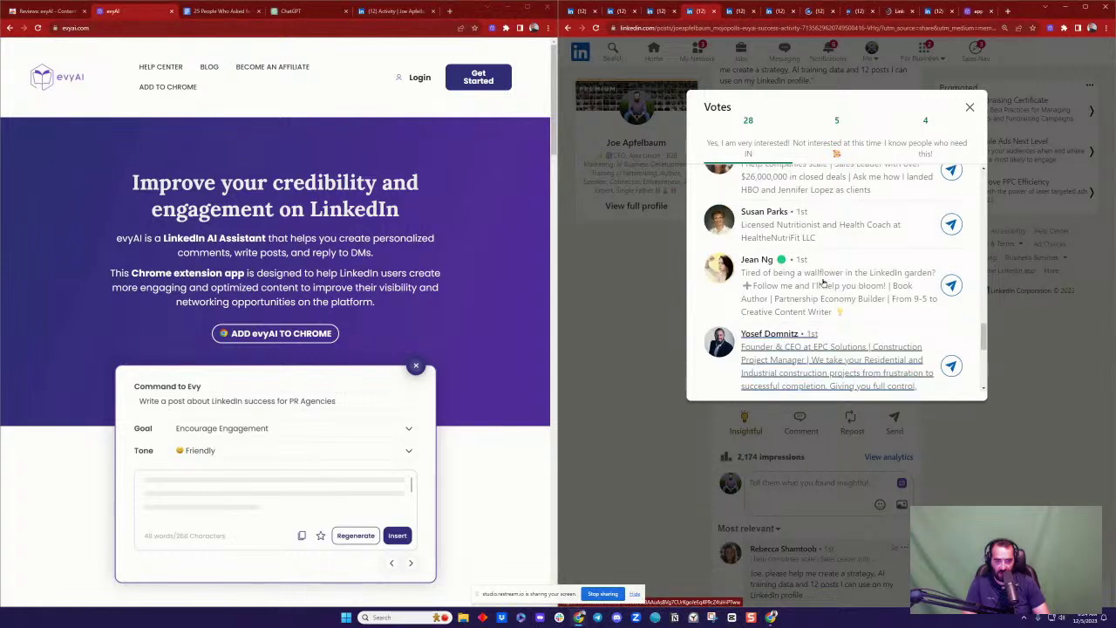
middle_click(748, 262)
scroll(750, 261, "up", 1)
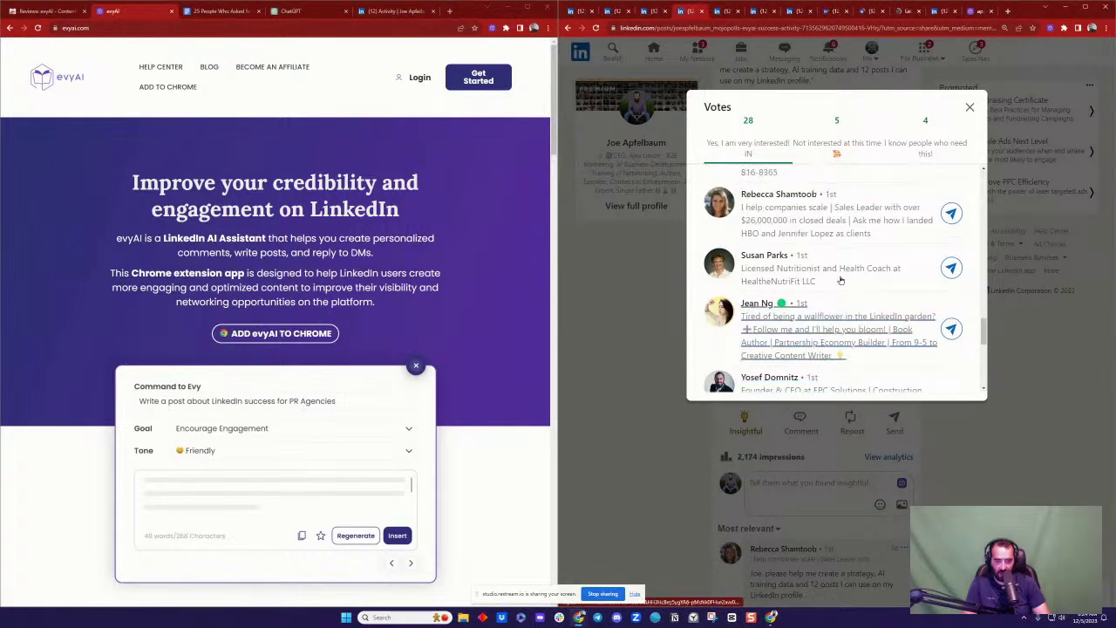
middle_click(766, 255)
scroll(767, 258, "up", 1)
scroll(793, 261, "up", 1)
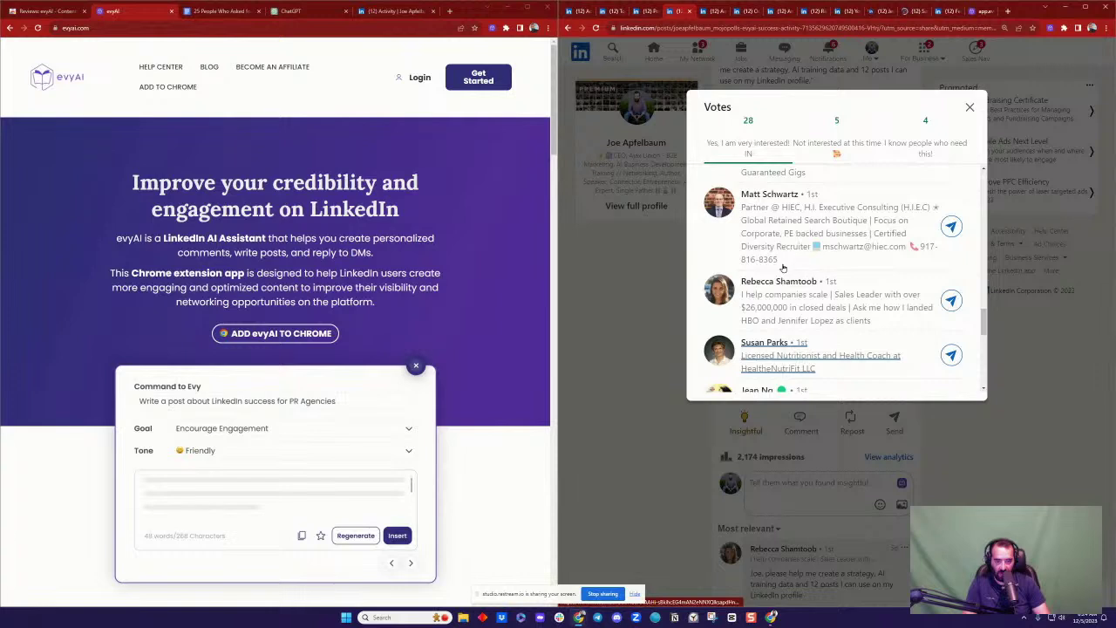
scroll(782, 268, "up", 1)
scroll(869, 273, "up", 2)
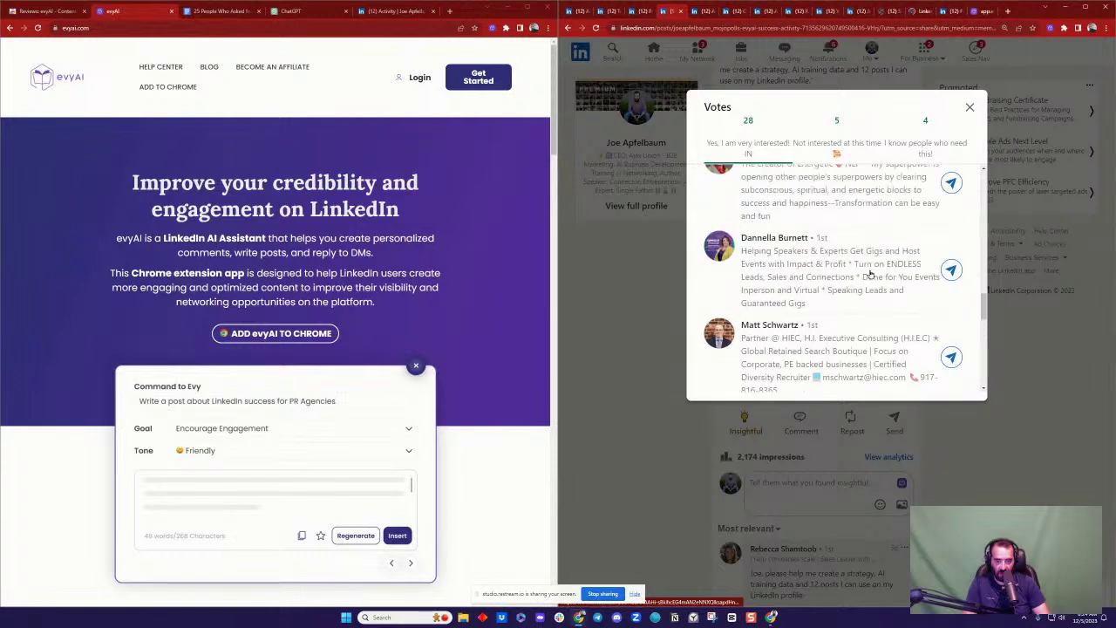
middle_click(779, 240)
scroll(866, 266, "up", 2)
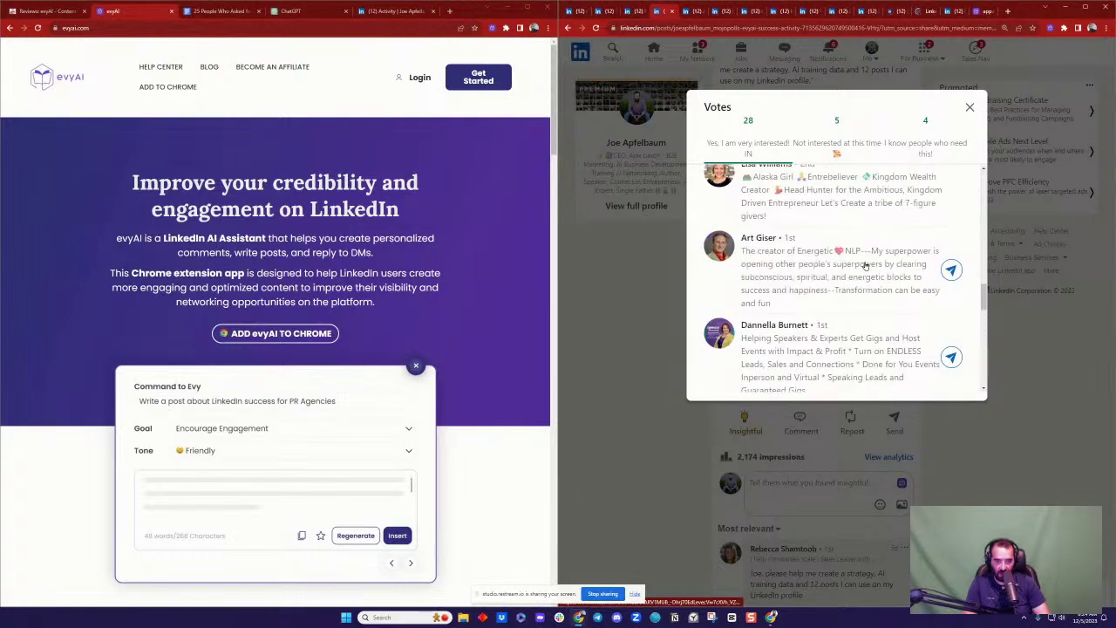
middle_click(759, 240)
scroll(843, 269, "up", 1)
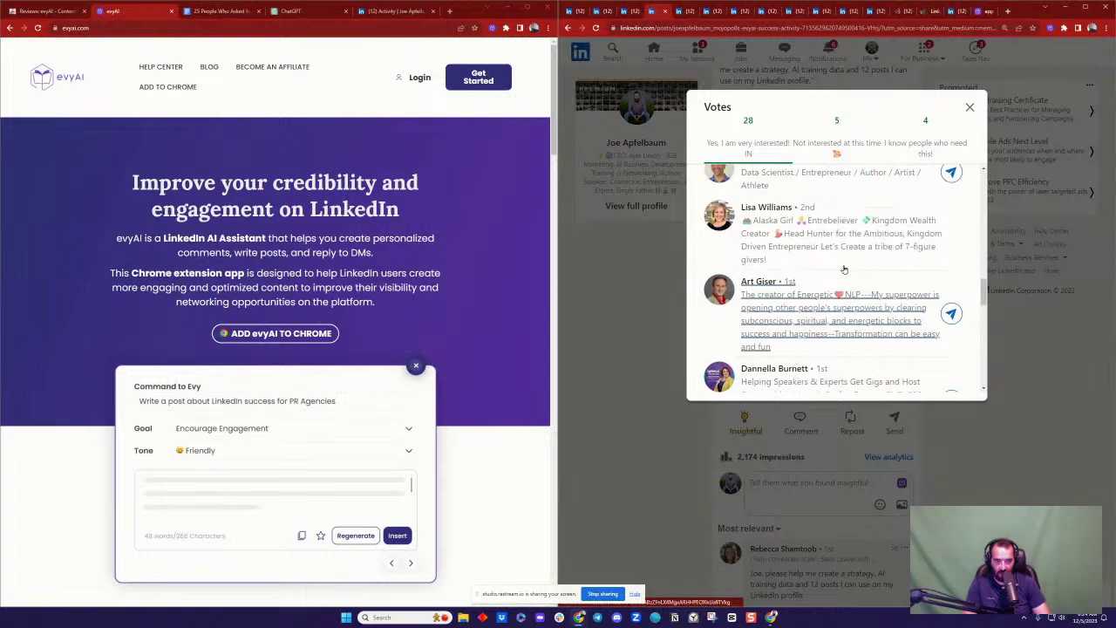
scroll(843, 270, "up", 1)
middle_click(774, 252)
scroll(879, 270, "up", 2)
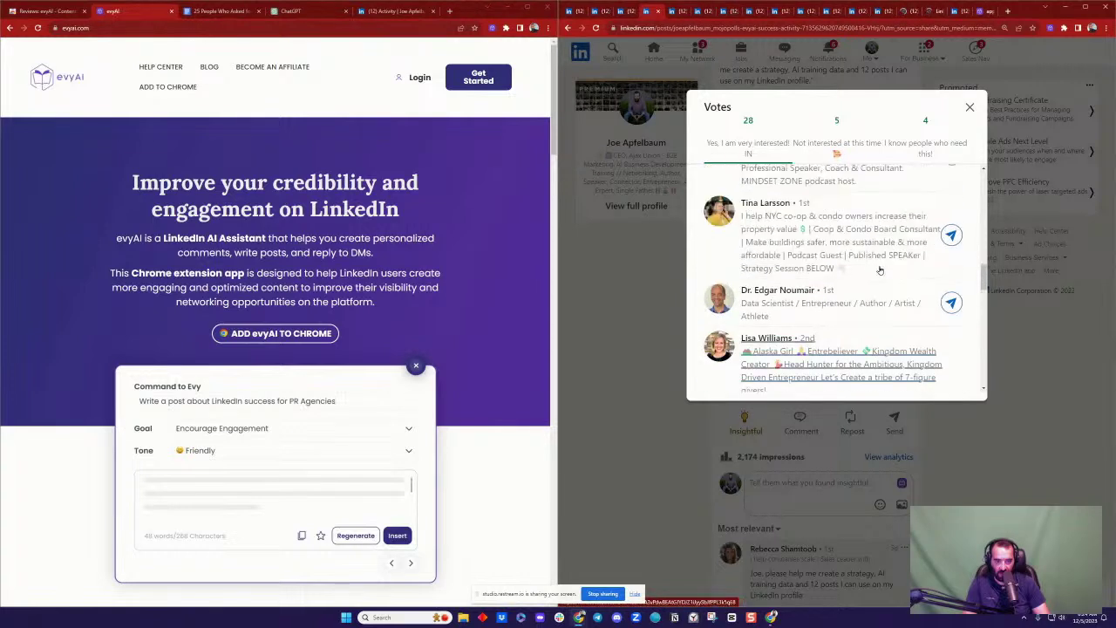
middle_click(783, 291)
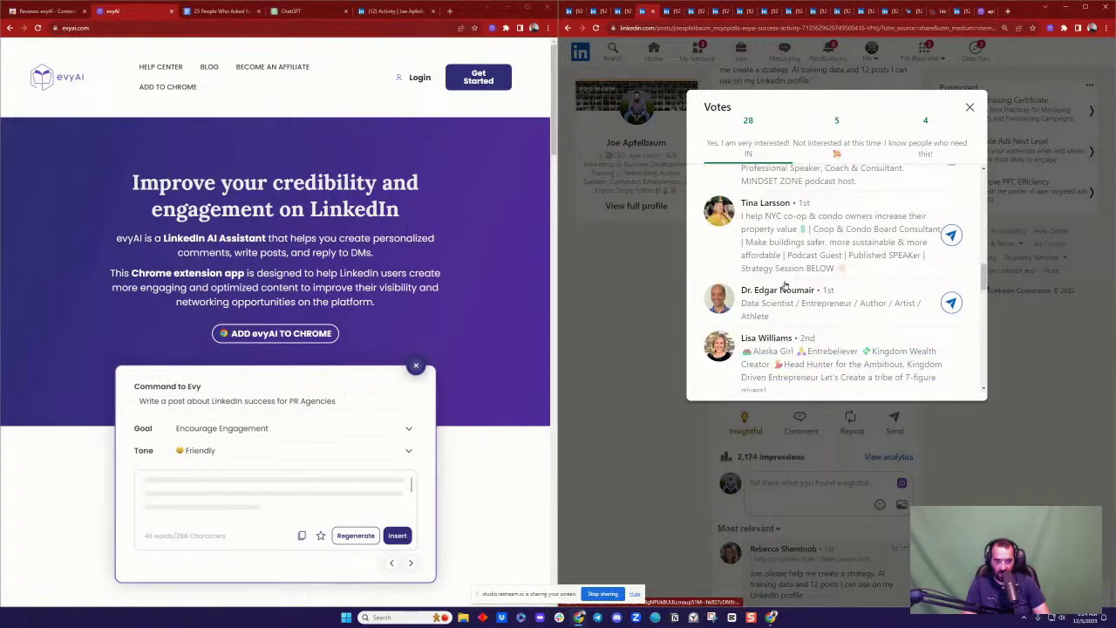
middle_click(764, 202)
scroll(876, 259, "up", 3)
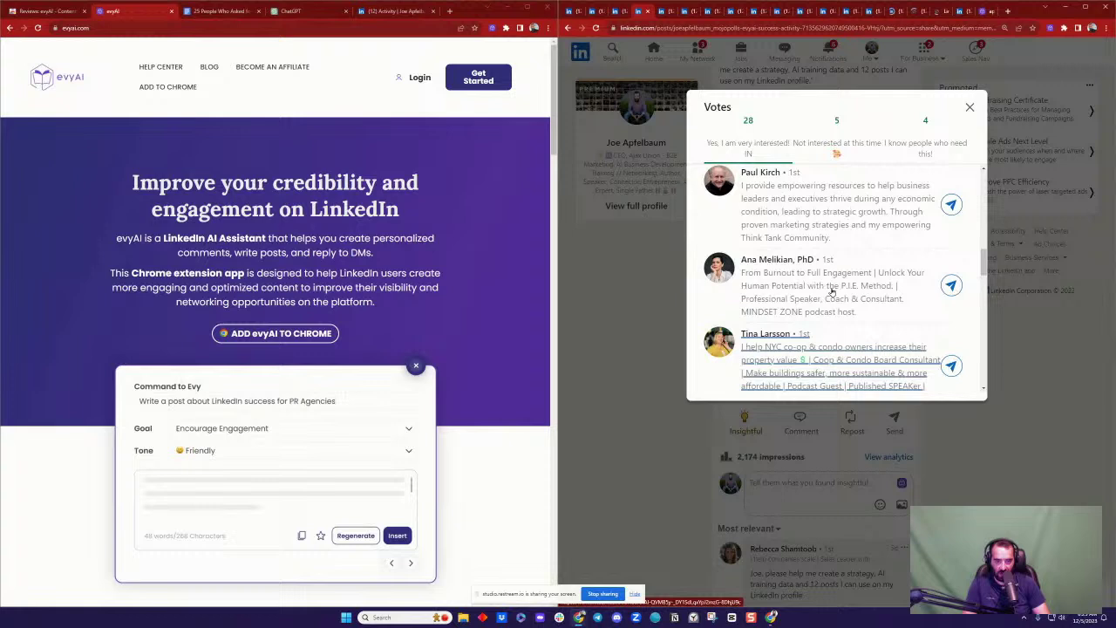
middle_click(781, 259)
scroll(785, 259, "up", 1)
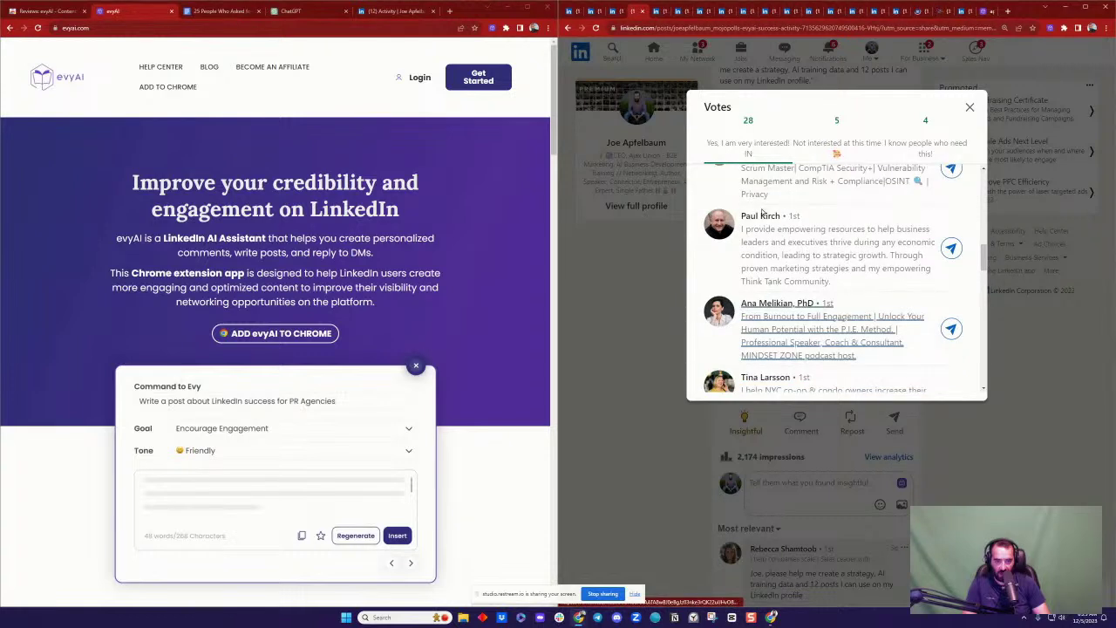
middle_click(885, 244)
scroll(881, 262, "up", 2)
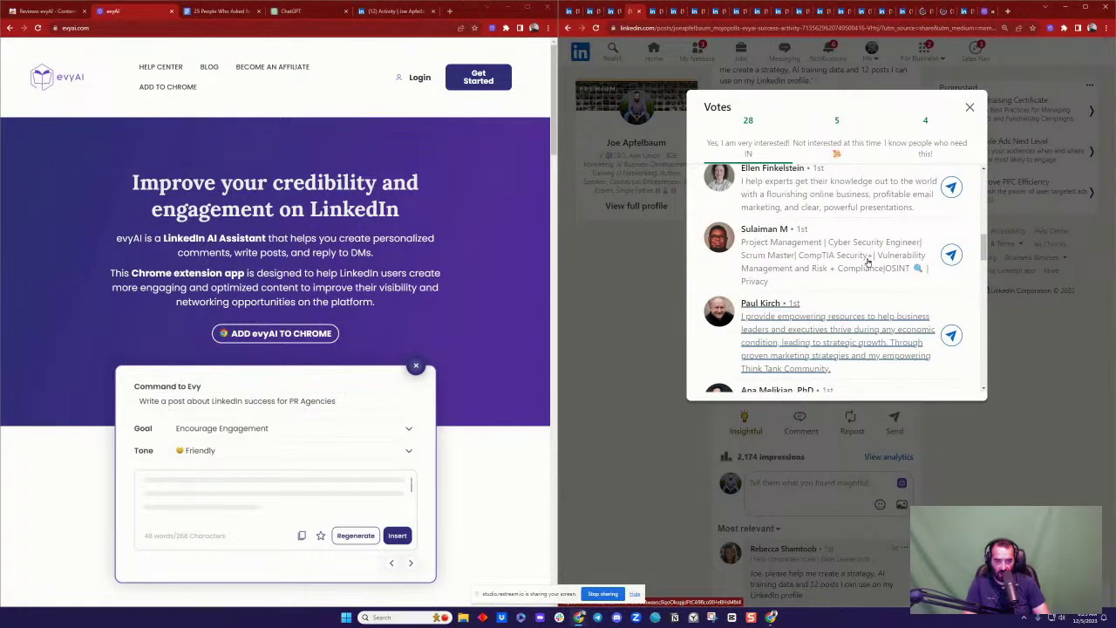
scroll(868, 261, "up", 1)
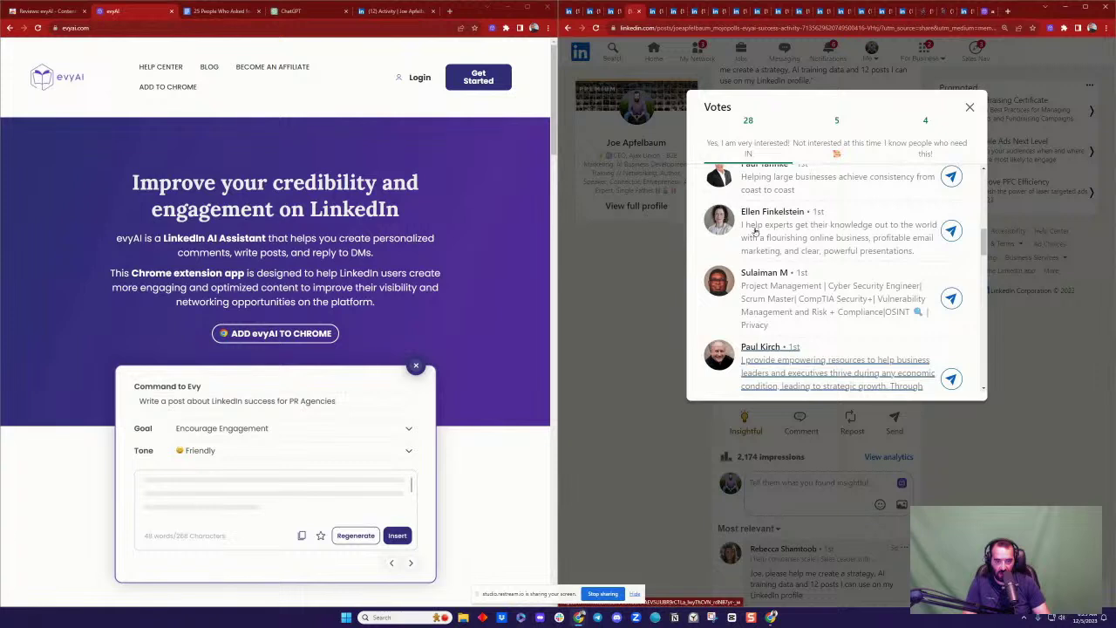
left_click(970, 106)
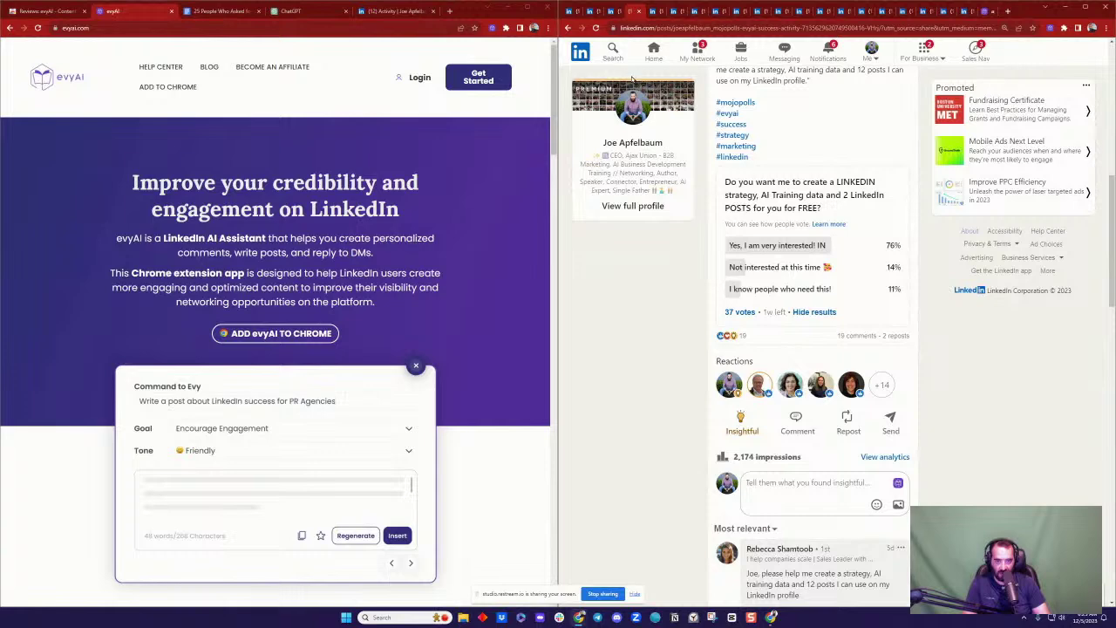
Step: Run evyAI's Summarize Profile on the BookSmart accountant's LinkedIn profile
left_click(655, 12)
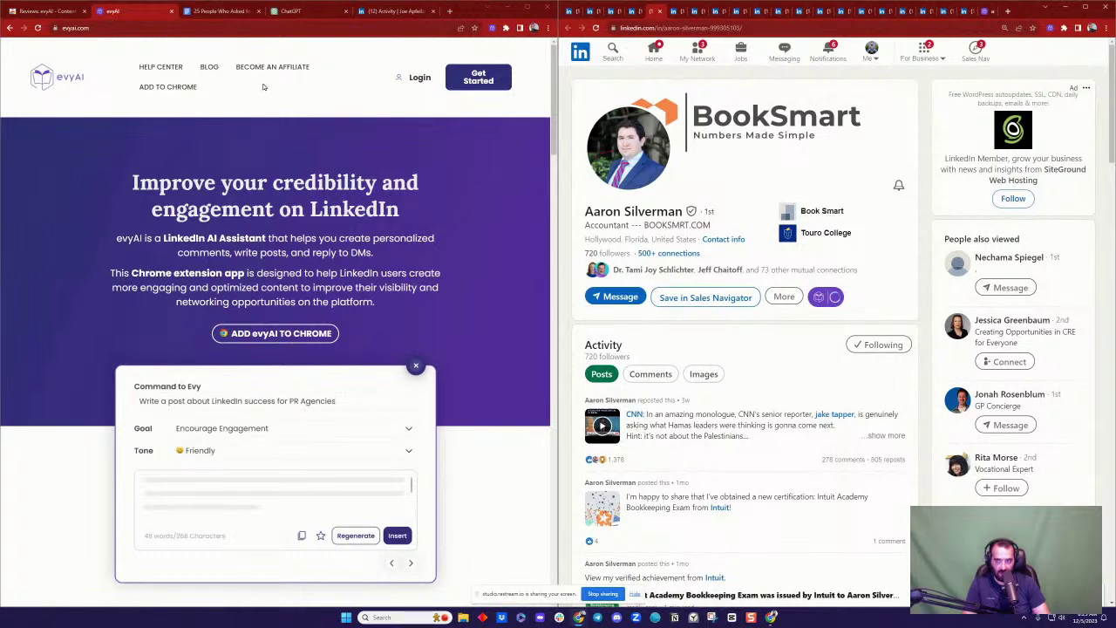
left_click(893, 298)
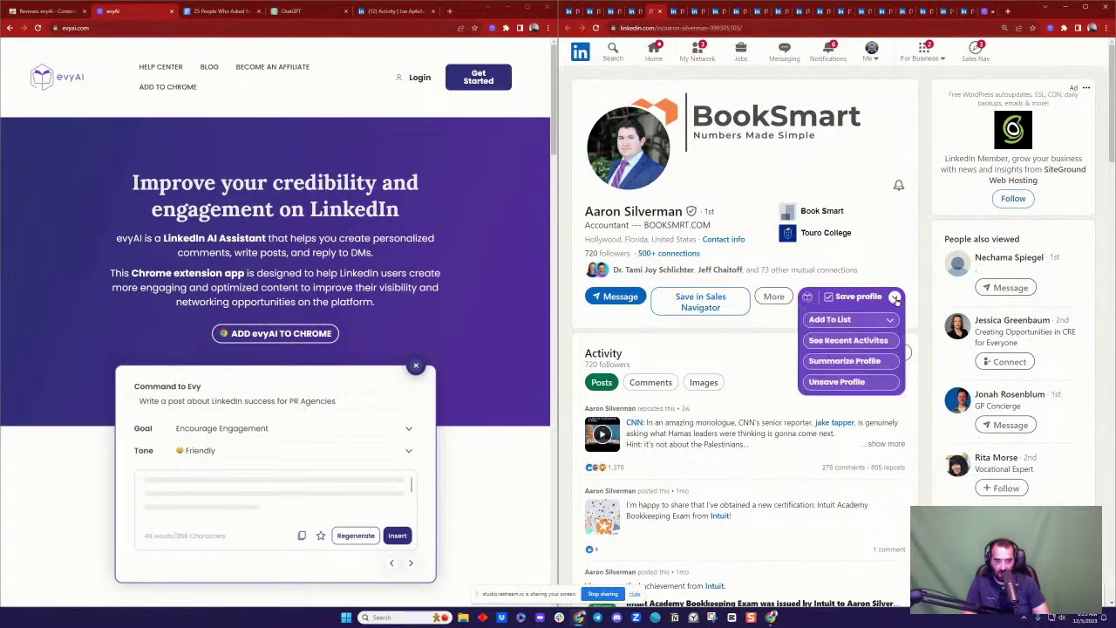
left_click(845, 363)
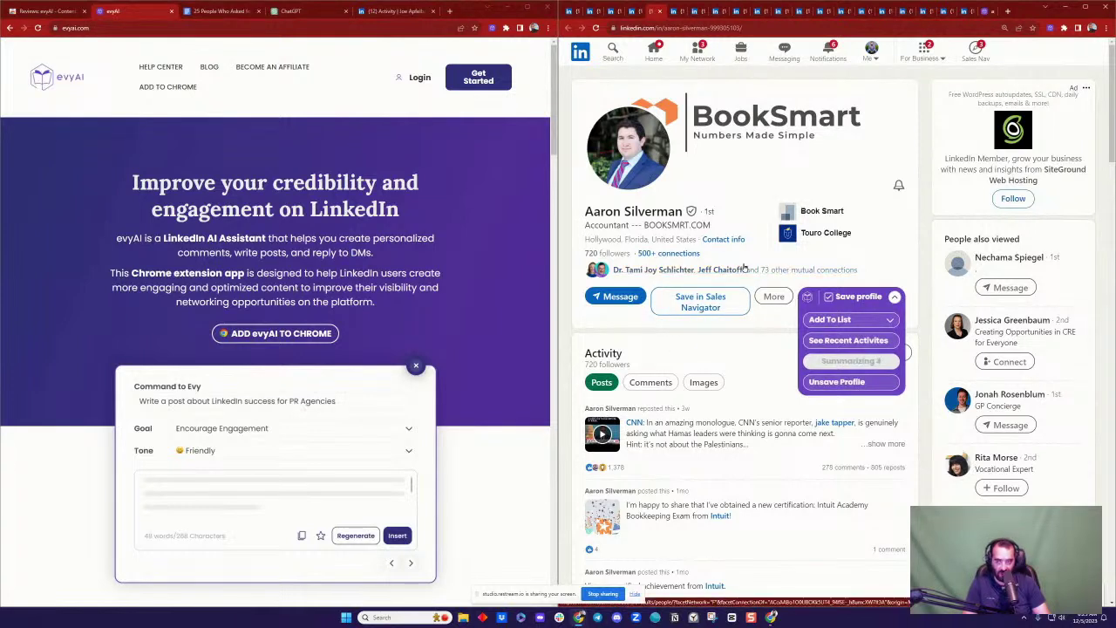
left_click(45, 12)
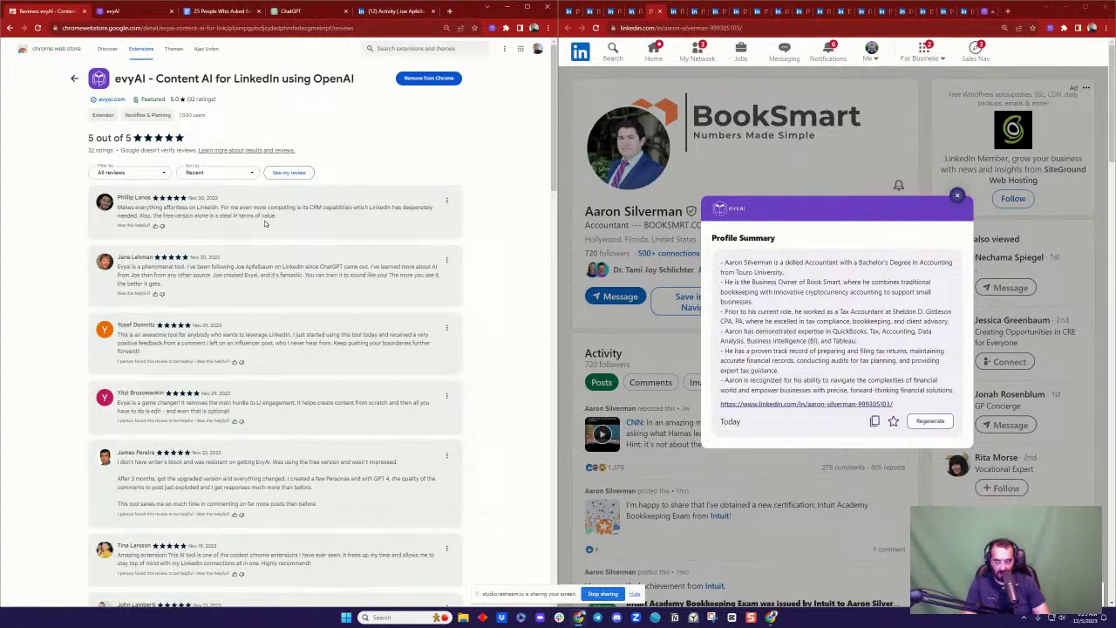
Step: Copy the accountant's evyAI Profile Summary and paste it into the '25 People Who Asked for Posts' doc
left_click(151, 13)
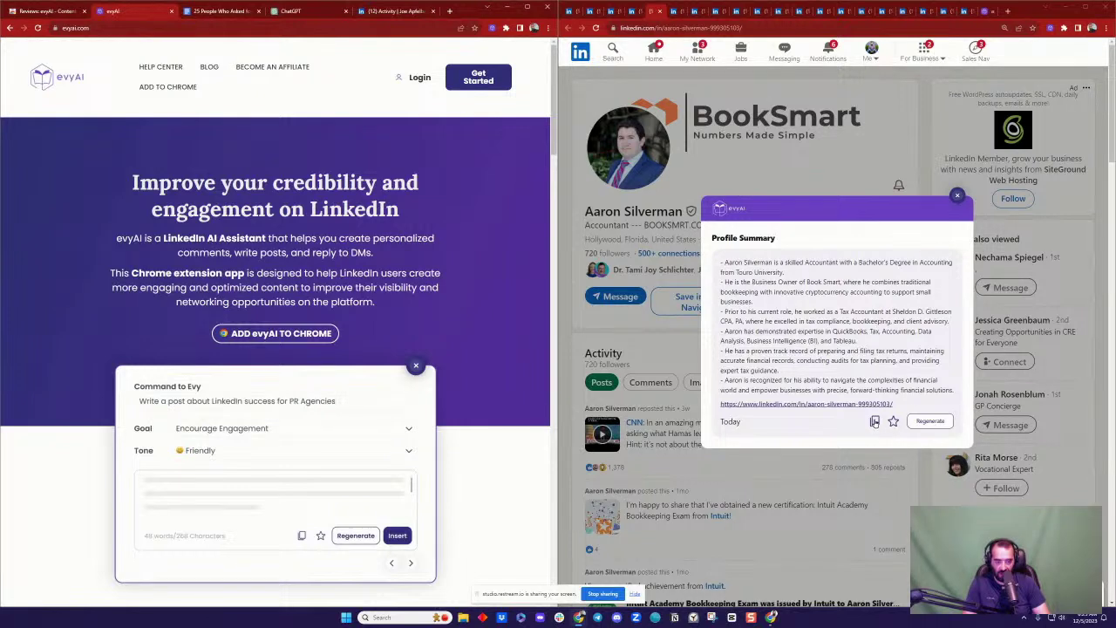
left_click(875, 422)
left_click(957, 197)
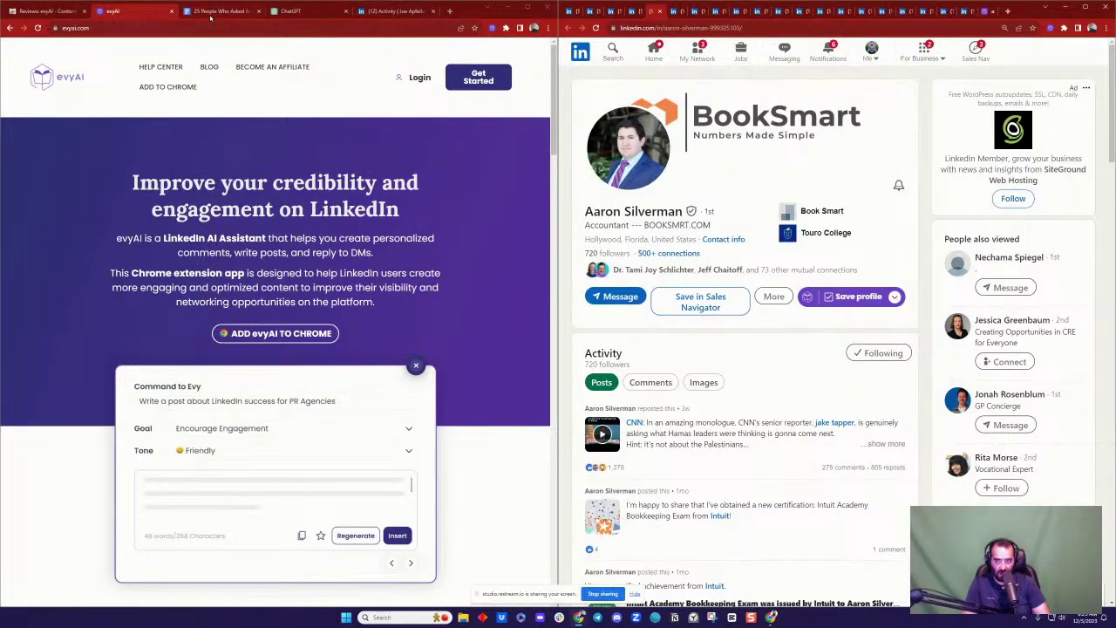
left_click(210, 14)
key("ctrl+v")
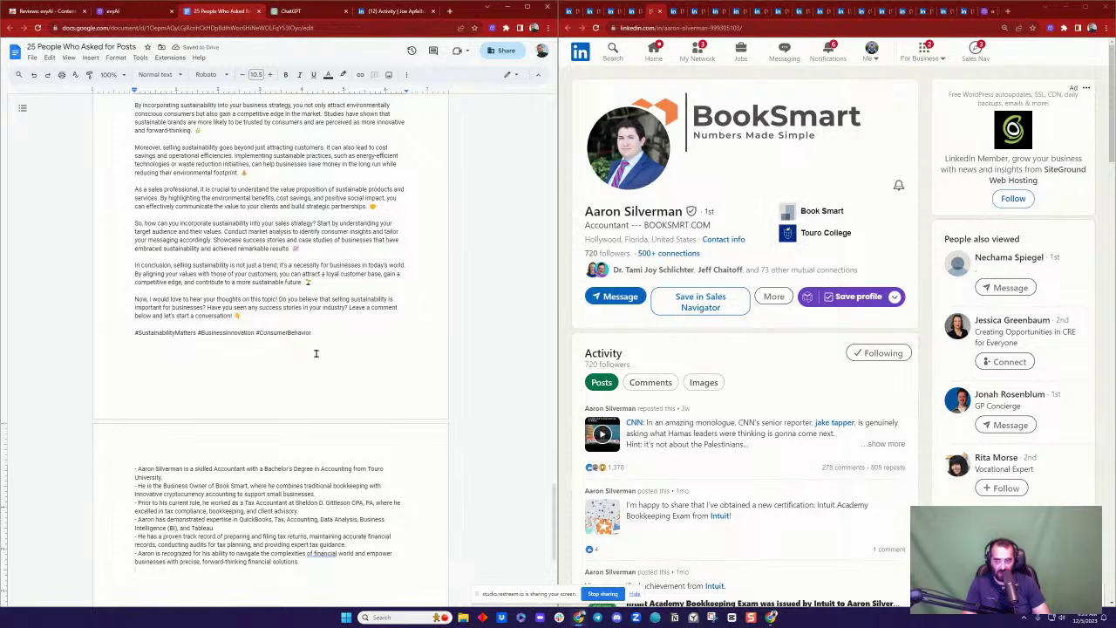
Step: In a new ChatGPT chat, draft 'Create a Persona for AI based onl the information from LinkedIn and use tee framework' and select it
left_click(295, 12)
left_click(98, 52)
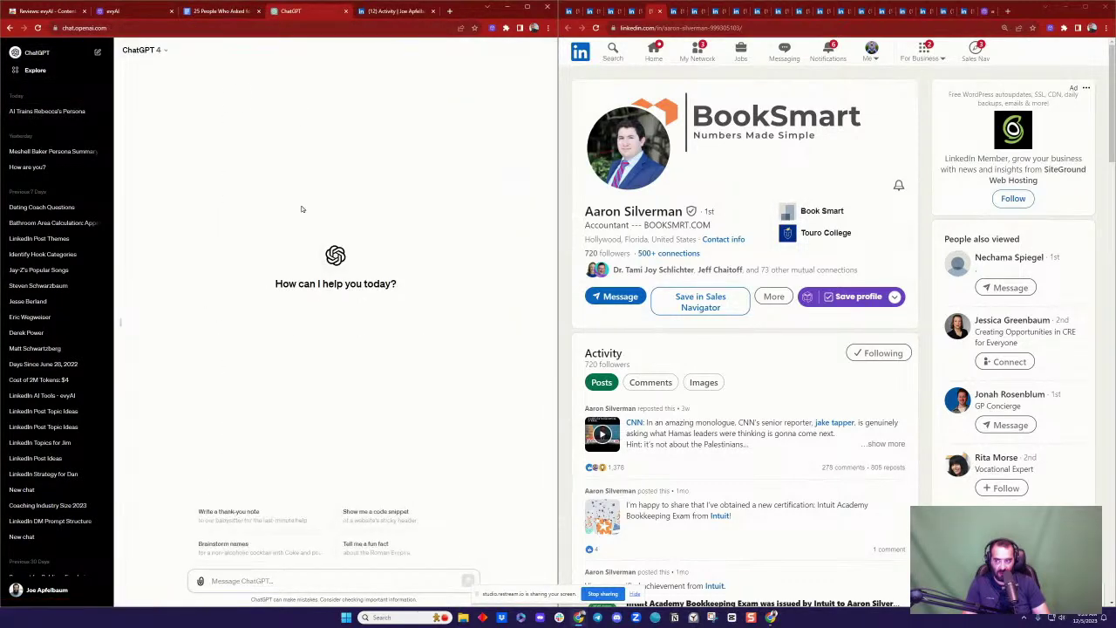
left_click(204, 12)
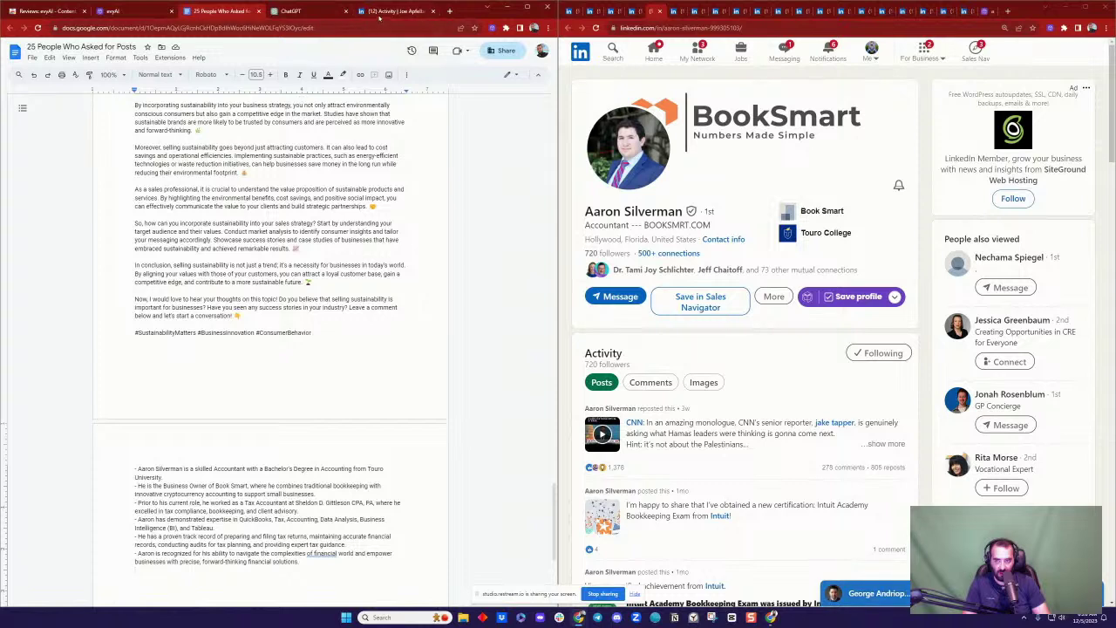
key("ctrl+Tab")
type("C")
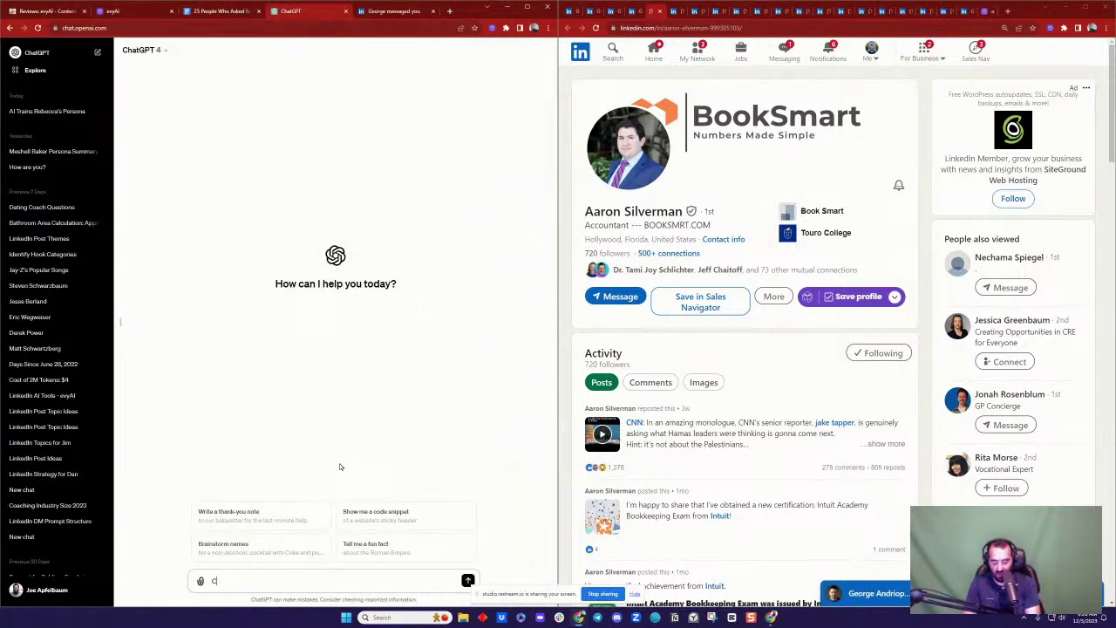
type("reate a Persona for AI")
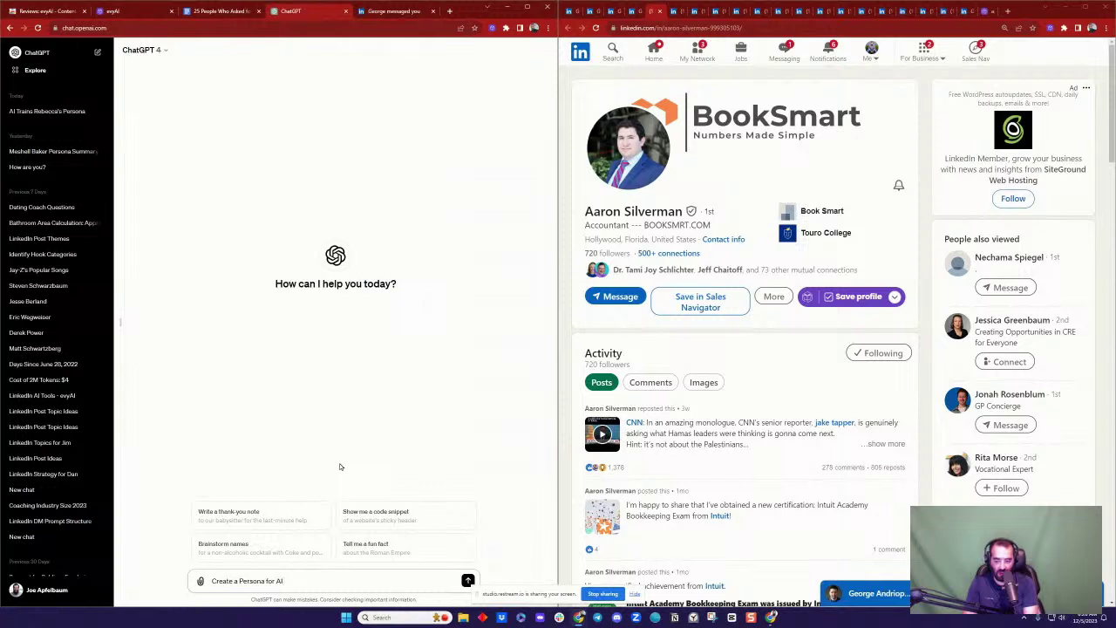
type(" based")
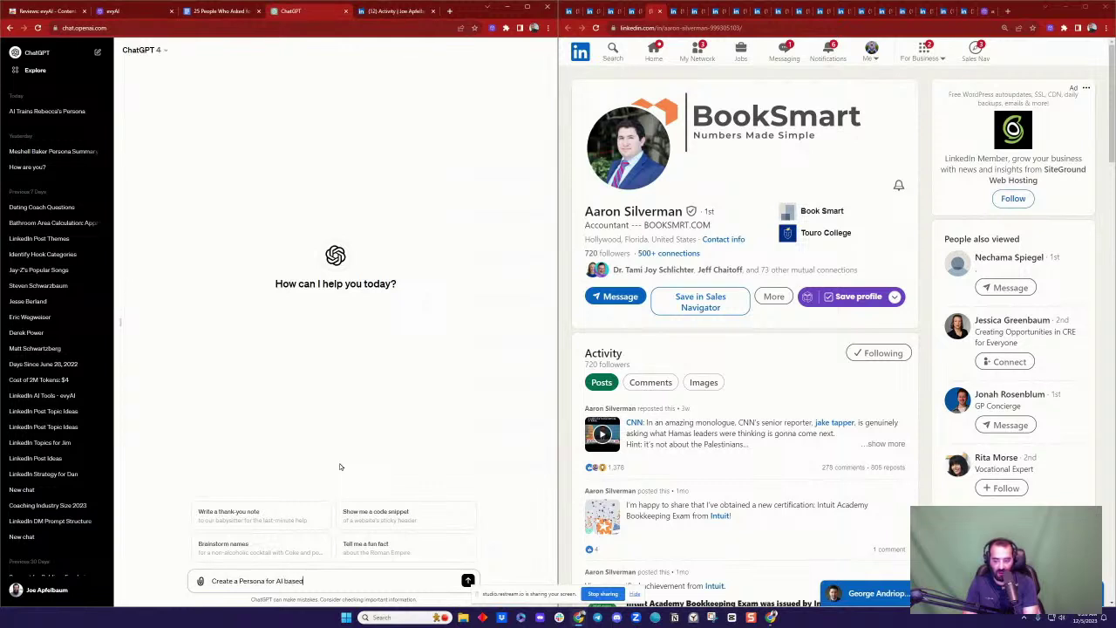
type(" onl the information from LinkedIn and use te")
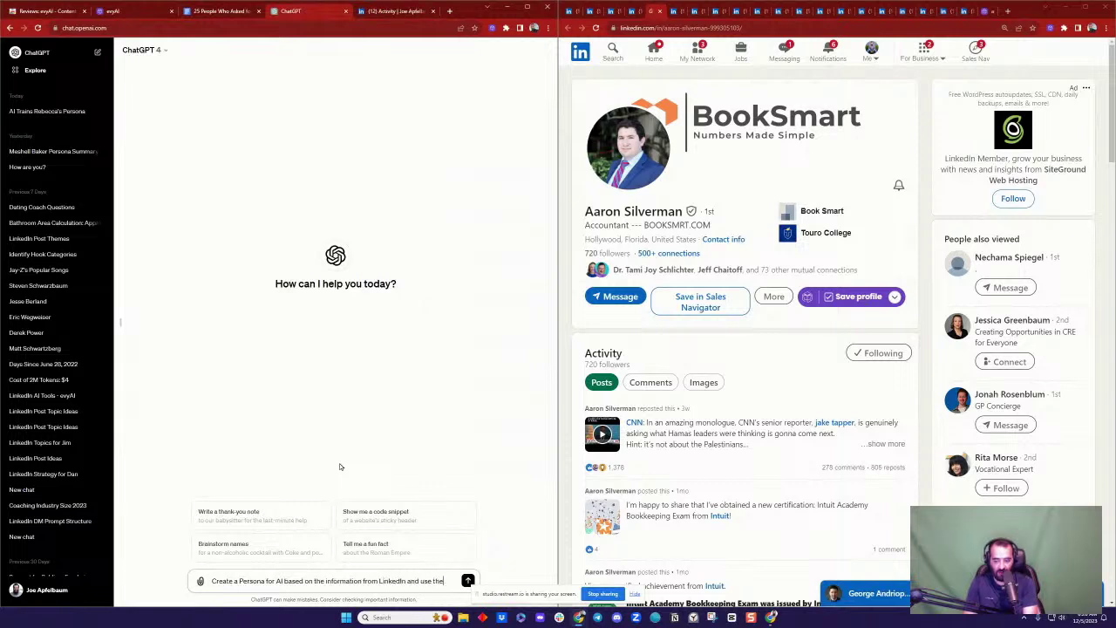
type("e framework bel")
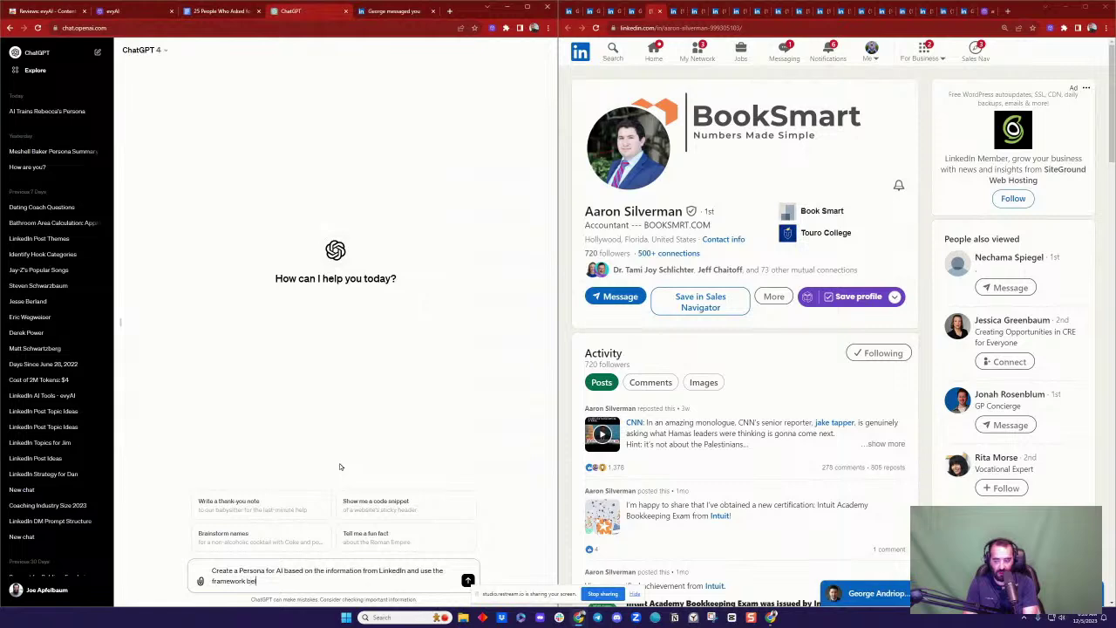
type("ow:")
key("ctrl+a")
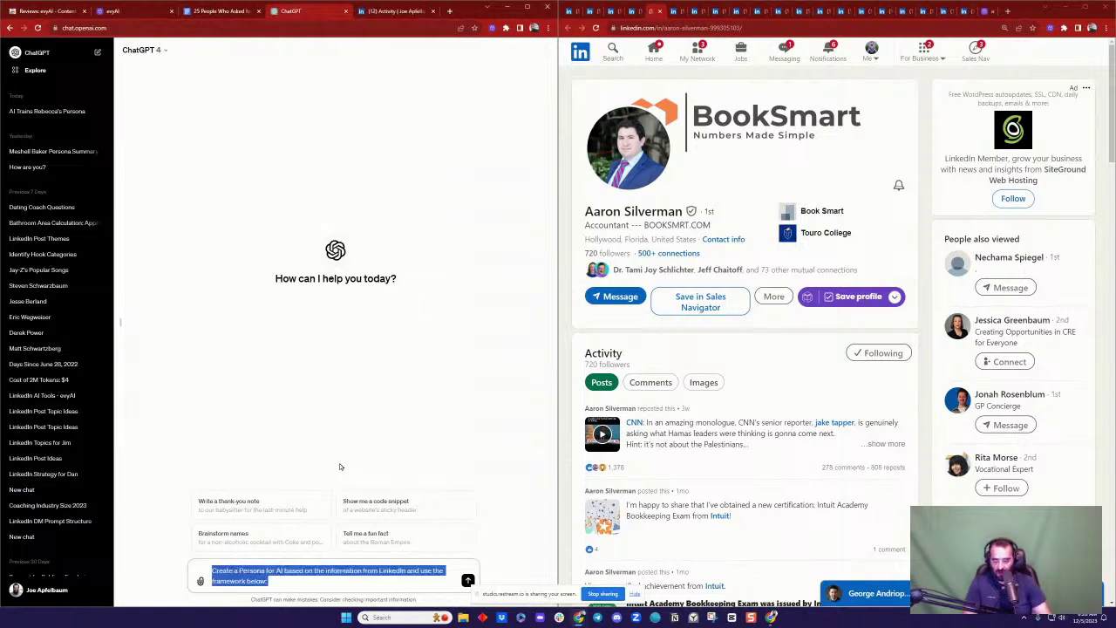
key("ctrl+shift+Tab")
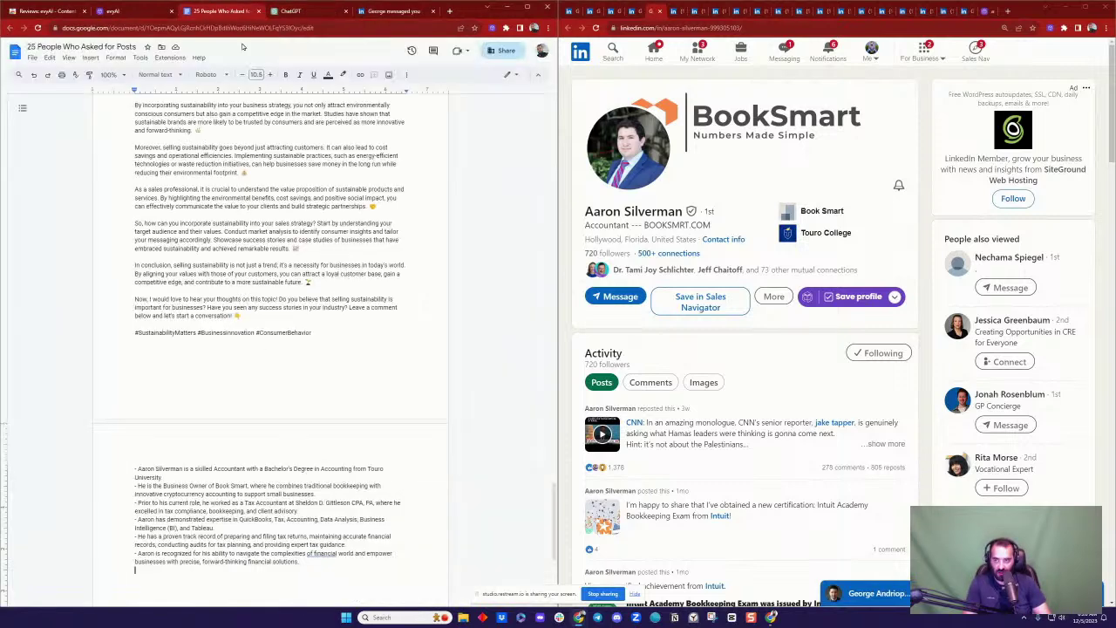
Step: Paste the 'Create a Persona for AI' request line above 'Framework for you to use:'
scroll(339, 231, "down", 10)
scroll(340, 231, "up", 10)
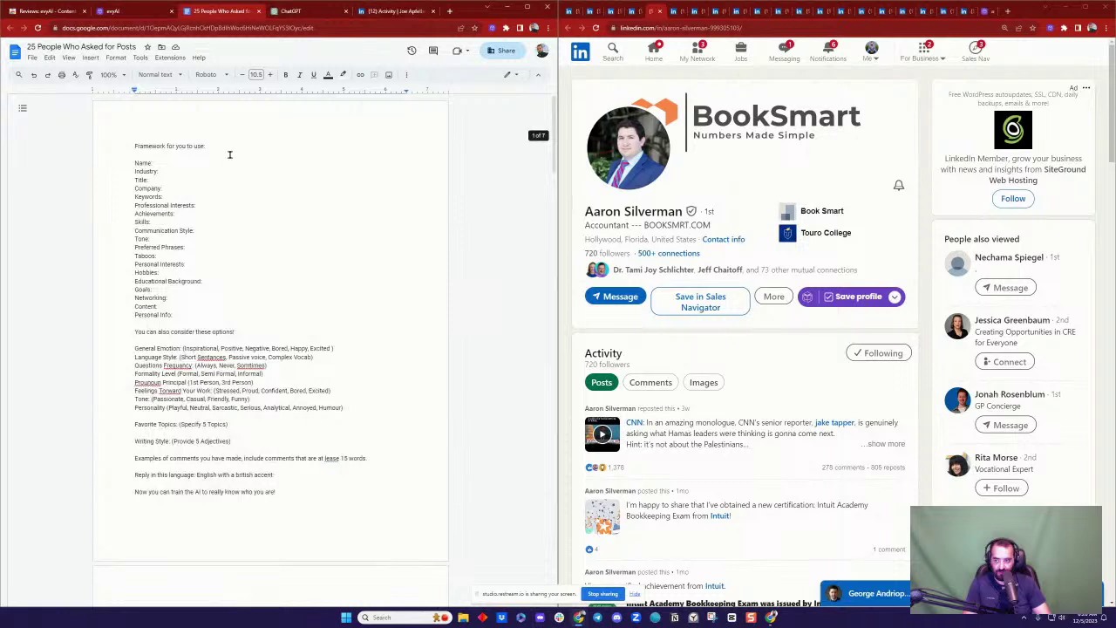
left_click(129, 144)
key("Return")
key("Return")
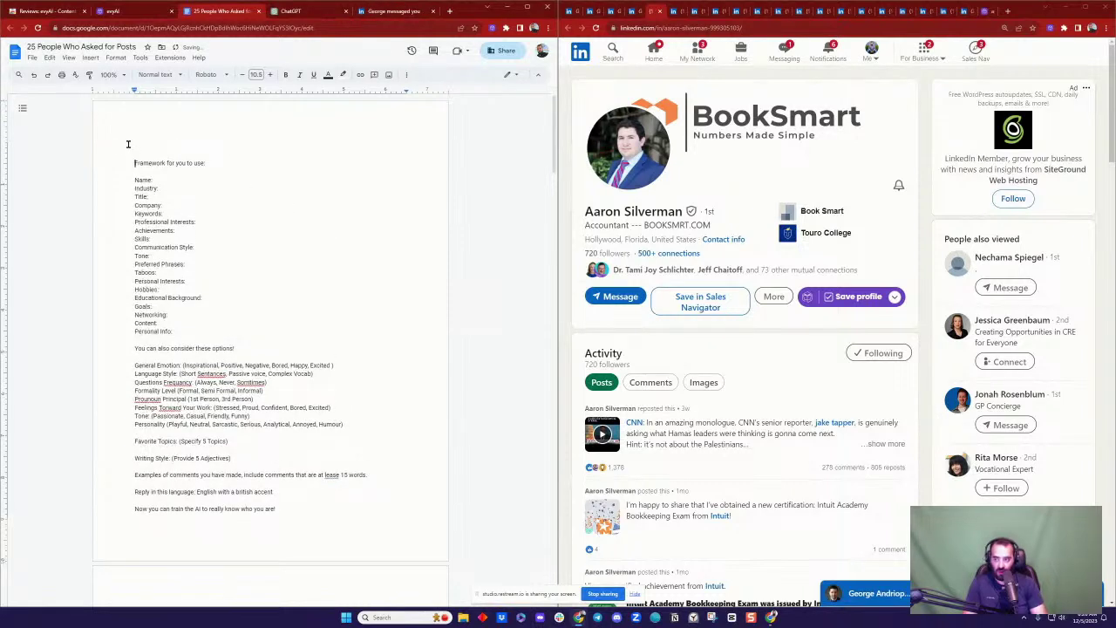
left_click(127, 145)
key("ctrl+v")
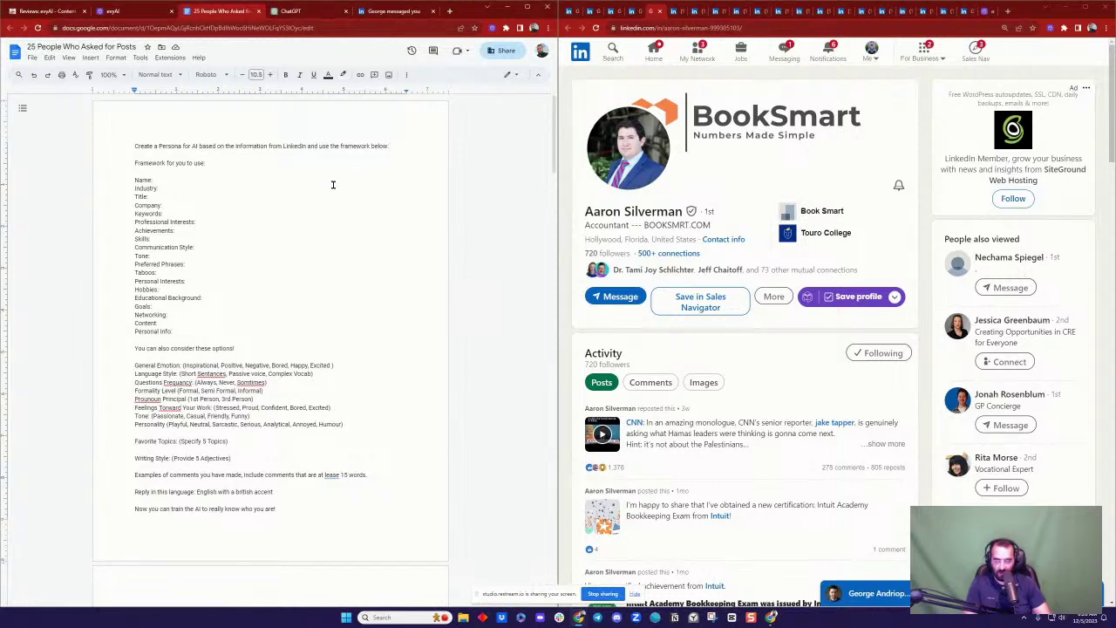
triple_click(309, 150)
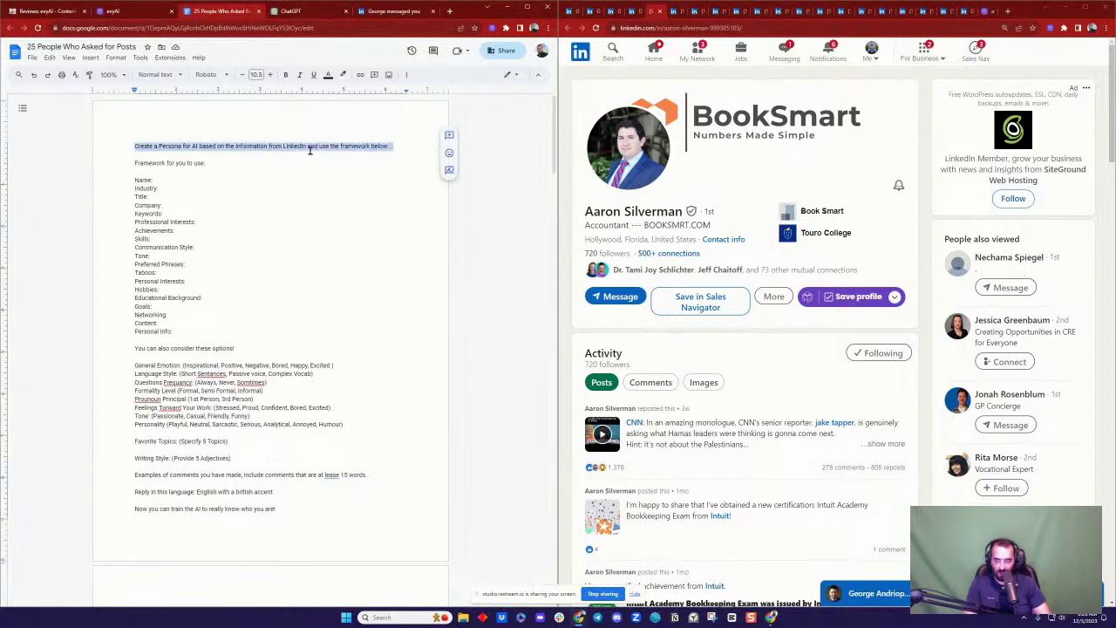
left_click(303, 206)
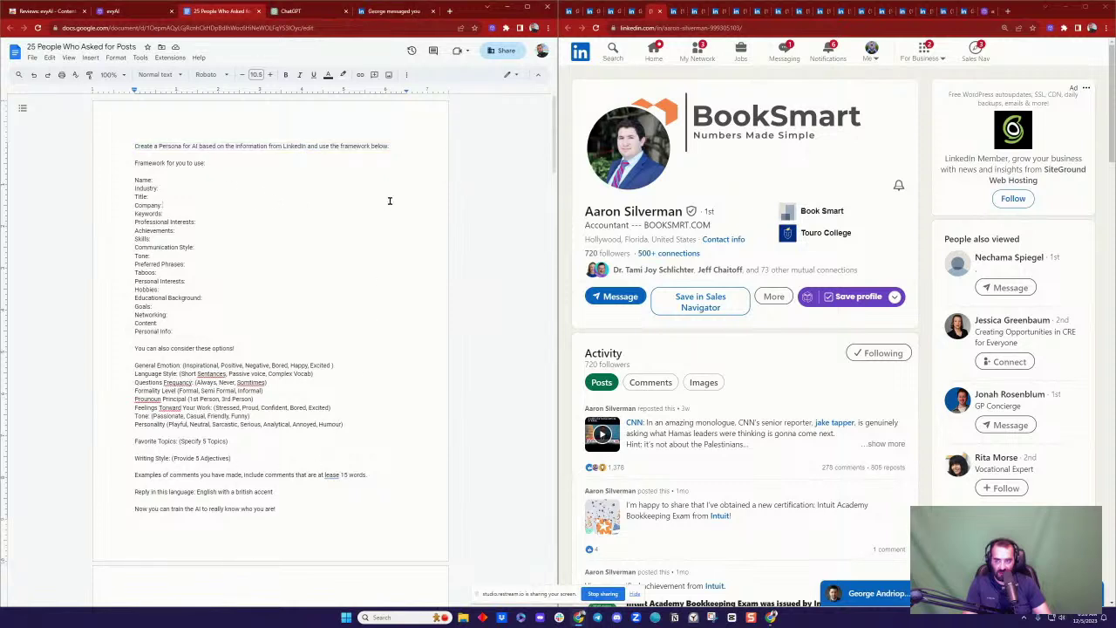
Step: Select the full persona prompt and paste a copy on a new line above the bio
left_click_drag(132, 145, 209, 175)
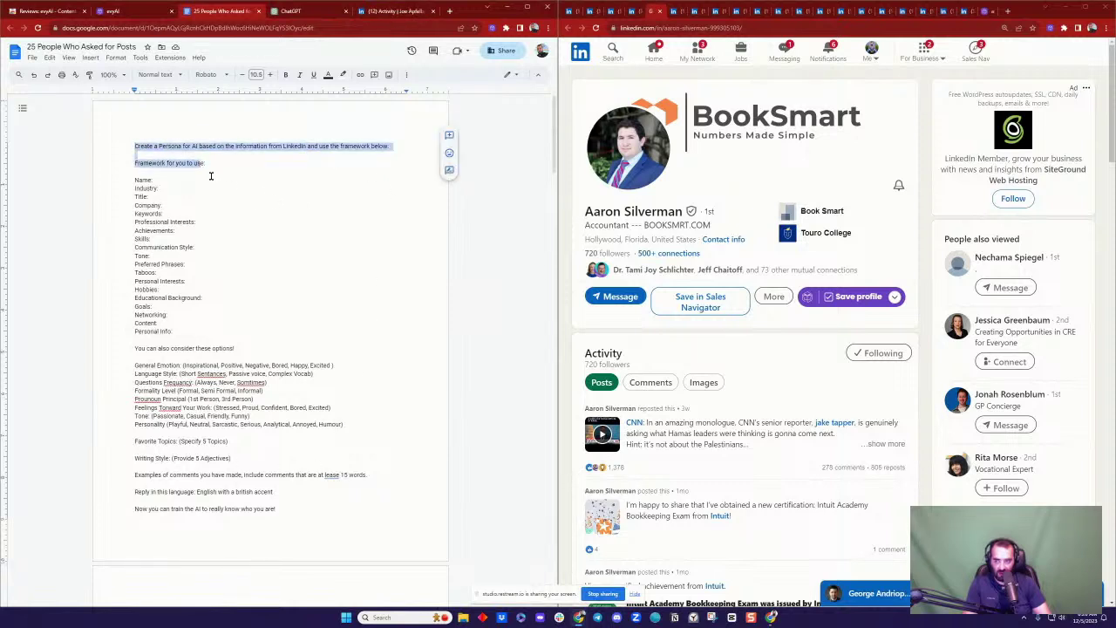
scroll(361, 413, "down", 3)
left_click_drag(326, 359, 331, 335)
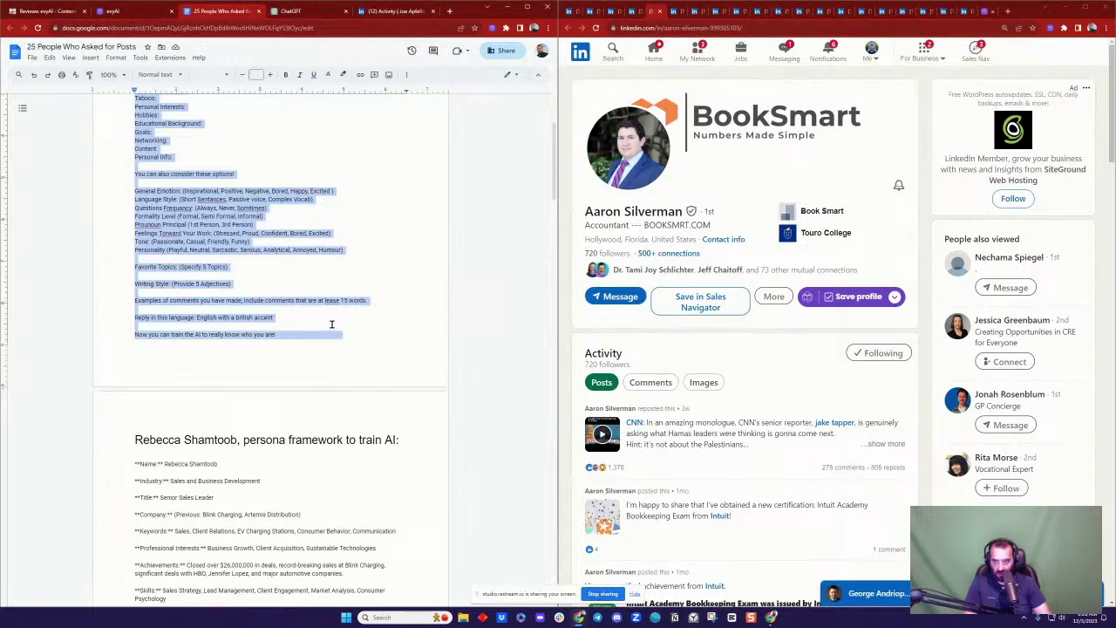
scroll(336, 325, "down", 15)
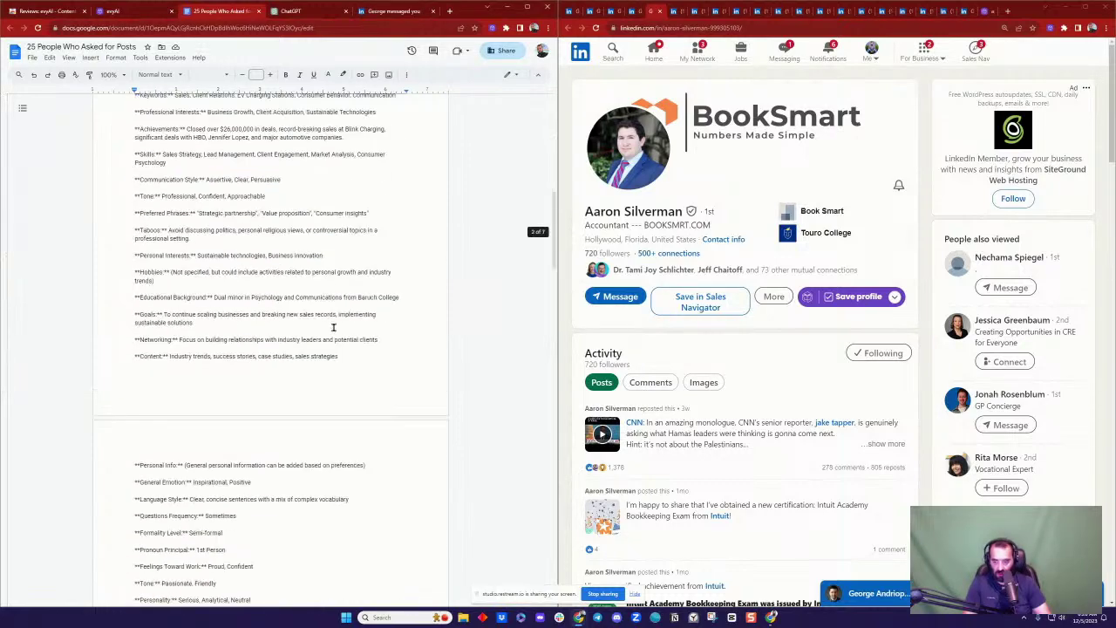
scroll(336, 366, "down", 10)
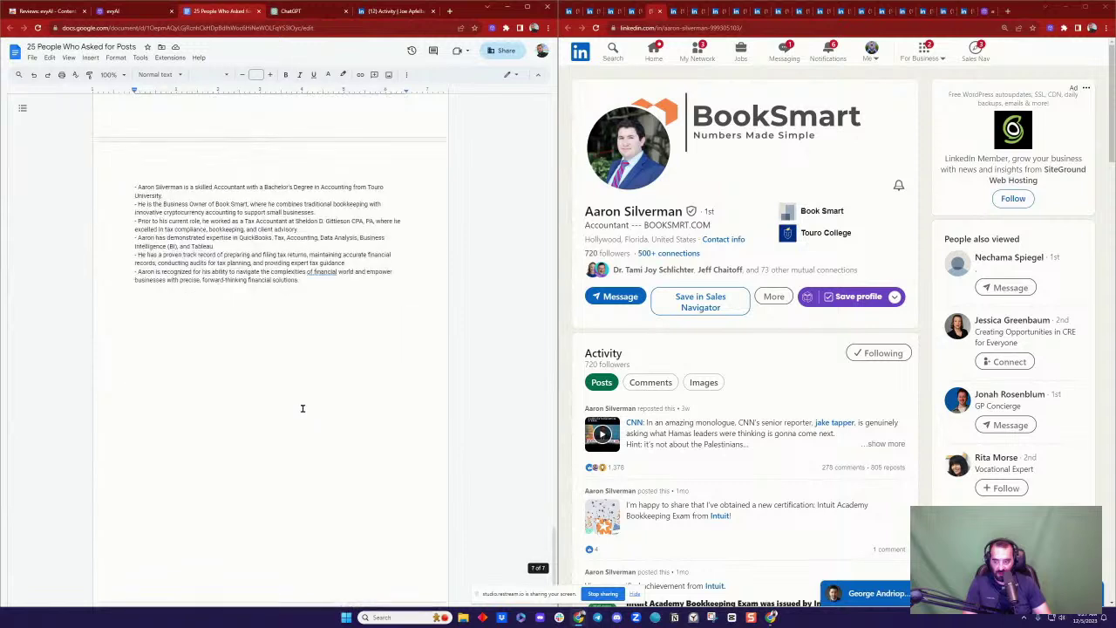
left_click(142, 187)
key("Home")
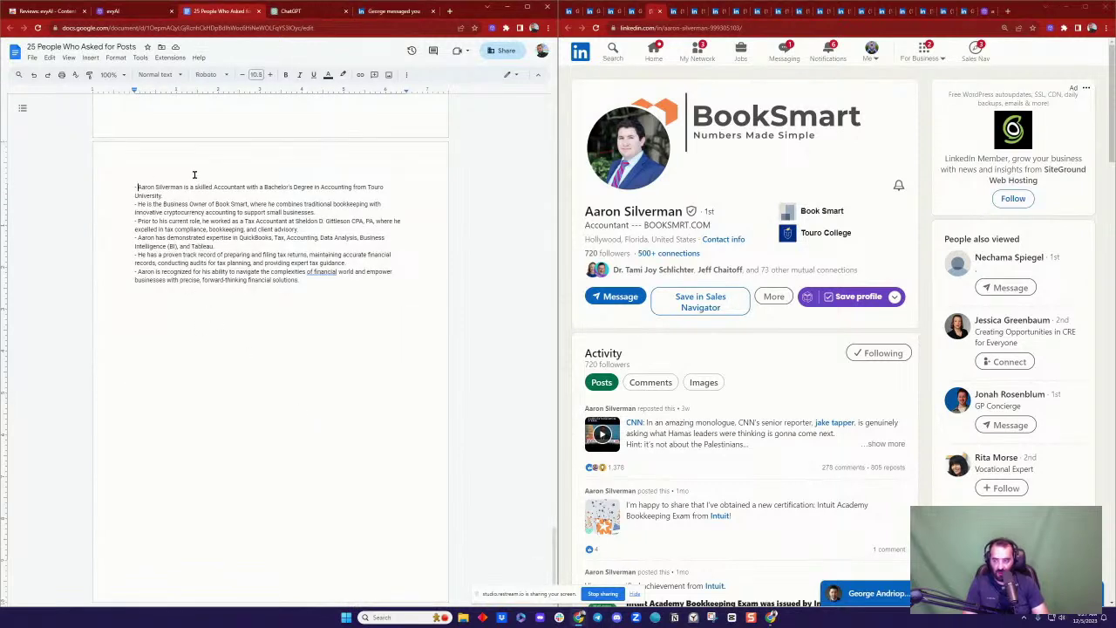
key("Return")
key("Up")
type("Create a Persona for AI based on the information from Linkedin and use the framework below:  Framework for you to use:  Name: Industry: Title: Company: Keywords: Professional Interests: Achievements: Skills: Communication Style: Tone: Preferred Phrases: Taboos: Personal Interests: Hobbies: Educational Background: Goals: Networking: Content: Personal Info:  You can also consider these options!  General Emotion: (Inspirational, Positive, Negative, Bored, Happy, Excited ) Language Style: (Short Sentances, Passive voice, Complex Vocab) Questions Frequancy: (Always, Never, Somtimes) Formality Level (Formal, Semi formal, informal) Prounoun Principal (1st Person, 3rd Person) Feelings Torward Your Work: (Stressed, Proud, Confident, Bored, Excited) Tone: (Passionate, Casual, Friendly, Funny) Personality (Playful, Neutral, Sarcastic, Serious, Analytical, Annoyed, Humour)  Favorite Topics: (Specify 5 Topics)  Writing Style: (Provide 5 Adjectives)  Examples of comments you have made, include comments that are at lease 15 words.  Reply in this language: English with a british accent  Now you can train the AI to really know who you are!")
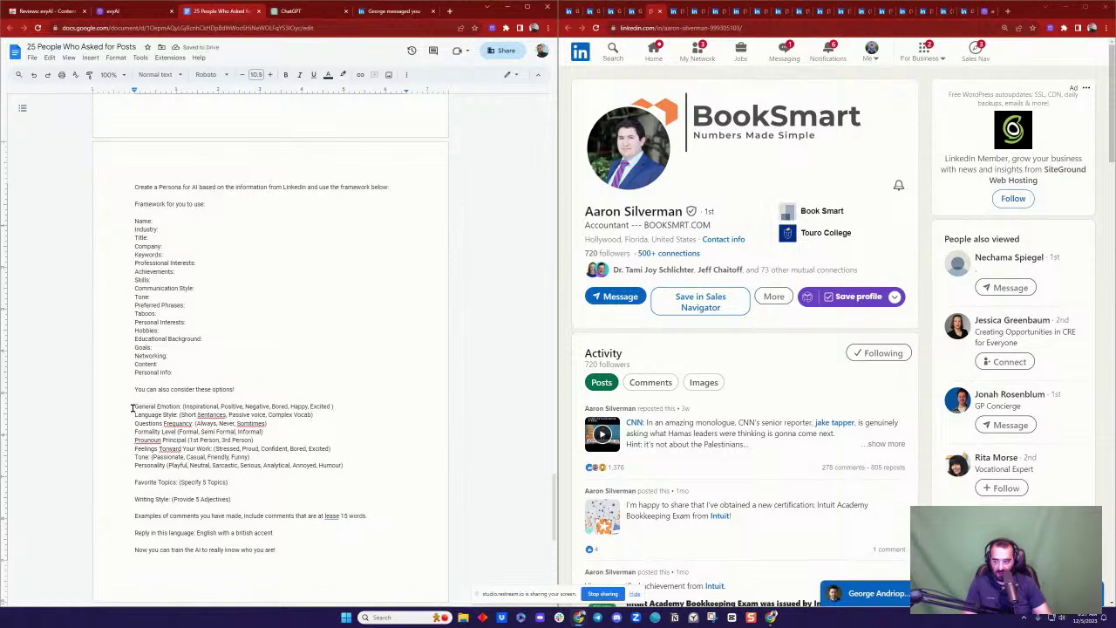
Step: Move the six bio bullets to sit directly under the 'Create a Persona' request line
scroll(210, 443, "down", 5)
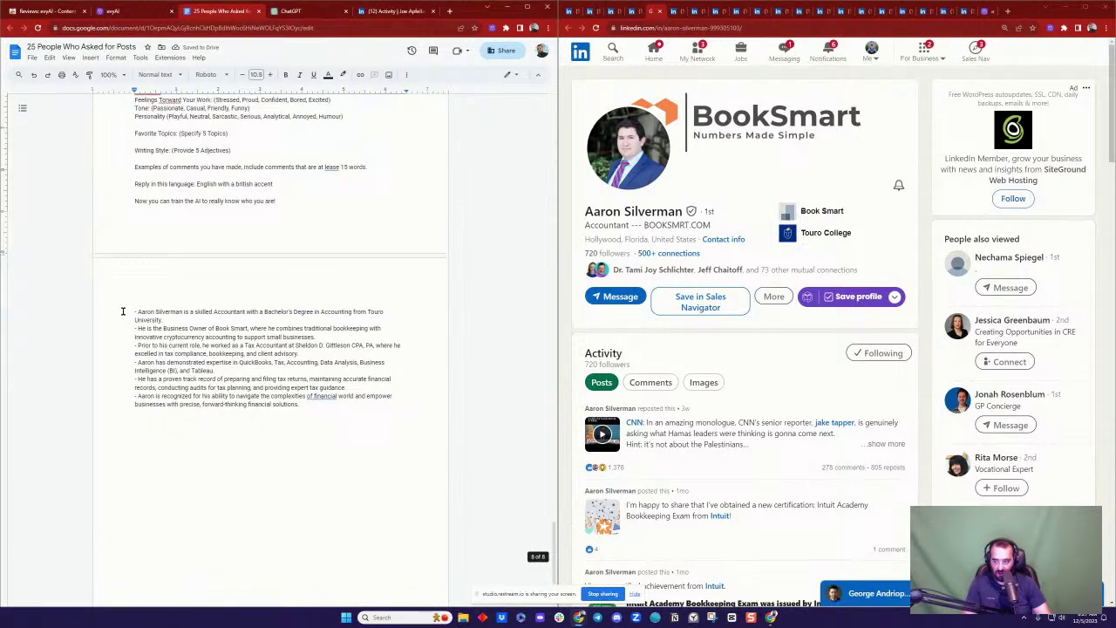
left_click_drag(123, 311, 327, 402)
key("ctrl+c")
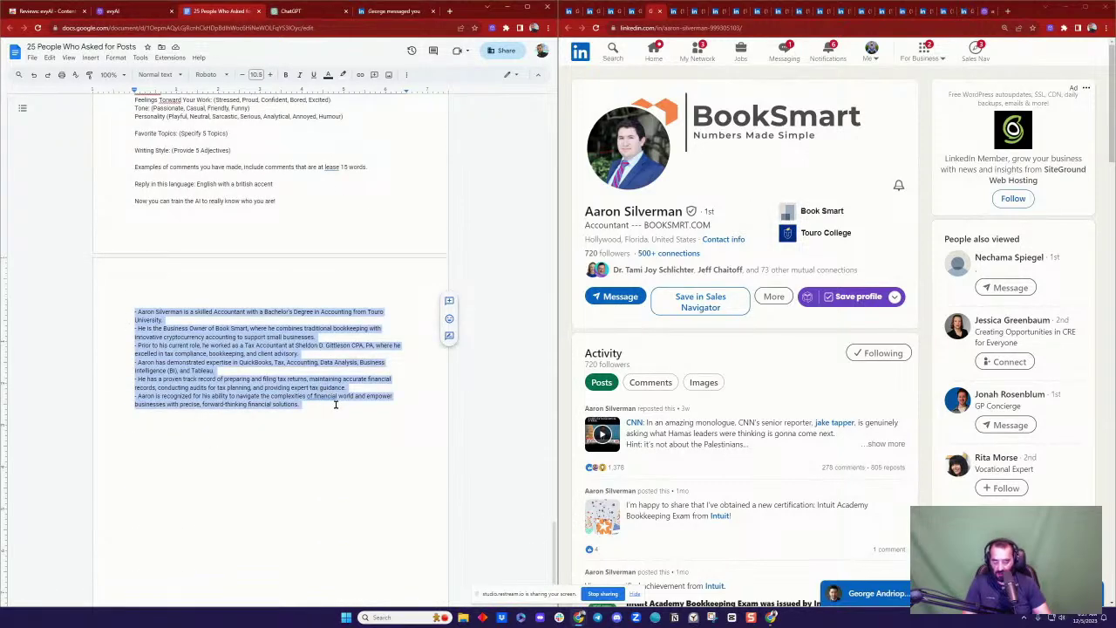
key("Delete")
scroll(291, 386, "up", 5)
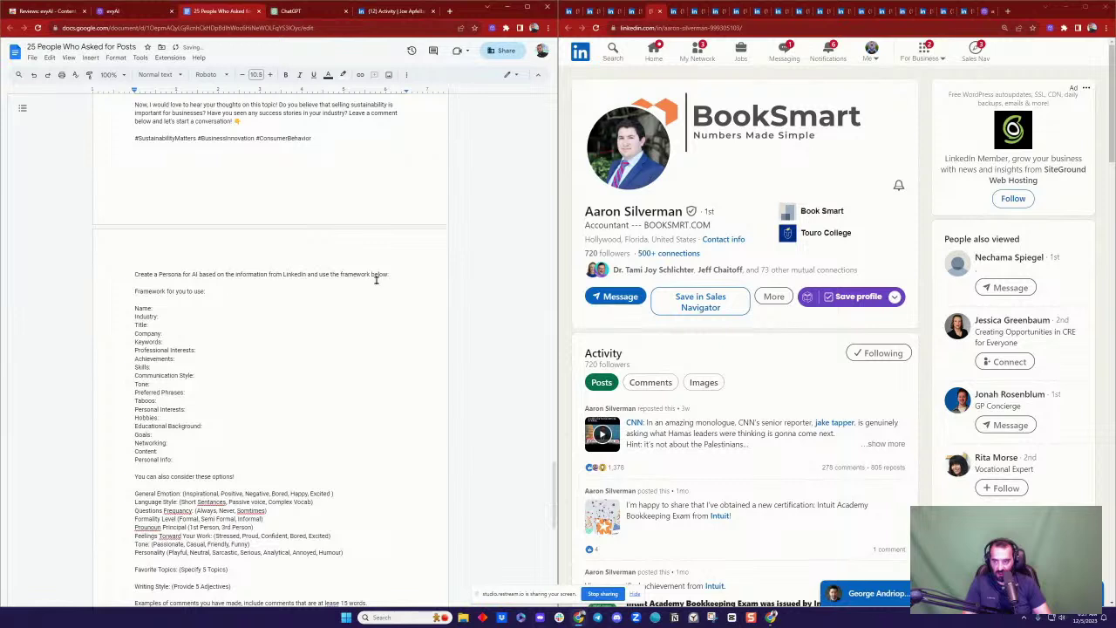
left_click(395, 271)
key("Return")
key("Return")
key("ctrl+v")
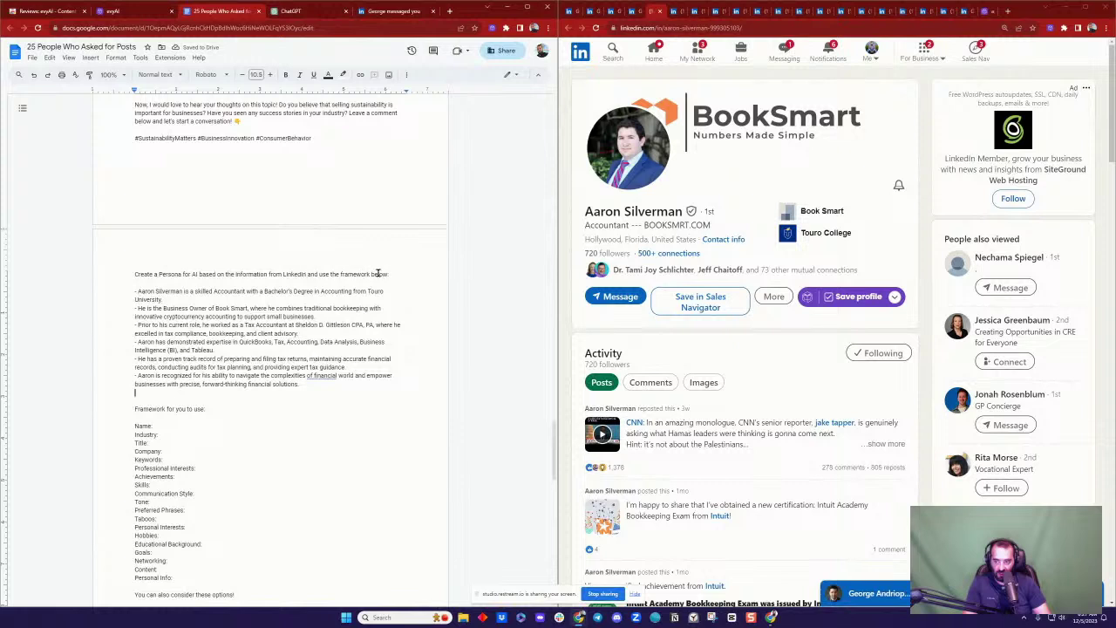
scroll(349, 296, "down", 3)
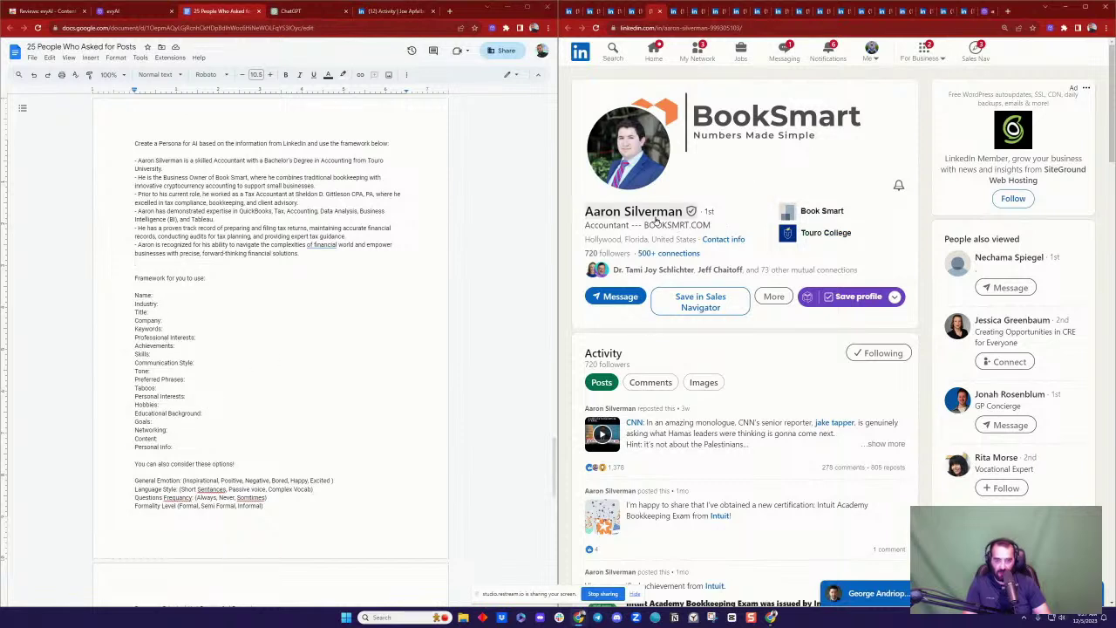
Step: Paste the accountant's LinkedIn name, headline and location after the bio bullets
left_click_drag(583, 212, 698, 239)
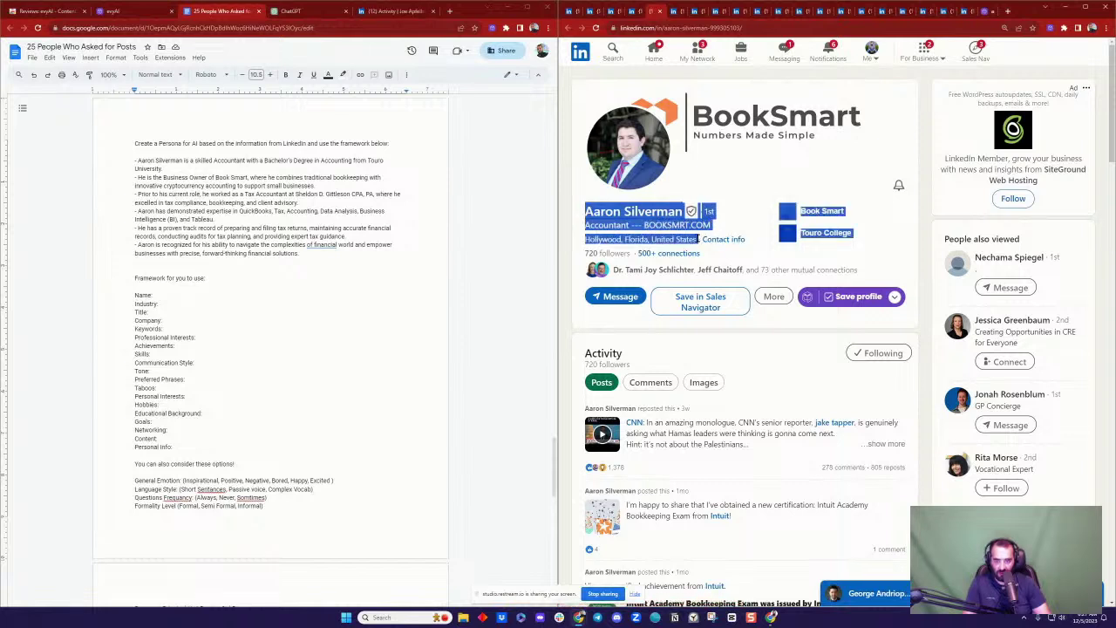
left_click(343, 264)
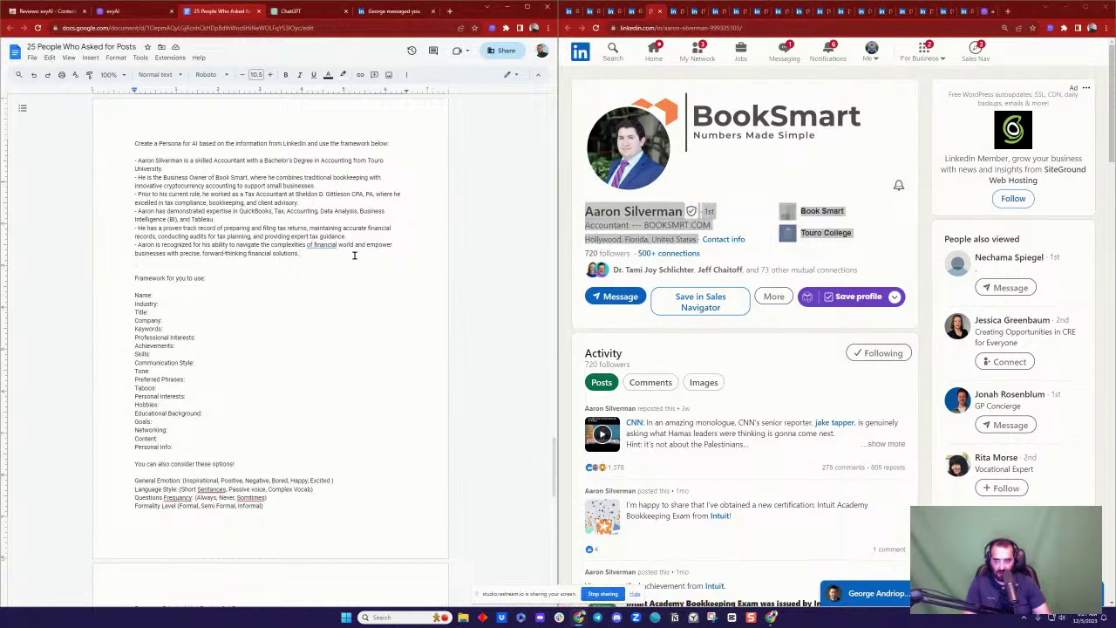
key("Return")
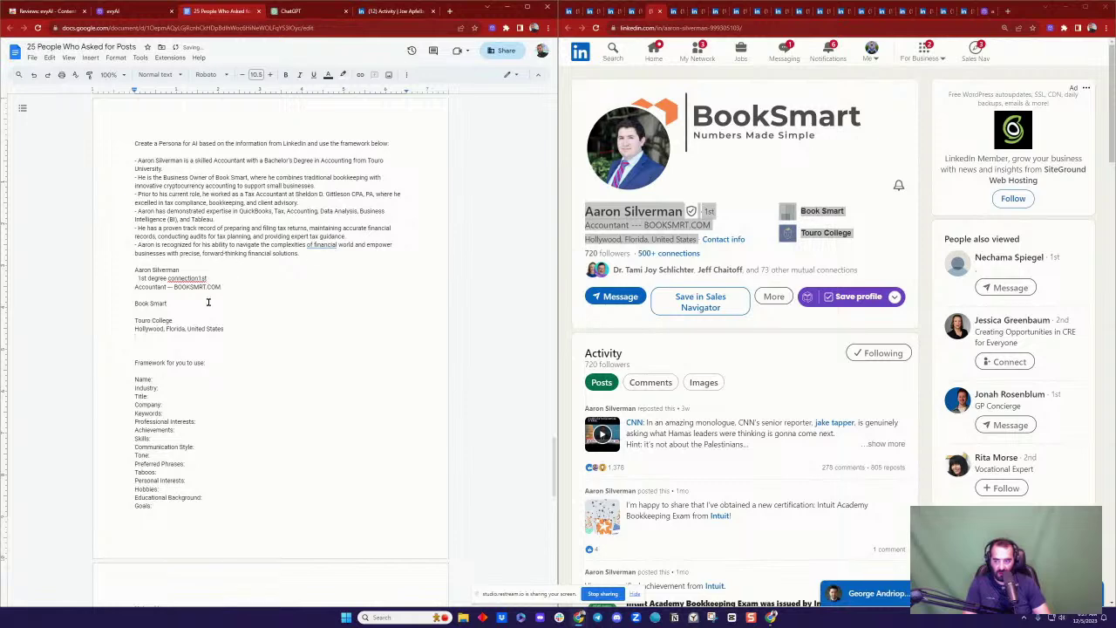
Step: Paste the About paragraph as plain text and remove the duplicated 'AboutAbout' heading
scroll(750, 296, "down", 5)
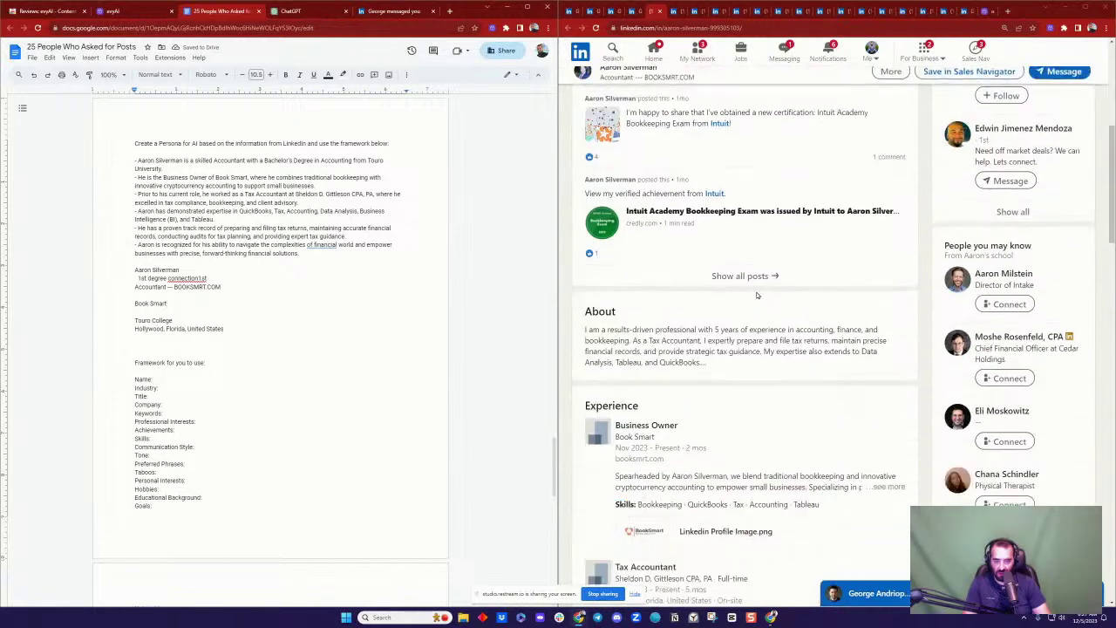
left_click_drag(583, 312, 711, 363)
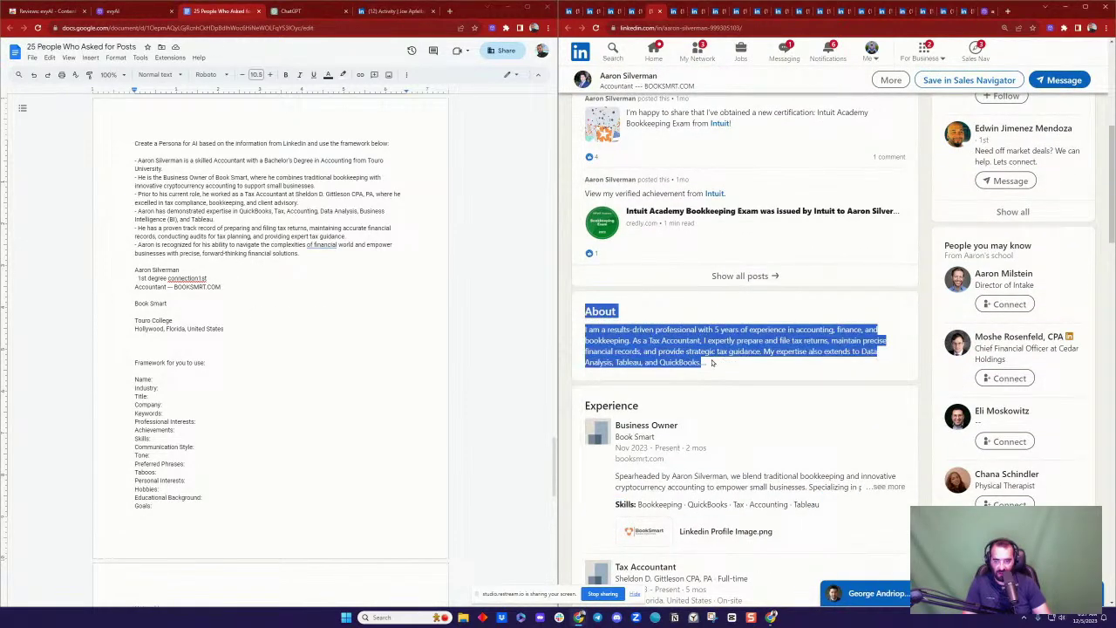
left_click(261, 328)
type("About About I am a results-driven professional with 5 years of experience in accounting, finance, and bookkeeping. As a Tax Accountant, I expertly prepare and file tax returns, maintain precise financial records, and provide strategic tax guidance. My expertise also extends to Data Analysis, Tableau, and QuickBooks.")
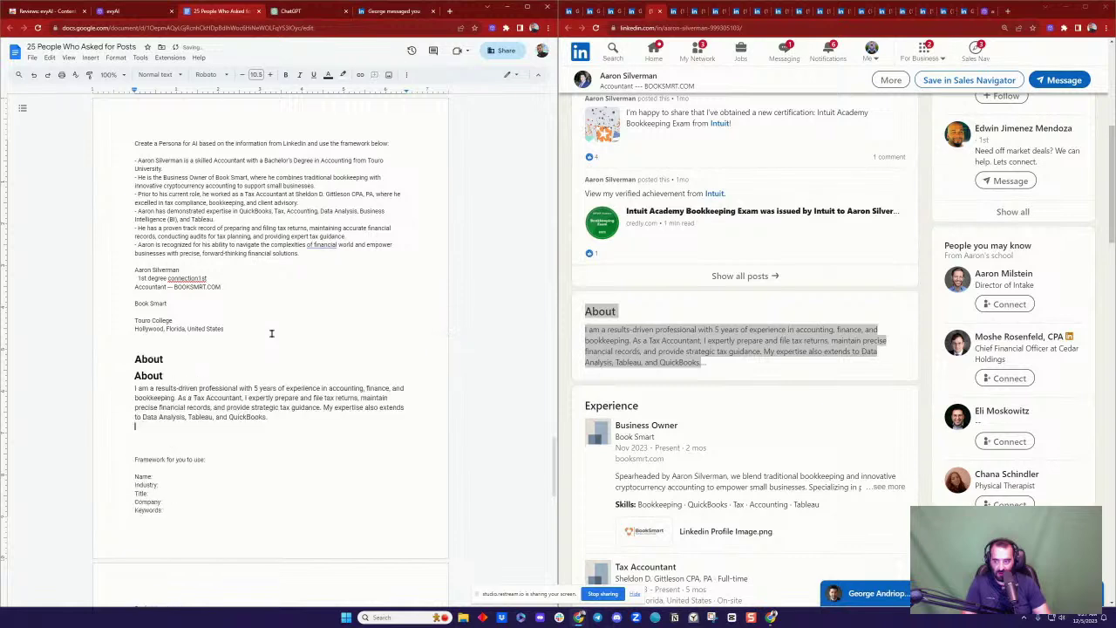
key("ctrl+z")
type("AboutAbout I am a results-driven professional with 5 years of experience in accounting, finance, and bookkeeping. As a Tax Accountant, I expertly prepare and file tax returns, maintain precise financial records, and provide strategic tax guidance. My expertise also extends to Data Analysis, Tableau, and QuickBooks.")
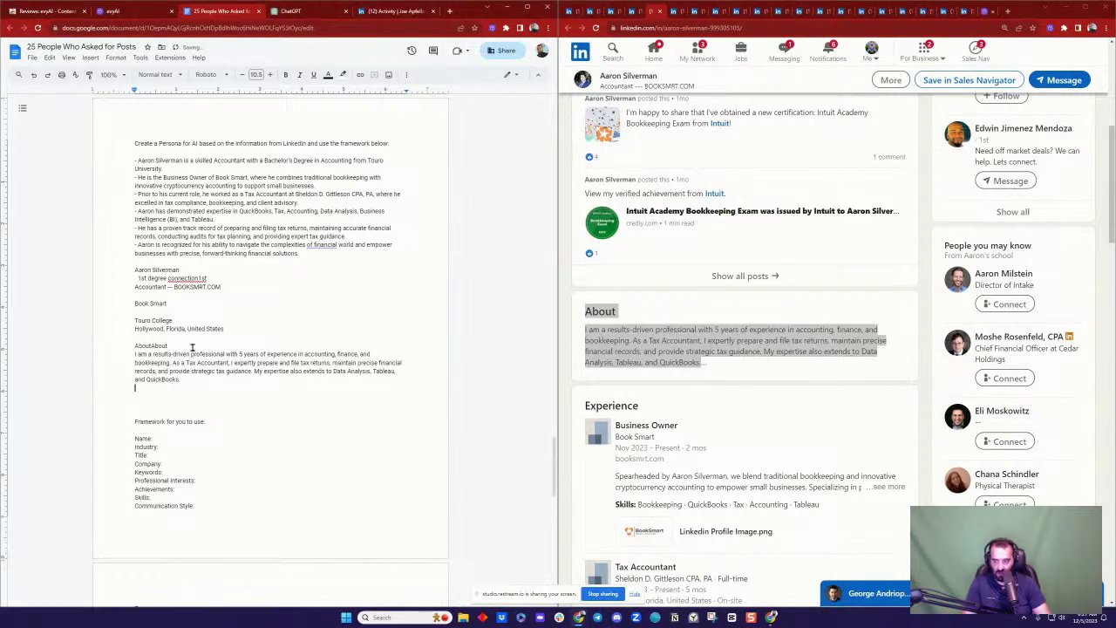
double_click(158, 346)
key("BackSpace")
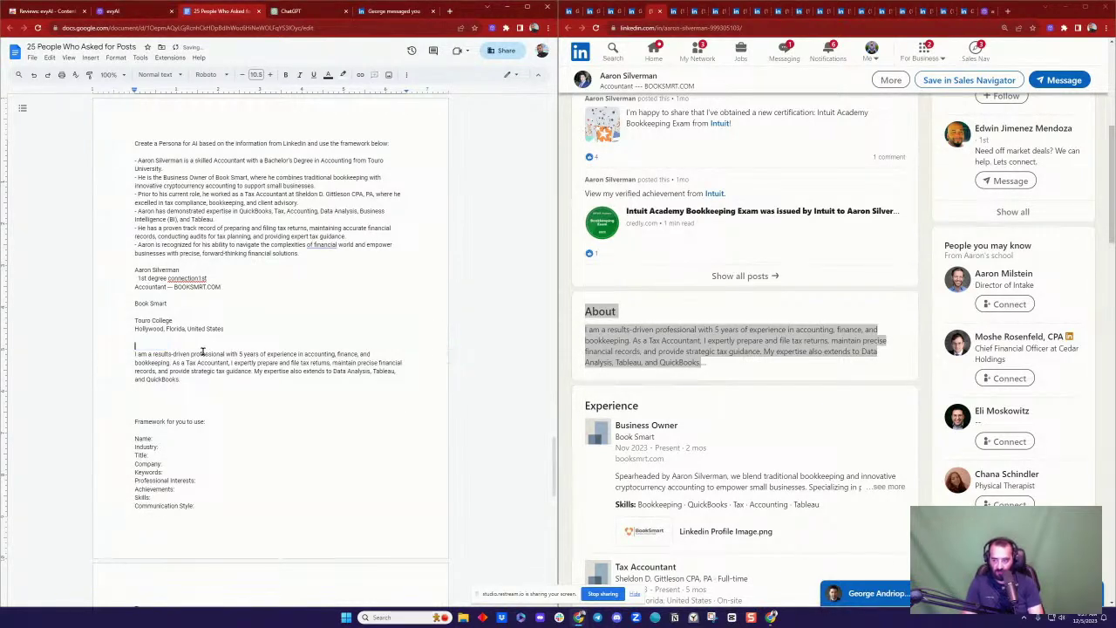
key("BackSpace")
Step: Add the full Book Smart Business Owner experience entry below the About paragraph
scroll(877, 375, "down", 2)
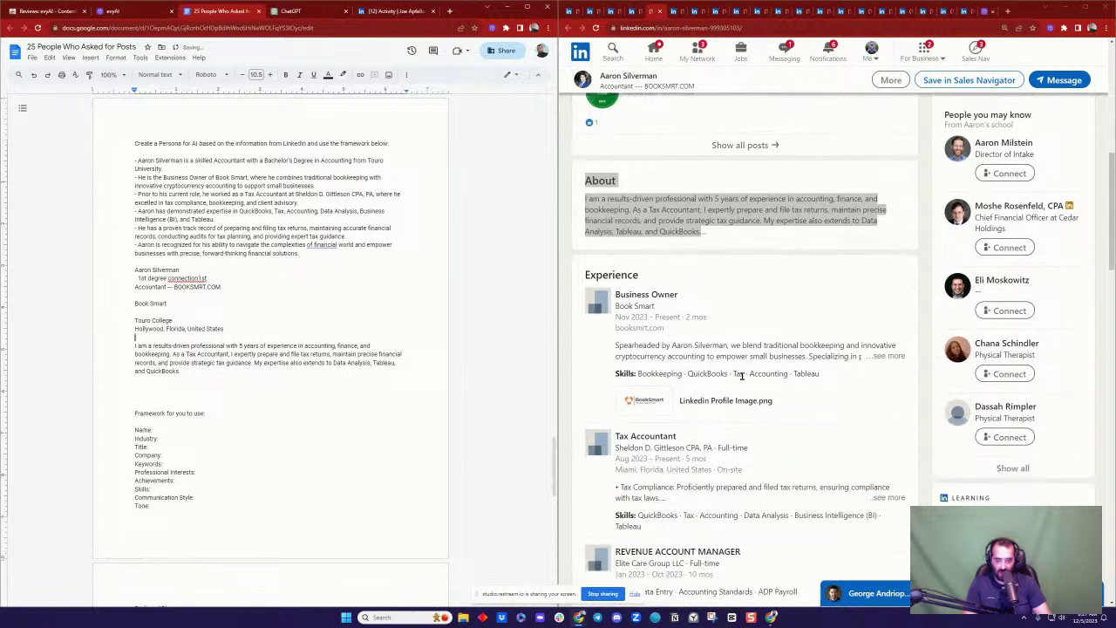
left_click(888, 356)
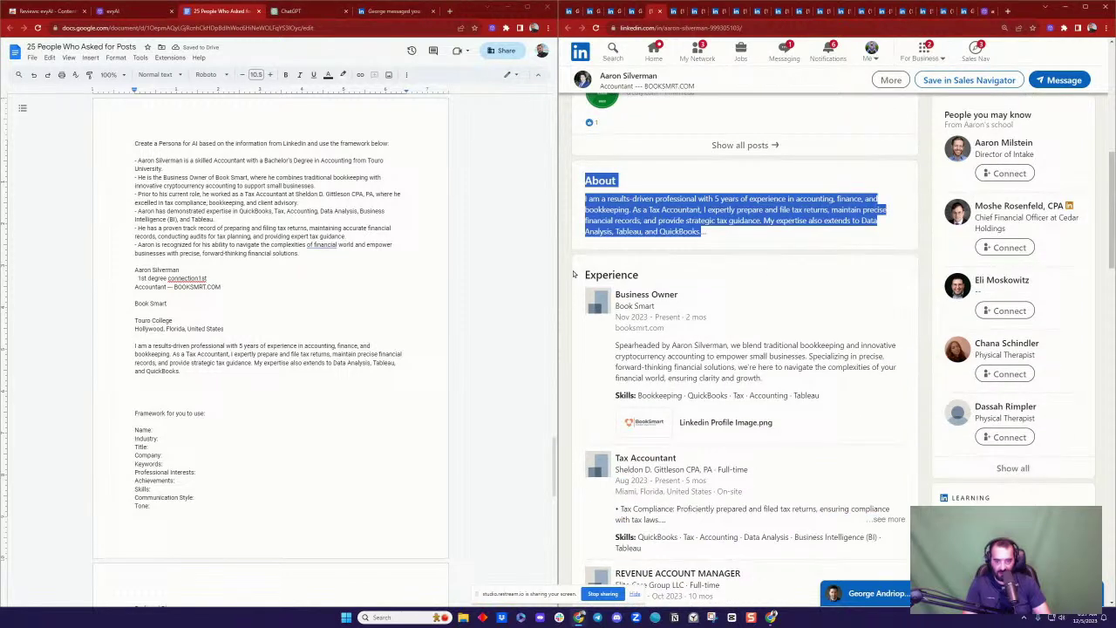
left_click_drag(581, 276, 840, 394)
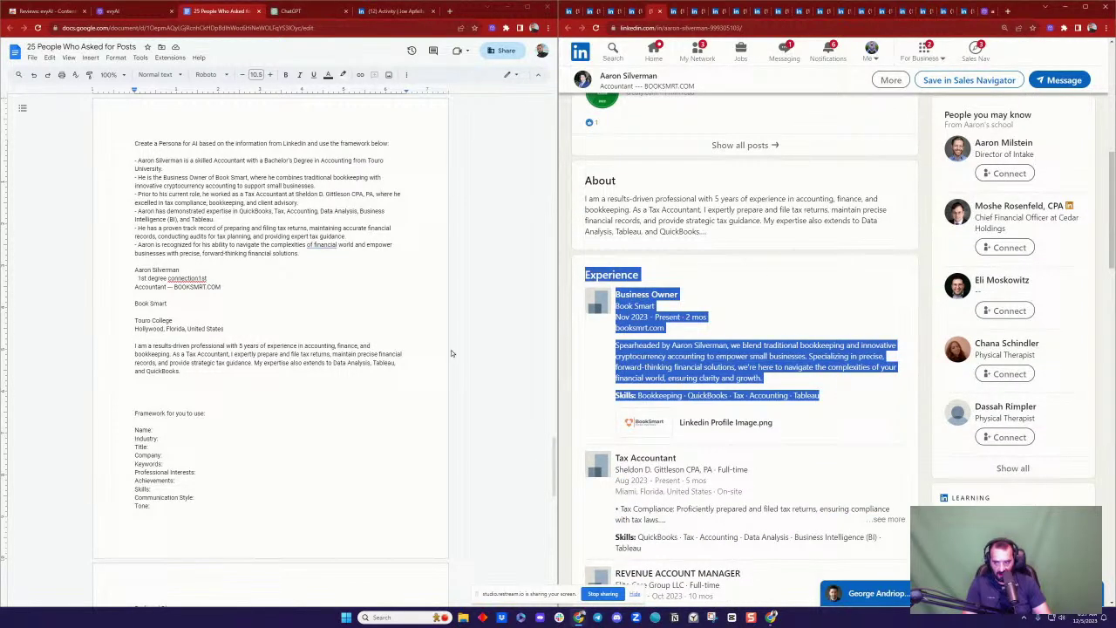
left_click(223, 384)
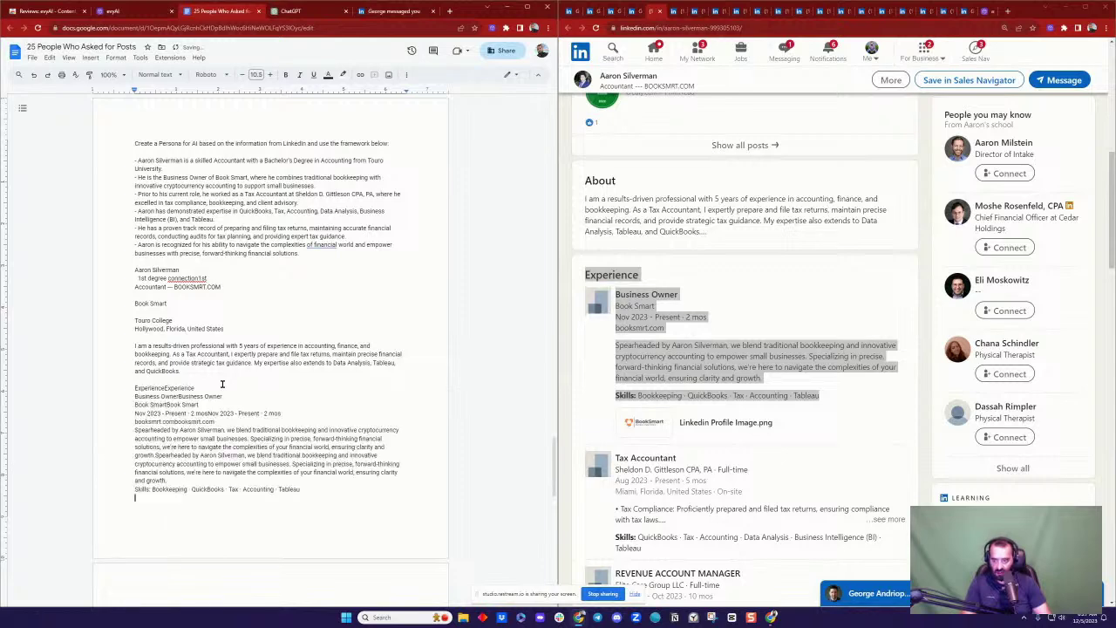
scroll(321, 331, "down", 3)
scroll(747, 277, "down", 4)
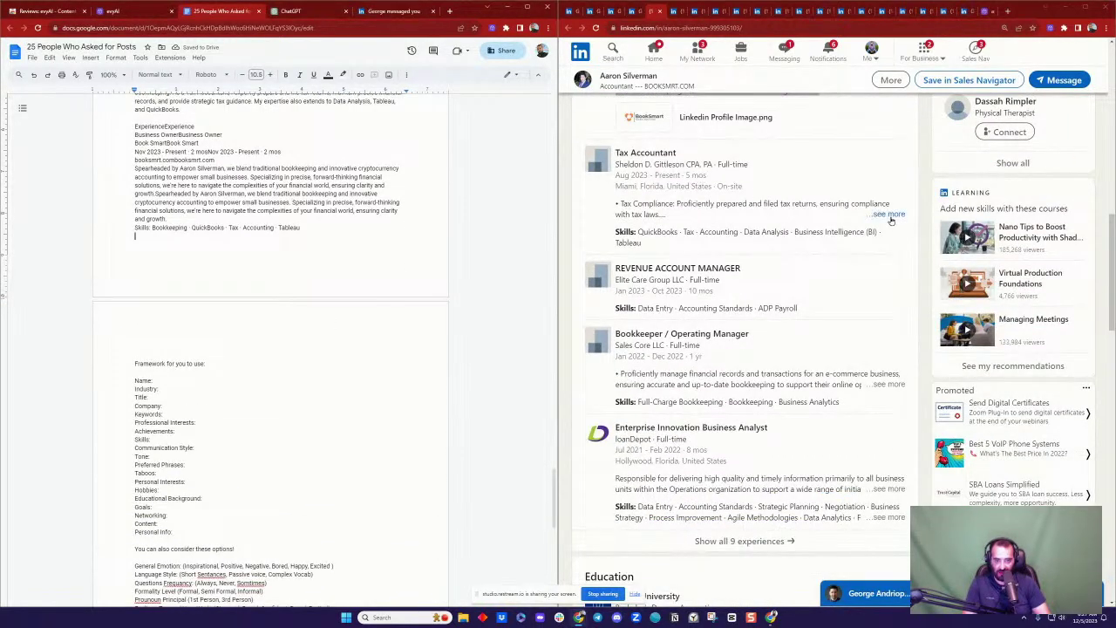
Step: Paste the full Tax Accountant experience entry after the Business Owner entry
left_click(889, 214)
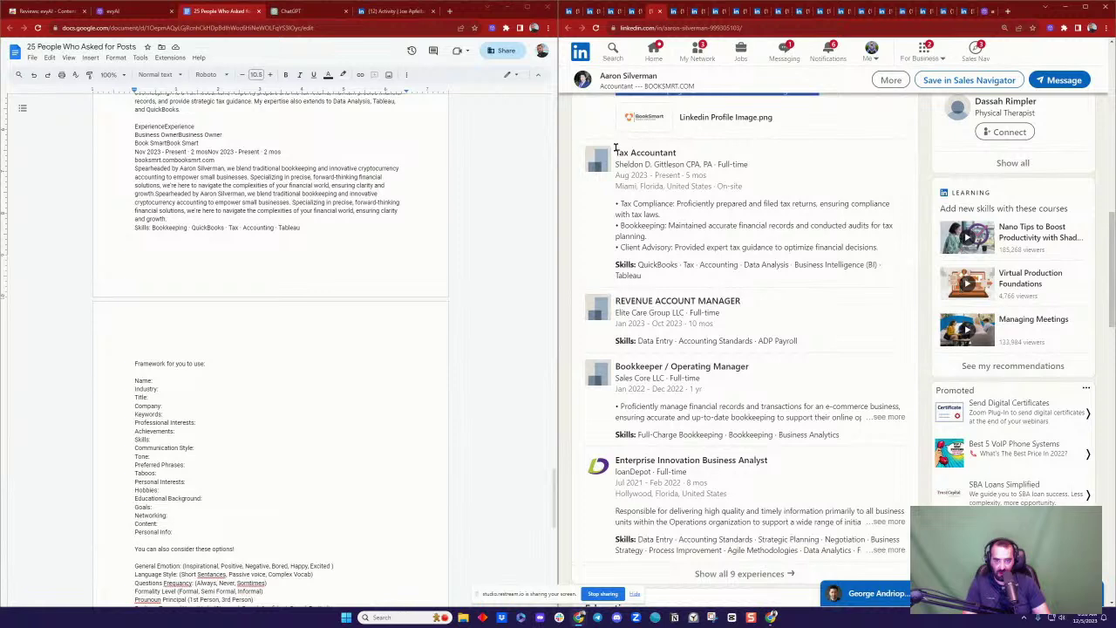
left_click_drag(615, 148, 882, 275)
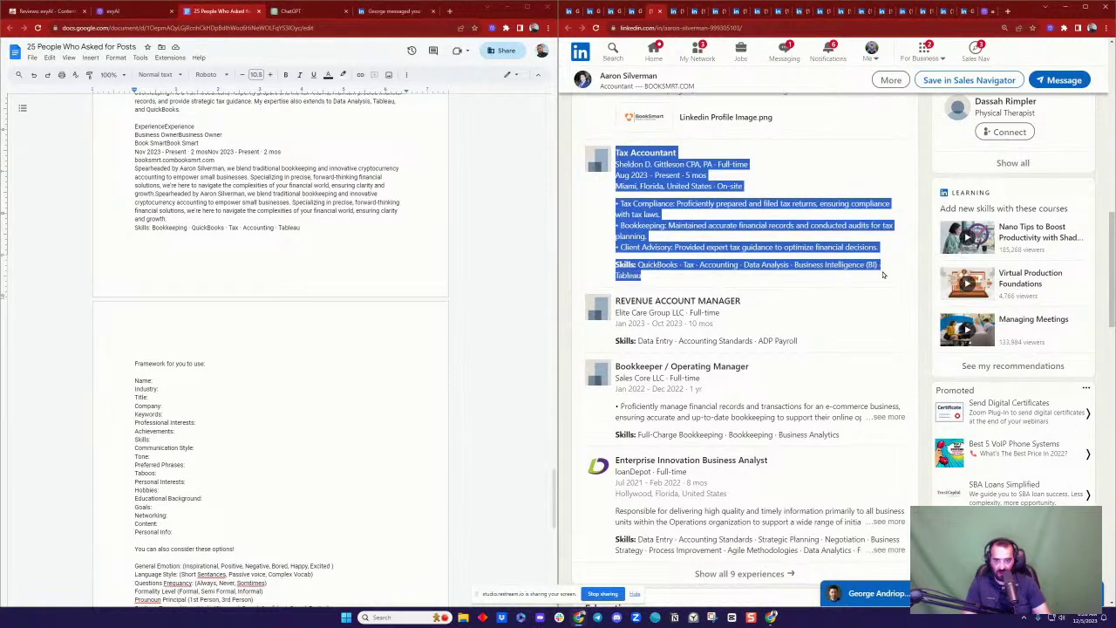
left_click(357, 240)
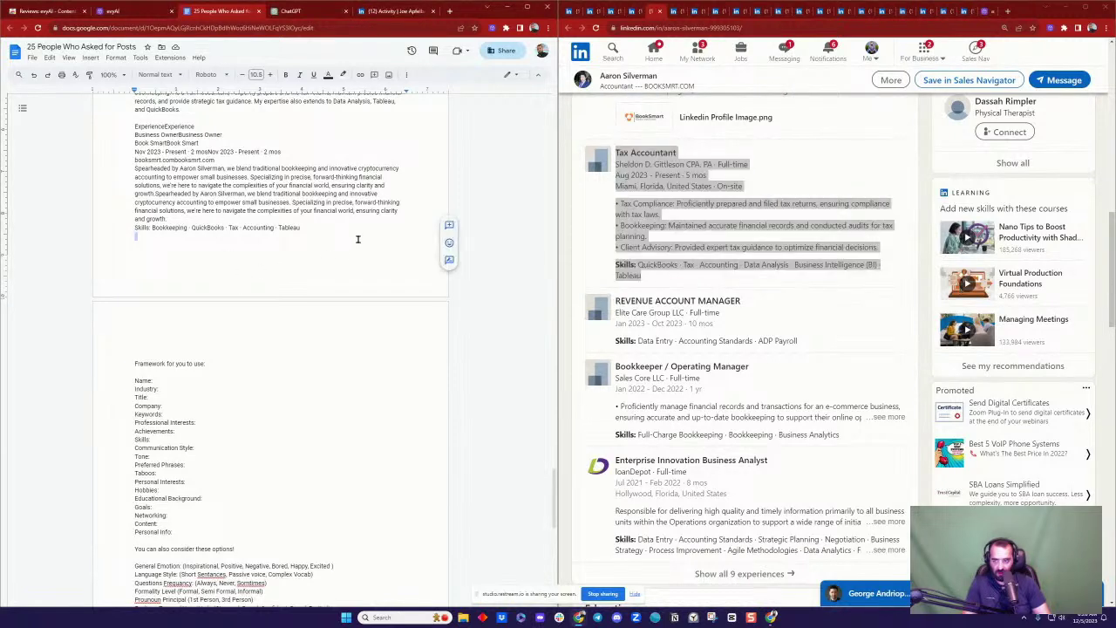
key("ctrl+v")
key("ctrl+shift+c")
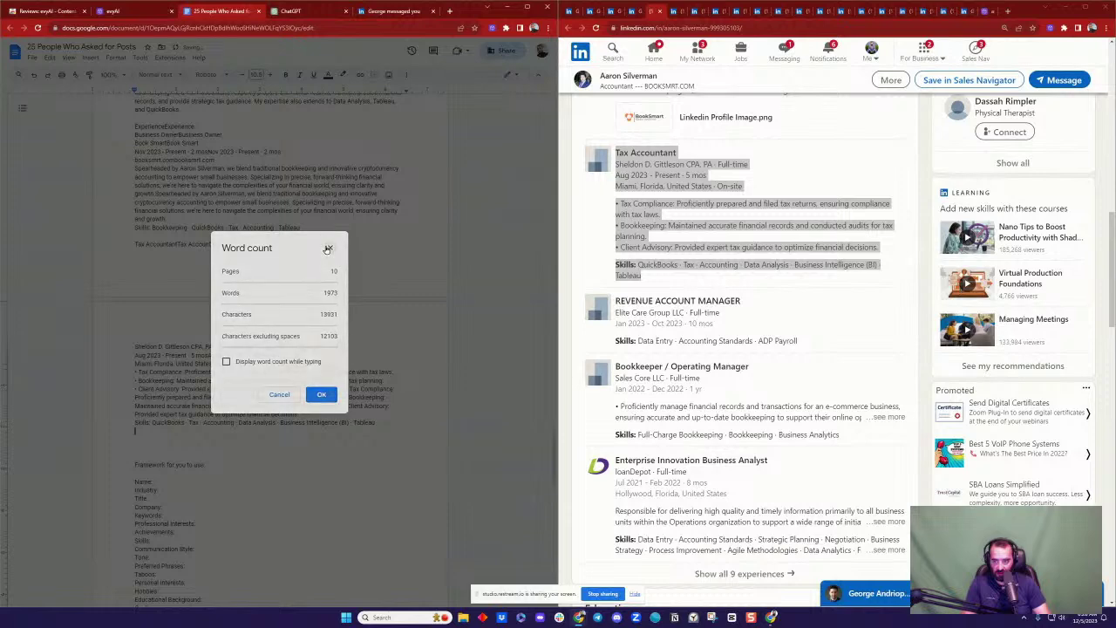
left_click(330, 247)
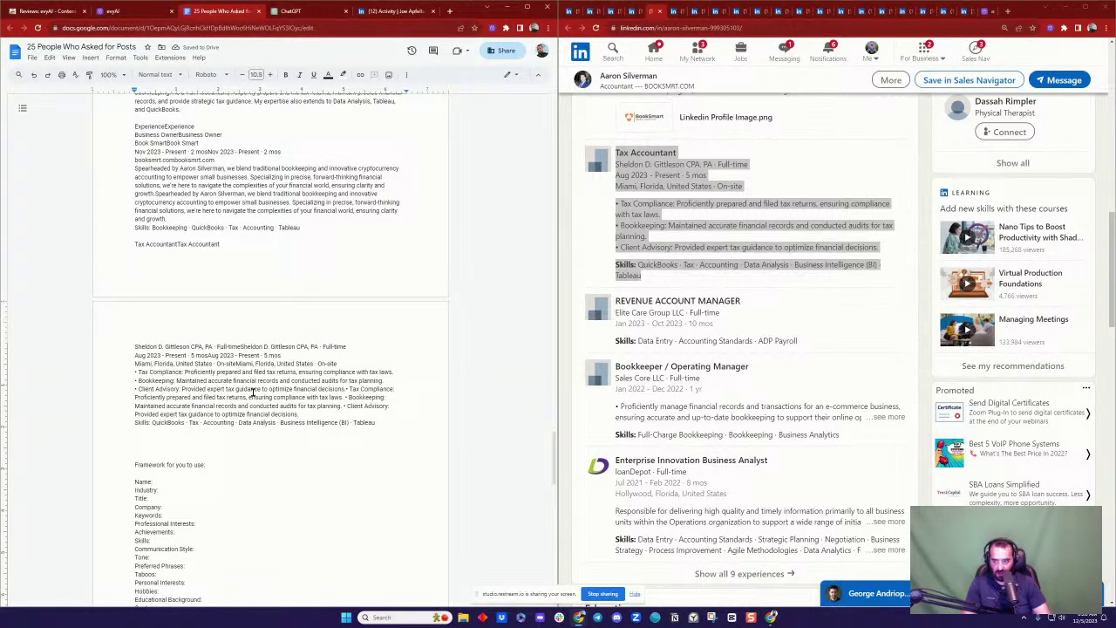
key("Return")
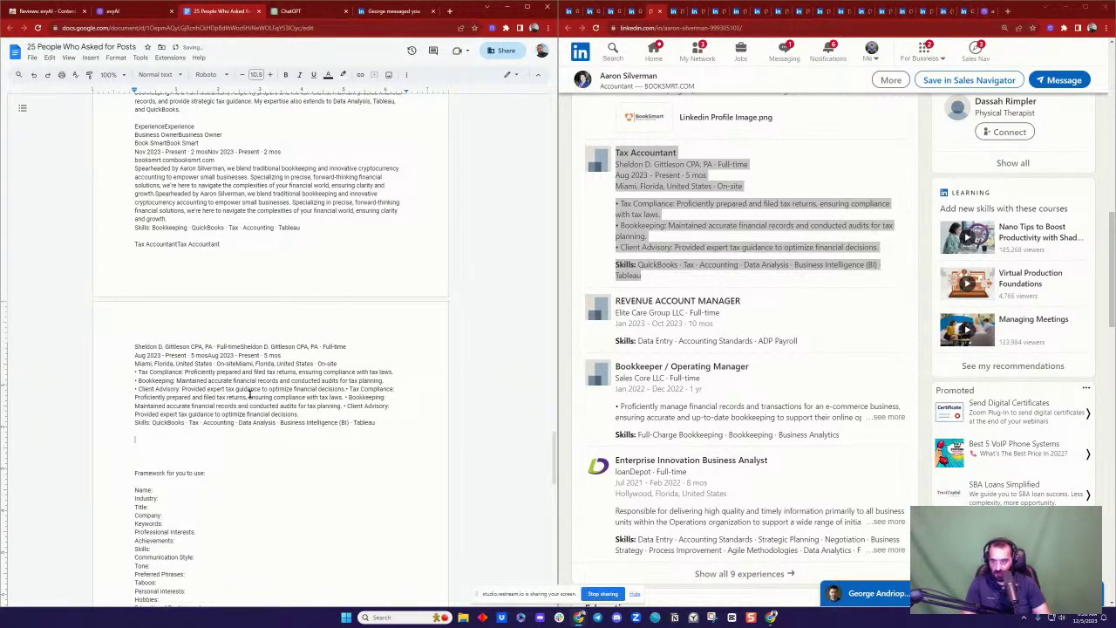
Step: Delete the prompt's closing line about training the AI
scroll(320, 294, "up", 3)
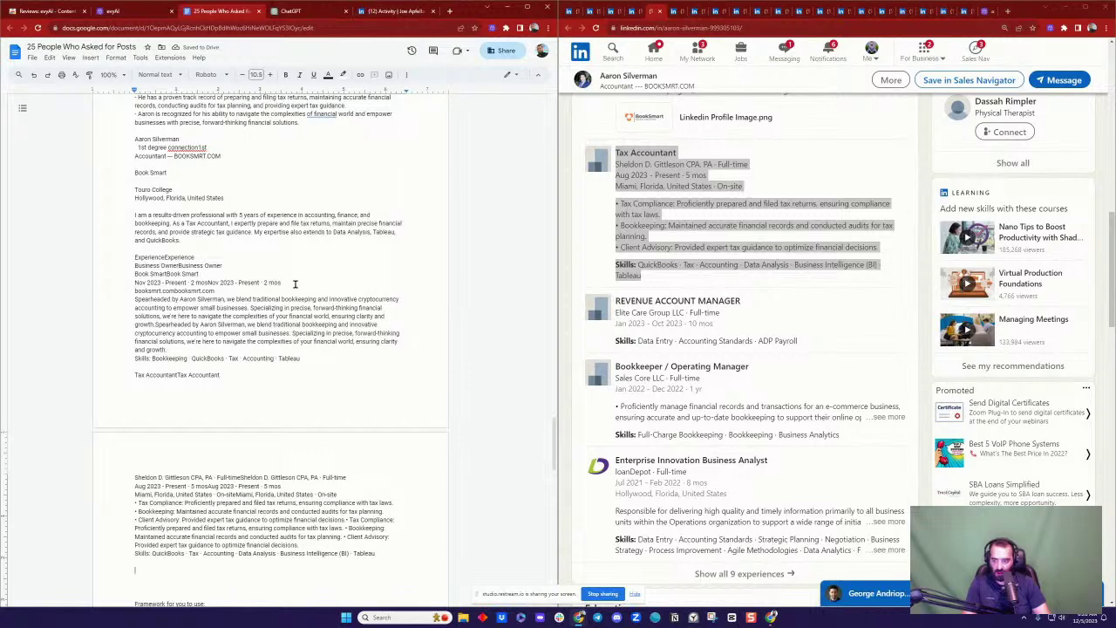
scroll(292, 283, "up", 6)
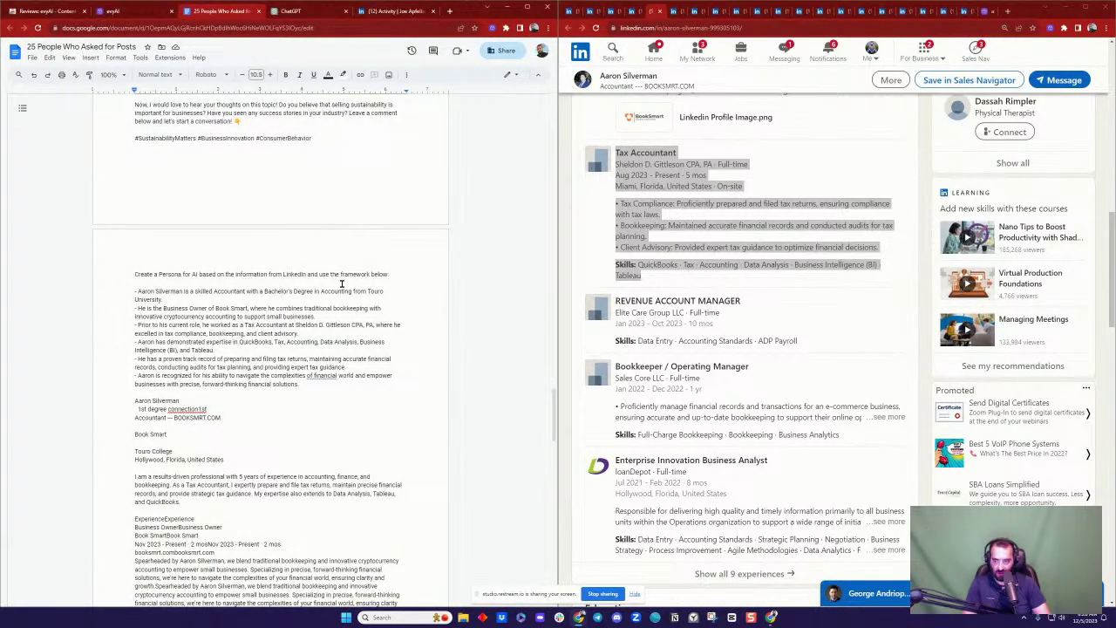
scroll(342, 284, "down", 8)
scroll(140, 261, "up", 5)
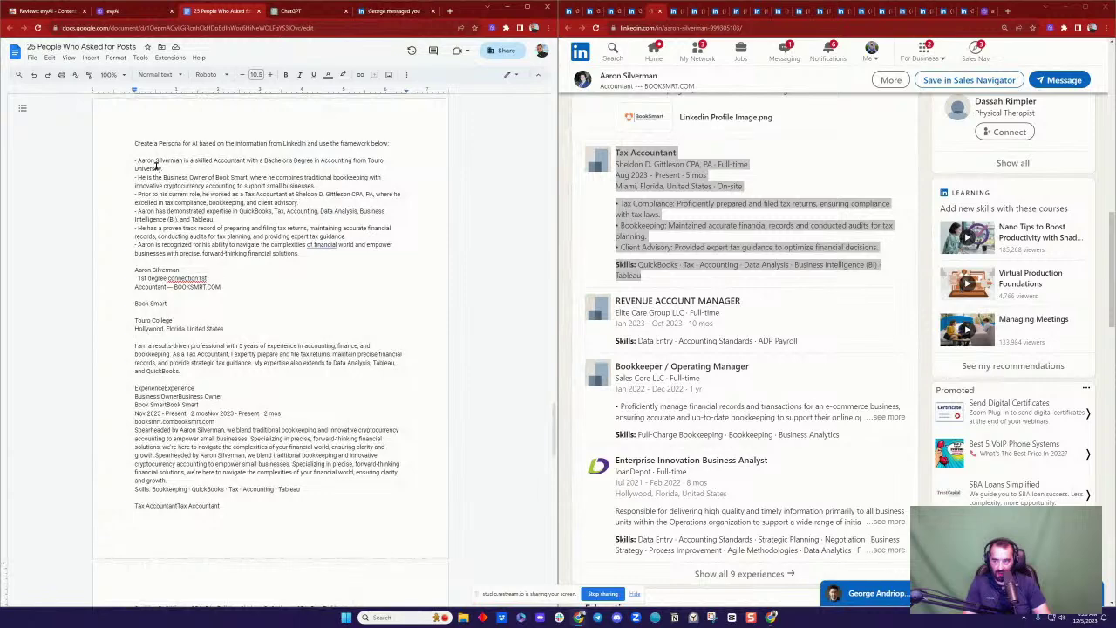
scroll(219, 232, "down", 7)
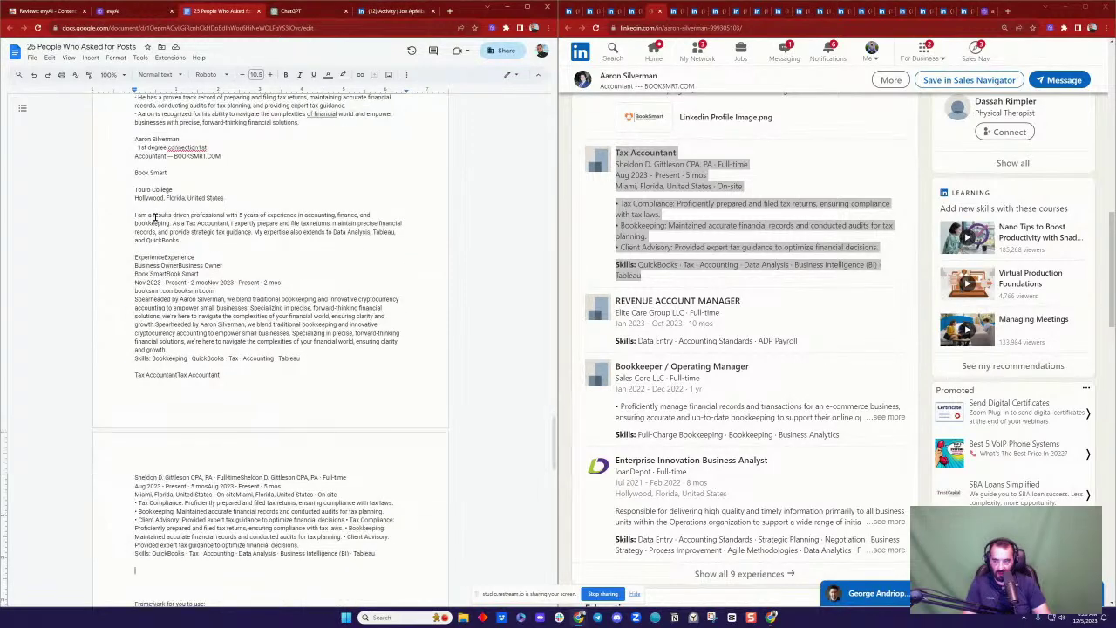
scroll(192, 291, "down", 4)
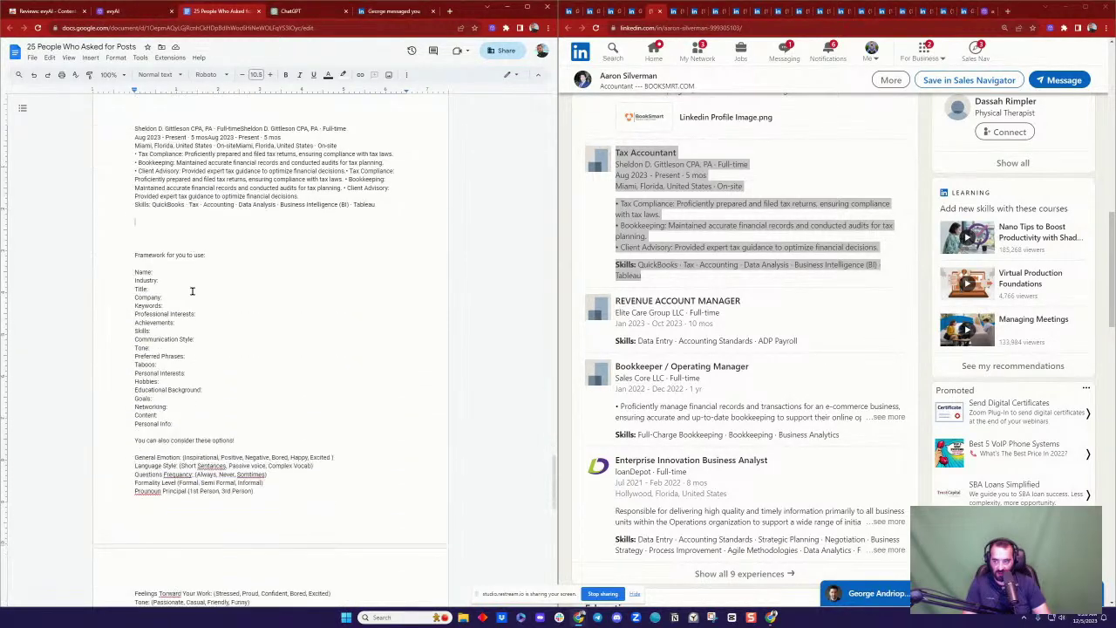
scroll(206, 373, "down", 1)
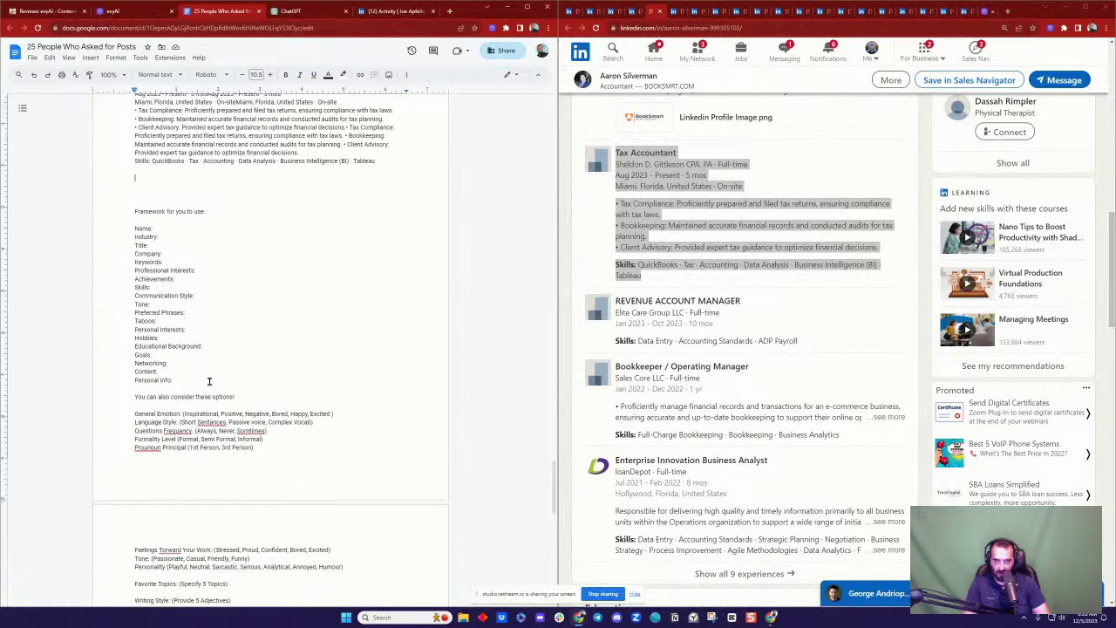
scroll(242, 253, "down", 4)
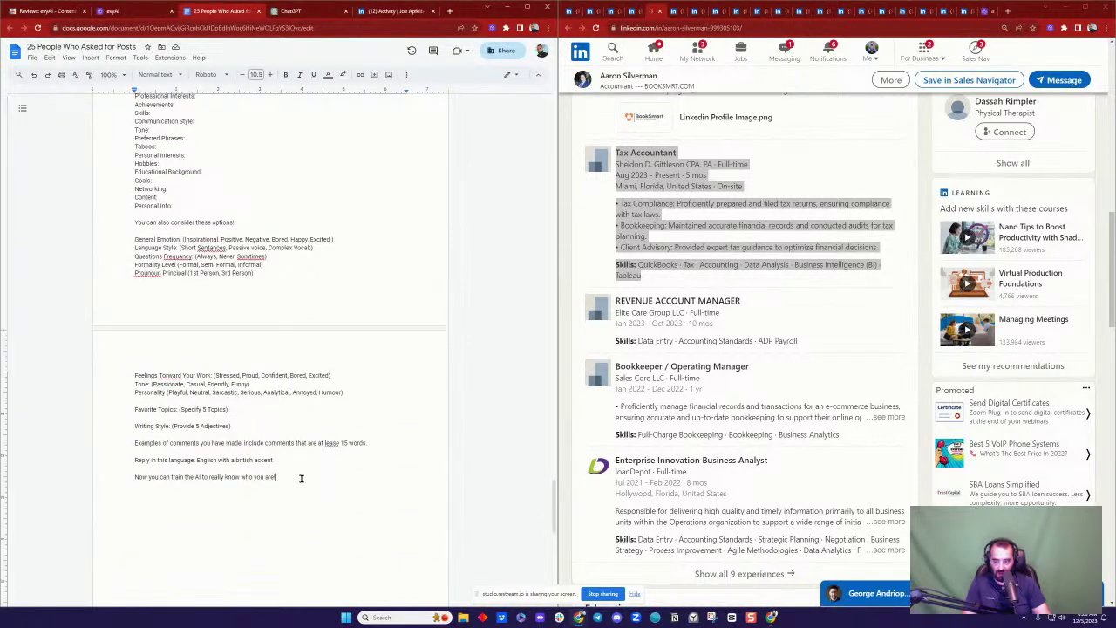
left_click_drag(299, 477, 130, 471)
left_click(295, 468)
key("BackSpace")
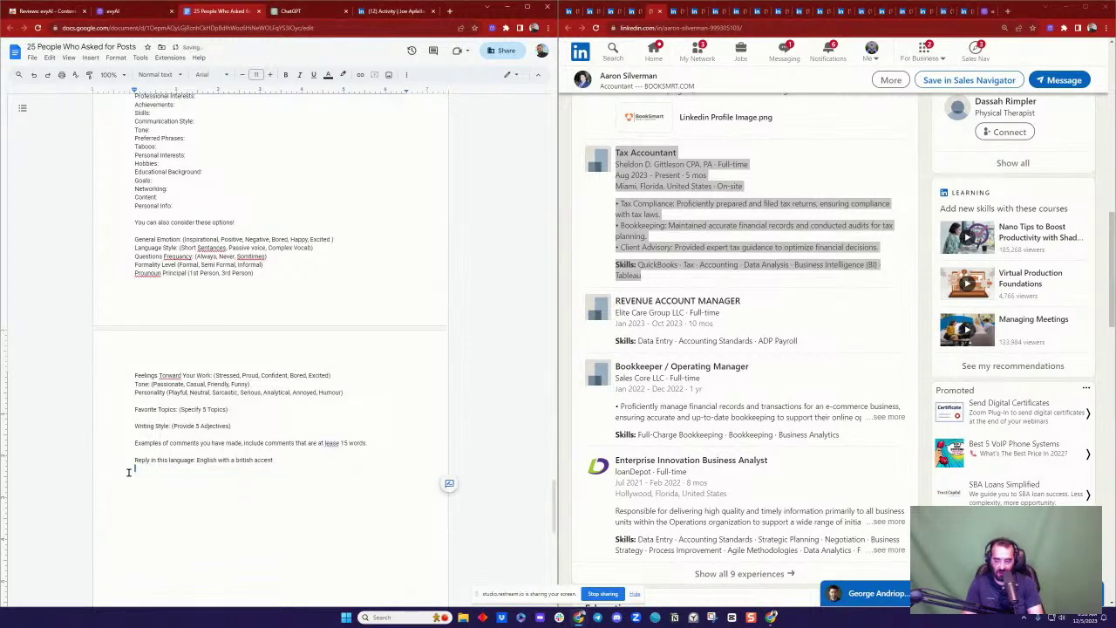
Step: Select the whole persona prompt up to its first line
left_click_drag(302, 462, 134, 374)
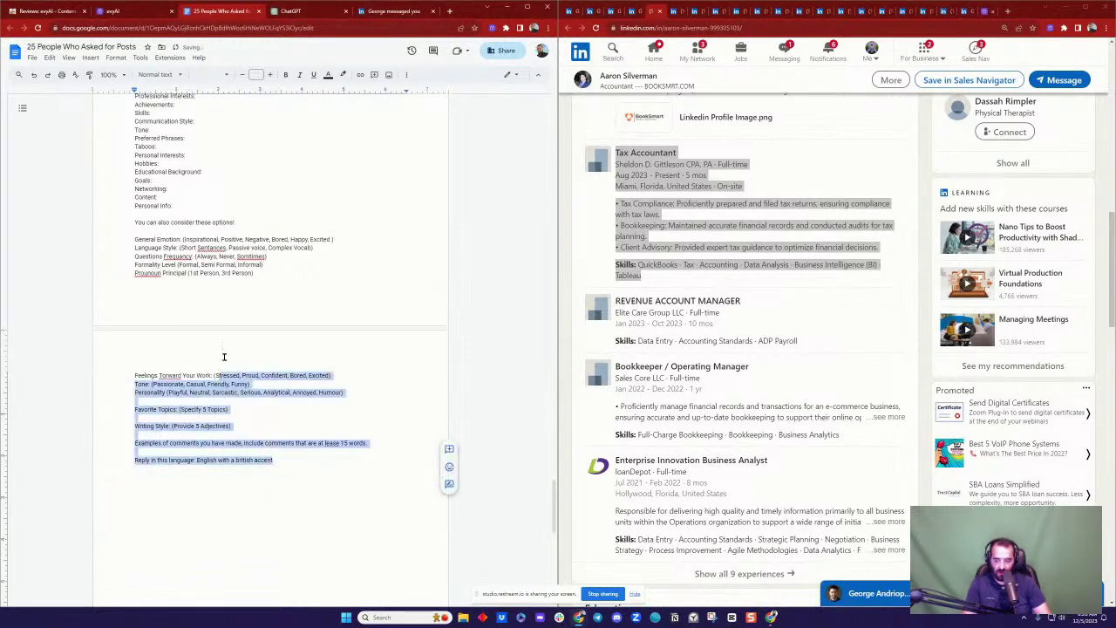
scroll(230, 349, "up", 5)
scroll(230, 349, "up", 5)
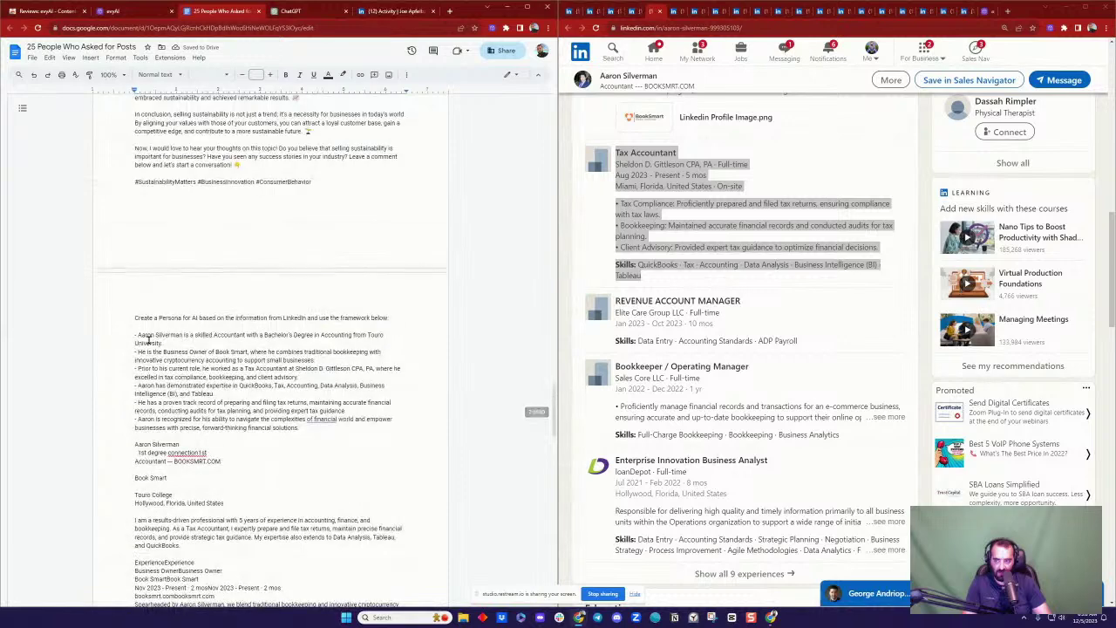
left_click(130, 319, "shift")
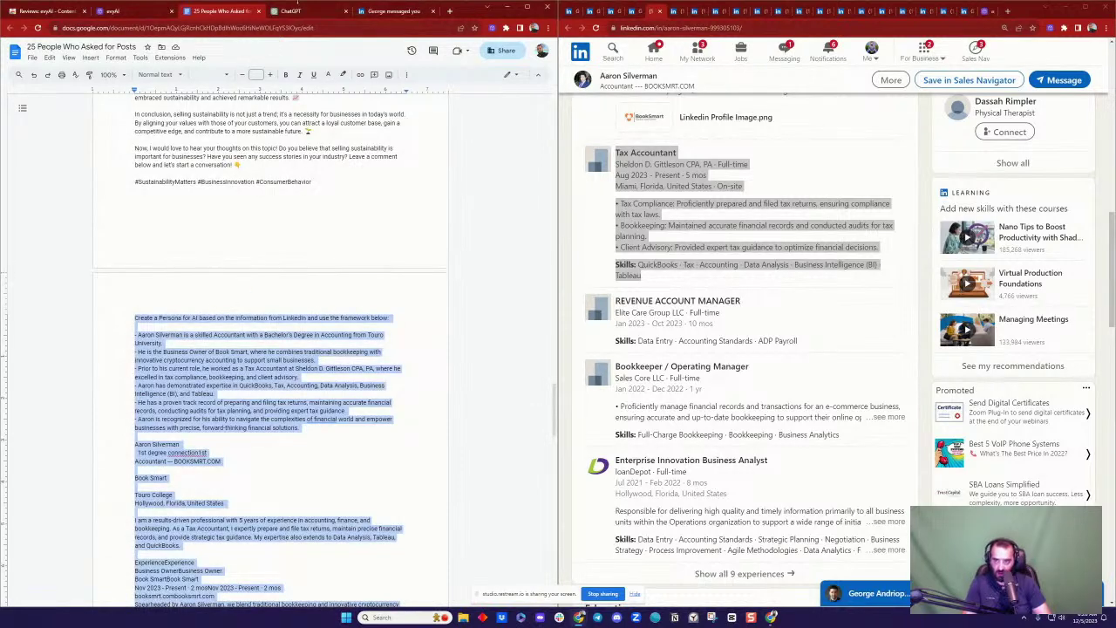
left_click(297, 10)
Step: Send the accountant's full persona prompt, with bio, experience and framework, to ChatGPT
key("ctrl+v")
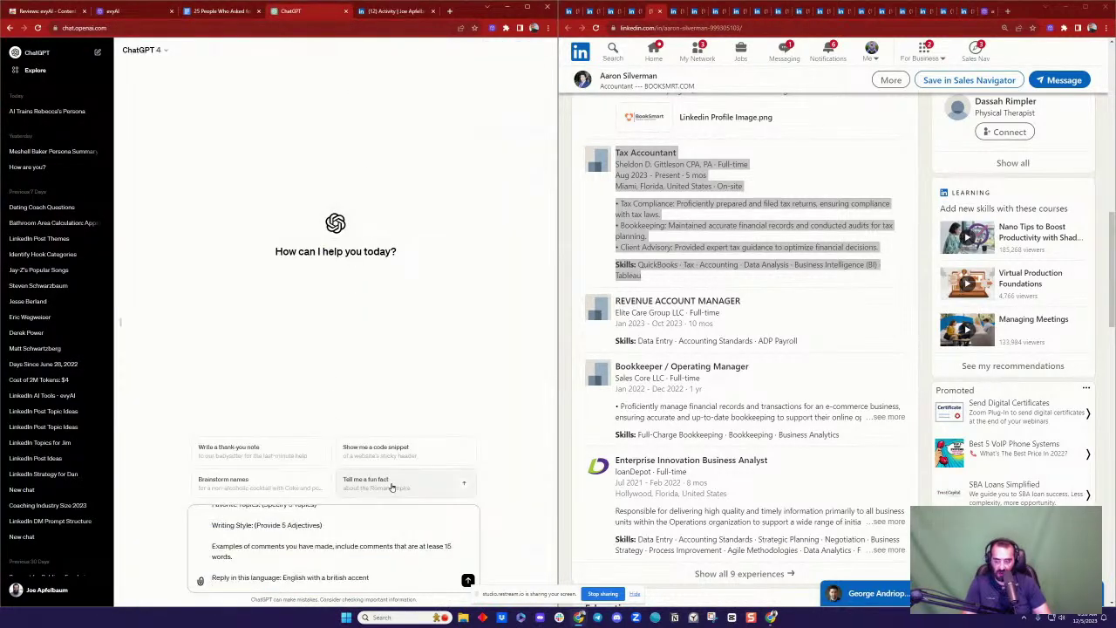
key("Return")
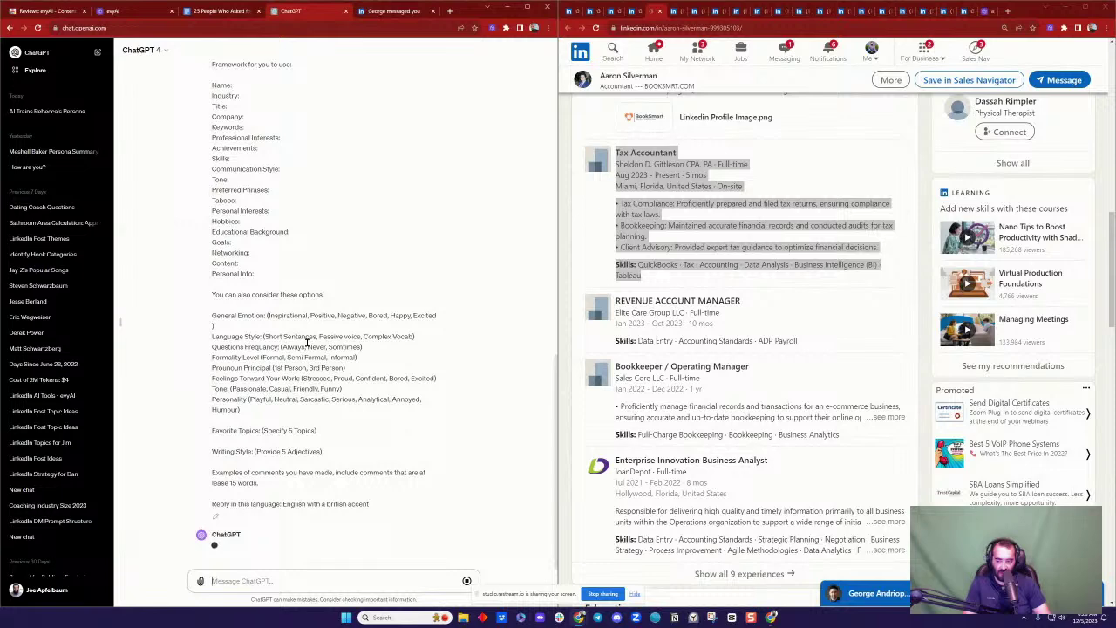
scroll(308, 347, "down", 6)
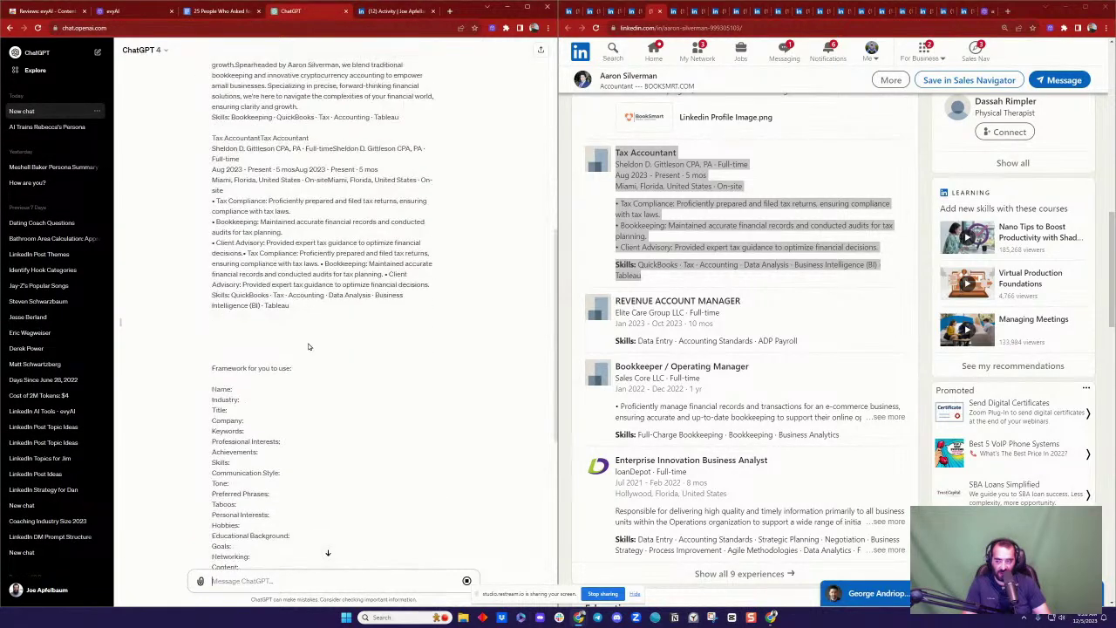
scroll(307, 347, "down", 4)
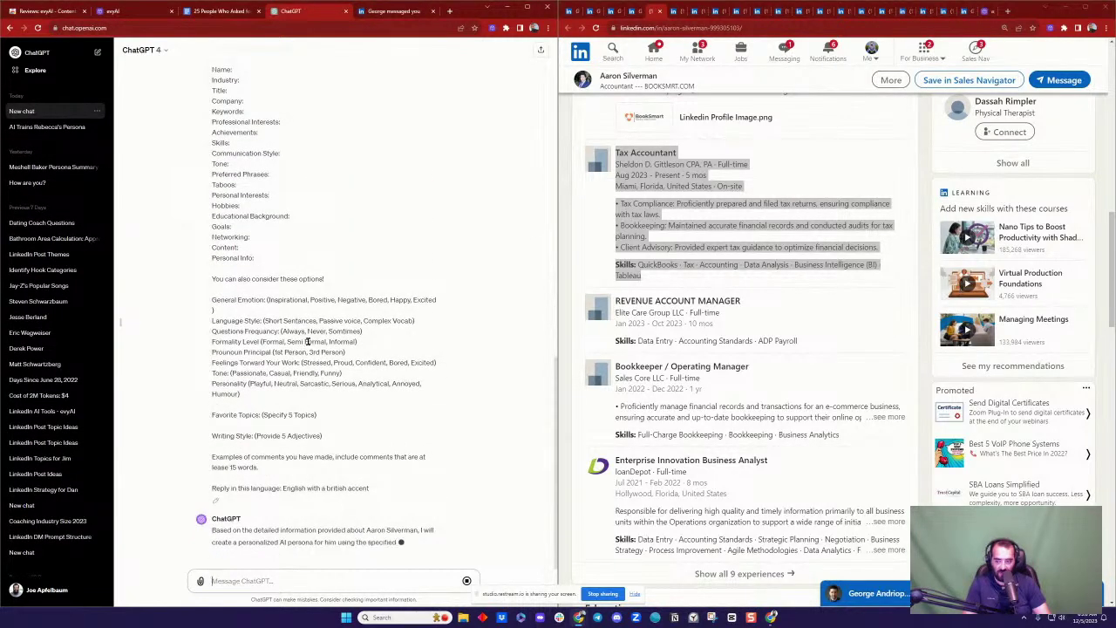
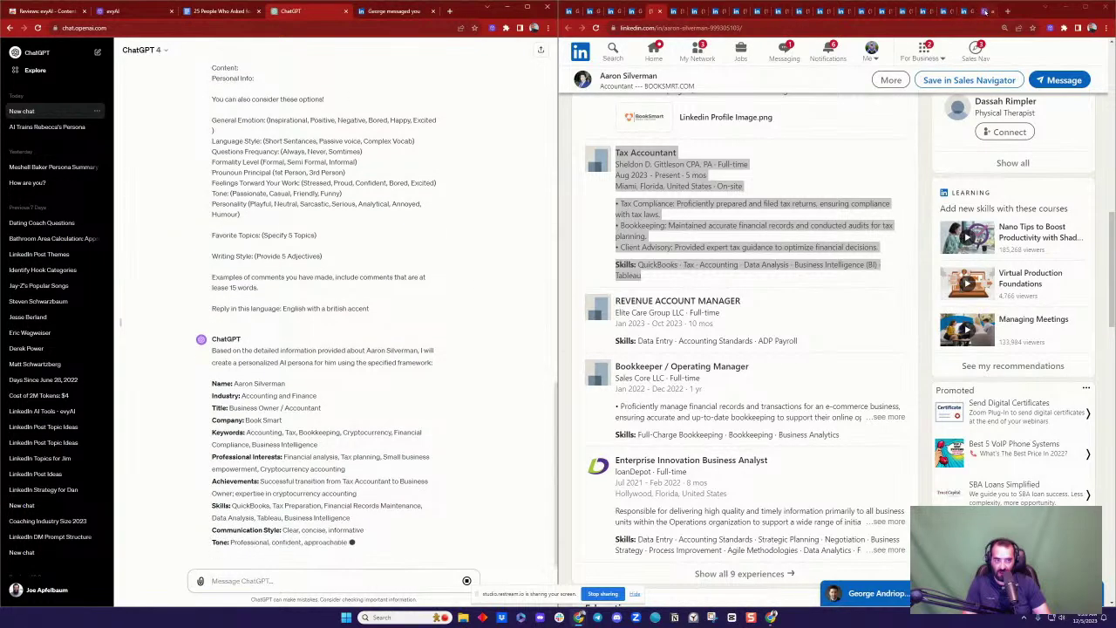
Step: Open evyAI's blank Add Persona form from the Personas page while ChatGPT keeps generating
left_click(985, 13)
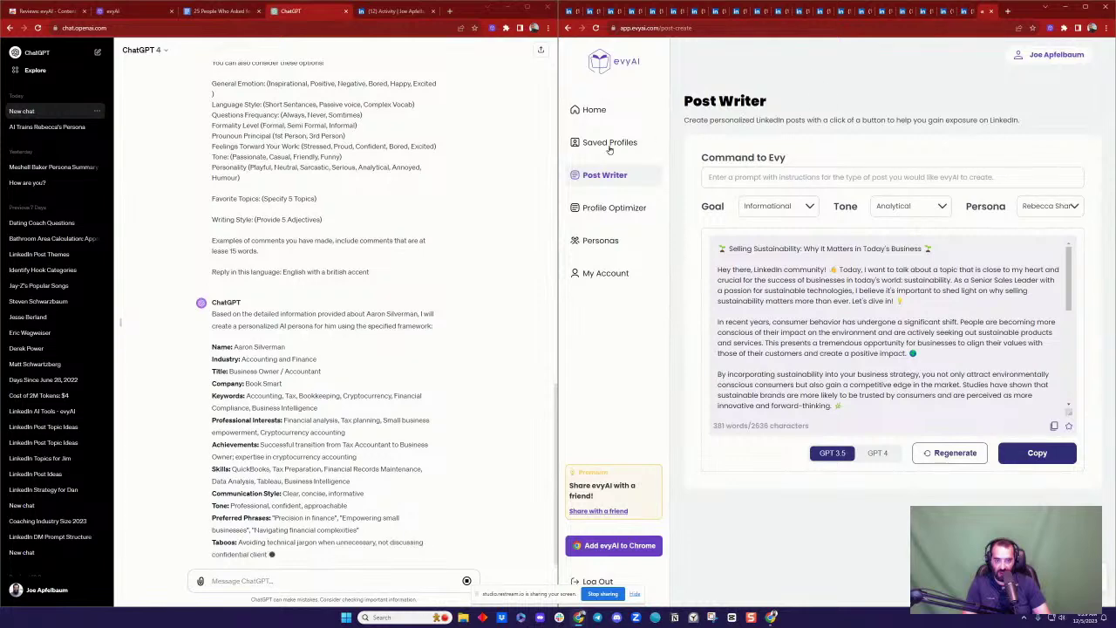
left_click(601, 241)
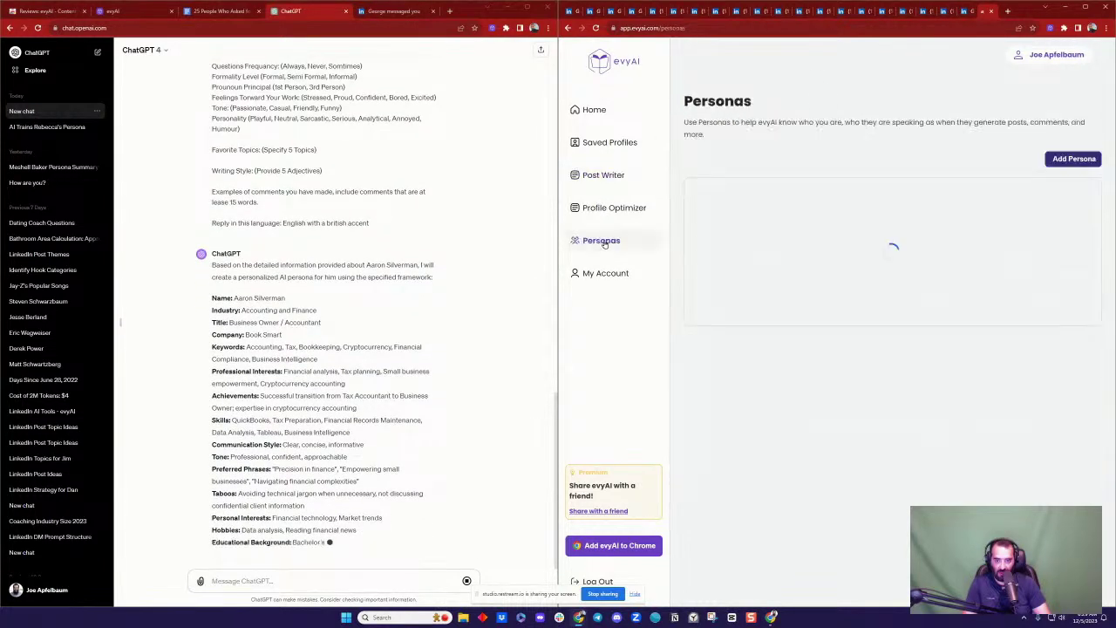
left_click(1075, 160)
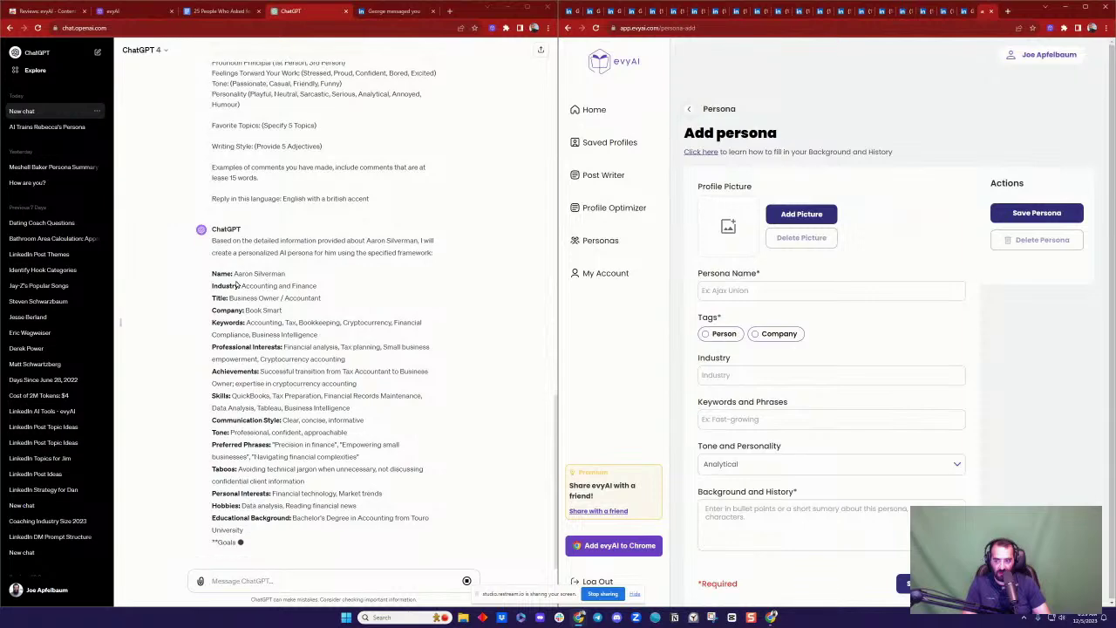
Step: Fill the persona name from ChatGPT's reply, tag it as Person, and set industry to Accounting and Finance
left_click_drag(234, 273, 284, 274)
key("ctrl+c")
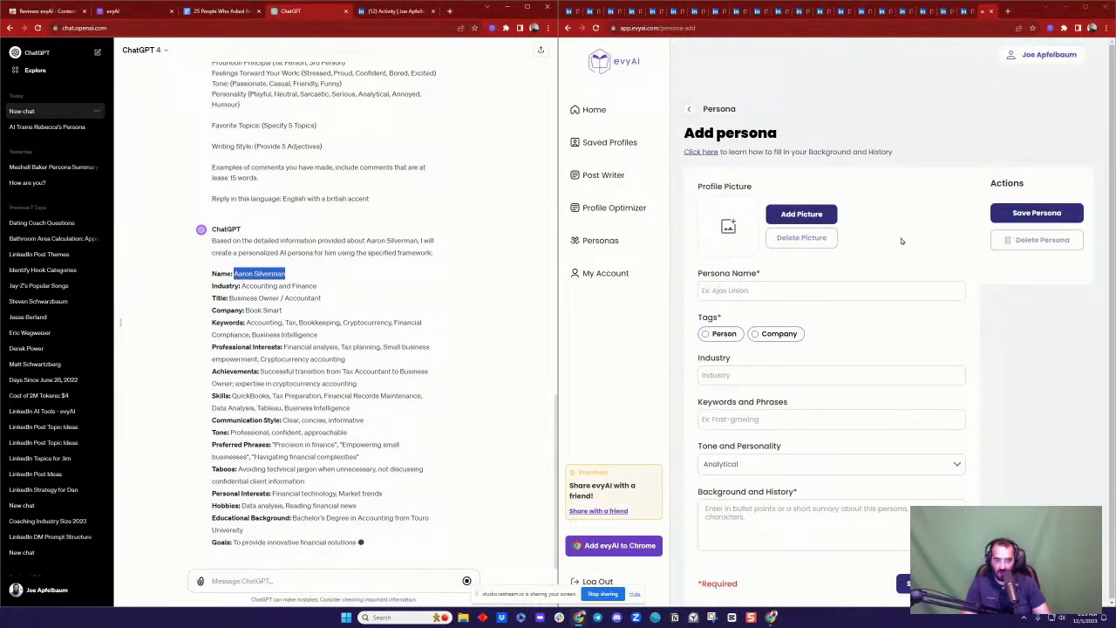
left_click(811, 292)
key("ctrl+v")
left_click(738, 334)
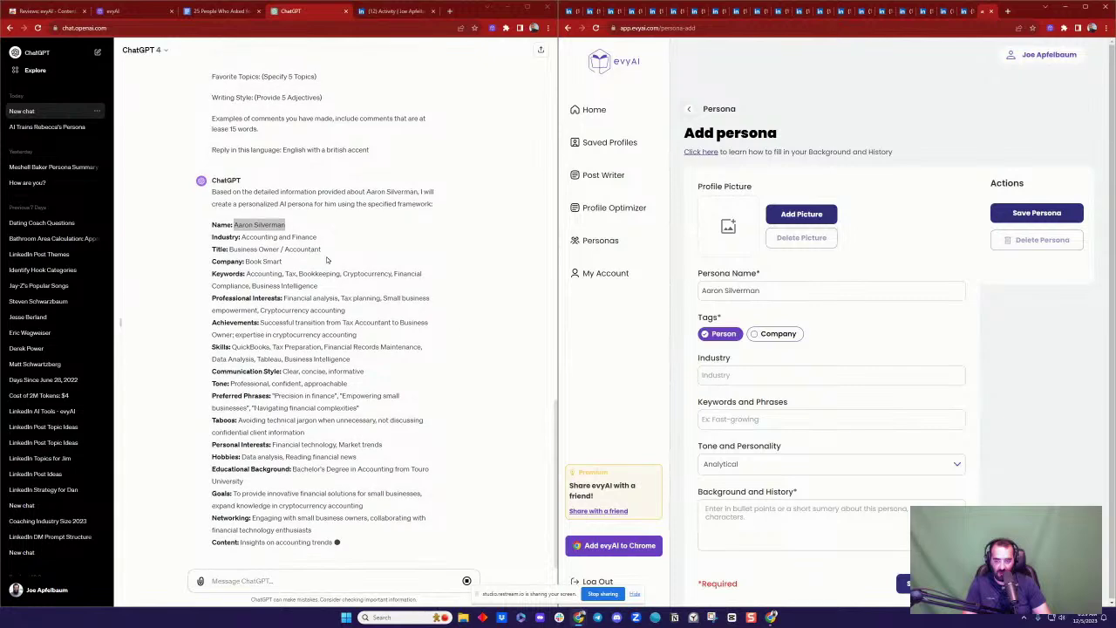
left_click_drag(241, 236, 331, 130)
key("ctrl+c")
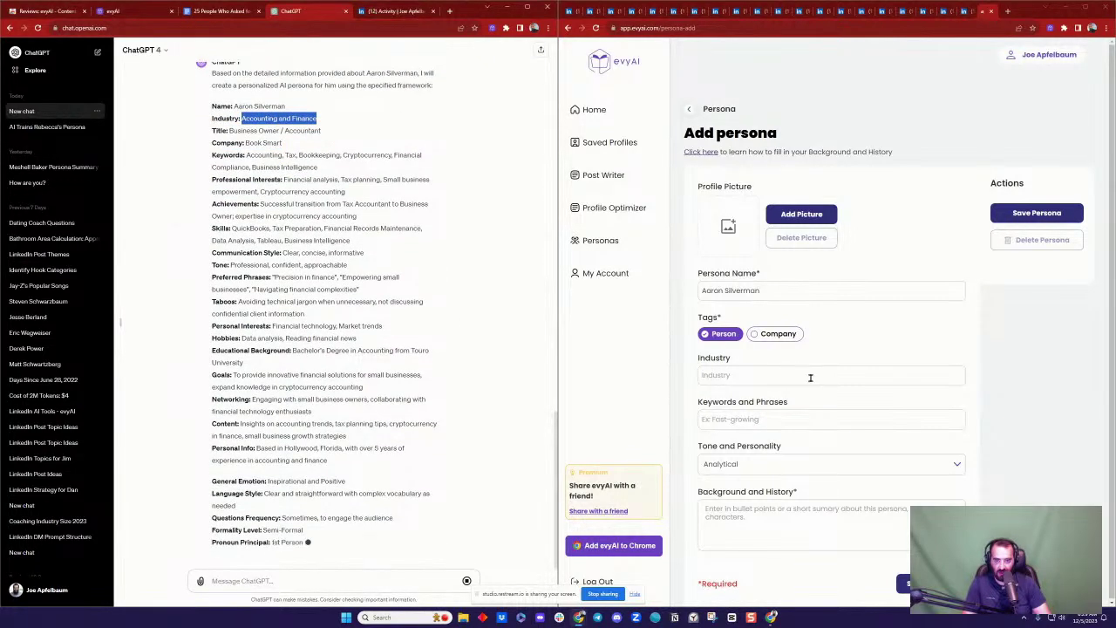
left_click(730, 374)
key("ctrl+v")
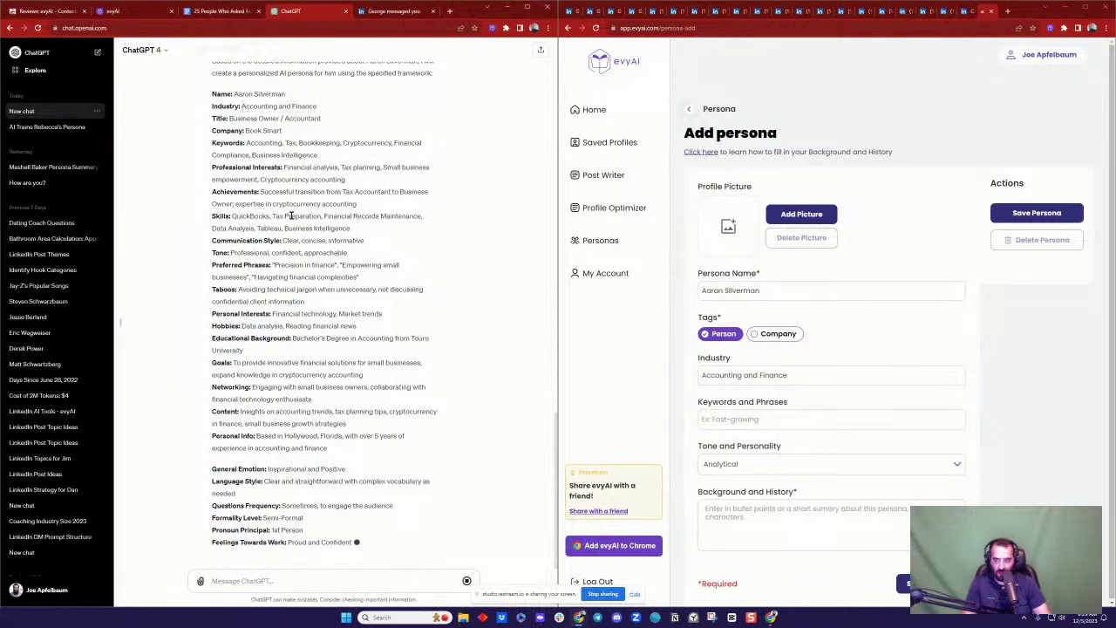
Step: Copy the reply's keyword list into the persona's keywords and phrases field
scroll(327, 234, "up", 2)
left_click_drag(323, 244, 251, 229)
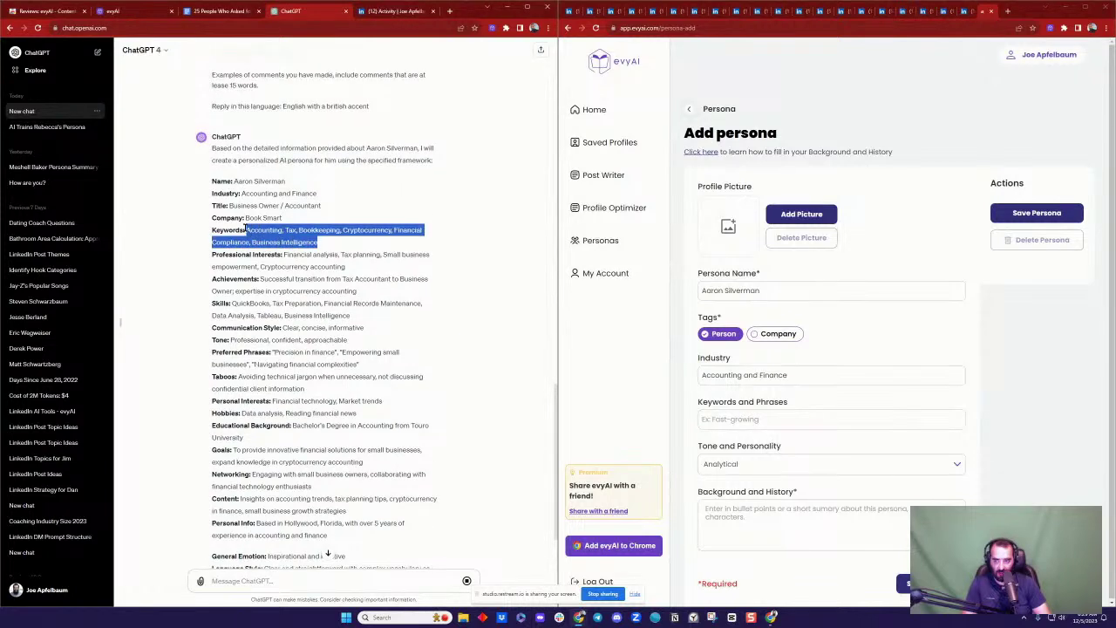
key("ctrl+c")
left_click(784, 420)
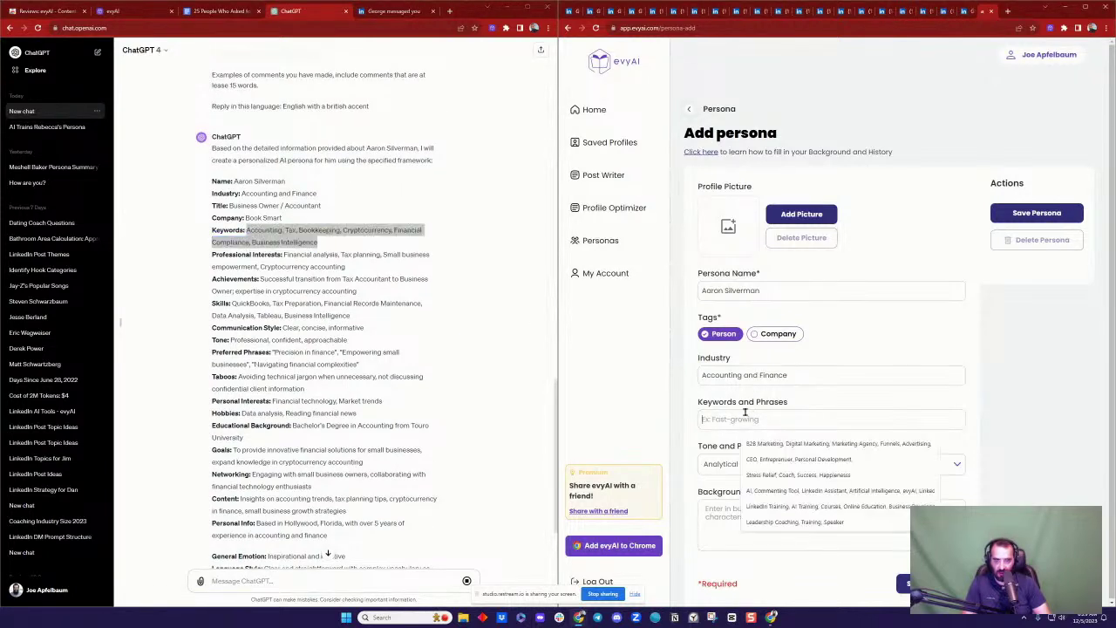
key("ctrl+v")
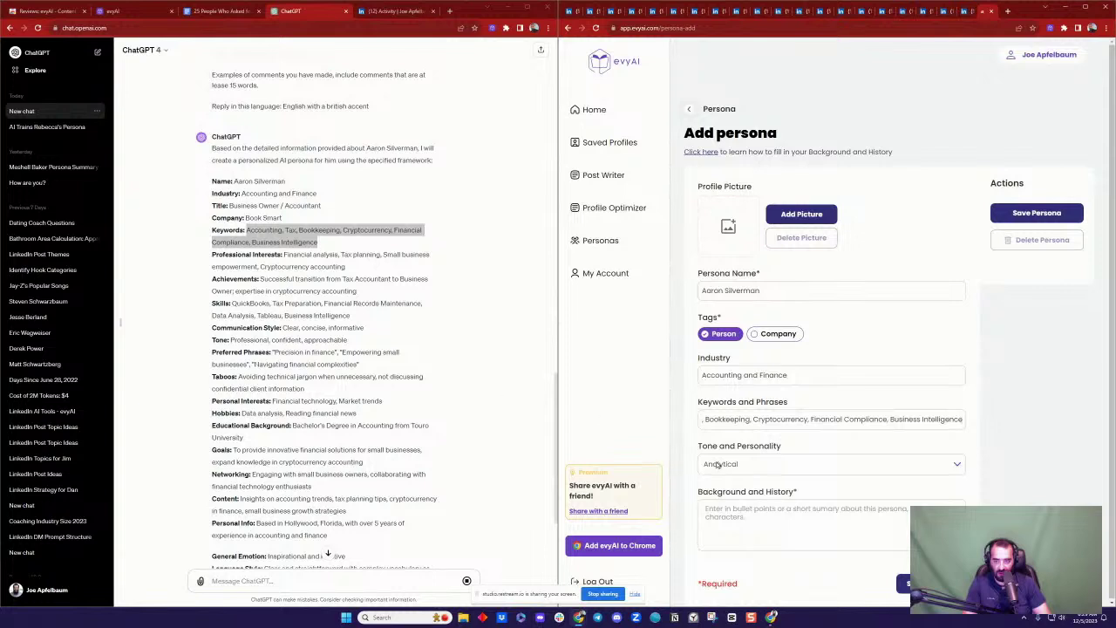
left_click(395, 362)
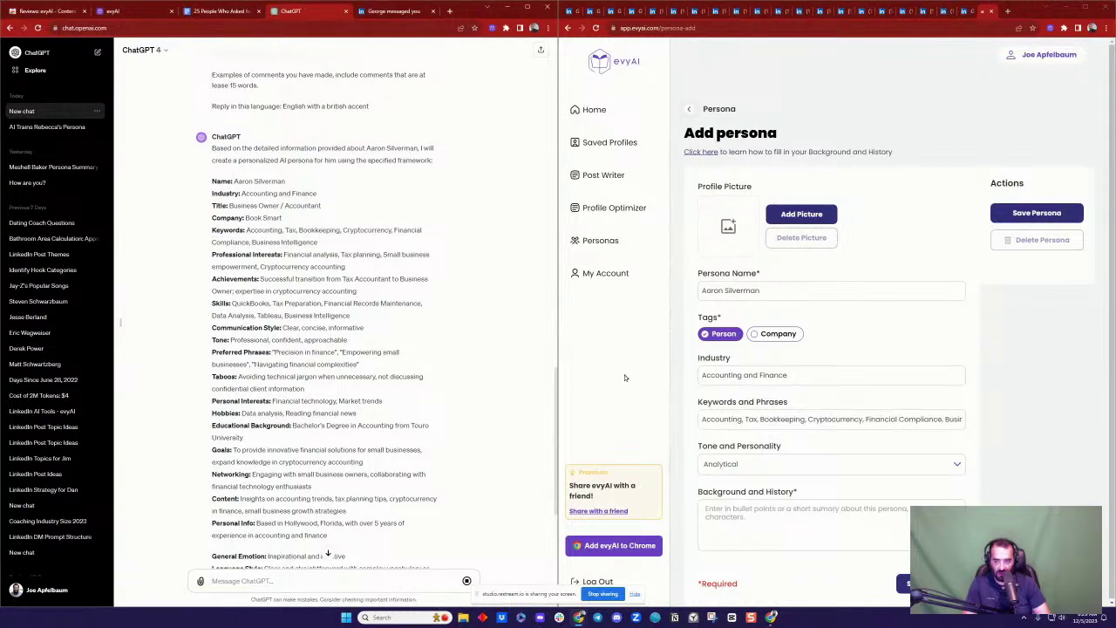
Step: Paste the persona details, Name through Writing Style, as background and history, then save the persona
left_click_drag(212, 146, 336, 290)
left_click_drag(212, 180, 235, 182)
scroll(375, 401, "down", 2)
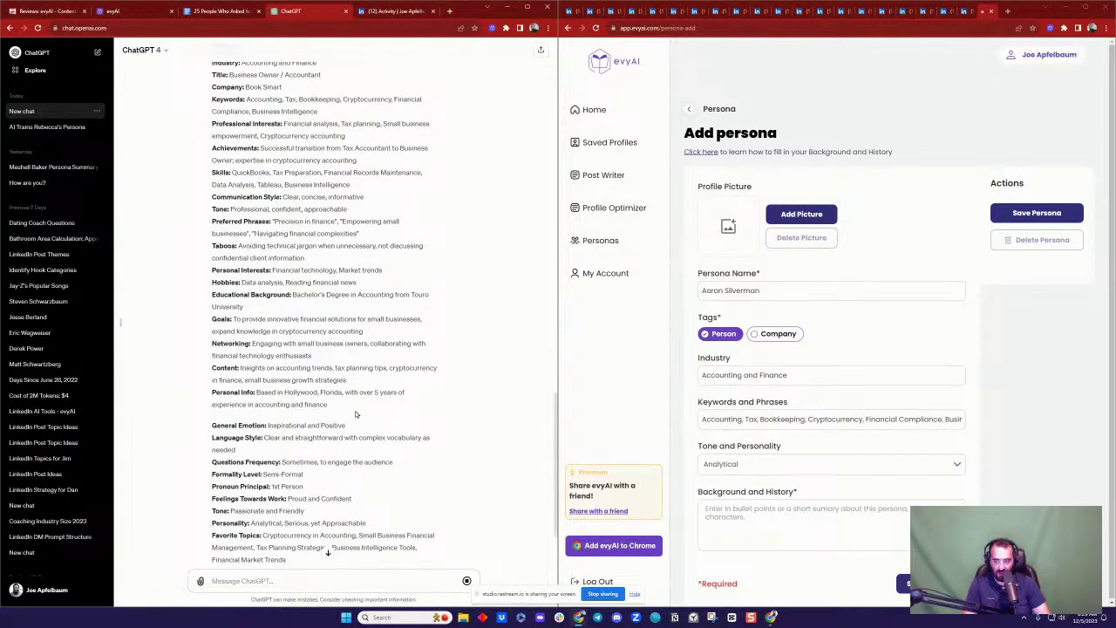
scroll(357, 413, "down", 1)
left_click(427, 480, "shift")
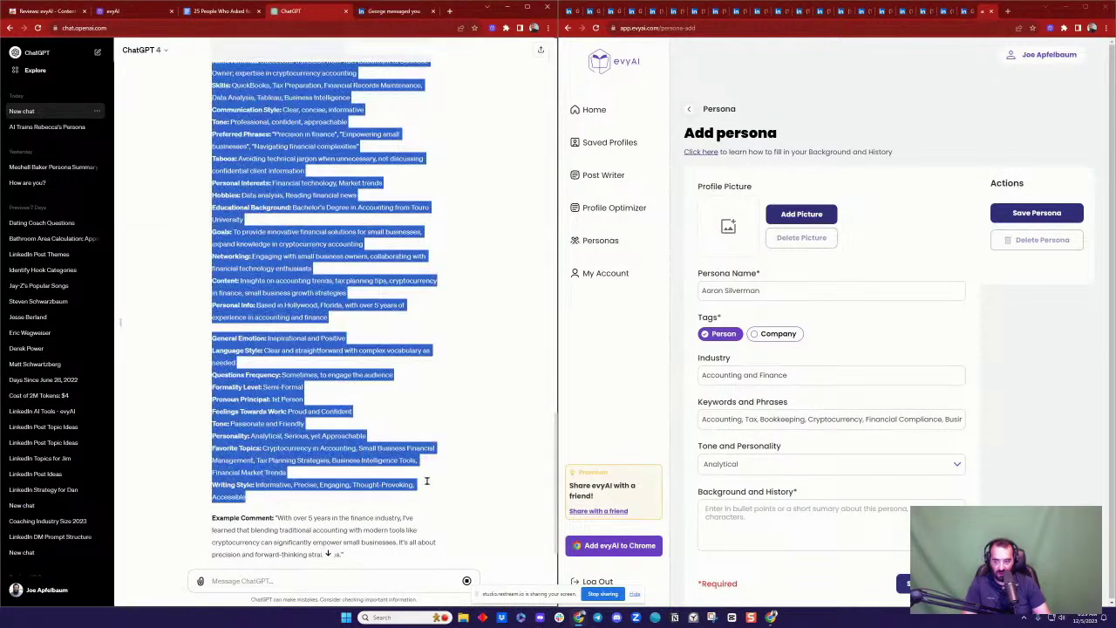
key("ctrl+c")
left_click(771, 505)
key("ctrl+v")
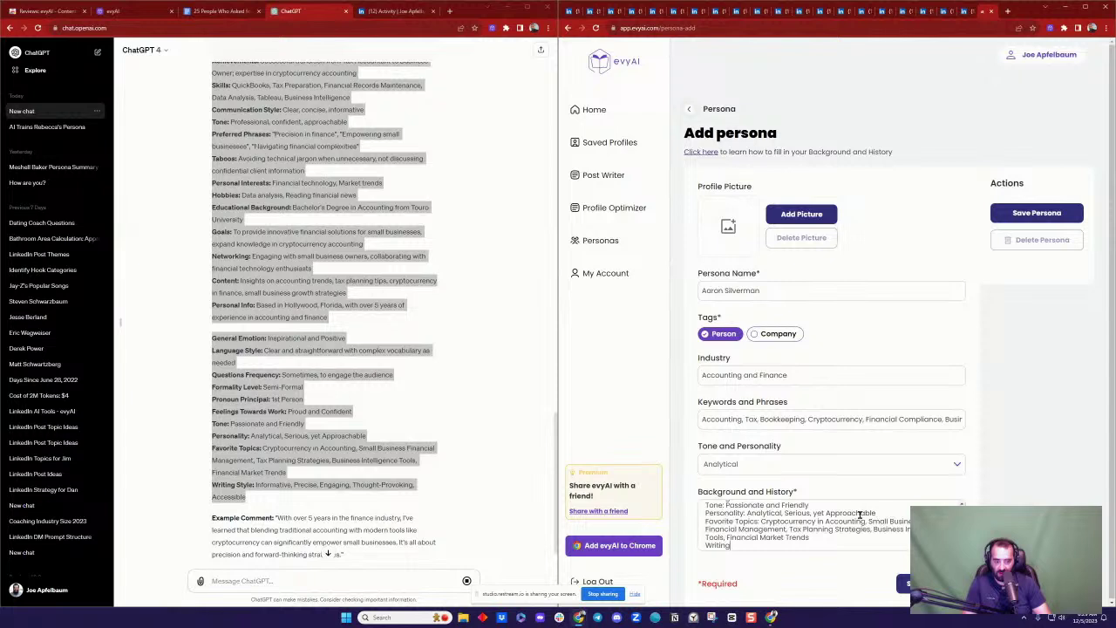
scroll(860, 515, "up", 2)
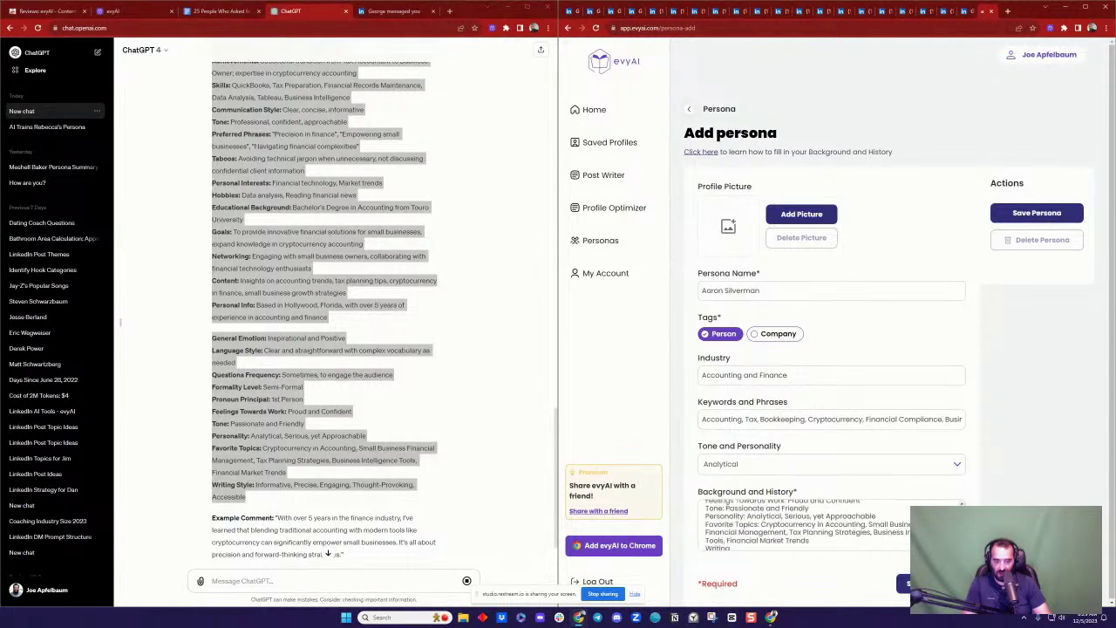
left_click(1046, 214)
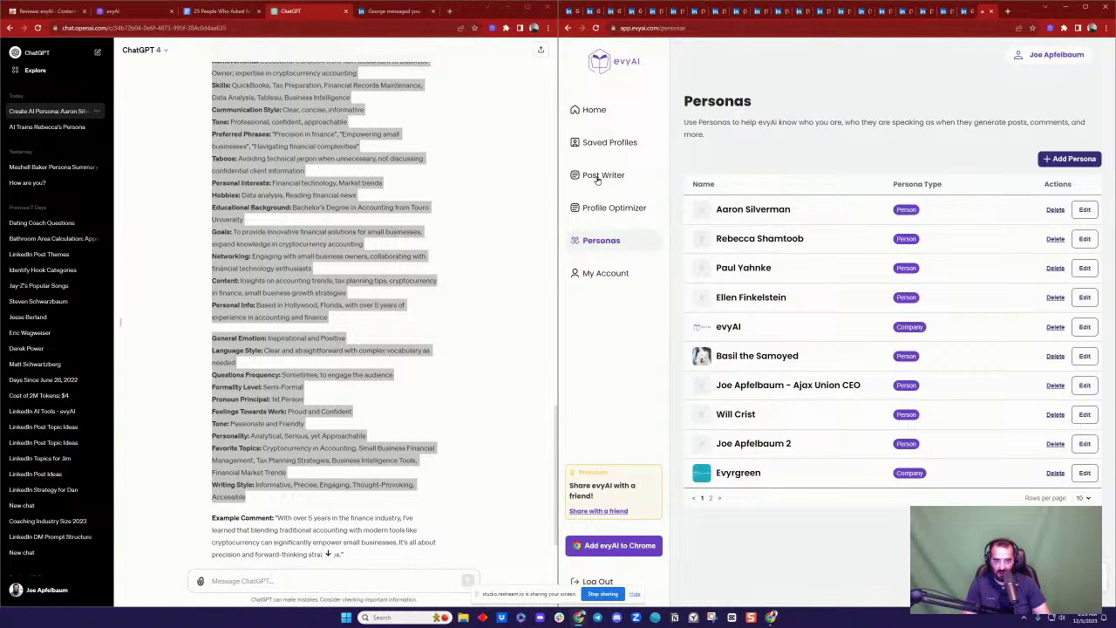
Step: Select the accountant's persona in Post Writer, with the LinkedIn activity page alongside
left_click(598, 175)
left_click(1049, 162)
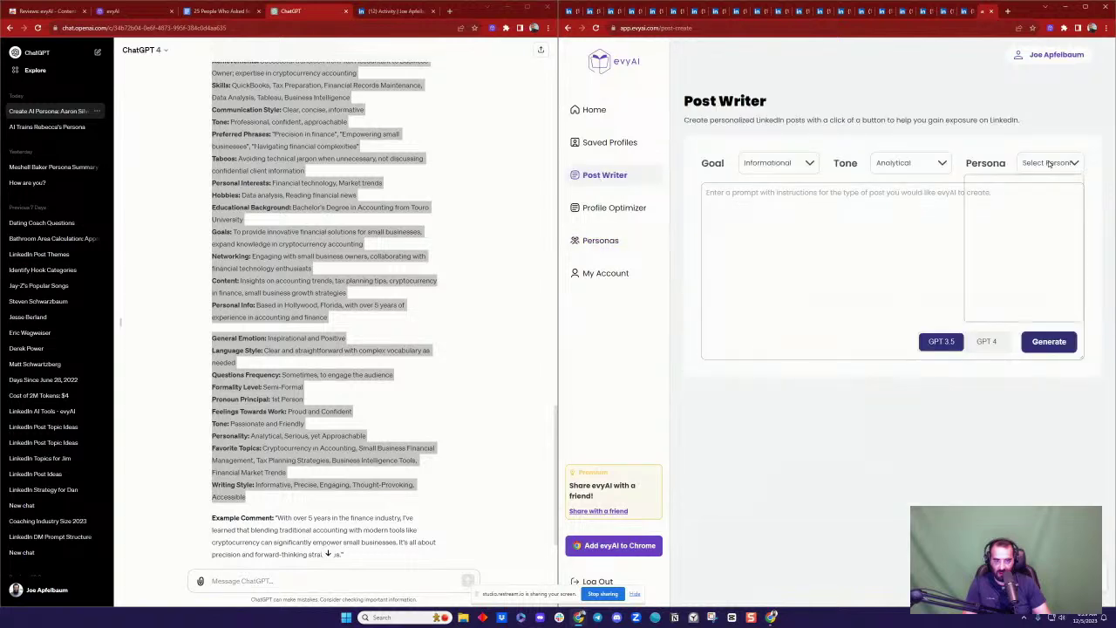
left_click(1002, 190)
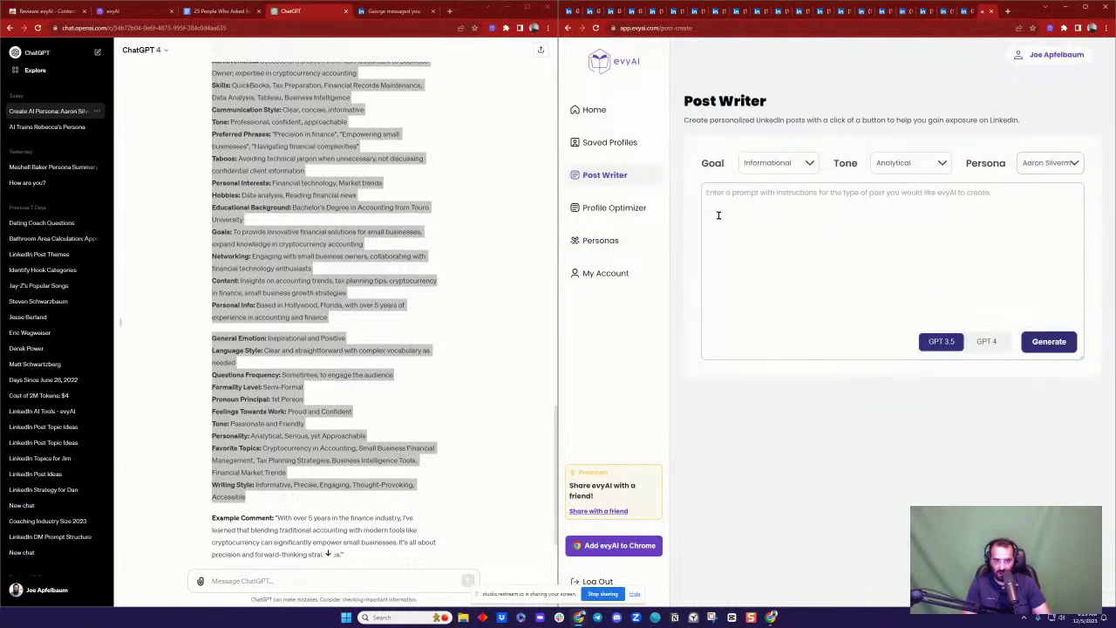
left_click(371, 142)
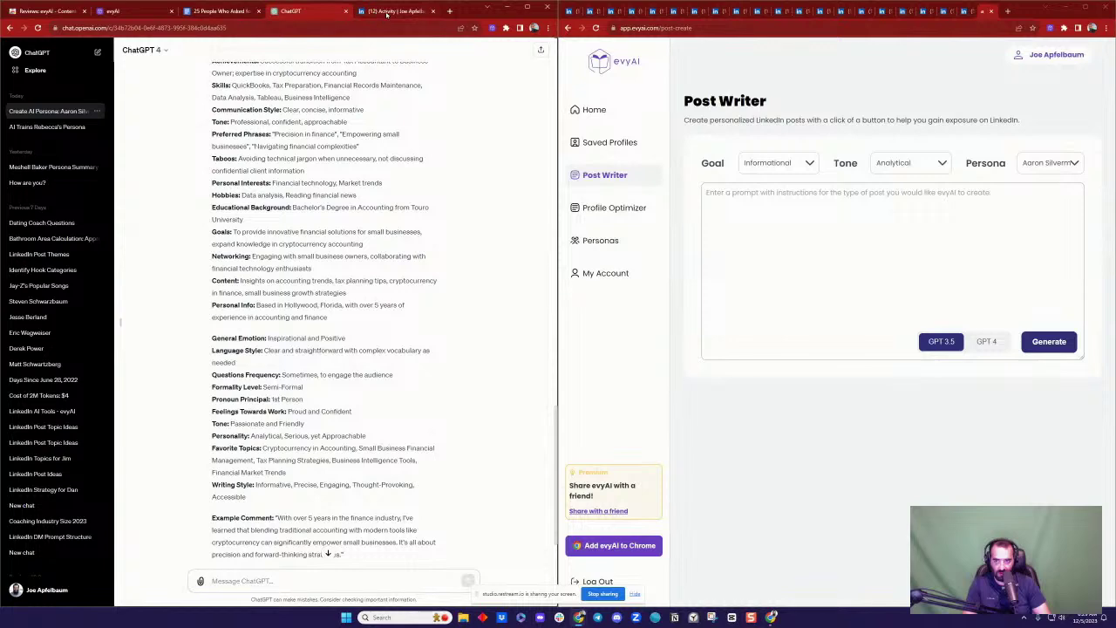
left_click(387, 12)
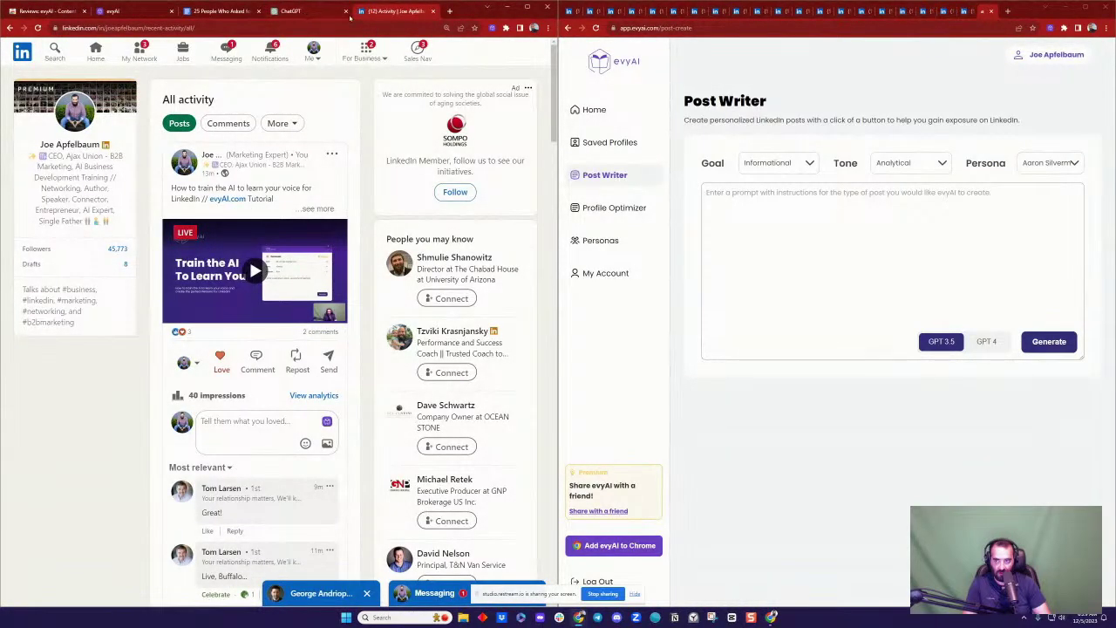
Step: Look through the accountant's LinkedIn post and poll post
left_click(611, 11)
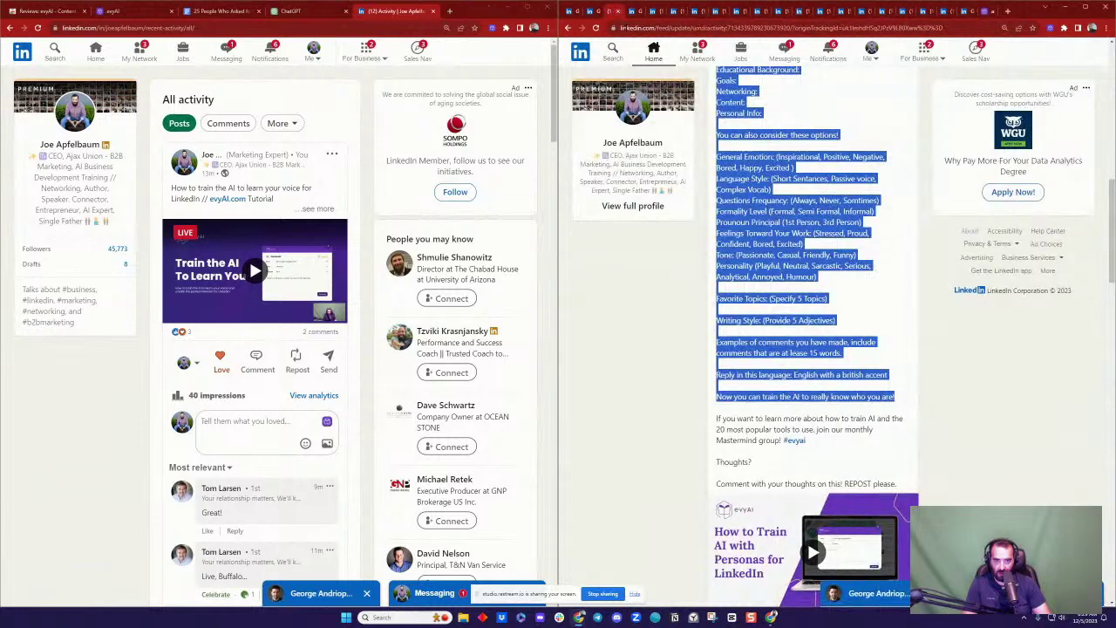
left_click(833, 152)
scroll(811, 175, "up", 5)
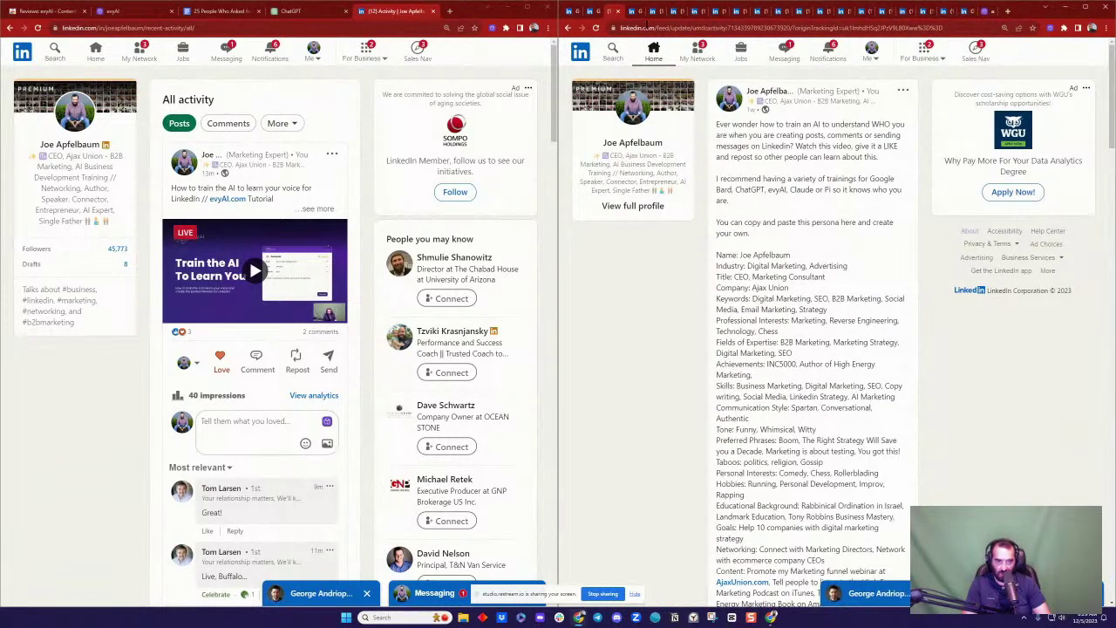
left_click(633, 11)
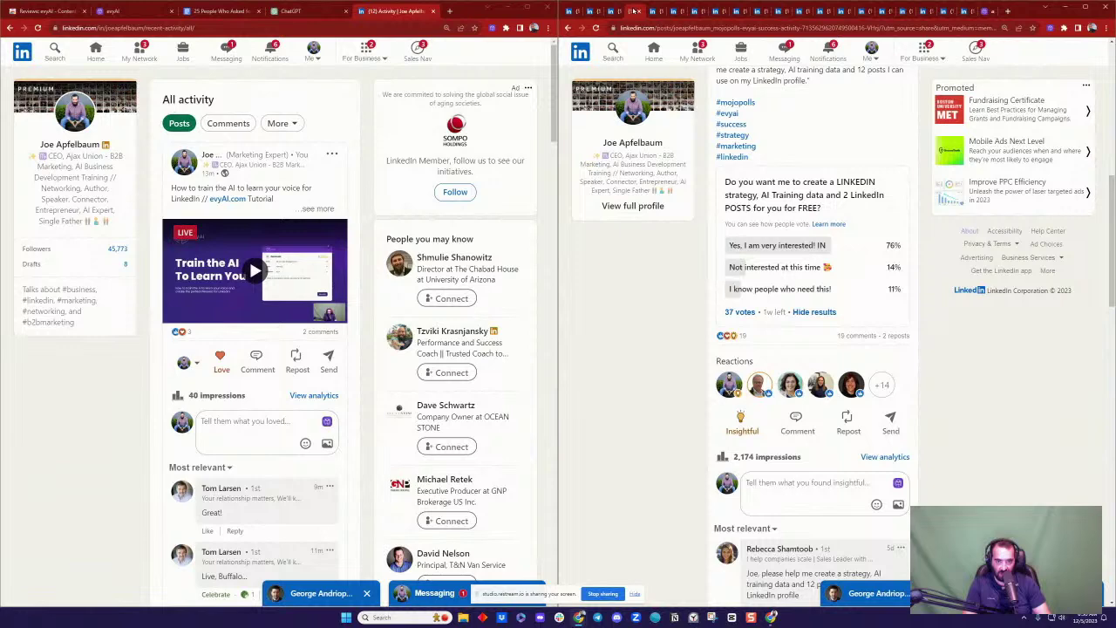
scroll(792, 137, "up", 5)
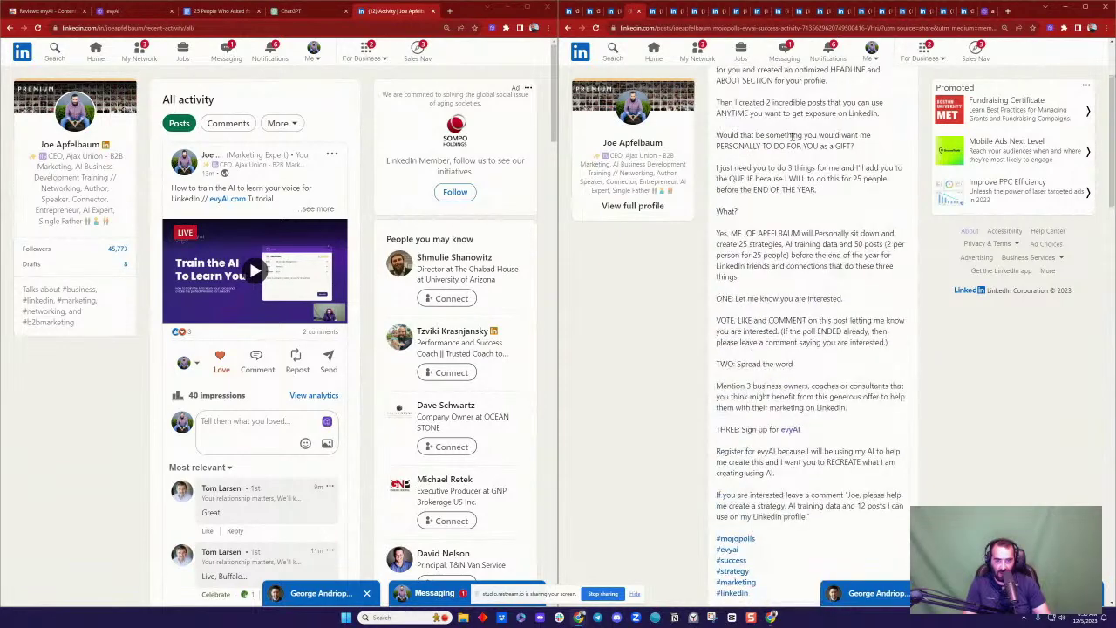
scroll(792, 137, "up", 2)
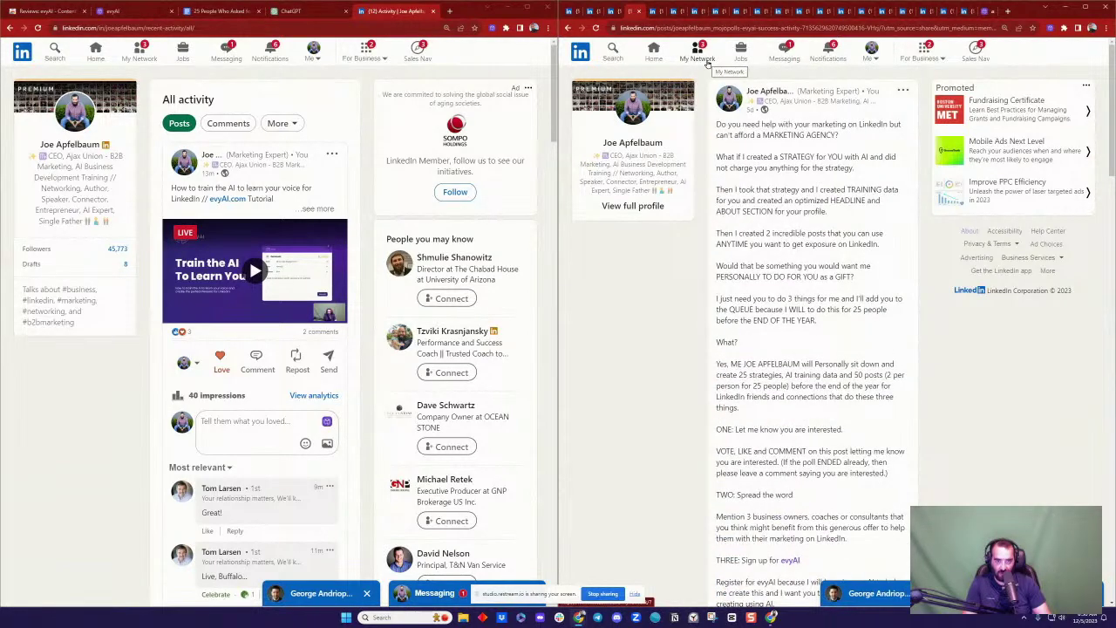
scroll(755, 191, "down", 5)
scroll(755, 192, "up", 5)
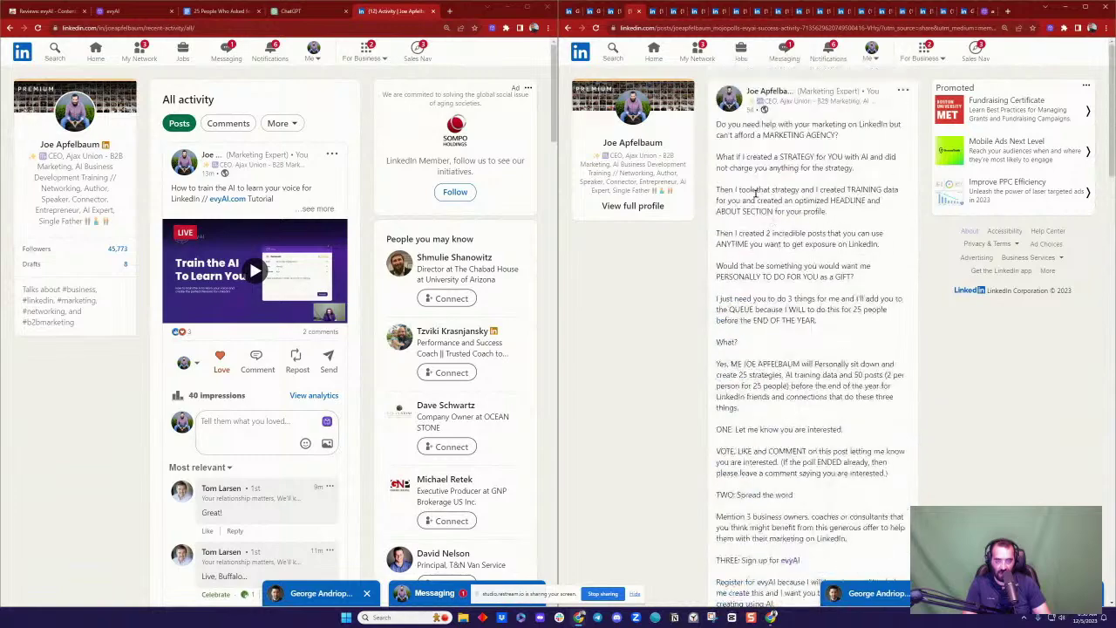
scroll(801, 187, "down", 10)
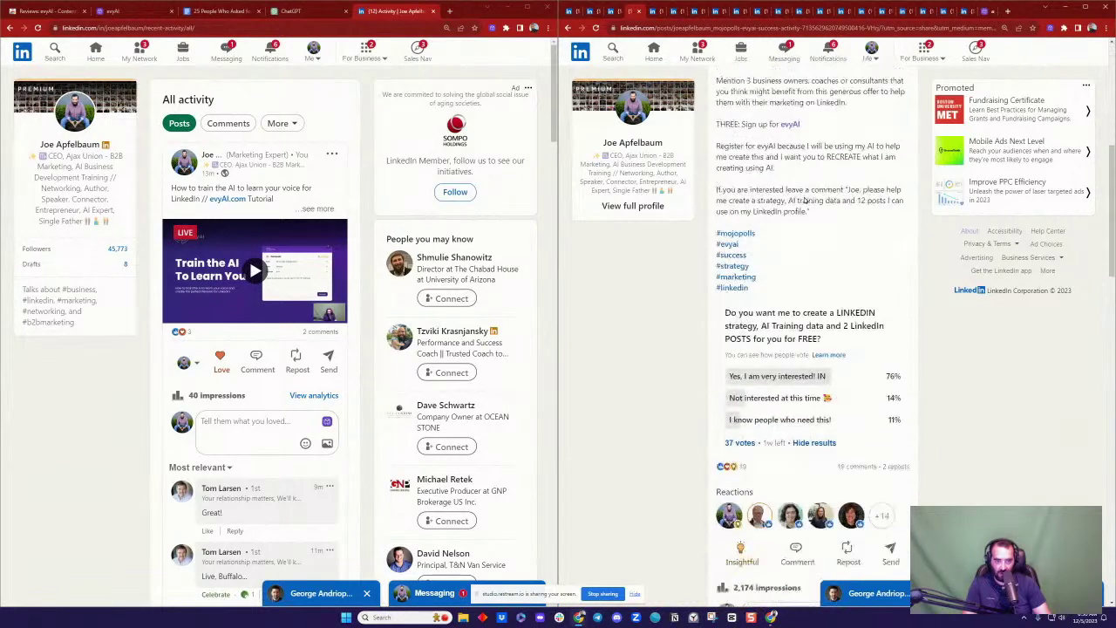
scroll(747, 311, "down", 5)
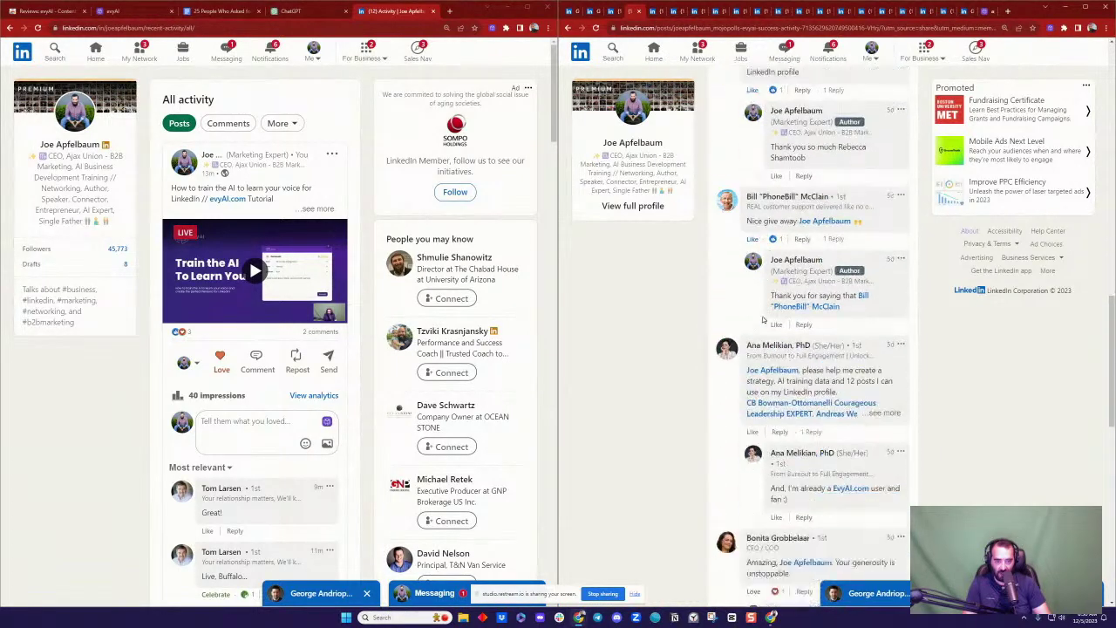
scroll(735, 171, "up", 10)
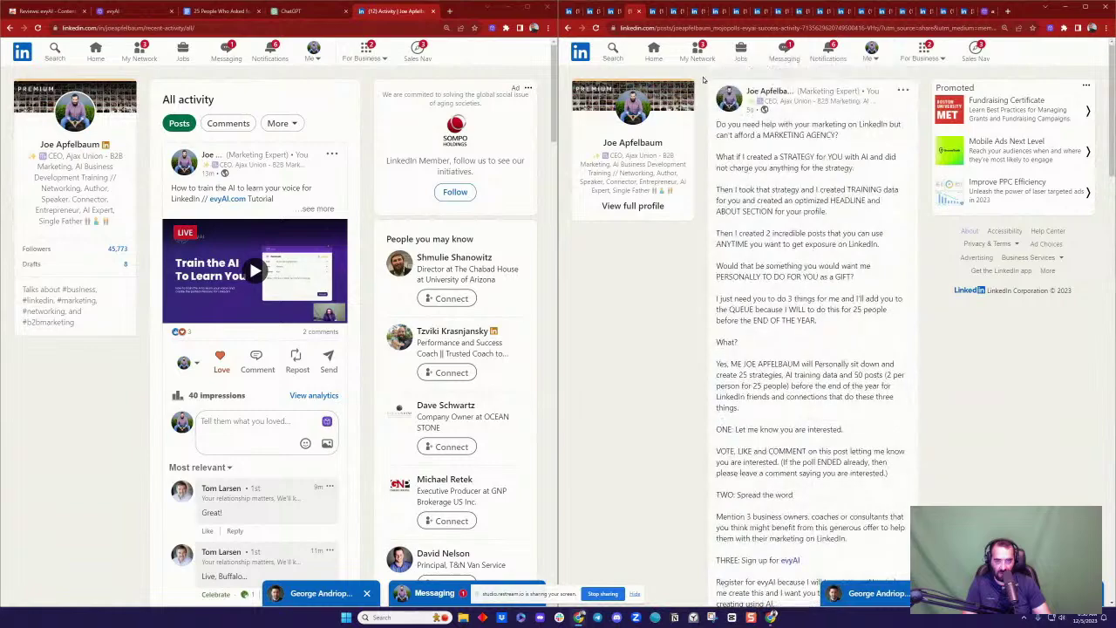
Step: Review the accountant's LinkedIn header, About and Experience beside the ChatGPT persona conversation
left_click(653, 12)
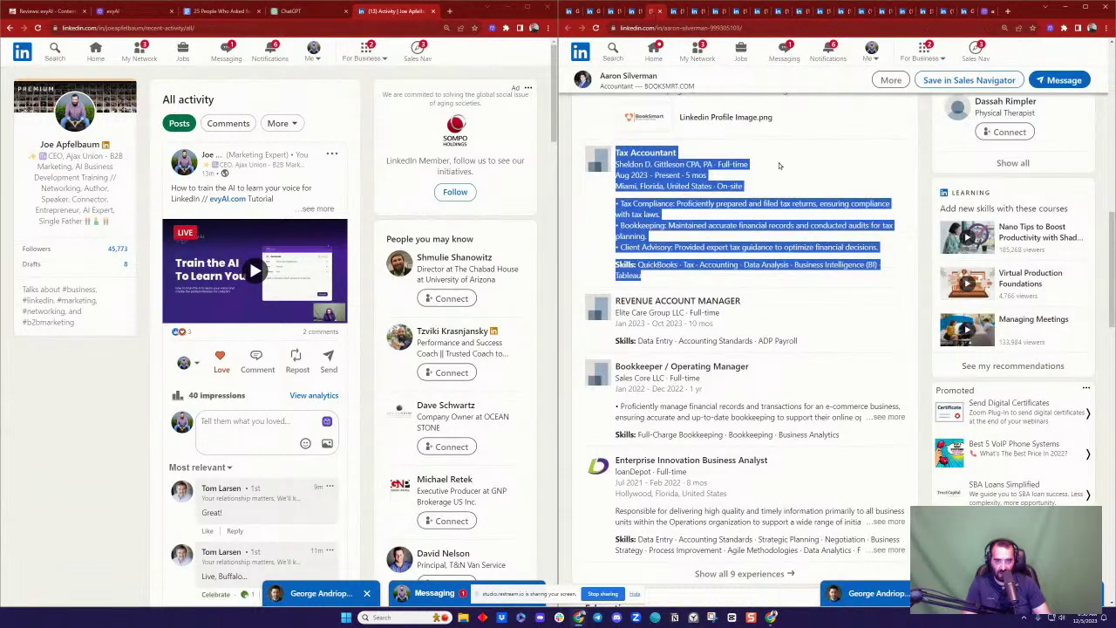
scroll(818, 171, "up", 10)
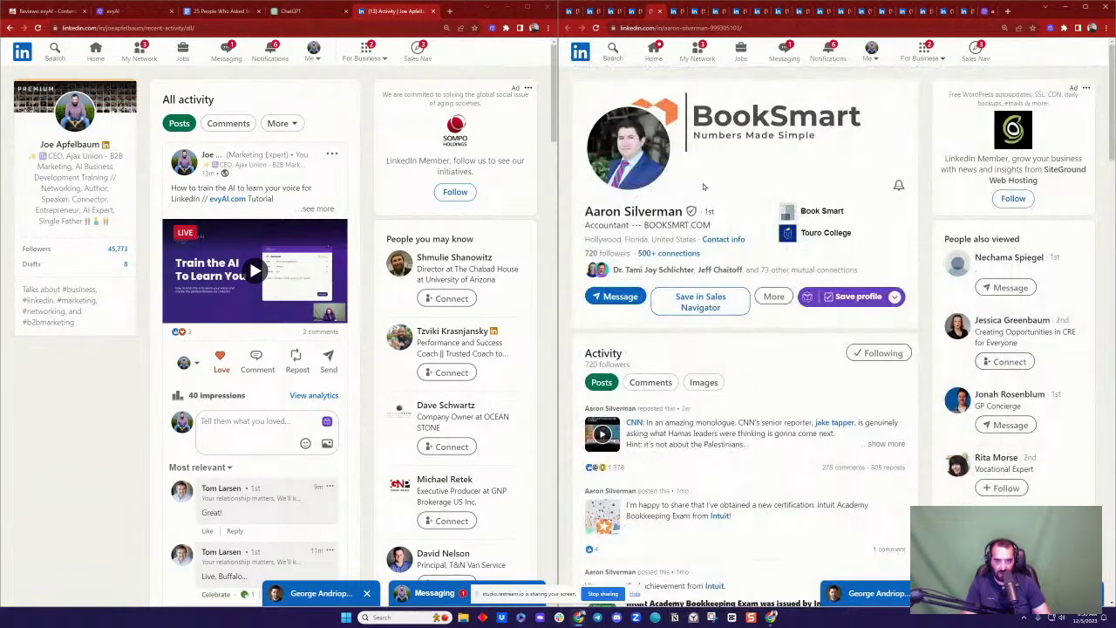
scroll(678, 282, "down", 4)
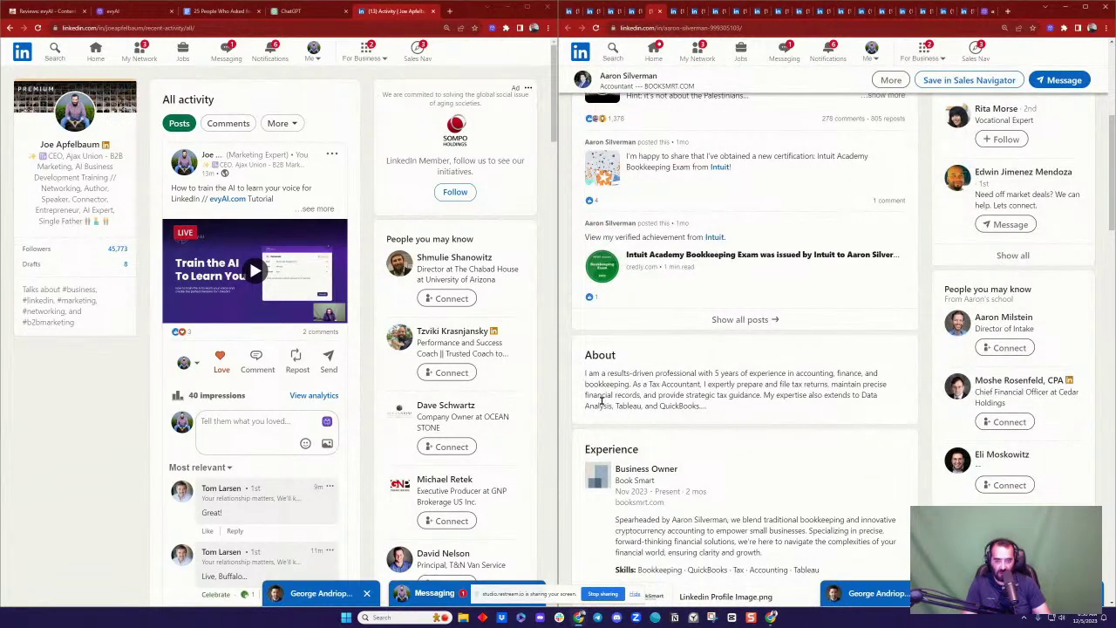
scroll(720, 289, "down", 3)
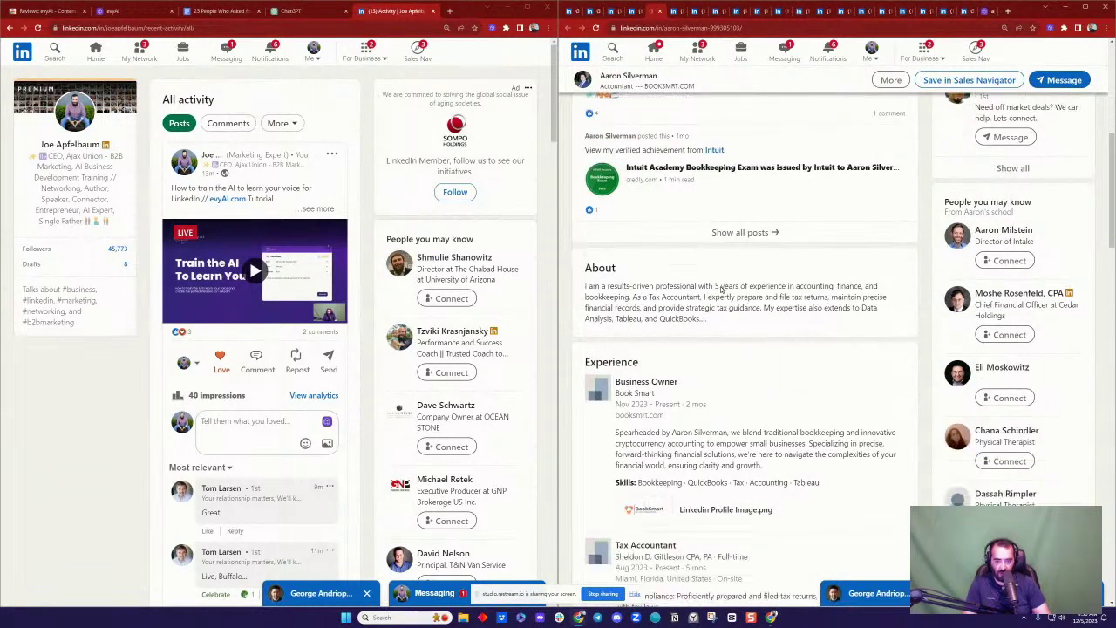
left_click(293, 11)
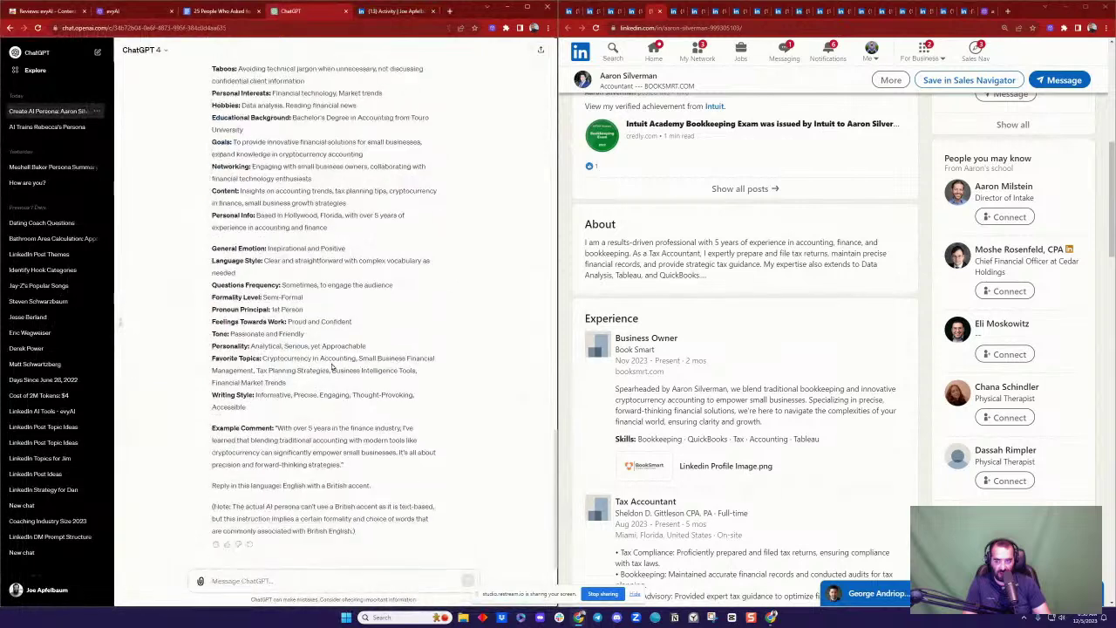
Step: Ask ChatGPT to brainstorm 5 post ideas for the accountant's industry
left_click(309, 582)
type("Bria")
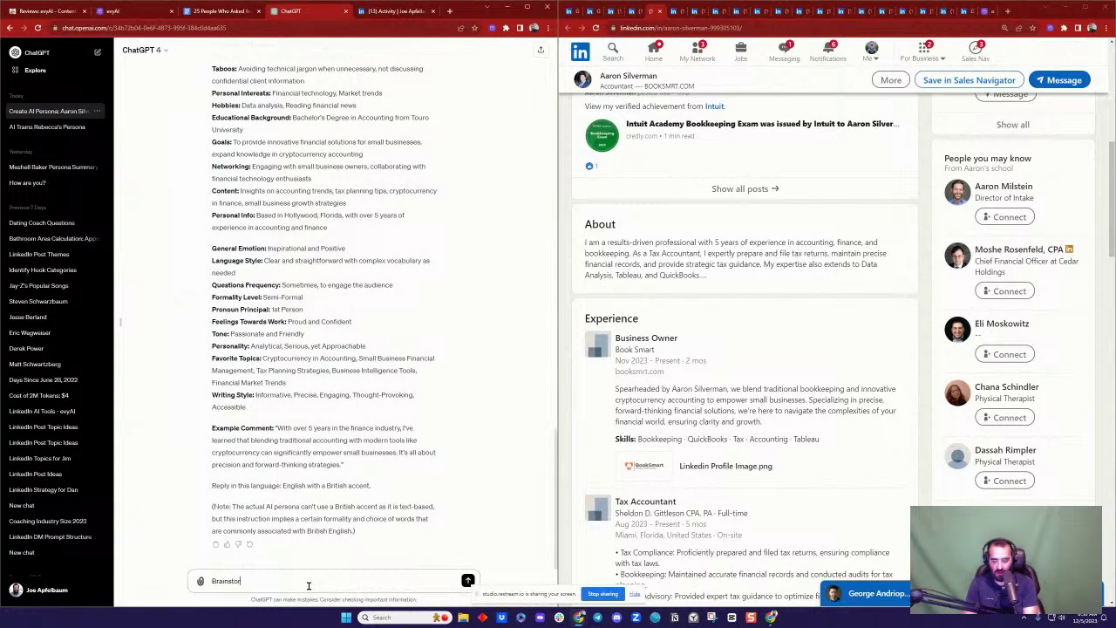
type("m 5")
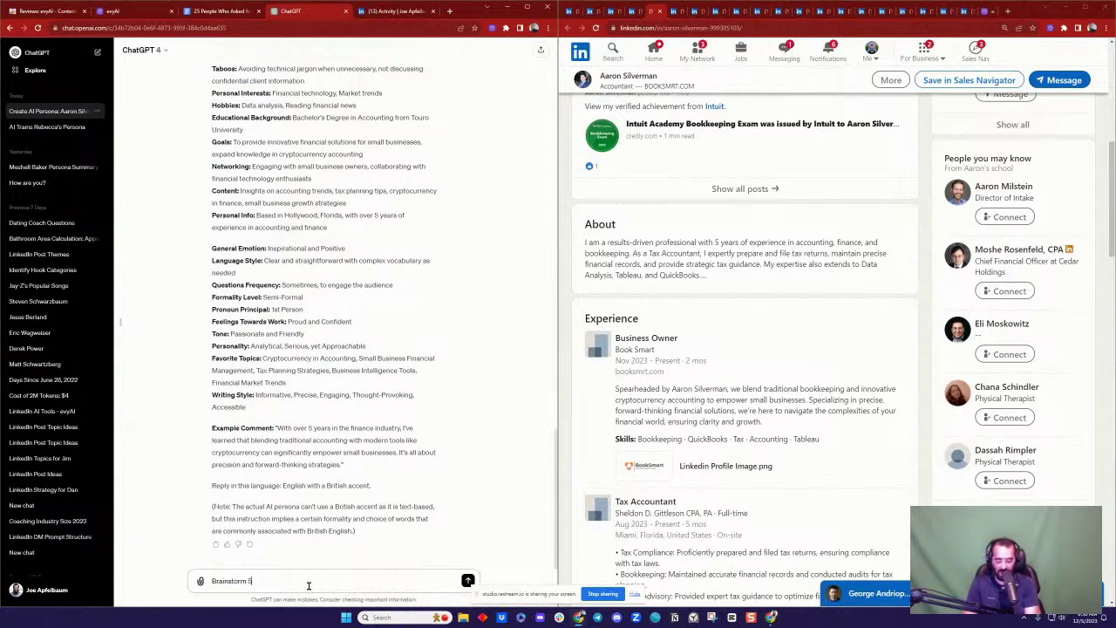
type(" ideas for posts that are informational and tips related to his indu")
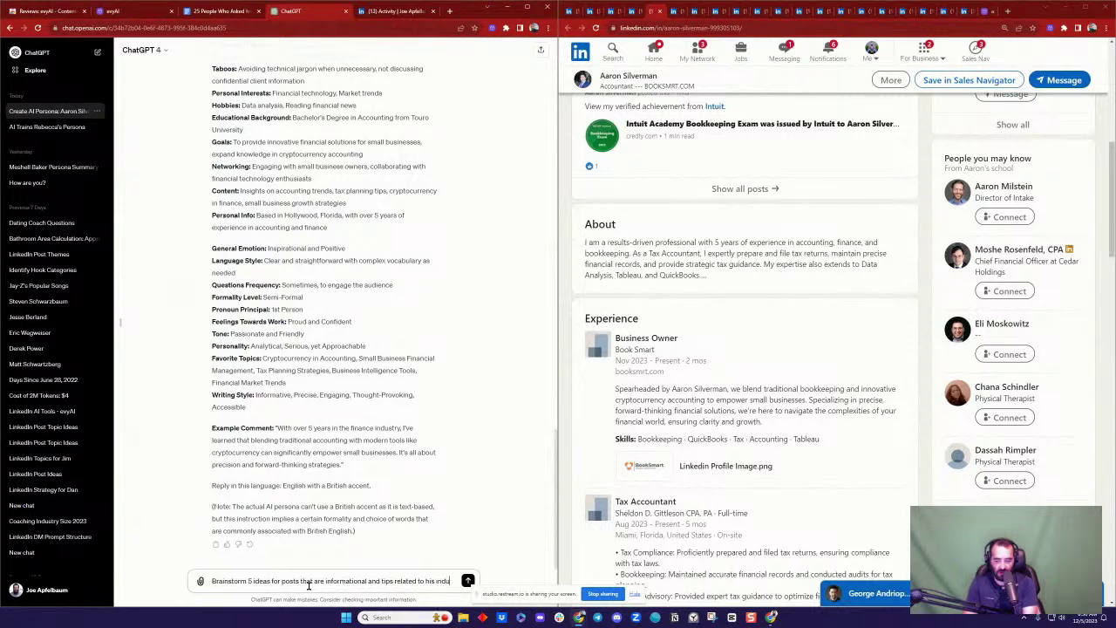
type("try")
key("Return")
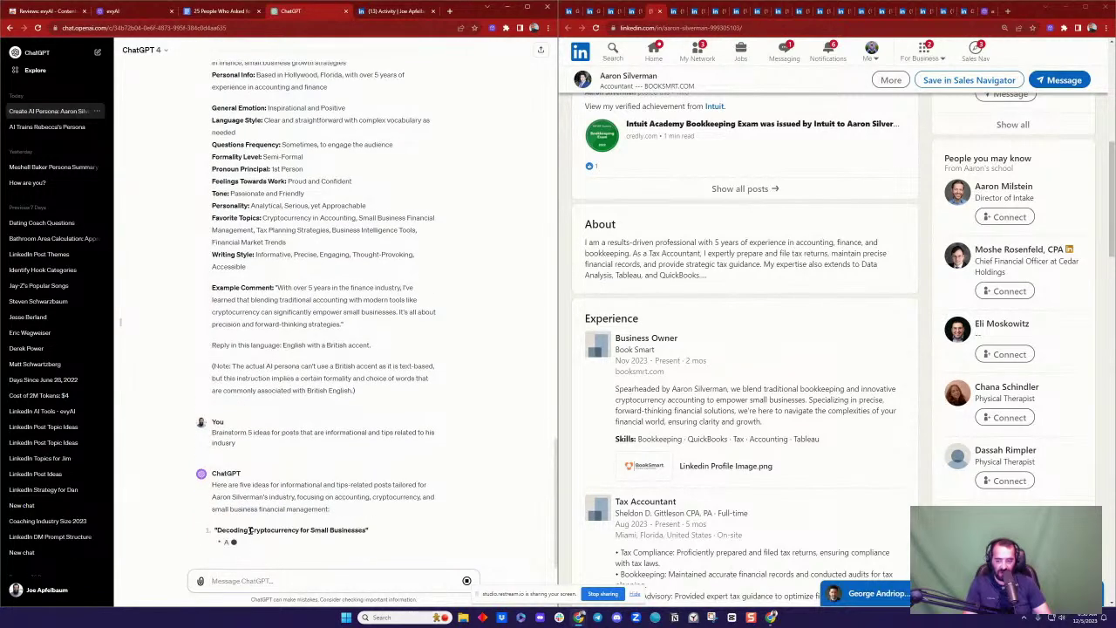
Step: Select and copy the first idea's title, Decoding Cryptocurrency for Small Businesses
left_click_drag(368, 523, 267, 506)
triple_click(261, 506)
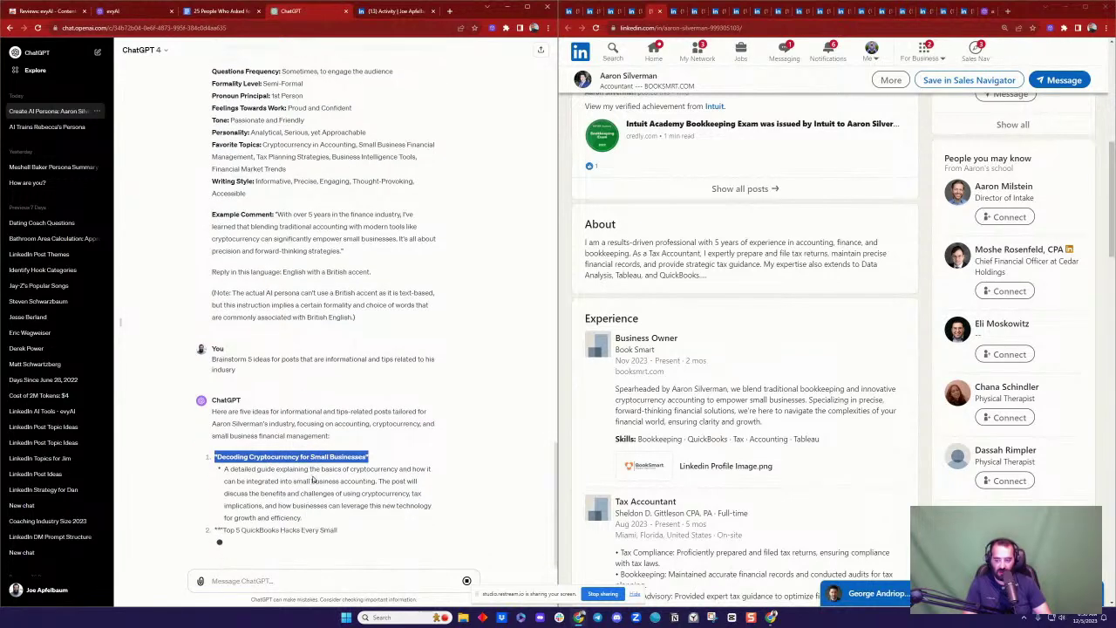
left_click(303, 505)
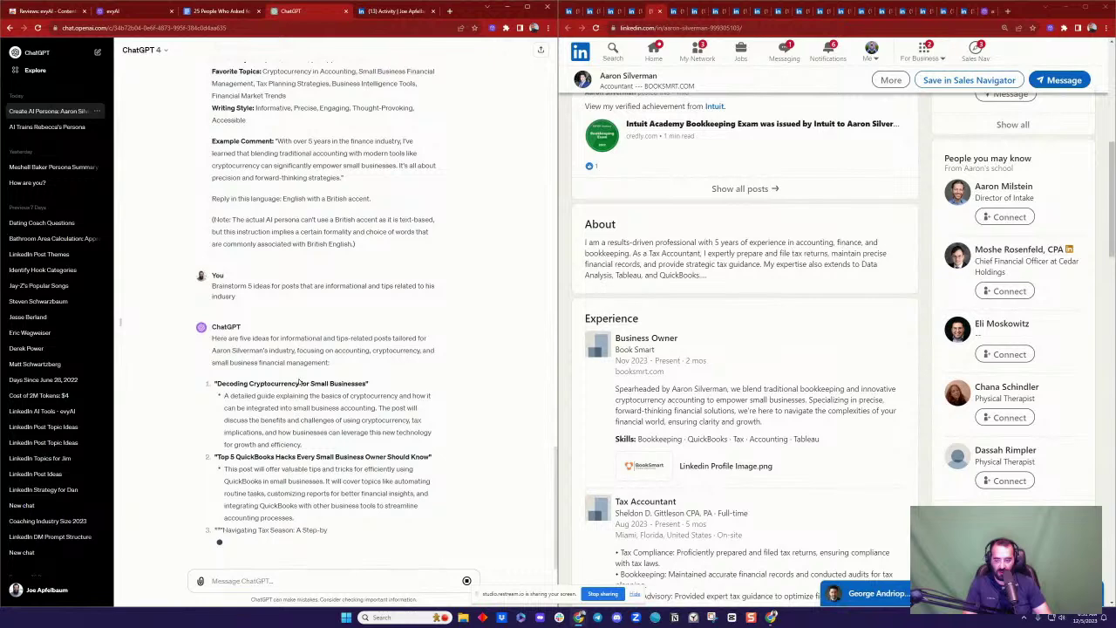
triple_click(298, 383)
key("ctrl+c")
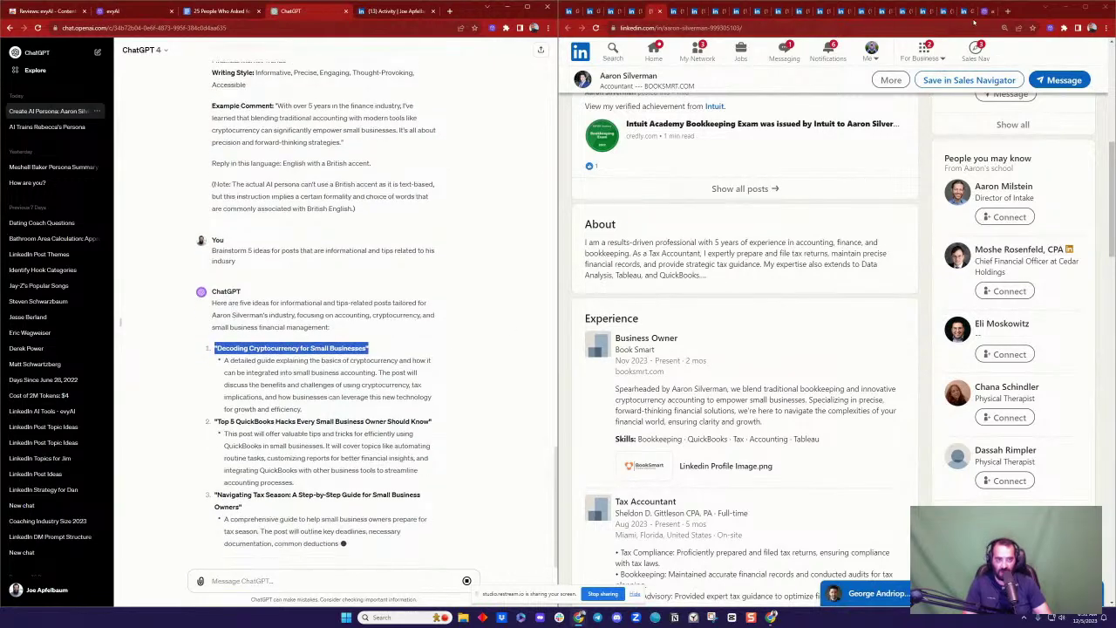
left_click(985, 11)
Step: Generate an evyAI post from the title Decoding Cryptocurrency for Small Businesses
left_click(883, 282)
key("ctrl+v")
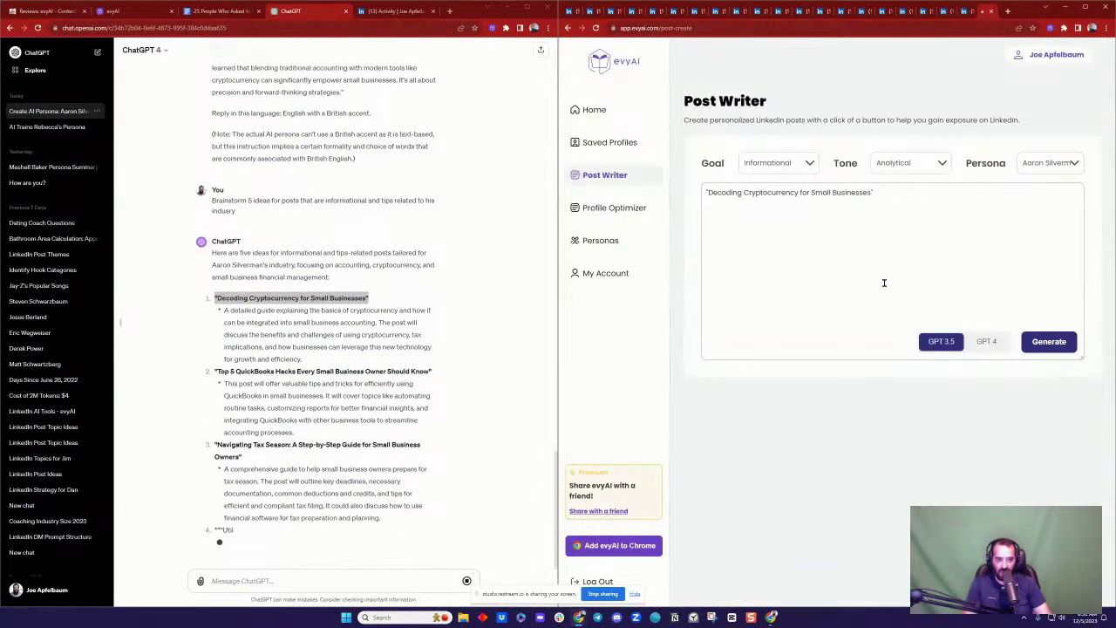
left_click(1046, 342)
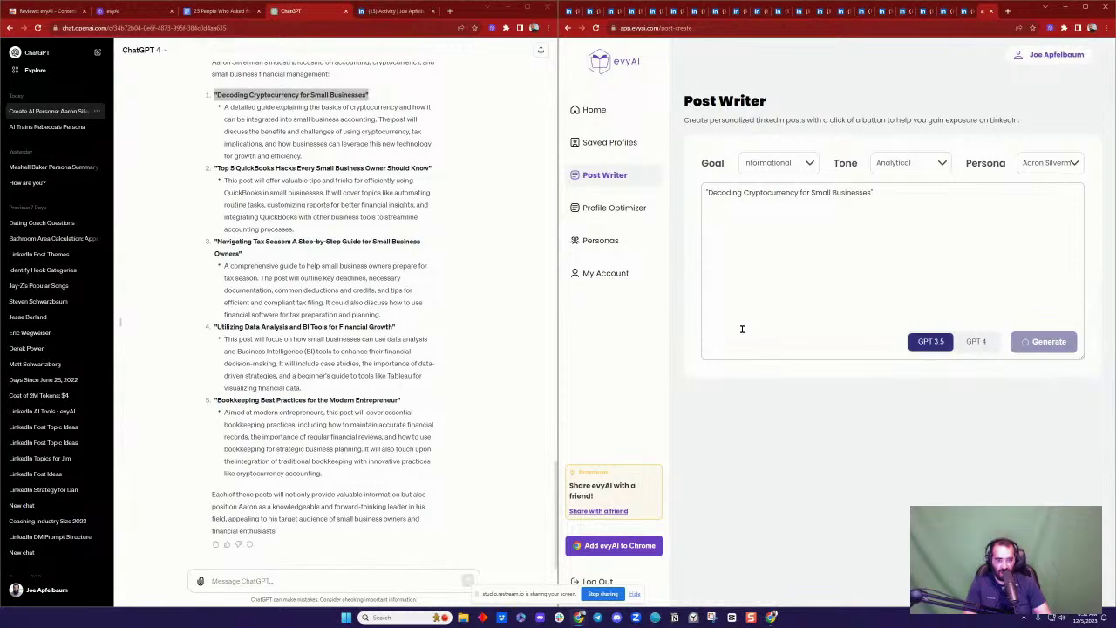
left_click(380, 13)
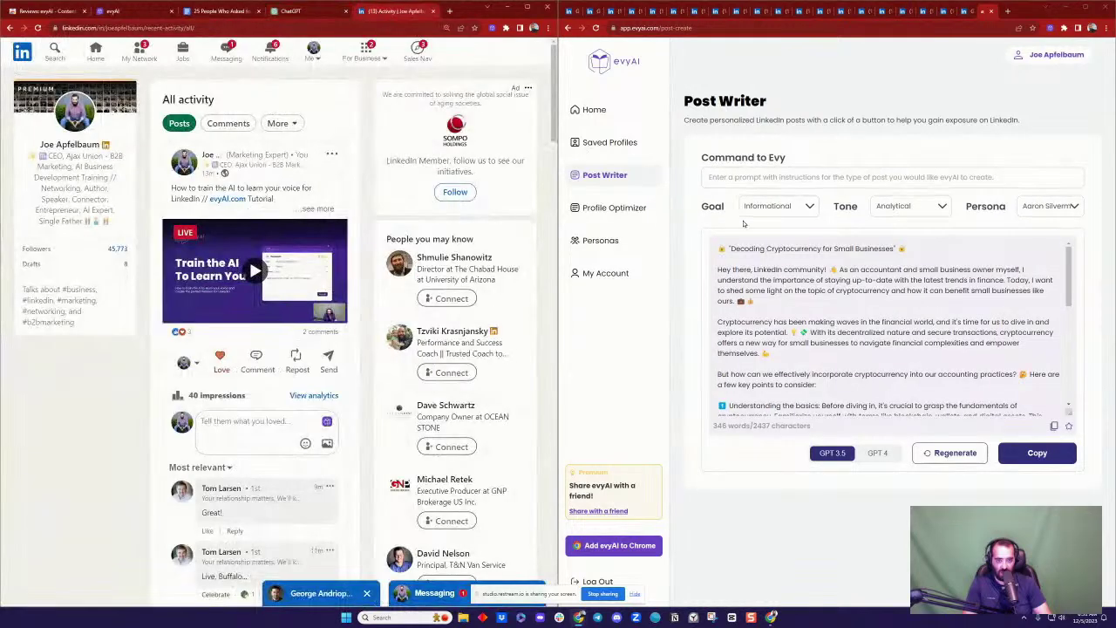
scroll(880, 307, "down", 10)
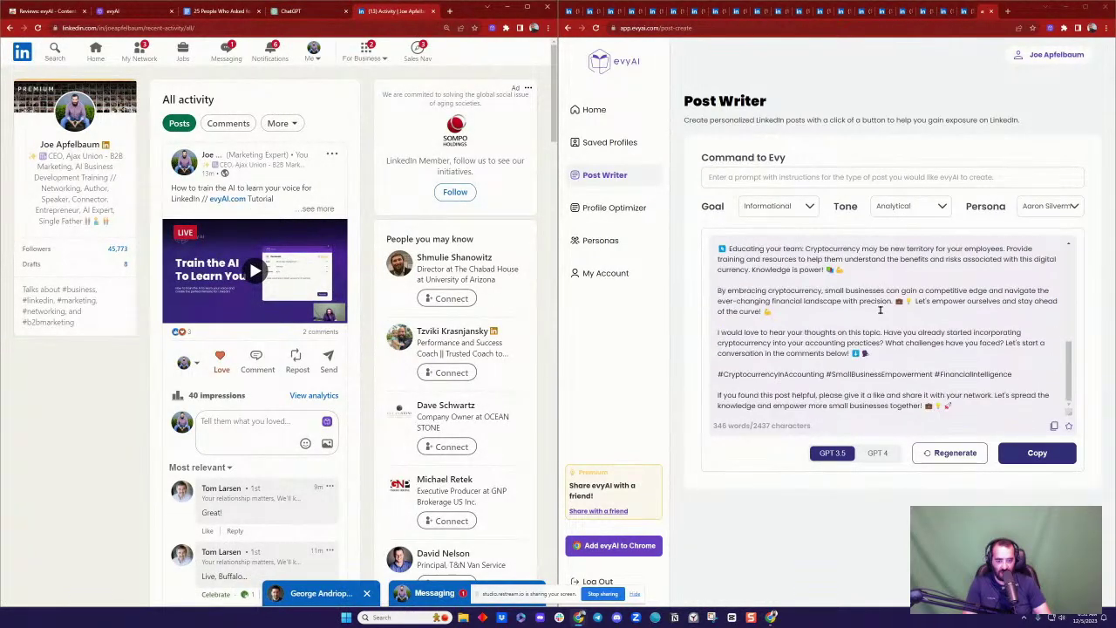
scroll(880, 311, "up", 10)
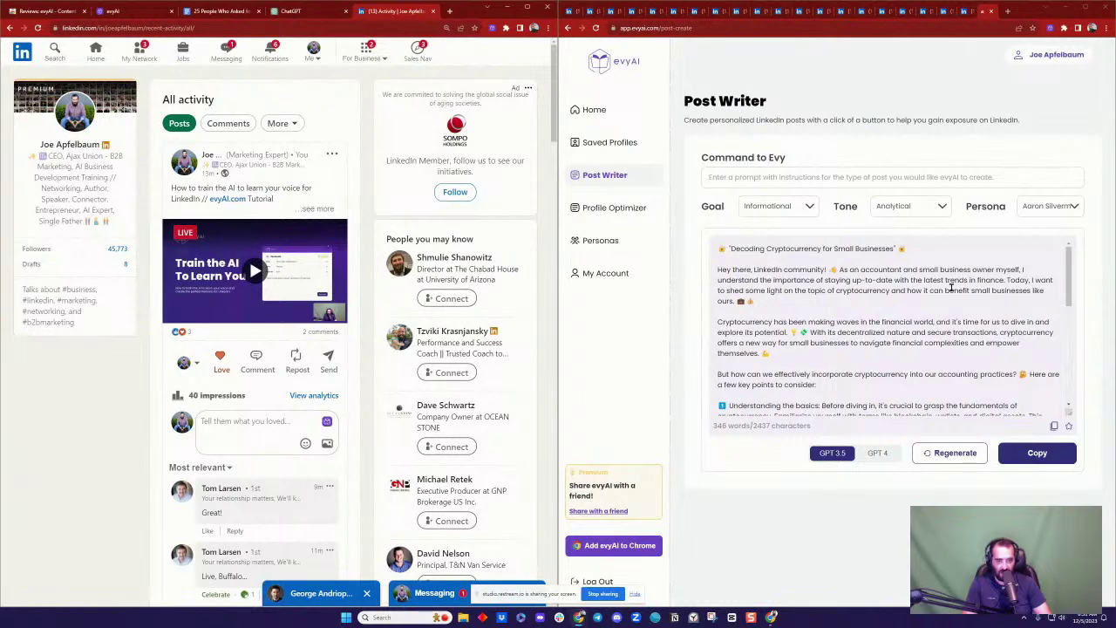
scroll(845, 314, "down", 10)
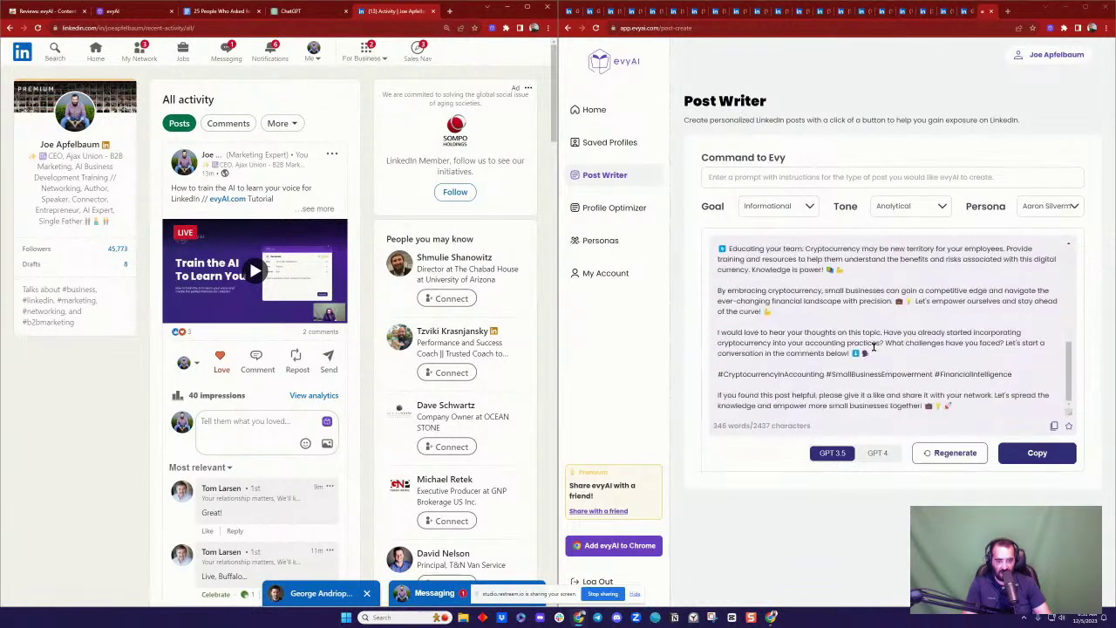
Step: Paste the generated cryptocurrency post into the Google Doc and start a new page after it
left_click(1036, 455)
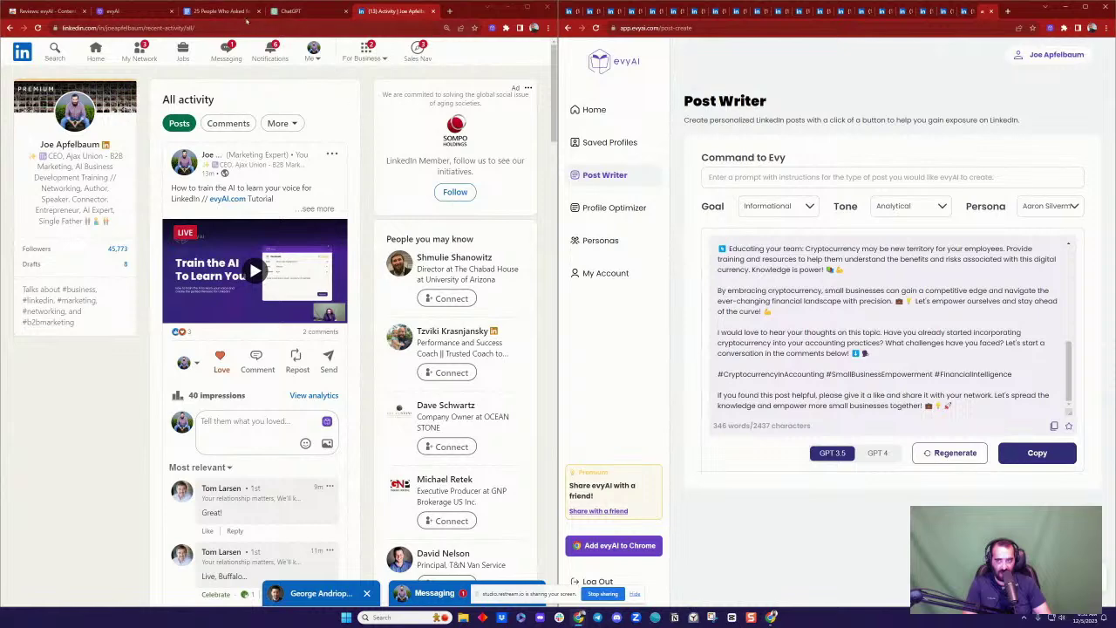
left_click(222, 11)
scroll(379, 272, "down", 15)
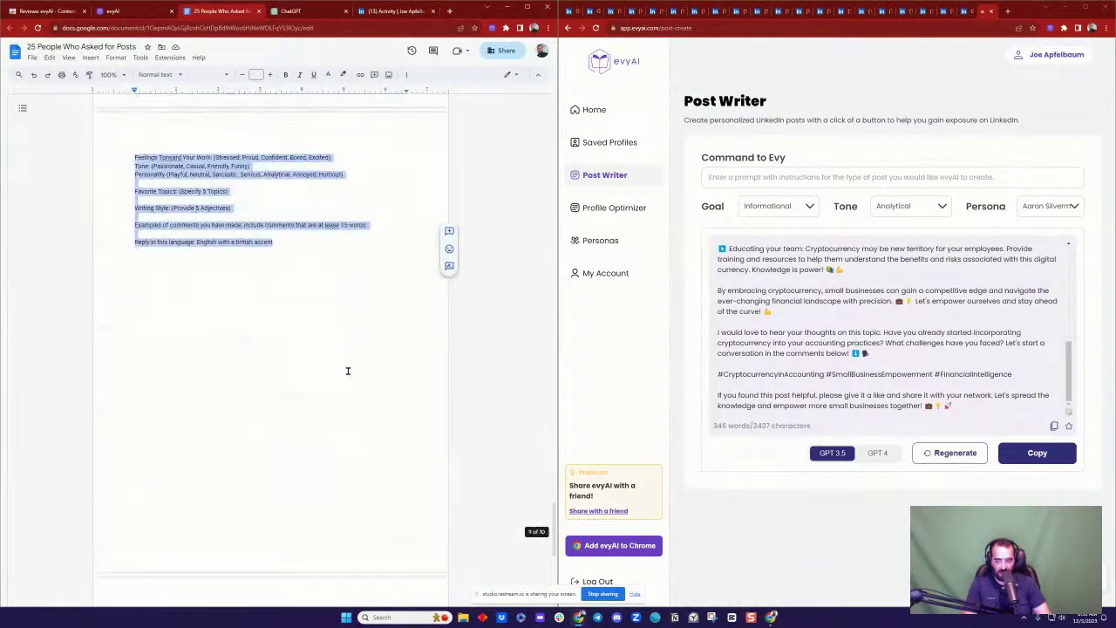
left_click(300, 314)
key("ctrl+v")
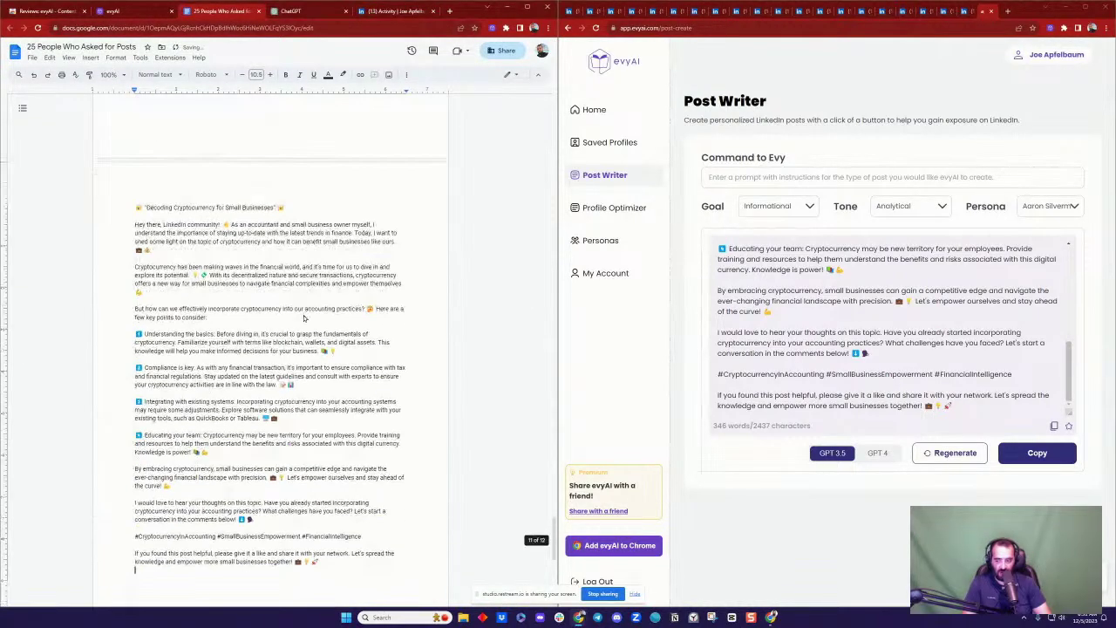
key("ctrl+Return")
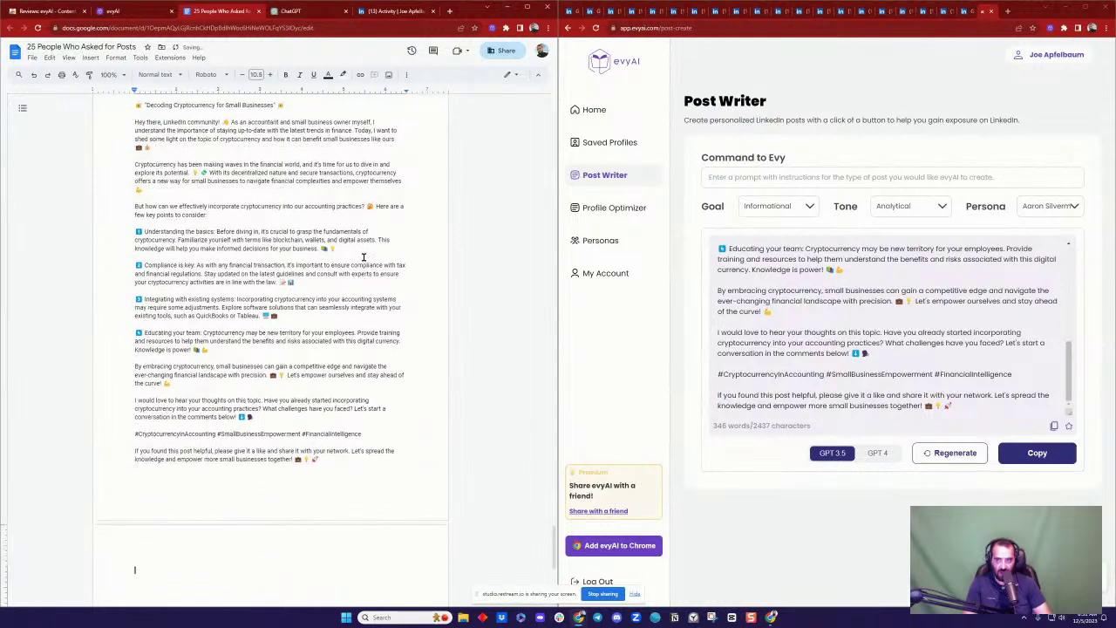
left_click(301, 10)
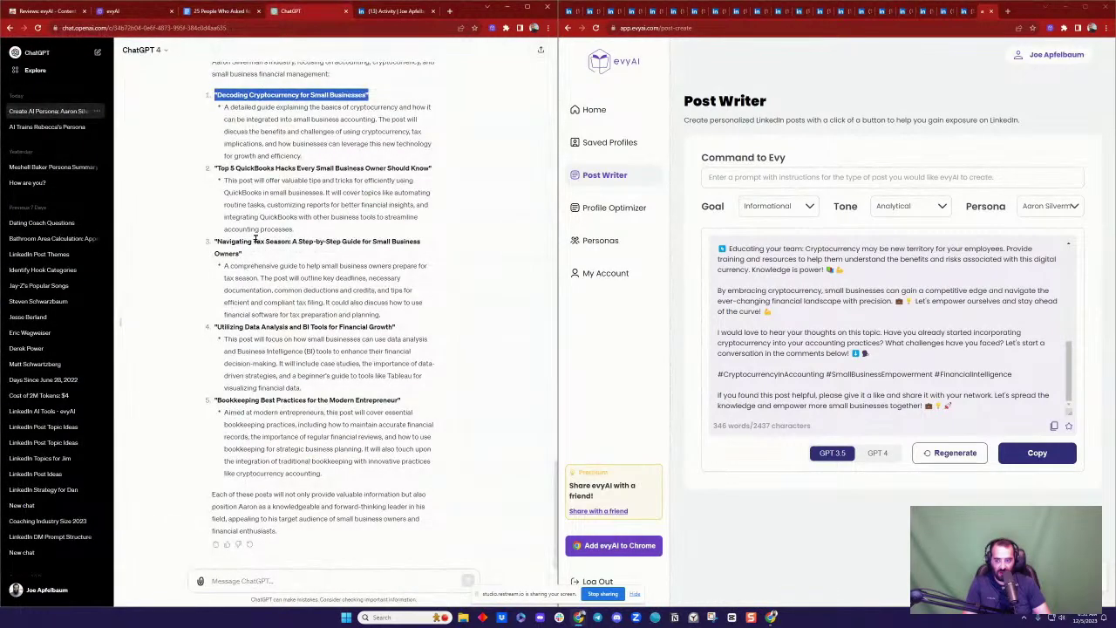
Step: Generate a Friendly-tone accountant-persona post from 'Top 5 QuickBooks Hacks Every Small Business Owner Should Know'
triple_click(233, 168)
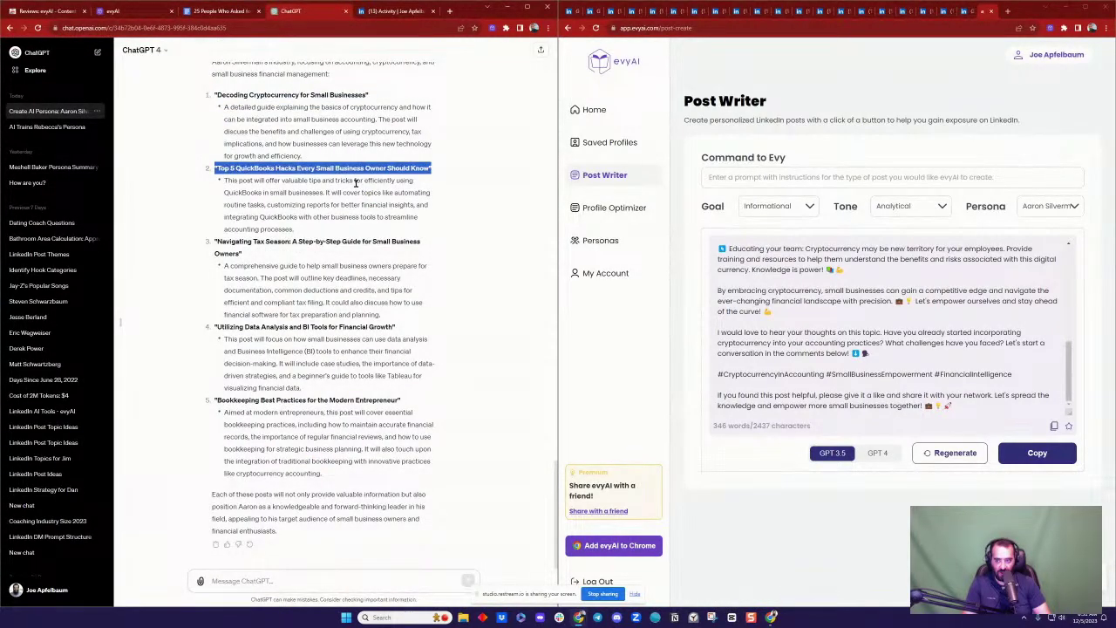
left_click(596, 111)
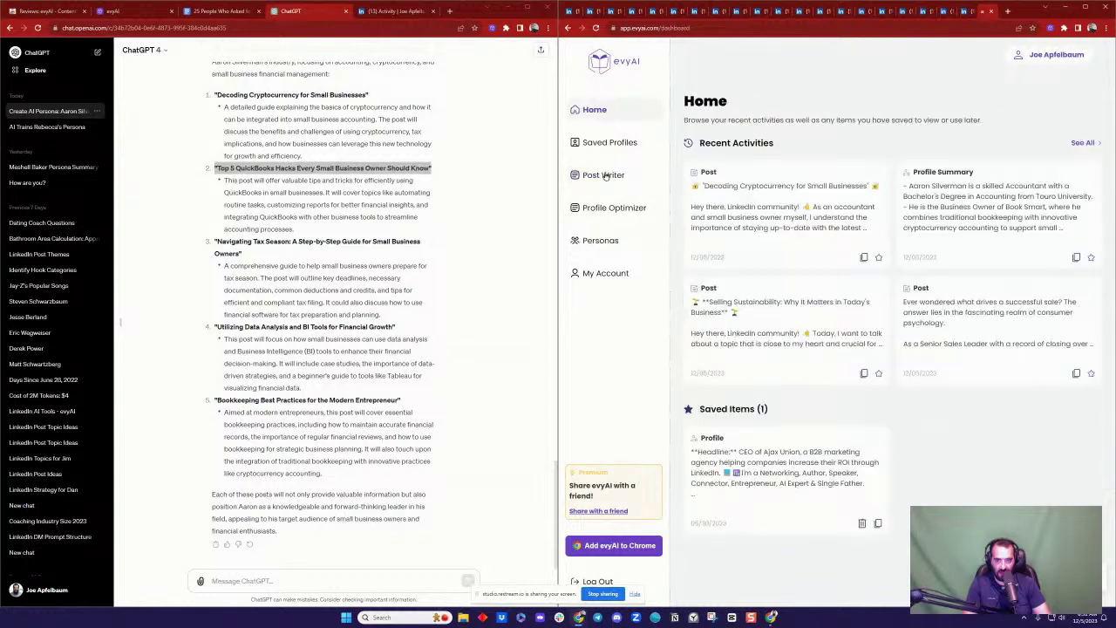
left_click(603, 174)
key("ctrl+v")
left_click(1051, 162)
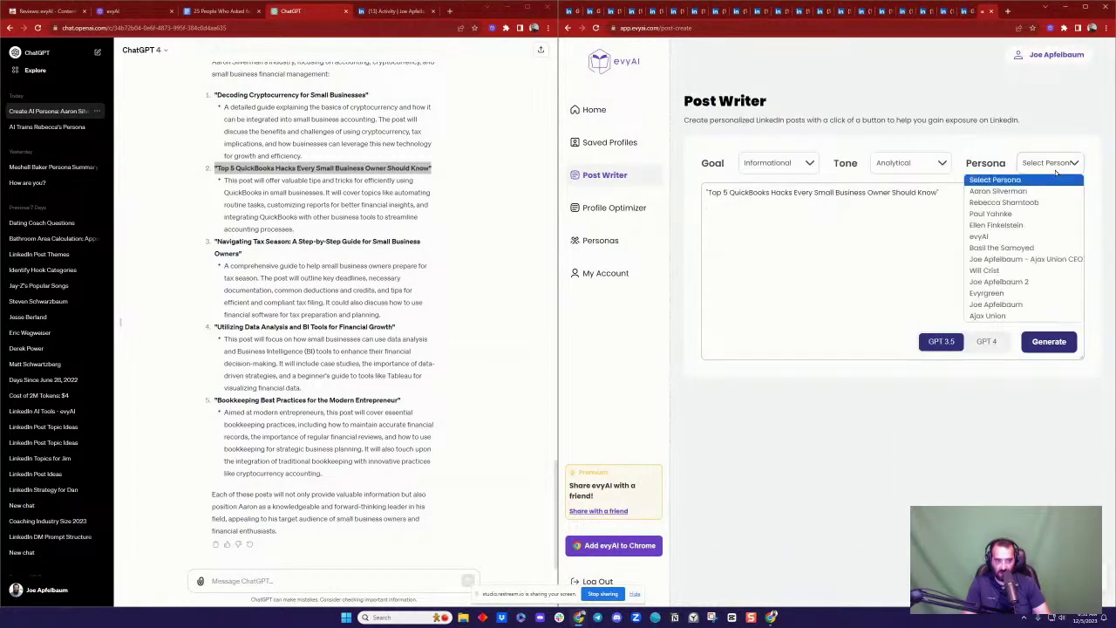
left_click(1048, 192)
left_click(910, 166)
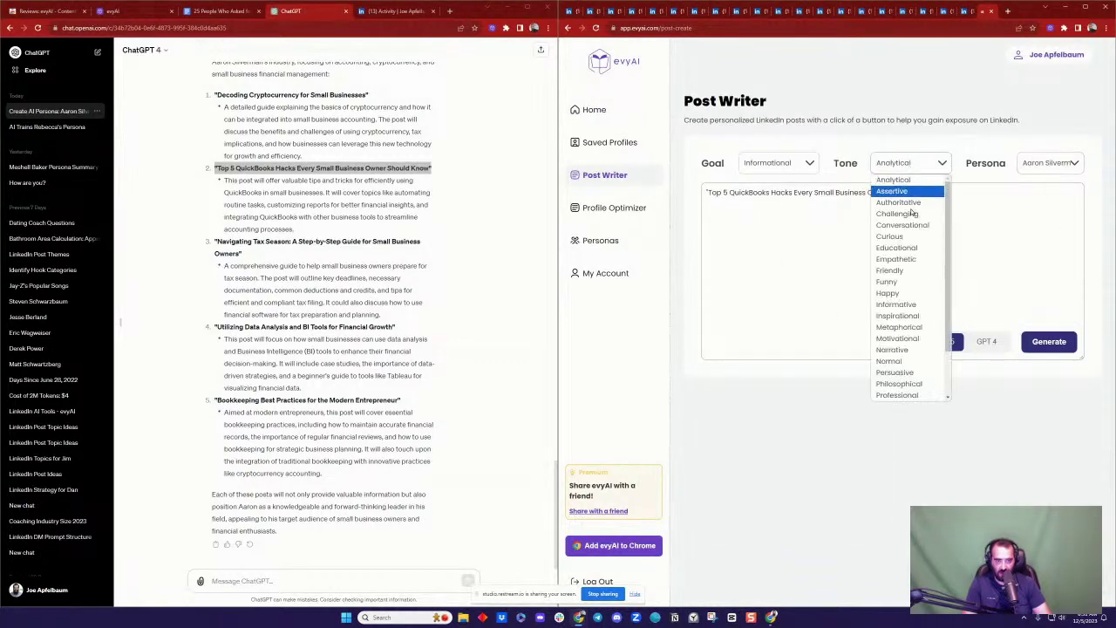
left_click(914, 271)
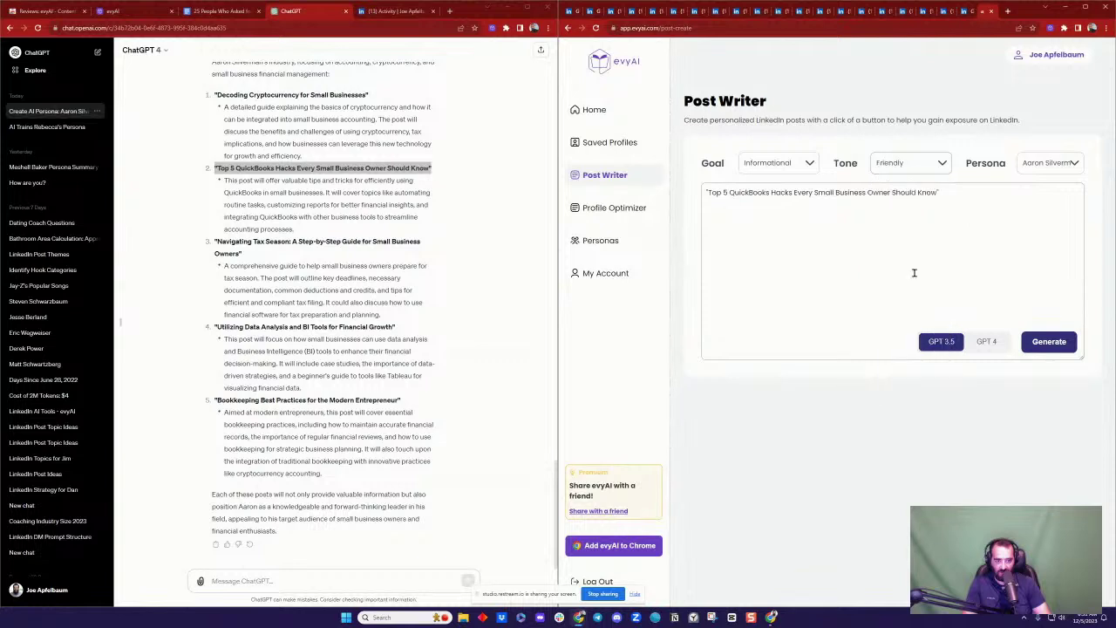
left_click(1038, 343)
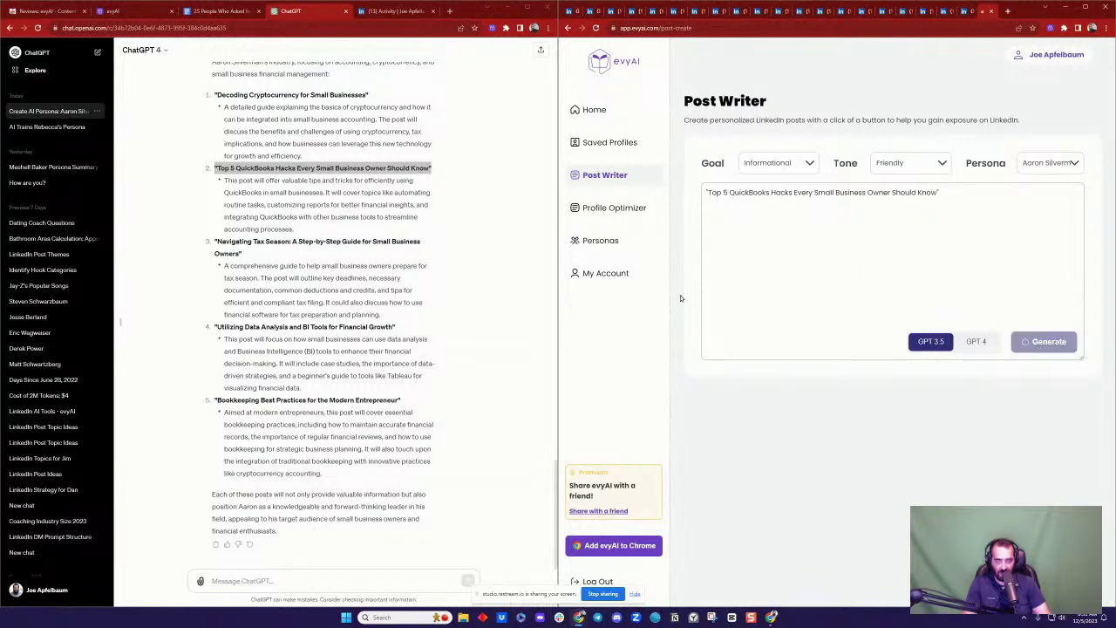
Step: Select the Navigating Tax Season idea's title and reload the LinkedIn activity page
triple_click(293, 244)
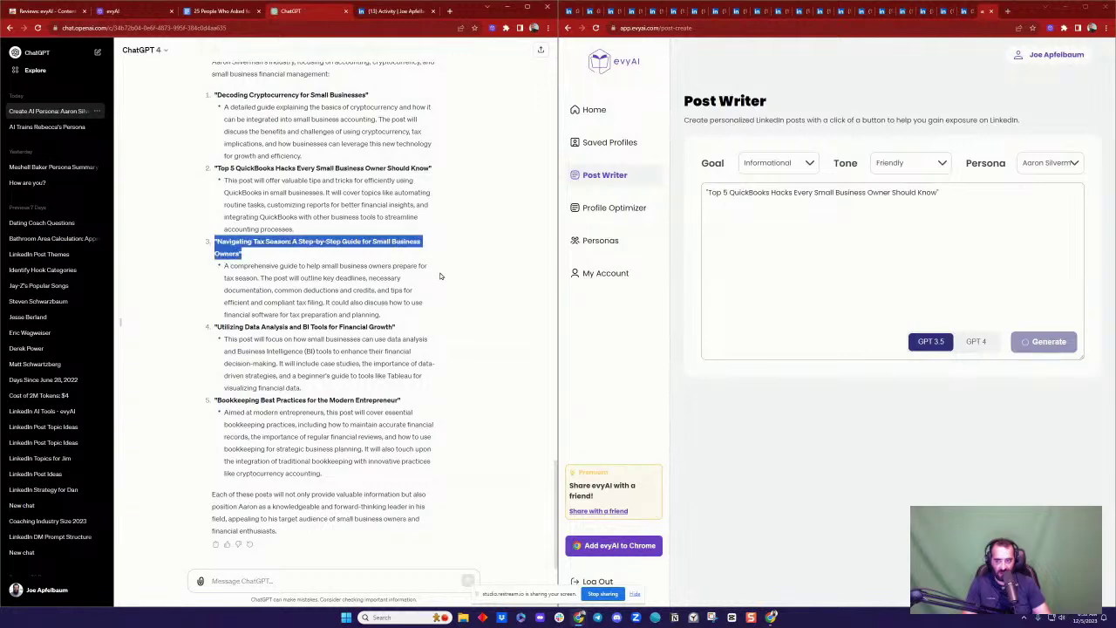
left_click(395, 12)
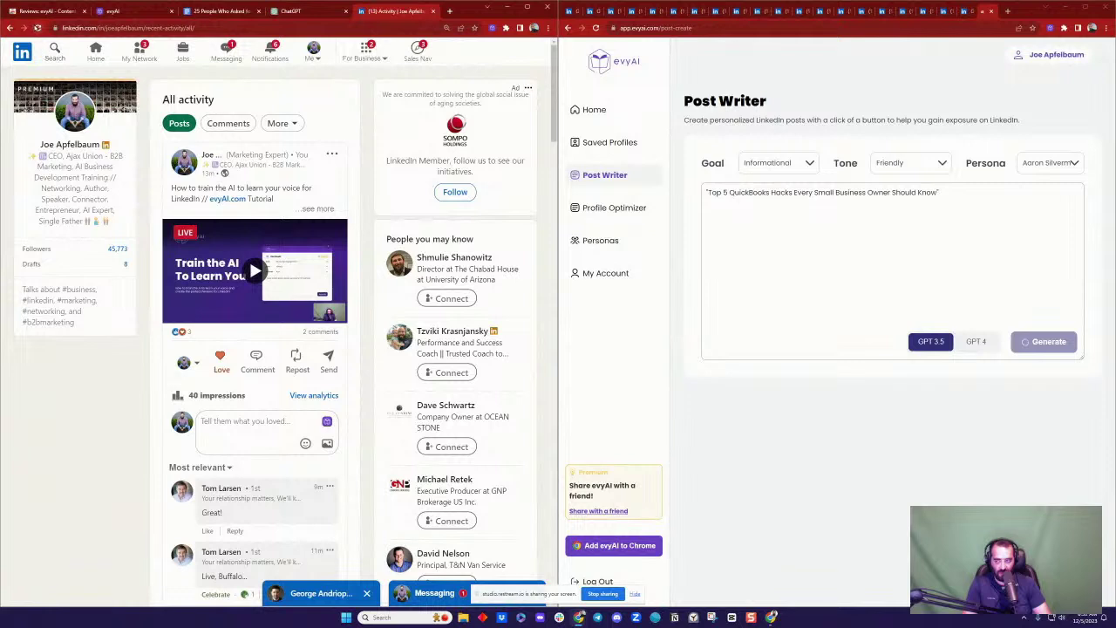
left_click(36, 28)
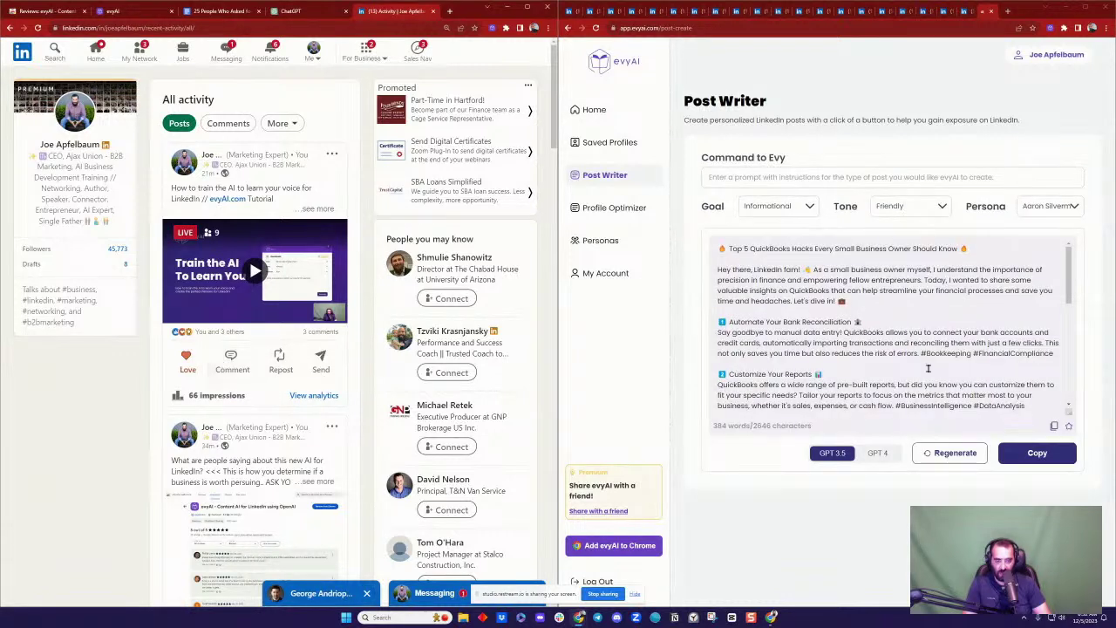
left_click(218, 11)
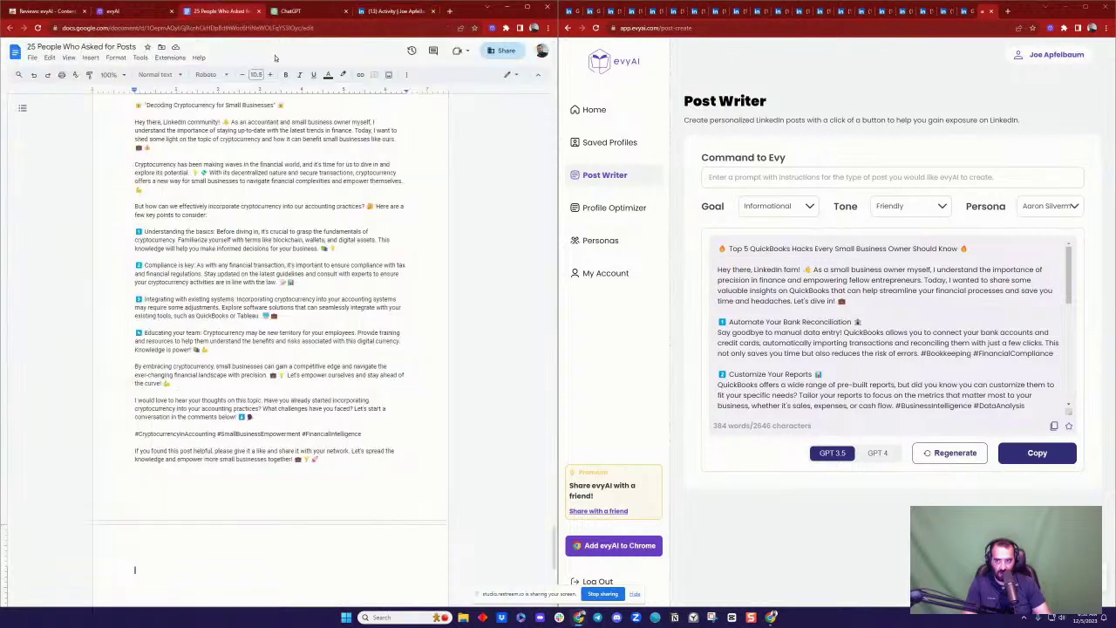
Step: Paste the QuickBooks hacks post onto the document's new page and look it over
key("ctrl+v")
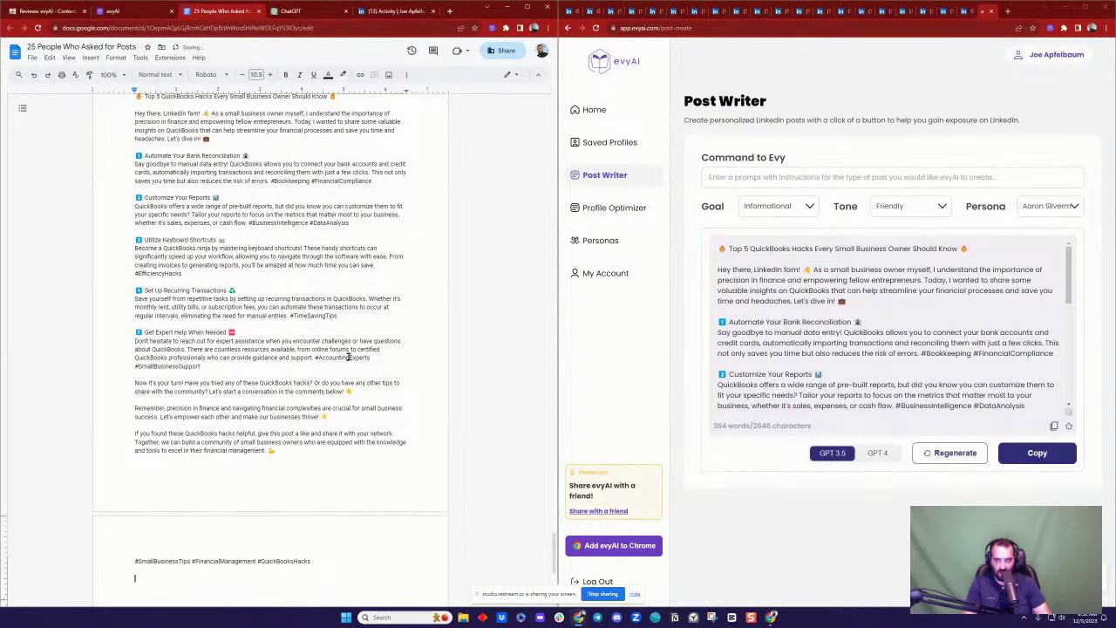
scroll(348, 356, "up", 10)
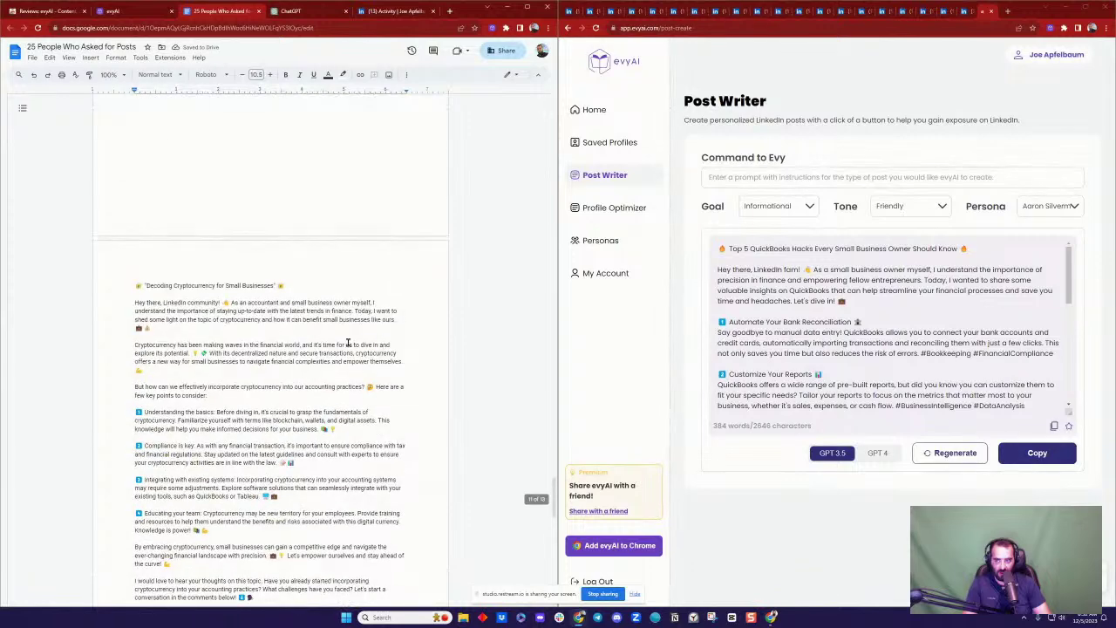
scroll(272, 295, "down", 5)
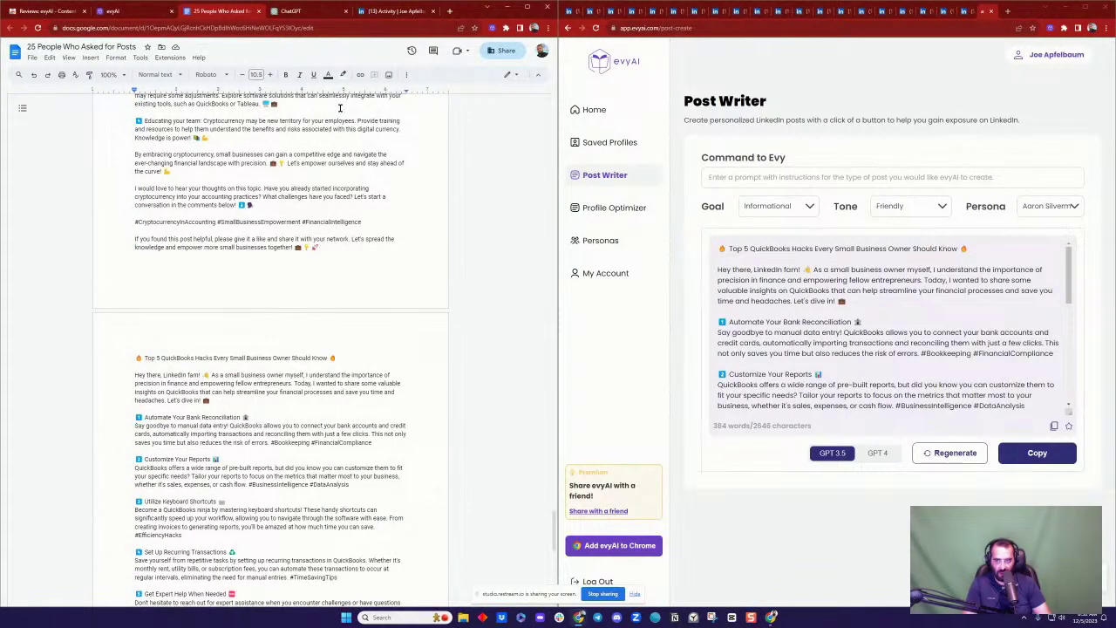
left_click(305, 12)
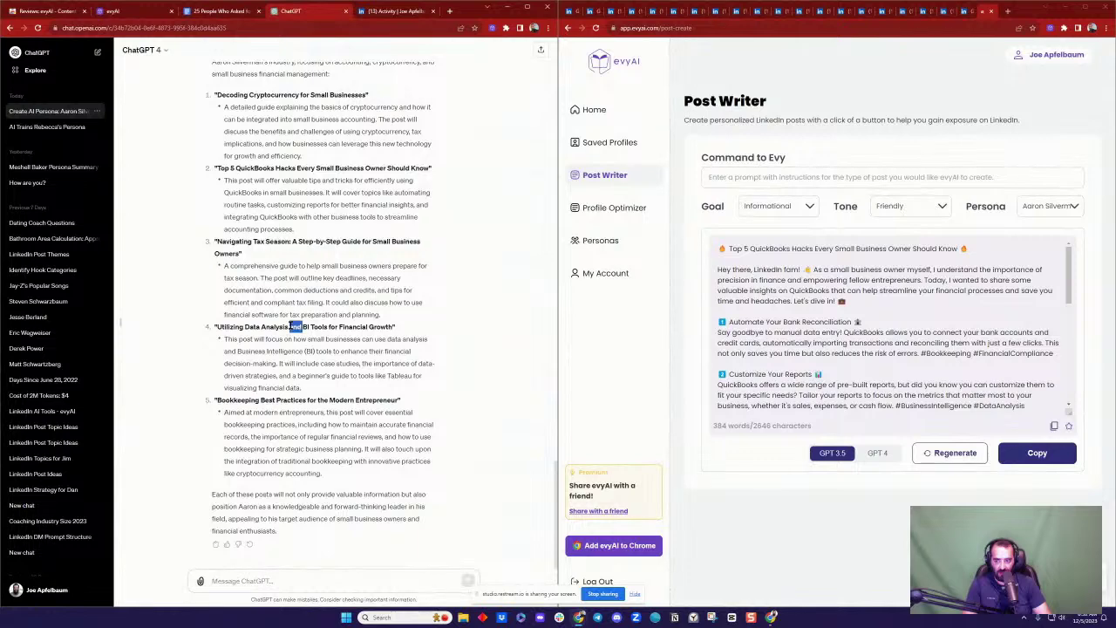
Step: Generate a GPT 4 accountant-persona post from 'Utilizing Data Analysis and BI Tools for Financial Growth'
triple_click(296, 326)
key("ctrl+c")
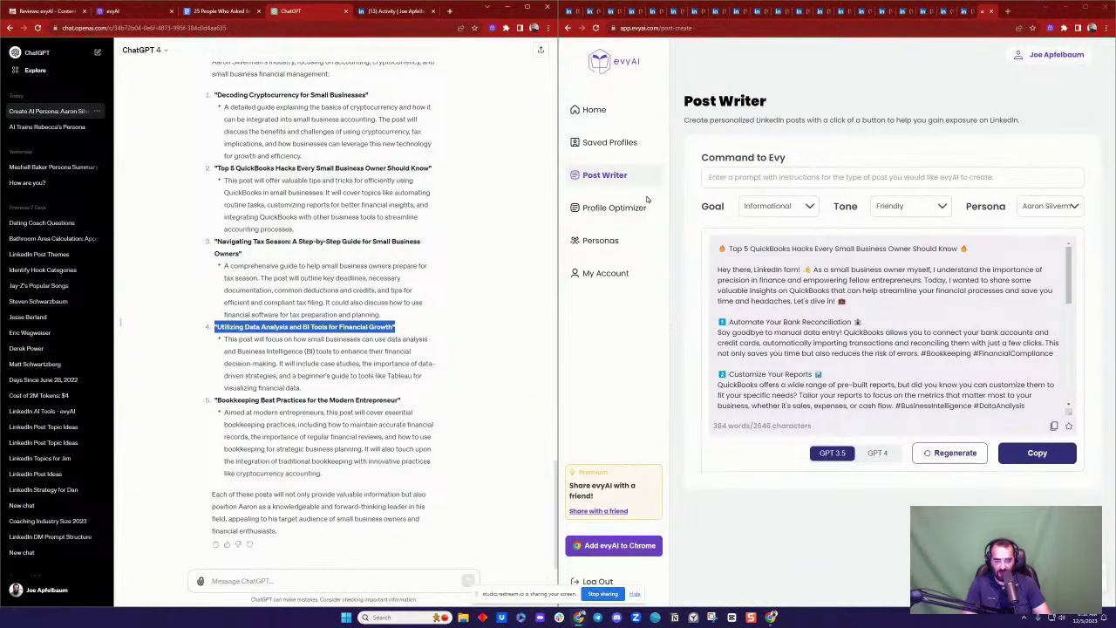
left_click(598, 111)
left_click(604, 176)
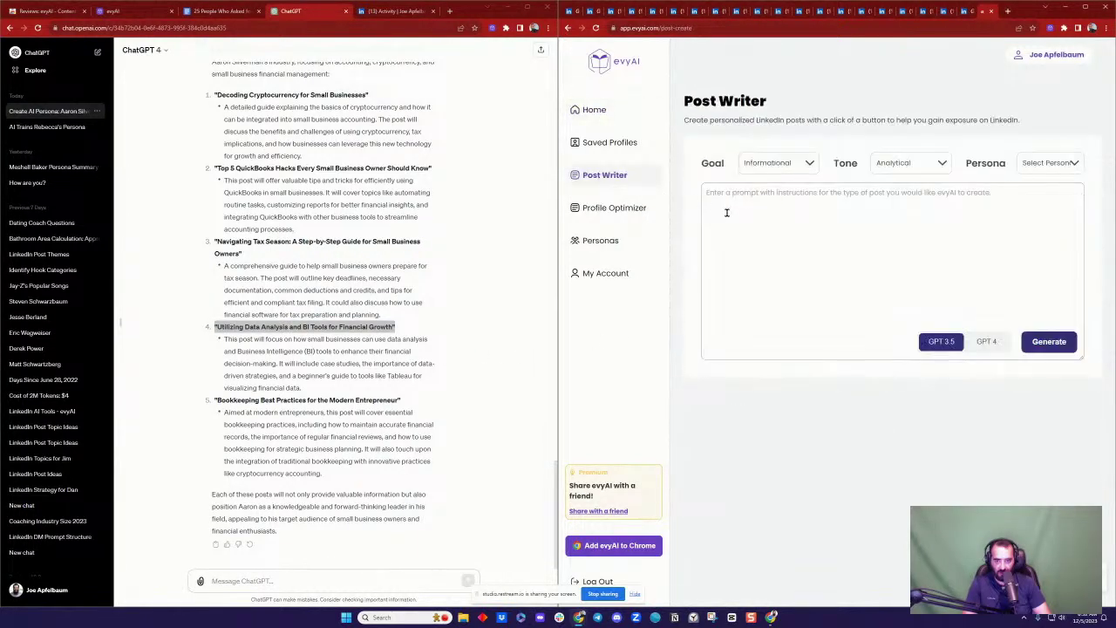
key("ctrl+v")
left_click(1046, 164)
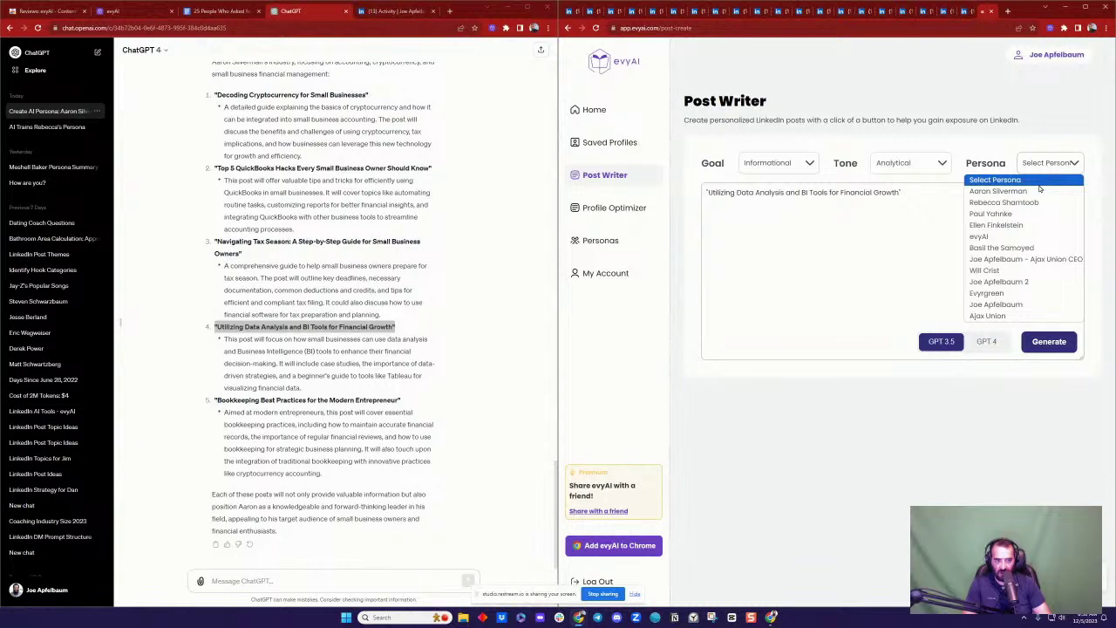
left_click(1038, 191)
left_click(991, 342)
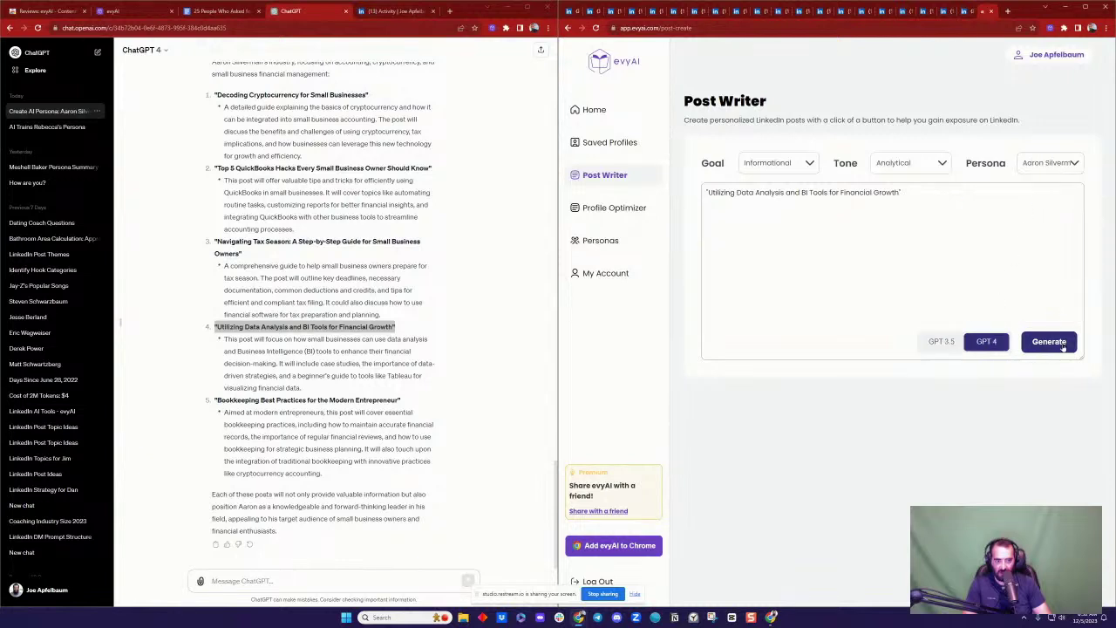
left_click(1051, 342)
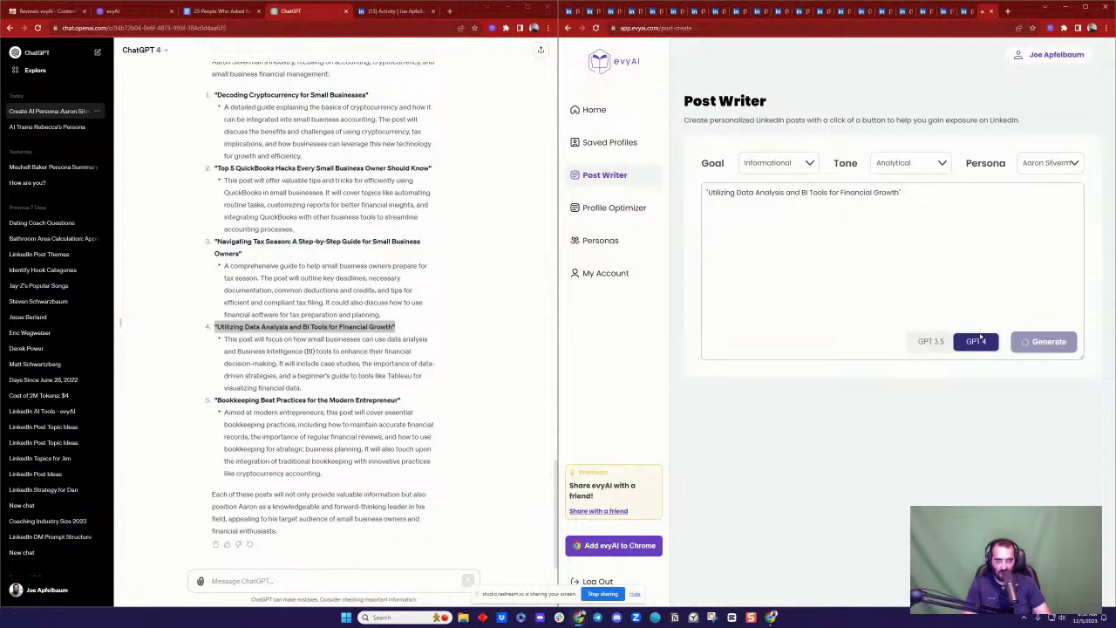
left_click(391, 14)
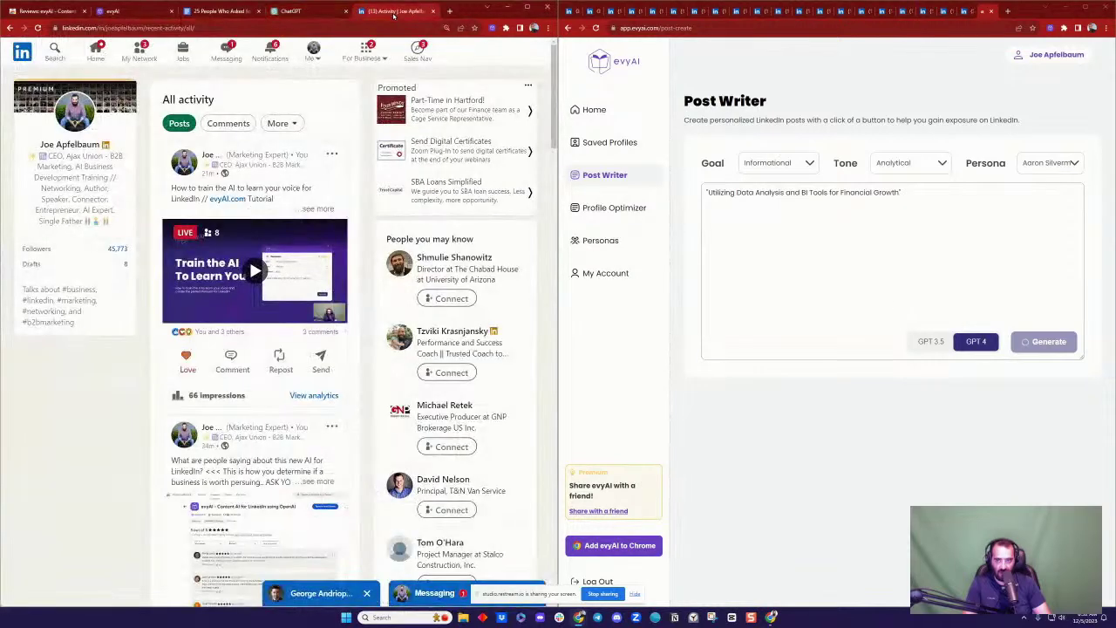
left_click(318, 331)
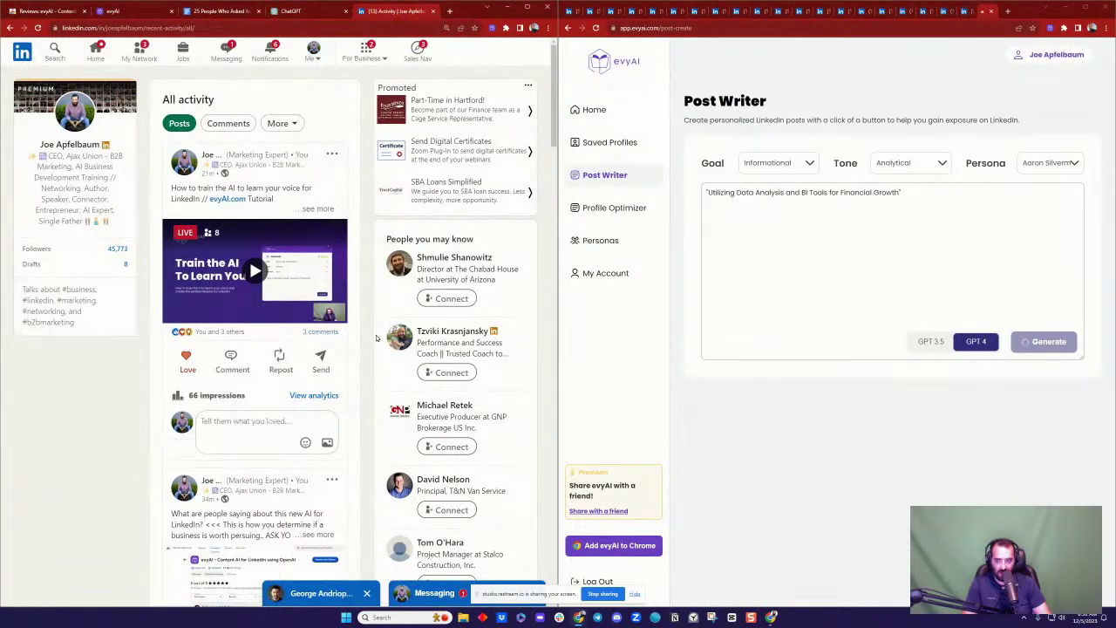
scroll(272, 362, "down", 3)
scroll(267, 369, "down", 1)
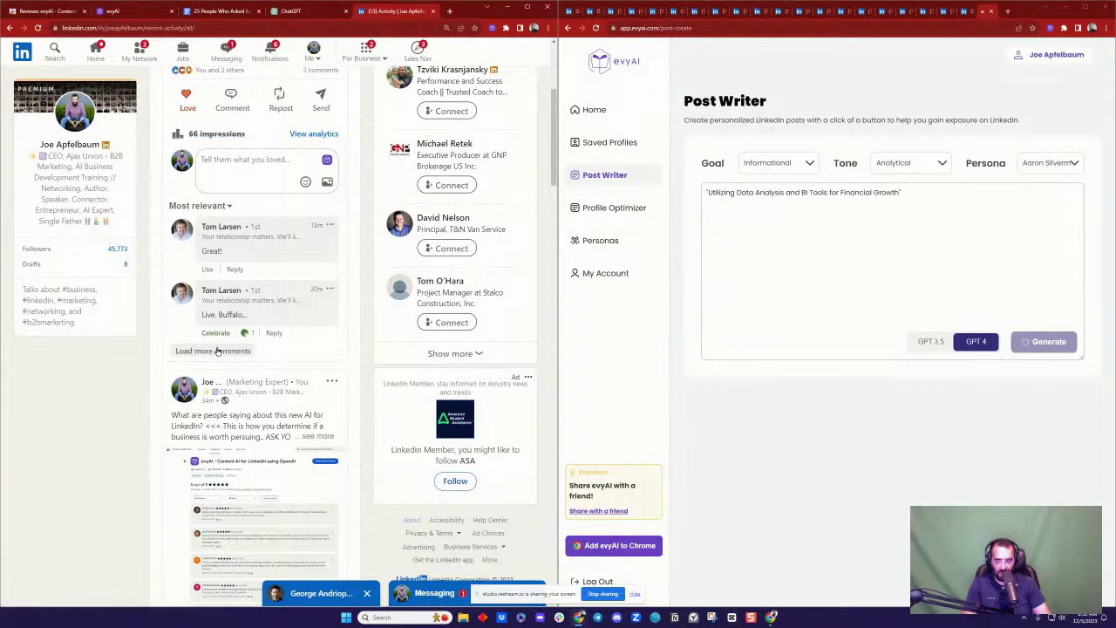
left_click(218, 350)
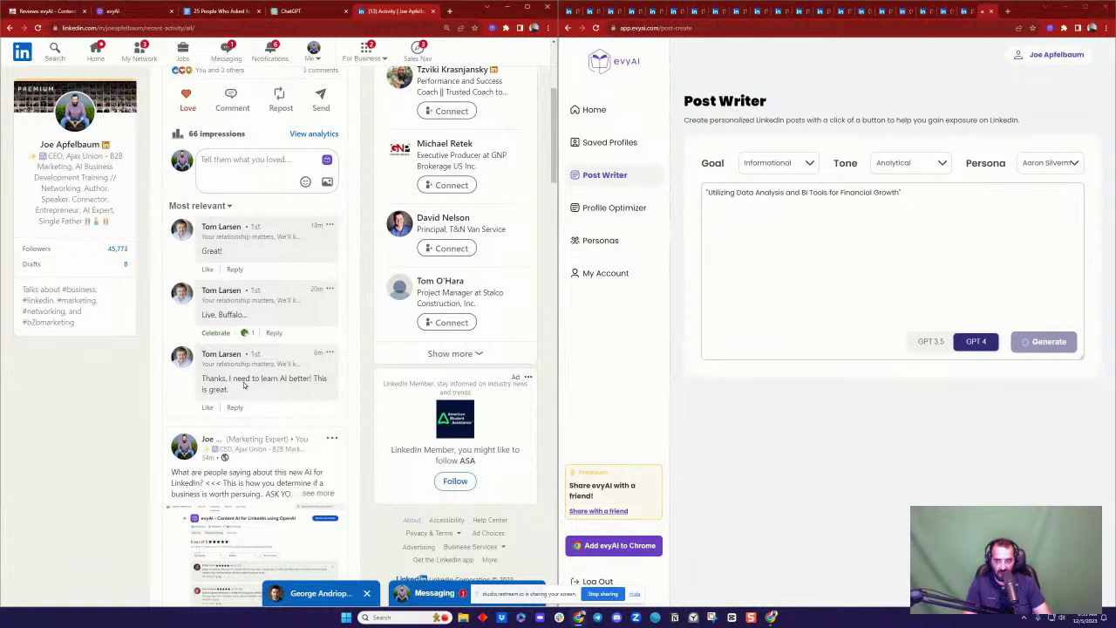
left_click(207, 407)
left_click(258, 408)
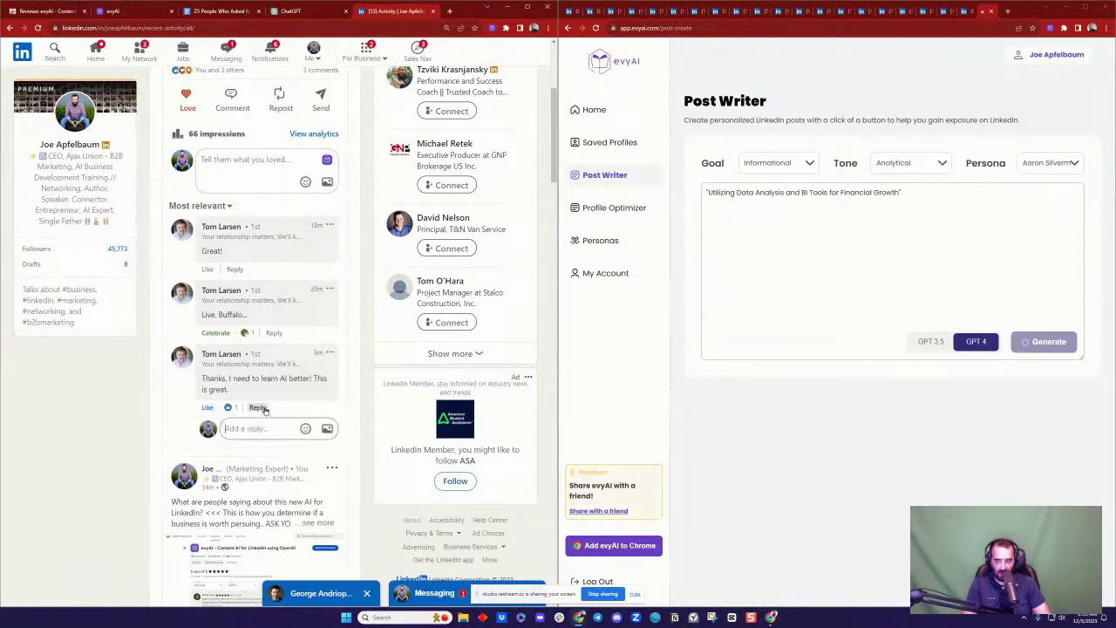
type("Thank you ")
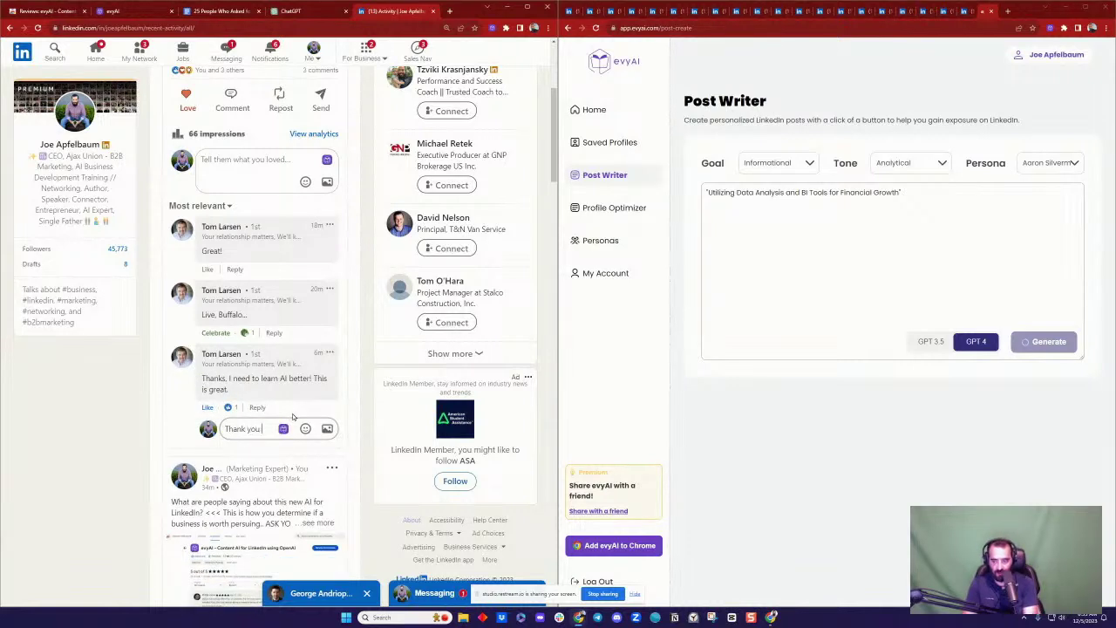
type("Tom, hapyp")
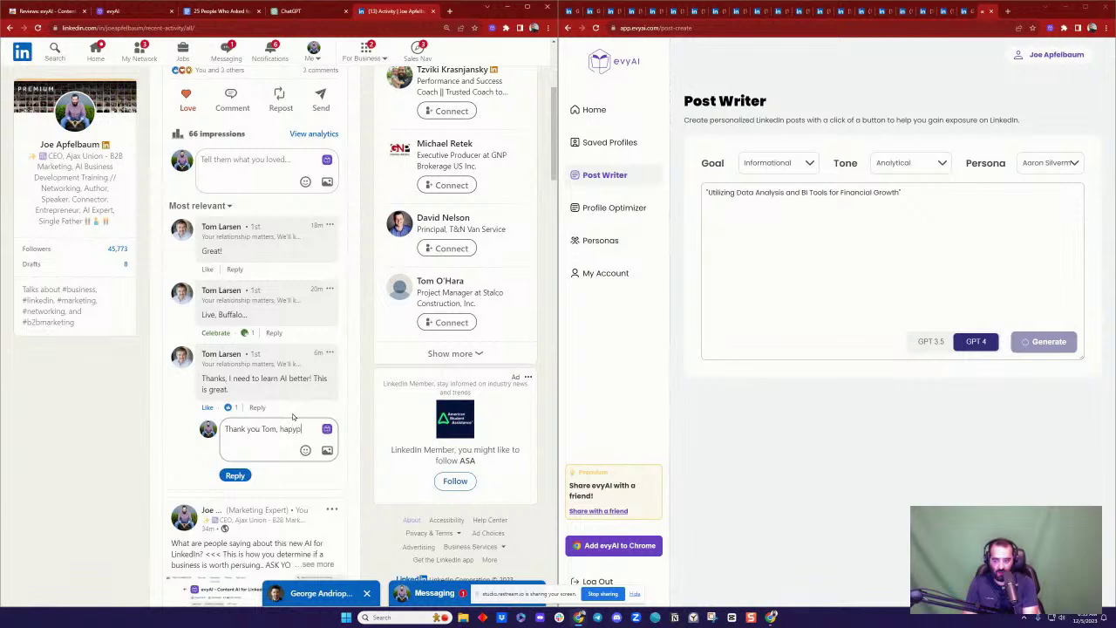
key("BackSpace")
key("BackSpace")
type("poy")
key("BackSpace")
key("BackSpace")
type("y to hav")
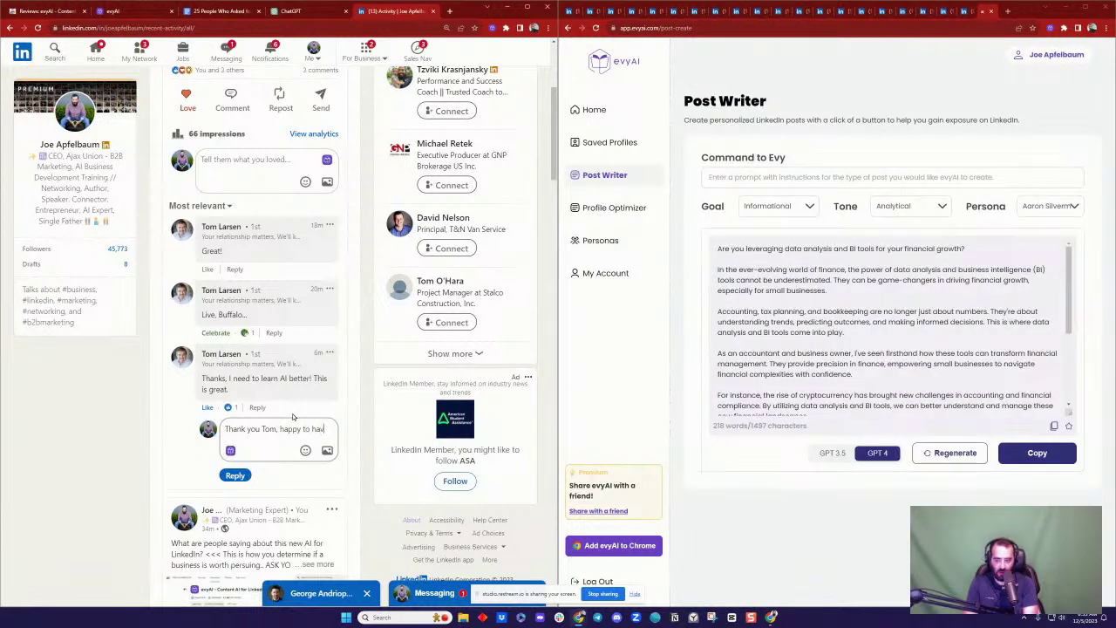
type("e you in our maste")
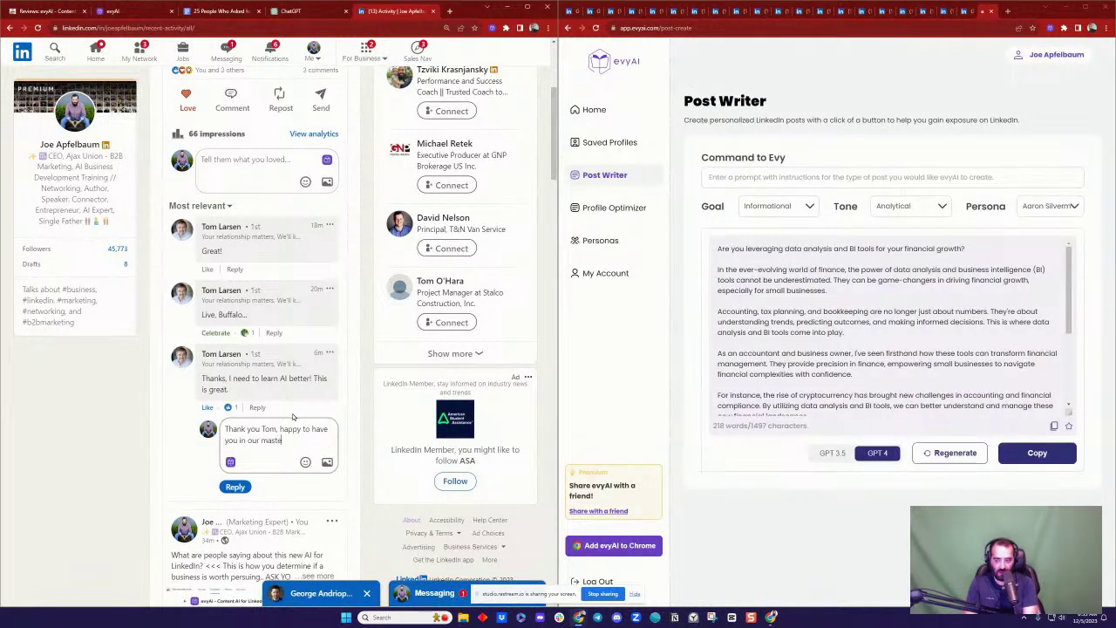
type("rmind group www.evyrg")
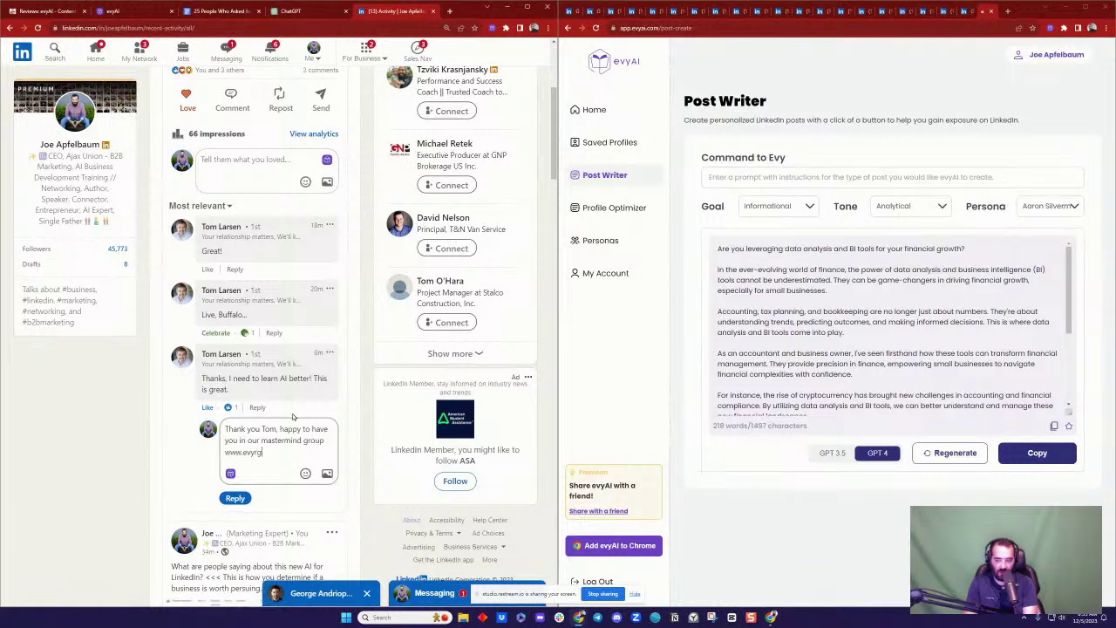
type("reen.com/aicircle the nex")
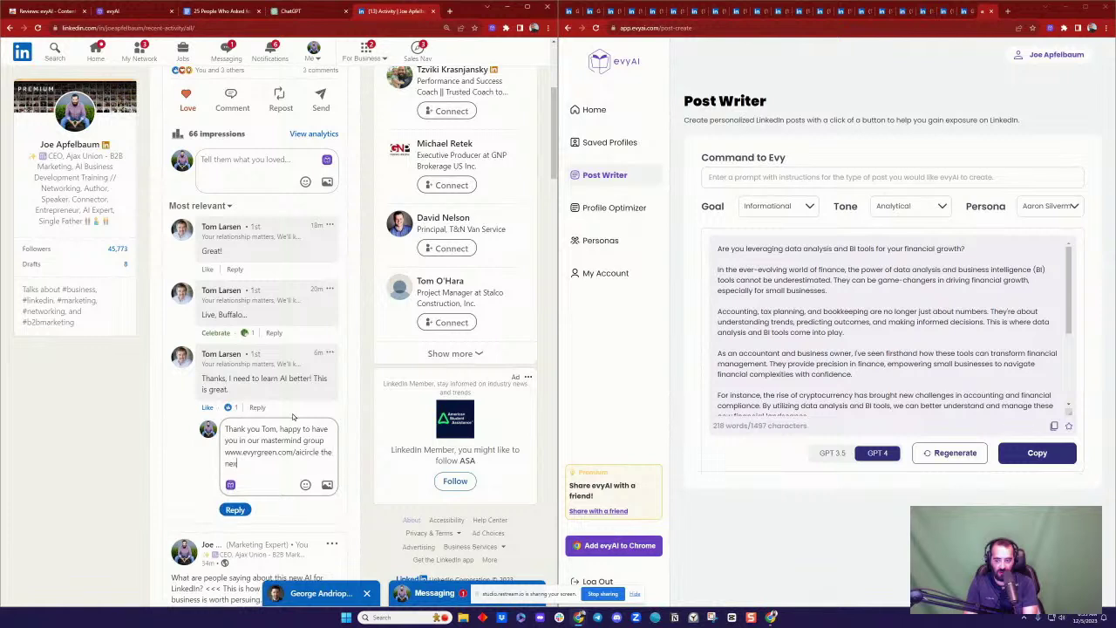
type("t class is ")
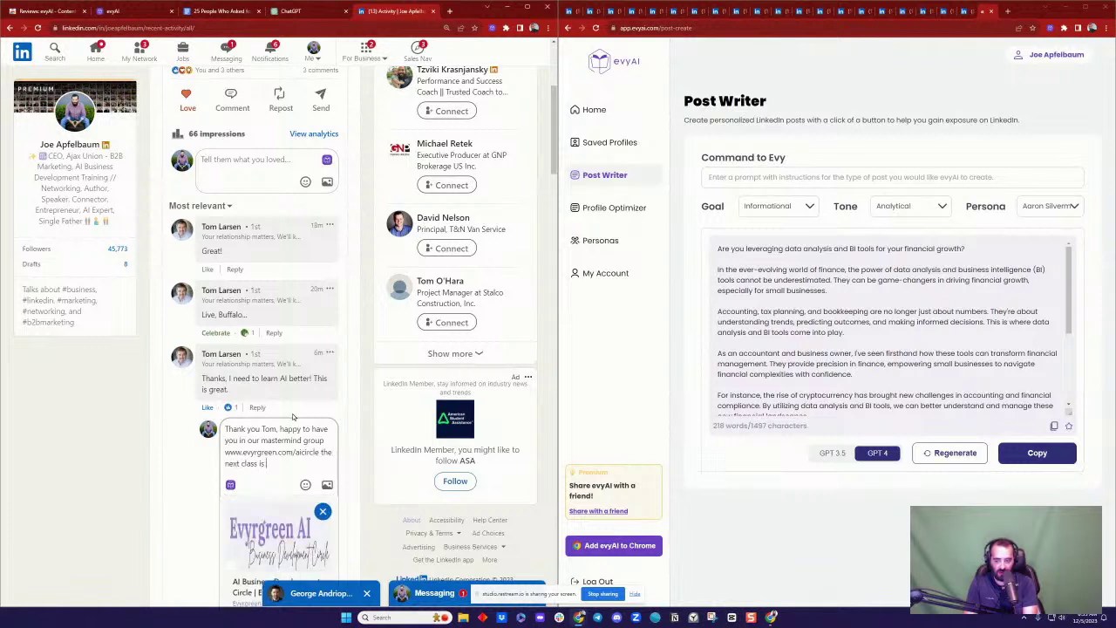
type("Dec 18th")
scroll(344, 436, "down", 2)
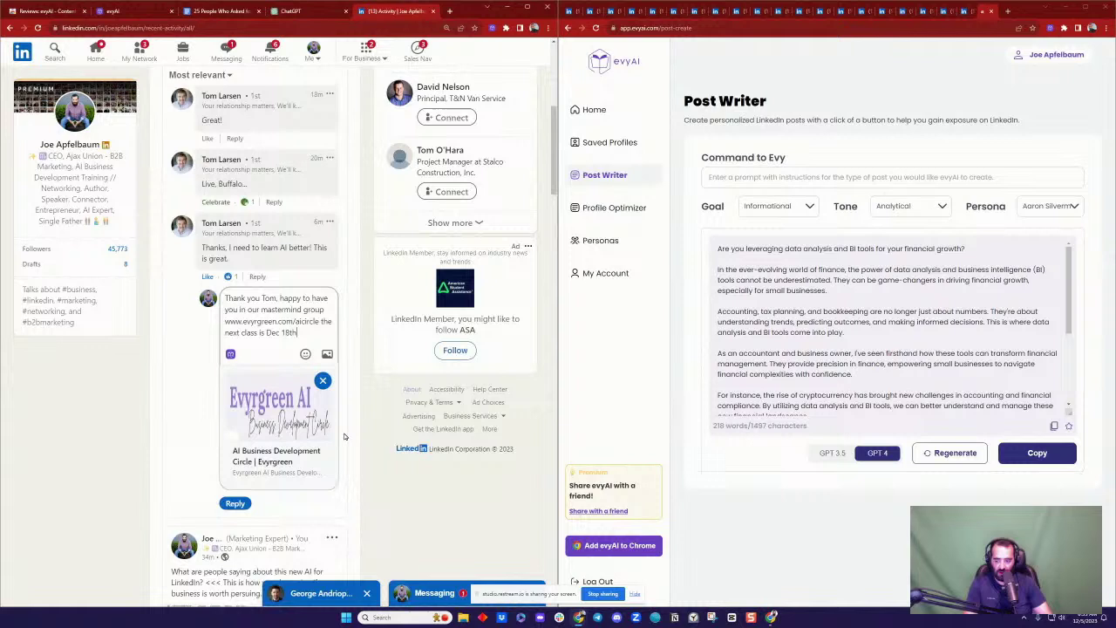
left_click(235, 503)
scroll(420, 407, "down", 2)
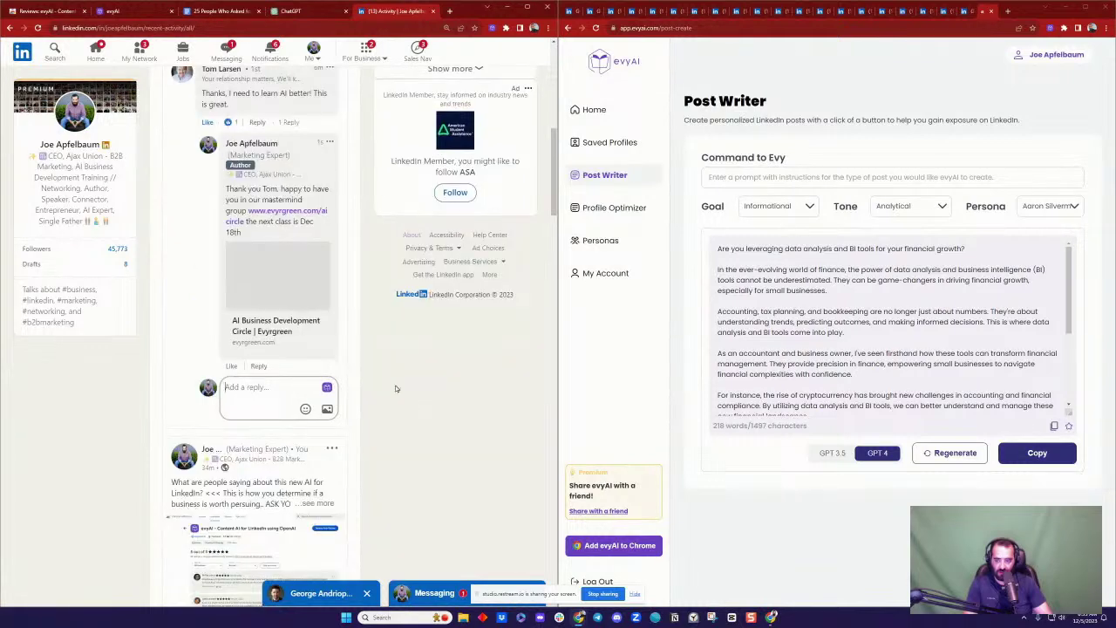
scroll(367, 299, "up", 2)
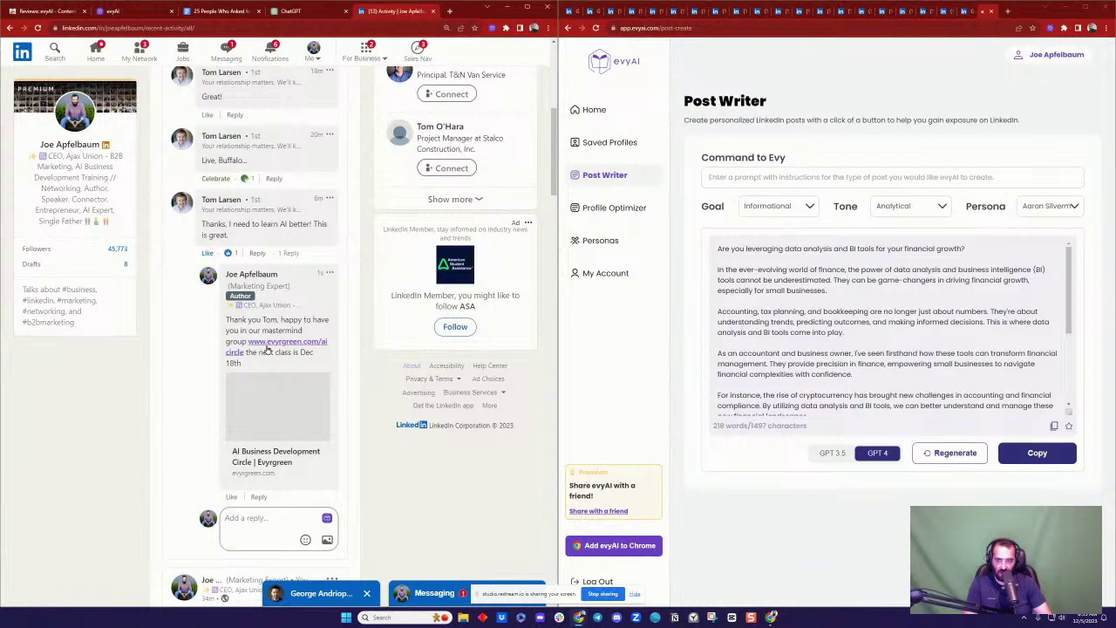
scroll(345, 329, "up", 1)
scroll(272, 336, "up", 5)
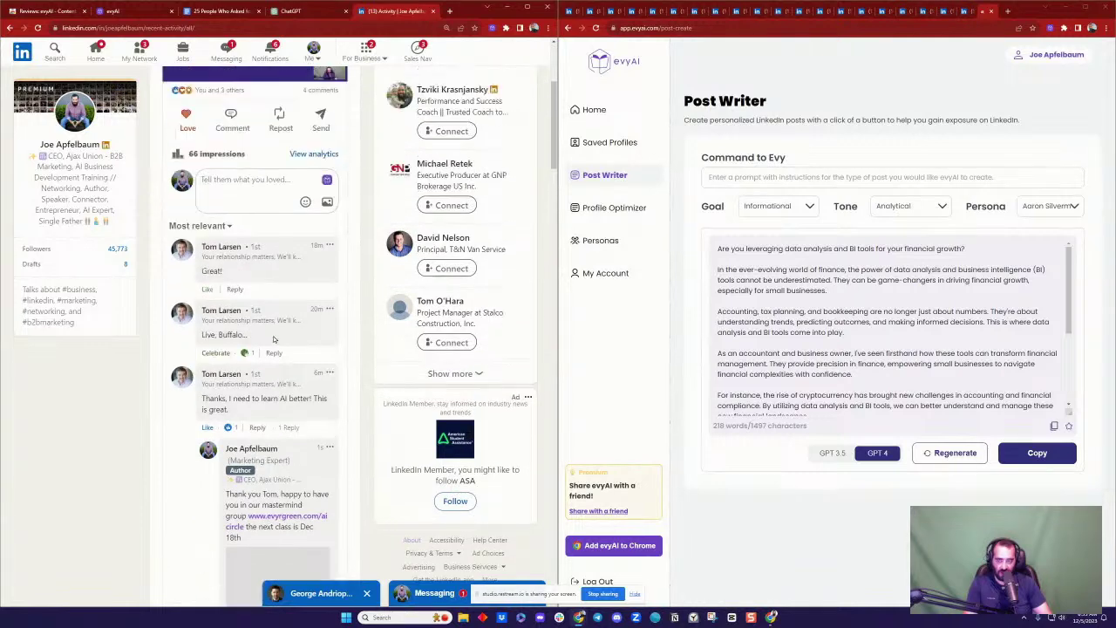
scroll(292, 340, "down", 5)
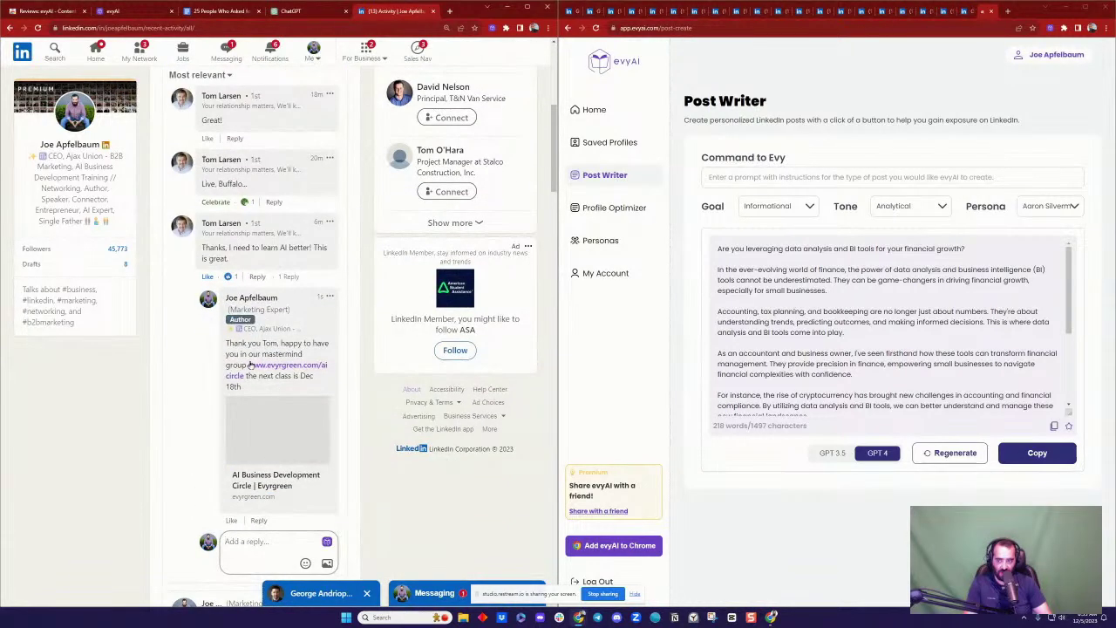
scroll(296, 353, "up", 4)
scroll(329, 347, "up", 1)
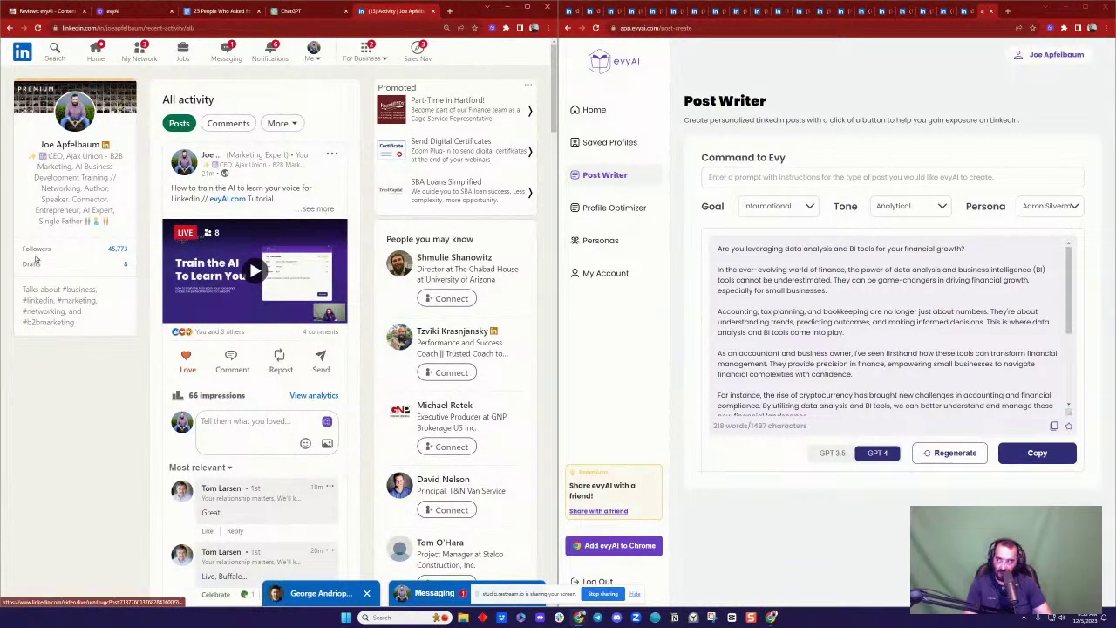
Step: Paste the 218-word data analysis and BI tools post below the last post's hashtags
scroll(973, 317, "down", 3)
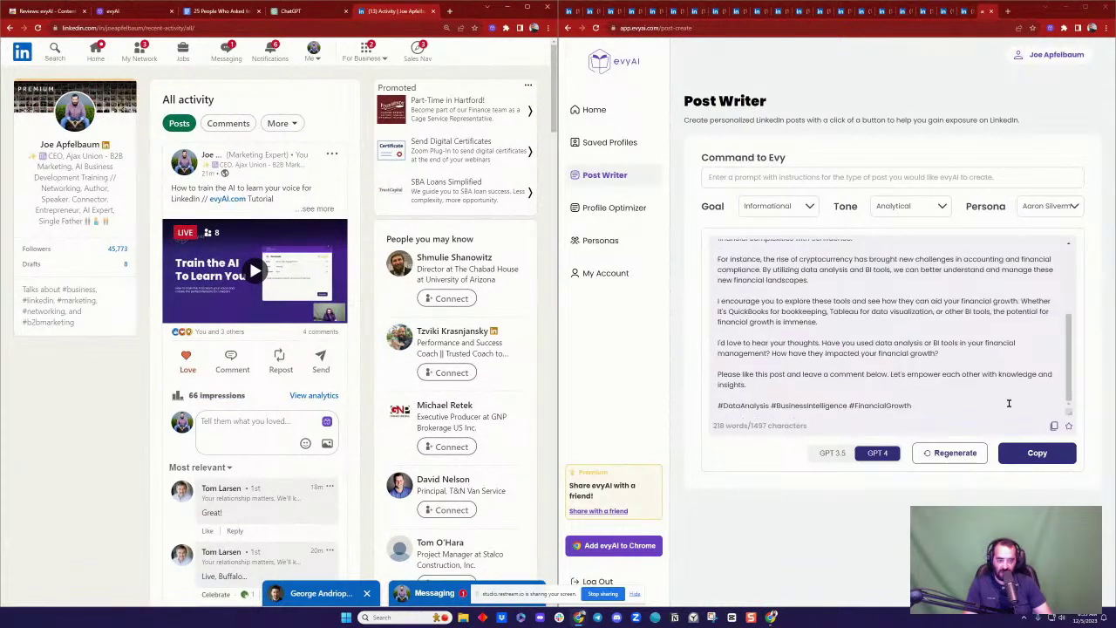
left_click(218, 10)
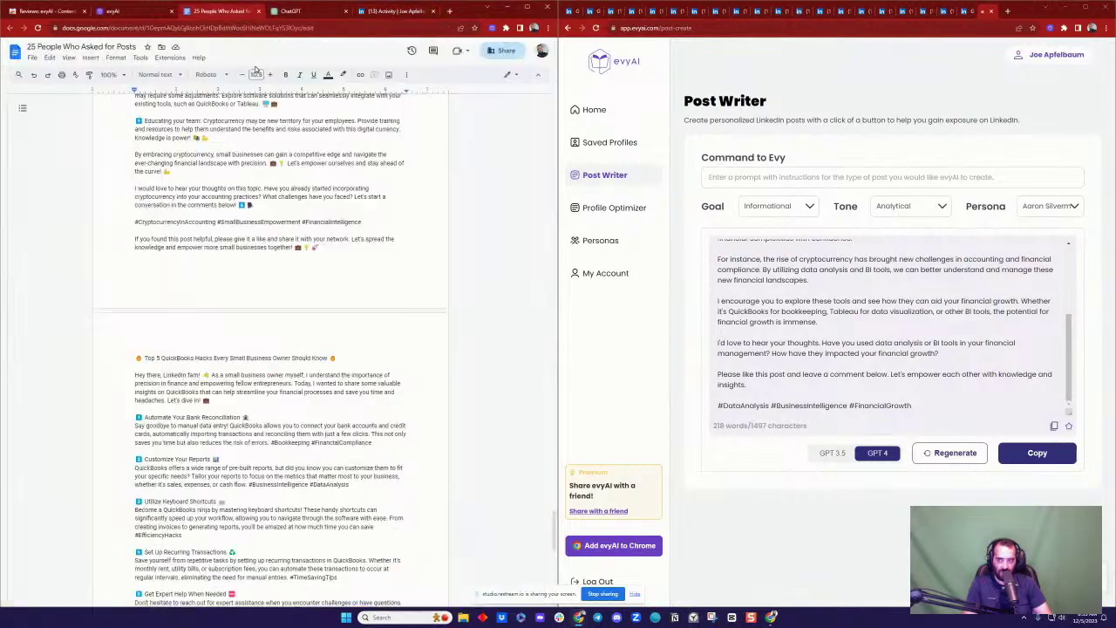
scroll(344, 266, "down", 1)
left_click(323, 456)
type("Are you leveraging data analysis and BI tools for your financial growth?  In the ever-evolving world of finance, the power of data analysis and business intelligence (BI) tools cannot be underestimated. They can be game-changers in driving financial growth, especially for small businesses.  Accounting, tax planning, and bookkeeping are no longer just about numbers. They're about understanding trends, predicting outcomes, and making informed decisions. This is where data analysis and BI tools come into play.  As an accountant and business owner, I've seen firsthand how these tools can transform financial management. They provide precision in finance, empowering small businesses to navigate financial complexities with confidence.  For instance, the rise of cryptocurrency has brought new challenges in accounting and financial compliance. By utilizing data analysis and BI tools, we can better understand and manage these new financial landscapes.  I encourage you to explore these tools and see how they can aid your financial growth. Whether it's QuickBooks for bookkeeping, Tableau for data visualization, or other BI tools, the potential for financial growth is immense.  I'd love to hear your thoughts. Have you used data analysis or BI tools in your financial management? How have they impacted your financial growth?  Please like this post and leave a comment below. Let's empower each other with knowledge and insights.  #DataAnalysis #BusinessIntelligence #FinancialGrowth")
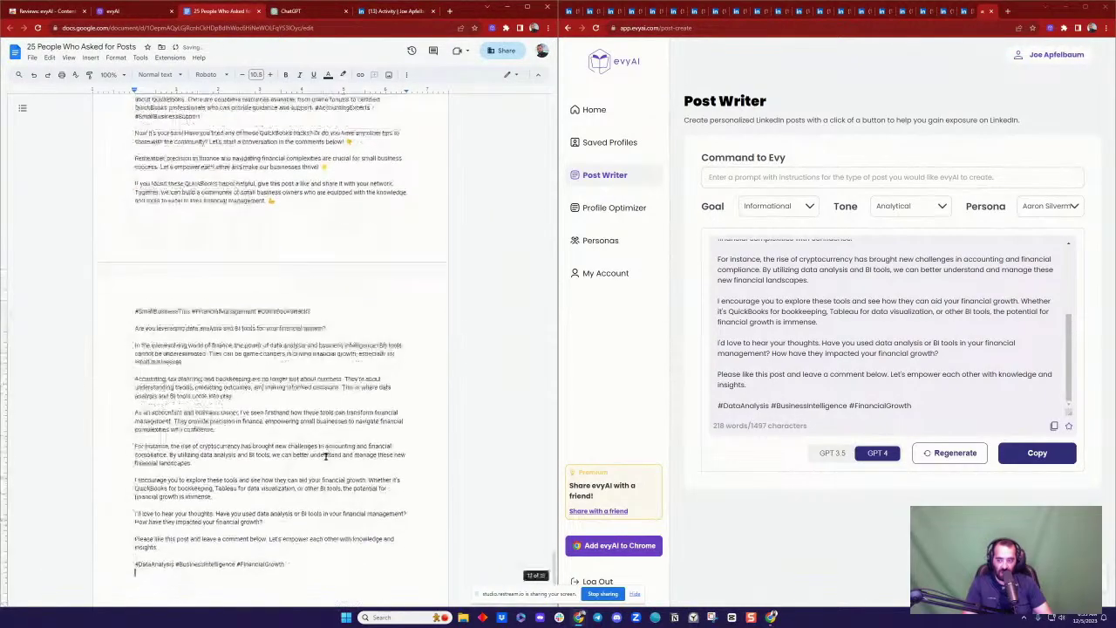
scroll(294, 242, "up", 10)
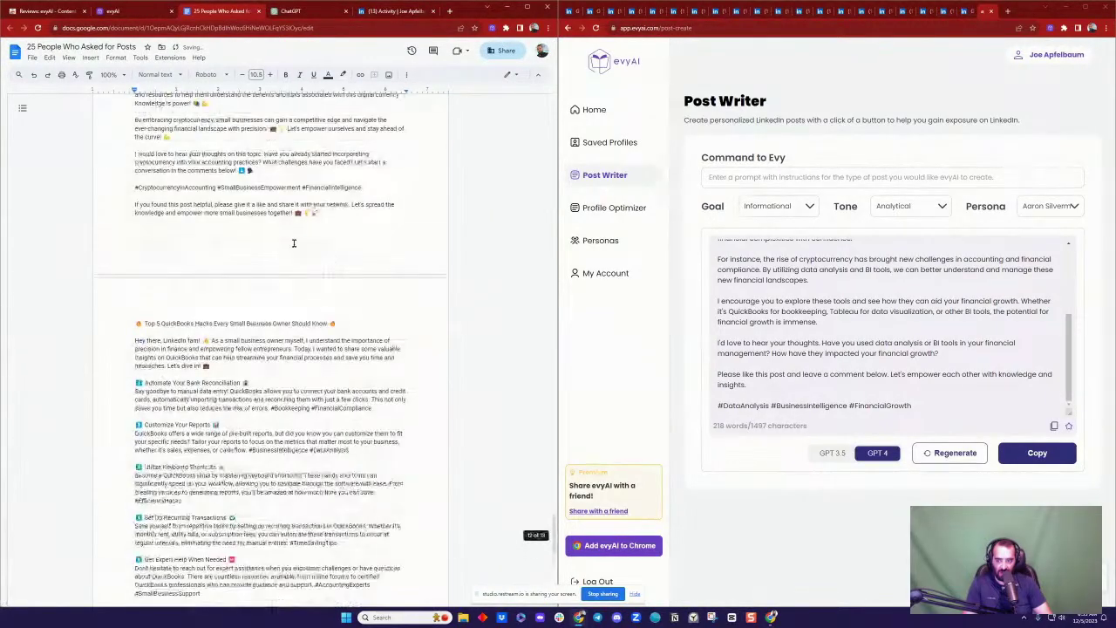
scroll(247, 242, "up", 10)
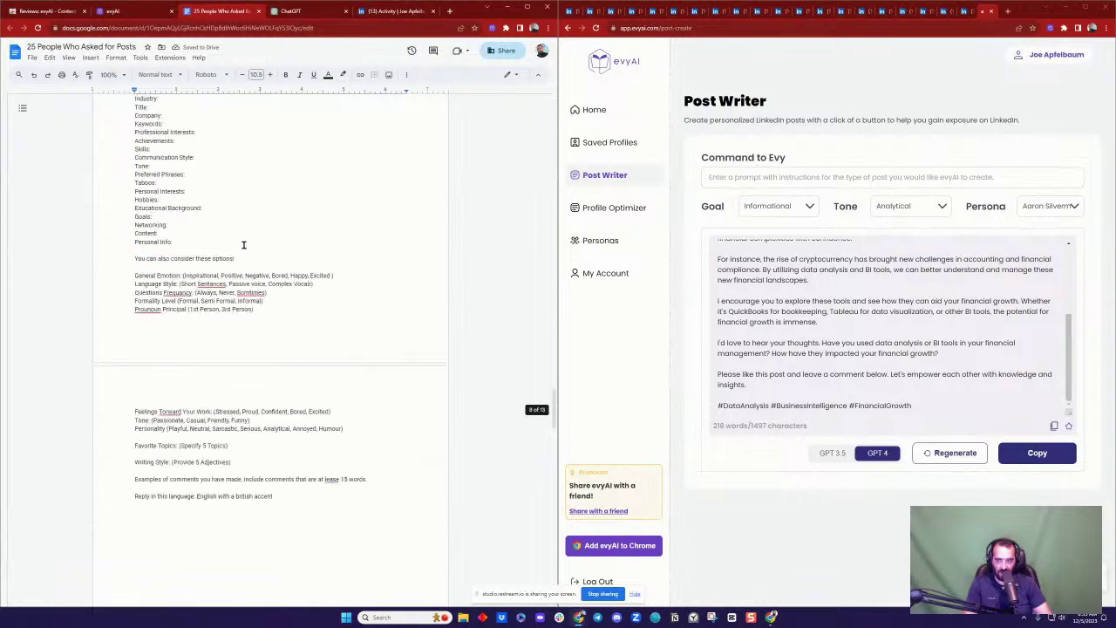
scroll(261, 240, "up", 5)
scroll(314, 240, "up", 1)
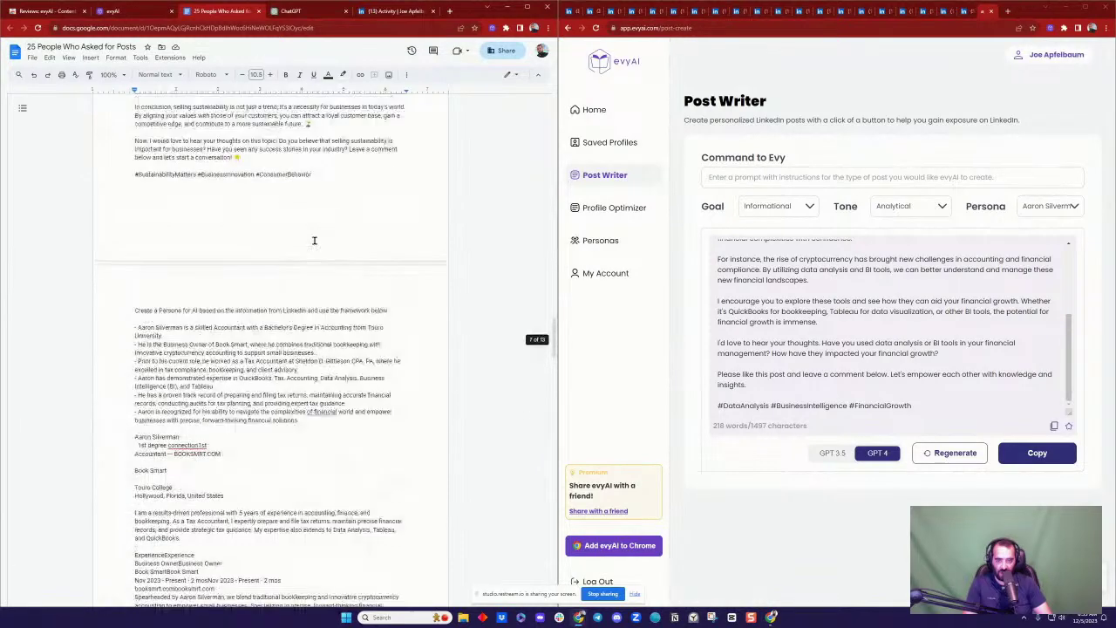
Step: Generate a first-person, Professional-tone profile for the accountant's persona in Profile Optimizer
left_click(610, 210)
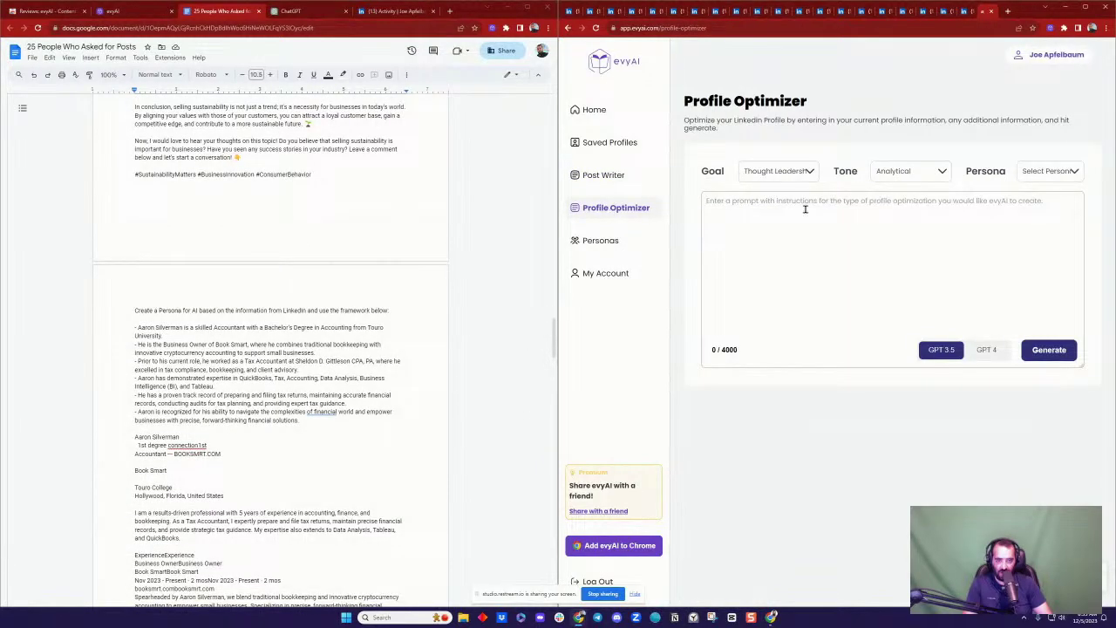
left_click(1038, 175)
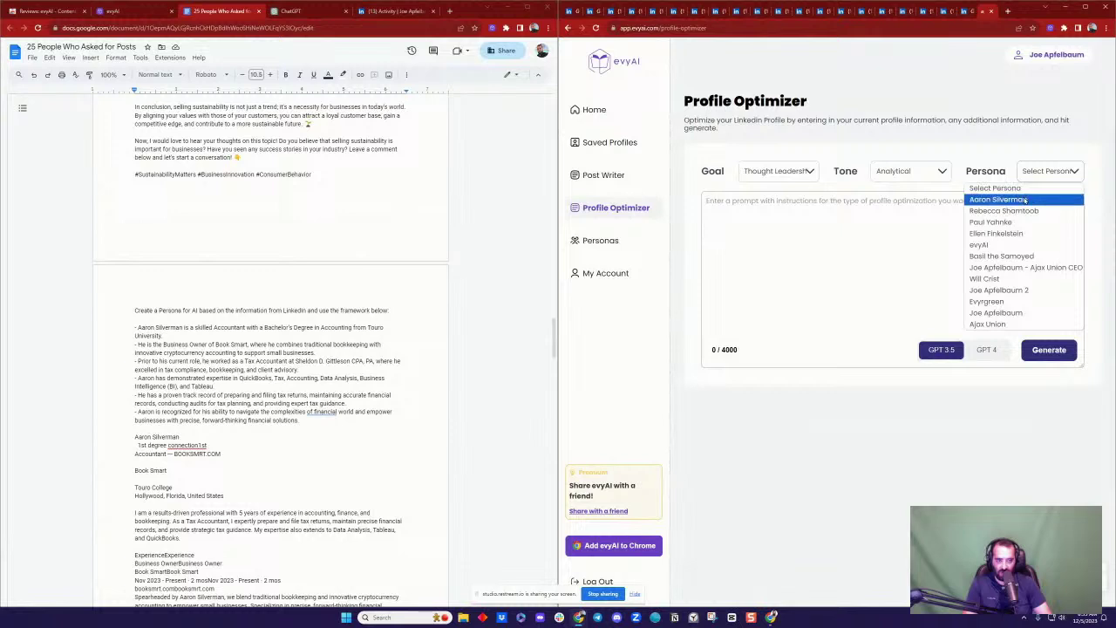
left_click(1011, 199)
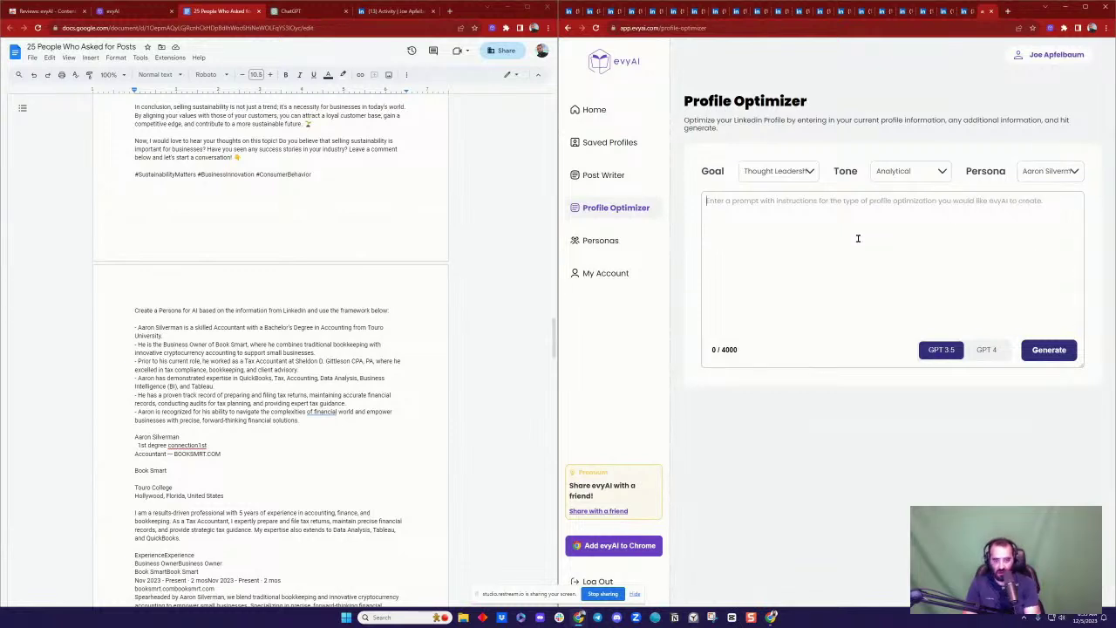
type("Create ")
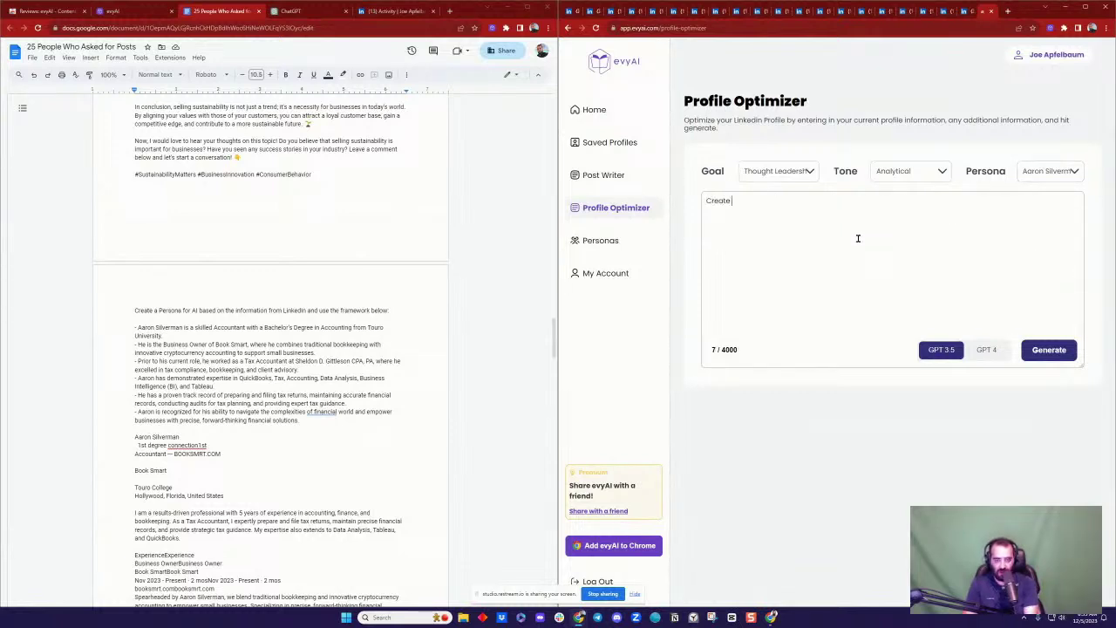
type("a profile for Aaron that is in")
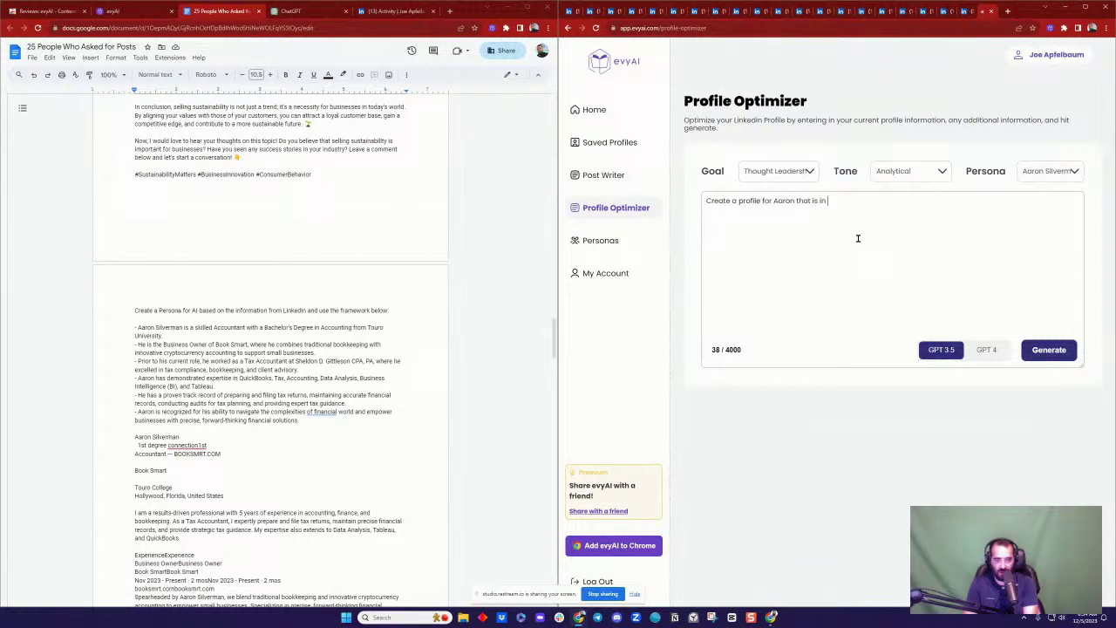
type(" first person.")
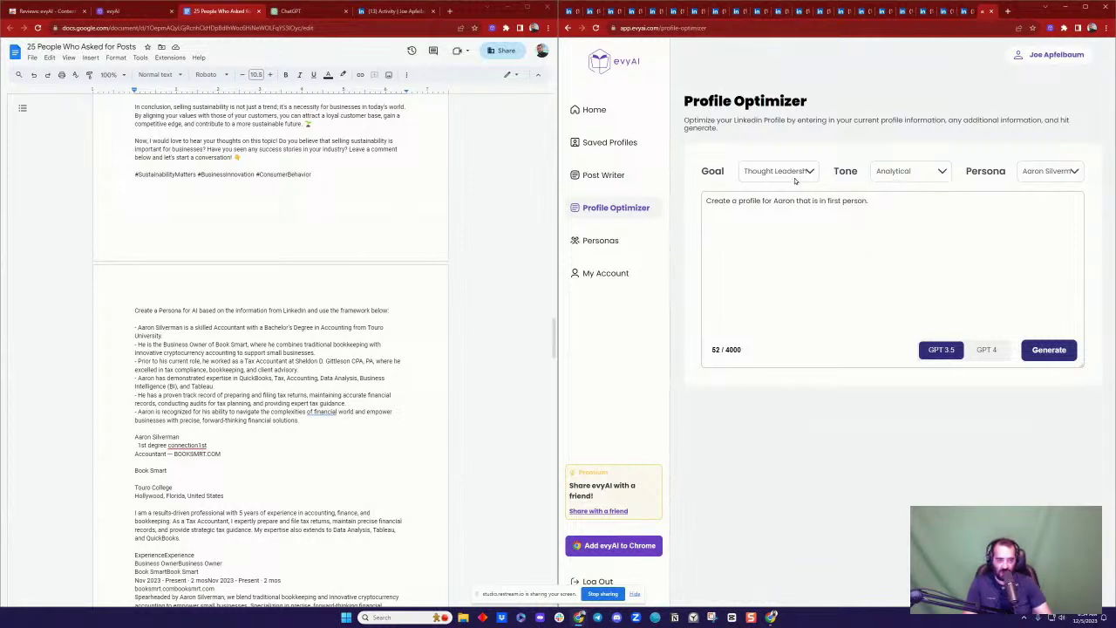
left_click(907, 171)
scroll(902, 270, "down", 2)
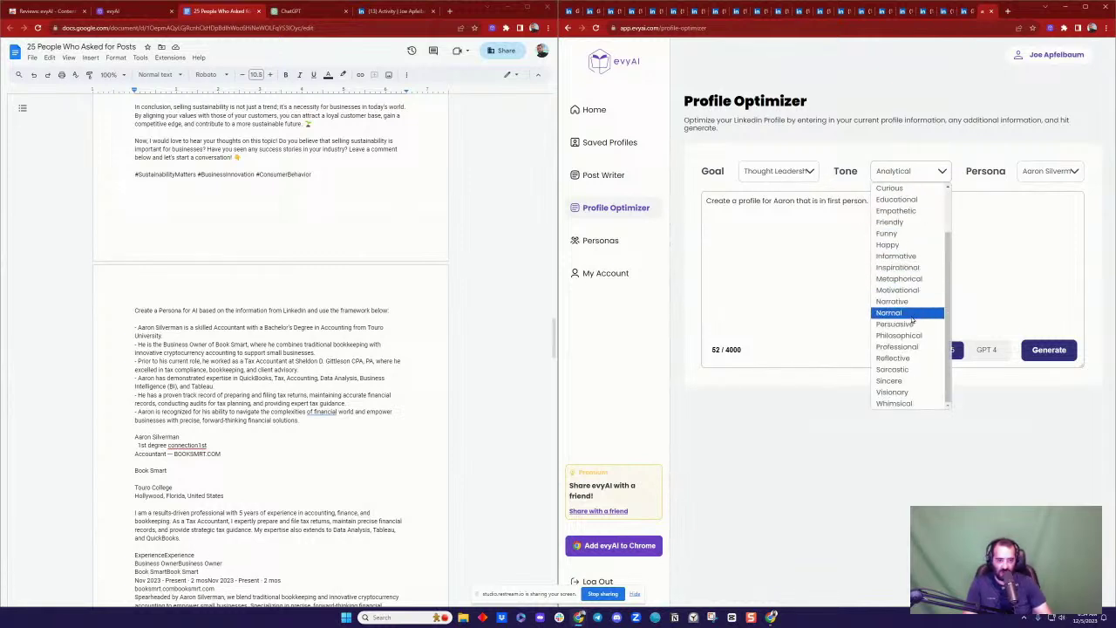
left_click(916, 346)
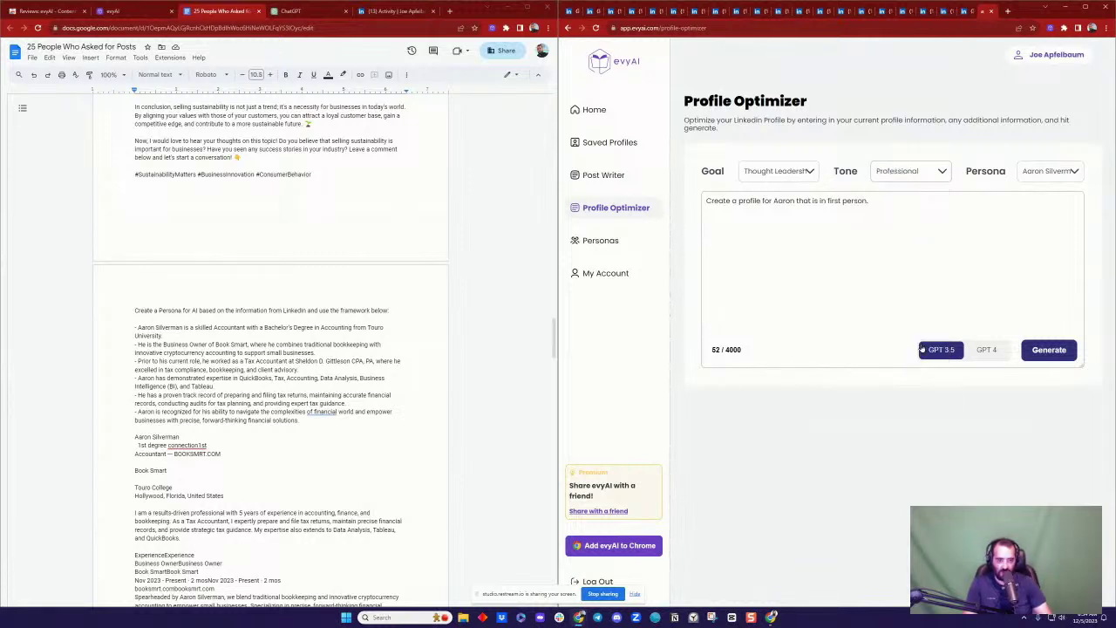
left_click(1037, 349)
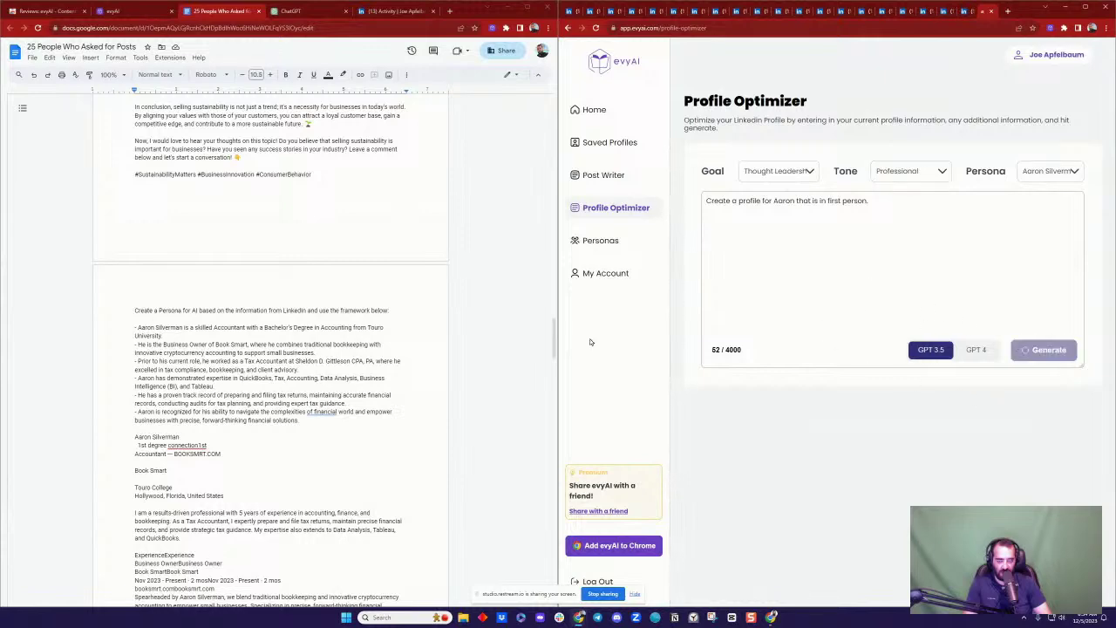
Step: Start a new page in the Google Doc after the newest post's hashtags
scroll(324, 368, "down", 15)
scroll(324, 364, "down", 8)
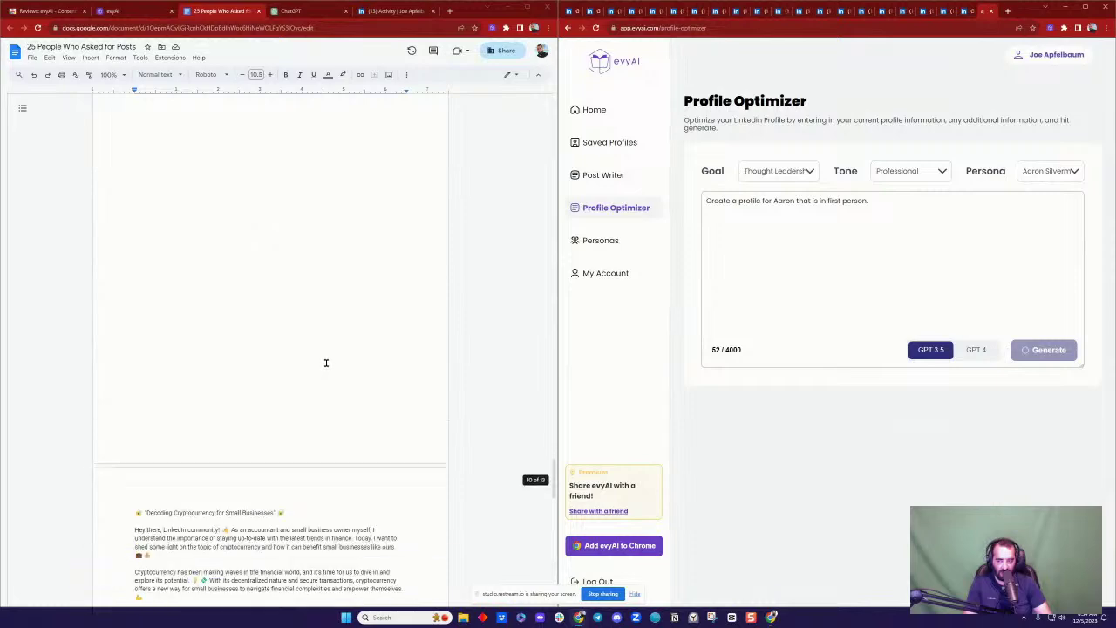
left_click(341, 451)
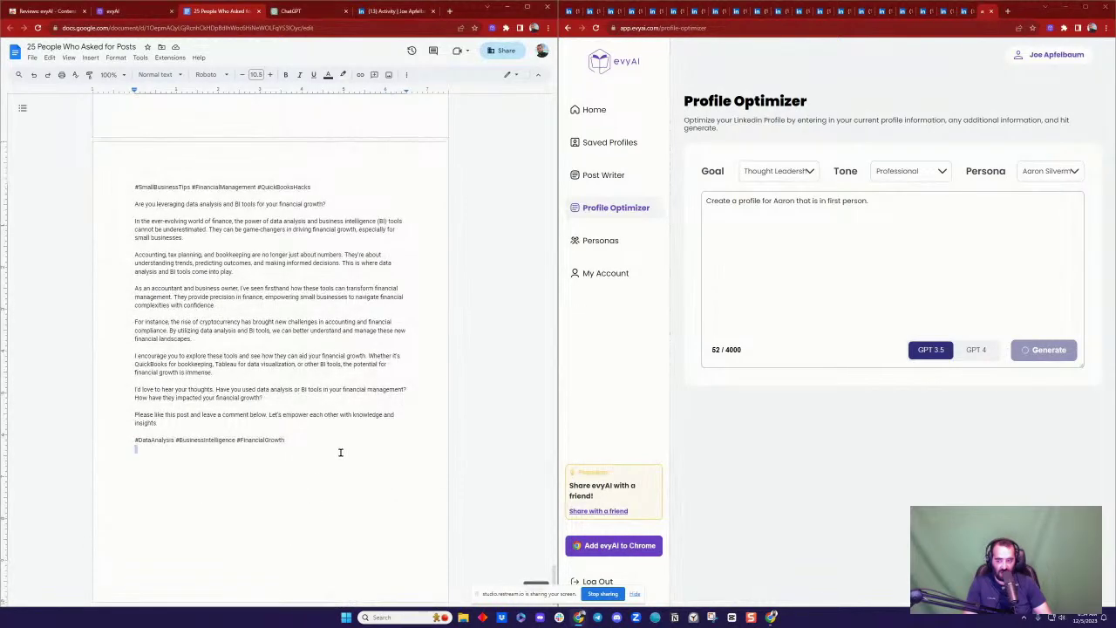
key("ctrl+Return")
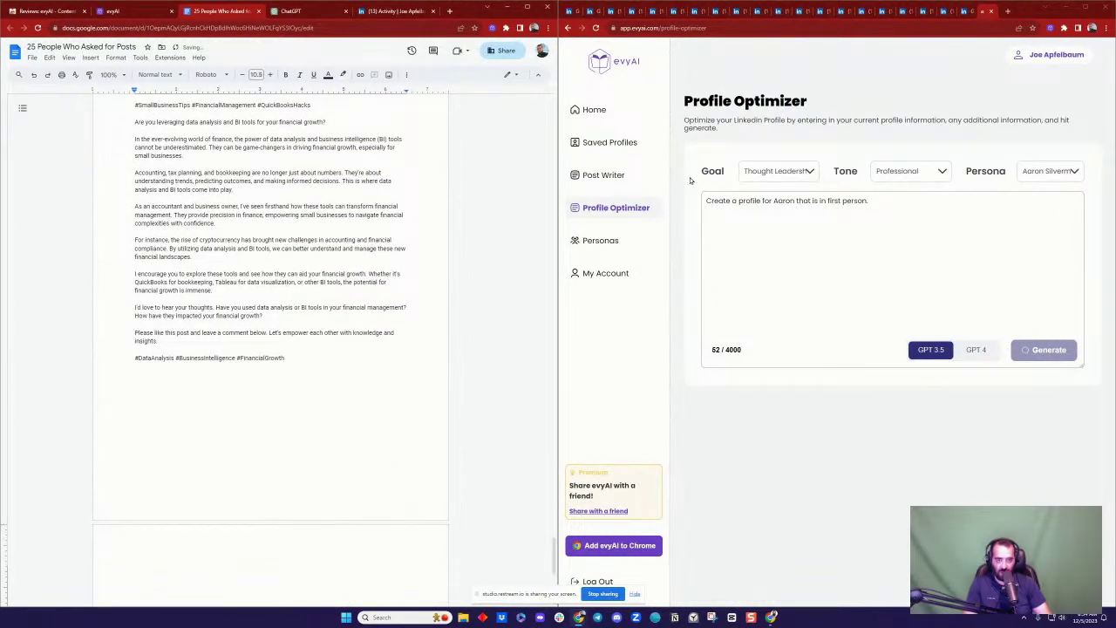
Step: Close the accountant's LinkedIn profile and start an evyAI summary of the Agile coach's profile
left_click(632, 12)
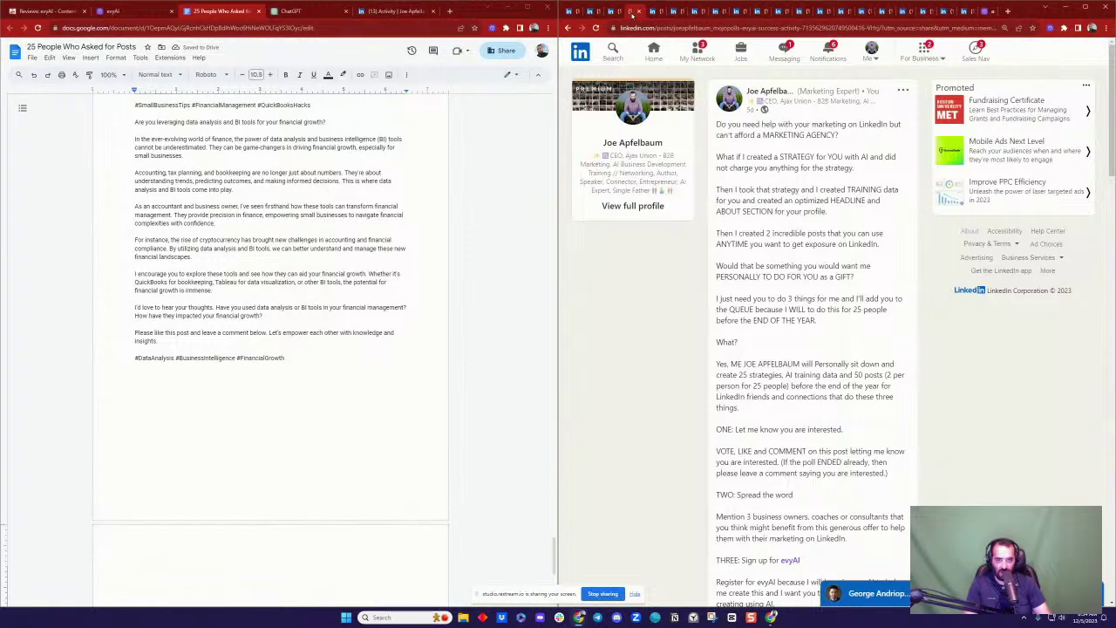
left_click(655, 13)
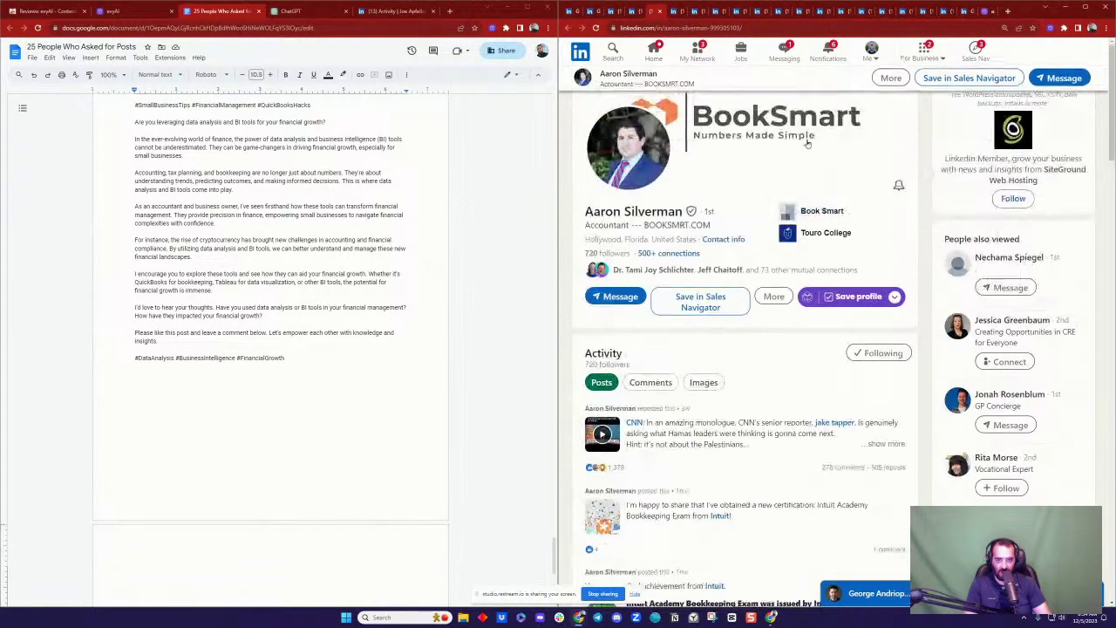
left_click(661, 12)
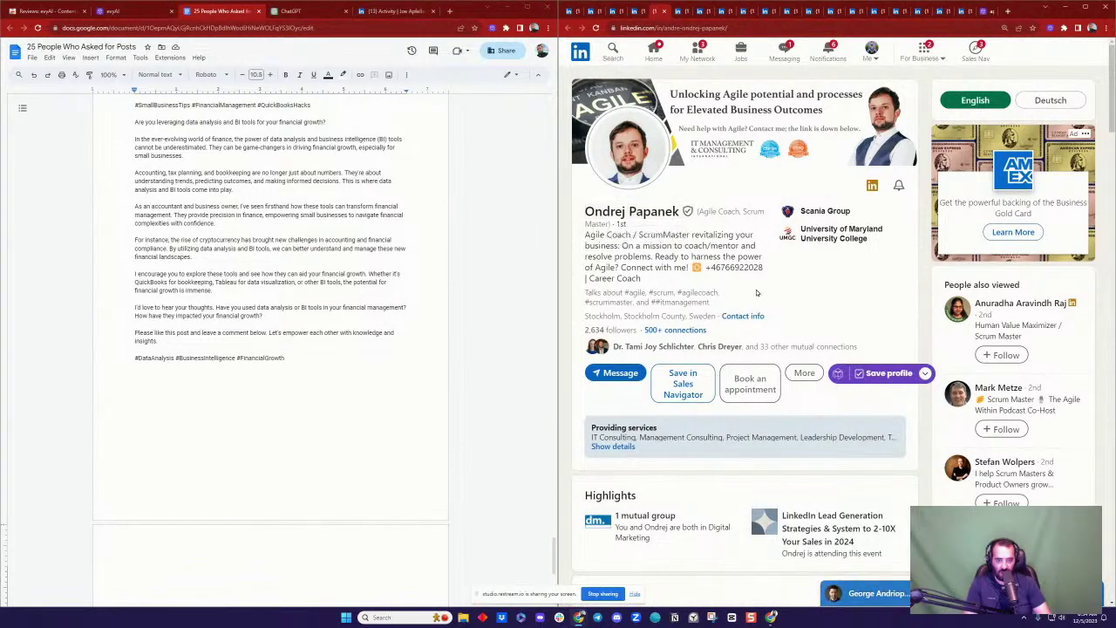
left_click(926, 373)
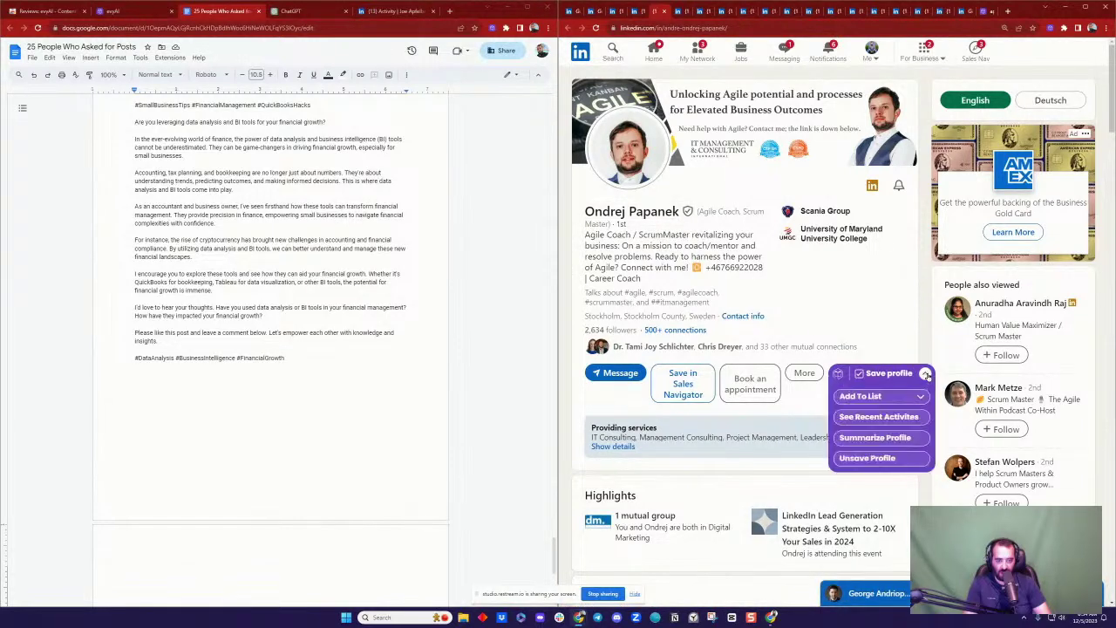
left_click(874, 434)
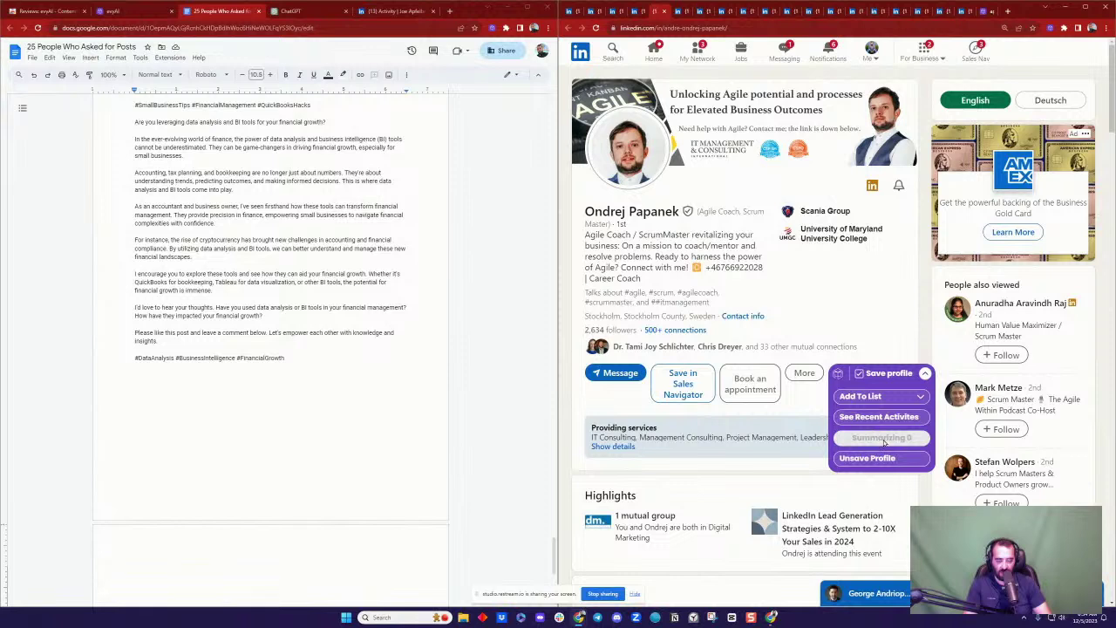
left_click(984, 12)
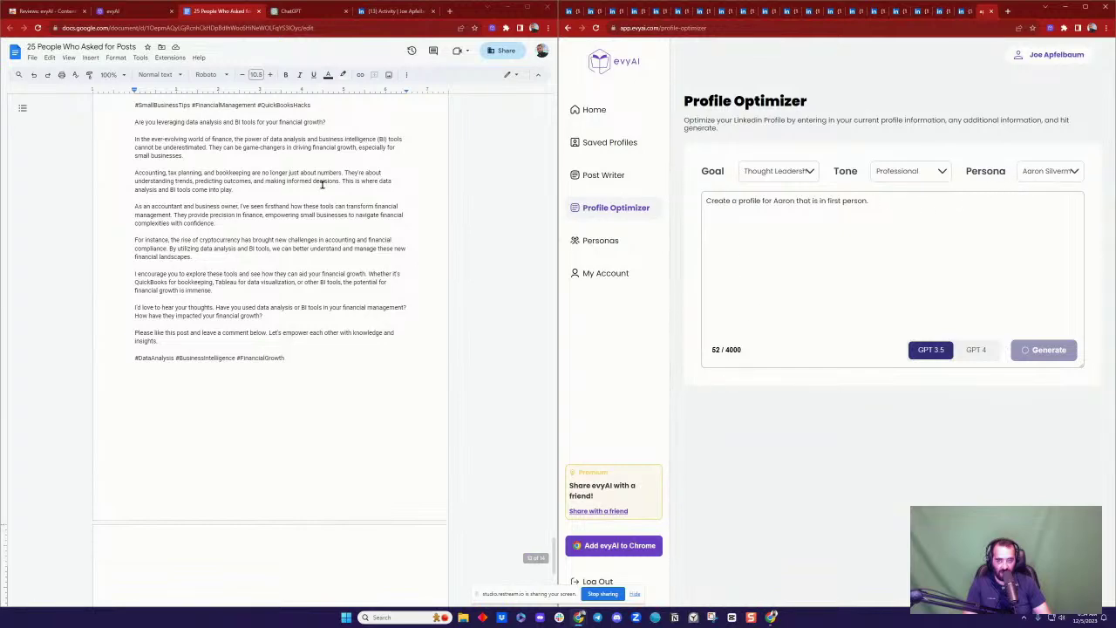
Step: Scroll through the ChatGPT conversation to review the filled-in persona framework and post ideas
scroll(324, 185, "up", 10)
scroll(351, 193, "up", 15)
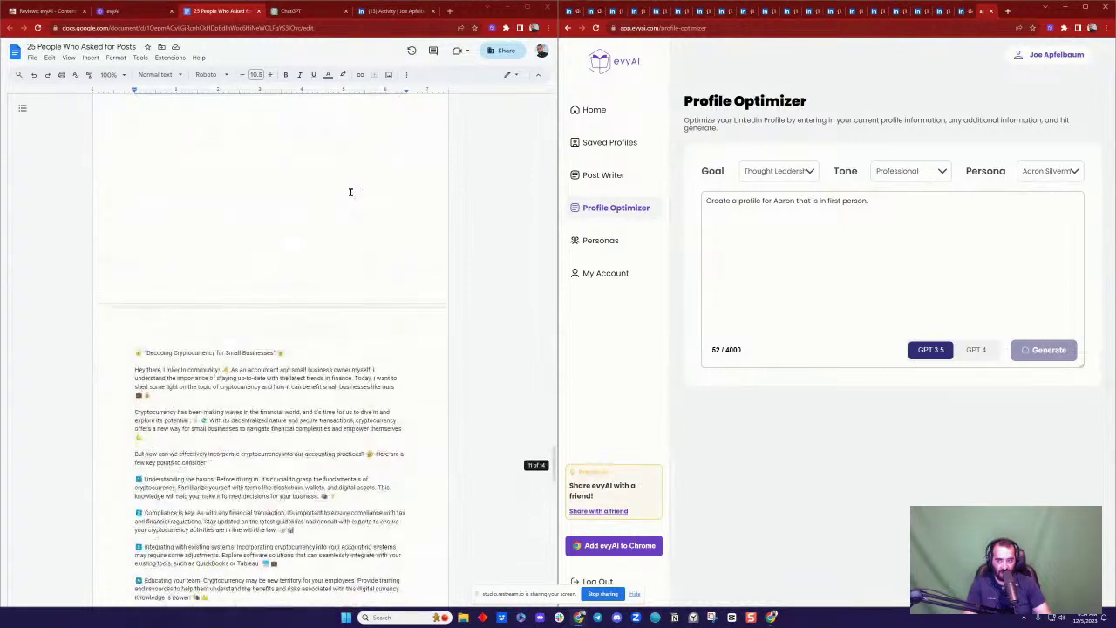
scroll(351, 194, "down", 15)
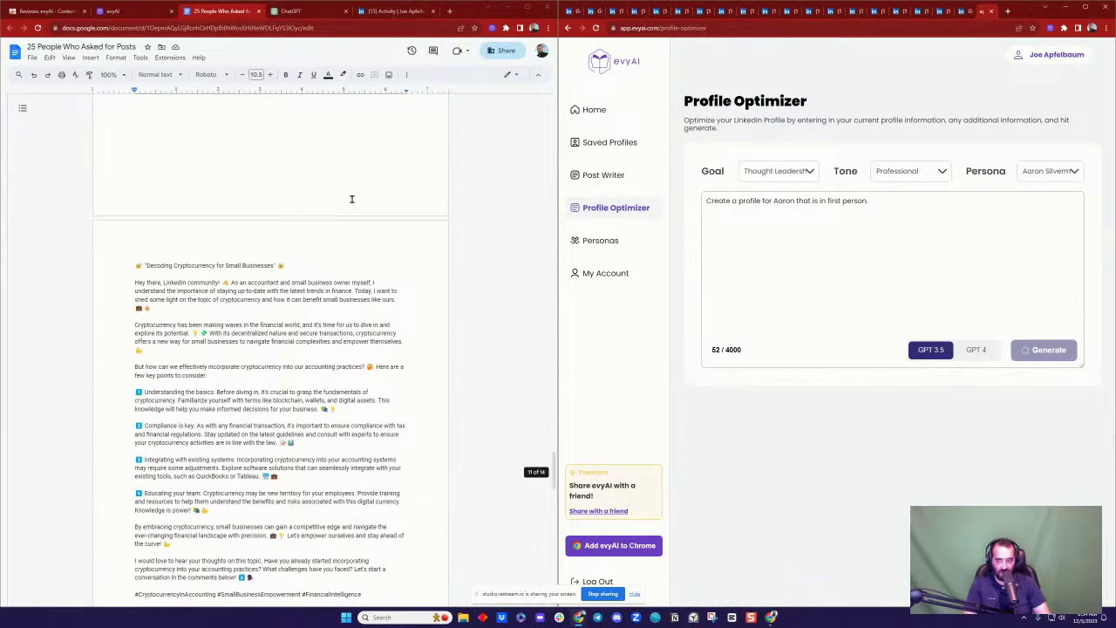
scroll(351, 199, "up", 10)
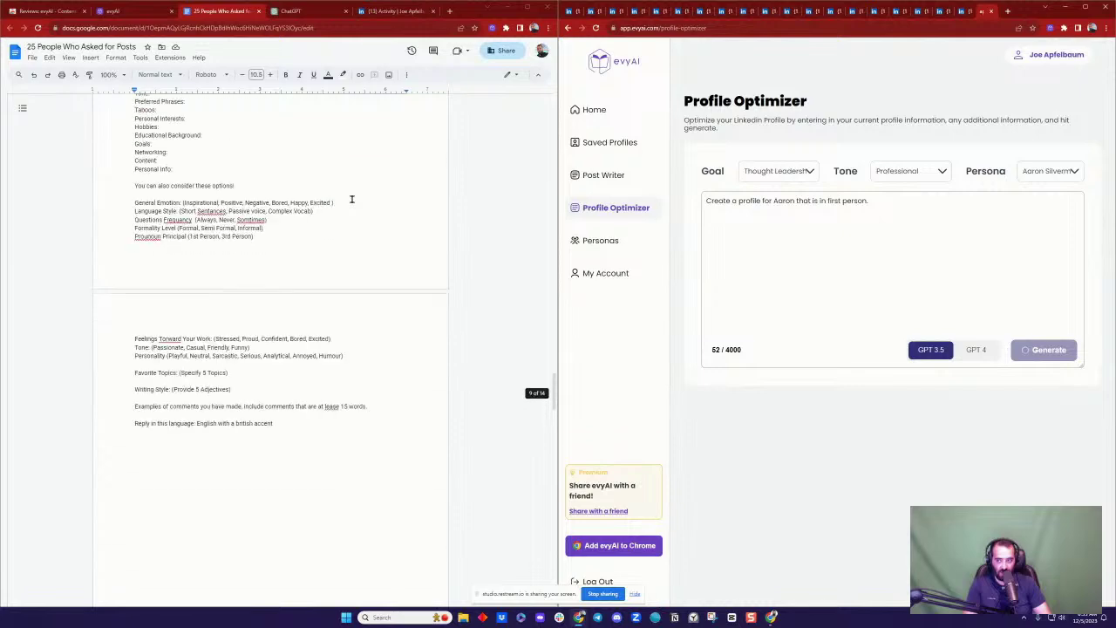
scroll(351, 198, "up", 8)
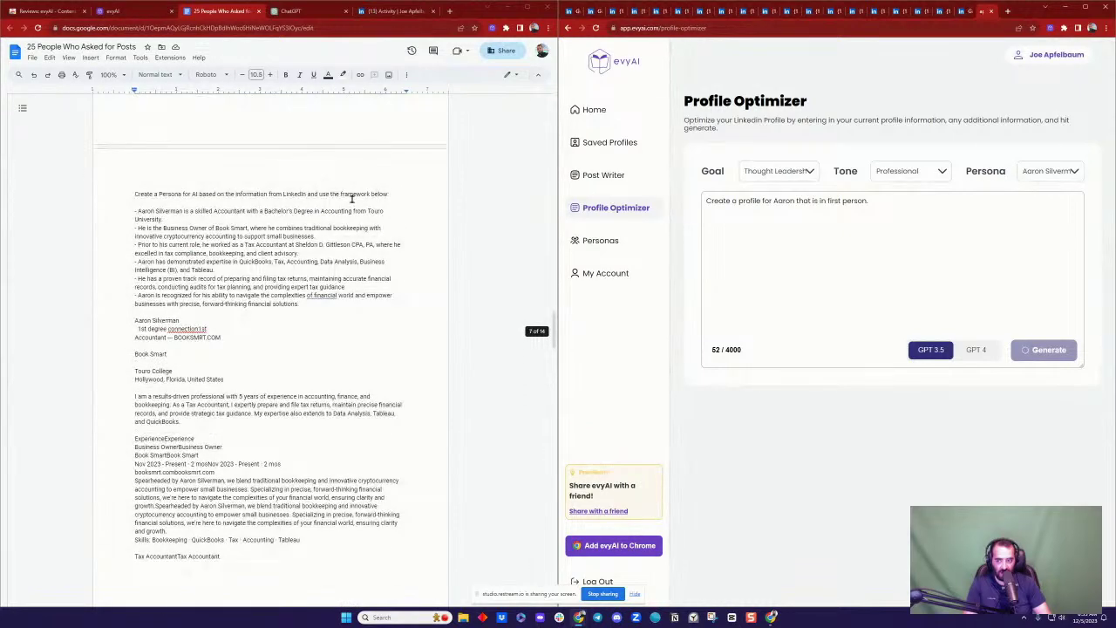
scroll(352, 199, "down", 10)
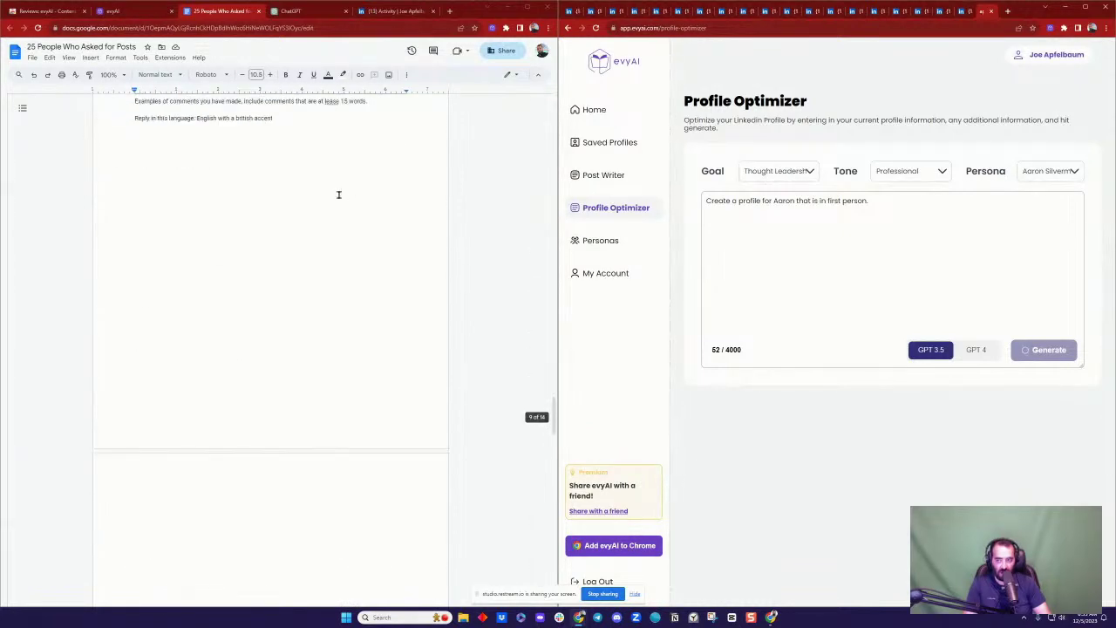
left_click(296, 11)
scroll(339, 229, "up", 10)
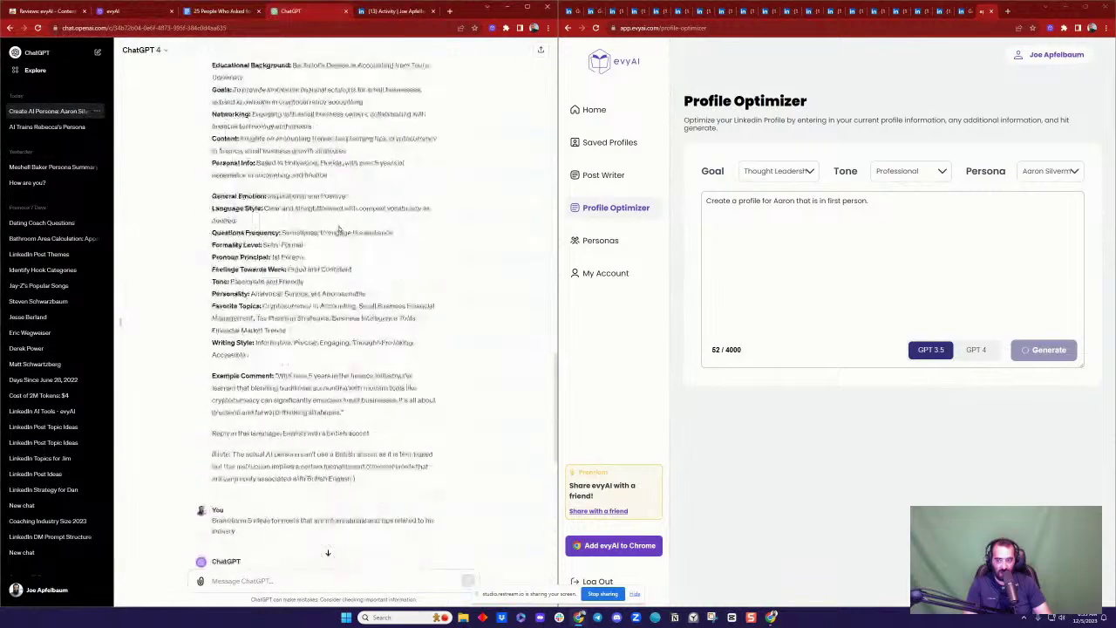
scroll(338, 228, "up", 4)
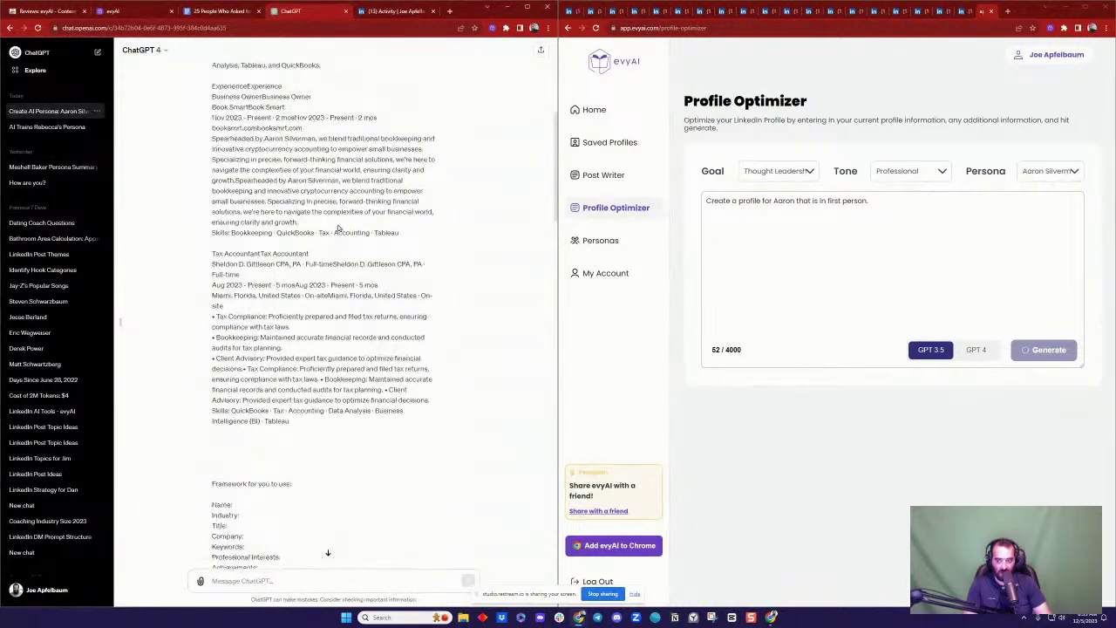
scroll(338, 225, "down", 8)
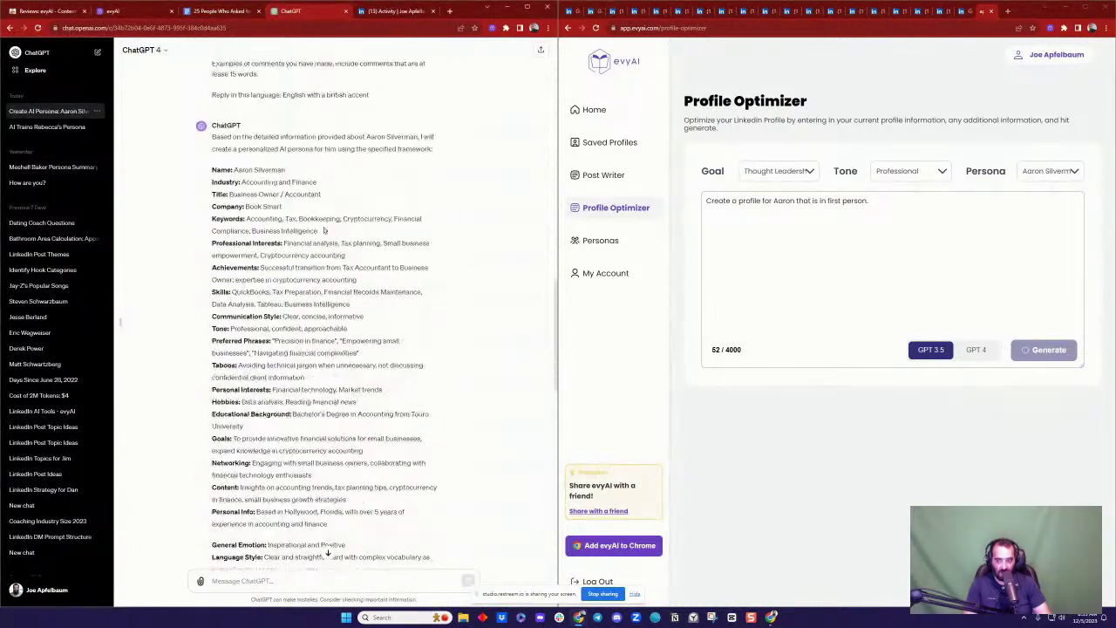
scroll(324, 262, "down", 6)
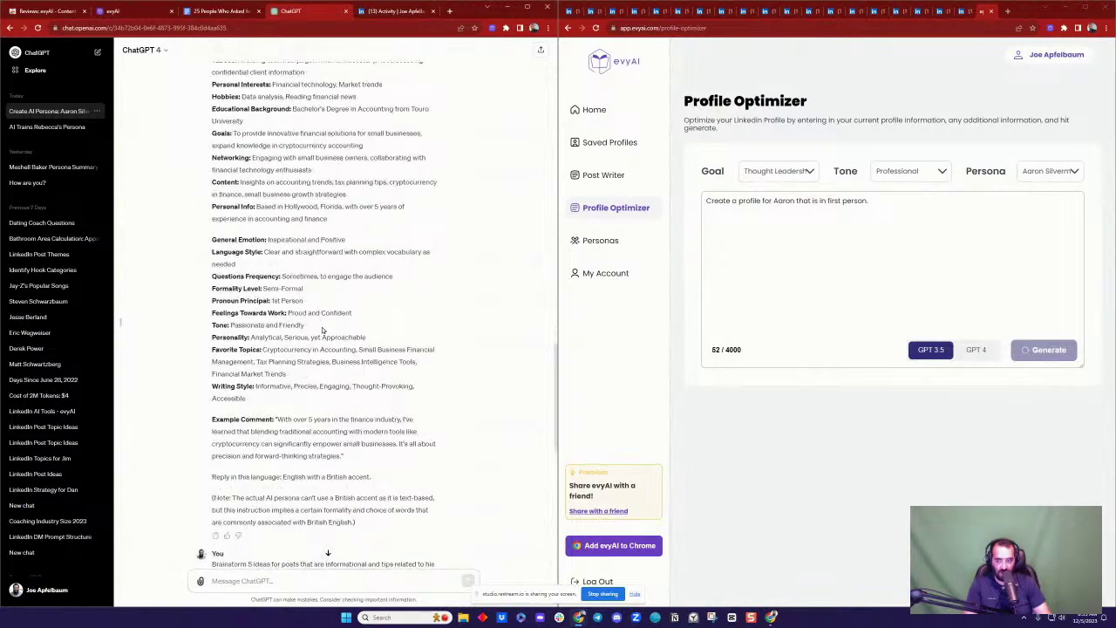
scroll(336, 272, "up", 8)
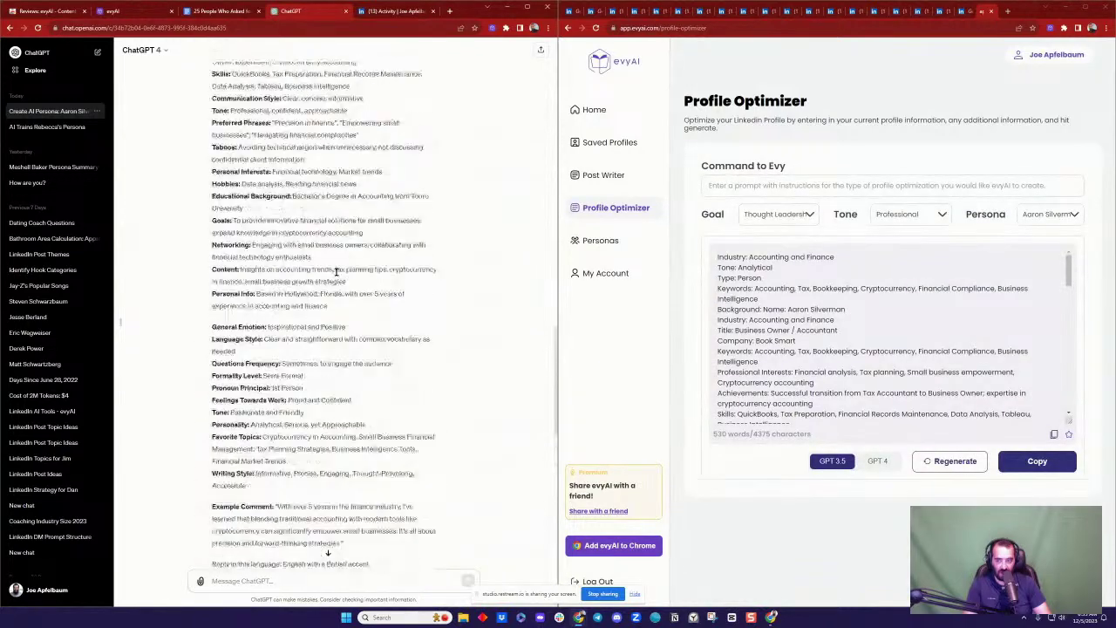
scroll(337, 275, "down", 7)
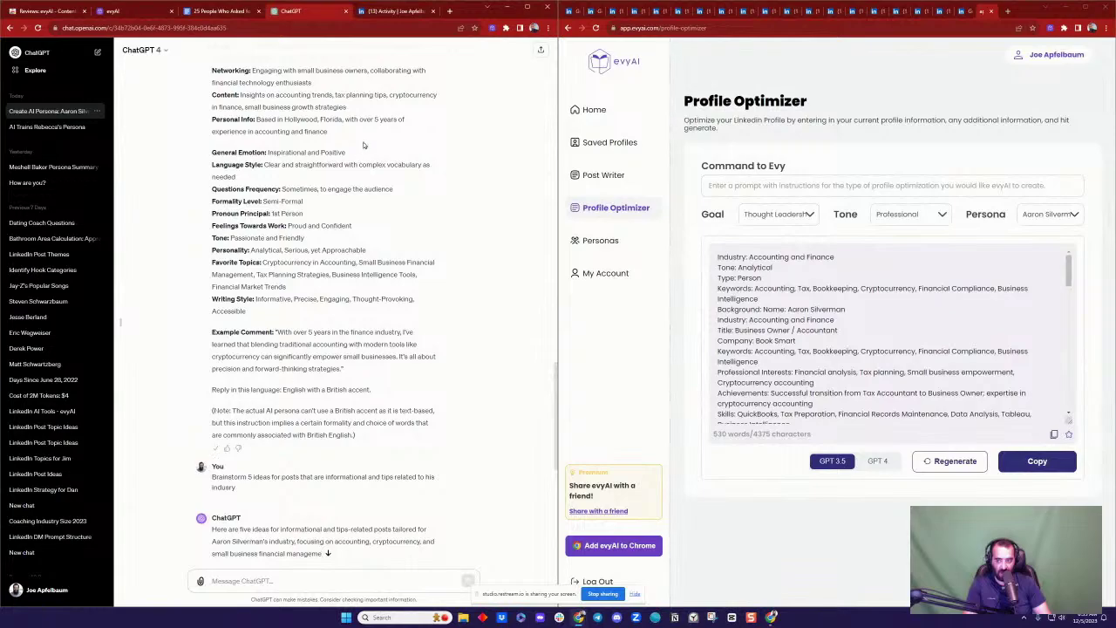
left_click(218, 14)
Step: Paste the filled-in persona text into the doc above the 'Framework for you to use' list
scroll(318, 210, "up", 15)
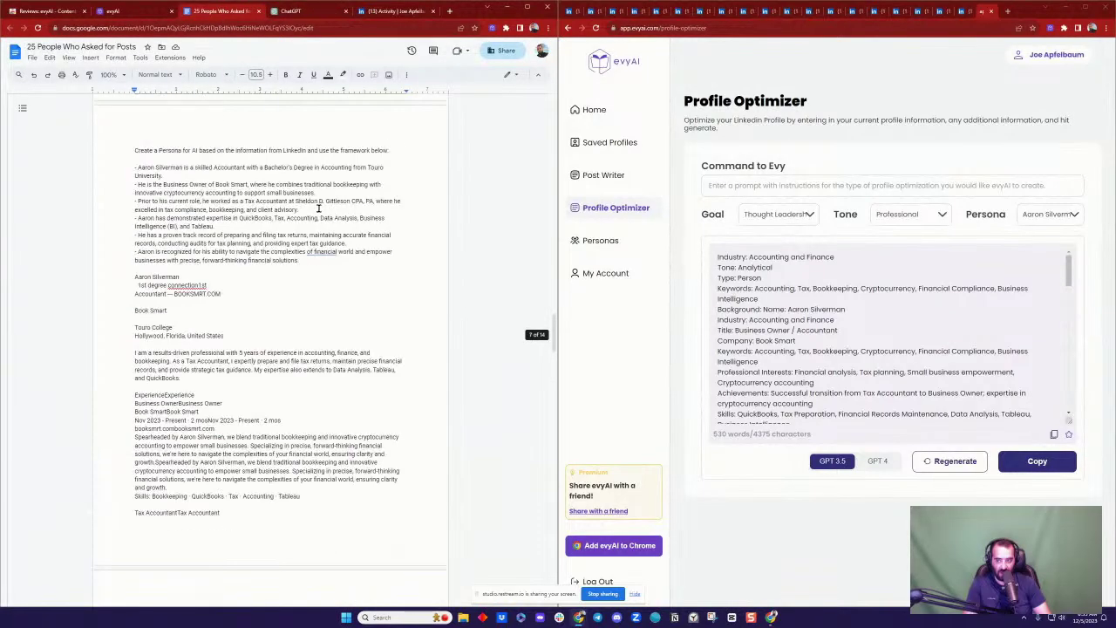
scroll(319, 209, "up", 15)
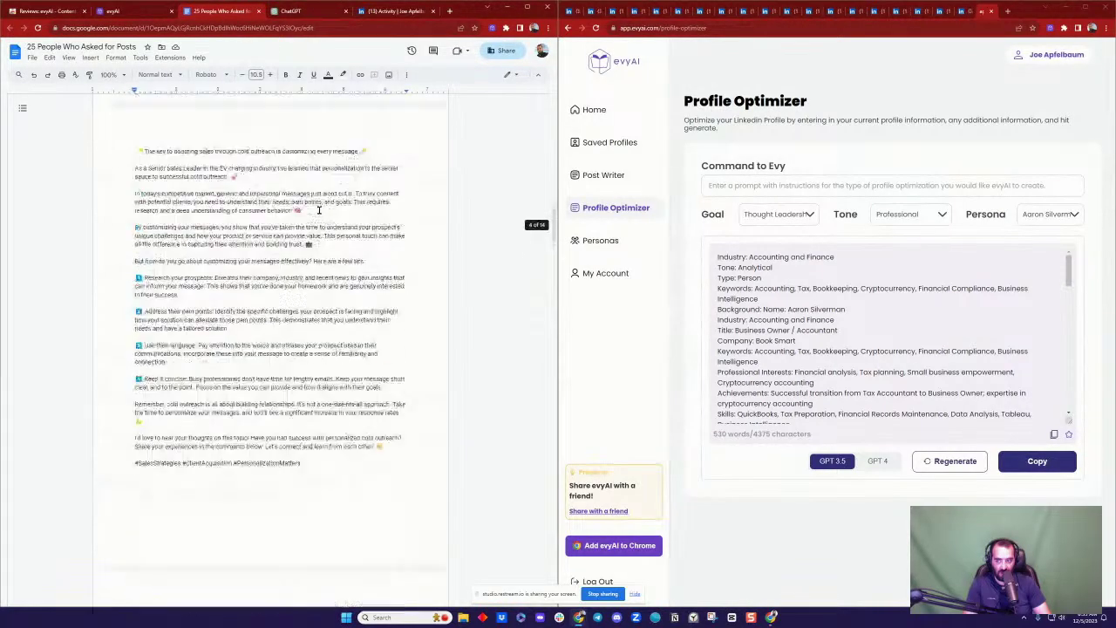
scroll(319, 210, "up", 5)
scroll(322, 212, "down", 10)
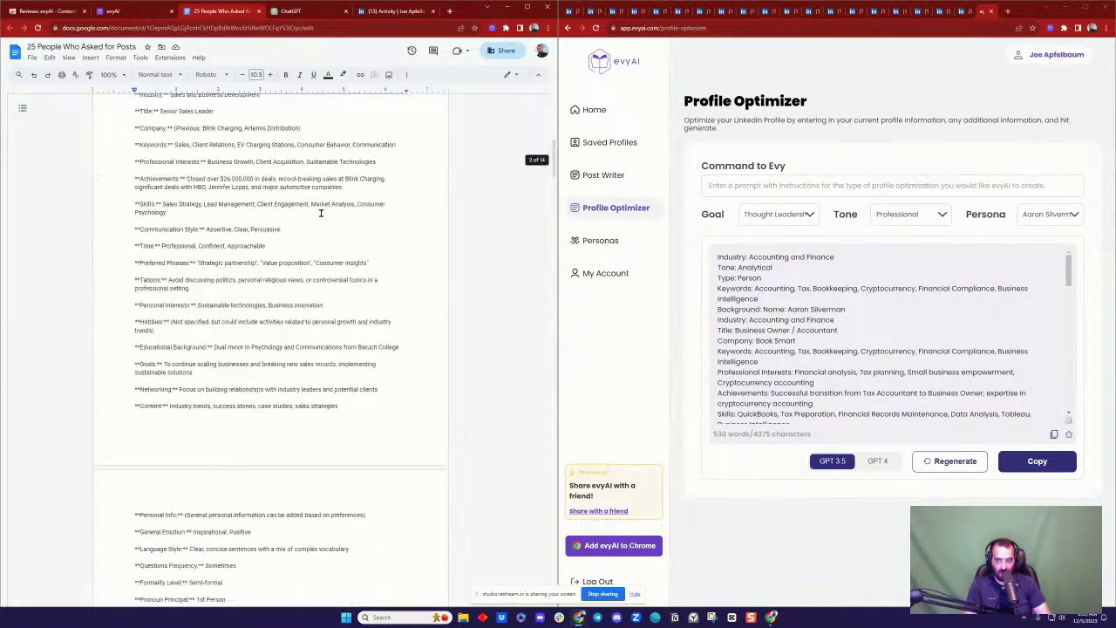
scroll(323, 213, "down", 20)
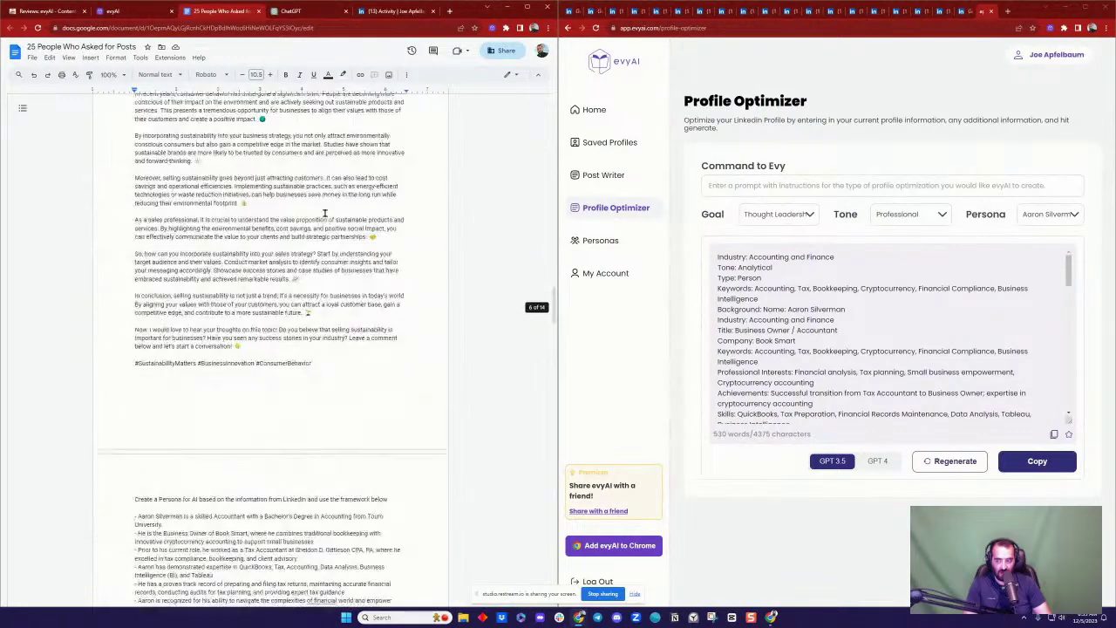
scroll(323, 214, "up", 5)
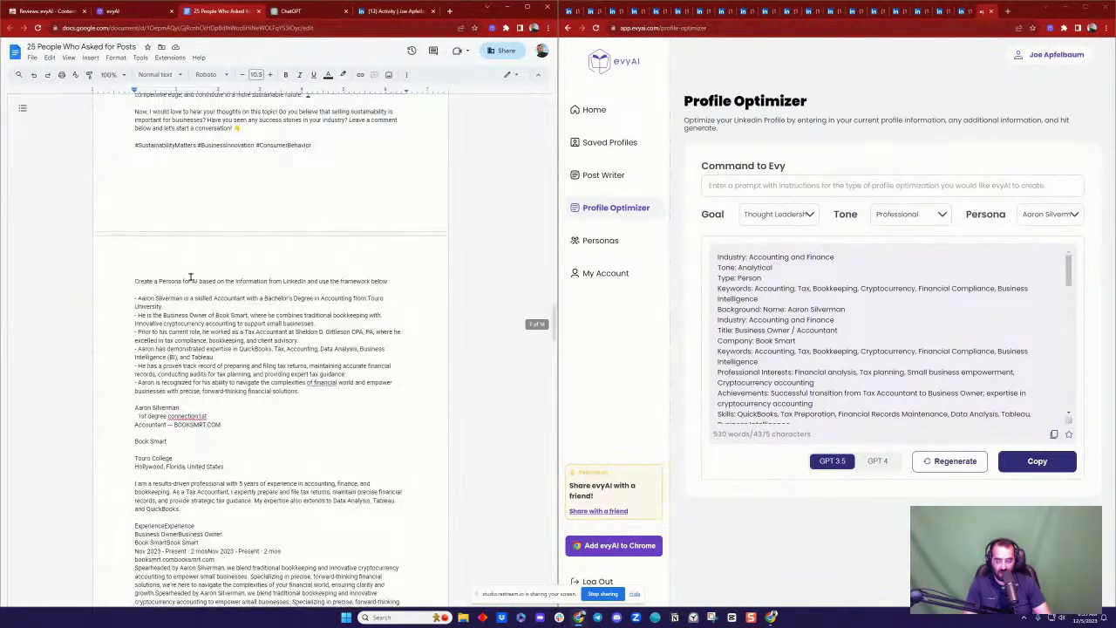
left_click(142, 281)
scroll(157, 288, "down", 10)
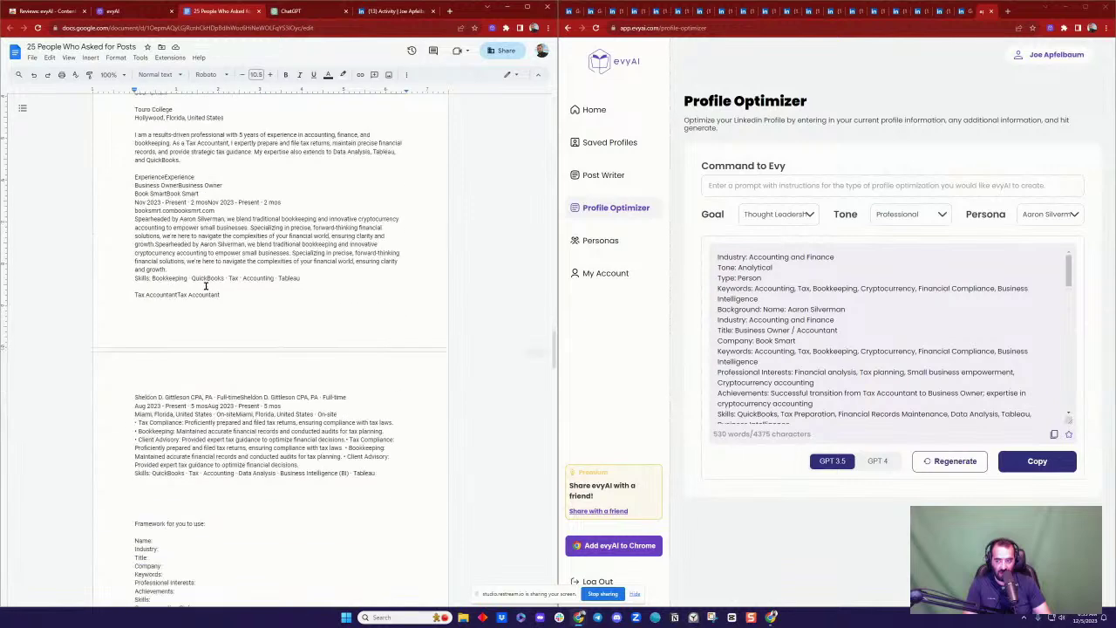
left_click(180, 282)
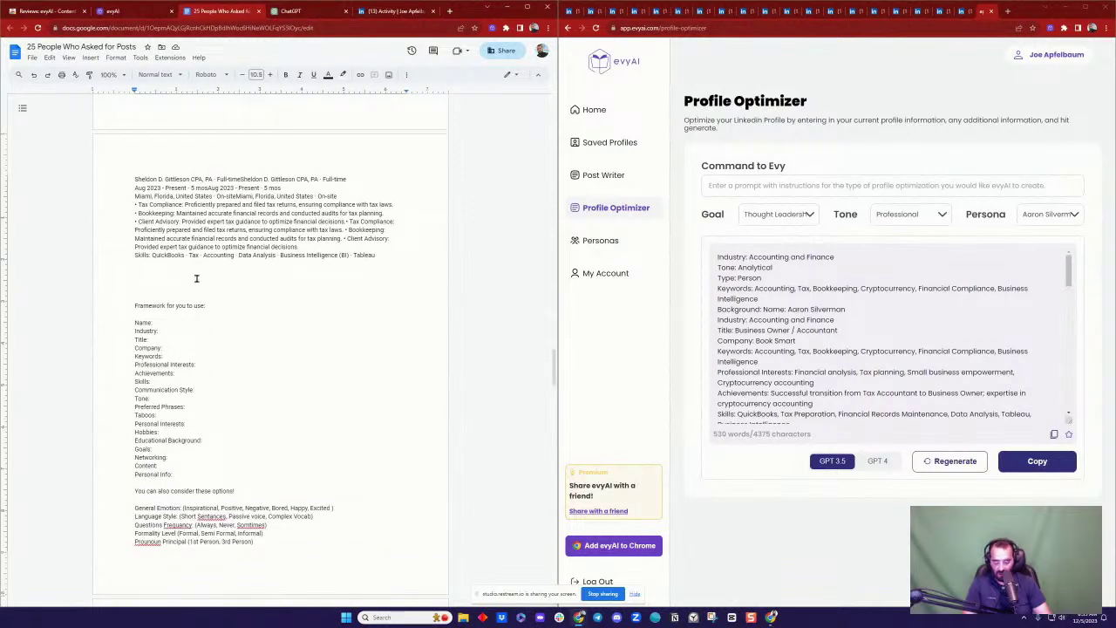
key("ctrl+shift+b")
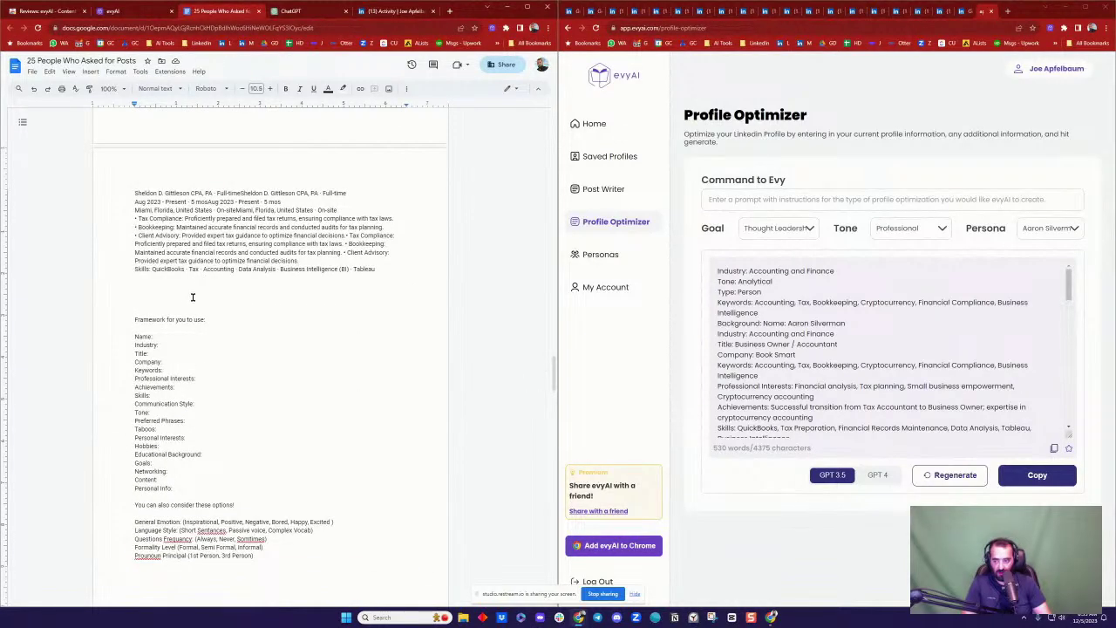
key("ctrl+v")
Step: Paste the generated LinkedIn profile text onto a new page and select GPT 4 in evyAI
scroll(209, 297, "up", 10)
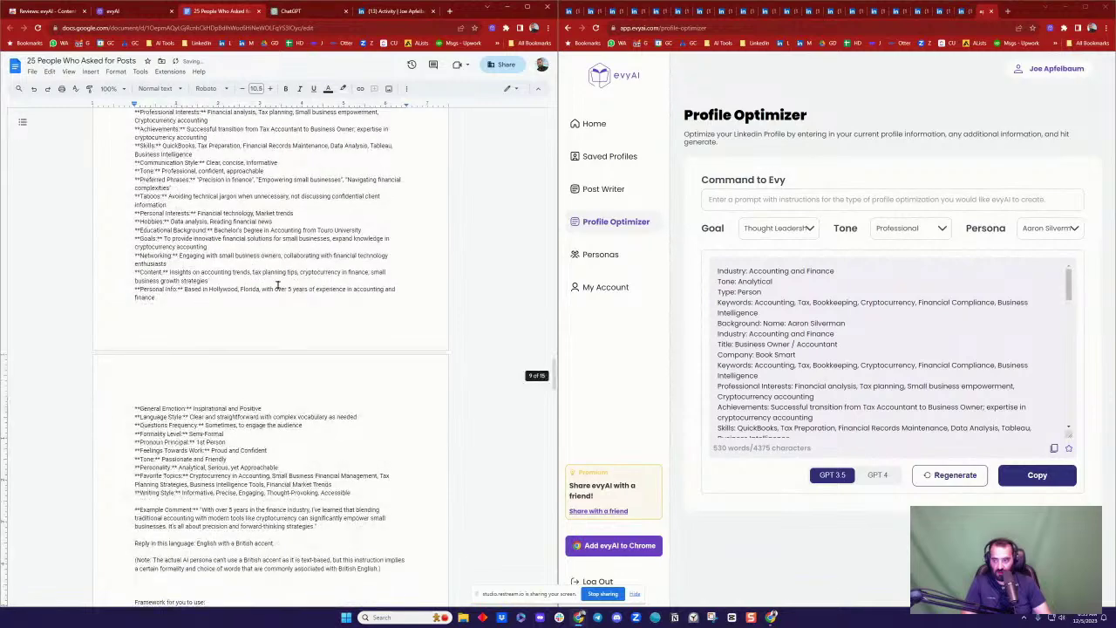
scroll(211, 331, "down", 15)
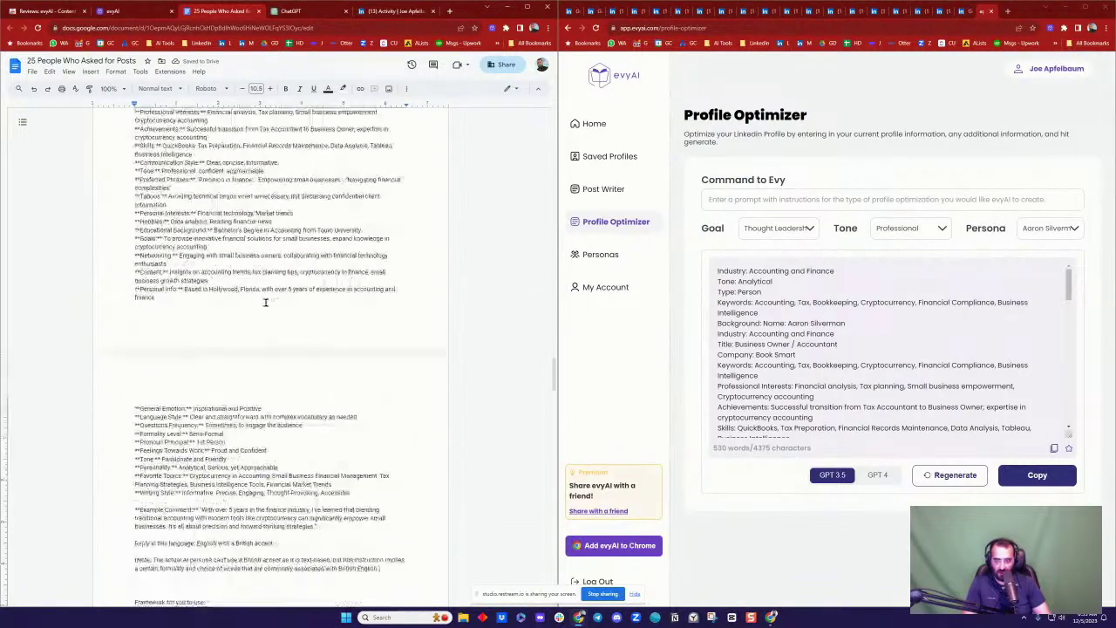
scroll(211, 348, "down", 2)
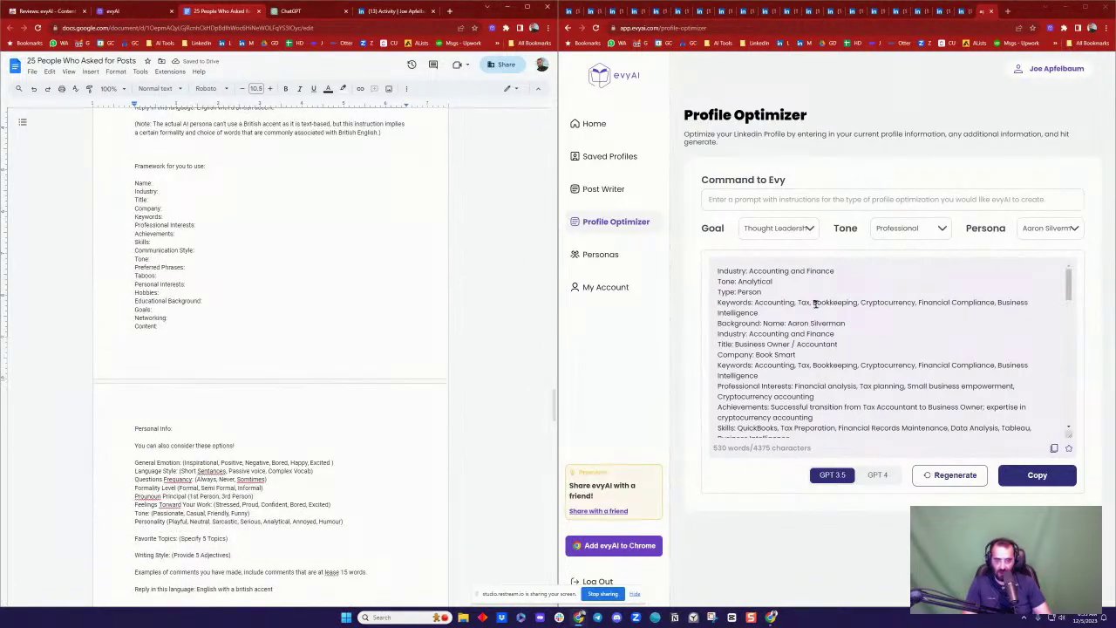
scroll(819, 296, "down", 10)
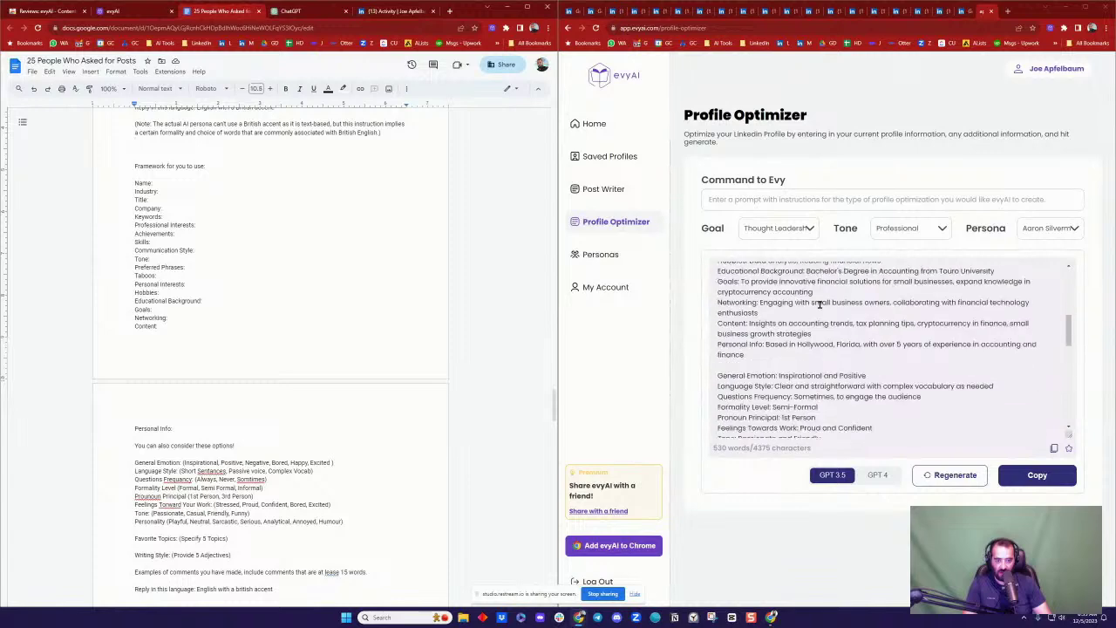
scroll(819, 304, "down", 5)
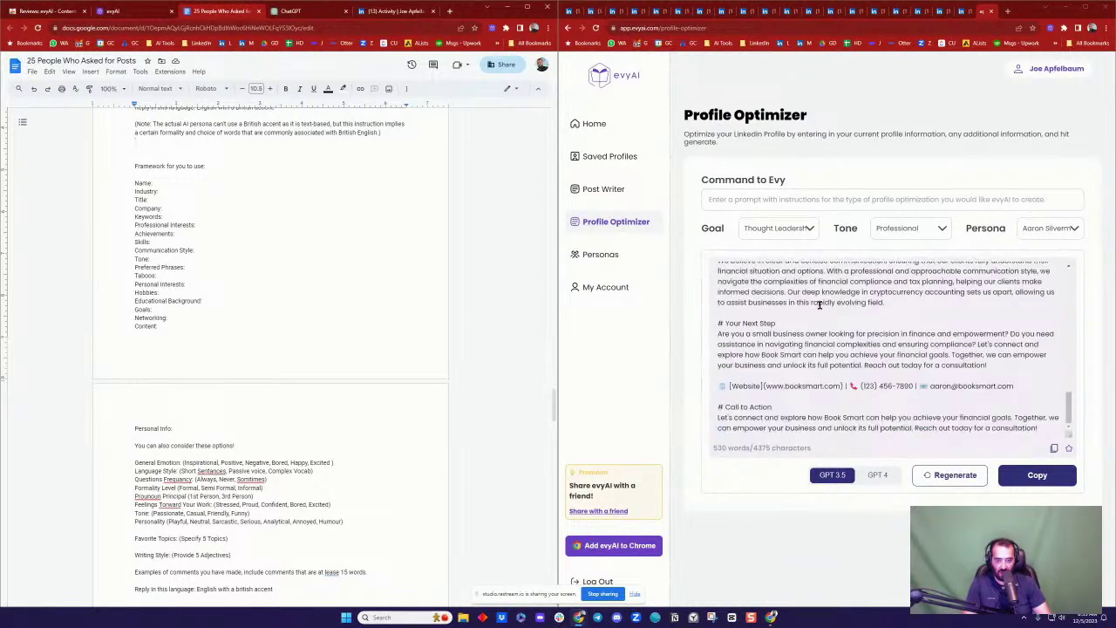
scroll(861, 315, "up", 15)
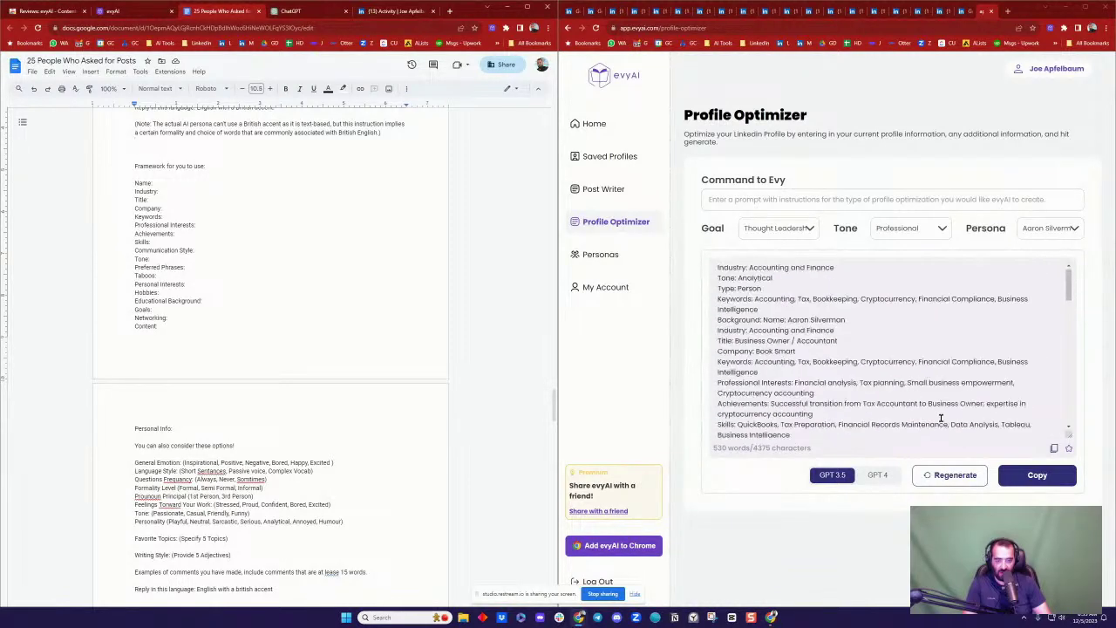
scroll(309, 361, "down", 5)
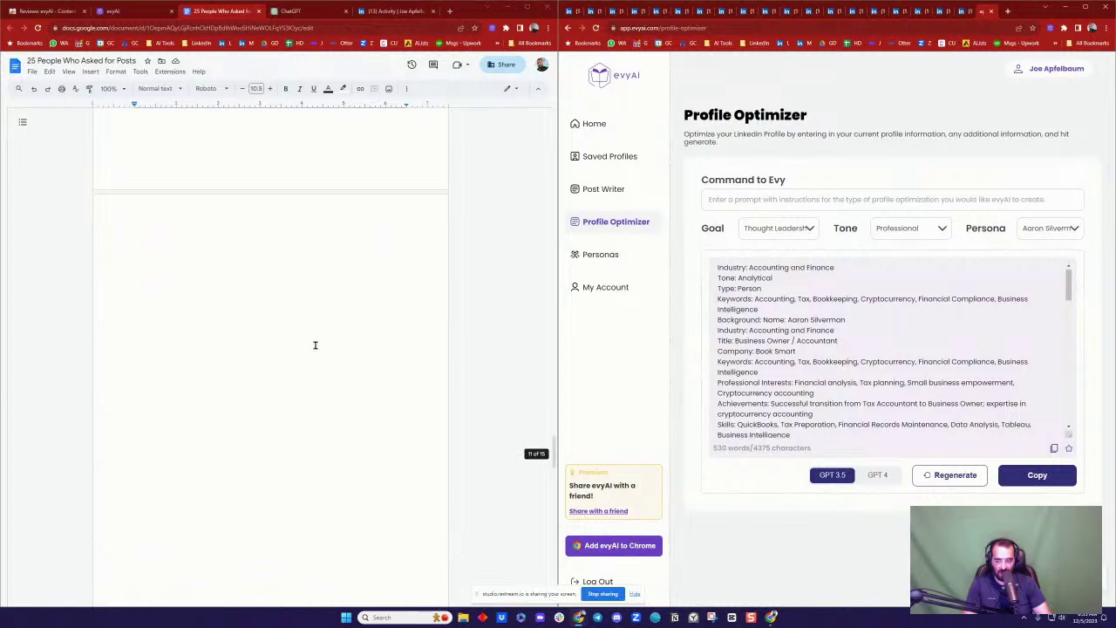
key("ctrl+Return")
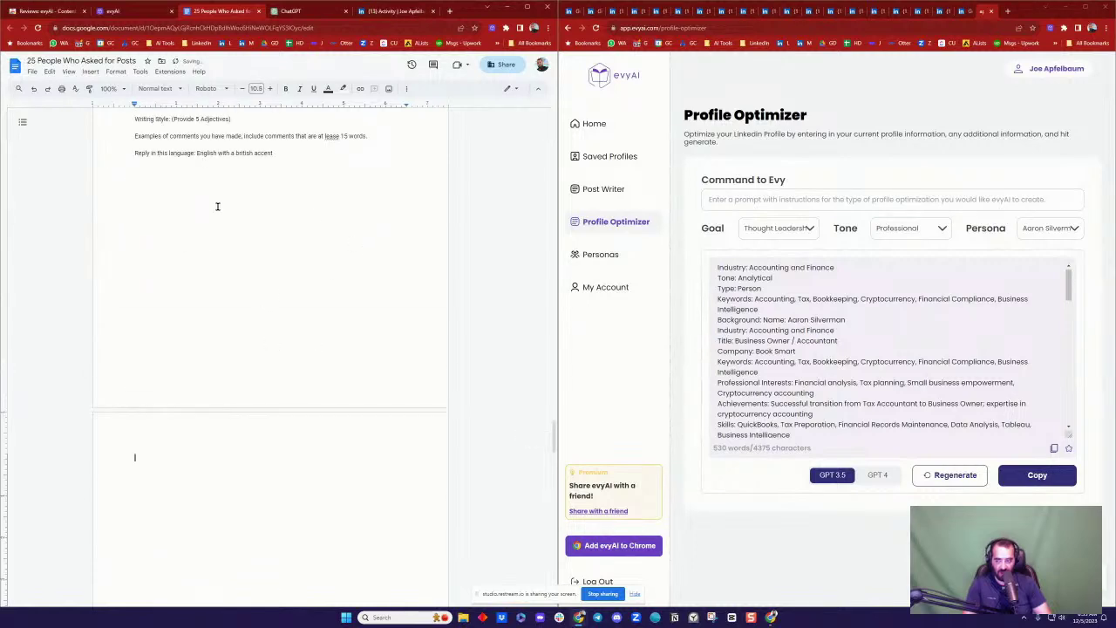
key("ctrl+v")
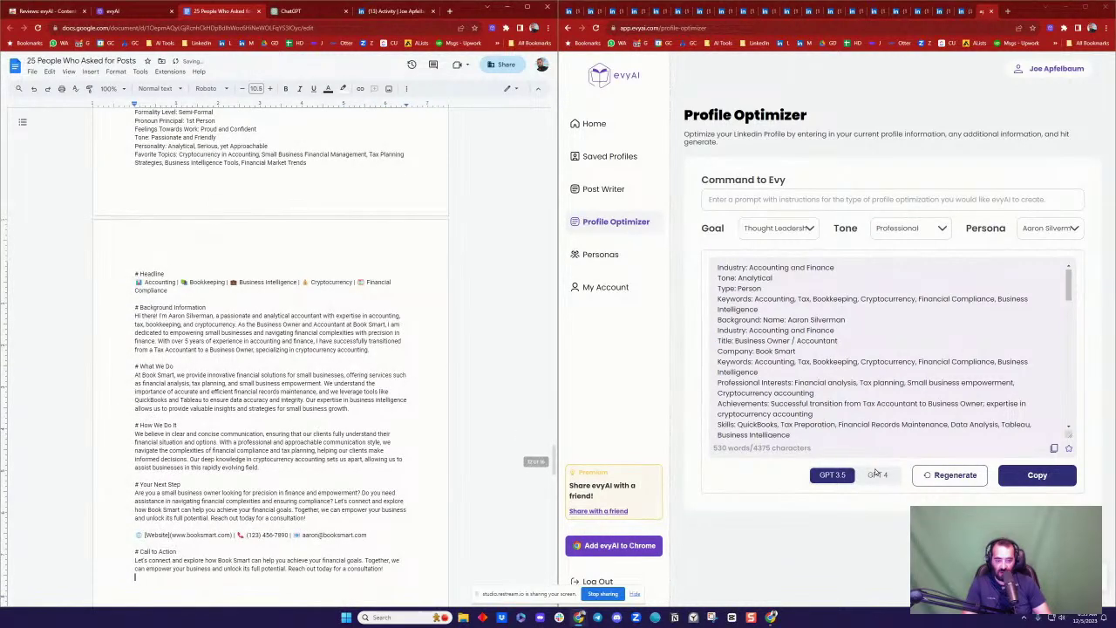
left_click(877, 475)
Step: Regenerate the LinkedIn profile with GPT 4 and review the shorter output
left_click(956, 475)
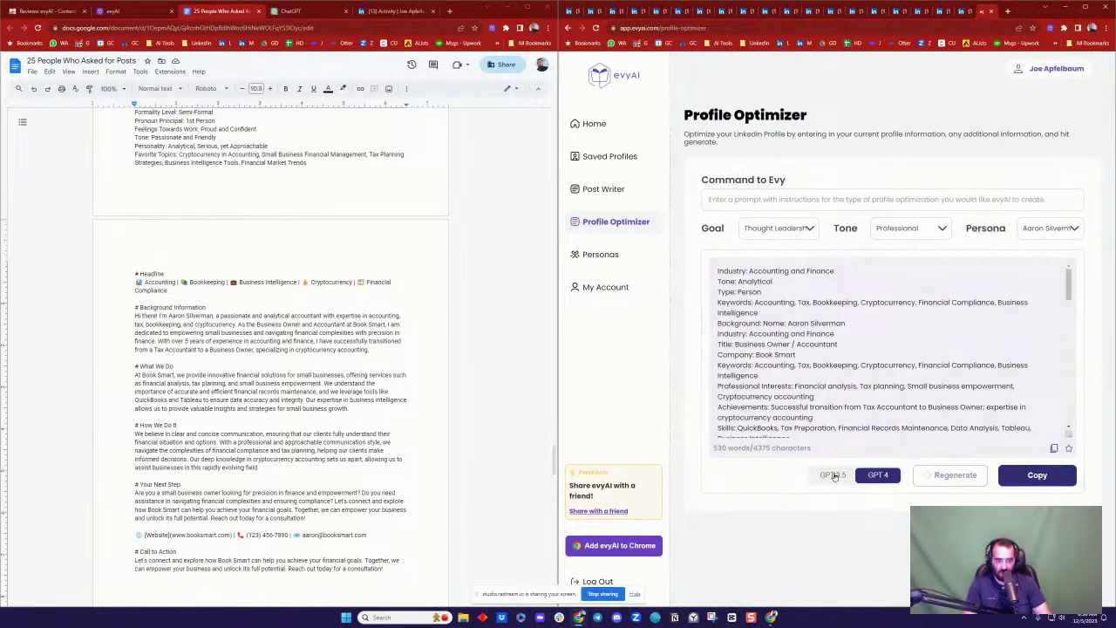
scroll(750, 324, "down", 5)
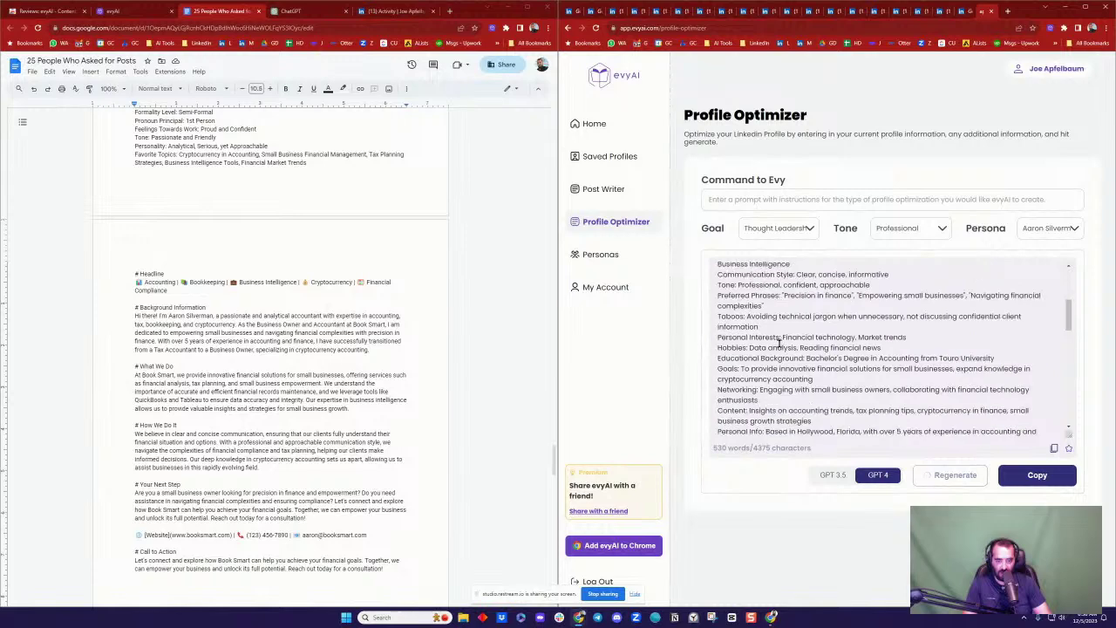
scroll(751, 358, "down", 5)
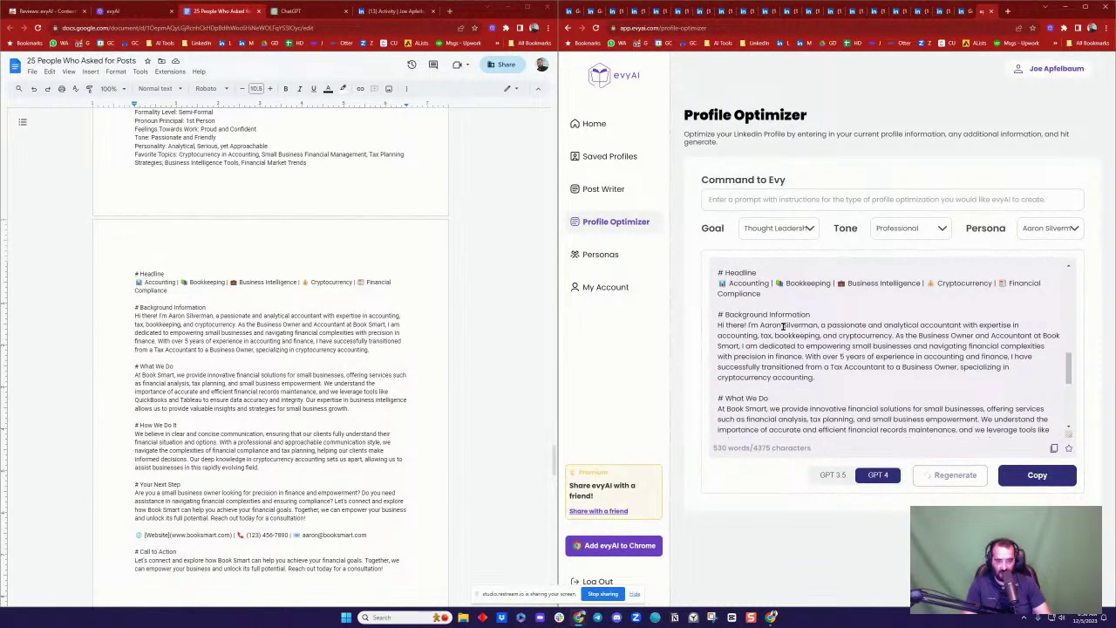
scroll(783, 326, "down", 3)
scroll(745, 326, "down", 2)
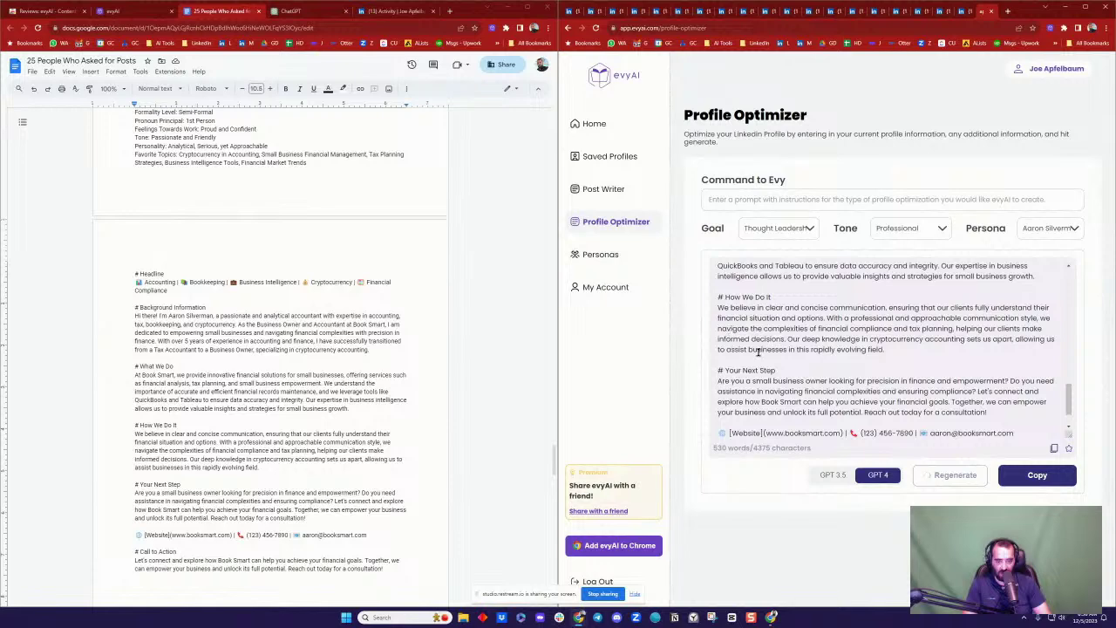
scroll(757, 351, "down", 2)
scroll(793, 397, "up", 10)
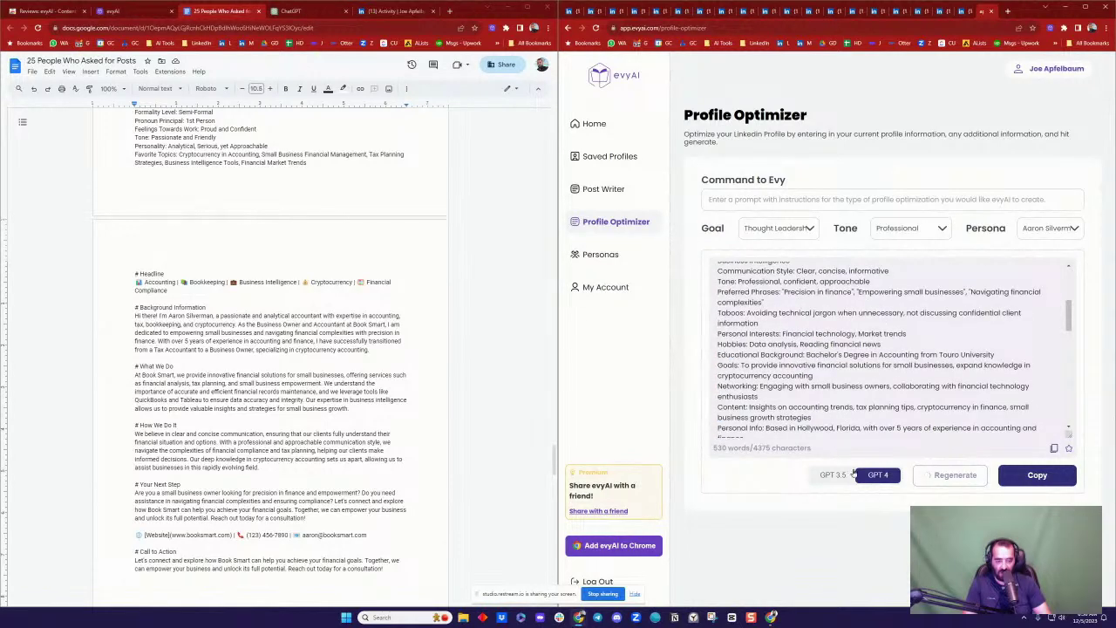
scroll(785, 348, "up", 3)
scroll(299, 388, "down", 10)
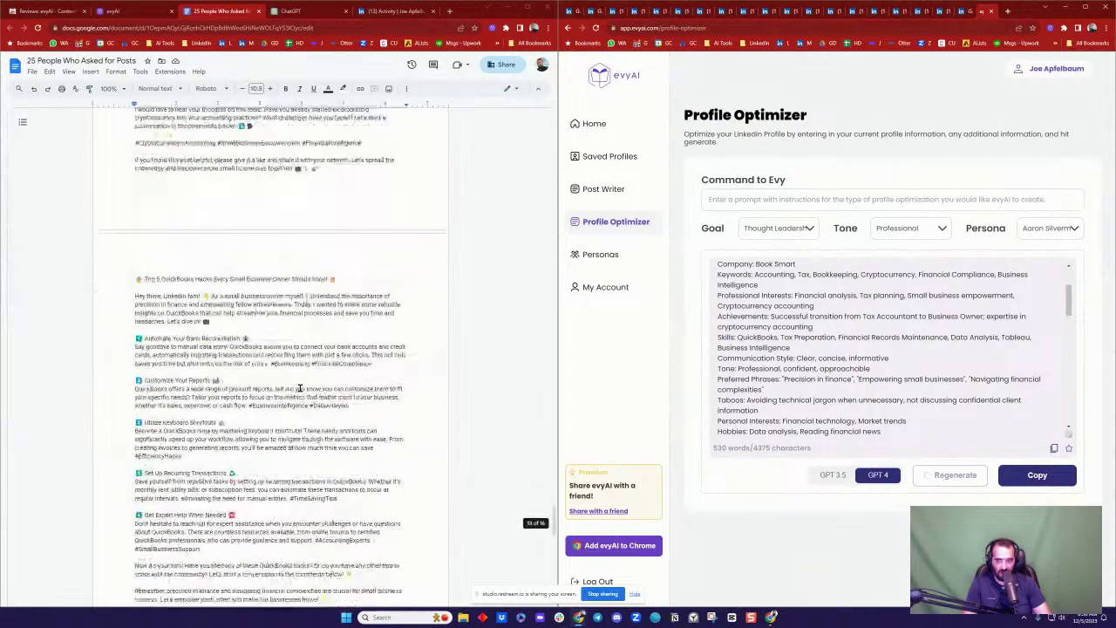
scroll(299, 388, "down", 5)
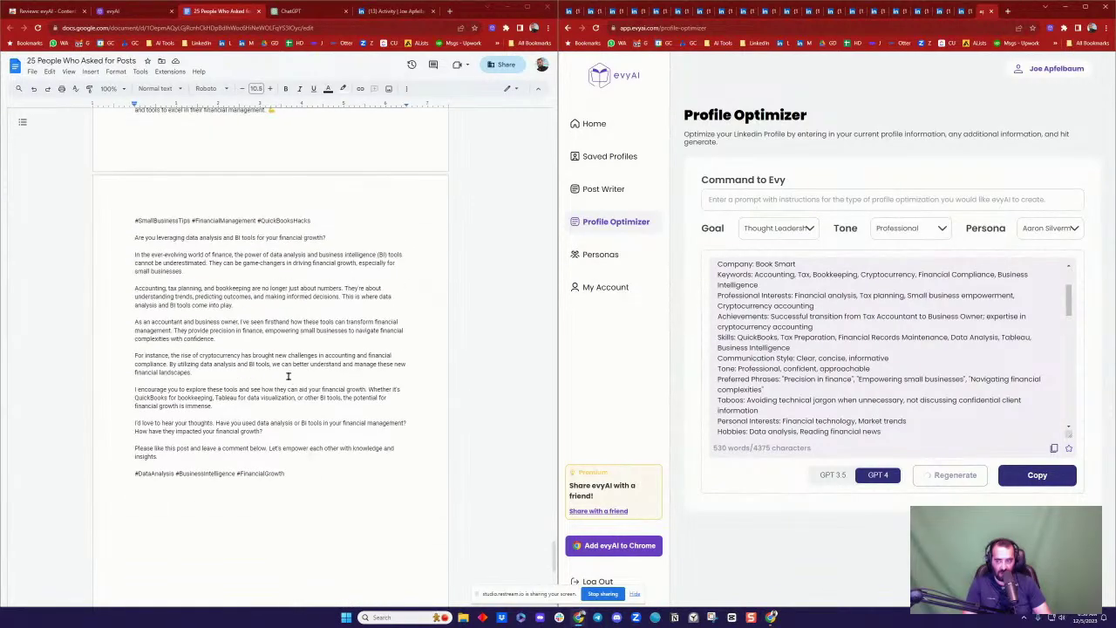
scroll(288, 376, "up", 4)
scroll(288, 377, "down", 6)
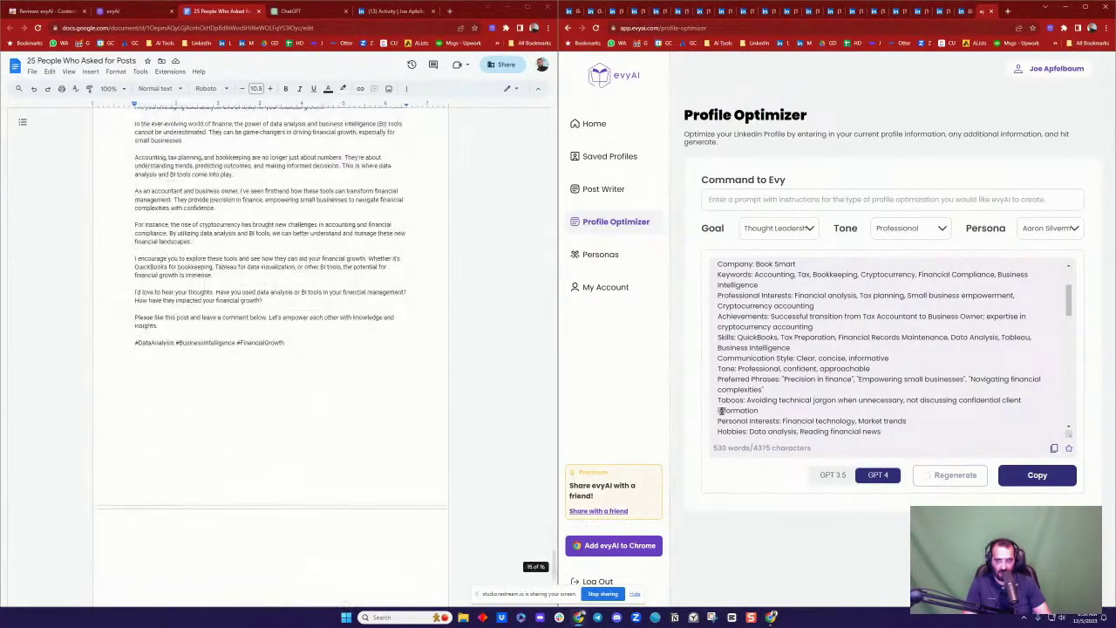
scroll(304, 401, "down", 3)
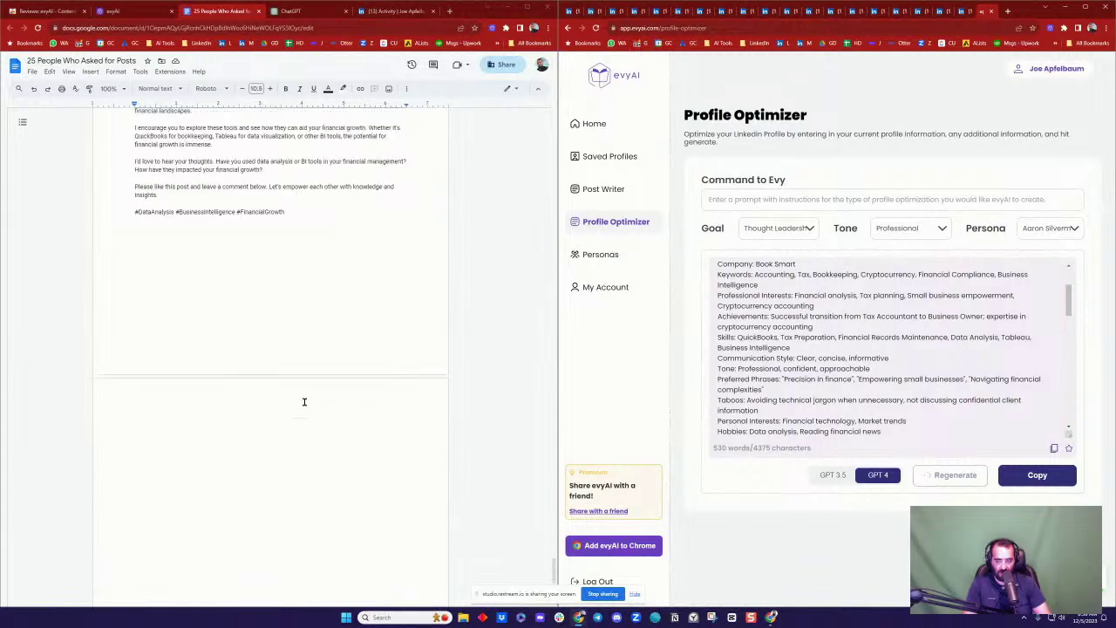
Step: Paste the earlier persona-based profile text at the end of the Google Doc
left_click(224, 421)
key("ctrl+v")
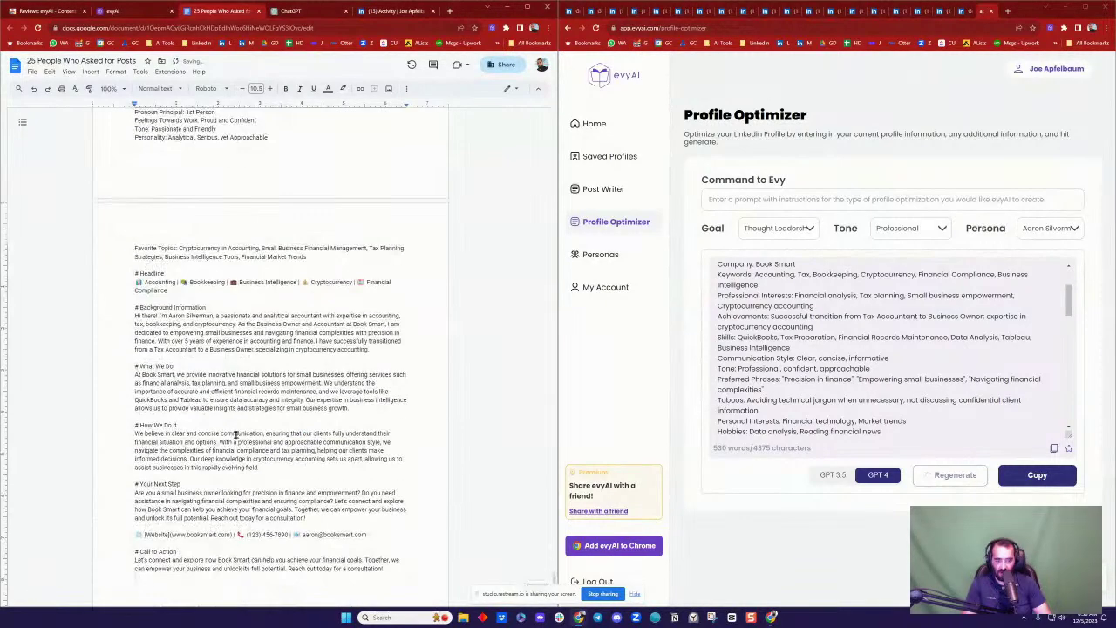
scroll(195, 333, "up", 1)
scroll(196, 333, "down", 2)
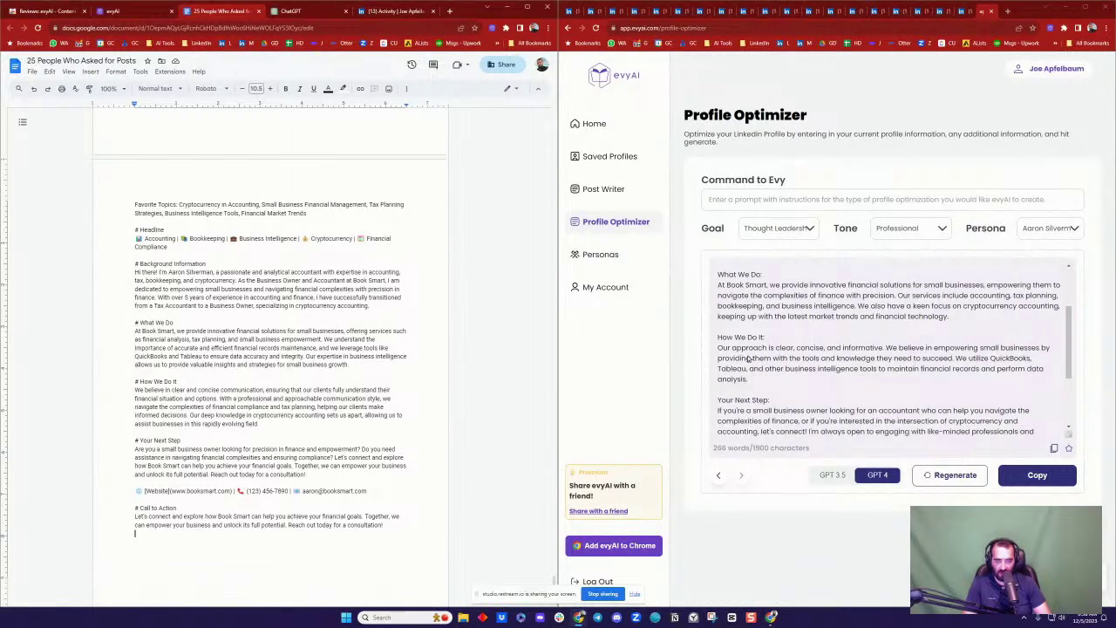
Step: Paste the regenerated profile below Call to Action and add an empty line after it
scroll(888, 375, "up", 1)
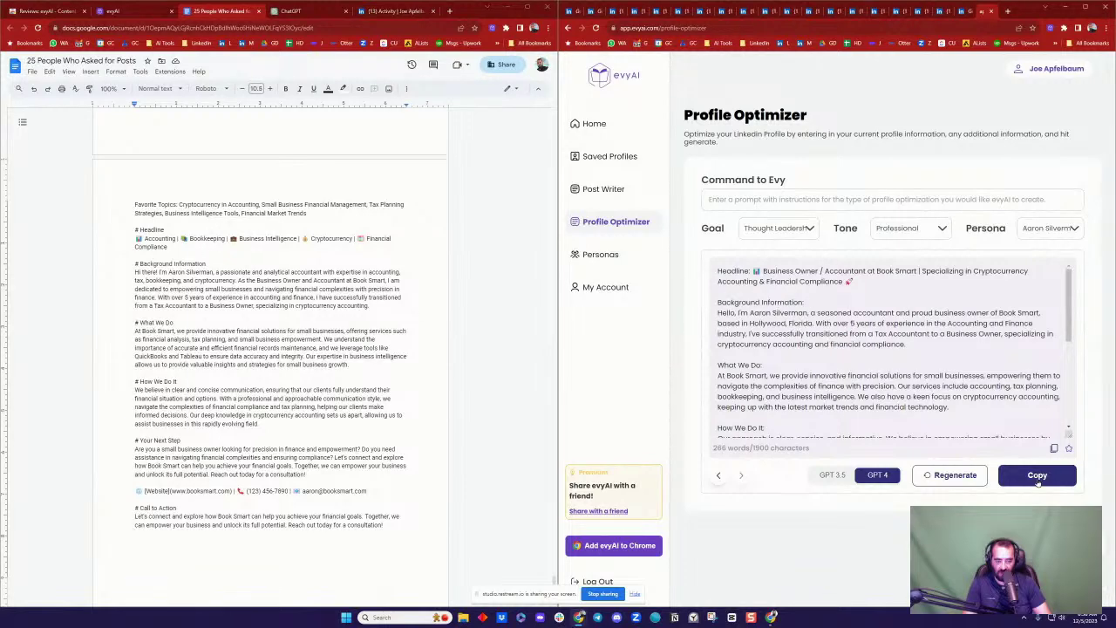
scroll(228, 323, "down", 1)
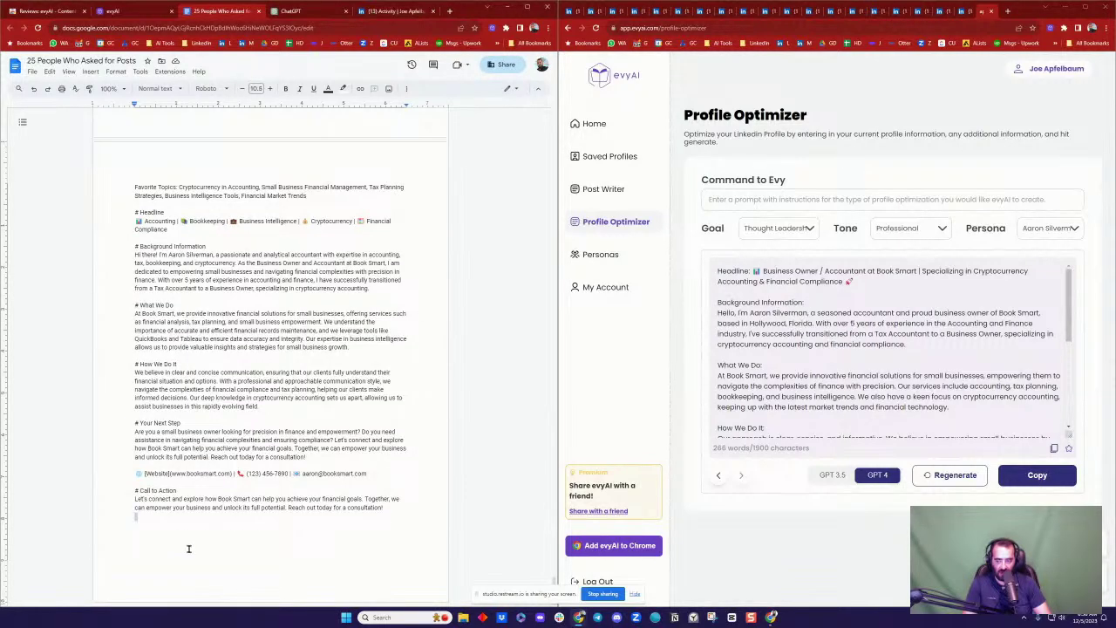
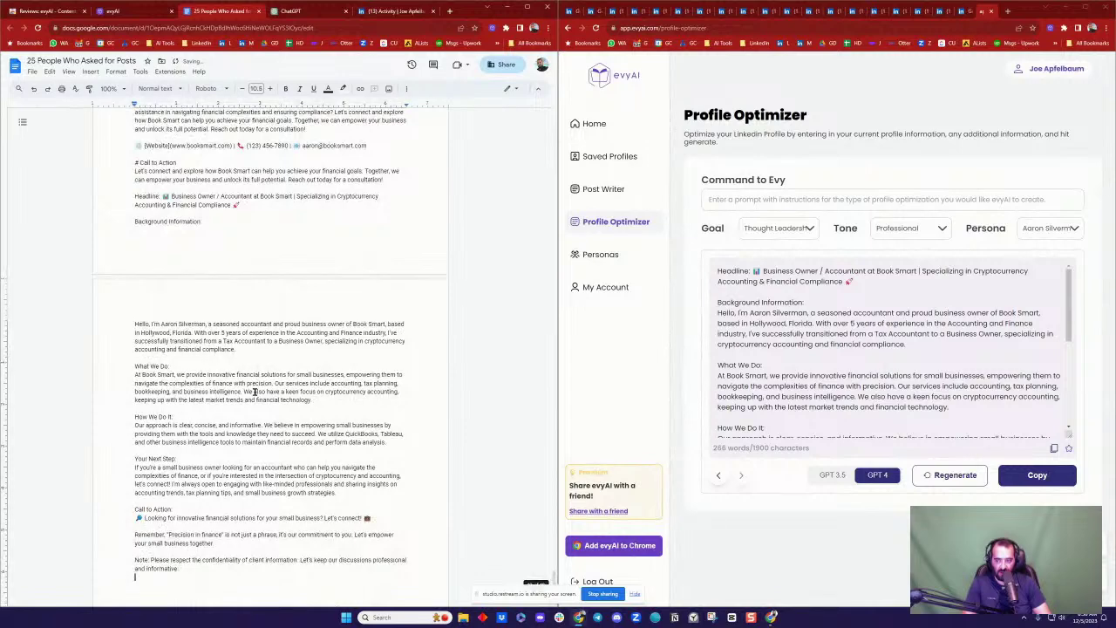
scroll(254, 391, "up", 4)
scroll(277, 371, "down", 3)
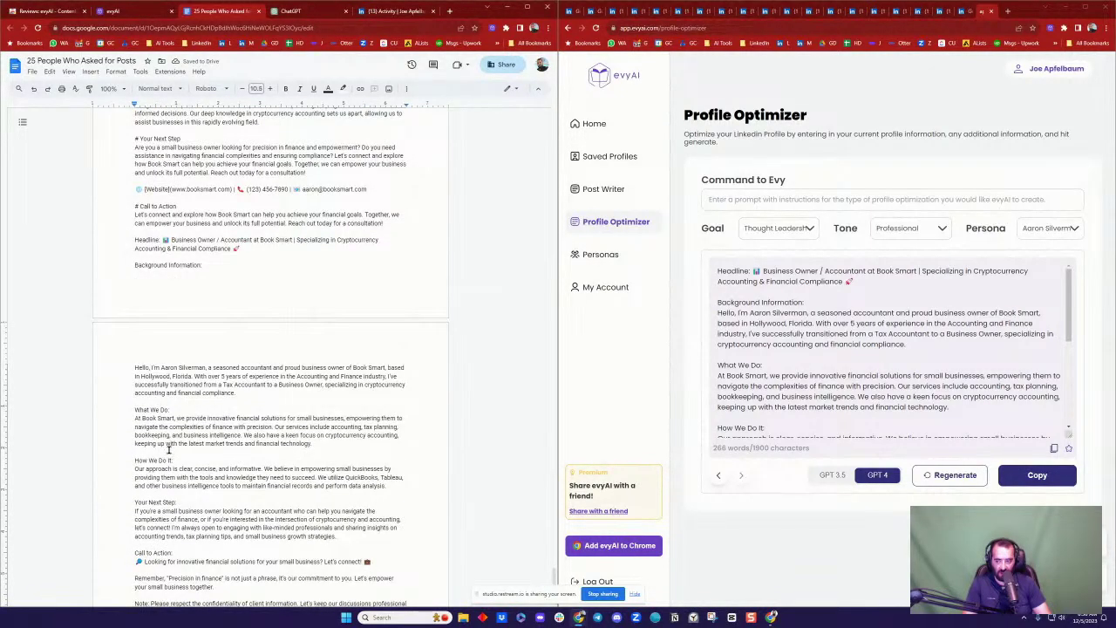
scroll(190, 427, "up", 4)
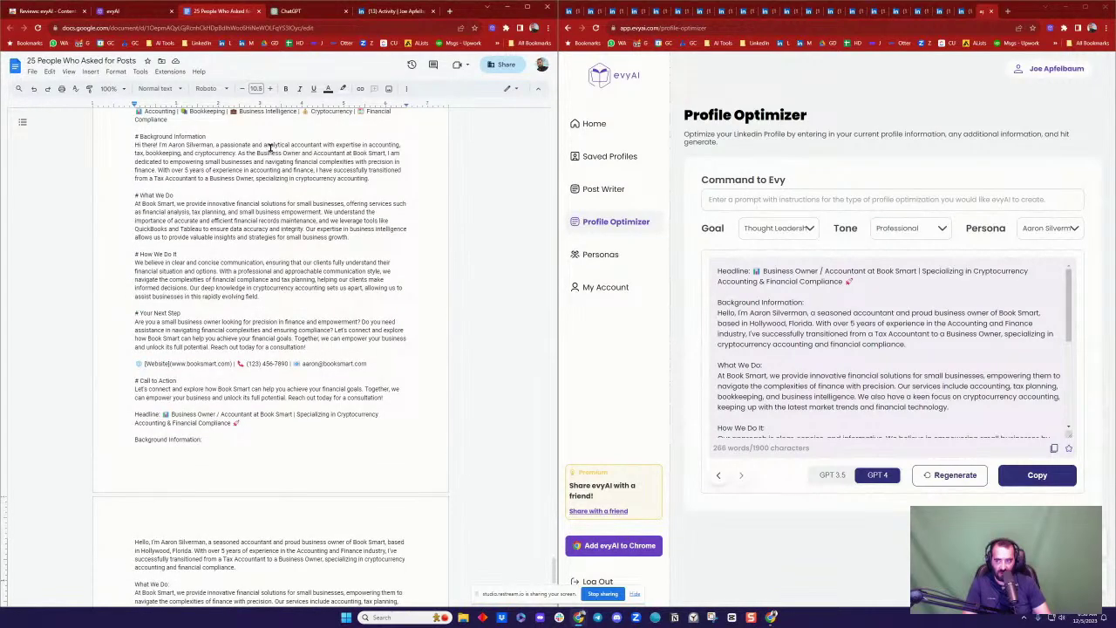
scroll(238, 237, "down", 4)
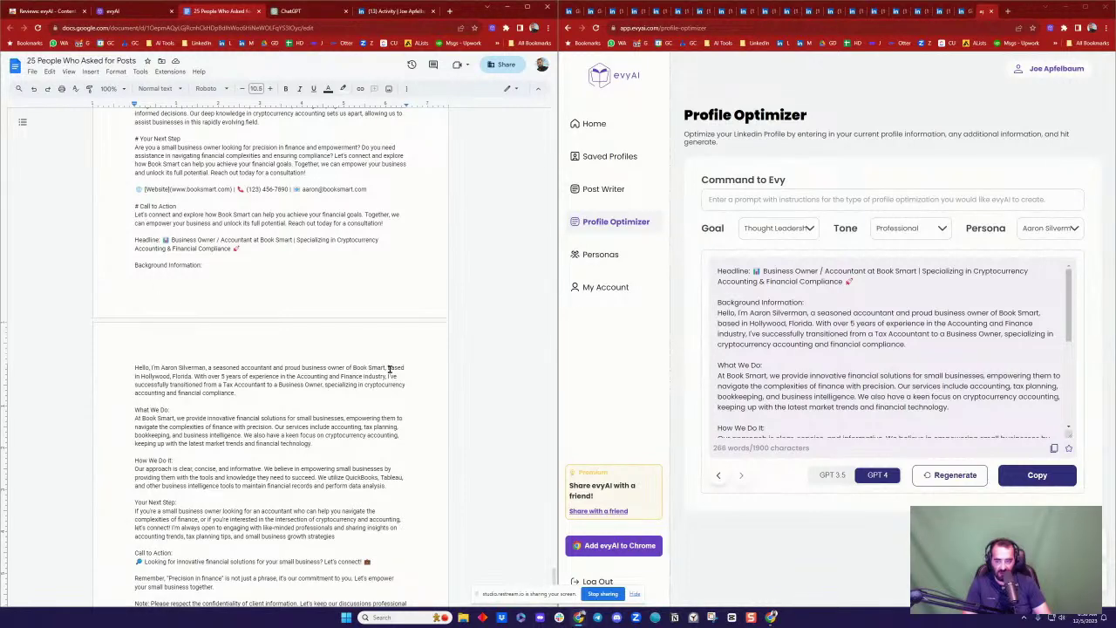
scroll(154, 357, "up", 7)
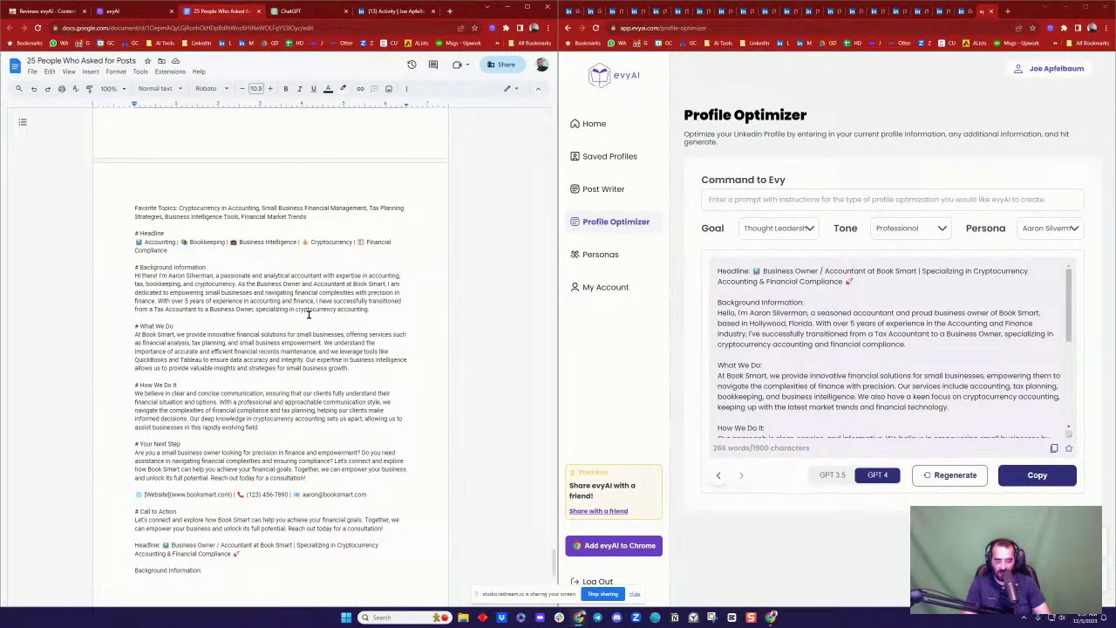
scroll(307, 314, "down", 10)
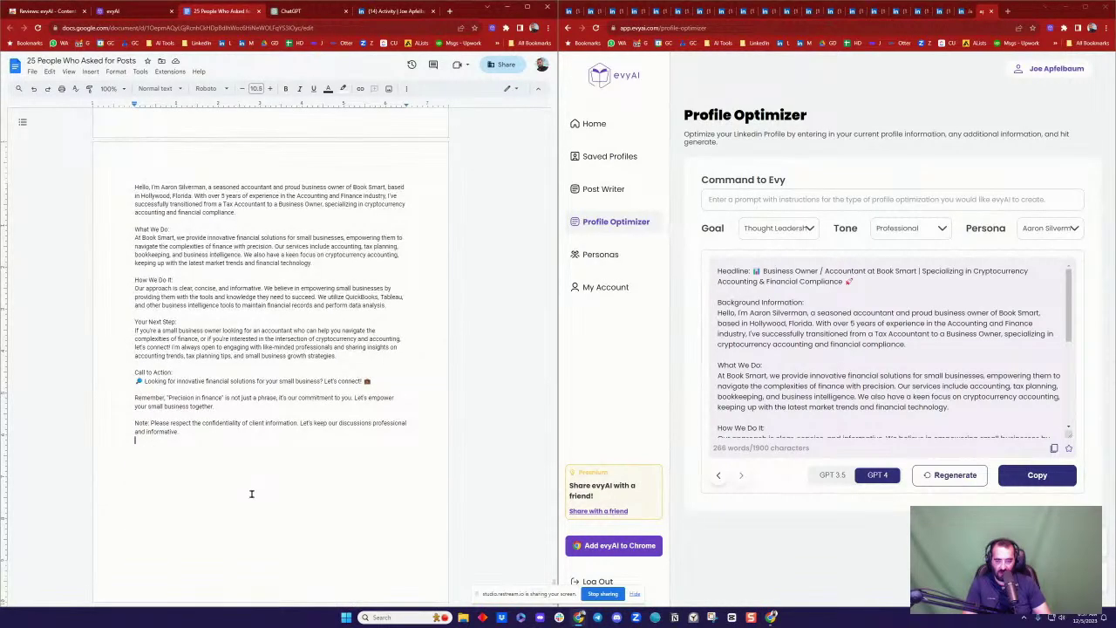
key("Return")
left_click(595, 124)
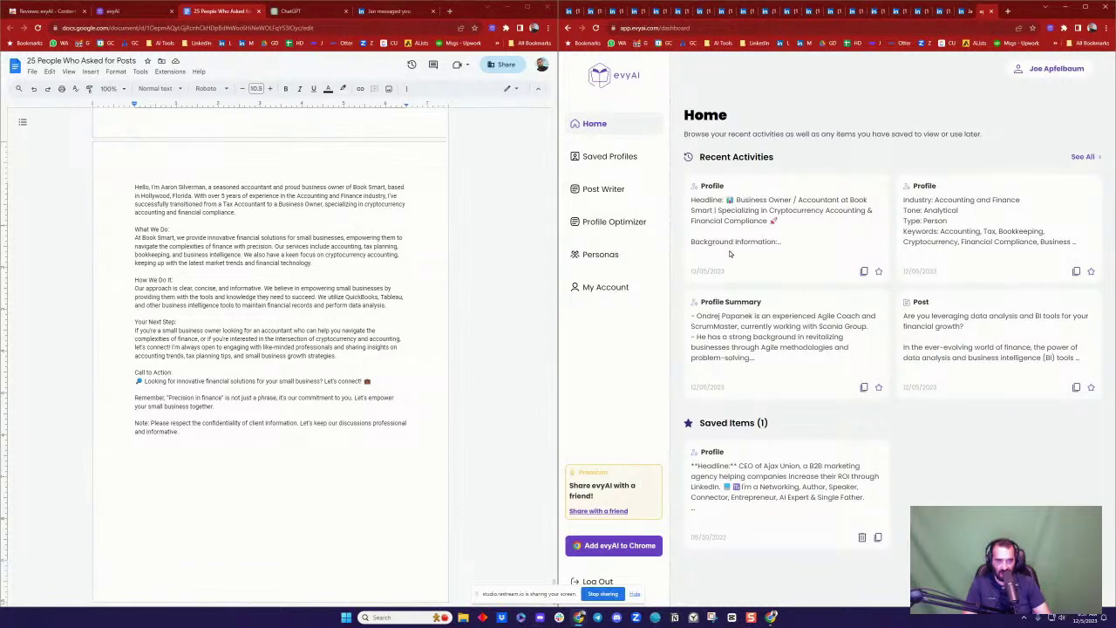
Step: Show the public evyAI landing page in the left browser window
left_click(124, 13)
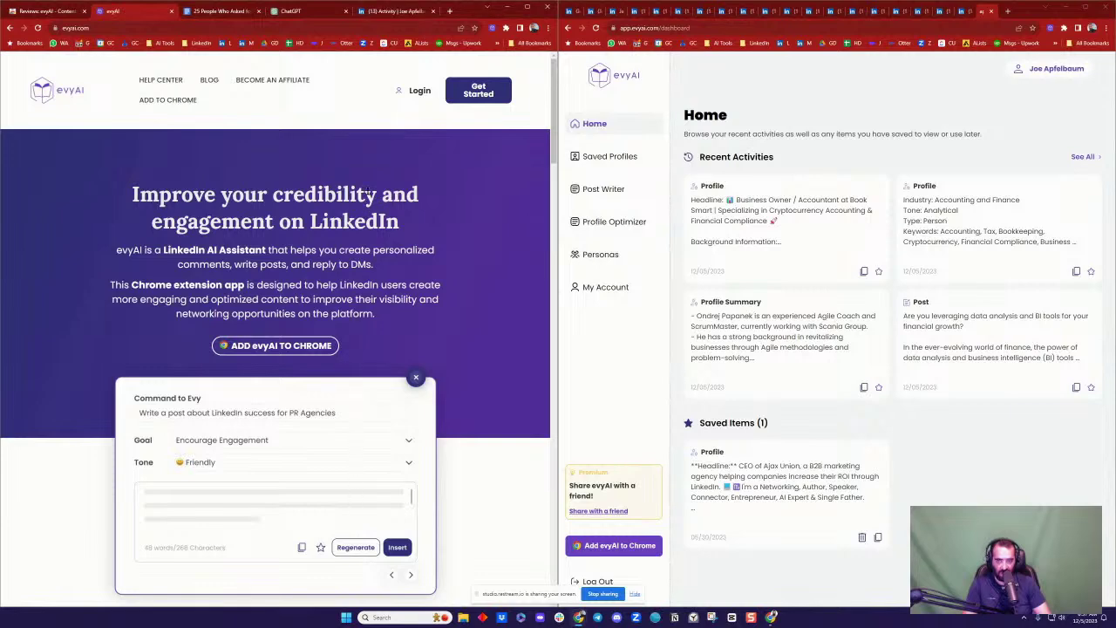
Step: Refresh the LinkedIn activity page and expand all comments on the AI-training tutorial post
left_click(378, 9)
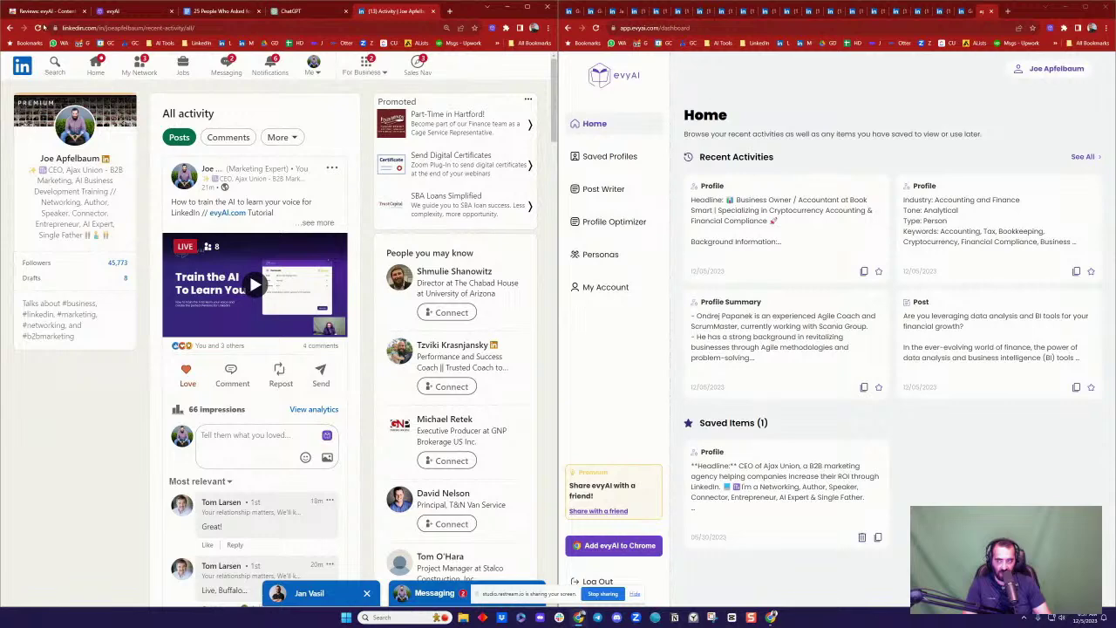
left_click(38, 28)
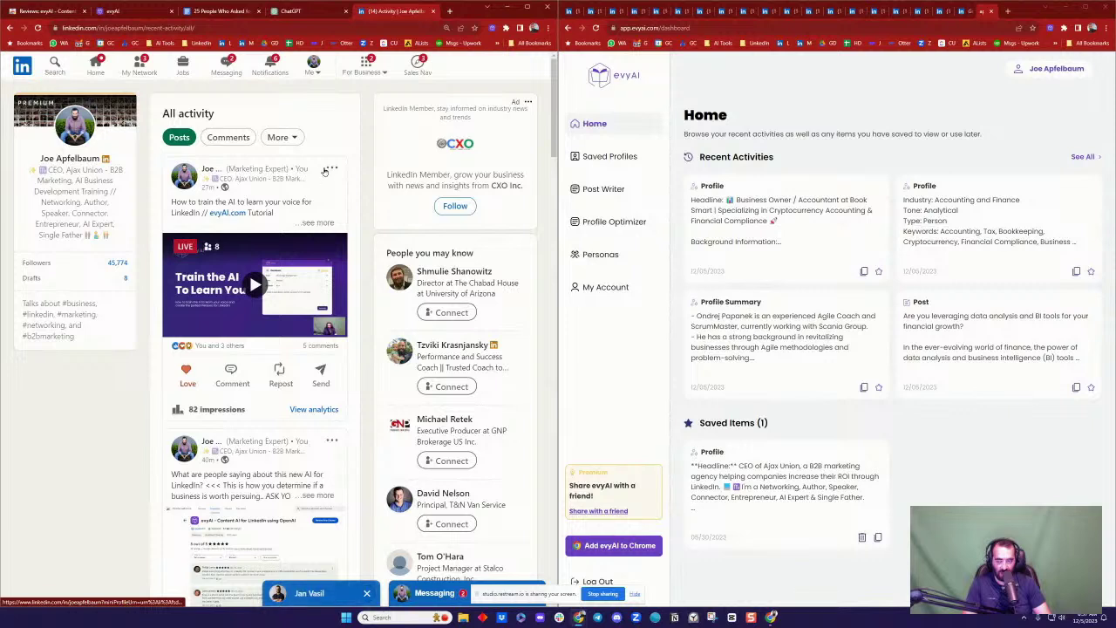
scroll(284, 182, "down", 3)
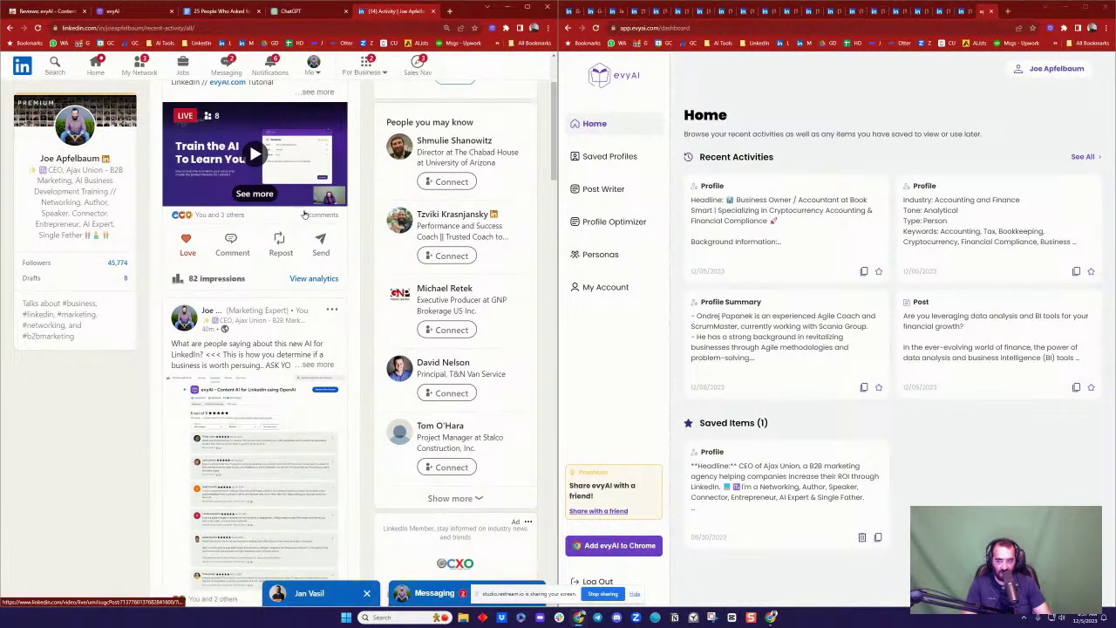
left_click(321, 215)
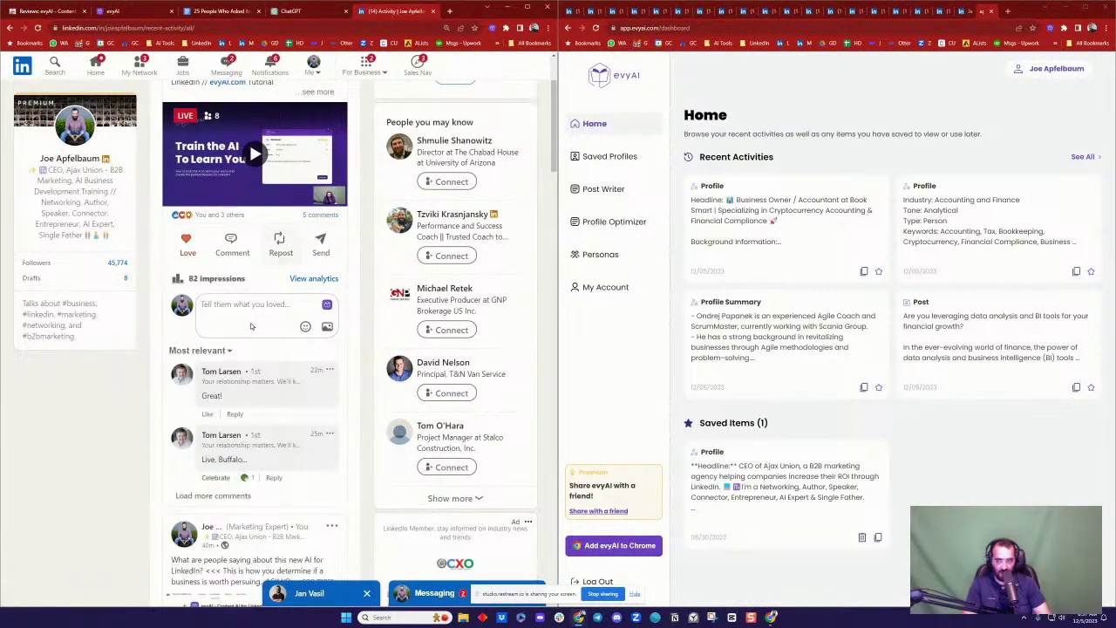
left_click(213, 495)
scroll(261, 401, "down", 10)
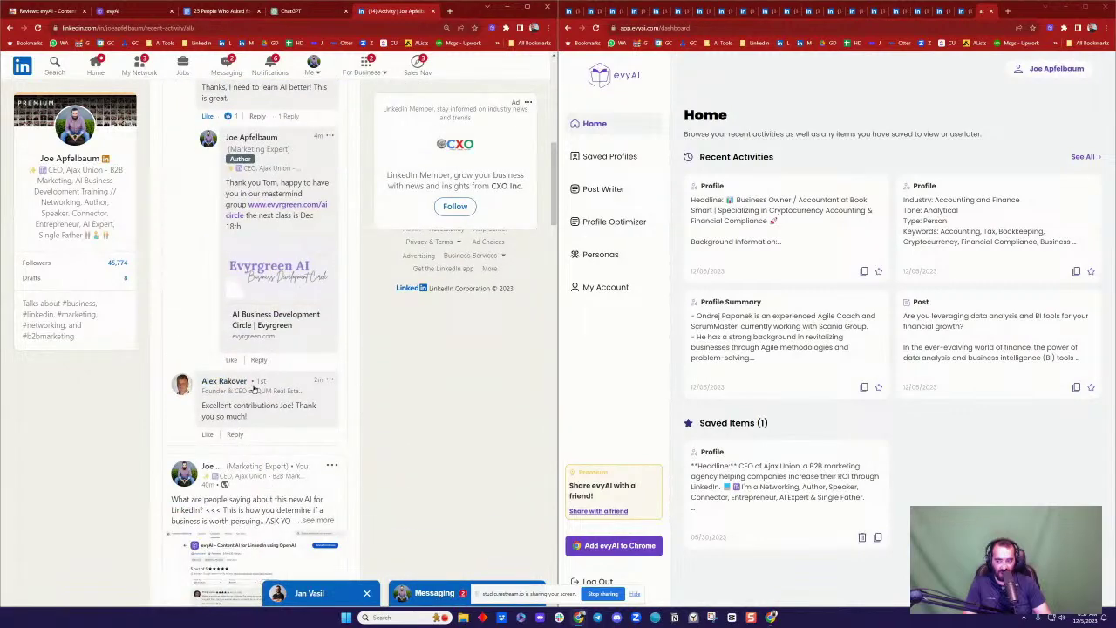
scroll(262, 392, "down", 2)
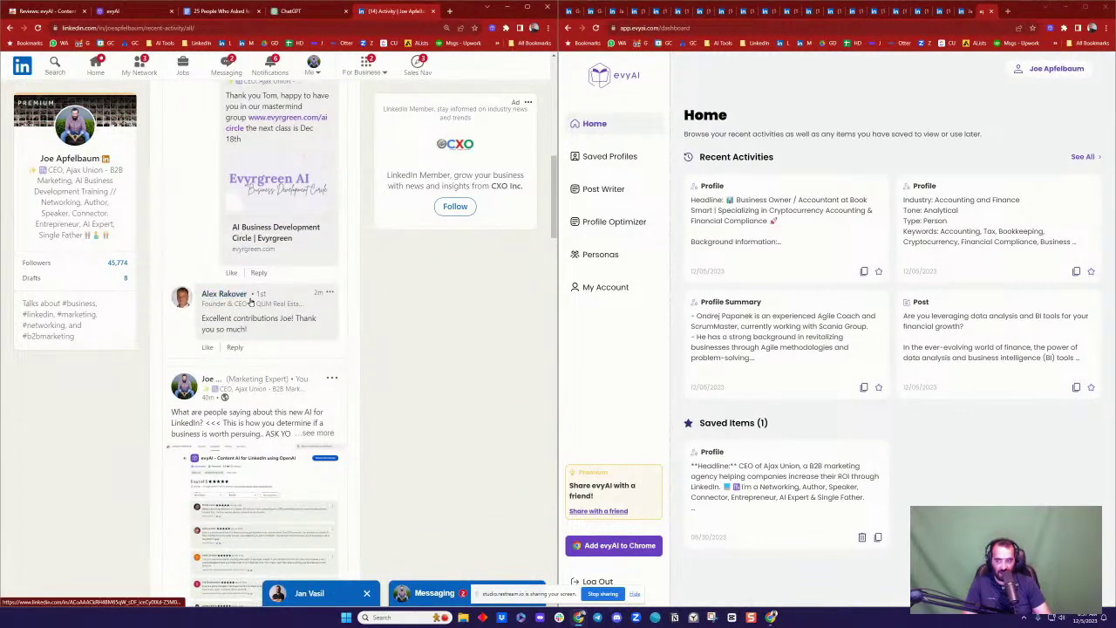
Step: Love the commenter's thanks, reply with a thank-you addressed to them, and open their profile
mouse_move(222, 346)
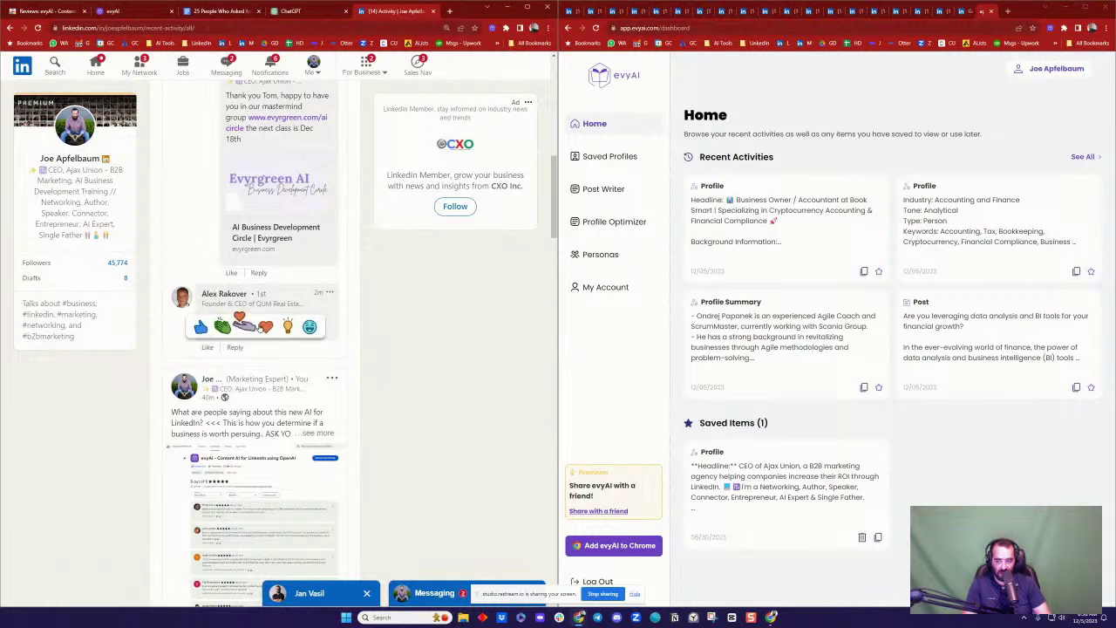
left_click(263, 326)
left_click(259, 347)
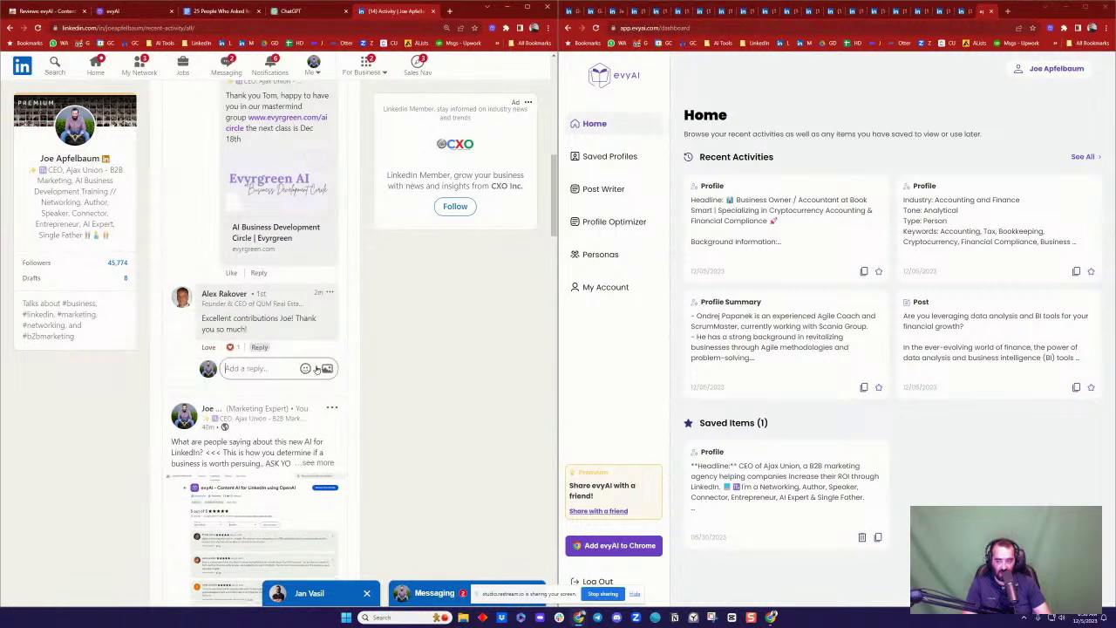
type("Thank you Alex")
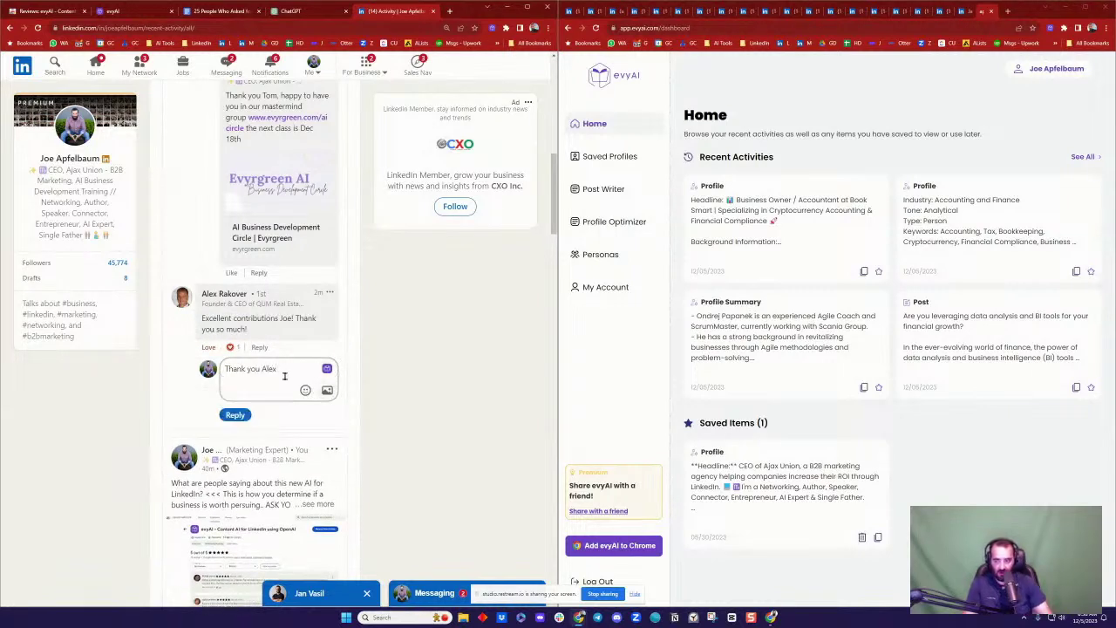
left_click(234, 414)
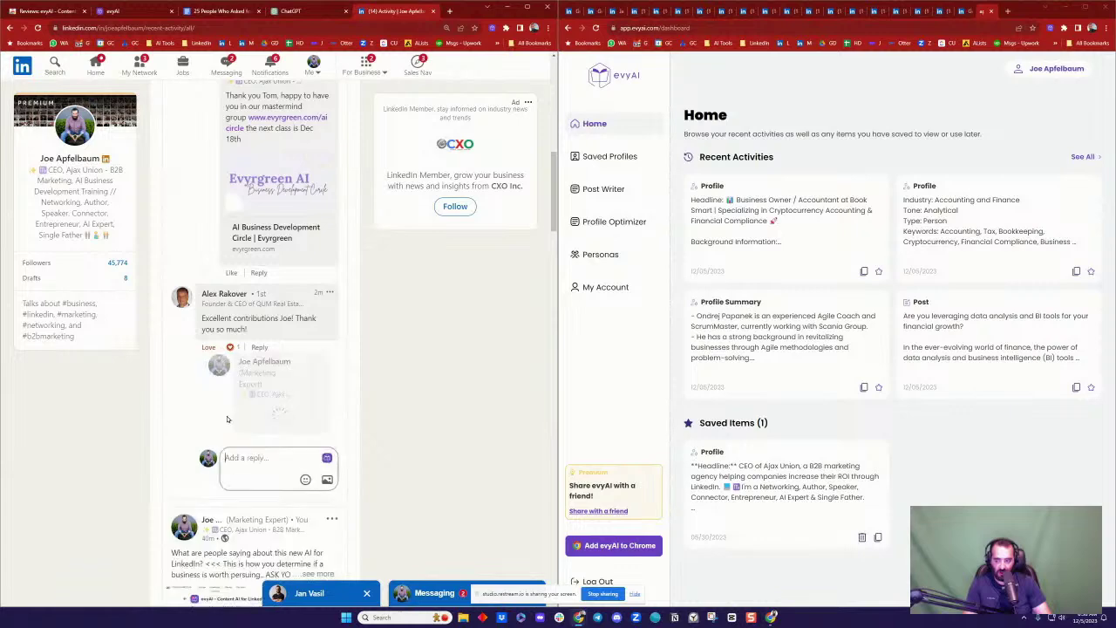
left_click(218, 299, "ctrl")
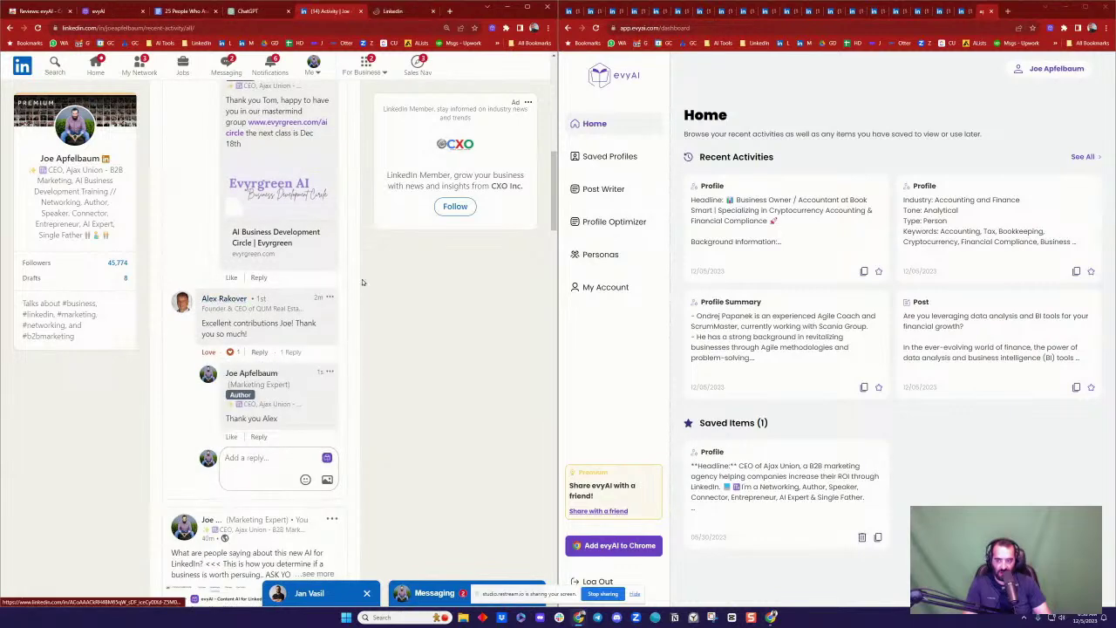
left_click(390, 9)
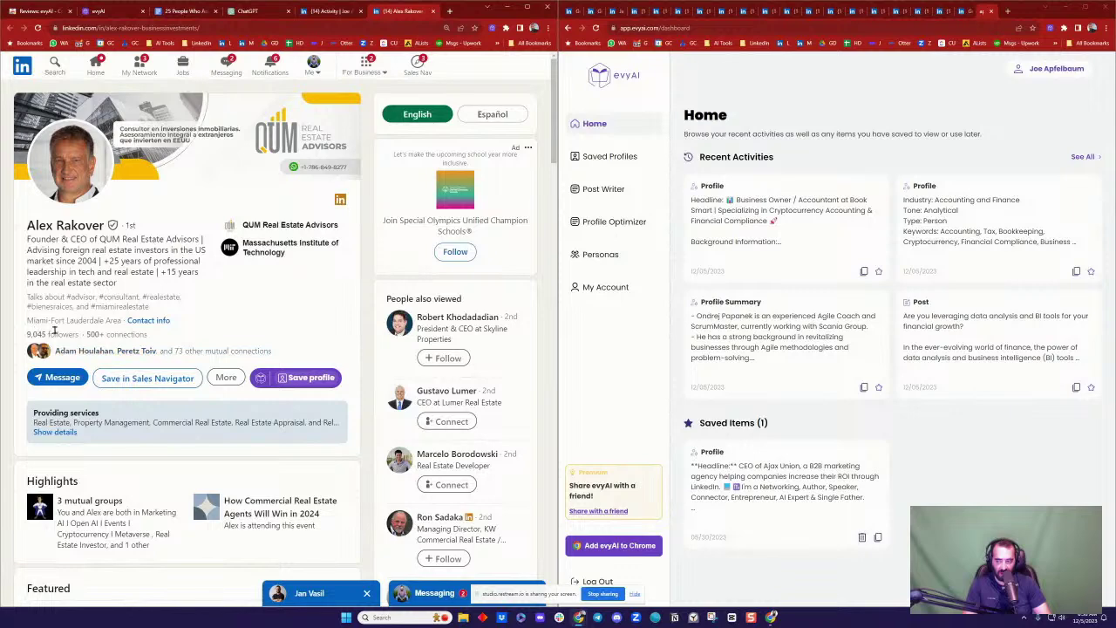
Step: Save the real-estate advisor's profile to evyAI and request its AI summary
scroll(168, 292, "down", 5)
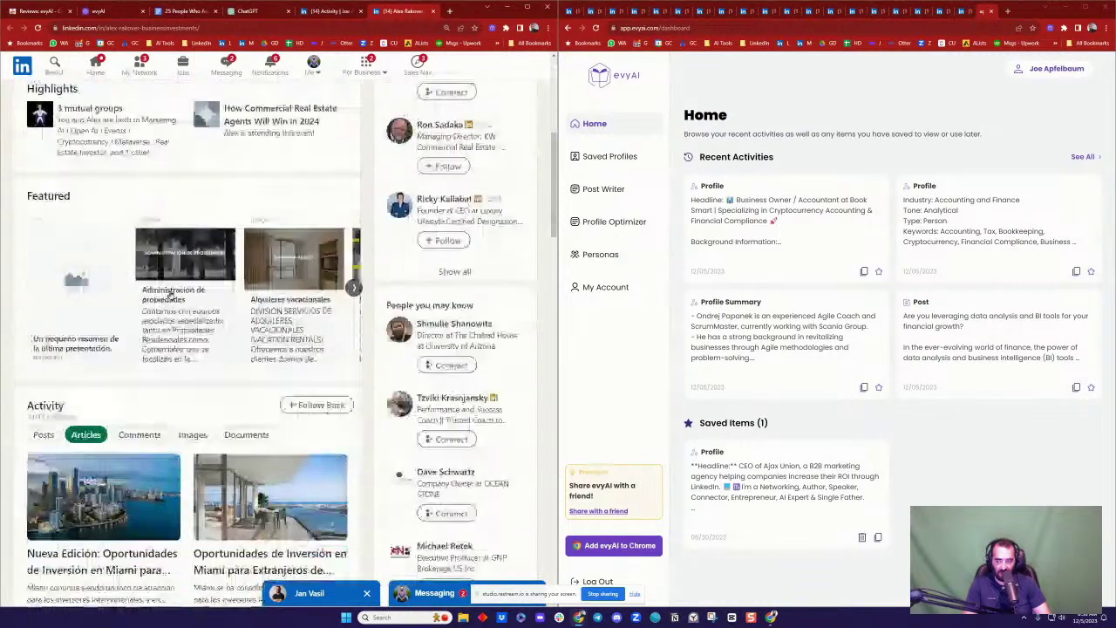
scroll(171, 296, "down", 4)
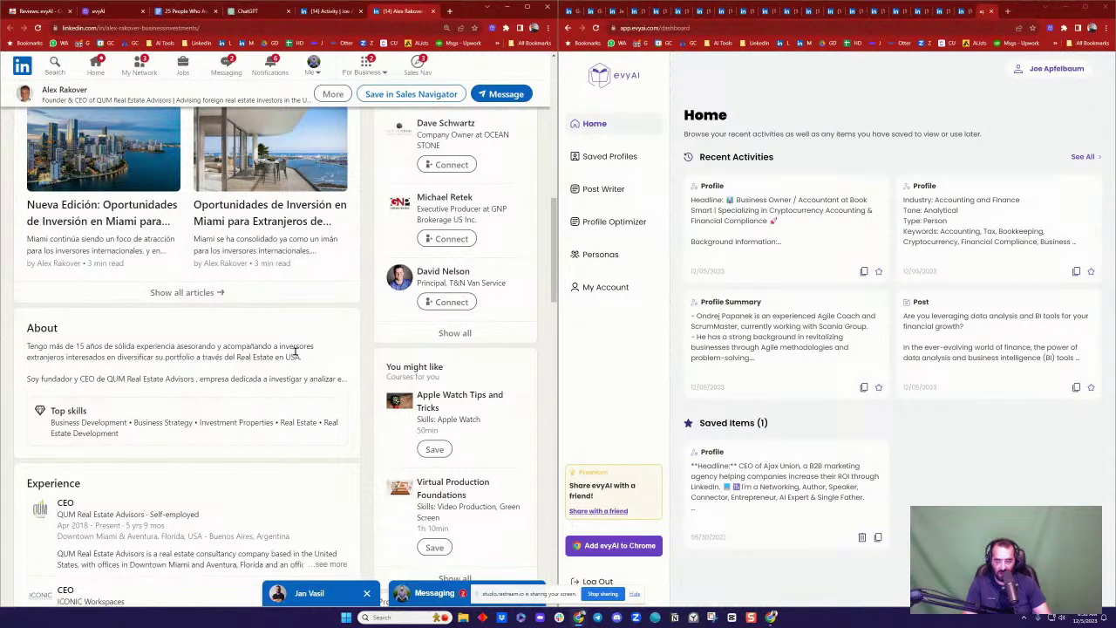
scroll(292, 348, "up", 10)
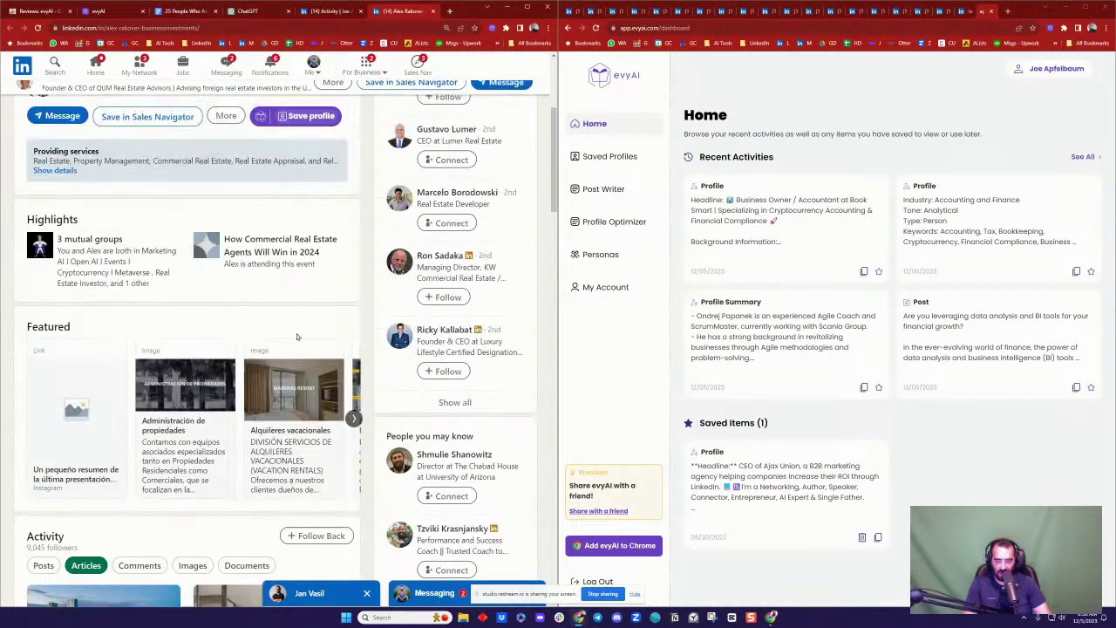
left_click(308, 292)
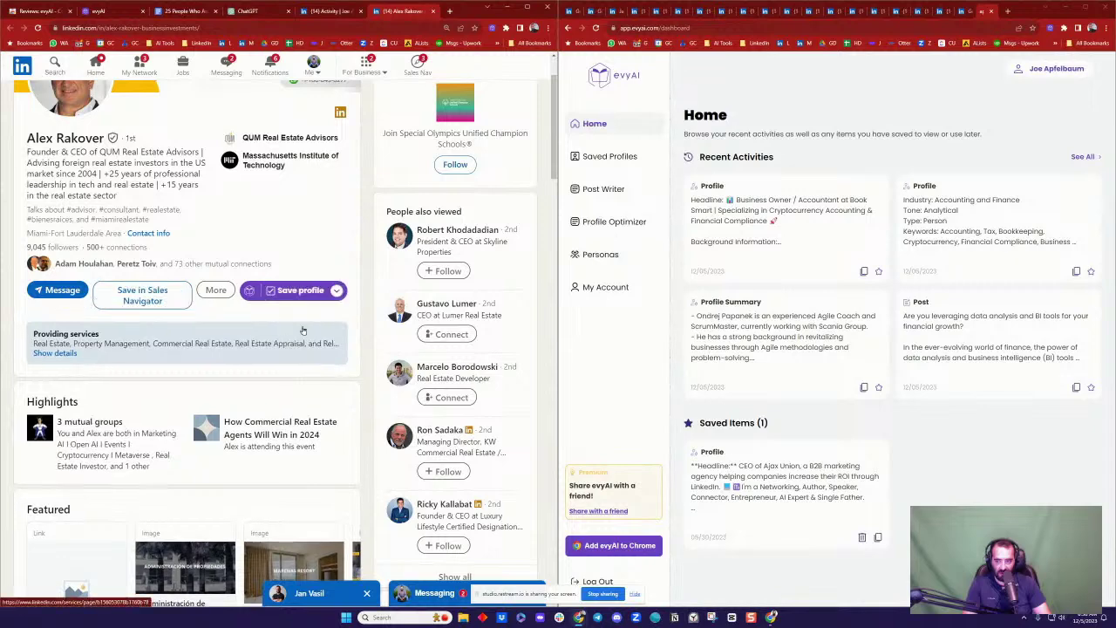
left_click(337, 297)
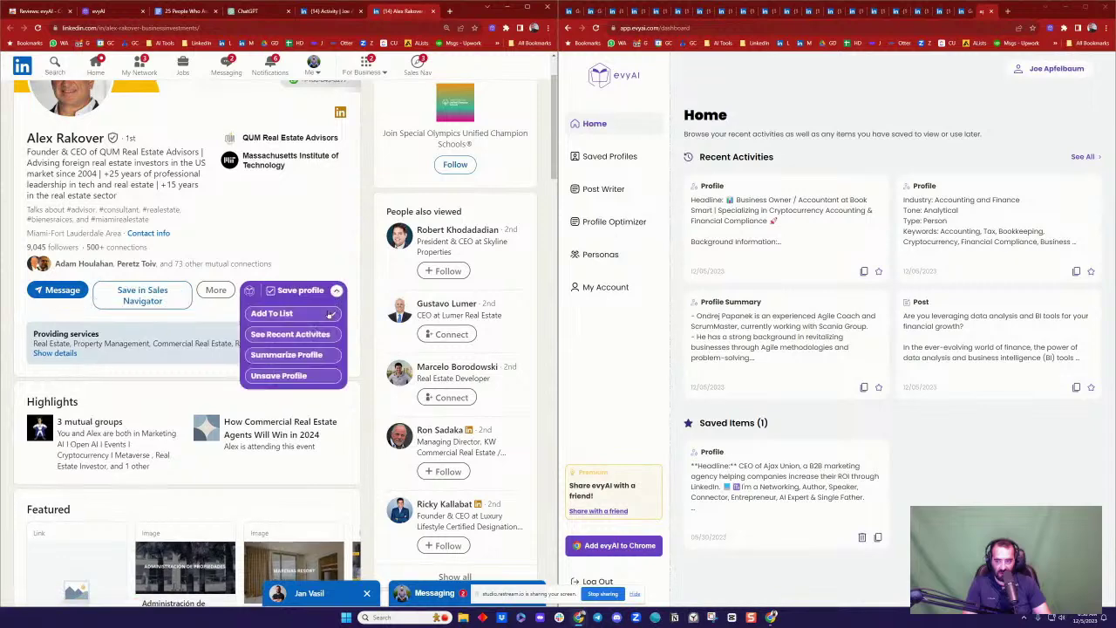
left_click(301, 354)
Step: Bring up the Agile coach's profile summary next to the Google Doc of posts
scroll(131, 301, "up", 1)
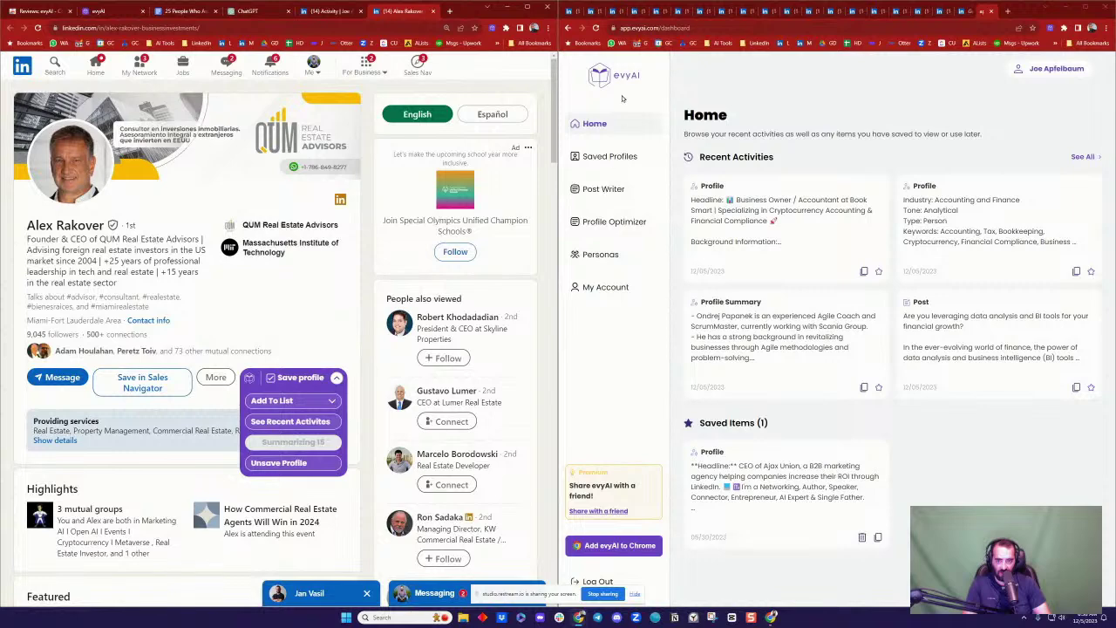
left_click(662, 12)
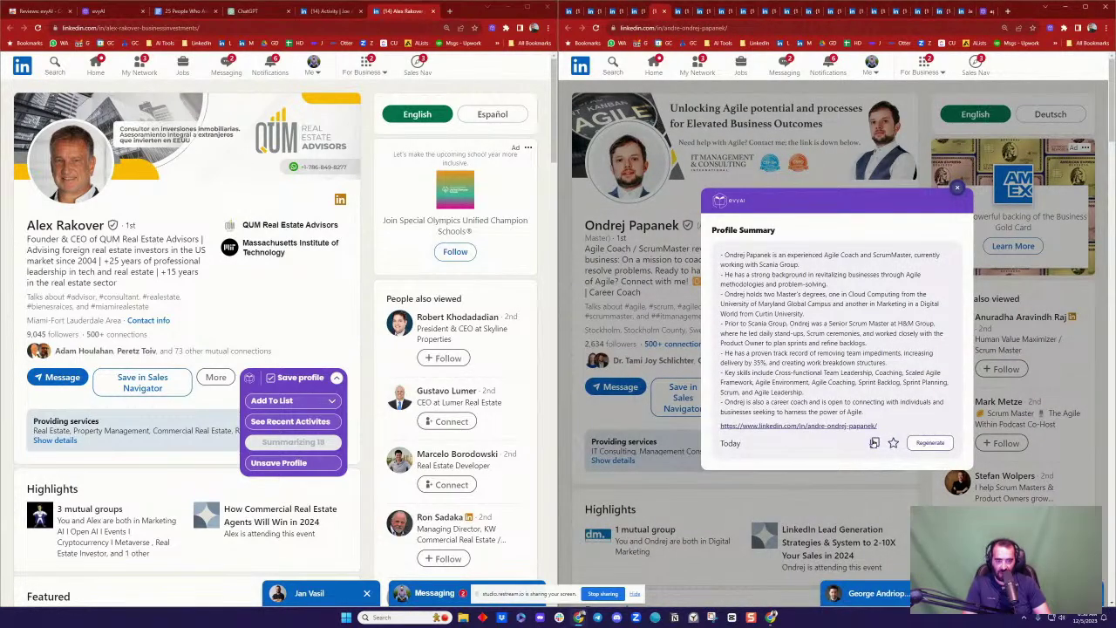
left_click(181, 12)
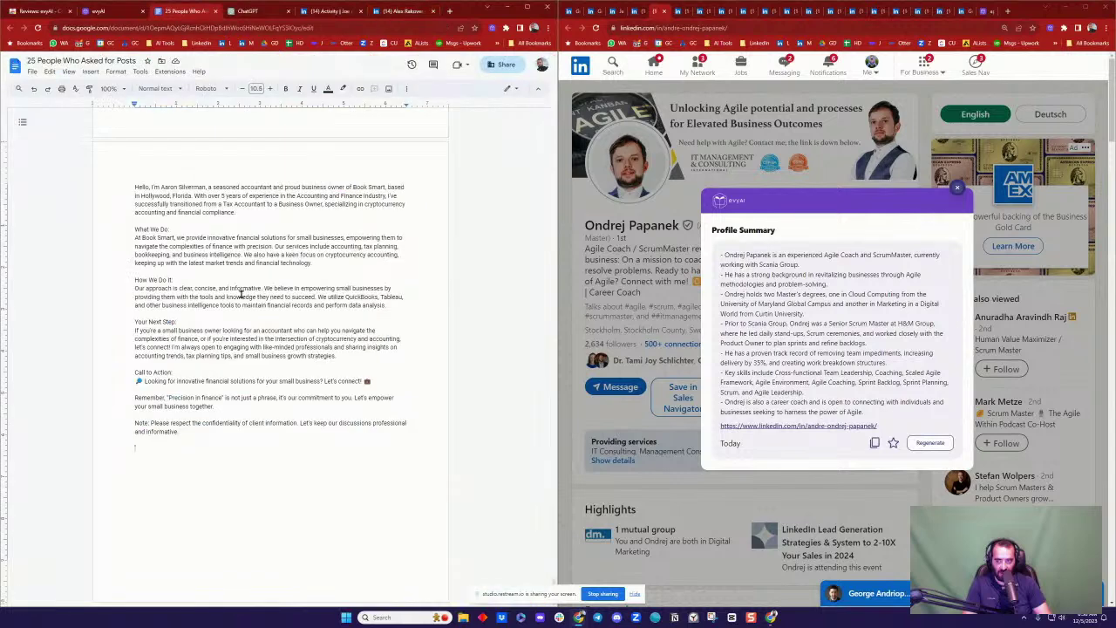
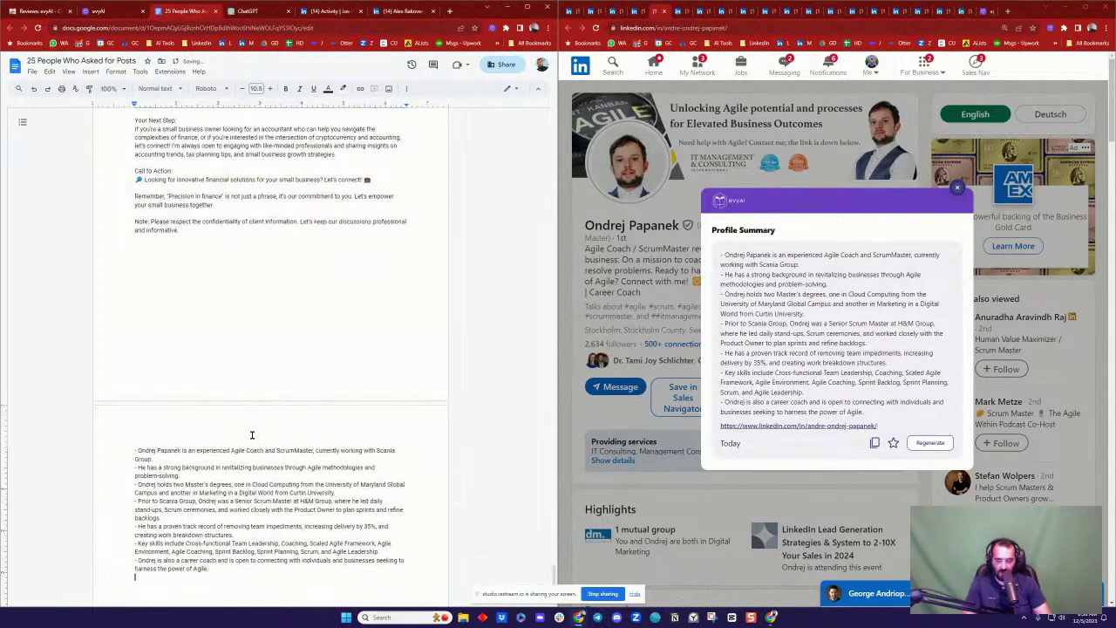
Step: Paste the coach's profile summary and add a title line with his name above it
left_click_drag(181, 451, 139, 450)
key("ctrl+c")
left_click(131, 450)
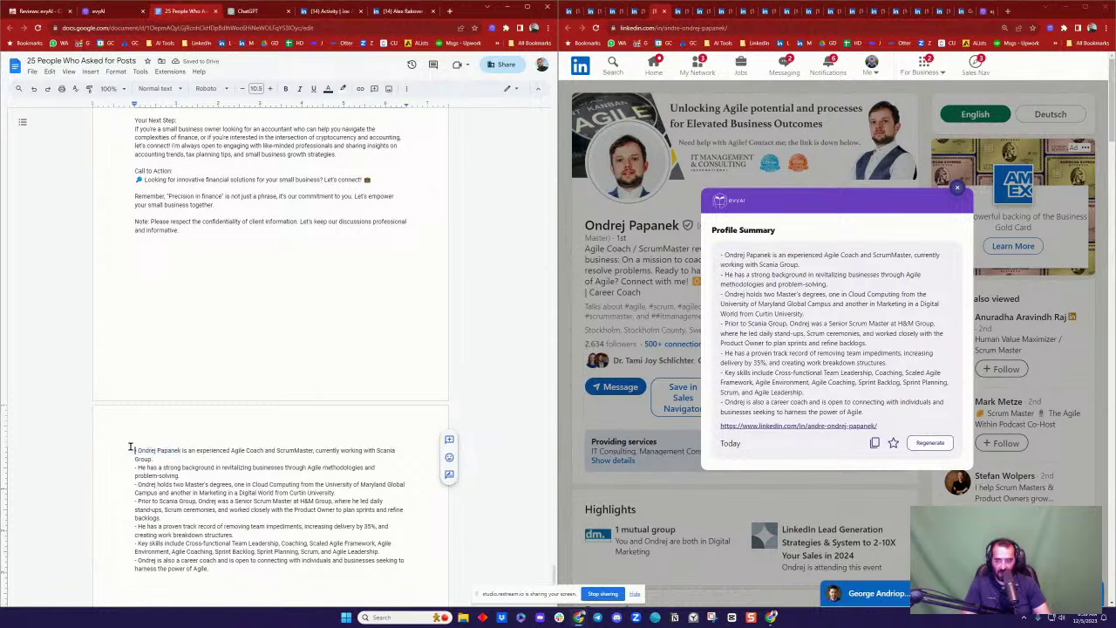
key("Return")
key("Up")
key("ctrl+v")
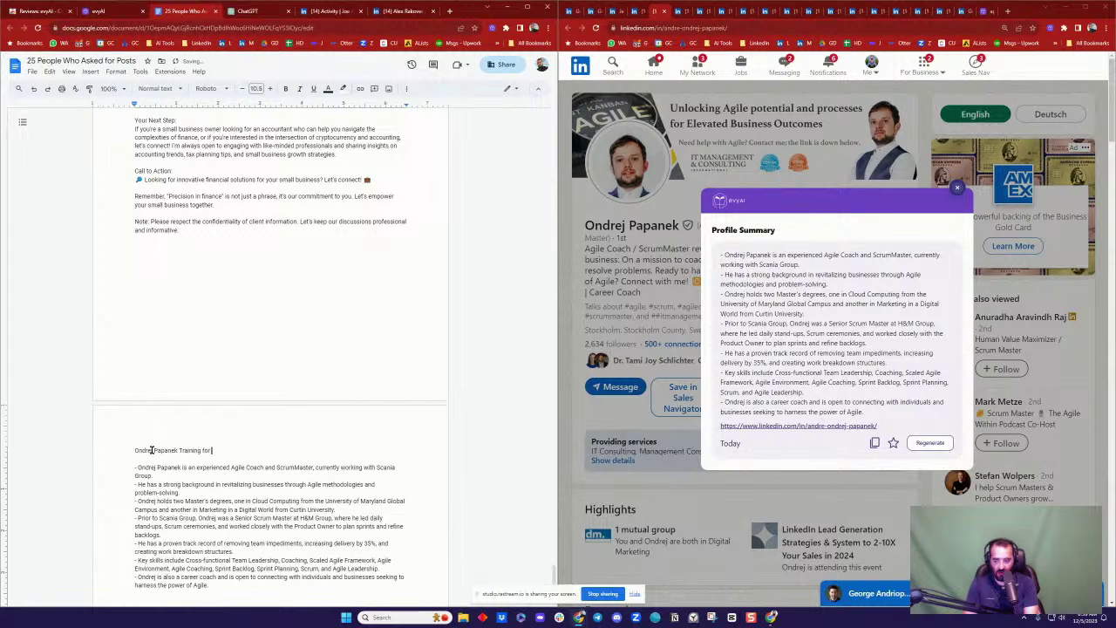
Step: Format the 'Training for AI' title as Heading 1 and close the evyAI summary popup
key("shift+Page_Up")
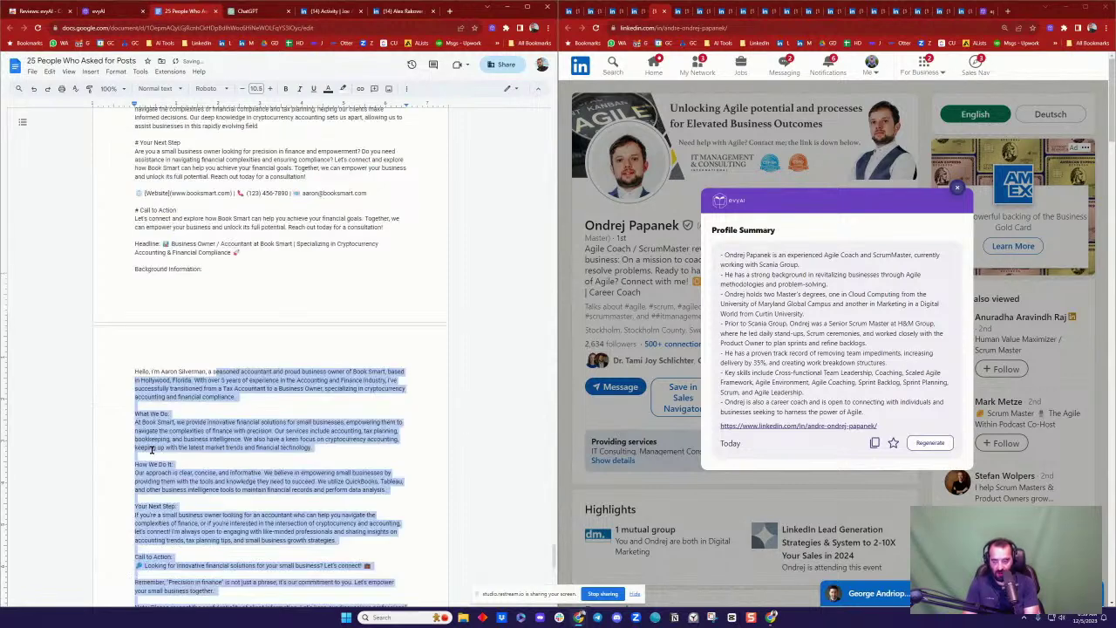
key("BackSpace")
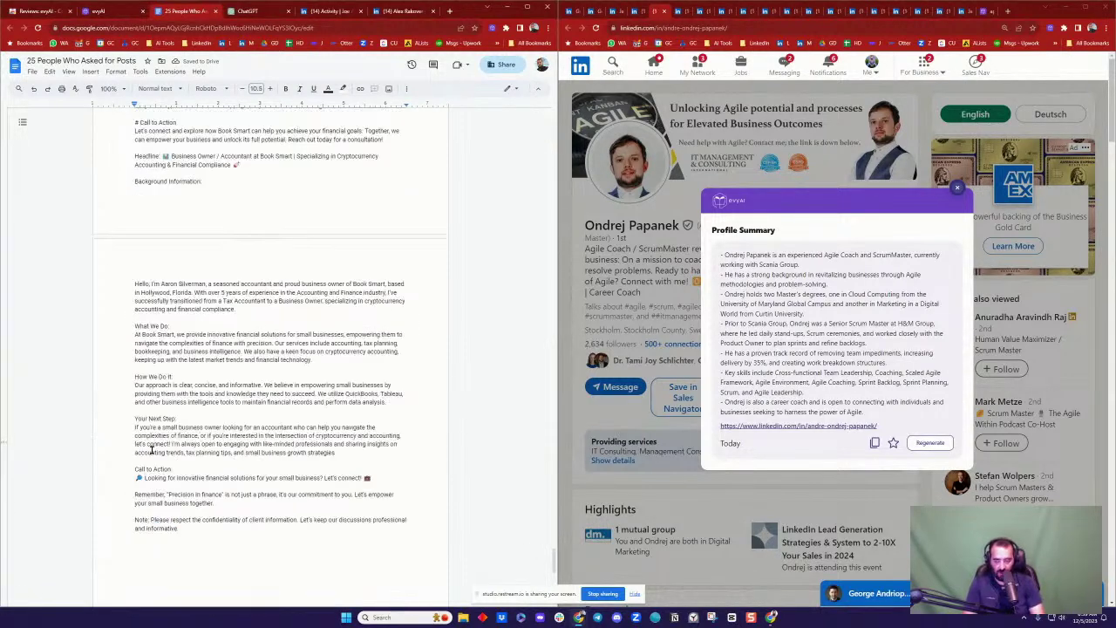
triple_click(168, 434)
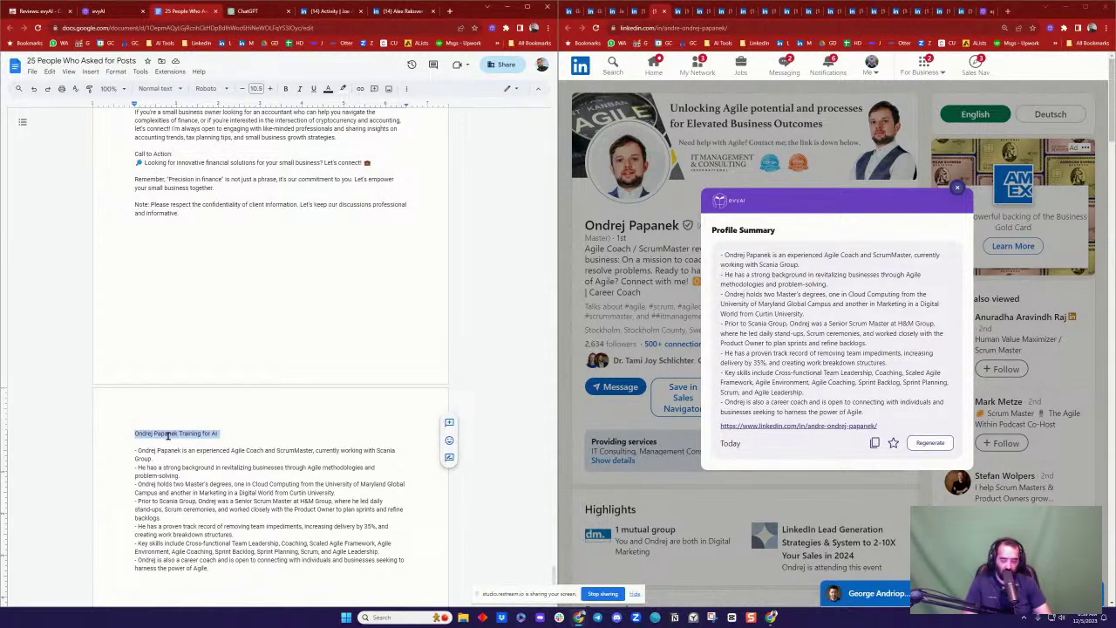
key("ctrl+alt+1")
left_click(169, 438)
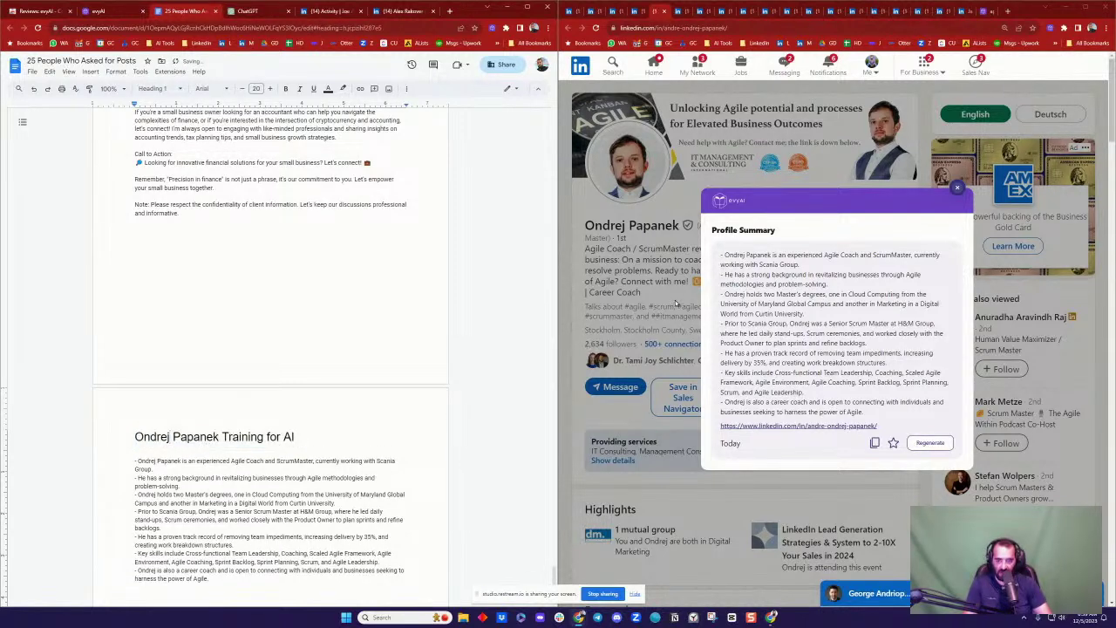
left_click(956, 190)
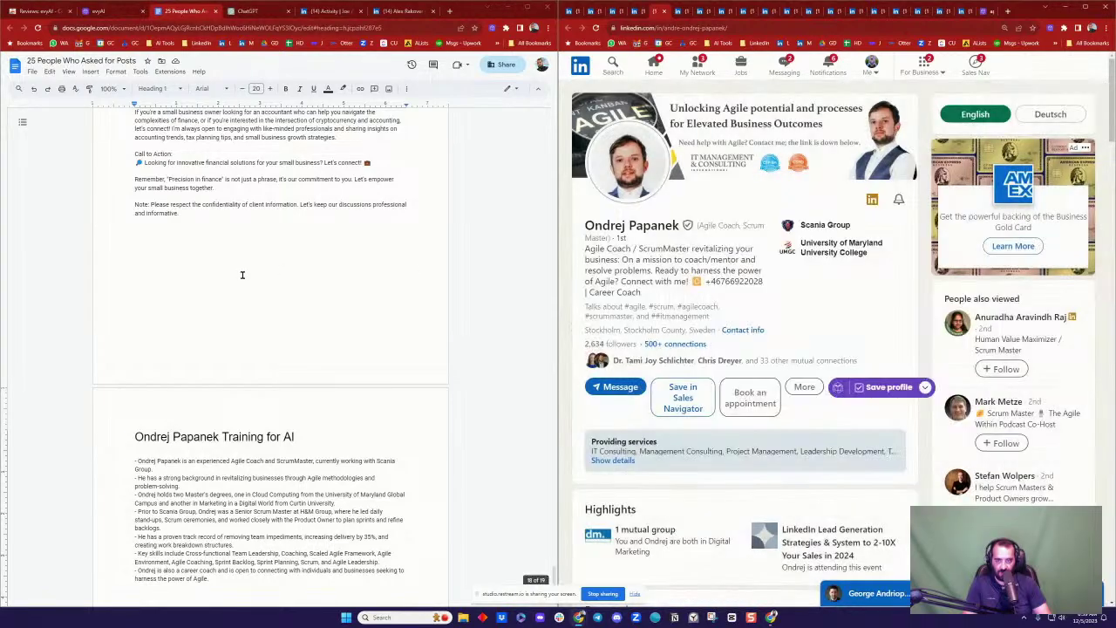
scroll(268, 242, "up", 10)
scroll(268, 243, "up", 20)
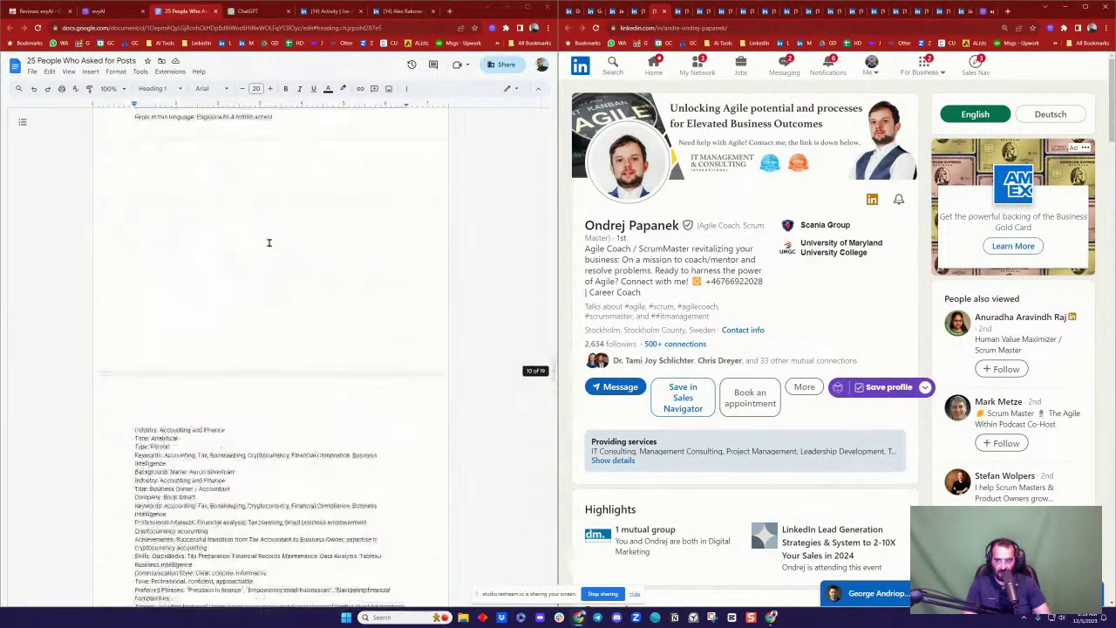
scroll(268, 242, "up", 15)
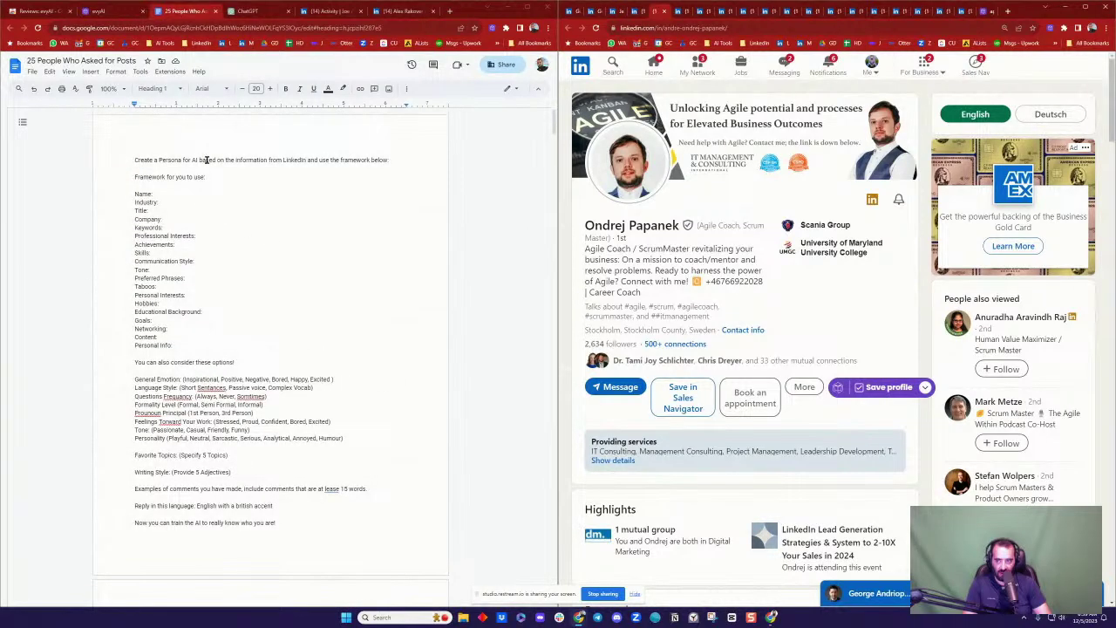
Step: Select the Create a Persona for AI prompt through the end of its framework list
left_click(139, 159)
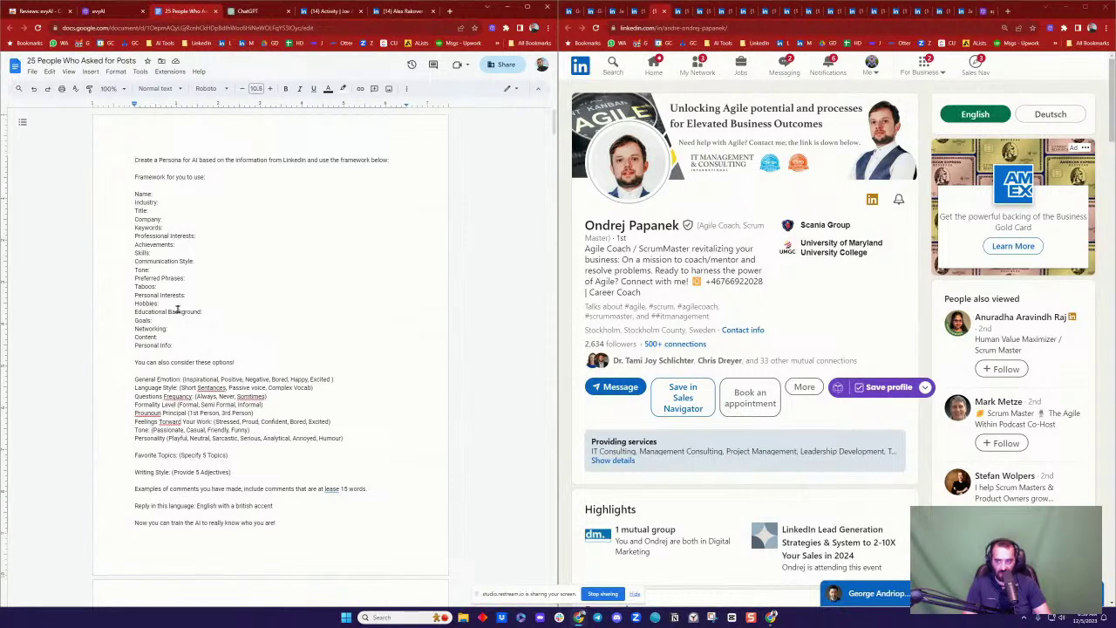
scroll(206, 346, "down", 3)
left_click(323, 391, "shift")
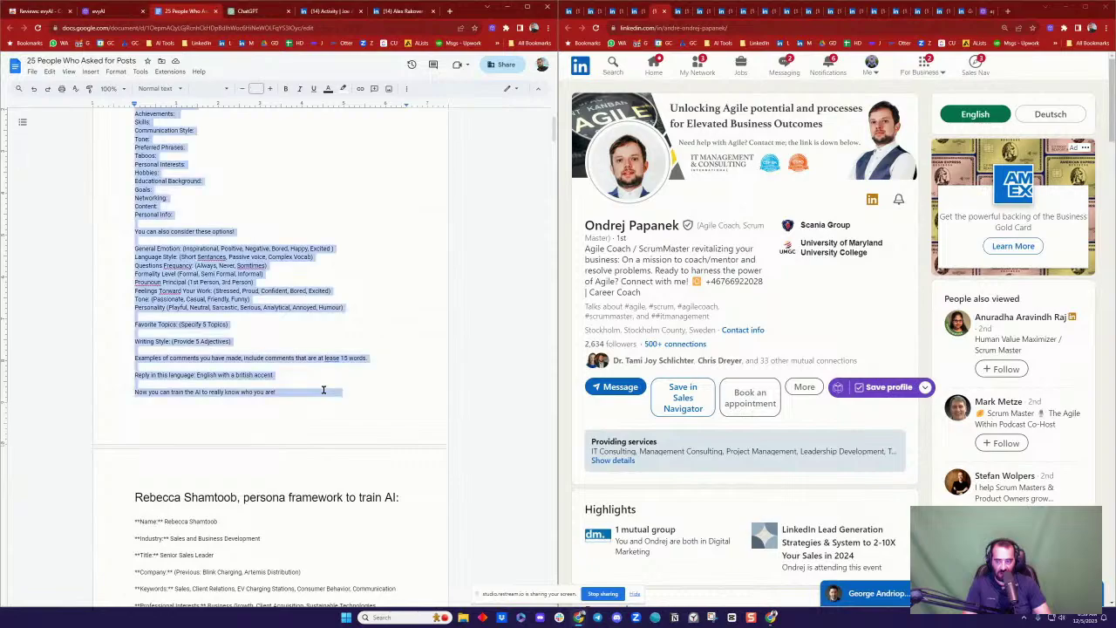
scroll(323, 392, "down", 15)
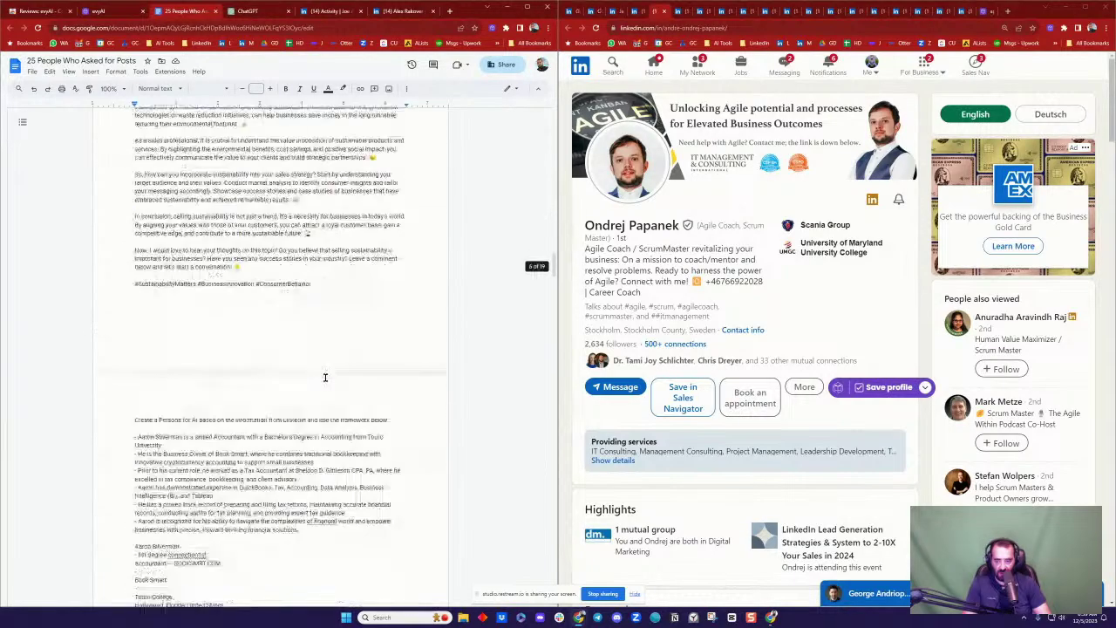
scroll(328, 373, "down", 15)
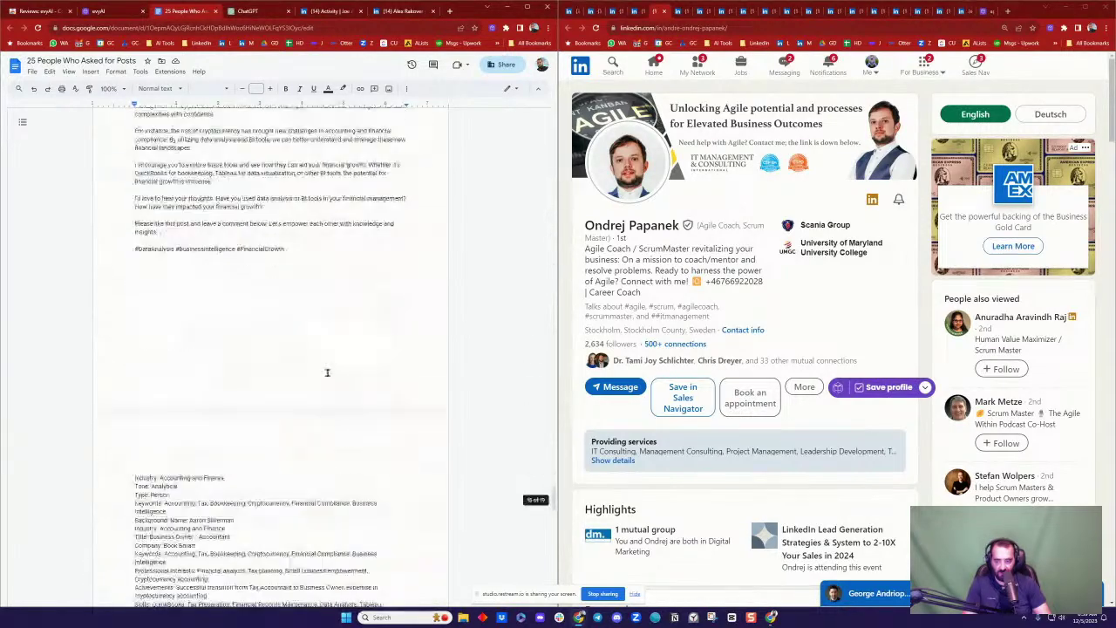
scroll(327, 373, "down", 8)
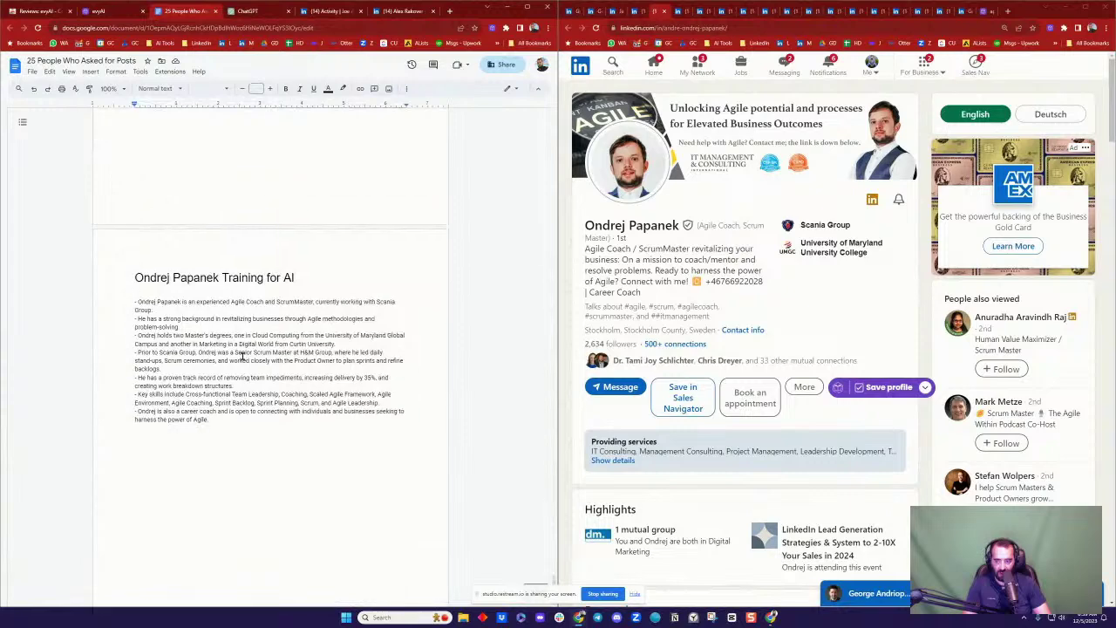
Step: Place the prompt beneath the coach's Training for AI heading, breaking the line after its first sentence
left_click(153, 298)
key("ctrl+z")
key("ctrl+z")
key("ctrl+z")
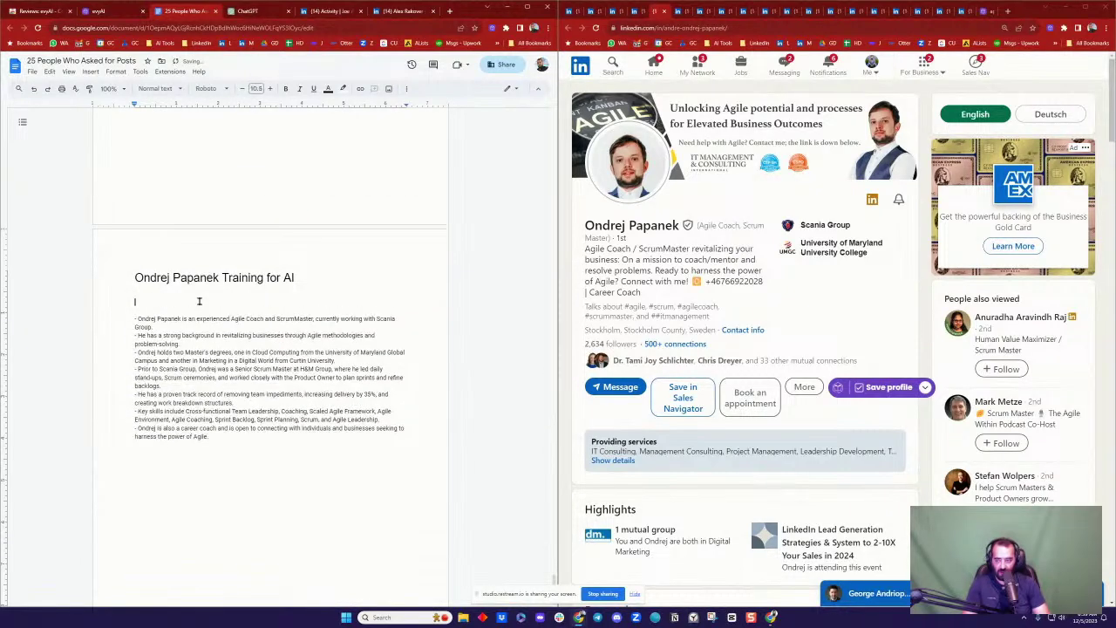
scroll(199, 300, "down", 1)
scroll(217, 358, "up", 3)
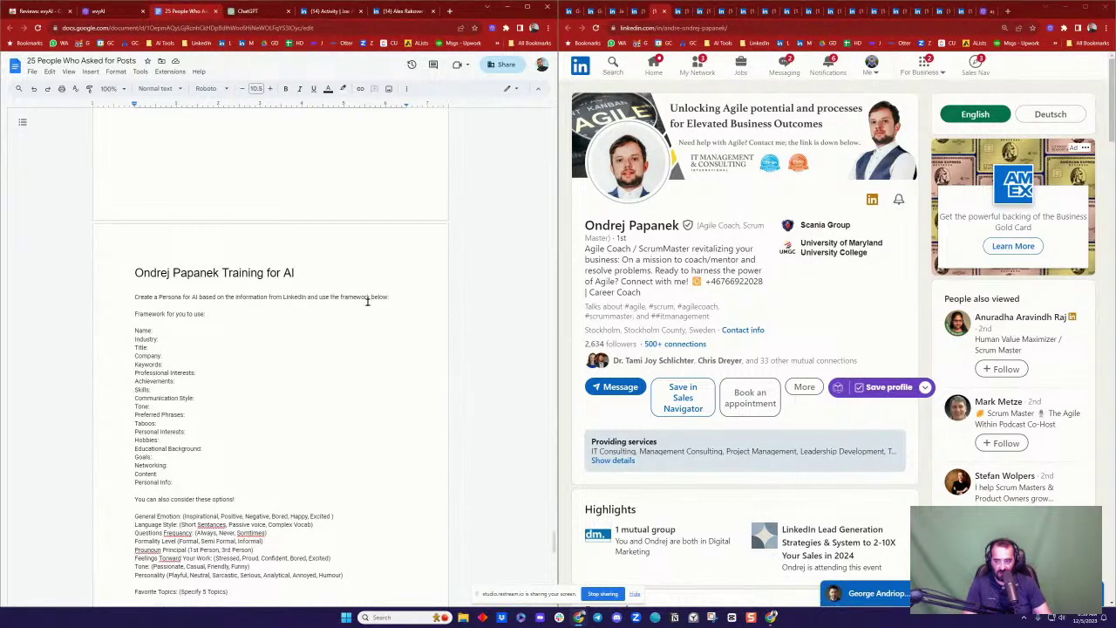
left_click(399, 296)
key("Return")
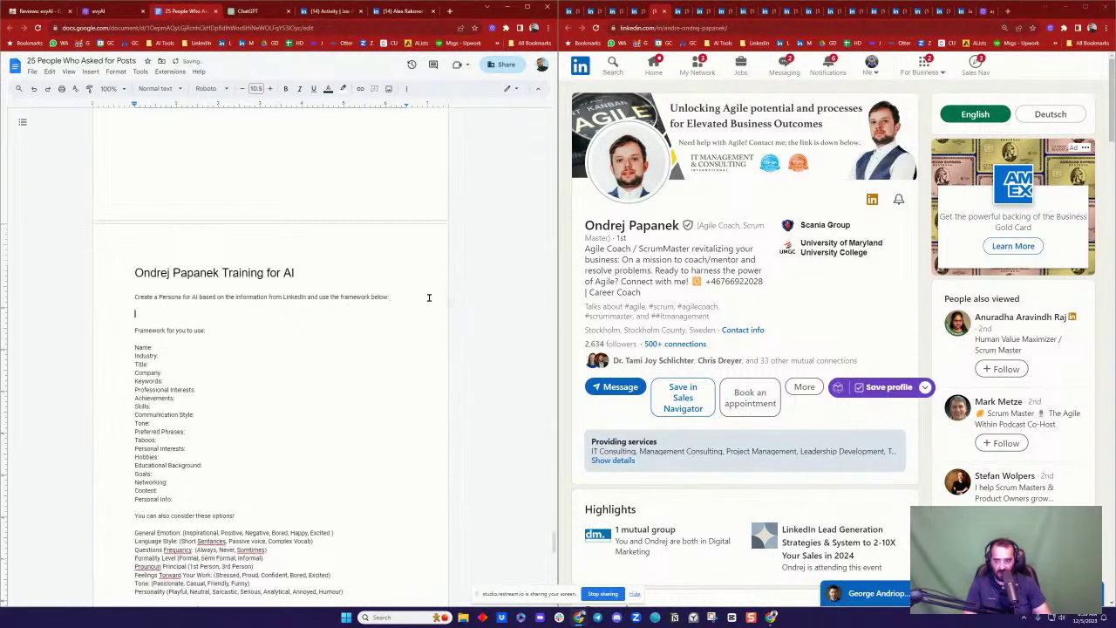
scroll(241, 351, "down", 1)
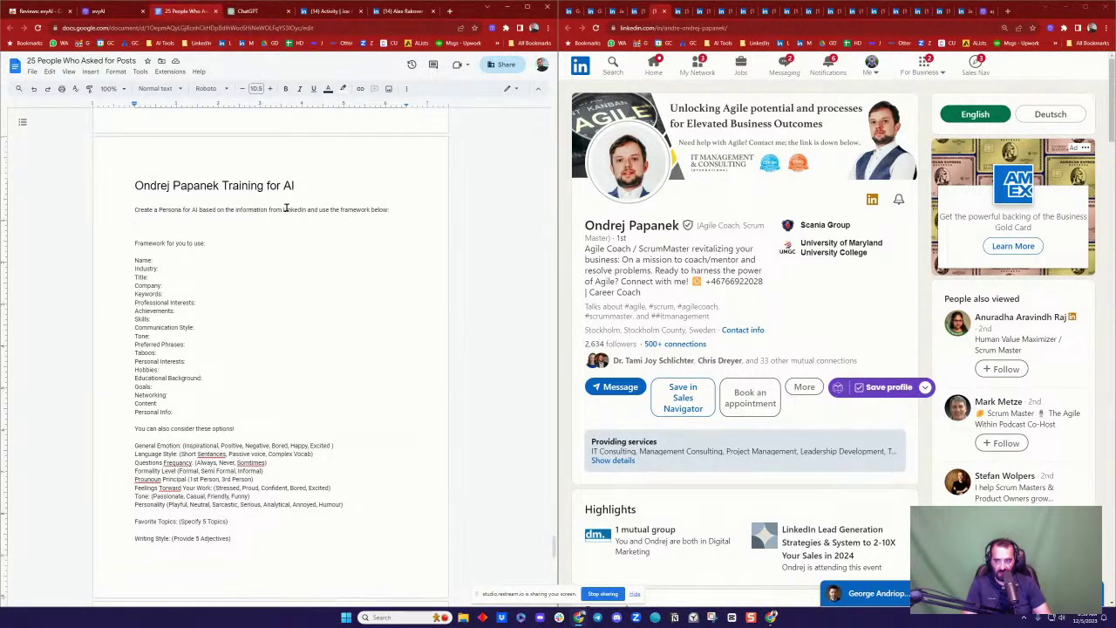
Step: Add a request to brainstorm 5 informational, industry-related LinkedIn post ideas to the prompt
left_click(384, 209)
type("al")
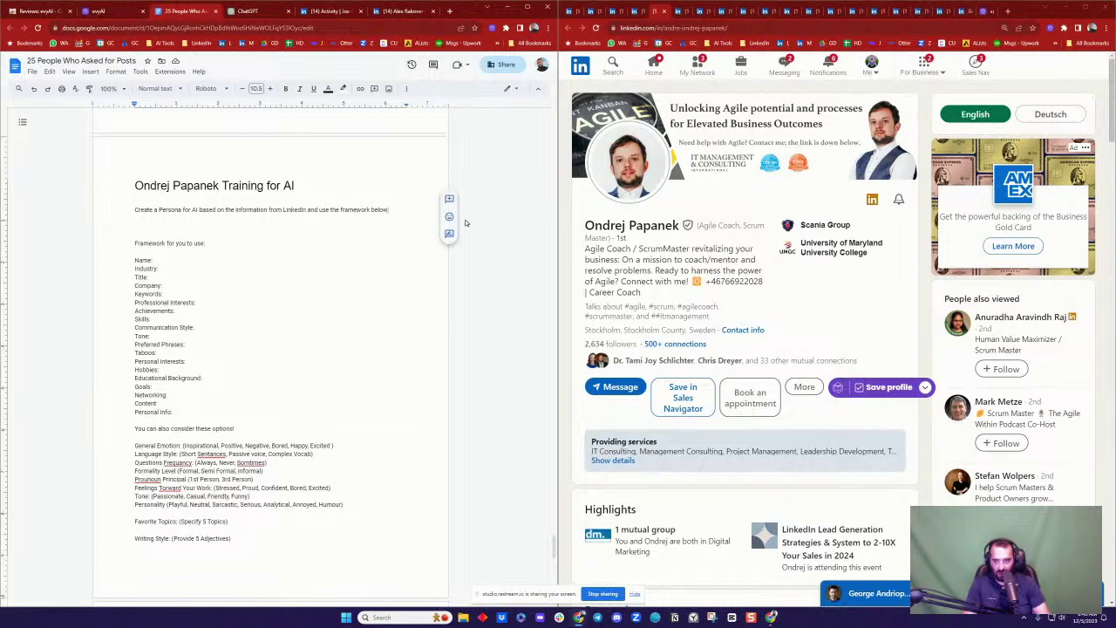
type("so bra")
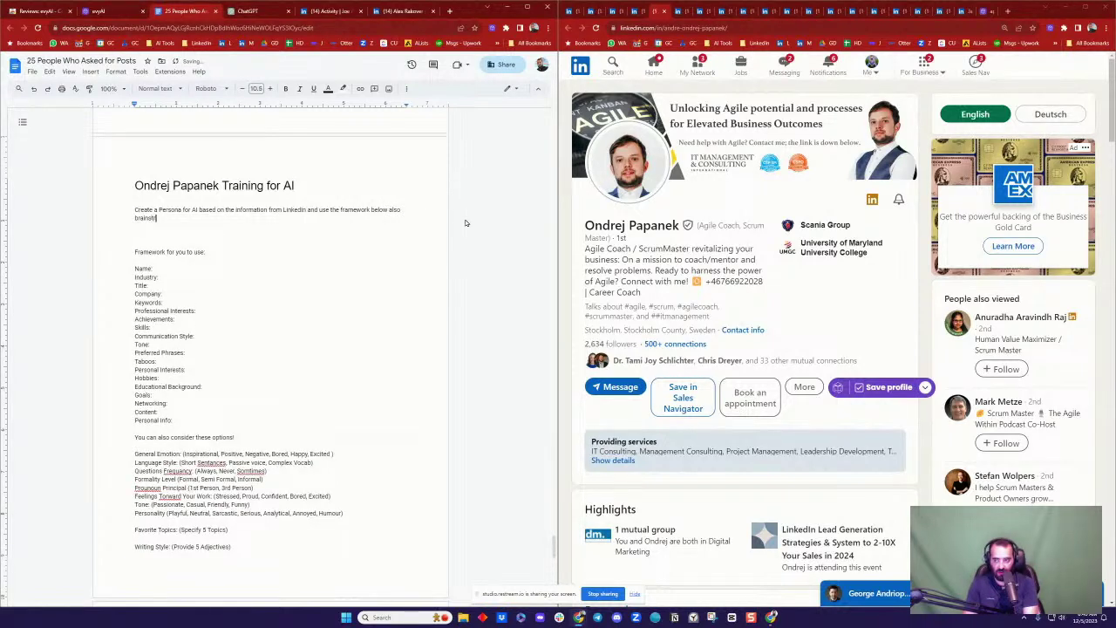
type("instorm ")
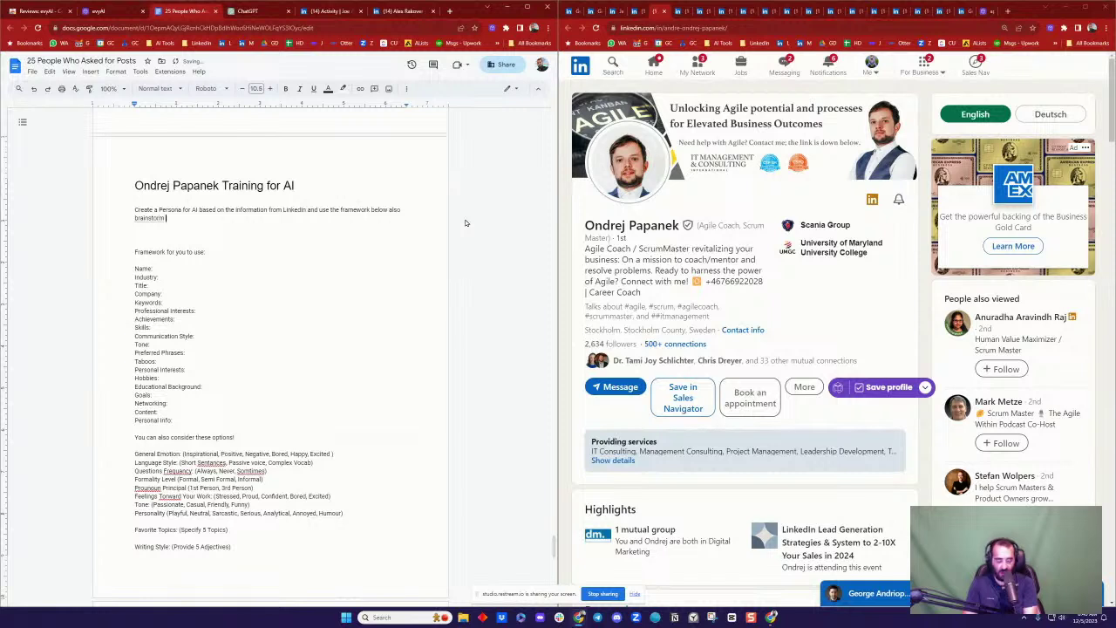
type("5 ideas for")
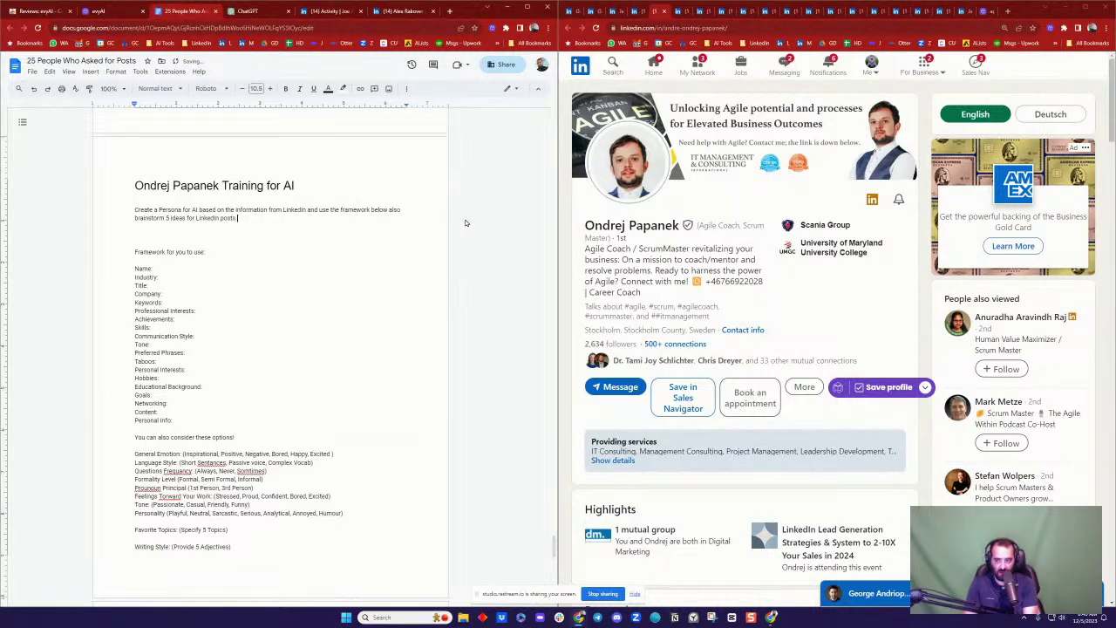
type(" LinkedIn posts that are informational, relate")
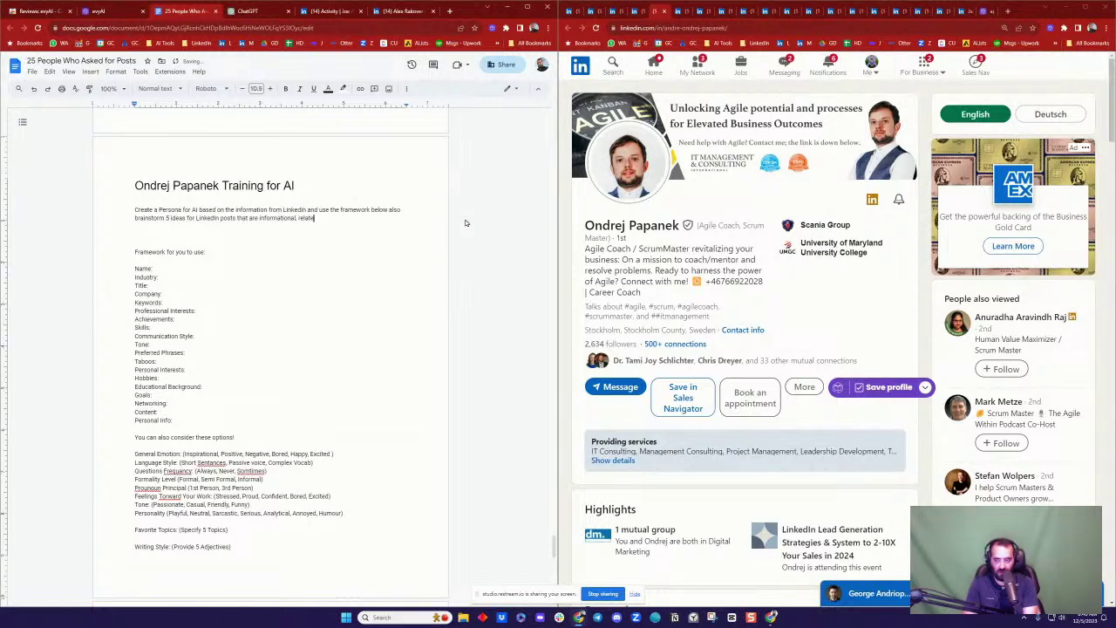
type("d to the industry and are tips anyone")
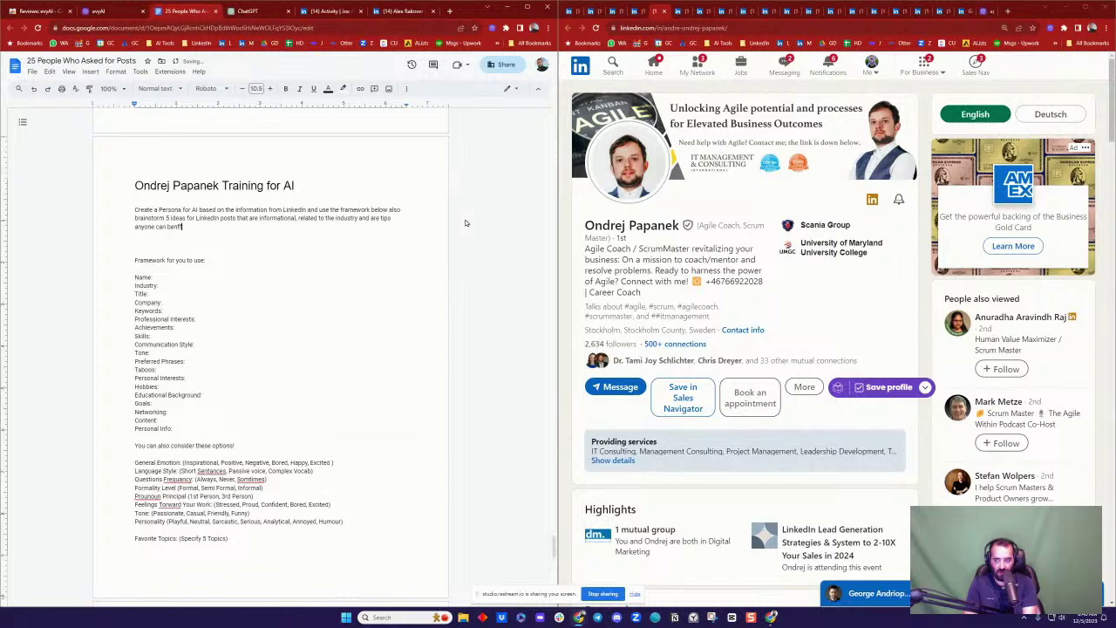
type(" can benefit from:")
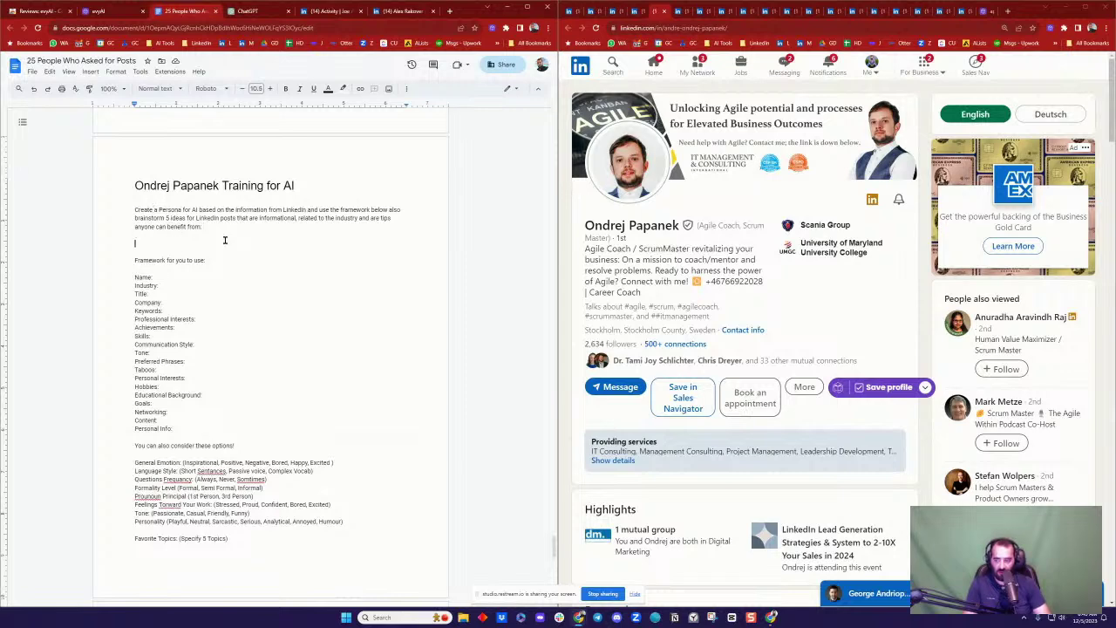
scroll(274, 342, "down", 10)
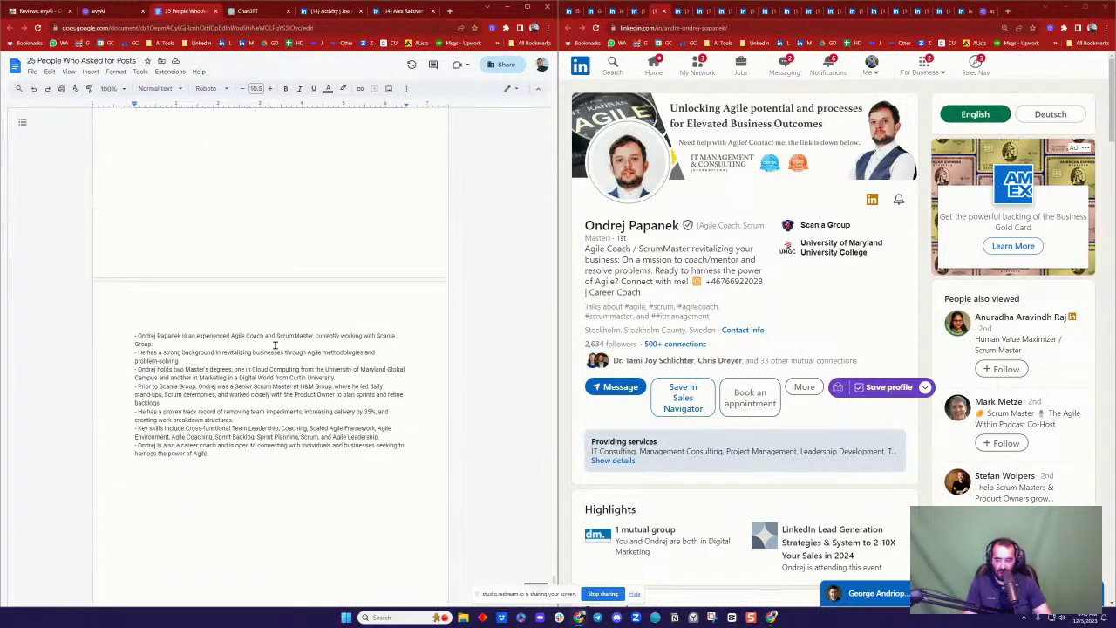
Step: Place the bullet-point profile summary directly under 'anyone can benefit from:'
left_click_drag(133, 339, 246, 454)
key("ctrl+c")
scroll(252, 357, "up", 10)
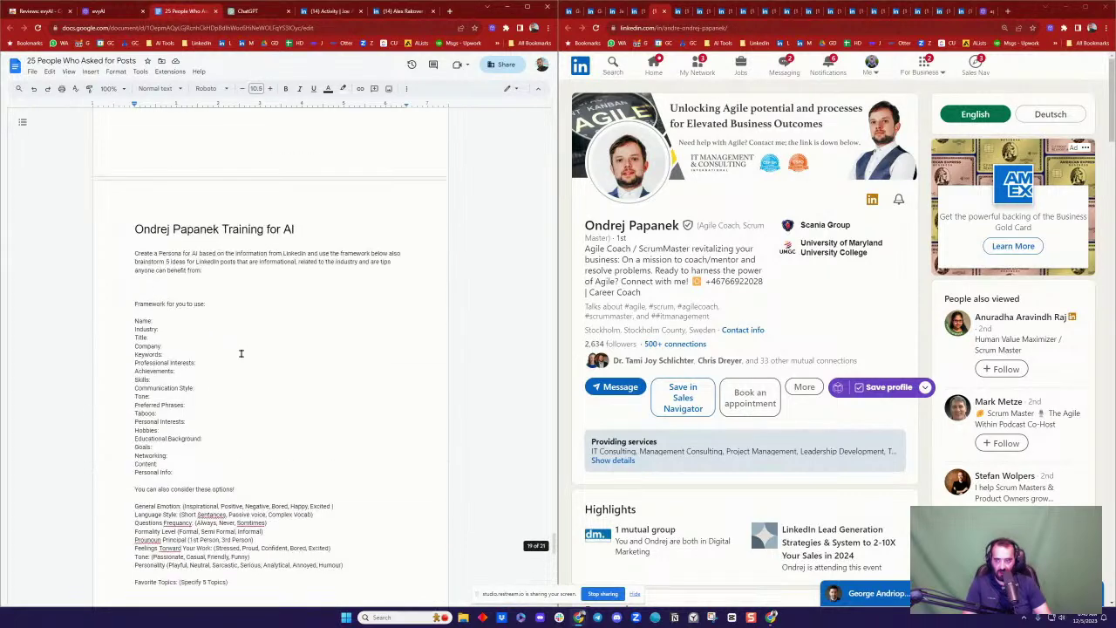
left_click(184, 281)
key("ctrl+v")
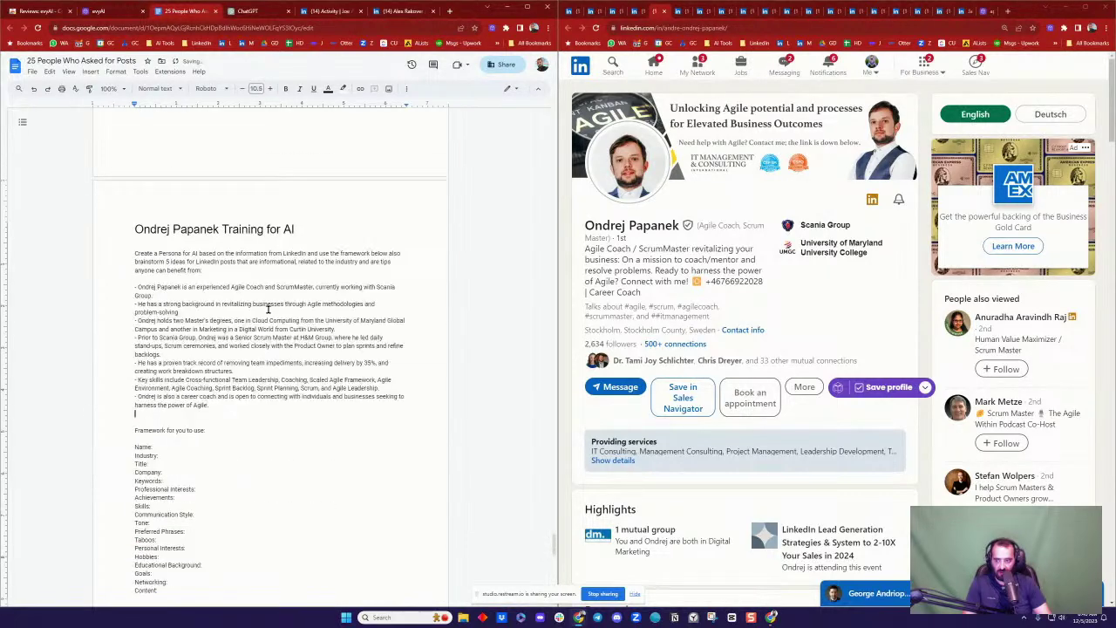
key("Return")
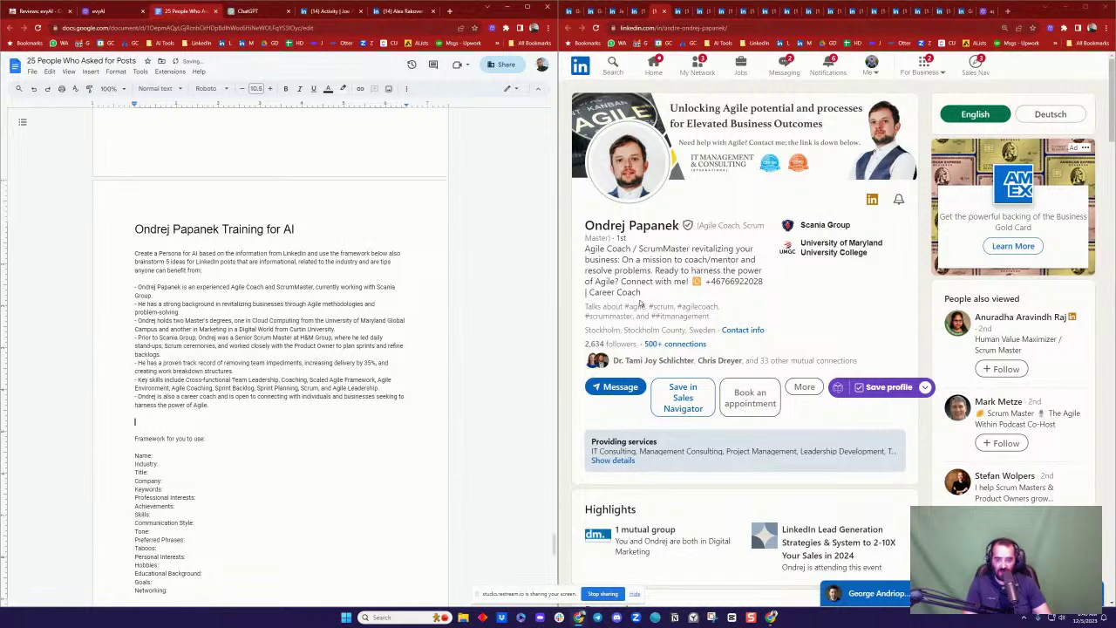
left_click_drag(584, 228, 732, 318)
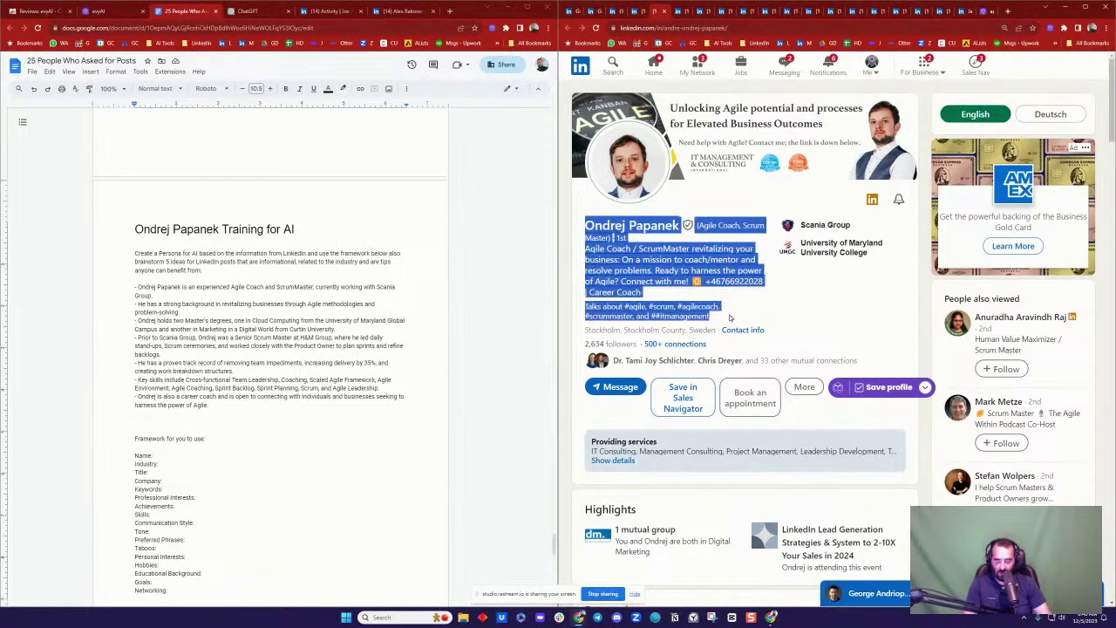
Step: Paste the LinkedIn headline text on a new line below the profile summary
left_click(274, 419)
key("Return")
key("ctrl+v")
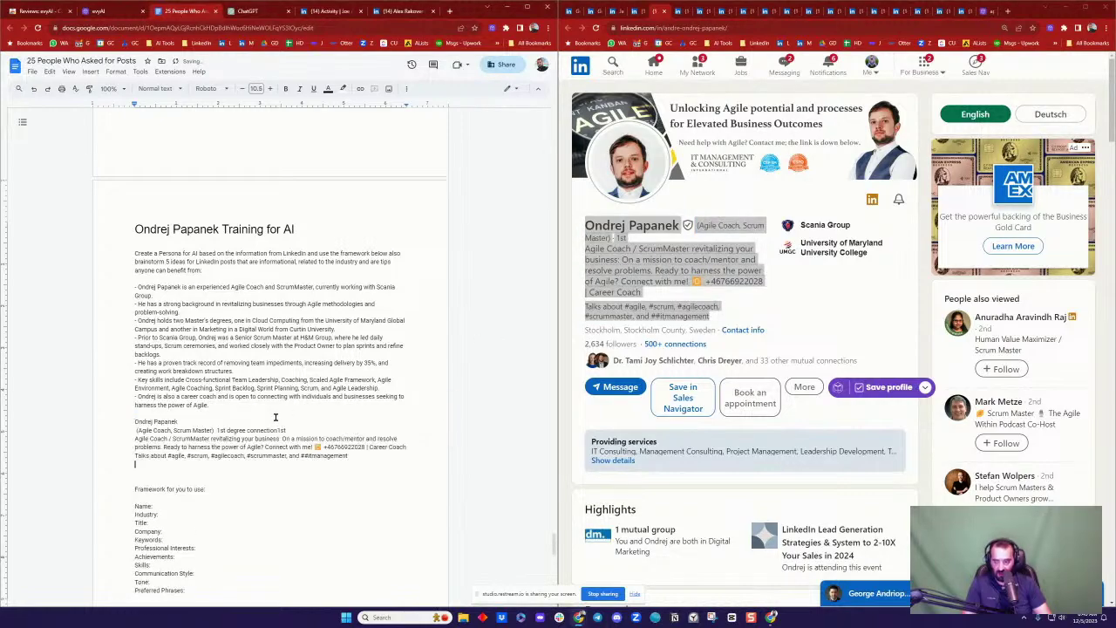
scroll(766, 358, "down", 5)
scroll(766, 358, "down", 8)
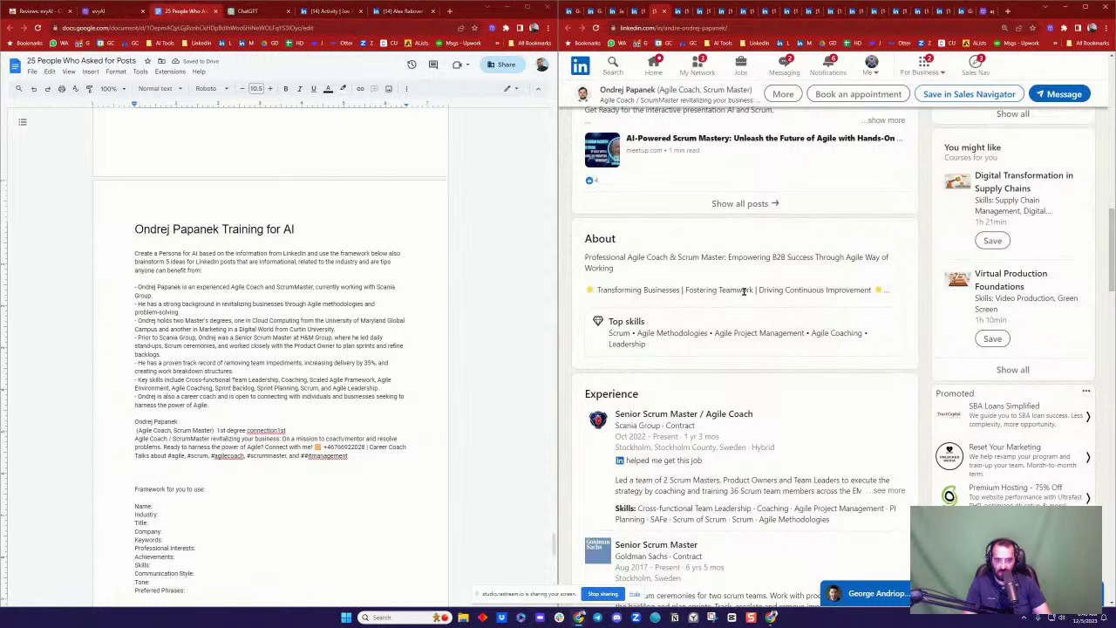
Step: Copy the LinkedIn About section and paste it below the headline hashtags
left_click_drag(584, 238, 879, 301)
left_click(644, 278)
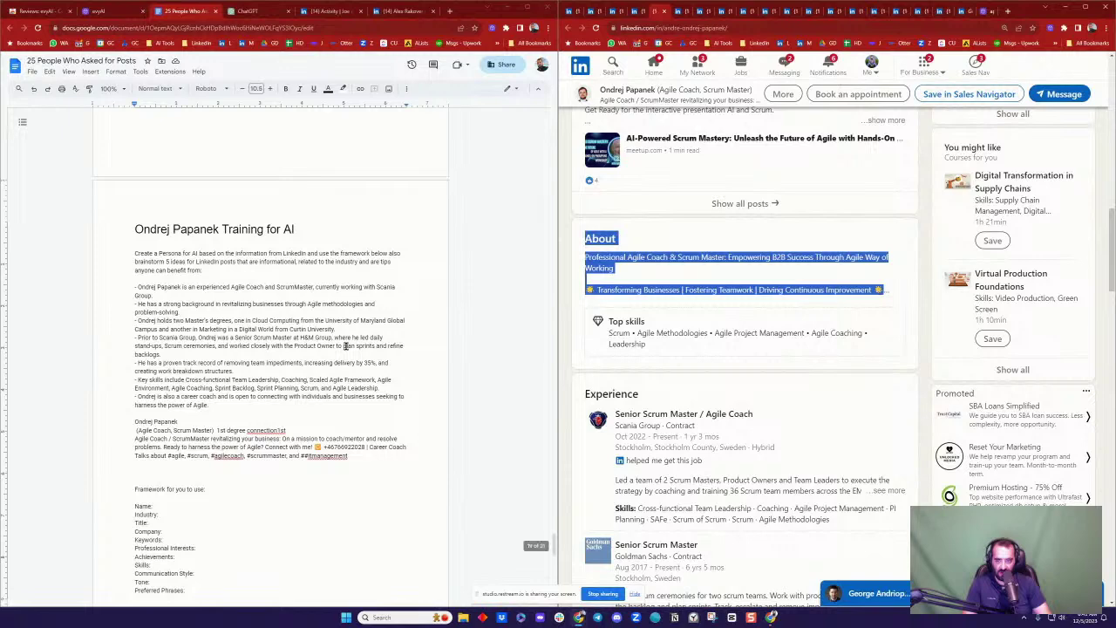
left_click(203, 471)
type("AboutAbout Professional Agile Coach & Scrum Master: Empowering B2B Success Through Agile Way of Working  🌟 Transforming Businesses | Fostering Teamwork | Driving Continuous Improvement 🌟")
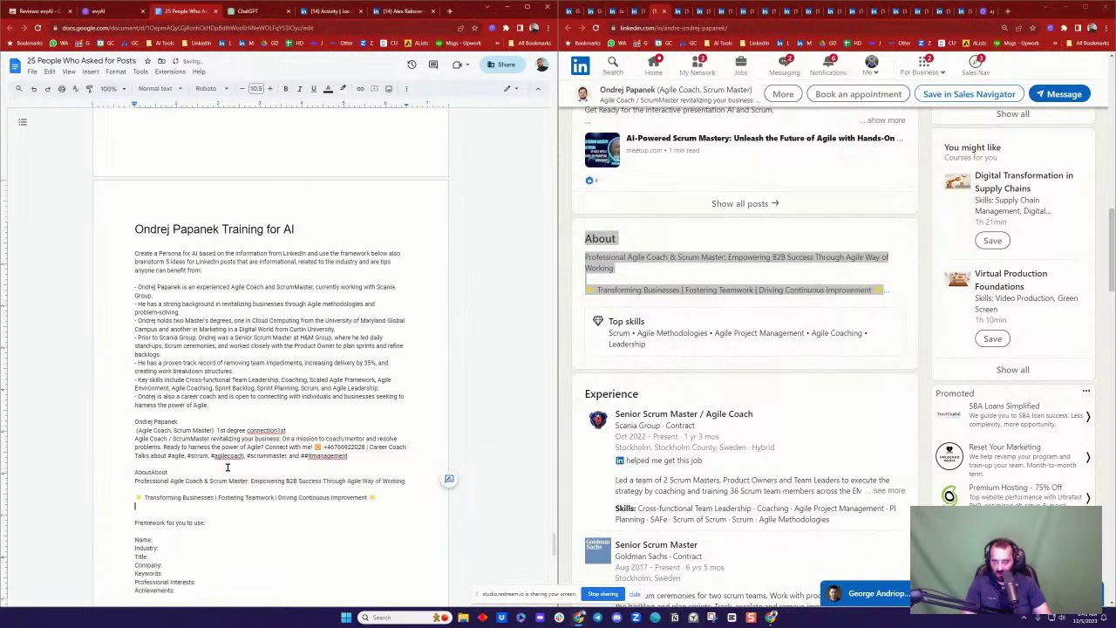
scroll(845, 352, "down", 2)
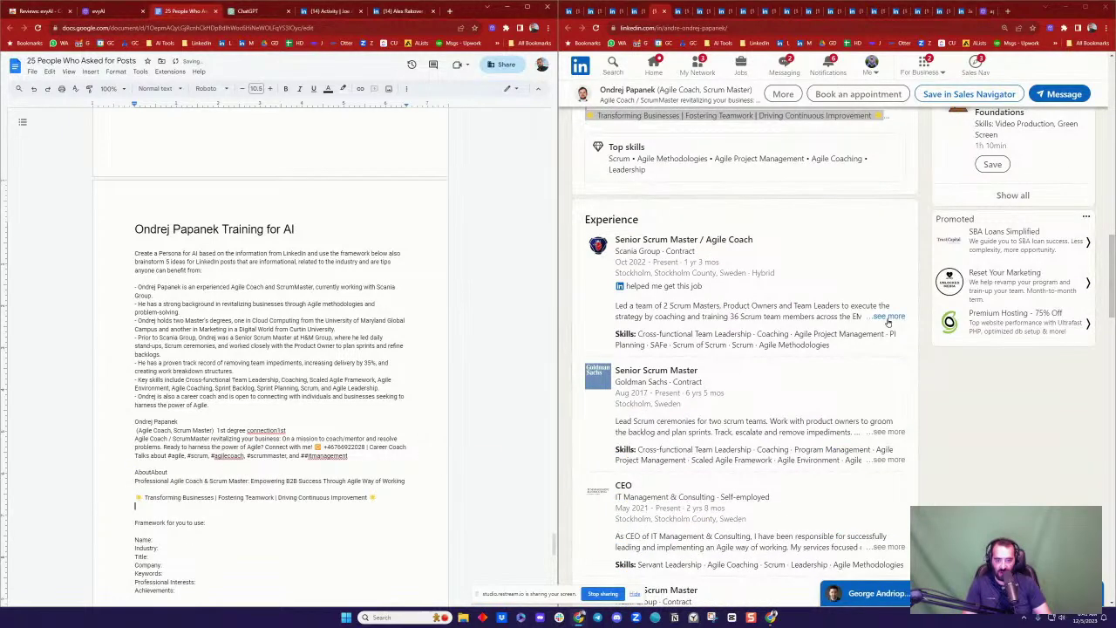
Step: Copy the full current Scania Group job entry with skills and paste it after the About text
left_click(889, 316)
left_click_drag(581, 222, 844, 459)
key("ctrl+c")
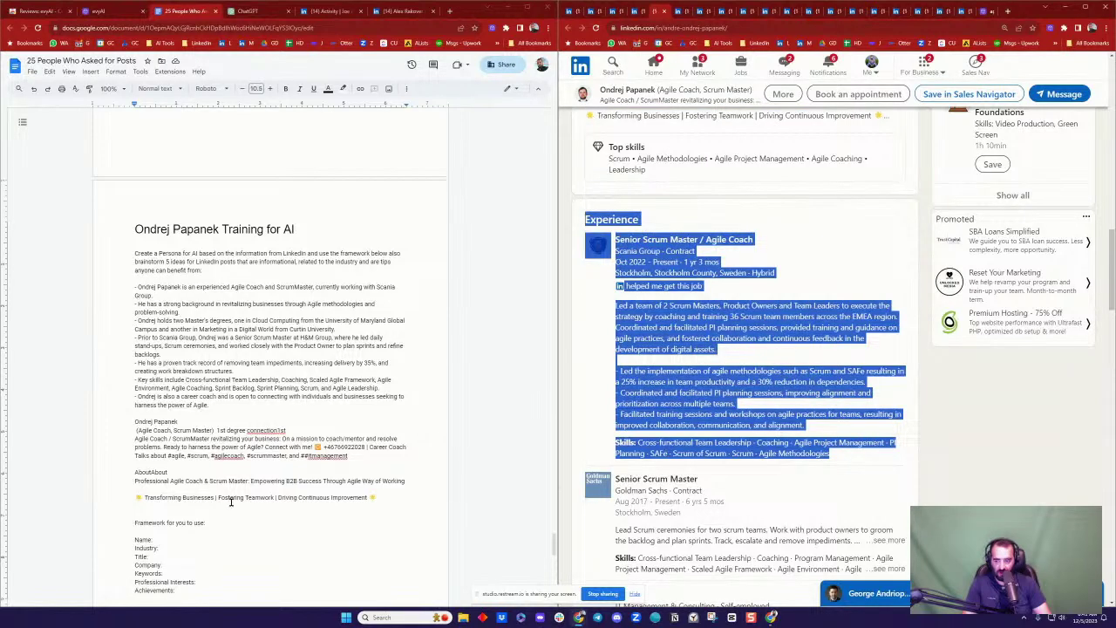
left_click(231, 504)
key("ctrl+v")
scroll(268, 498, "down", 10)
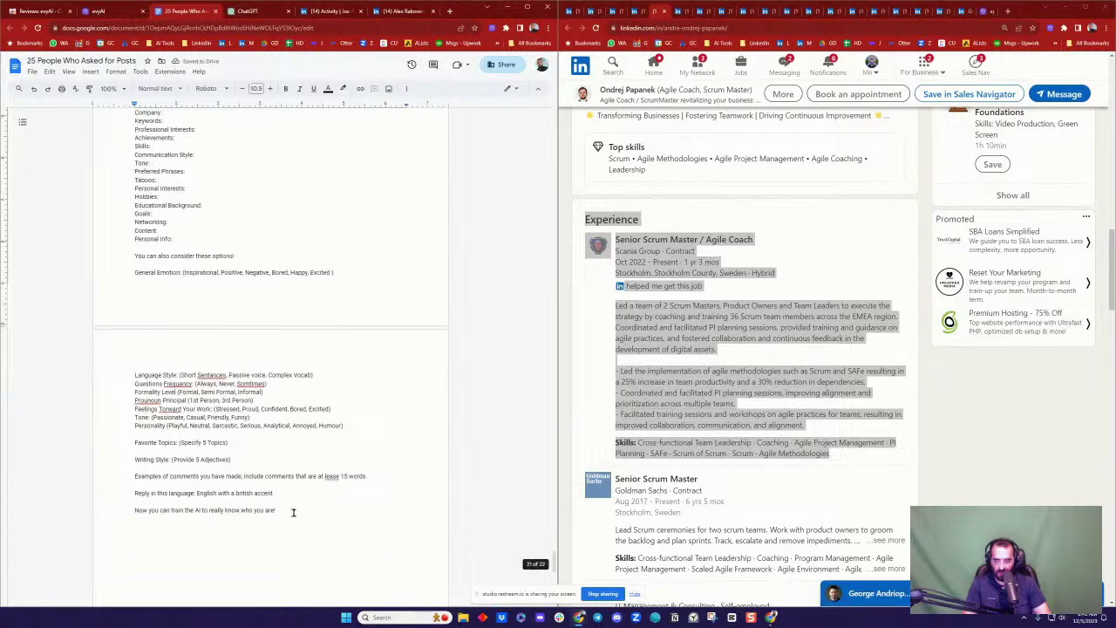
Step: Select the entire prompt from its last line up to the first line
left_click_drag(294, 510, 140, 471)
scroll(244, 279, "up", 5)
scroll(243, 279, "up", 5)
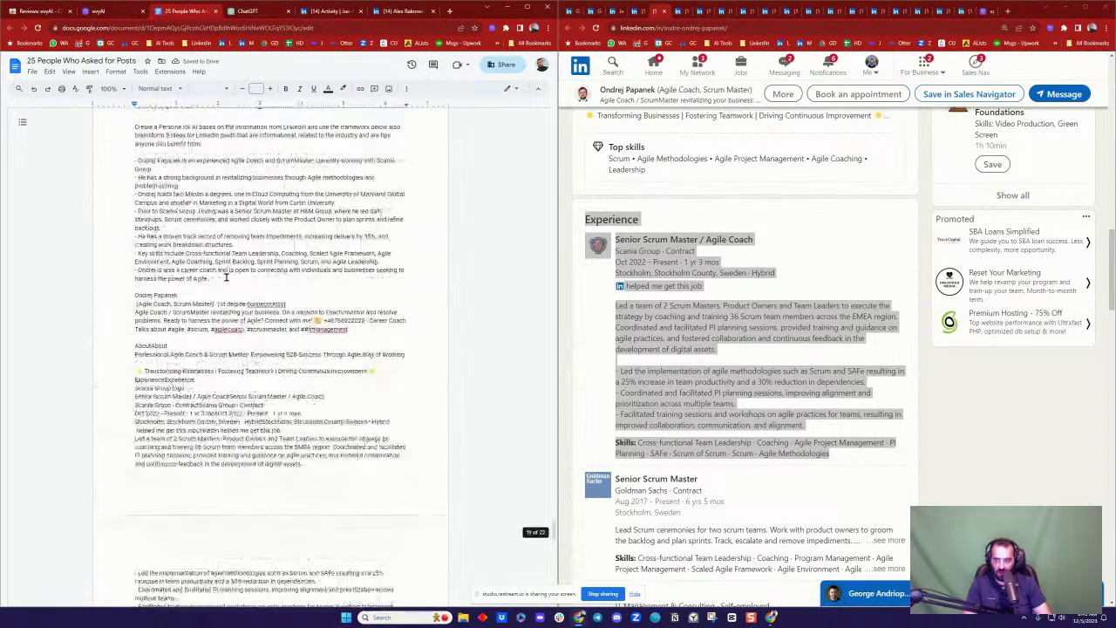
left_click(132, 302, "shift")
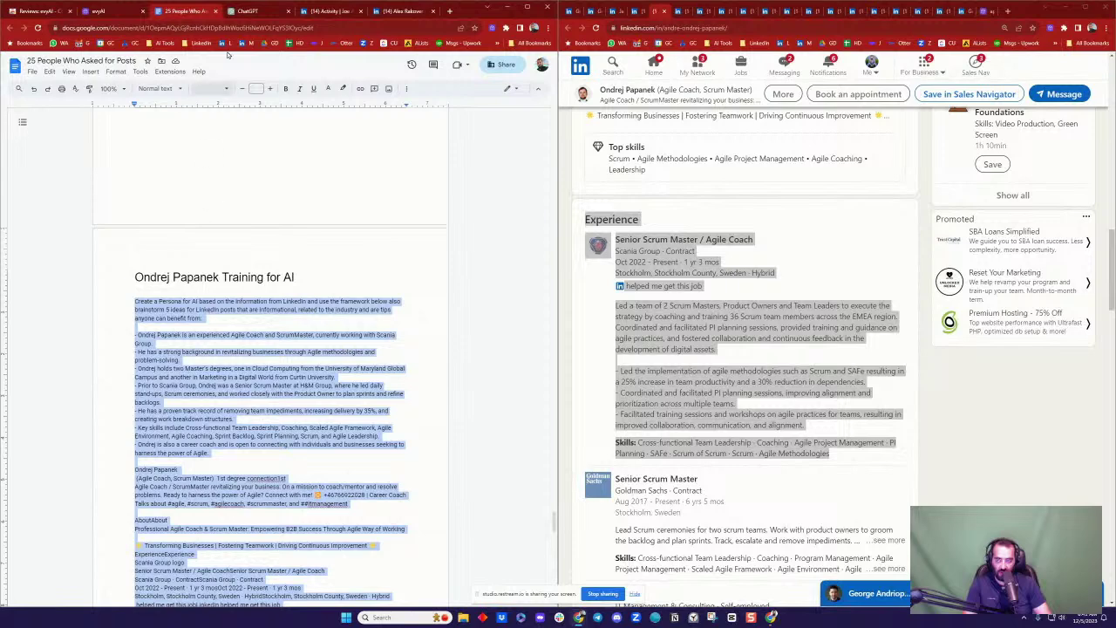
Step: Paste the full persona prompt with LinkedIn profile text into a new ChatGPT chat and send it
left_click(247, 10)
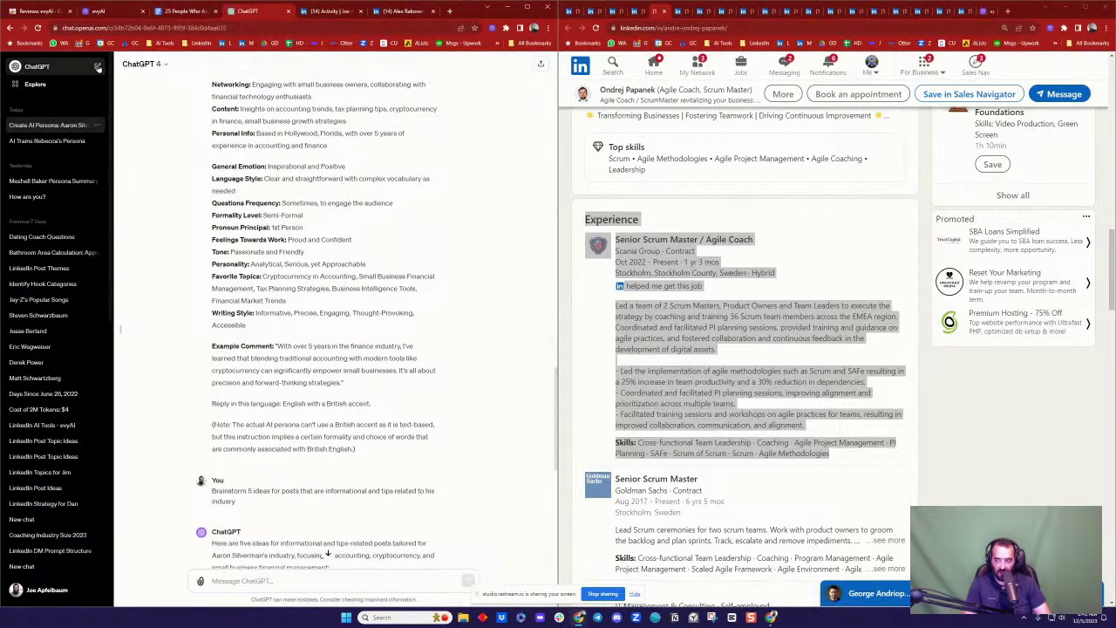
left_click(97, 67)
key("ctrl+v")
key("Return")
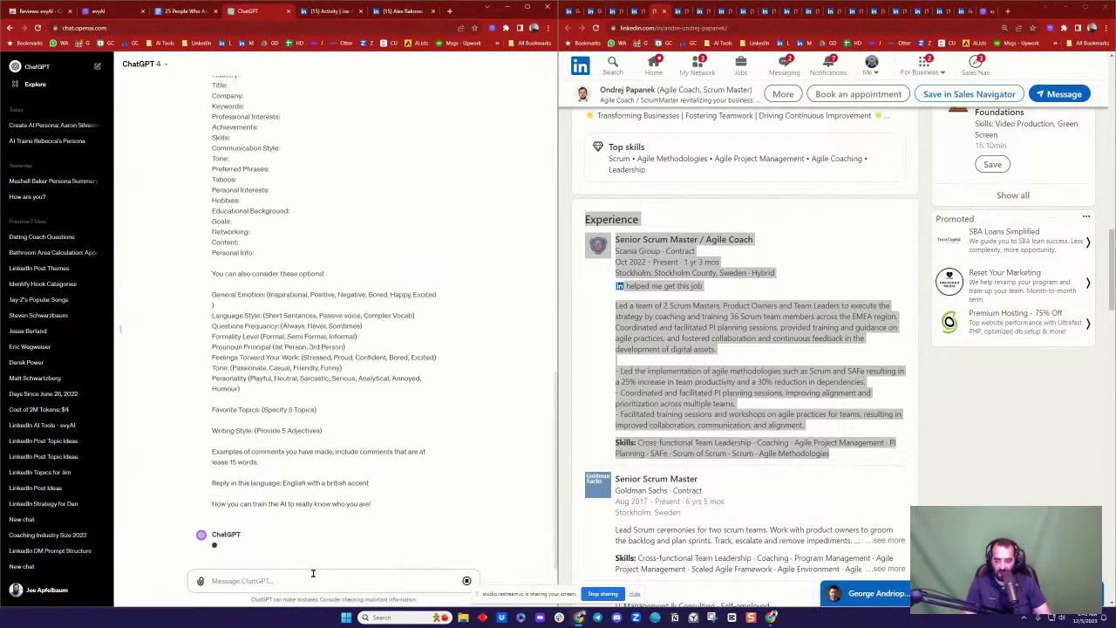
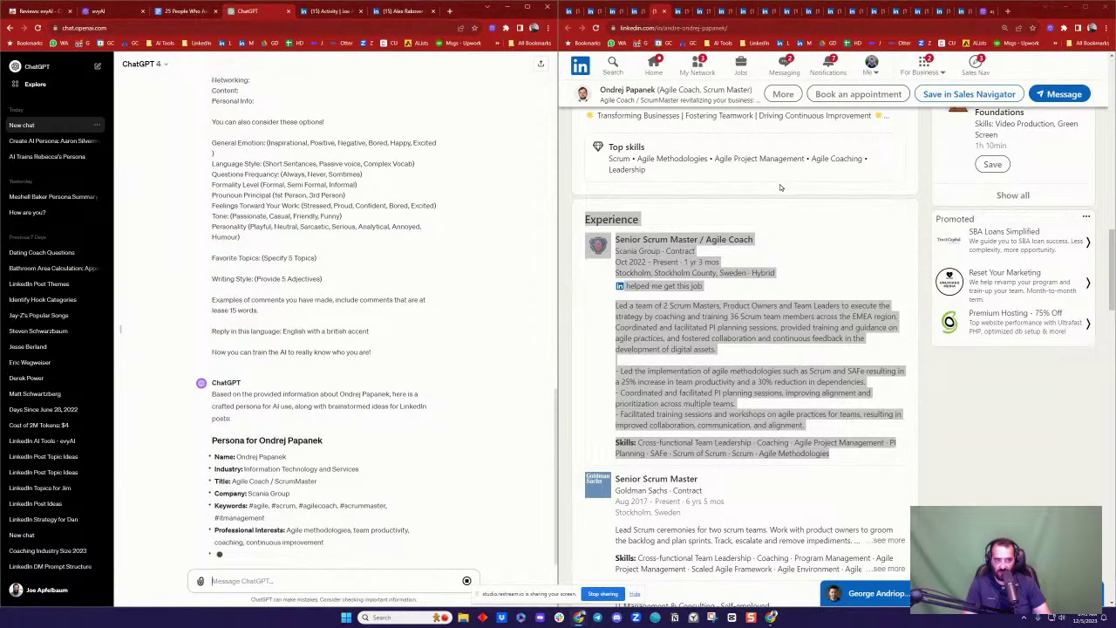
Step: Start a new evyAI persona named after the agile coach from ChatGPT, tagged as a Person
left_click(981, 11)
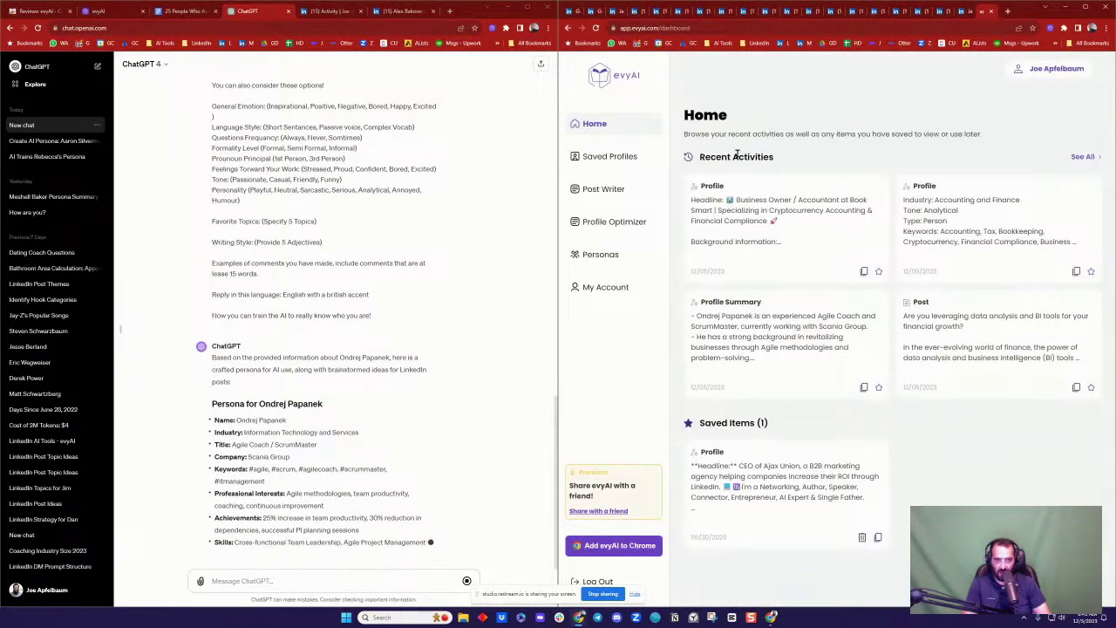
left_click(603, 255)
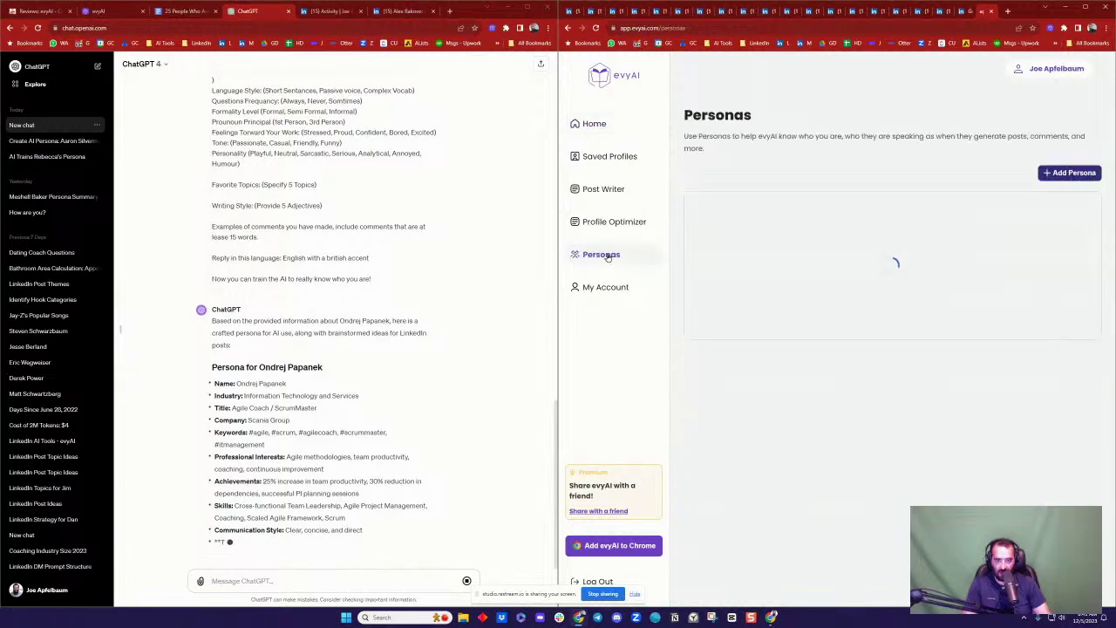
left_click(1066, 172)
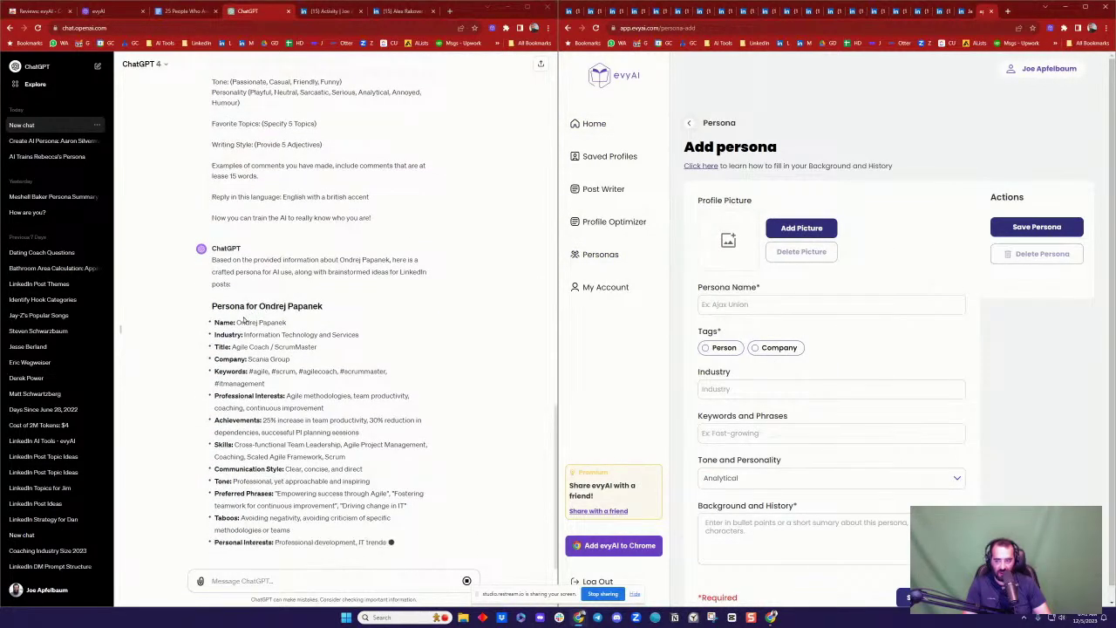
left_click_drag(236, 303, 523, 248)
key("ctrl+c")
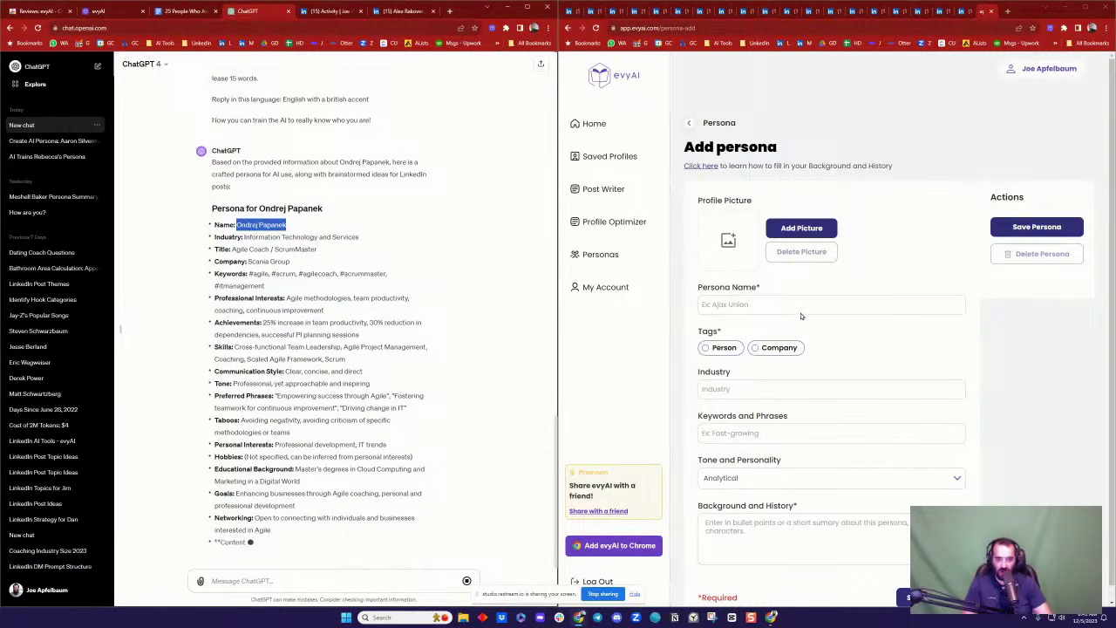
left_click(796, 303)
key("ctrl+v")
left_click(719, 348)
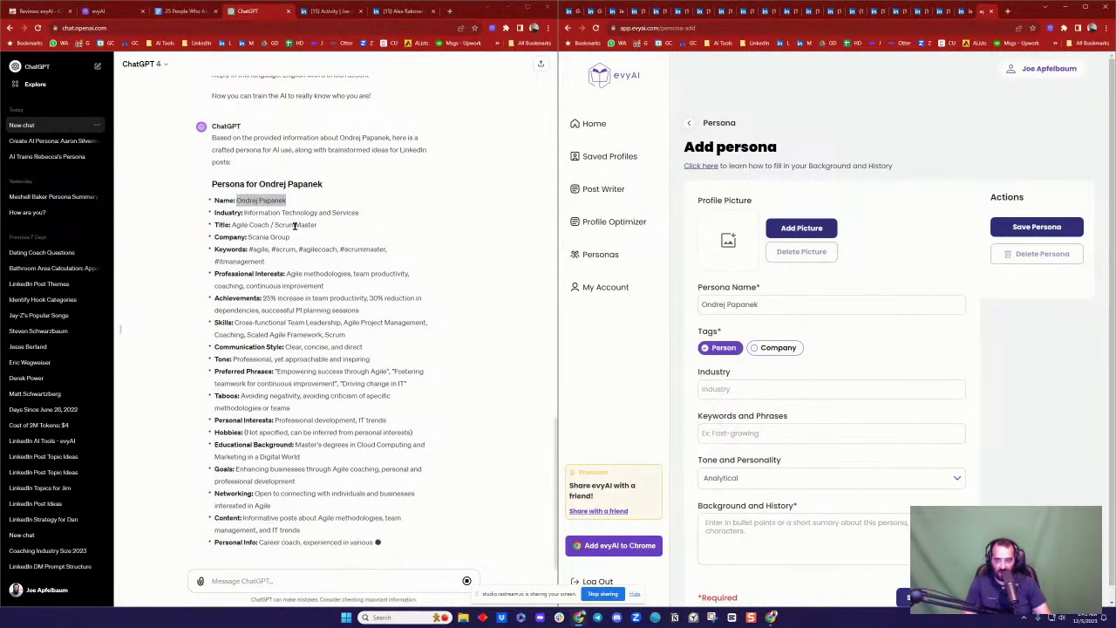
Step: Fill the Industry field from the reply's industry line, removing the 'Industry:' label
triple_click(366, 164)
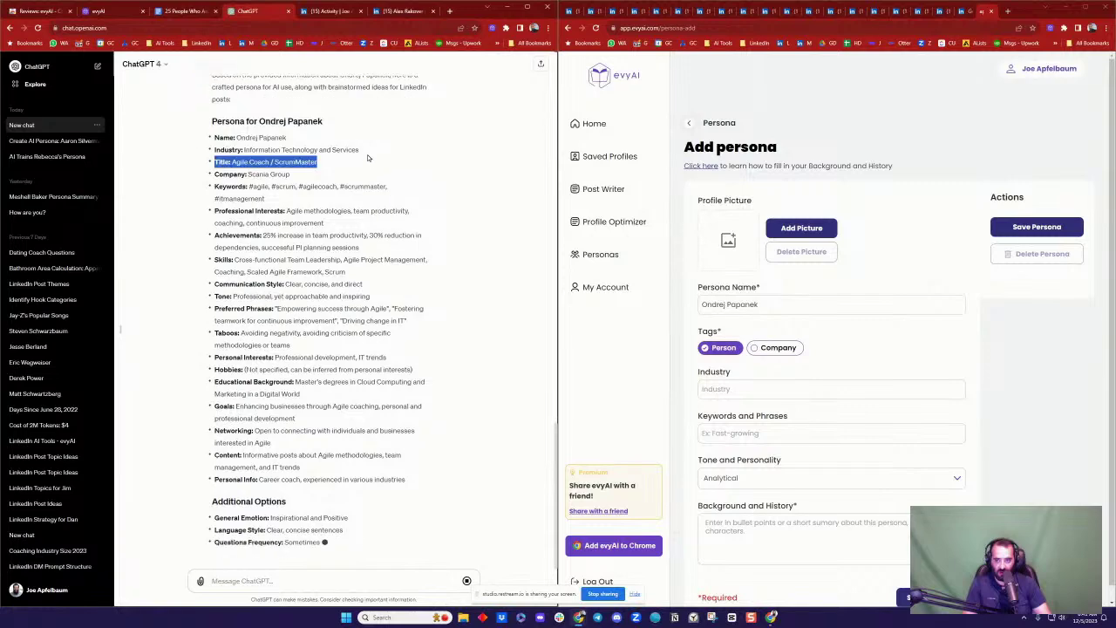
triple_click(277, 126)
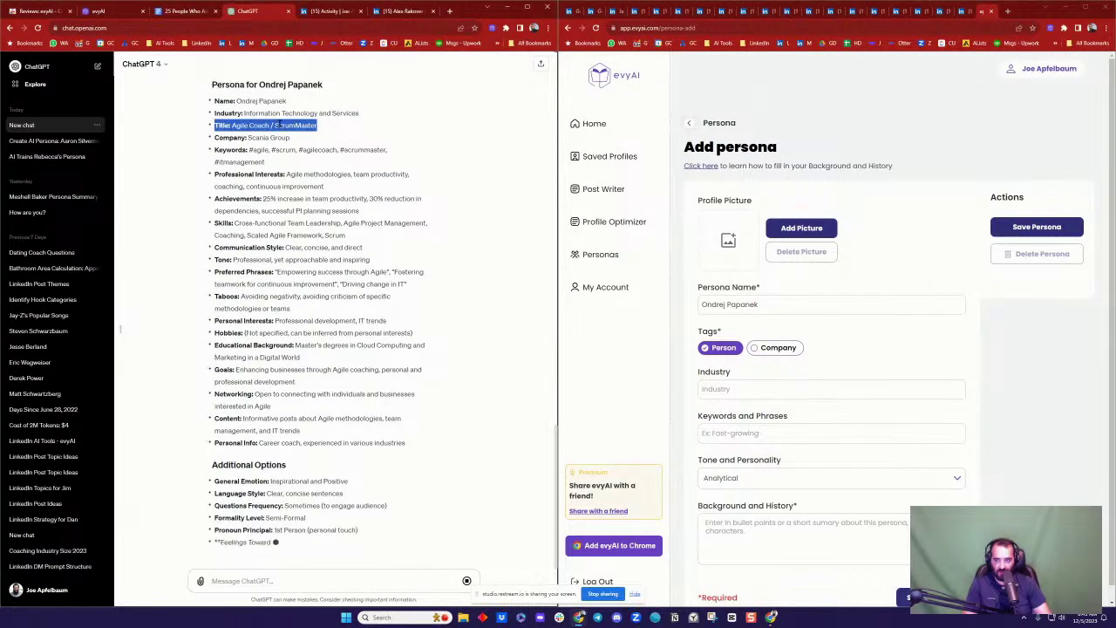
triple_click(293, 111)
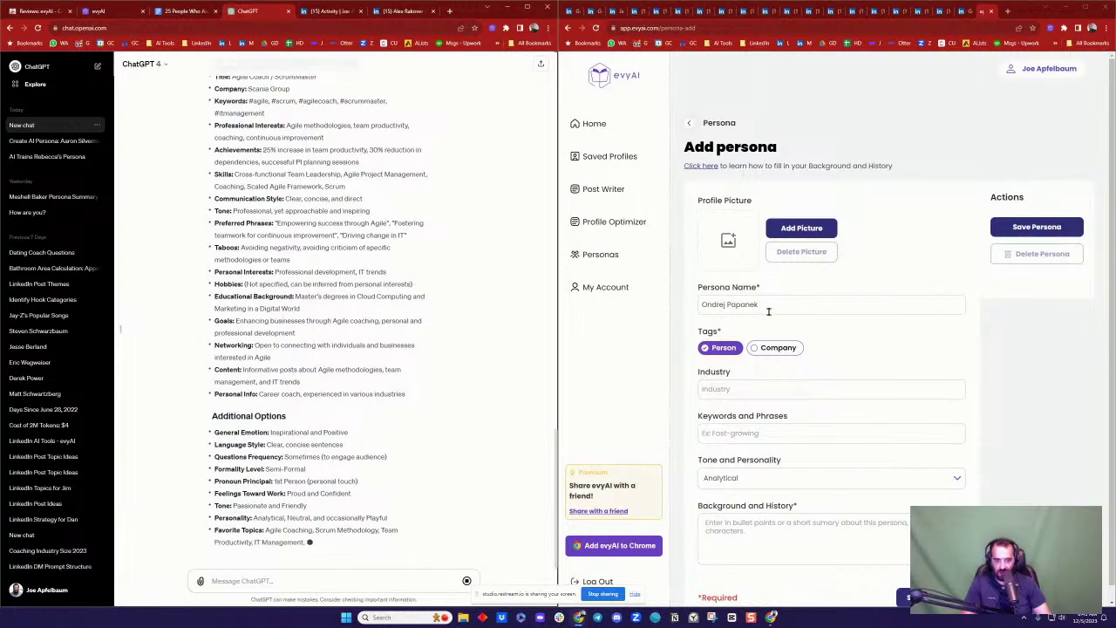
left_click(776, 389)
key("ctrl+v")
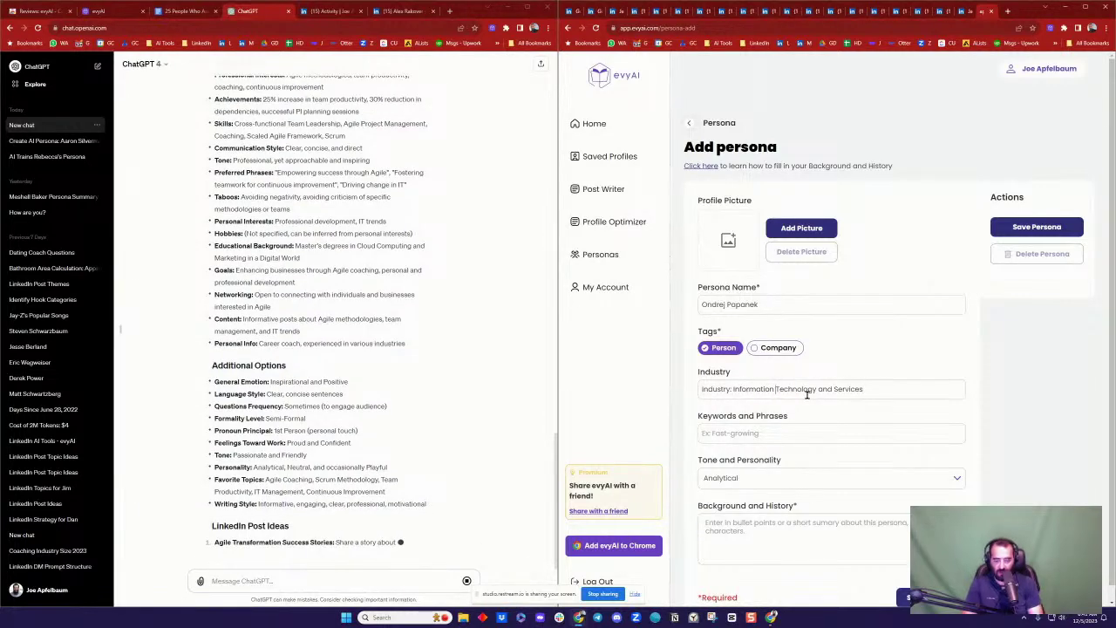
key("ctrl+Left")
key("shift+Home")
key("BackSpace")
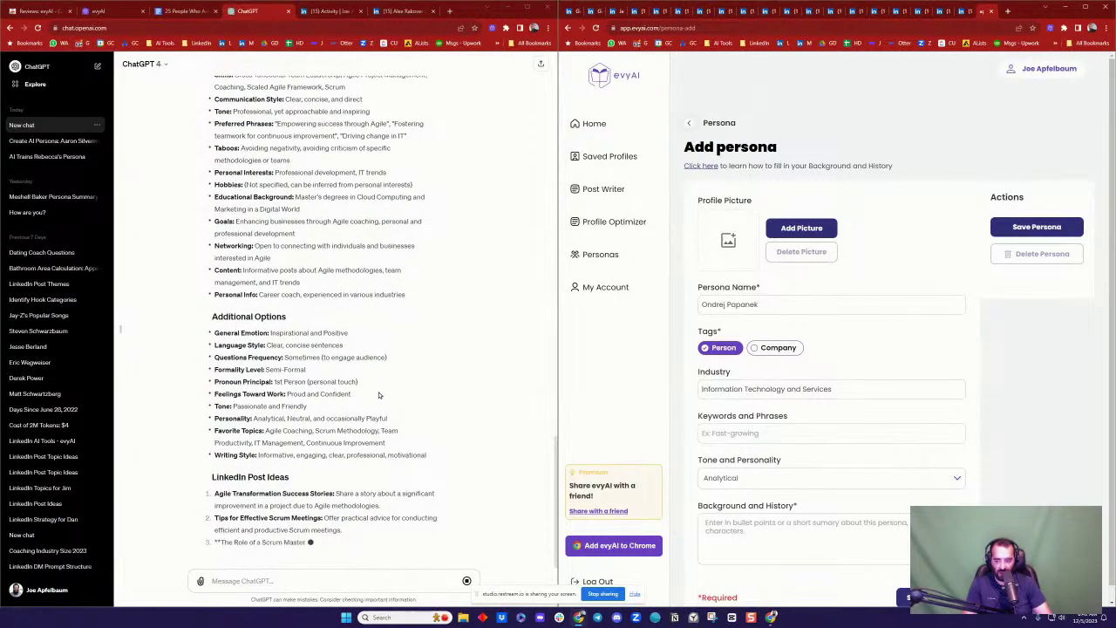
Step: Paste the agile hashtags as Keywords and Phrases and set the tone to Informative
scroll(379, 395, "up", 4)
left_click(310, 282)
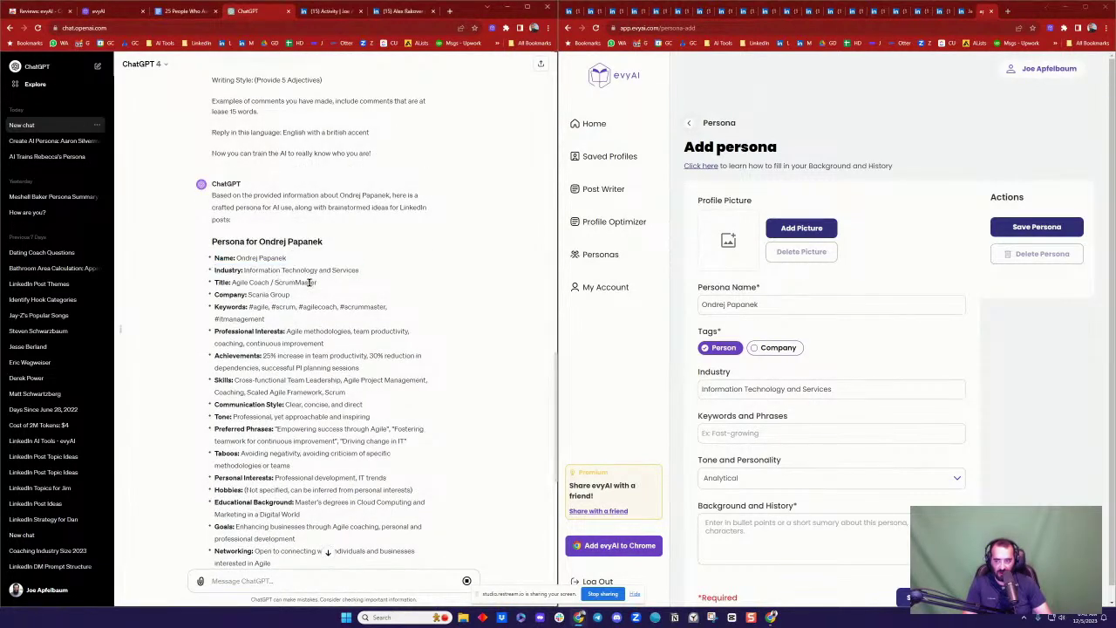
left_click_drag(323, 285, 286, 282)
left_click(280, 296)
left_click_drag(262, 308, 296, 320)
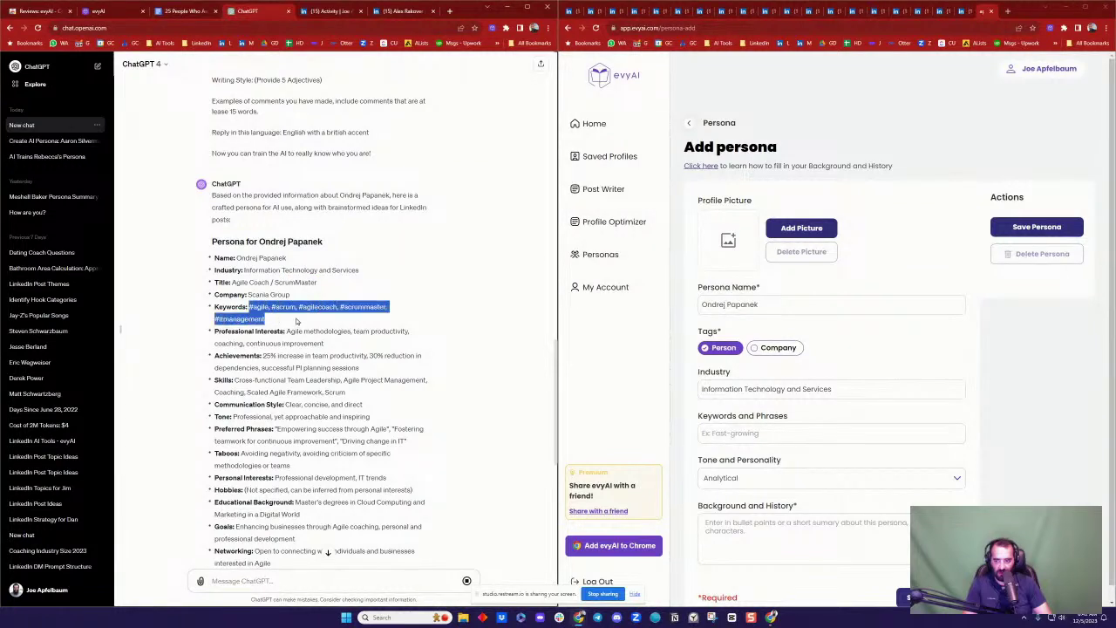
key("ctrl+c")
left_click(787, 433)
key("ctrl+v")
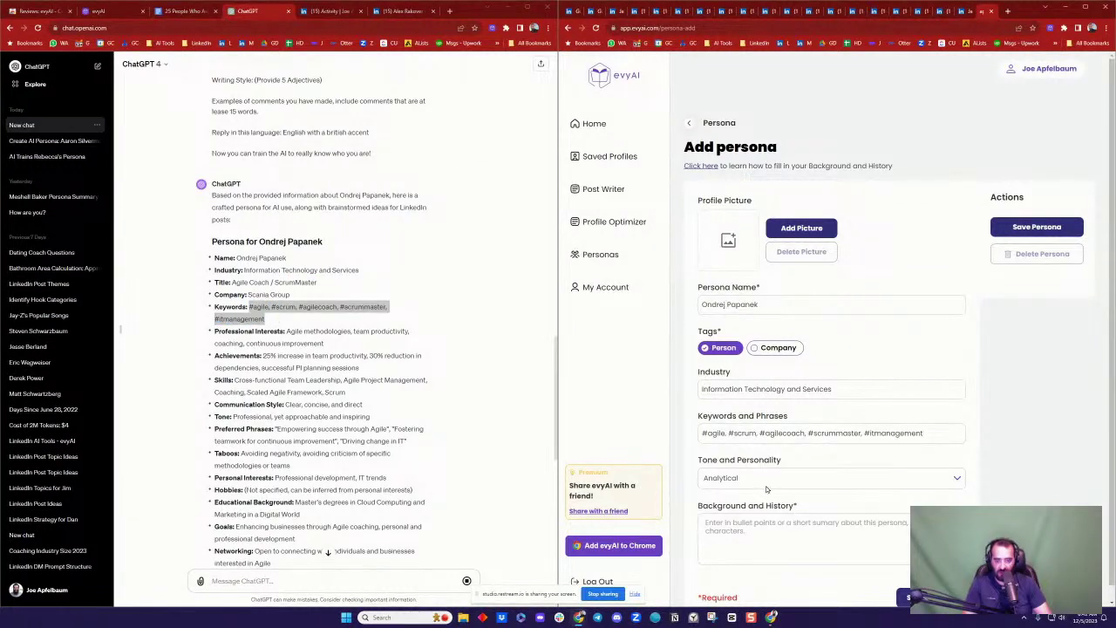
left_click(766, 485)
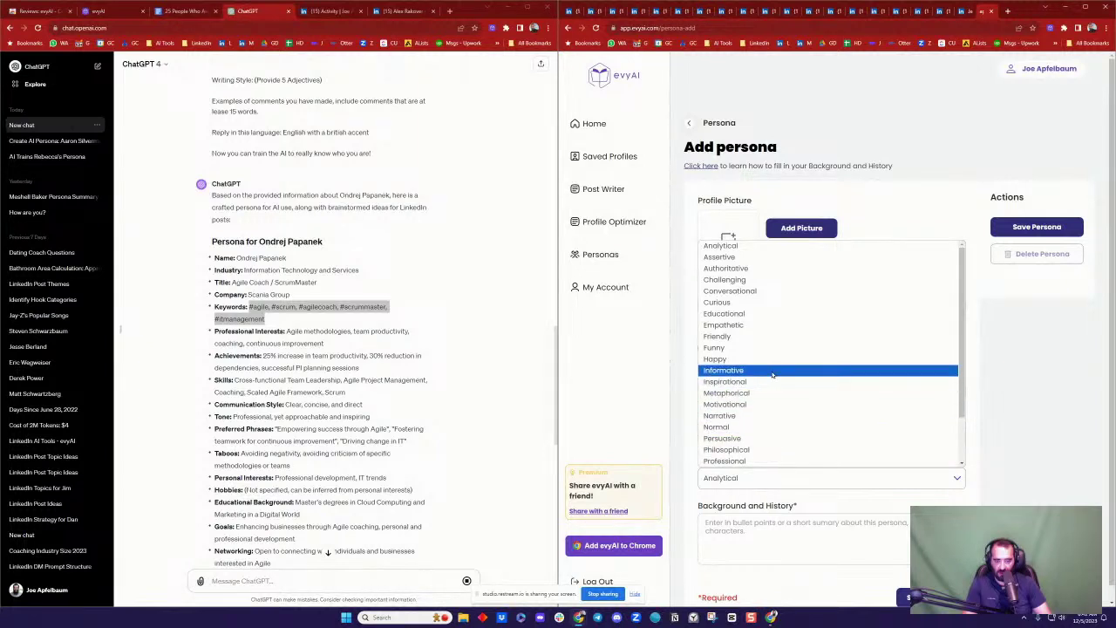
left_click(772, 373)
Step: Paste ChatGPT's persona details into Background and History and save the persona
left_click(281, 318)
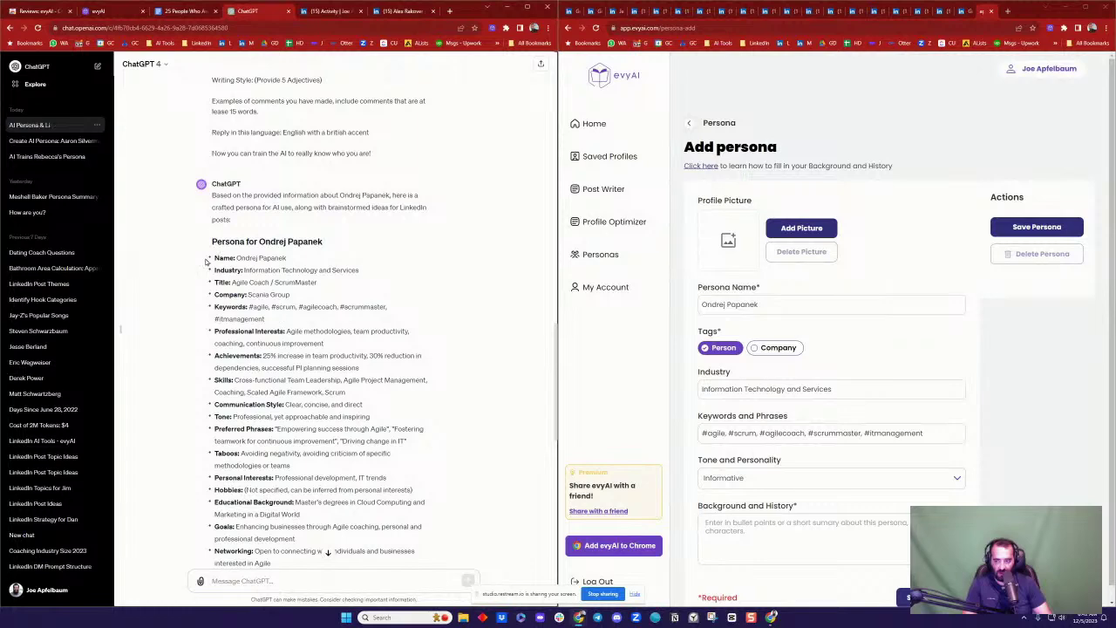
left_click_drag(215, 255, 312, 286)
scroll(348, 331, "down", 5)
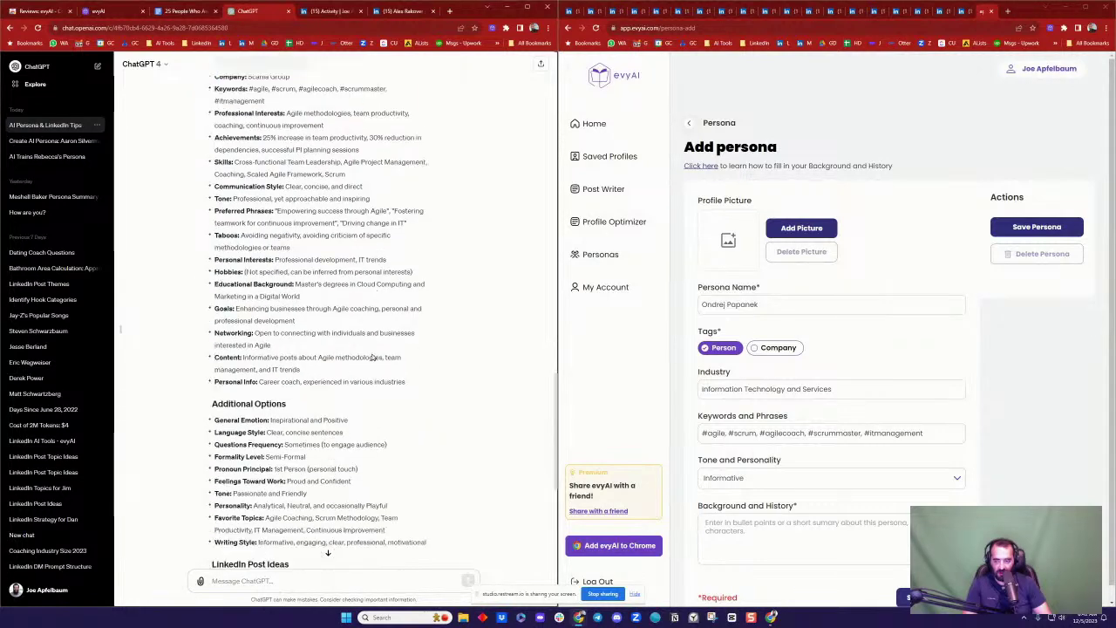
left_click(405, 383, "shift")
key("ctrl+c")
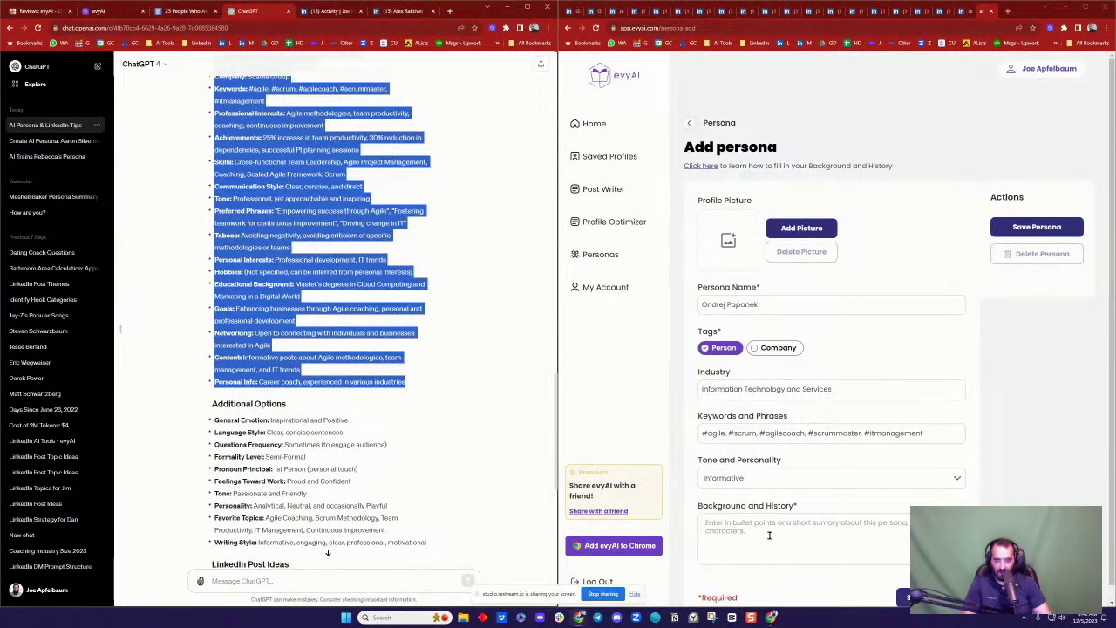
left_click(784, 527)
key("ctrl+v")
scroll(820, 513, "down", 1)
scroll(878, 521, "up", 10)
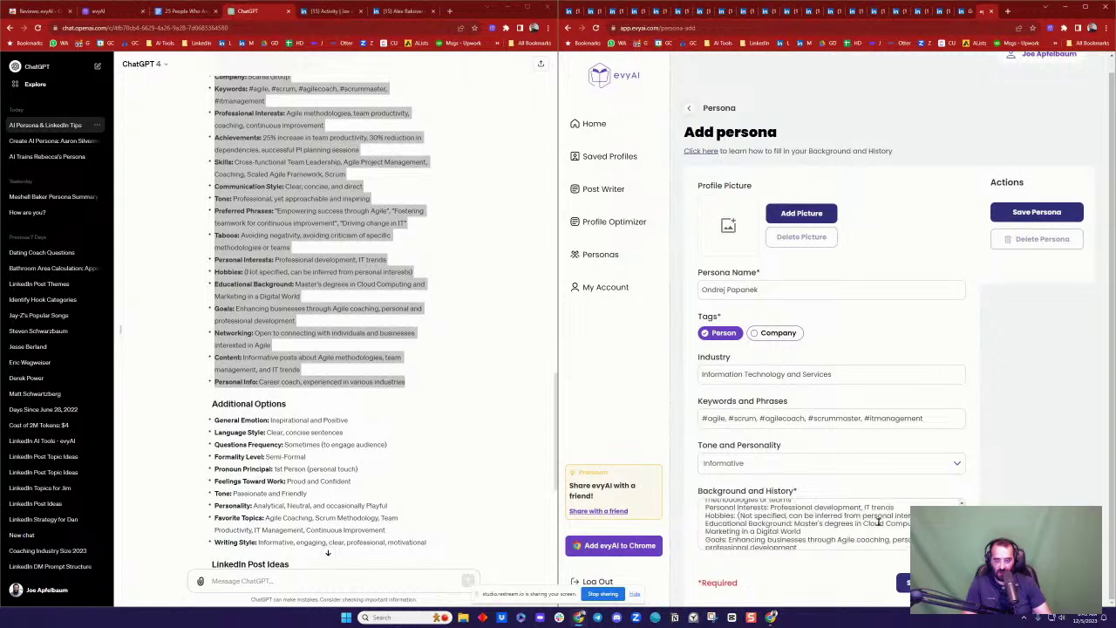
left_click(930, 583)
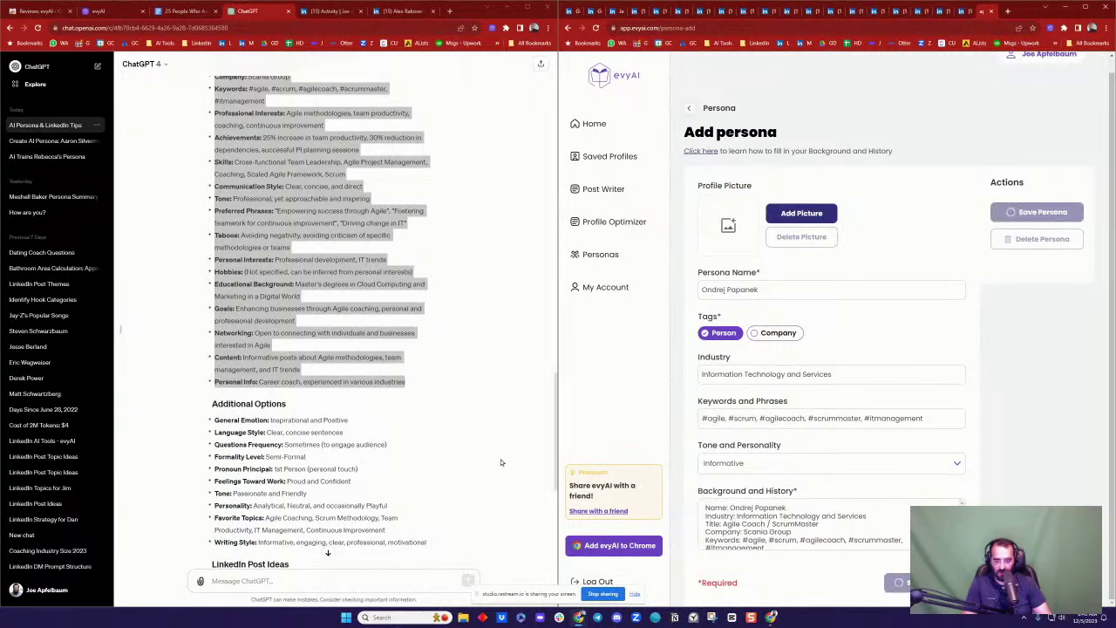
Step: Copy the 'Tips for Effective Scrum Meetings' post idea from the ChatGPT reply
left_click(375, 355)
scroll(374, 355, "down", 5)
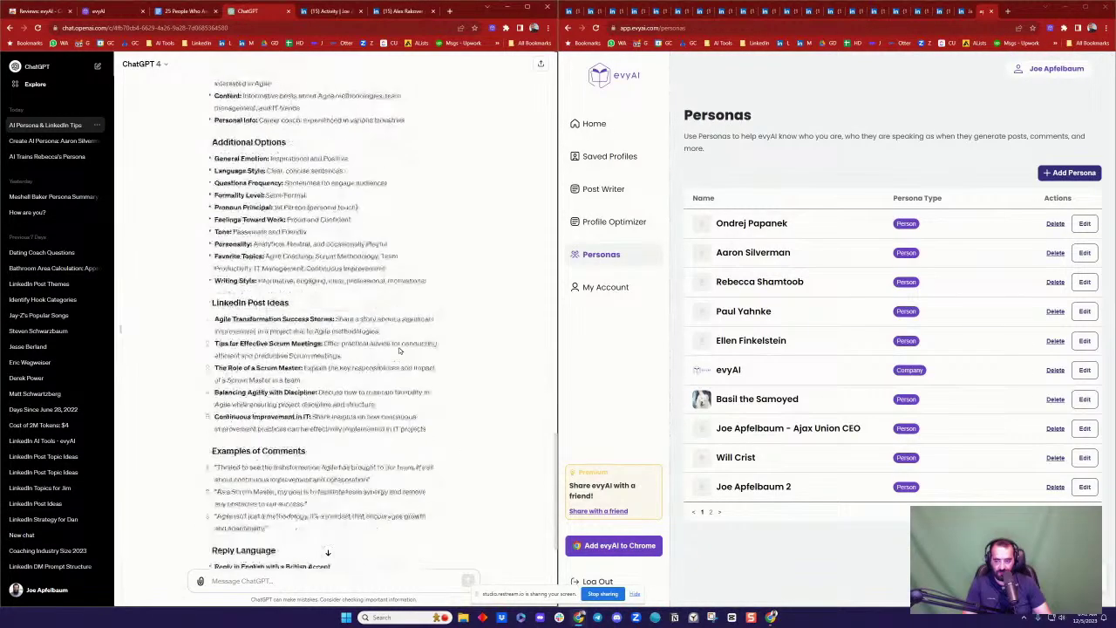
scroll(279, 360, "down", 2)
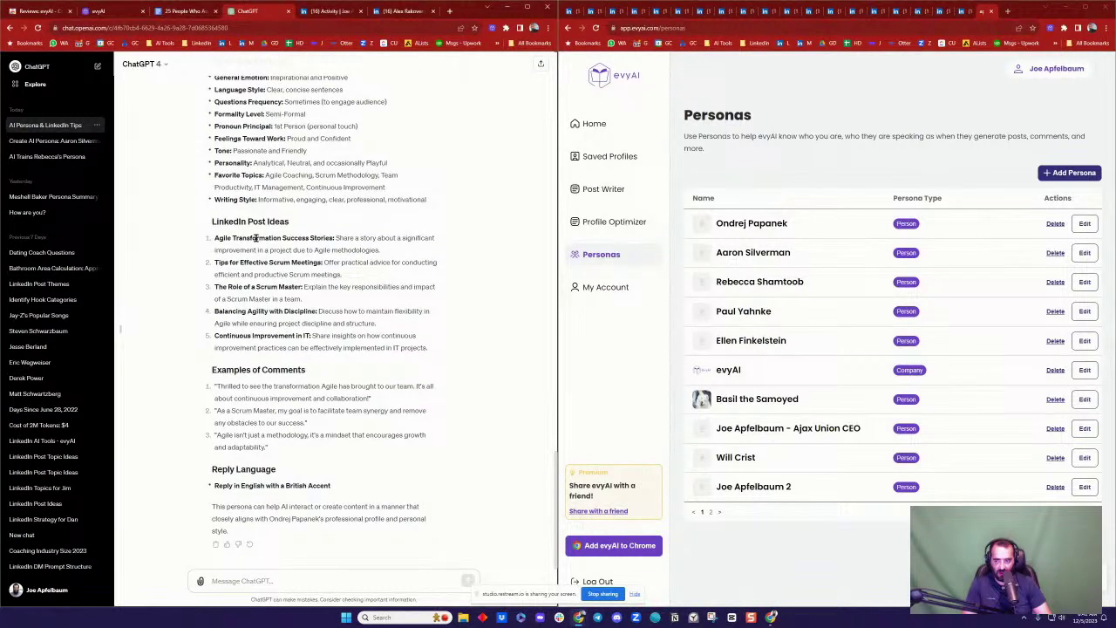
triple_click(255, 237)
left_click(338, 239)
left_click_drag(219, 261, 322, 263)
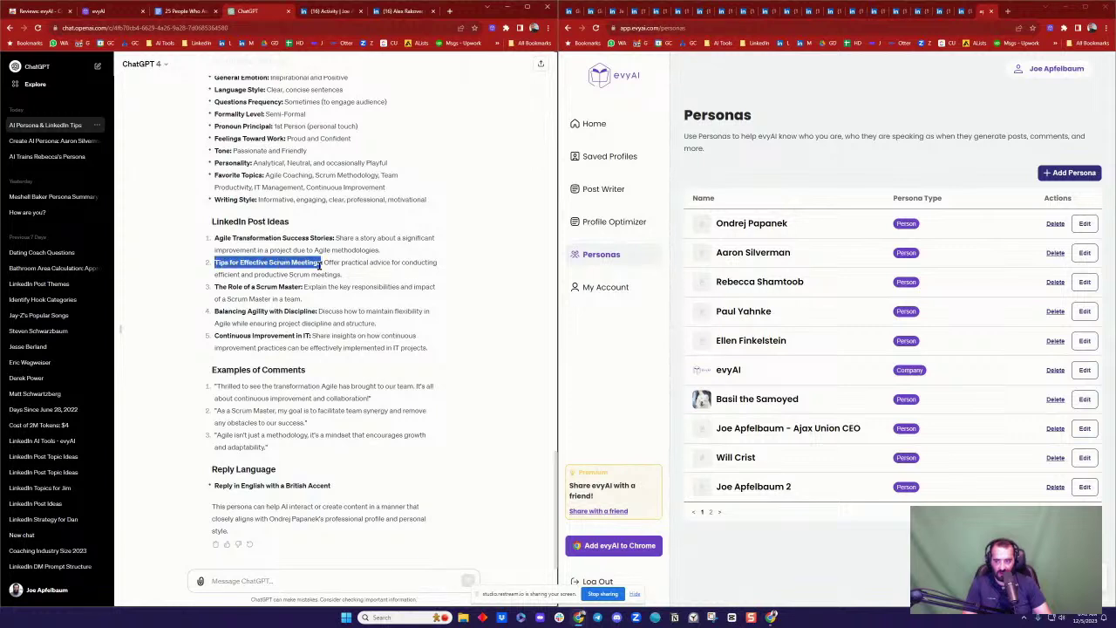
scroll(358, 280, "up", 2)
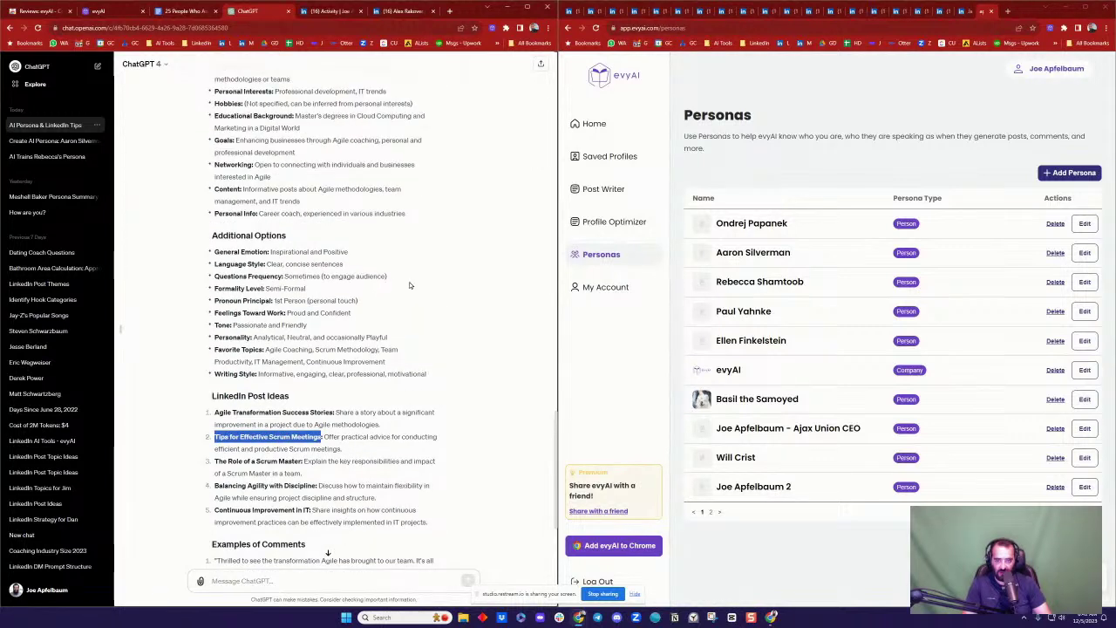
Step: Use 'Tips for Effective Scrum Meetings' as the Post Writer prompt with the agile coach persona, and generate
left_click(603, 190)
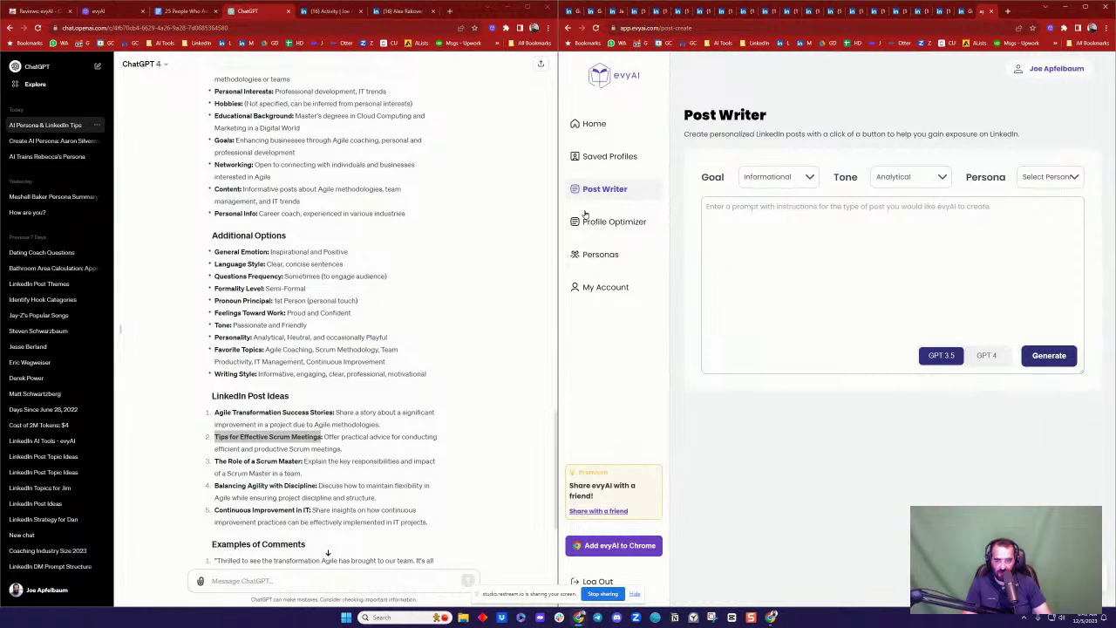
left_click(108, 13)
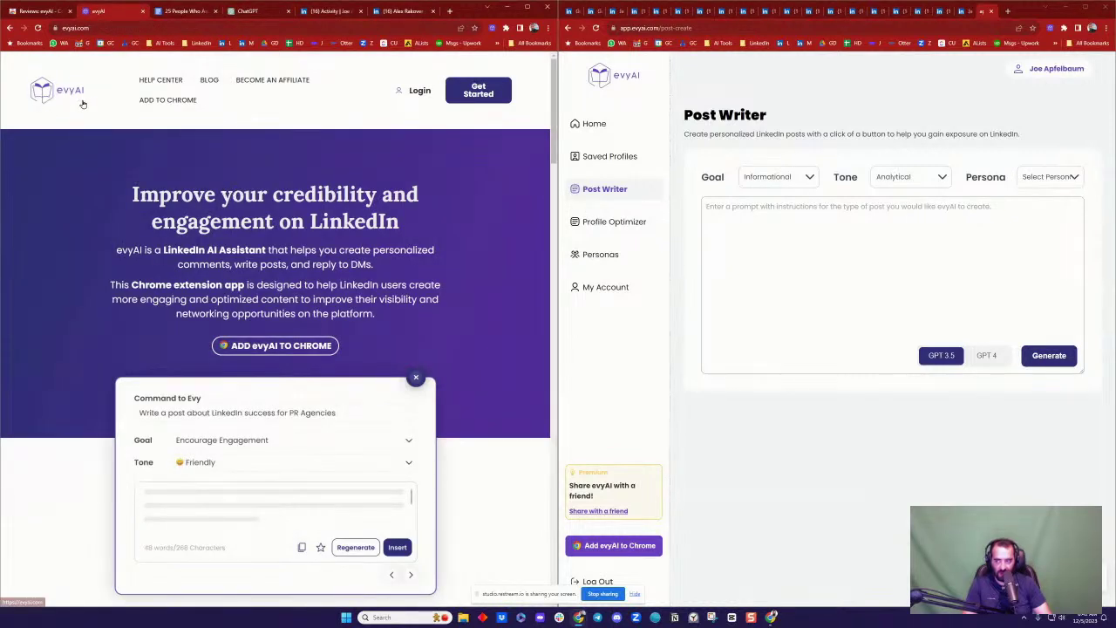
left_click(886, 222)
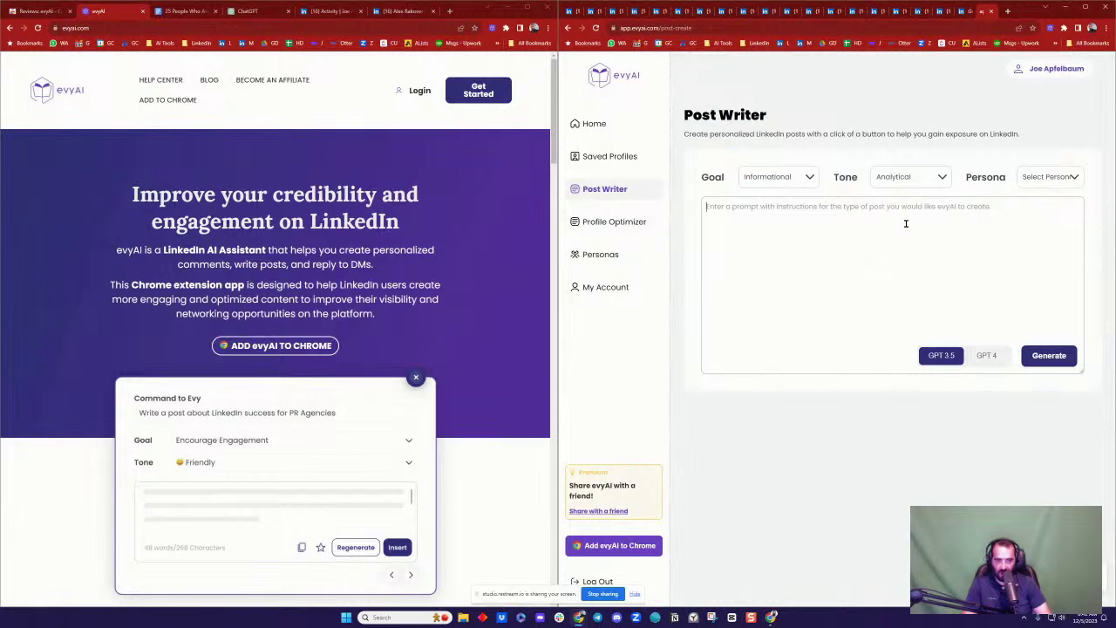
key("ctrl+v")
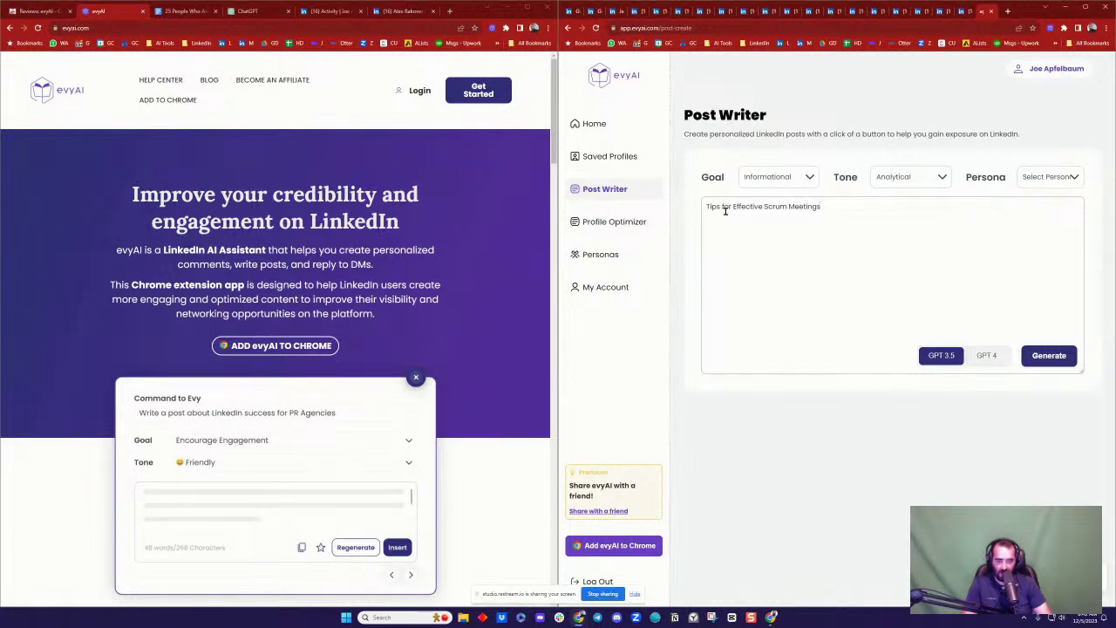
left_click(1053, 181)
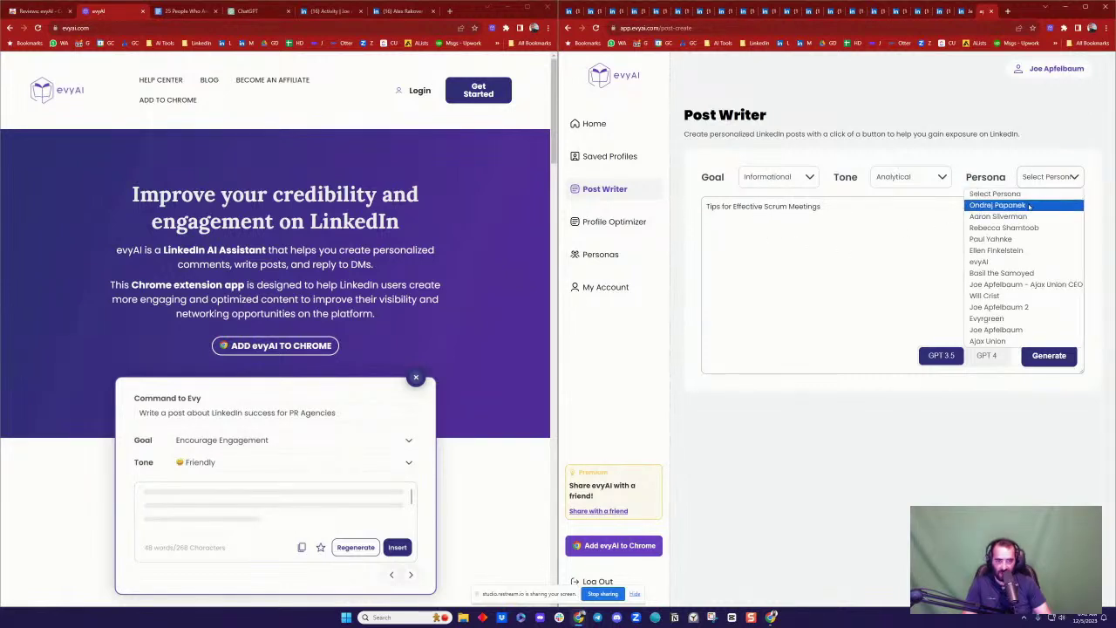
left_click(1022, 204)
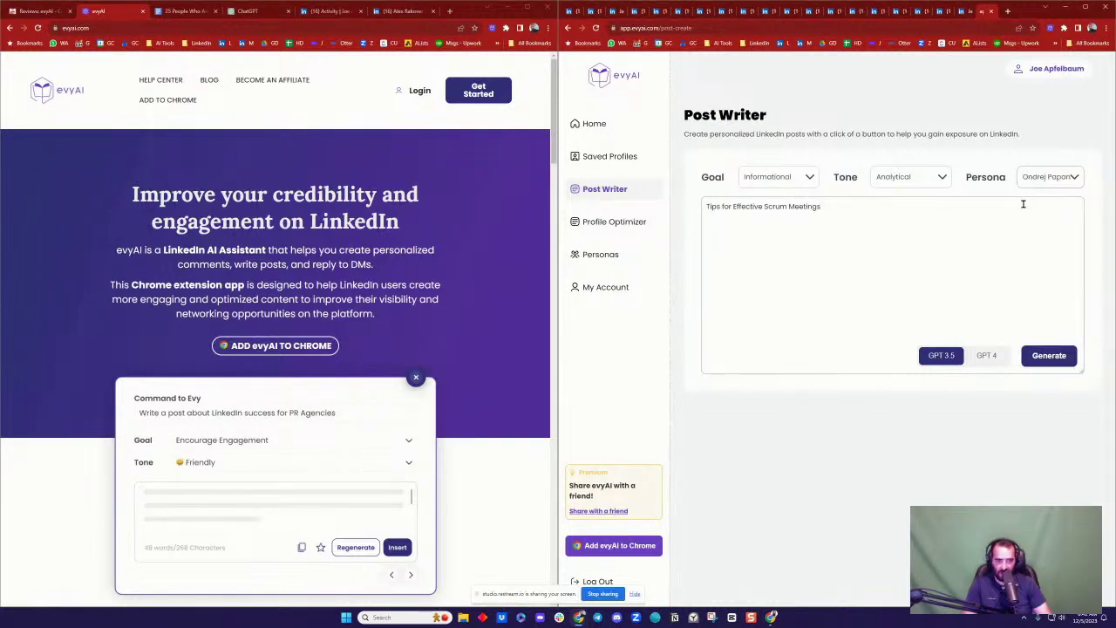
left_click(1054, 360)
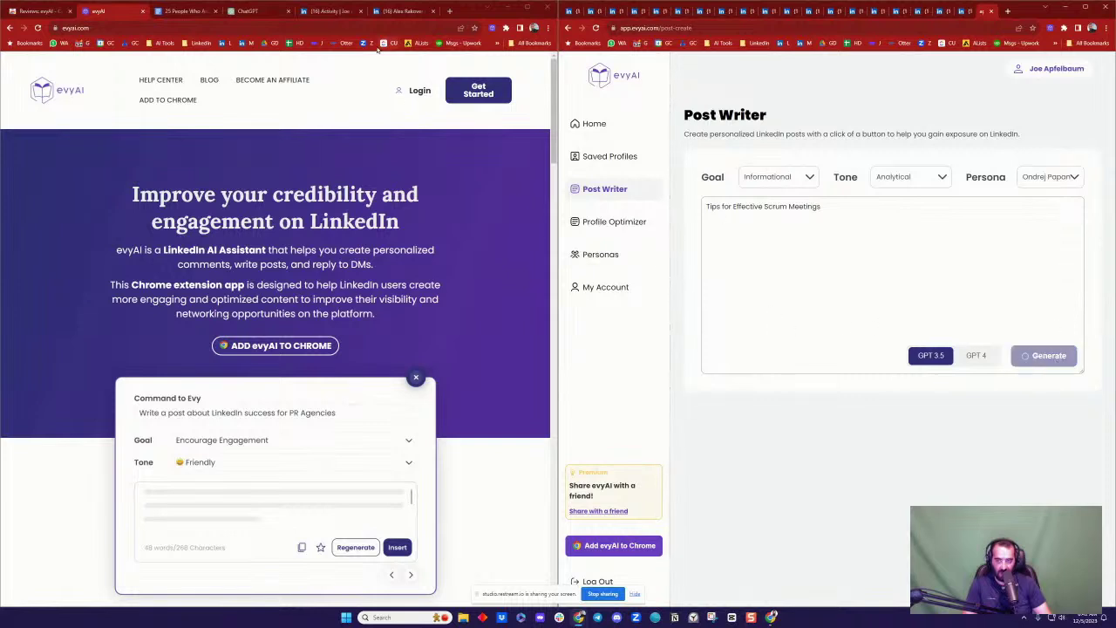
left_click(339, 12)
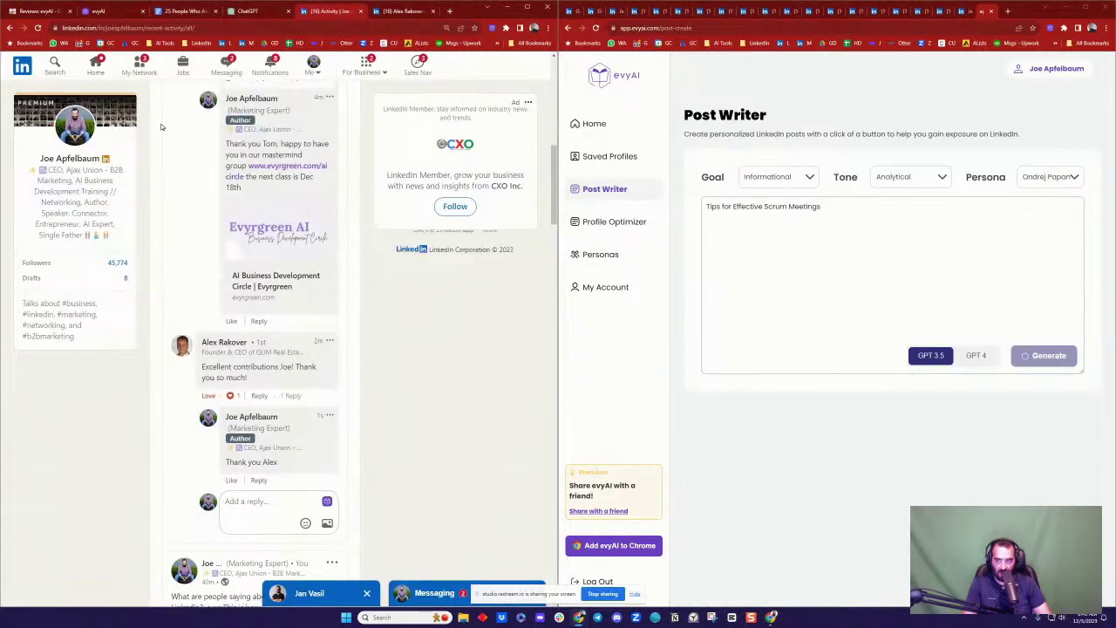
Step: Reload LinkedIn activity, expand the first post's comments, then visit the profile page
left_click(38, 28)
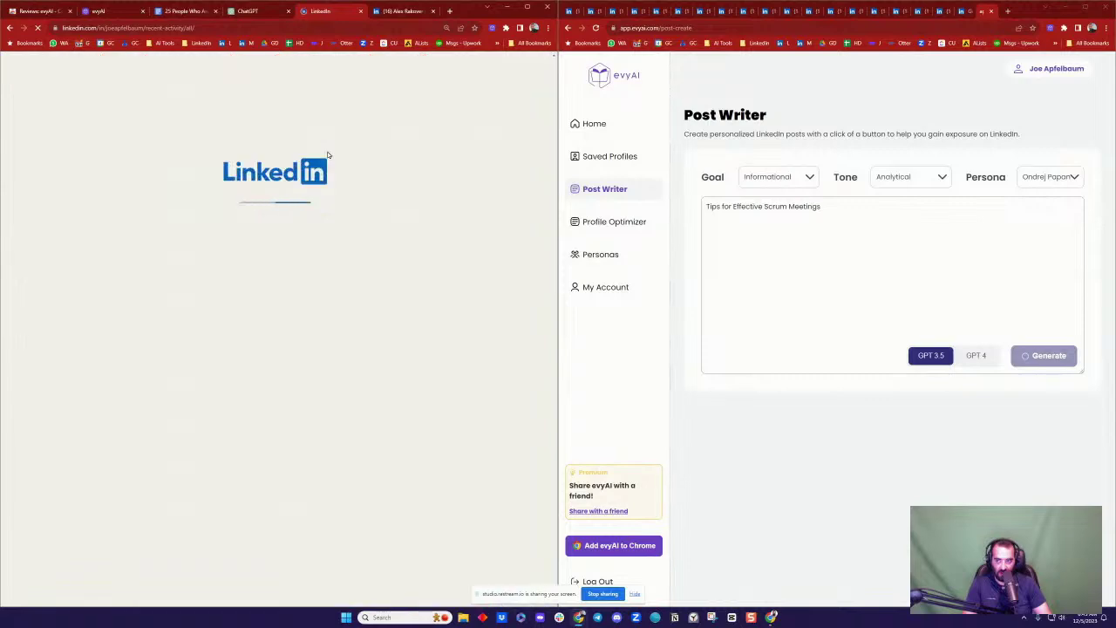
scroll(348, 197, "down", 2)
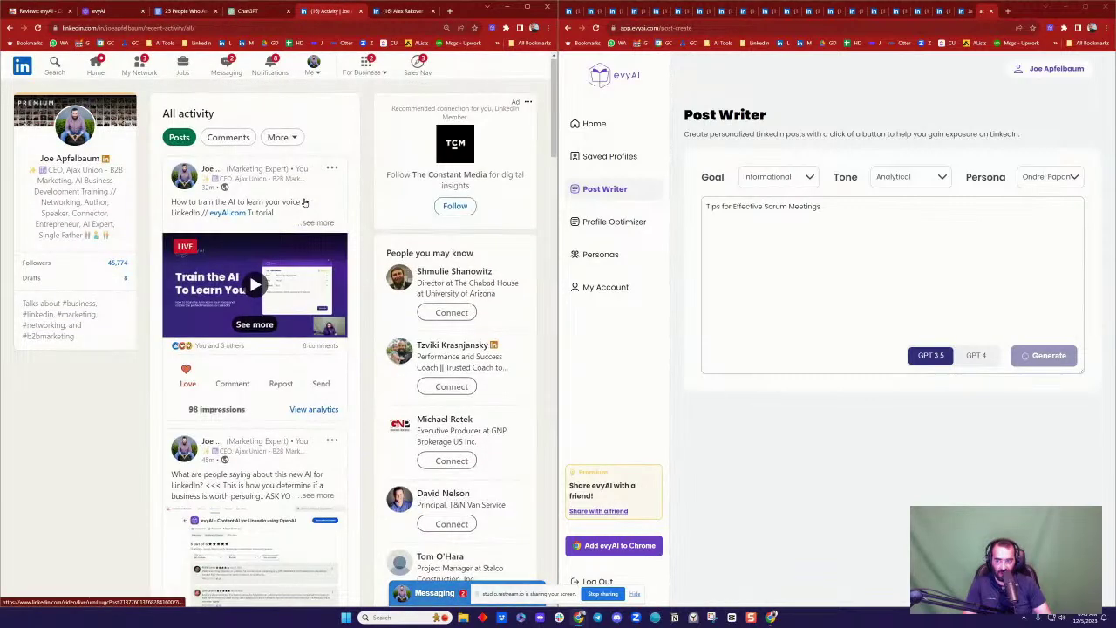
scroll(345, 228, "down", 3)
left_click(232, 159)
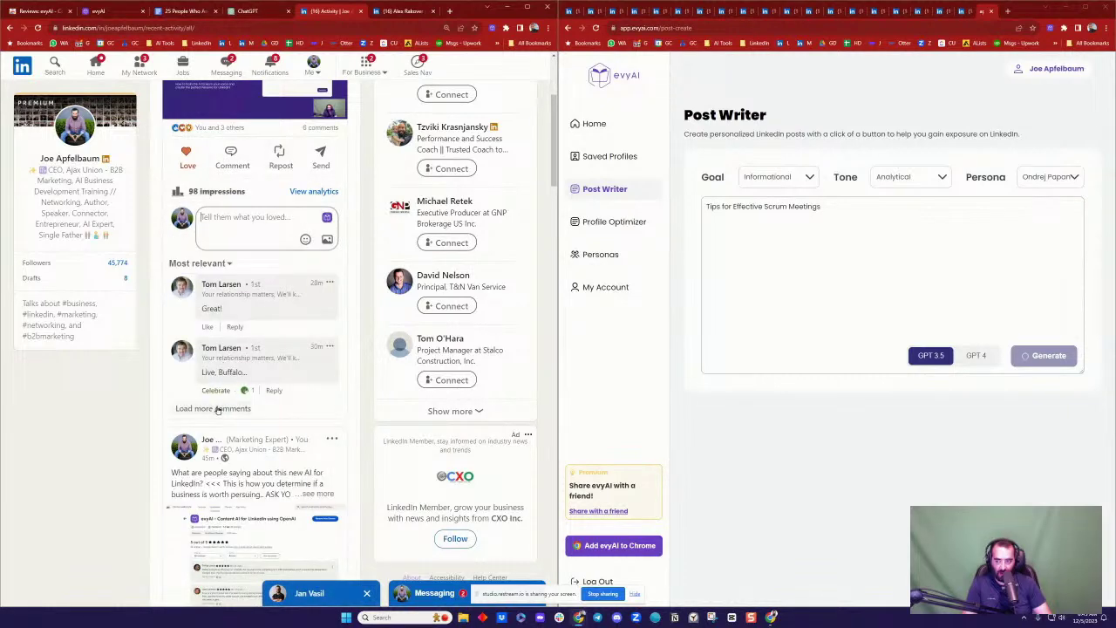
left_click(217, 409)
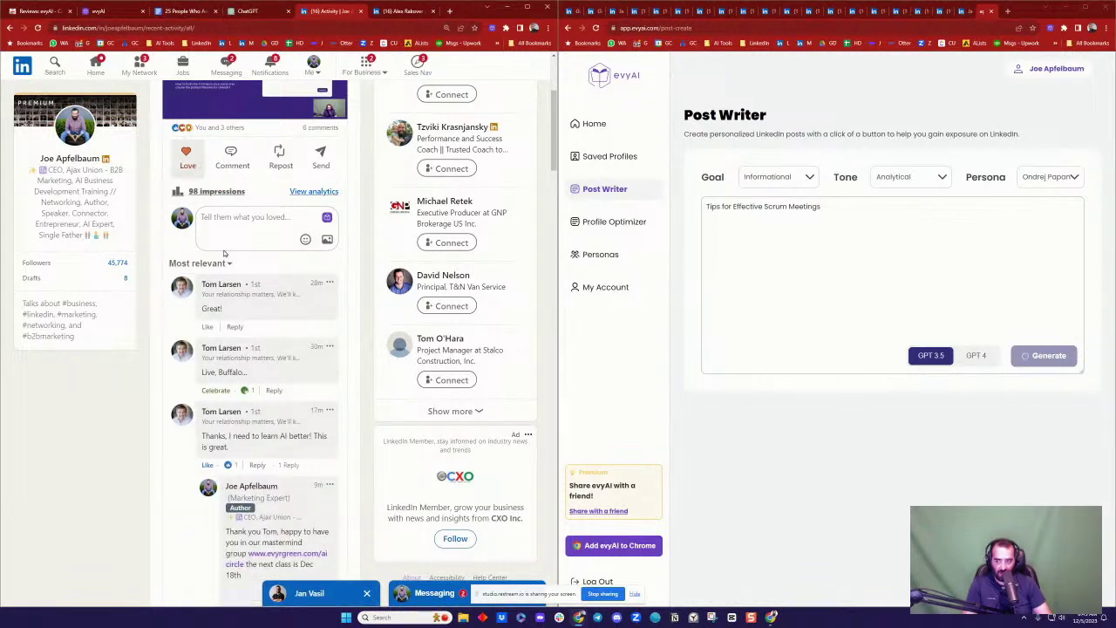
scroll(227, 274, "down", 5)
scroll(260, 293, "down", 2)
scroll(264, 300, "up", 10)
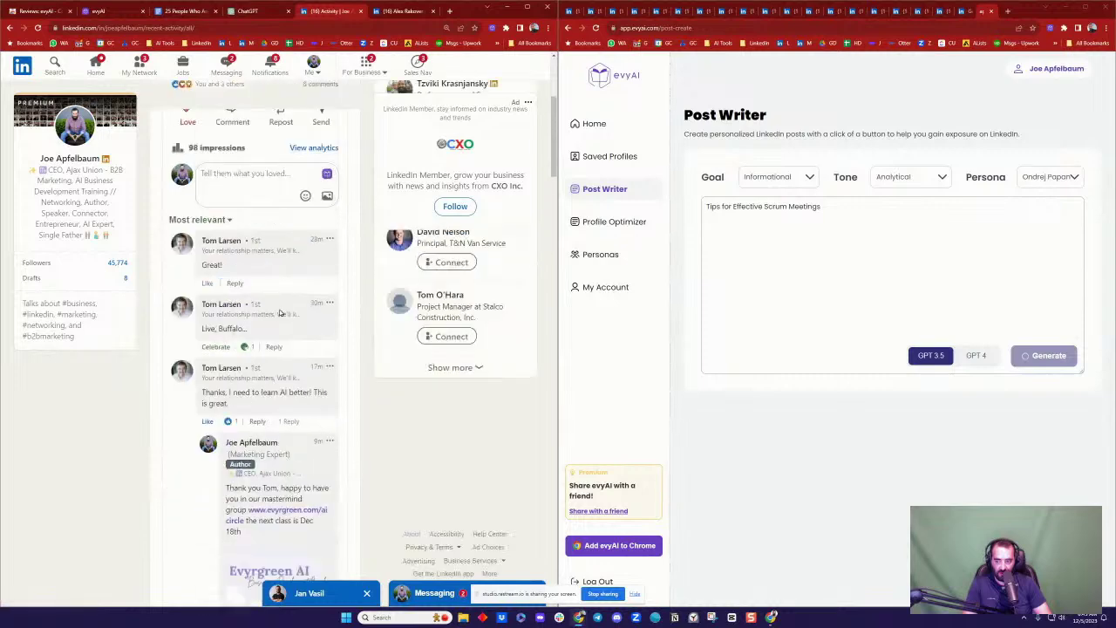
left_click(74, 127)
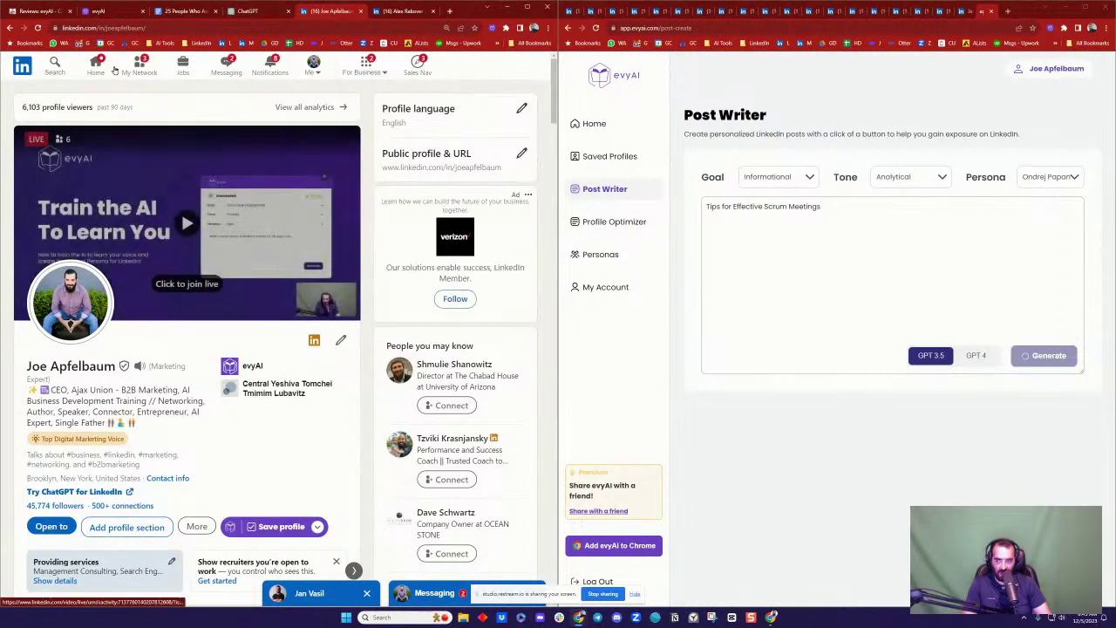
left_click(54, 63)
Step: On the home feed, start a comment on the family photo post and launch evyAI's comment assistant
left_click(27, 68)
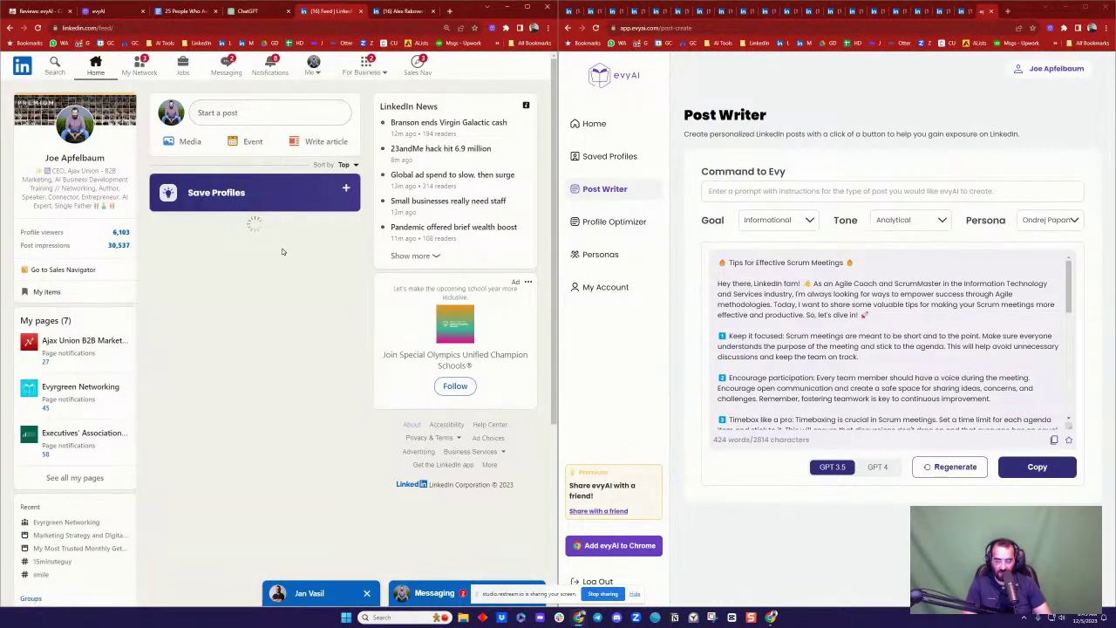
scroll(278, 252, "down", 5)
scroll(278, 252, "down", 4)
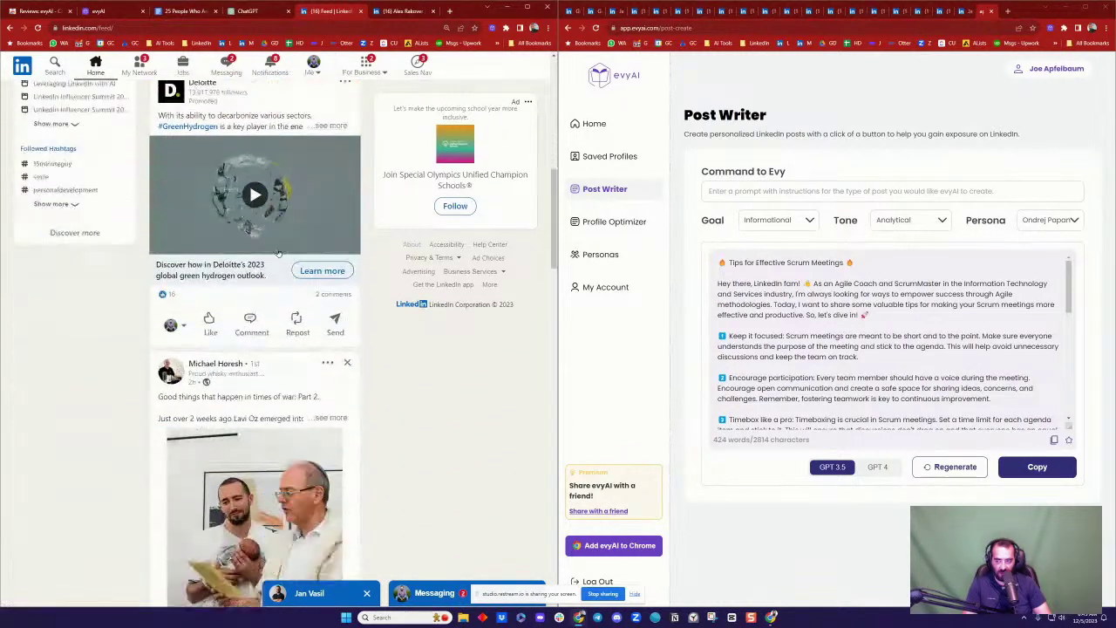
scroll(254, 183, "down", 4)
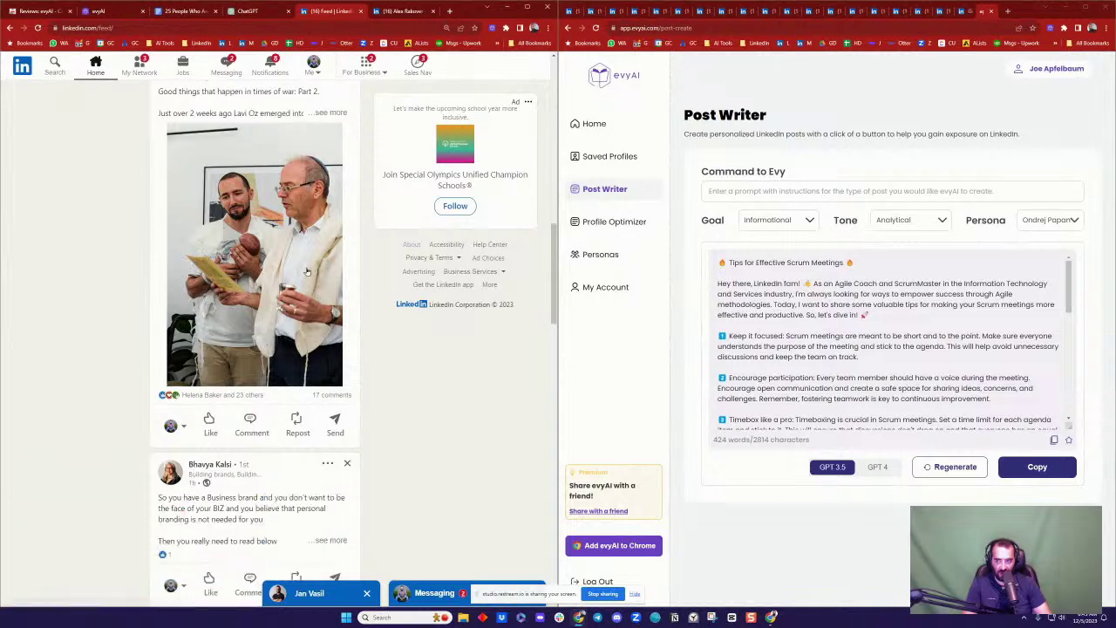
left_click(251, 207)
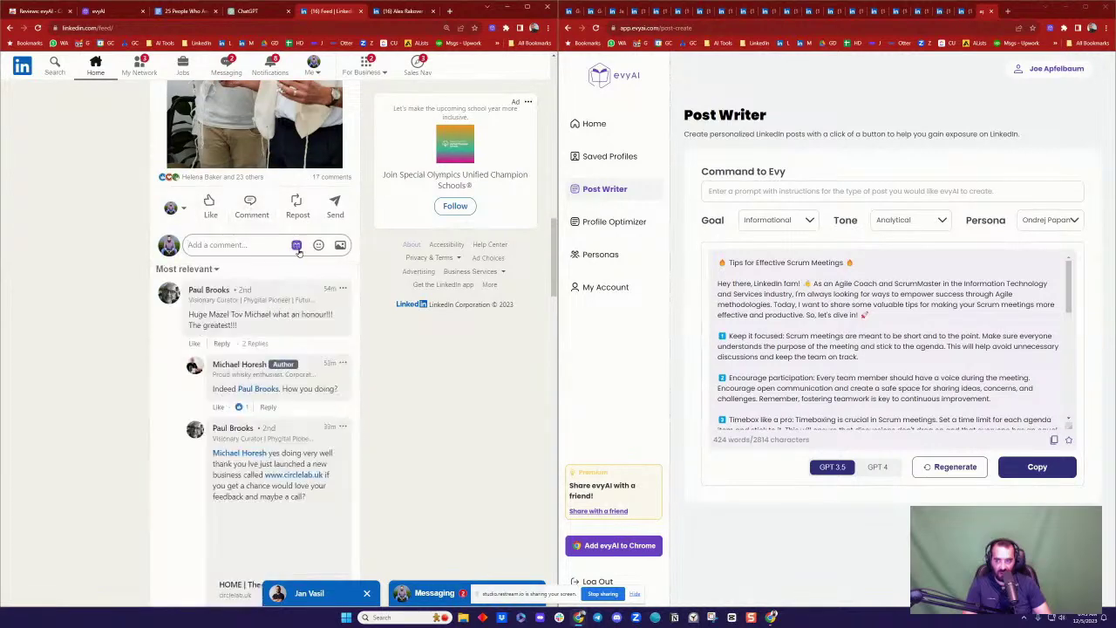
left_click(298, 246)
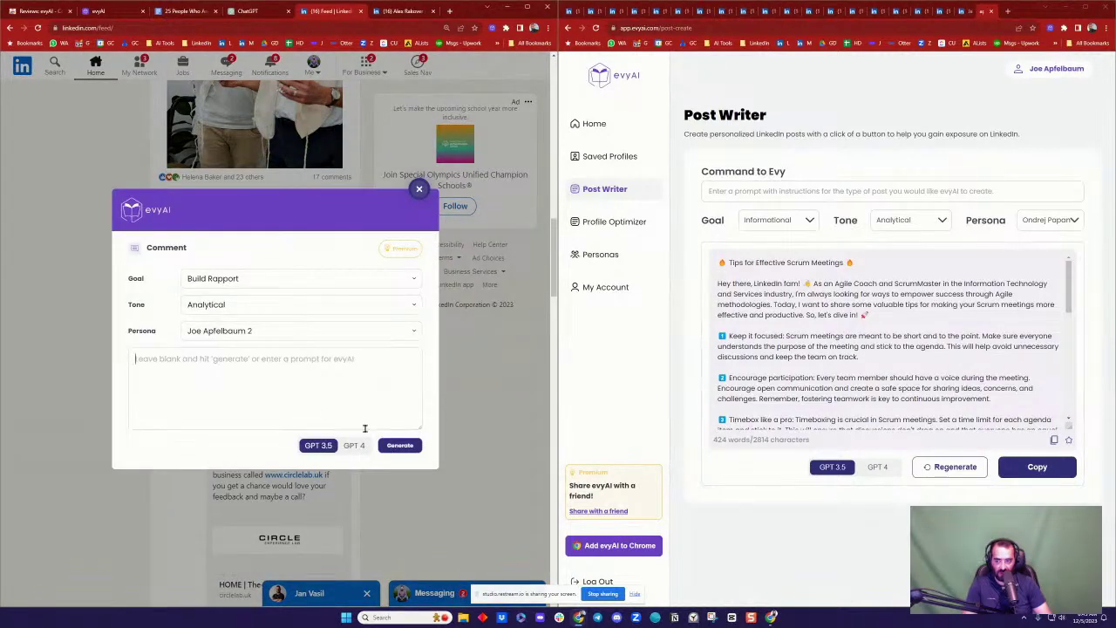
Step: Generate and insert an evyAI congratulatory comment, @-mention the post's author, and post it
left_click(400, 445)
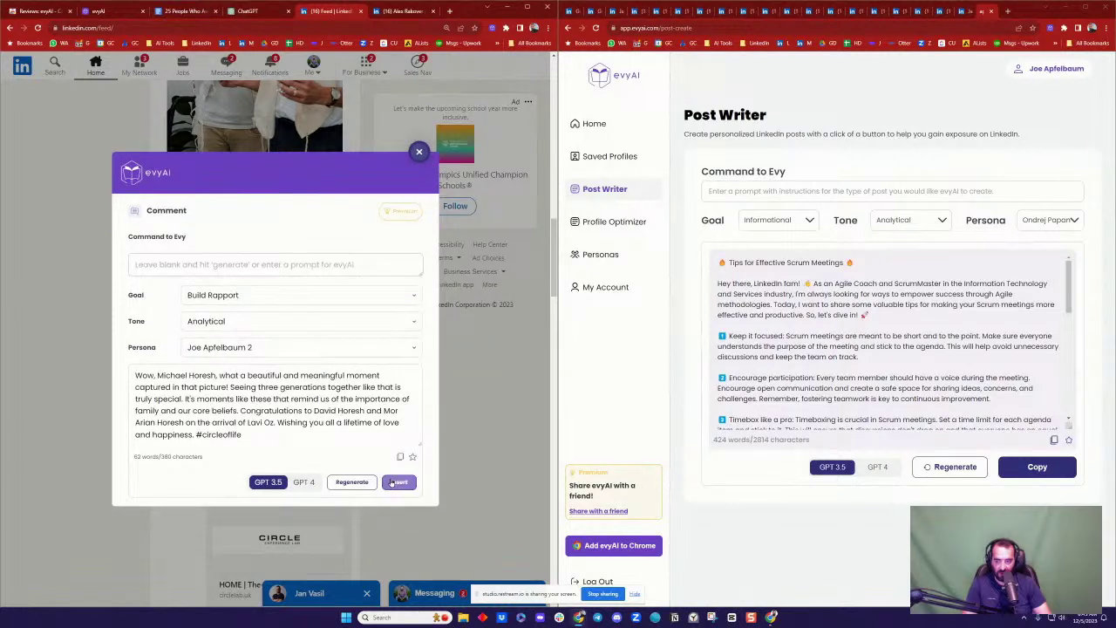
left_click(398, 482)
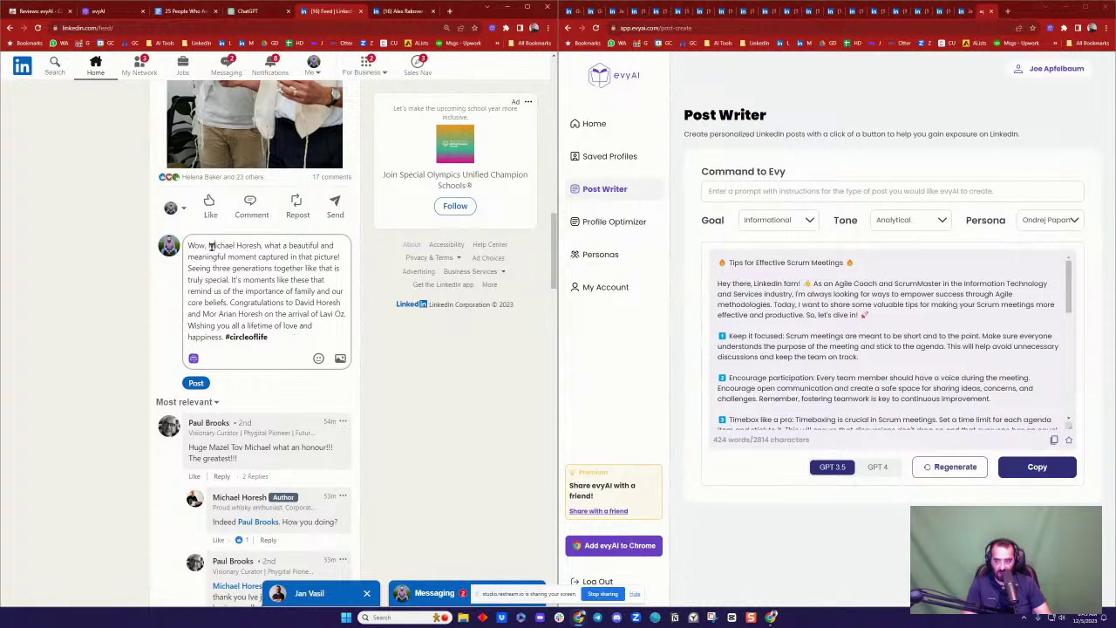
type("@")
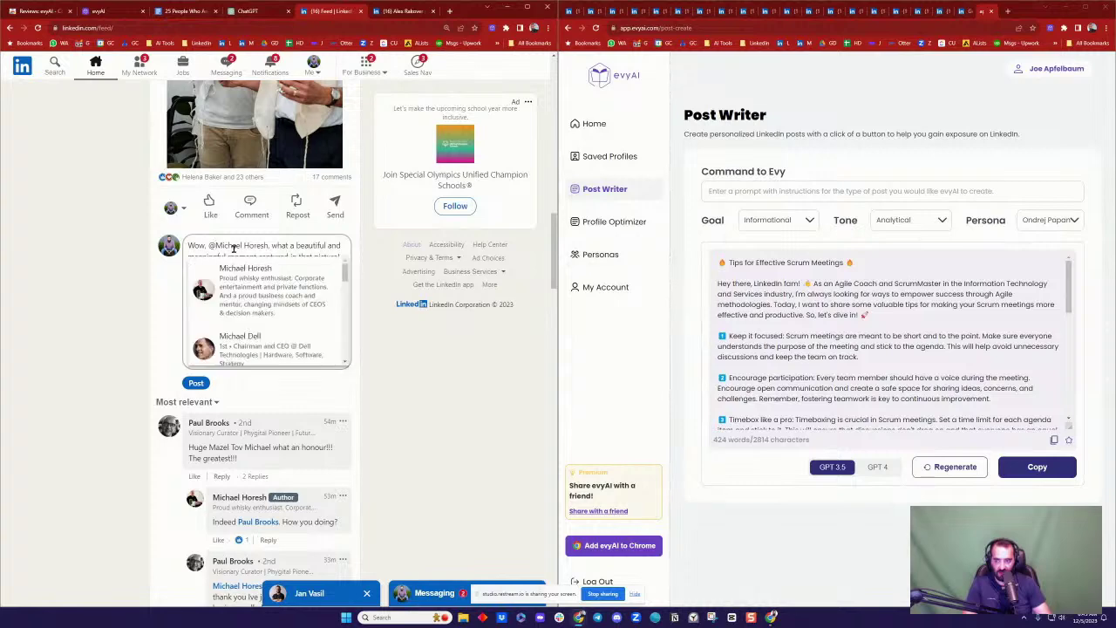
left_click(236, 271)
left_click(196, 383)
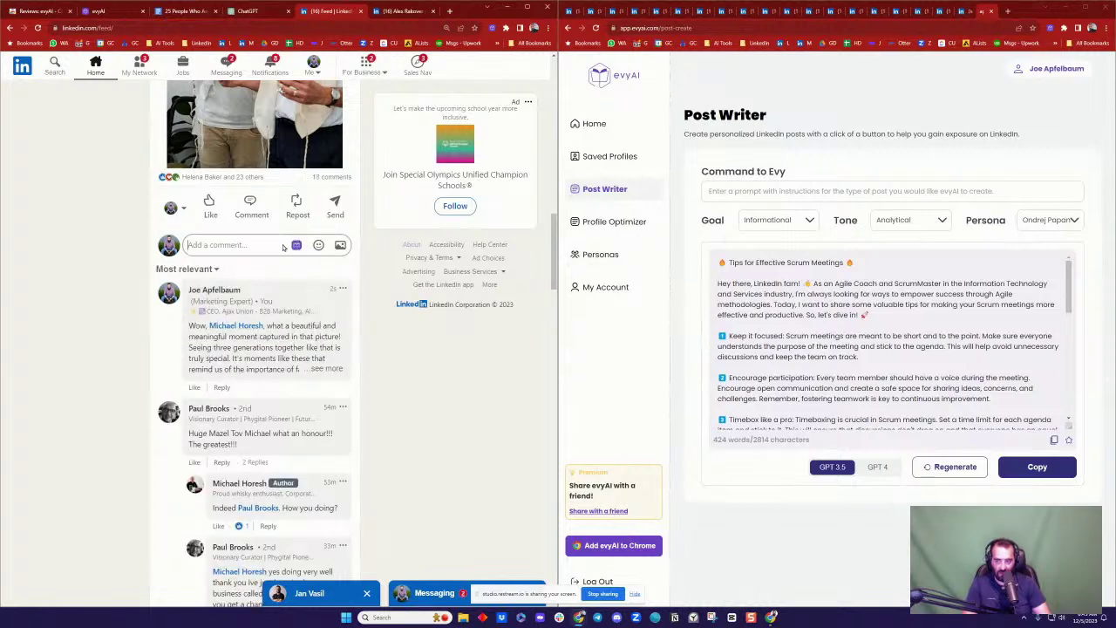
scroll(283, 248, "up", 15)
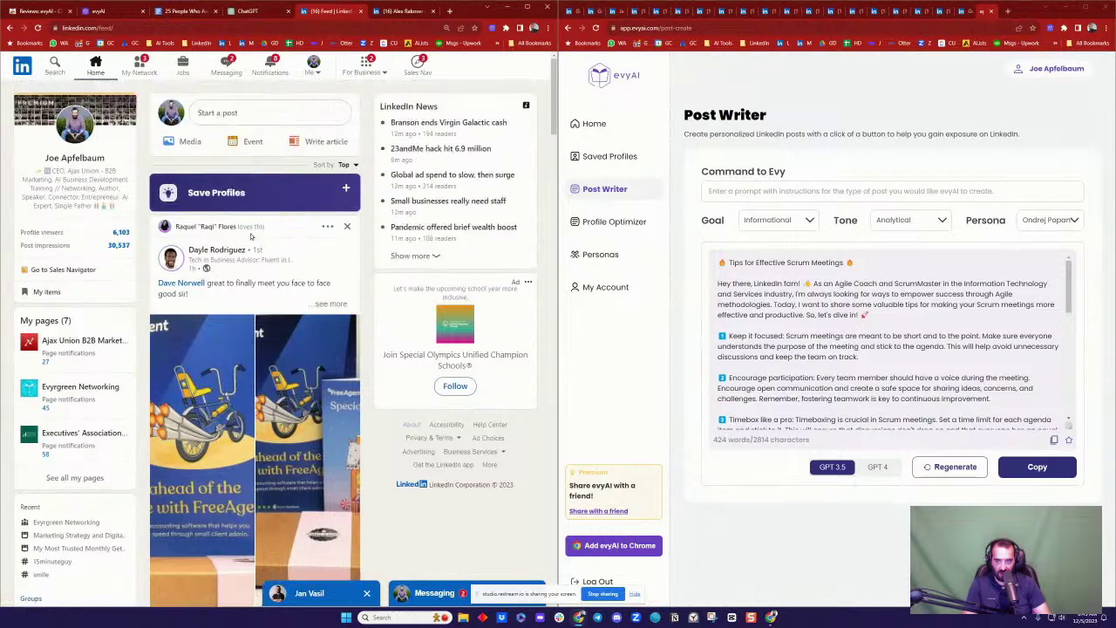
Step: Copy the generated Scrum meetings post and paste it into the 25 People Who Asked for Posts doc
left_click(179, 11)
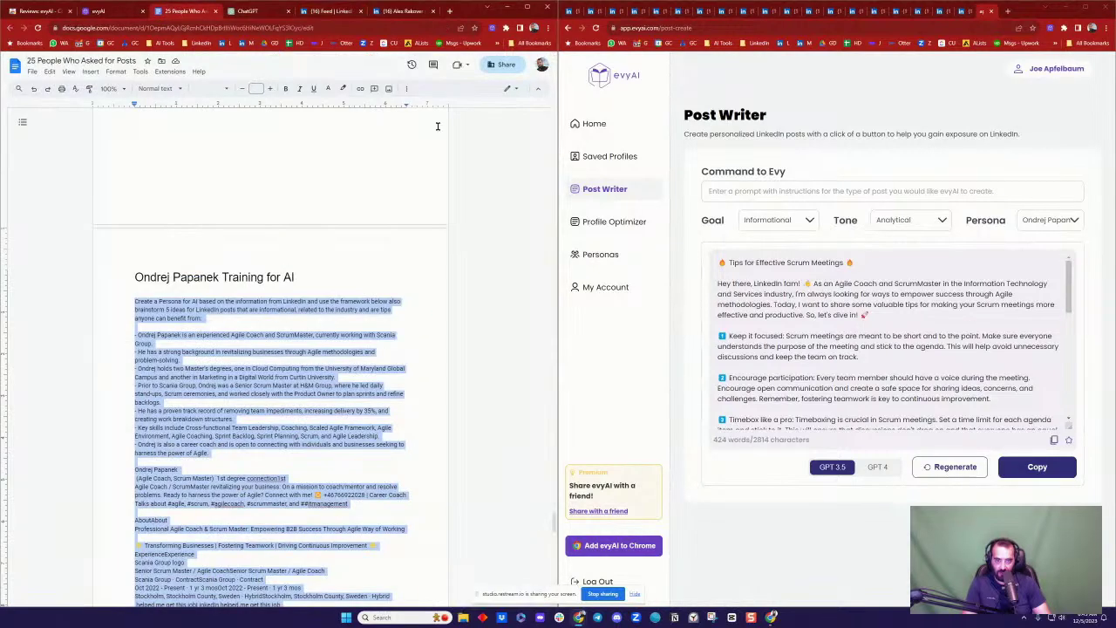
left_click(1037, 468)
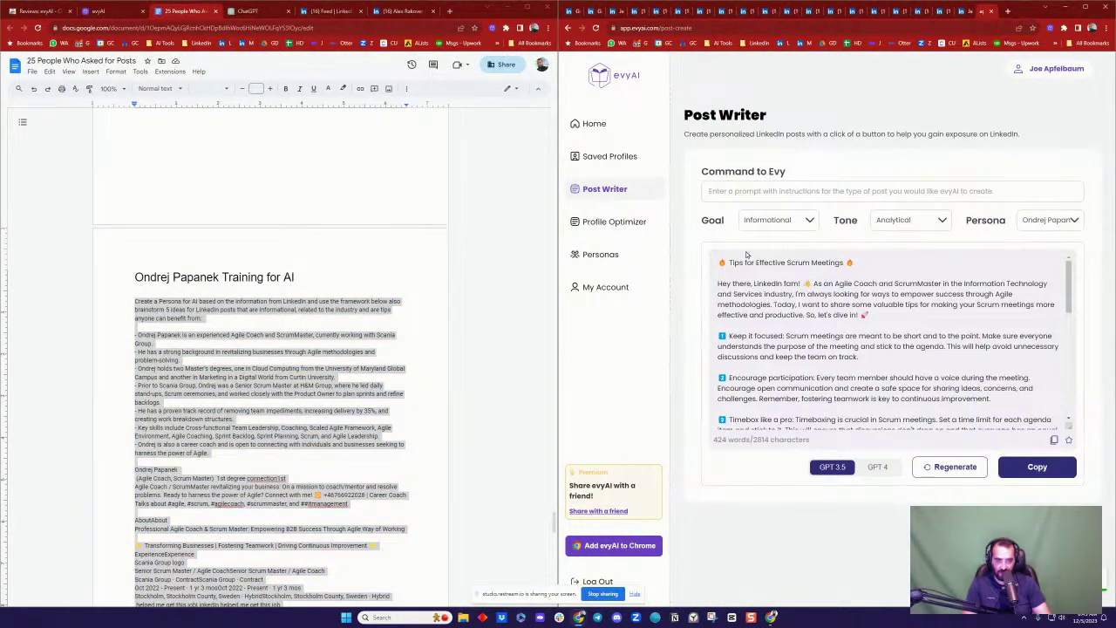
left_click(306, 357)
scroll(305, 366, "down", 10)
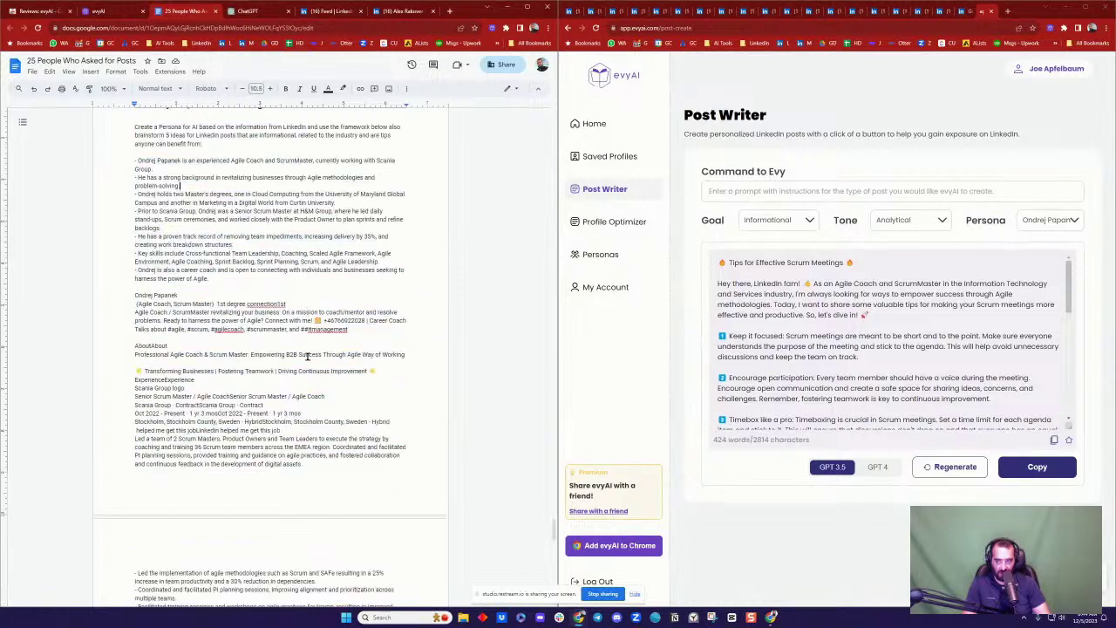
scroll(304, 371, "down", 5)
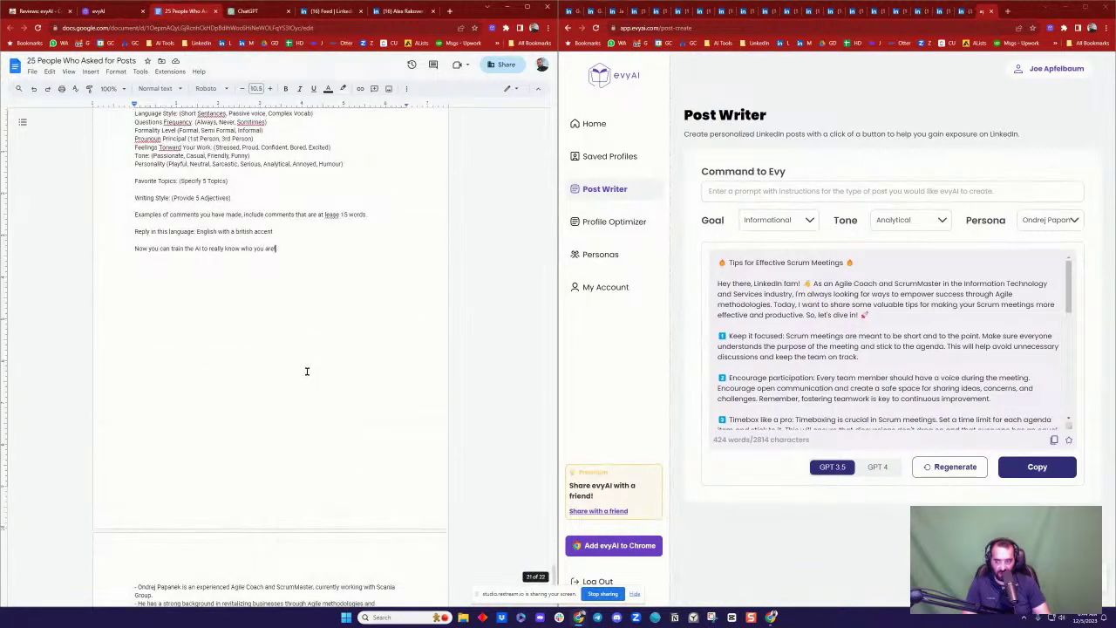
scroll(303, 383, "down", 5)
key("ctrl+v")
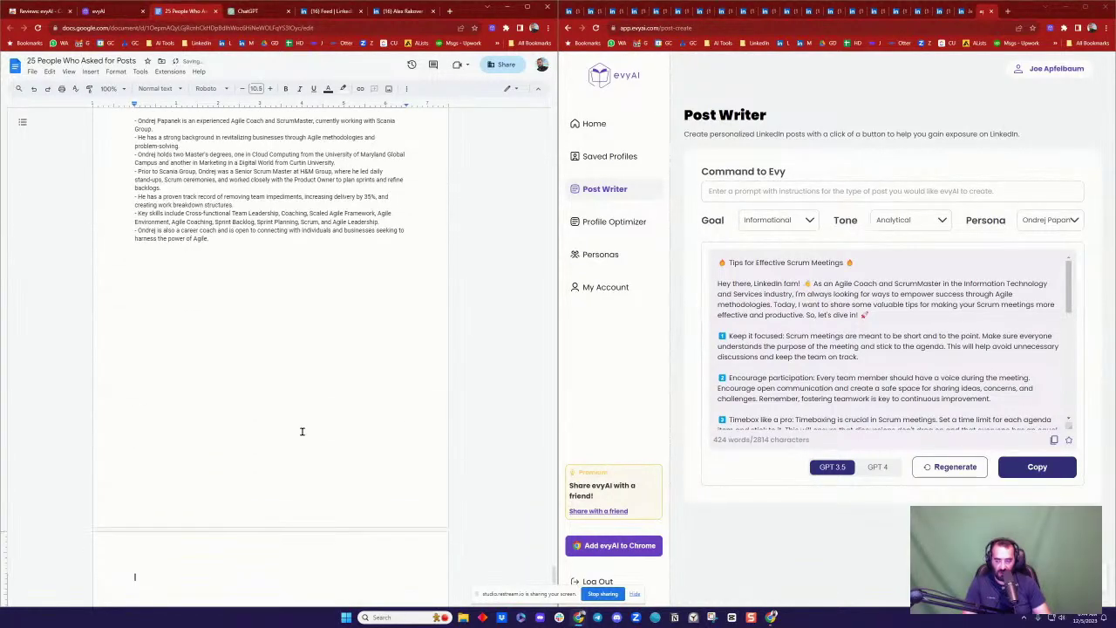
Step: Review the pasted post, then return to the ChatGPT agile-coach persona reply
scroll(309, 292, "up", 15)
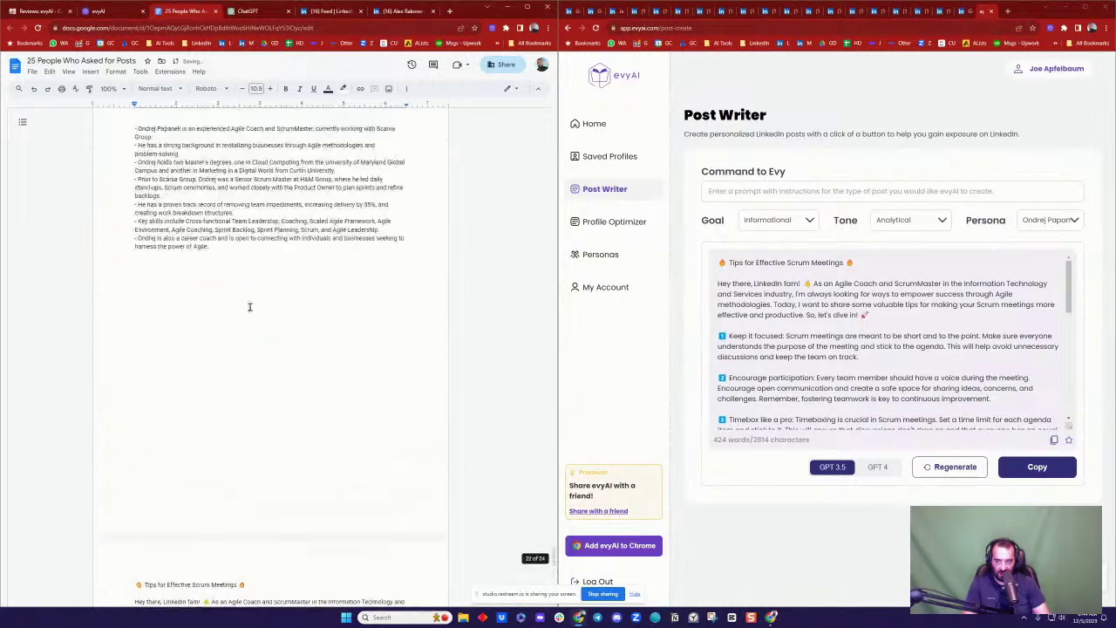
scroll(321, 277, "up", 5)
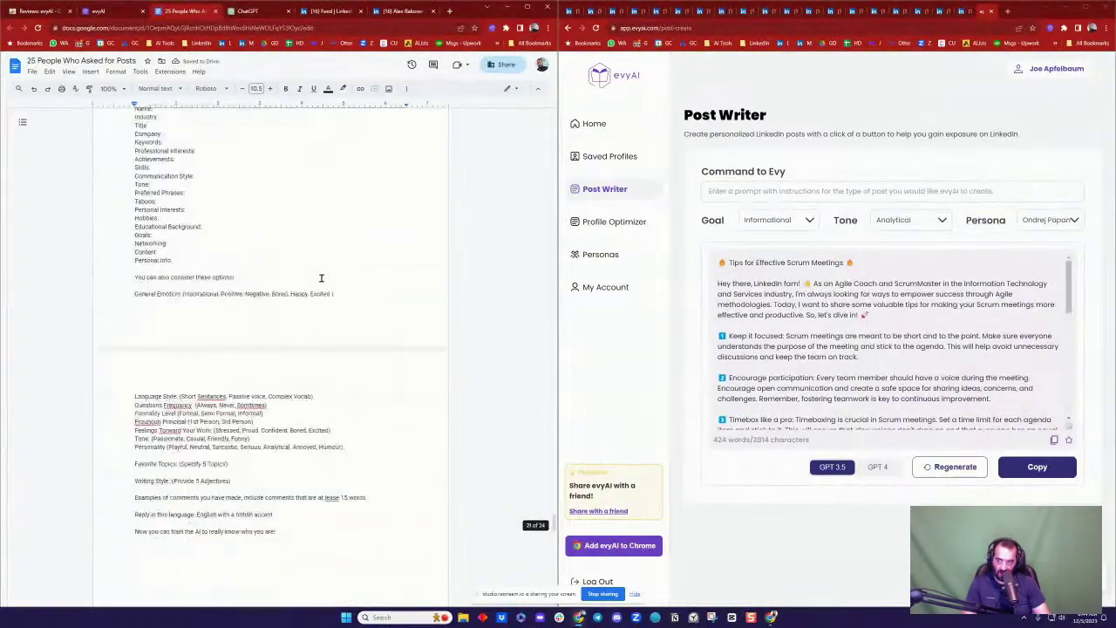
scroll(321, 277, "down", 10)
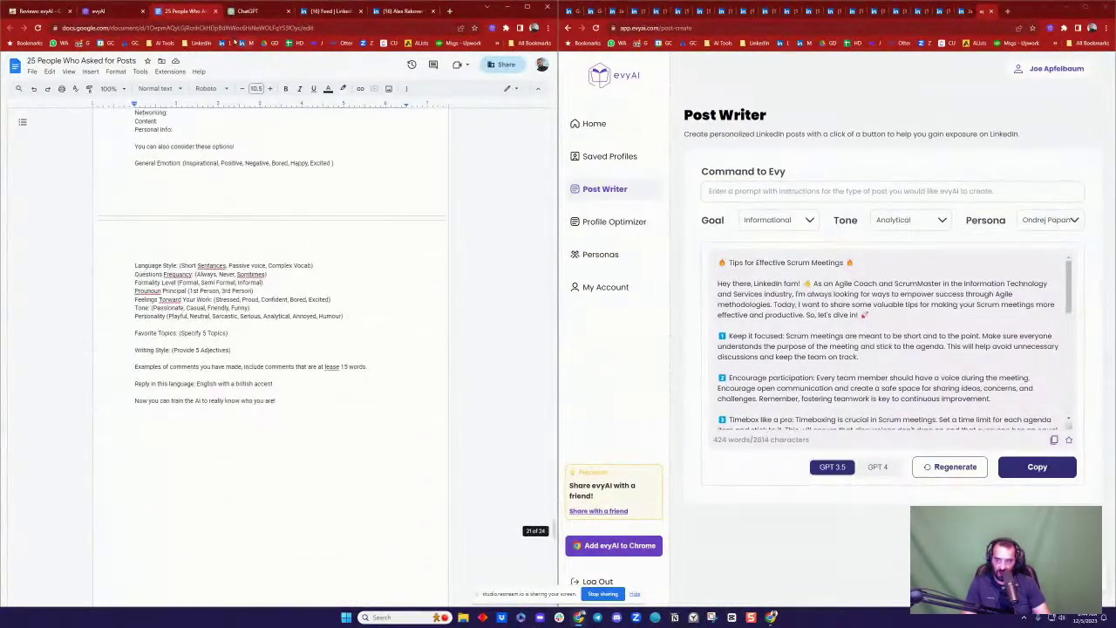
key("ctrl+Tab")
left_click(370, 397)
scroll(366, 419, "down", 2)
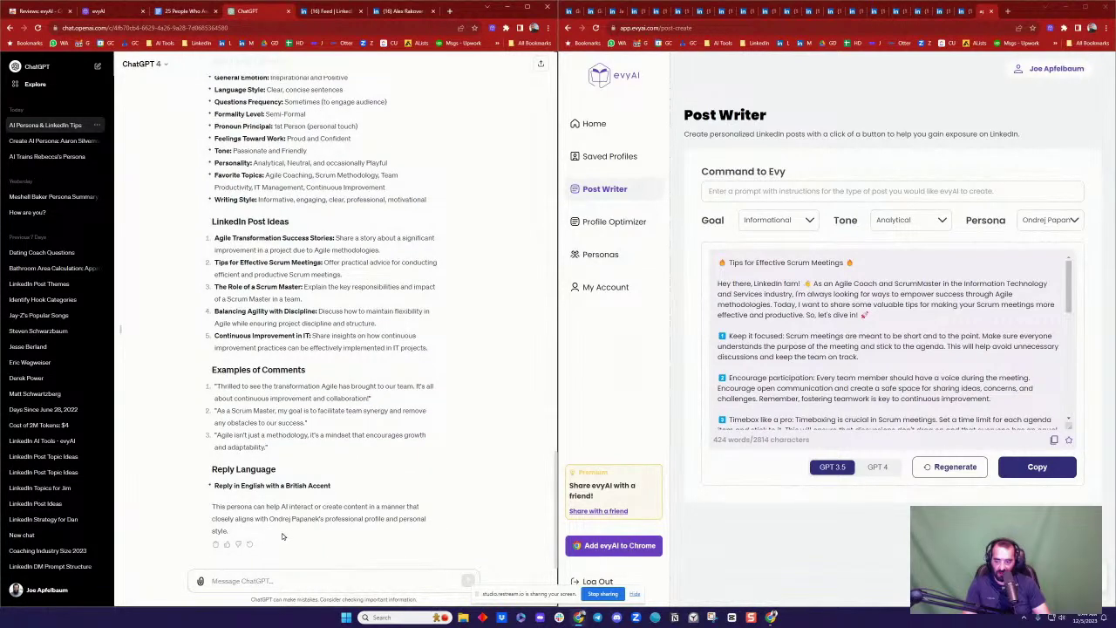
Step: Copy the entire ChatGPT persona reply up to its 'Persona for…' heading and return to the doc
left_click_drag(280, 534, 270, 381)
scroll(313, 288, "up", 10)
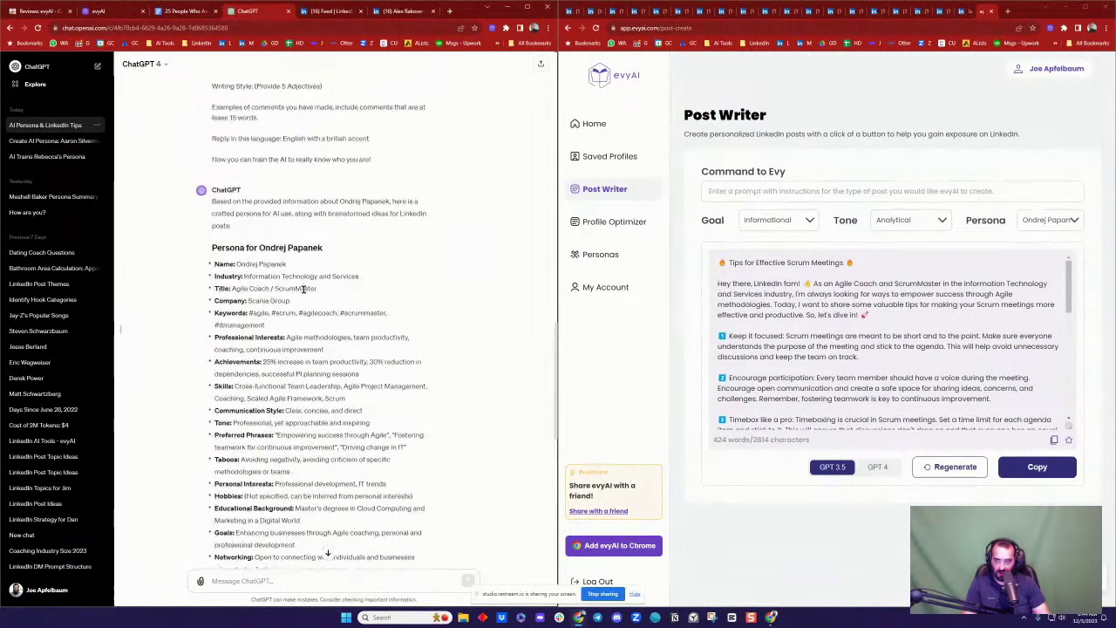
left_click(217, 243, "shift")
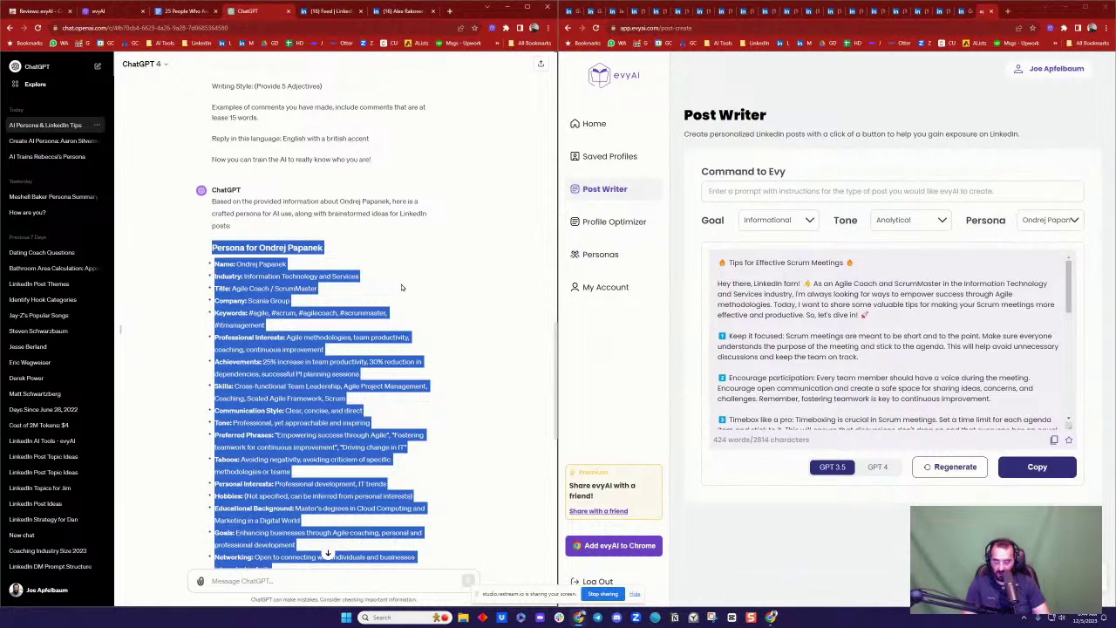
left_click(181, 12)
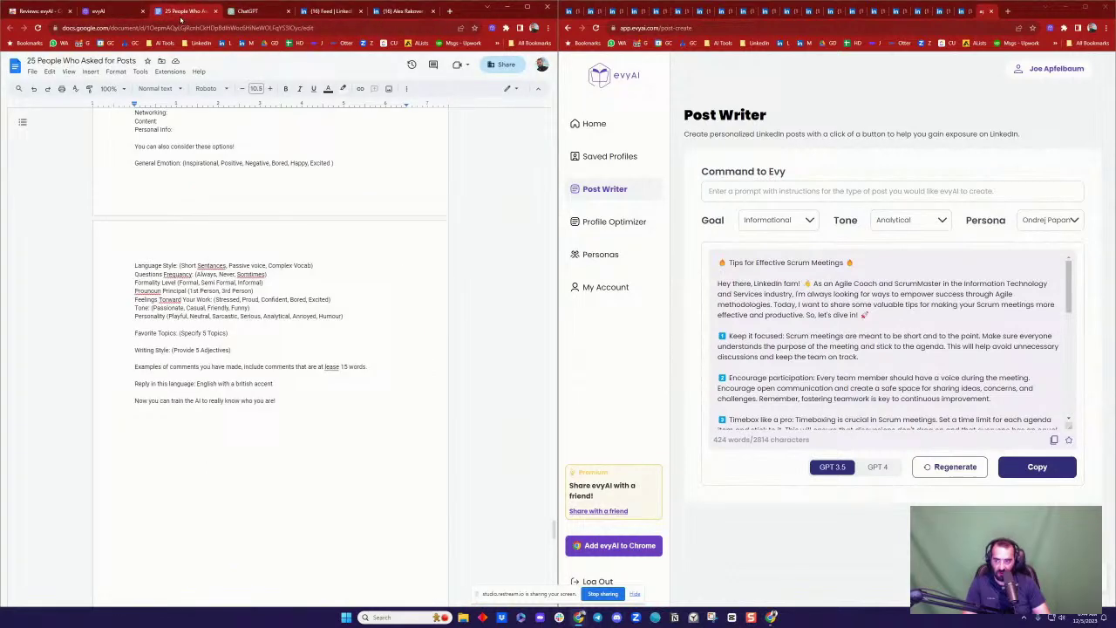
Step: Paste the ChatGPT persona profile, post ideas and example comments below the profile bullets and review them
left_click(311, 453)
key("ctrl+v")
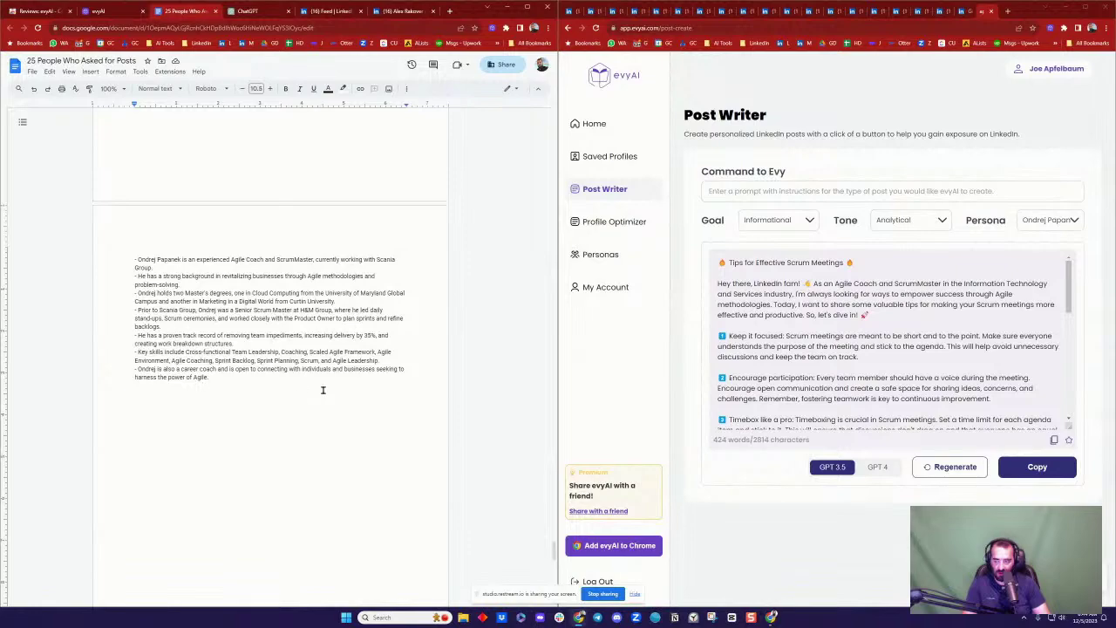
key("ctrl+v")
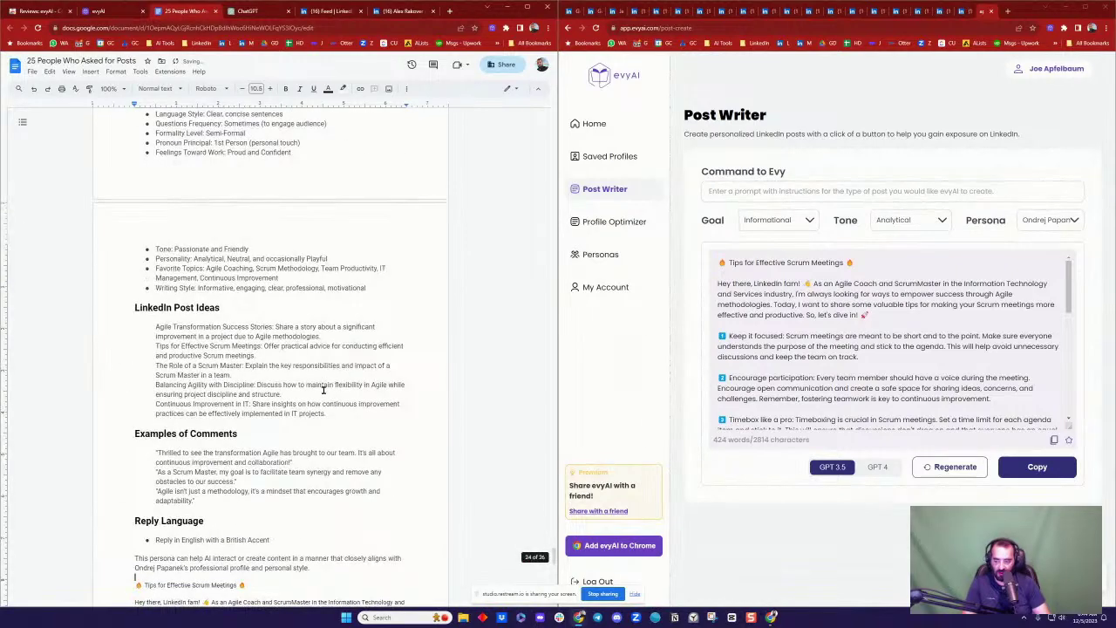
scroll(305, 366, "up", 5)
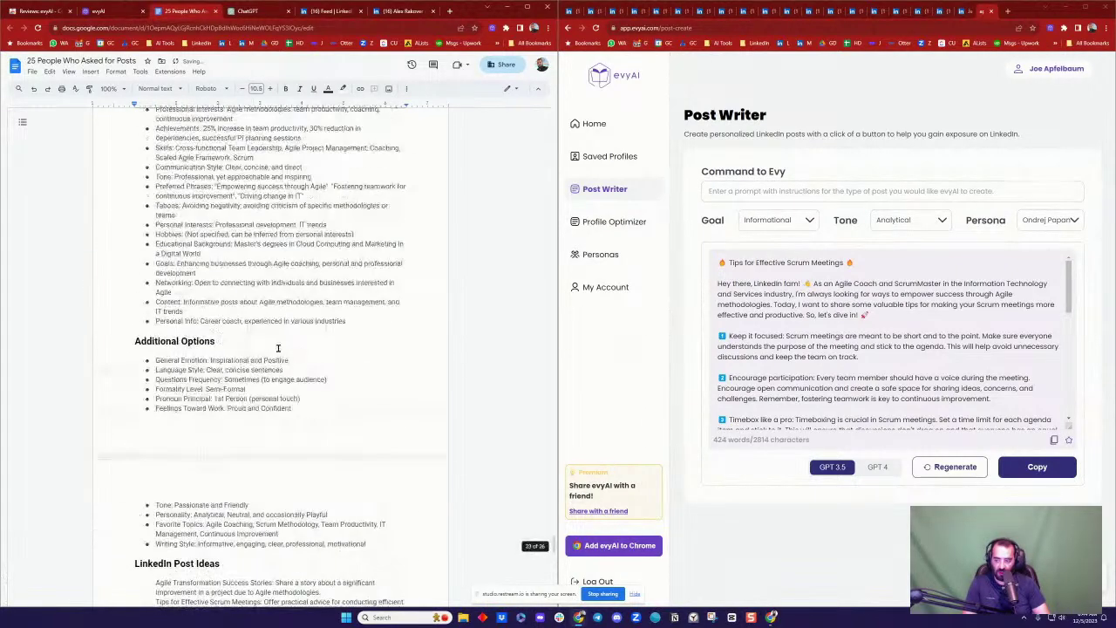
scroll(214, 261, "up", 5)
scroll(227, 331, "down", 12)
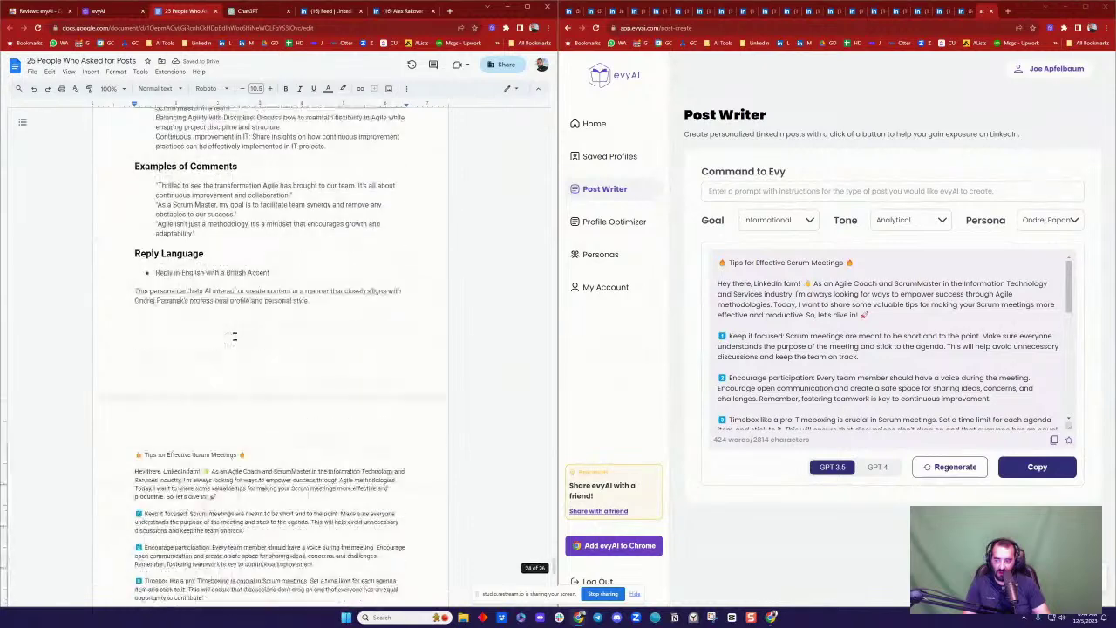
scroll(234, 335, "down", 5)
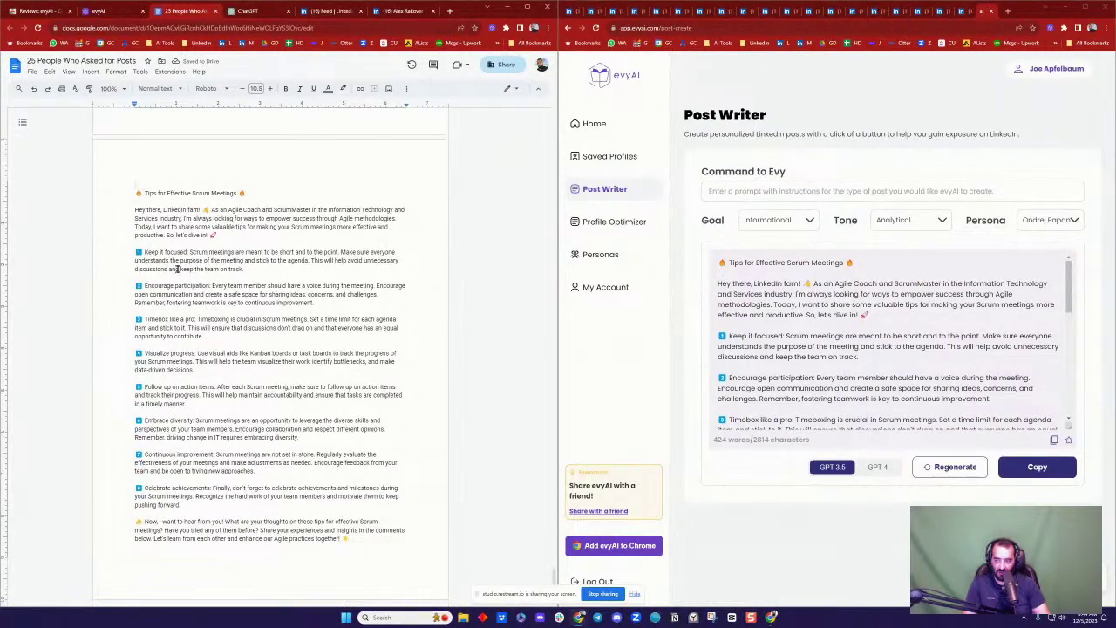
scroll(230, 398, "up", 8)
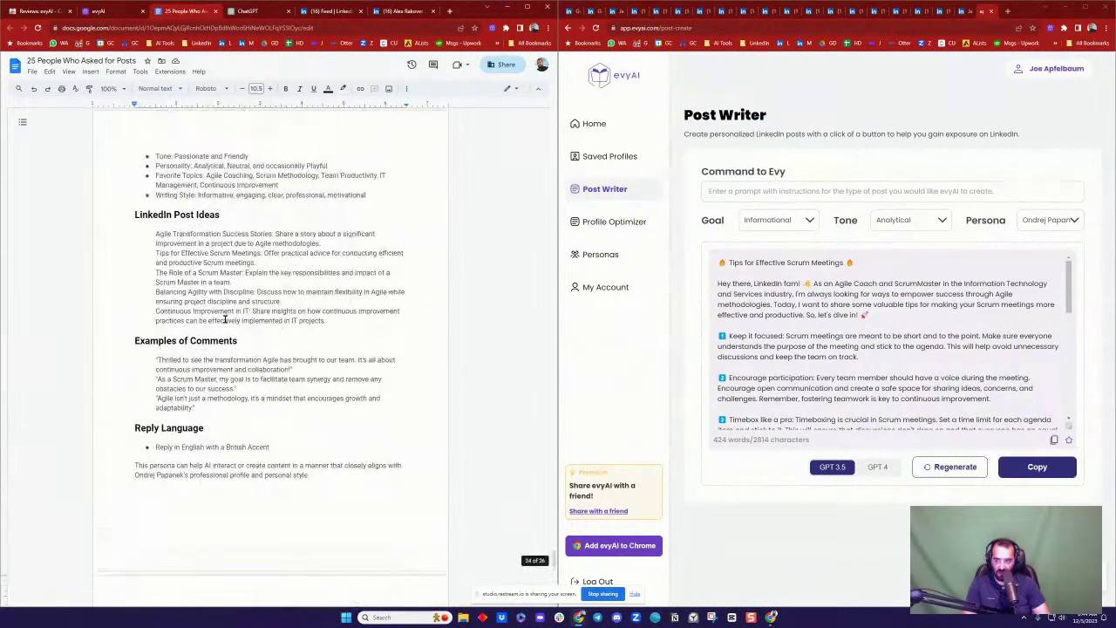
scroll(223, 385, "up", 1)
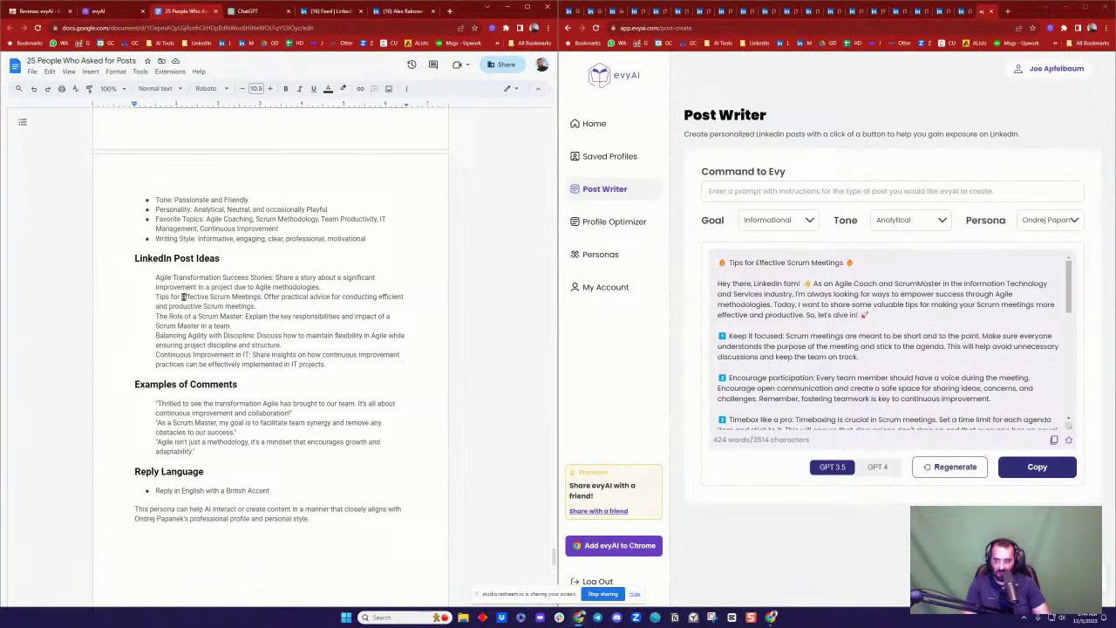
Step: Generate a new post from 'The Role of a Scrum Master' idea using the Agile coach persona
left_click_drag(151, 316, 251, 326)
key("ctrl+c")
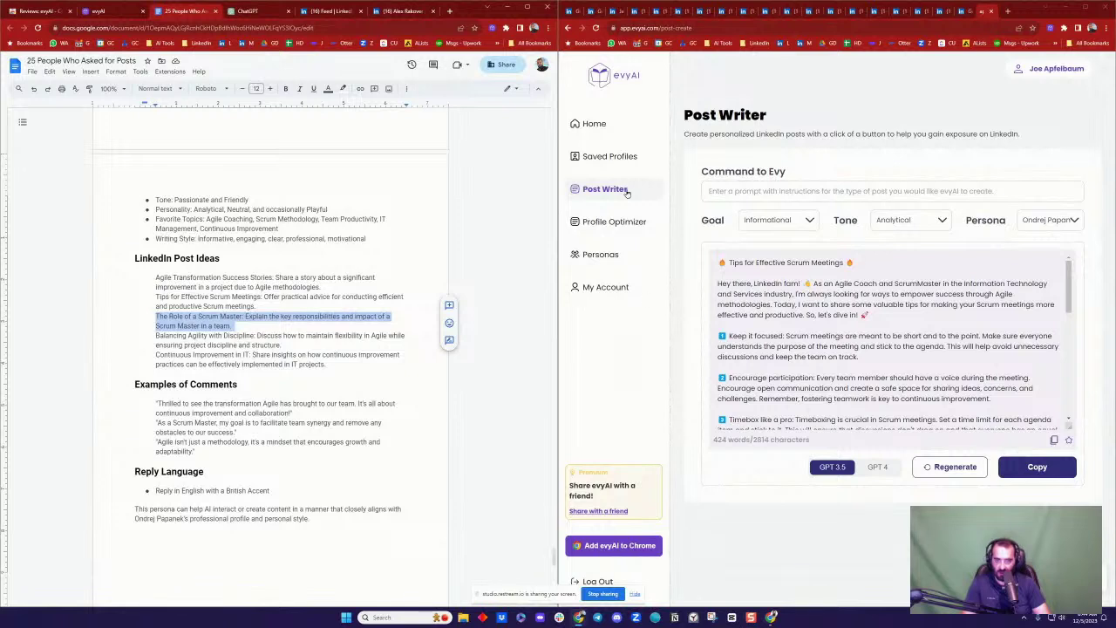
left_click(595, 124)
left_click(621, 193)
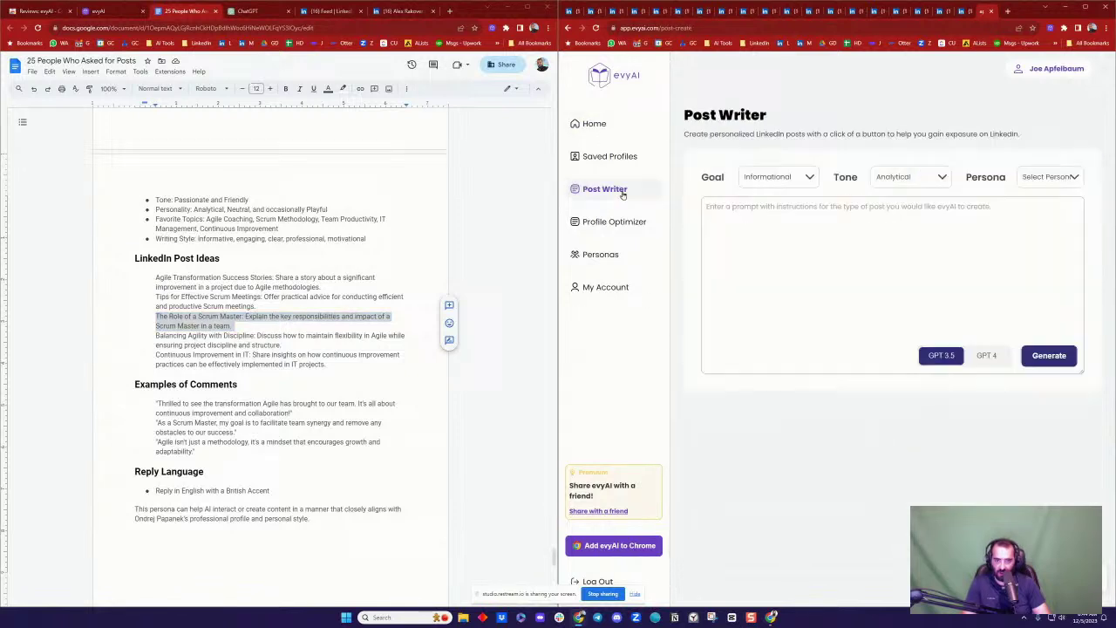
left_click(854, 232)
key("ctrl+v")
left_click(1068, 177)
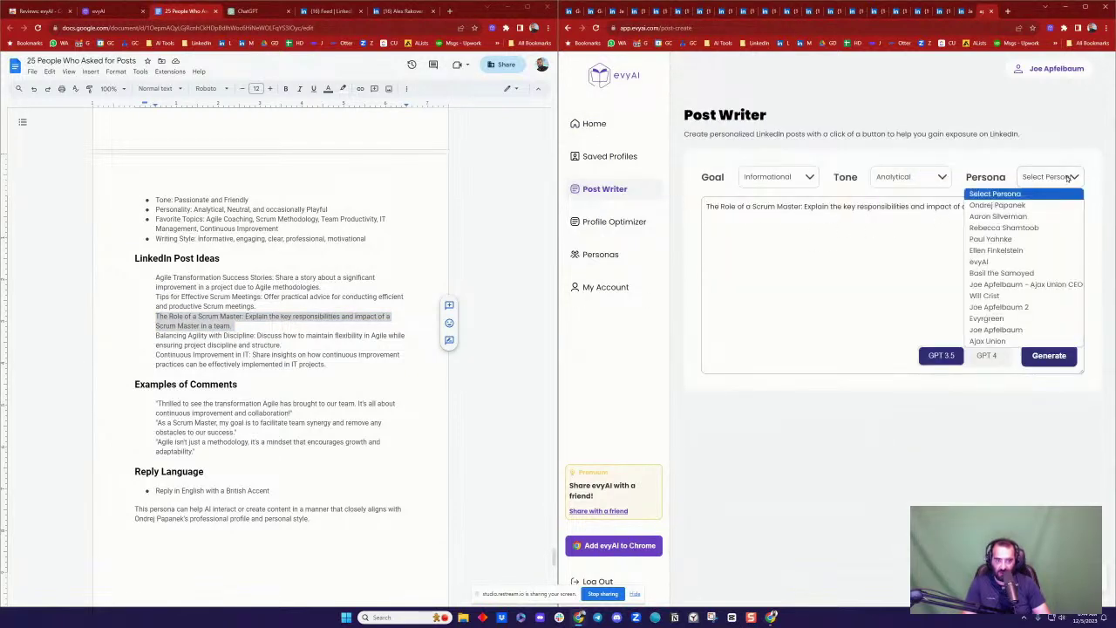
left_click(1010, 206)
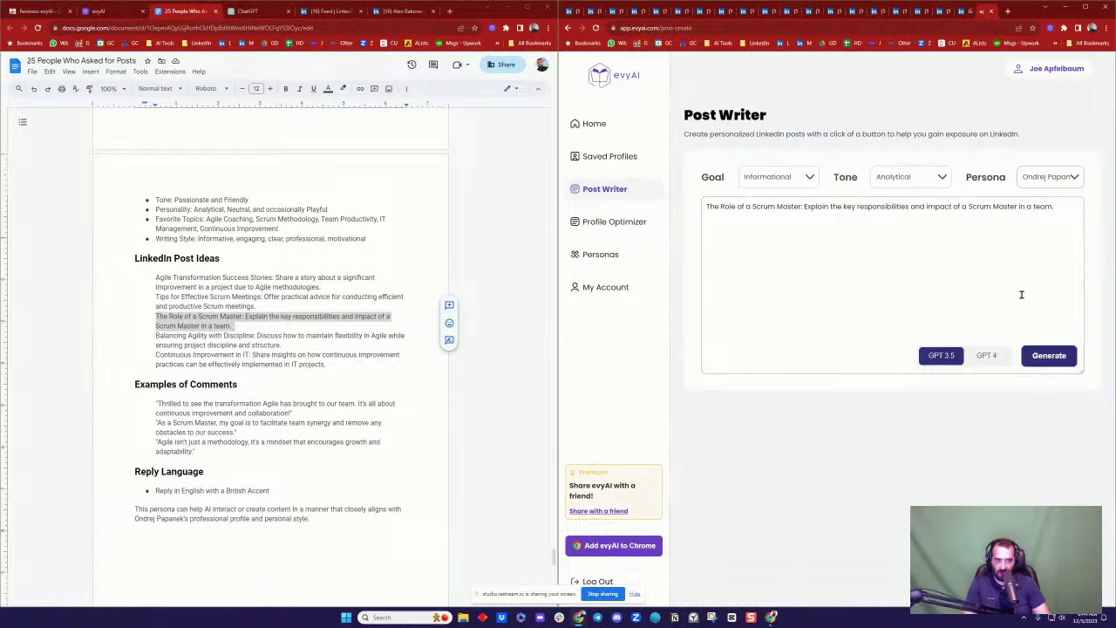
left_click(1049, 357)
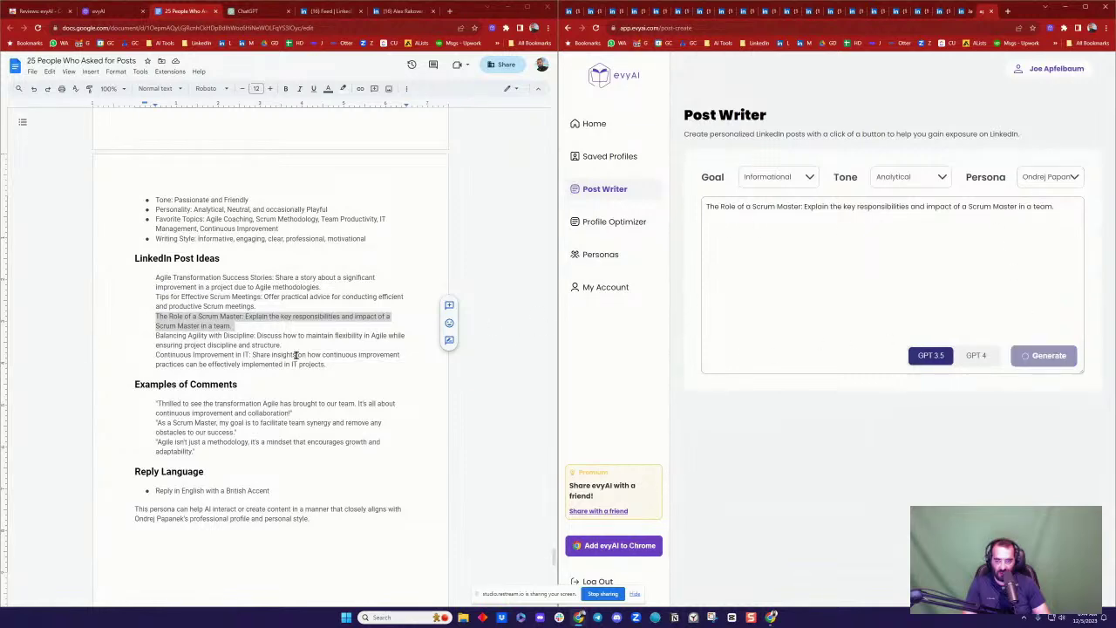
scroll(296, 355, "down", 10)
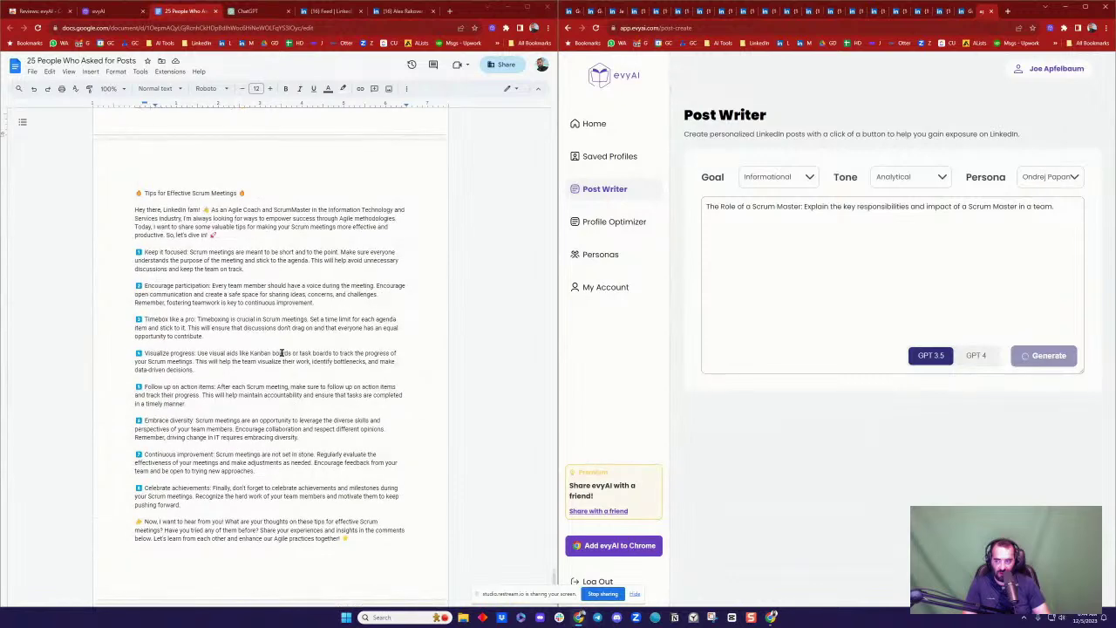
Step: Format the doc's 'Tips for Effective Scrum Meetings' title as Heading 1
triple_click(155, 194)
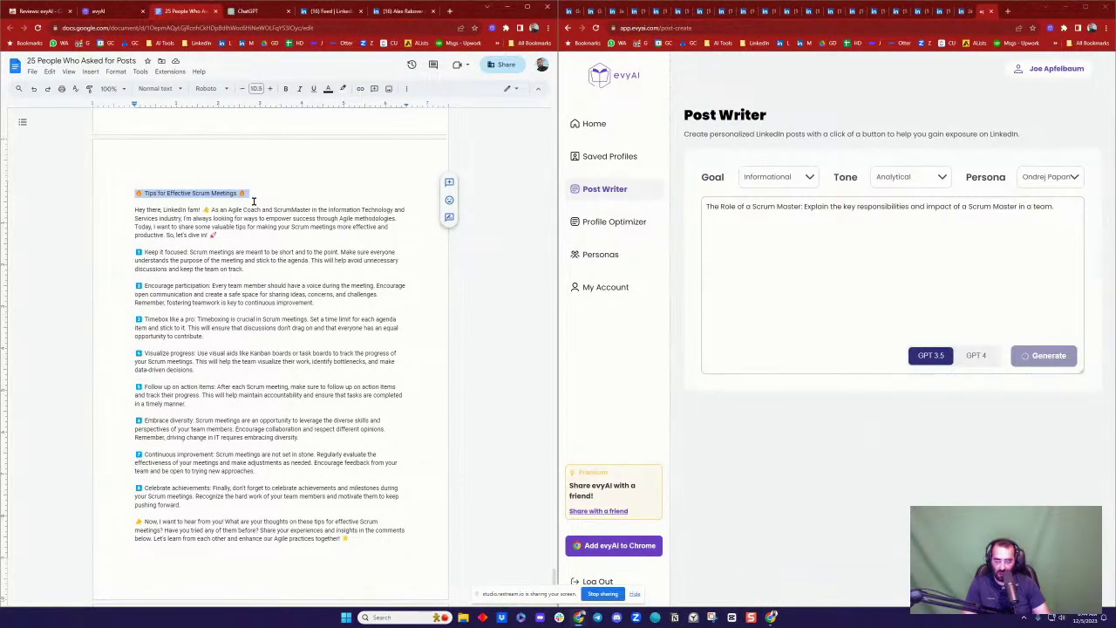
key("ctrl+alt+1")
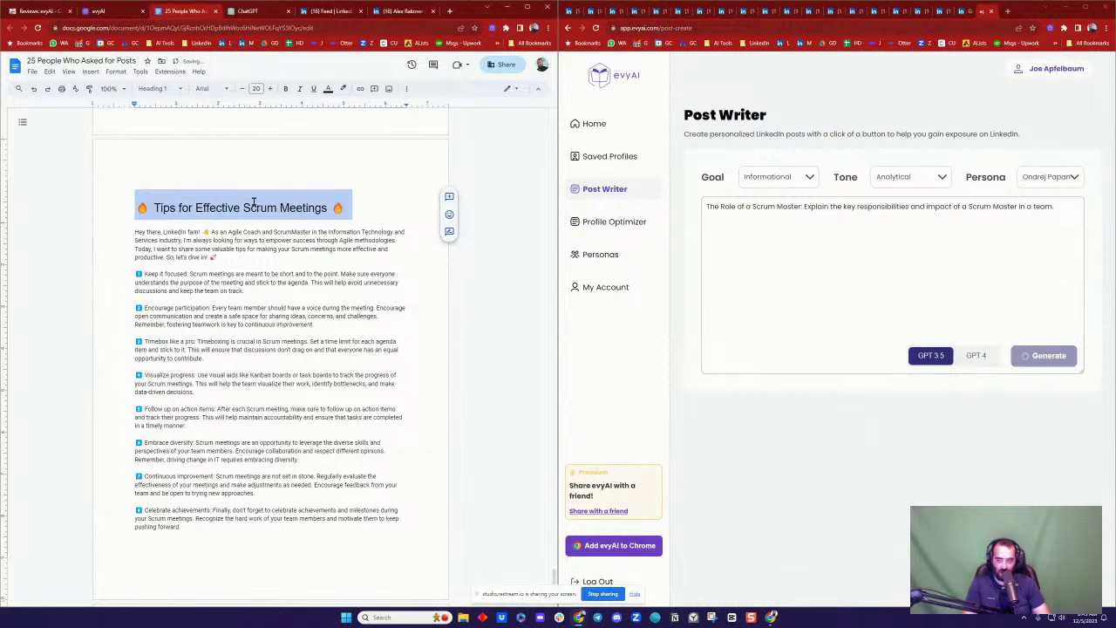
left_click(254, 202)
triple_click(261, 207)
double_click(284, 209)
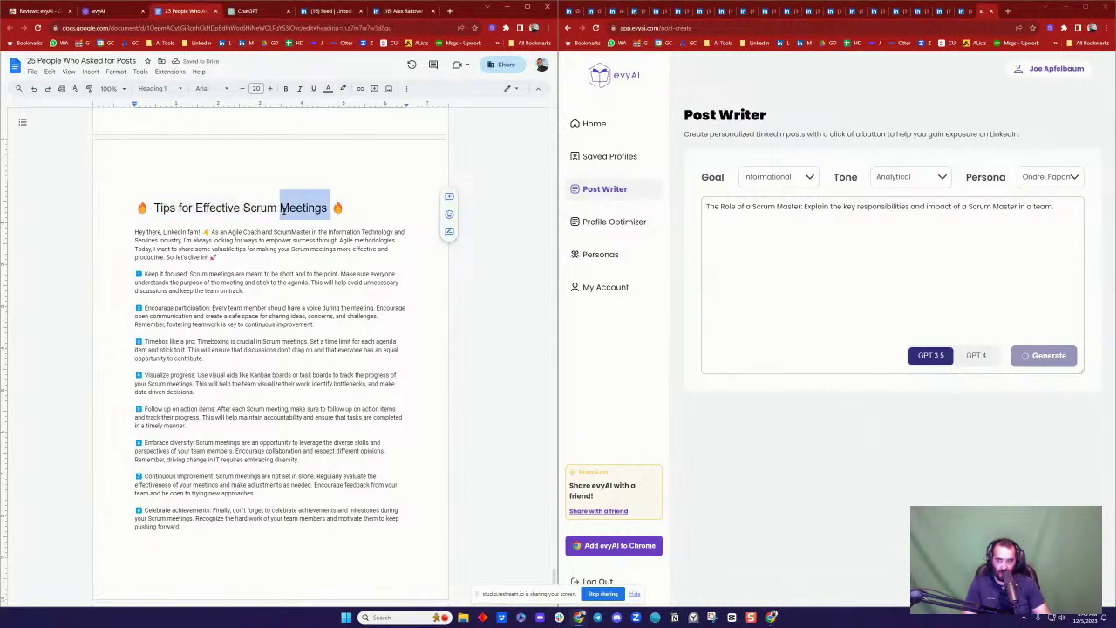
triple_click(284, 209)
left_click(281, 208)
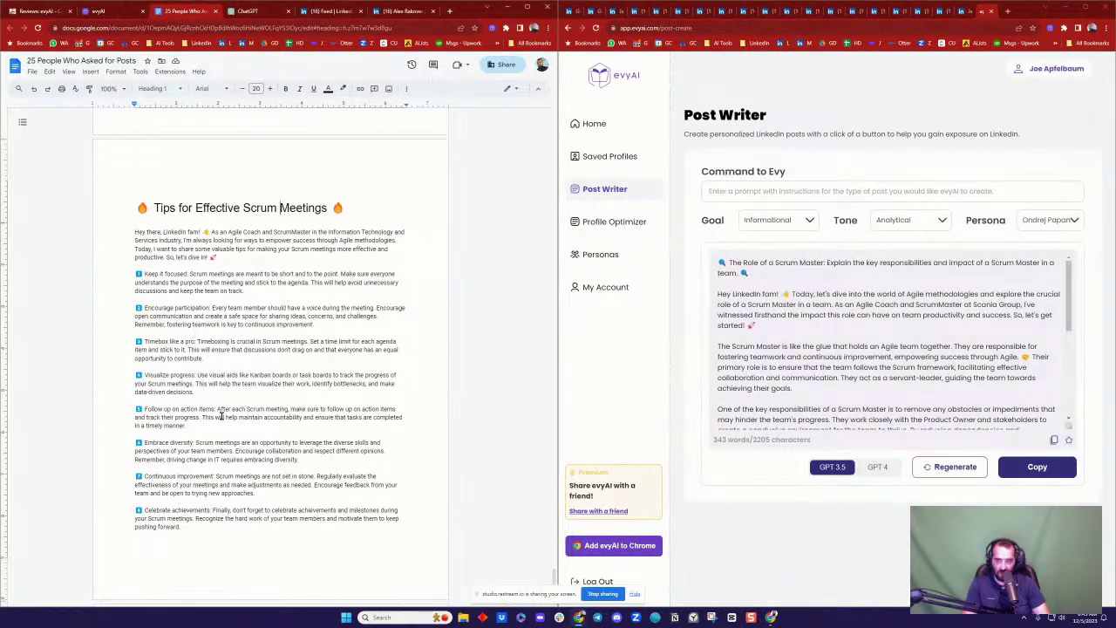
Step: Copy the Role of a Scrum Master post and paste it on the empty line below the hashtags
scroll(225, 400, "down", 4)
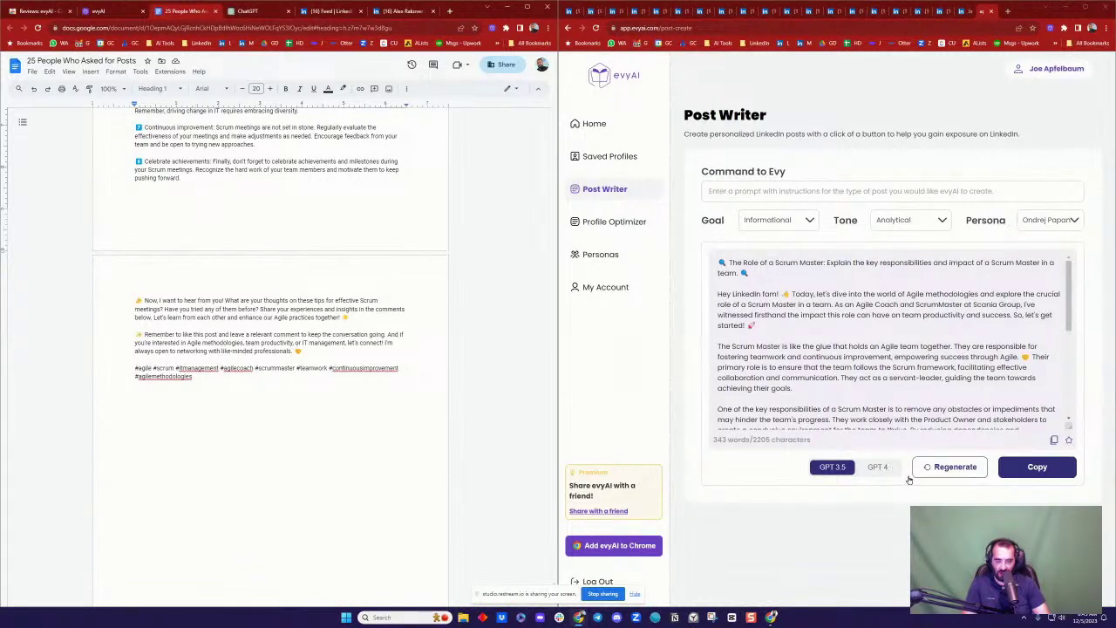
left_click(1036, 466)
left_click(328, 437)
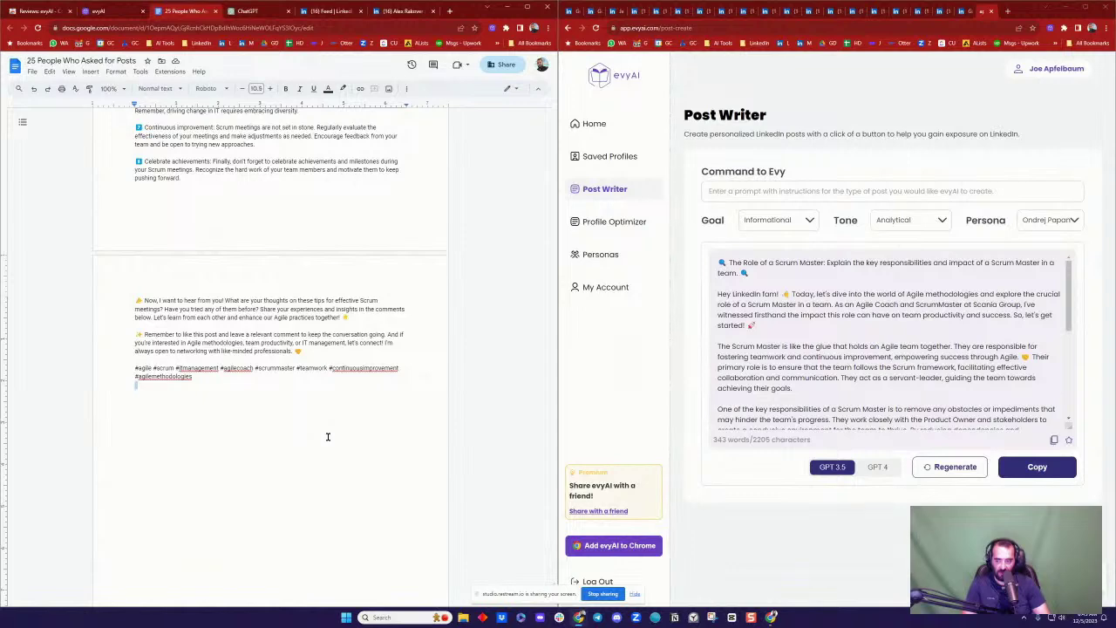
key("ctrl+v")
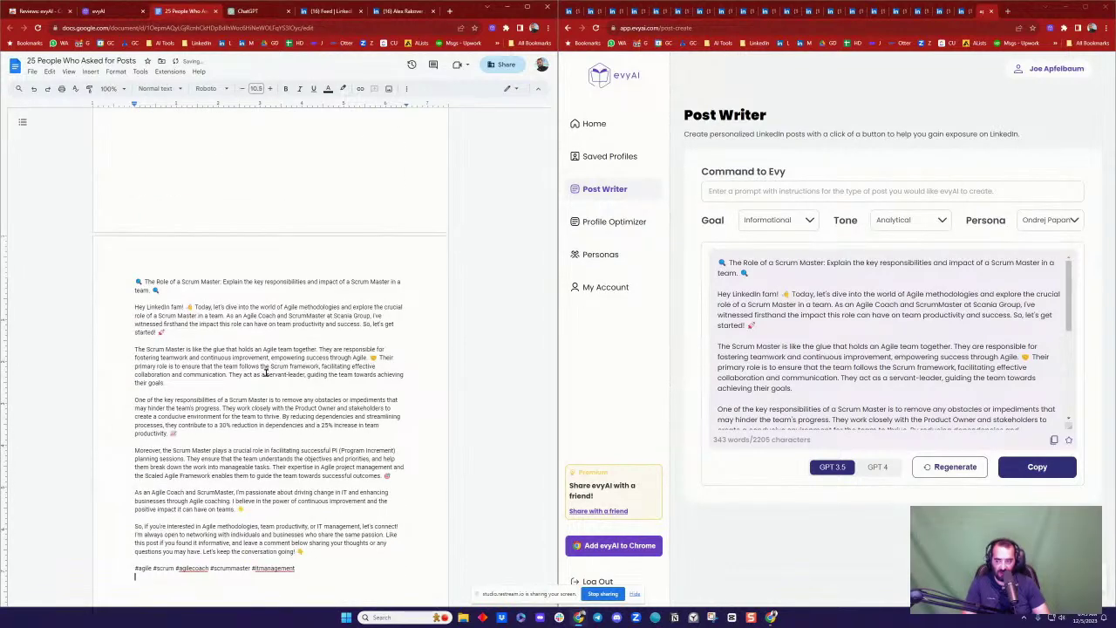
scroll(265, 373, "down", 1)
scroll(266, 380, "up", 2)
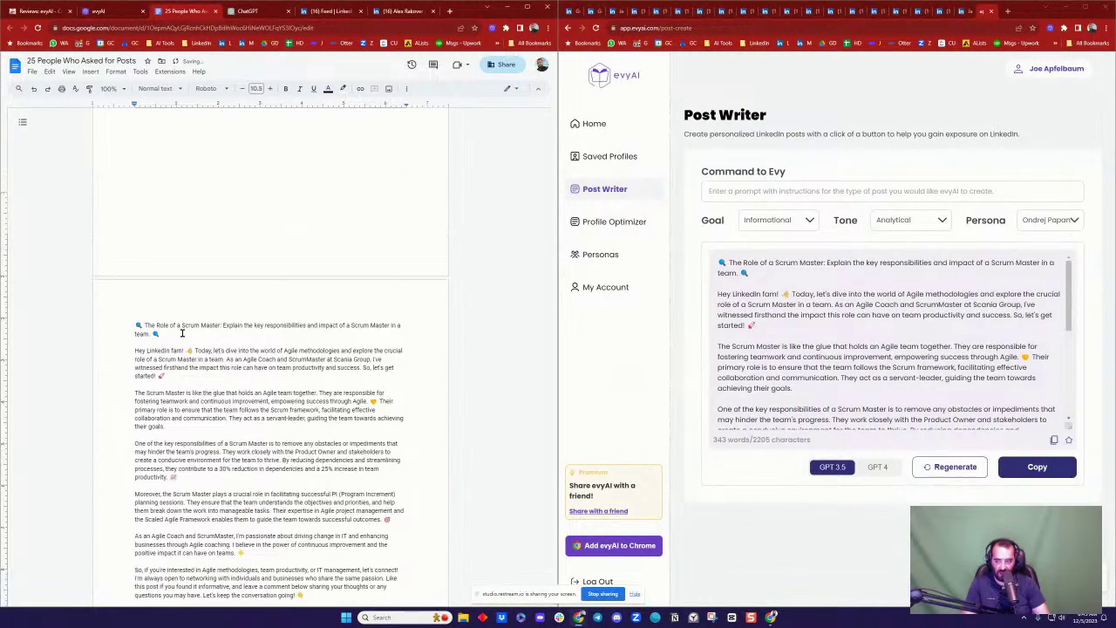
scroll(304, 349, "down", 15)
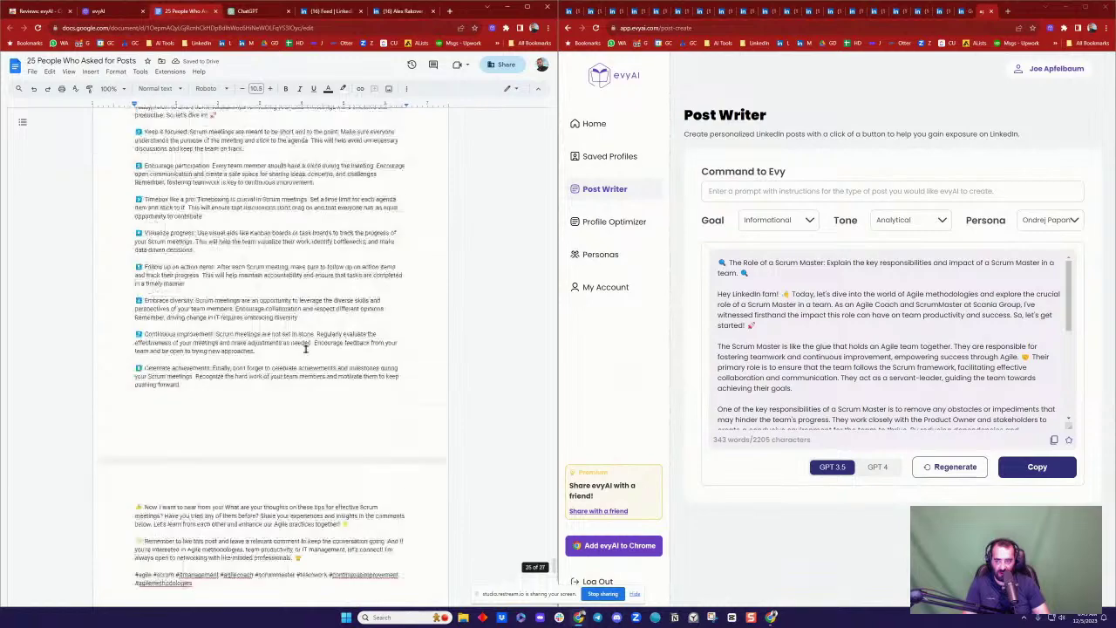
scroll(304, 348, "up", 15)
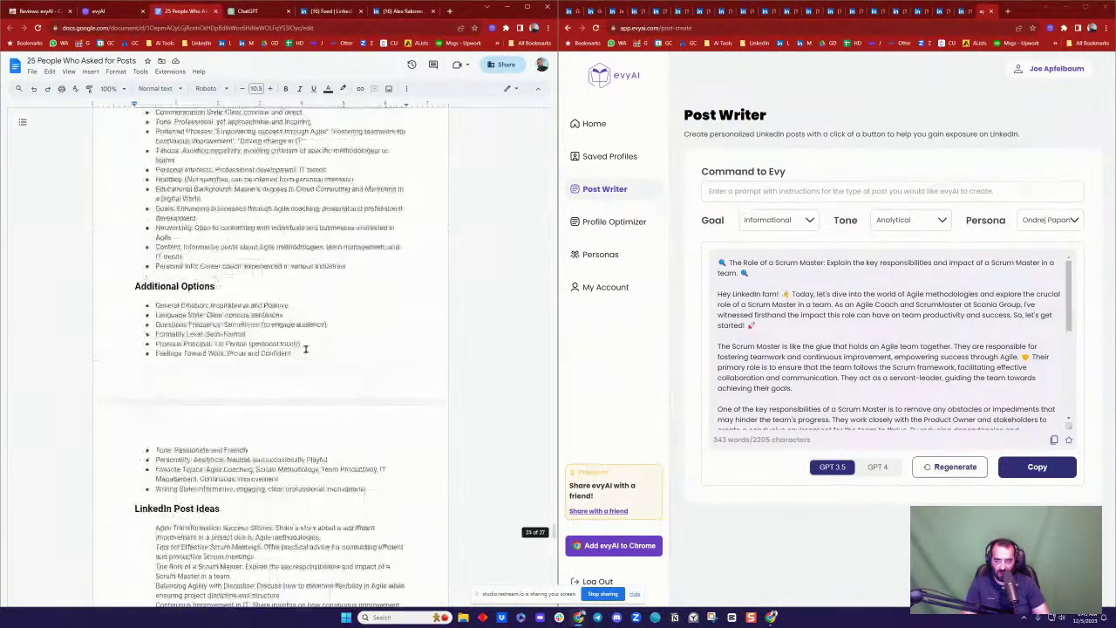
scroll(305, 348, "up", 5)
scroll(306, 349, "down", 2)
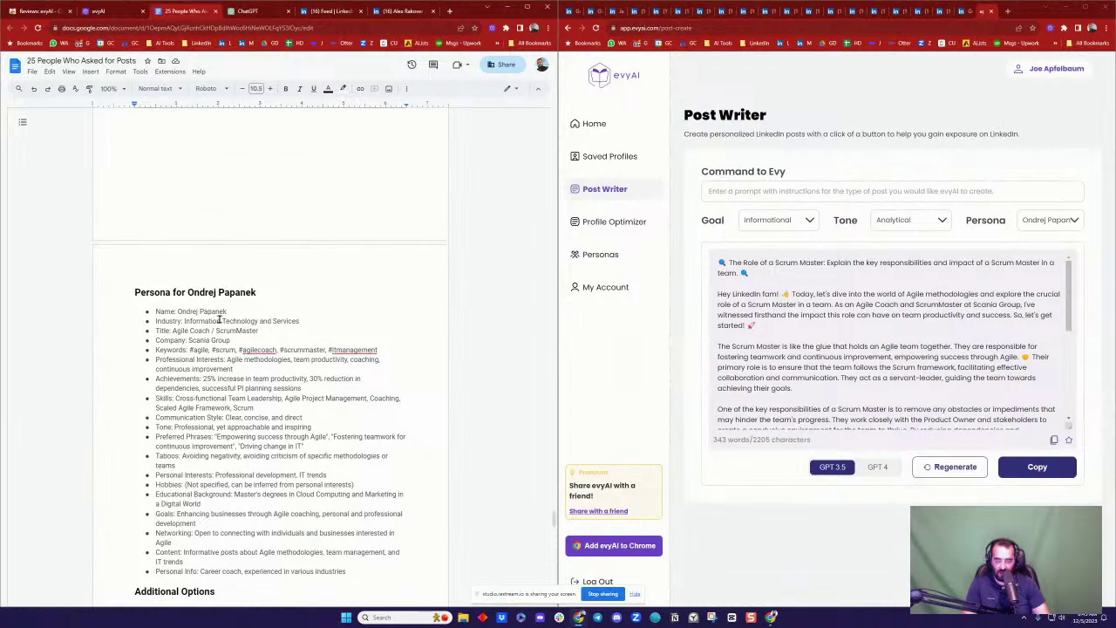
scroll(276, 320, "down", 10)
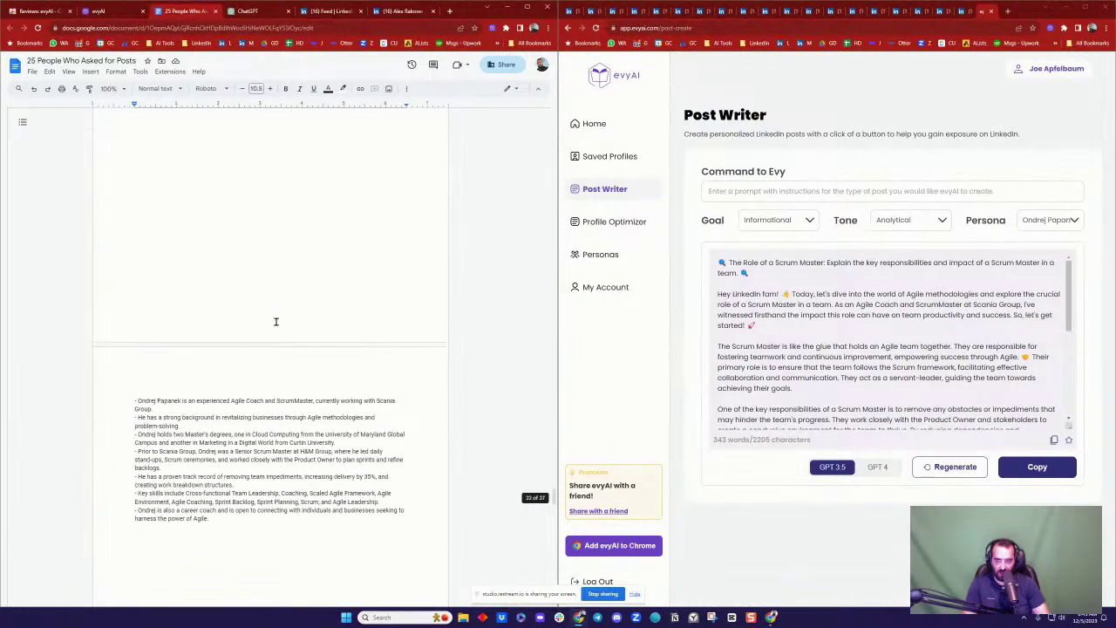
scroll(276, 321, "up", 3)
scroll(275, 319, "down", 8)
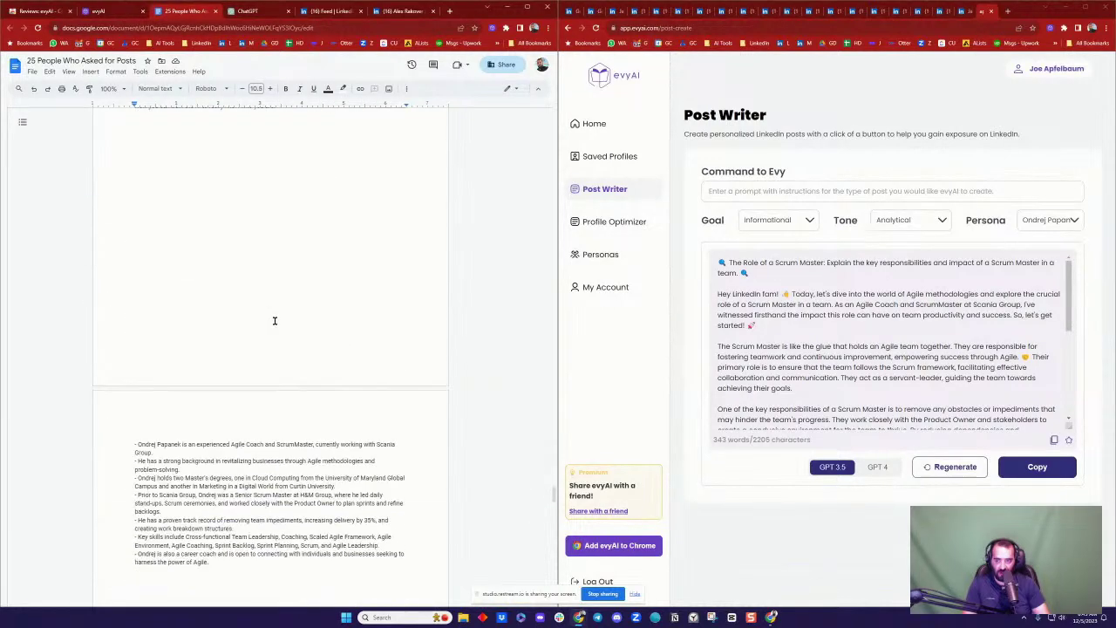
Step: Paste the agile coach's profile bullets into Profile Optimizer with his persona and generate
left_click(623, 223)
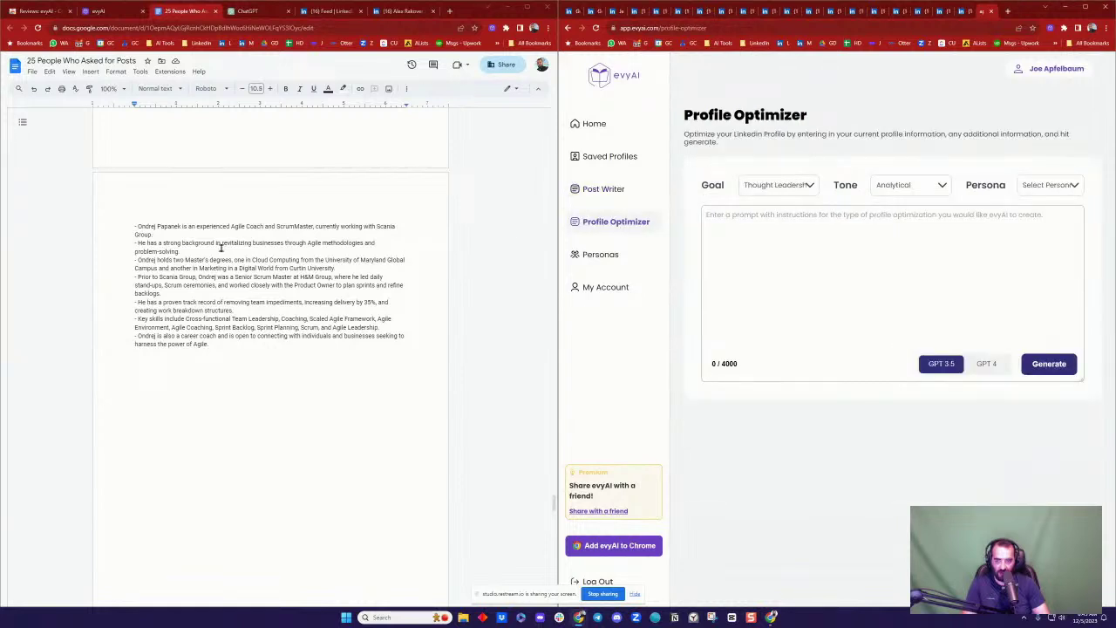
left_click_drag(136, 226, 259, 344)
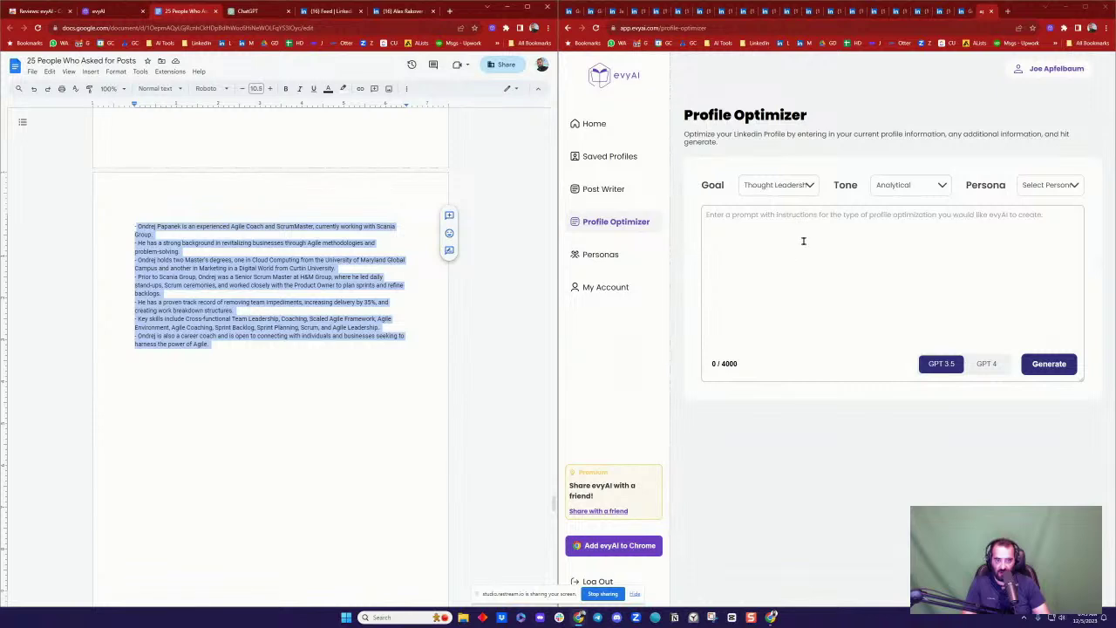
left_click(1046, 185)
left_click(1039, 211)
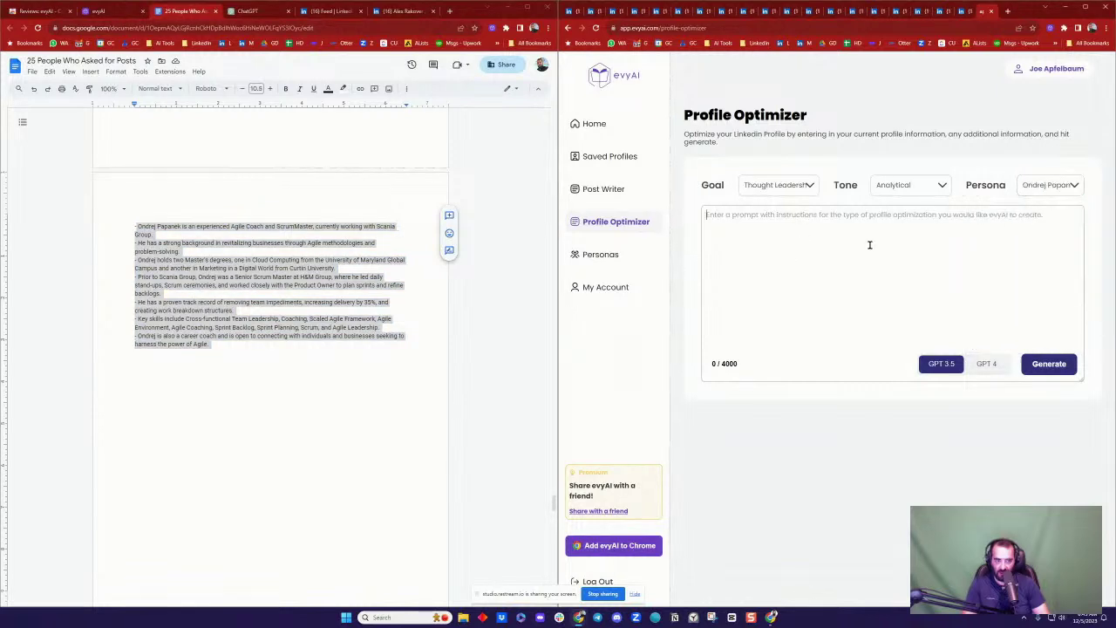
left_click(870, 245)
key("ctrl+v")
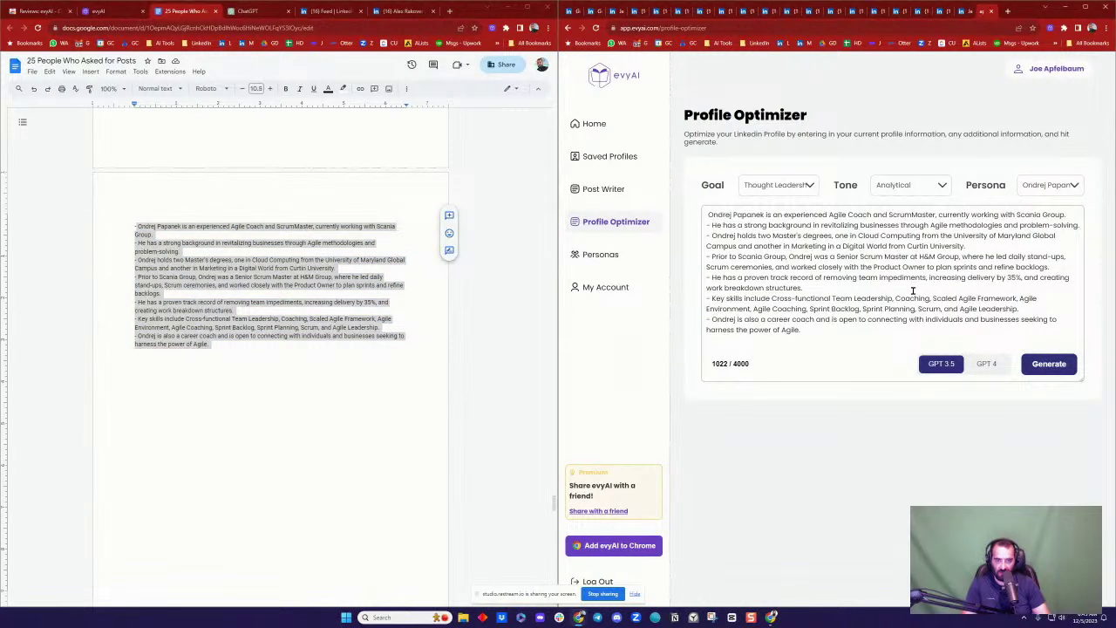
left_click(1060, 369)
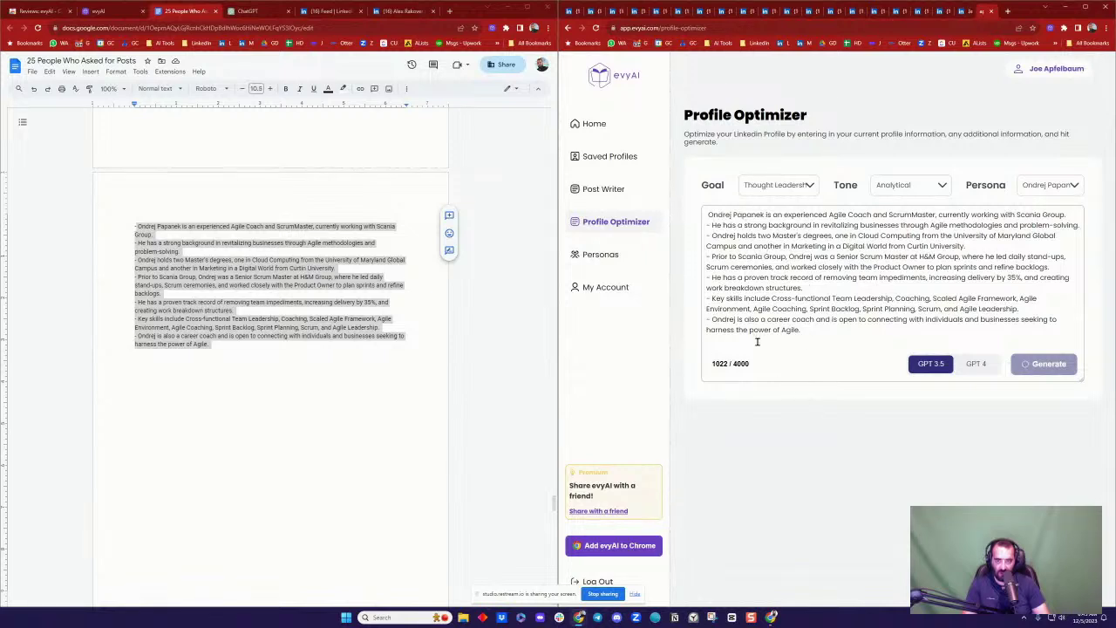
left_click(350, 337)
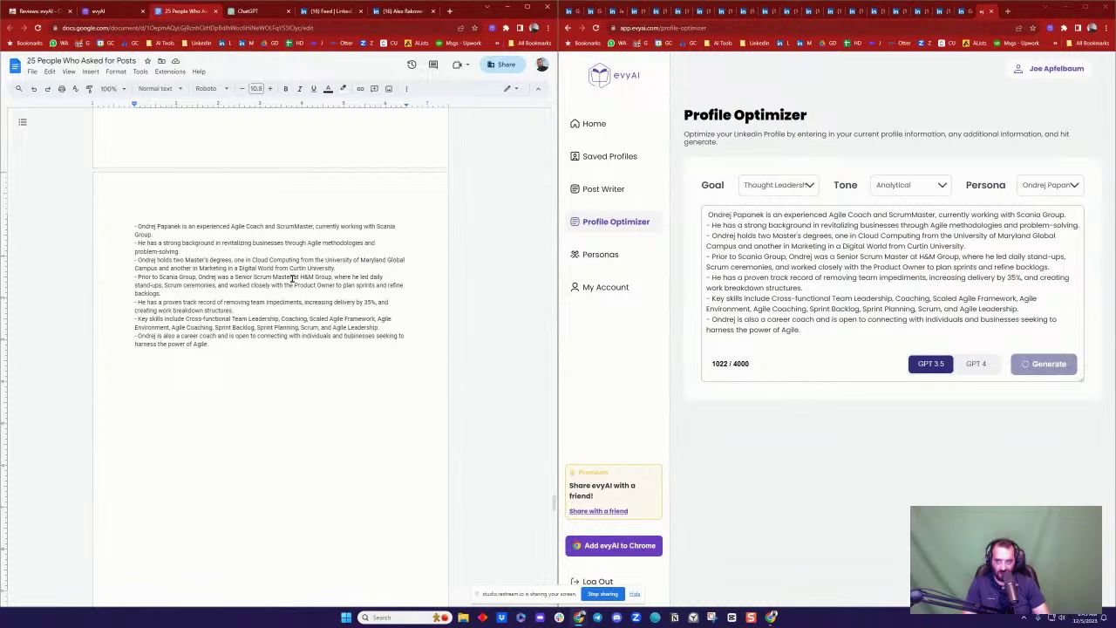
Step: Browse your own LinkedIn profile via Me > View Profile, return to the feed, then show evyAI's homepage
left_click(340, 11)
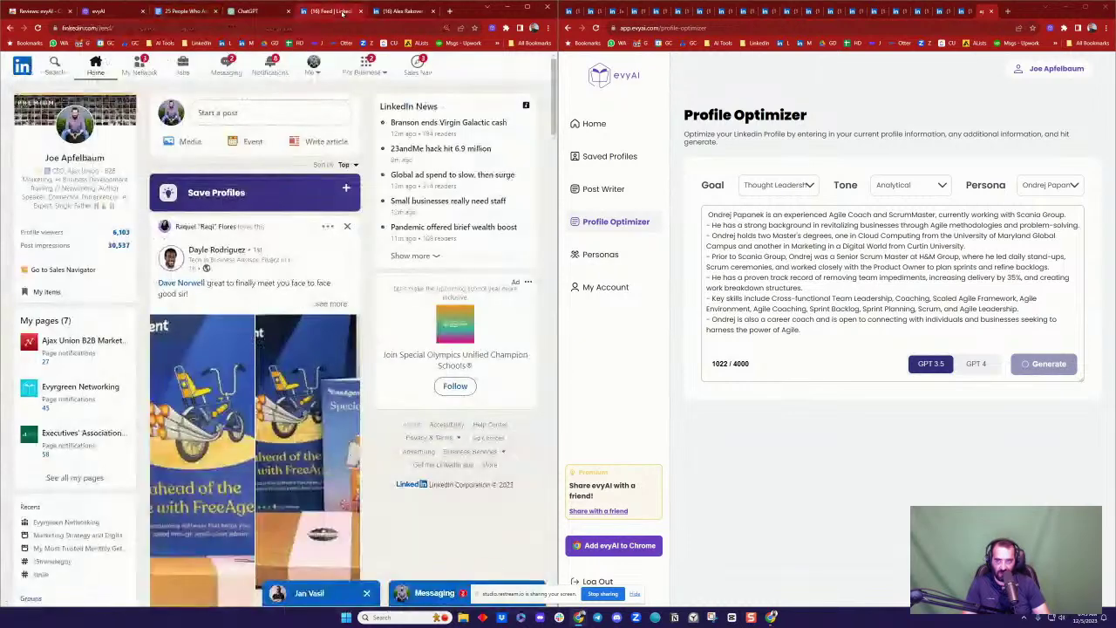
left_click(313, 64)
left_click(258, 179)
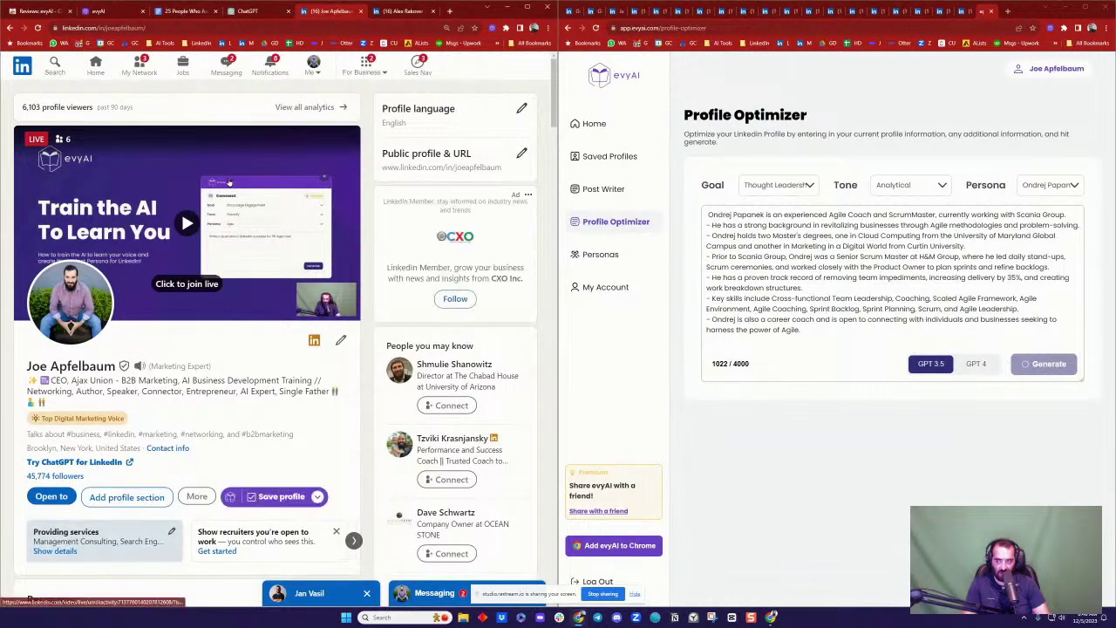
scroll(229, 180, "down", 5)
scroll(230, 180, "down", 7)
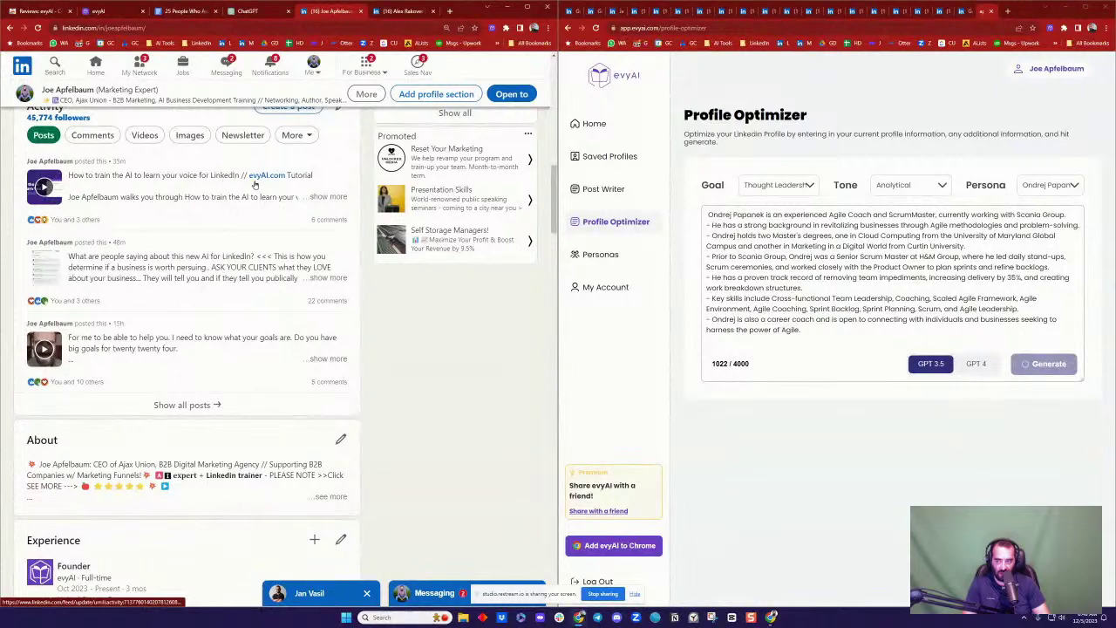
scroll(361, 199, "up", 4)
scroll(367, 200, "up", 1)
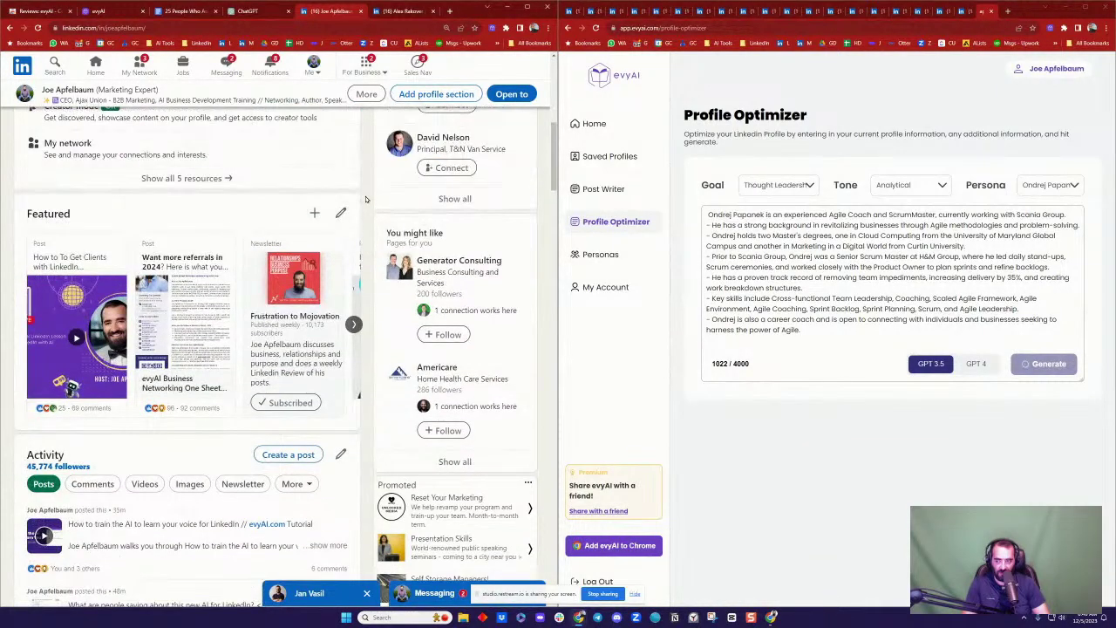
scroll(366, 199, "up", 10)
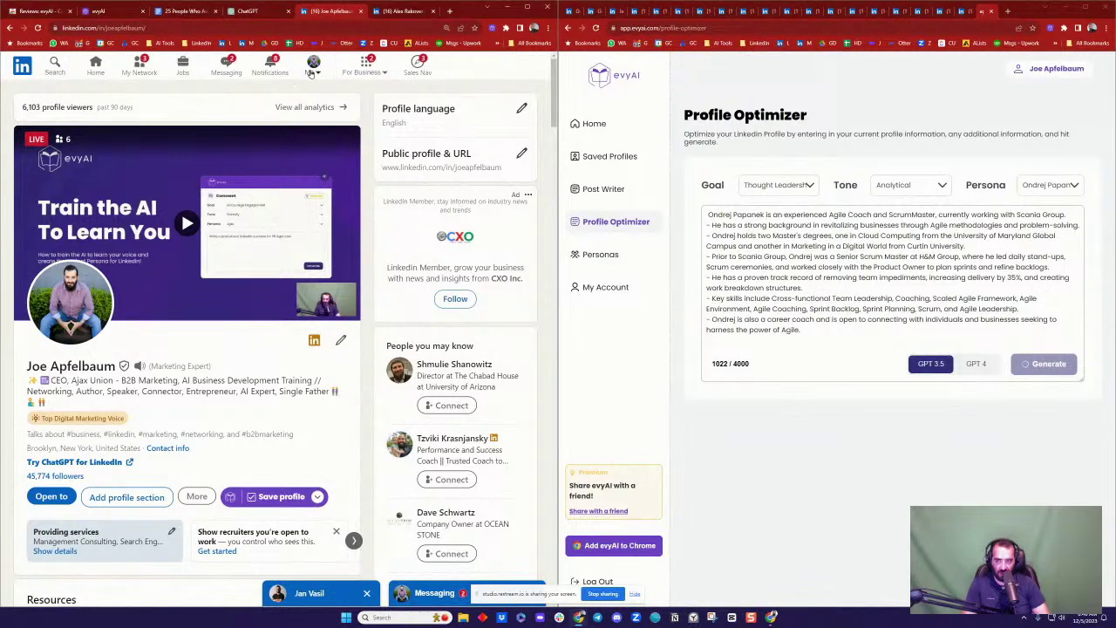
left_click(19, 68)
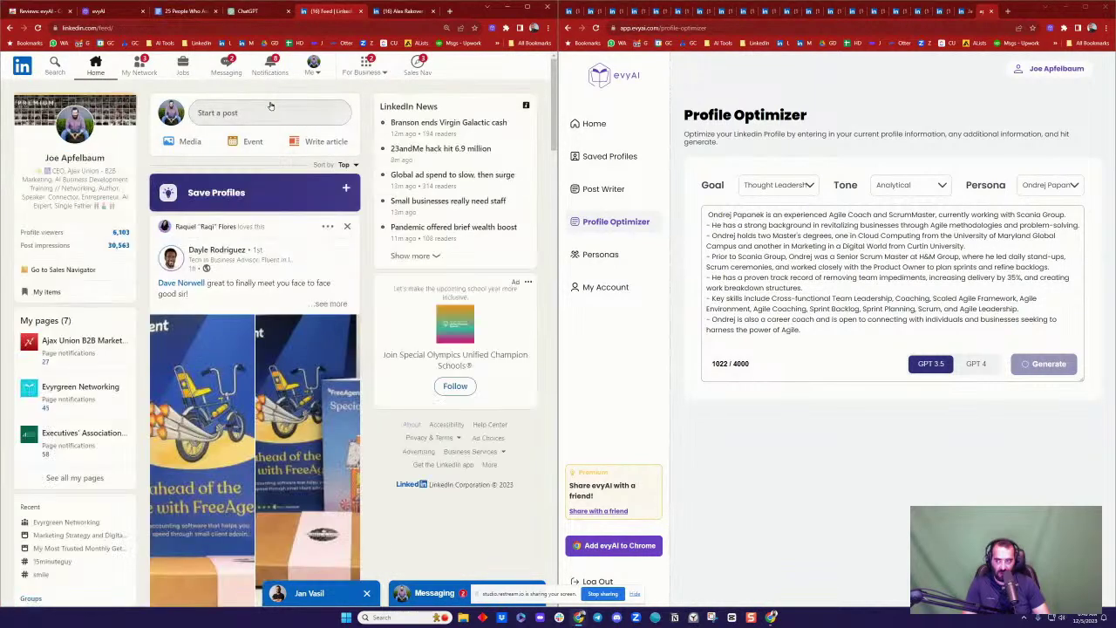
left_click(100, 11)
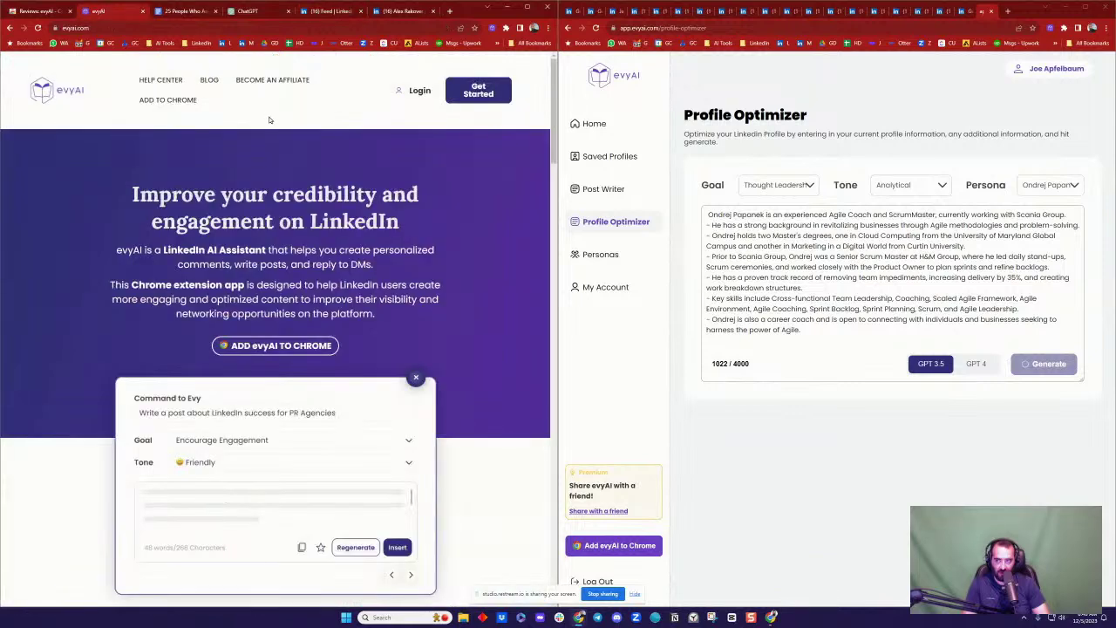
Step: Highlight the feature titles Comment Generator, Post Writer, Recommendation Creator, Messaging Helper, Profile Optimizer and Connection Customizer
scroll(135, 337, "down", 10)
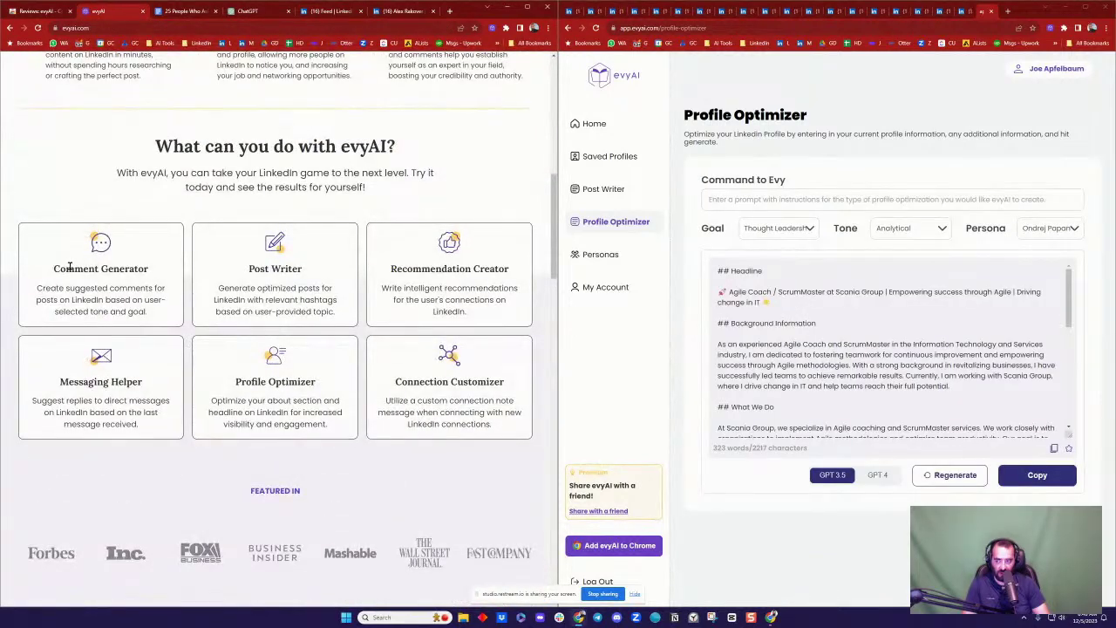
left_click_drag(75, 268, 136, 268)
left_click_drag(250, 269, 299, 269)
left_click_drag(415, 269, 511, 271)
left_click(511, 272)
left_click_drag(79, 382, 146, 384)
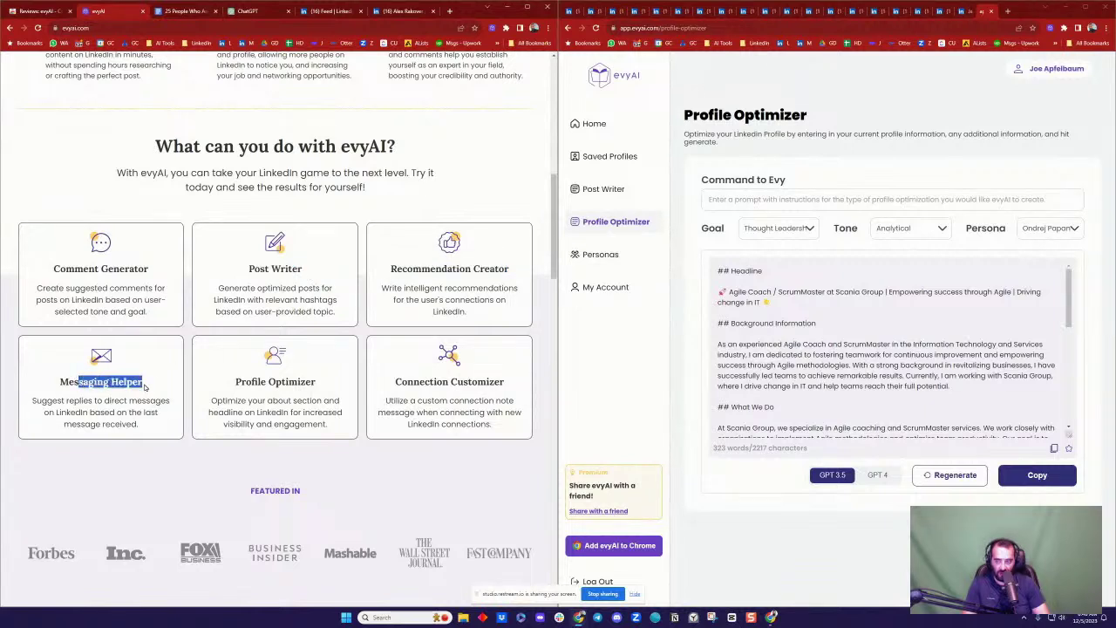
left_click(86, 381)
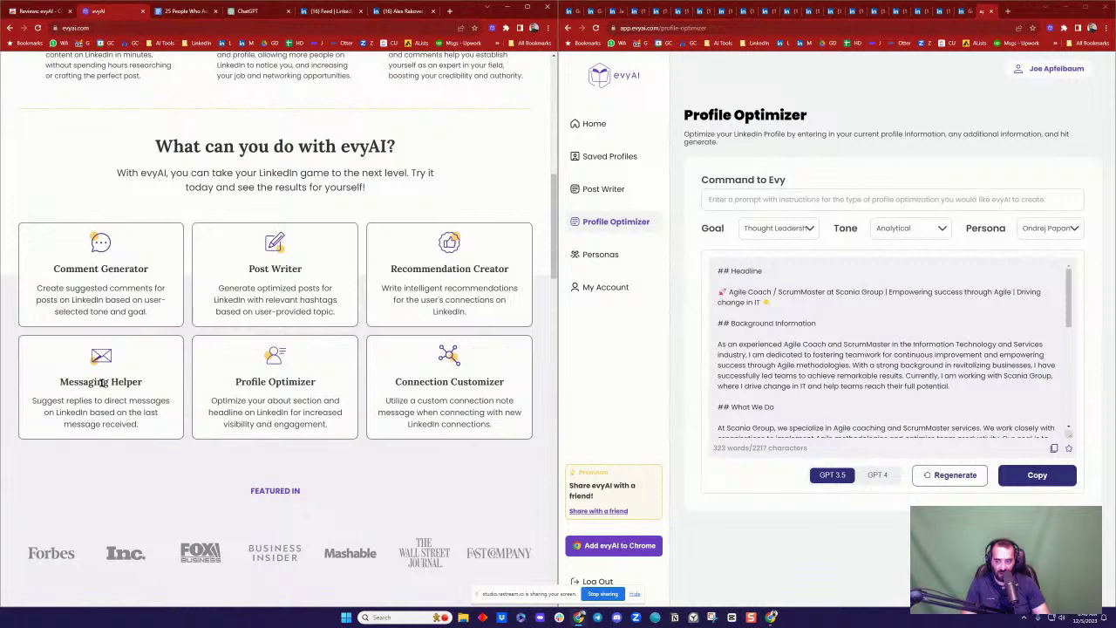
left_click_drag(236, 383, 305, 383)
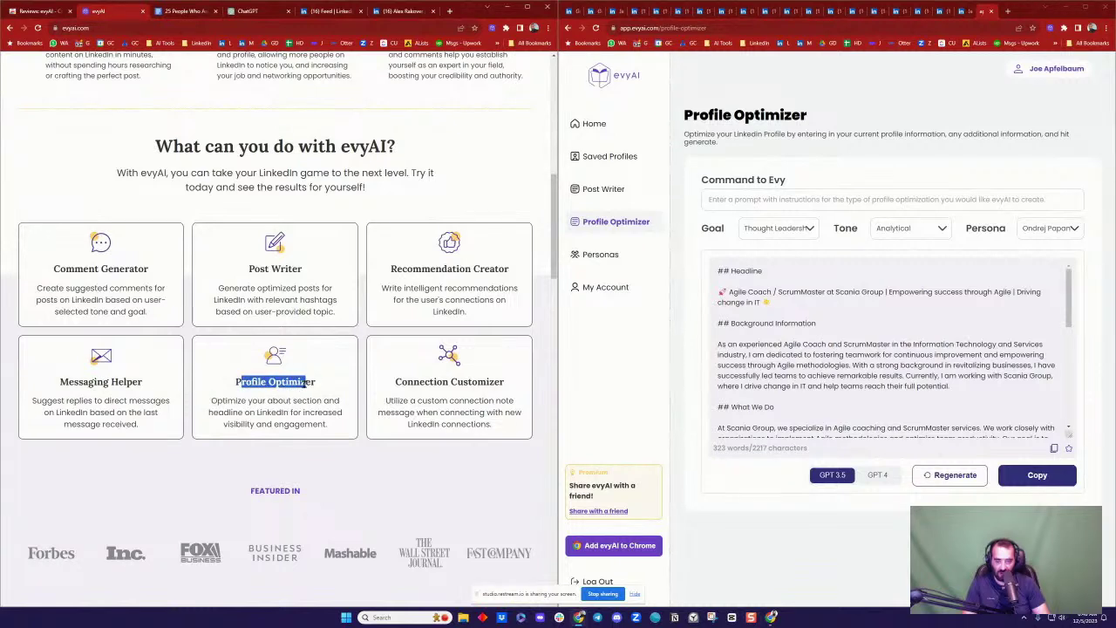
left_click(231, 396)
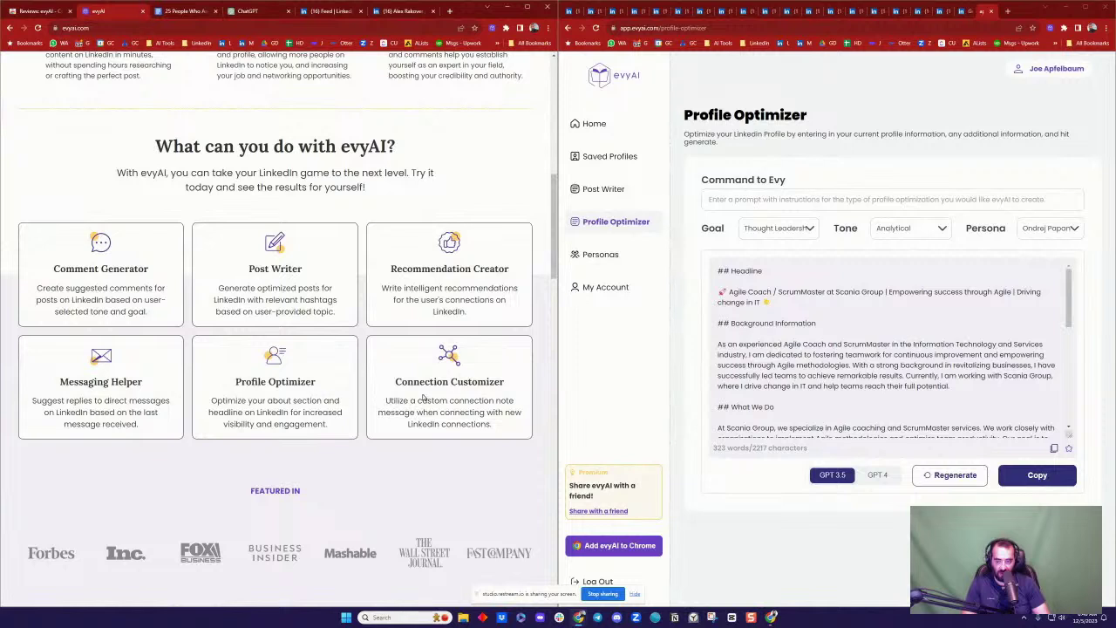
left_click_drag(412, 381, 478, 381)
left_click(474, 380)
Step: Paste the evyAI-optimized profile on a new line below the Scrum Master post's hashtags
left_click(193, 11)
key("ctrl+Return")
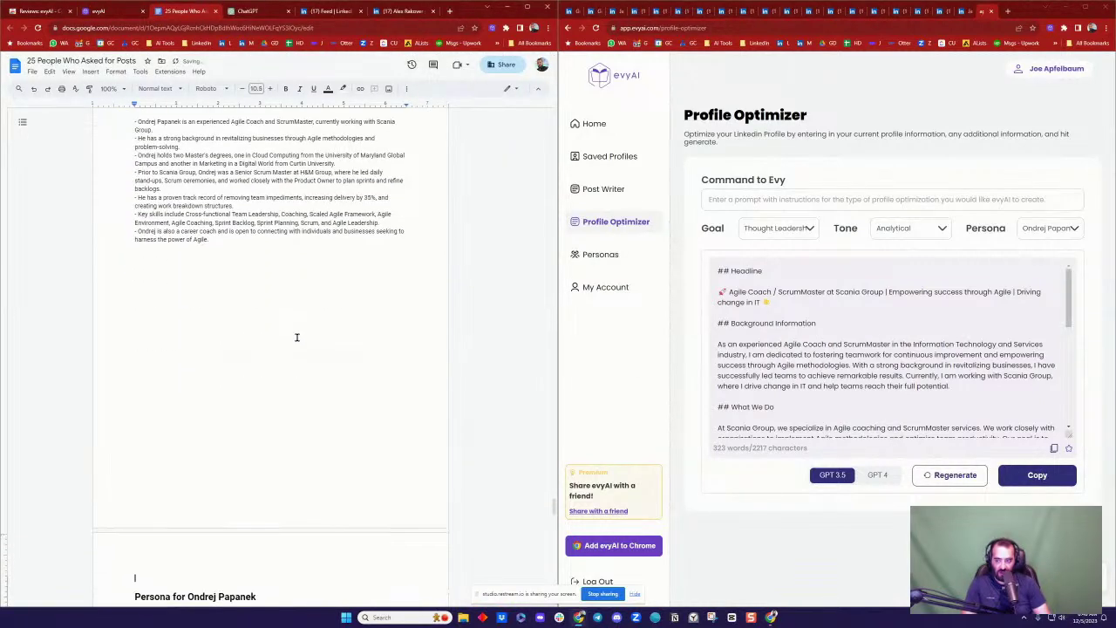
scroll(297, 337, "down", 20)
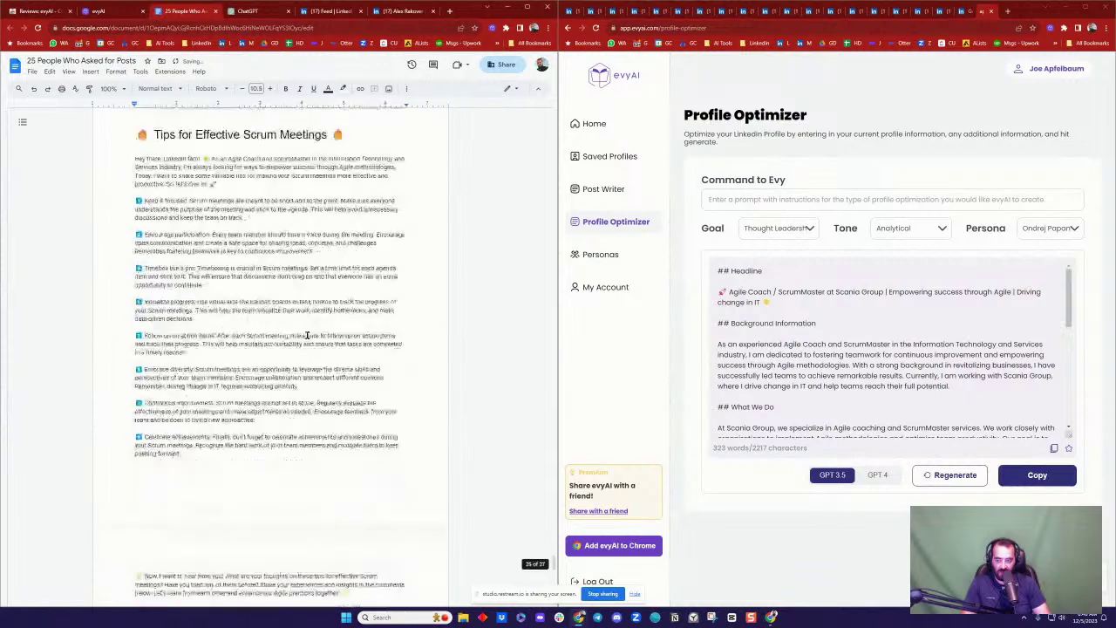
left_click(291, 498)
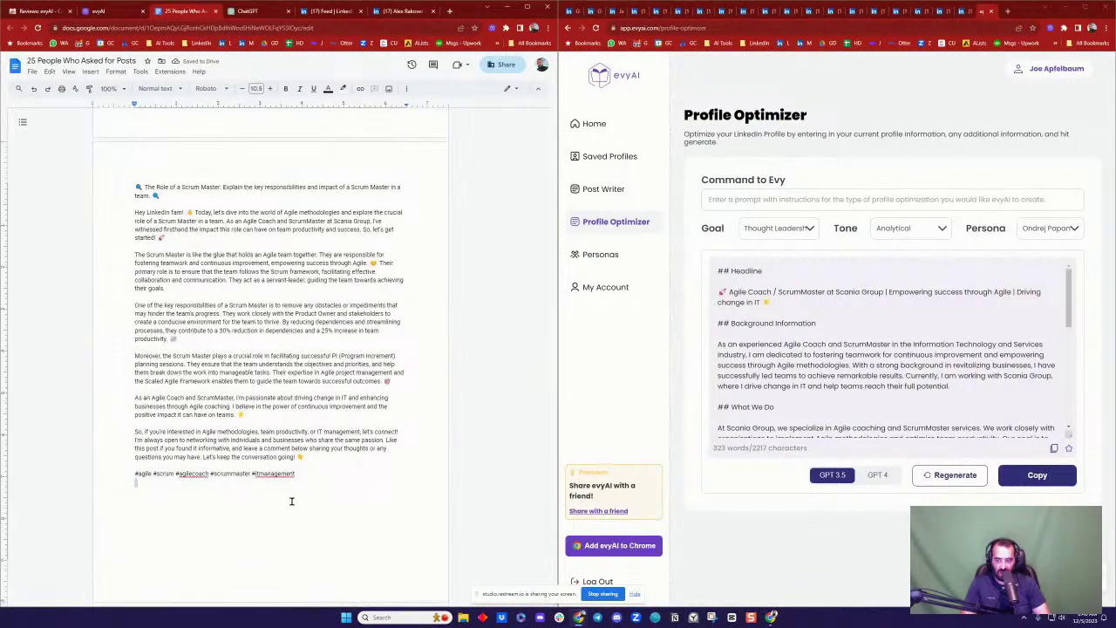
key("Return")
key("ctrl+v")
Step: Review the pasted profile in the doc and bring up the LinkedIn giveaway post on the right
scroll(243, 304, "up", 10)
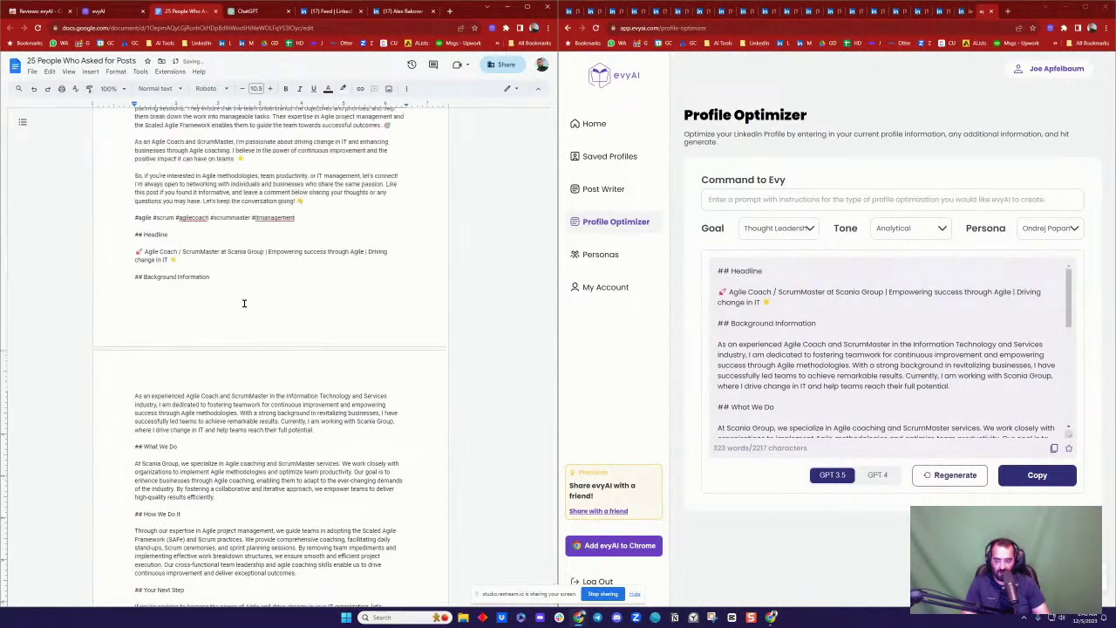
scroll(186, 296, "up", 4)
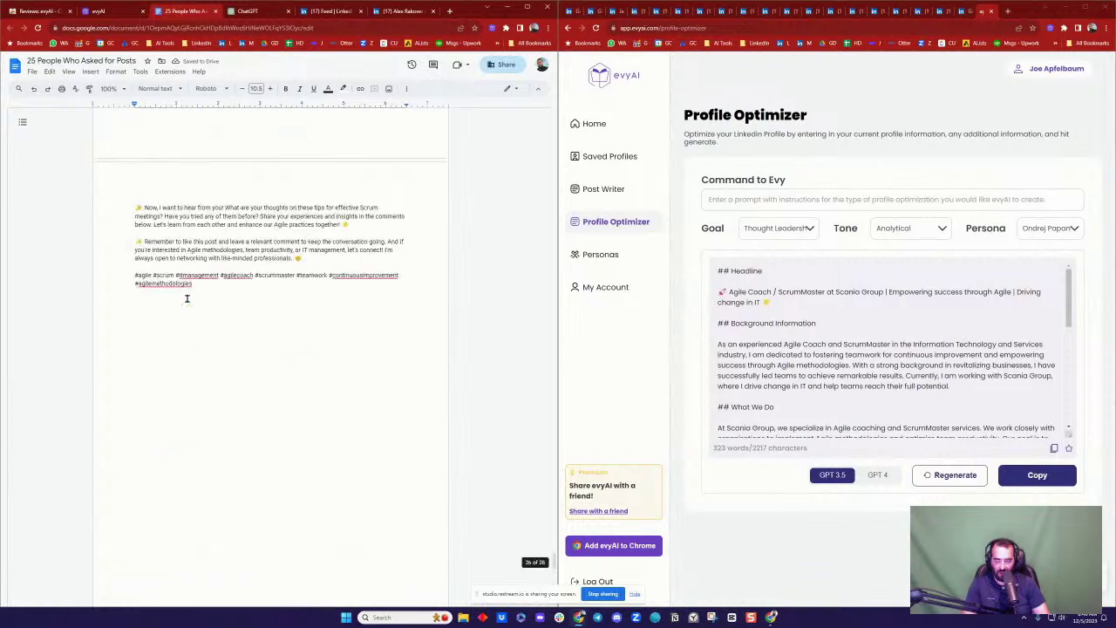
scroll(305, 287, "down", 10)
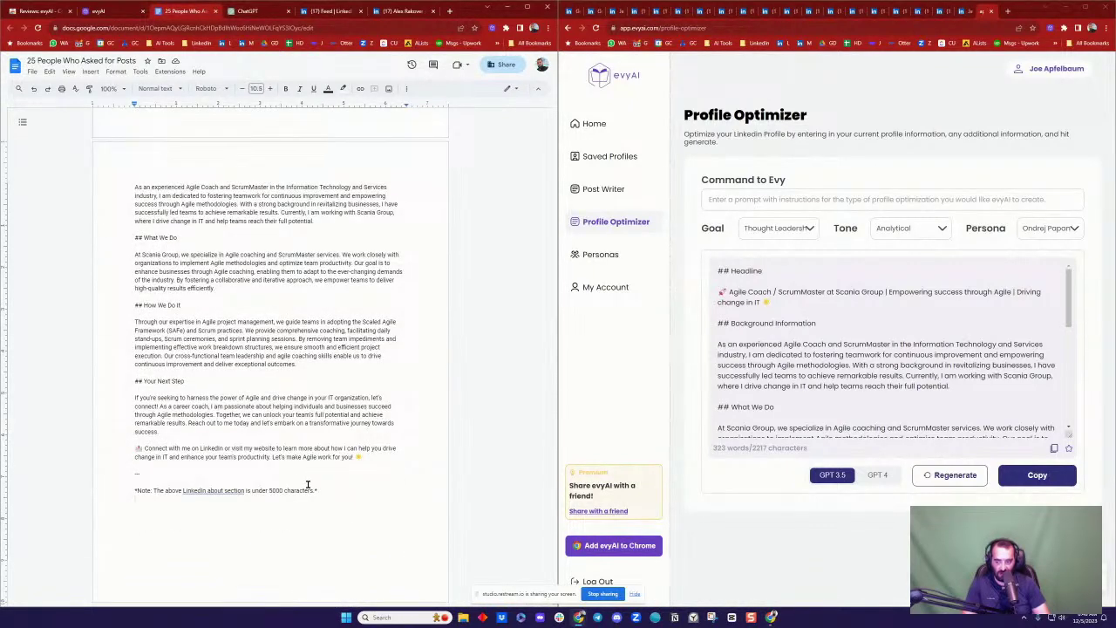
scroll(309, 484, "down", 1)
scroll(318, 334, "down", 10)
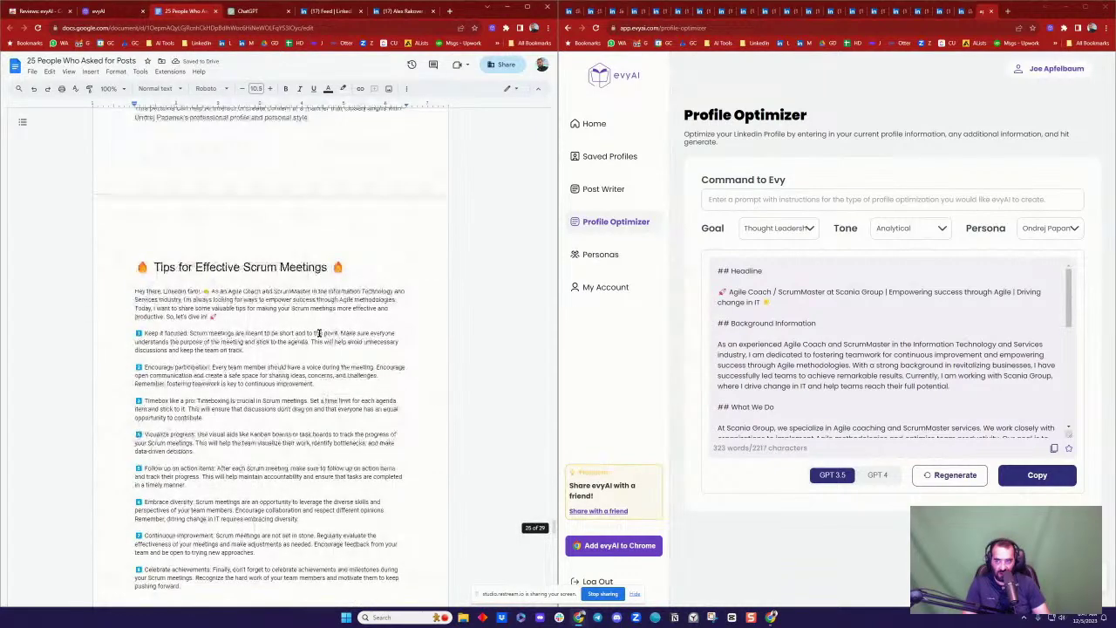
scroll(317, 332, "down", 5)
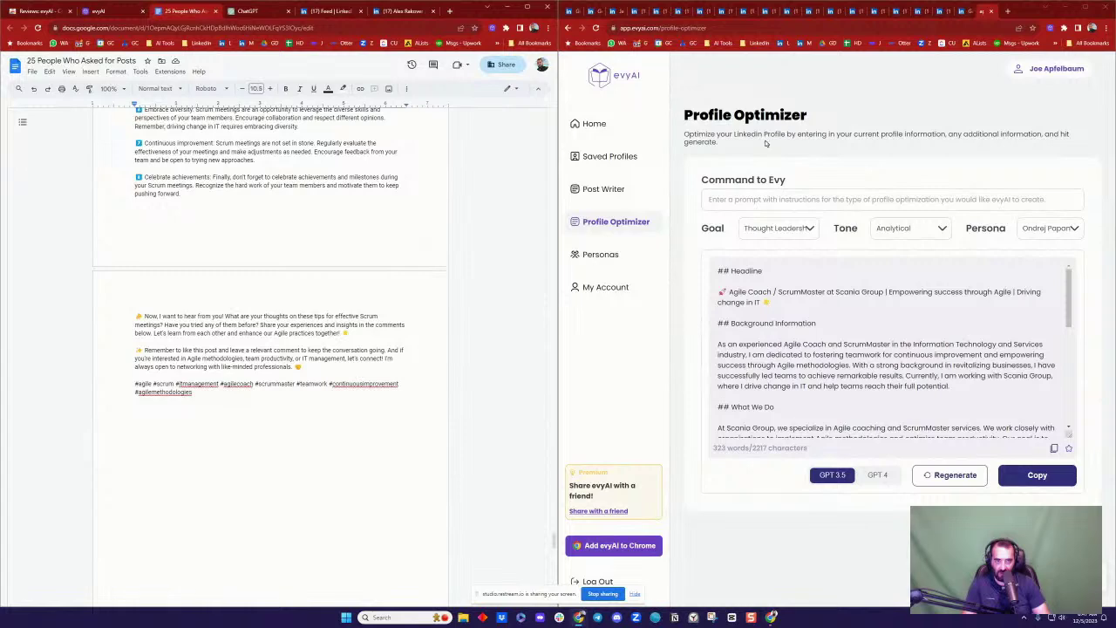
left_click(642, 11)
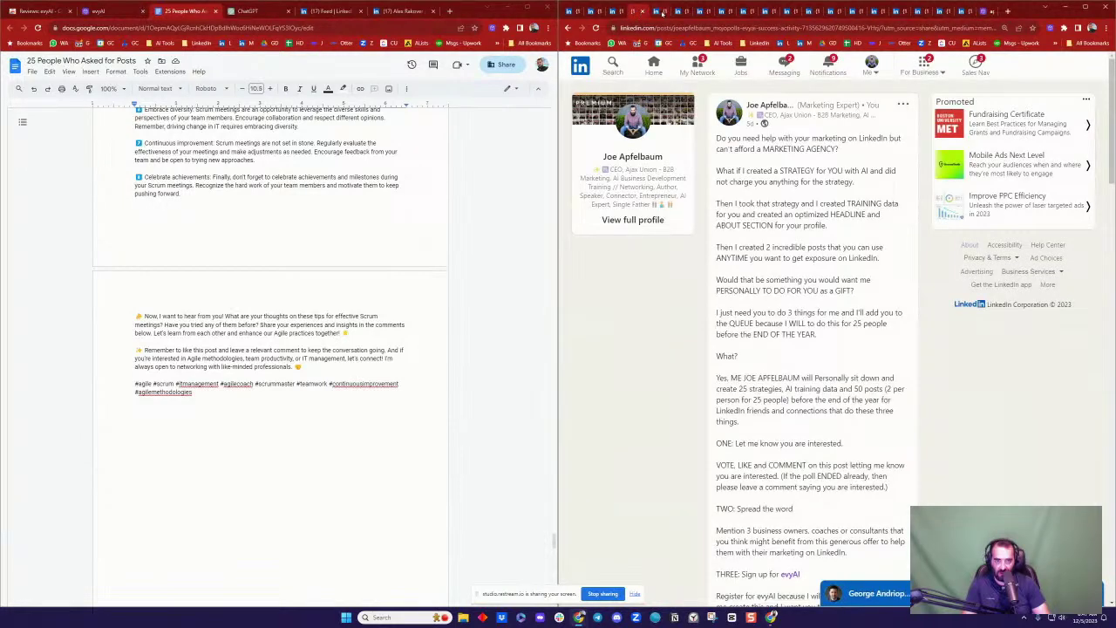
Step: Close the viewed profile tab and have evyAI summarize the copywriting coach's saved profile
left_click(663, 11)
left_click(665, 12)
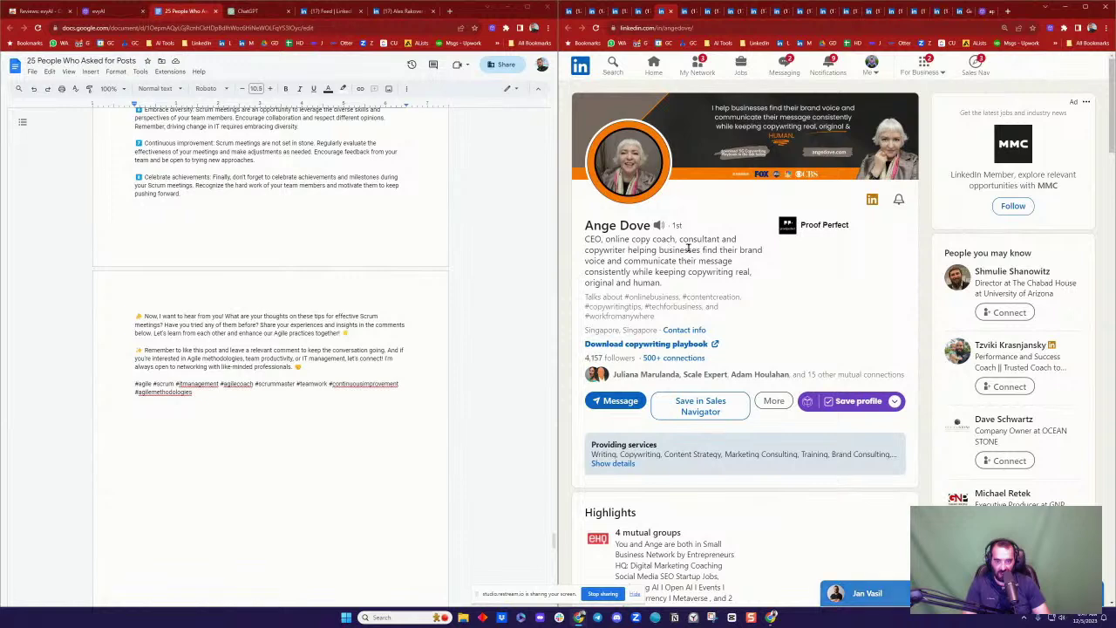
left_click(895, 402)
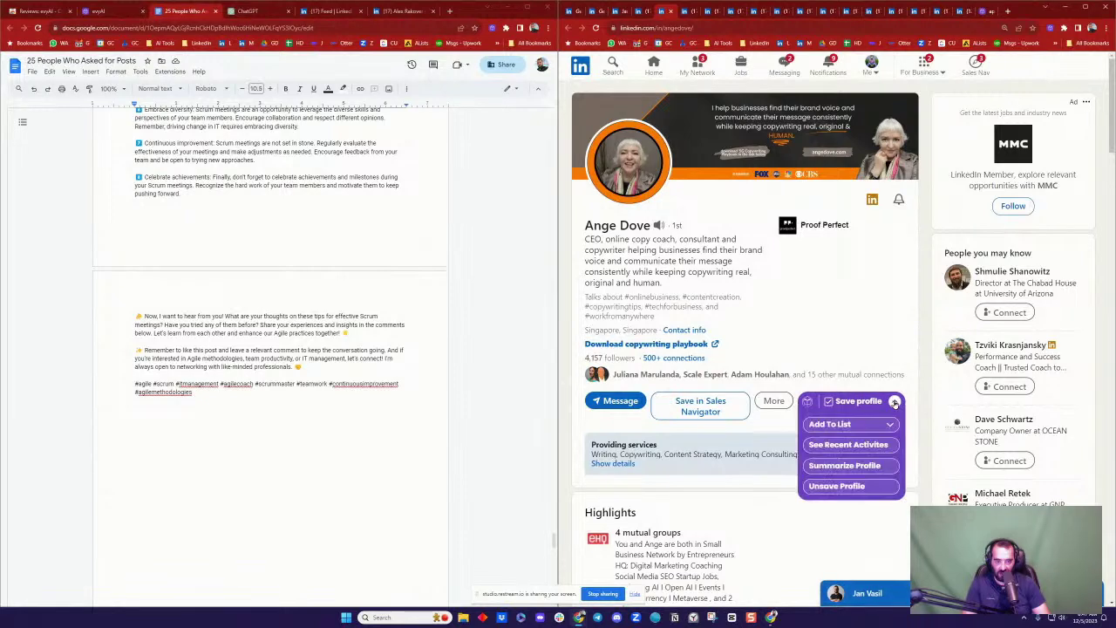
left_click(844, 464)
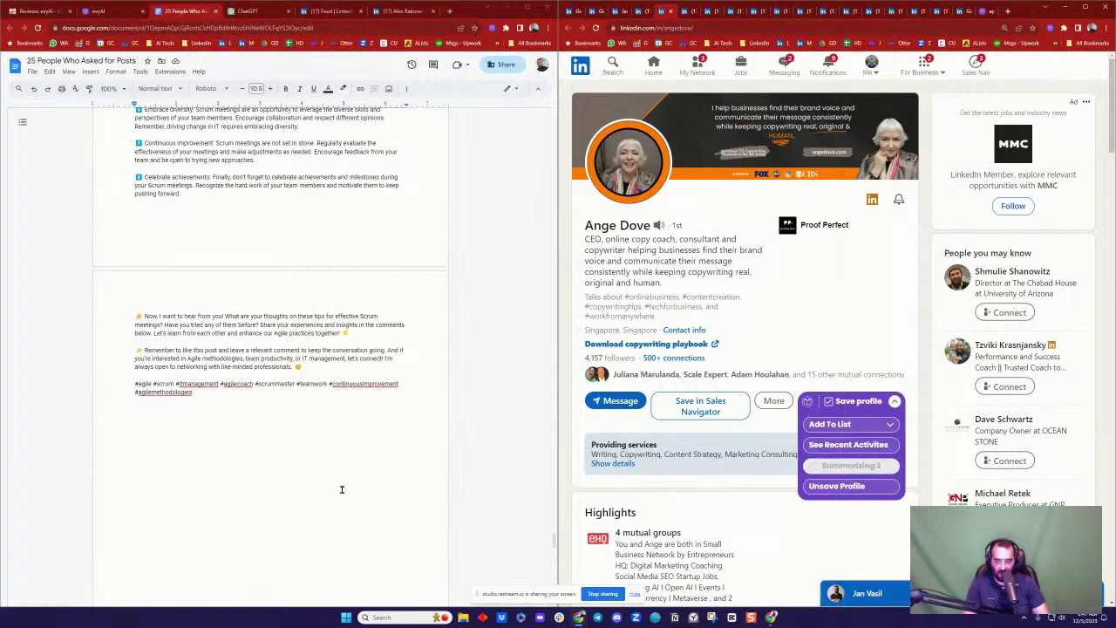
Step: Paste the 'Create a Persona for AI' prompt at the end of the Google Doc on a new line
scroll(363, 318, "up", 15)
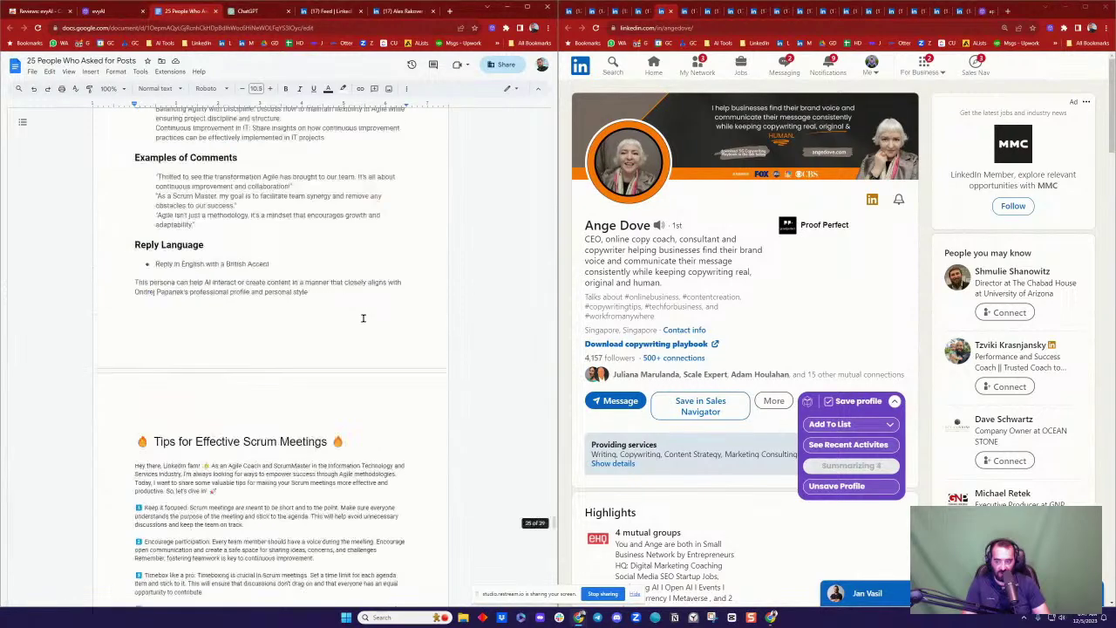
scroll(363, 318, "up", 20)
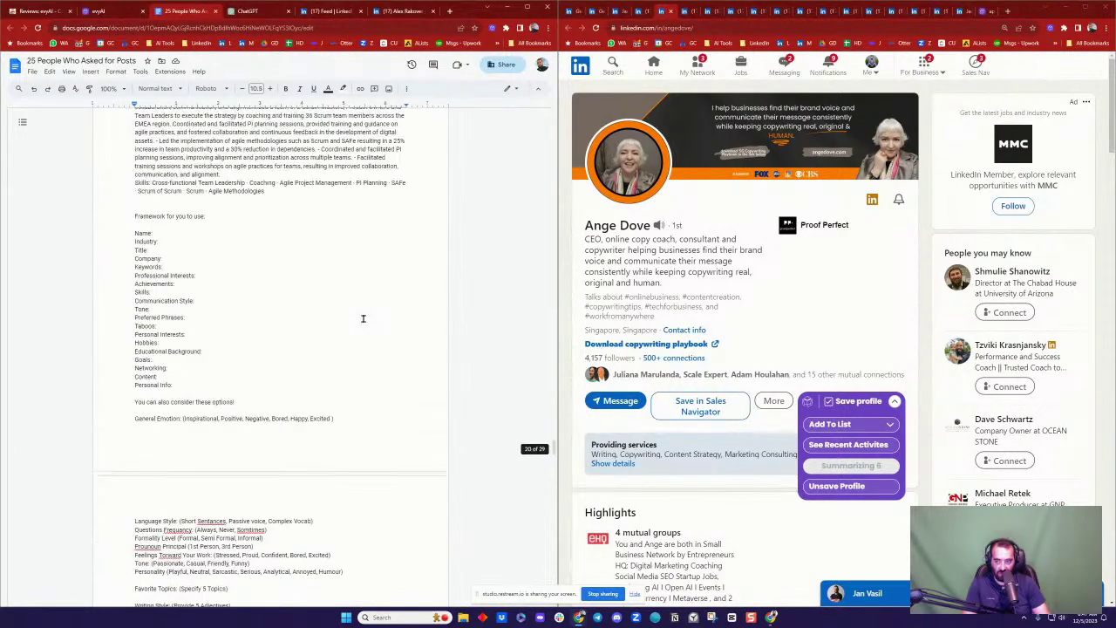
scroll(198, 285, "up", 10)
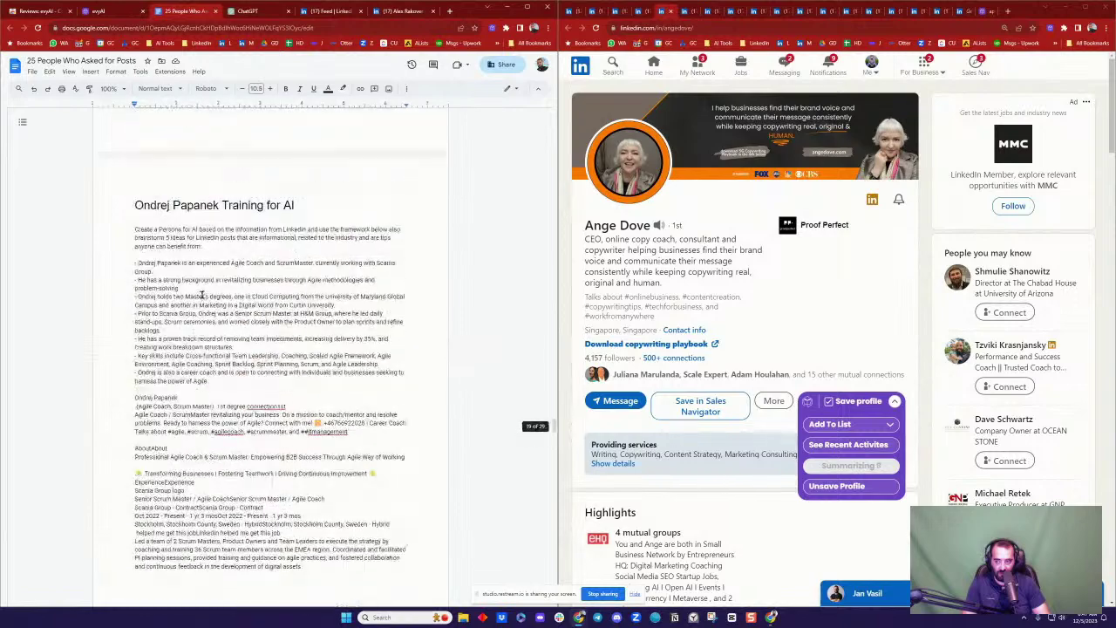
left_click_drag(132, 274, 222, 289)
key("ctrl+c")
scroll(260, 296, "down", 15)
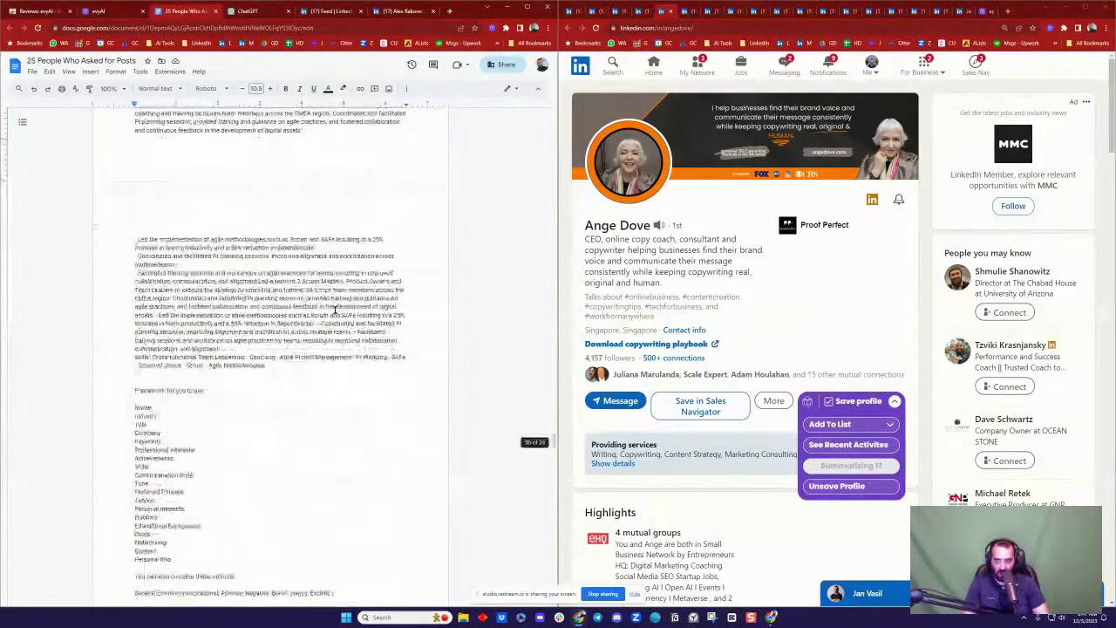
scroll(289, 406, "down", 20)
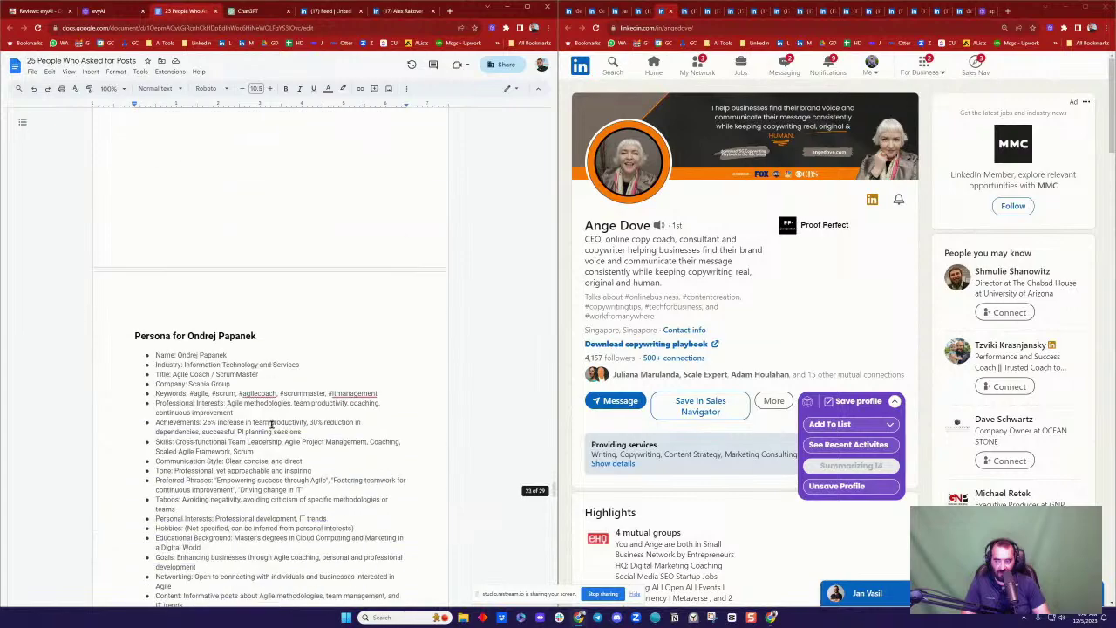
scroll(281, 414, "down", 20)
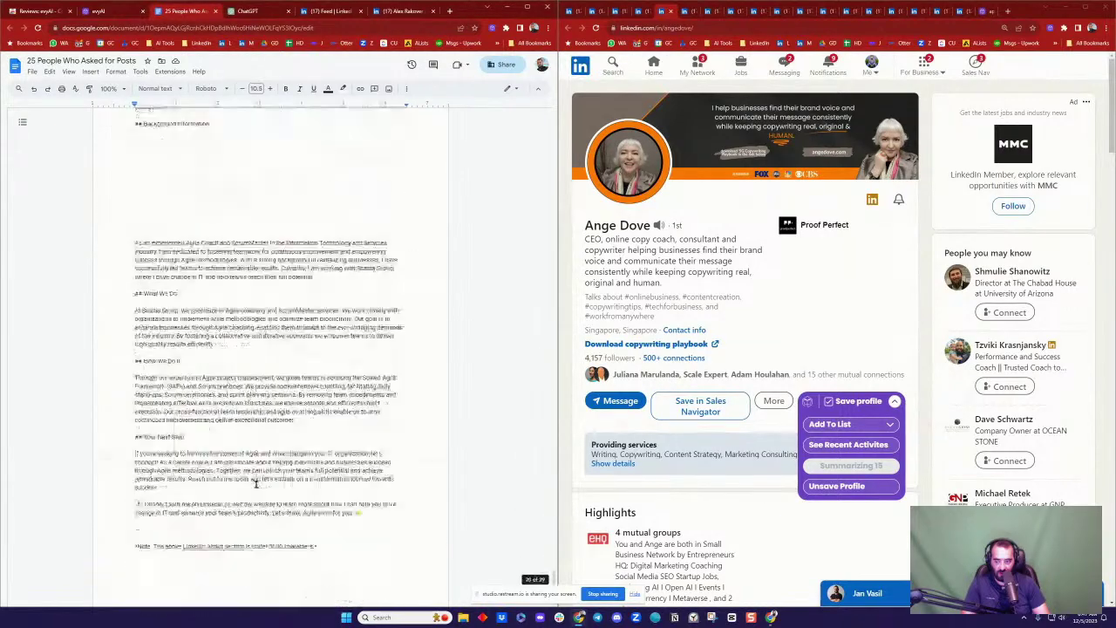
scroll(250, 469, "up", 1)
left_click(216, 441)
key("ctrl+v")
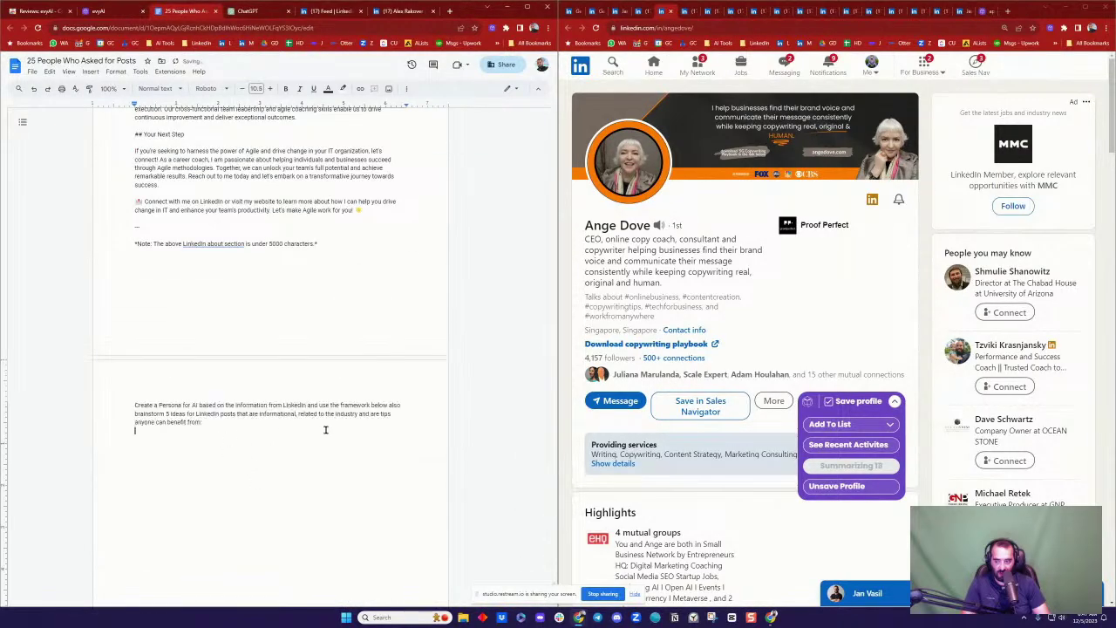
key("Return")
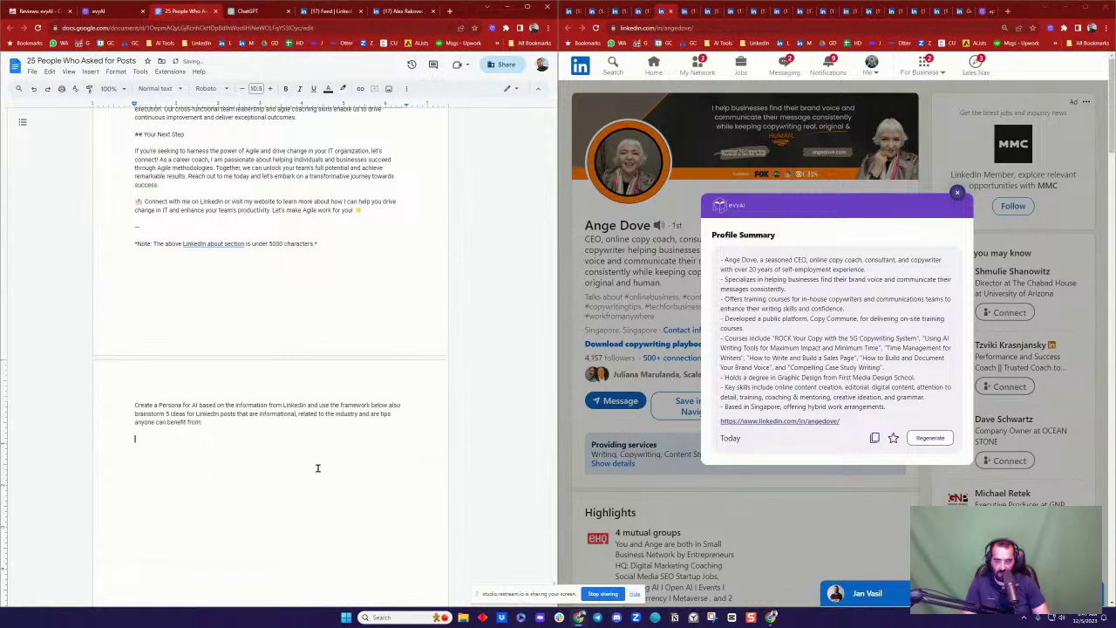
Step: Copy evyAI's profile summary into the doc under the persona prompt and close the popup
left_click(875, 440)
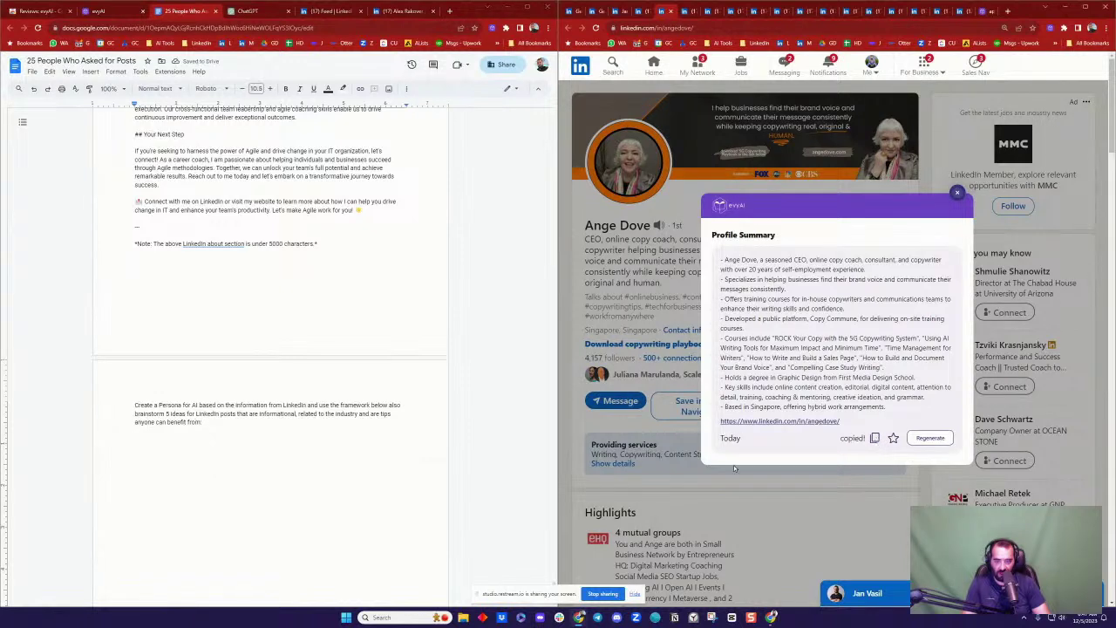
left_click(174, 461)
key("ctrl+v")
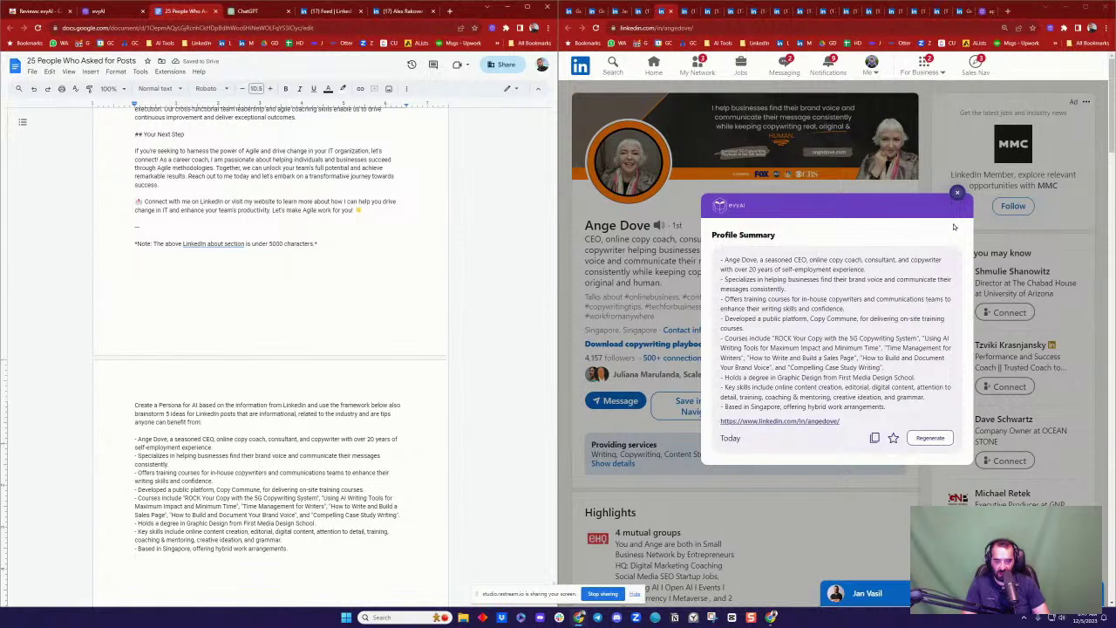
left_click(958, 194)
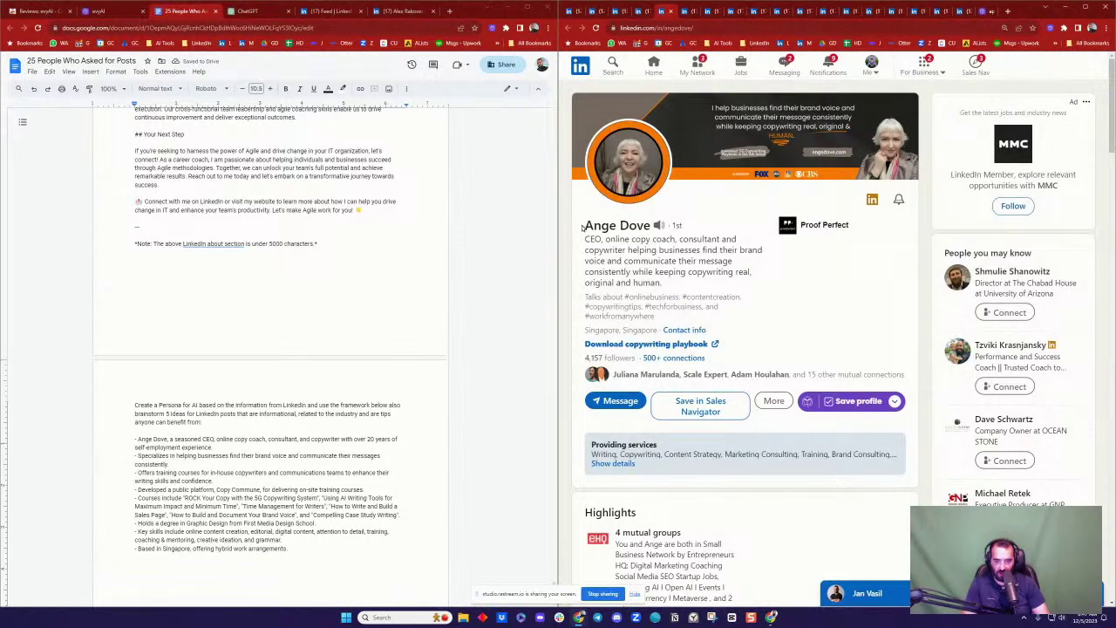
Step: Paste the profile's name, headline and location as plain text beneath the summary
left_click_drag(581, 225, 666, 329)
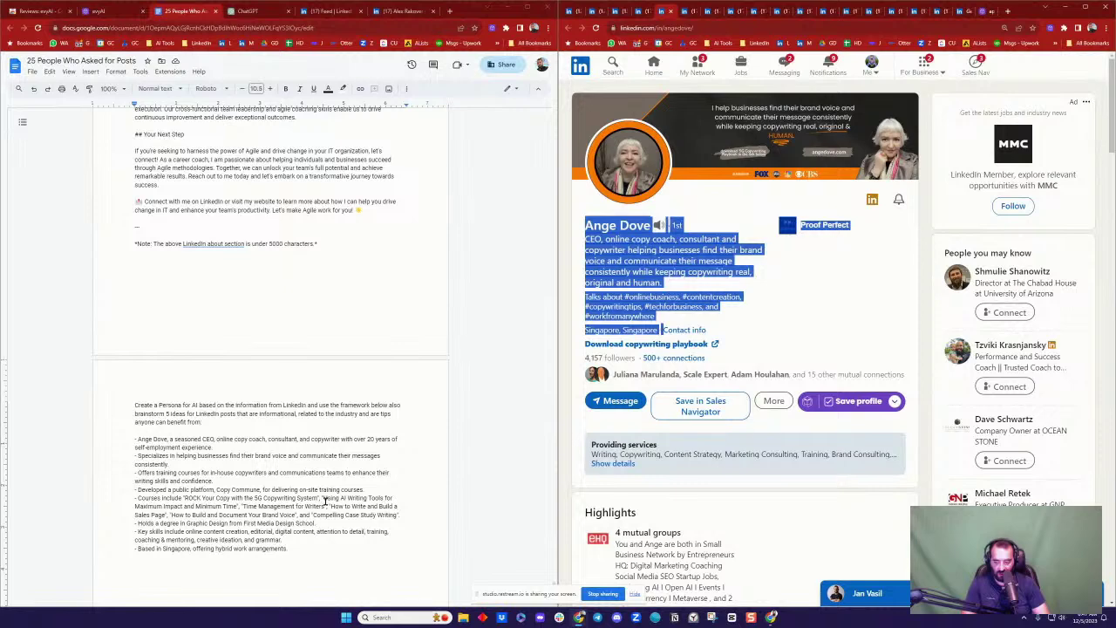
left_click(309, 566)
key("ctrl+v")
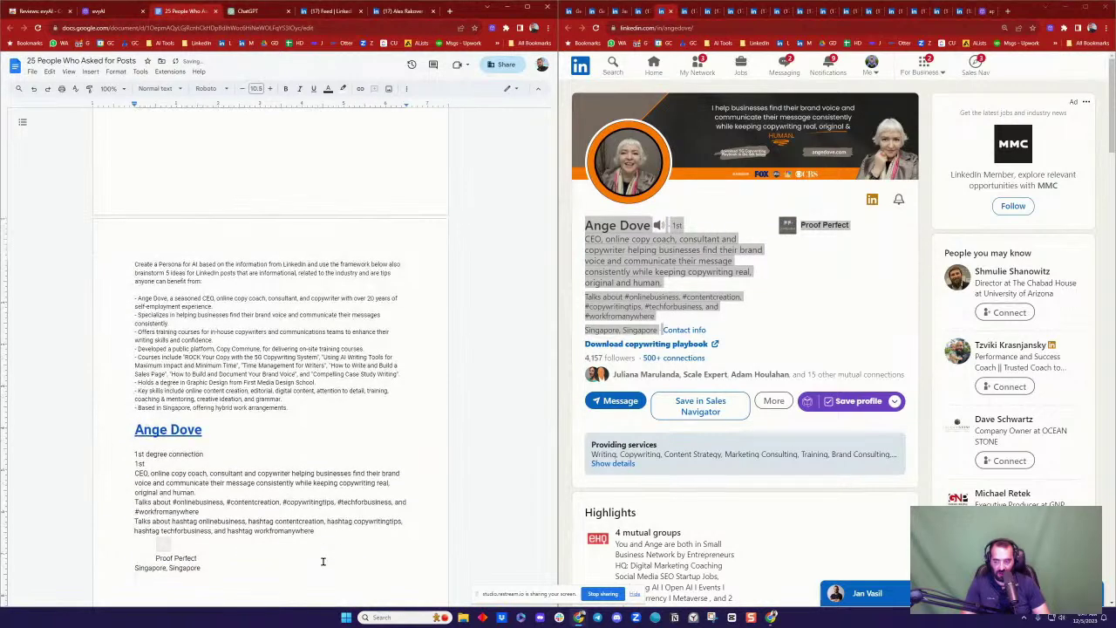
key("ctrl+z")
key("ctrl+v")
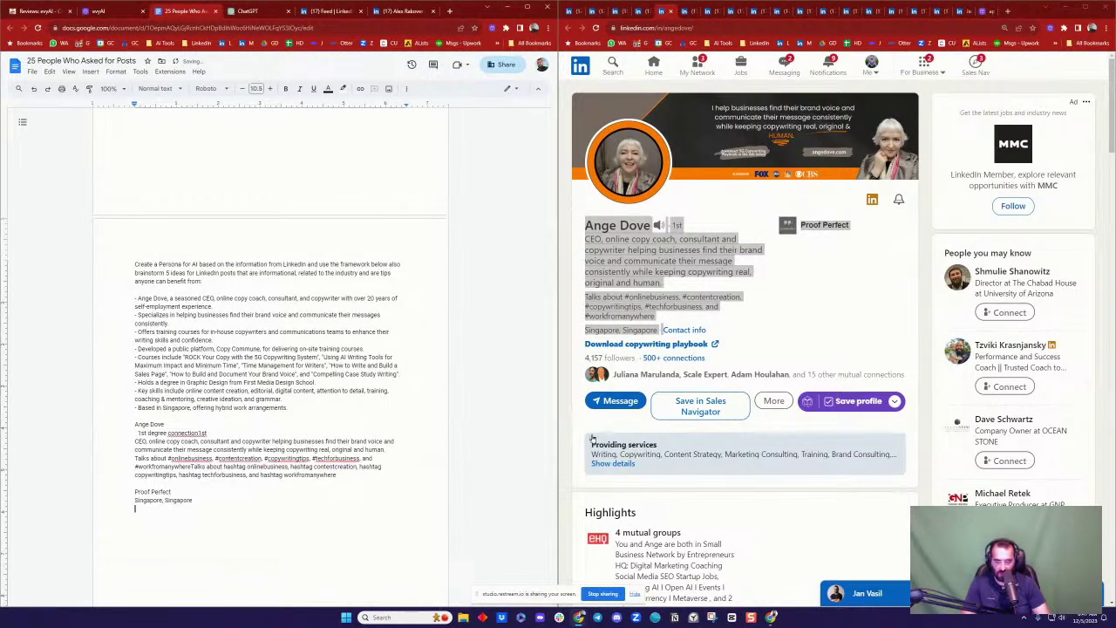
Step: Add the profile's About text and top skills to the doc
scroll(724, 343, "down", 3)
scroll(724, 343, "down", 6)
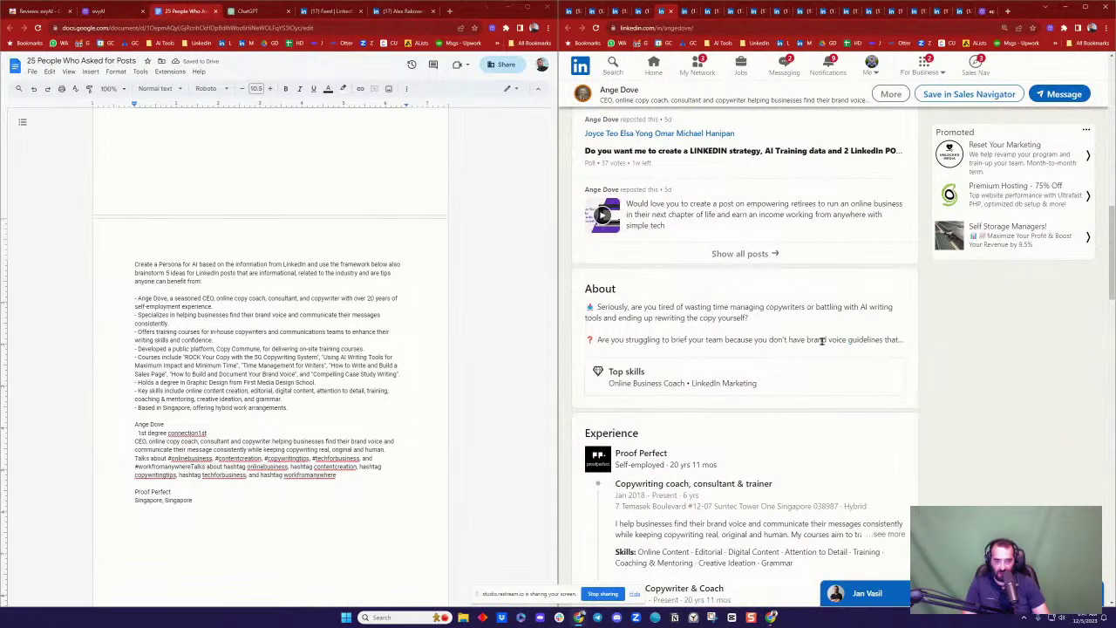
left_click_drag(585, 288, 805, 385)
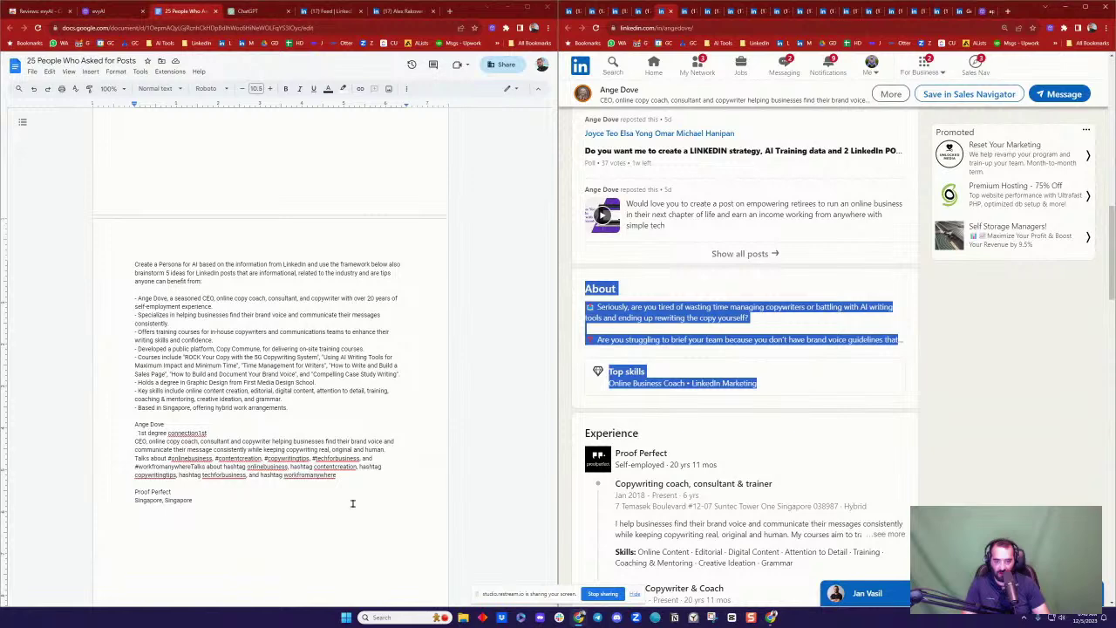
left_click(250, 526)
key("ctrl+v")
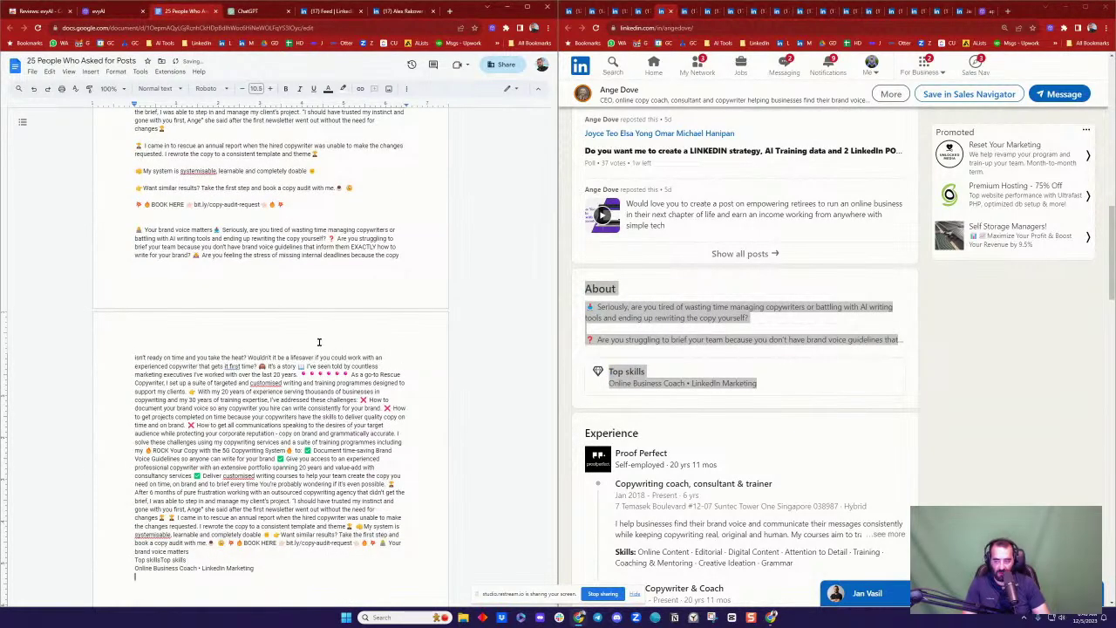
Step: Copy the profile's whole Experience section into the doc below the skills
scroll(319, 342, "down", 3)
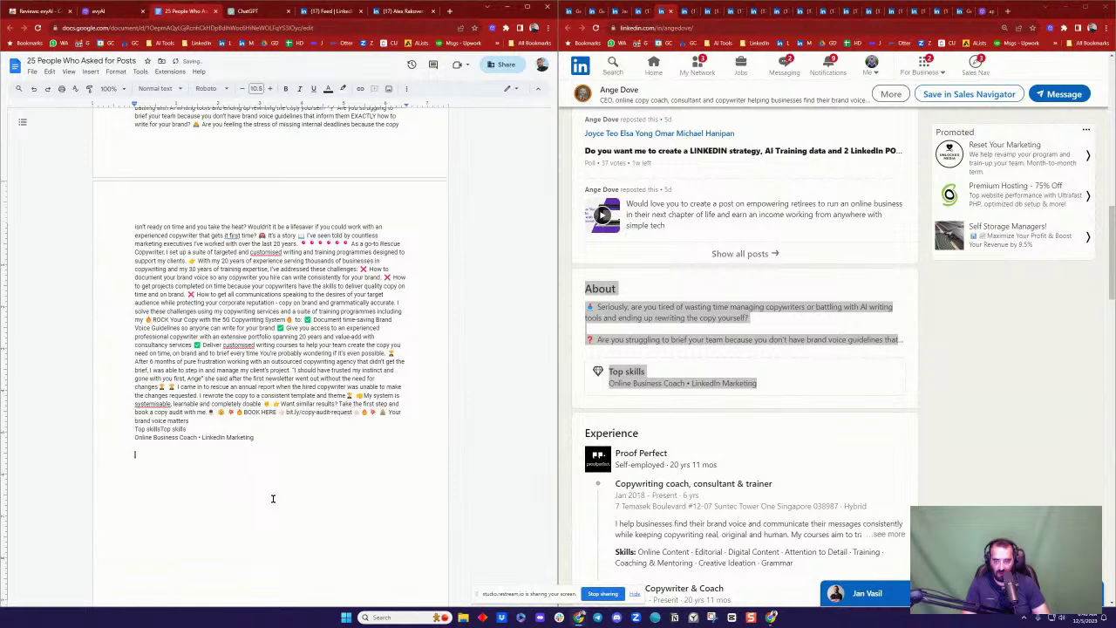
scroll(990, 428, "down", 3)
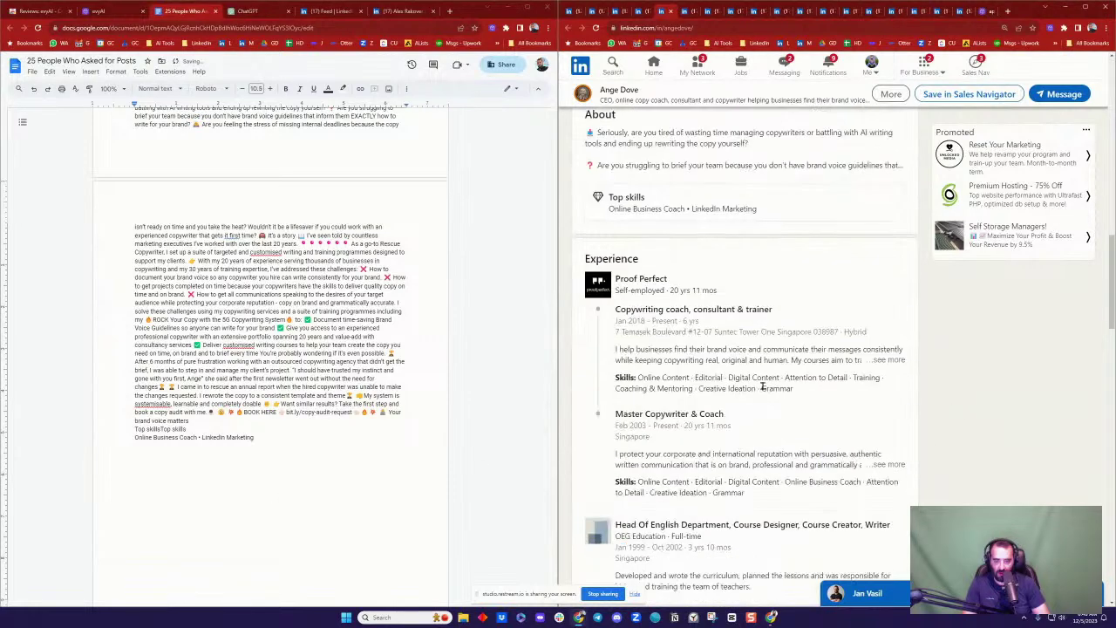
left_click_drag(581, 171, 608, 420)
key("ctrl+c")
left_click(202, 455)
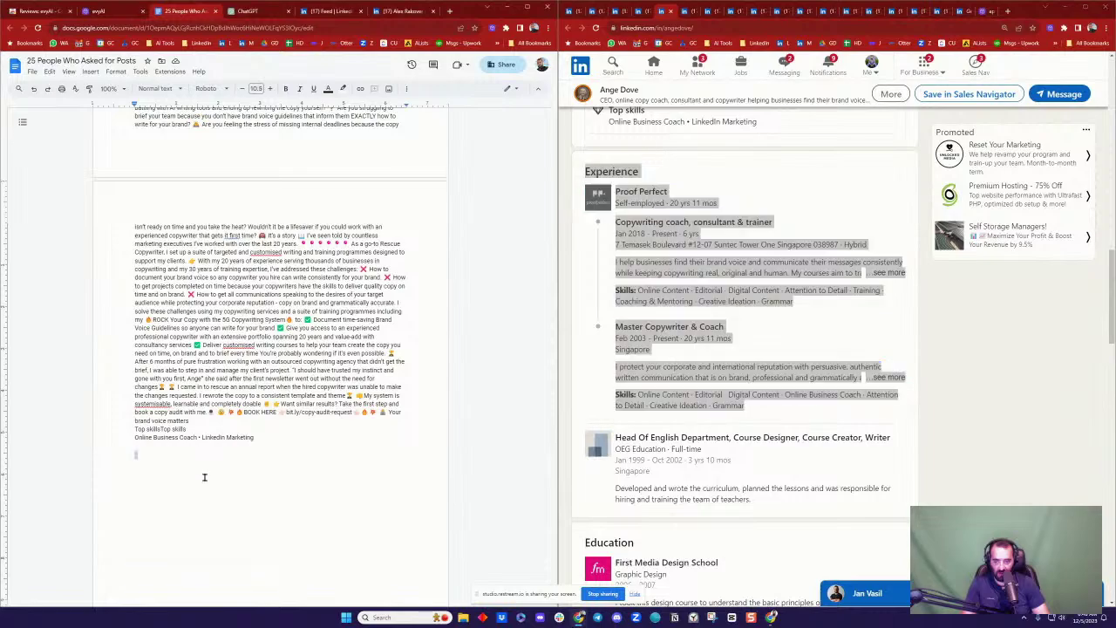
key("ctrl+v")
Step: Scroll through the doc to review the gathered profile text, then move to the next LinkedIn tab
scroll(270, 376, "up", 14)
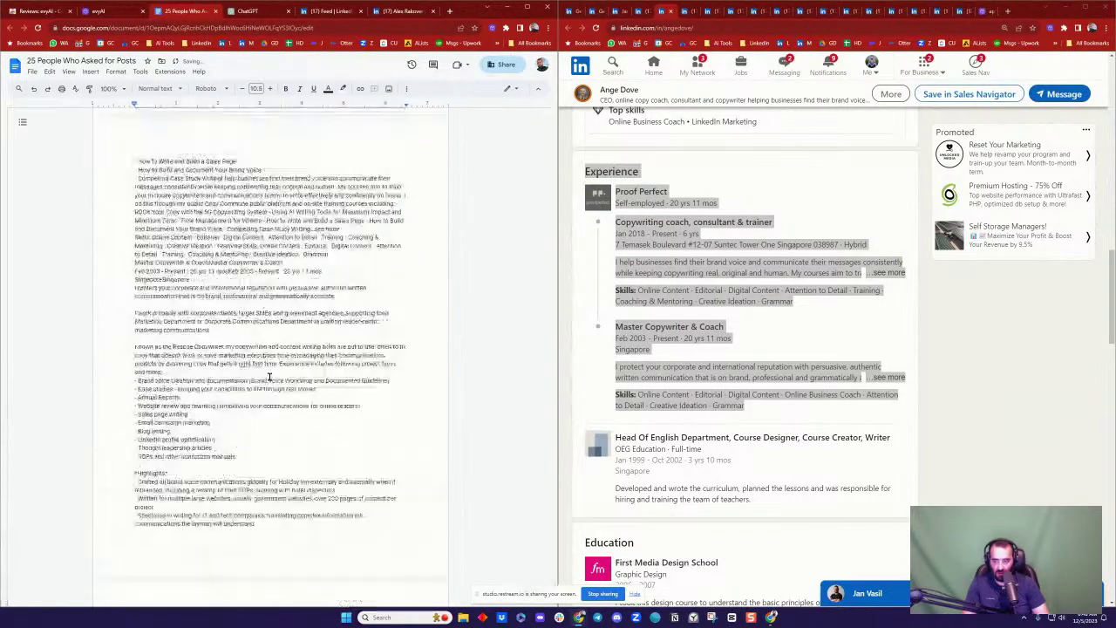
scroll(197, 349, "up", 6)
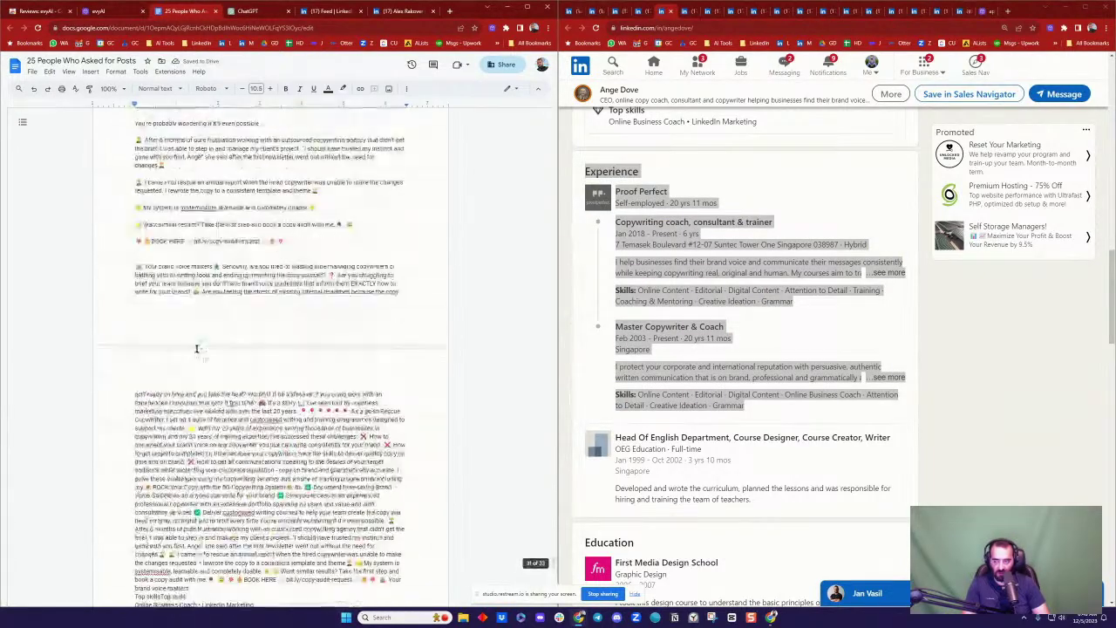
scroll(197, 349, "down", 6)
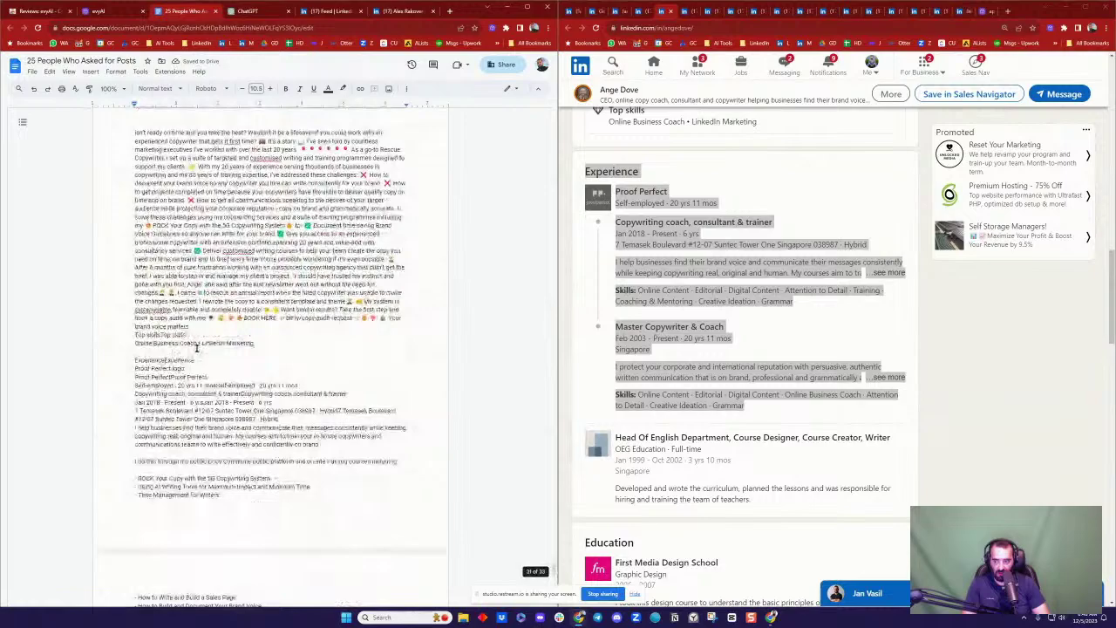
scroll(211, 348, "up", 10)
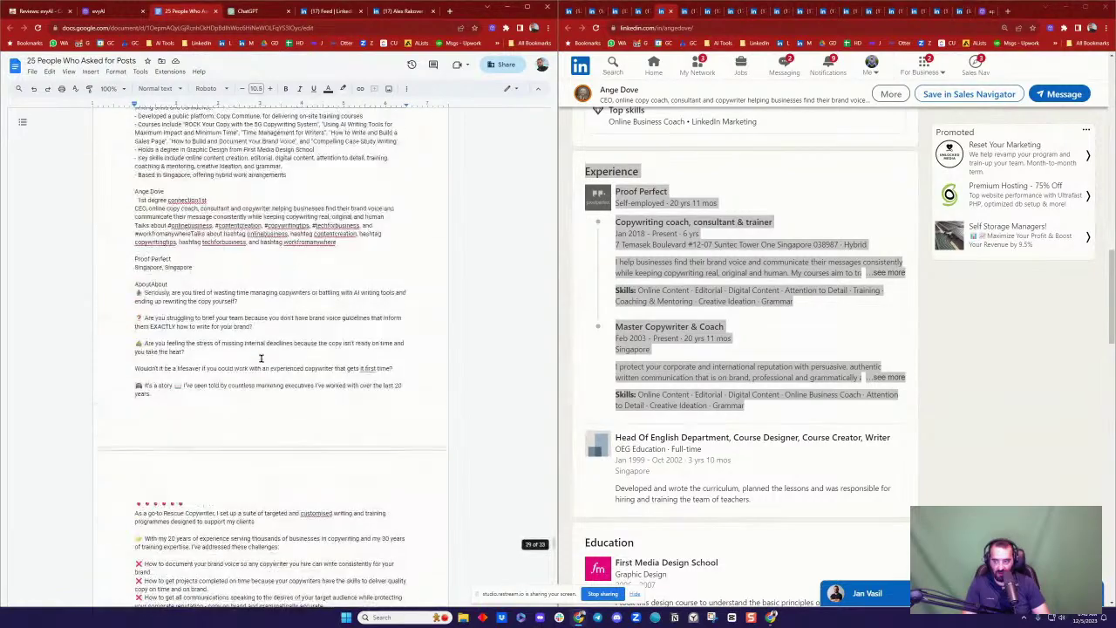
scroll(260, 358, "up", 5)
scroll(192, 340, "down", 5)
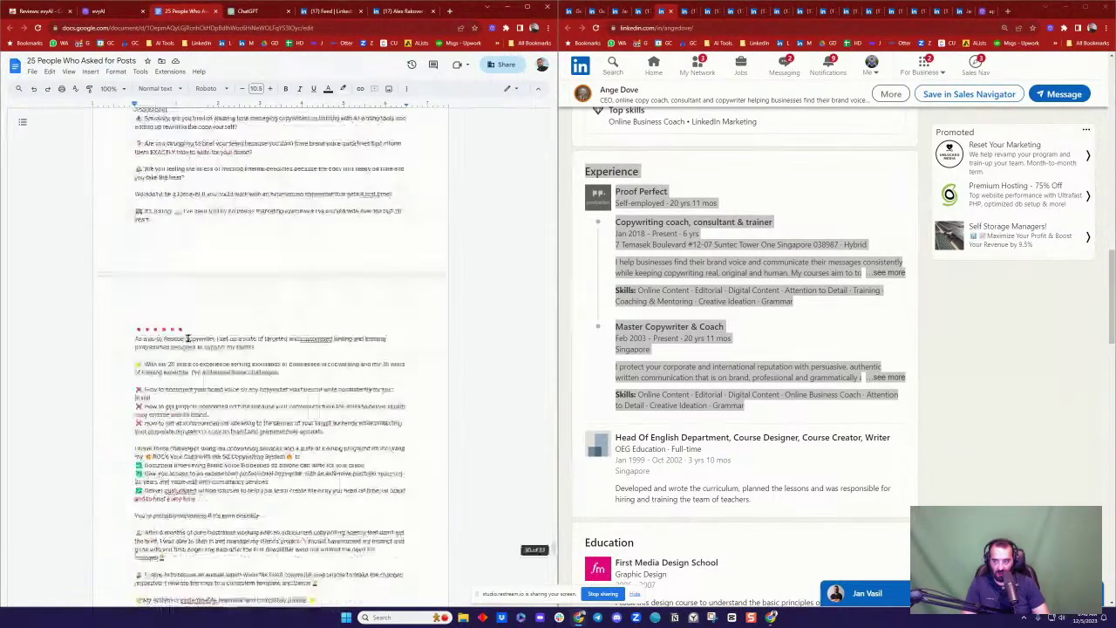
scroll(186, 338, "up", 2)
scroll(181, 340, "down", 1)
scroll(181, 340, "down", 15)
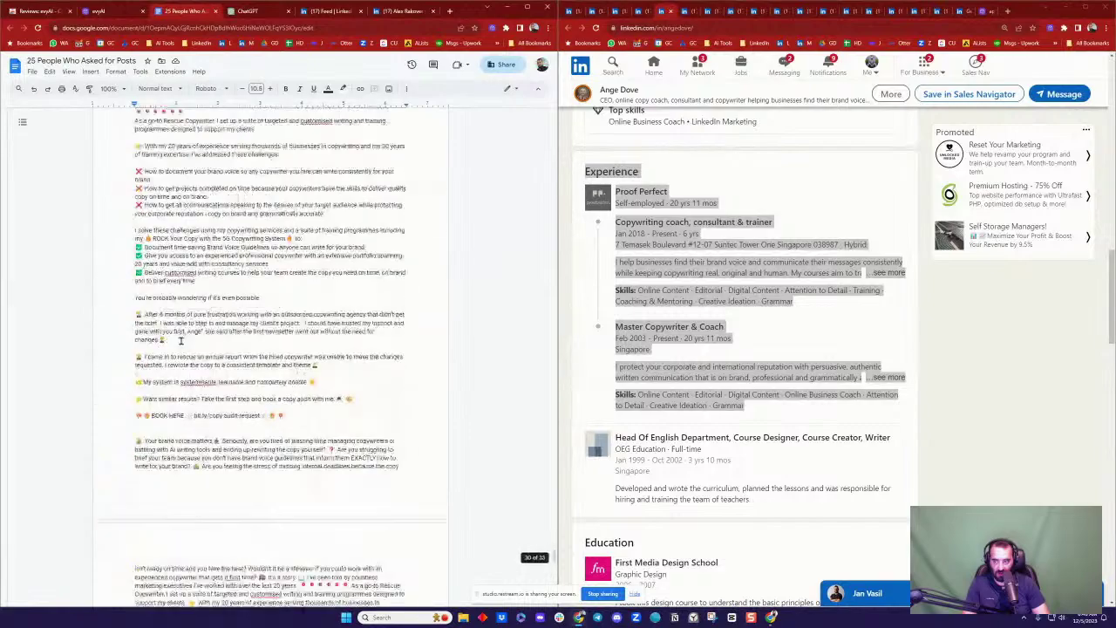
scroll(183, 340, "down", 10)
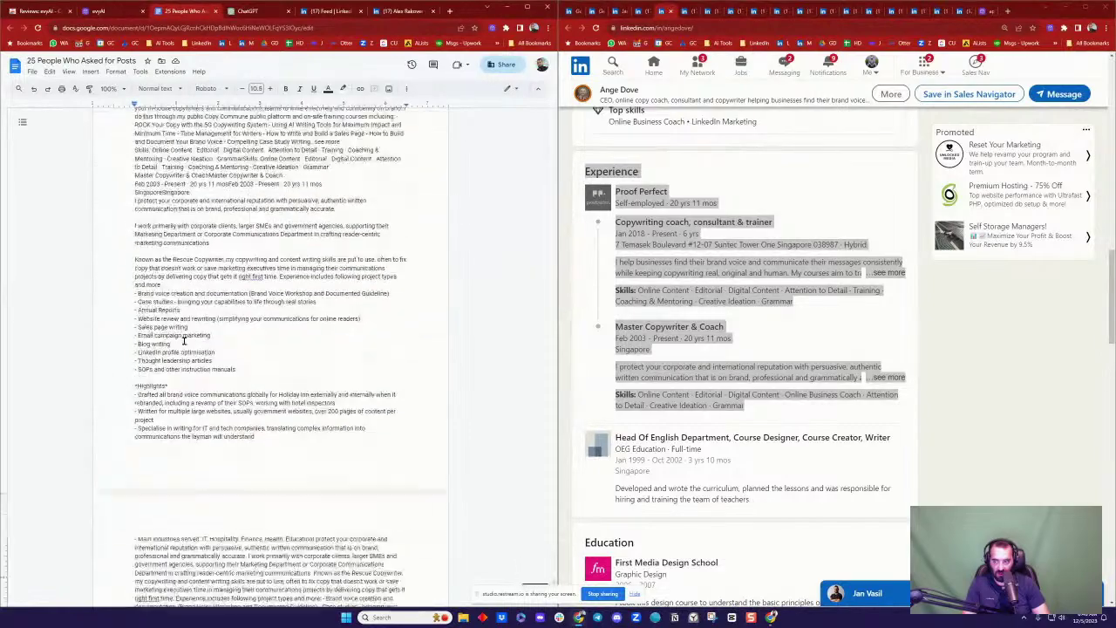
scroll(235, 349, "up", 15)
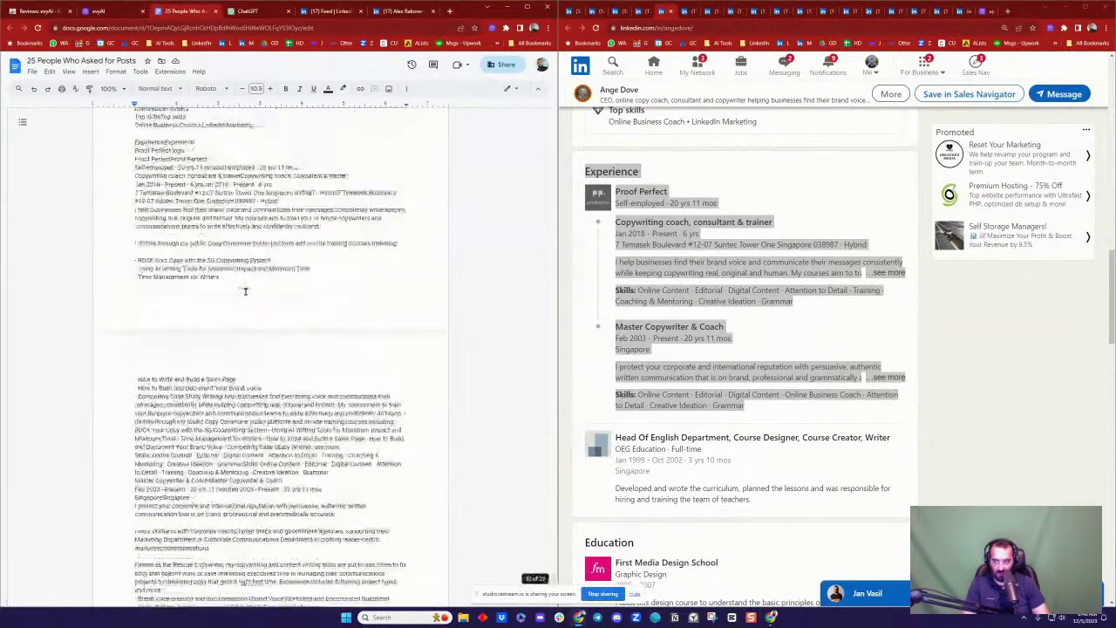
scroll(988, 347, "up", 4)
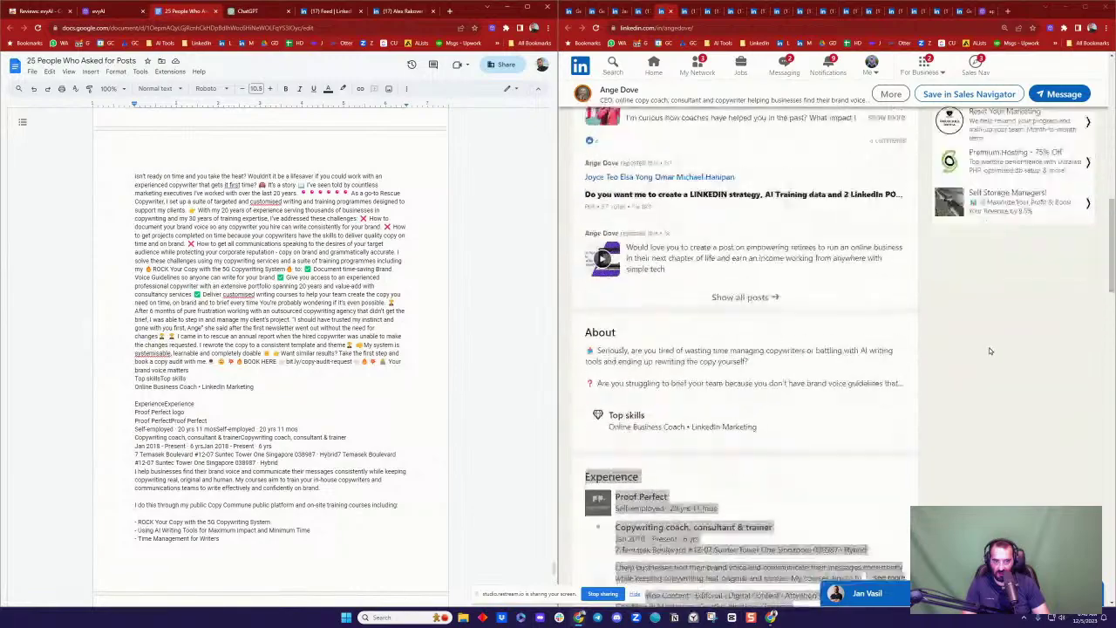
scroll(249, 299, "up", 1)
scroll(248, 299, "up", 15)
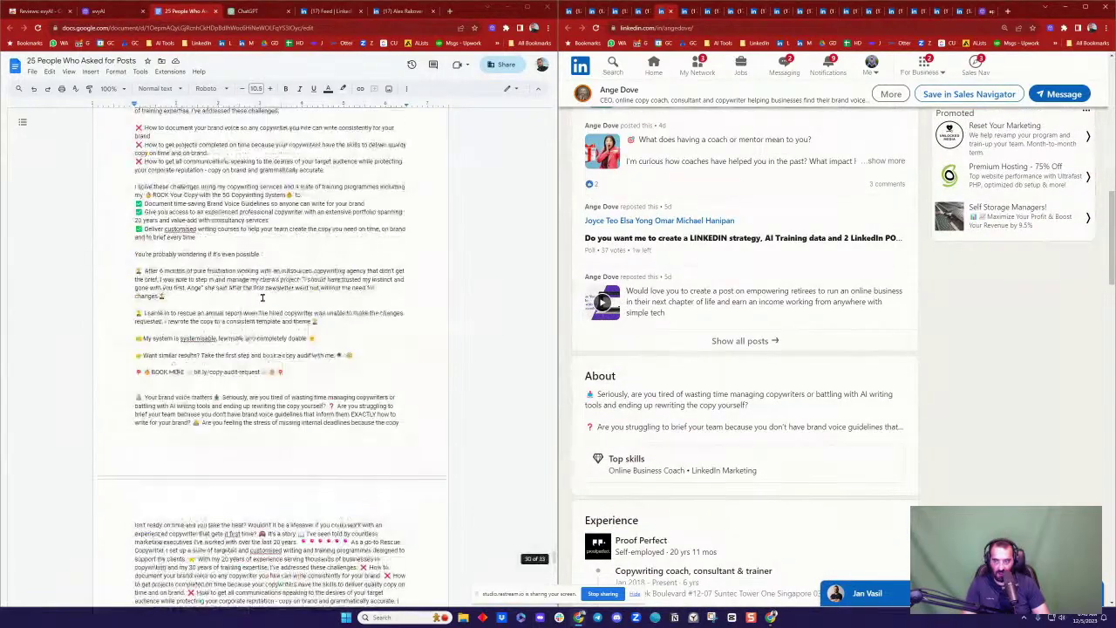
scroll(213, 291, "up", 20)
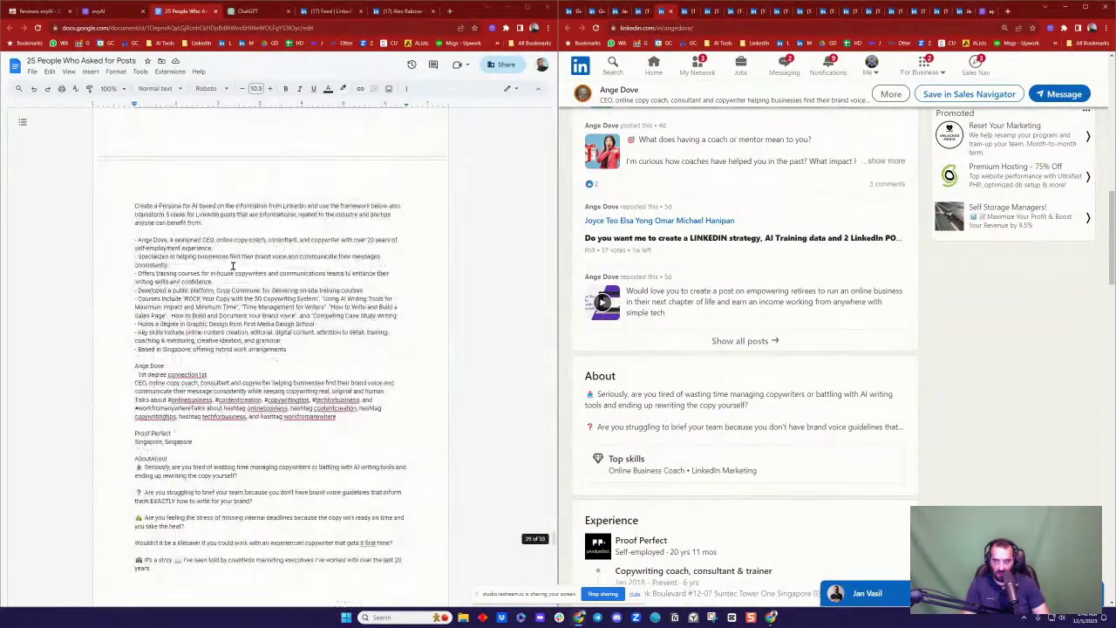
scroll(298, 243, "up", 20)
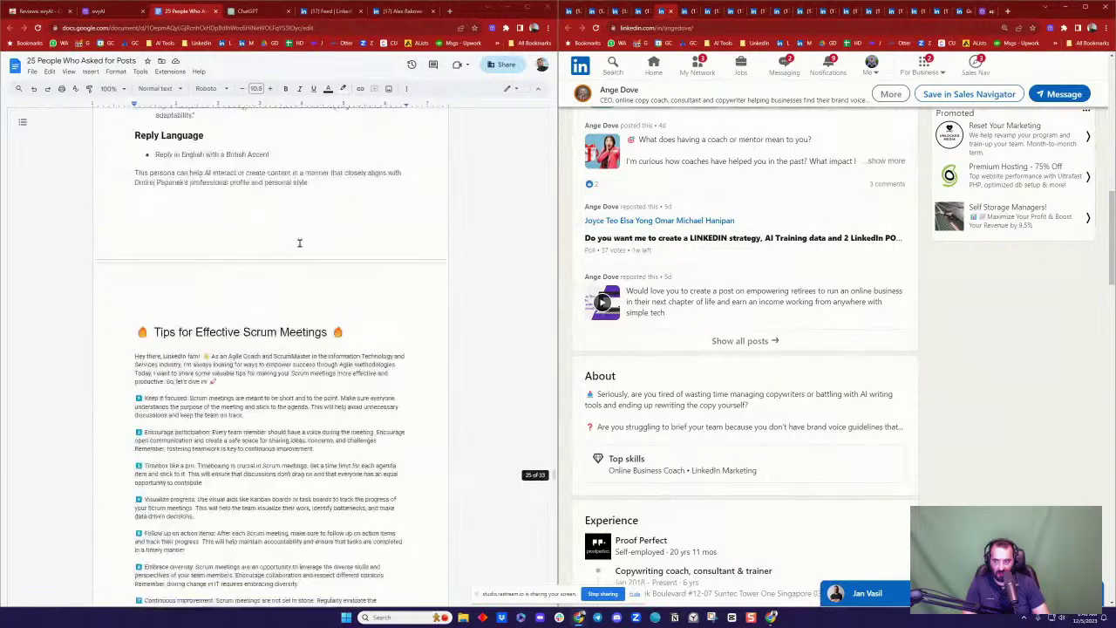
scroll(304, 244, "up", 4)
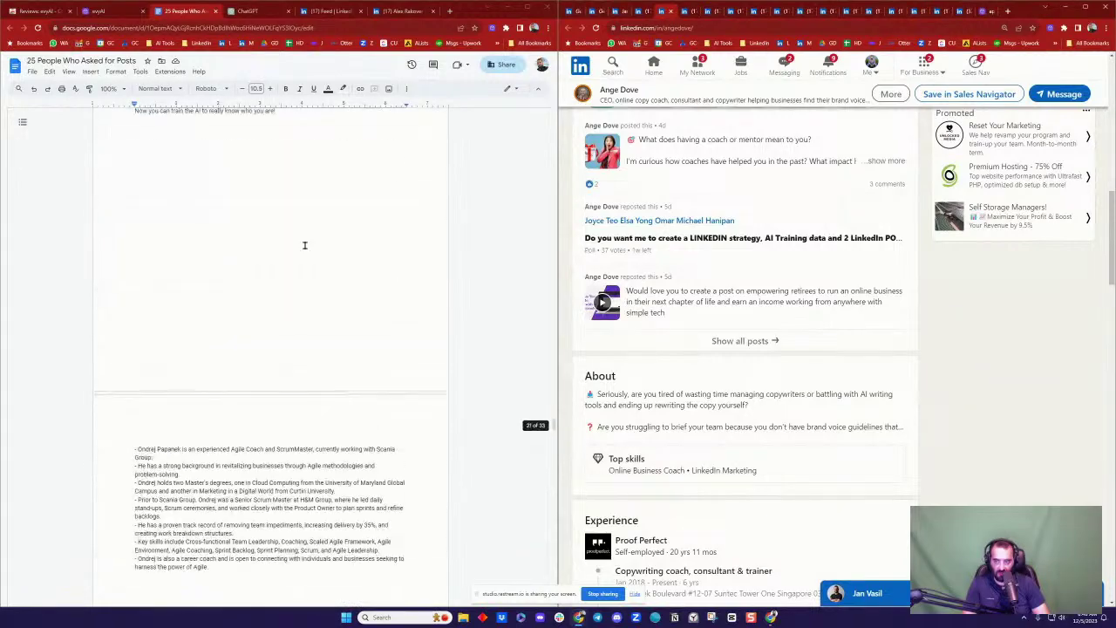
left_click(642, 11)
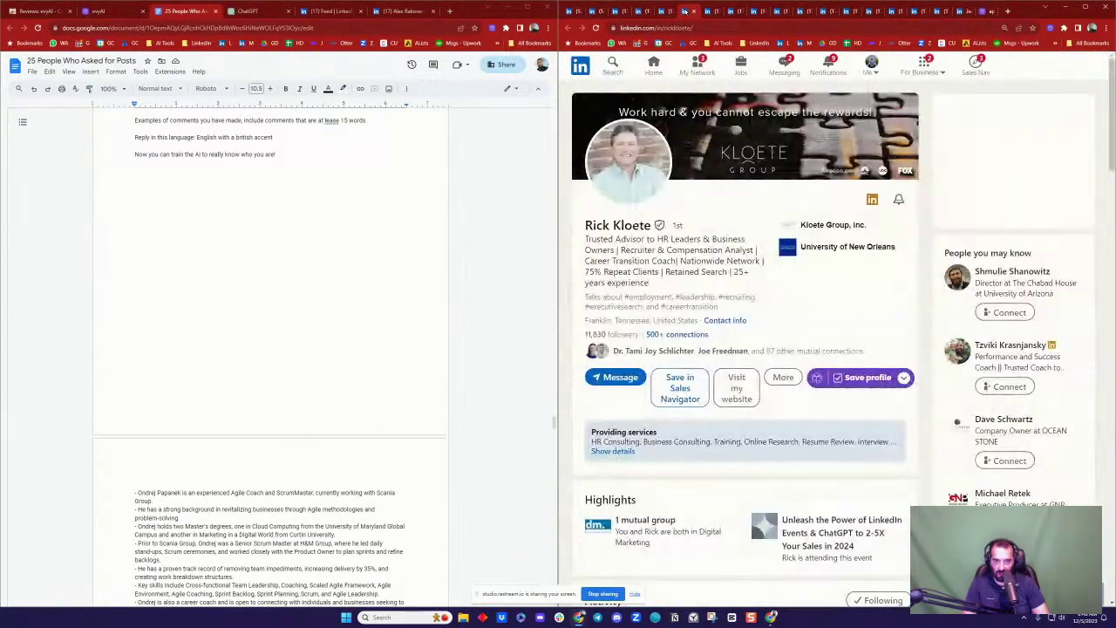
Step: Select and copy the persona framework list from the LinkedIn post
left_click(618, 11)
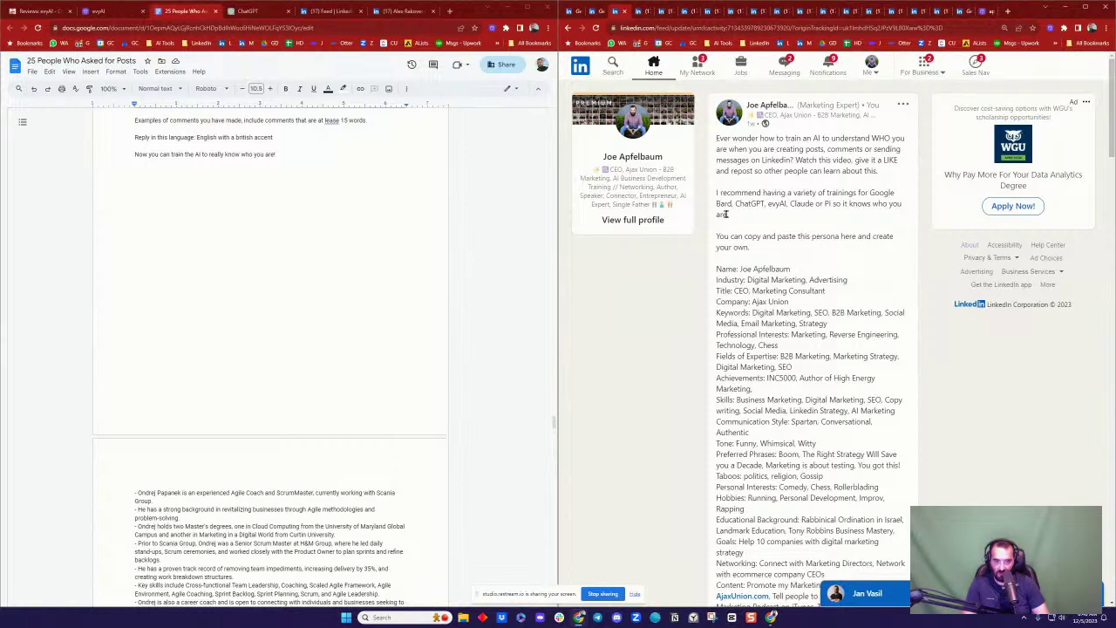
scroll(725, 214, "down", 5)
left_click_drag(716, 171, 855, 416)
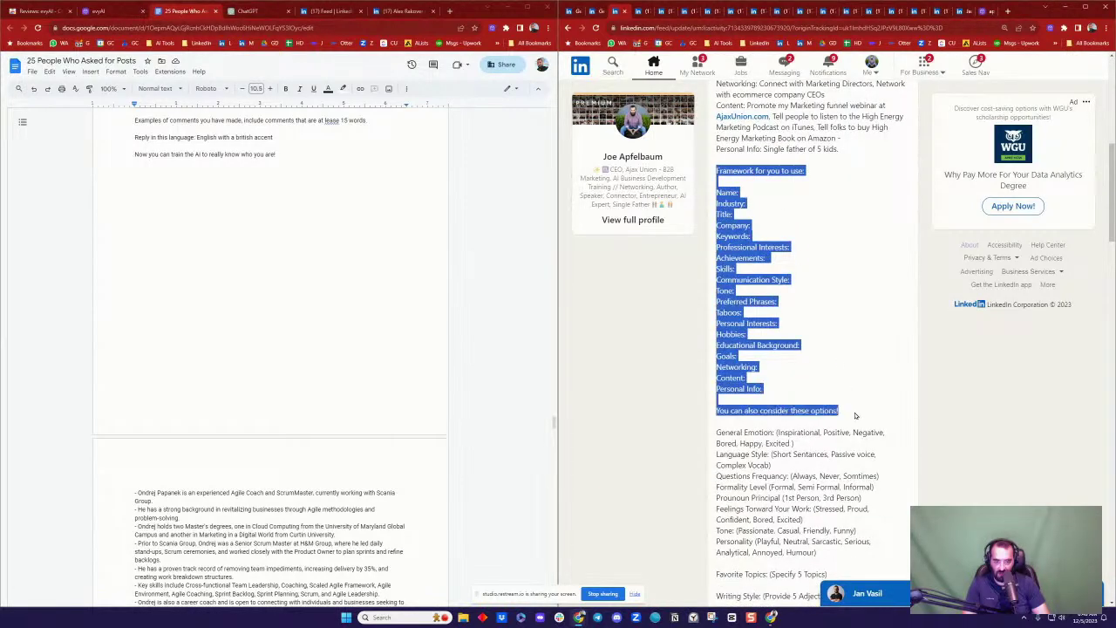
scroll(856, 417, "down", 2)
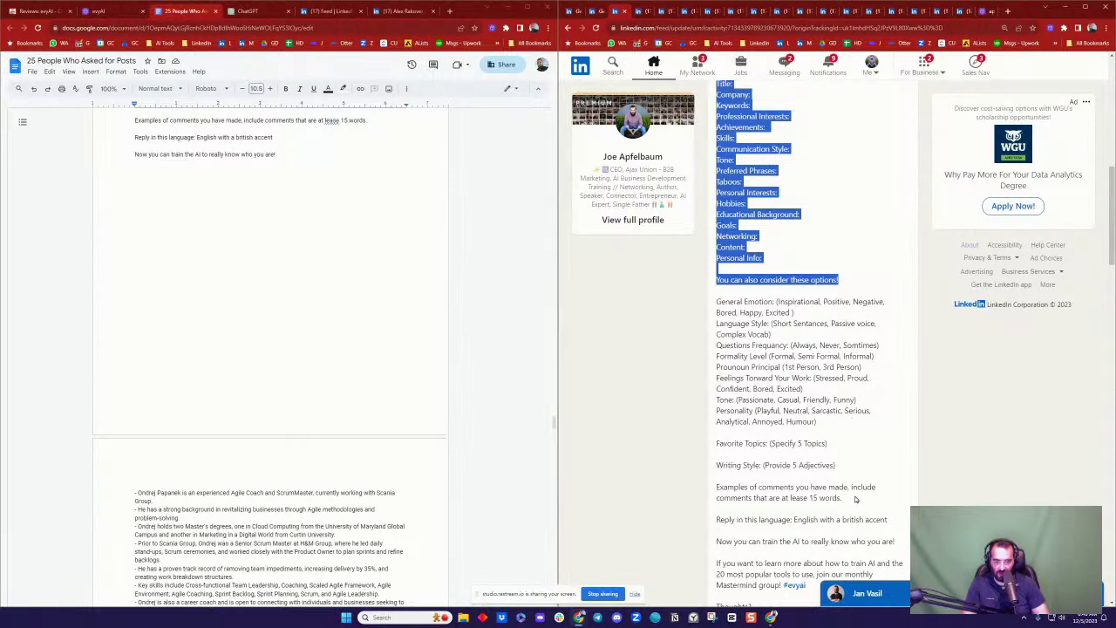
left_click_drag(860, 502, 861, 504)
Step: Paste the framework fields and options at the end of the Google Doc
scroll(842, 415, "down", 2)
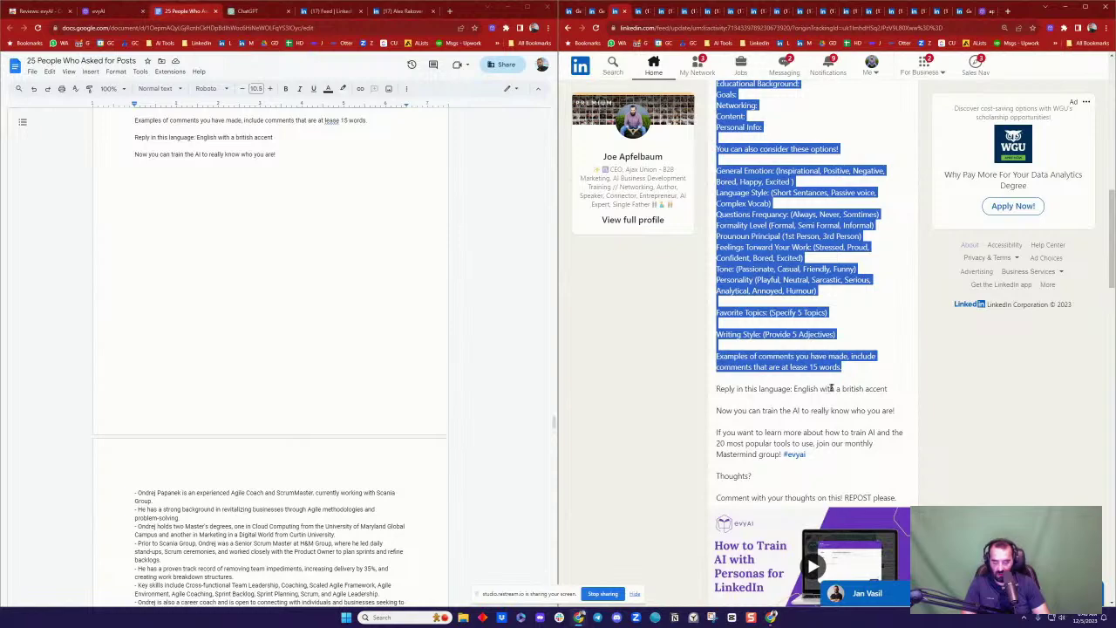
scroll(309, 330, "down", 10)
scroll(309, 330, "down", 20)
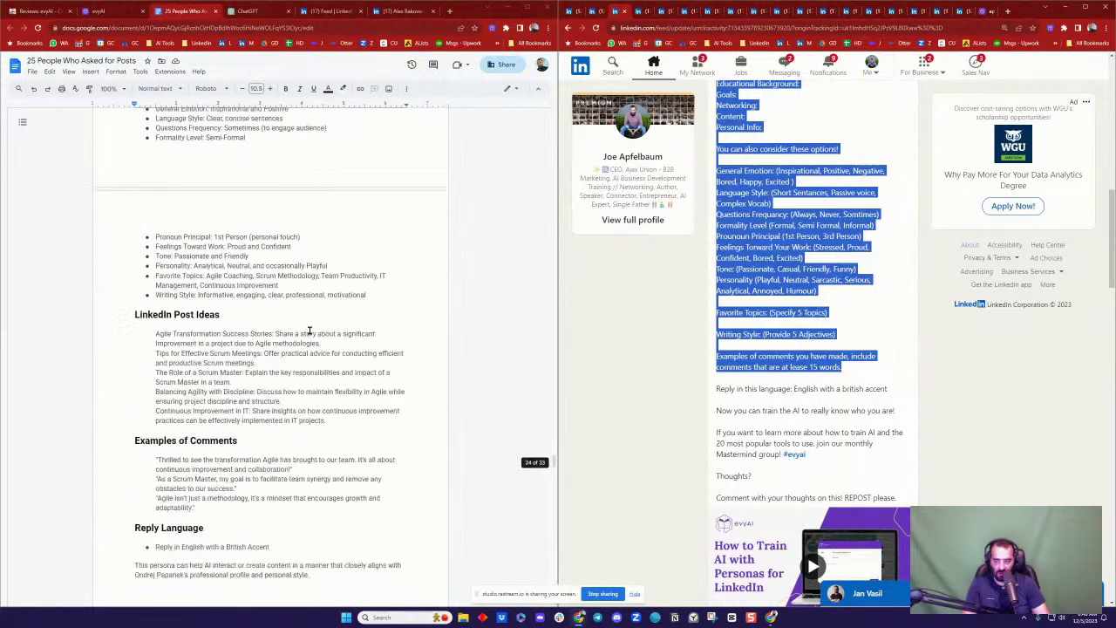
scroll(343, 294, "down", 5)
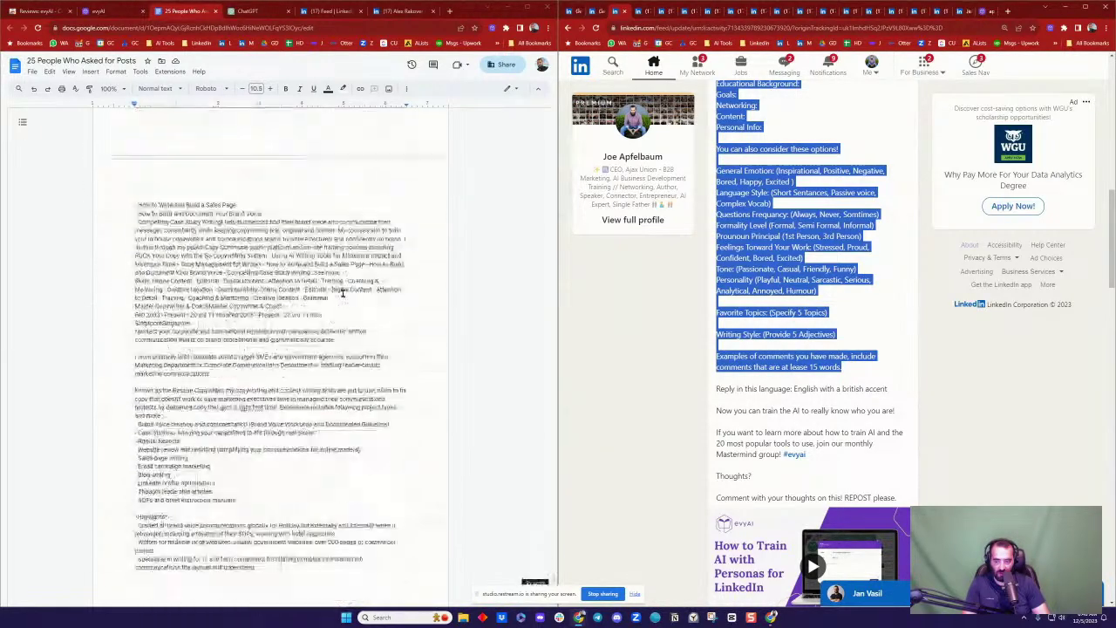
left_click(260, 409)
type("Framework for you to use:  Name: Industry: Title: Company: Keywords: Professional Interests: Achievements: Skills: Communication Style: Tone: Preferred Phrases: Taboos: Personal Interests: Hobbies: Educational Background: Goals: Networking: Content: Personal Info:  You can also consider these options!  General Emotion: (Inspirational, Positive, Negative, Bored, Happy, Excited ) Language Style: (Short Sentences, Passive voice, Complex Vocab) Questions Frequency: (Always, Never, Somtimes) Formality Level (Formal, Semi Formal, Informal) Prounoun Principal (1st Person, 3rd Person) Feelings Toward Your Work: (Stressed, Proud, Confident, Bored, Excited) Tone: (Passionate, Casual, Friendly, Funny) Personality (Playful, Neutral, Sarcastic, Serious, Analytical, Annoyed, Humour)  Favorite Topics: (Specify 5 Topics)  Writing Style: (Provide 5 Adjectives)  Examples of comments you have made, include comments that are at lease 15 words.")
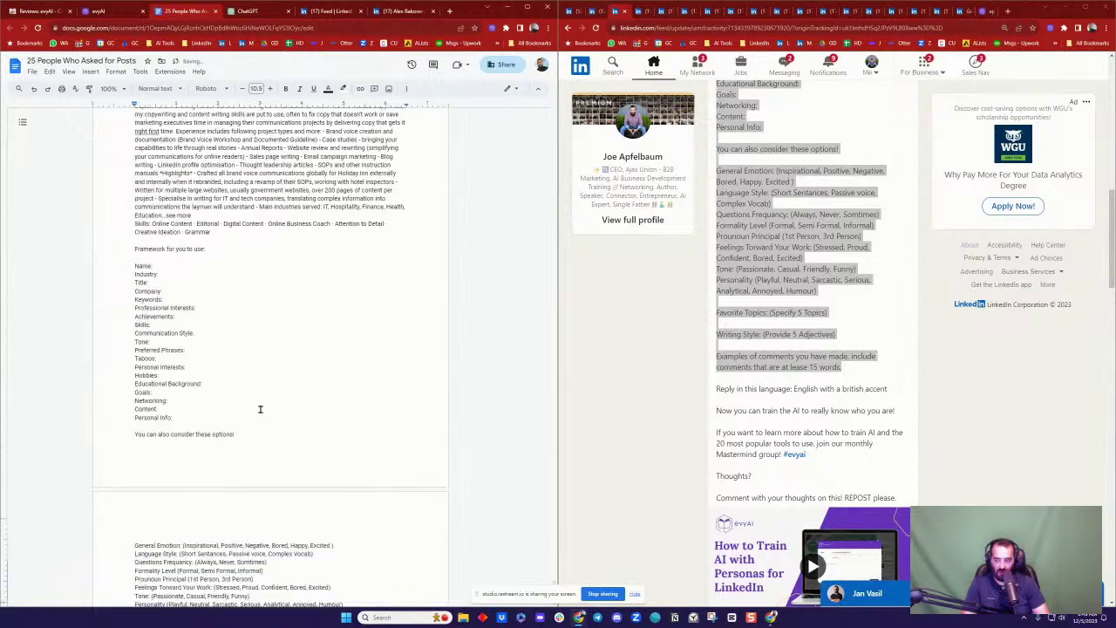
Step: Select and copy the complete persona prompt from 'Create a Persona' to the document's end
scroll(224, 296, "up", 15)
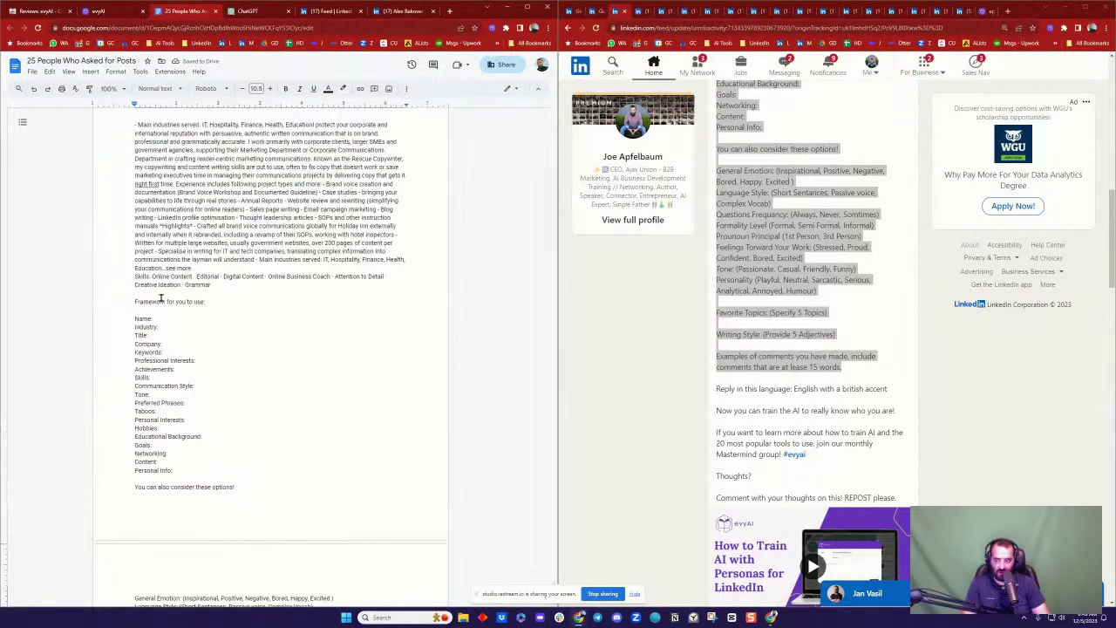
scroll(224, 296, "up", 20)
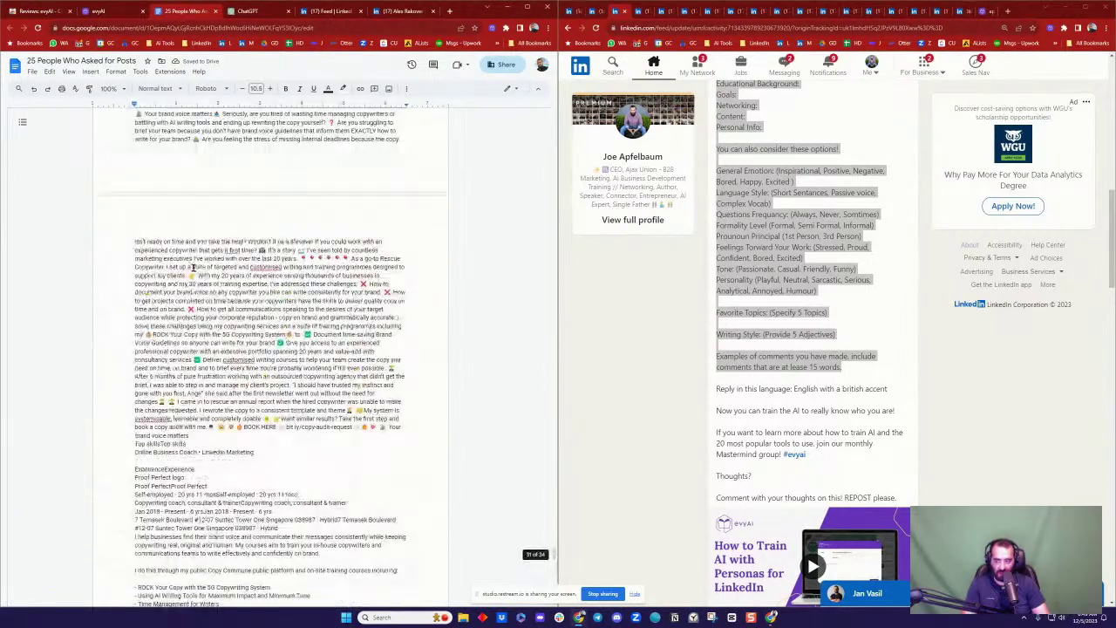
scroll(193, 269, "up", 8)
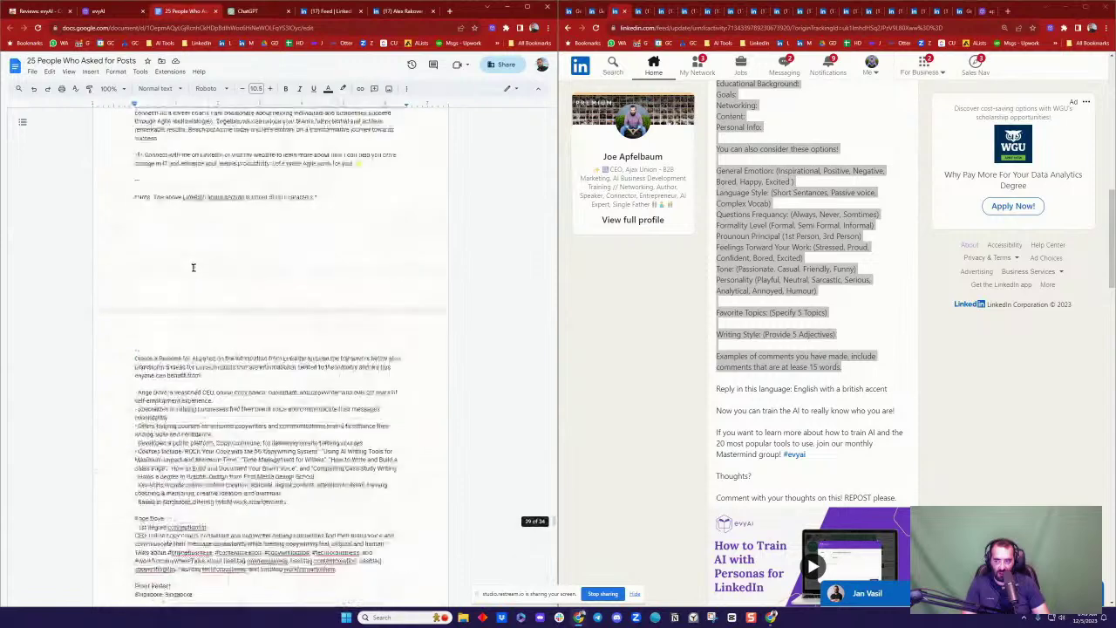
left_click(135, 404)
key("ctrl+shift+End")
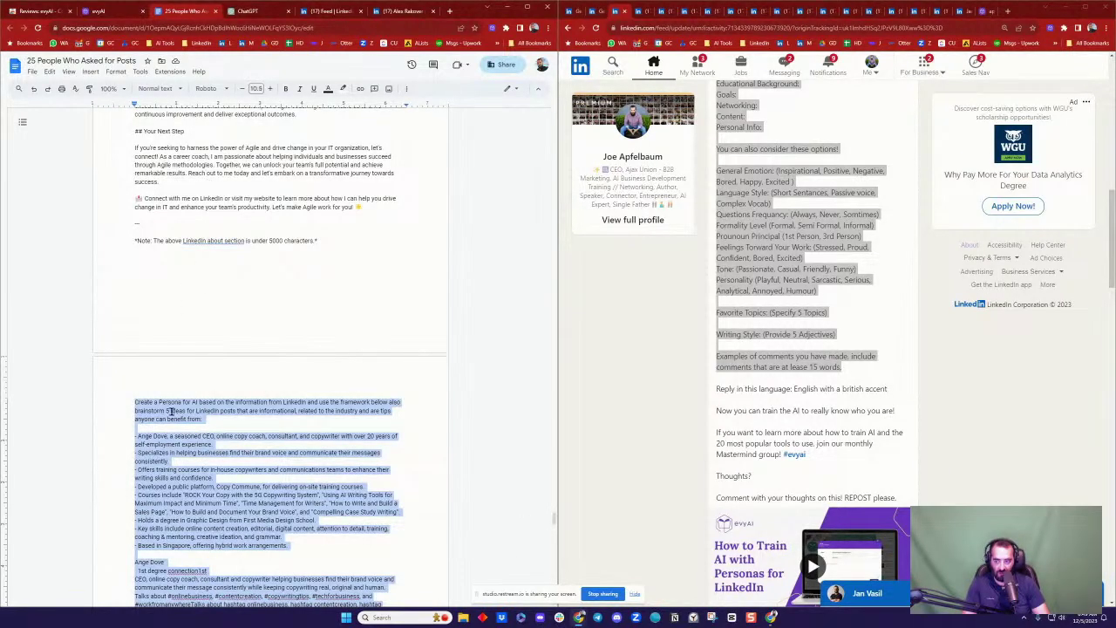
left_click(247, 12)
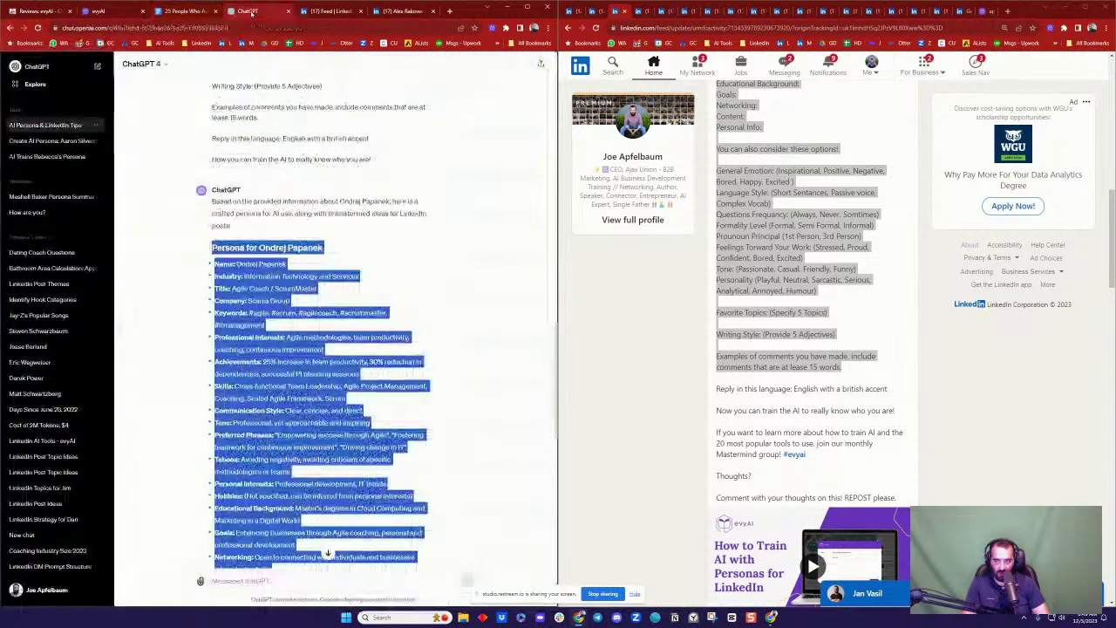
Step: Paste the persona prompt into a new ChatGPT chat and send it, keeping evyAI's Profile Optimizer alongside
left_click(97, 66)
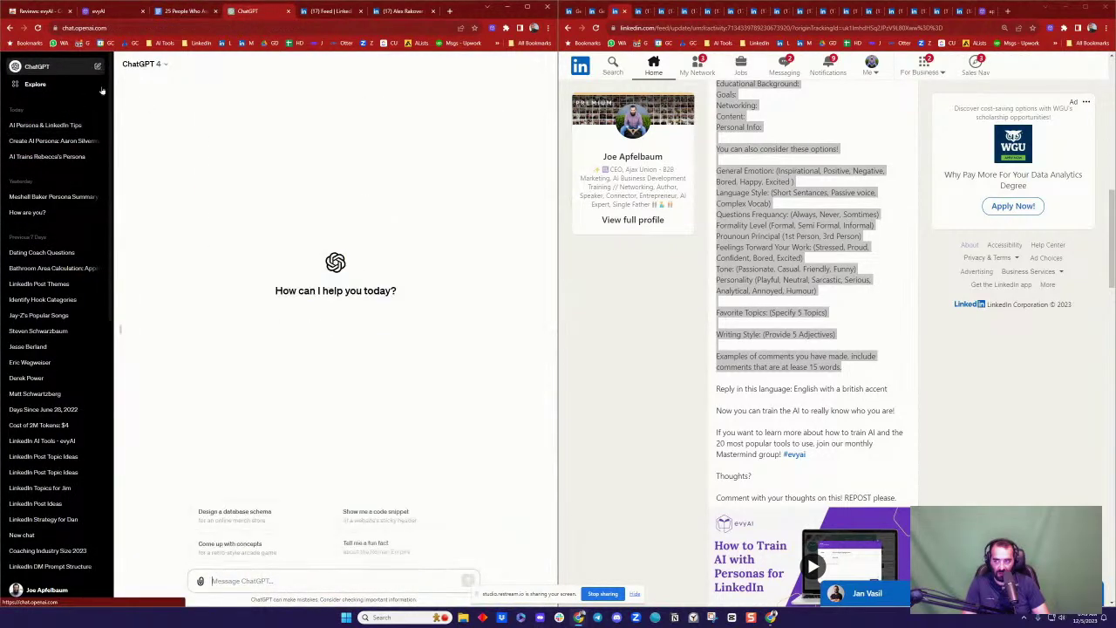
key("ctrl+v")
key("Return")
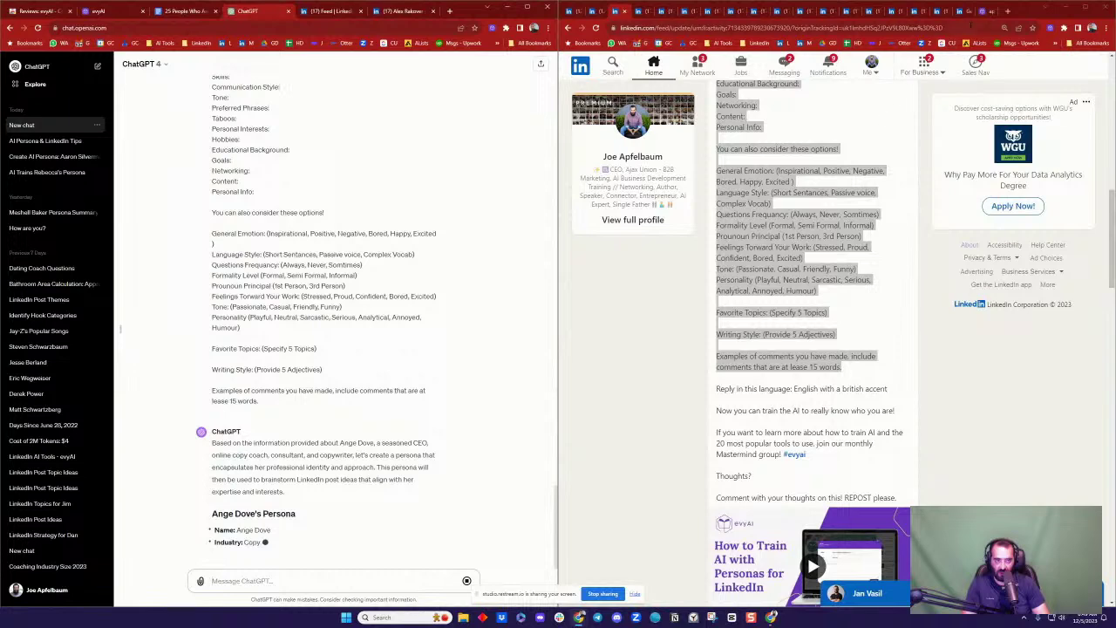
left_click(985, 11)
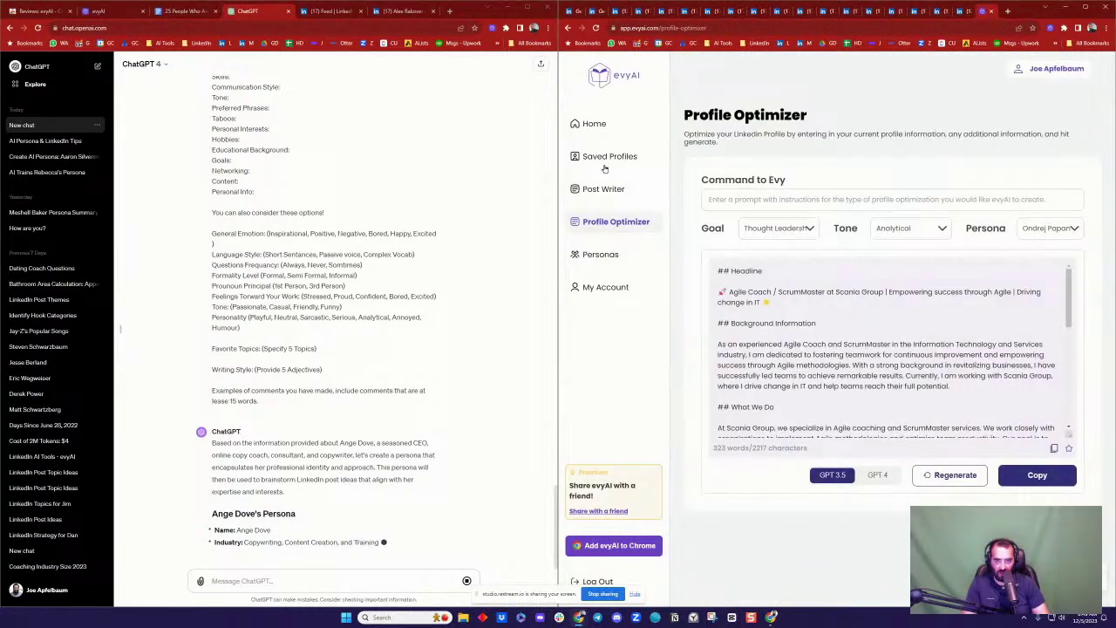
Step: Start a new evyAI persona named after ChatGPT's copywriter and tag it as a Person
left_click(600, 254)
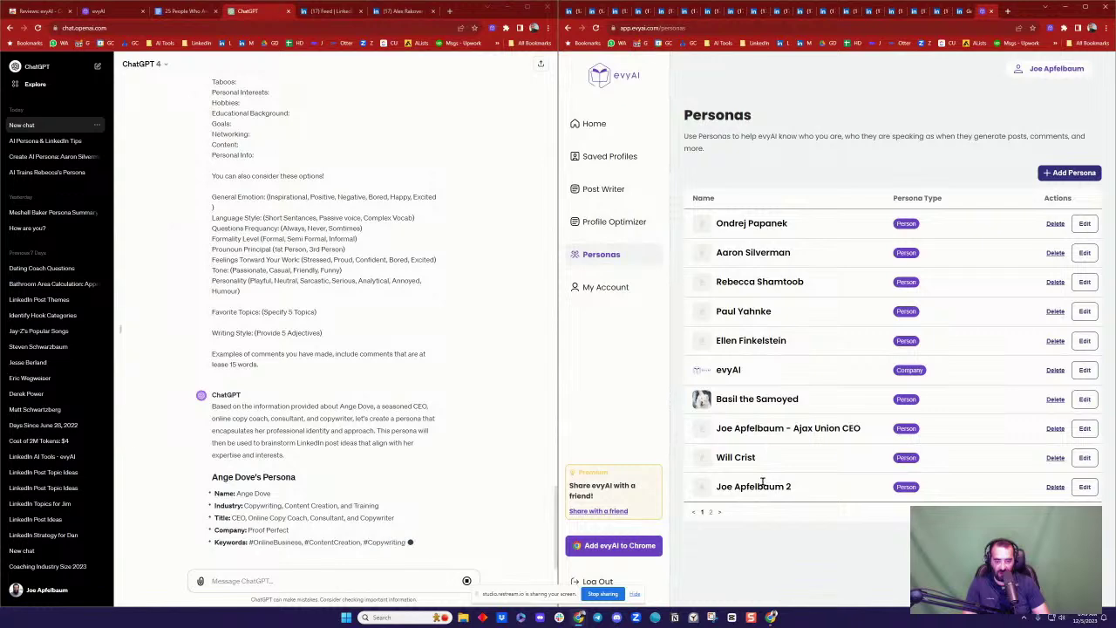
left_click(1068, 173)
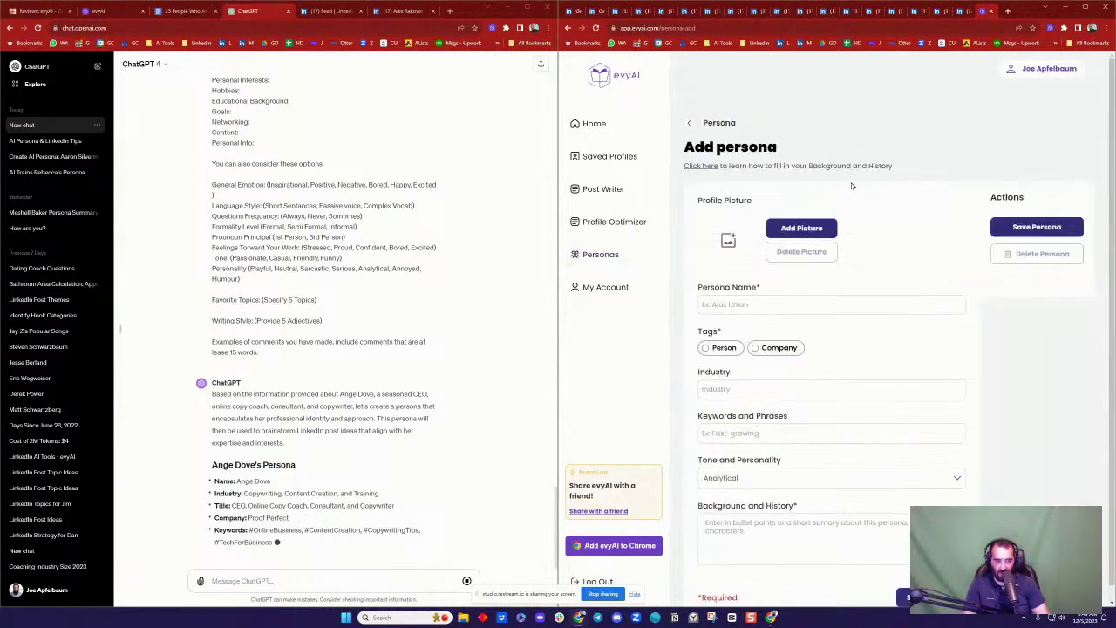
double_click(261, 469)
double_click(261, 444)
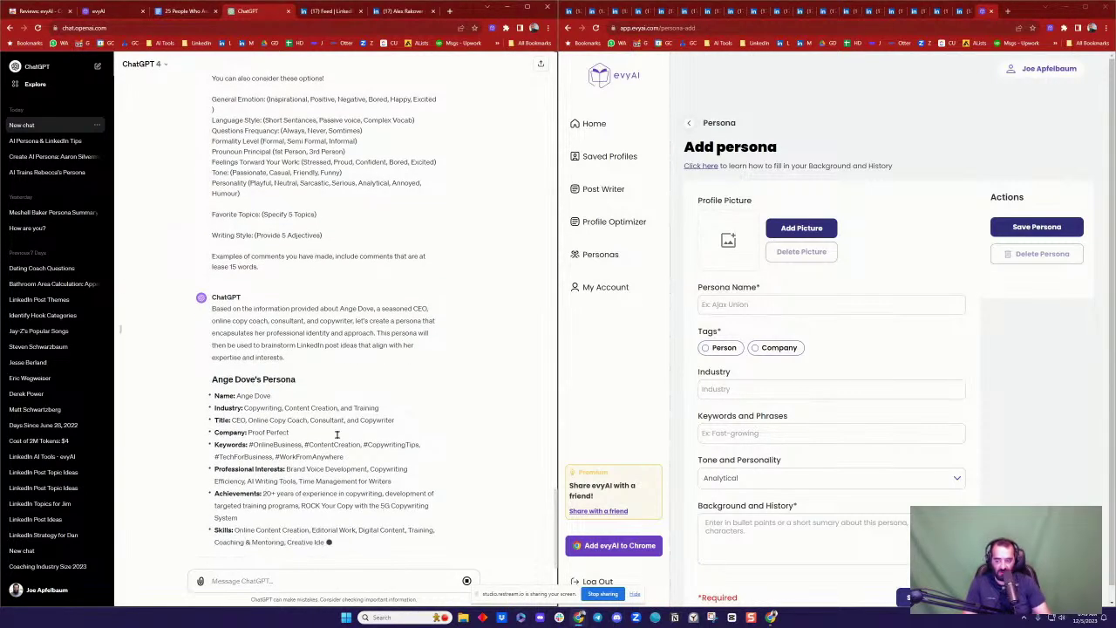
left_click_drag(236, 383, 279, 383)
key("ctrl+c")
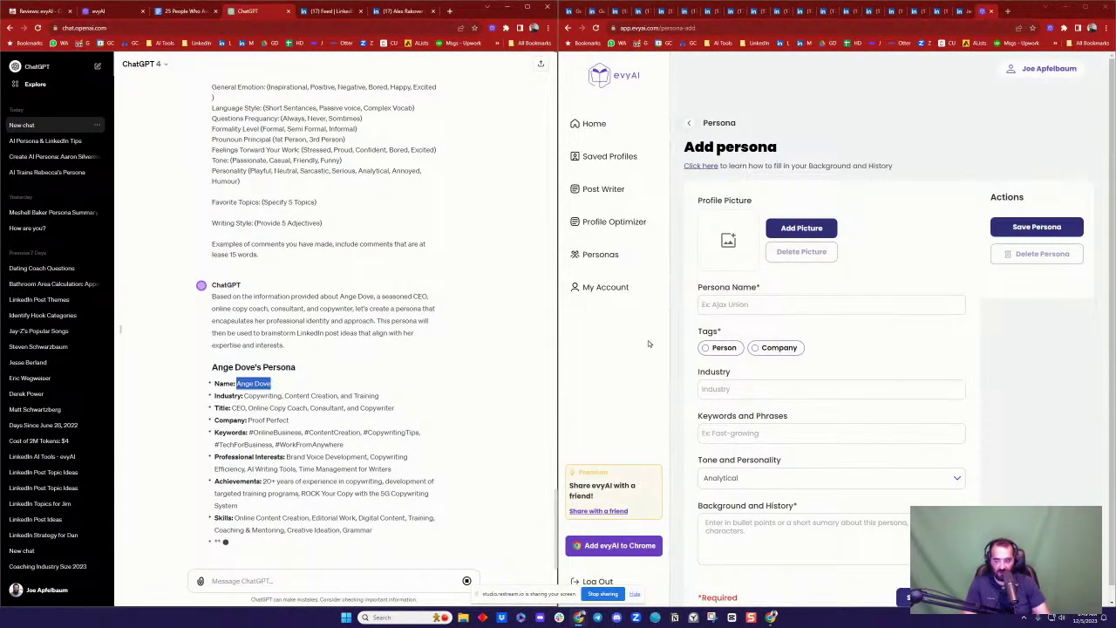
left_click(767, 304)
key("ctrl+v")
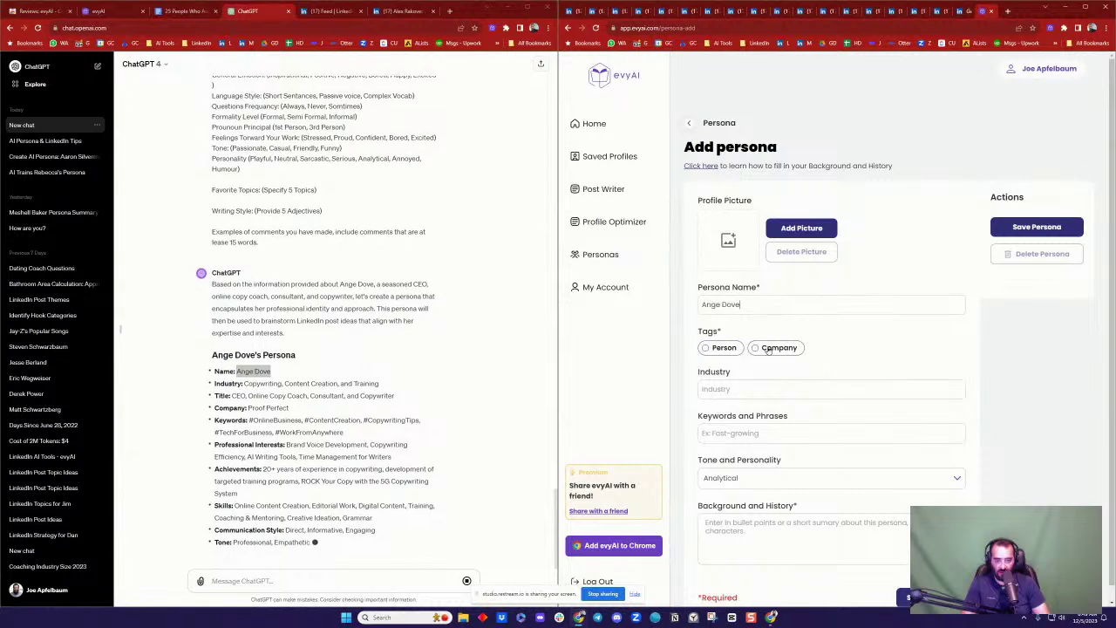
left_click(711, 348)
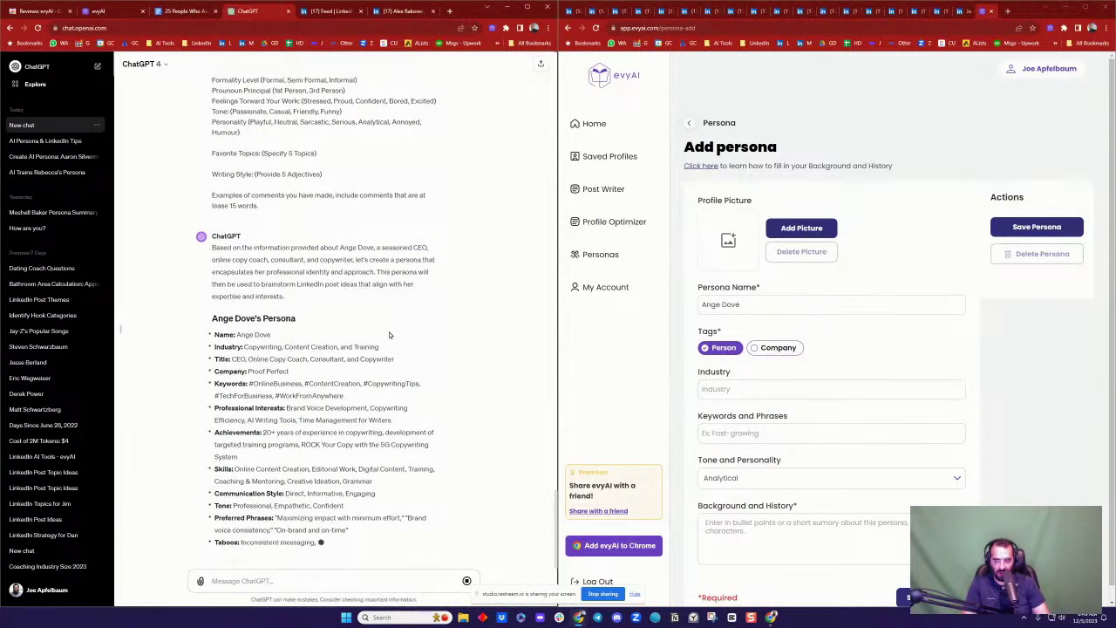
Step: Set the persona's industry to Copywriting and paste ChatGPT's hashtag keywords into Keywords and Phrases
double_click(363, 334)
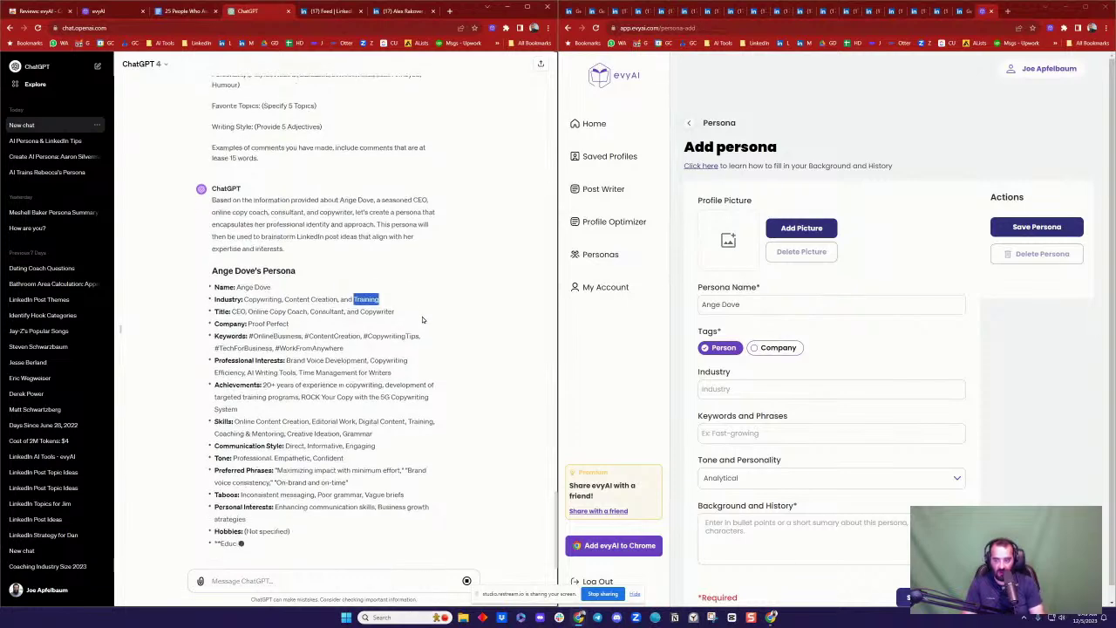
left_click(743, 384)
type("Copywrit")
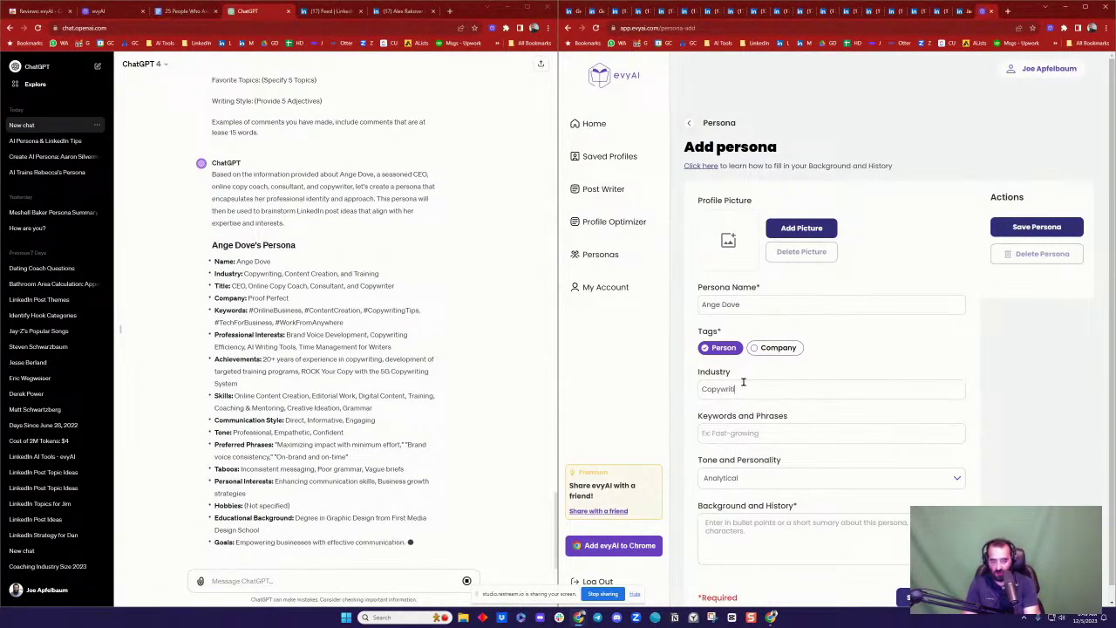
type("ing")
left_click(727, 429)
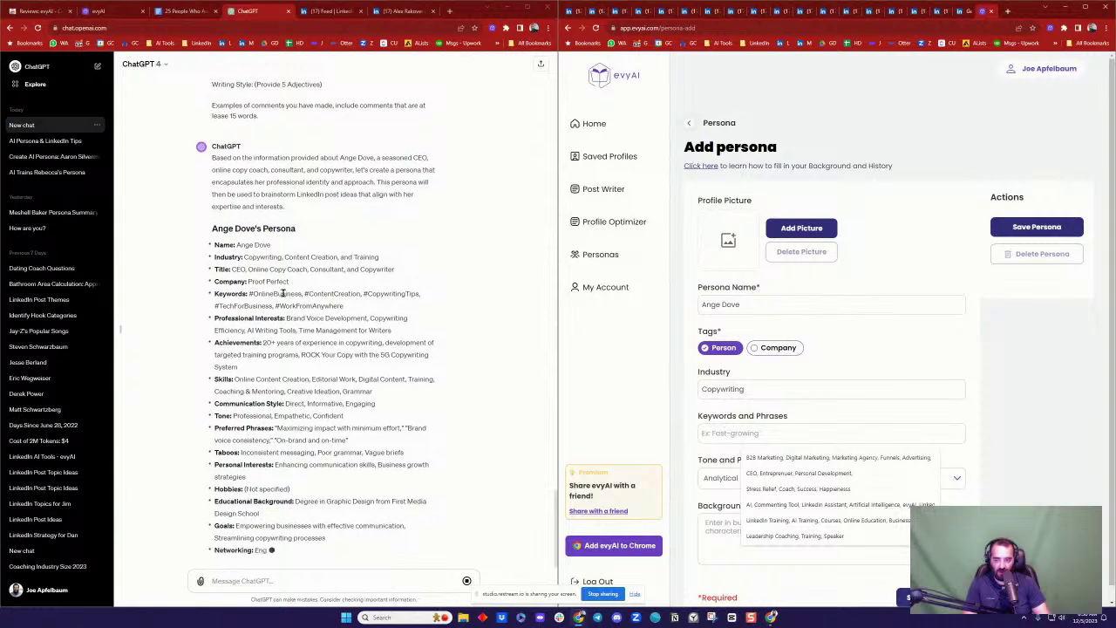
left_click(279, 262)
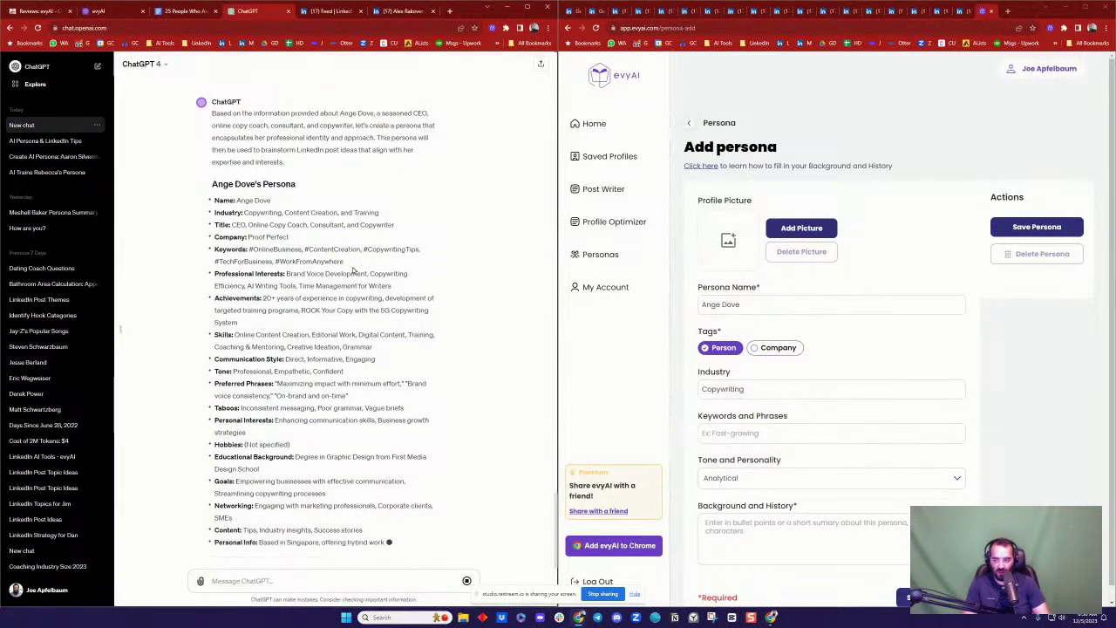
left_click_drag(345, 211, 249, 162)
key("ctrl+c")
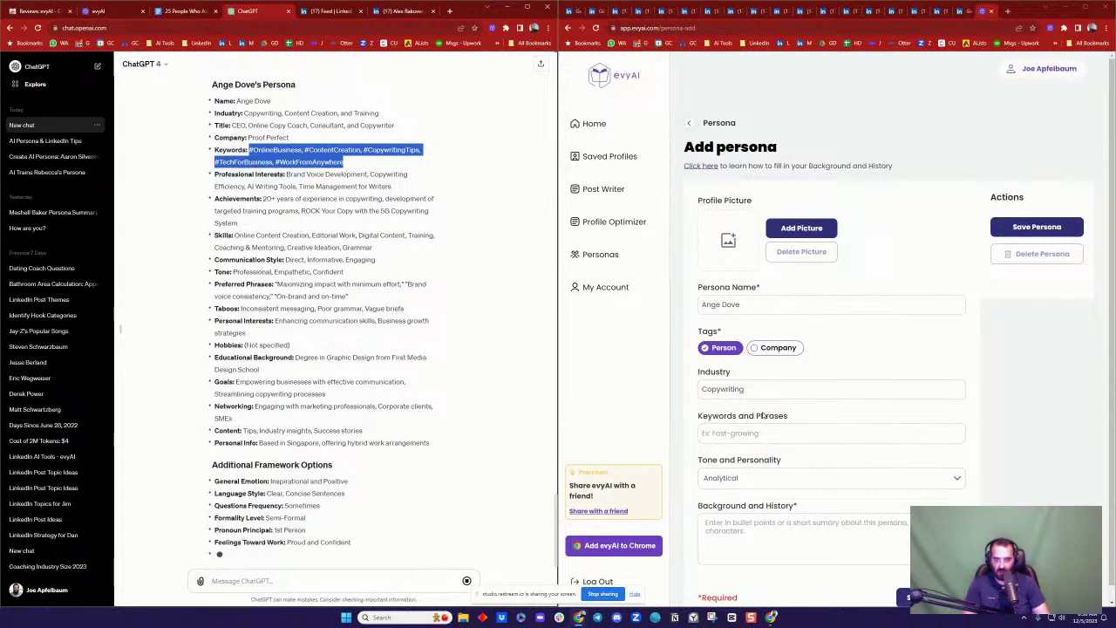
left_click(756, 432)
key("ctrl+v")
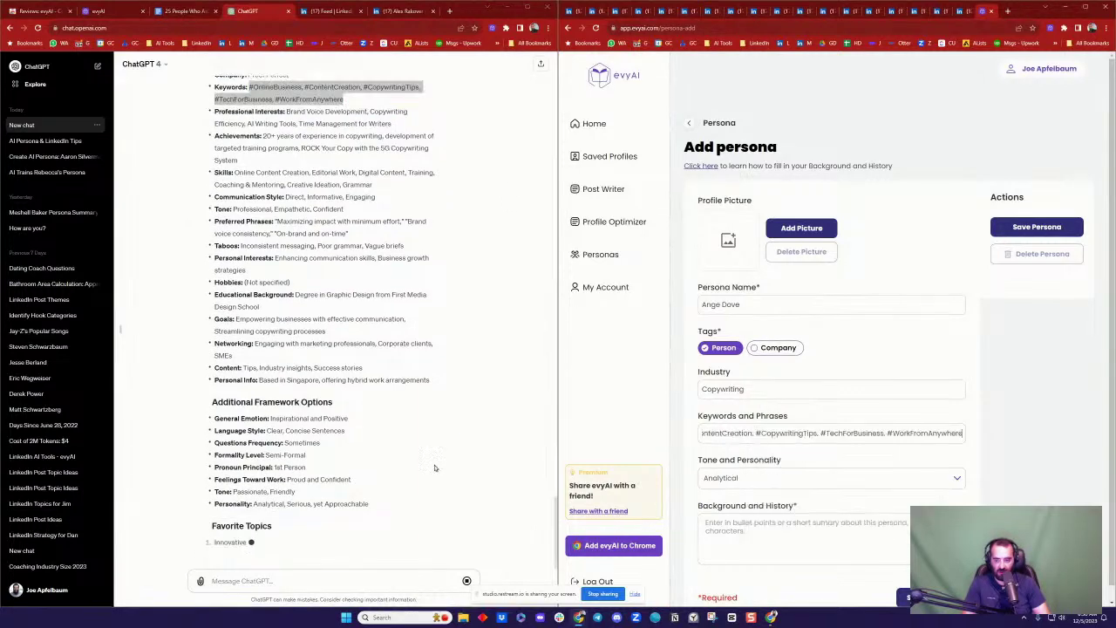
Step: Paste ChatGPT's full persona details into Background and History and save the persona
left_click(353, 450)
scroll(424, 480, "up", 1)
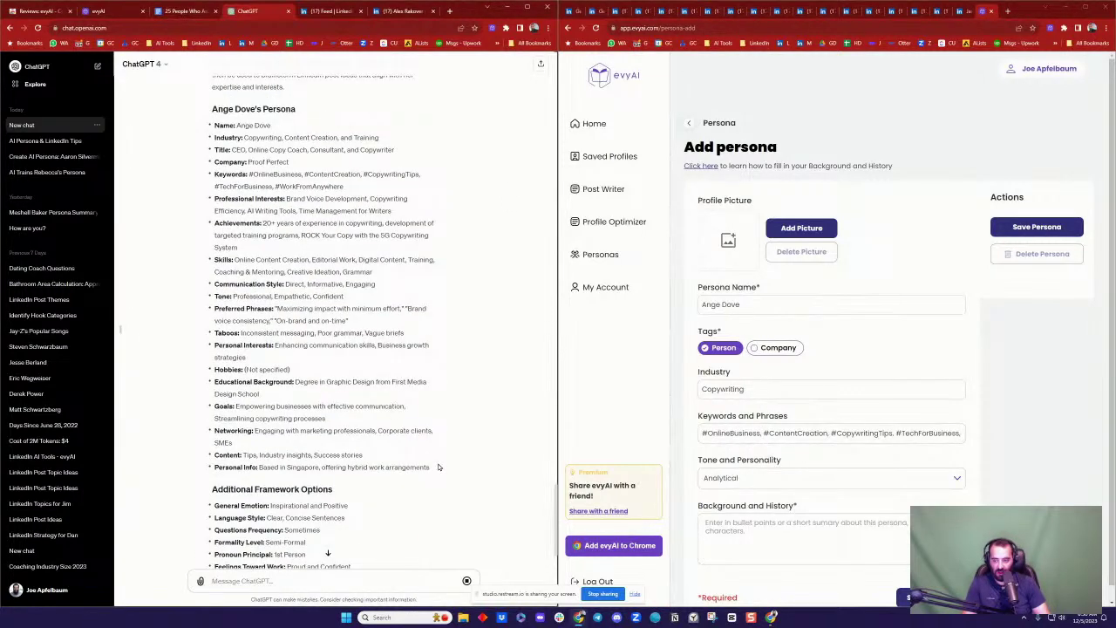
left_click_drag(438, 467, 214, 428)
scroll(229, 249, "up", 1)
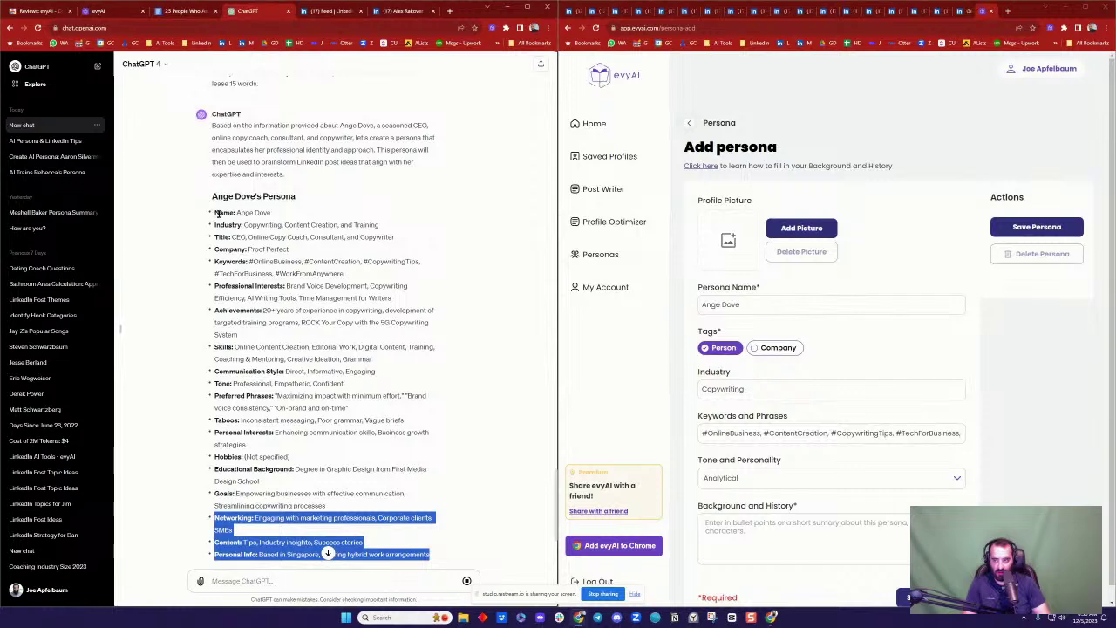
left_click(218, 212, "shift")
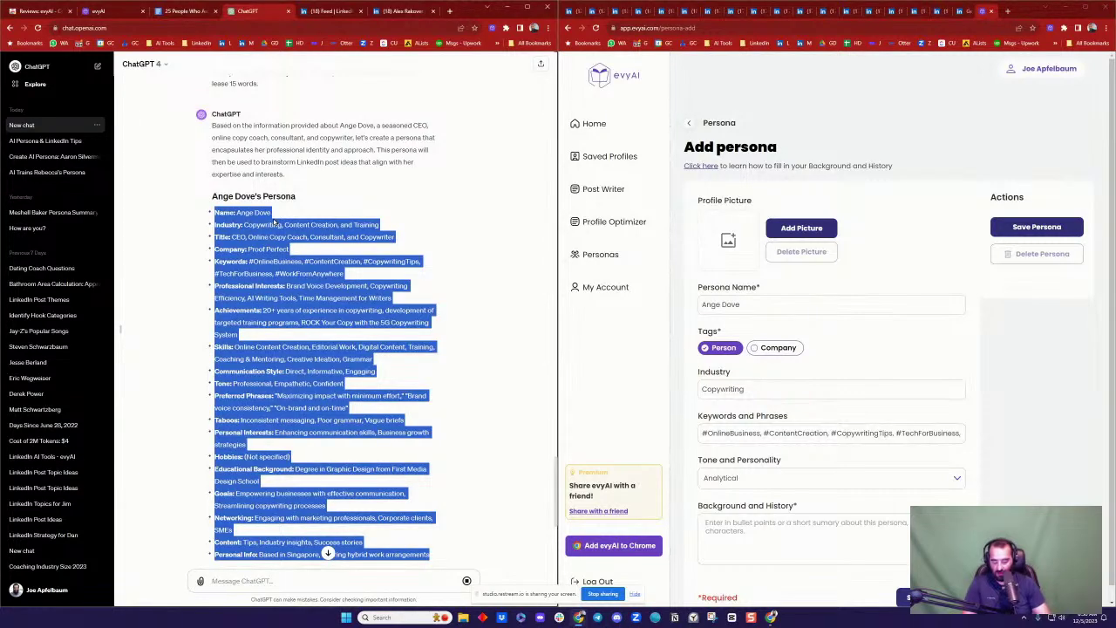
left_click(746, 523)
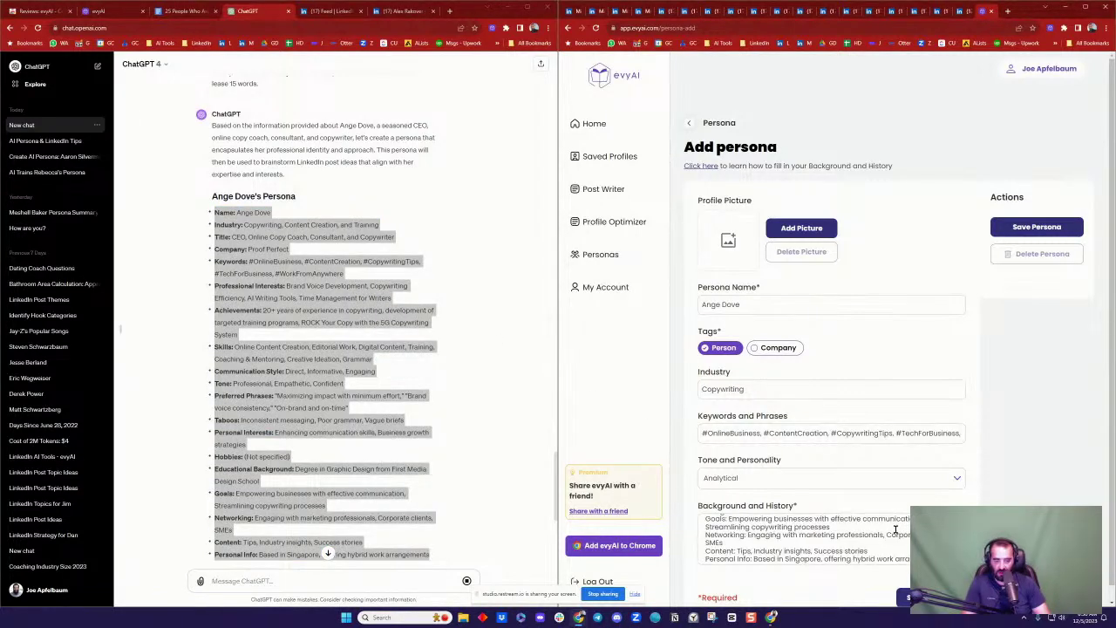
scroll(894, 529, "down", 1)
left_click(903, 583)
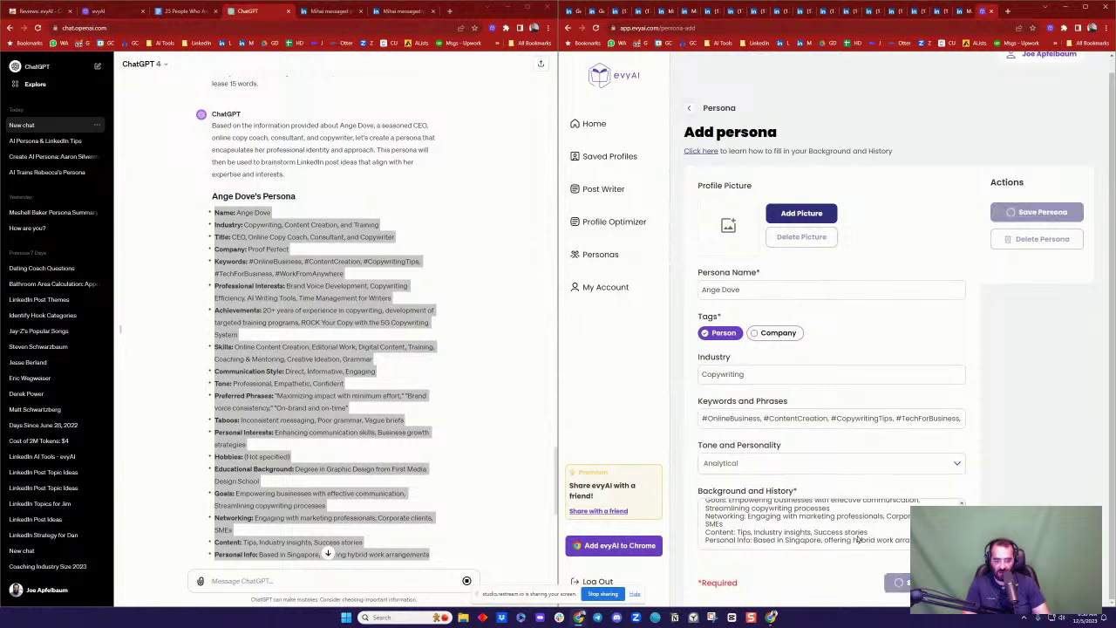
Step: Open evyAI Post Writer and copy ChatGPT's '5 Key Steps to Building a Strong Brand Voice' idea
left_click(312, 294)
scroll(314, 294, "down", 4)
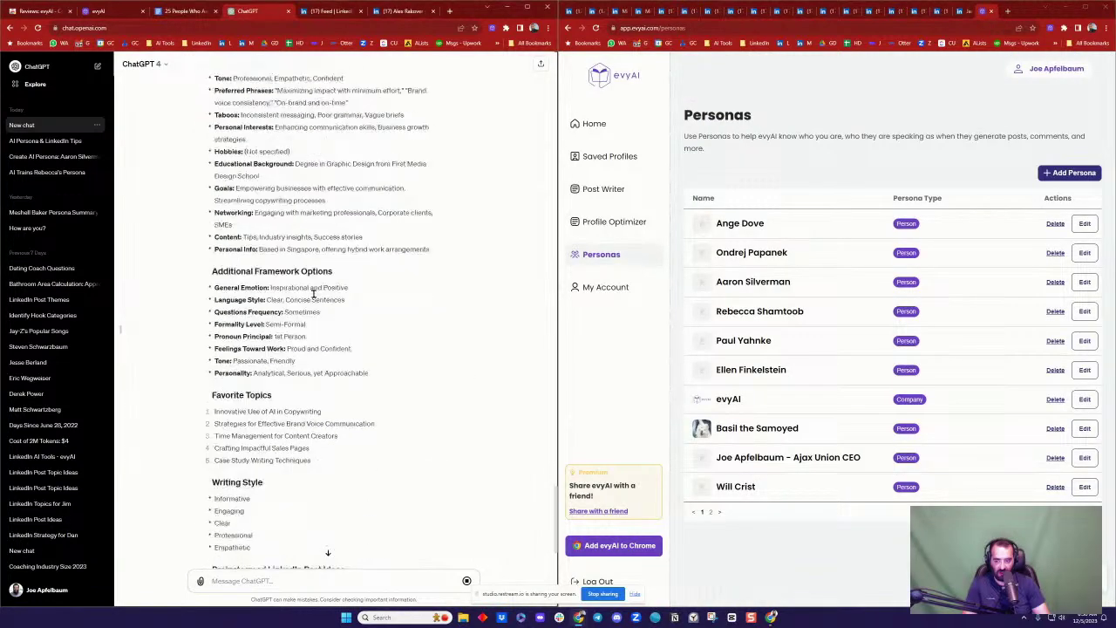
left_click(610, 188)
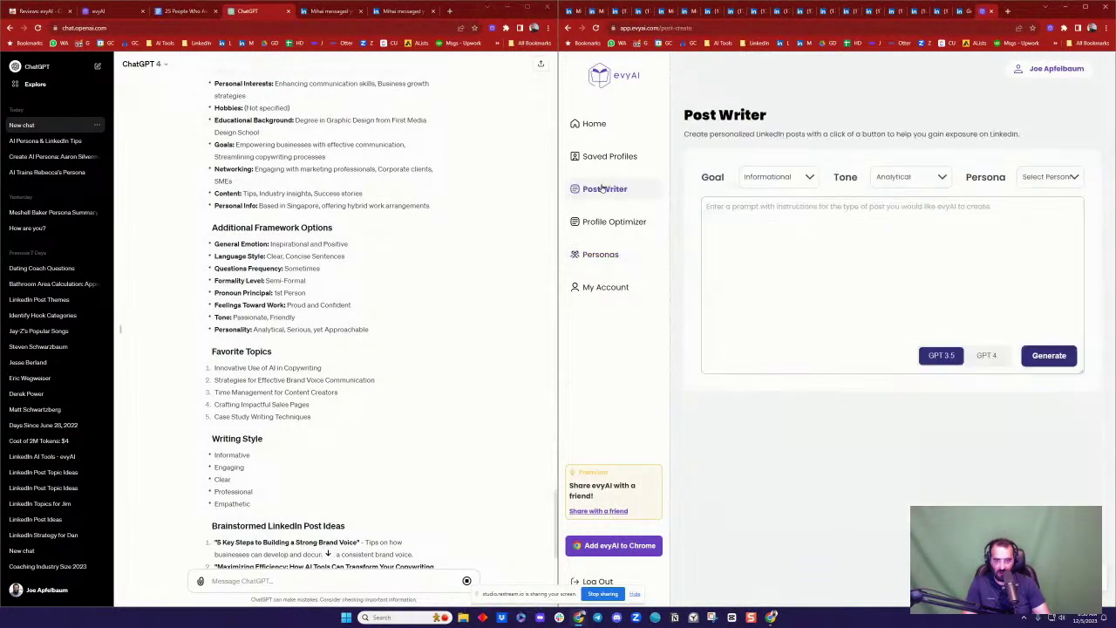
scroll(345, 282, "down", 1)
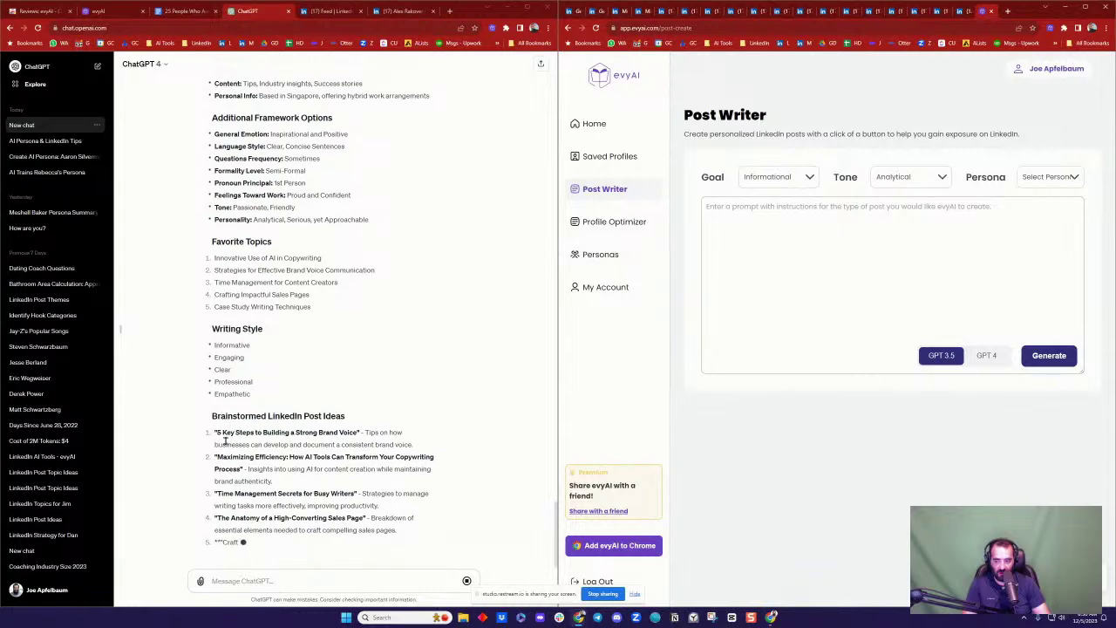
triple_click(264, 433)
key("ctrl+c")
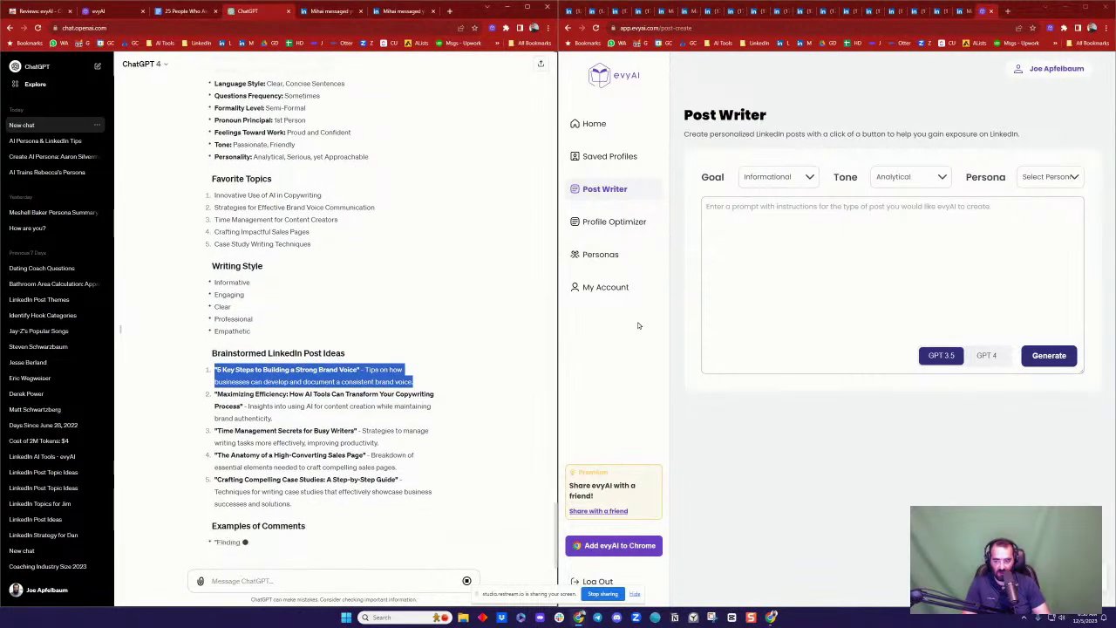
Step: Paste the idea as the prompt, choose the copywriter persona, and generate the post
left_click(834, 229)
key("ctrl+v")
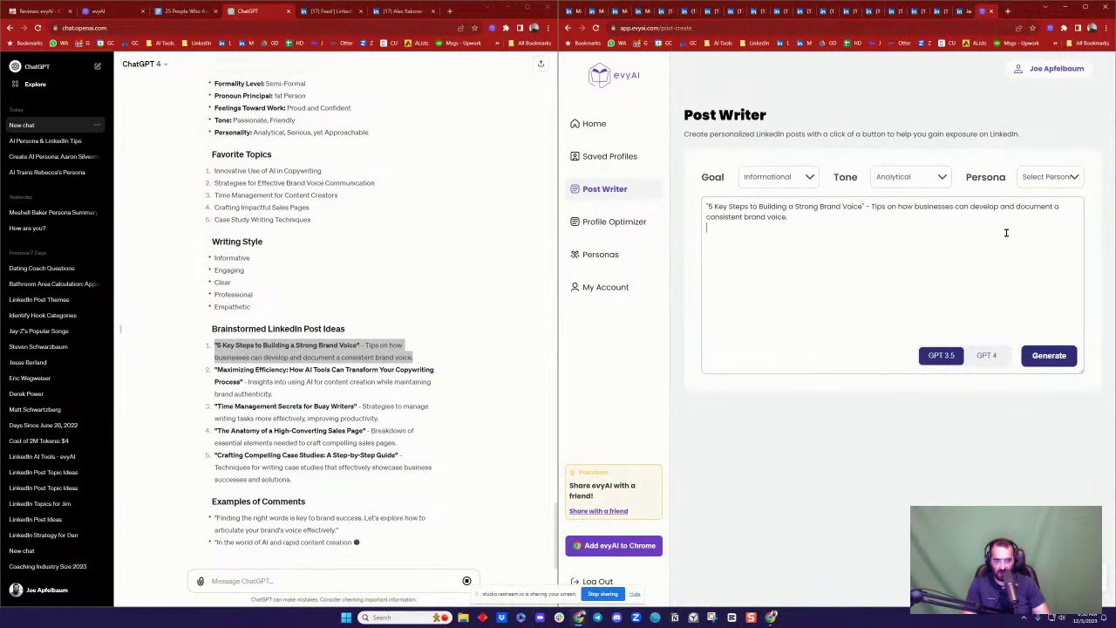
left_click(1050, 177)
left_click(1027, 204)
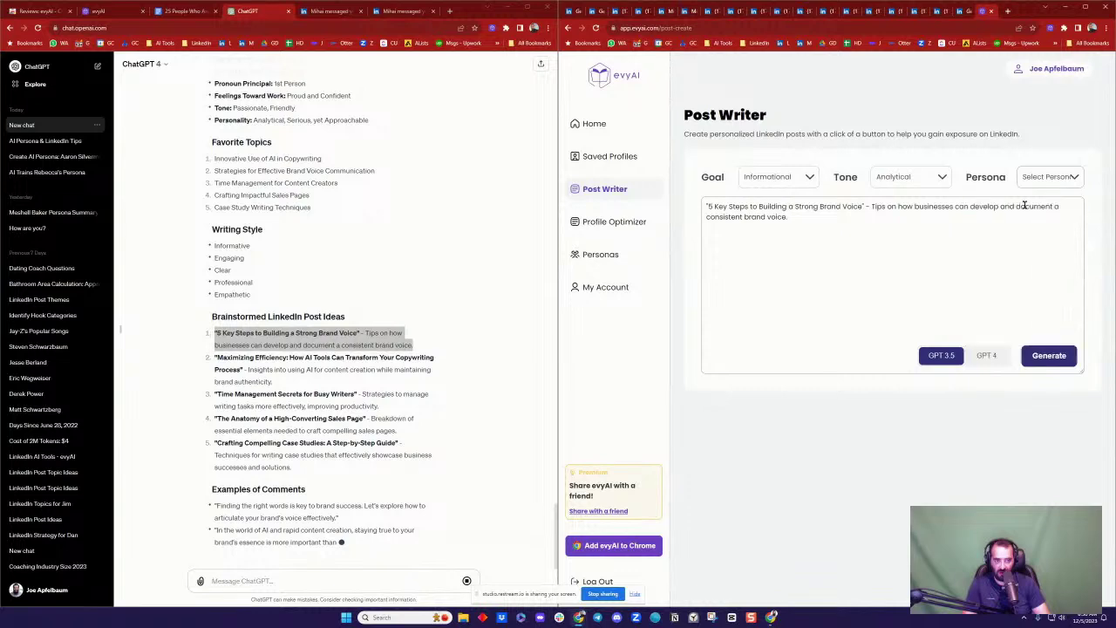
left_click(1057, 360)
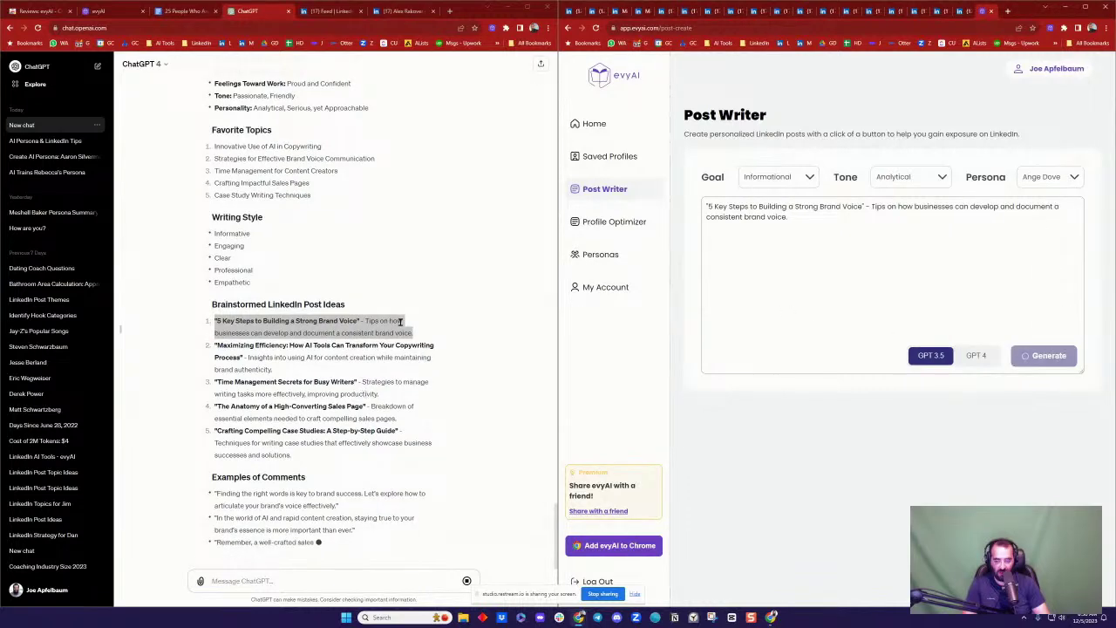
left_click(340, 11)
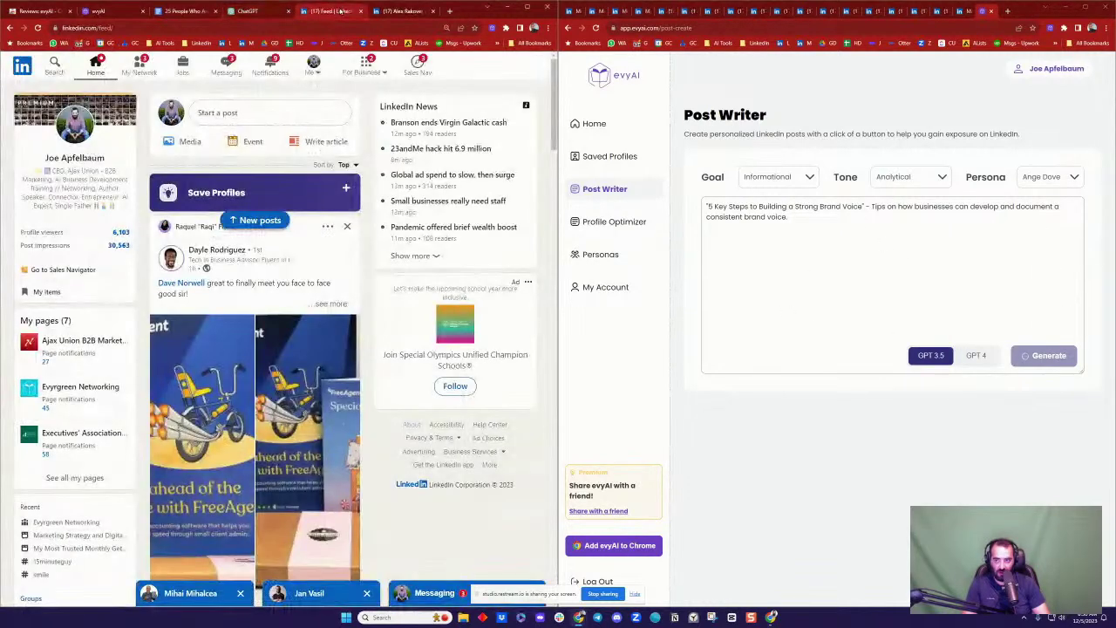
Step: Open the AI-training video post from Notifications and go to the commenter's profile
left_click(266, 68)
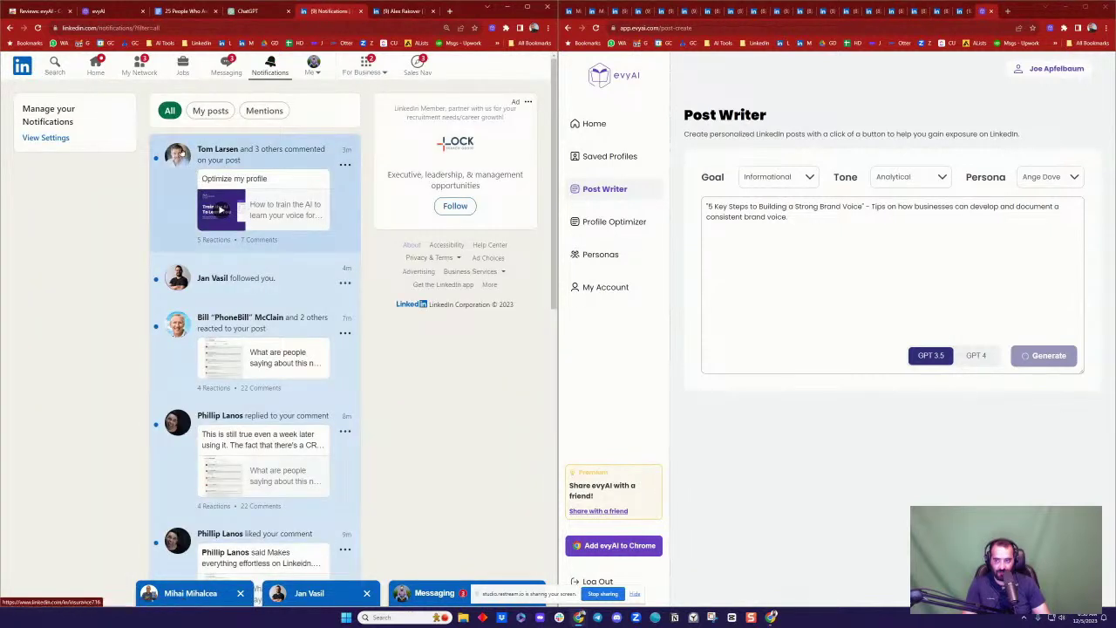
left_click(229, 174)
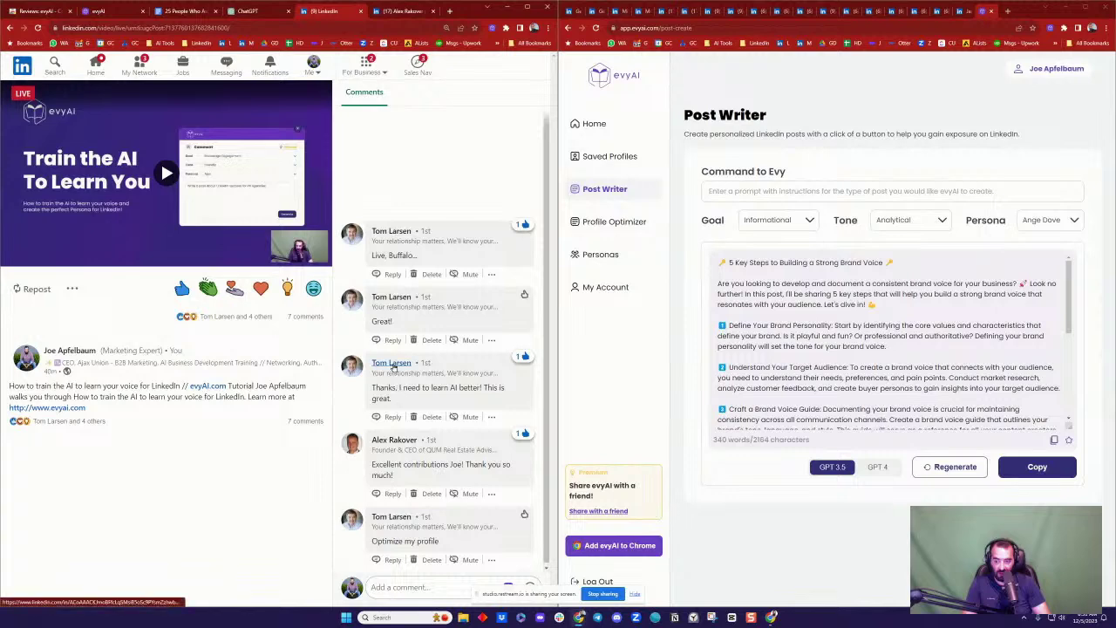
left_click(397, 363)
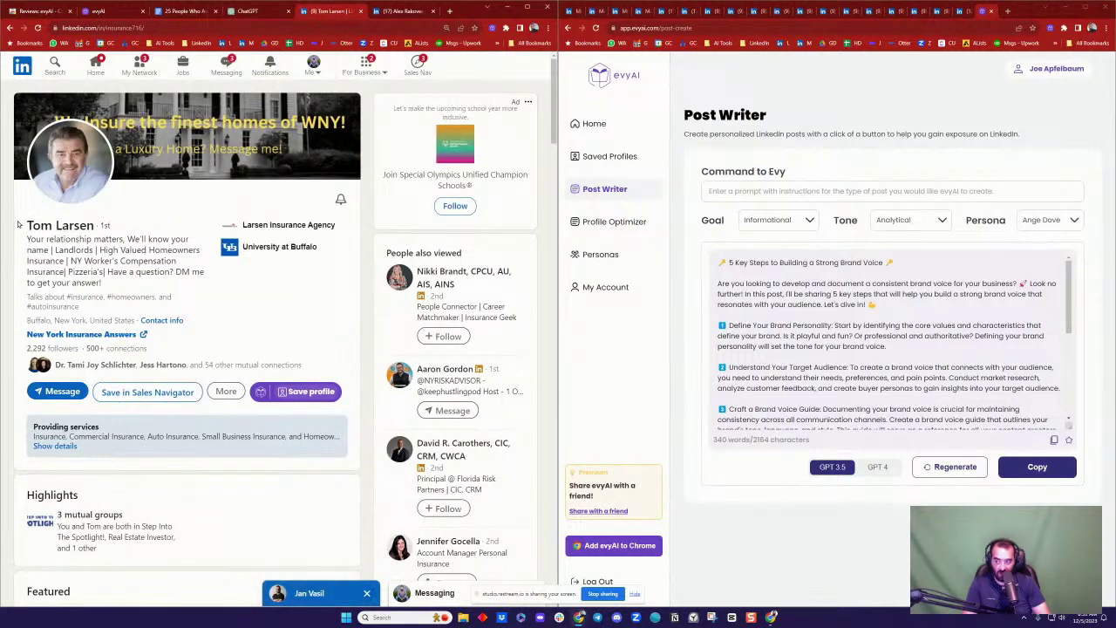
Step: Save the insurance agent's profile to evyAI and request its Summarize output
left_click_drag(18, 225, 133, 272)
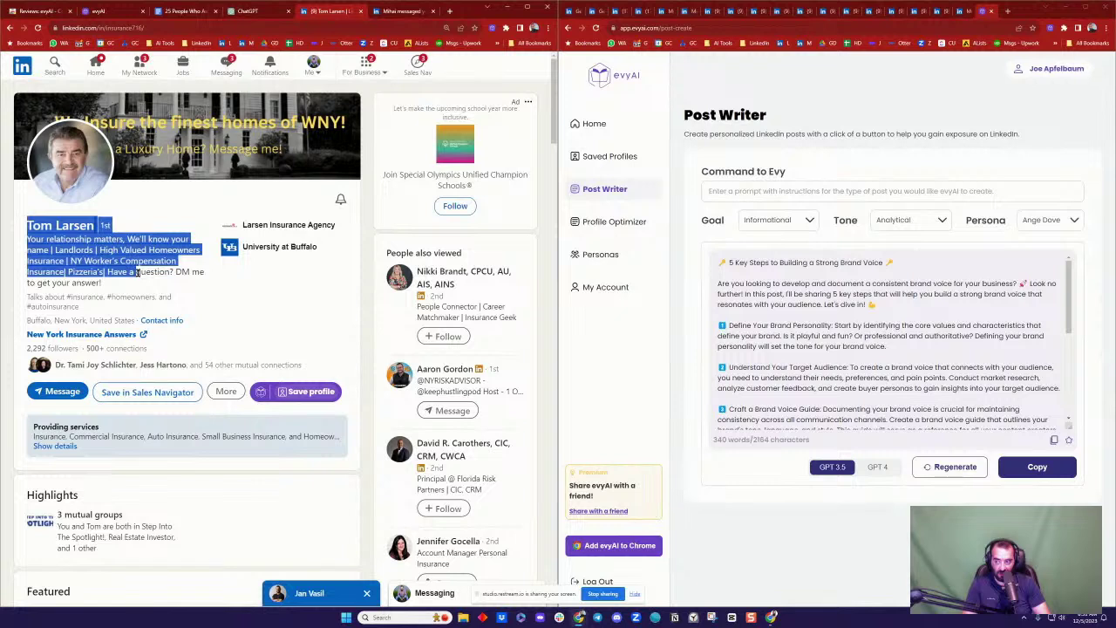
left_click(329, 340)
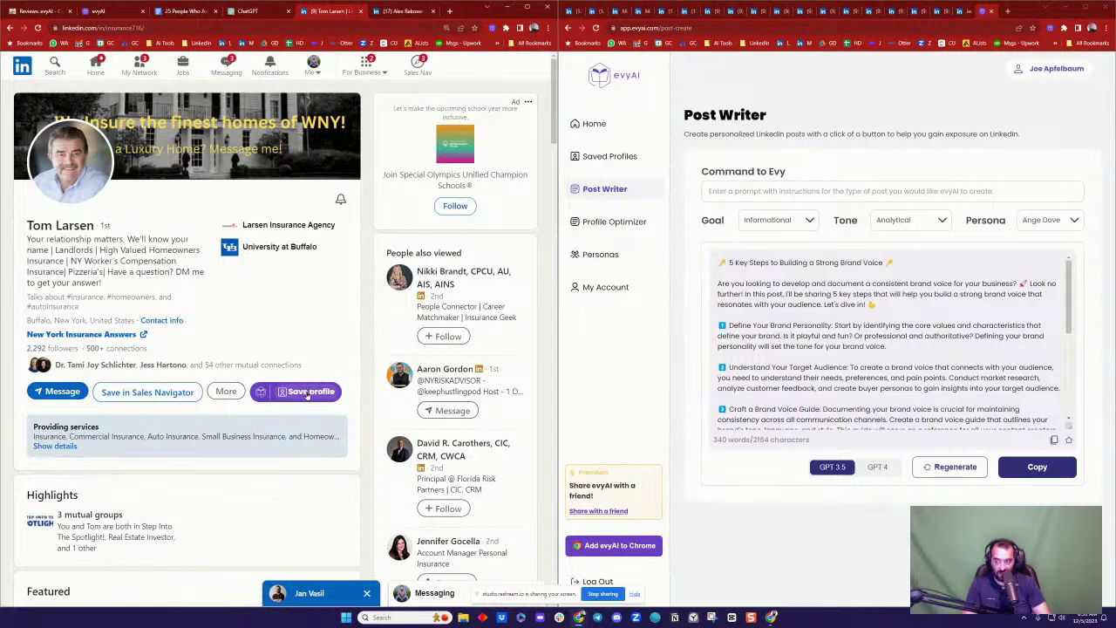
left_click(307, 392)
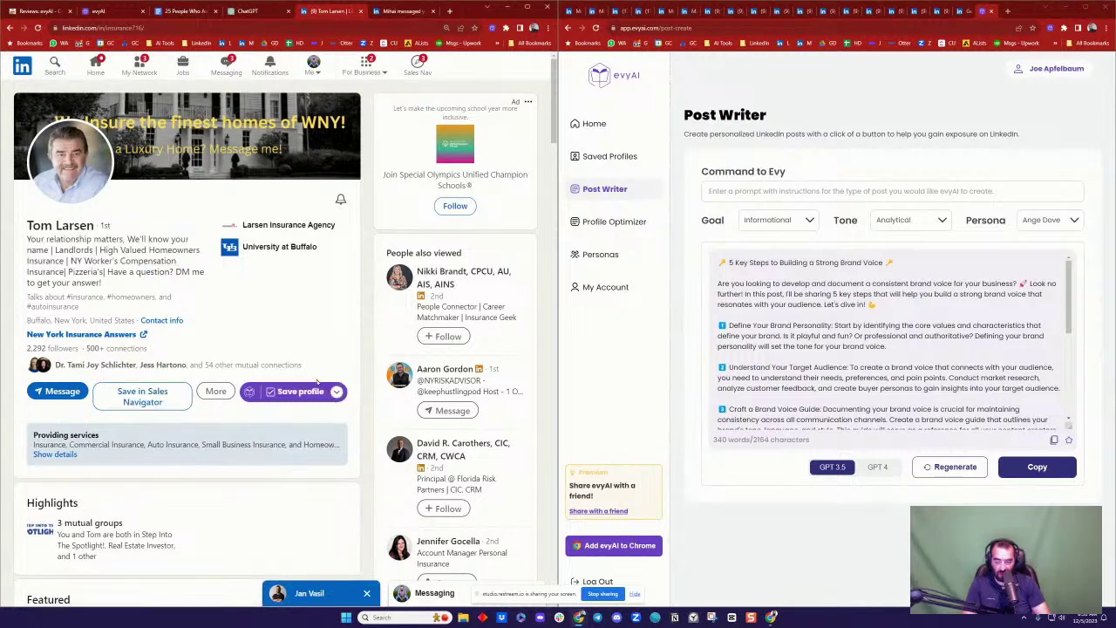
left_click(335, 391)
left_click(303, 457)
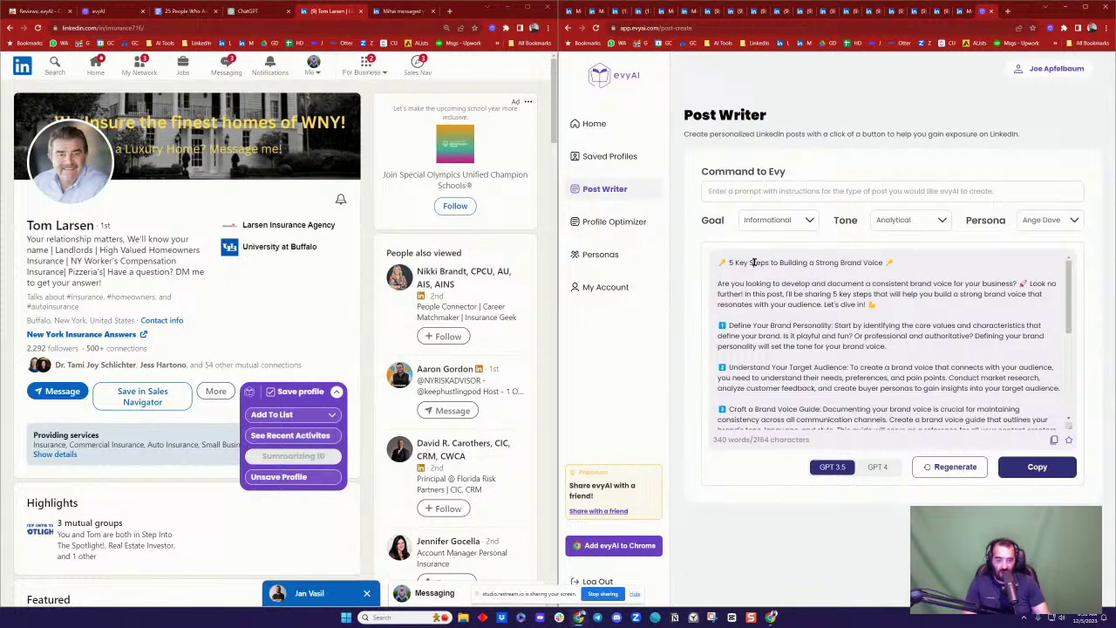
Step: Review the generated profile summary's title line and first paragraph
triple_click(793, 262)
left_click(811, 263)
triple_click(784, 284)
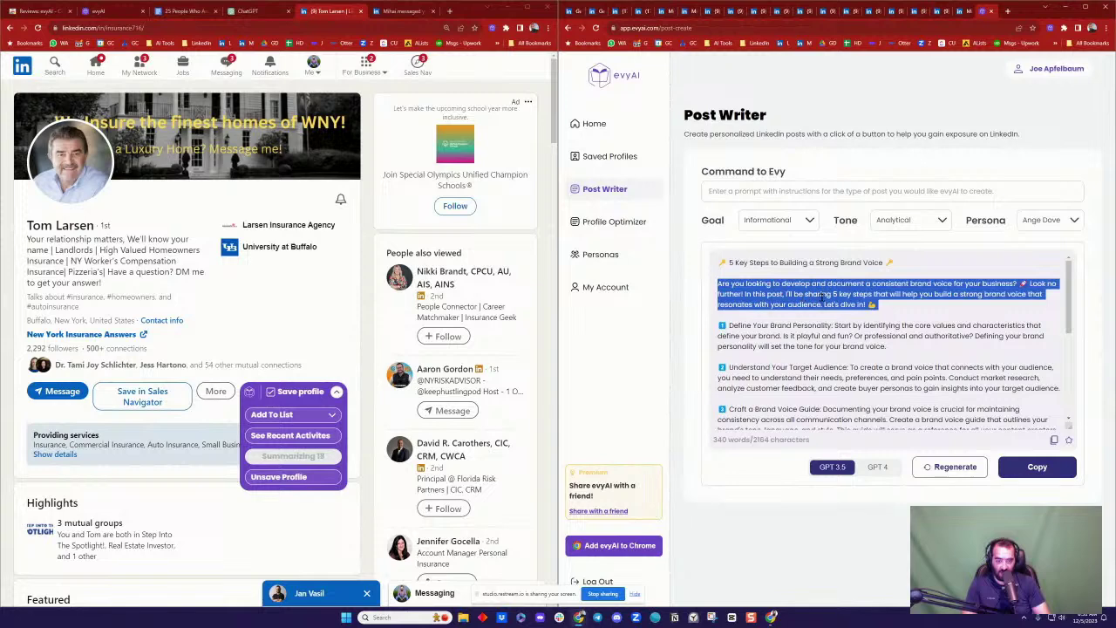
left_click(826, 296)
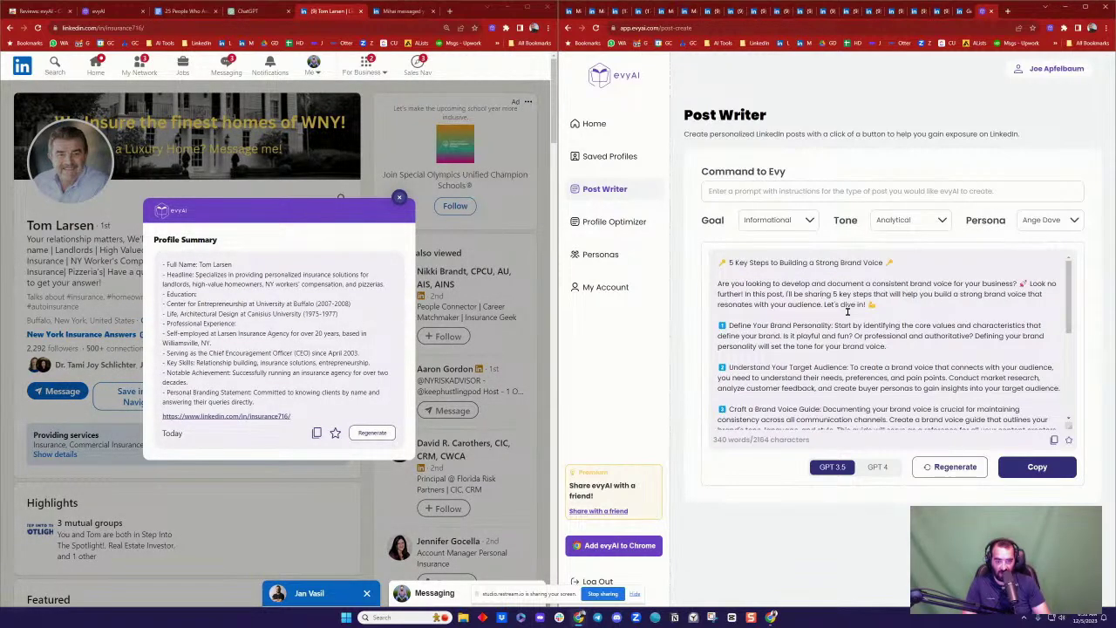
scroll(847, 311, "down", 5)
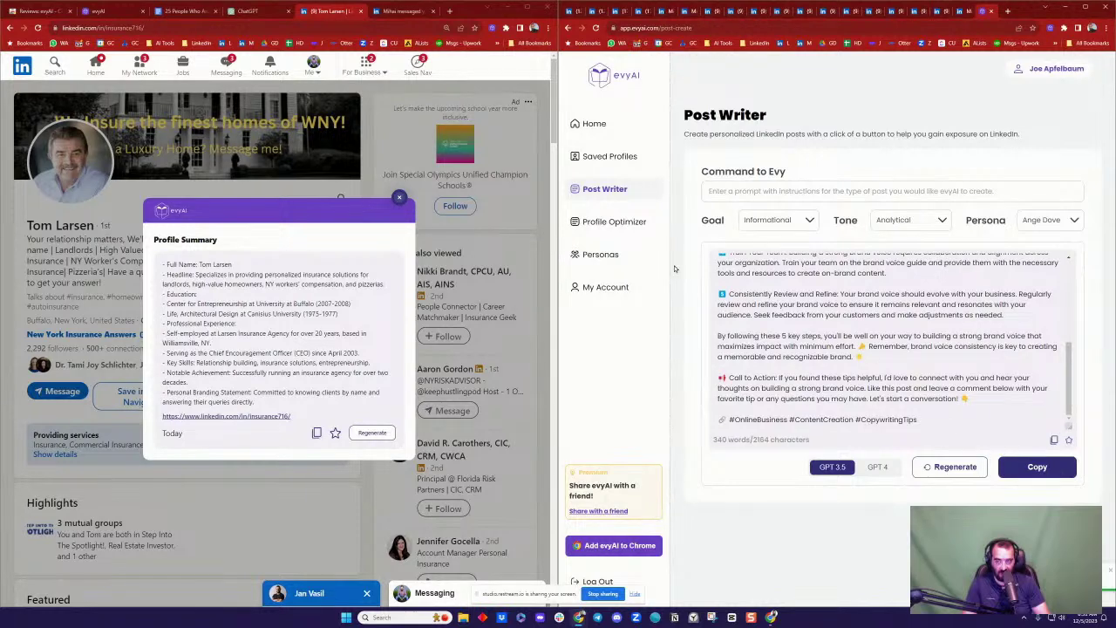
left_click(246, 12)
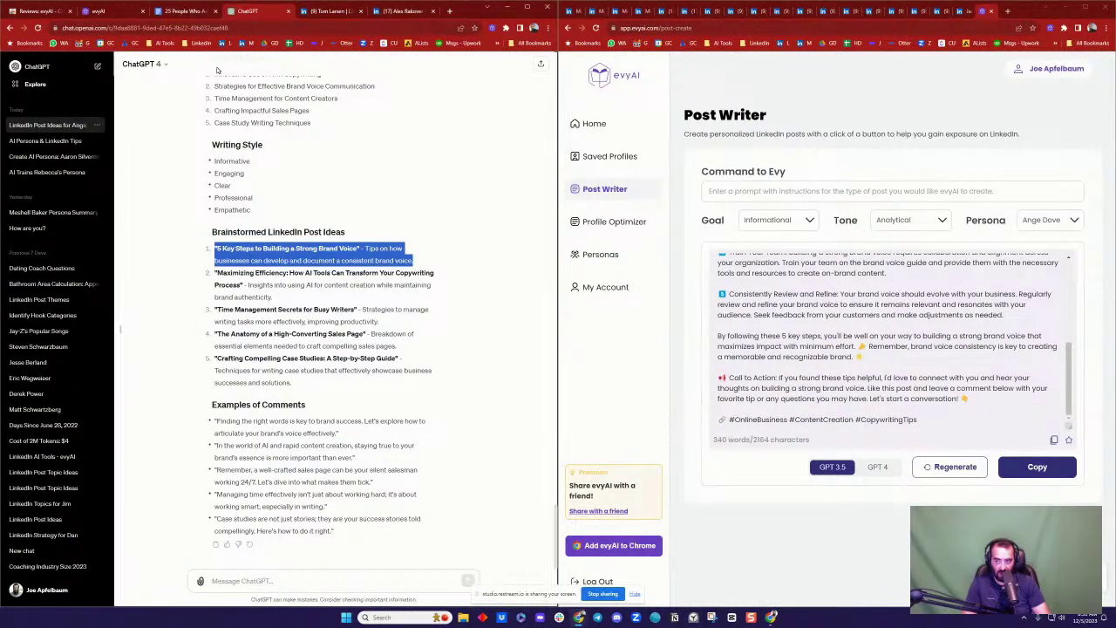
Step: Paste the copied generated post at the end of the posts prompt document
left_click(187, 12)
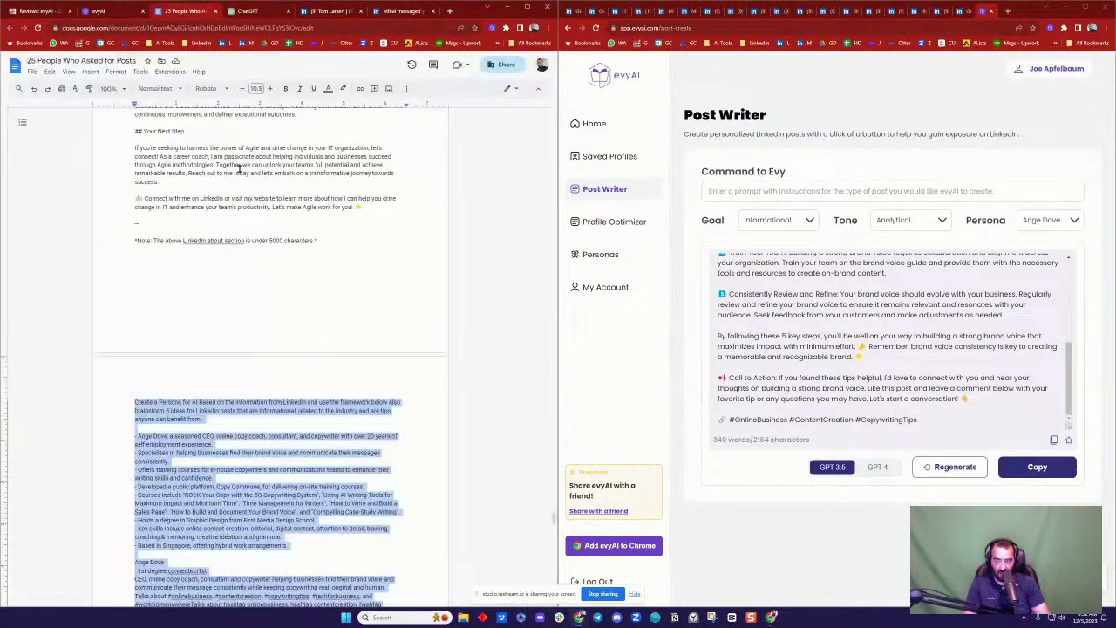
scroll(287, 250, "down", 10)
scroll(288, 251, "down", 10)
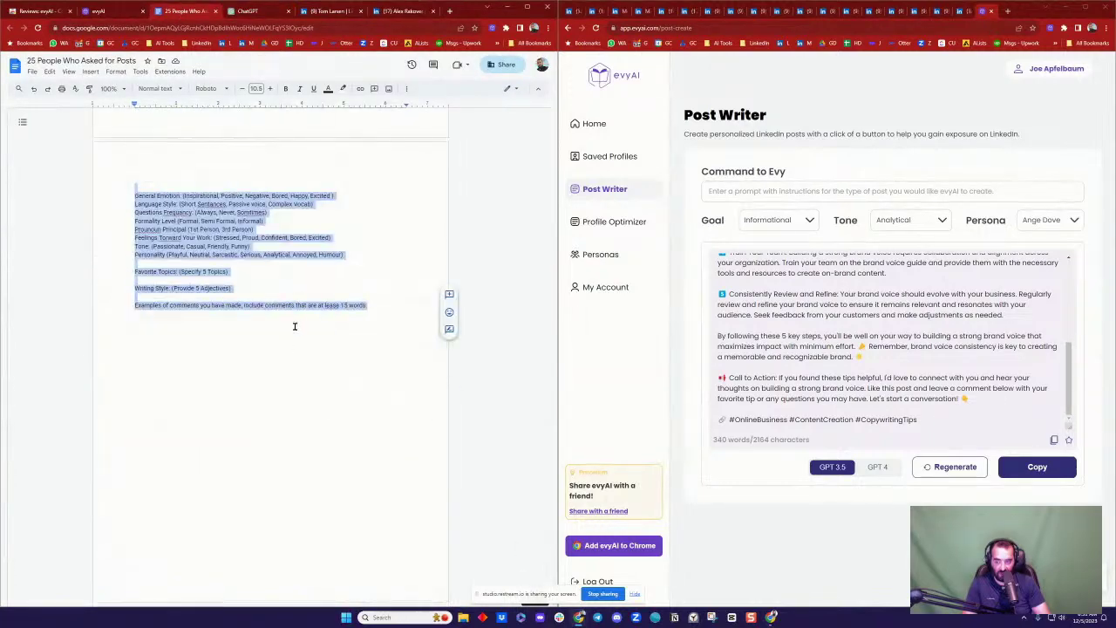
left_click(281, 356)
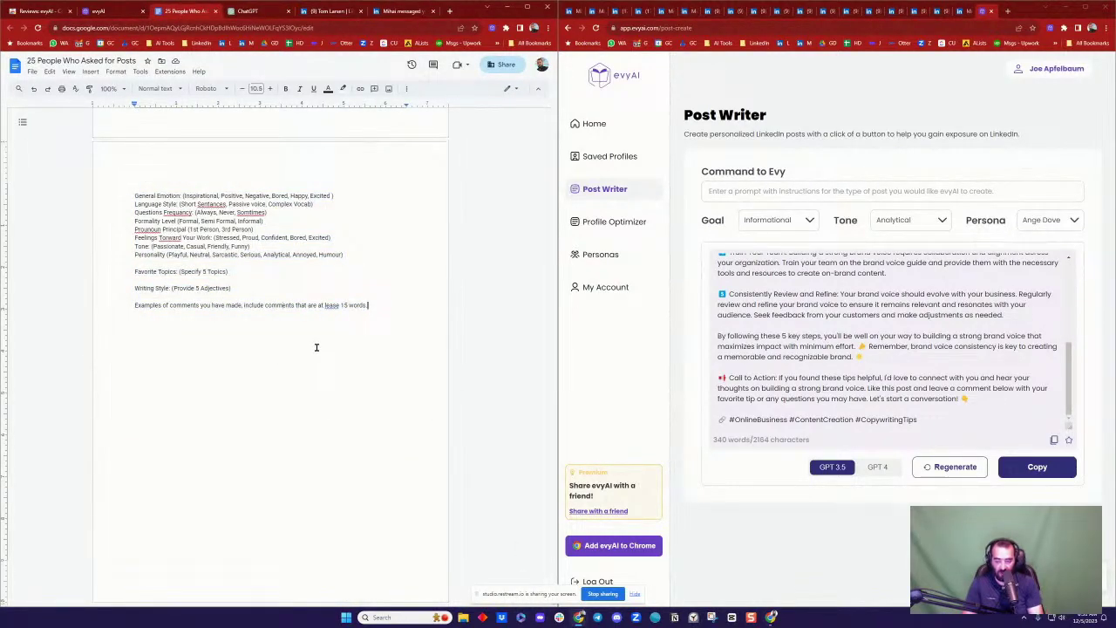
key("ctrl+v")
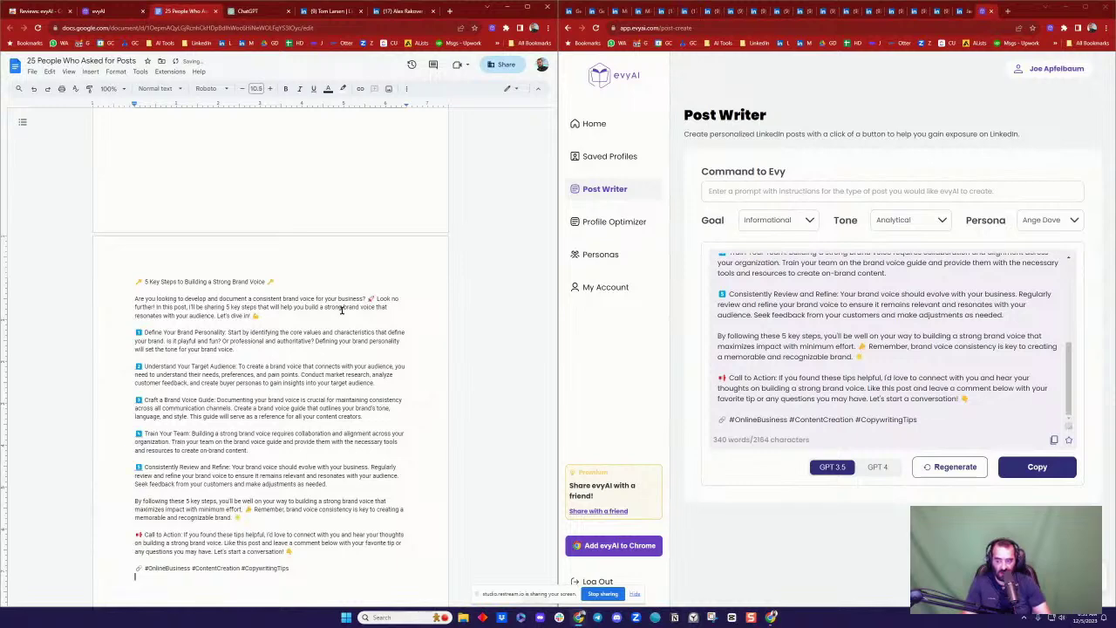
Step: Select ChatGPT's complete persona write-up in the copywriter chat
left_click(247, 10)
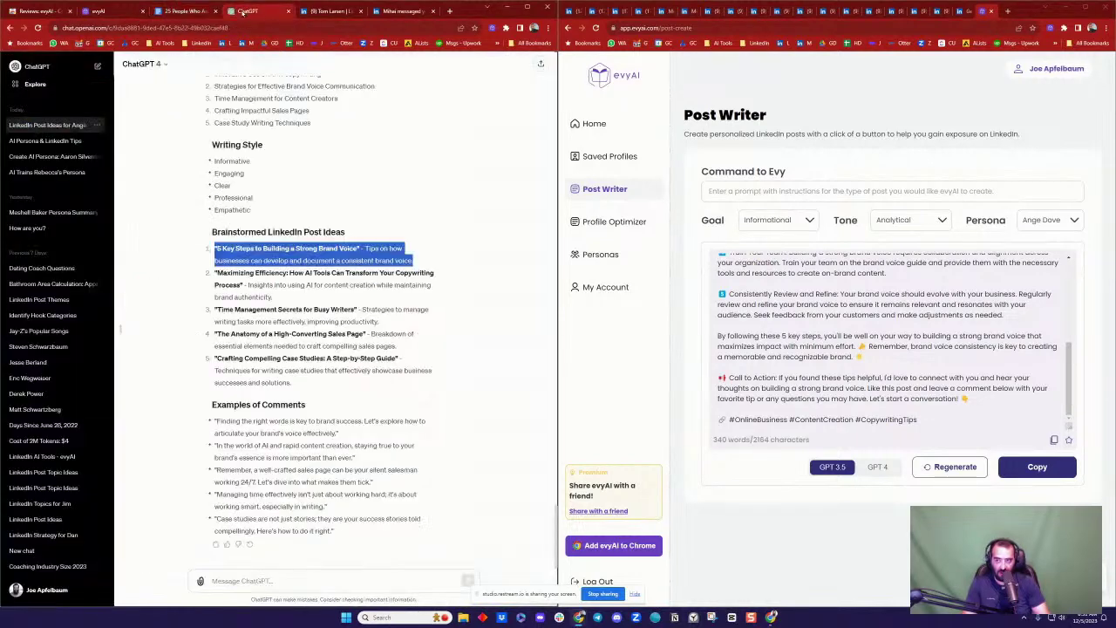
left_click(250, 270)
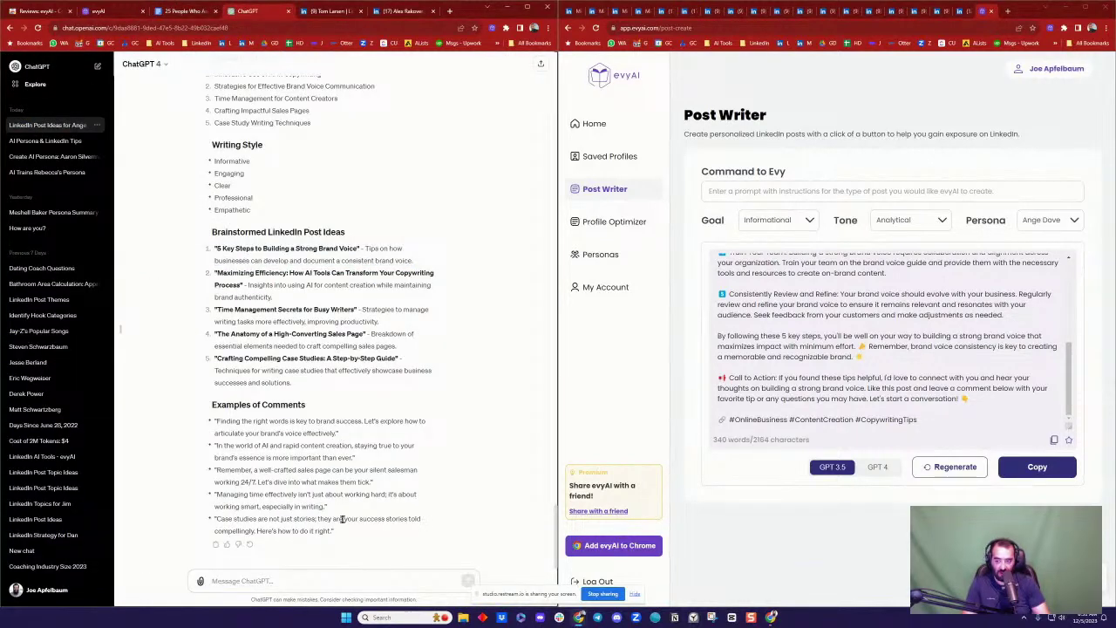
left_click_drag(344, 533, 212, 404)
scroll(286, 284, "up", 7)
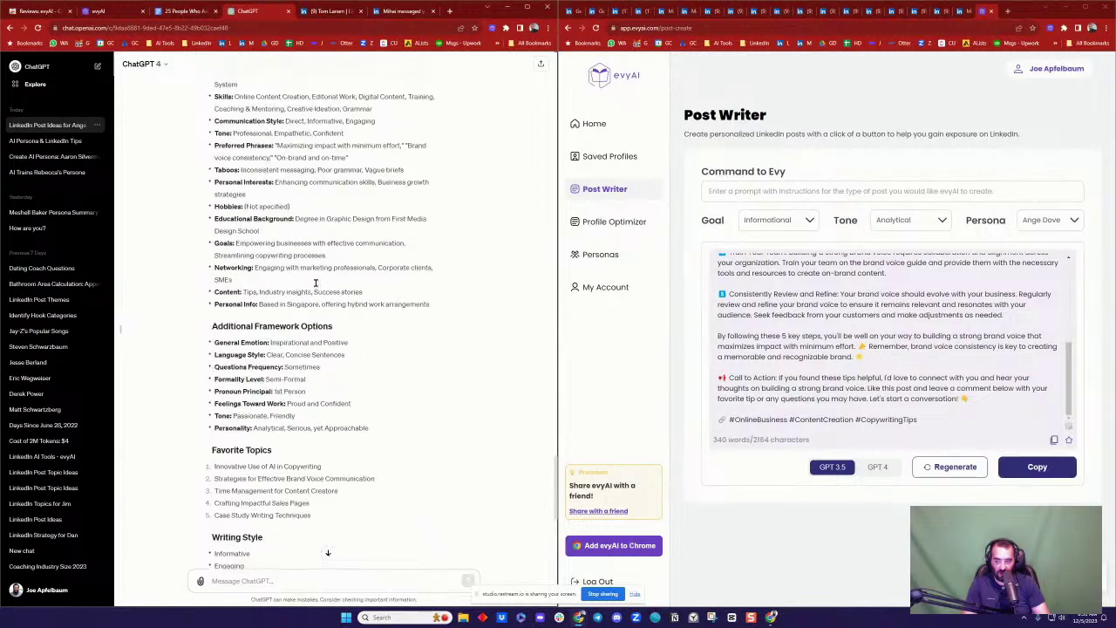
scroll(286, 284, "up", 3)
left_click_drag(212, 294, 418, 567)
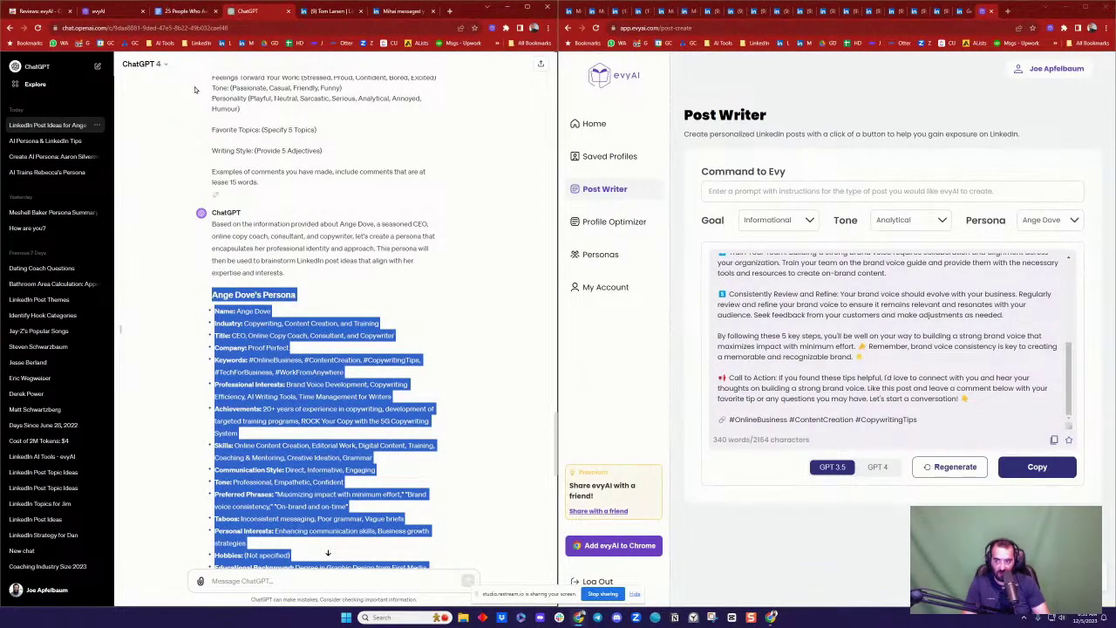
Step: Paste the persona output after the prompt template in the Doc and review it
left_click(186, 12)
scroll(287, 254, "up", 4)
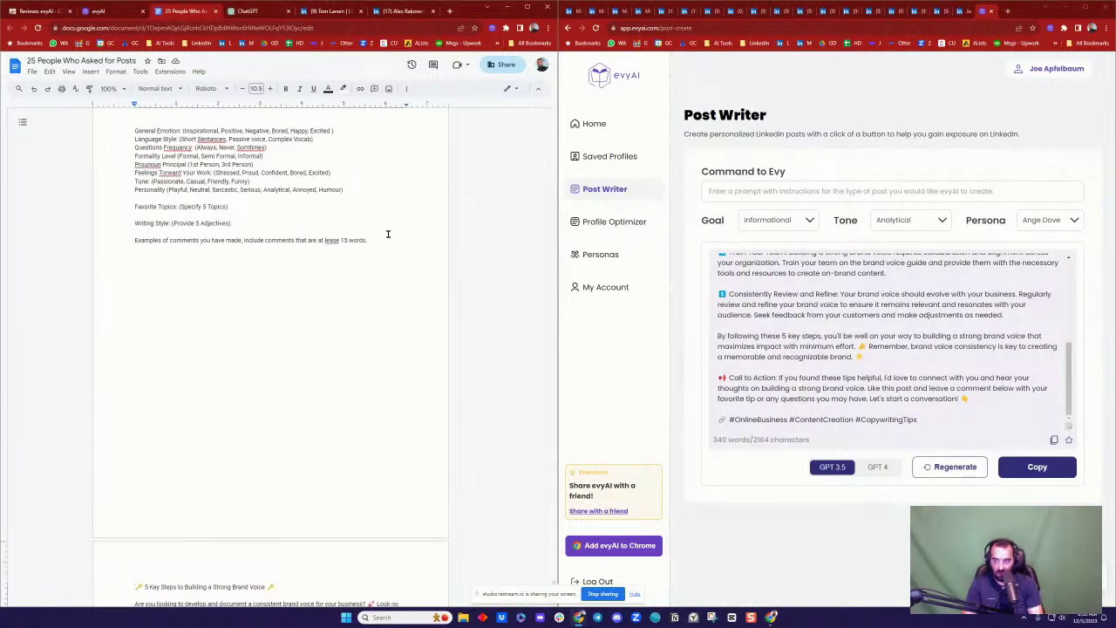
left_click(381, 236)
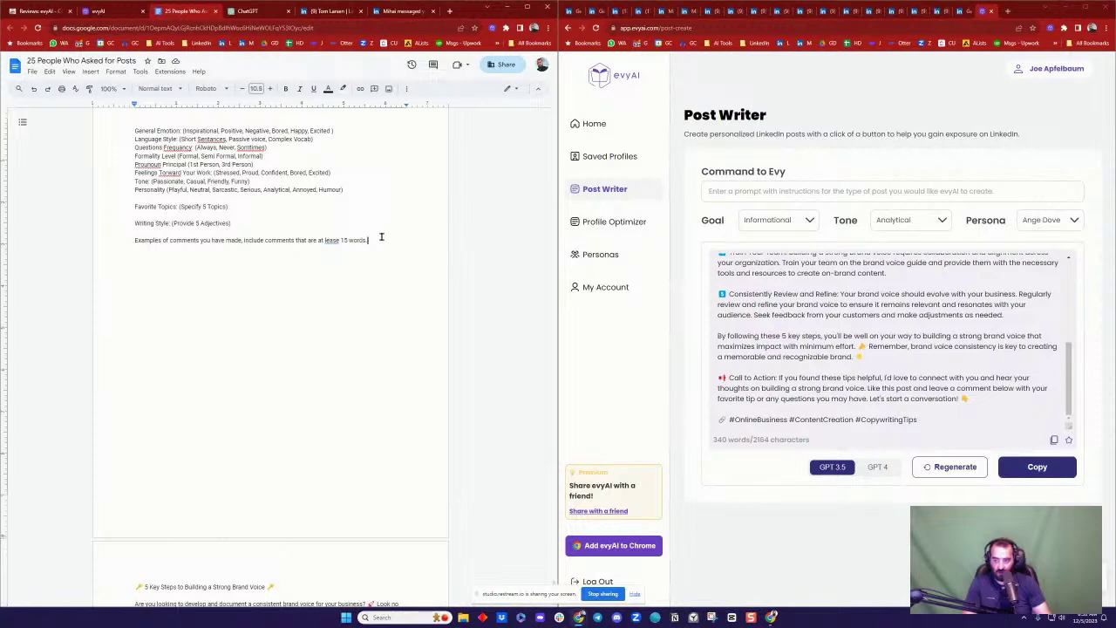
key("ctrl+v")
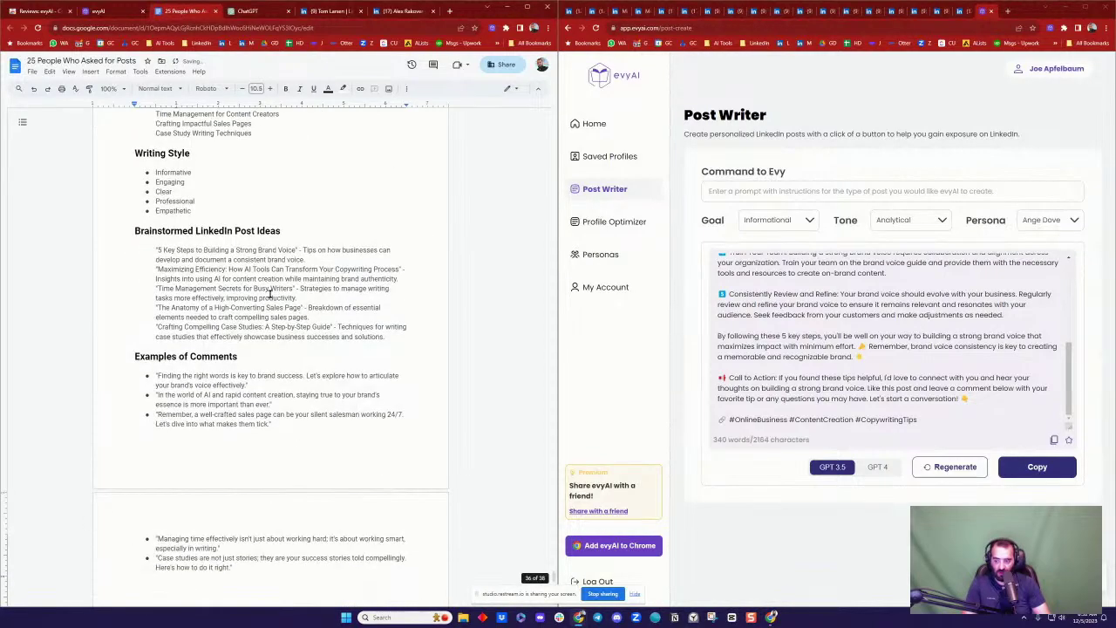
scroll(231, 297, "up", 3)
scroll(231, 297, "up", 5)
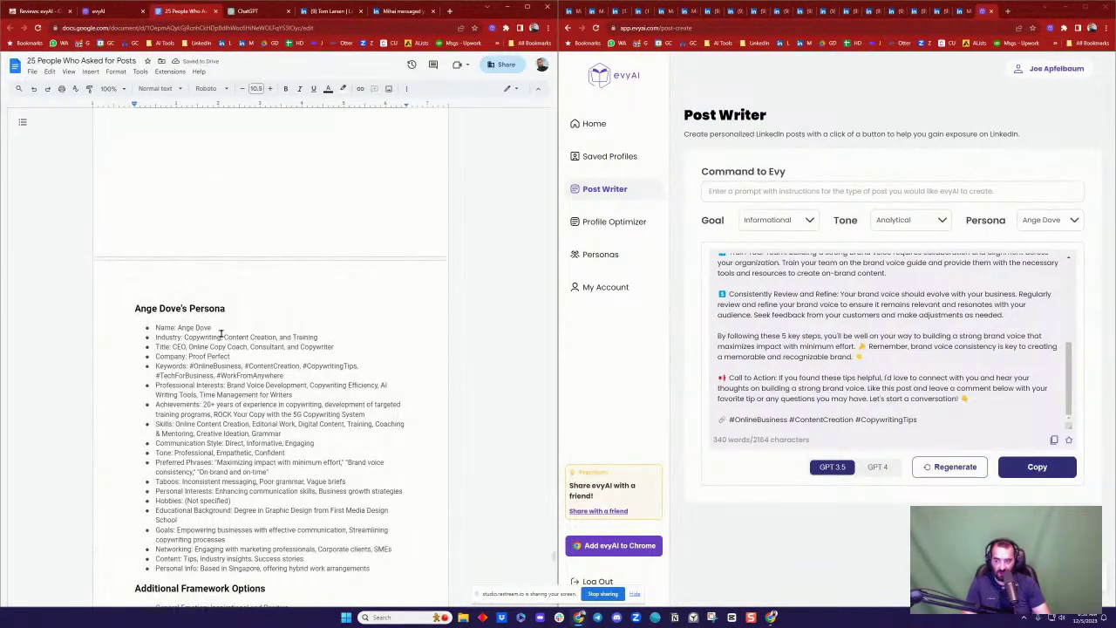
scroll(222, 332, "down", 3)
scroll(224, 333, "down", 4)
scroll(224, 333, "up", 6)
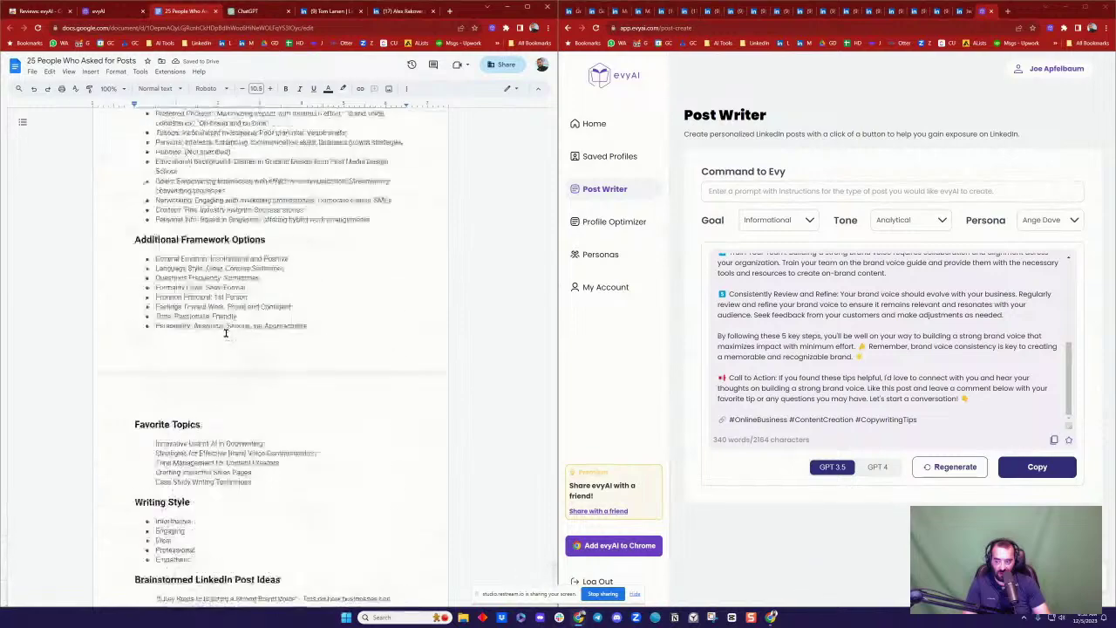
scroll(170, 297, "up", 2)
Step: Select the 'Maximizing Efficiency: How AI Tools Can Transform Your Copywriting Process' idea in the Doc
scroll(189, 309, "down", 8)
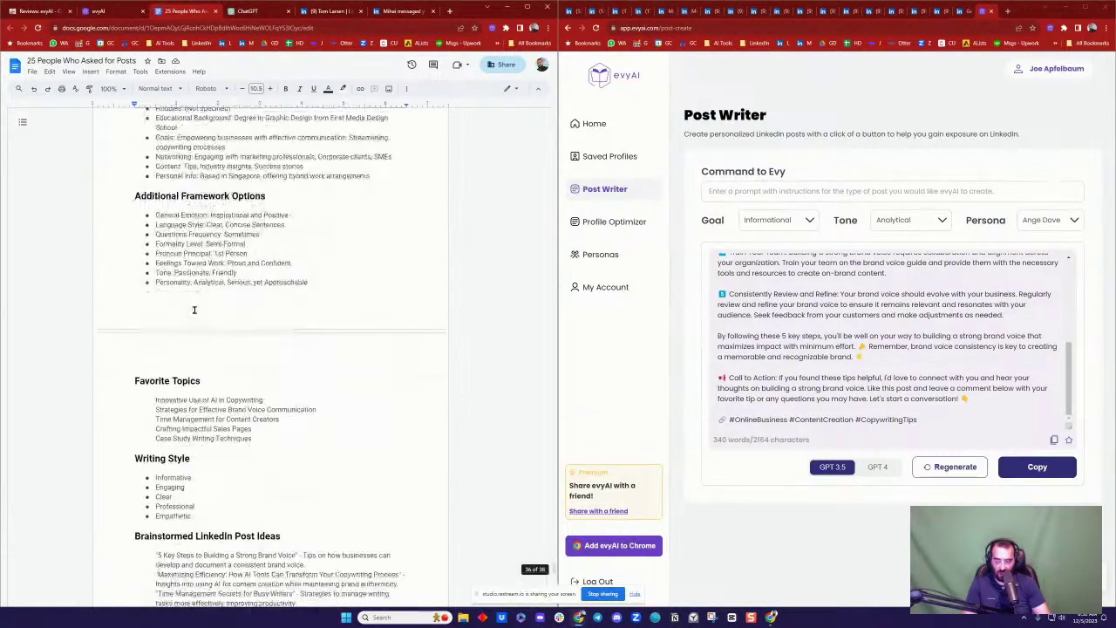
scroll(201, 306, "down", 7)
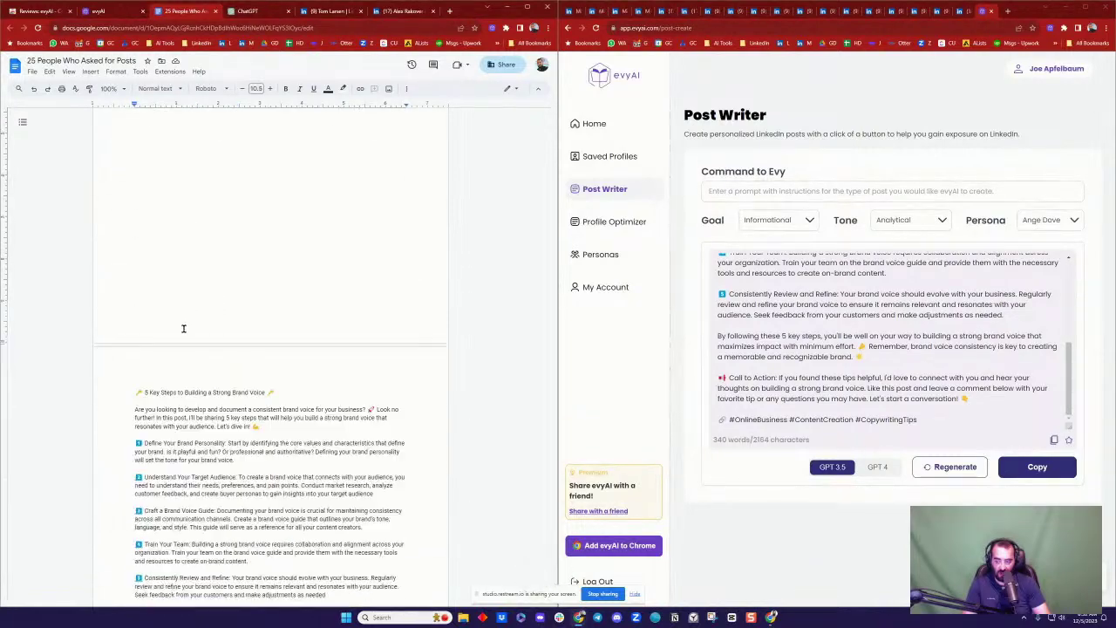
scroll(184, 326, "up", 3)
scroll(201, 316, "up", 4)
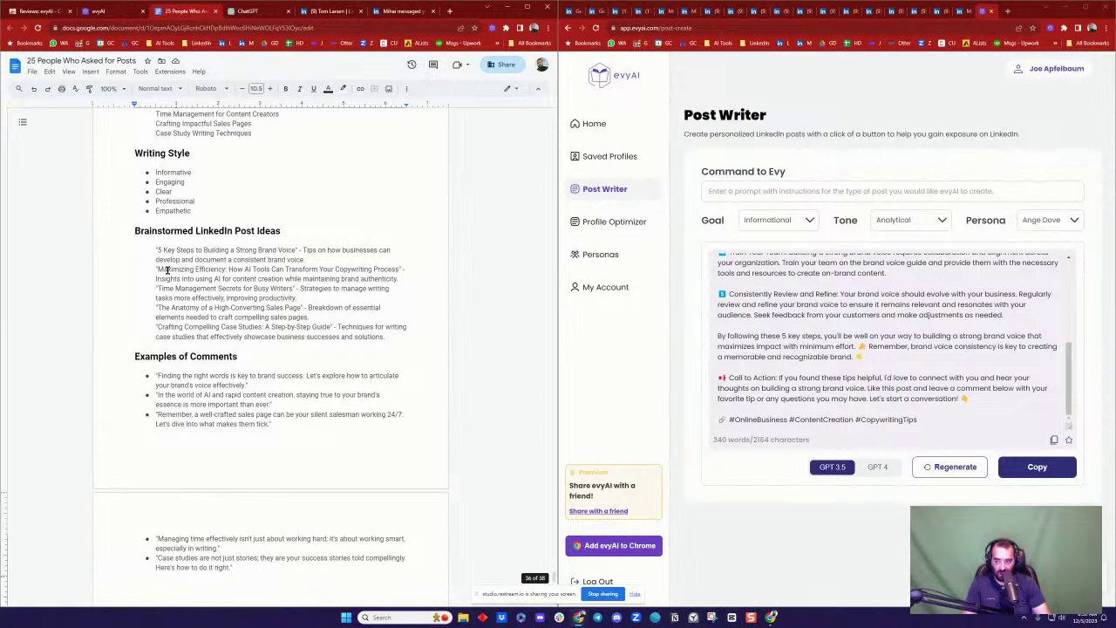
left_click_drag(157, 269, 384, 276)
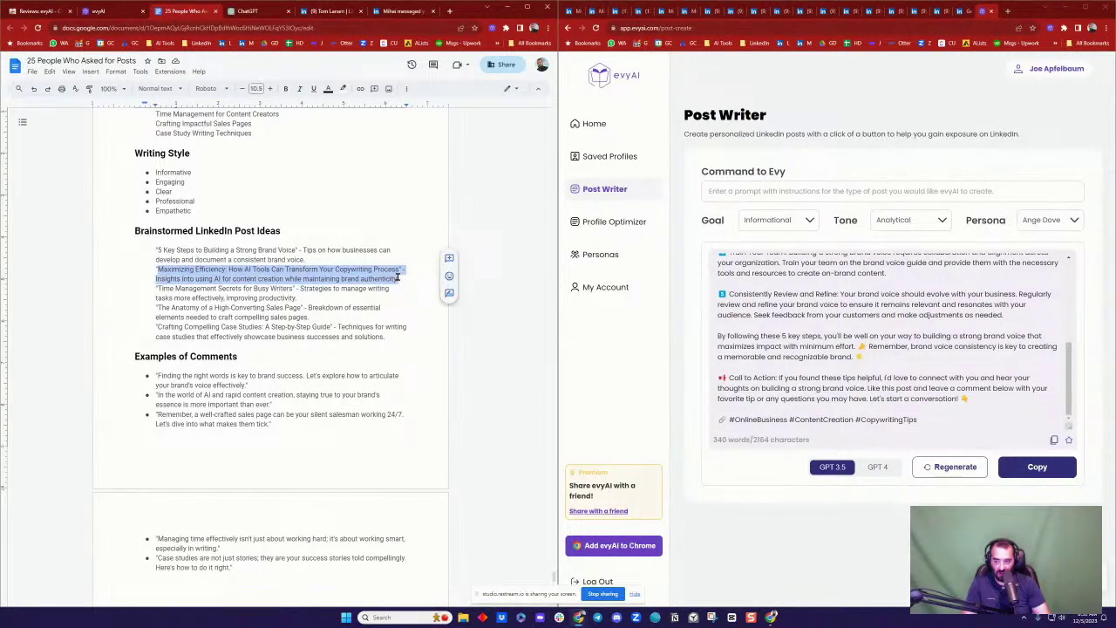
Step: Paste the idea into Post Writer, pick the copywriter persona, and generate
left_click(593, 123)
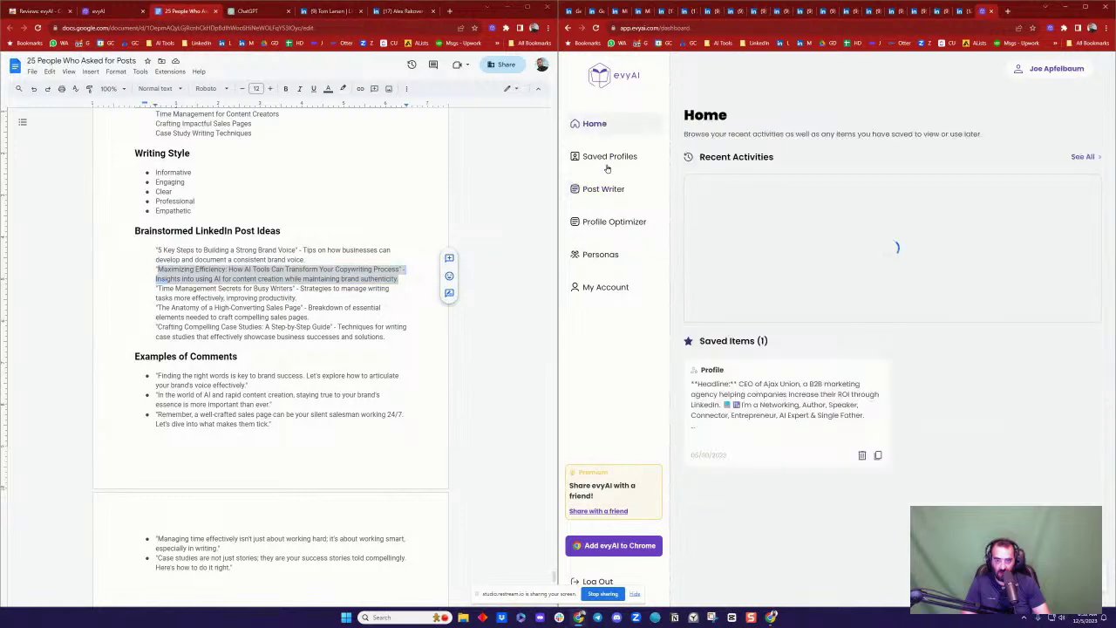
left_click(610, 188)
type("Maximizing Efficiency: How AI Tools Can Transform Your Copywriting Process\" - Insights into using AI for content creation while maintaining brand authenticity.")
left_click(1050, 177)
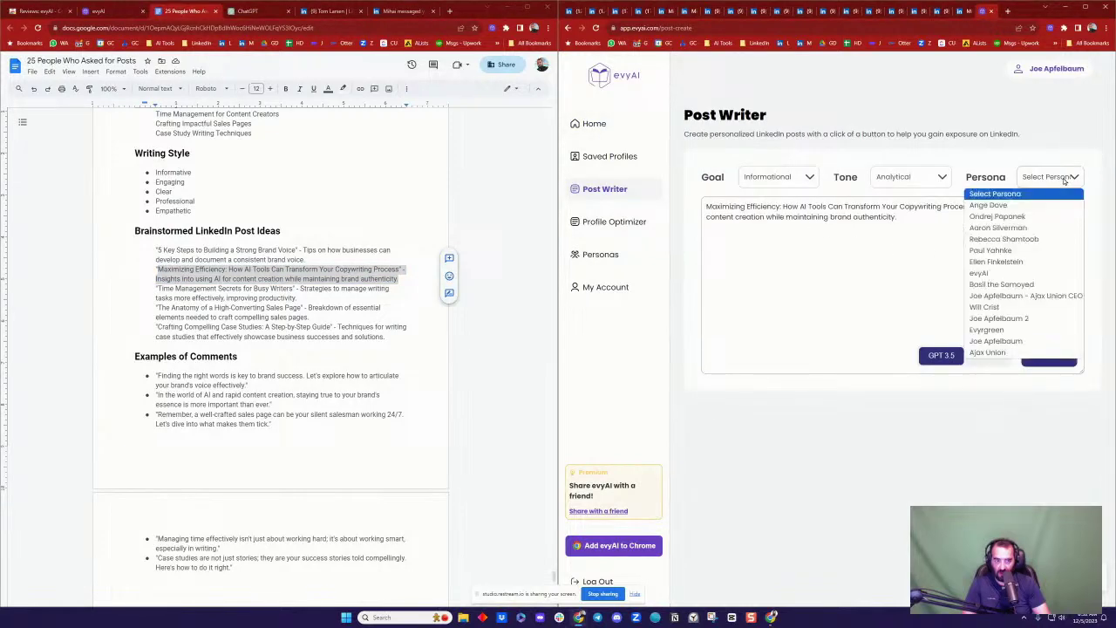
left_click(1044, 204)
left_click(1055, 356)
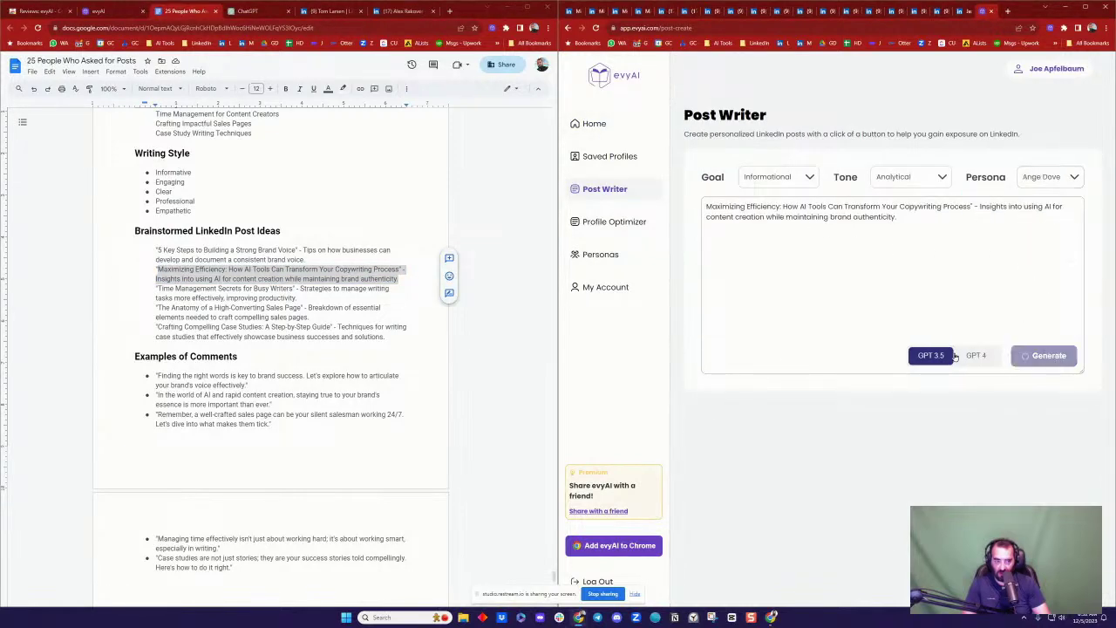
left_click(331, 11)
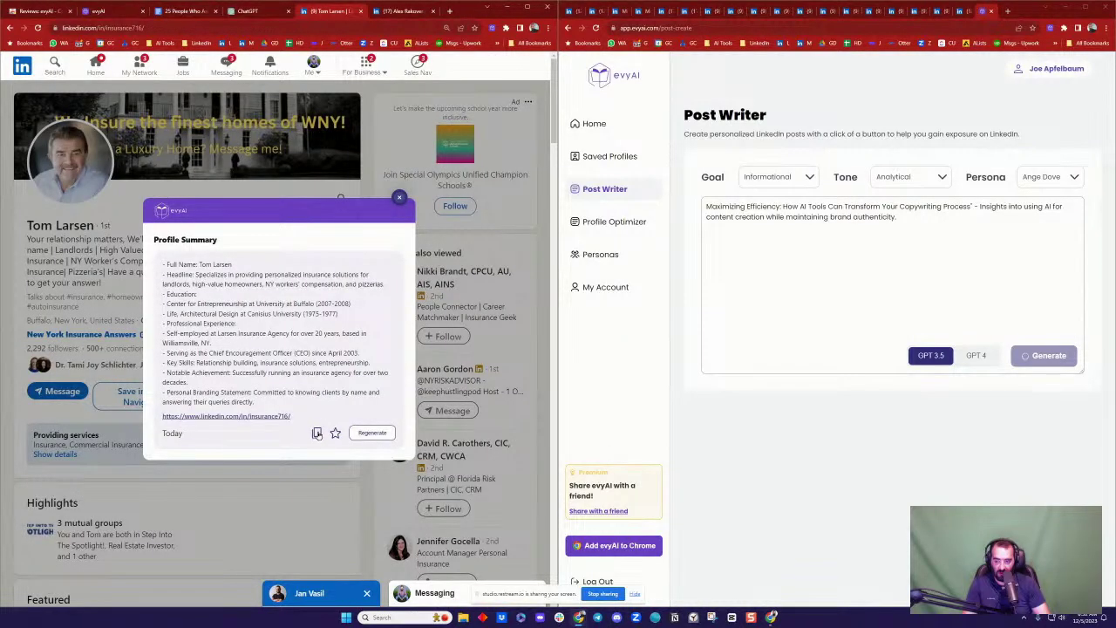
Step: Paste the insurance agent's profile summary on a new page at the end of the Doc
left_click(317, 433)
left_click(179, 11)
scroll(305, 375, "down", 10)
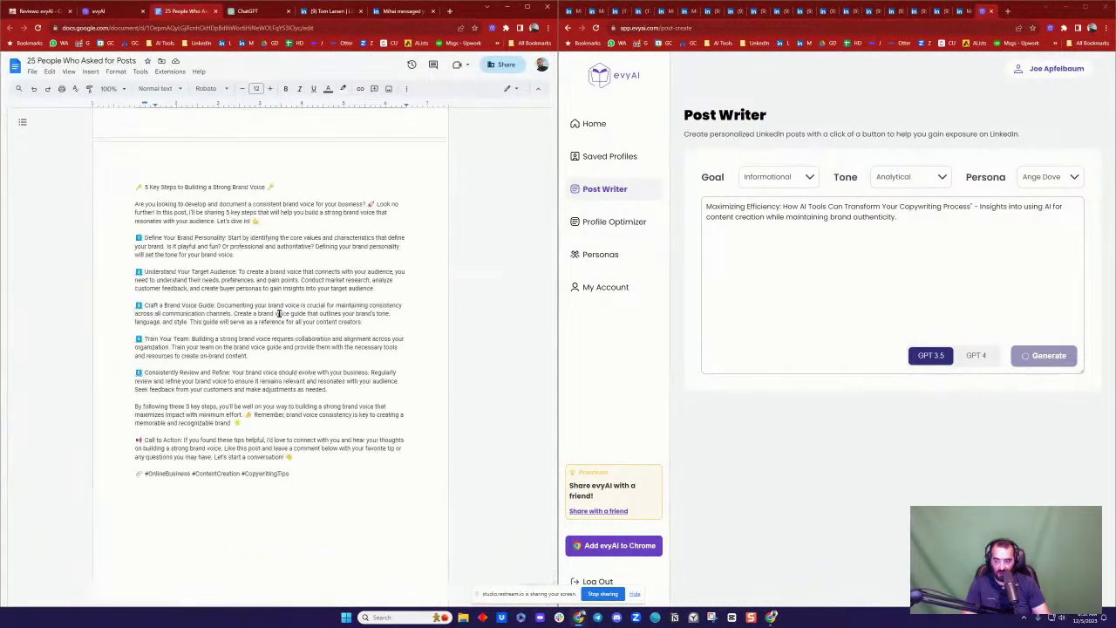
left_click(322, 510)
key("ctrl+Return")
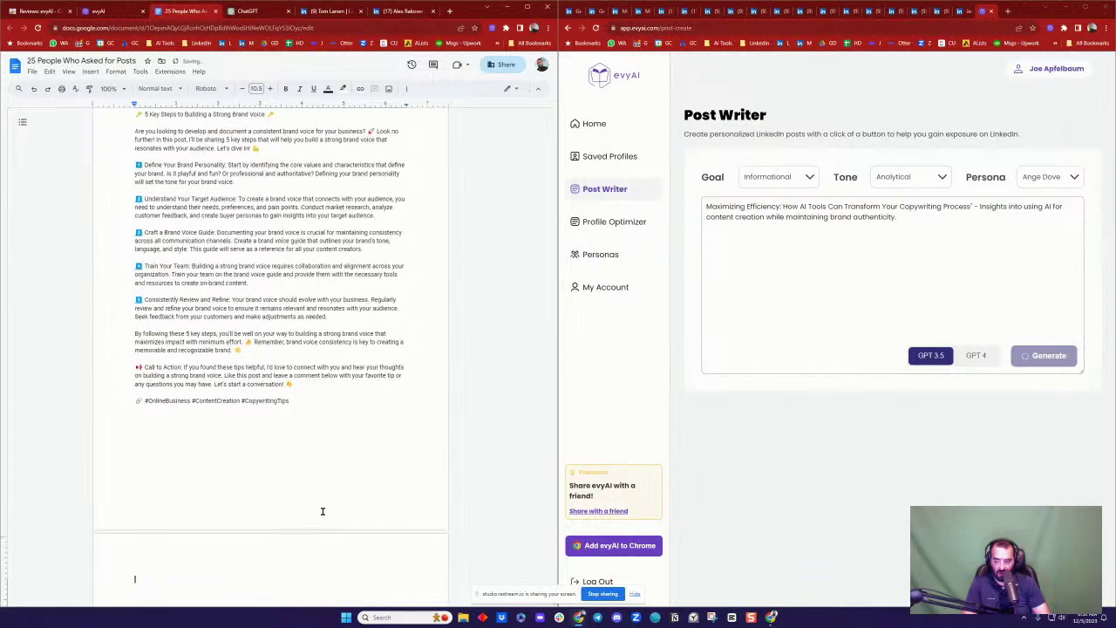
key("ctrl+v")
Step: Insert the 'Create a Persona for AI' prompt above the agent's profile details
scroll(307, 286, "up", 15)
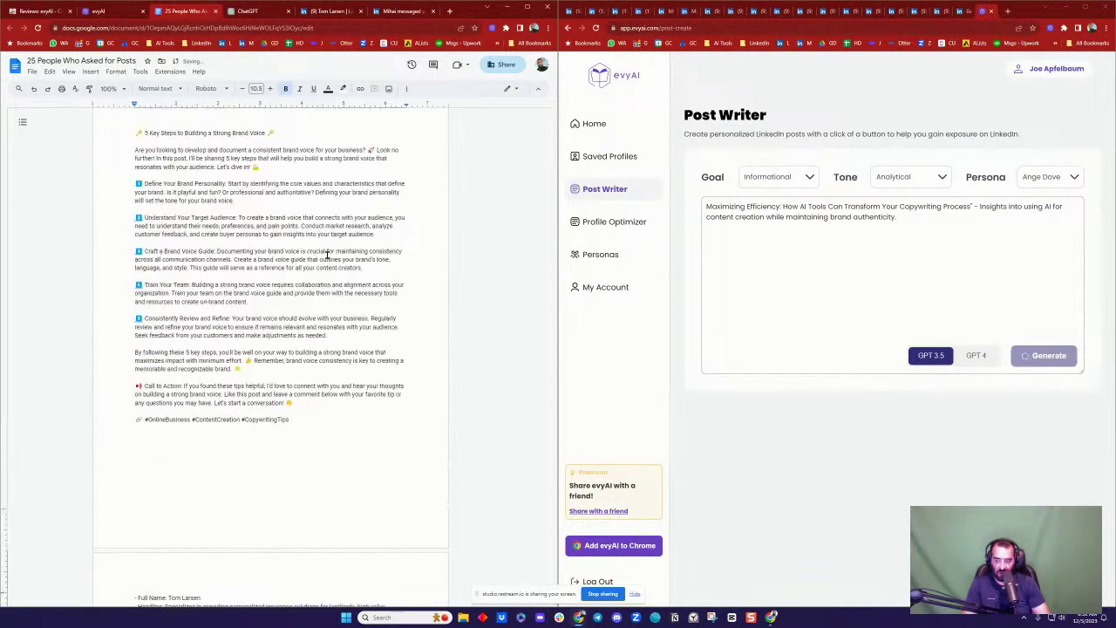
scroll(277, 224, "up", 20)
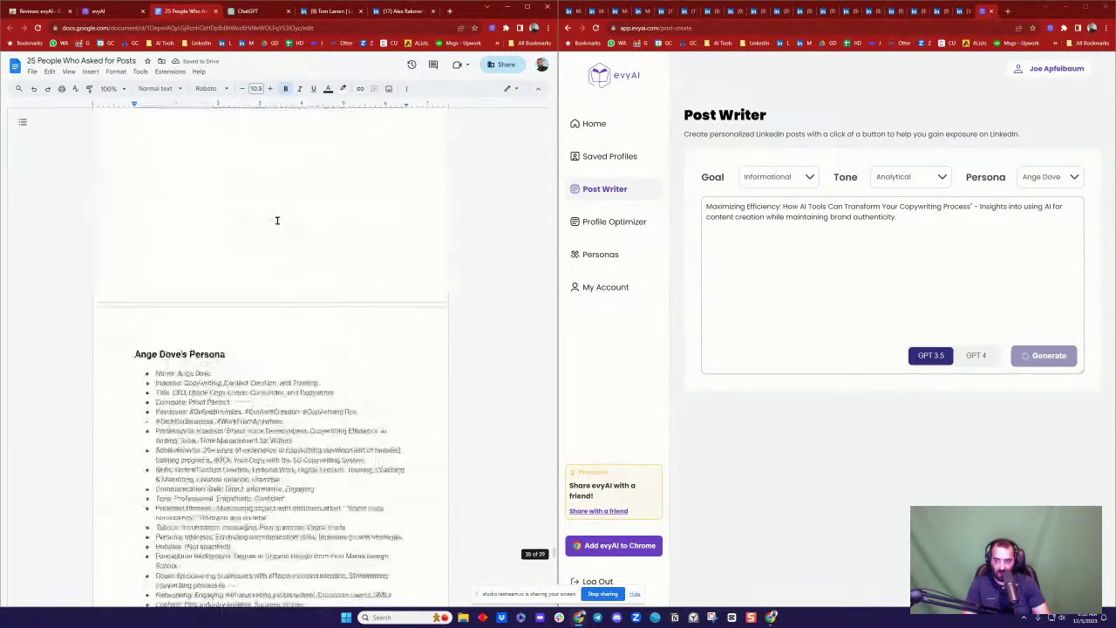
scroll(279, 218, "up", 20)
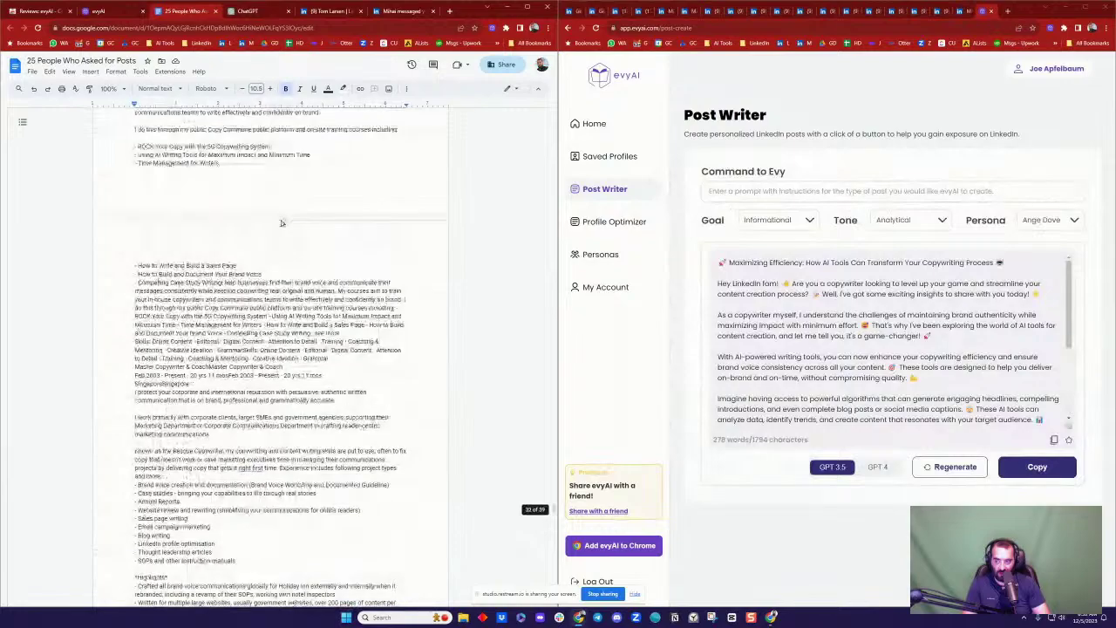
scroll(279, 219, "up", 20)
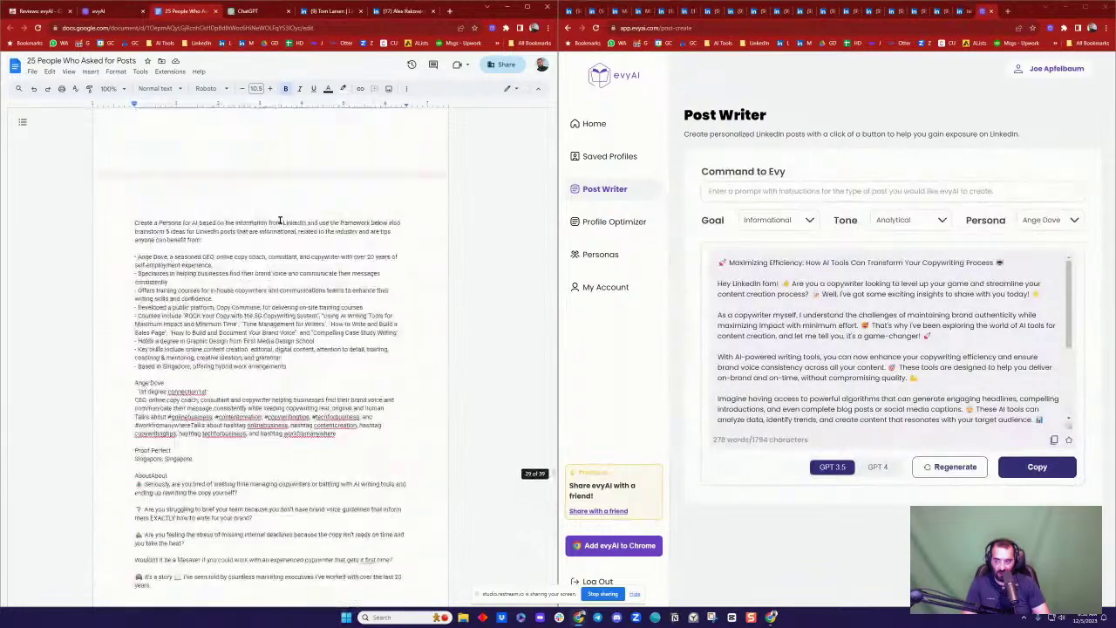
scroll(278, 219, "up", 3)
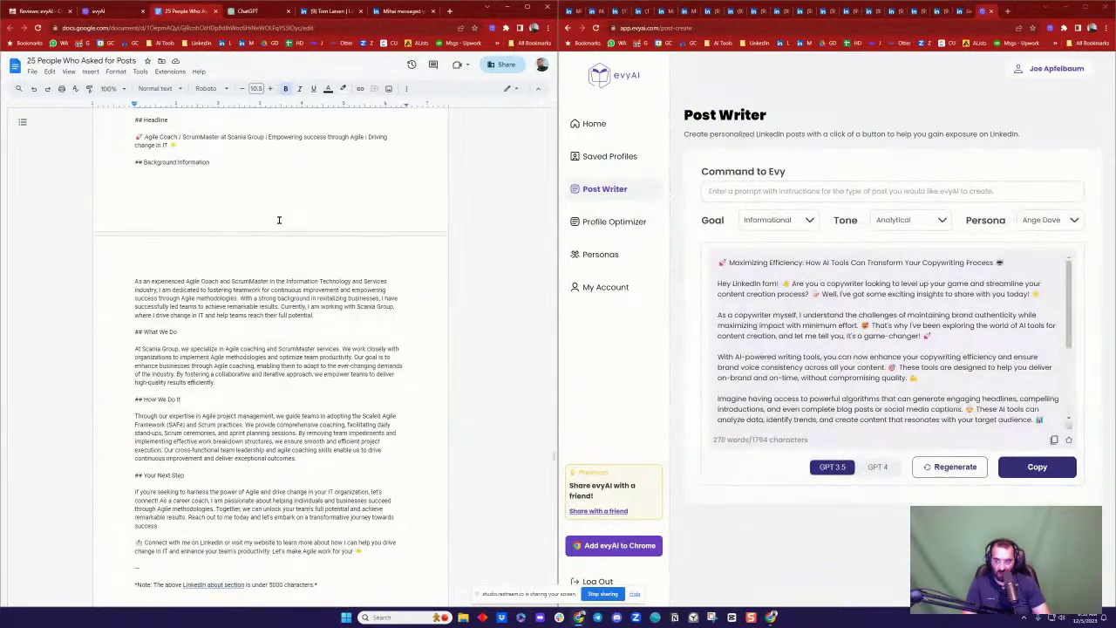
scroll(279, 220, "down", 8)
scroll(279, 220, "down", 2)
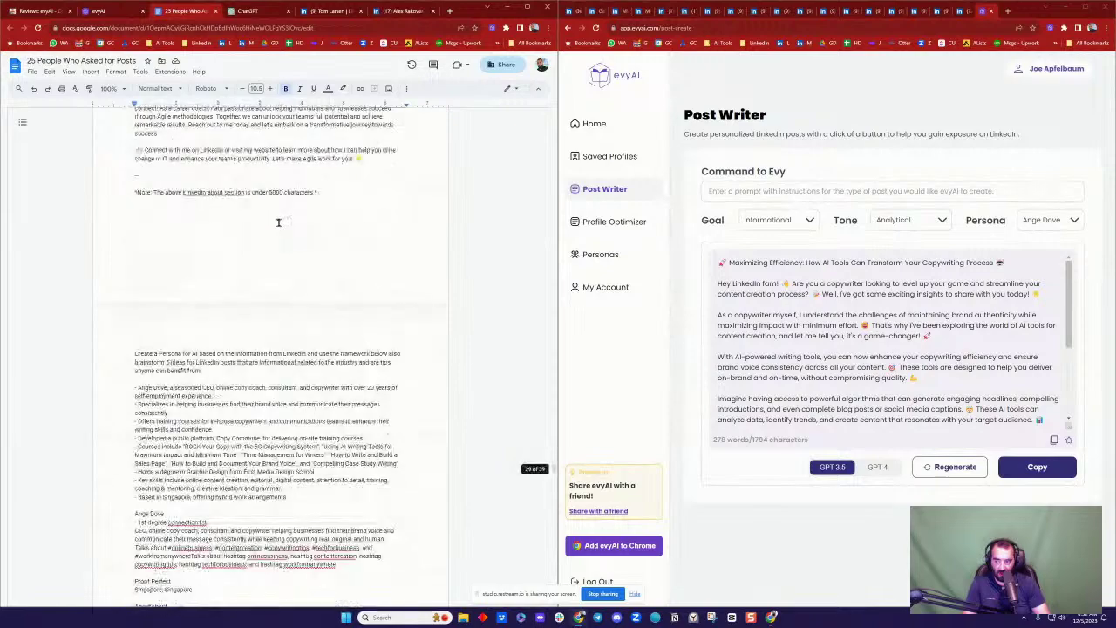
triple_click(175, 363)
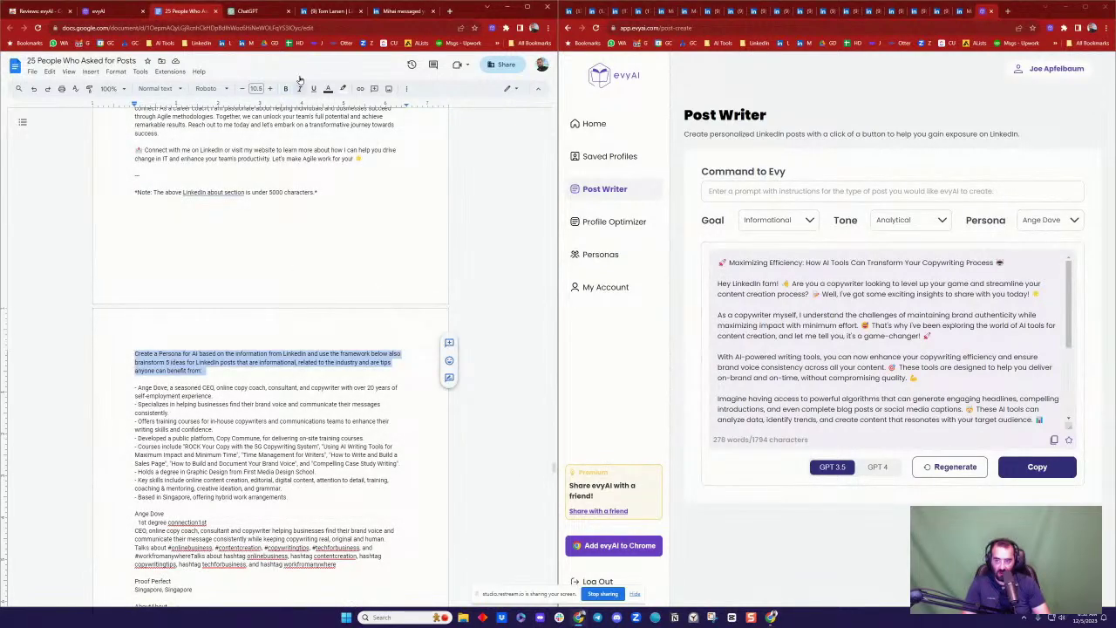
scroll(262, 210, "down", 20)
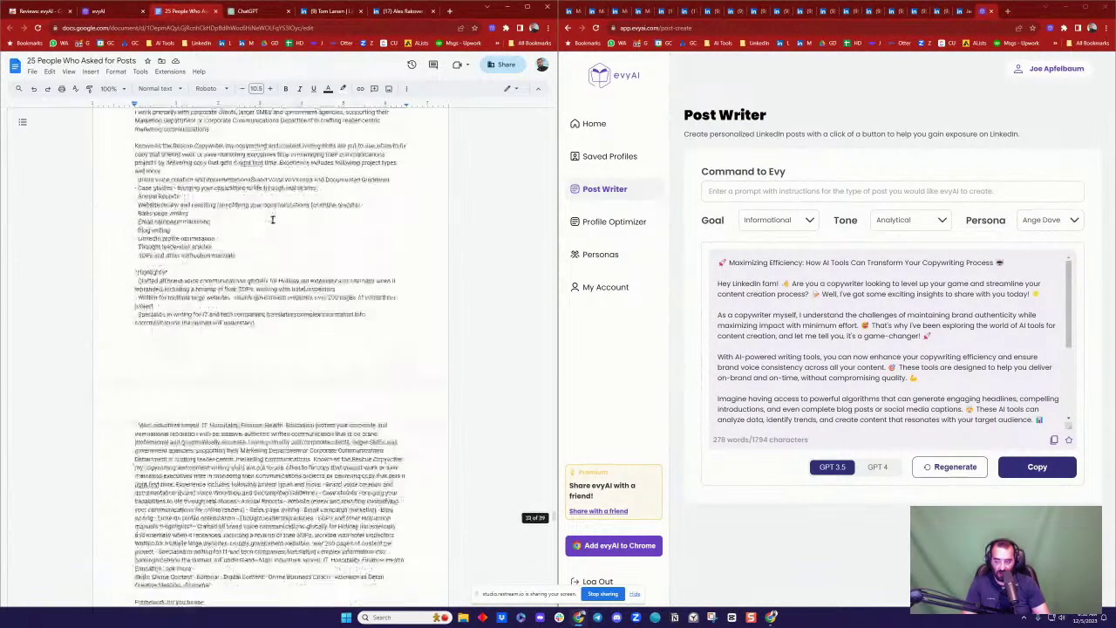
scroll(245, 279, "down", 15)
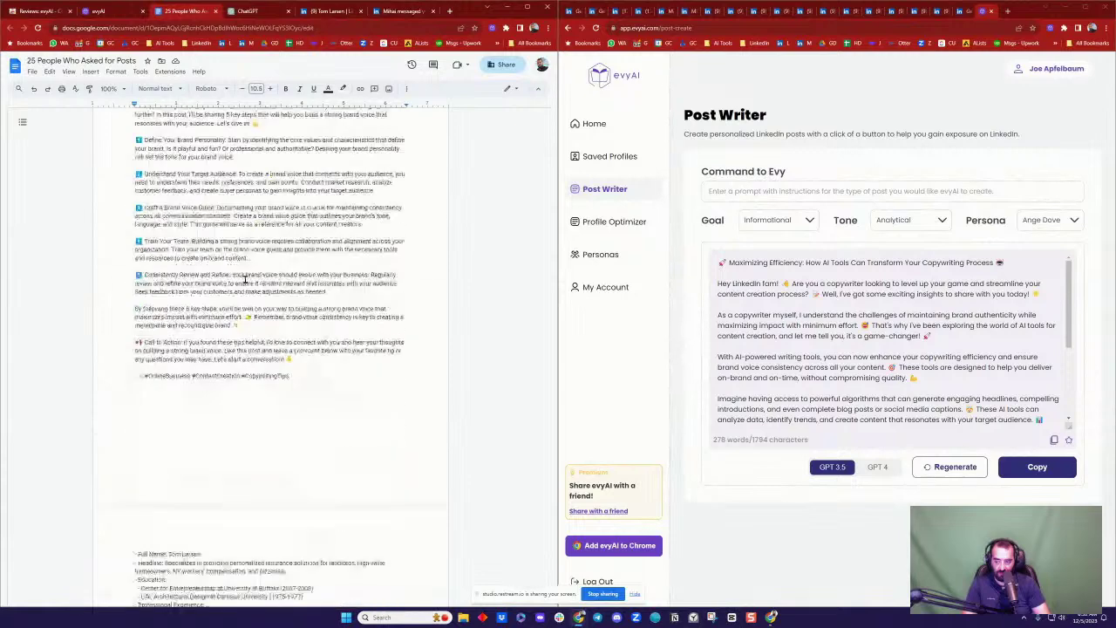
left_click(136, 187)
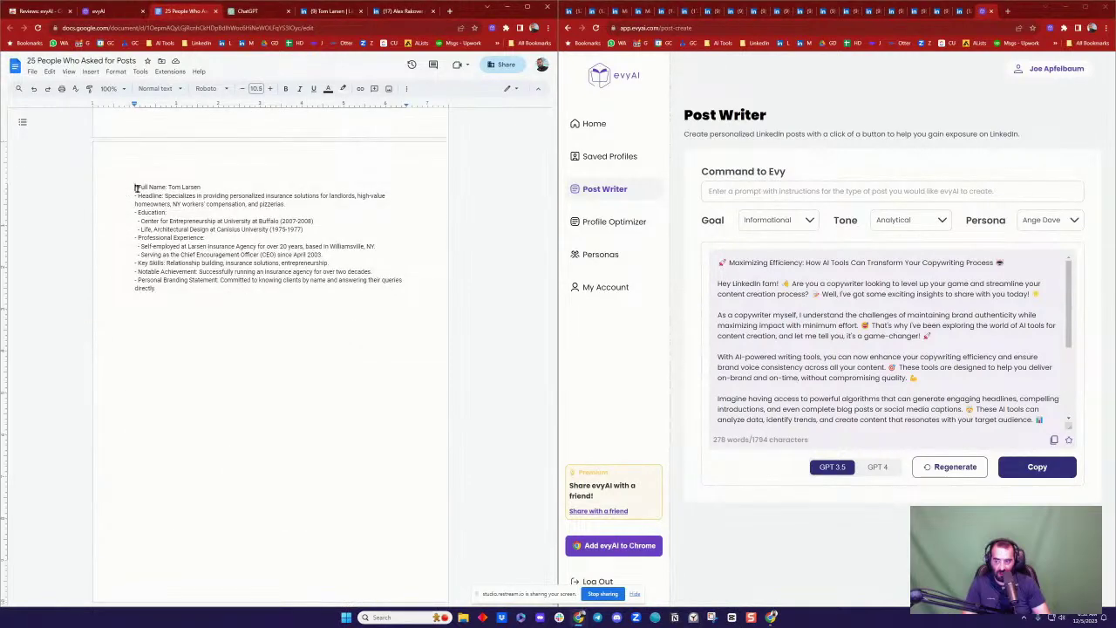
key("Return")
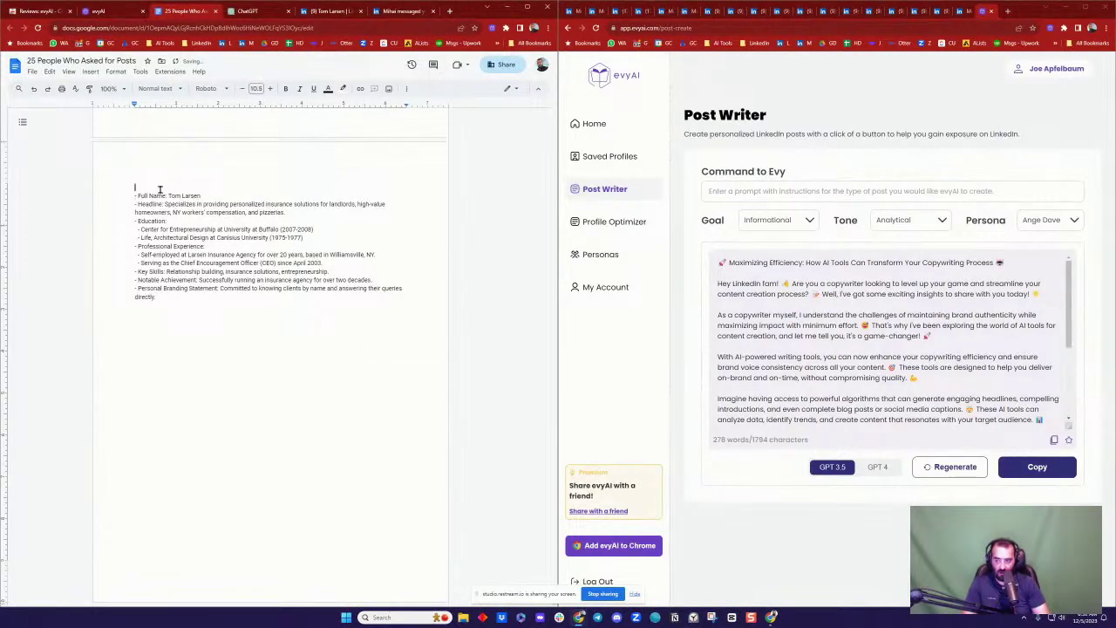
key("ctrl+v")
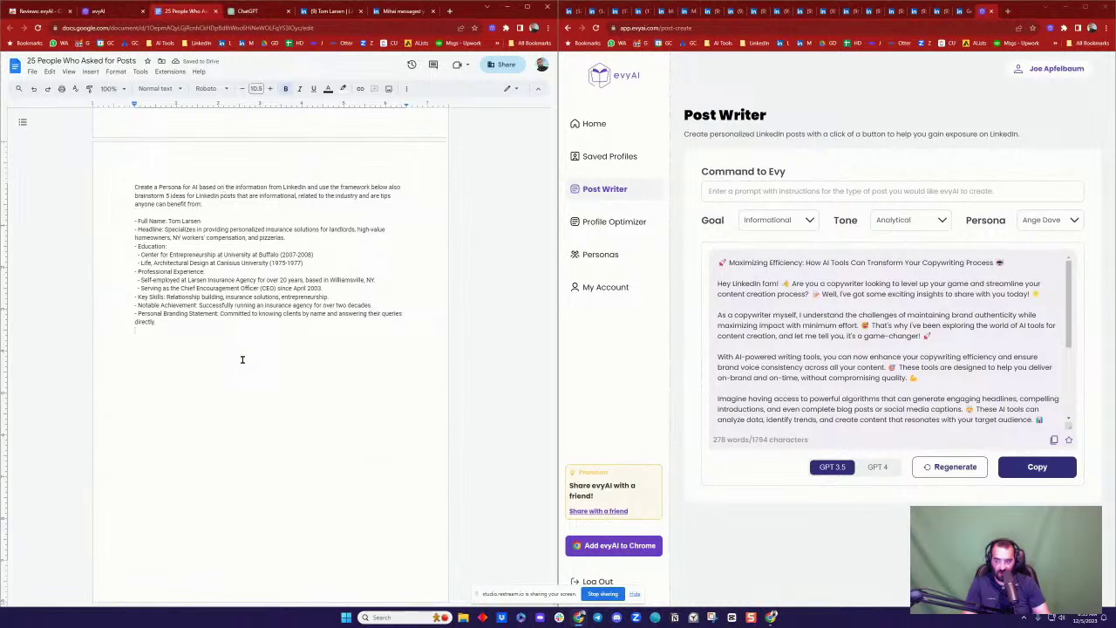
key("ctrl+v")
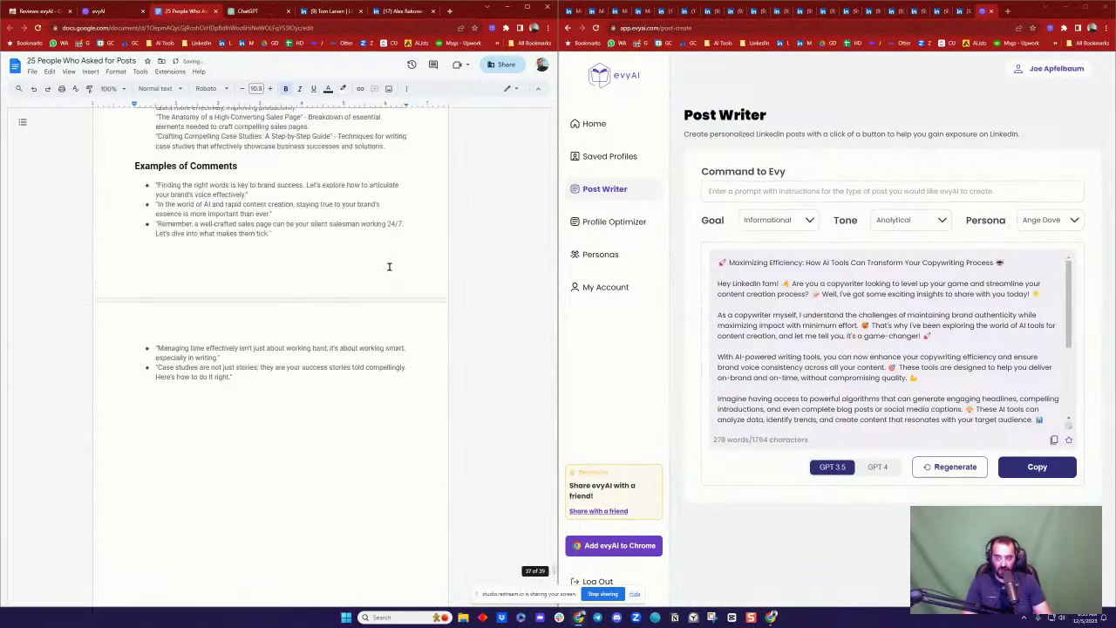
Step: Move the framework template block to sit after the profile details
scroll(389, 267, "up", 20)
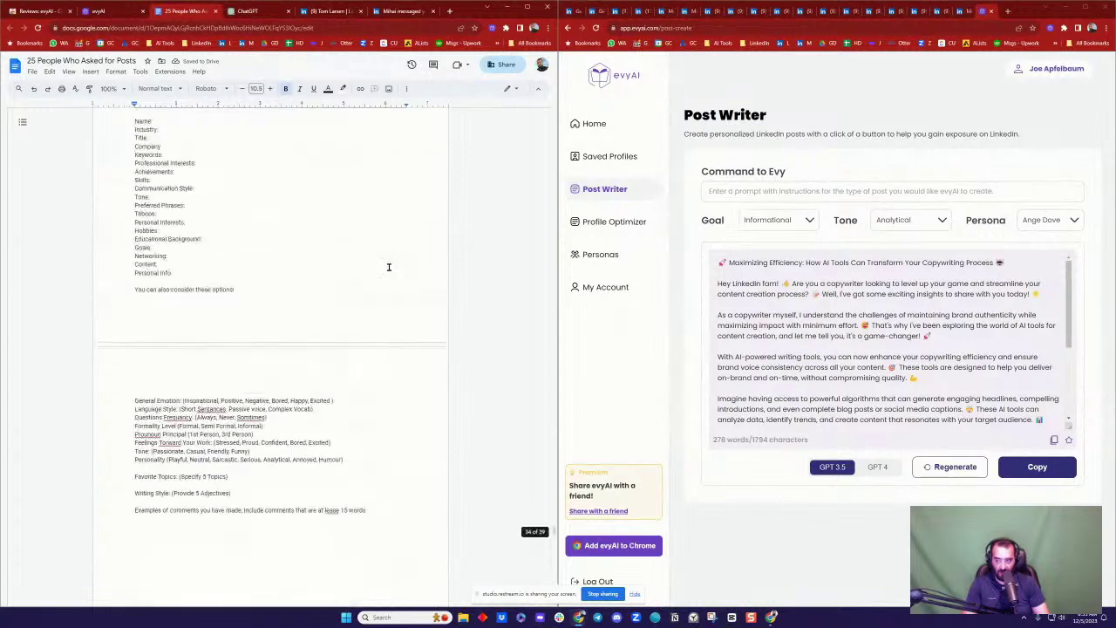
scroll(389, 266, "up", 3)
left_click_drag(135, 234, 239, 346)
scroll(281, 332, "down", 5)
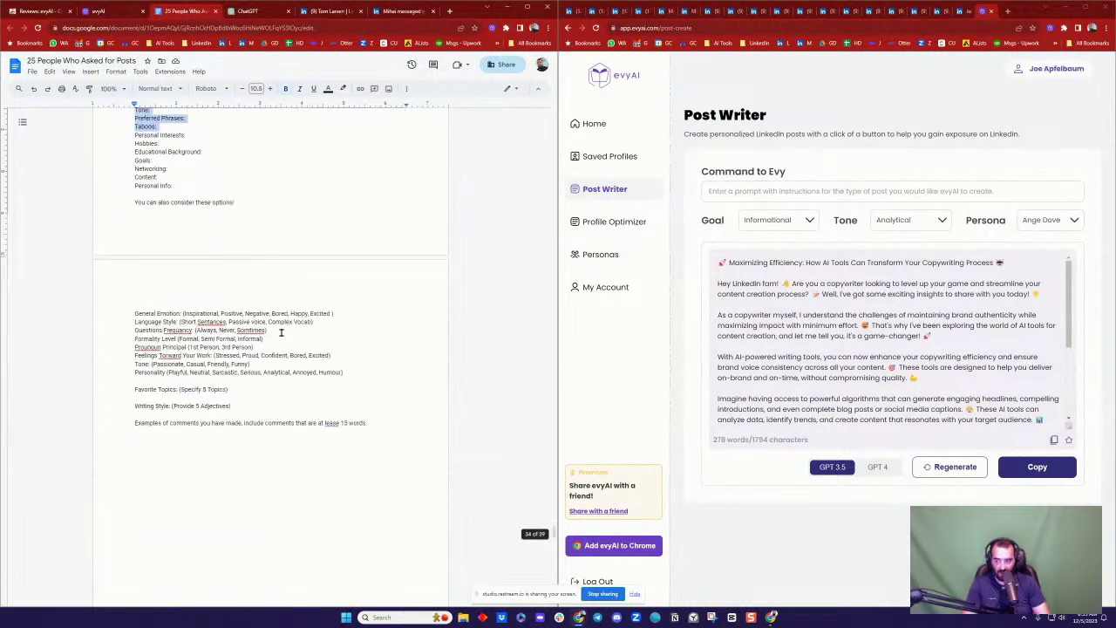
left_click(384, 421, "shift")
scroll(398, 390, "down", 10)
key("ctrl+x")
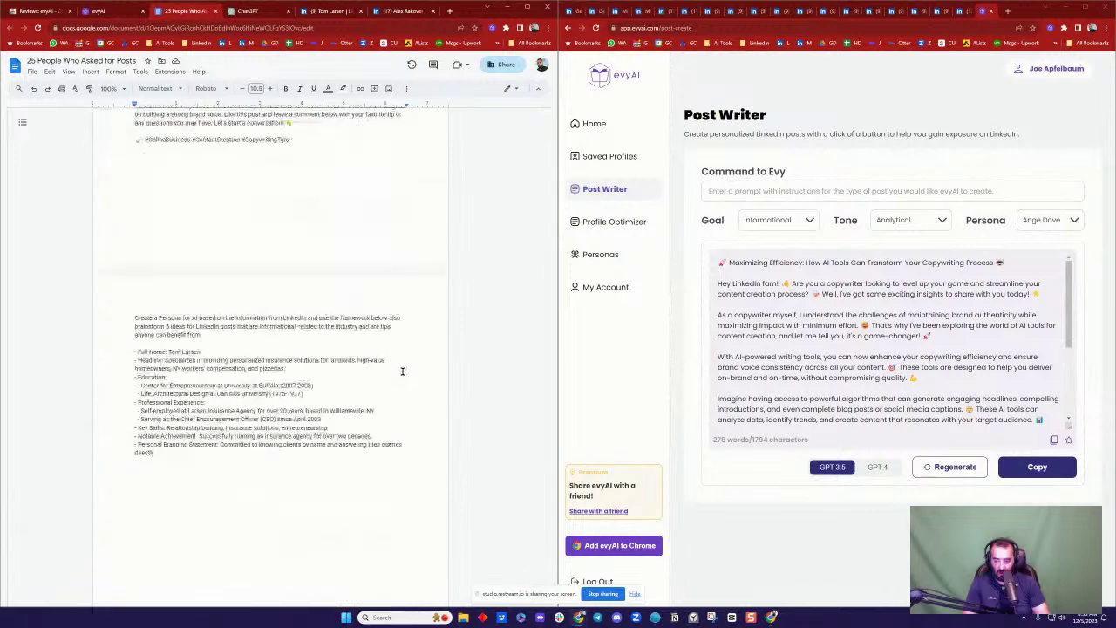
key("ctrl+v")
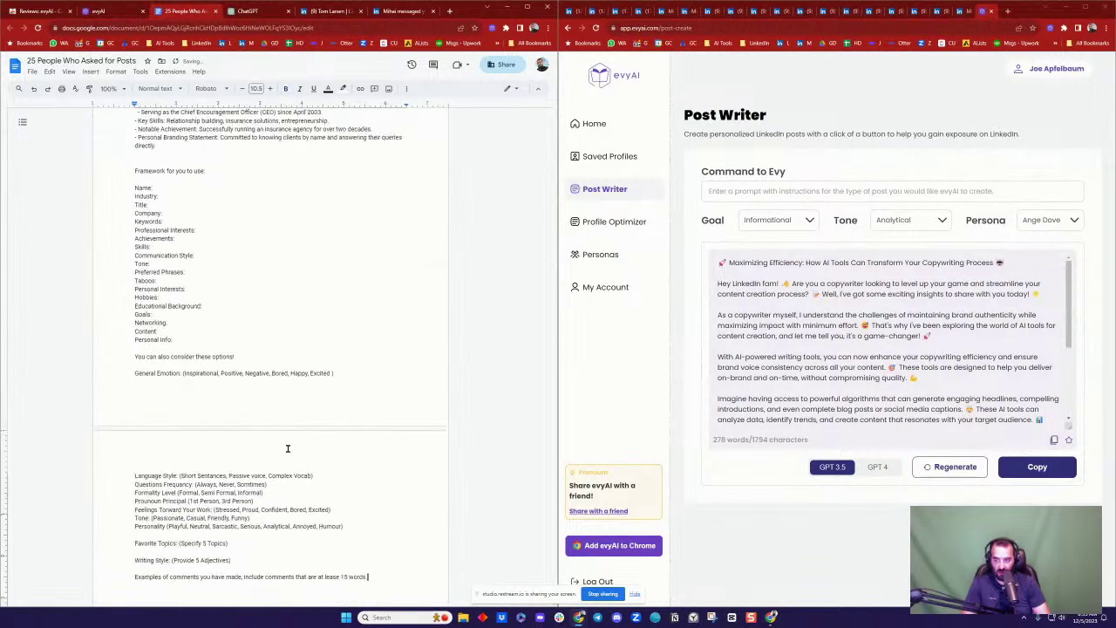
left_click(330, 12)
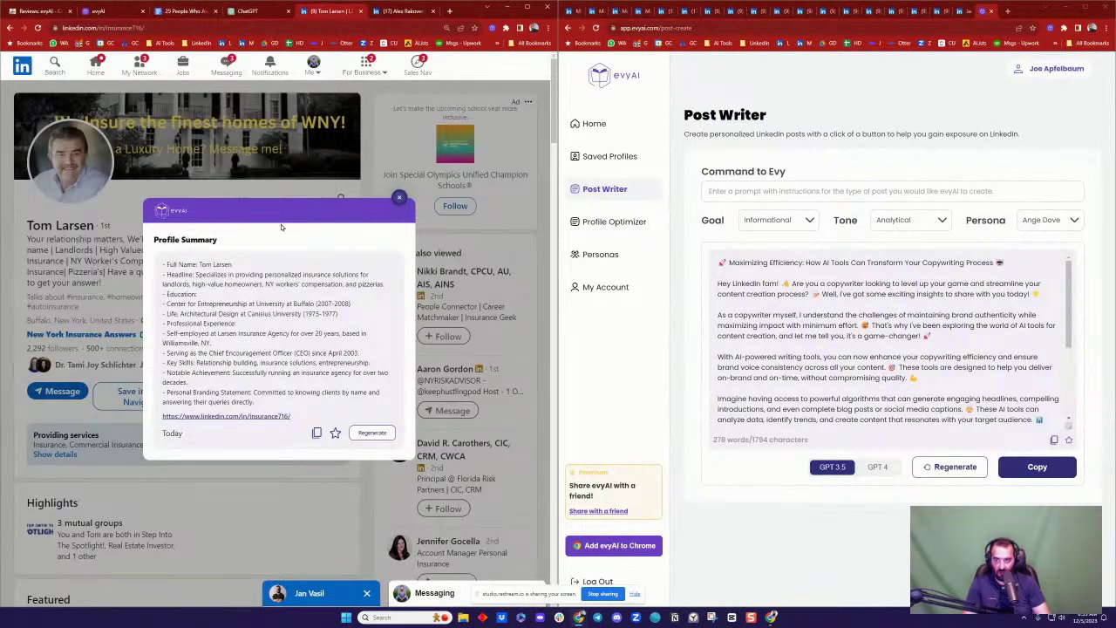
Step: Copy the agent's name, headline and location from LinkedIn into the persona prompt
left_click(398, 199)
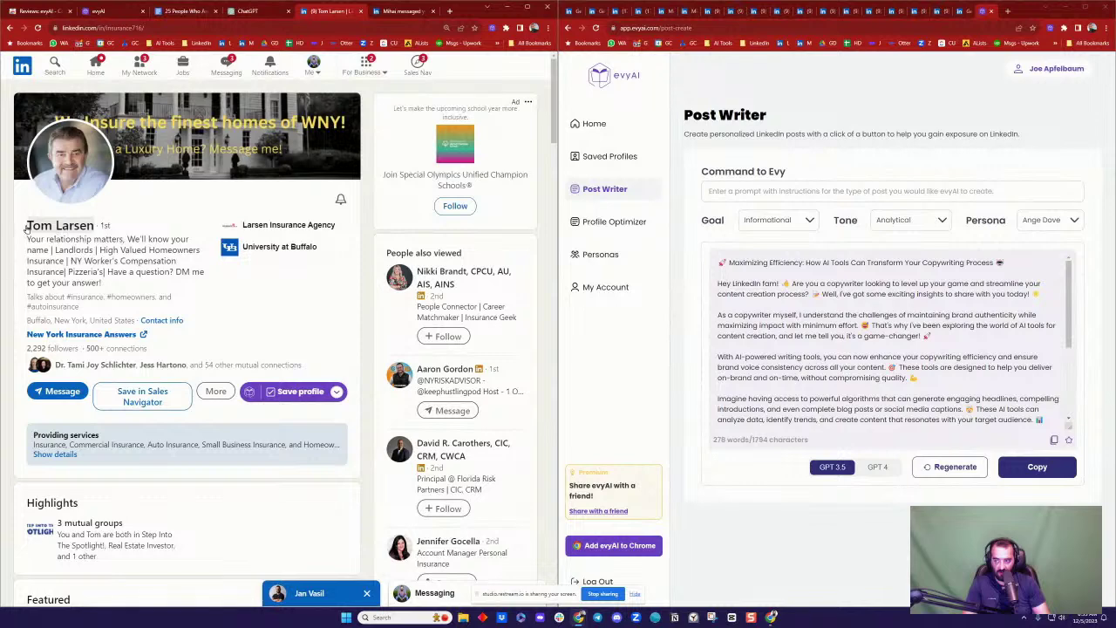
left_click_drag(26, 228, 135, 319)
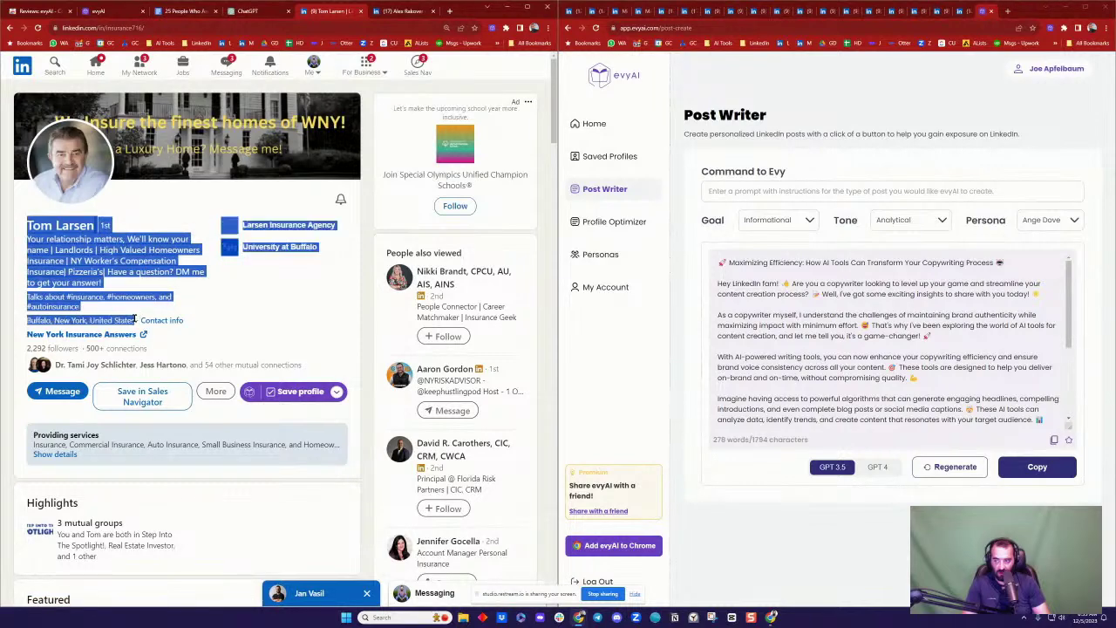
left_click(262, 12)
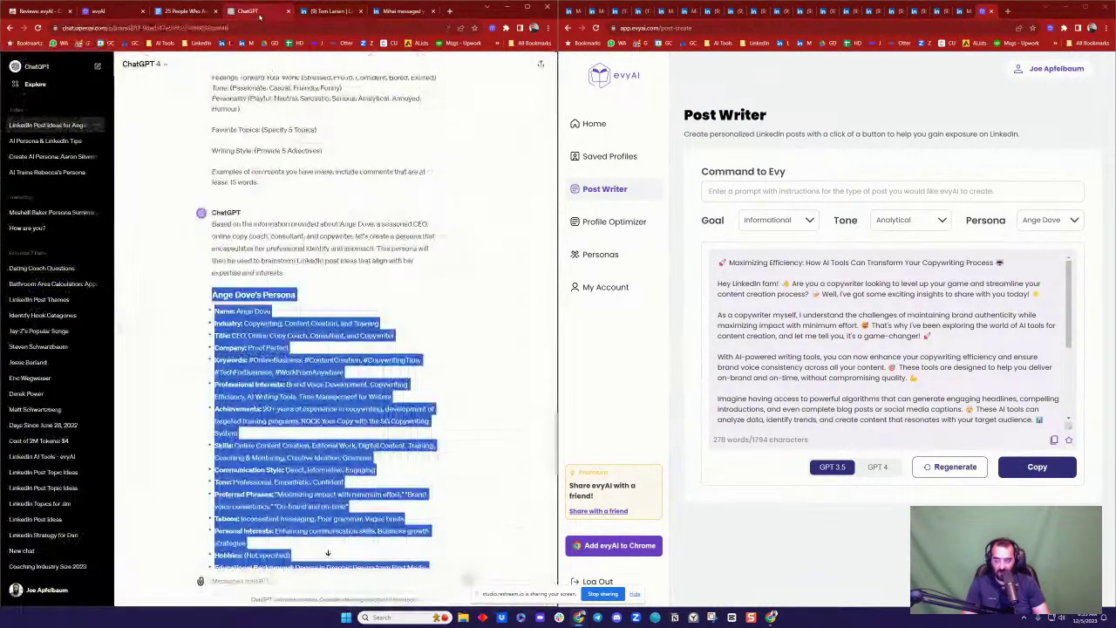
left_click(188, 11)
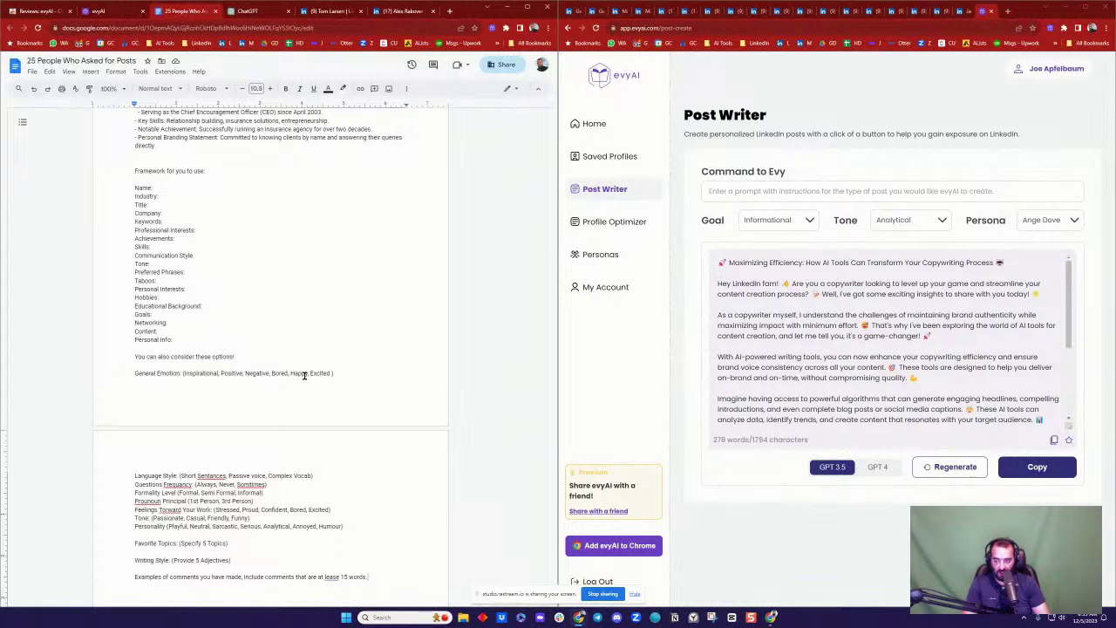
scroll(266, 347, "up", 4)
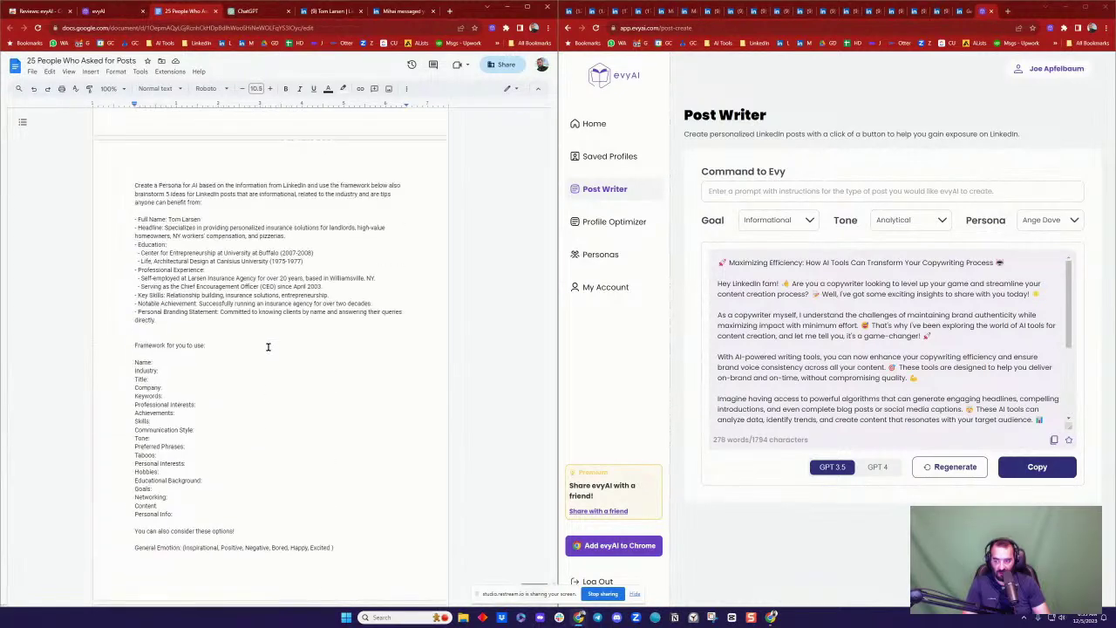
key("Return")
key("Return")
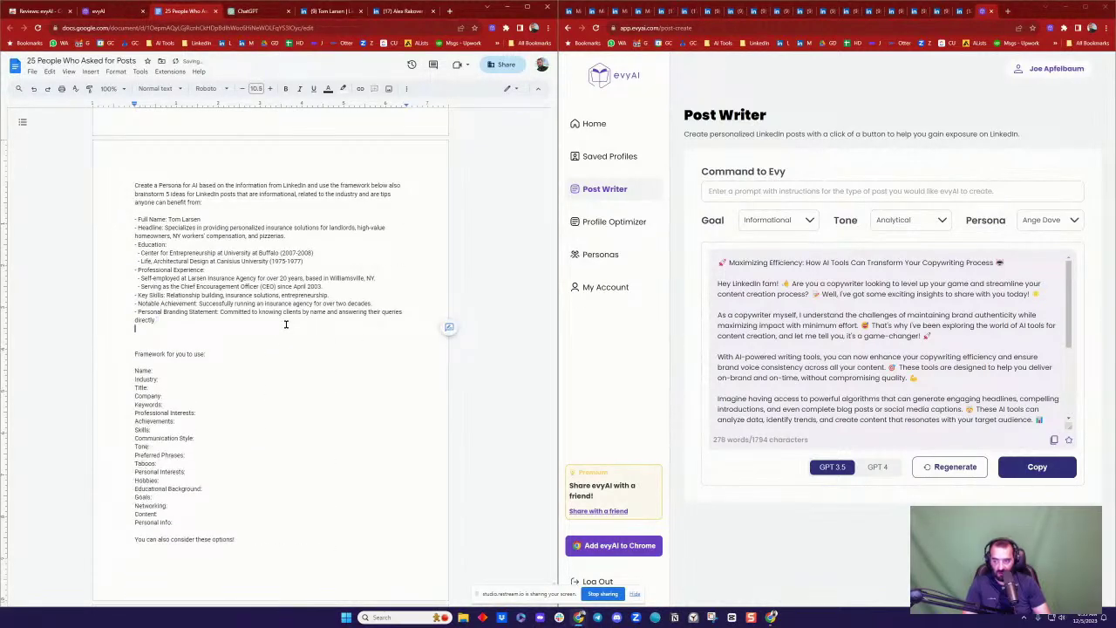
key("ctrl+v")
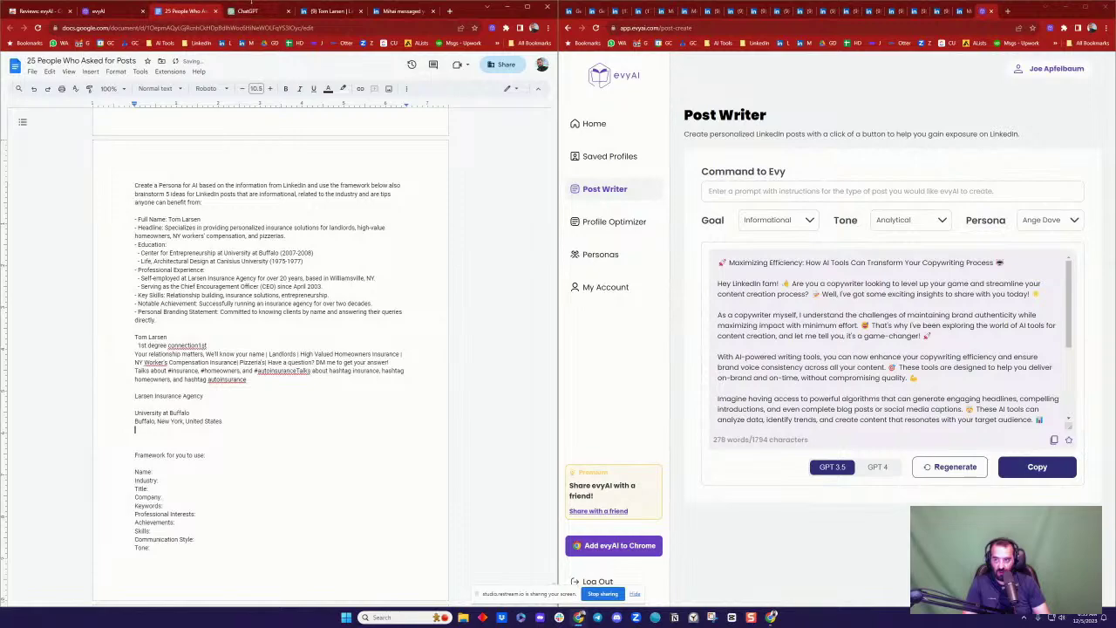
Step: Expand the profile's full About section and select all its text, including specialties
left_click(249, 11)
scroll(323, 548, "down", 10)
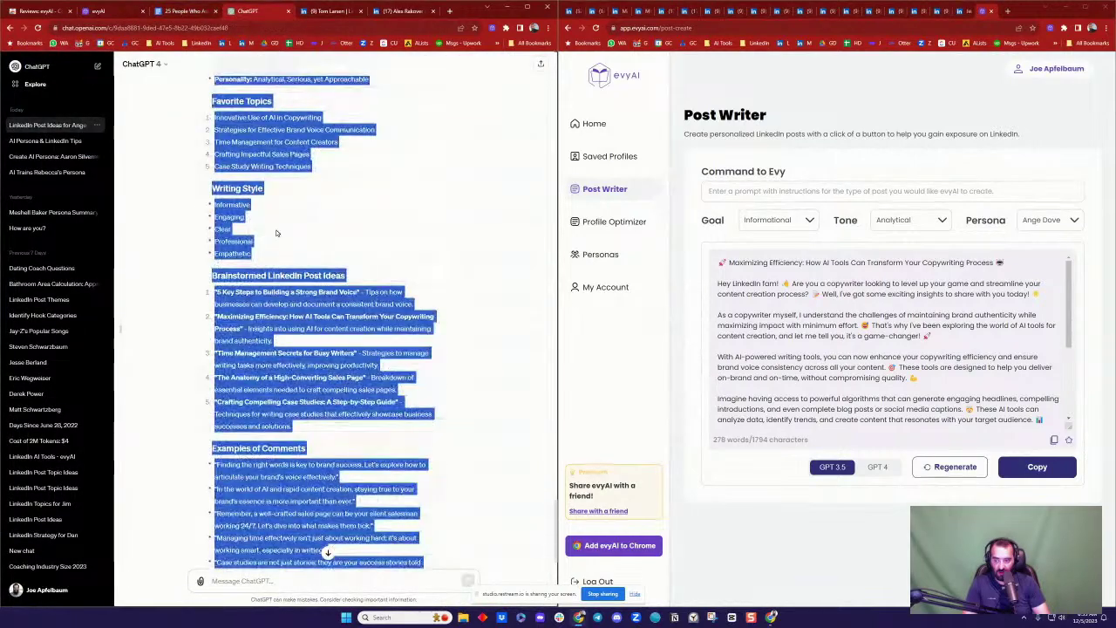
key("ctrl+Tab")
scroll(297, 268, "down", 5)
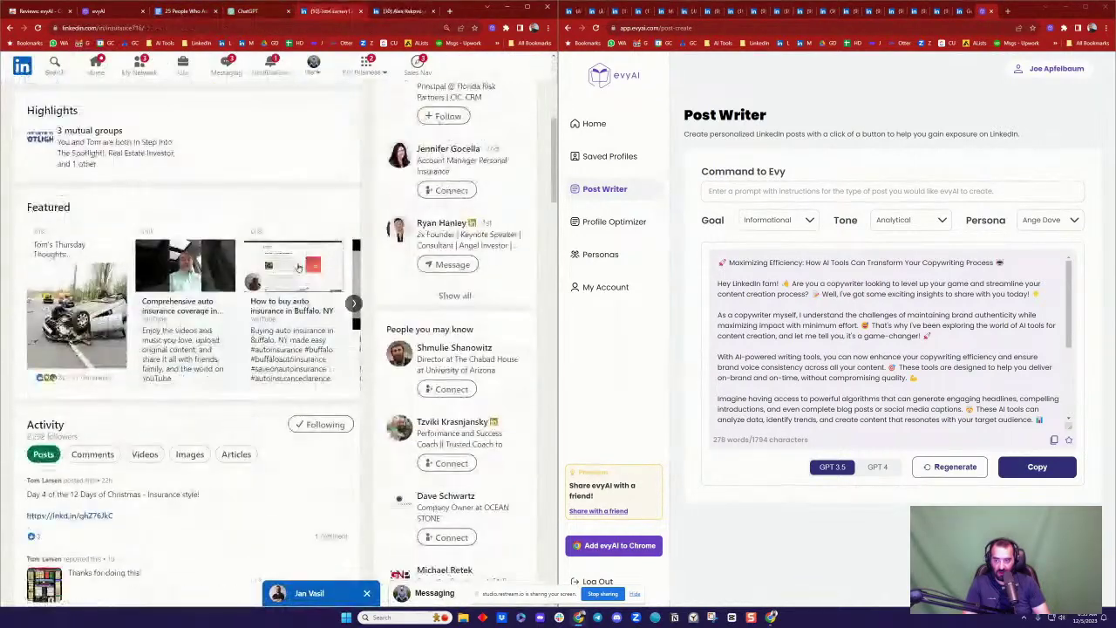
scroll(218, 326, "down", 6)
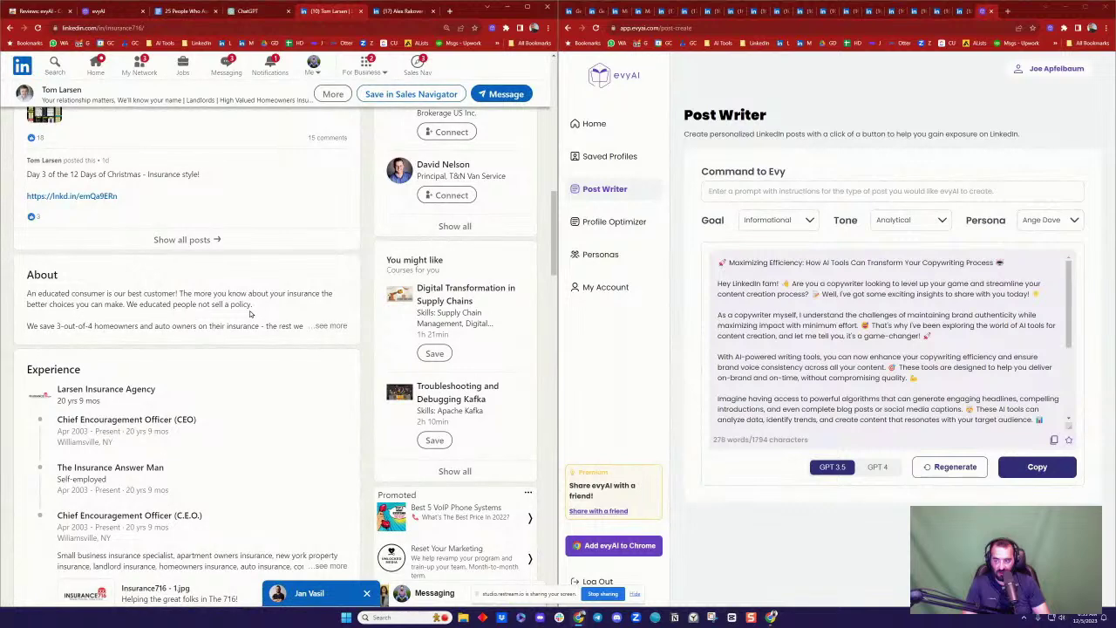
left_click(319, 325)
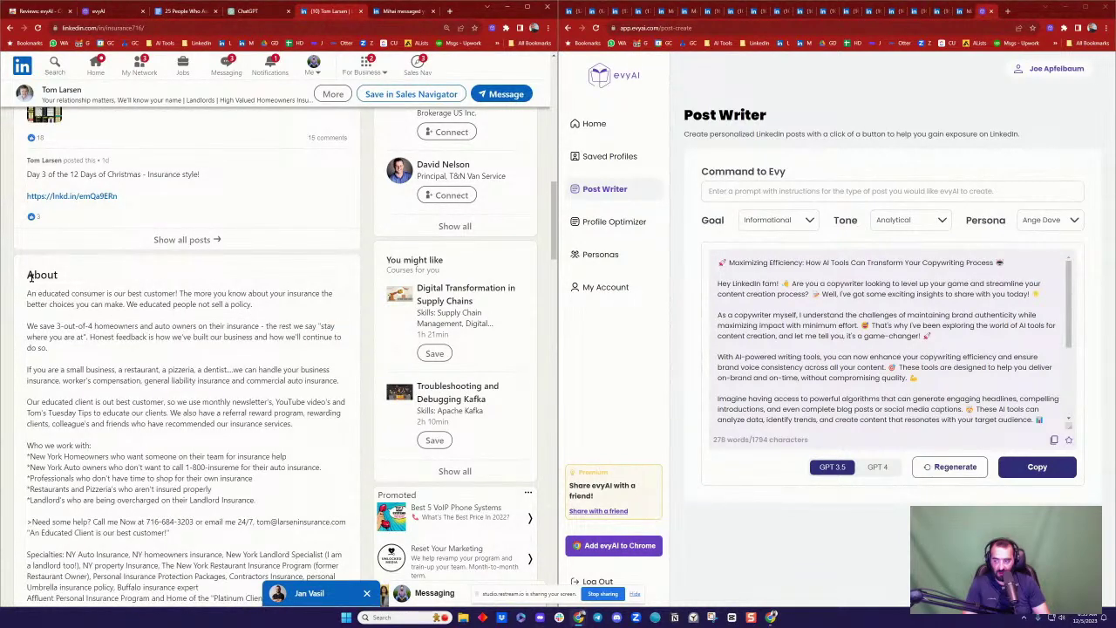
left_click_drag(27, 277, 183, 356)
scroll(183, 356, "down", 3)
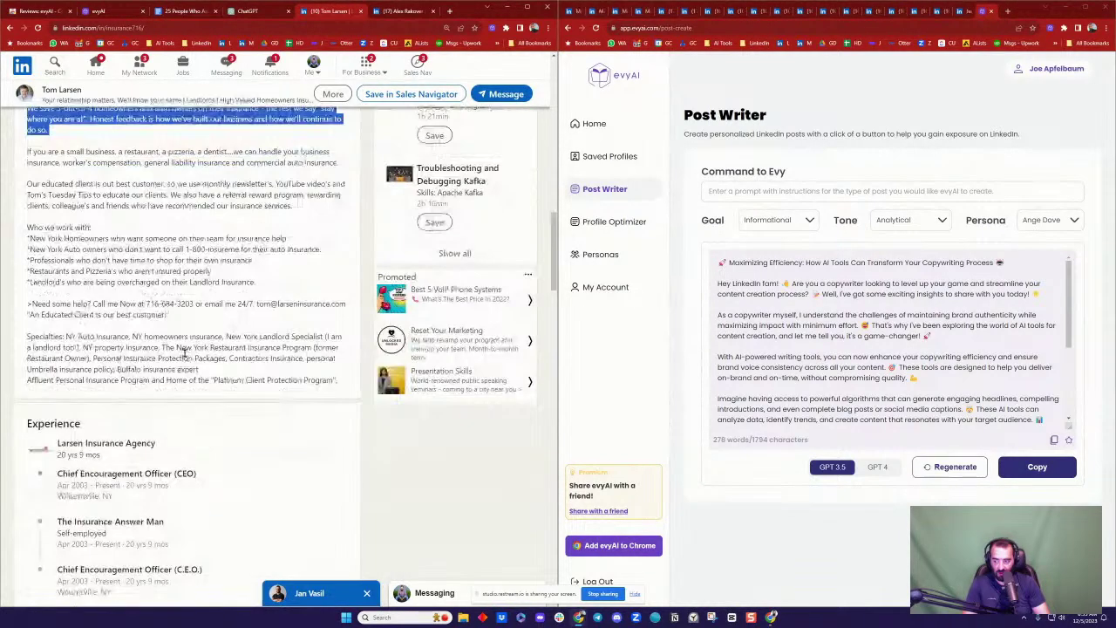
left_click(335, 381, "shift")
scroll(197, 230, "up", 10)
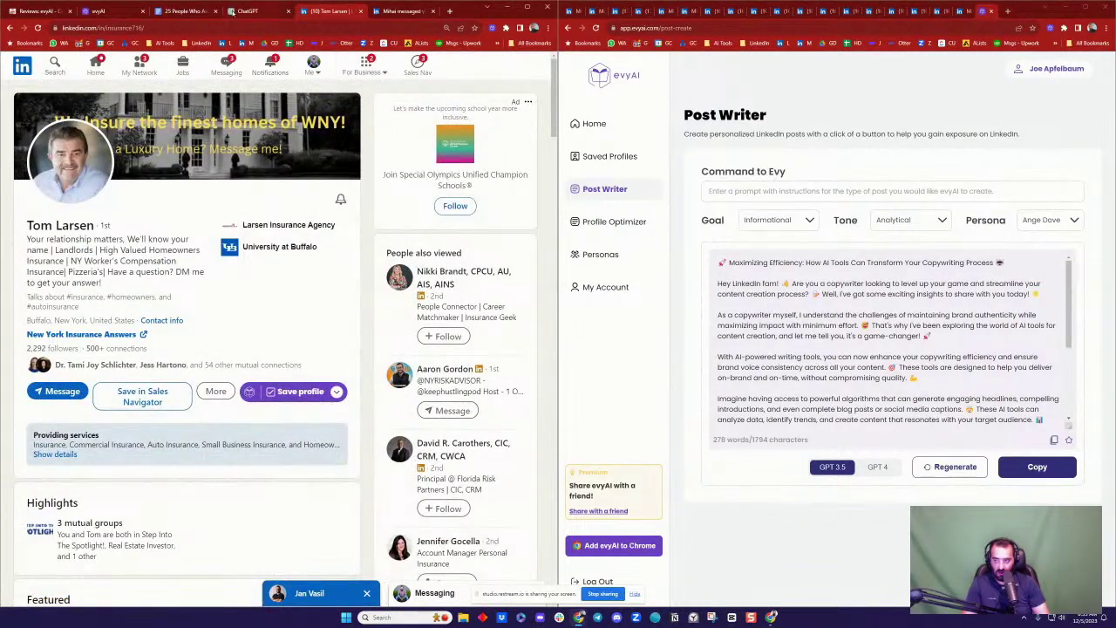
left_click(254, 12)
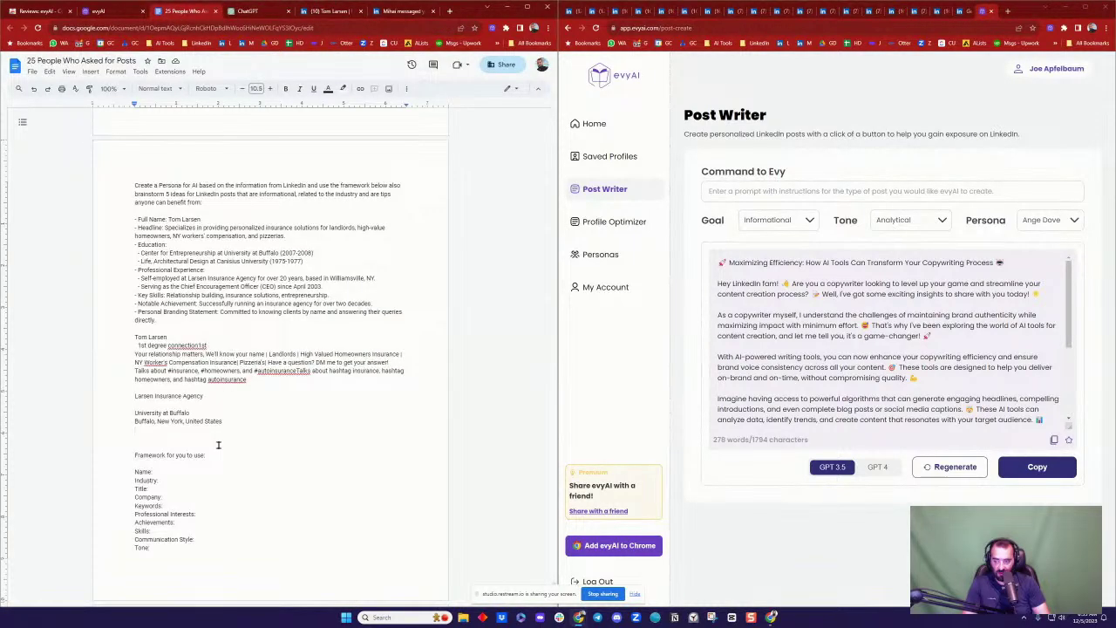
scroll(231, 435, "down", 15)
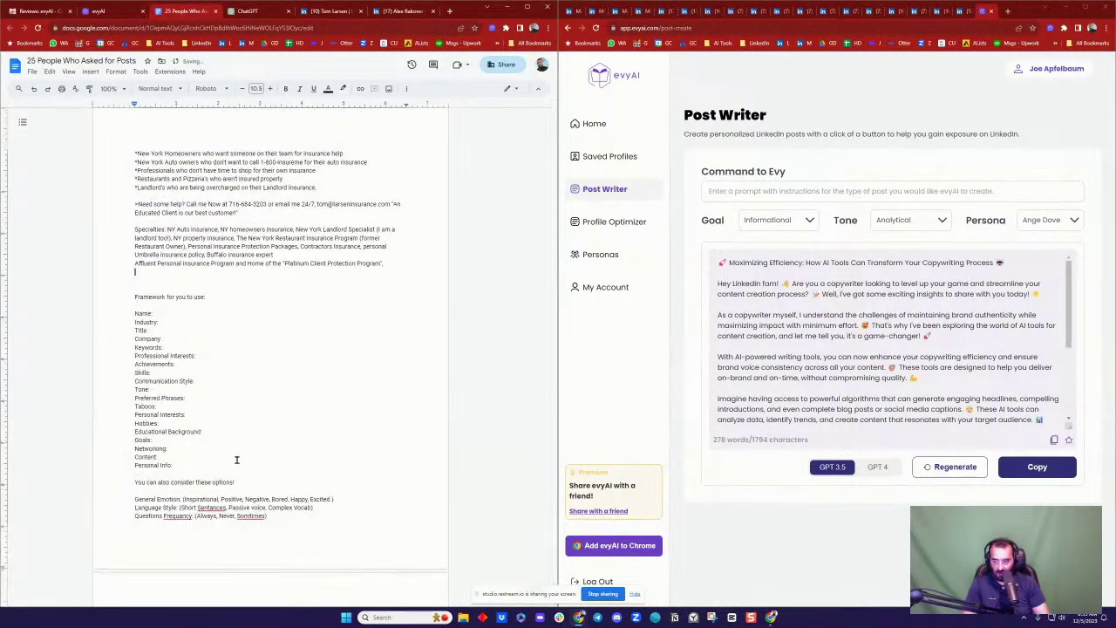
Step: Select the whole persona prompt from 'Create a Persona' to the end of the Doc
scroll(244, 457, "up", 2)
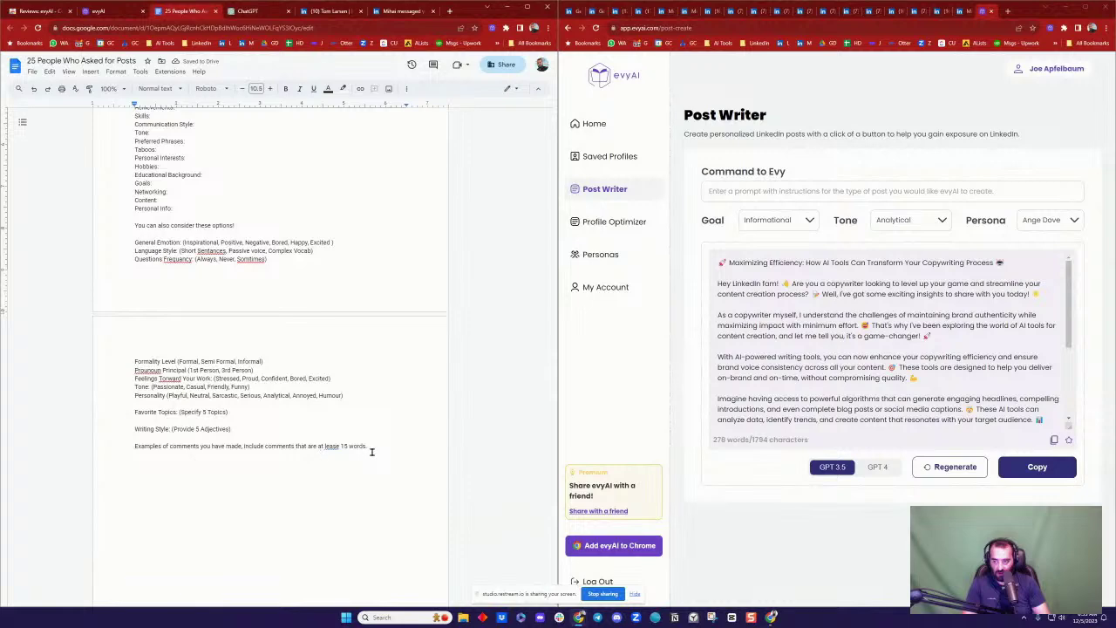
left_click_drag(379, 453, 344, 396)
scroll(287, 331, "up", 10)
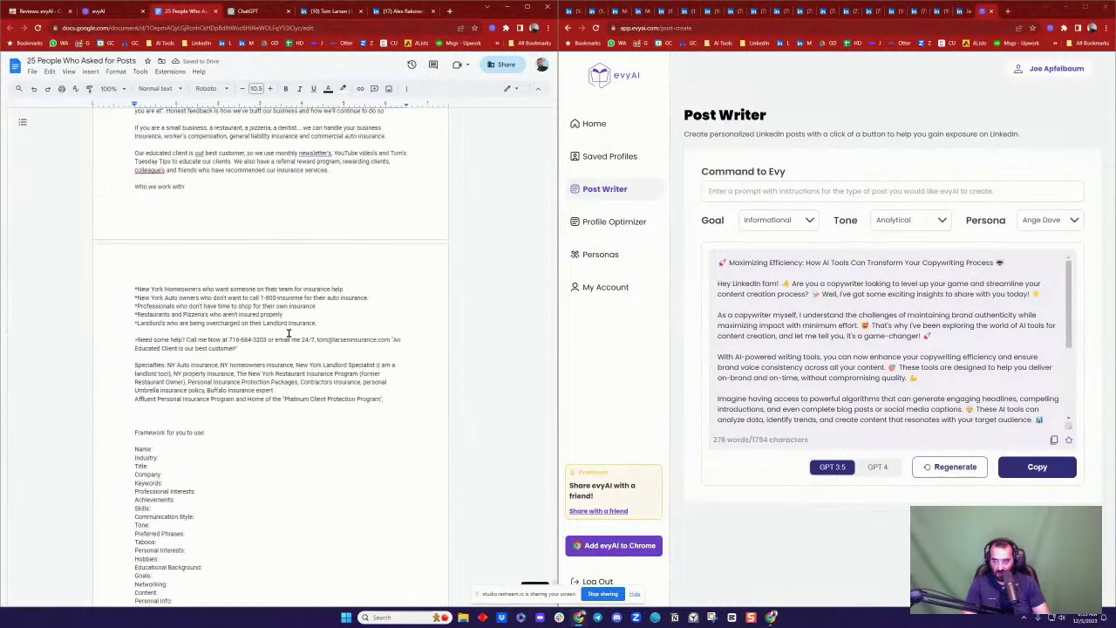
scroll(259, 320, "up", 2)
left_click(135, 348)
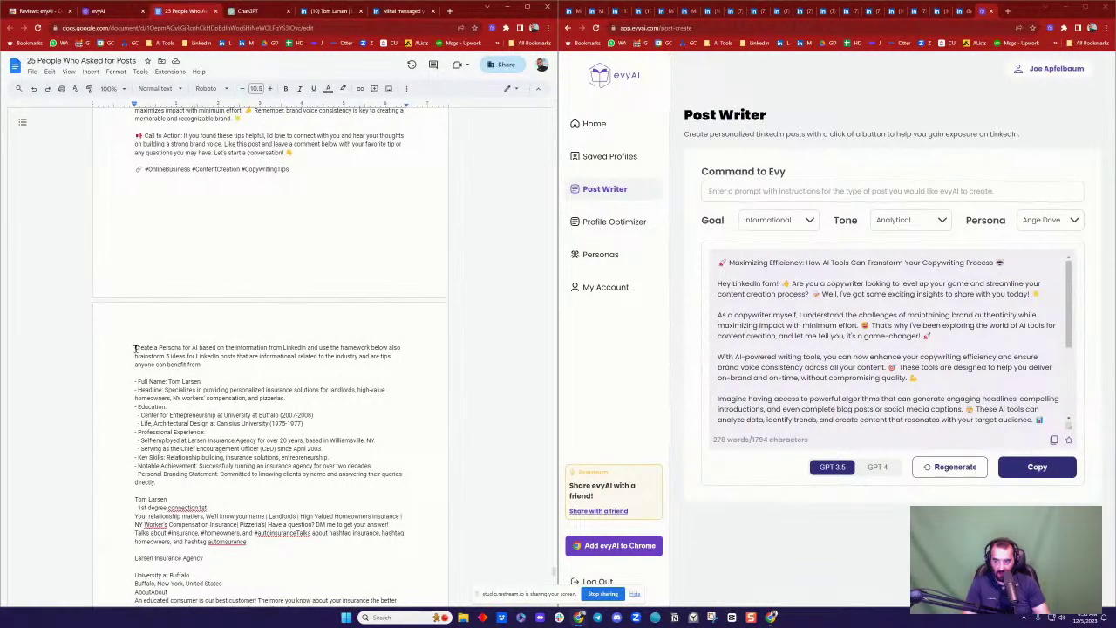
key("ctrl+shift+End")
key("ctrl+c")
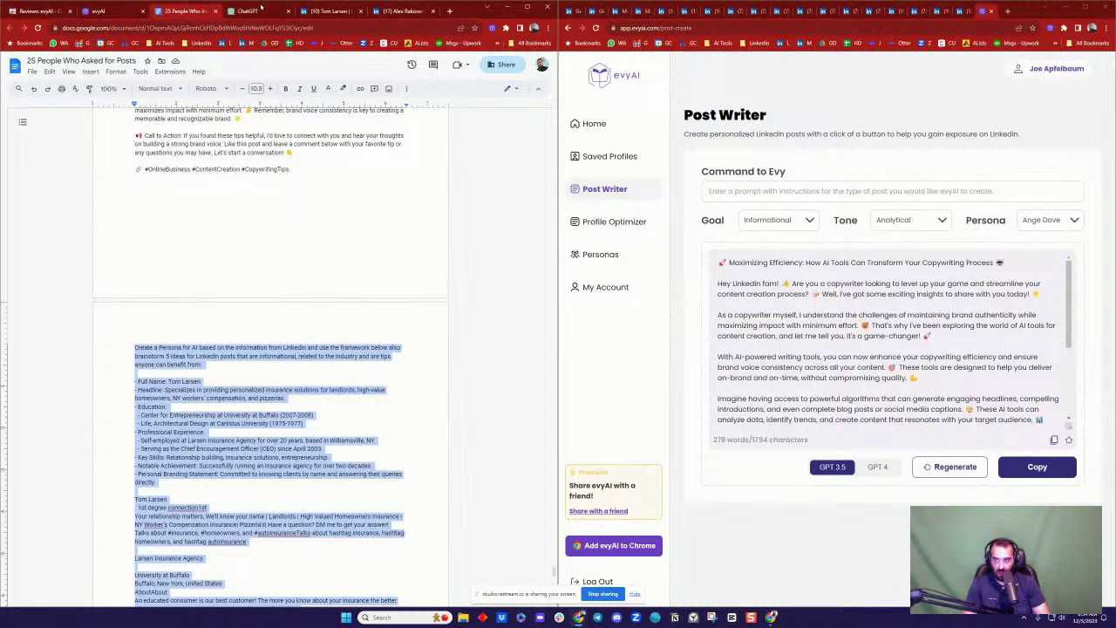
Step: Paste the prompt into a new ChatGPT chat and send it
left_click(259, 9)
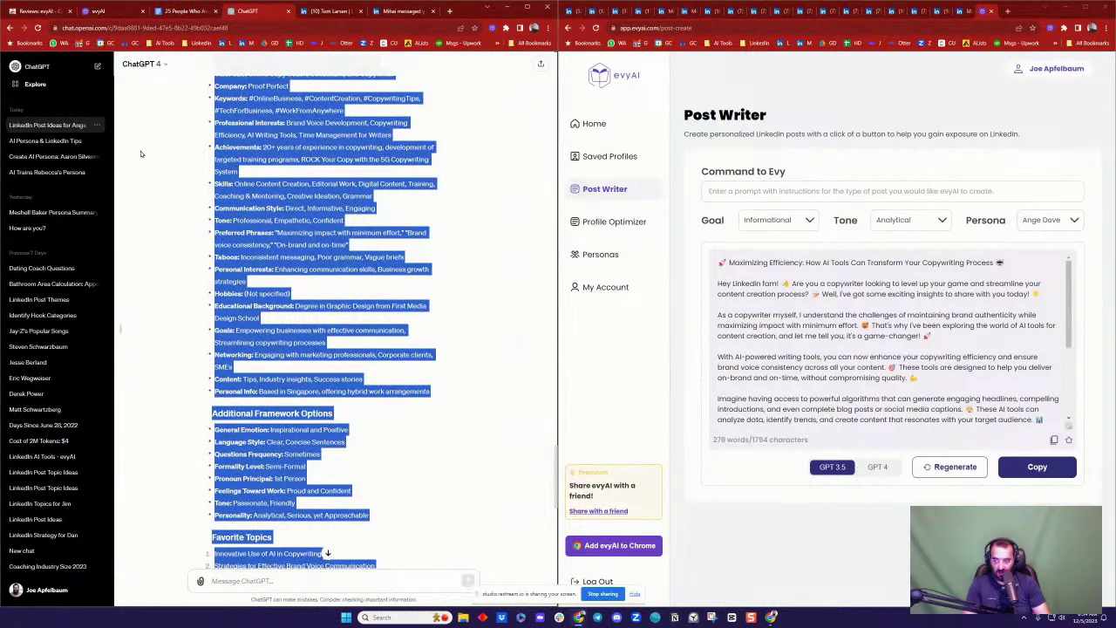
left_click(52, 66)
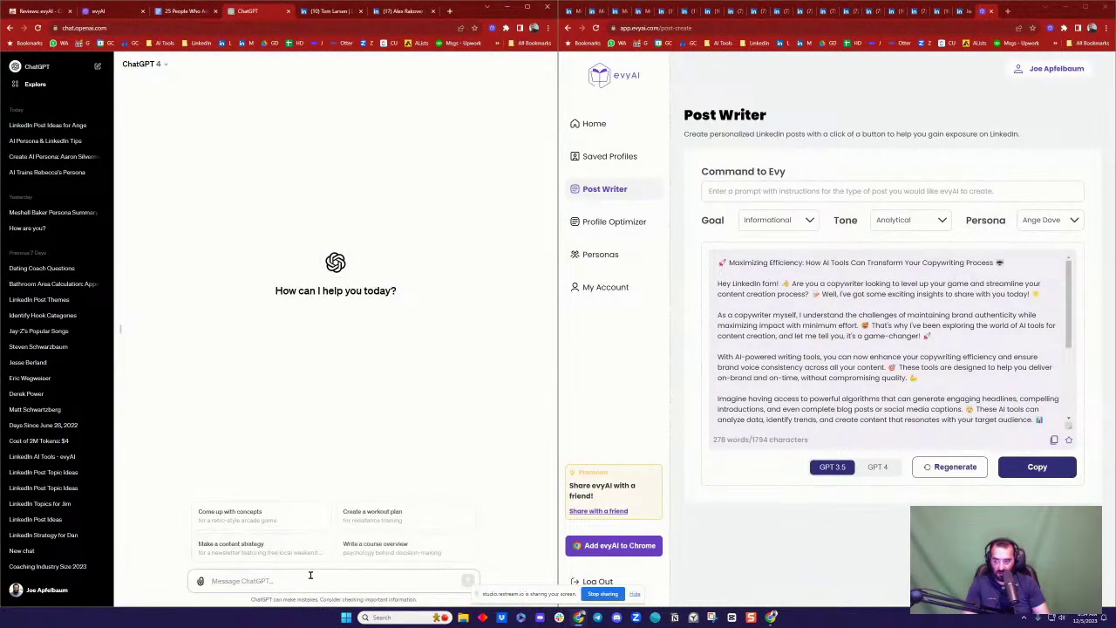
key("ctrl+v")
key("Return")
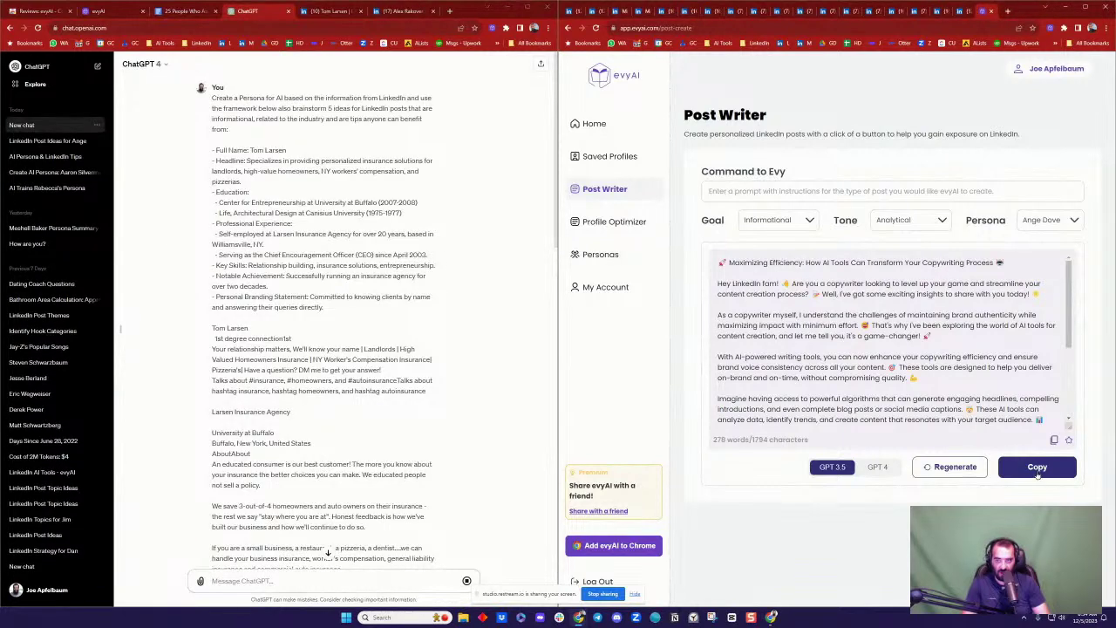
left_click(171, 11)
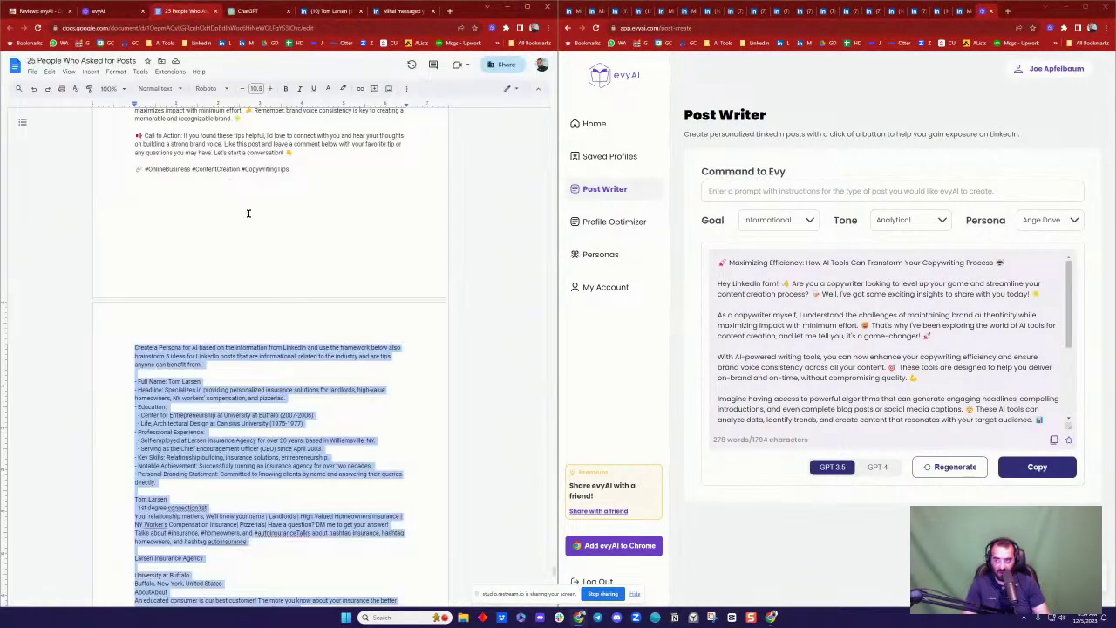
Step: Undo the leftover quoted comment lines and paste the Maximizing Efficiency post onto the empty page
scroll(249, 213, "up", 5)
scroll(259, 216, "up", 5)
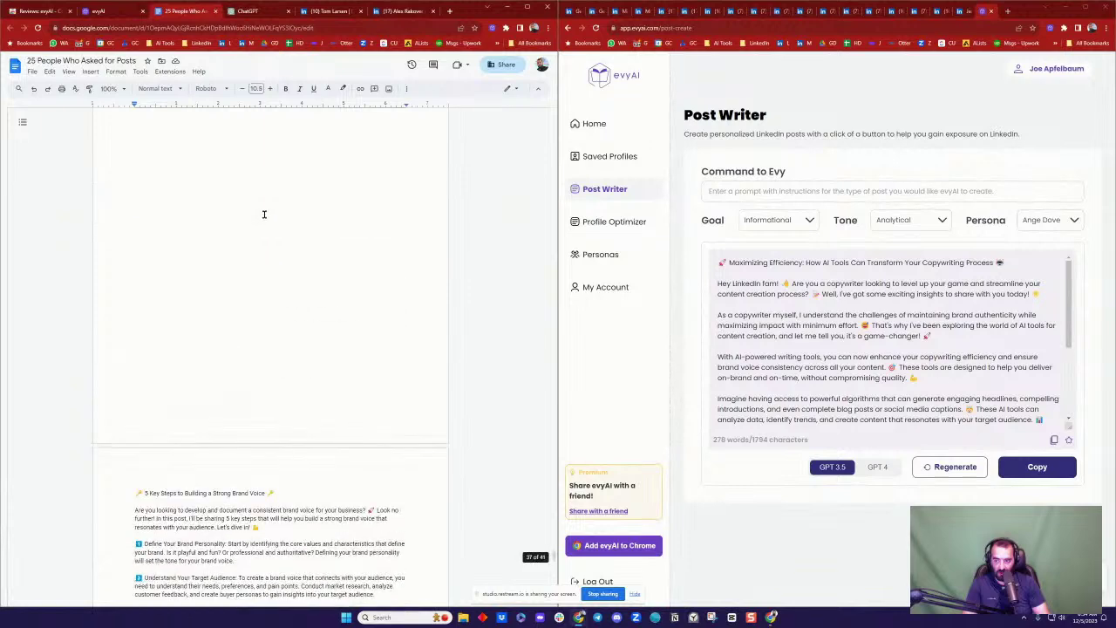
scroll(272, 212, "up", 6)
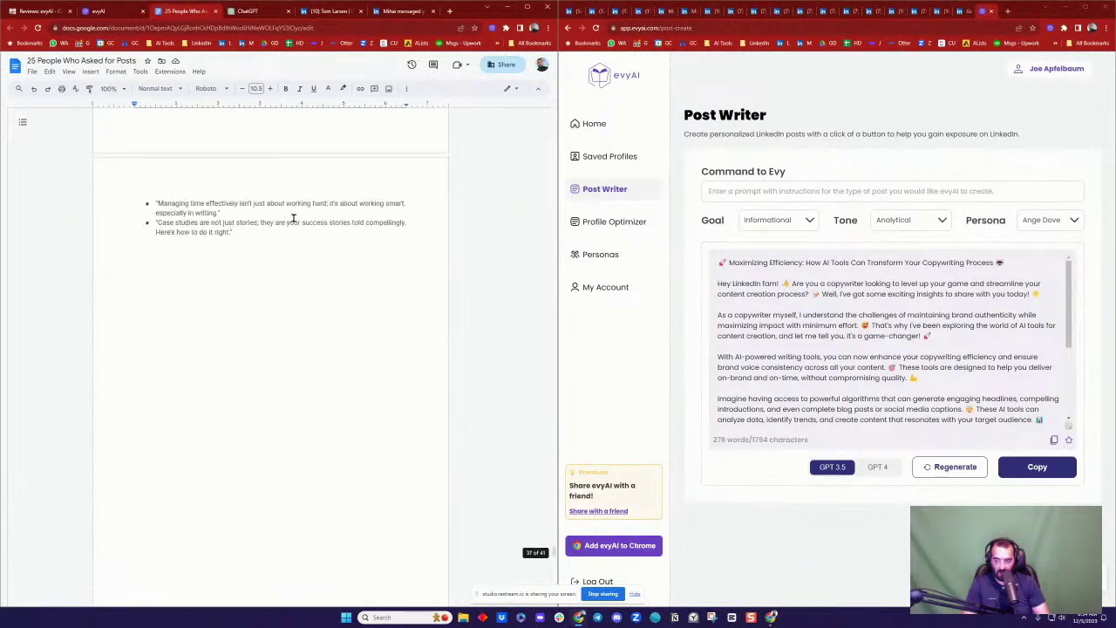
key("ctrl+z")
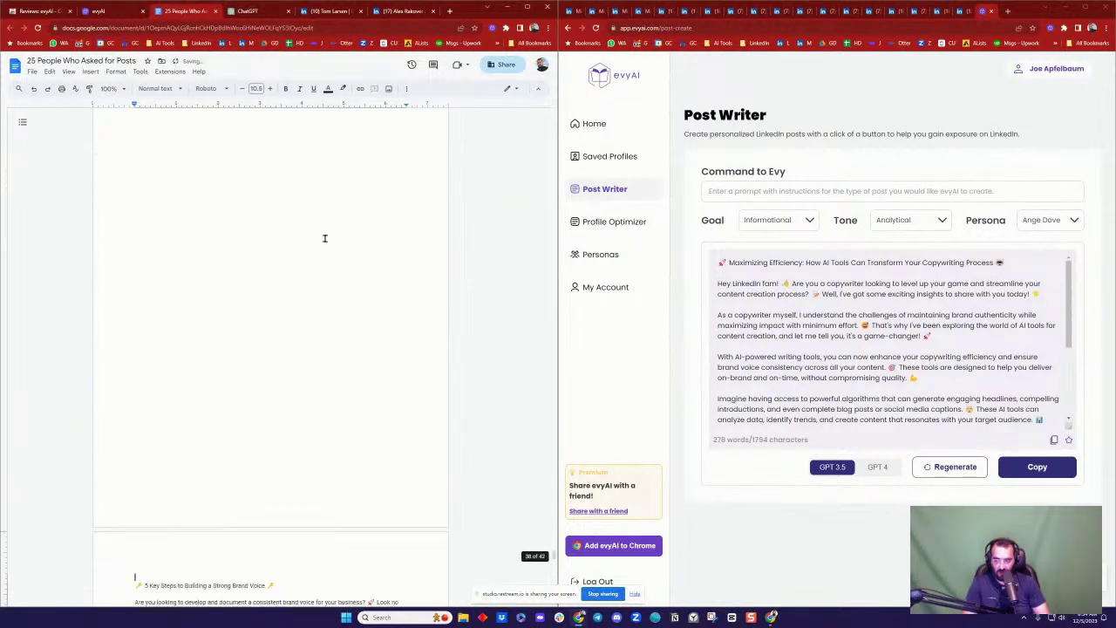
key("ctrl+v")
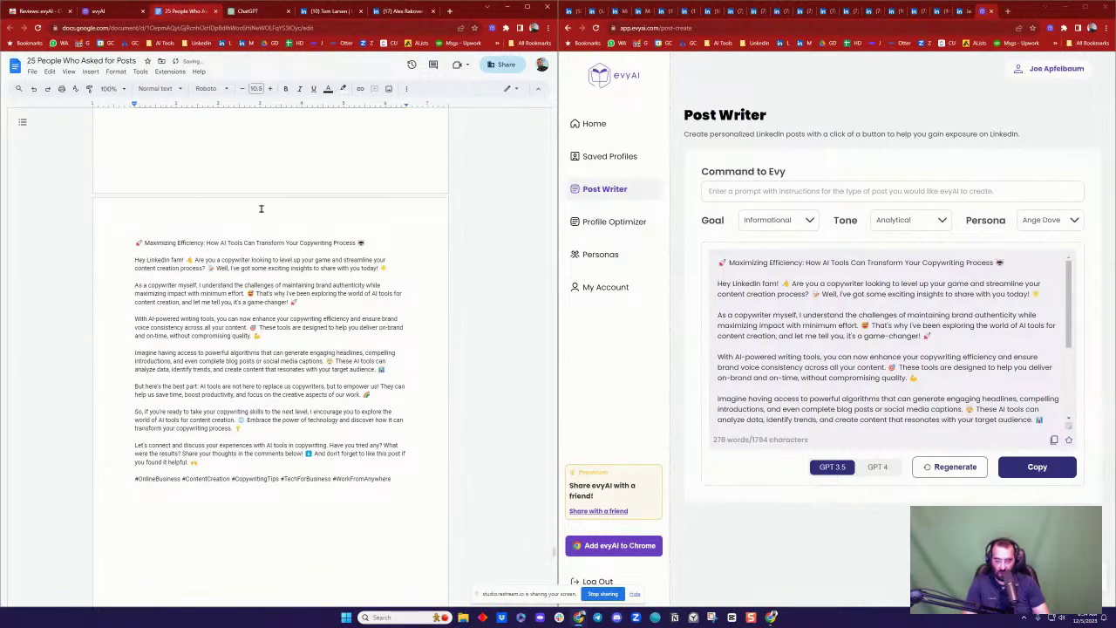
scroll(261, 208, "up", 10)
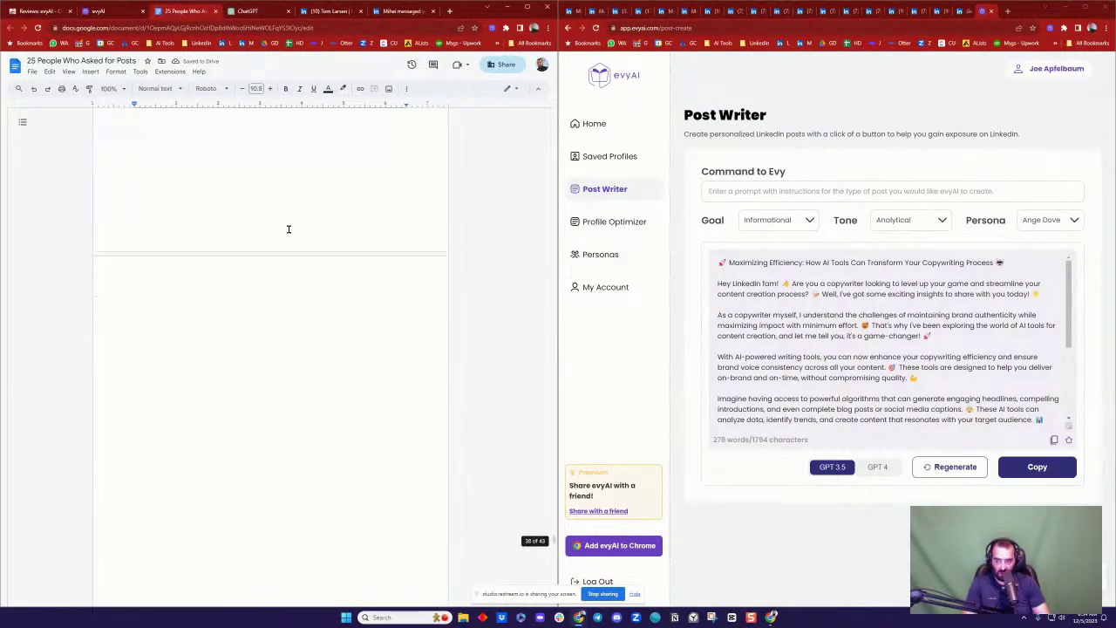
scroll(292, 230, "up", 15)
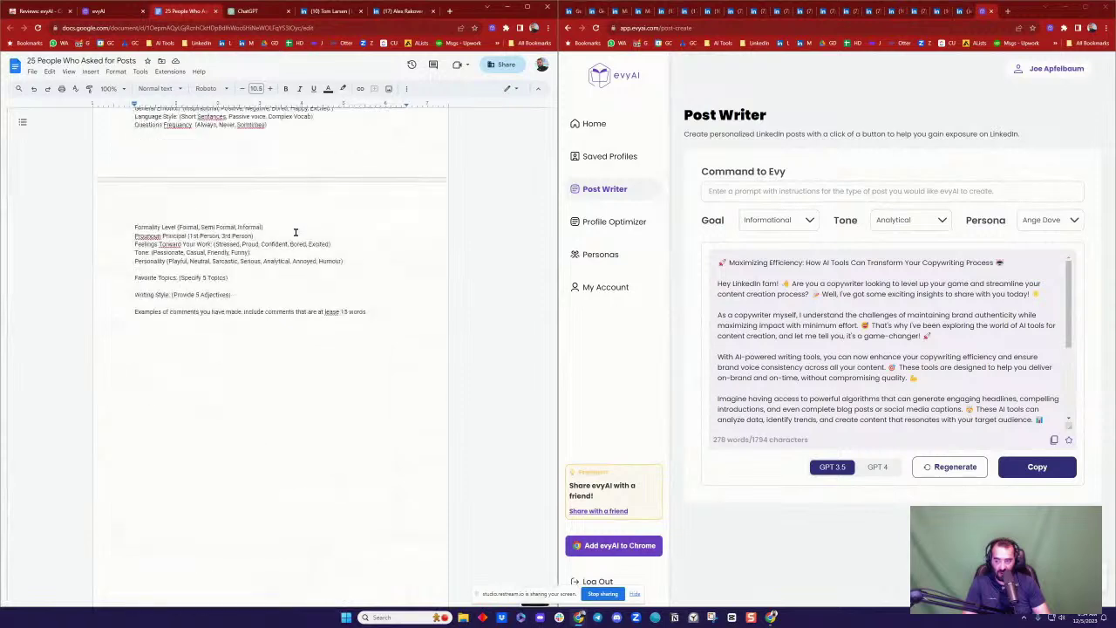
scroll(293, 231, "down", 1)
Step: Select the entire persona prompt from 'Create a Persona' down to the end
key("ctrl+Tab")
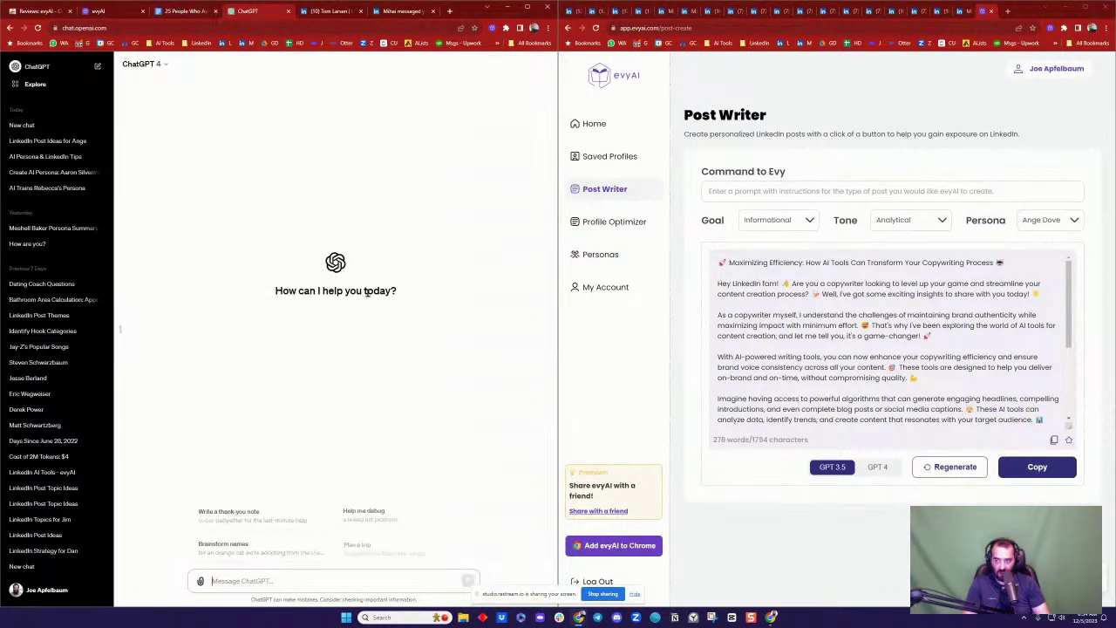
left_click(177, 10)
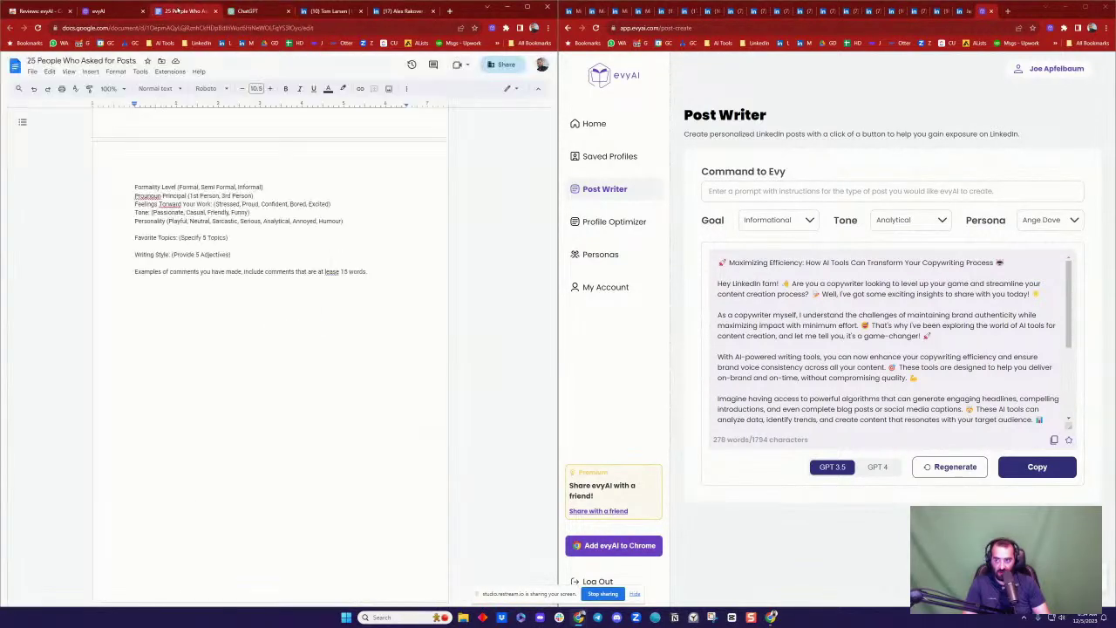
triple_click(391, 279)
scroll(261, 288, "up", 15)
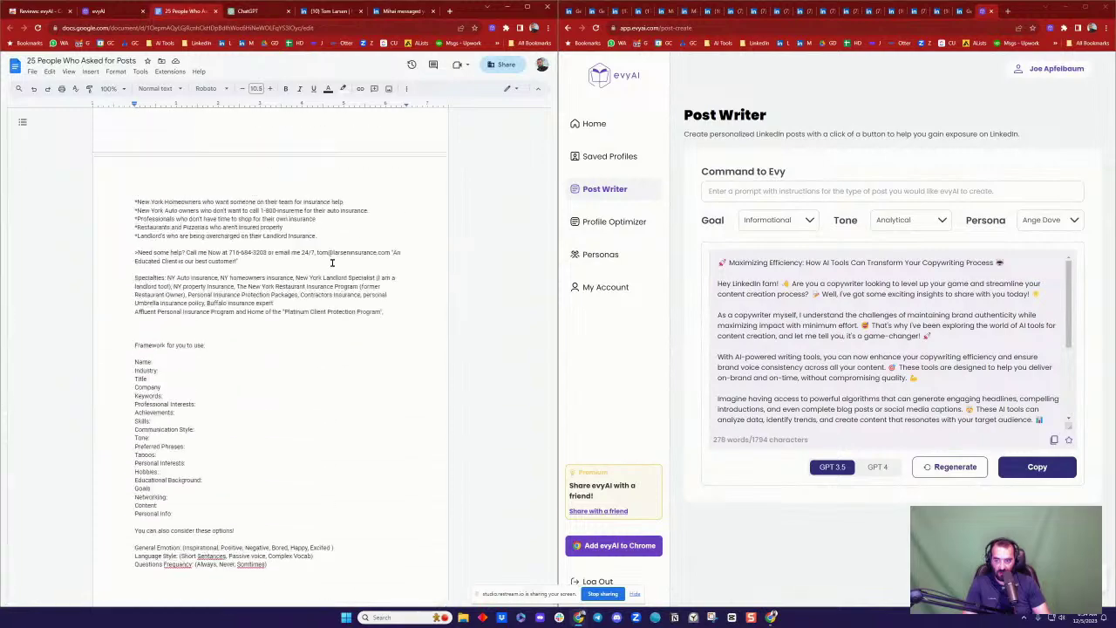
scroll(215, 297, "up", 5)
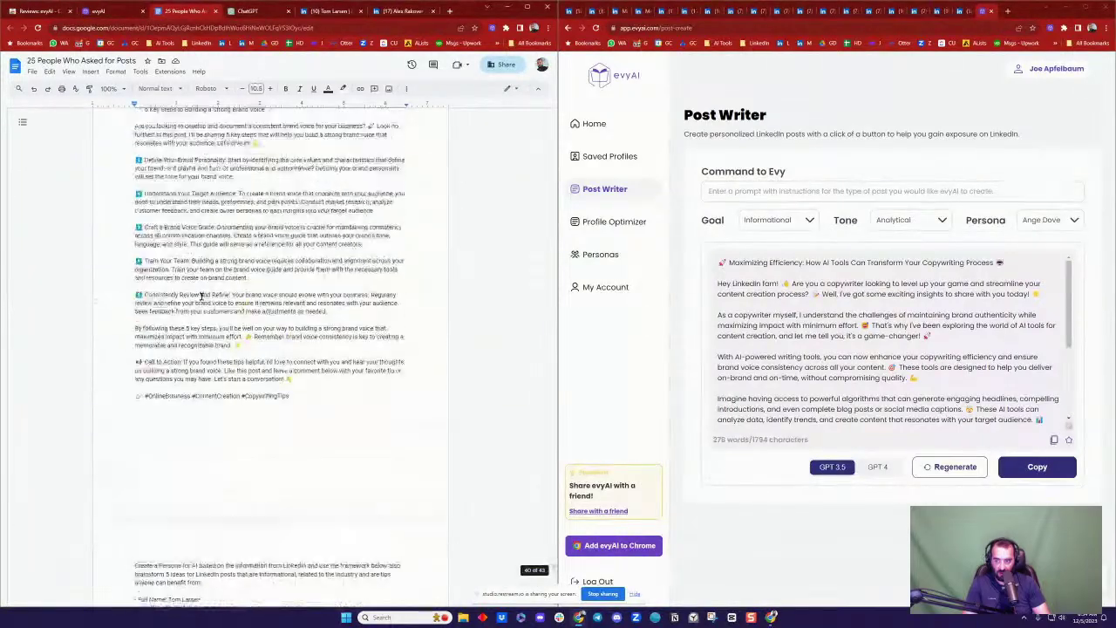
left_click(137, 305)
key("ctrl+shift+End")
key("ctrl+c")
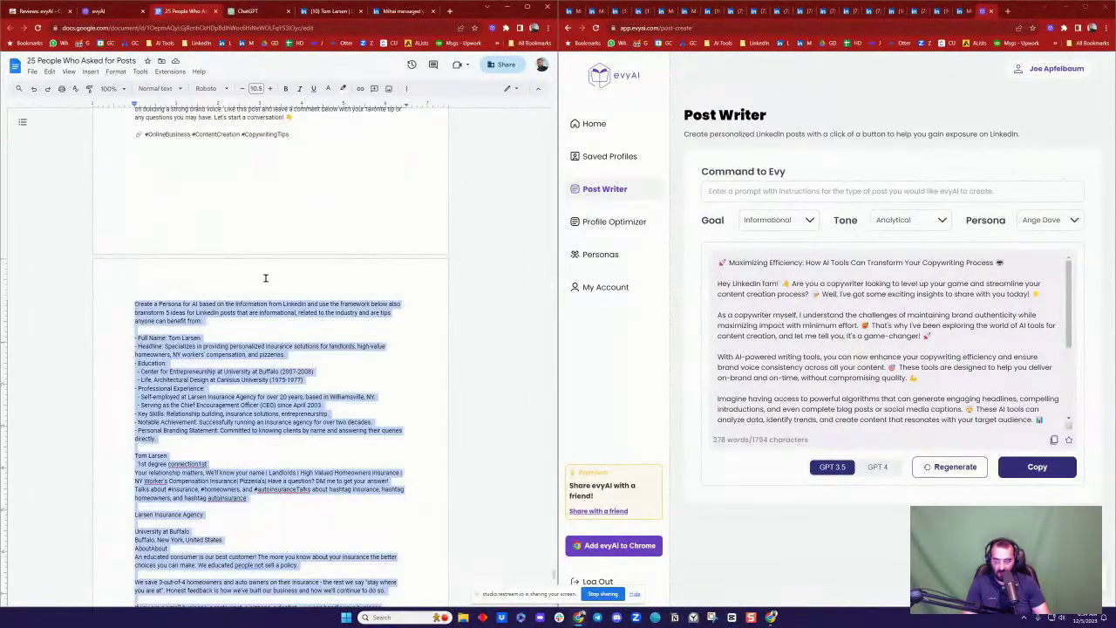
left_click(246, 11)
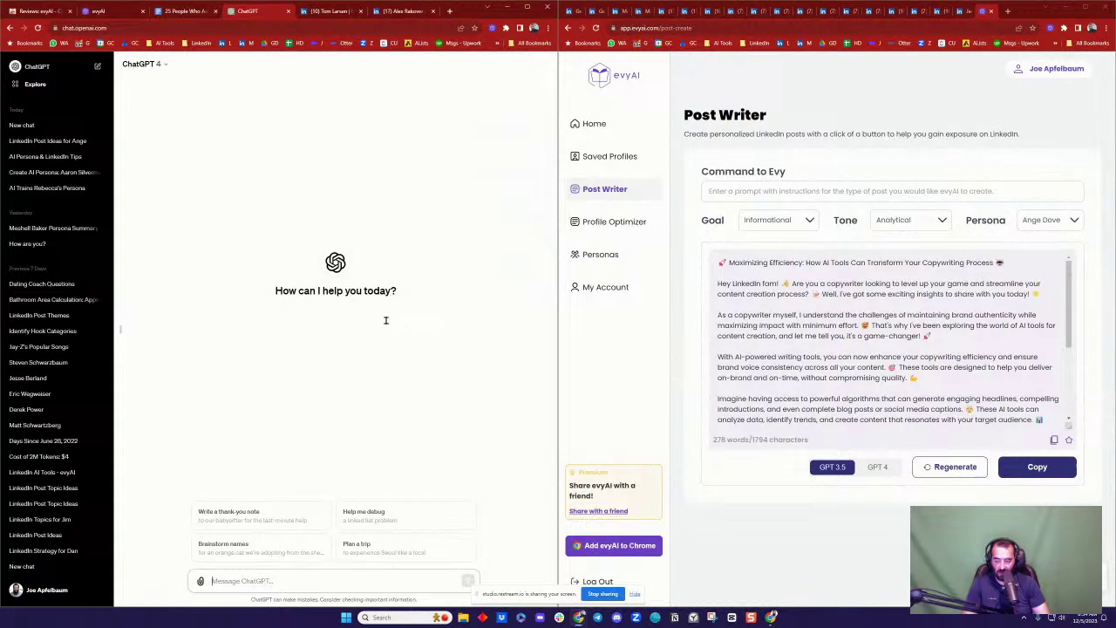
Step: Send the insurance agent persona prompt in the new chat and open evyAI's Profile Optimizer
left_click(342, 574)
key("ctrl+v")
key("Return")
scroll(436, 397, "up", 10)
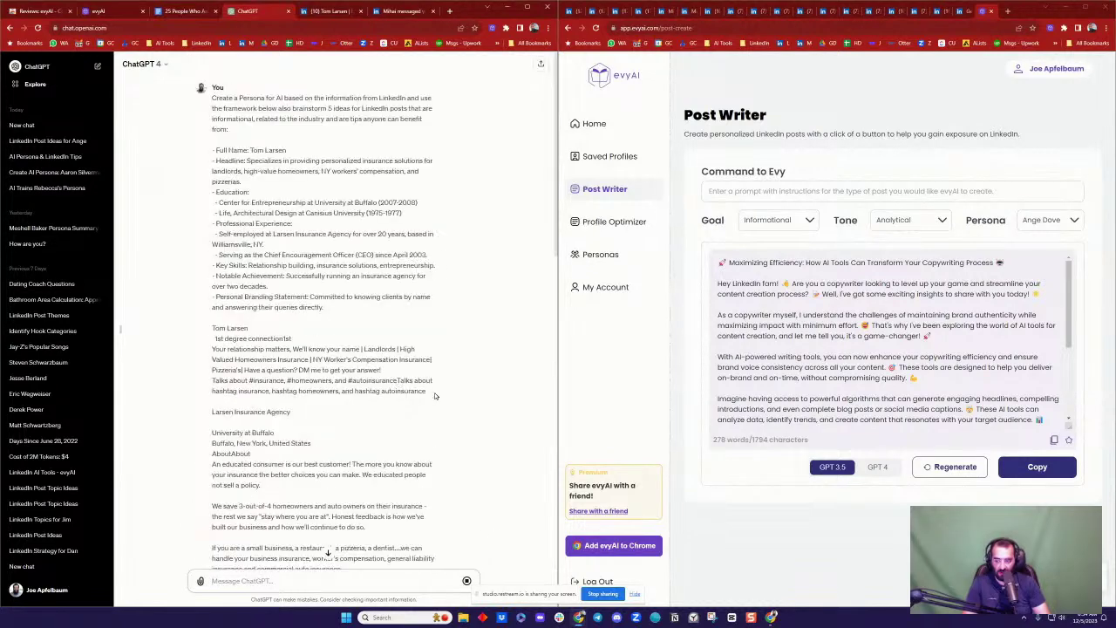
scroll(434, 396, "down", 10)
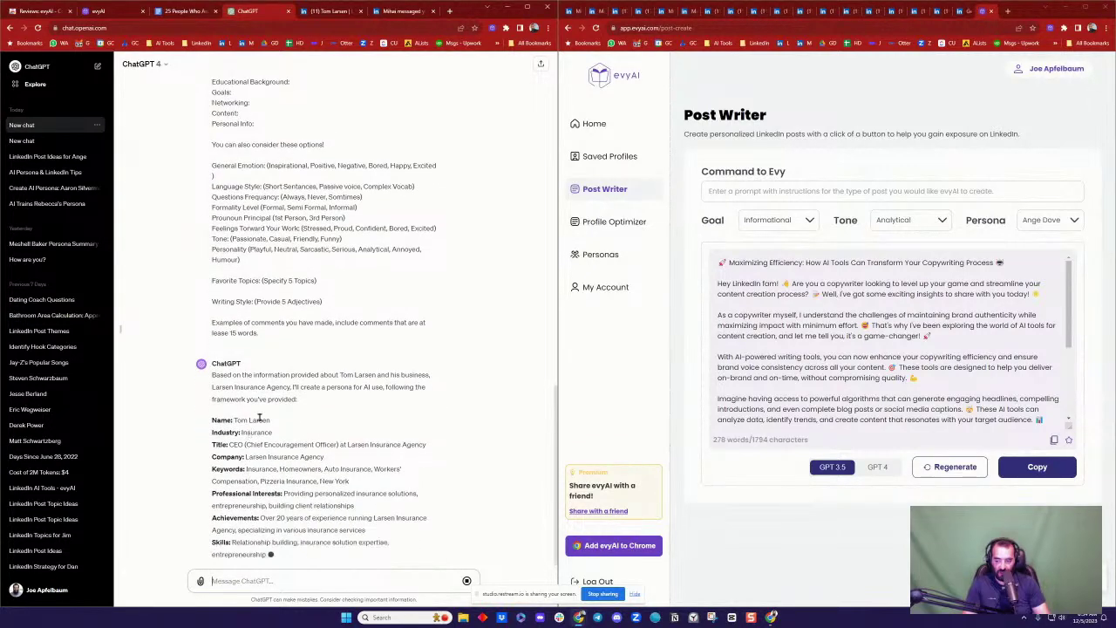
left_click(611, 222)
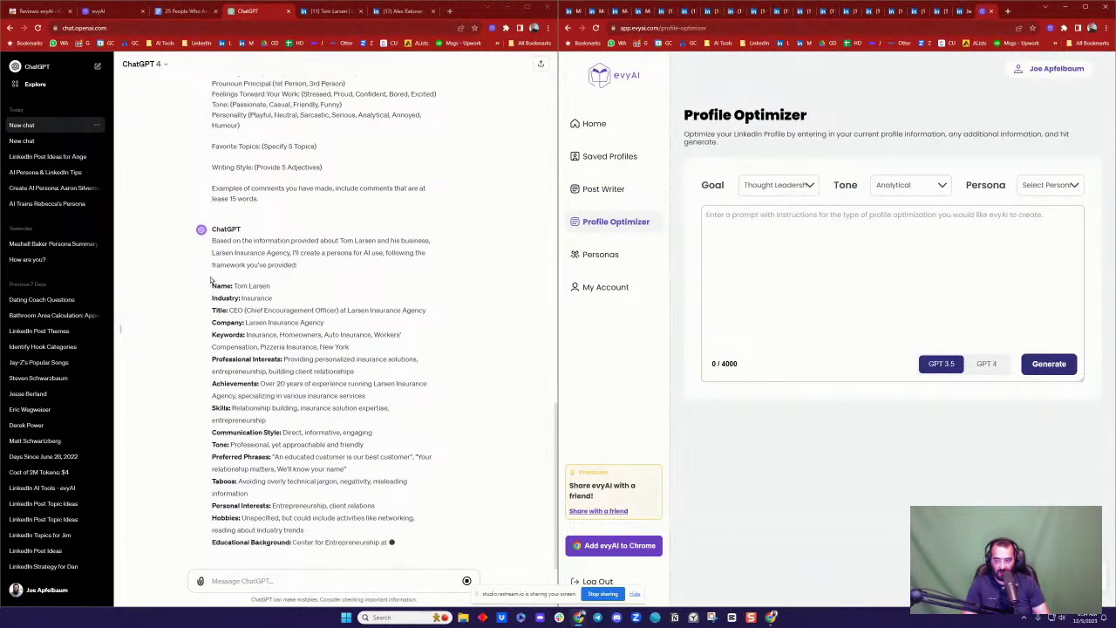
Step: Copy ChatGPT's generated persona details into evyAI's Profile Optimizer prompt and generate
double_click(218, 257)
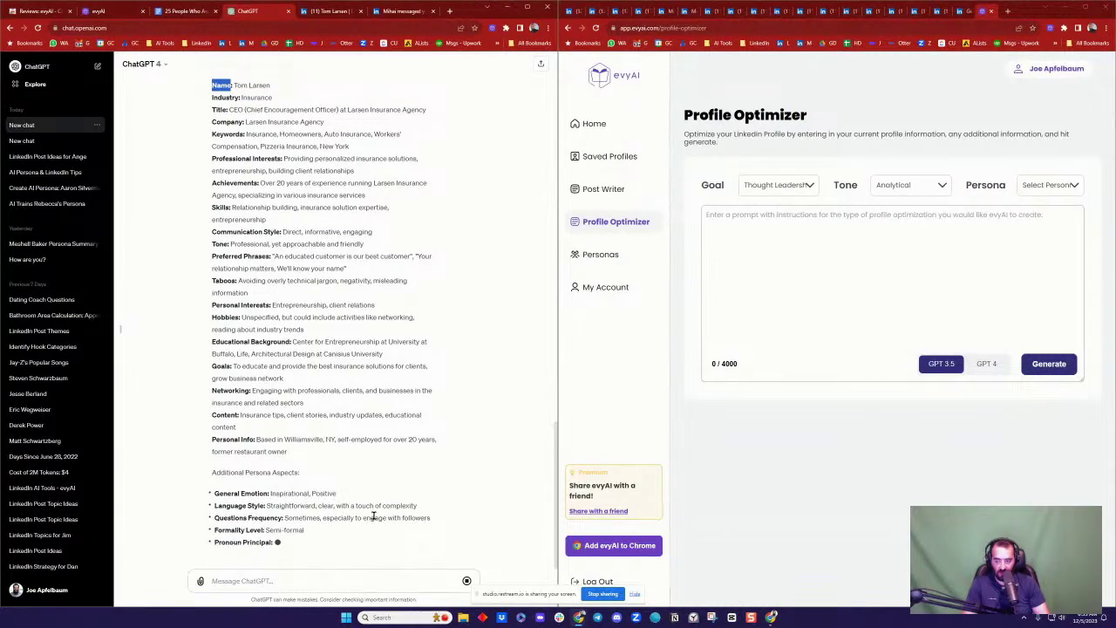
left_click_drag(351, 526, 400, 504)
key("ctrl+c")
left_click(797, 269)
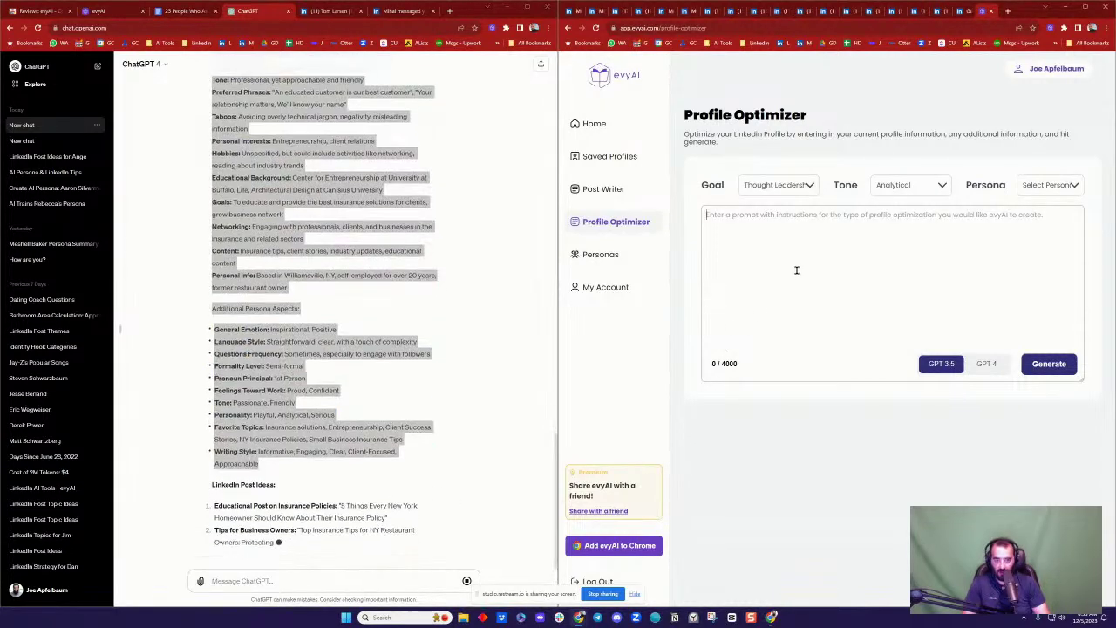
key("ctrl+v")
left_click(1049, 364)
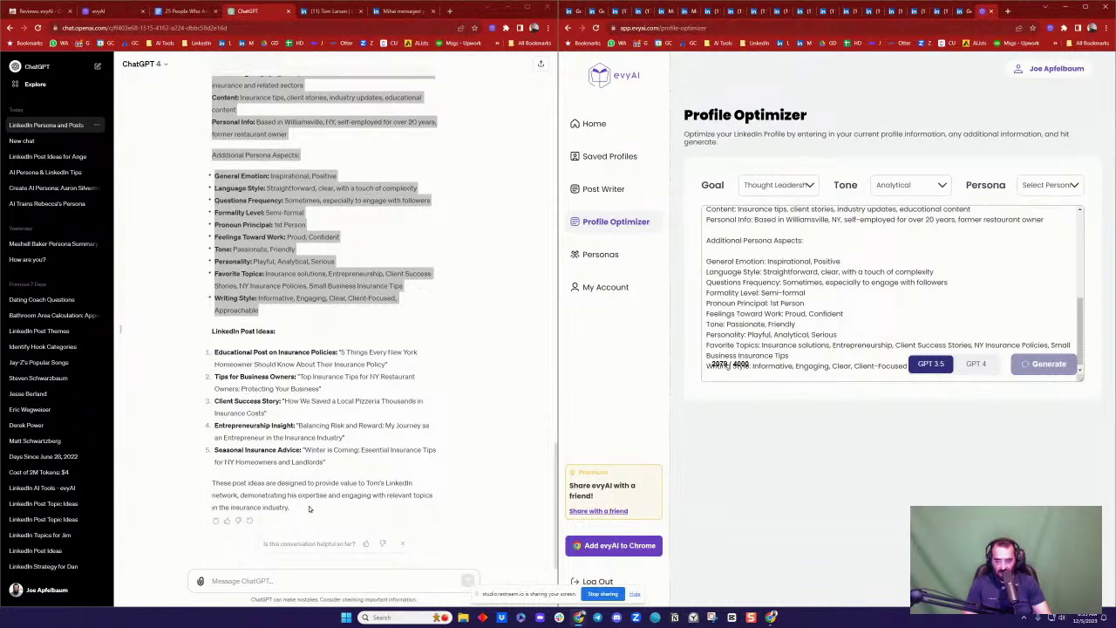
Step: Extend the selection to the end of ChatGPT's persona reply, then return to the prompt Google Doc
left_click(303, 504, "shift")
scroll(328, 305, "up", 6)
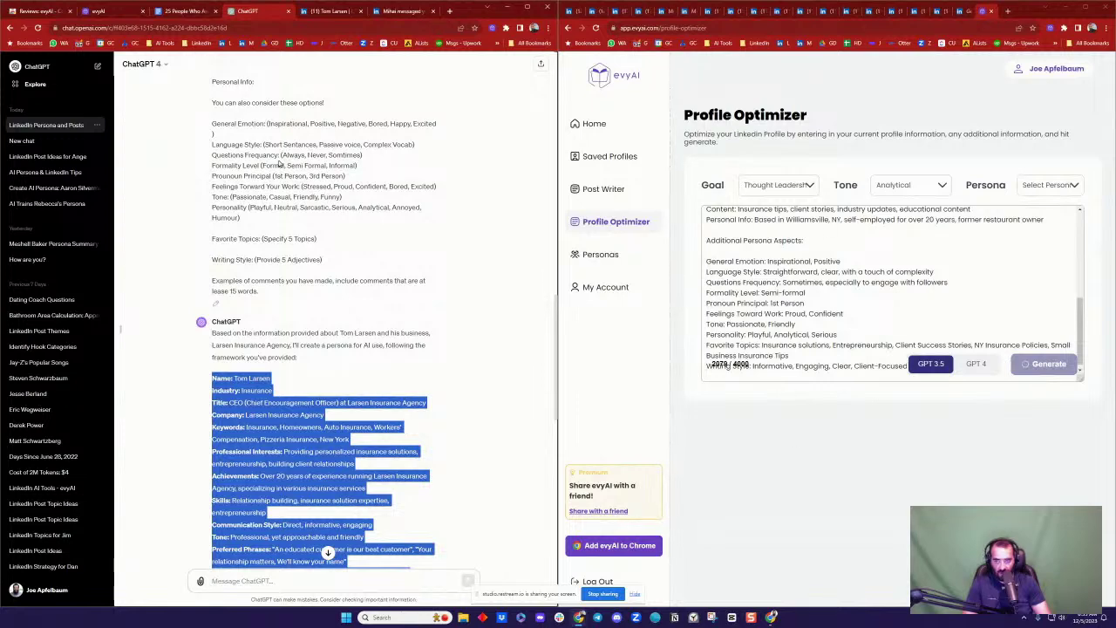
left_click(185, 12)
left_click(355, 306)
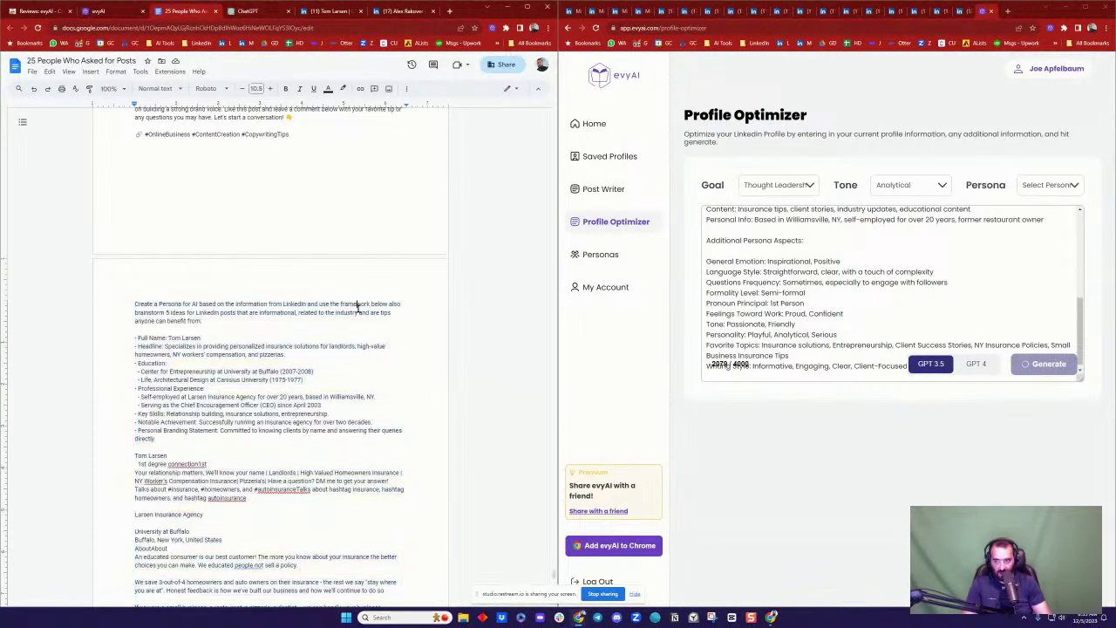
Step: Paste the persona below the Doc template, undo the paste, and return to the LinkedIn profile tab
scroll(356, 308, "down", 10)
scroll(358, 308, "down", 4)
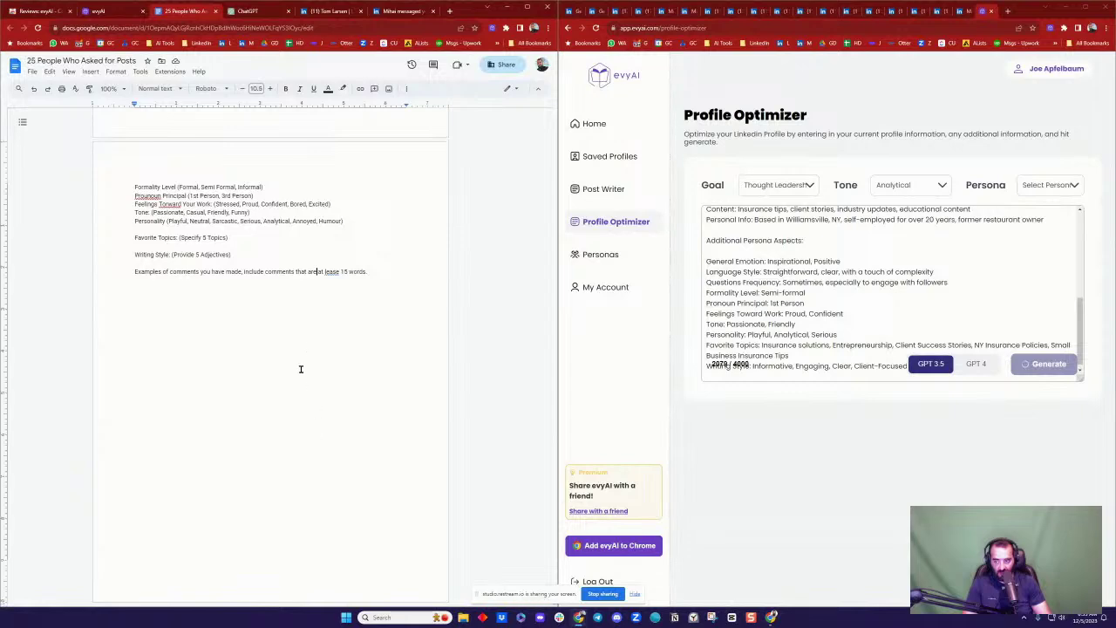
key("ctrl+v")
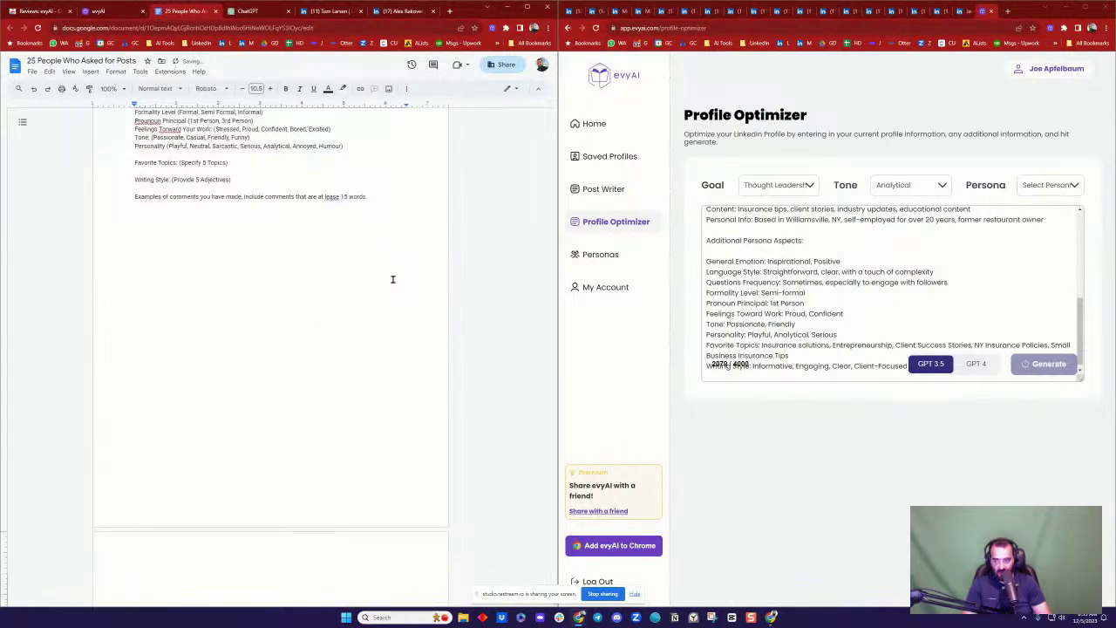
key("ctrl+z")
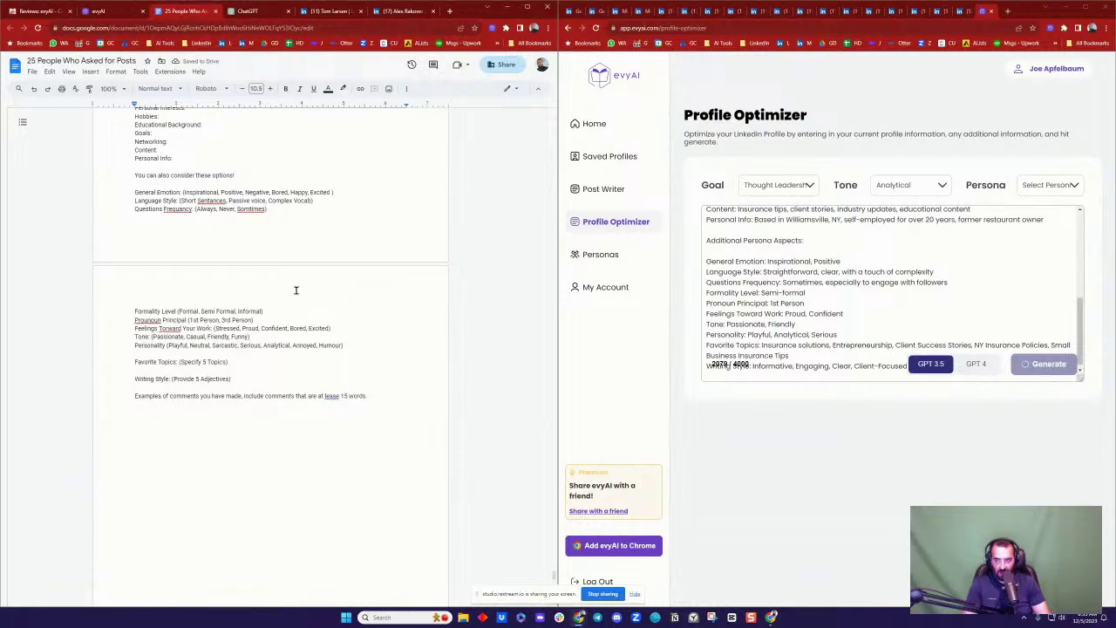
left_click(388, 11)
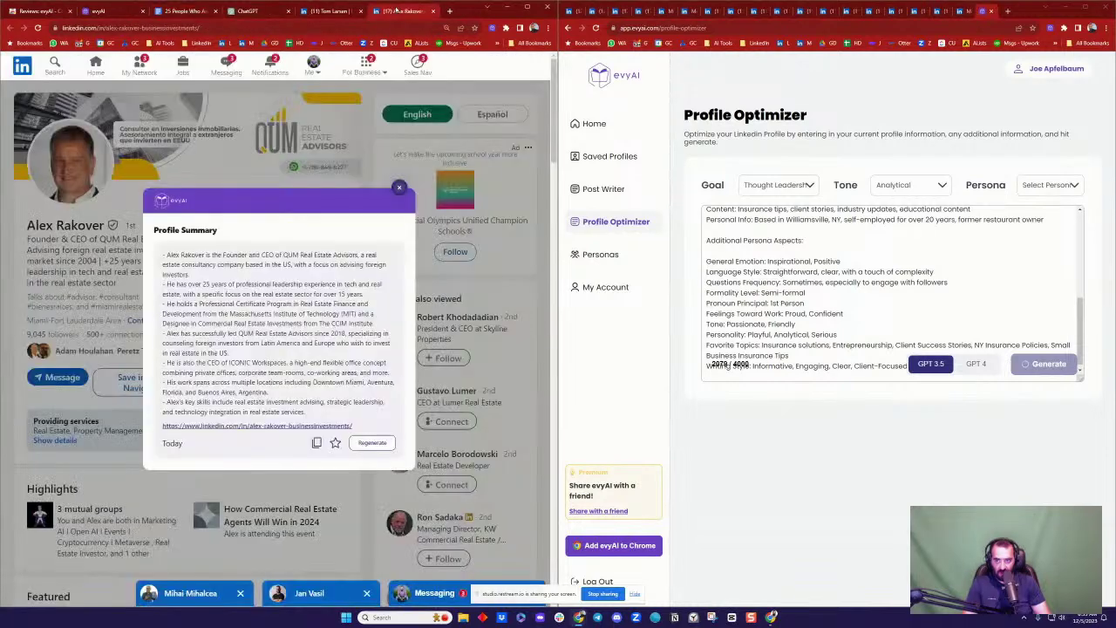
Step: Close evyAI's profile summary, go to your own profile, and open the latest post's 8 comments
left_click(399, 188)
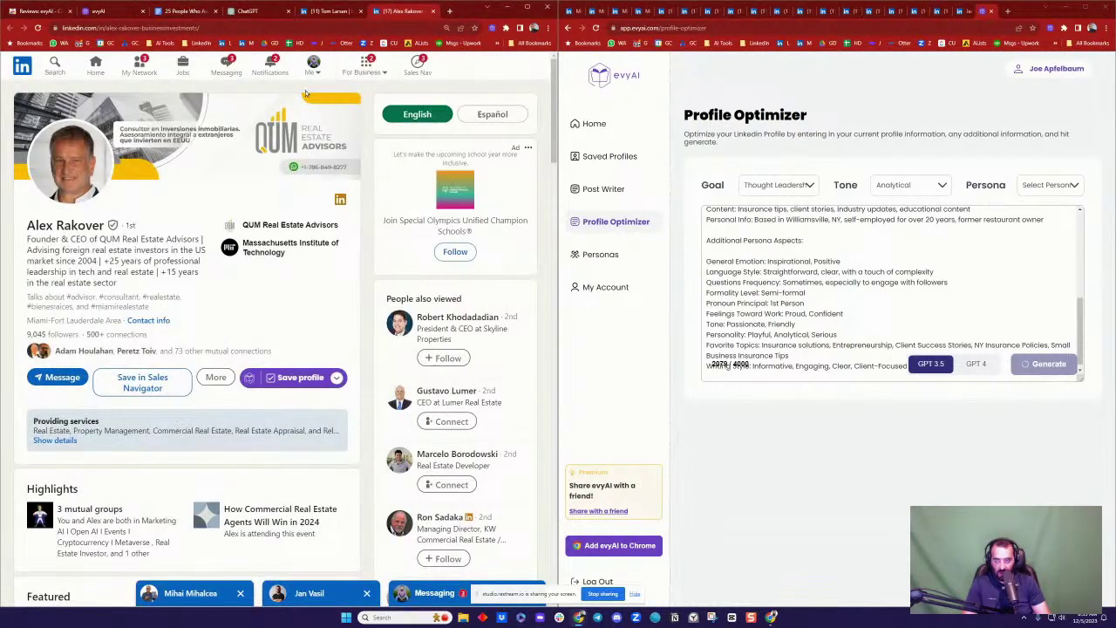
left_click(321, 66)
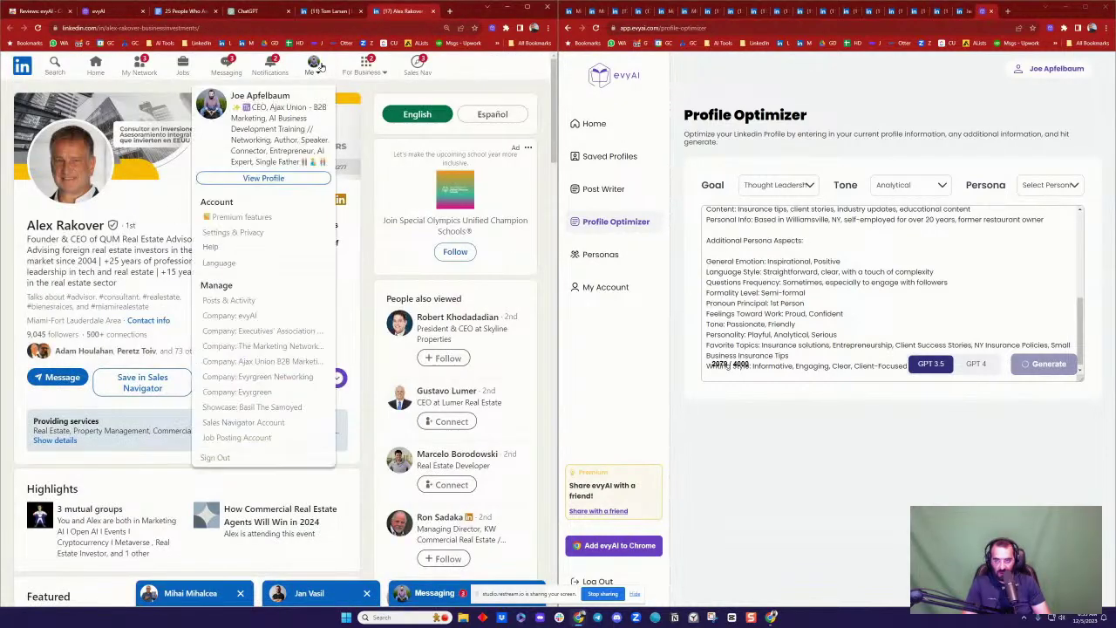
left_click(279, 177)
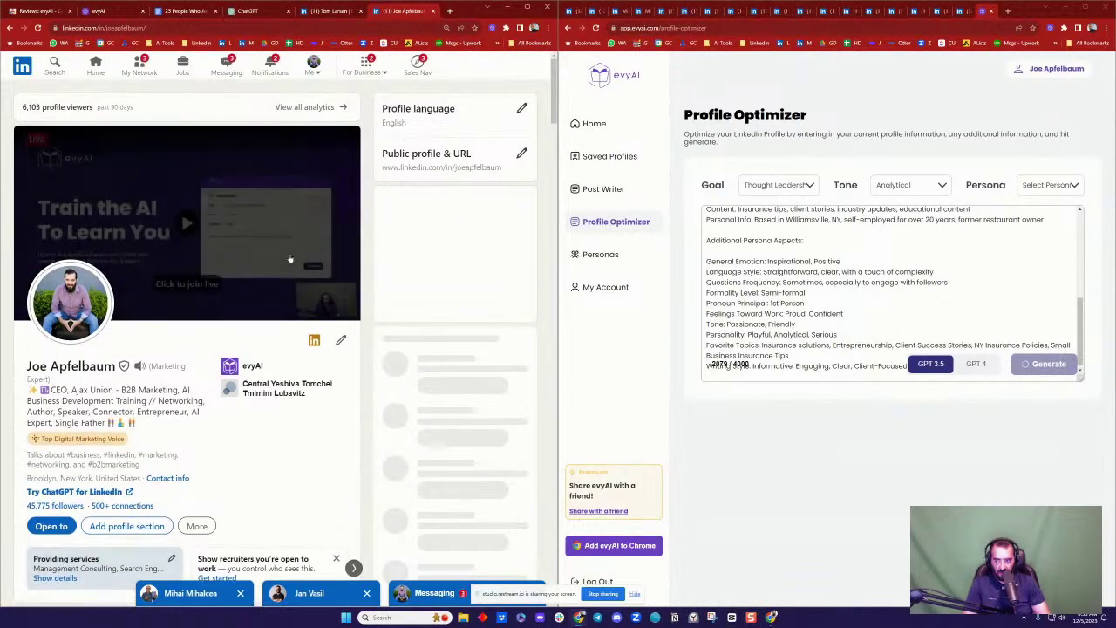
scroll(288, 194, "down", 3)
scroll(287, 194, "down", 8)
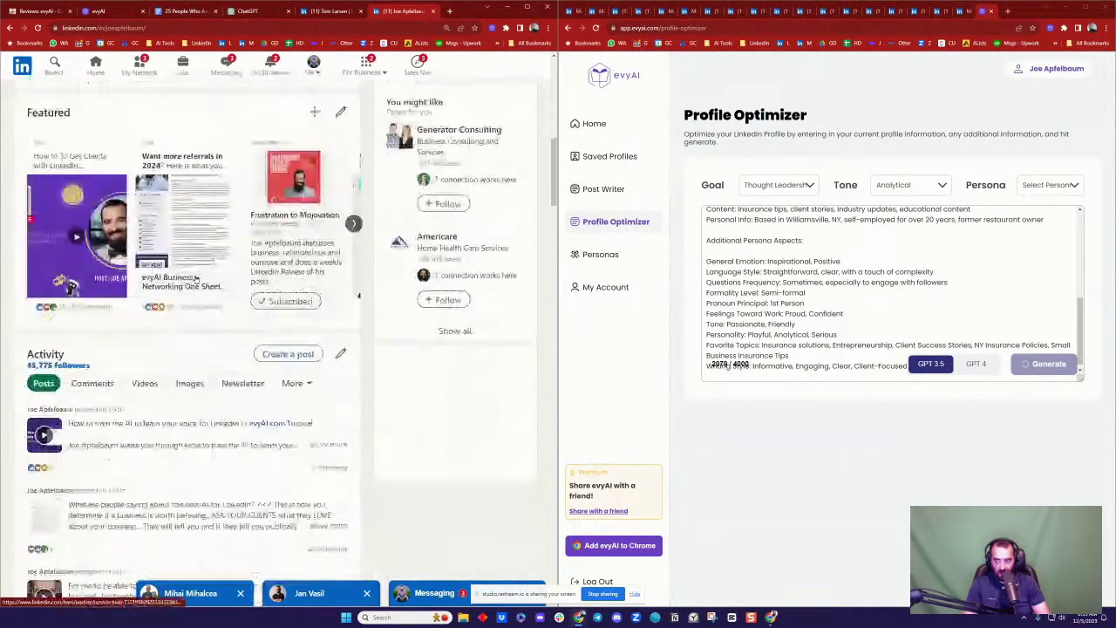
left_click(329, 207)
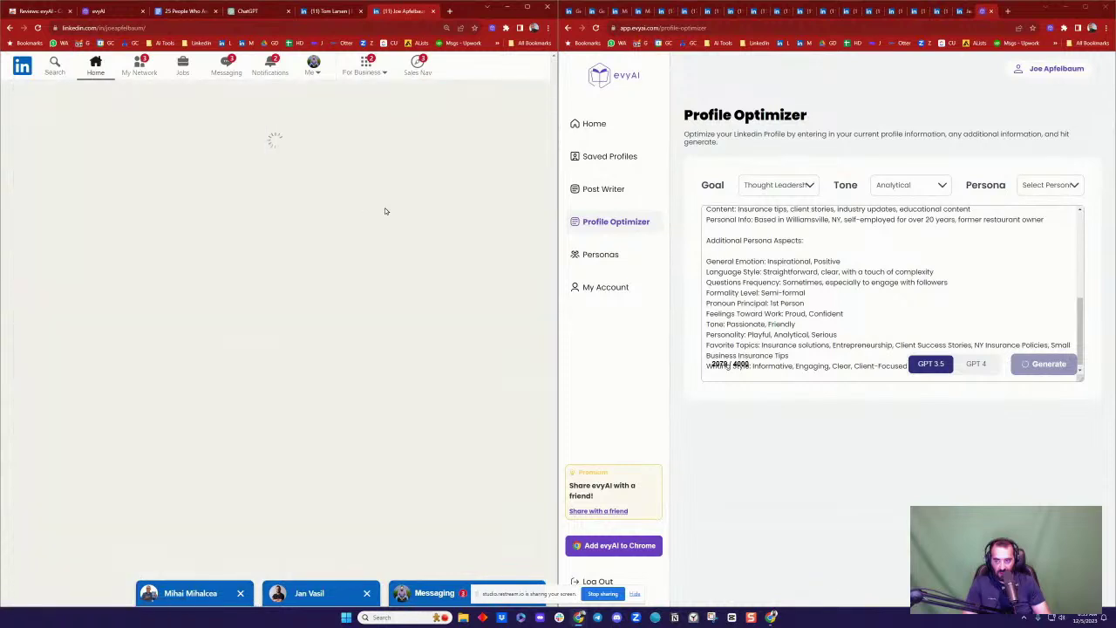
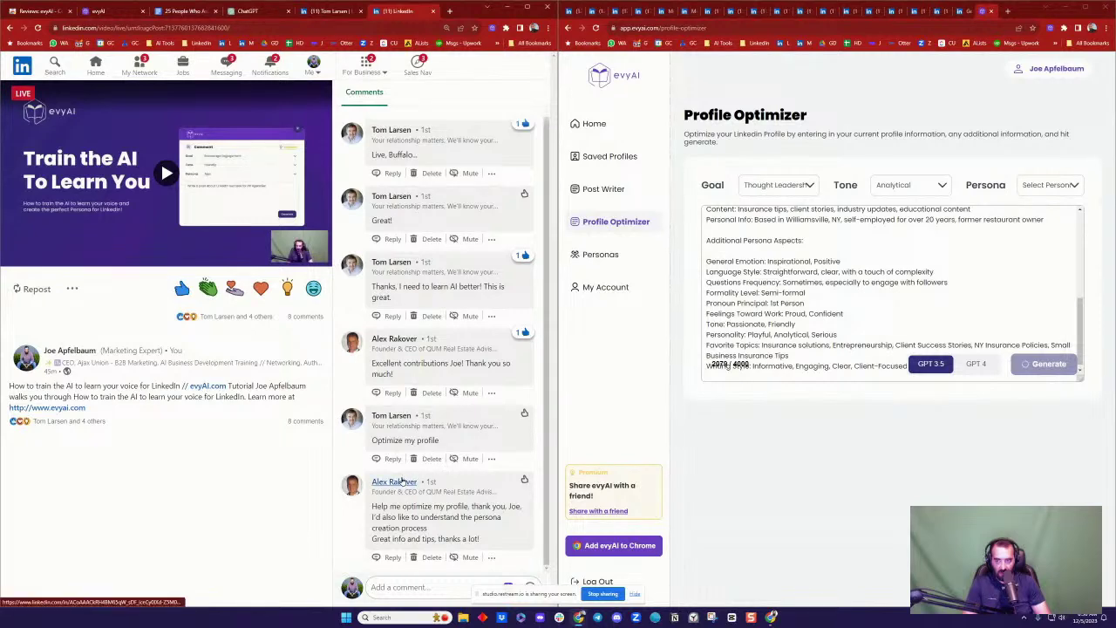
Step: Generate an evyAI summary of the real estate advisor's profile, then bring up the 25 People Who Asked for Posts doc
left_click(401, 480)
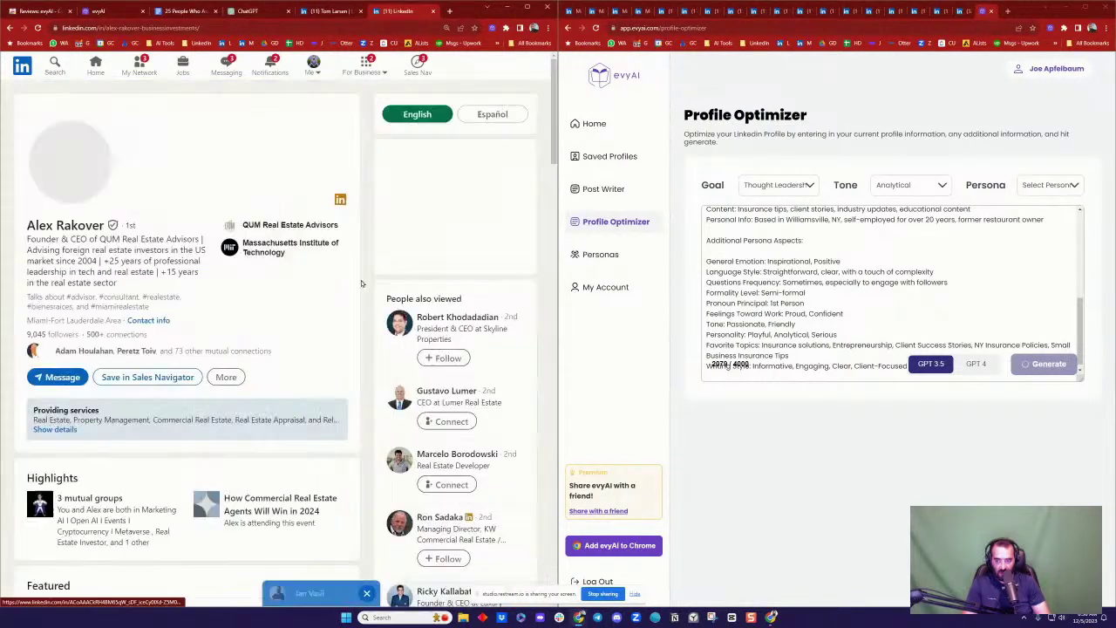
left_click(336, 378)
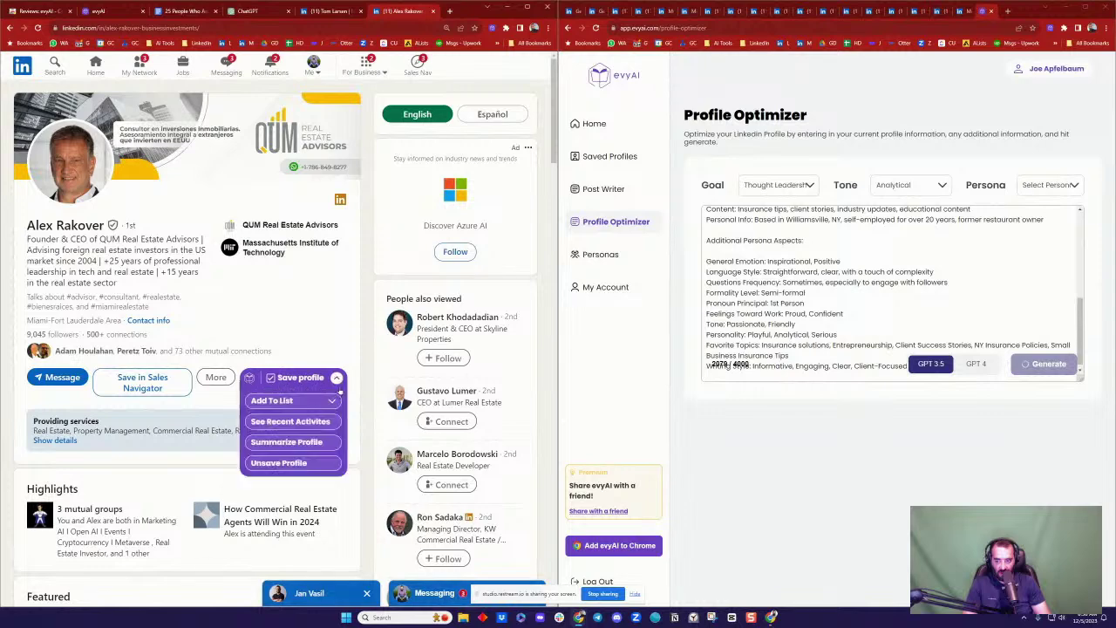
left_click(304, 442)
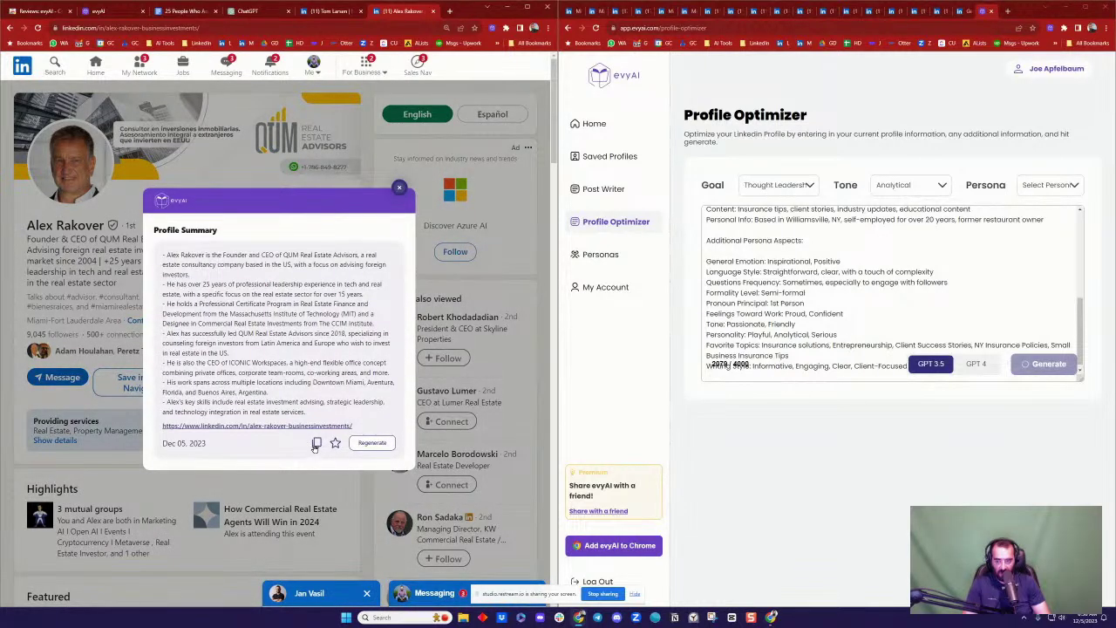
left_click(248, 11)
left_click(186, 12)
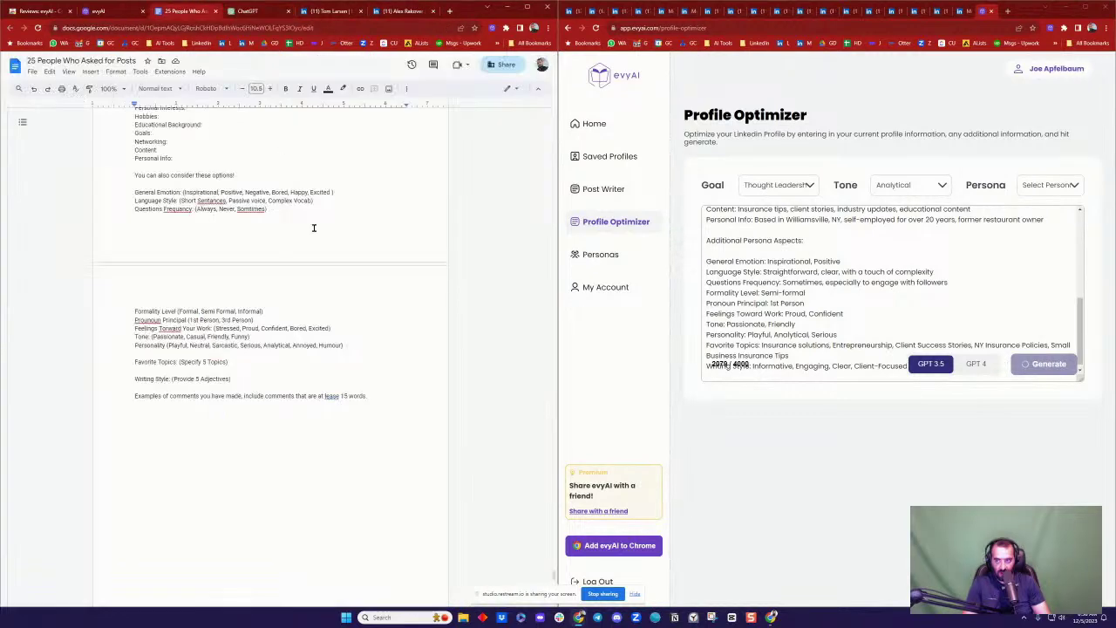
Step: Paste the advisor's profile summary onto a new page at the document's end, review it, then return to LinkedIn
scroll(349, 392, "down", 10)
scroll(351, 388, "down", 5)
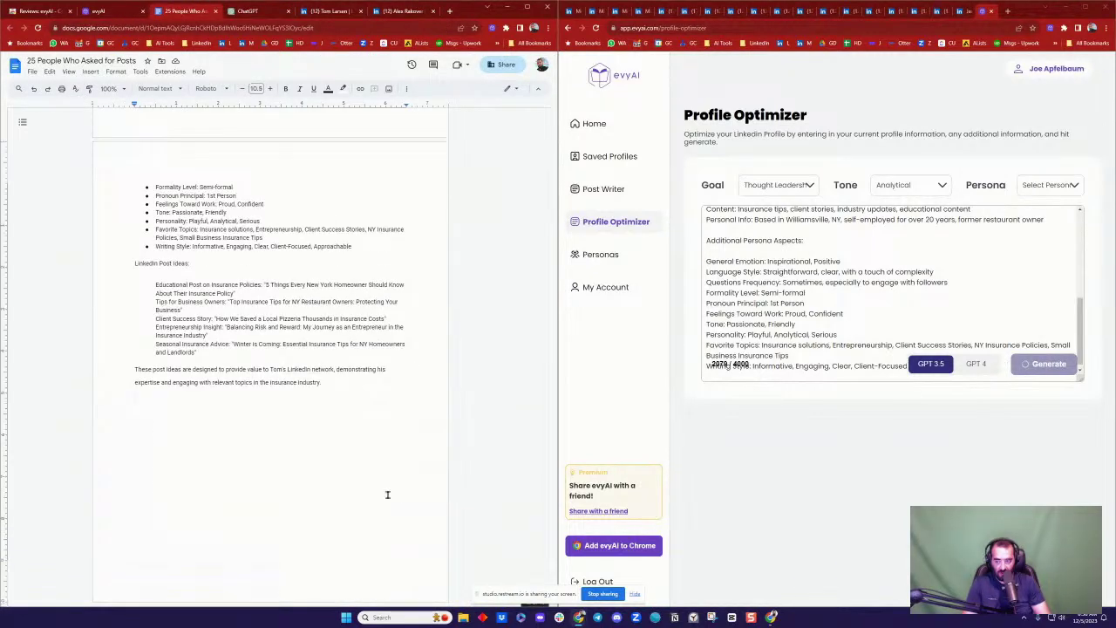
key("ctrl+Return")
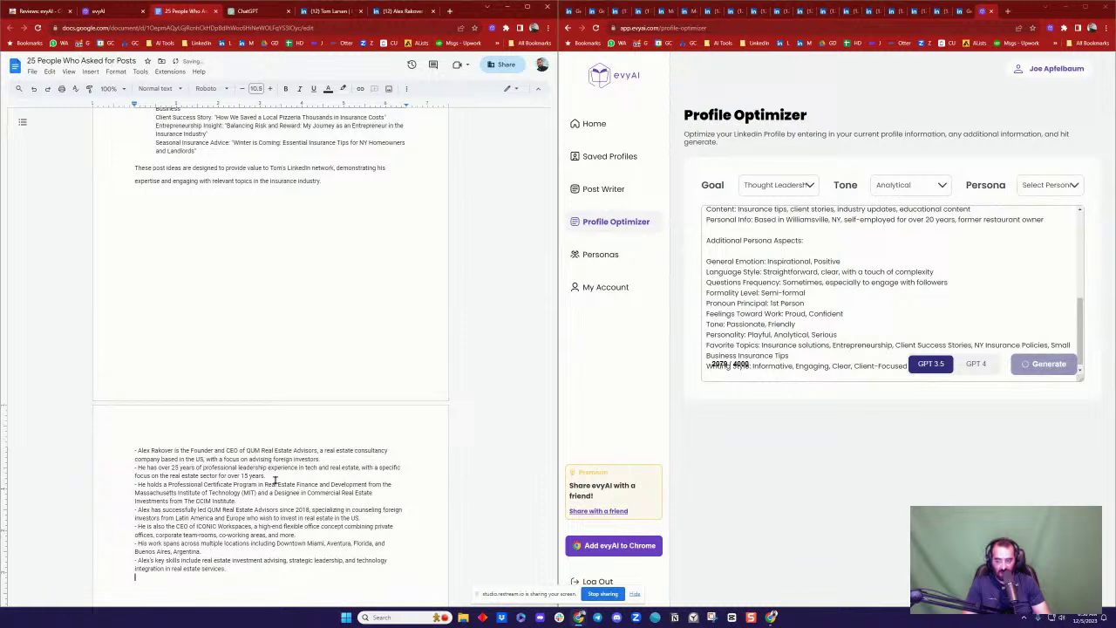
scroll(359, 330, "down", 5)
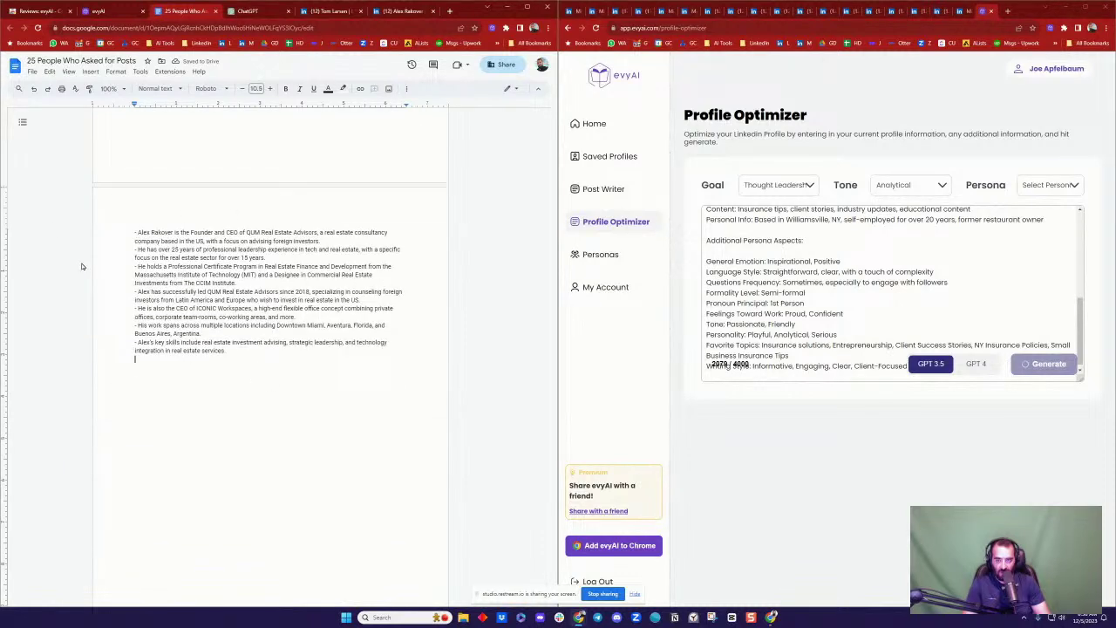
scroll(272, 260, "up", 15)
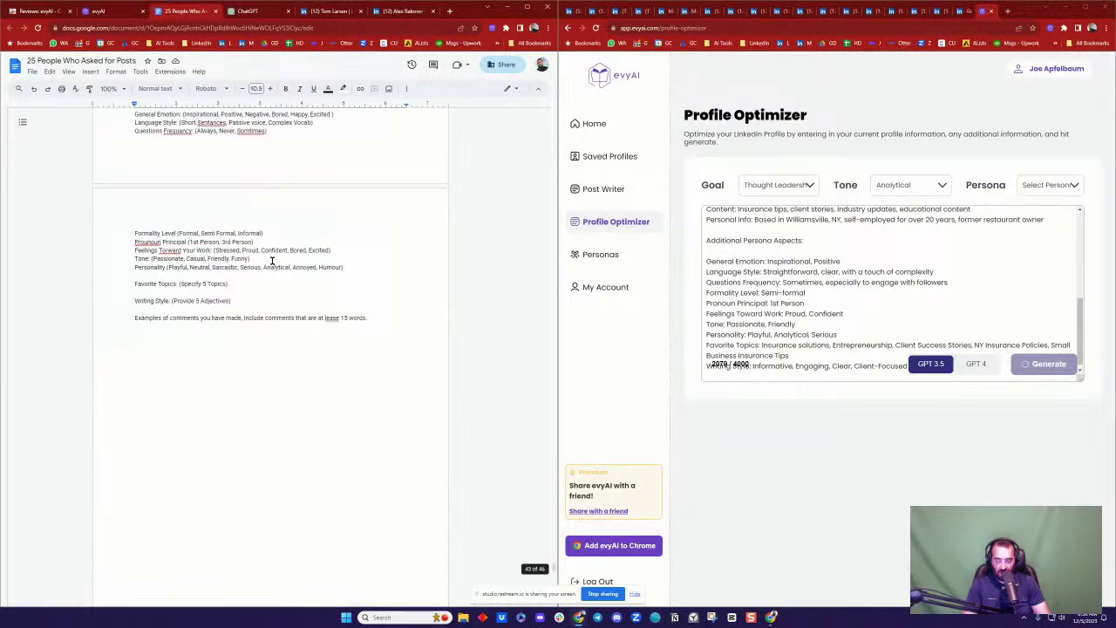
scroll(272, 260, "down", 10)
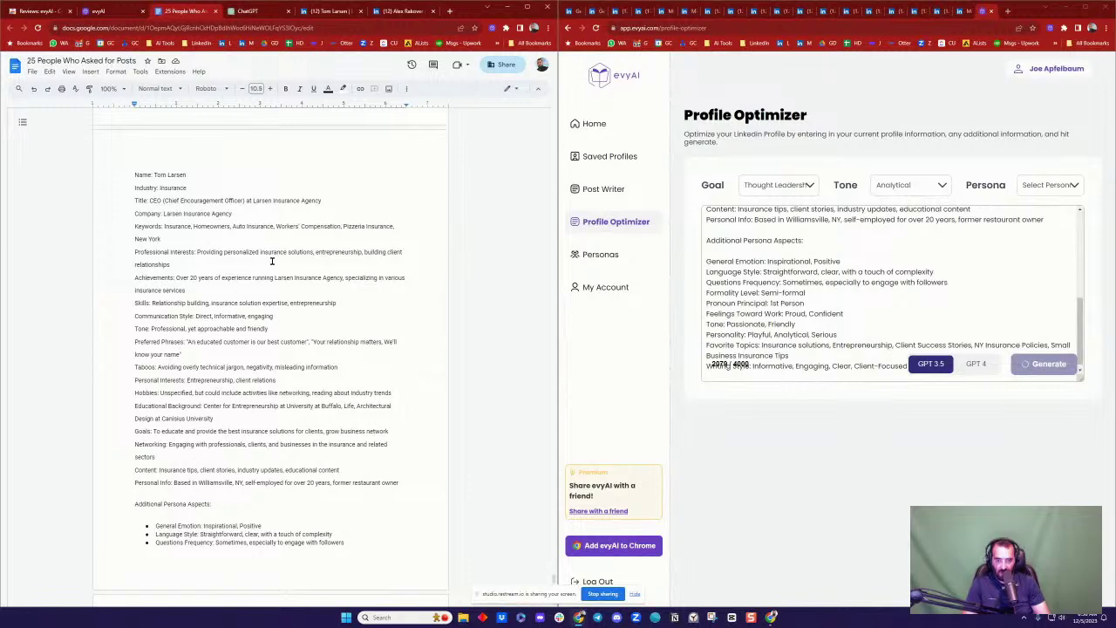
scroll(272, 260, "up", 15)
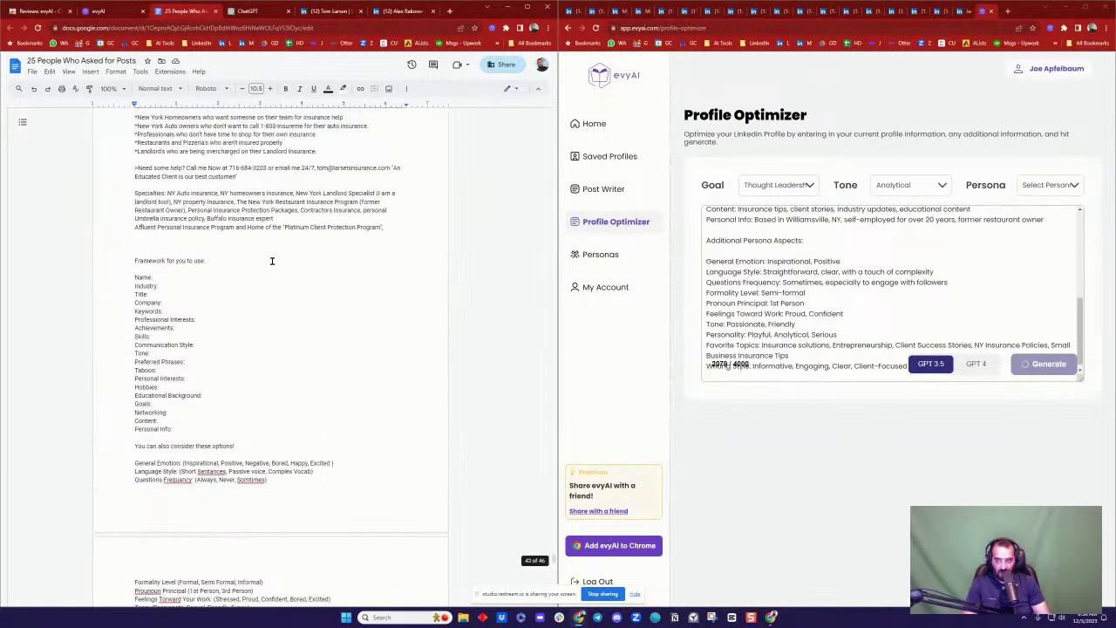
scroll(272, 259, "up", 5)
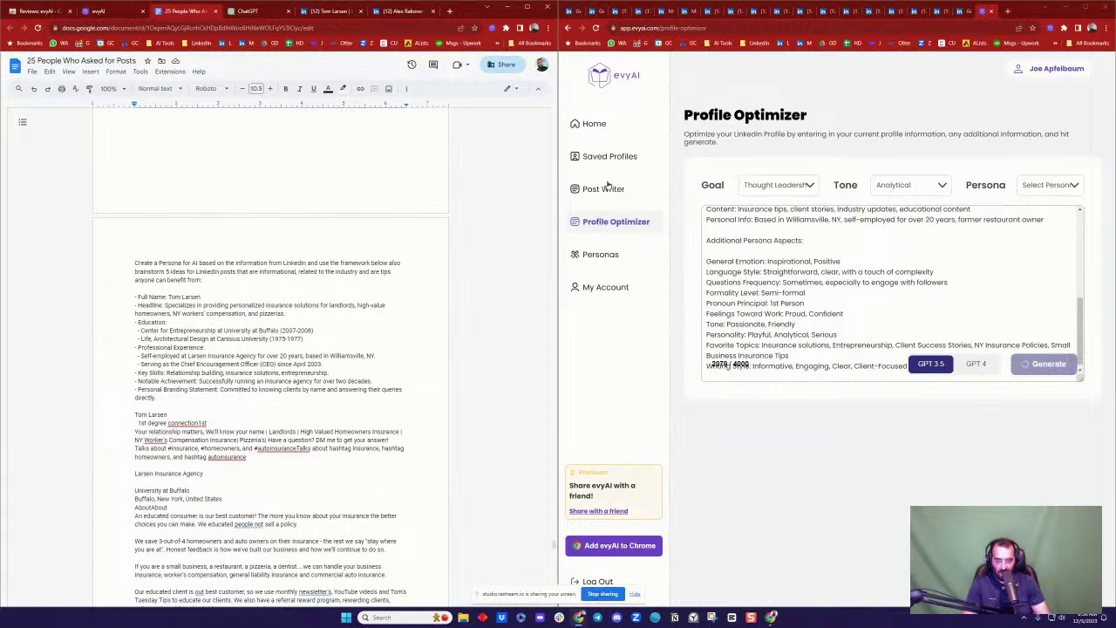
left_click(336, 10)
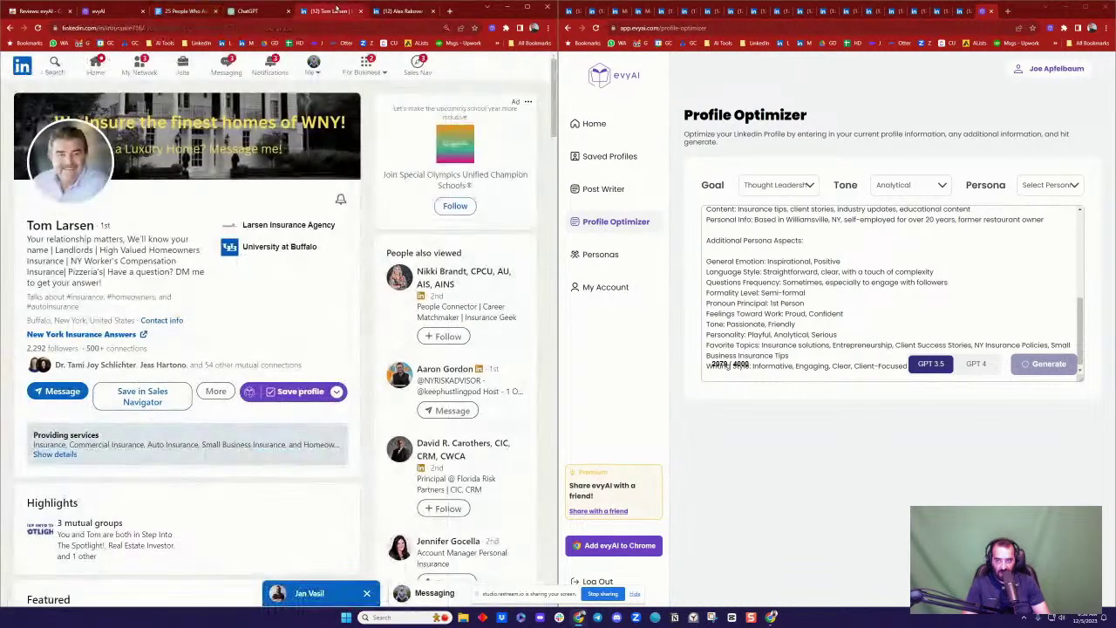
Step: Go to the LinkedIn home feed and load the newest posts
left_click(95, 65)
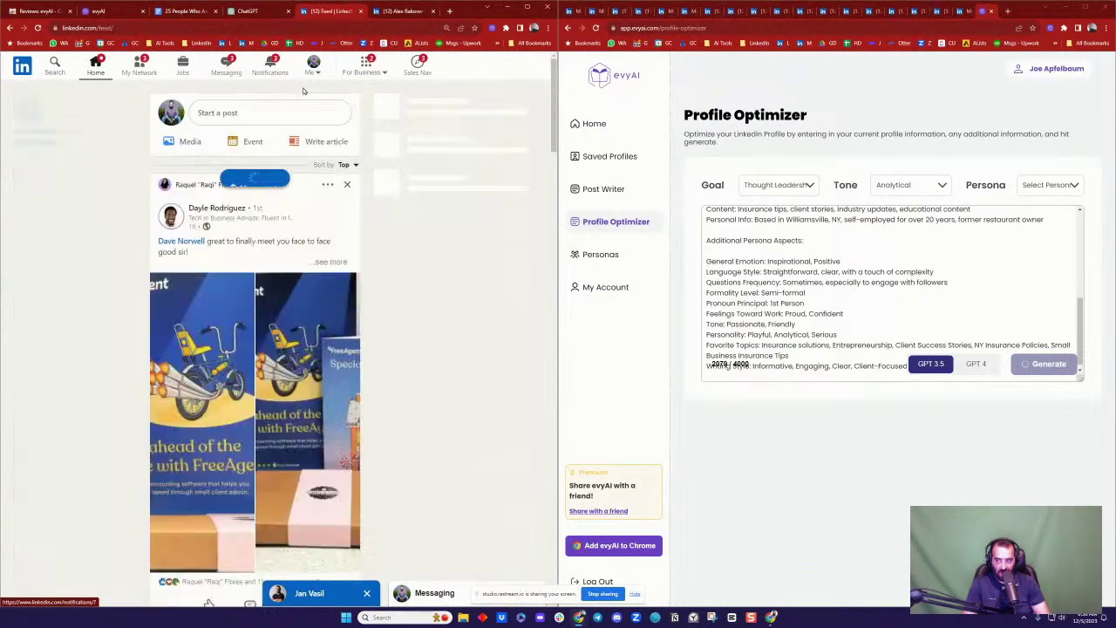
scroll(285, 240, "down", 3)
scroll(285, 239, "up", 3)
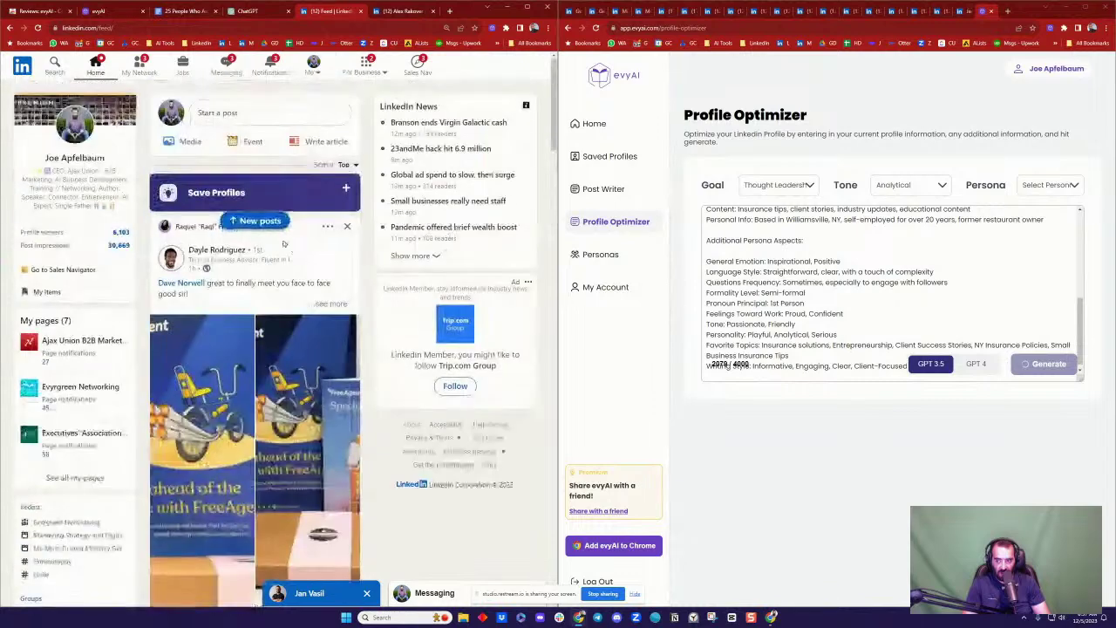
left_click(259, 221)
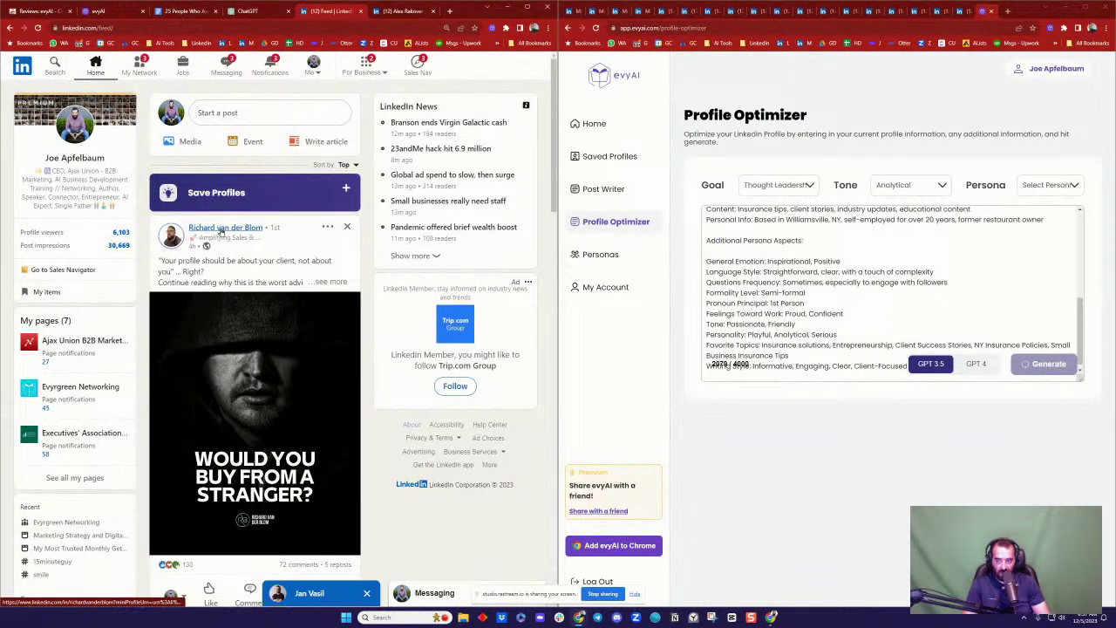
scroll(294, 245, "down", 3)
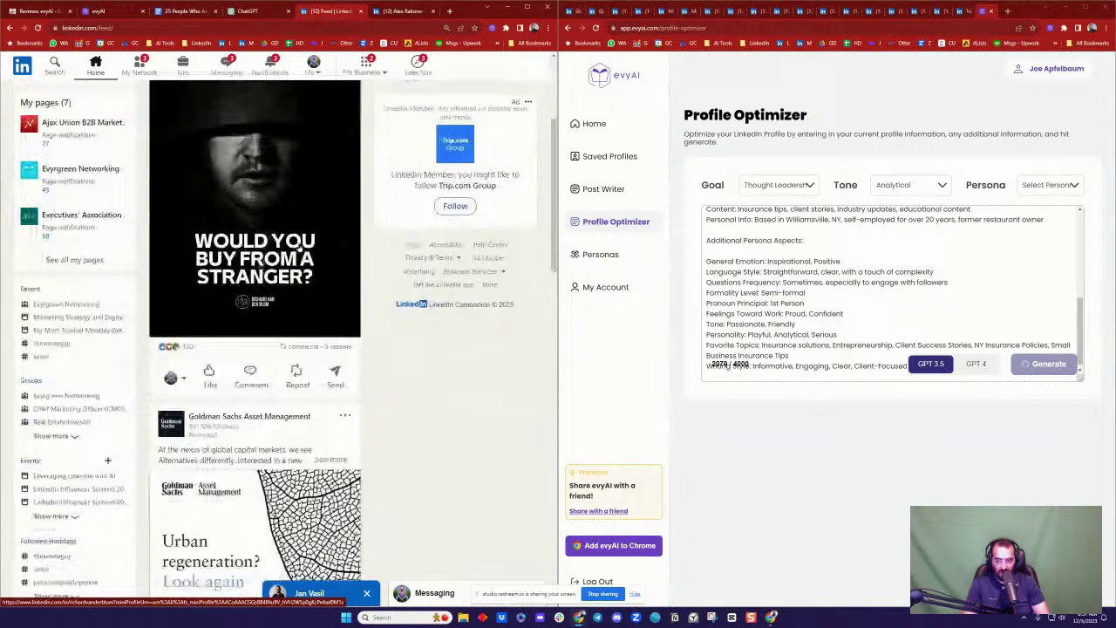
Step: Generate a Conversational-tone GPT 4 evyAI comment on a feed post and insert it into the comment box
left_click(251, 374)
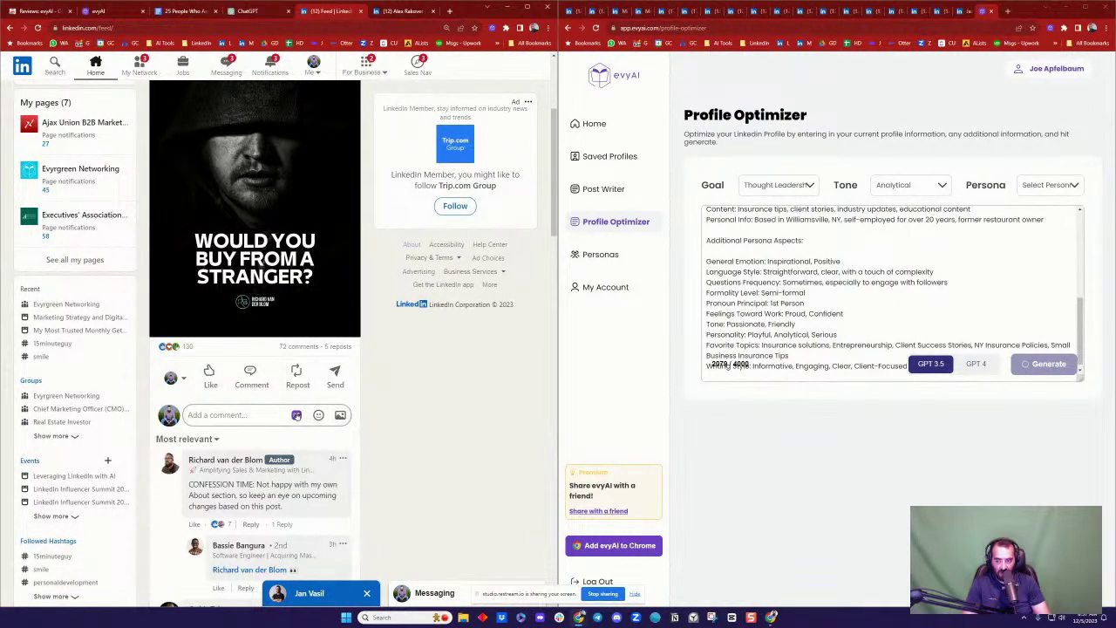
left_click(297, 415)
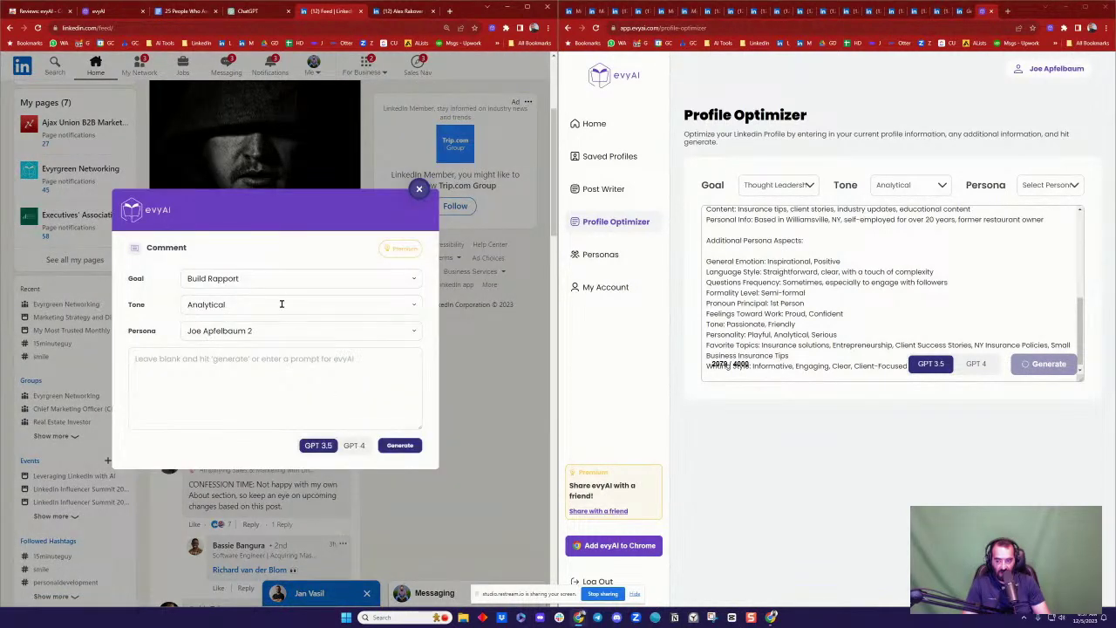
left_click(282, 304)
left_click(267, 410)
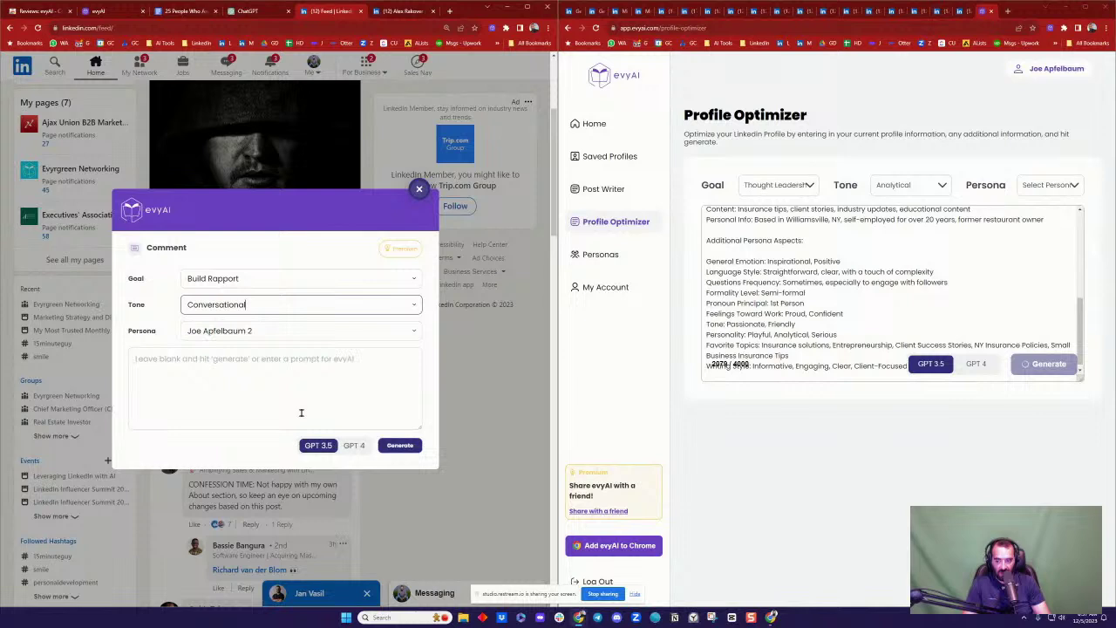
left_click(354, 445)
left_click(400, 445)
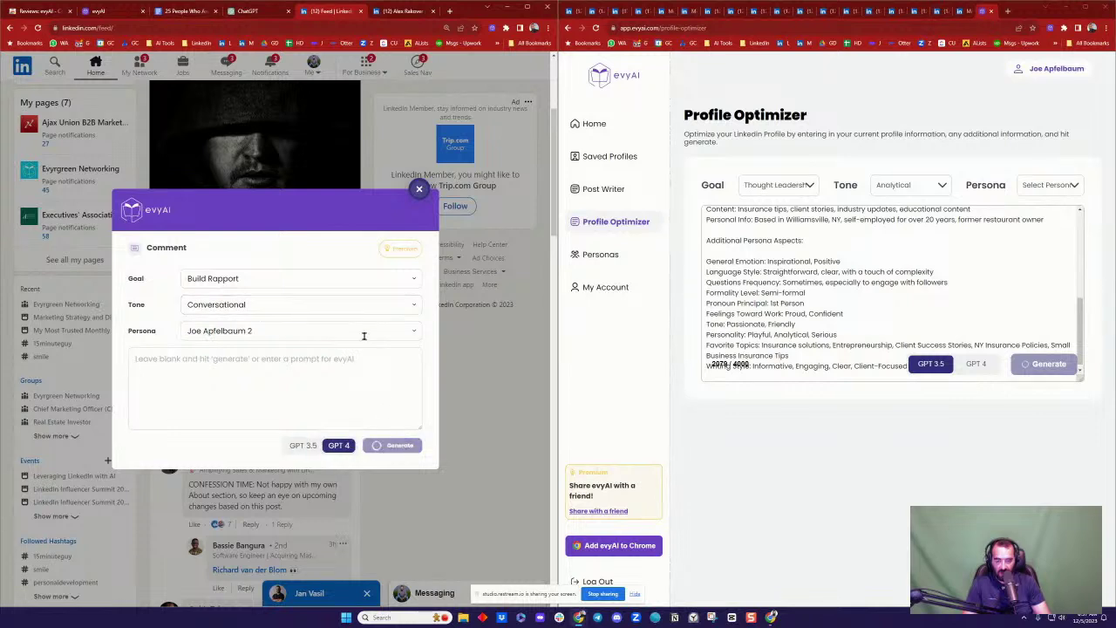
scroll(221, 138, "up", 2)
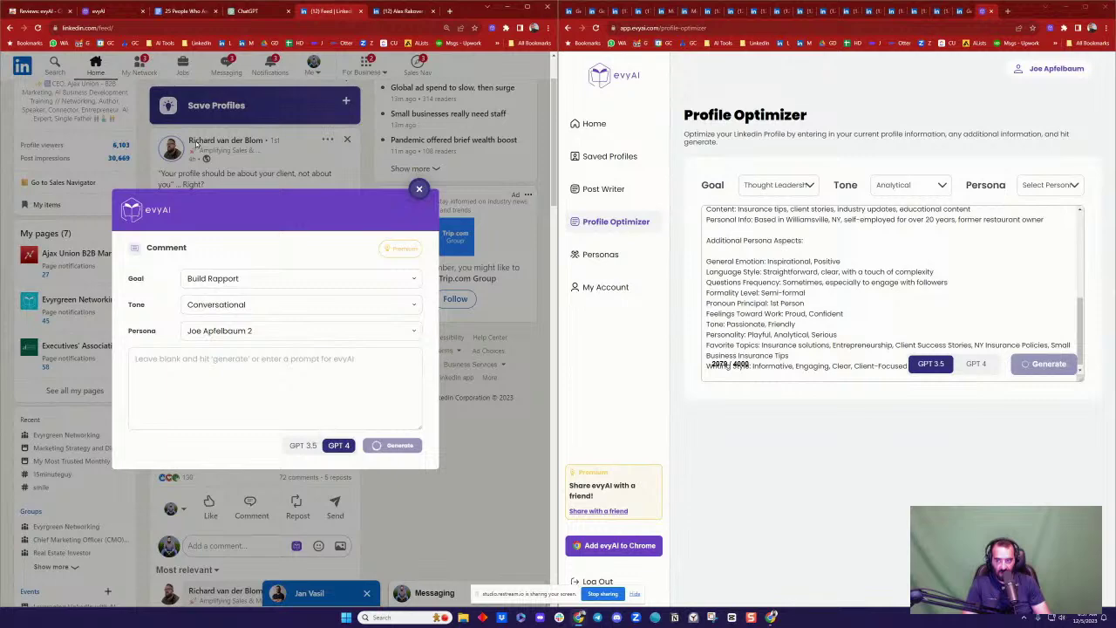
left_click(398, 481)
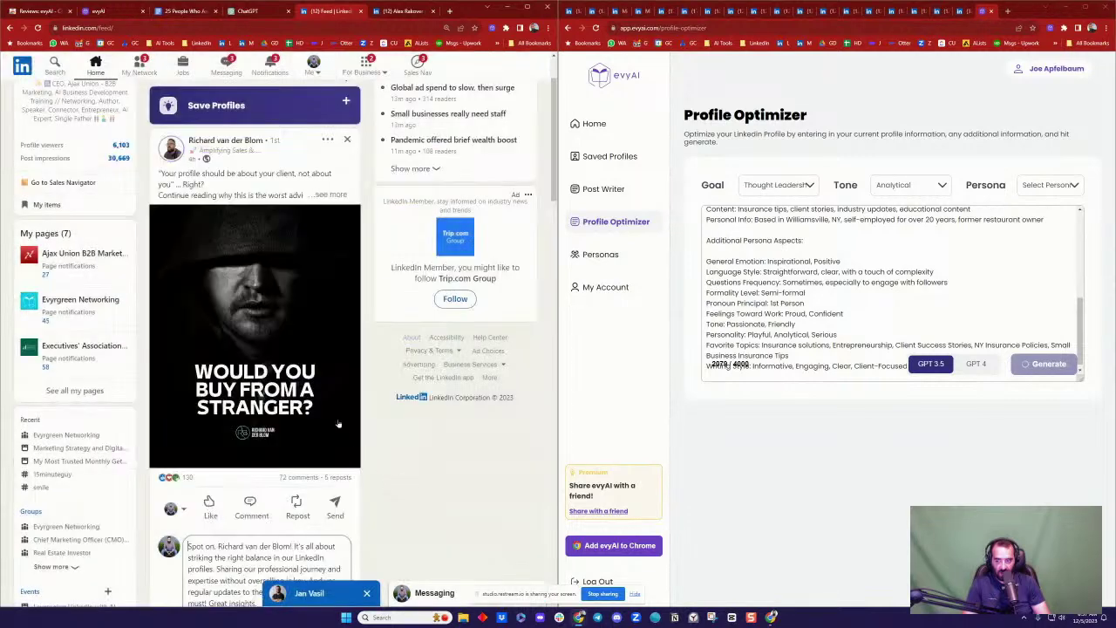
Step: Add an @ mention of the post's author, finish the text, and publish the comment
scroll(315, 351, "down", 3)
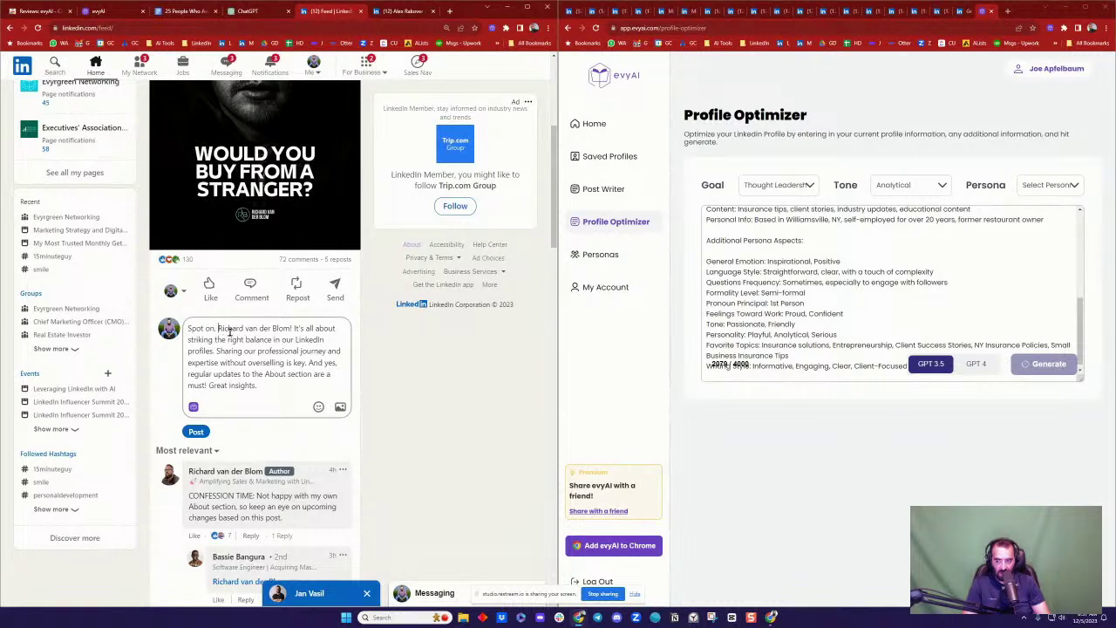
type("@")
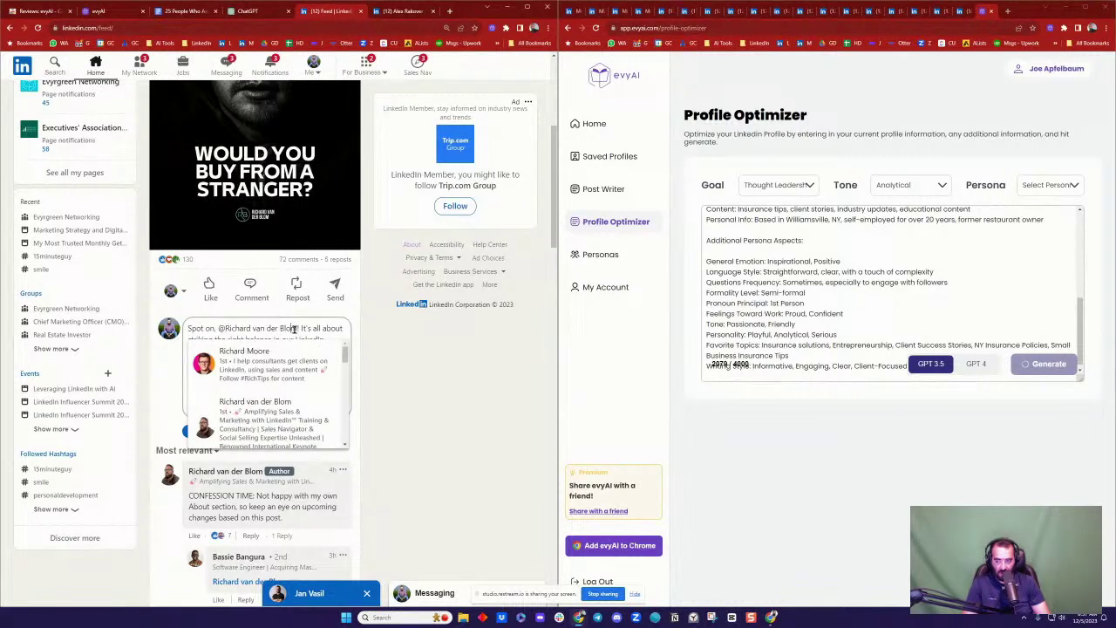
left_click(303, 440)
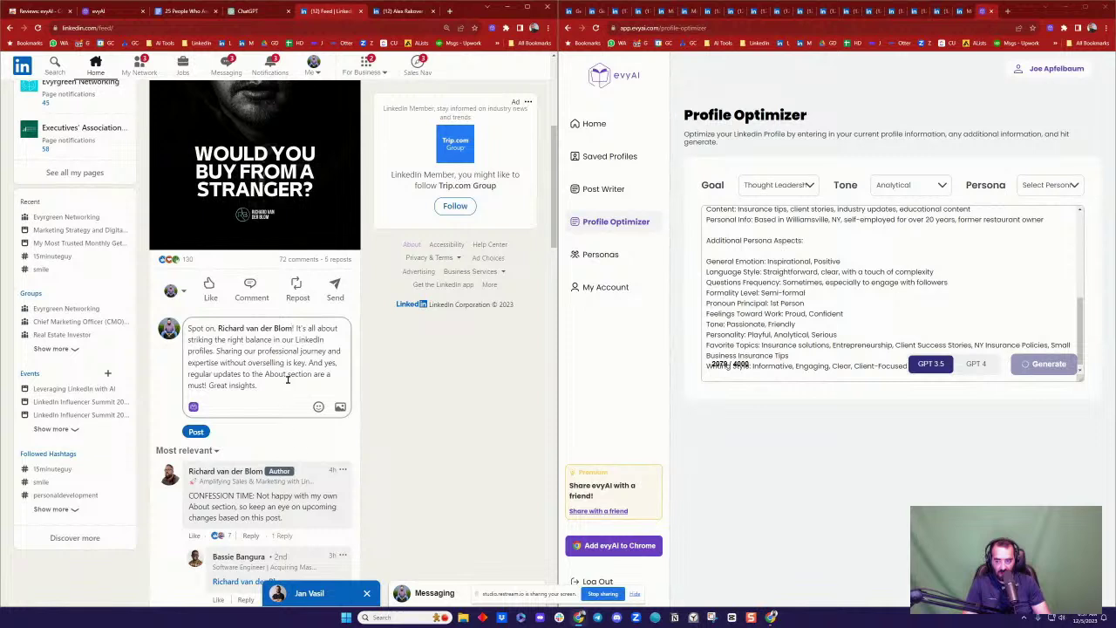
type("N")
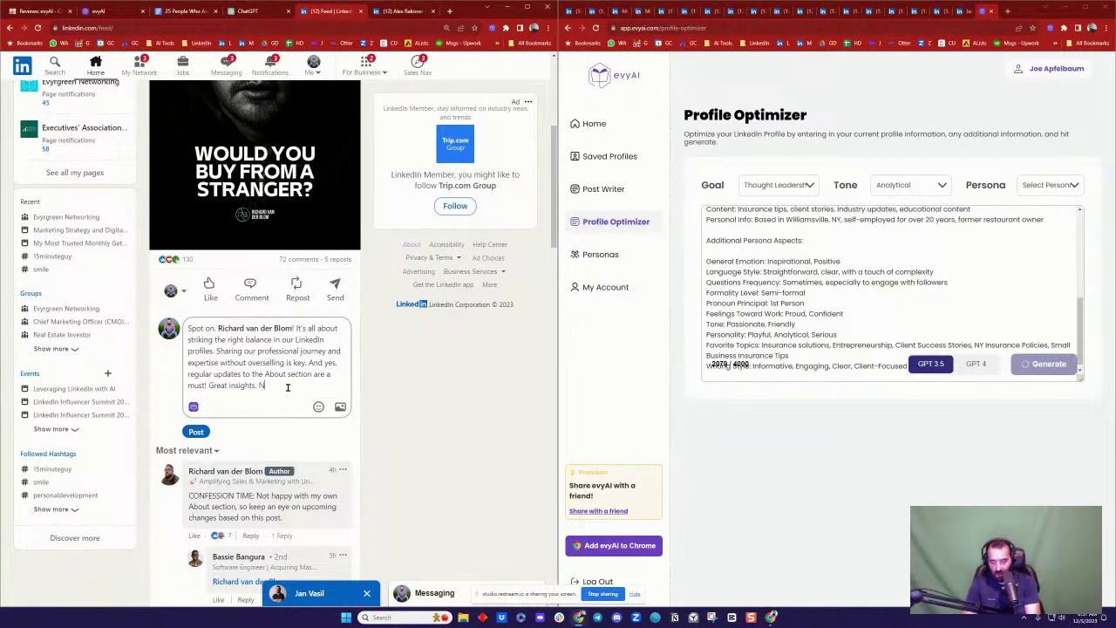
key("BackSpace")
type("BOOM")
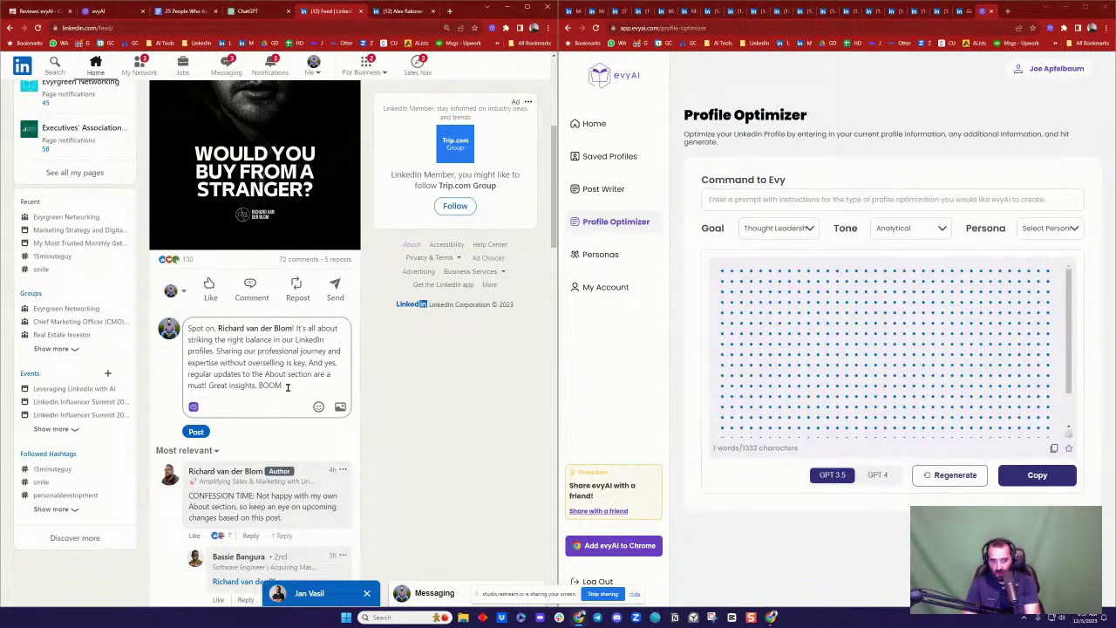
type("!appy to see more.")
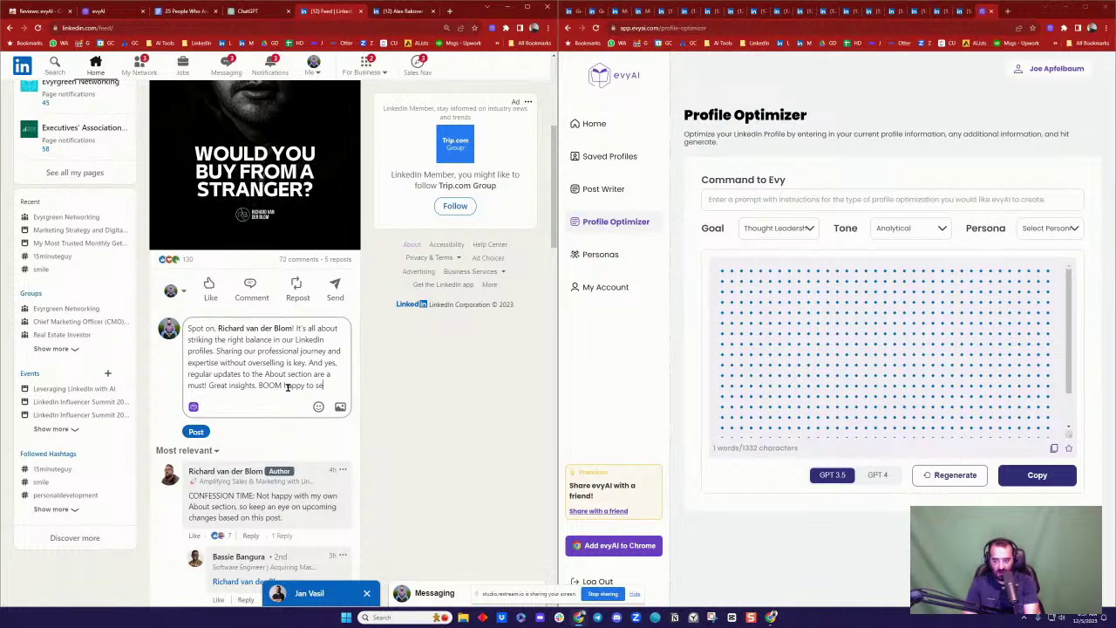
left_click(196, 442)
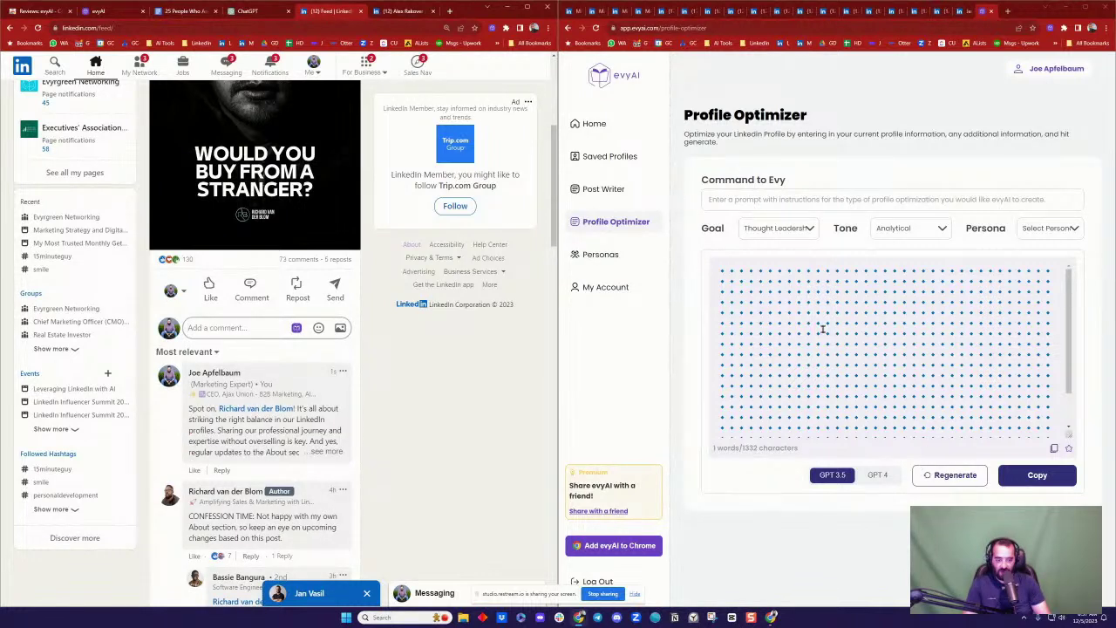
Step: Switch evyAI's Profile Optimizer to GPT 4 and move over to the ChatGPT conversation
left_click(891, 477)
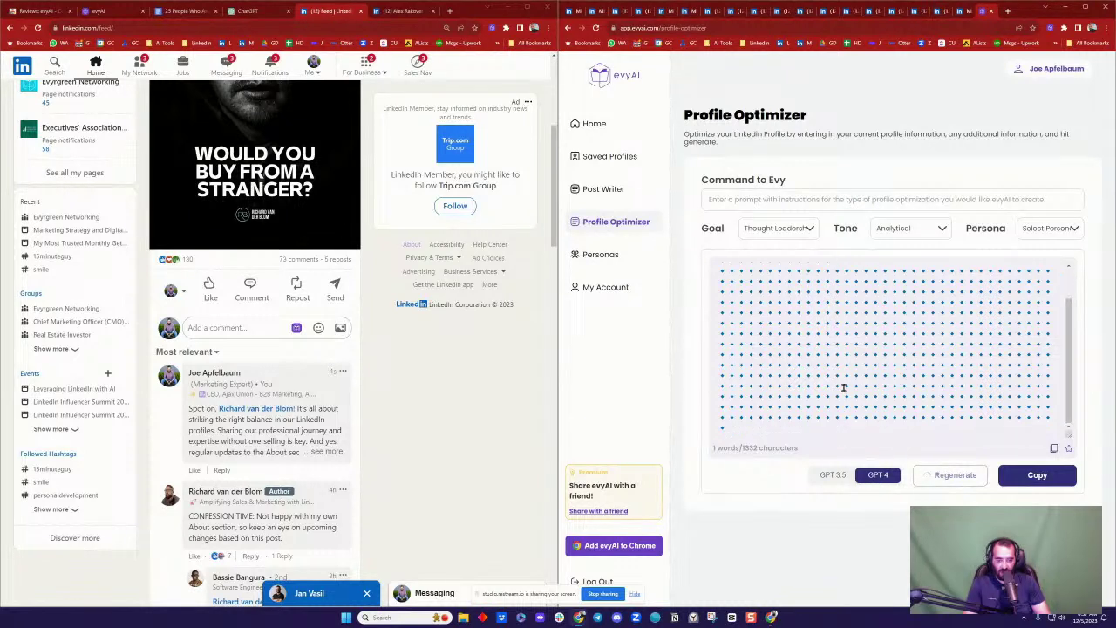
scroll(842, 385, "up", 3)
scroll(268, 263, "up", 5)
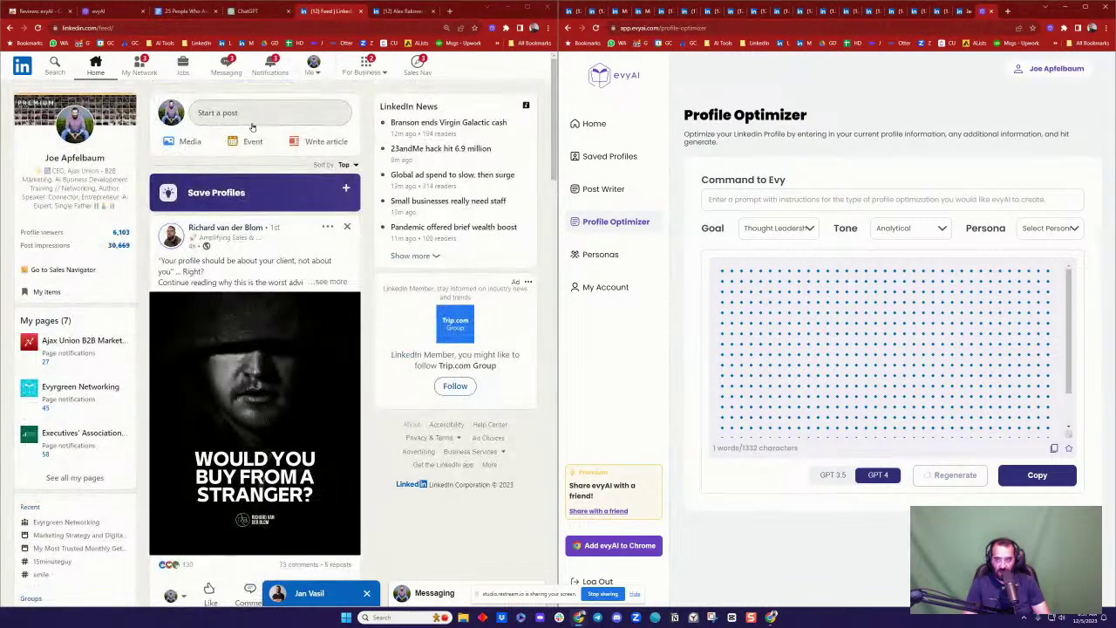
left_click(255, 14)
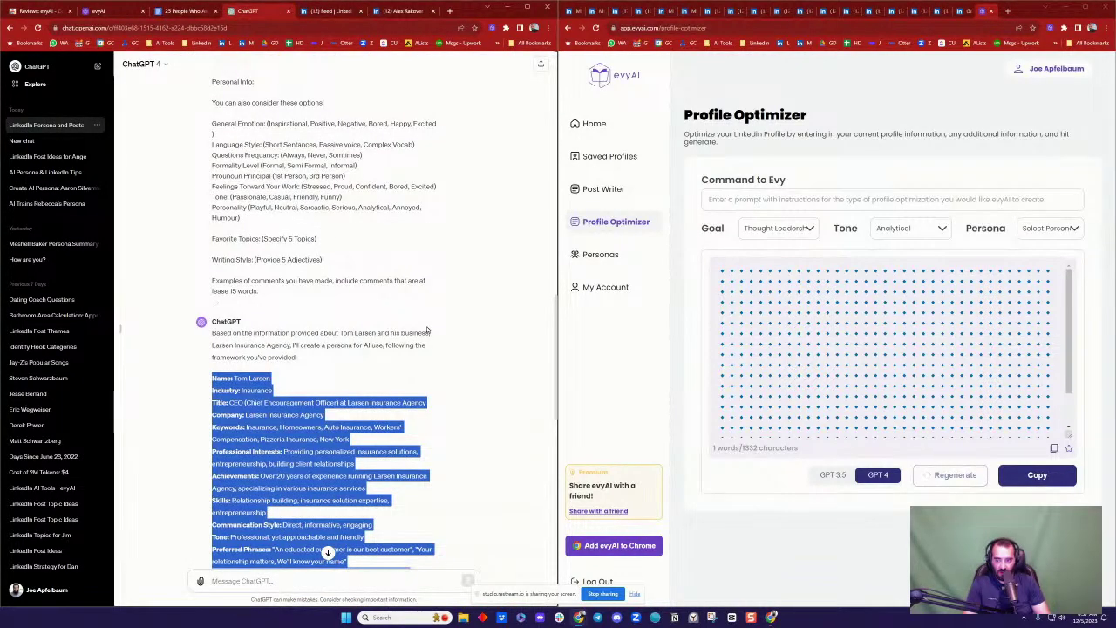
Step: Read ChatGPT's persona reply to its post ideas, then copy evyAI's summary of the real estate advisor's profile
scroll(414, 348, "down", 1)
left_click(386, 341)
scroll(386, 341, "down", 10)
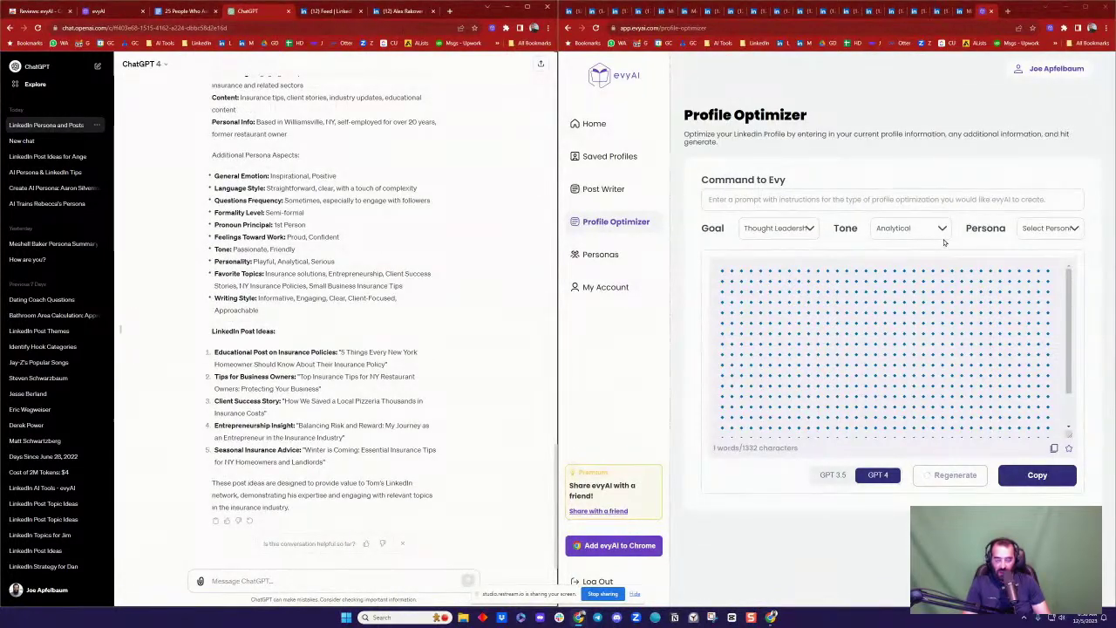
left_click(403, 11)
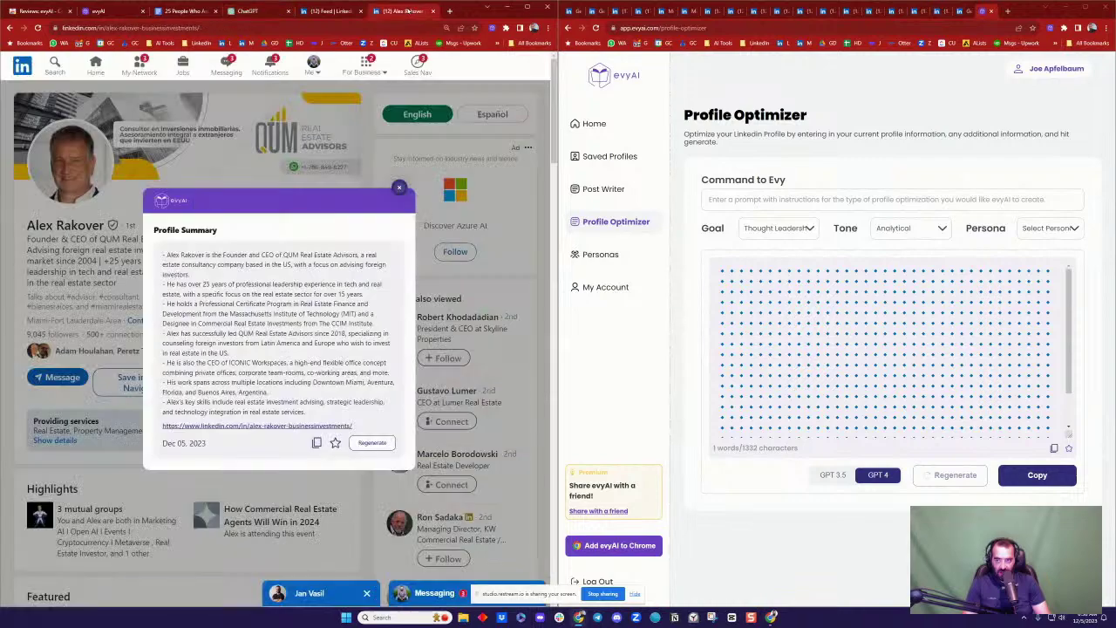
left_click(317, 443)
Step: Paste the 'Create a Persona' prompt paragraph above the new profile list, followed by a blank line
left_click(180, 12)
scroll(233, 237, "down", 15)
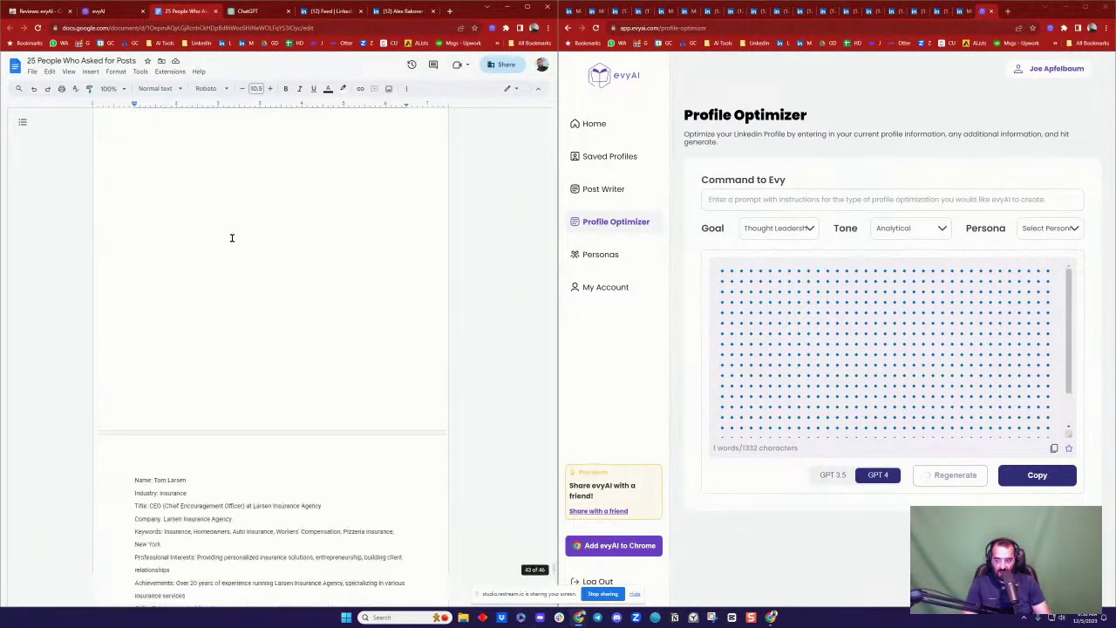
scroll(209, 229, "down", 15)
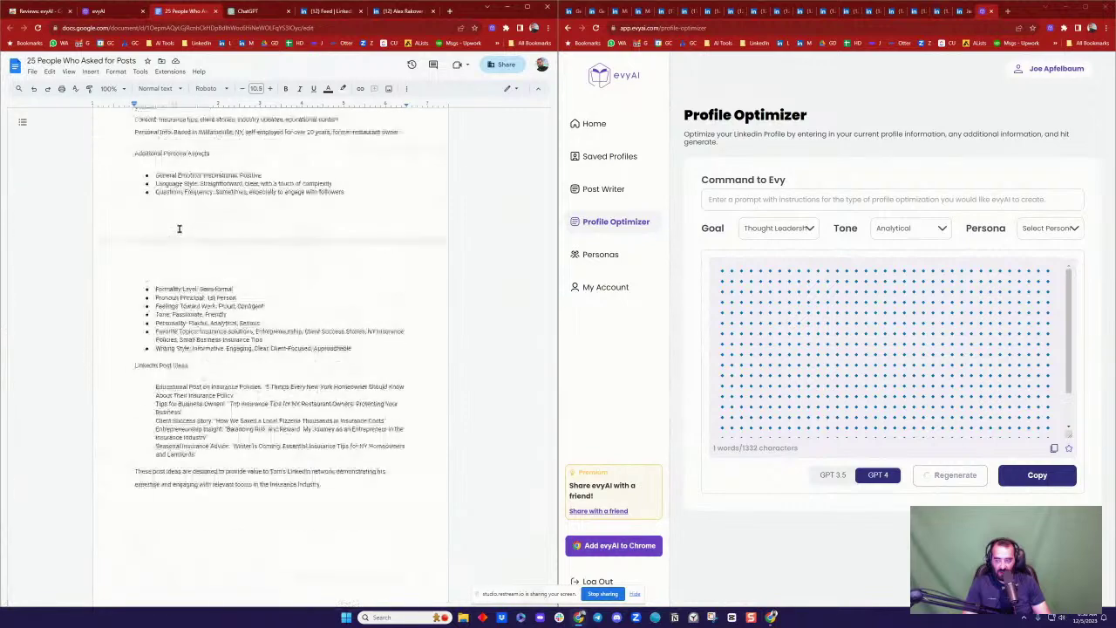
scroll(199, 218, "up", 3)
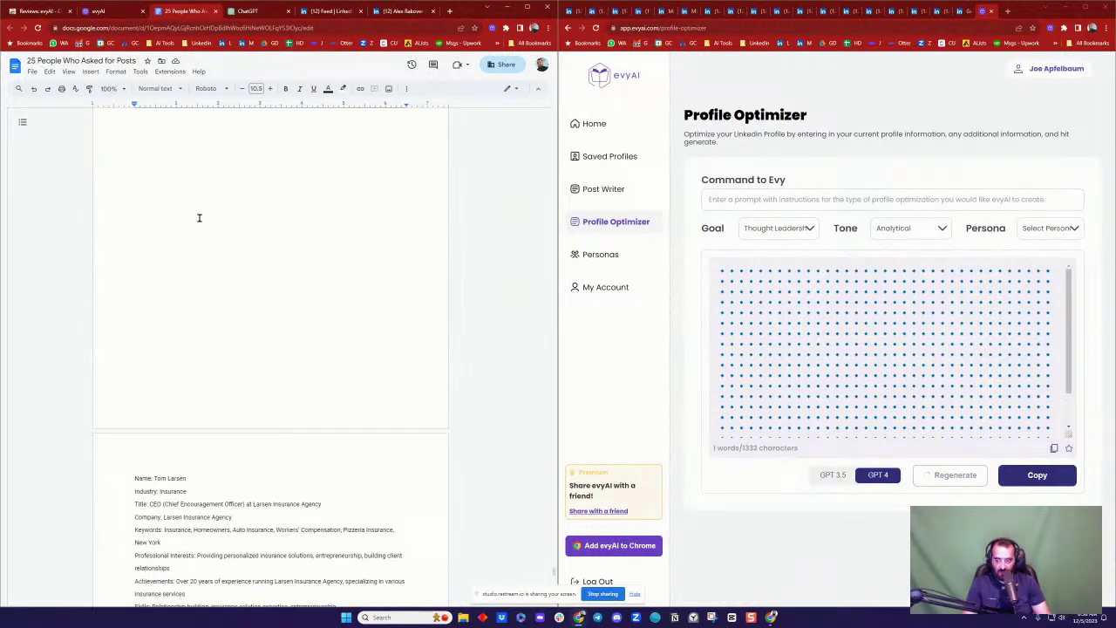
scroll(201, 234, "up", 15)
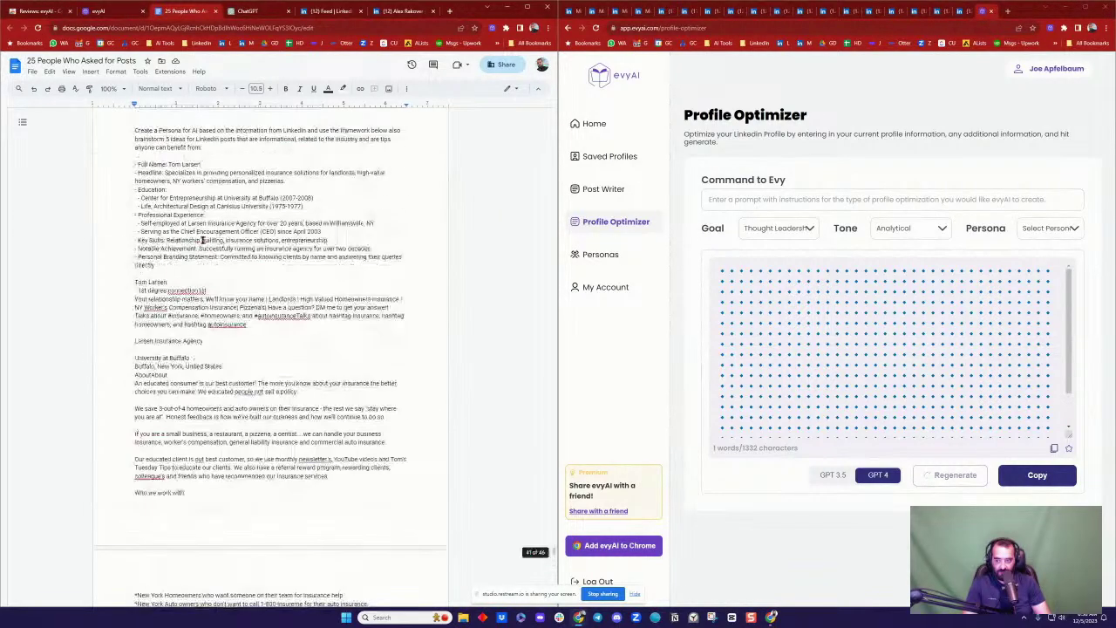
scroll(202, 242, "up", 3)
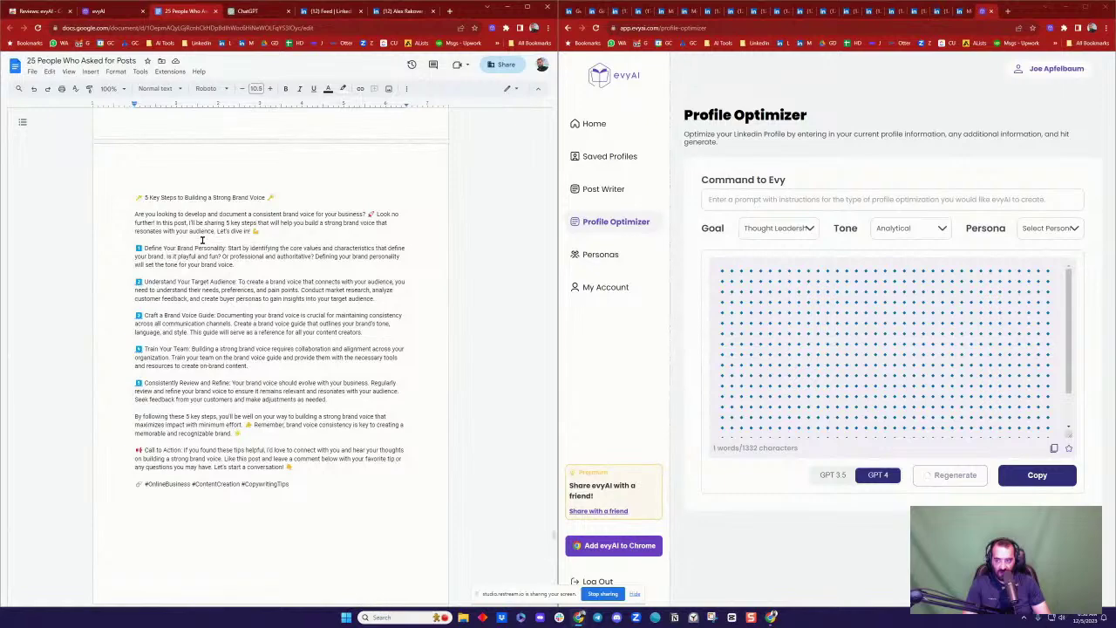
scroll(200, 241, "down", 6)
triple_click(184, 188)
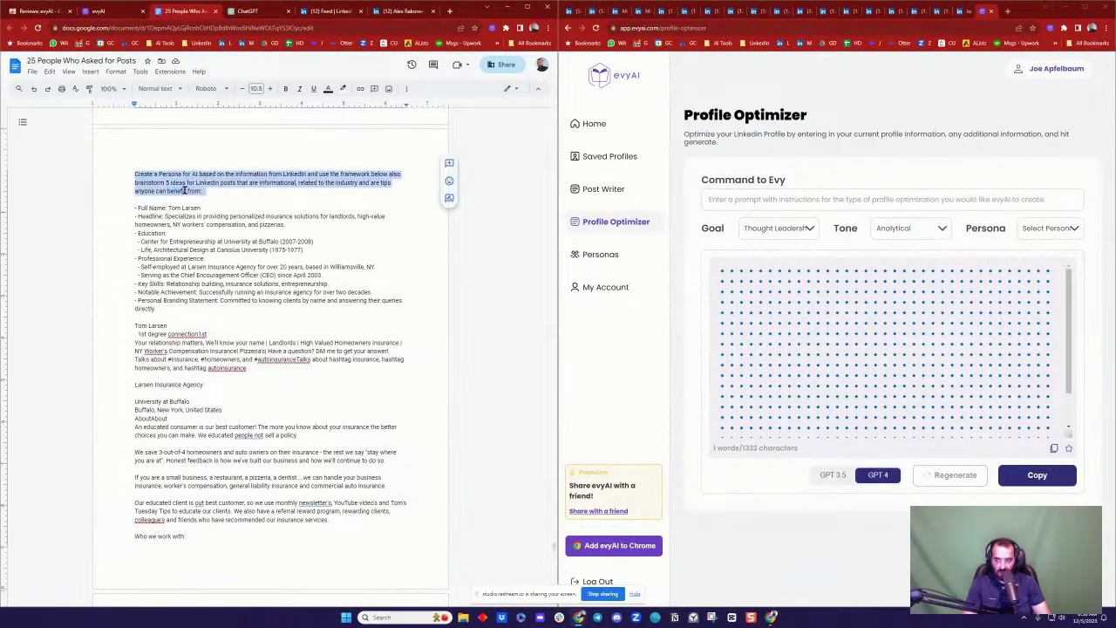
scroll(212, 252, "down", 1)
scroll(213, 253, "down", 15)
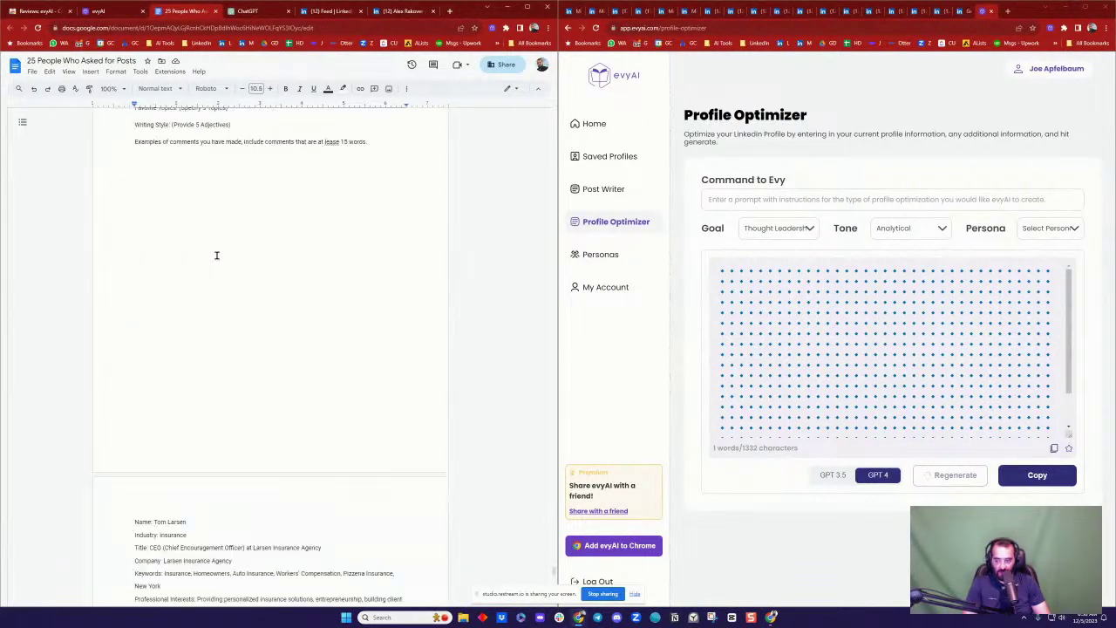
scroll(172, 301, "down", 8)
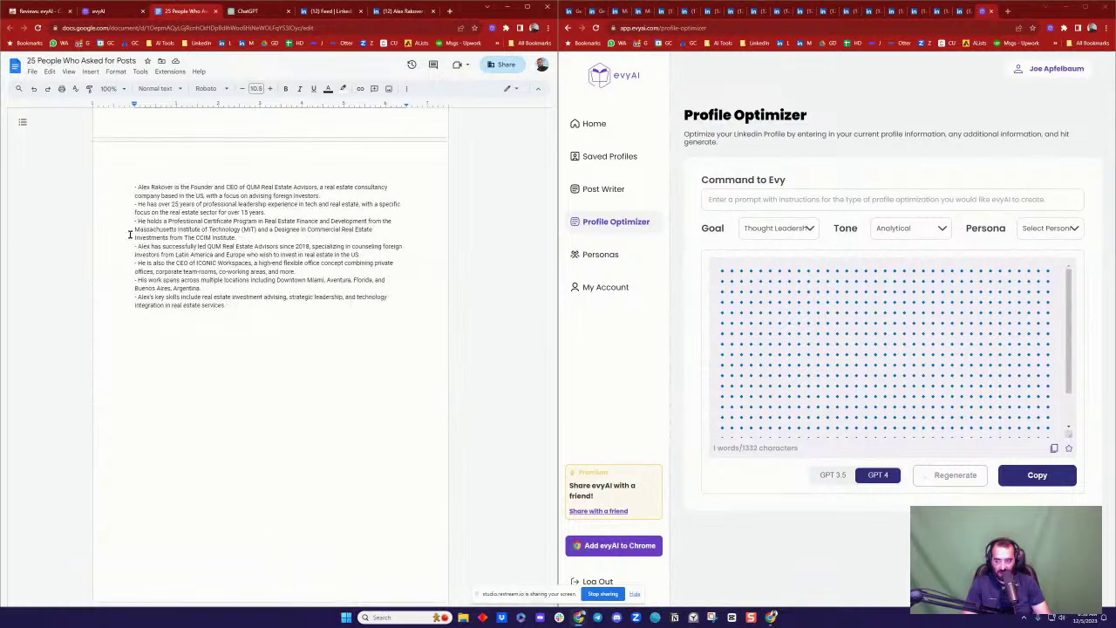
left_click(128, 189)
key("ctrl+v")
key("Return")
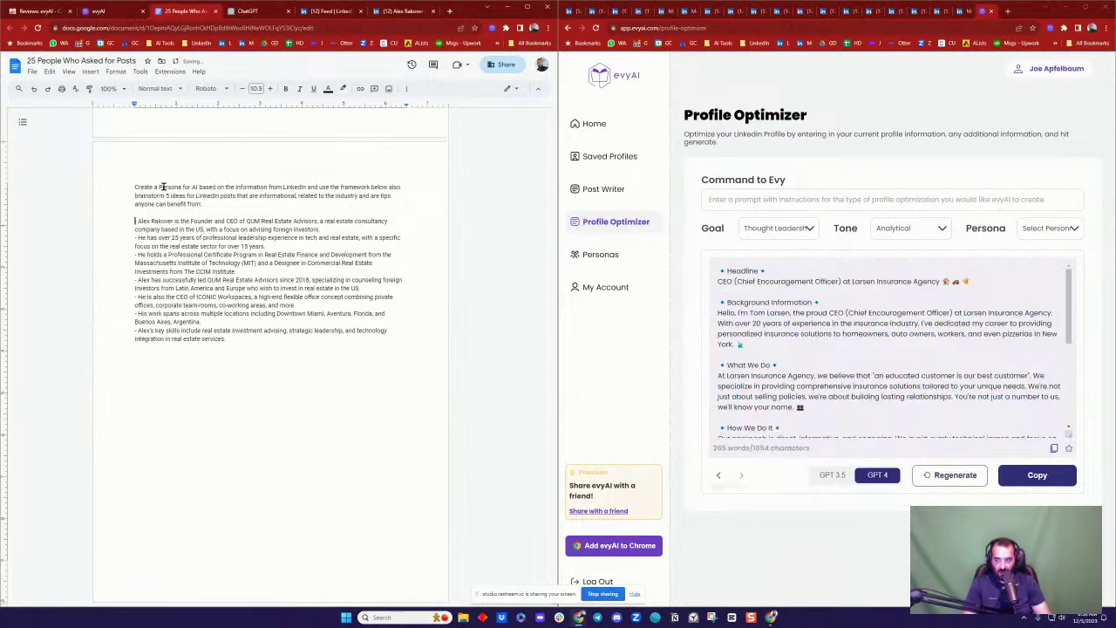
Step: Select the framework template and paste it below the profile list
scroll(262, 201, "up", 15)
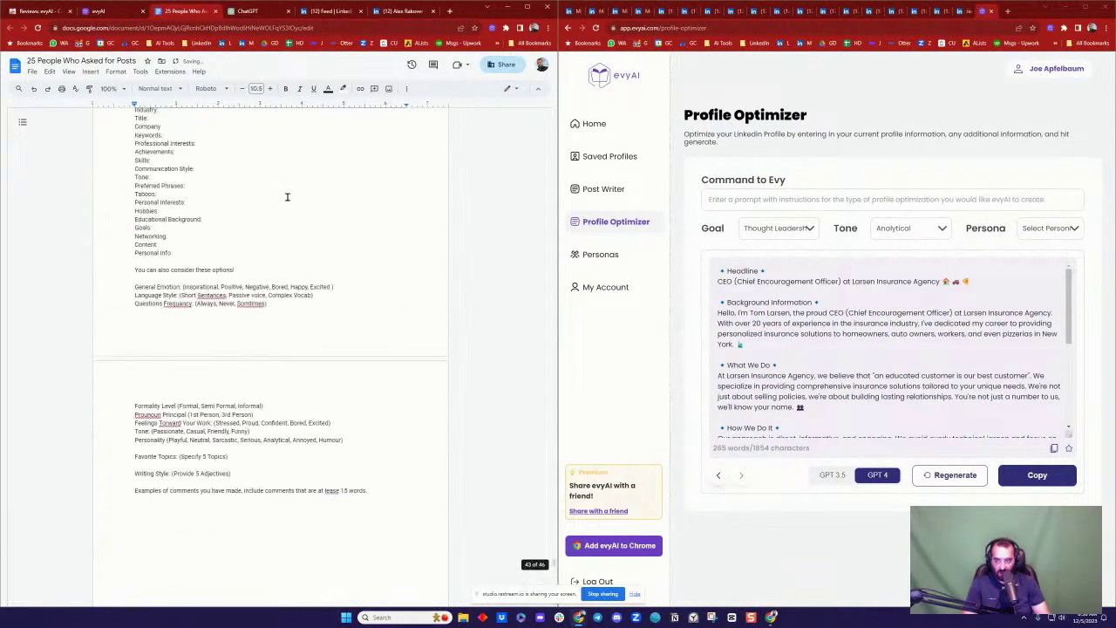
left_click_drag(125, 170, 202, 173)
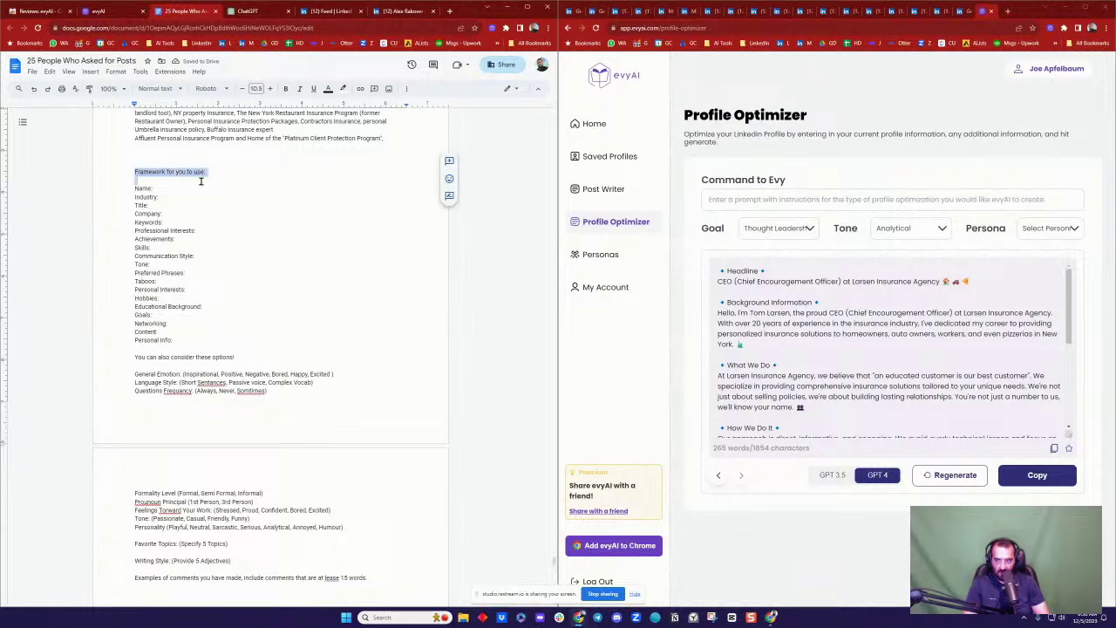
scroll(234, 202, "down", 2)
left_click(386, 405, "shift")
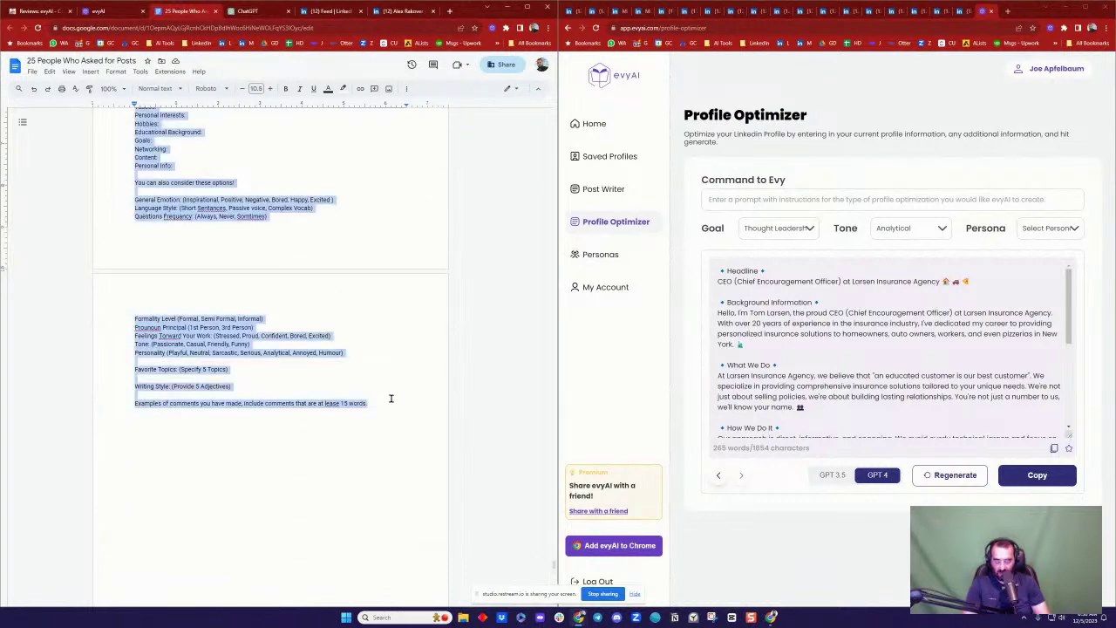
key("ctrl+v")
scroll(340, 327, "down", 10)
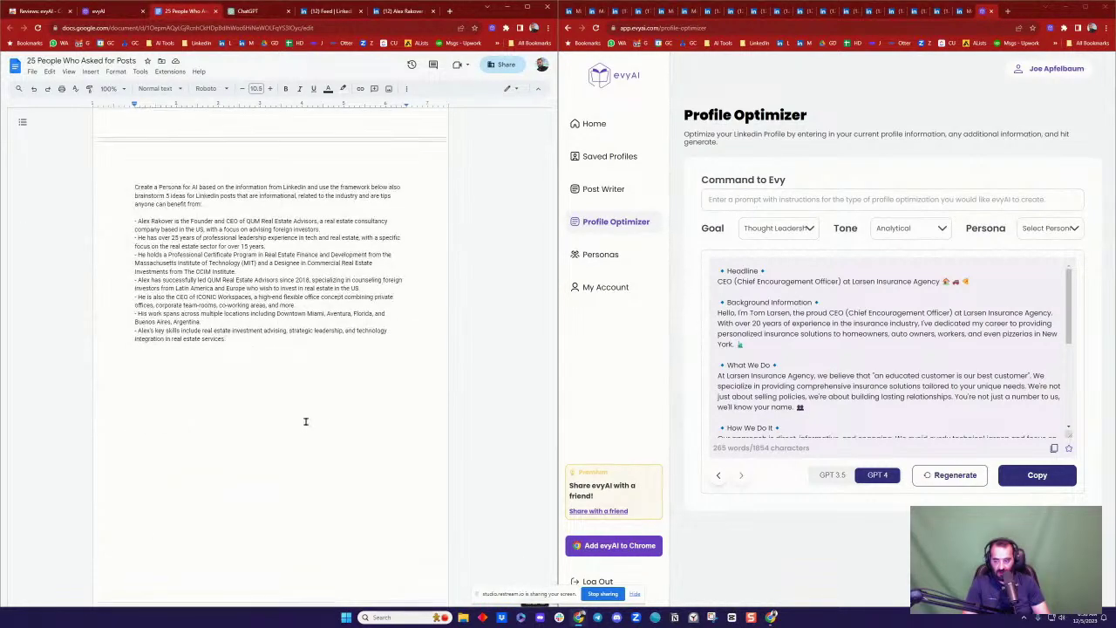
key("ctrl+v")
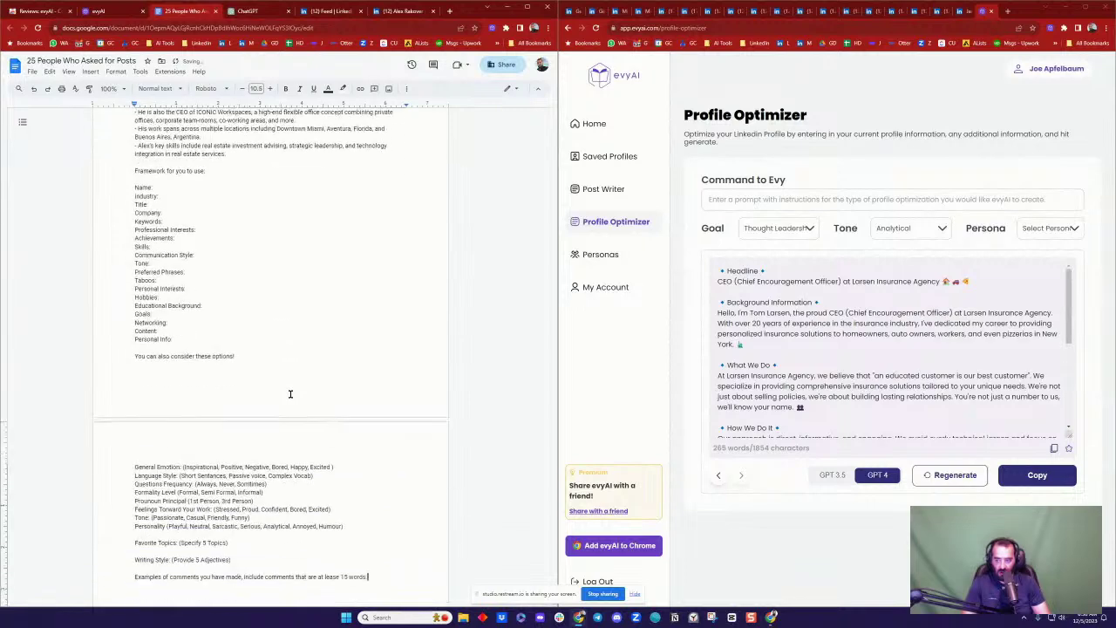
Step: Paste evyAI's rewritten profile text below the post ideas in the document
scroll(314, 244, "up", 2)
scroll(314, 243, "up", 4)
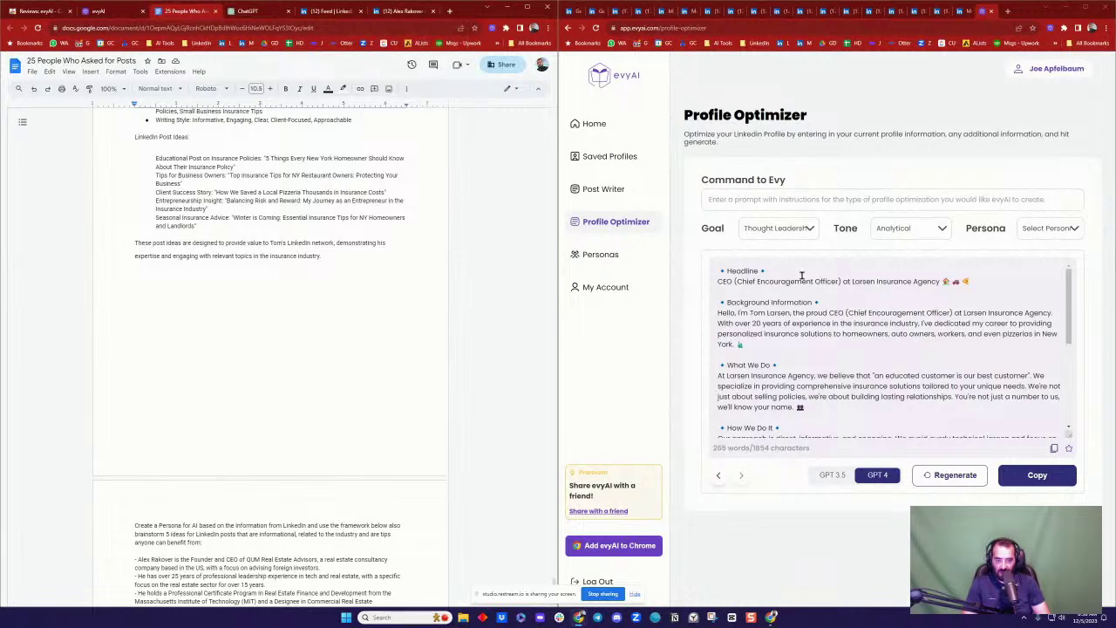
scroll(912, 299, "down", 5)
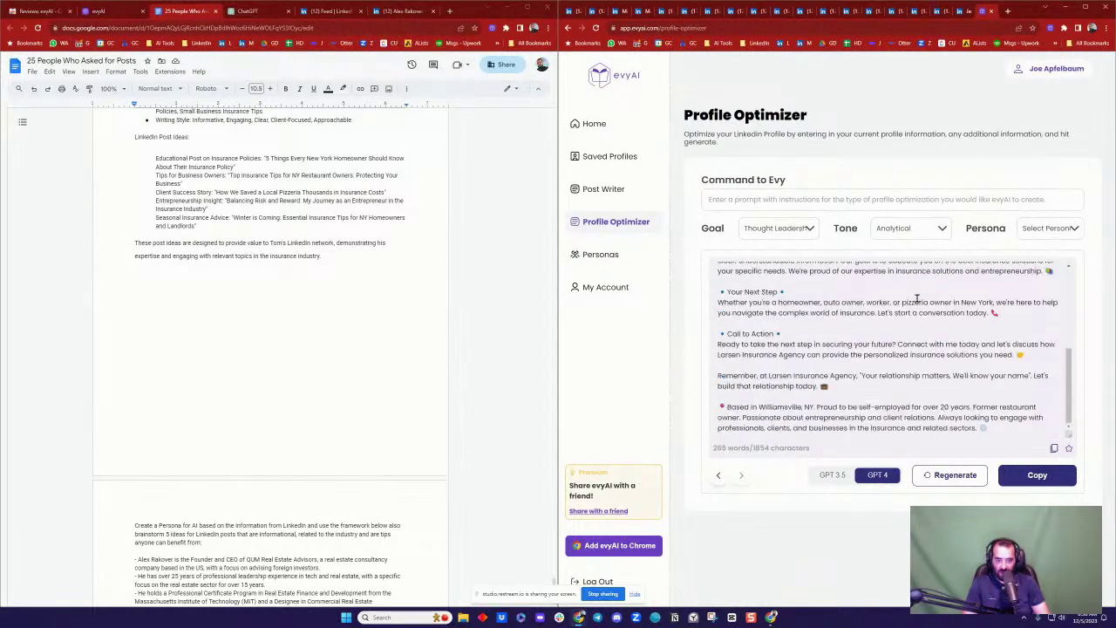
scroll(924, 305, "up", 5)
scroll(872, 348, "down", 10)
scroll(258, 197, "up", 5)
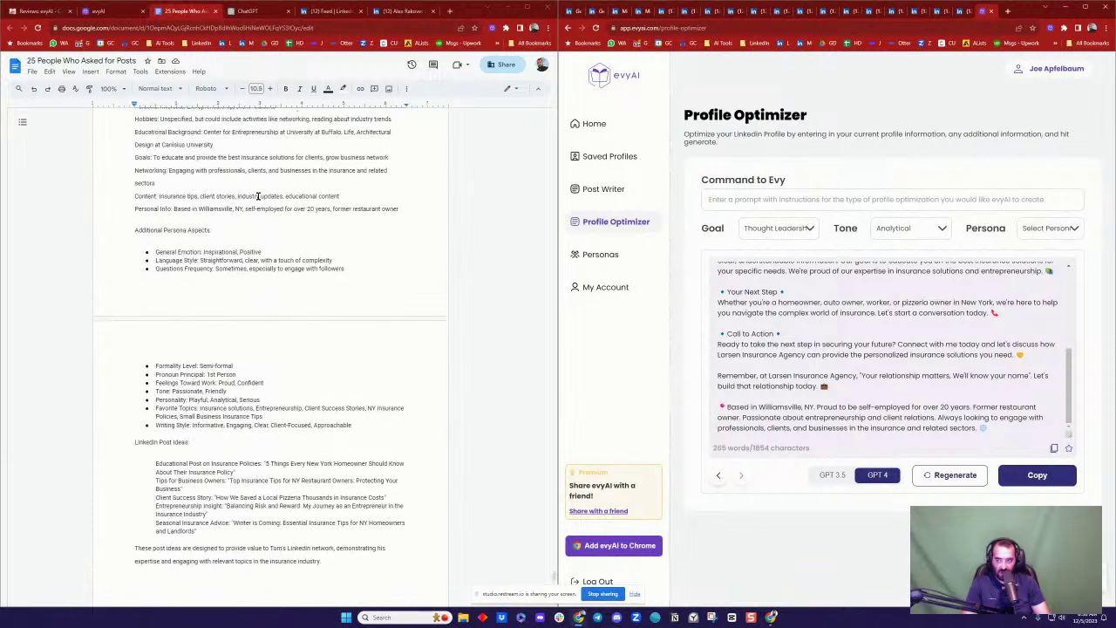
scroll(258, 196, "up", 3)
scroll(267, 193, "down", 8)
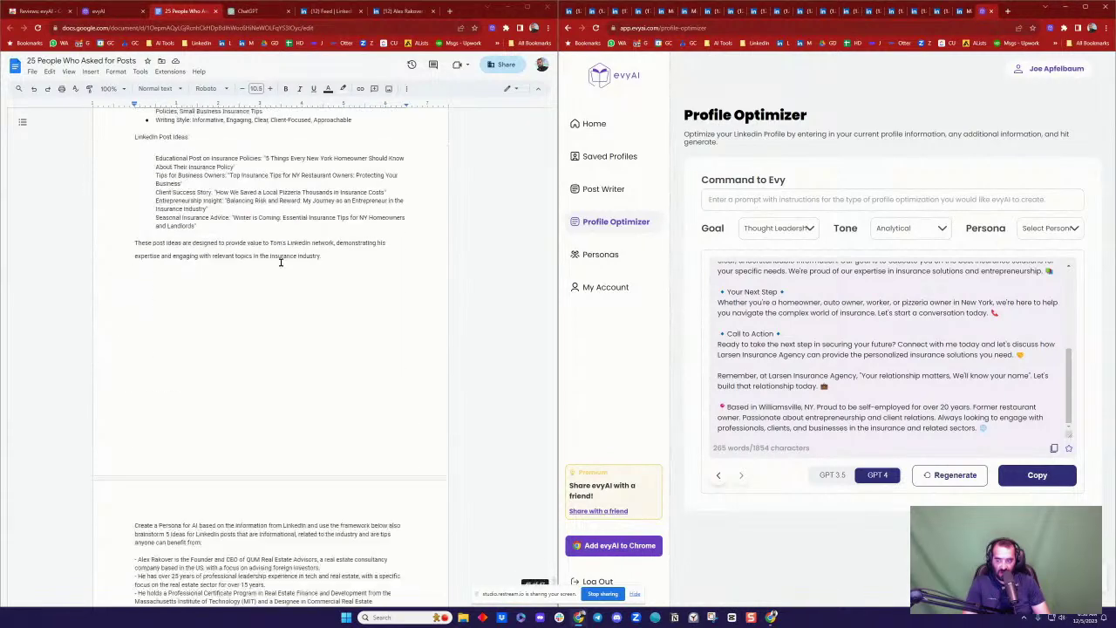
left_click(212, 248)
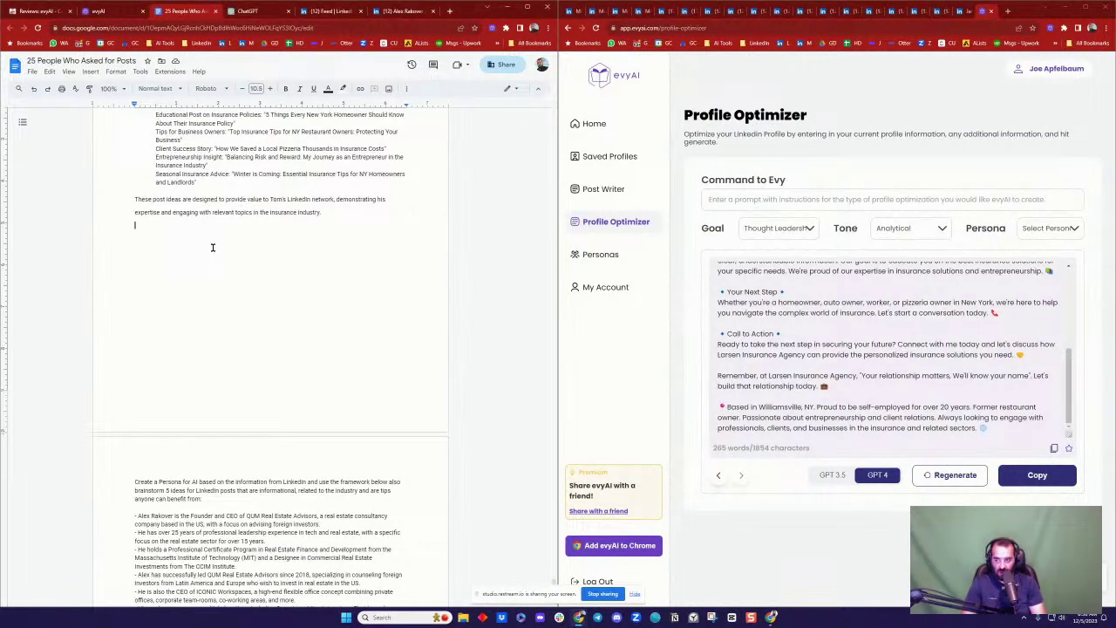
key("ctrl+v")
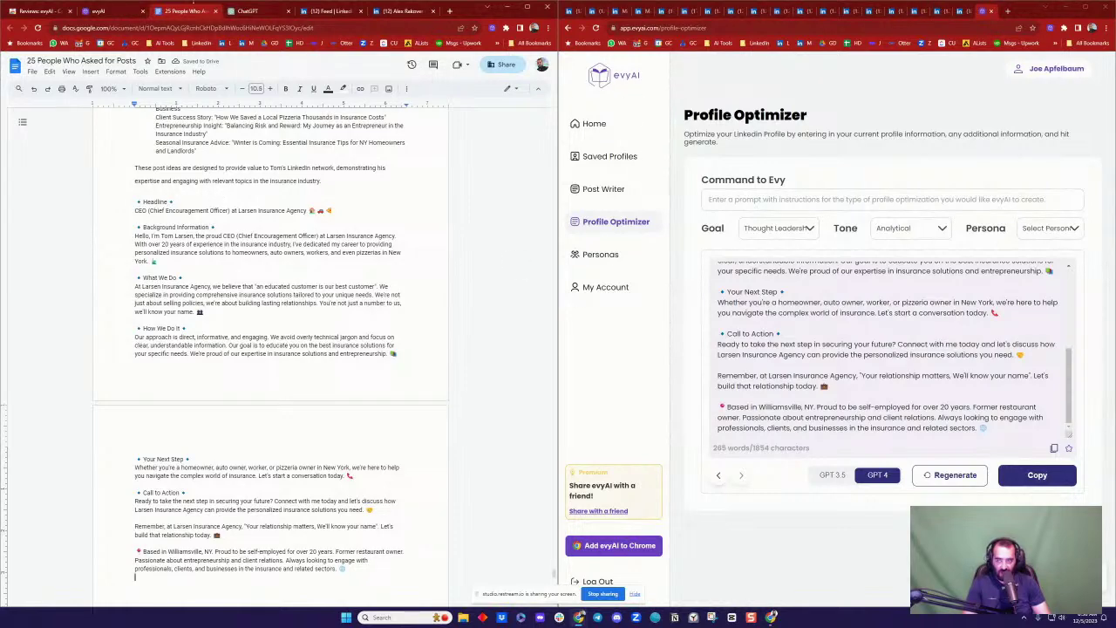
left_click(114, 12)
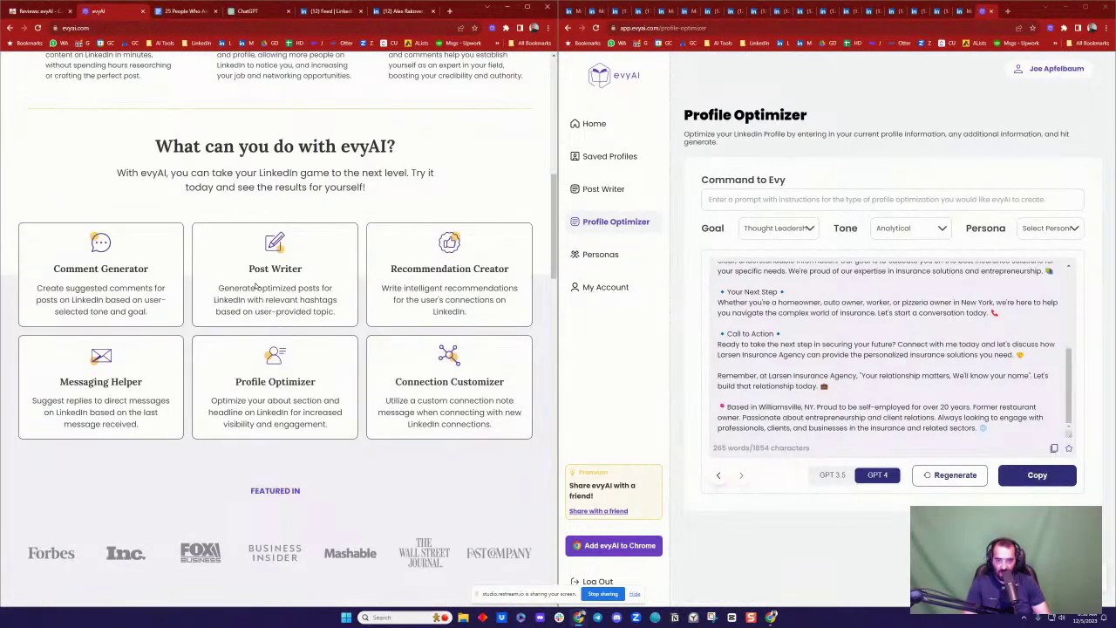
Step: Load evyai.com/ in a new tab, review the upgrade pricing plans, and select the page address
left_click(189, 11)
scroll(231, 345, "down", 10)
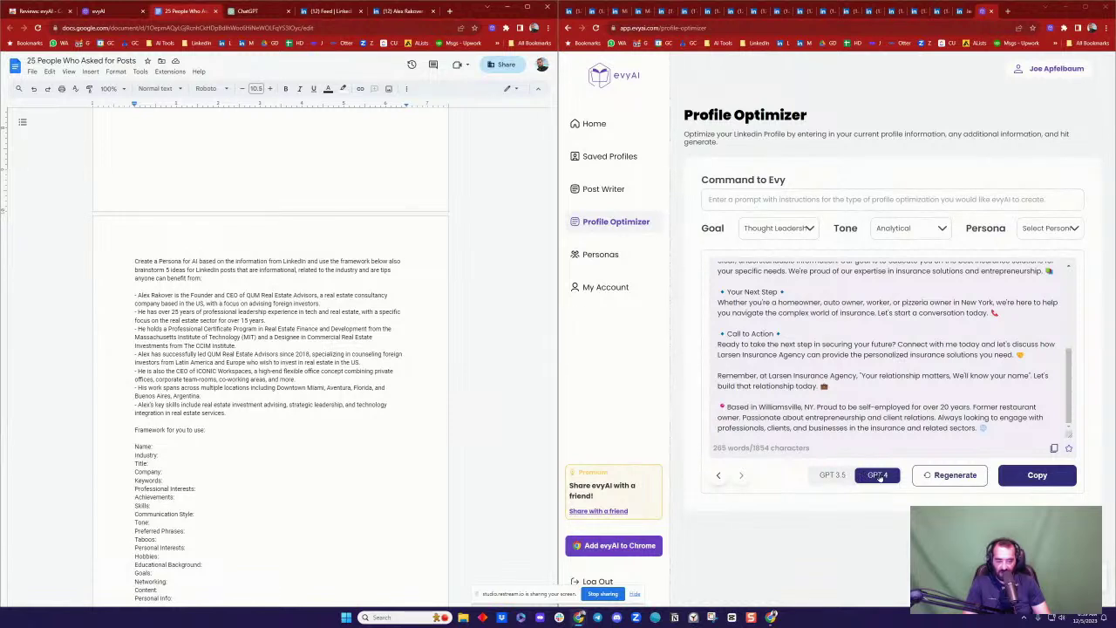
left_click(450, 10)
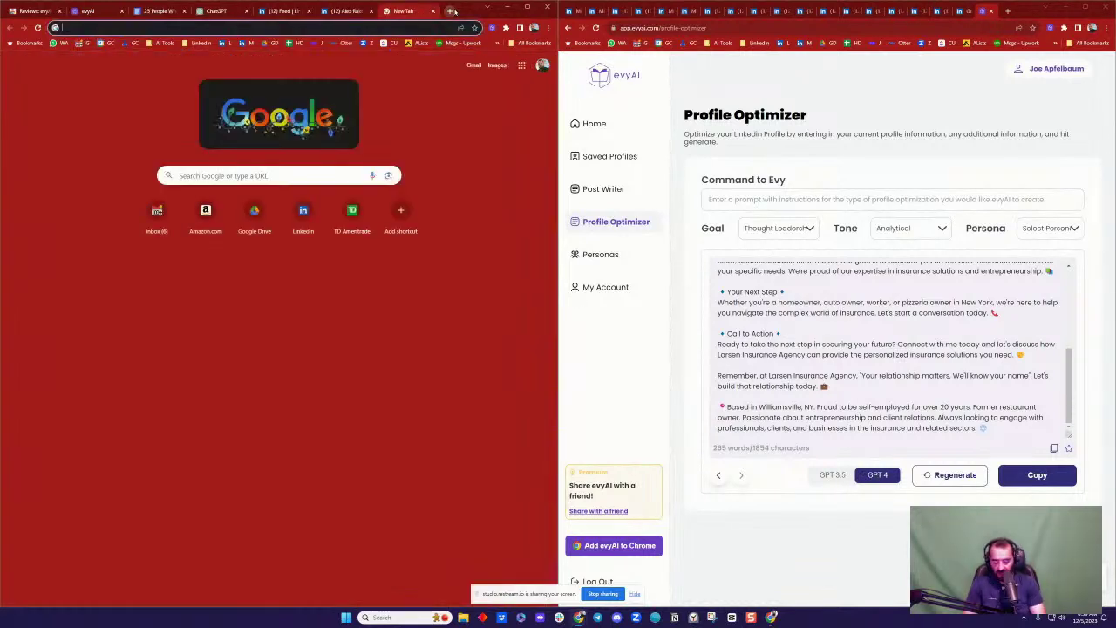
type("evyai.com/")
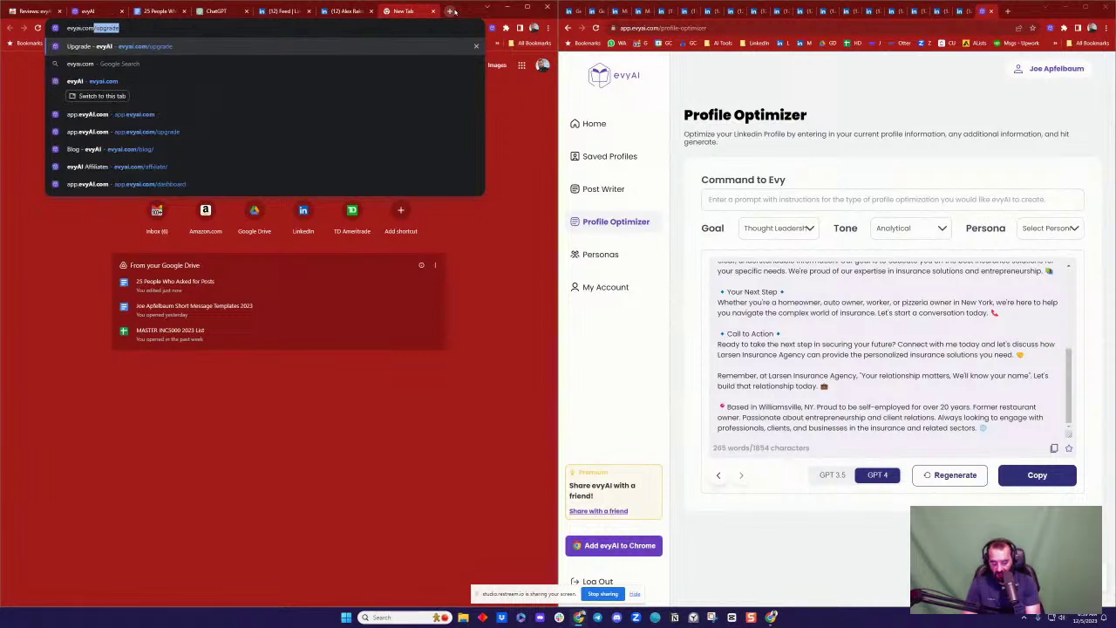
key("Return")
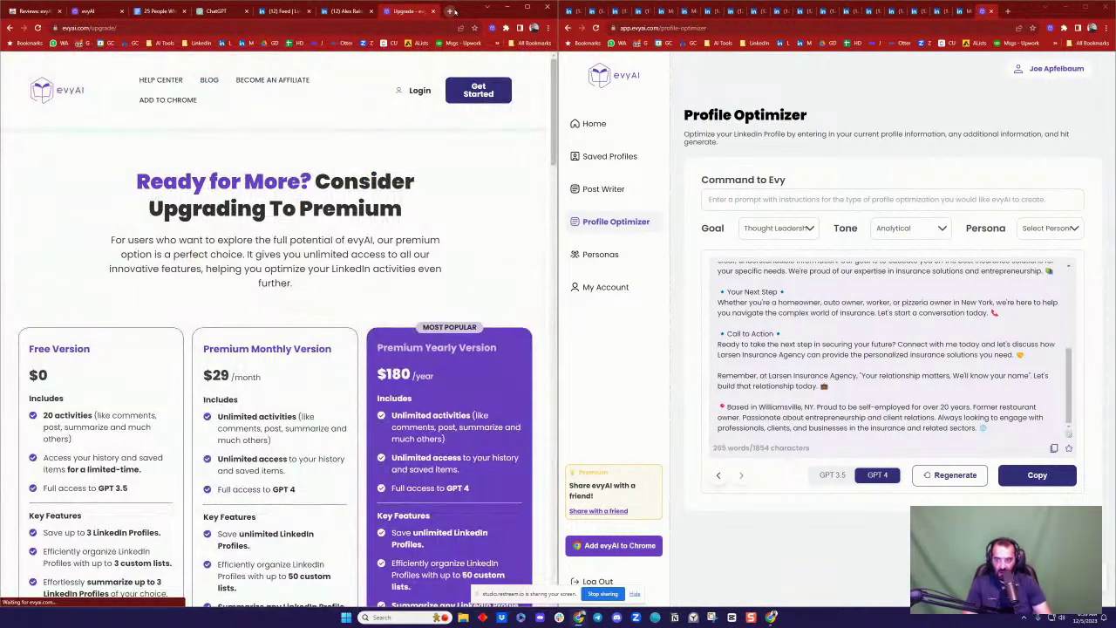
scroll(264, 368, "down", 2)
scroll(265, 368, "down", 1)
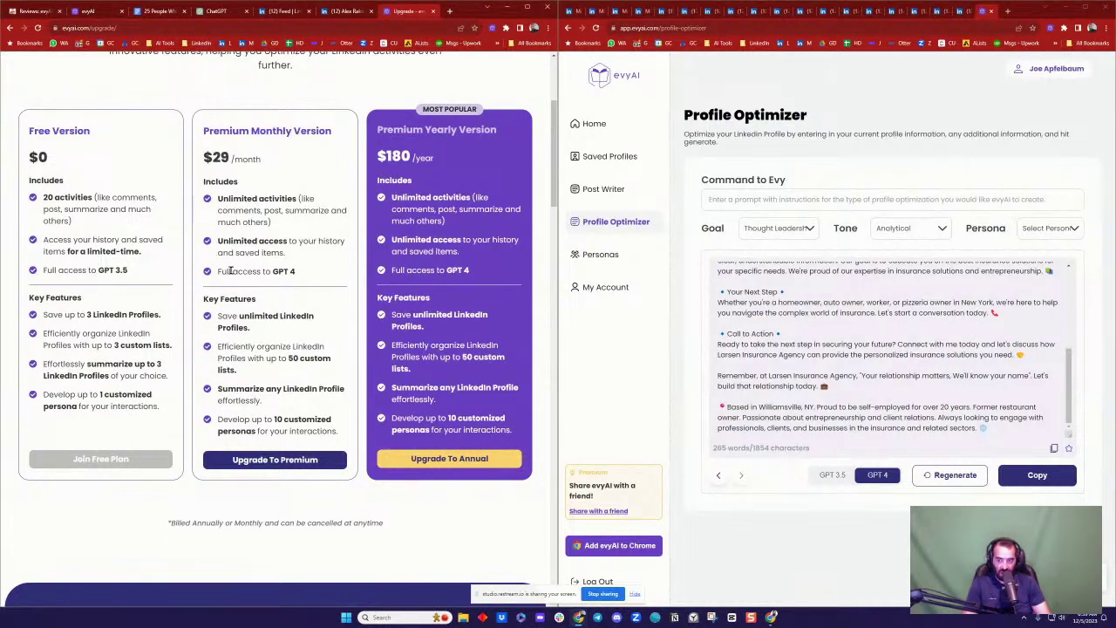
scroll(229, 234, "up", 2)
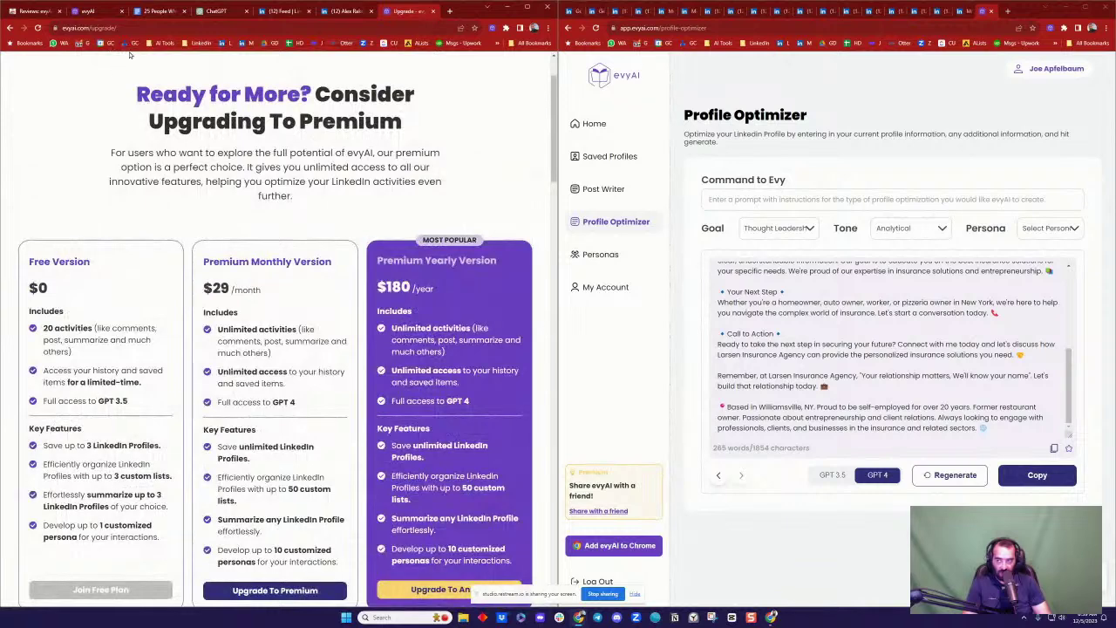
left_click(273, 29)
key("ctrl+c")
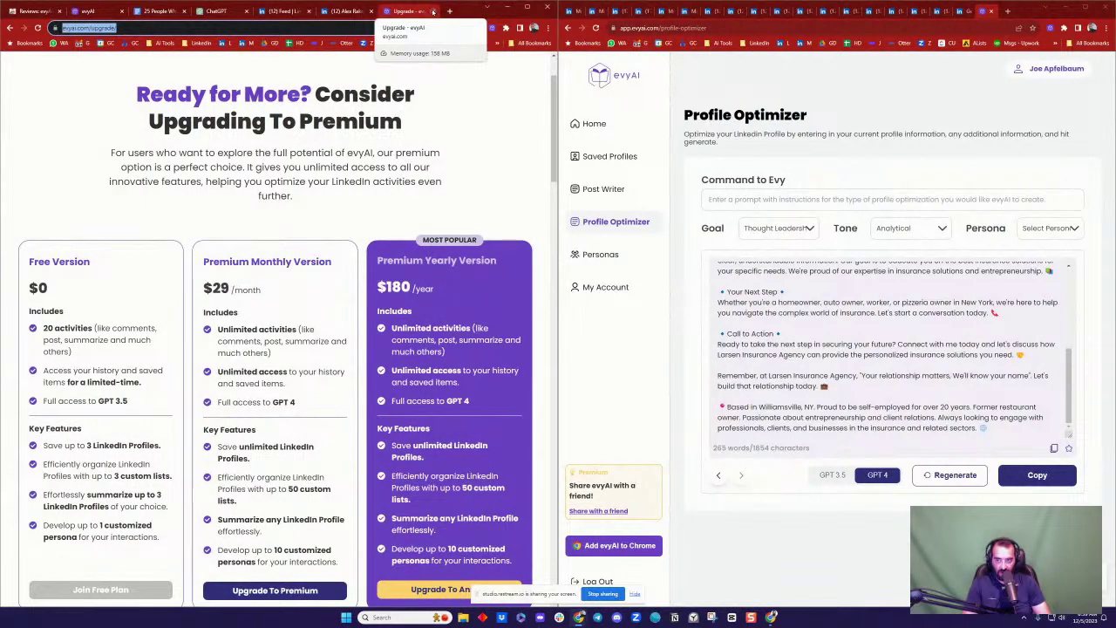
left_click(345, 11)
Step: Paste the evyAI upgrade link into a comment on the live video post and try to post it
left_click(9, 29)
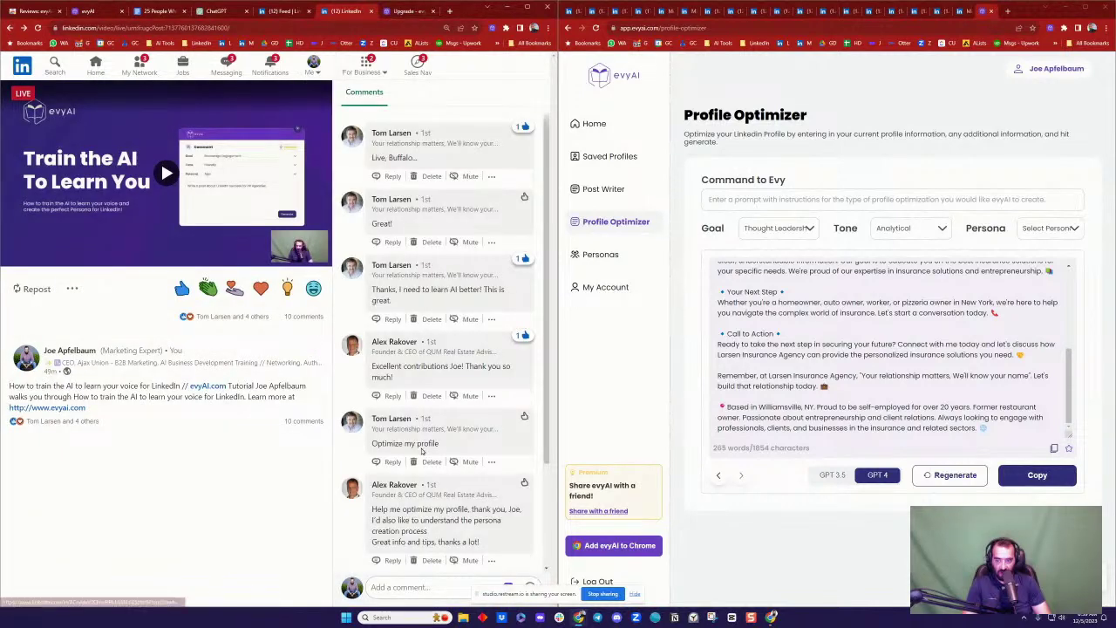
left_click(411, 587)
key("ctrl+v")
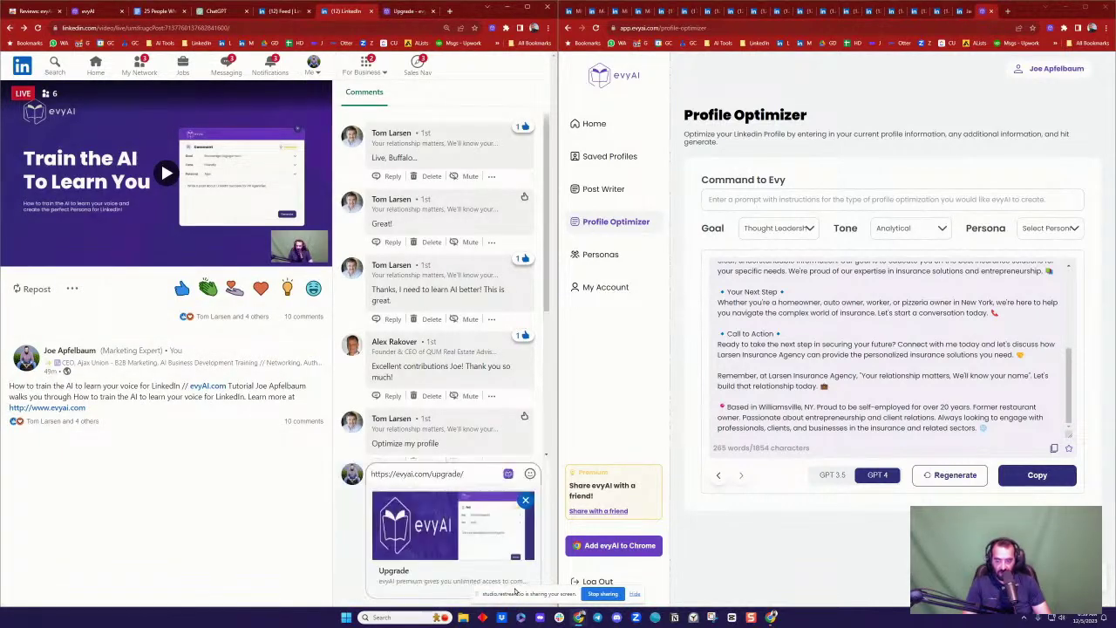
key("Return")
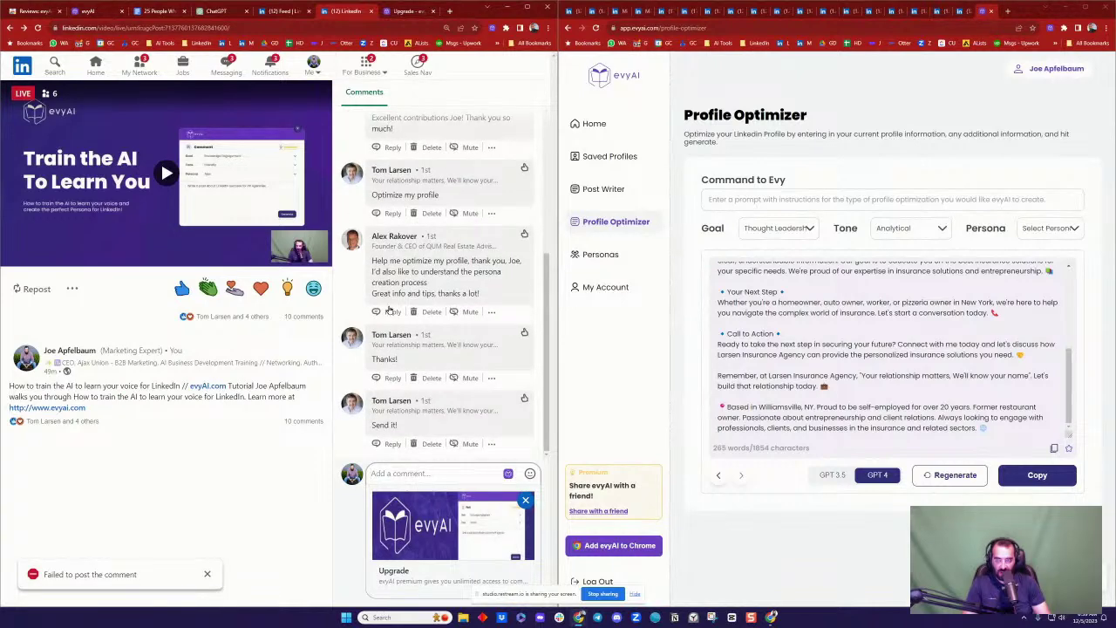
left_click(393, 236)
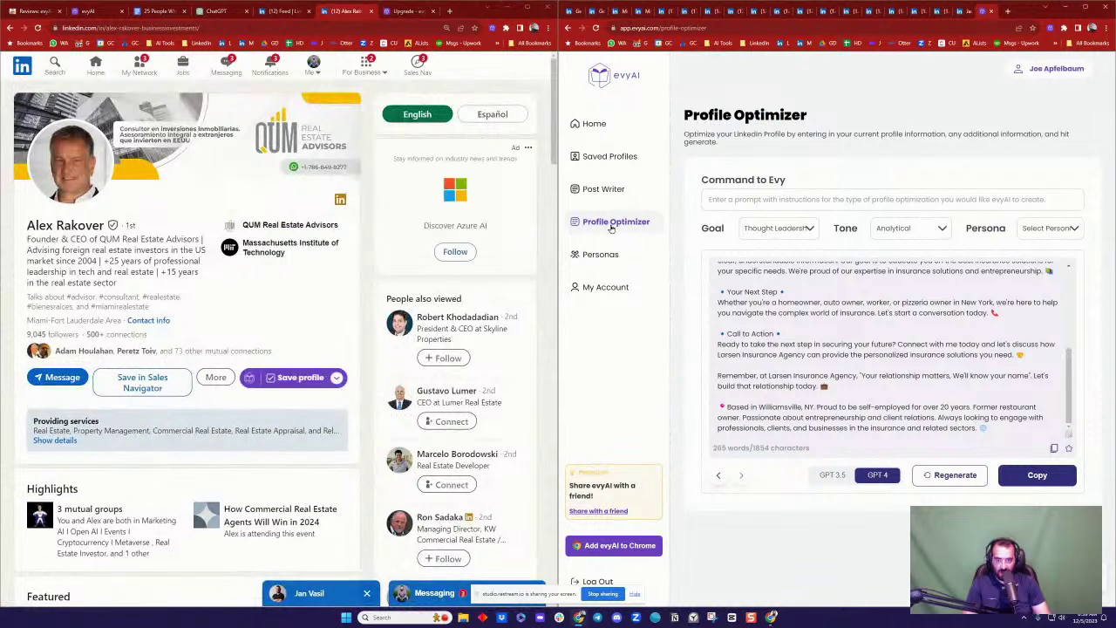
Step: Copy the commenter's name, headline and hashtags into the Google Doc as plain text
left_click(606, 190)
left_click(606, 220)
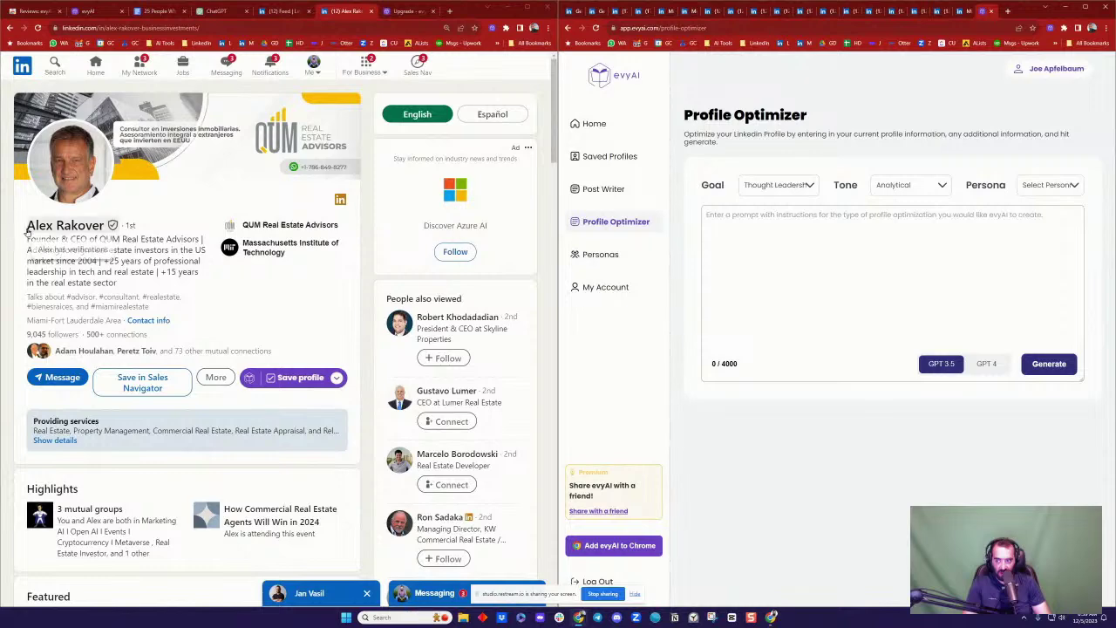
left_click_drag(24, 227, 193, 307)
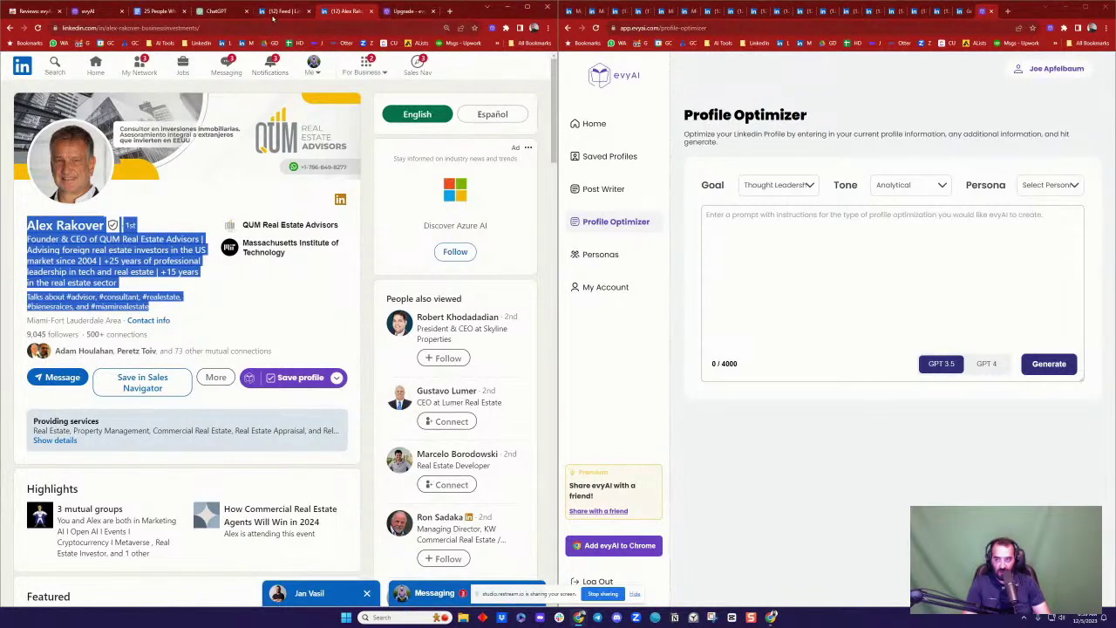
left_click(213, 10)
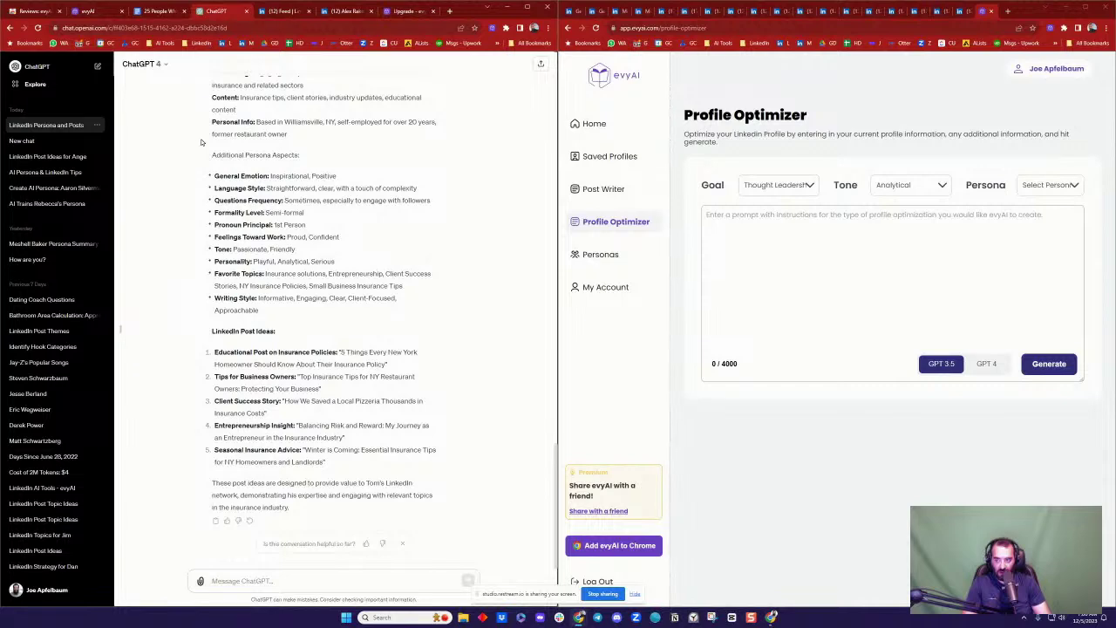
left_click(142, 11)
scroll(344, 311, "down", 5)
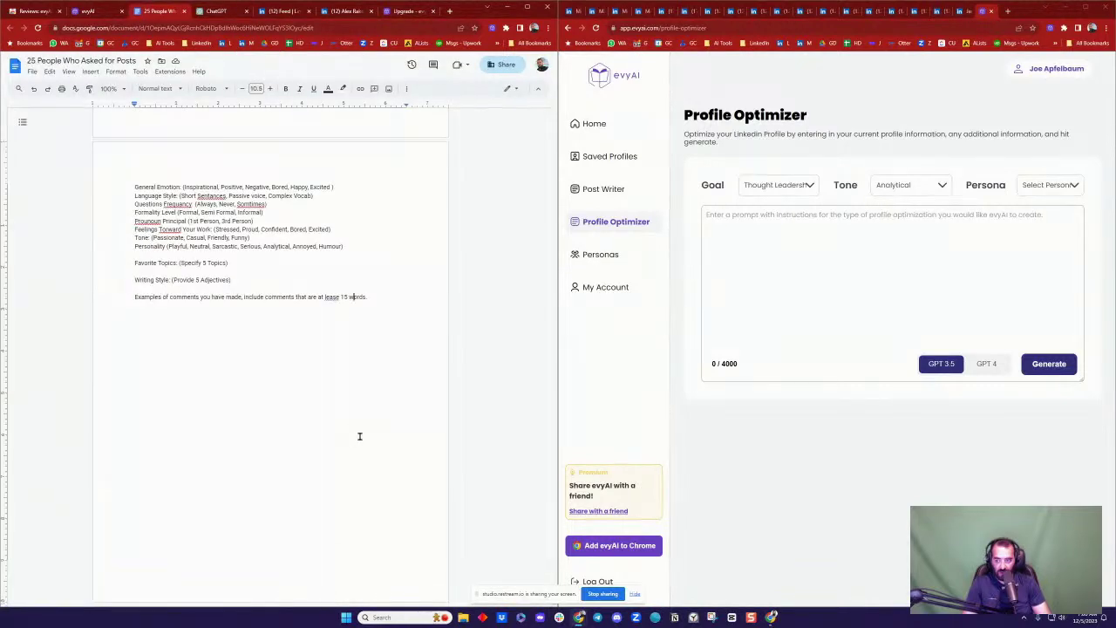
scroll(405, 377, "down", 3)
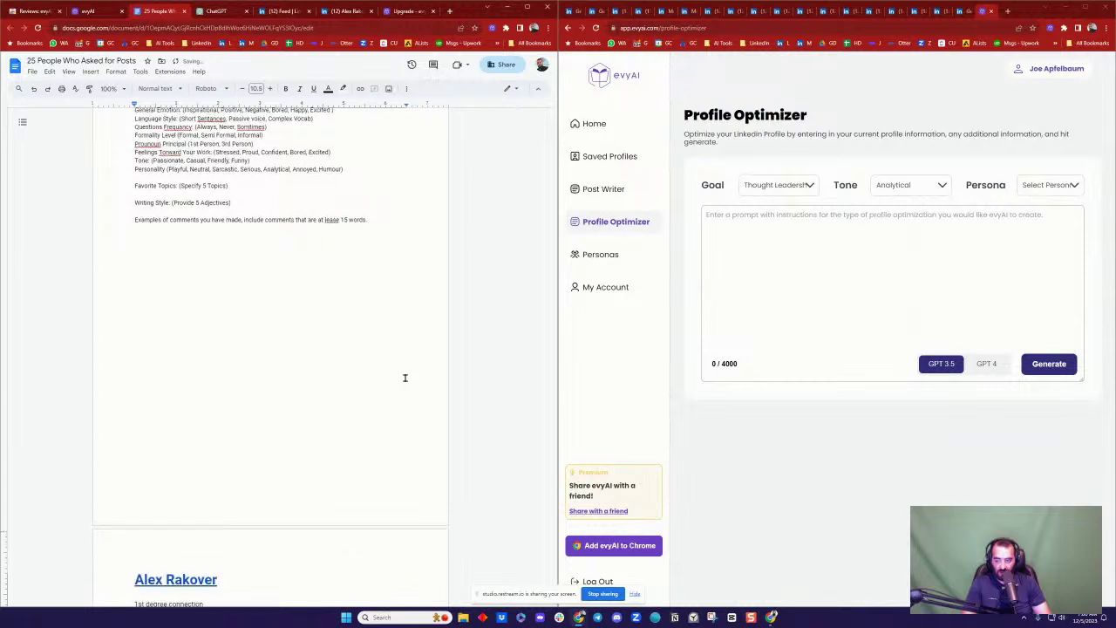
key("ctrl+z")
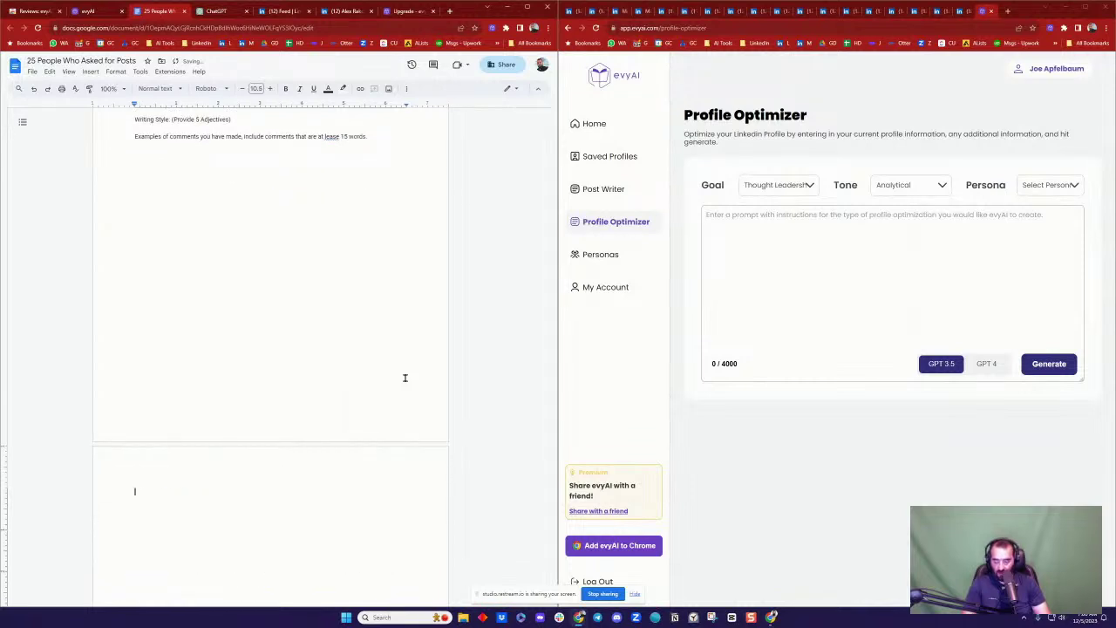
Step: Copy ChatGPT's insurance agency owner persona and paste it on a new line below the template
left_click(213, 12)
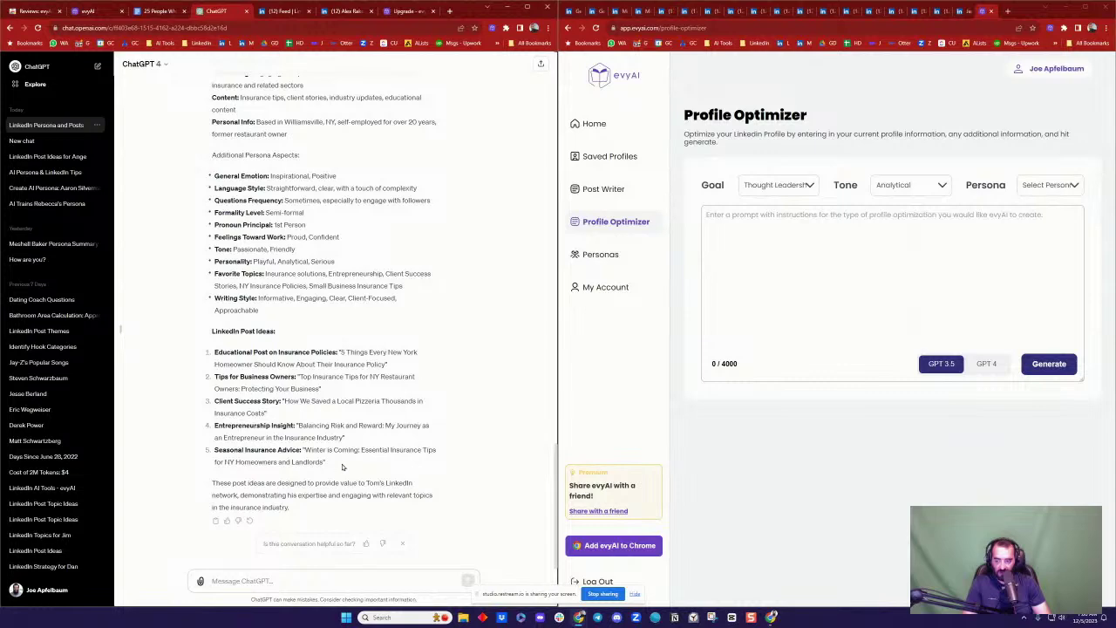
left_click_drag(343, 466, 217, 296)
scroll(306, 367, "up", 3)
scroll(306, 383, "down", 2)
scroll(214, 279, "up", 5)
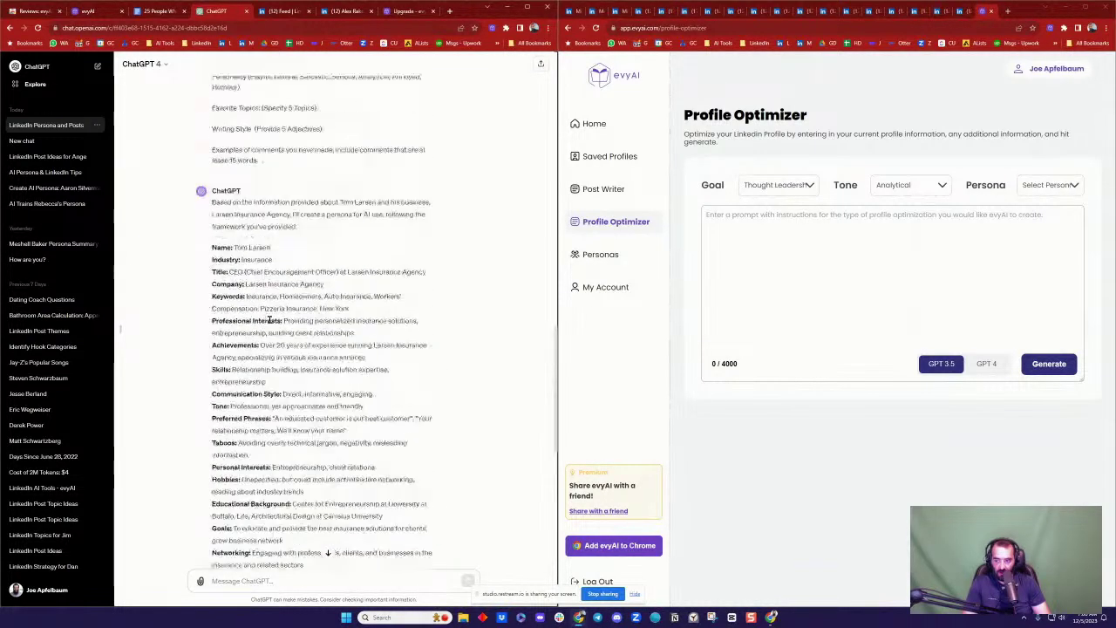
left_click(211, 289, "shift")
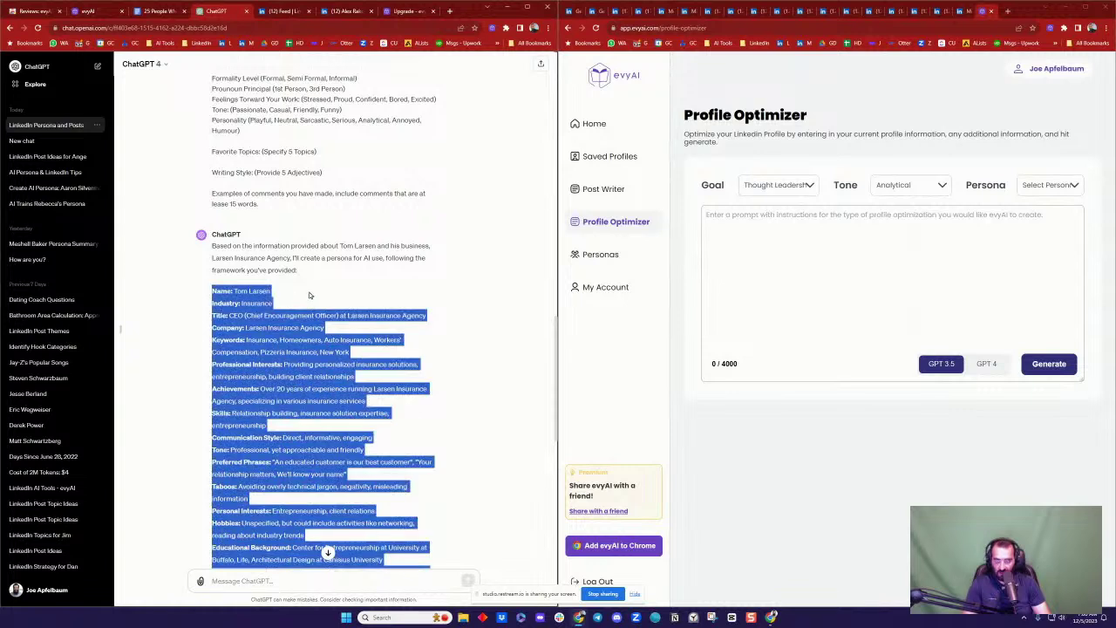
left_click(160, 10)
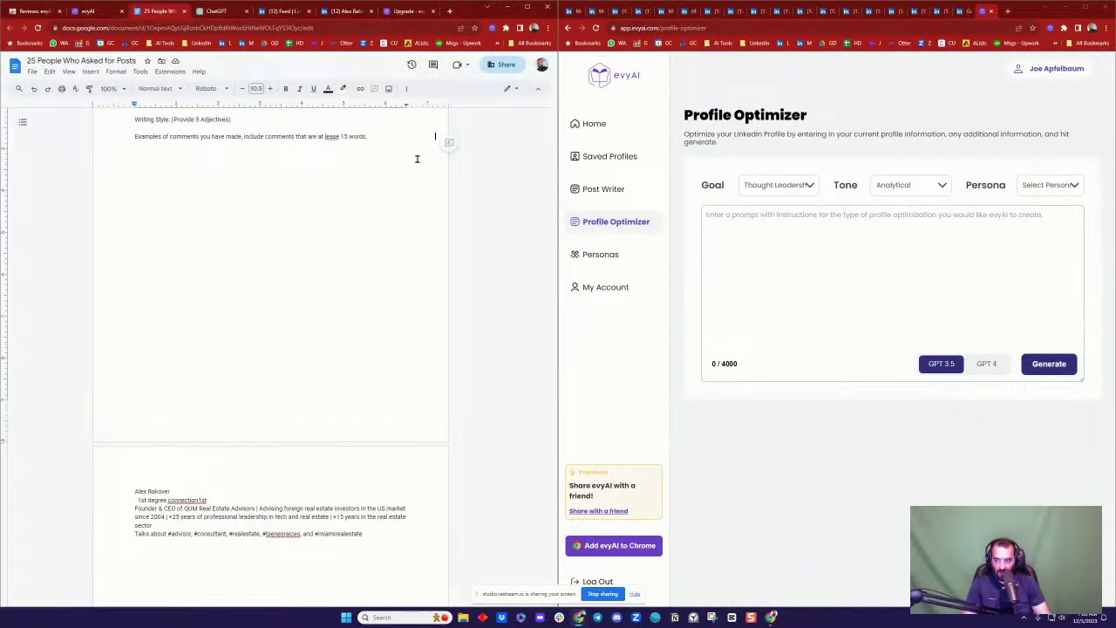
left_click(393, 141)
key("Return")
key("ctrl+v")
scroll(270, 226, "down", 10)
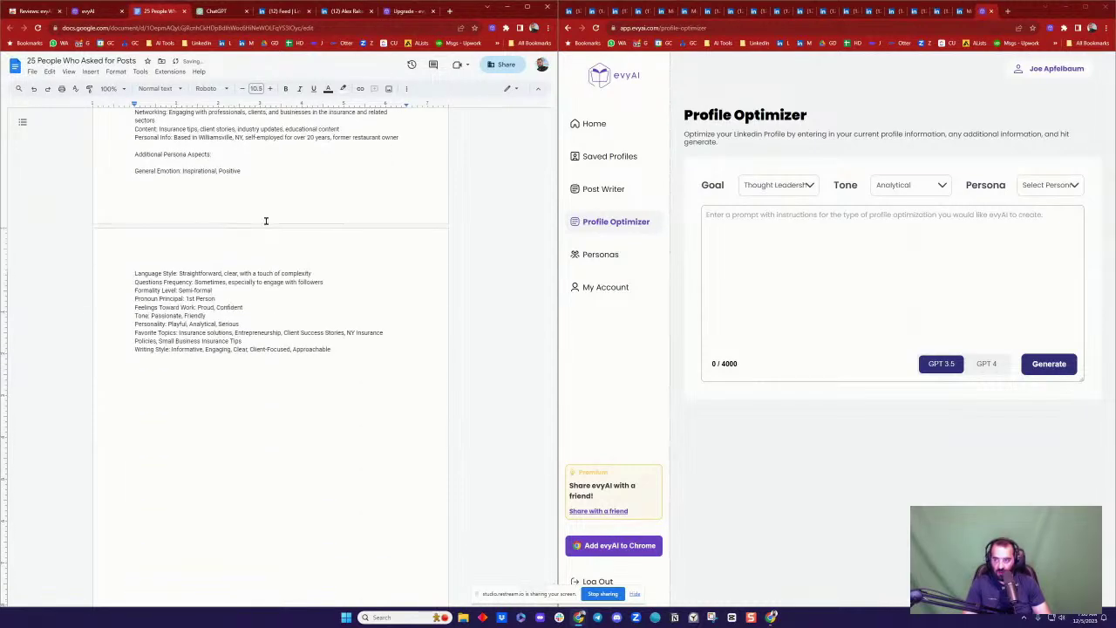
Step: Copy the commenter's LinkedIn About section through Top skills and paste it into the Google Doc
left_click(336, 11)
left_click(207, 320)
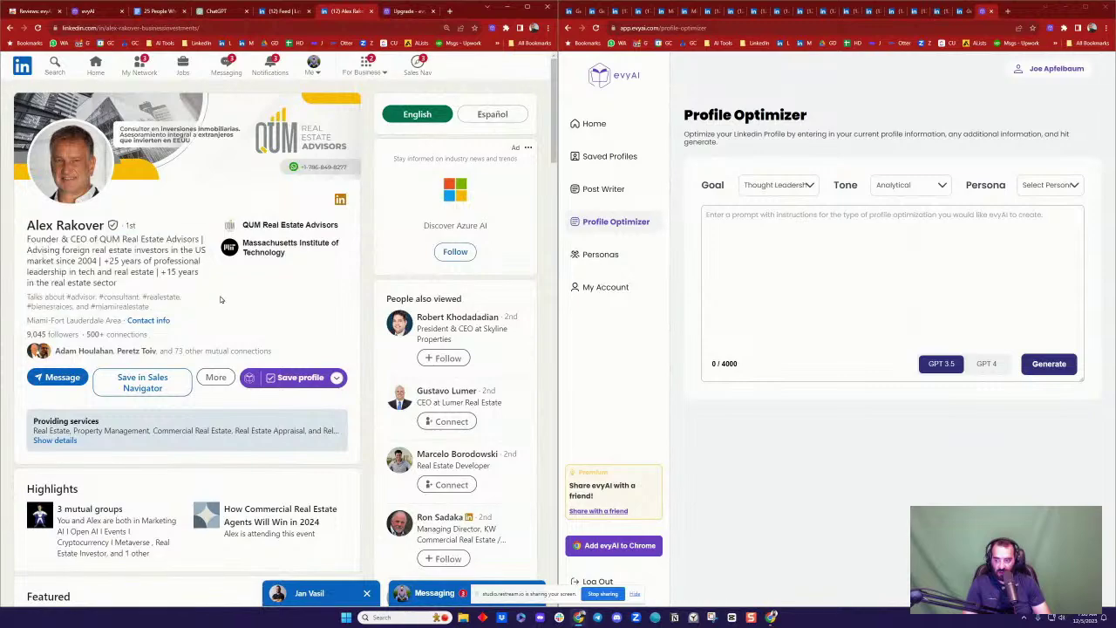
scroll(207, 317, "down", 10)
scroll(207, 315, "down", 2)
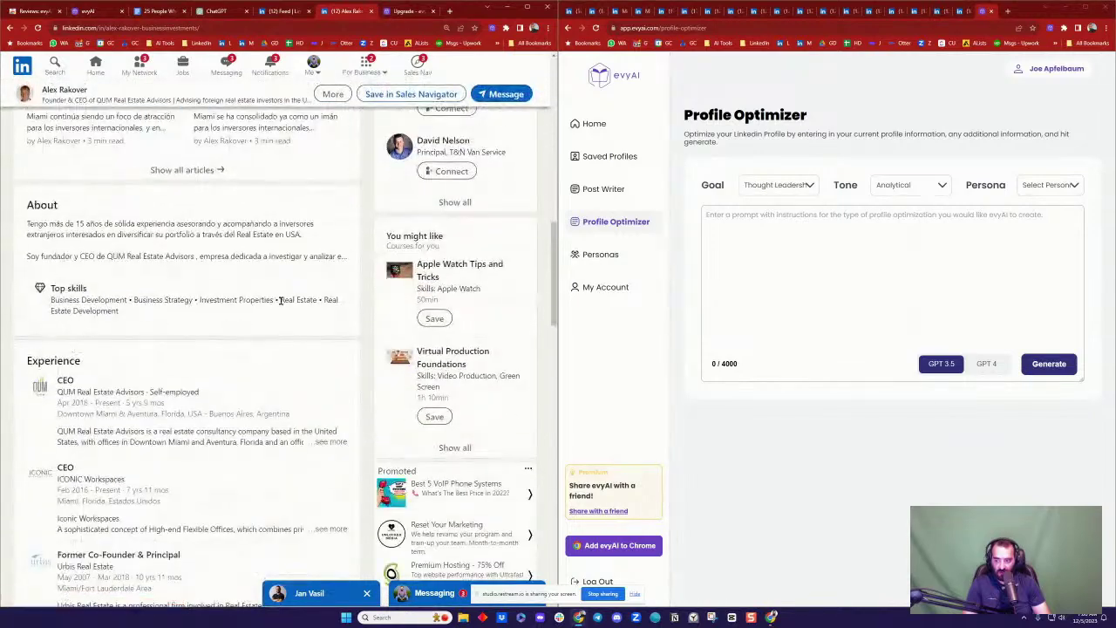
triple_click(105, 223)
left_click_drag(26, 206, 177, 306)
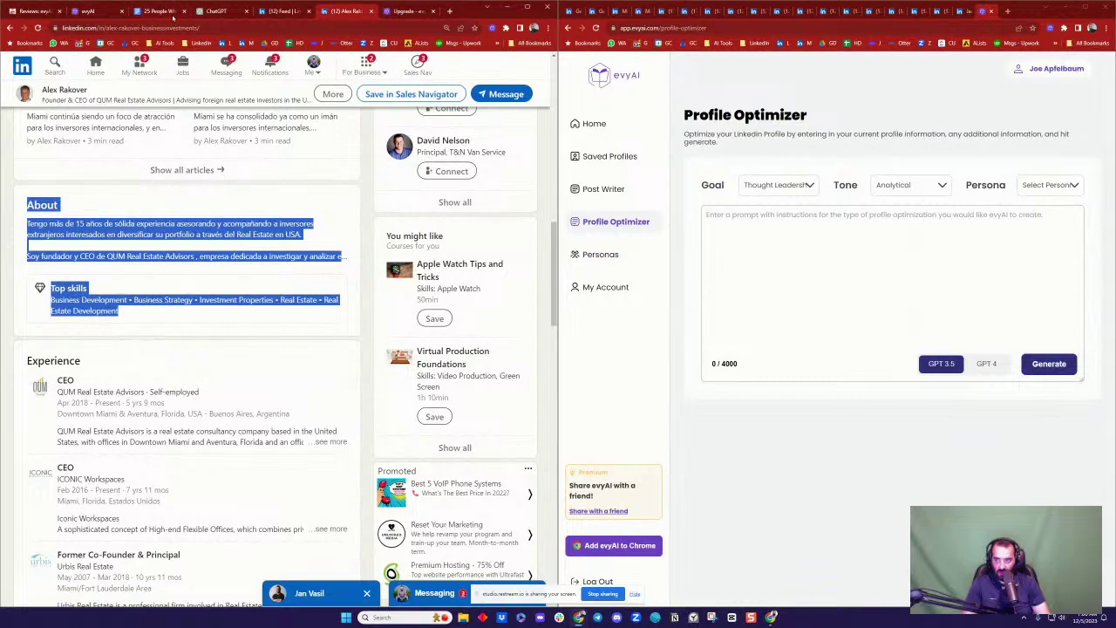
left_click(165, 11)
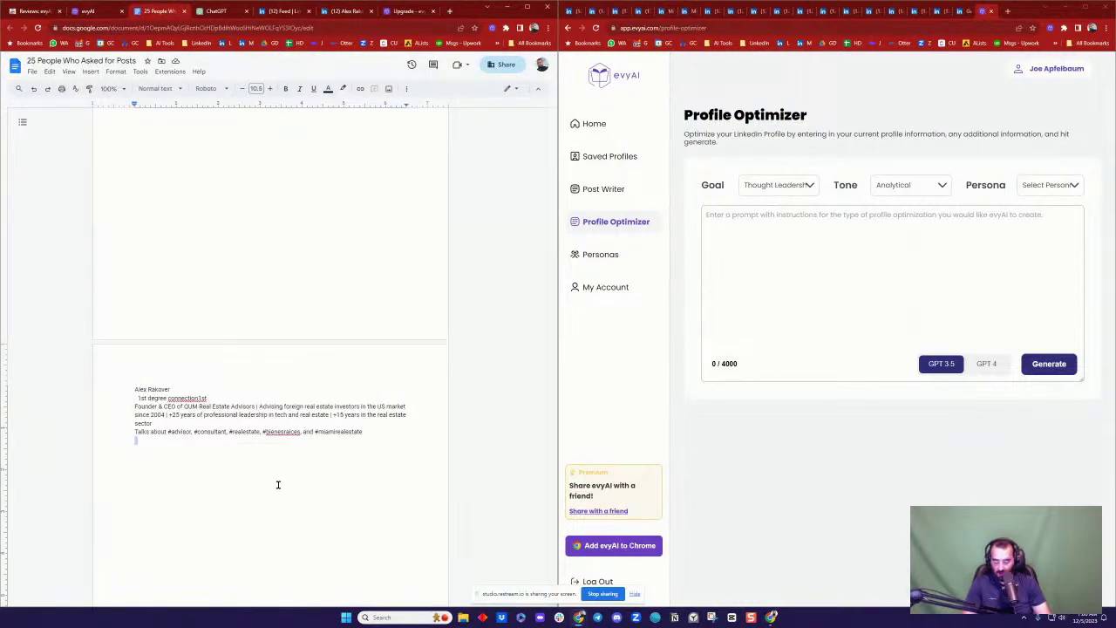
key("ctrl+v")
scroll(249, 204, "up", 15)
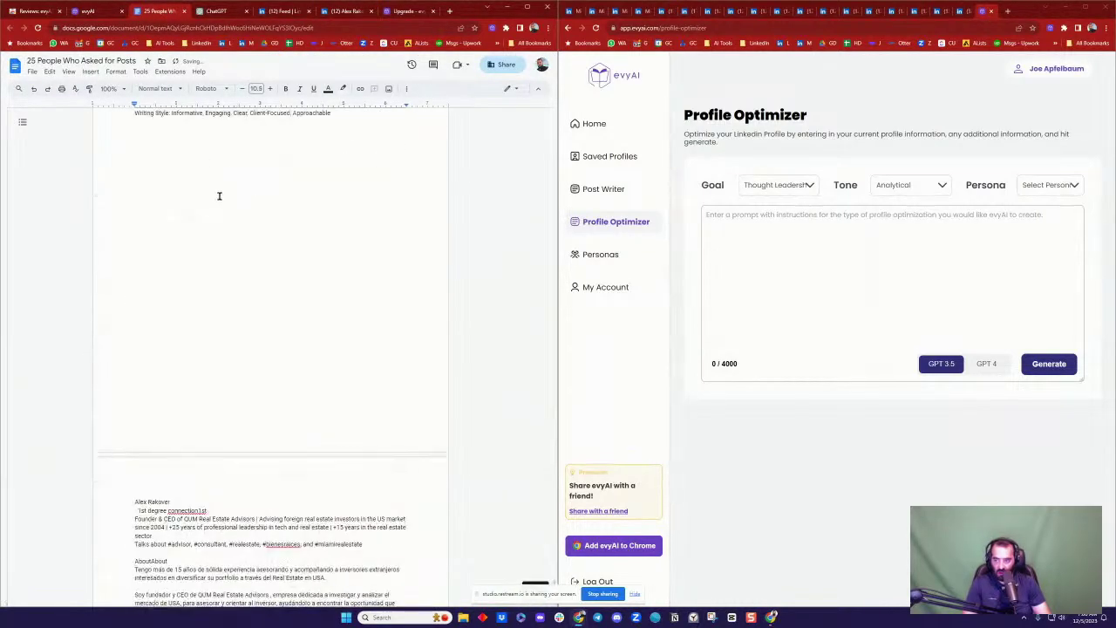
scroll(212, 203, "down", 10)
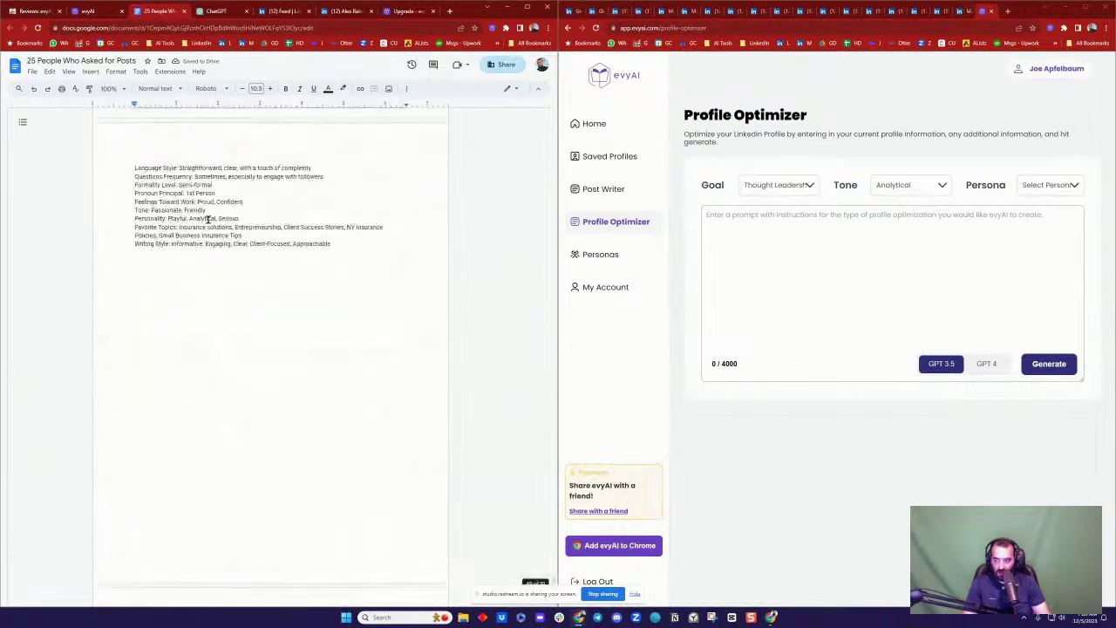
scroll(184, 228, "up", 5)
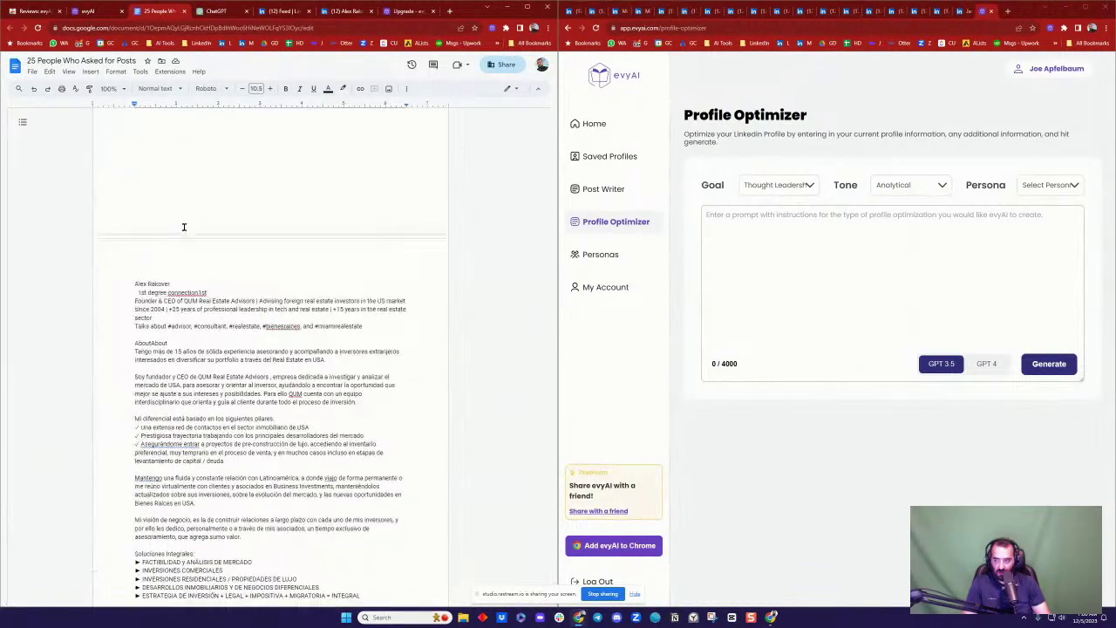
scroll(183, 240, "down", 4)
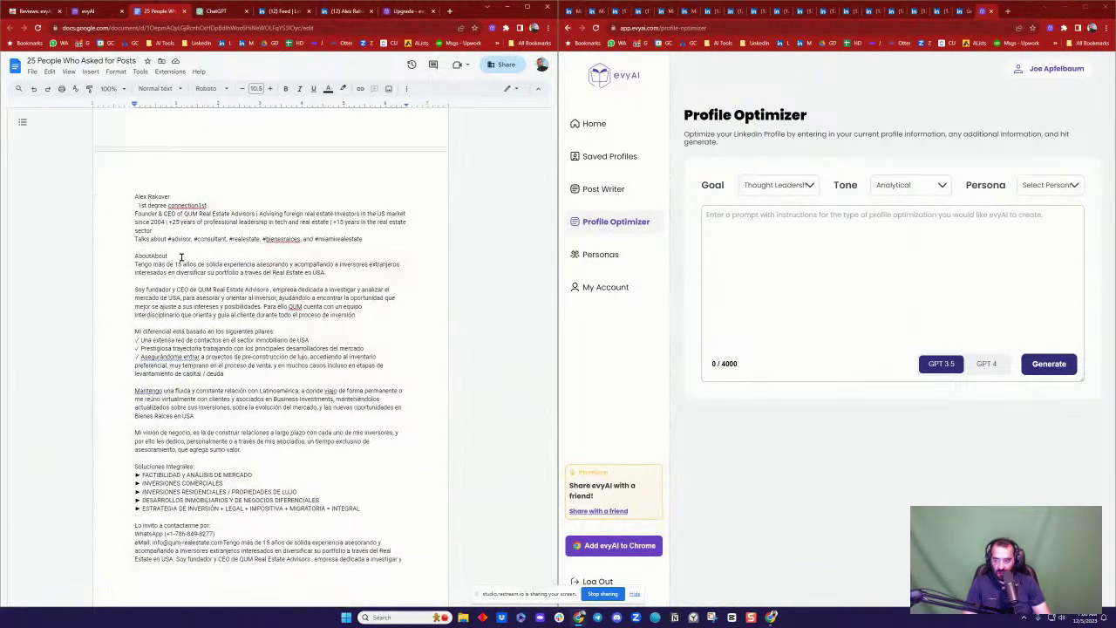
scroll(182, 253, "up", 6)
scroll(183, 255, "up", 1)
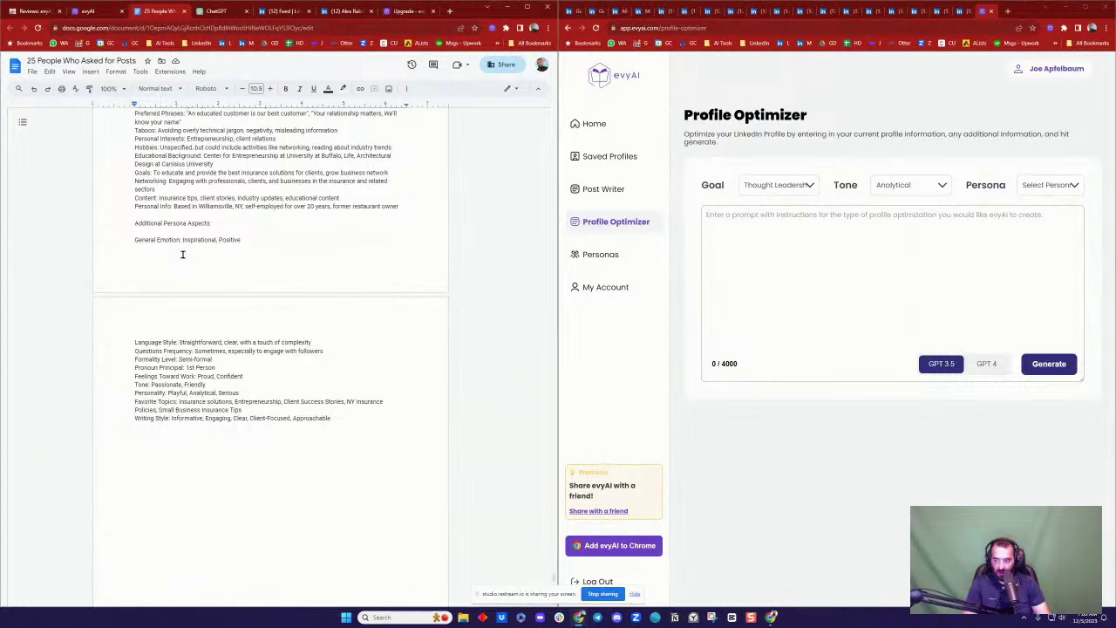
scroll(182, 254, "up", 6)
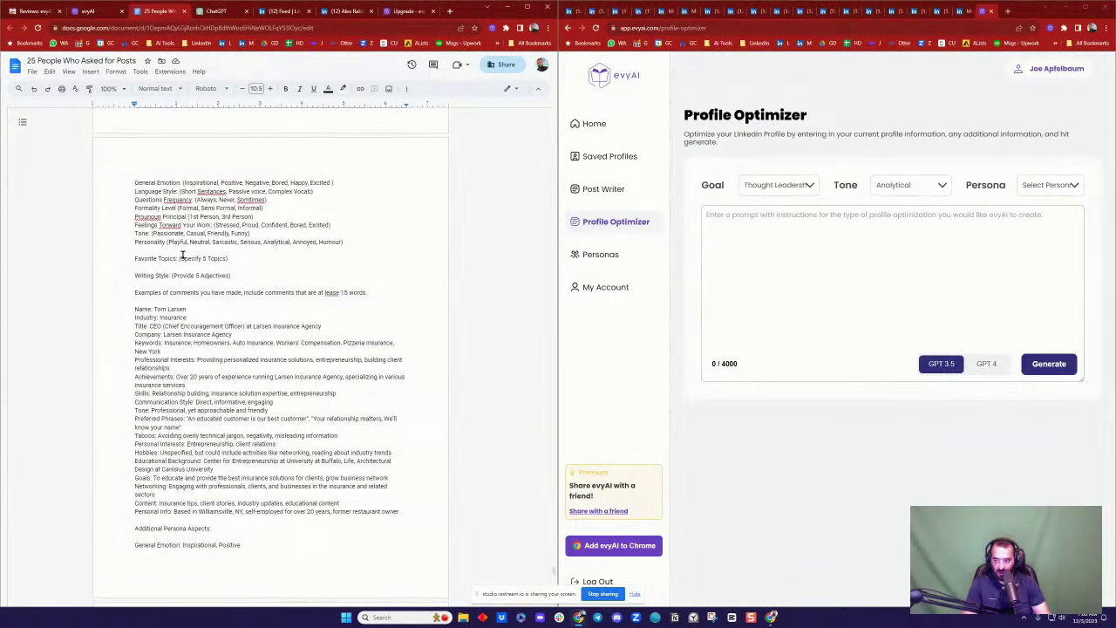
scroll(175, 301, "down", 10)
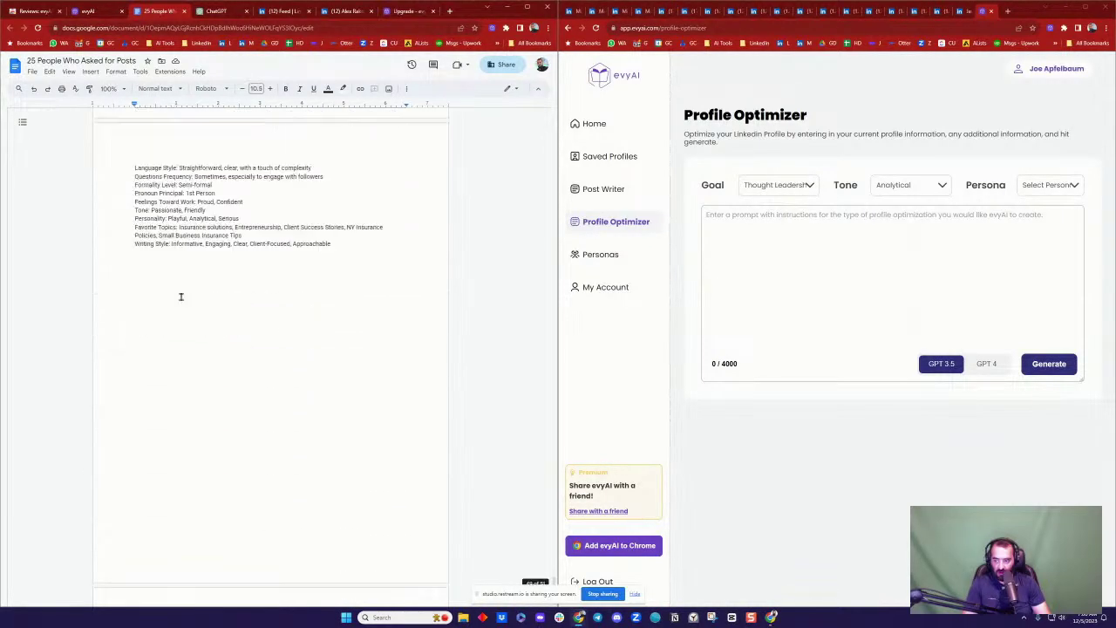
scroll(183, 294, "down", 10)
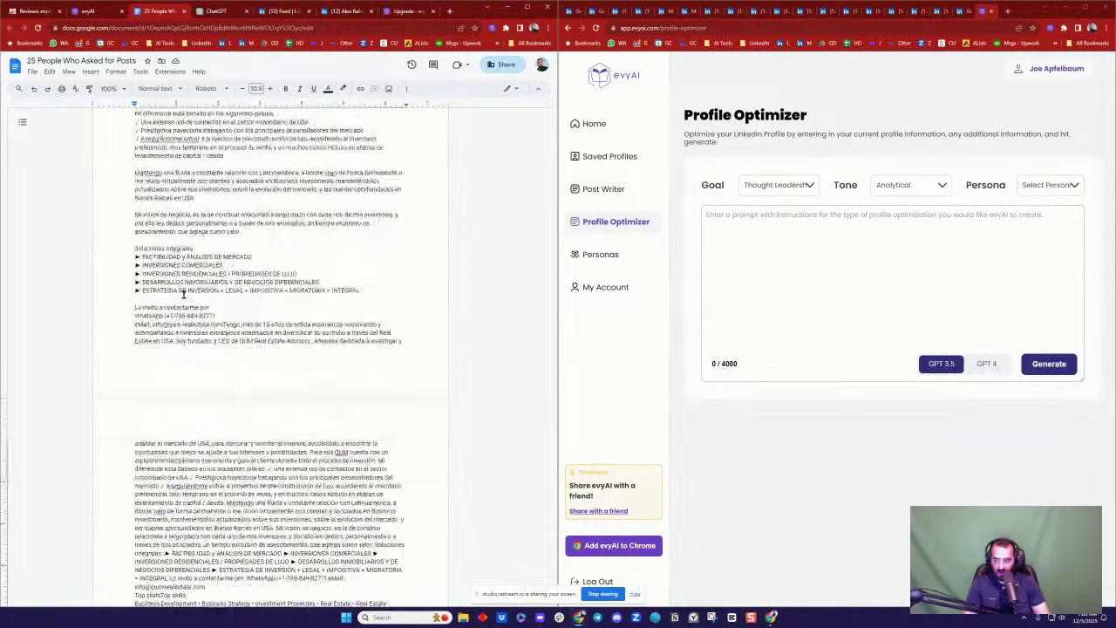
scroll(221, 244, "up", 5)
scroll(221, 244, "up", 5)
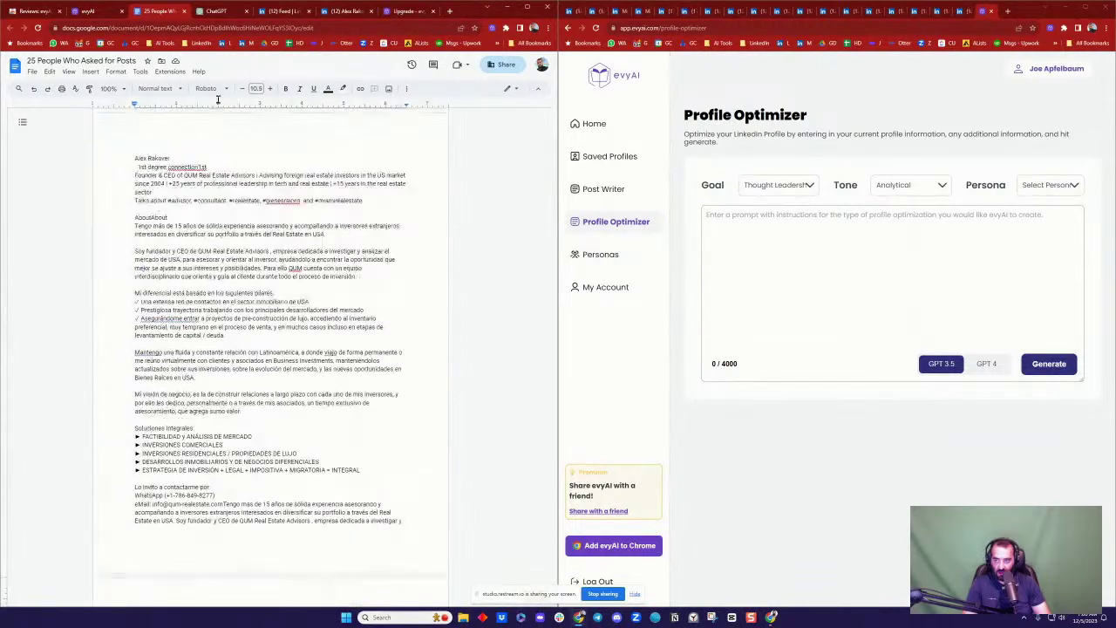
Step: Start a new empty ChatGPT chat
key("ctrl+Tab")
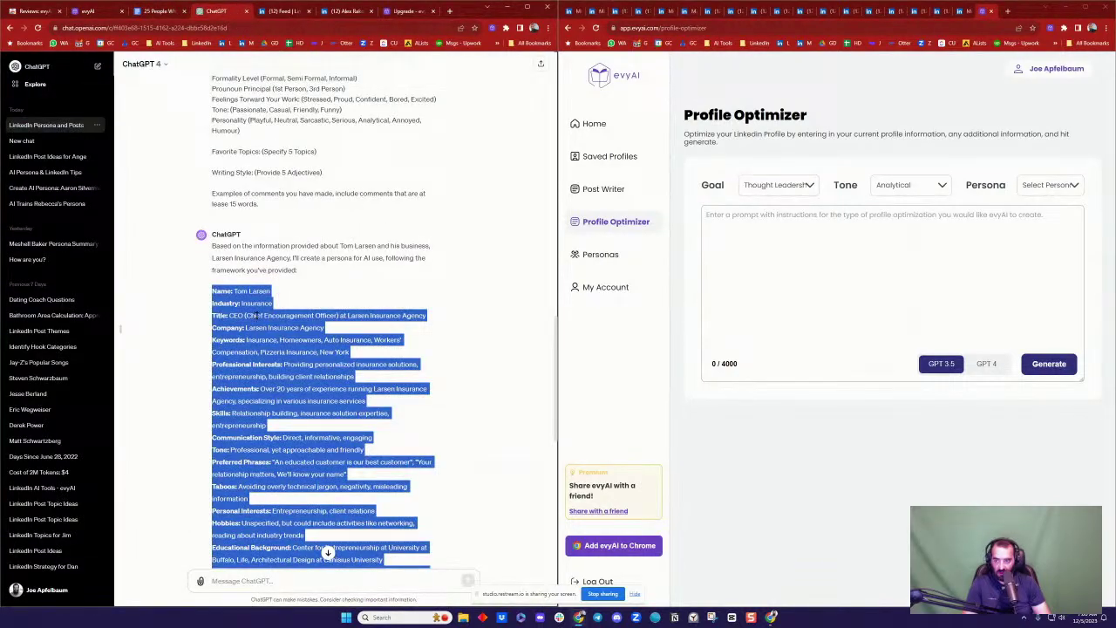
left_click(246, 316)
scroll(262, 318, "down", 5)
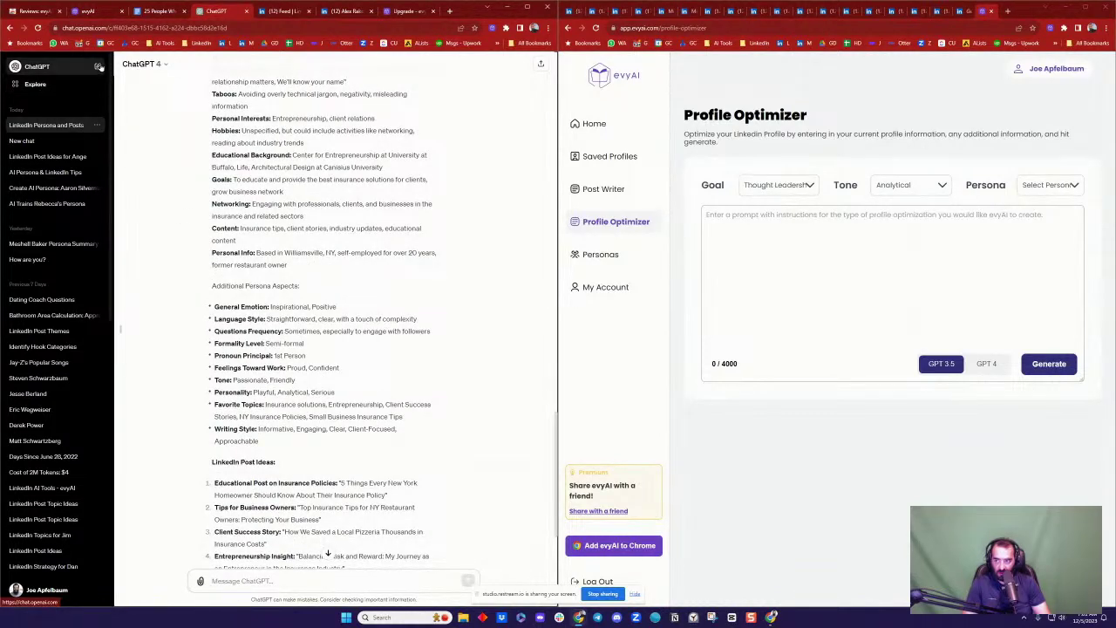
left_click(39, 66)
Step: Select all of the pasted profile text in the persona prompts document and cut it
left_click(163, 11)
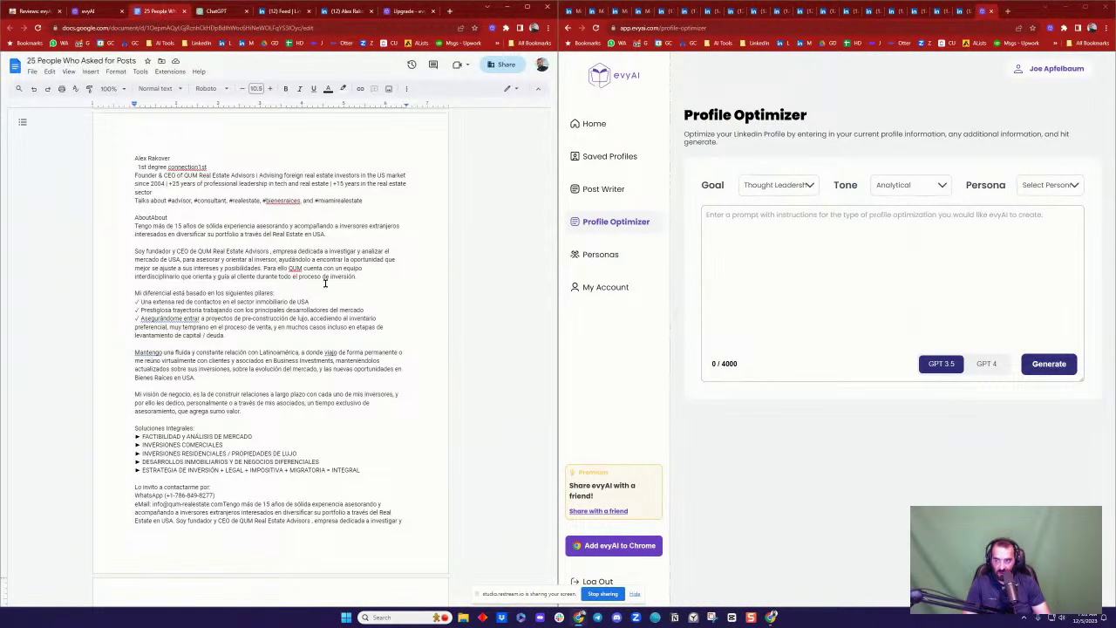
left_click_drag(133, 164, 275, 410)
scroll(282, 312, "down", 5)
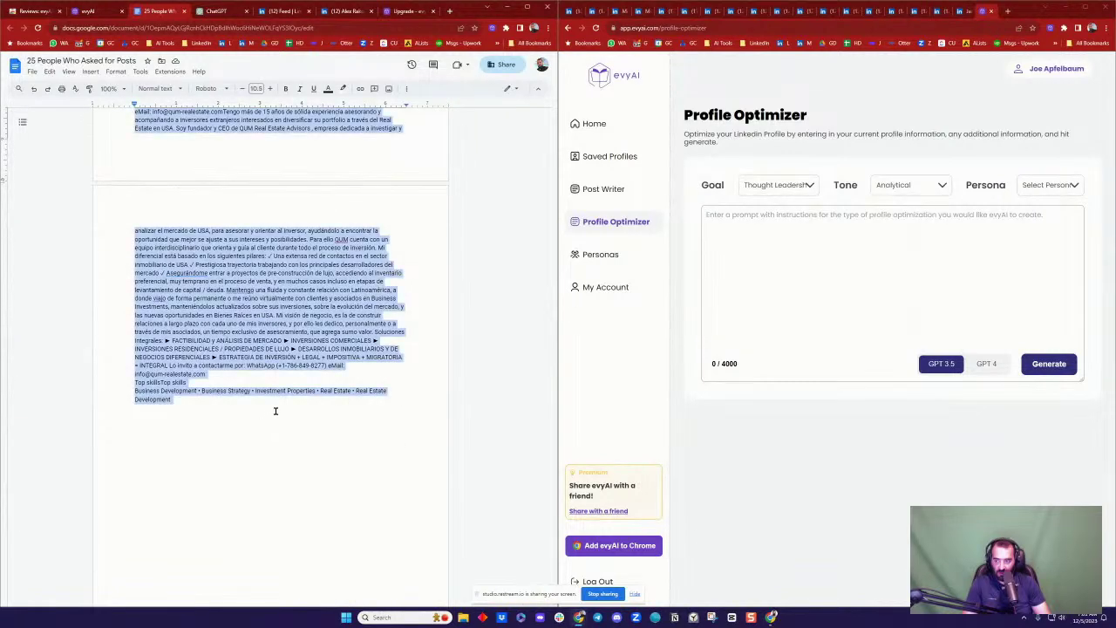
scroll(312, 381, "up", 10)
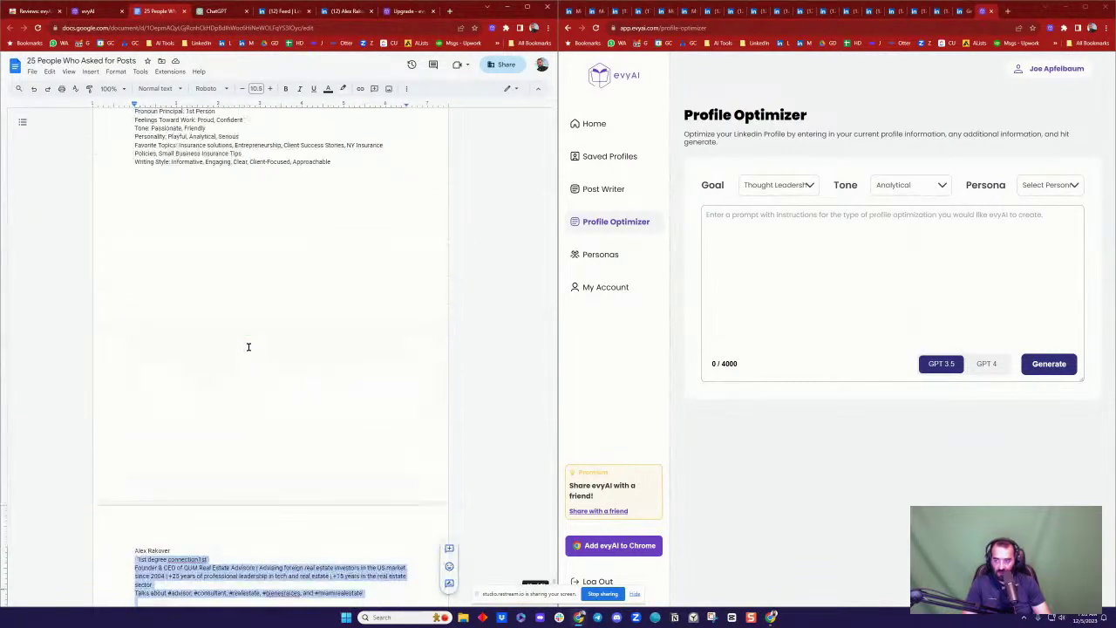
scroll(193, 367, "up", 5)
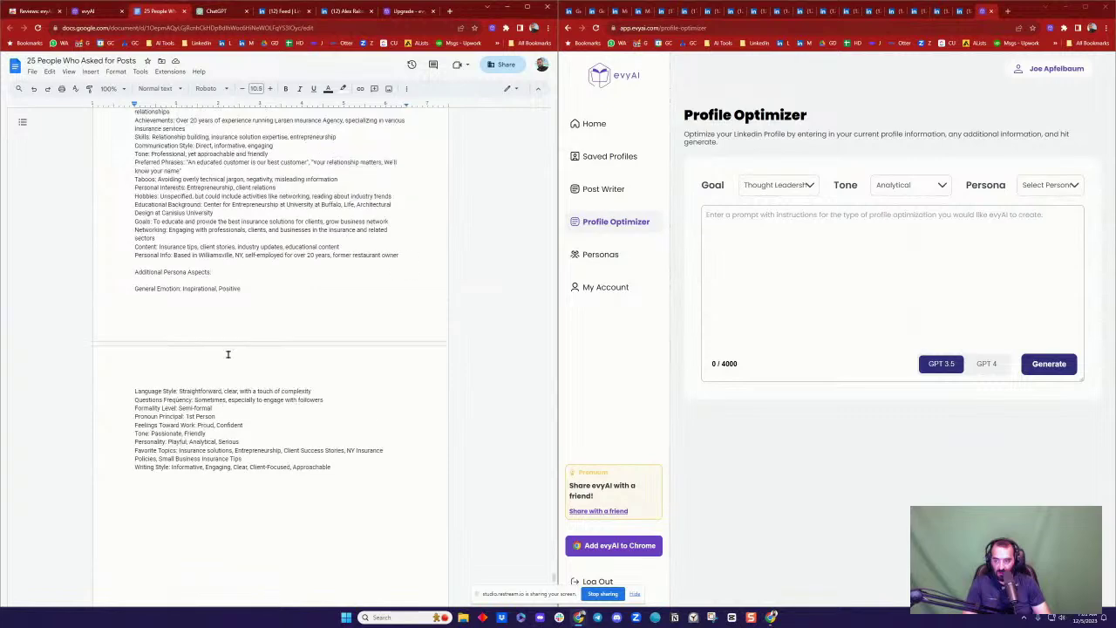
scroll(228, 354, "up", 5)
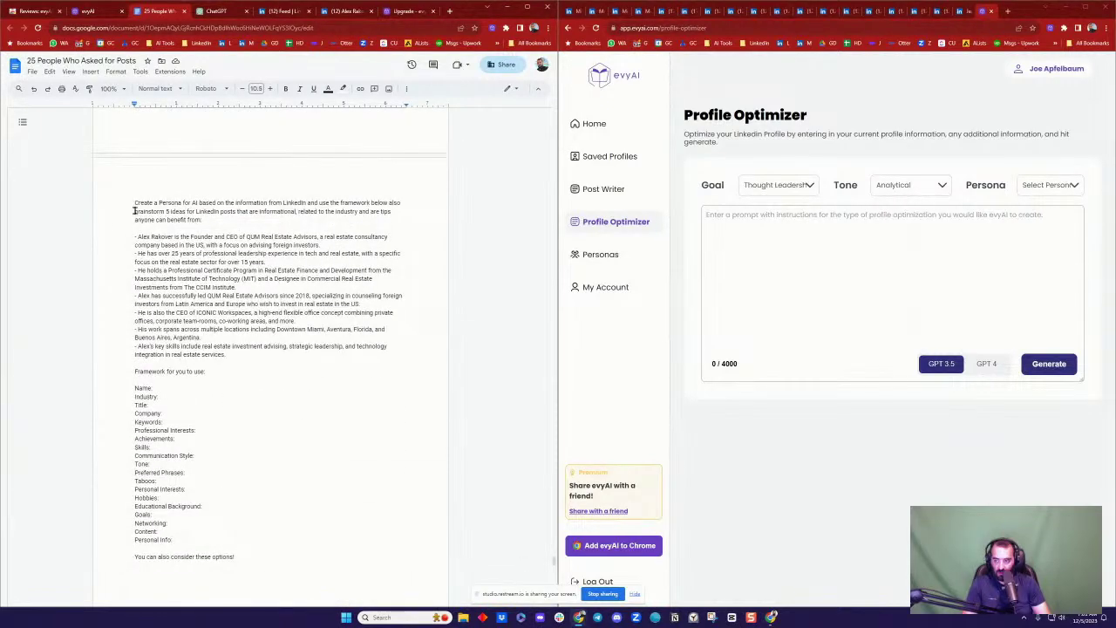
left_click_drag(134, 204, 264, 398)
scroll(266, 399, "down", 4)
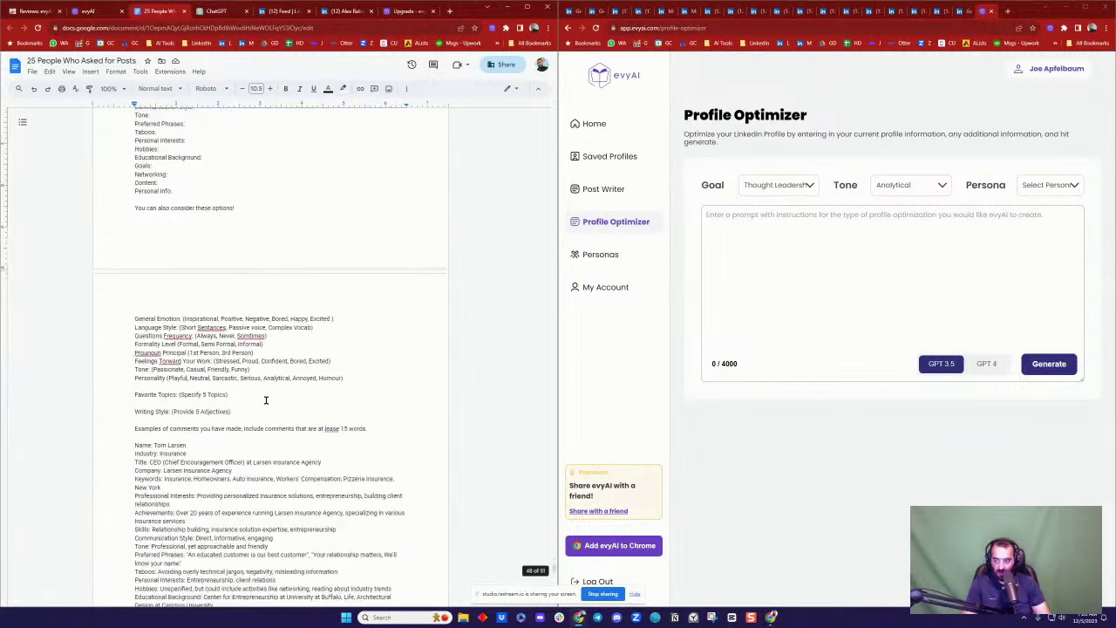
scroll(266, 399, "down", 2)
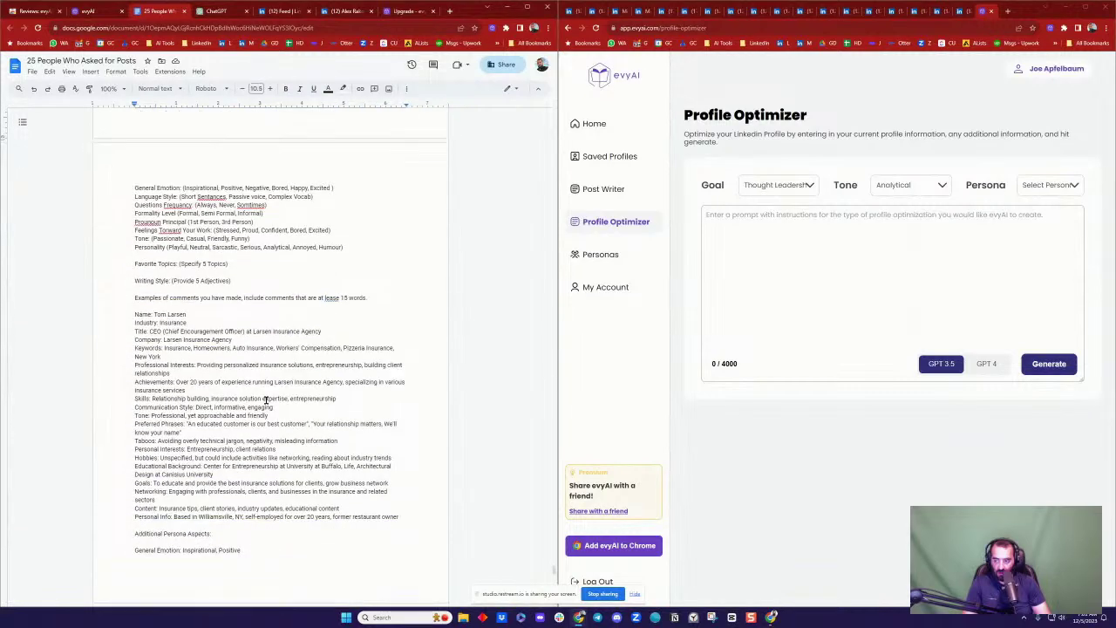
scroll(266, 399, "down", 1)
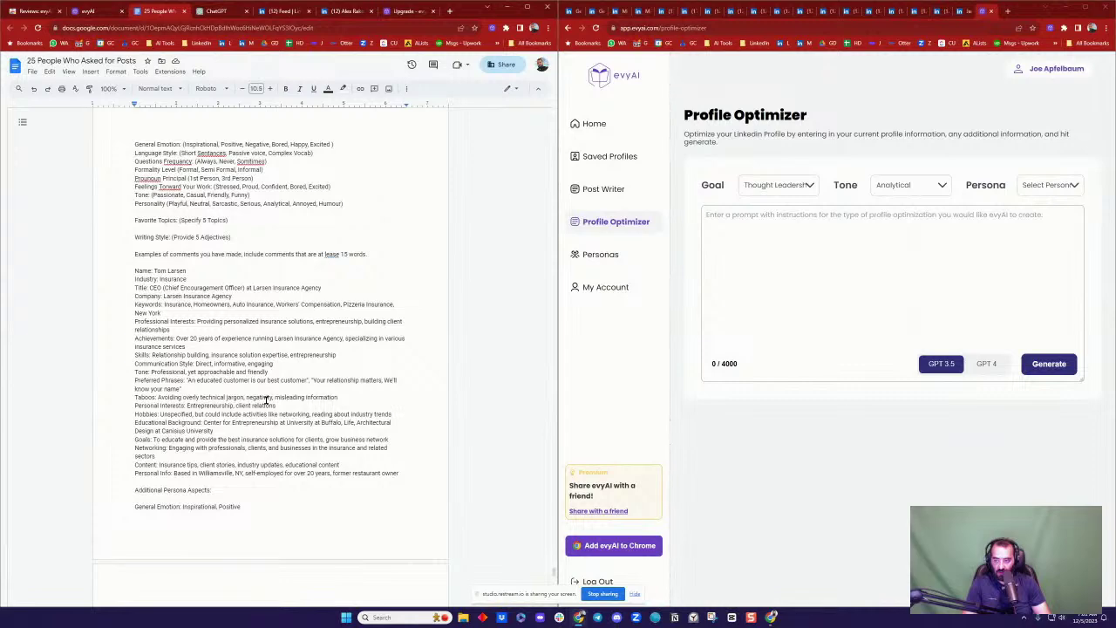
scroll(266, 400, "up", 3)
scroll(266, 400, "down", 10)
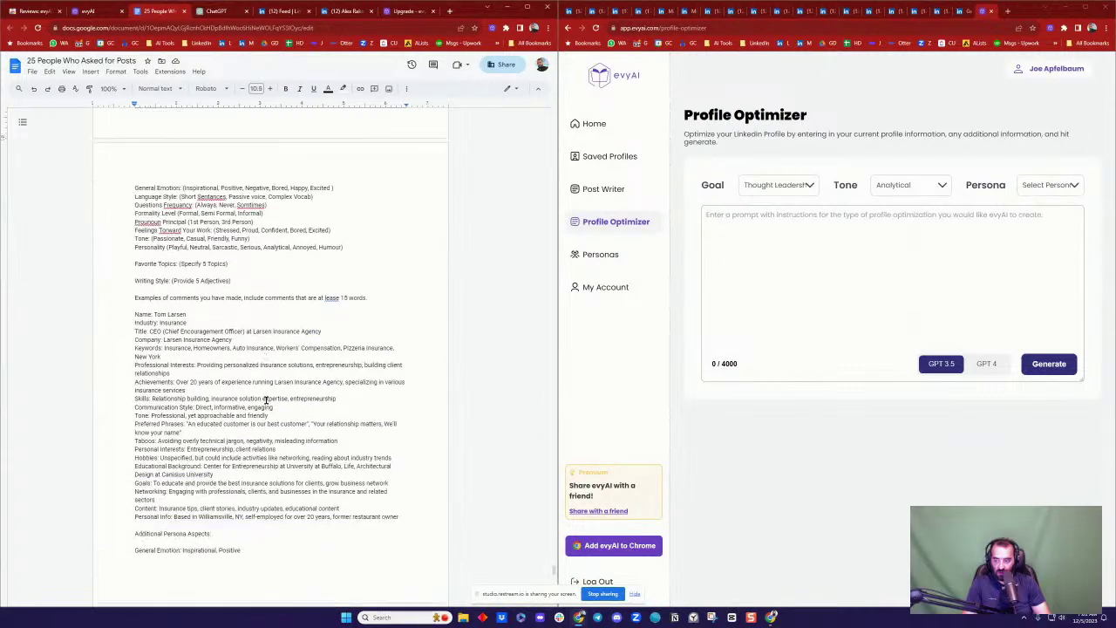
scroll(266, 399, "down", 5)
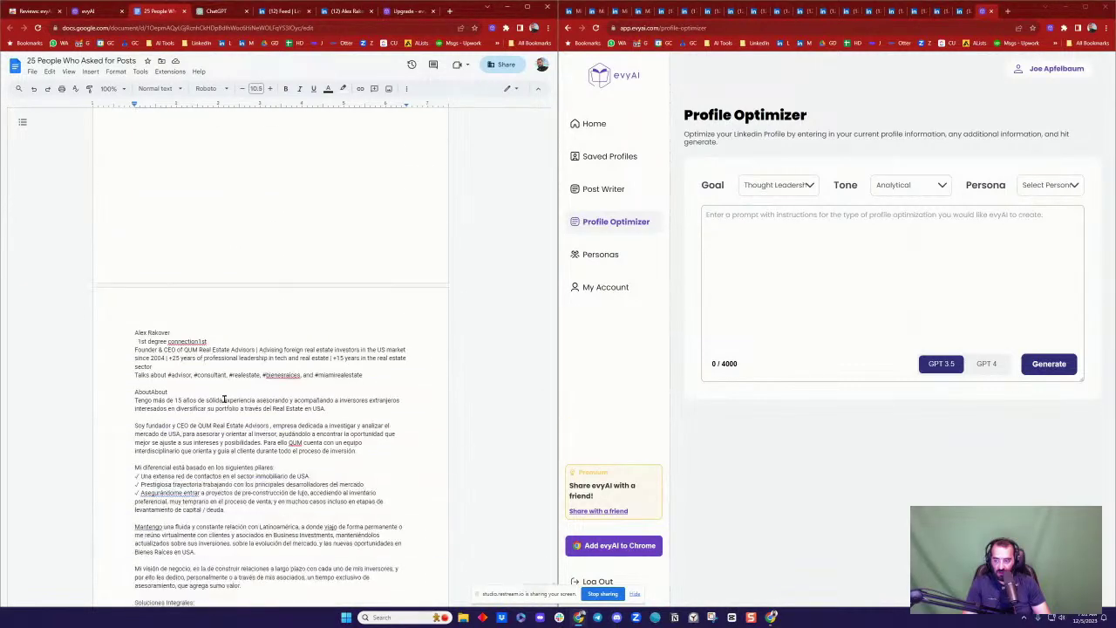
left_click_drag(127, 334, 306, 463)
scroll(306, 463, "down", 8)
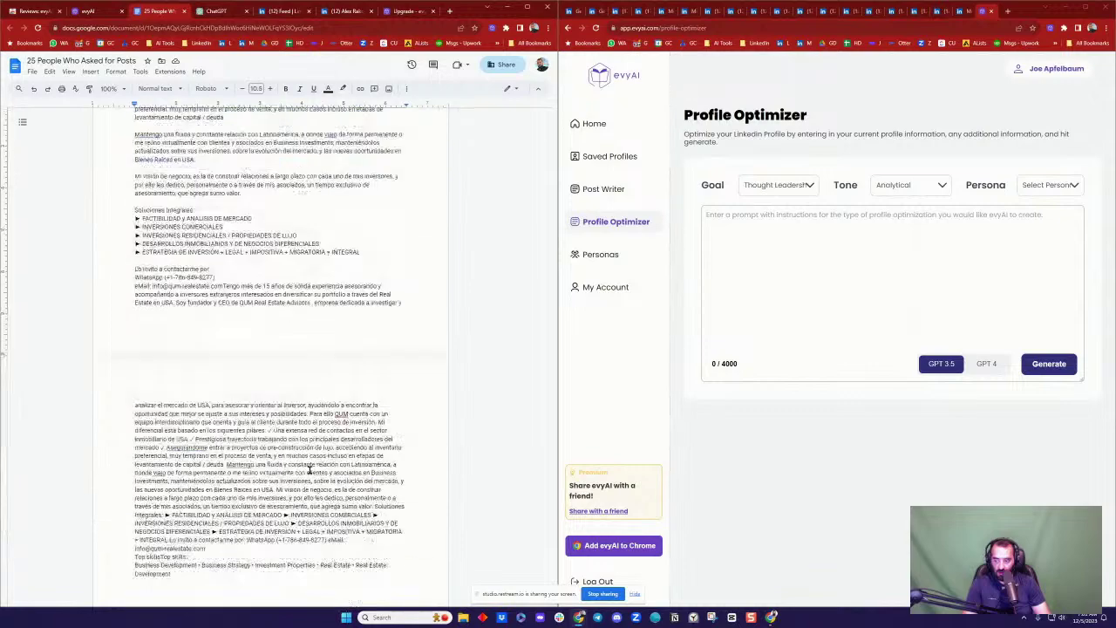
left_click(306, 463, "shift")
key("ctrl+x")
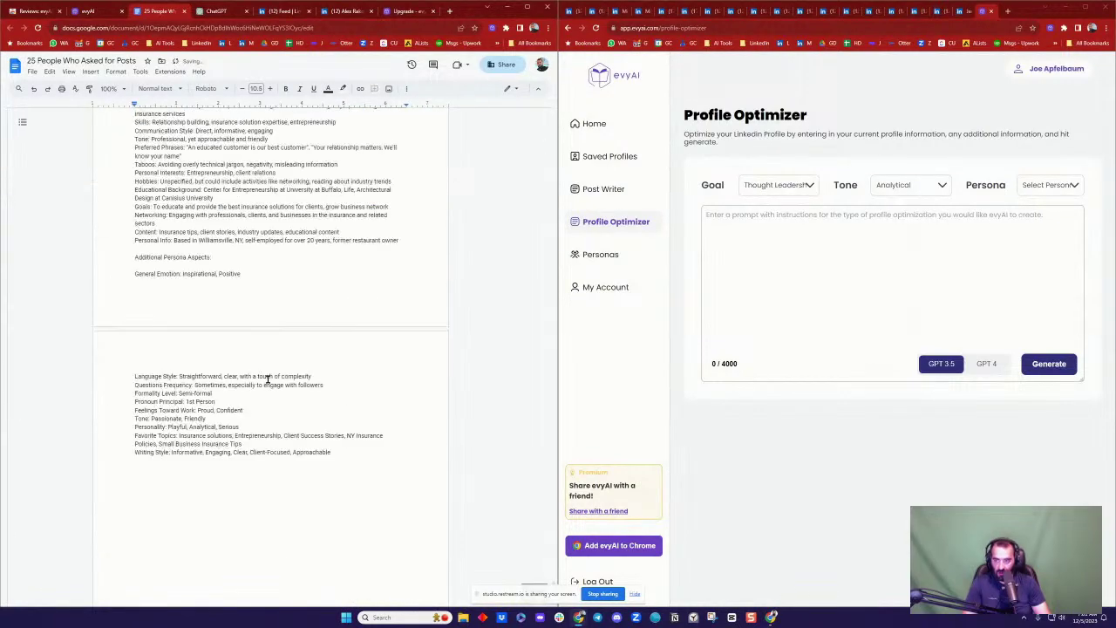
Step: Paste the cut profile text on a new line below the prompt's summary
scroll(268, 379, "up", 10)
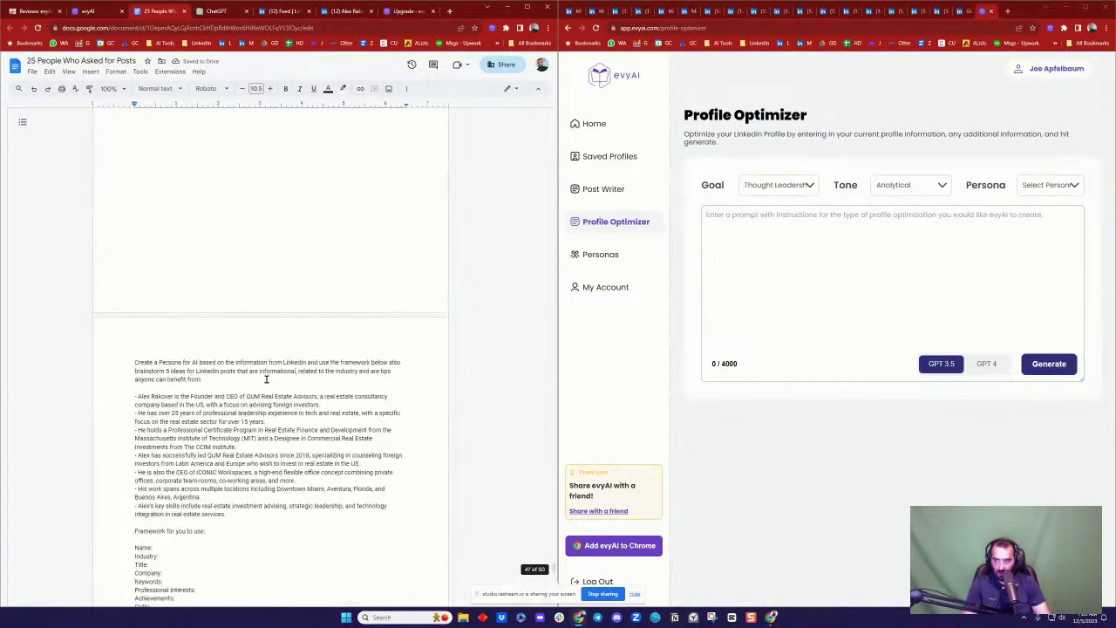
scroll(267, 380, "up", 4)
scroll(266, 380, "down", 7)
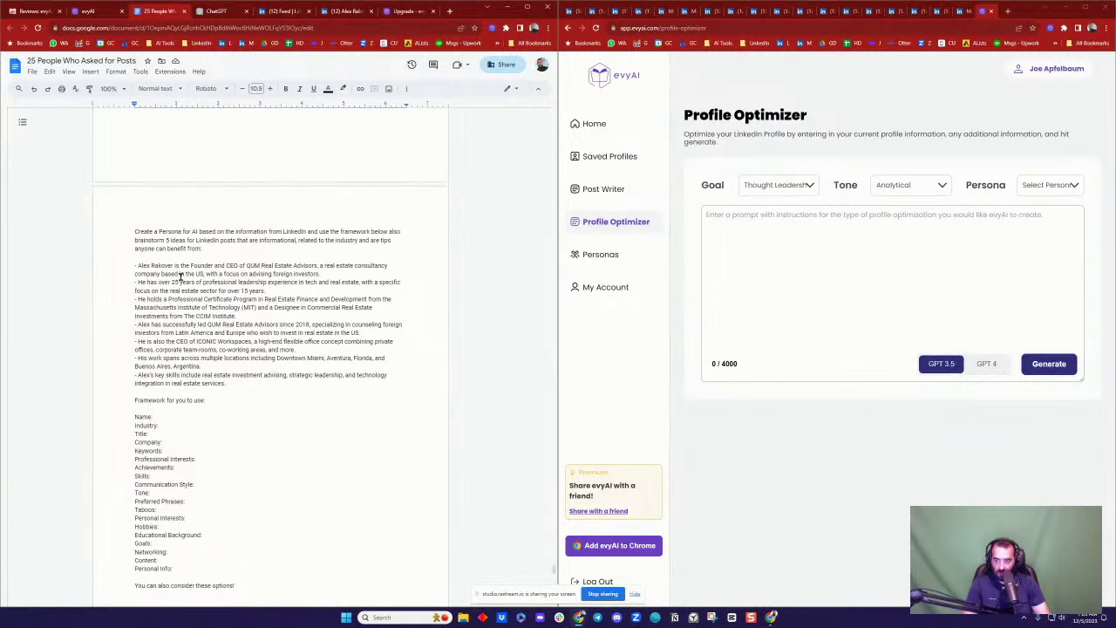
left_click(278, 384)
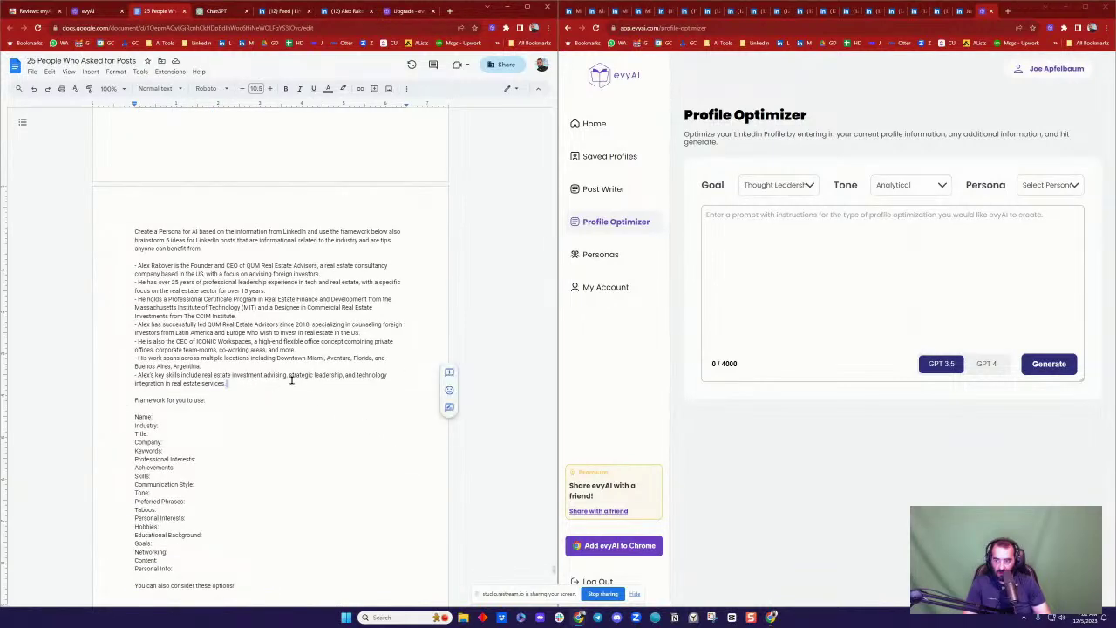
key("Return")
key("ctrl+v")
Step: Select the whole Create a Persona prompt block, including the profile text
scroll(292, 380, "down", 12)
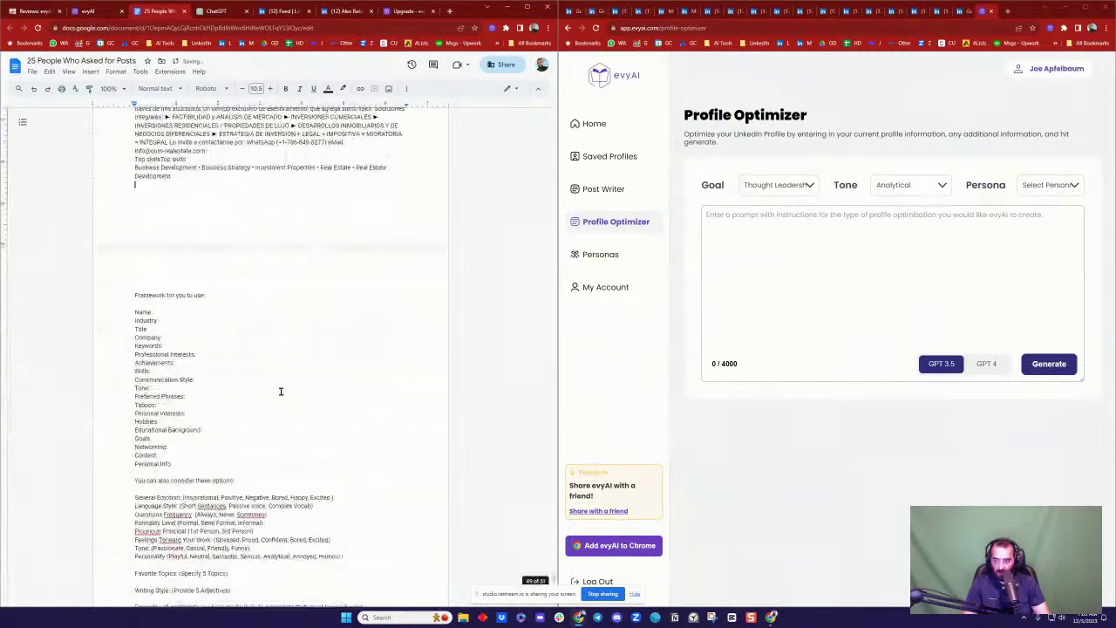
scroll(275, 402, "down", 4)
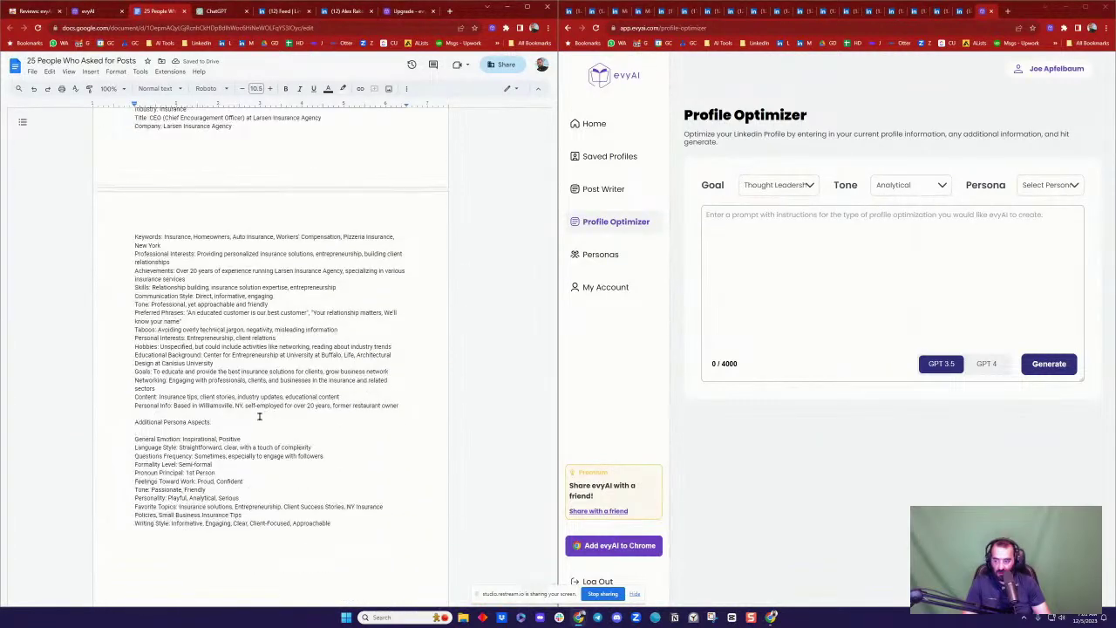
scroll(257, 423, "down", 1)
scroll(257, 423, "up", 6)
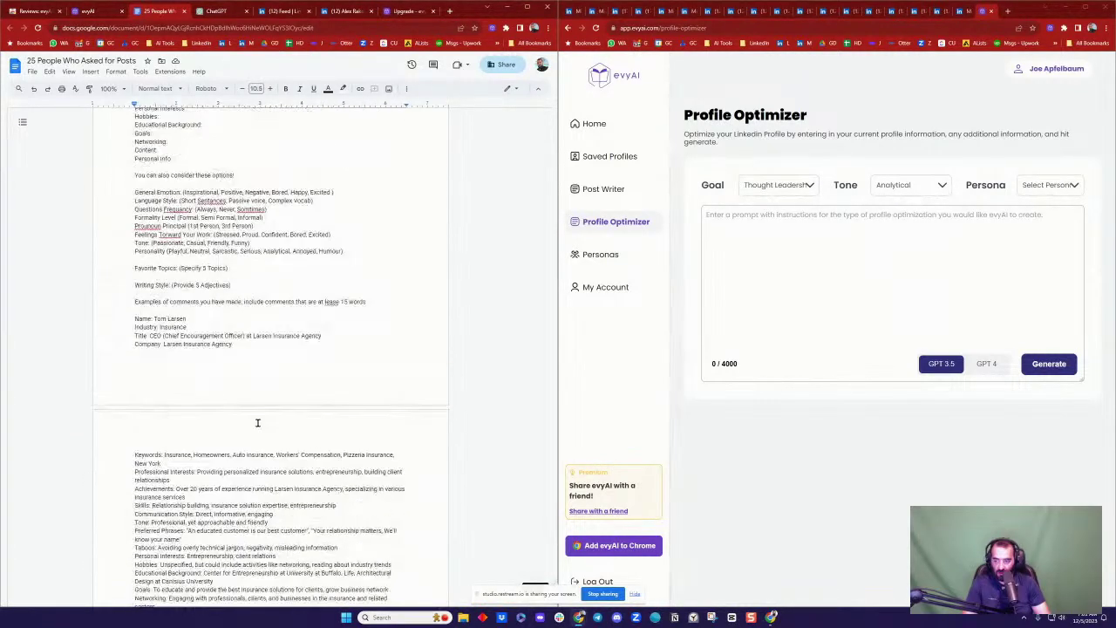
left_click_drag(366, 301, 315, 278)
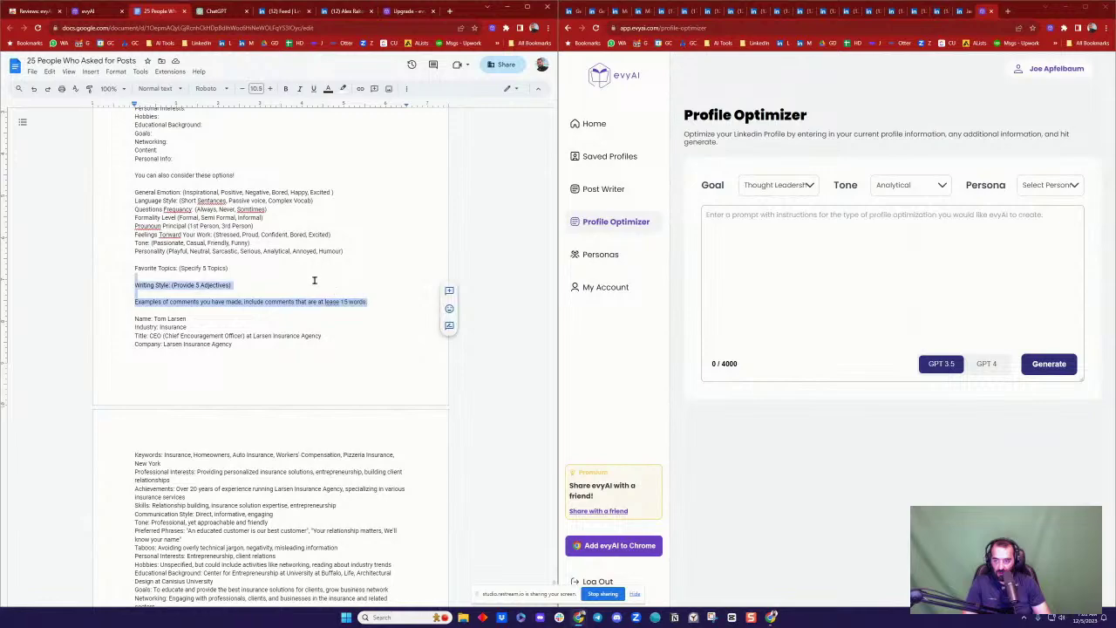
scroll(314, 284, "up", 9)
scroll(277, 293, "up", 10)
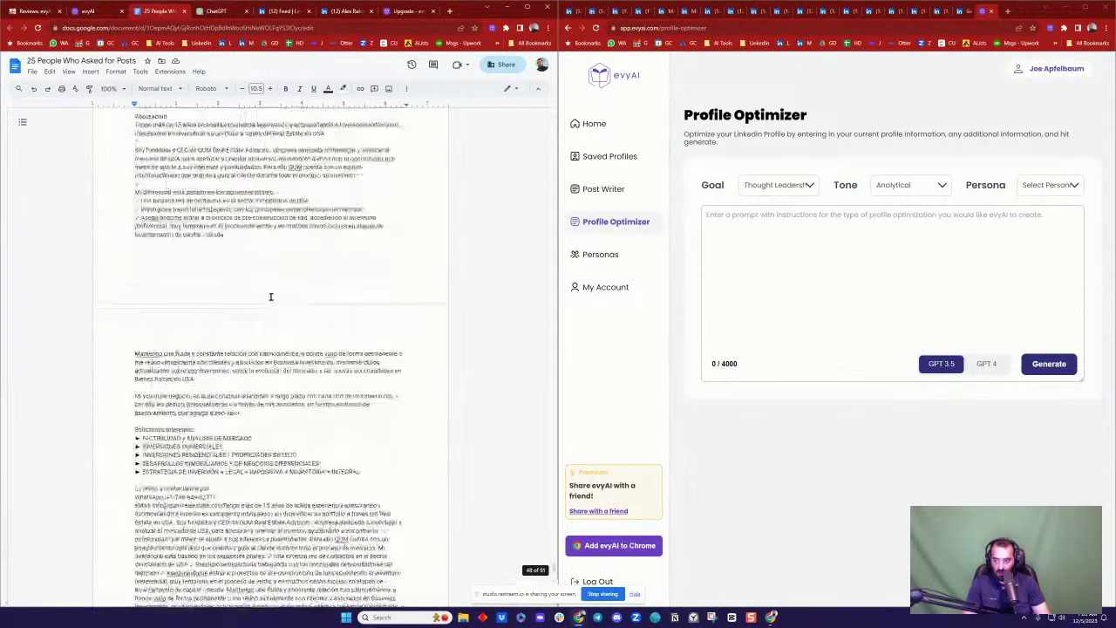
scroll(159, 367, "up", 10)
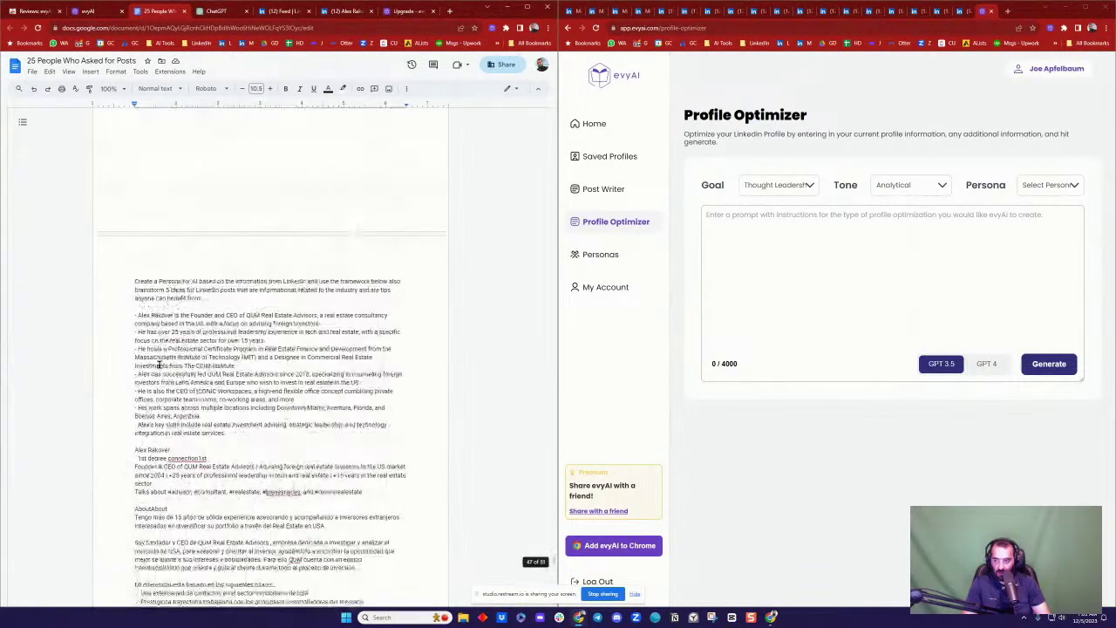
left_click(131, 323, "shift")
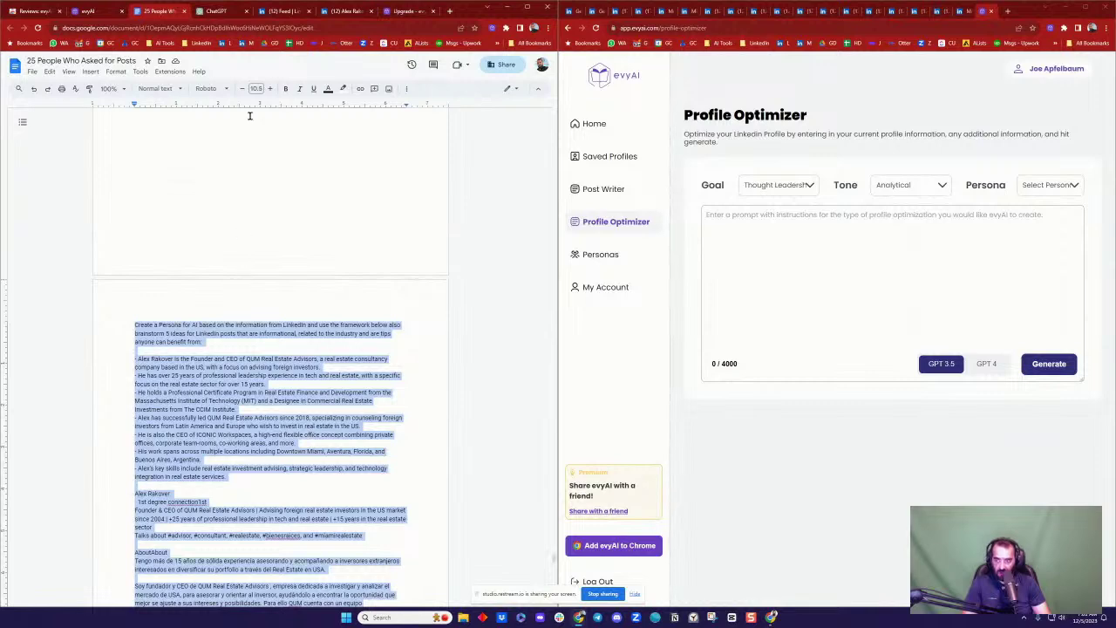
left_click(220, 15)
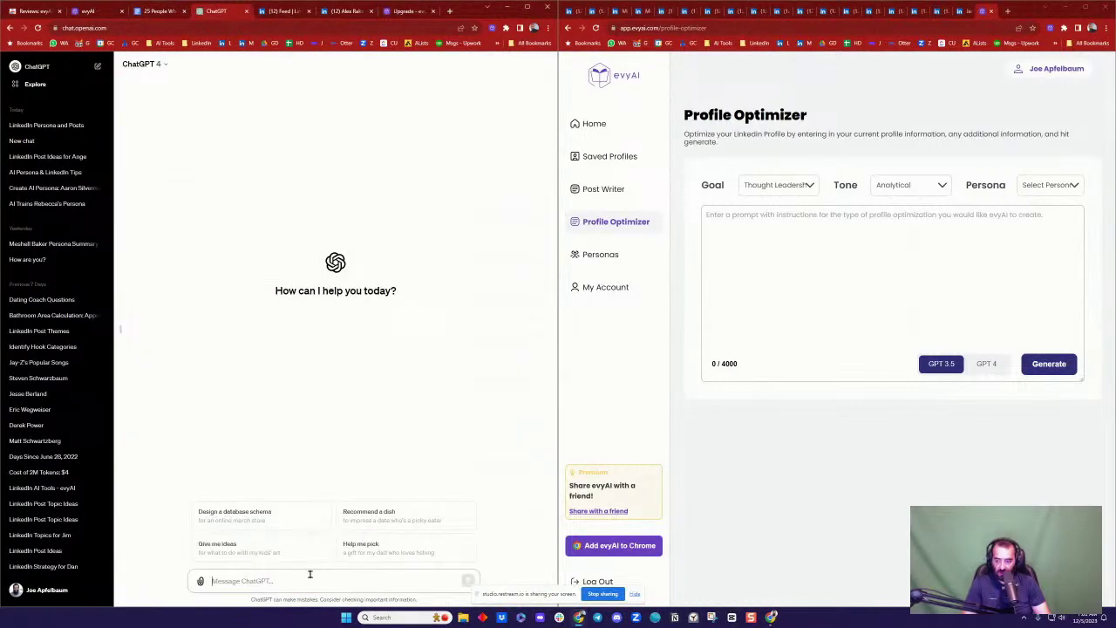
Step: Send the Create a Persona prompt to ChatGPT, then go back to the LinkedIn home feed
key("ctrl+v")
key("Return")
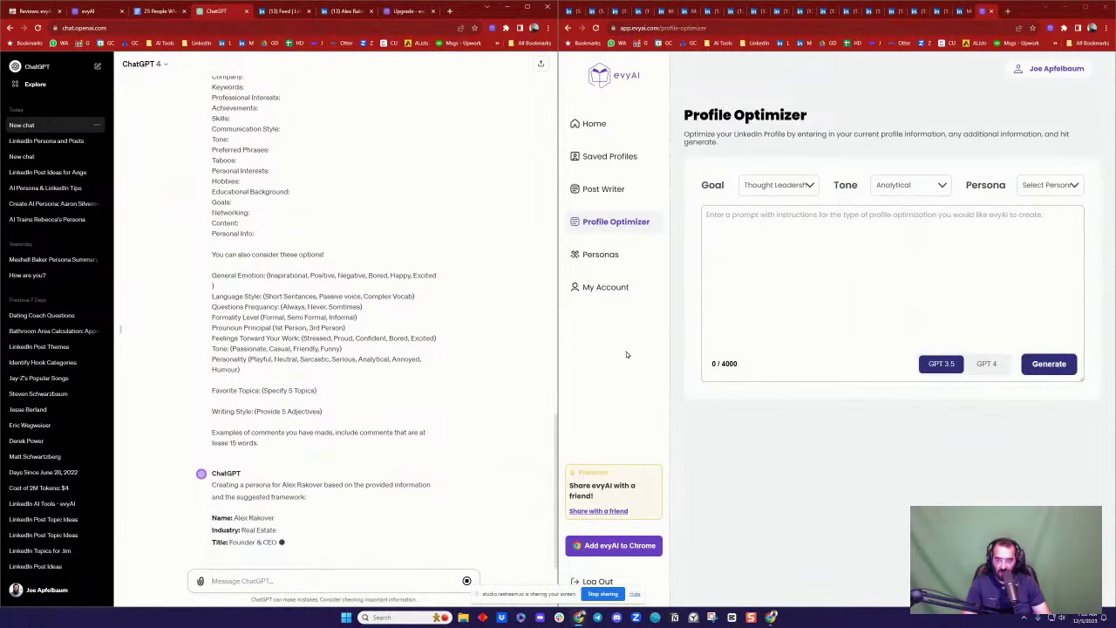
left_click(403, 11)
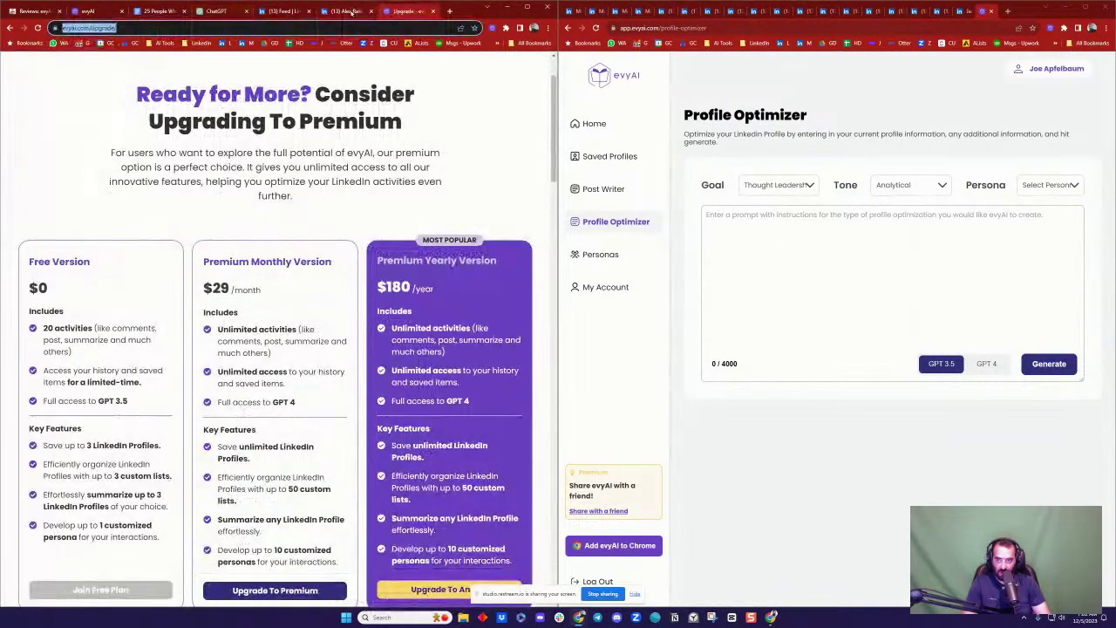
left_click(344, 10)
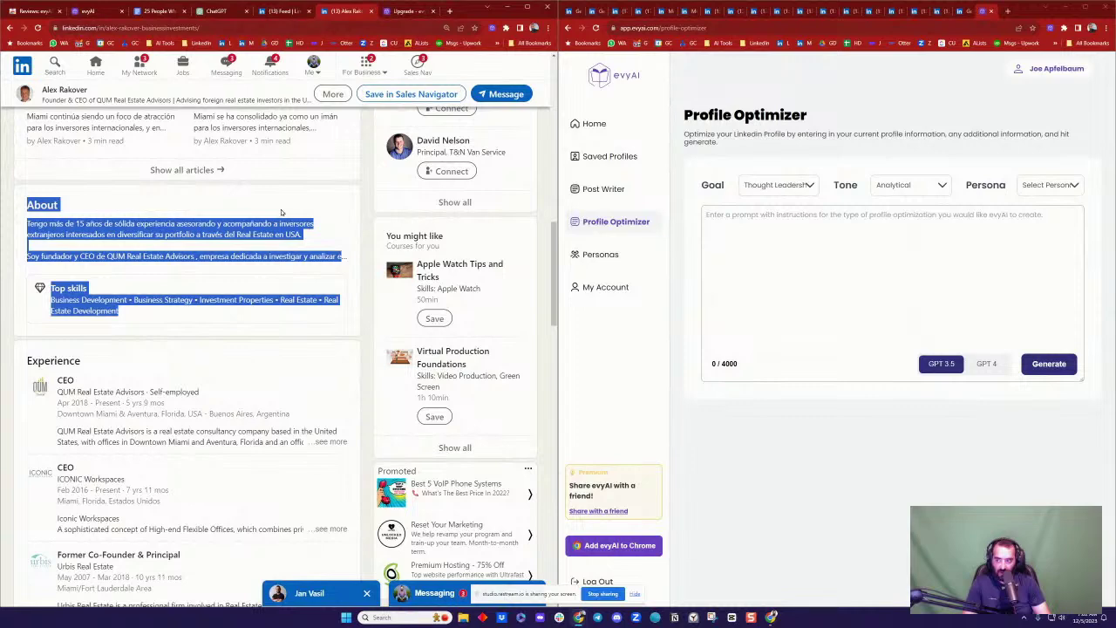
left_click(328, 208)
scroll(328, 207, "up", 10)
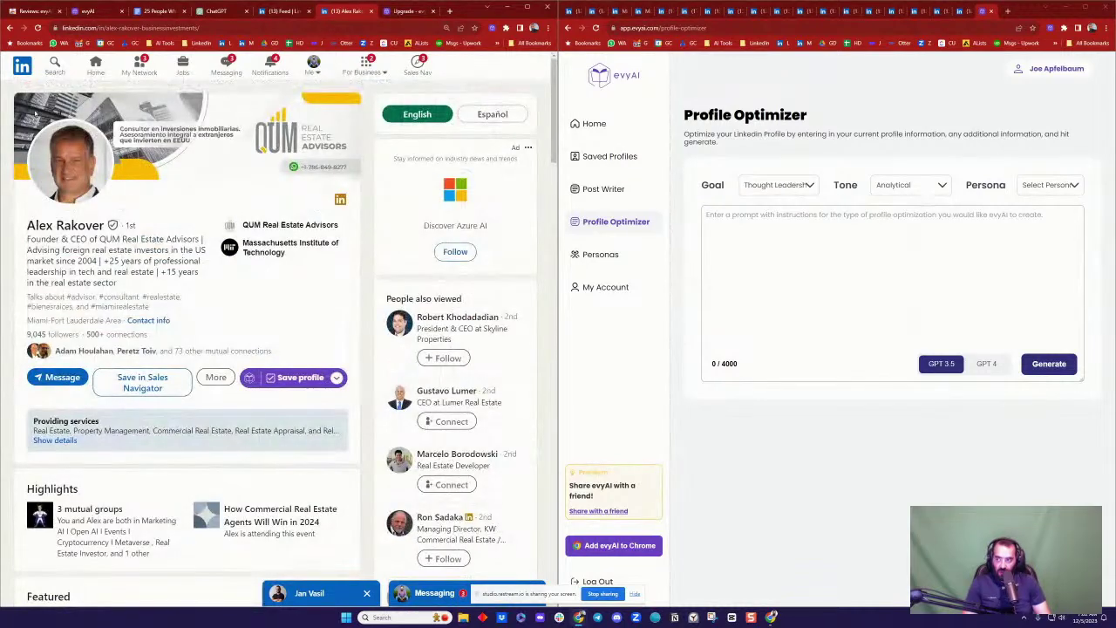
left_click(96, 66)
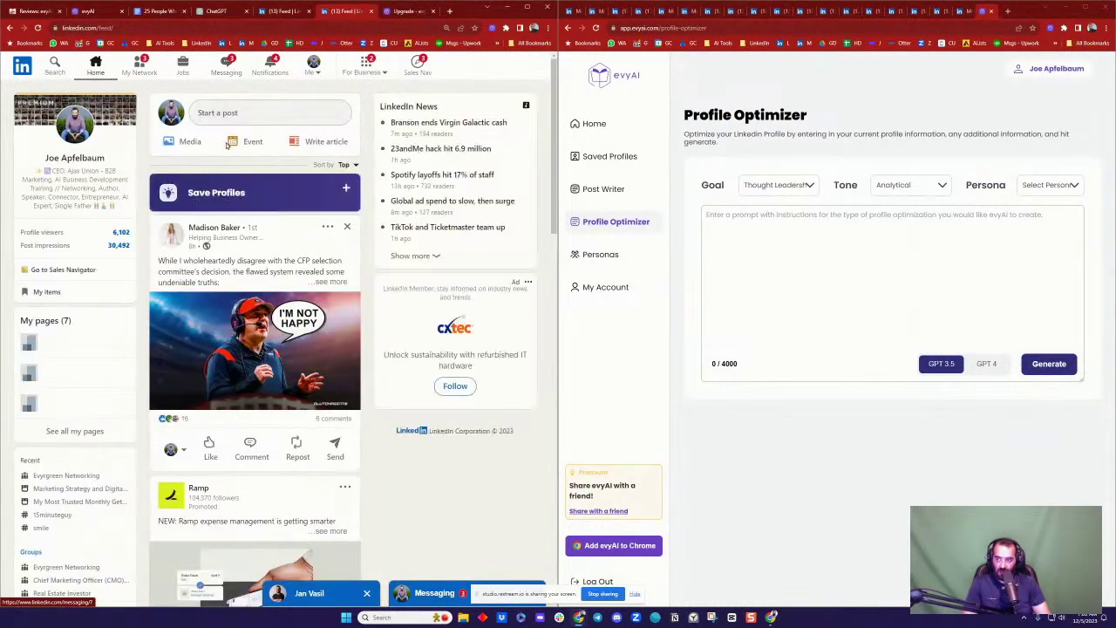
Step: Post a GPT 4 evyAI comment about the CFP selection process on the first feed post, tagging its author
left_click(249, 448)
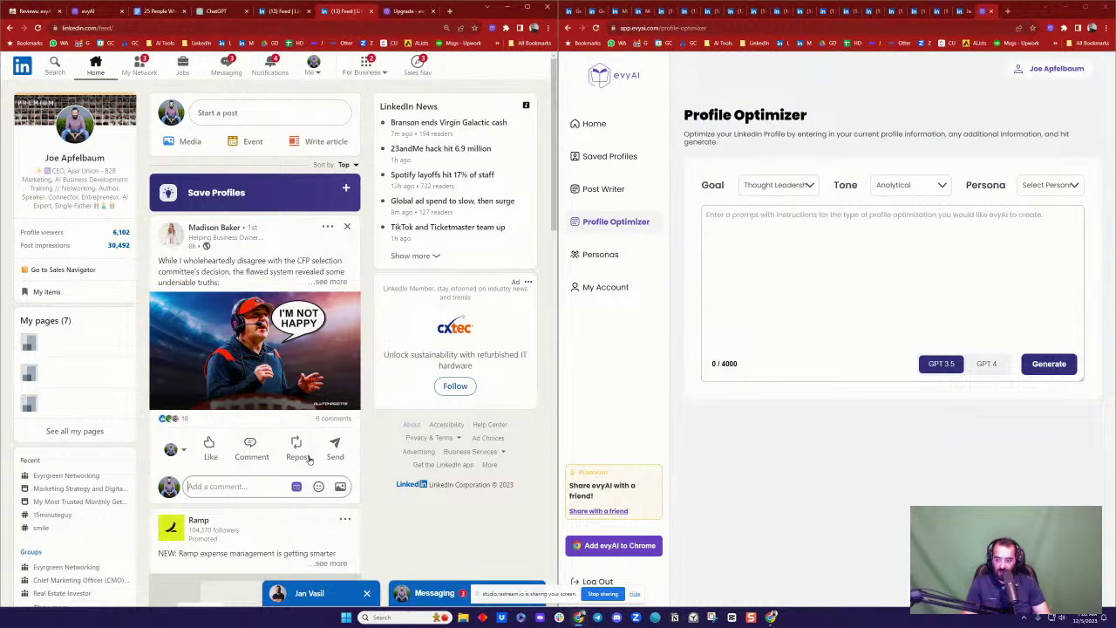
left_click(296, 487)
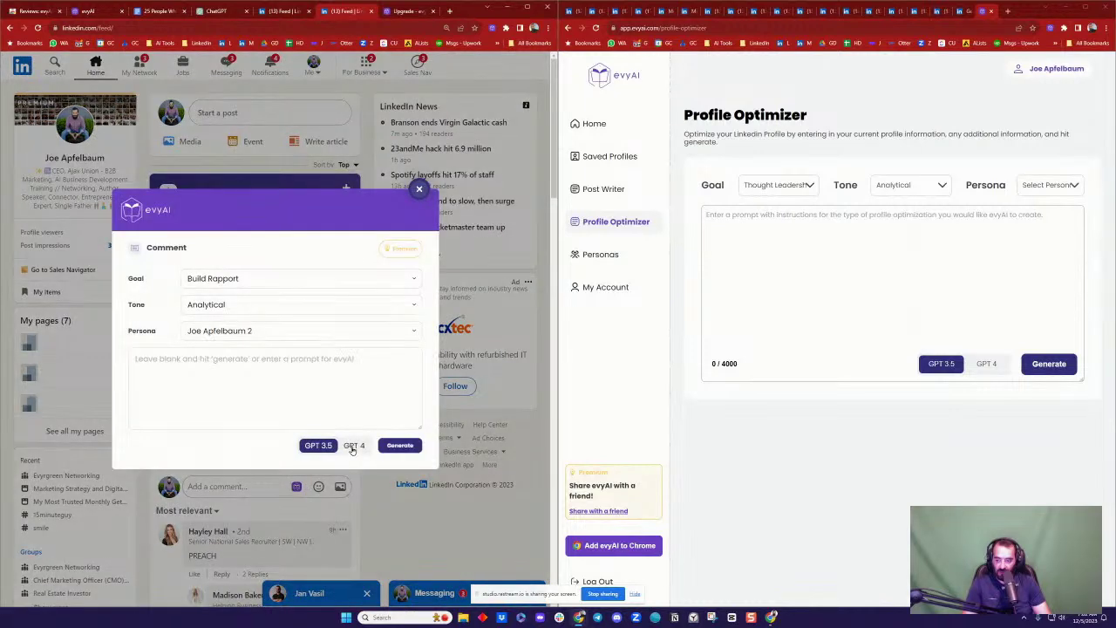
left_click(353, 445)
left_click(401, 446)
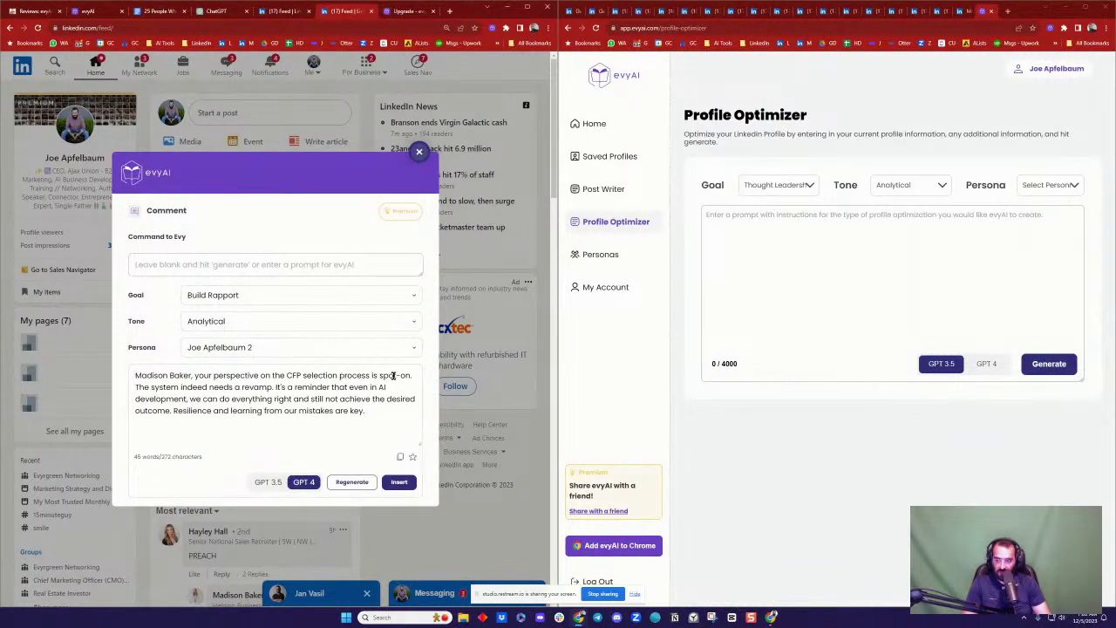
left_click(399, 481)
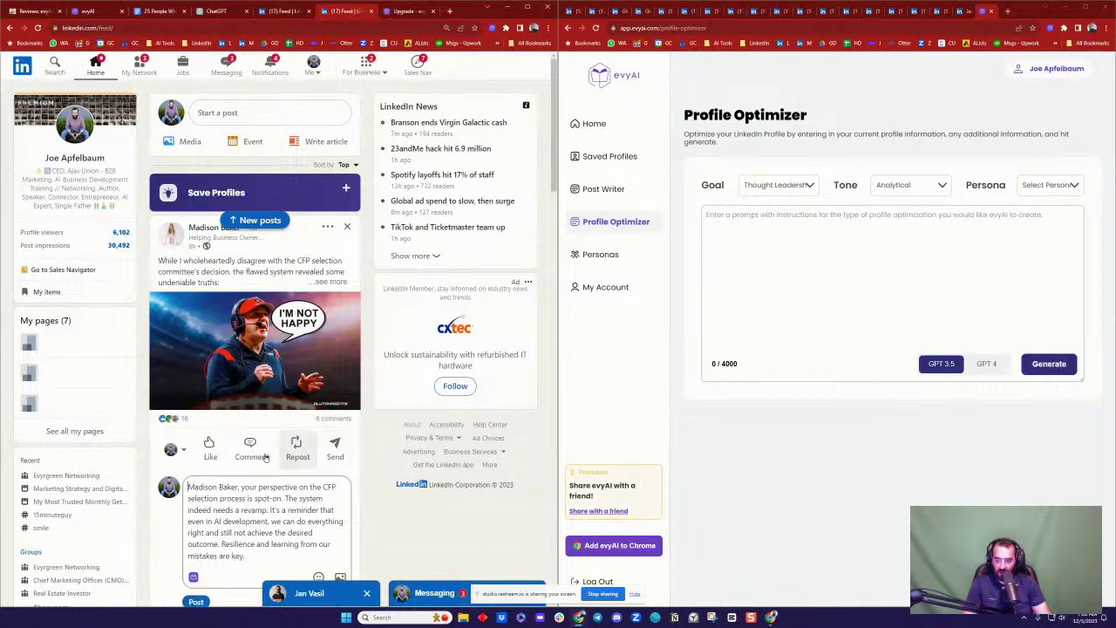
left_click(191, 545)
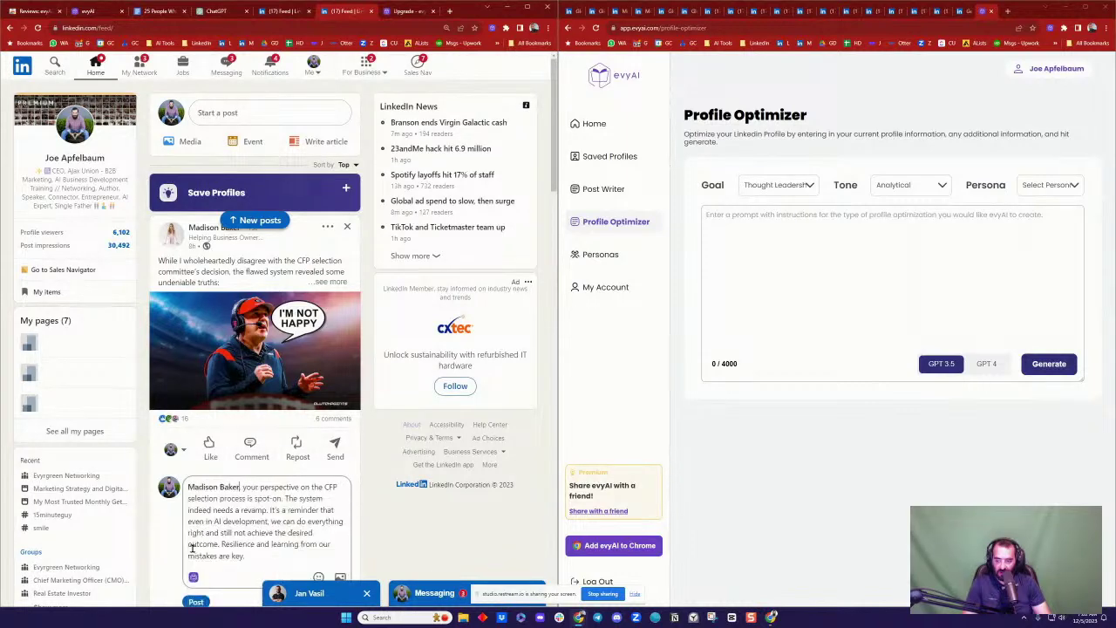
left_click(196, 601)
scroll(286, 320, "down", 5)
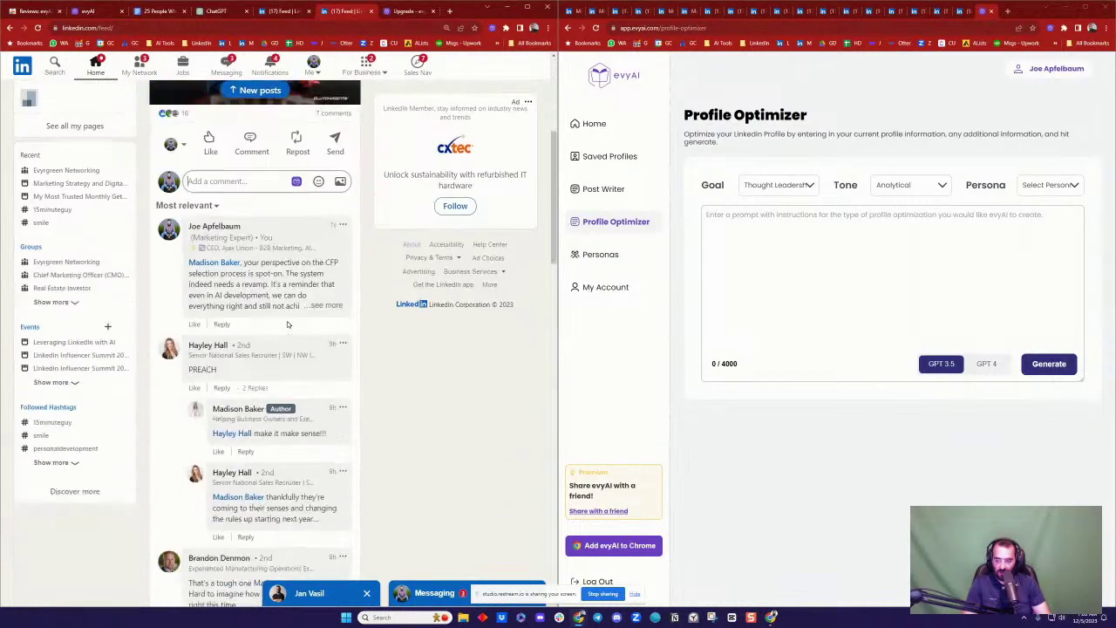
Step: From your profile, open the customer testimonials post and react Love to a commenter's reply
scroll(296, 271, "up", 5)
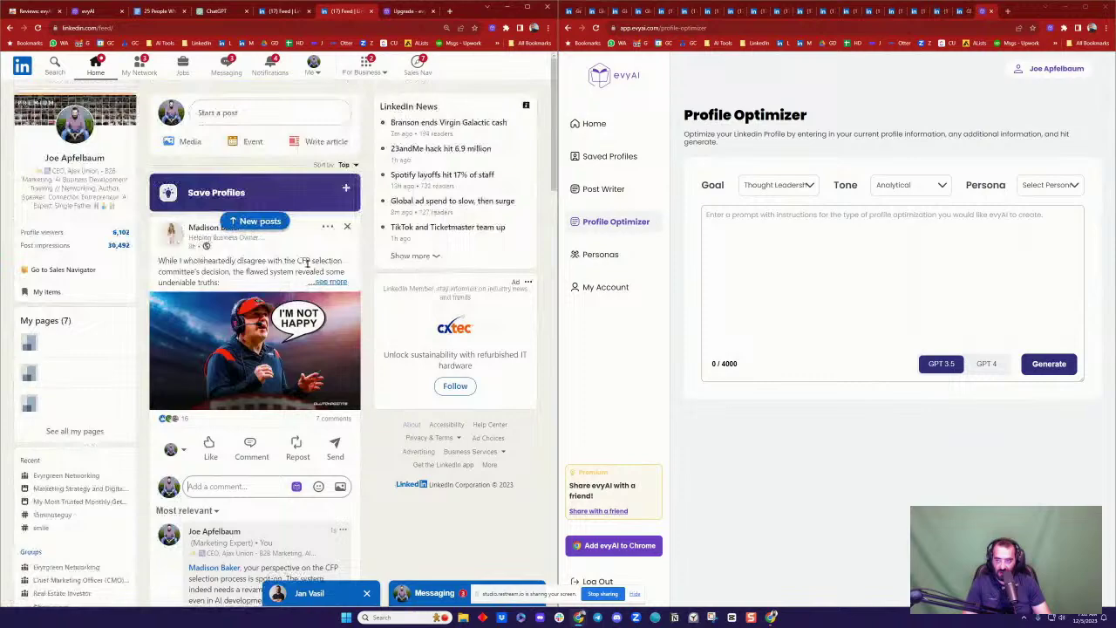
left_click(318, 69)
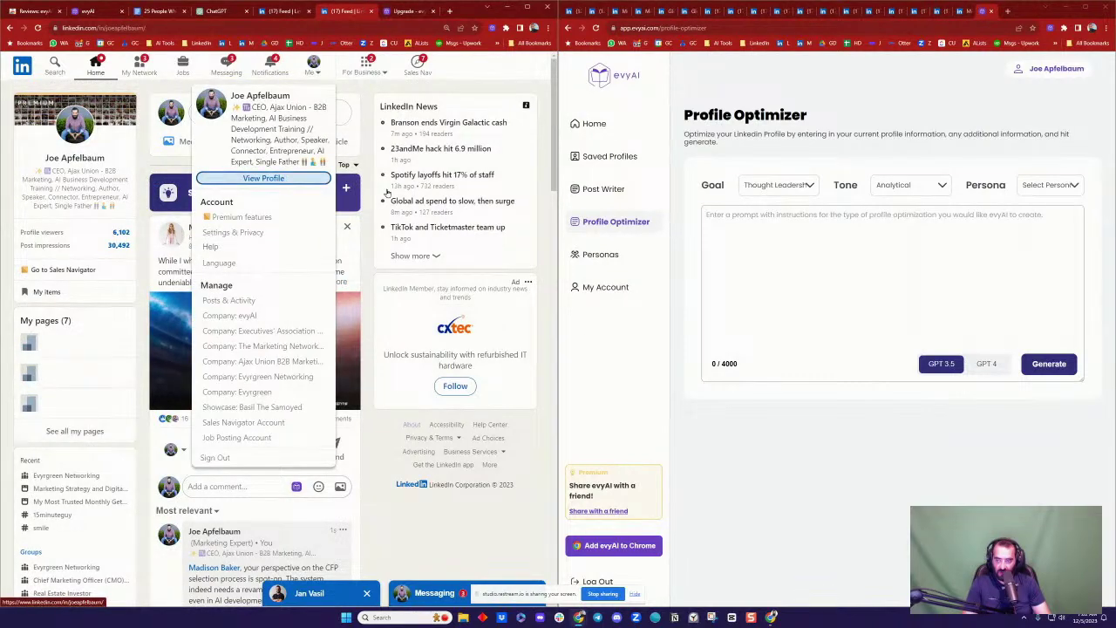
left_click(263, 178)
scroll(201, 211, "down", 5)
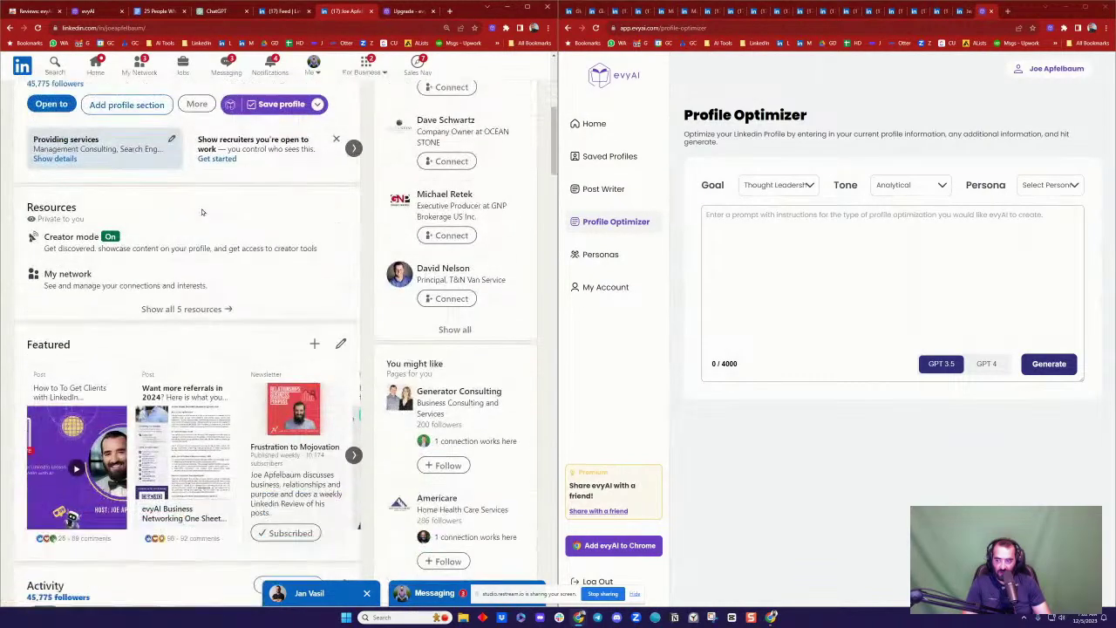
scroll(201, 211, "down", 5)
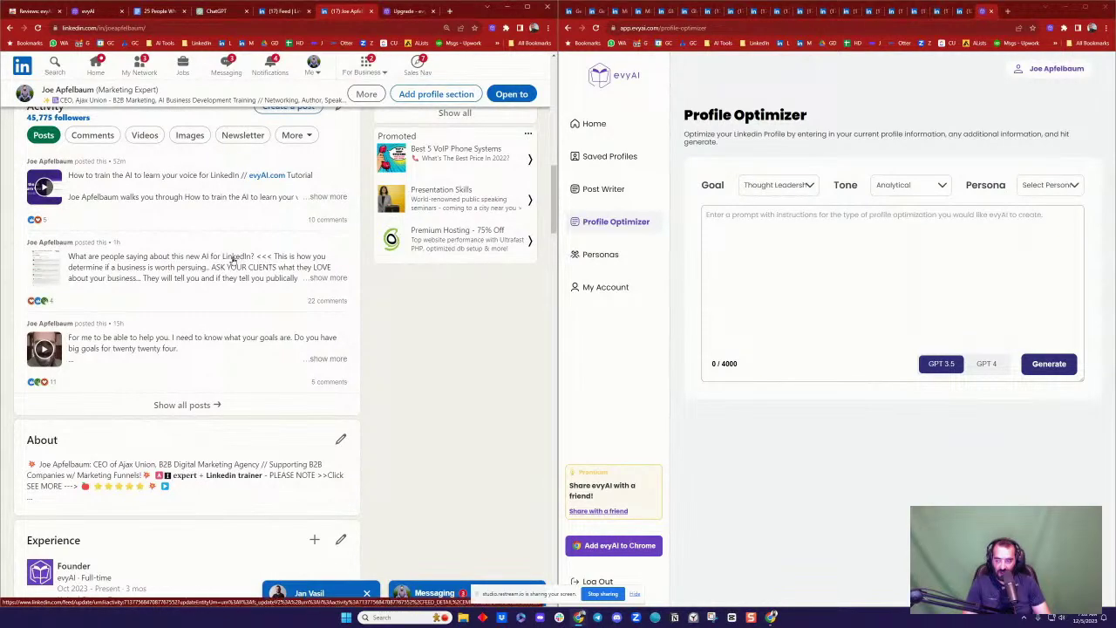
left_click(279, 261)
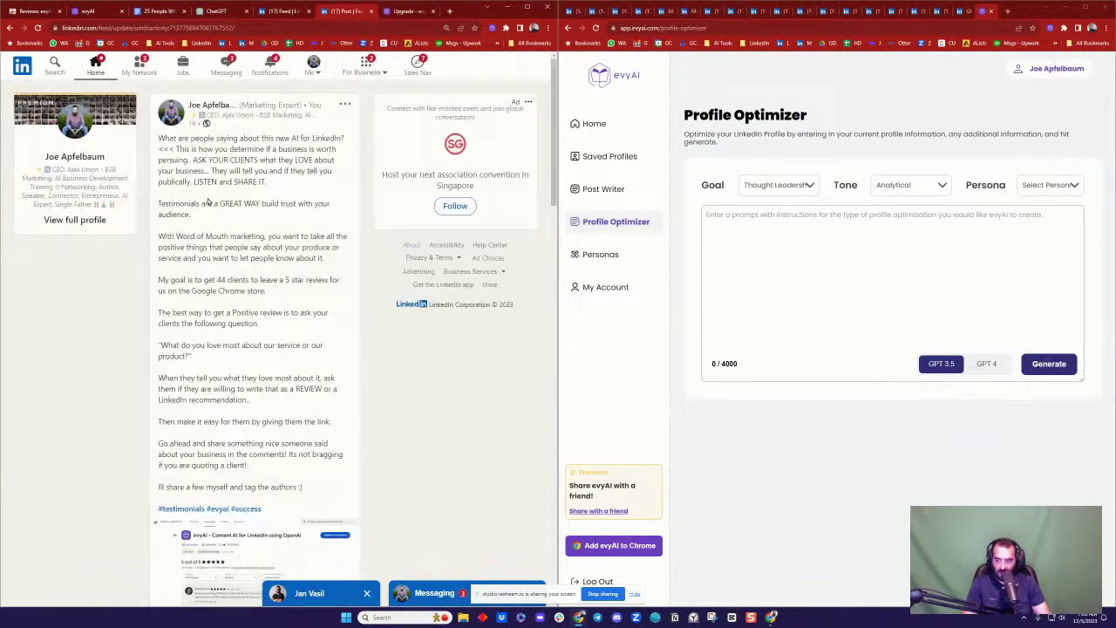
scroll(208, 205, "down", 15)
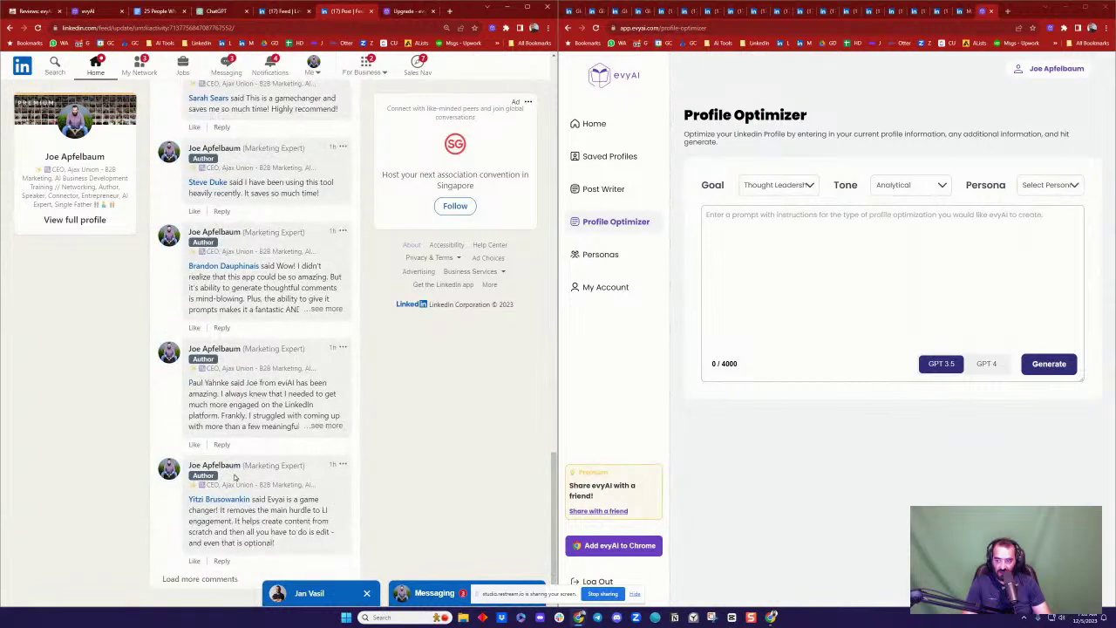
left_click(212, 576)
scroll(234, 226, "down", 10)
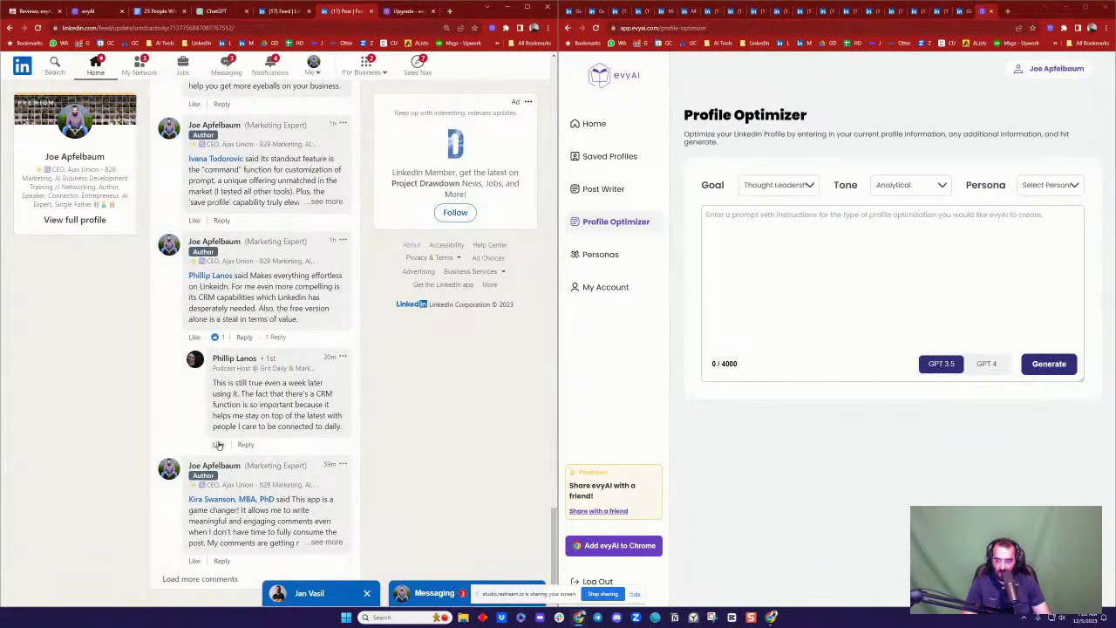
mouse_move(218, 445)
left_click(277, 420)
left_click(199, 578)
scroll(194, 321, "down", 1)
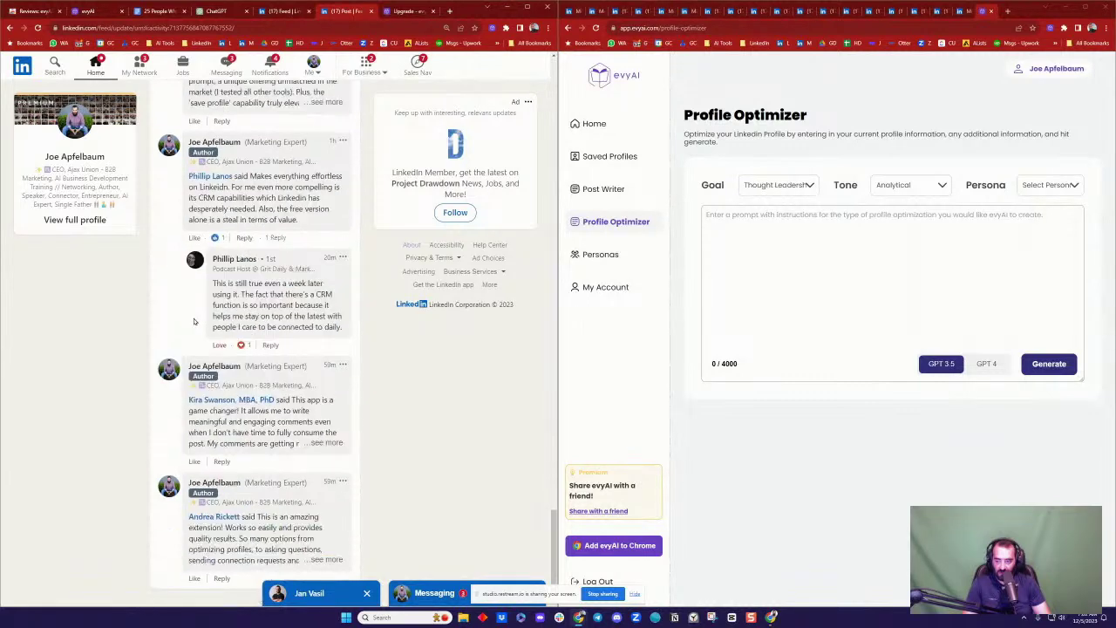
scroll(194, 321, "down", 10)
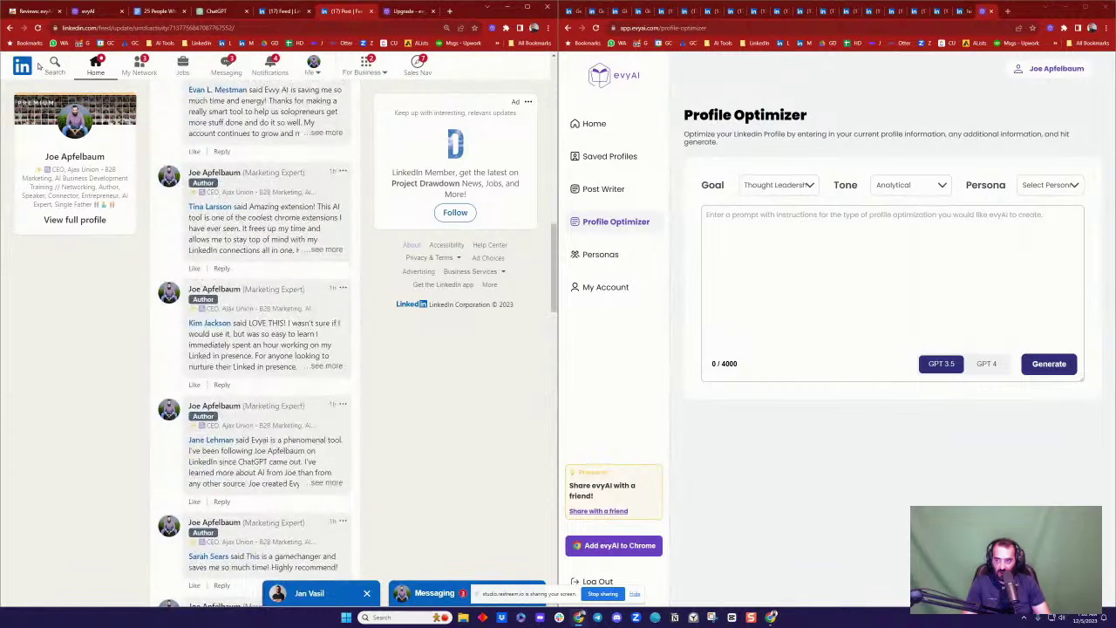
Step: Open the 2024 goals post and generate a Conversational GPT 4 evyAI reply to the commenter's goal
left_click(10, 28)
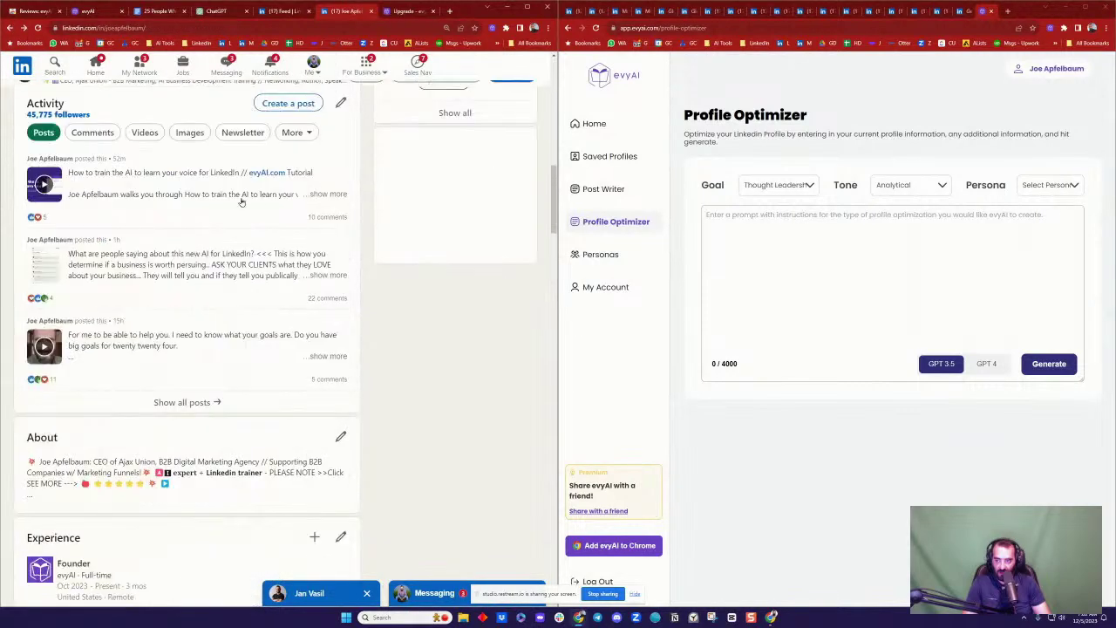
scroll(231, 215, "down", 2)
left_click(235, 263)
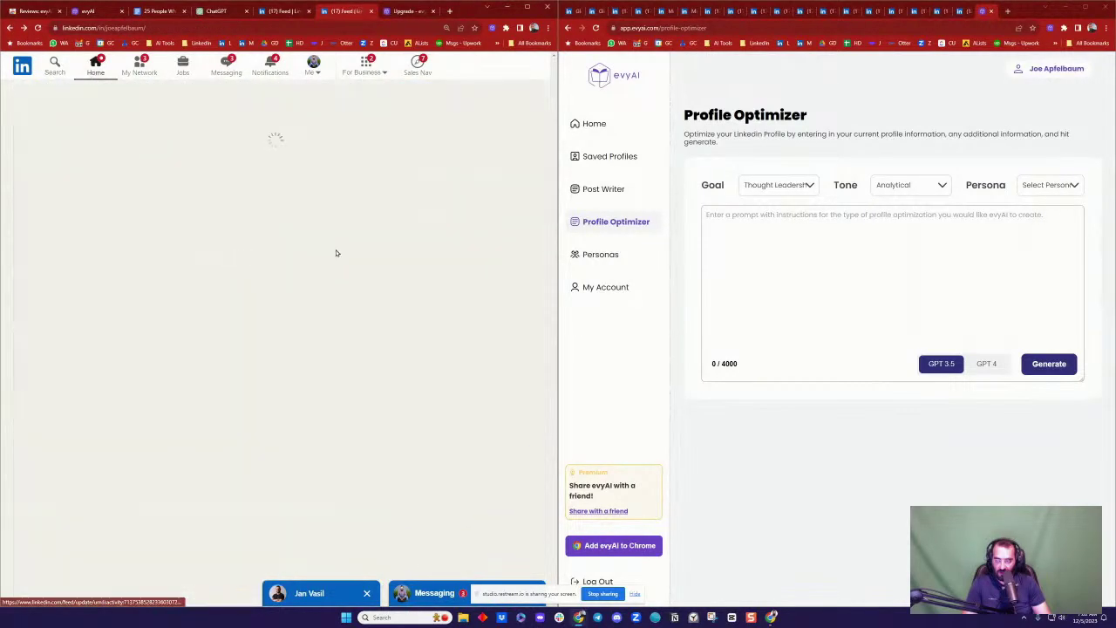
scroll(336, 251, "down", 6)
scroll(336, 251, "down", 3)
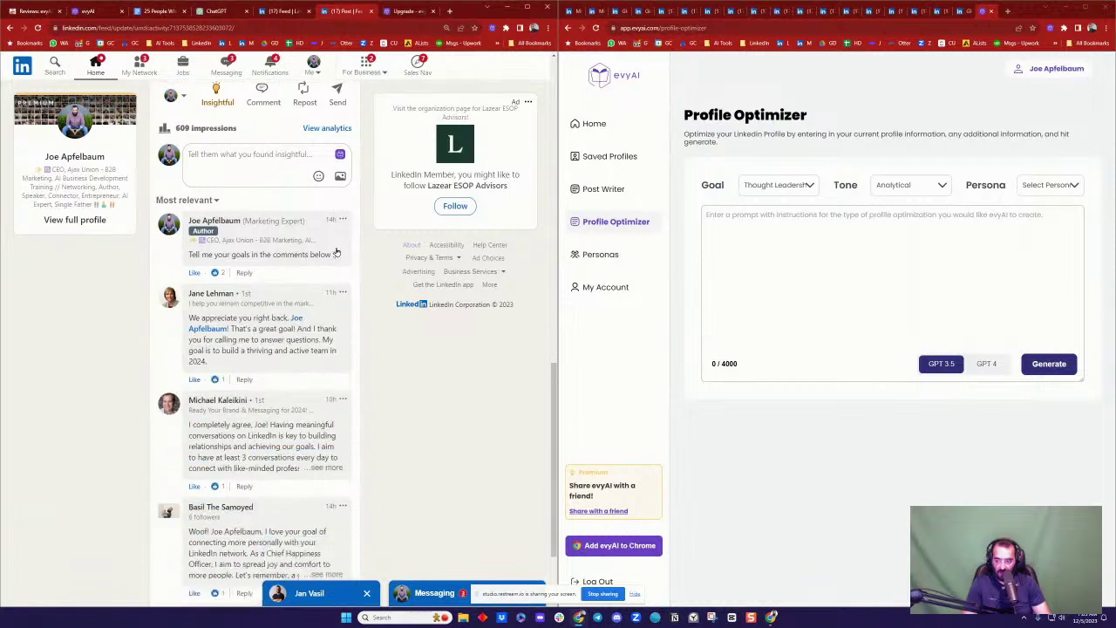
left_click(237, 381)
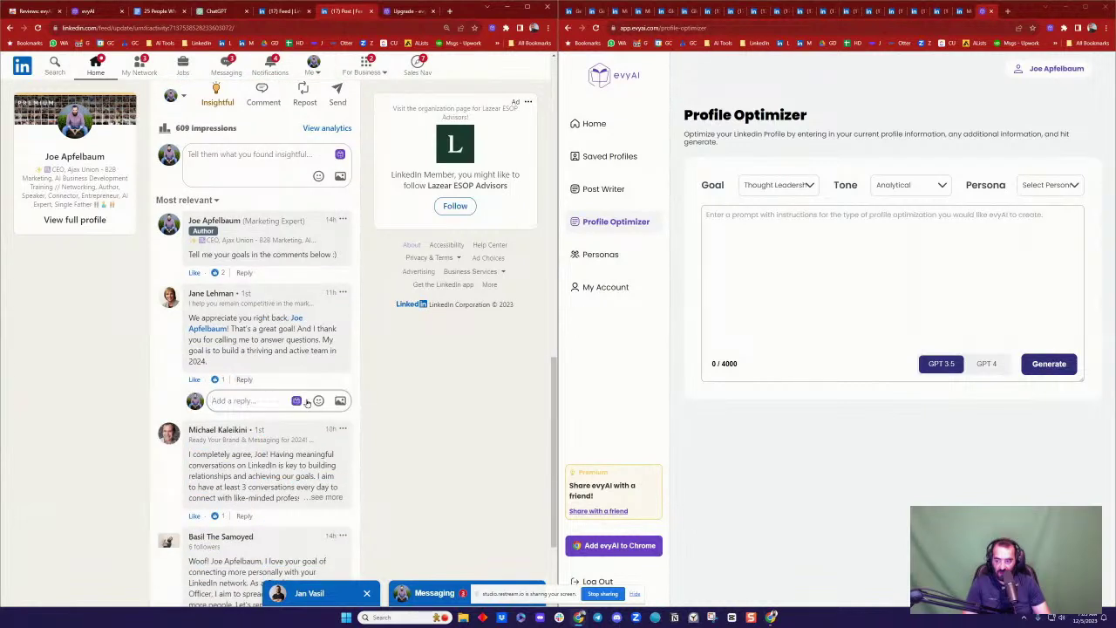
left_click(296, 401)
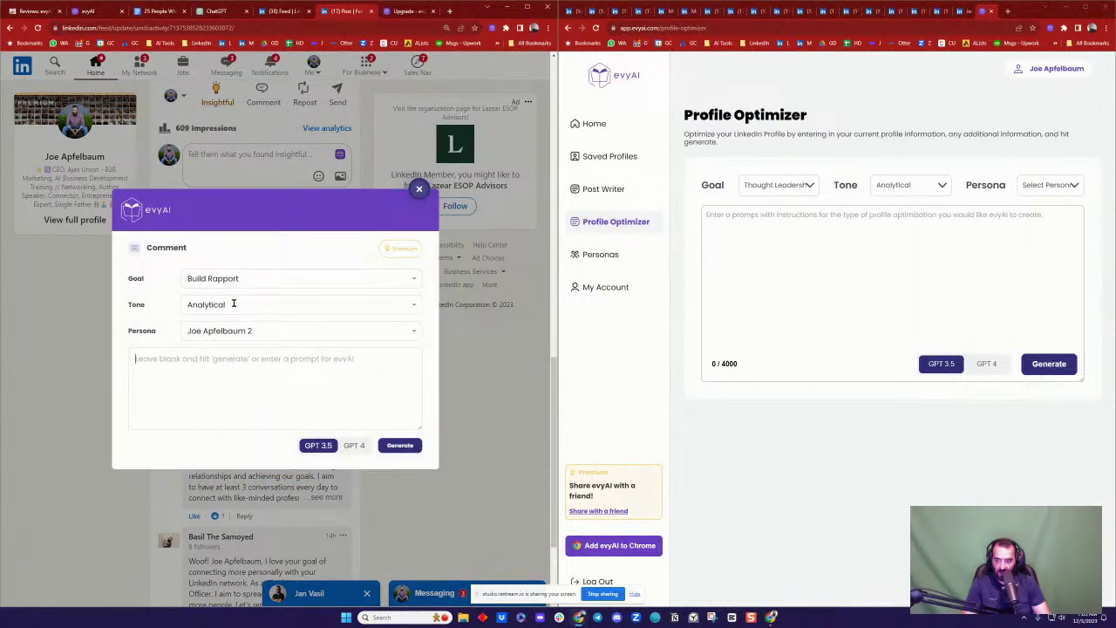
left_click(233, 303)
left_click(232, 414)
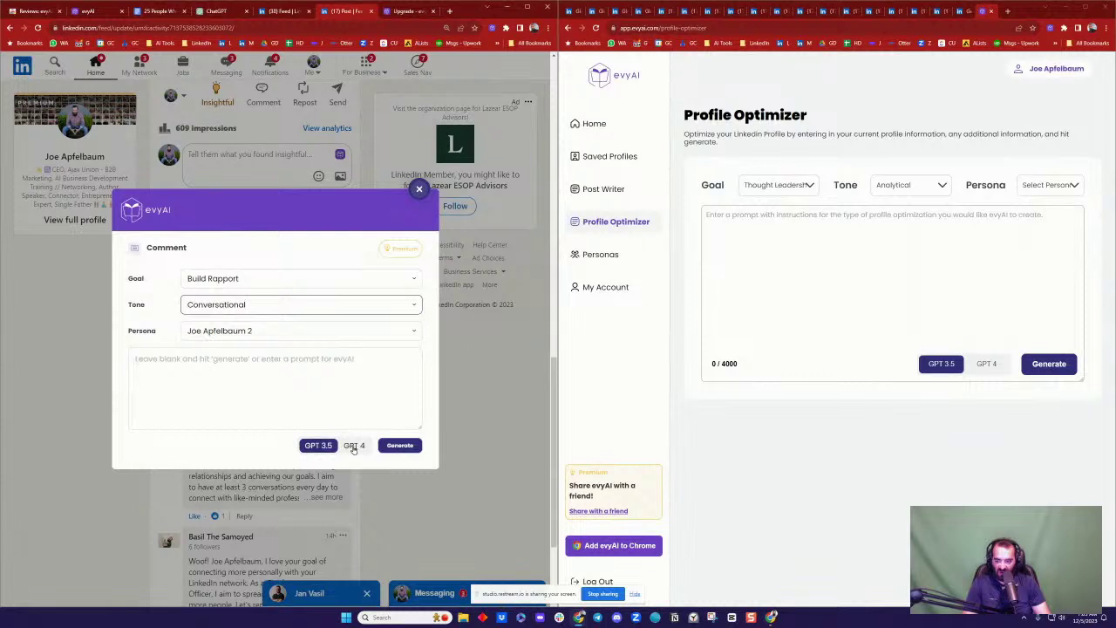
left_click(353, 446)
left_click(401, 446)
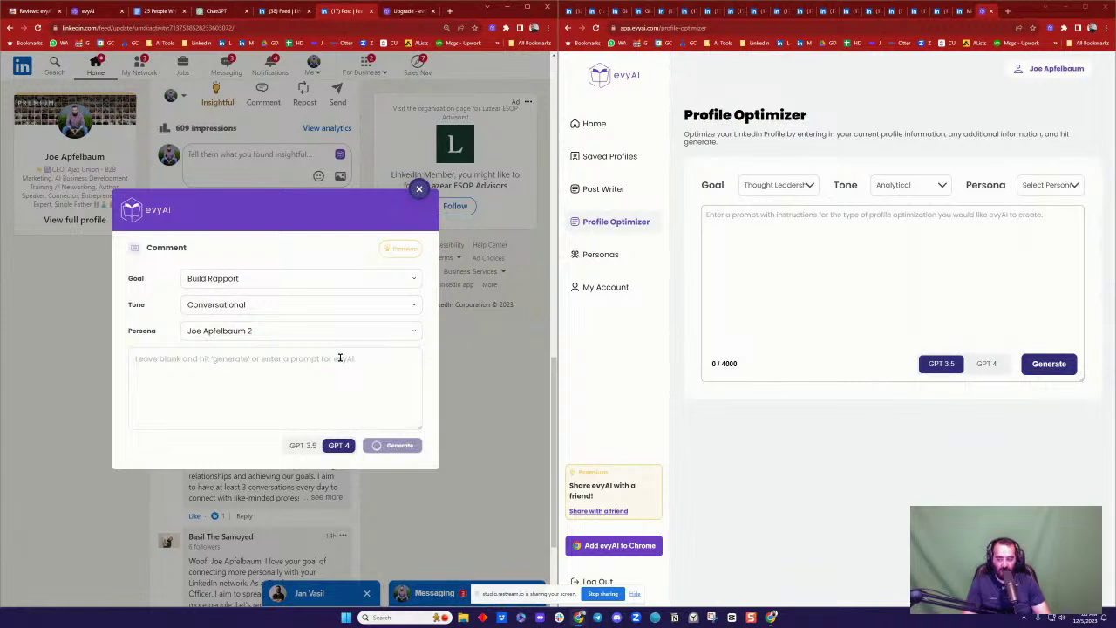
Step: Insert the generated reply, mention-tag the commenter, and post it
left_click(395, 481)
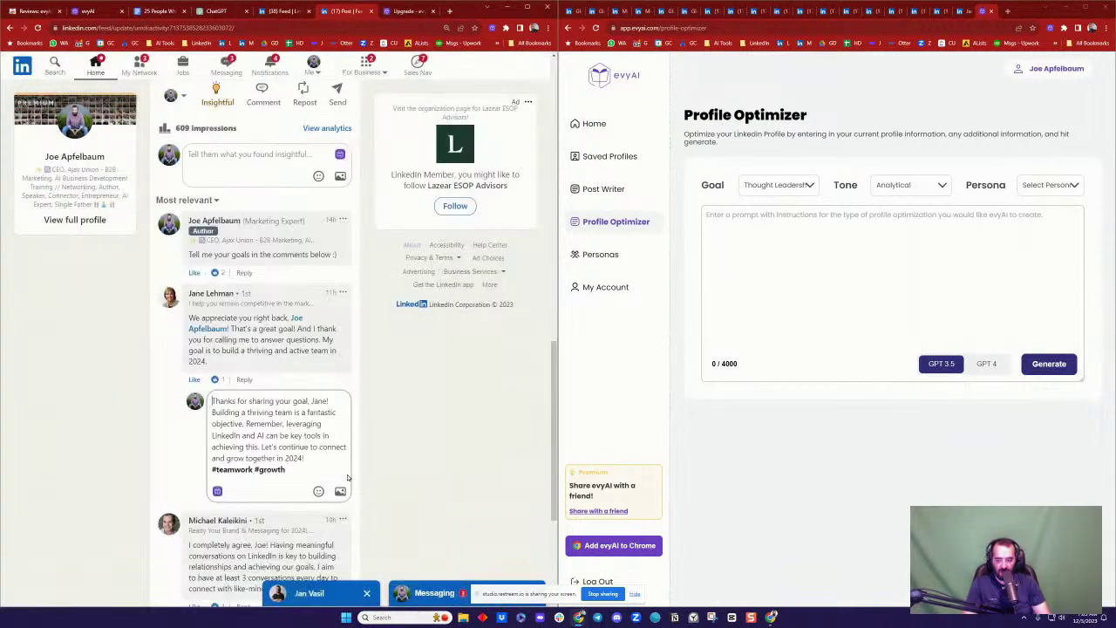
left_click(334, 404)
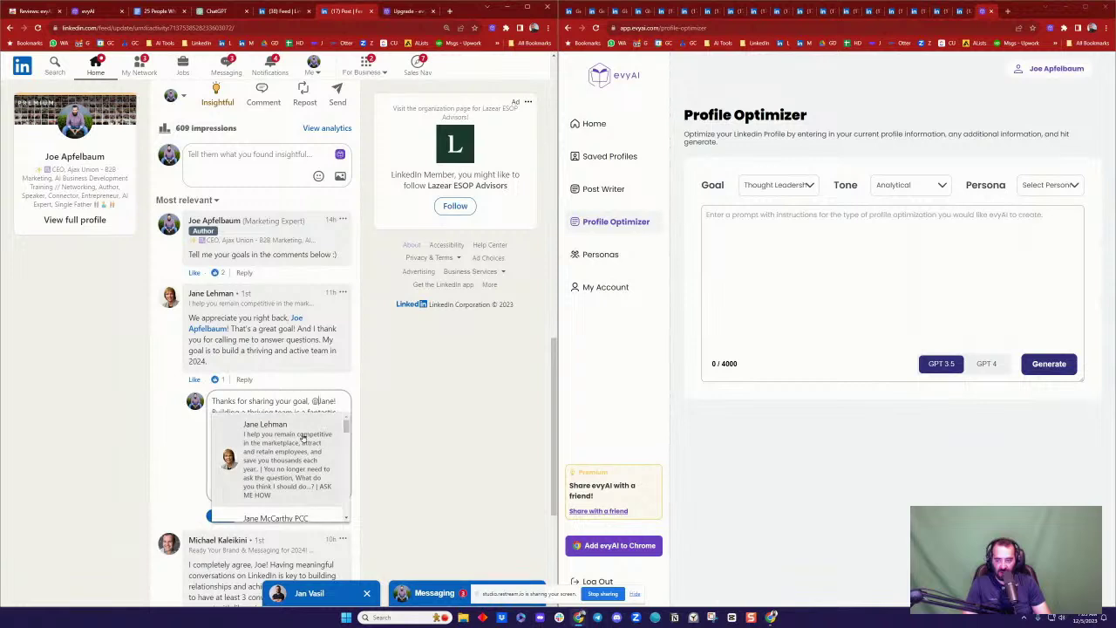
left_click(241, 429)
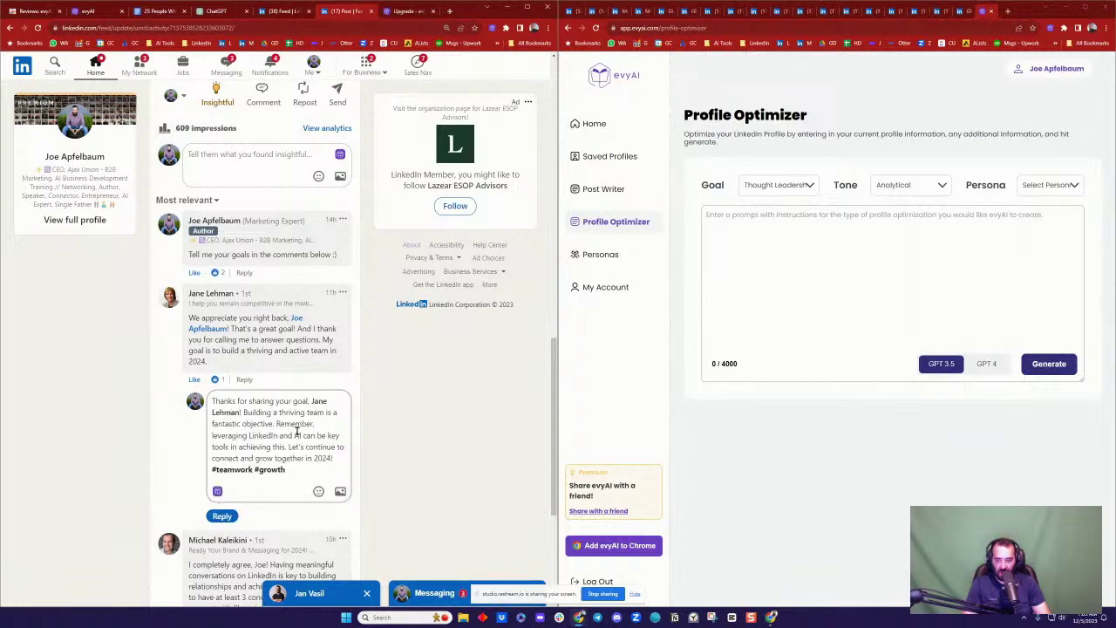
left_click(222, 515)
Step: Reply 'BOOM' to the next comment on your post, tagging the commenter by mention
scroll(373, 438, "down", 3)
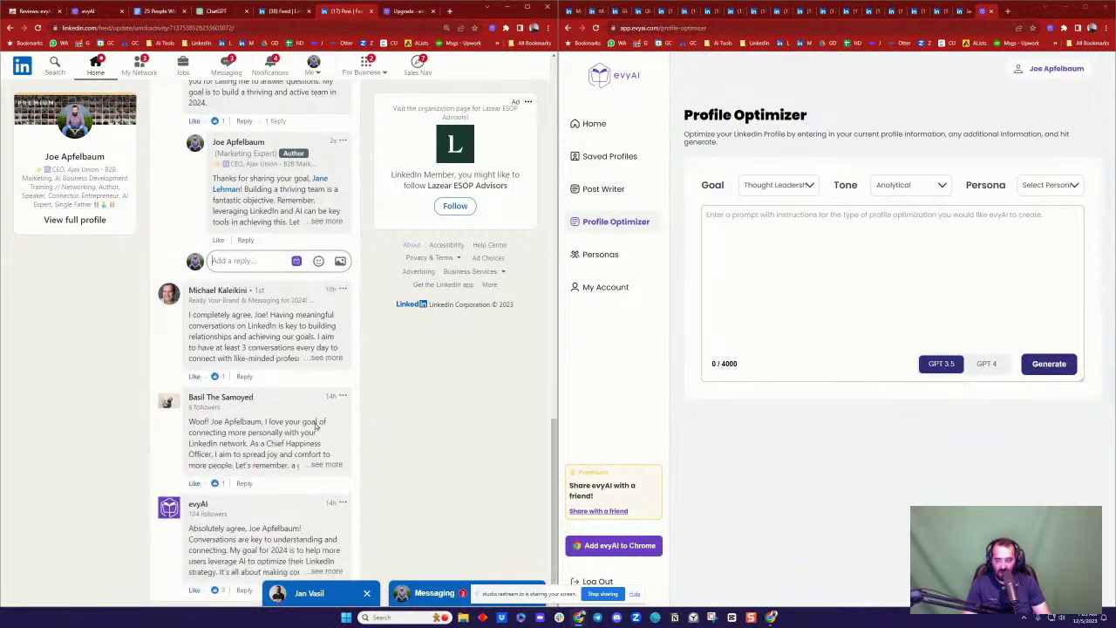
scroll(243, 375, "up", 1)
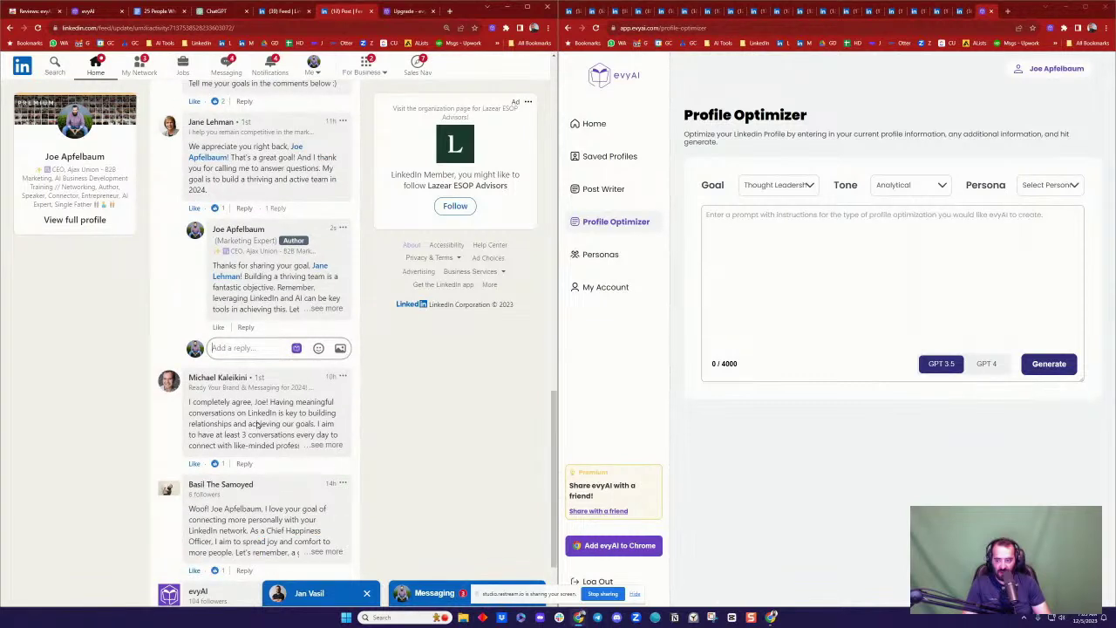
left_click(328, 446)
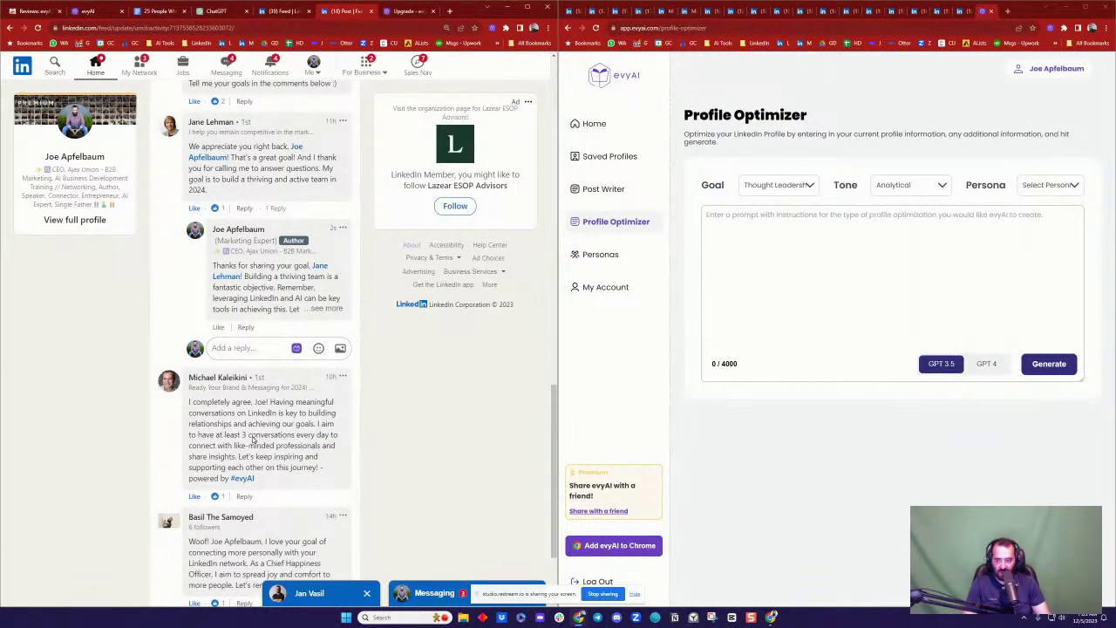
left_click(243, 496)
scroll(288, 480, "down", 2)
type("BO")
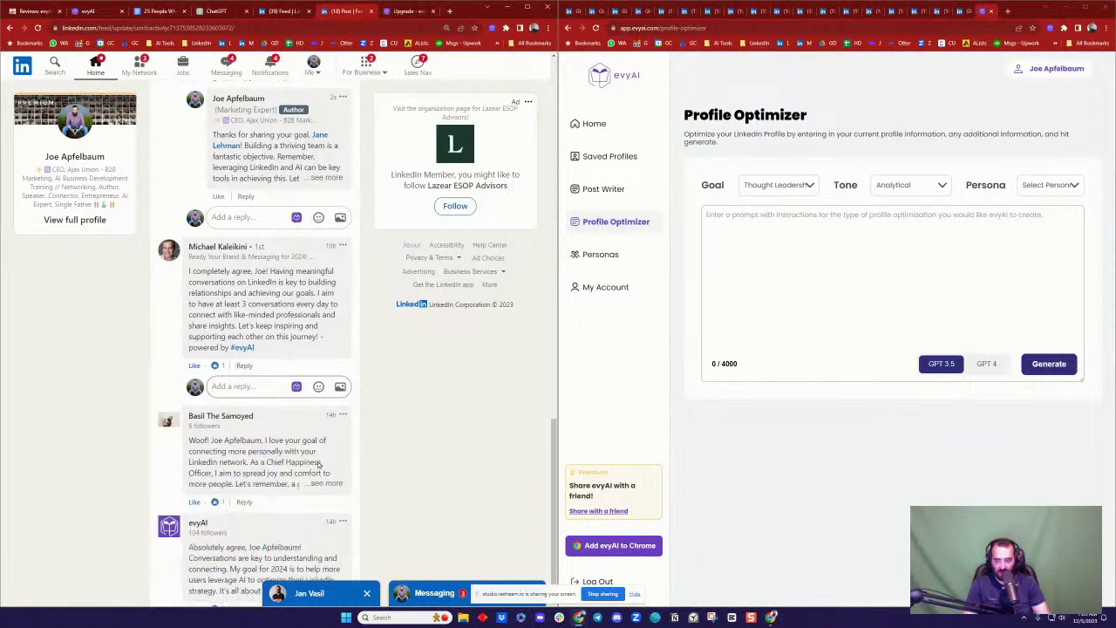
type("O")
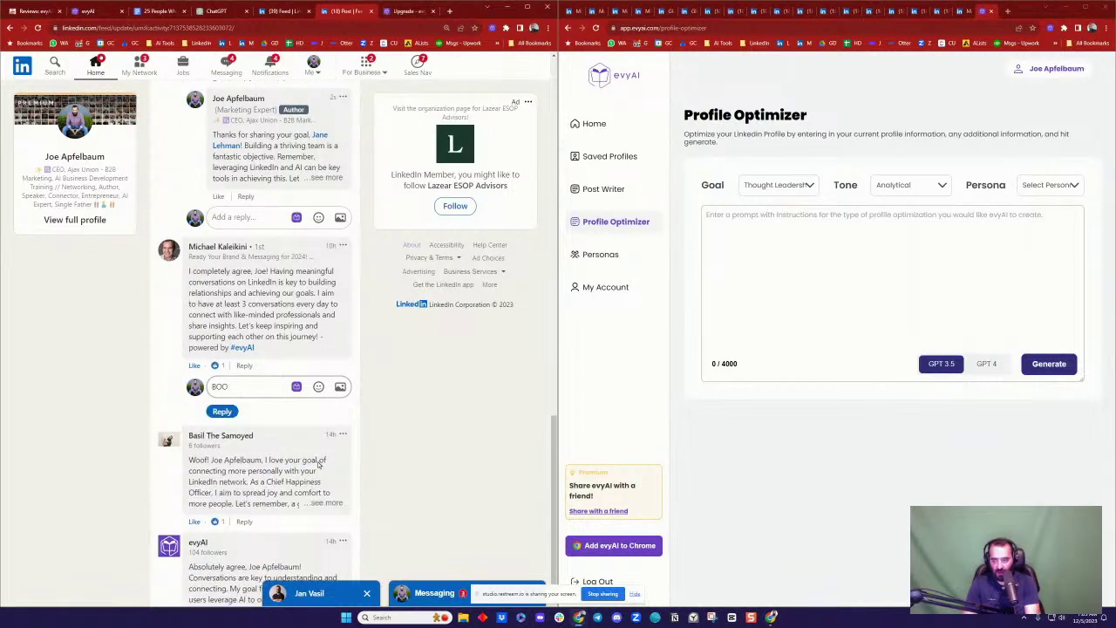
type("M @Mi")
left_click(252, 427)
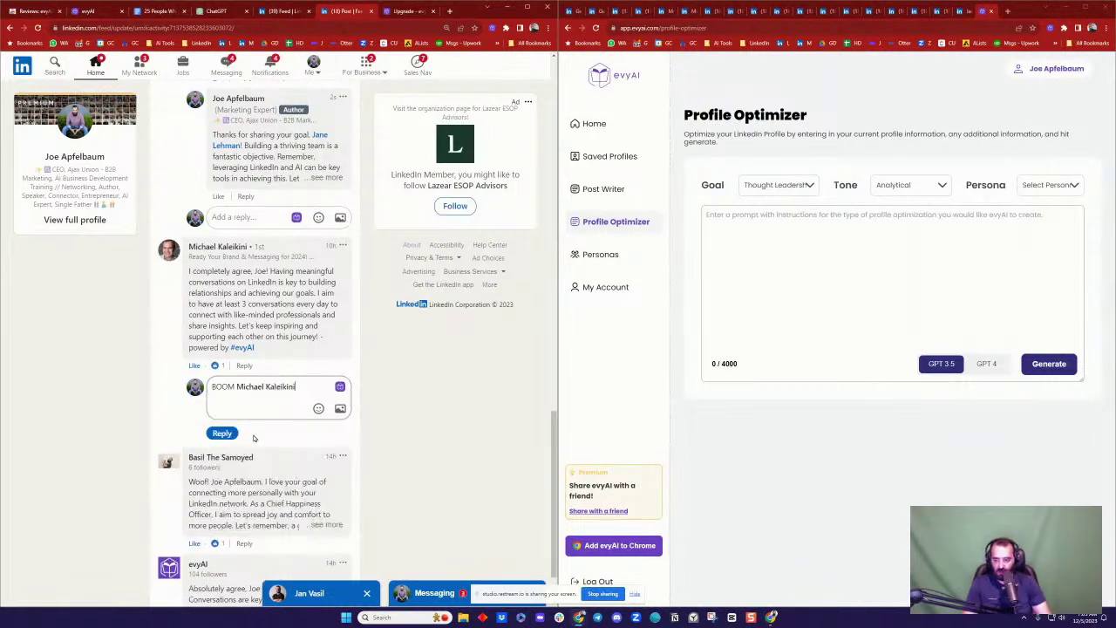
left_click(222, 434)
scroll(165, 349, "up", 6)
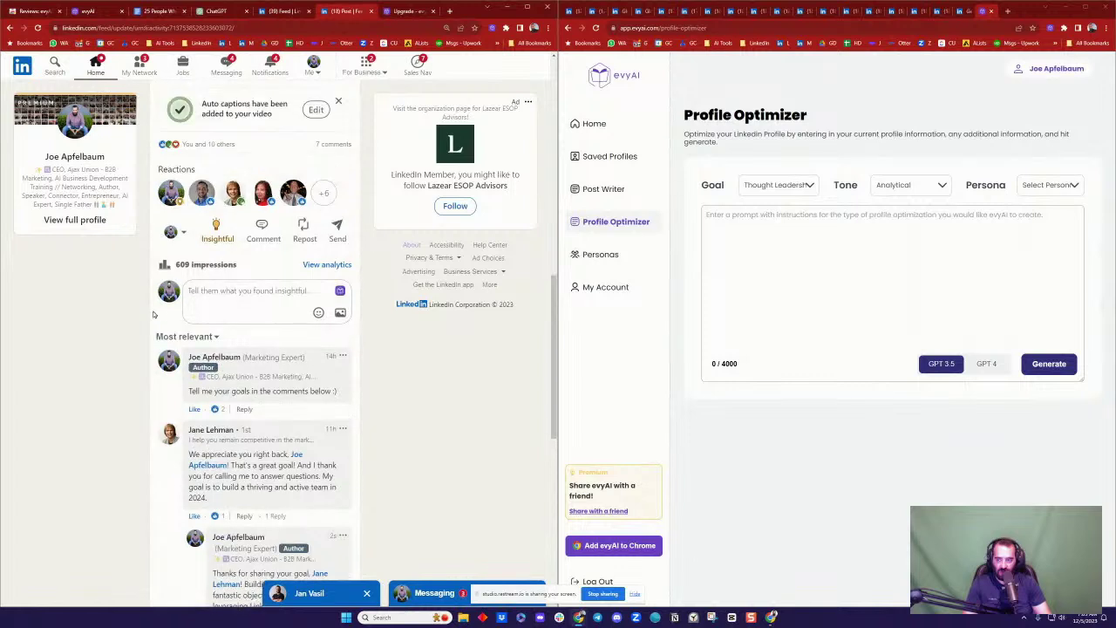
scroll(245, 426, "down", 3)
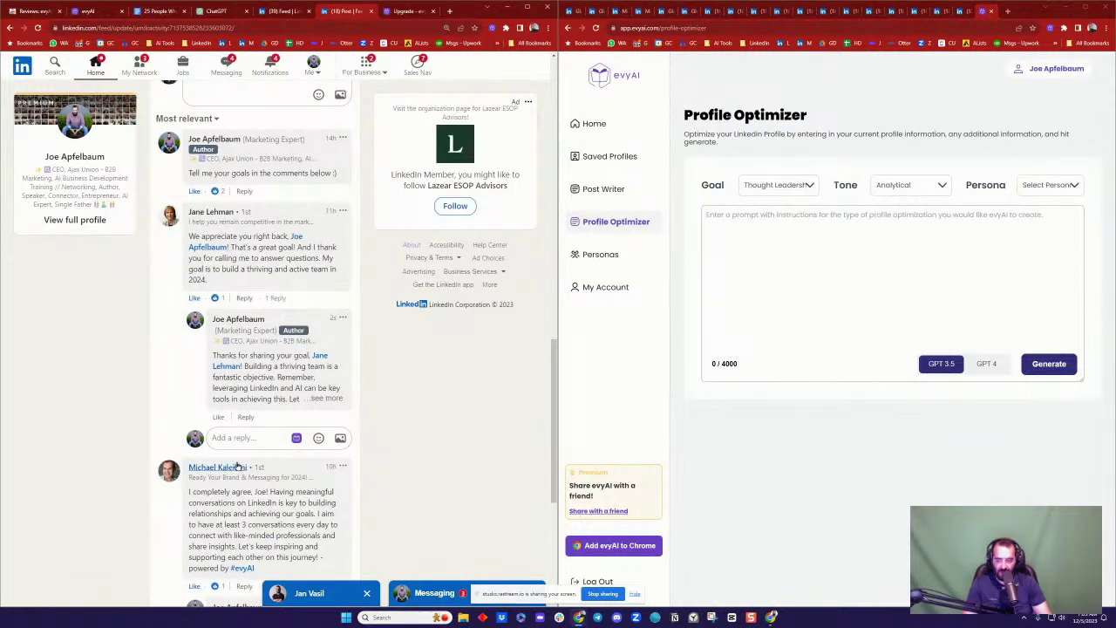
scroll(236, 467, "down", 2)
scroll(228, 444, "up", 1)
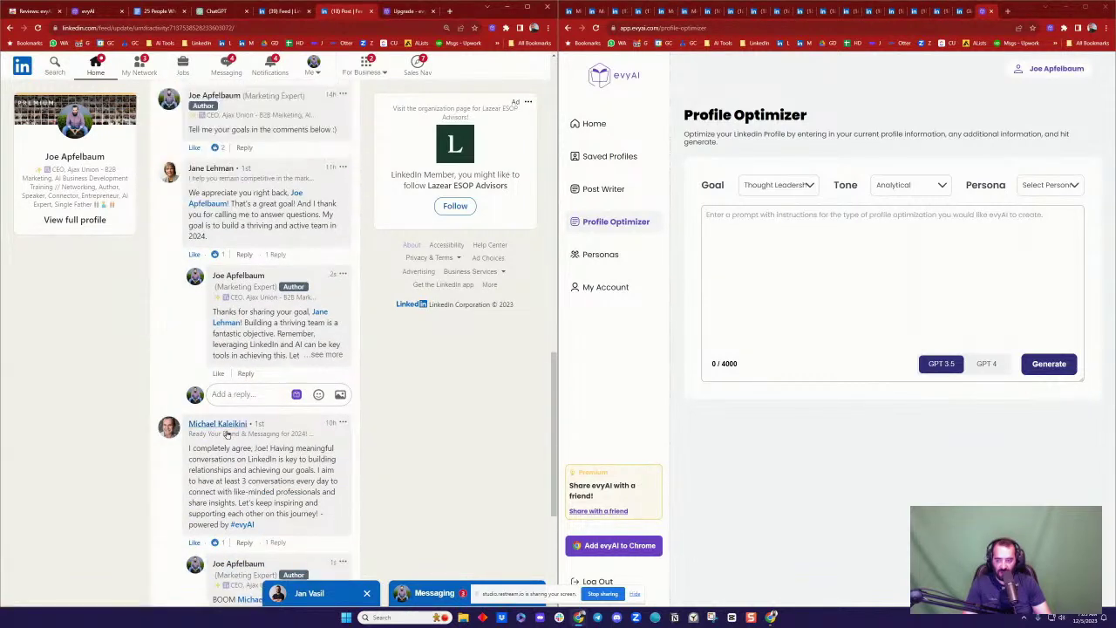
scroll(230, 524, "down", 1)
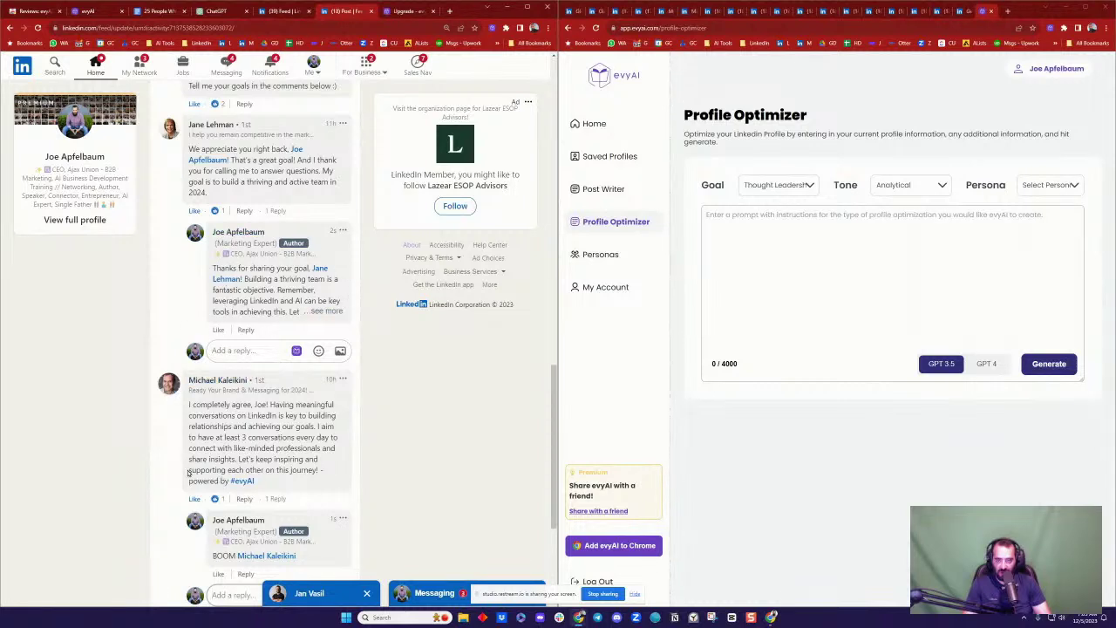
left_click(210, 11)
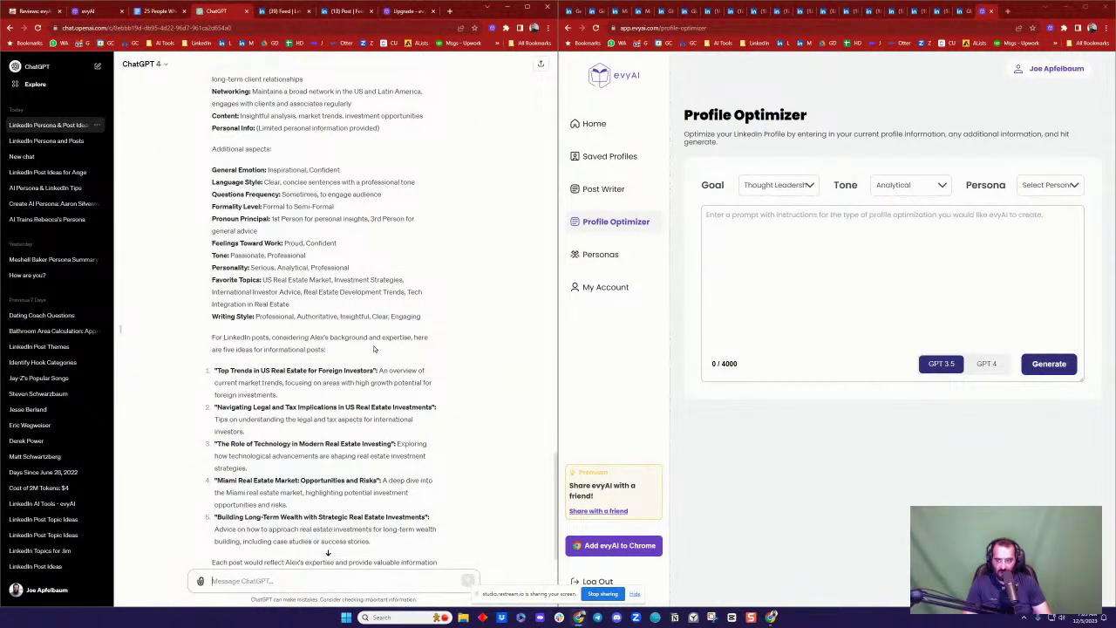
Step: Copy the real estate persona from ChatGPT into evyAI's Profile Optimizer prompt and start generating
left_click_drag(373, 349, 214, 265)
scroll(291, 262, "up", 5)
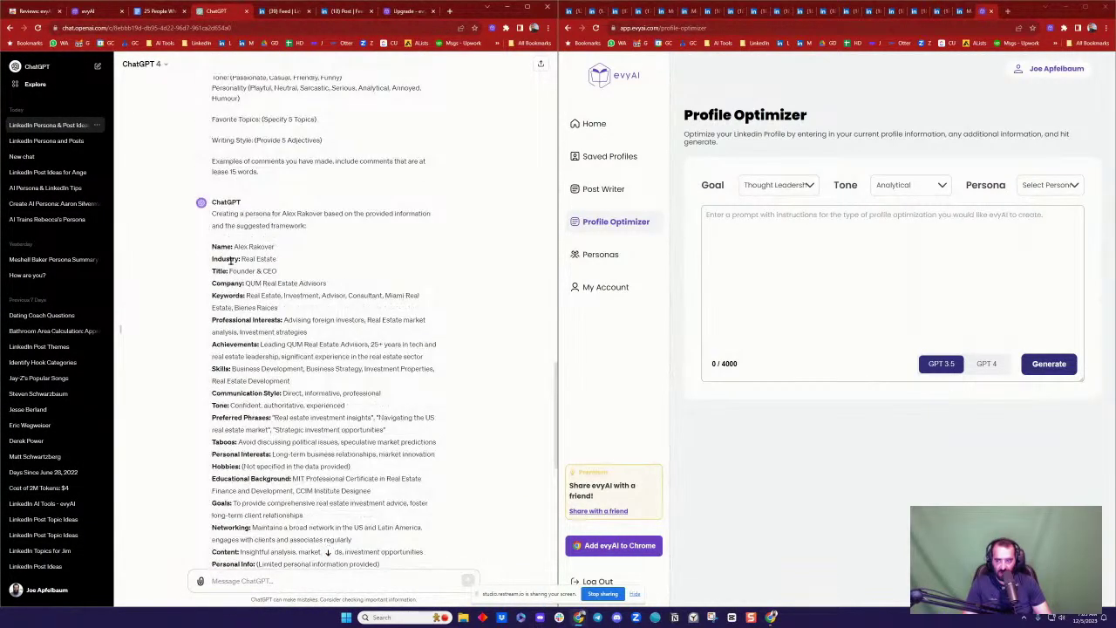
left_click(214, 246, "shift")
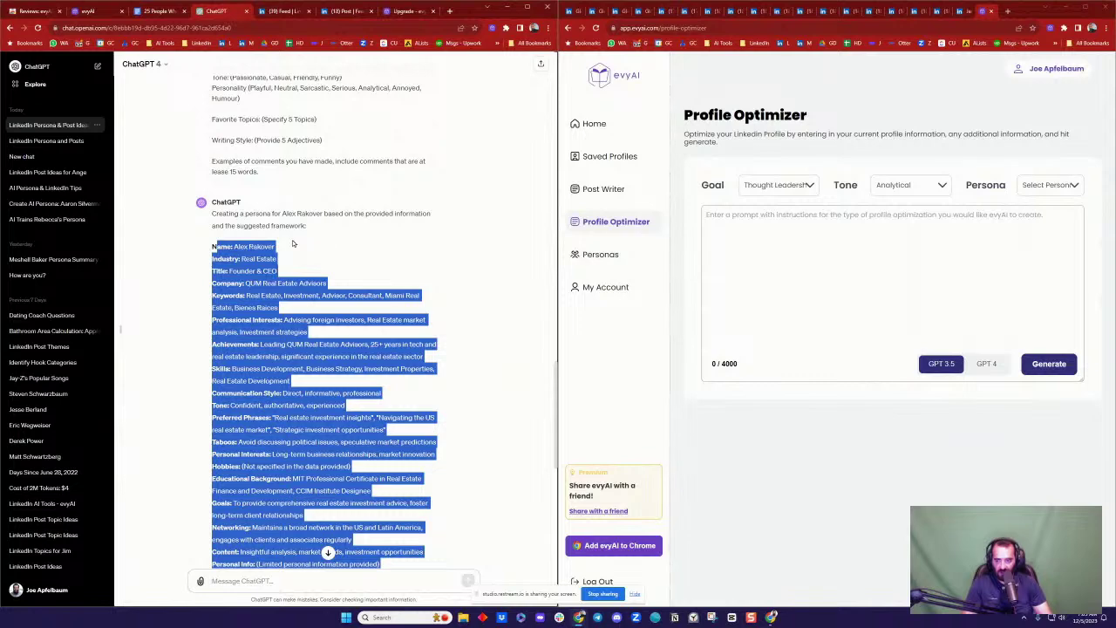
left_click(877, 270)
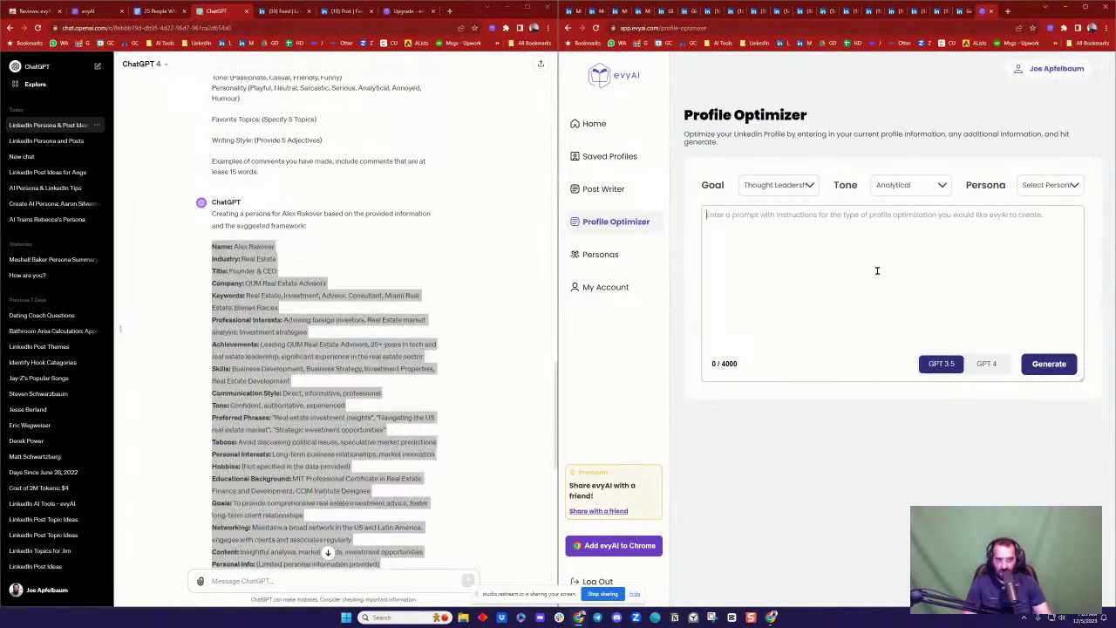
key("ctrl+v")
left_click(1049, 368)
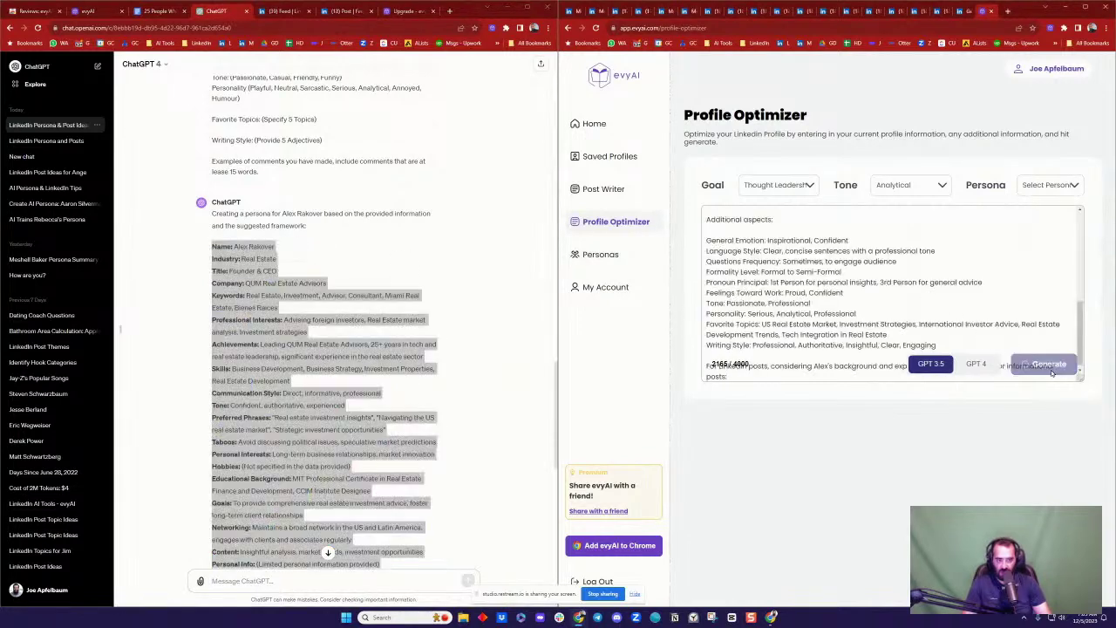
left_click(347, 203)
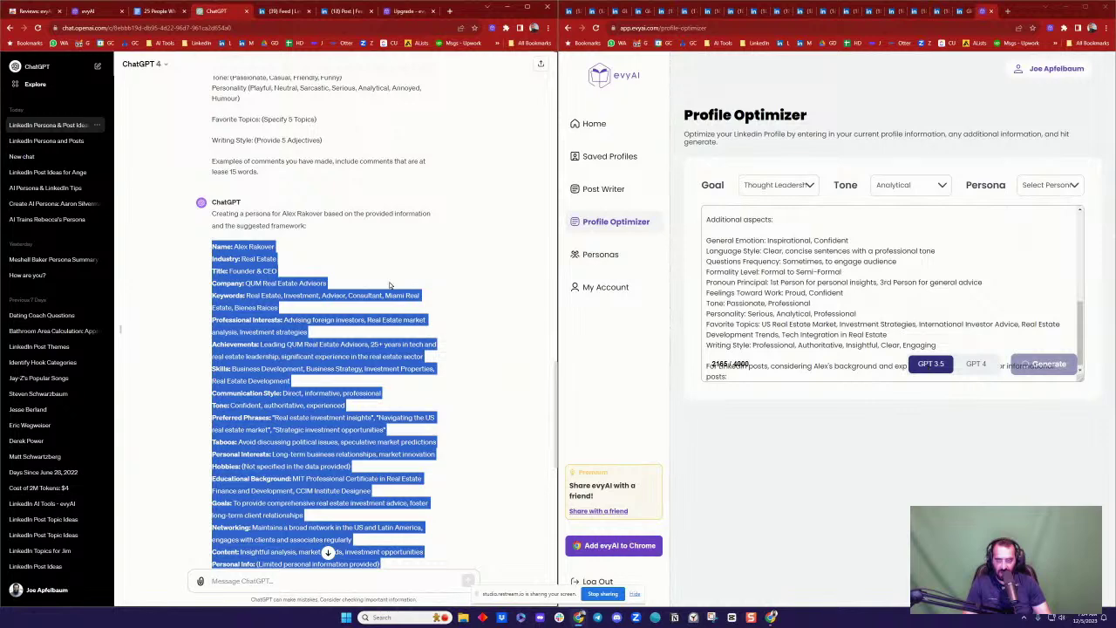
left_click(381, 253)
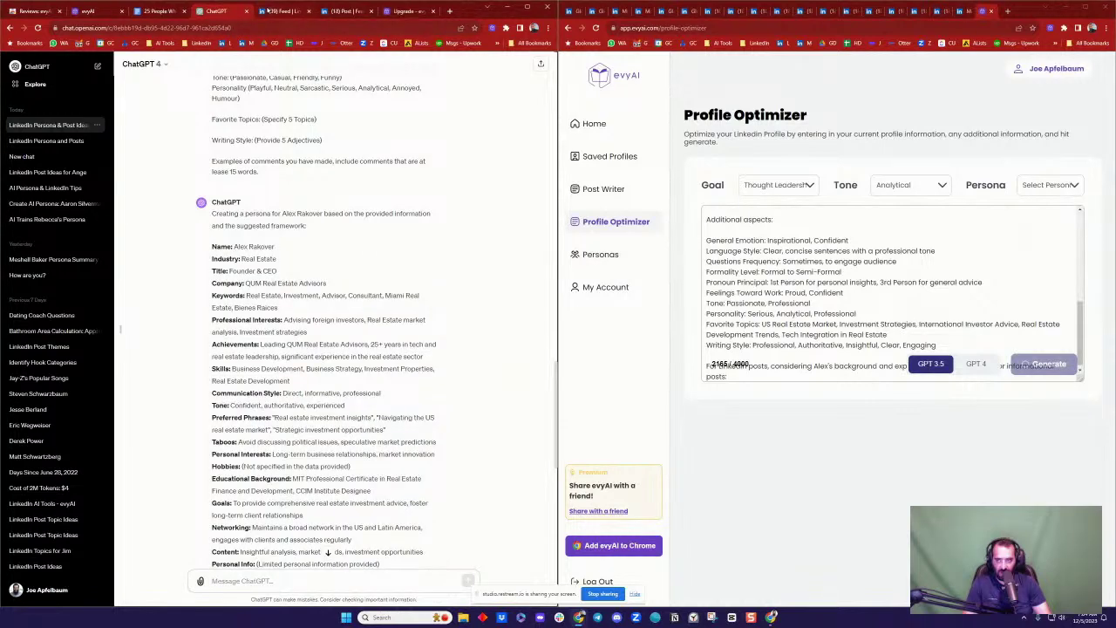
left_click(278, 11)
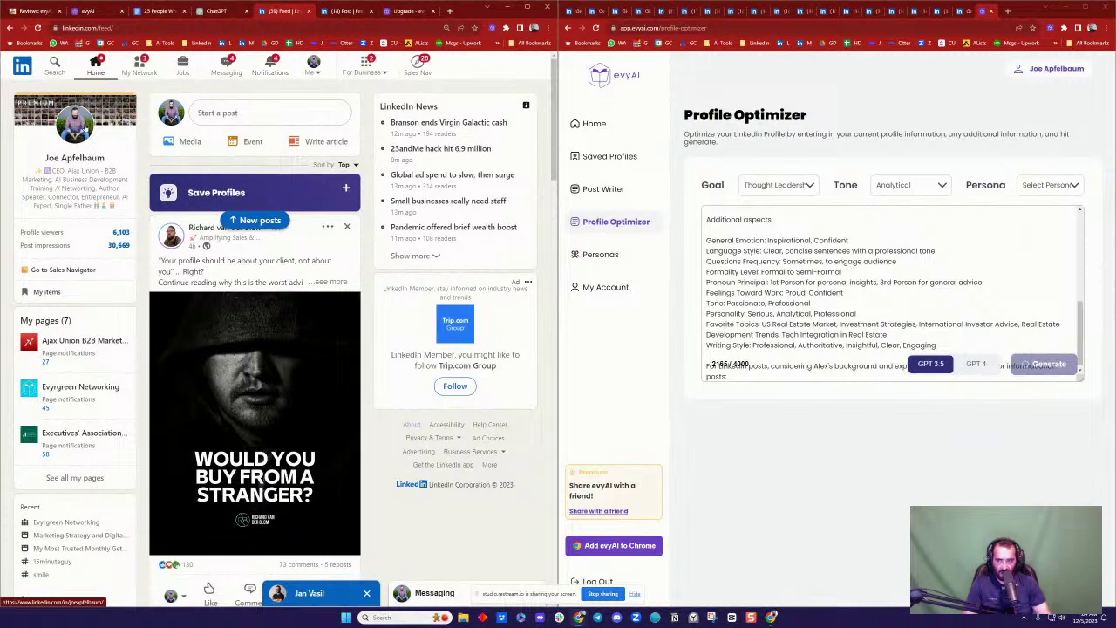
Step: Open the Hawaii-based maritime problem solver's profile from Who's viewed your profile
left_click(82, 126)
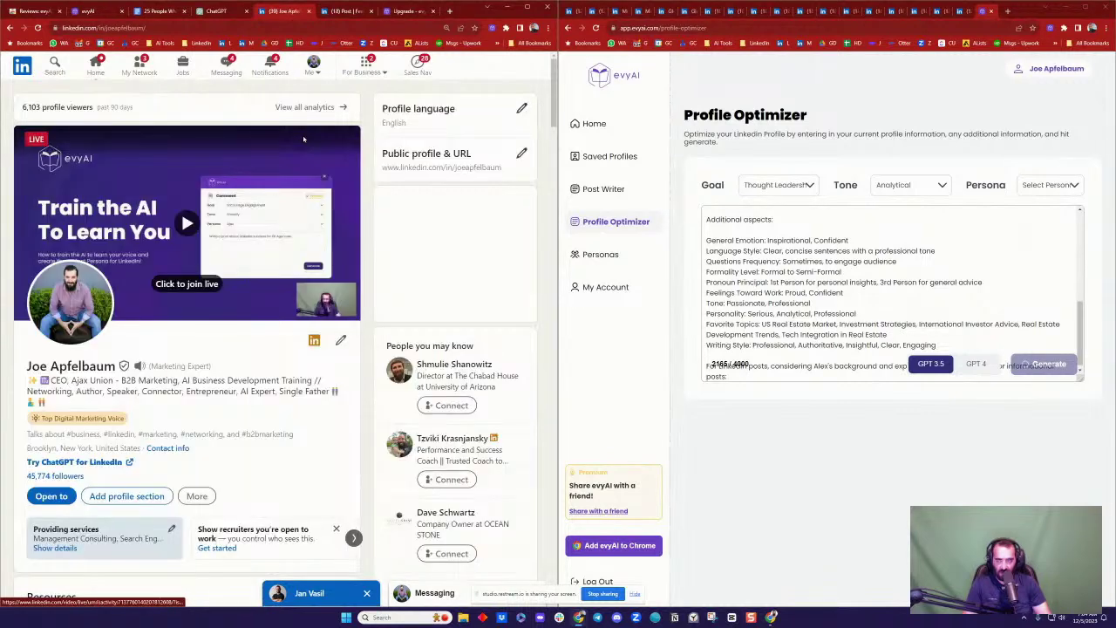
scroll(193, 179, "down", 3)
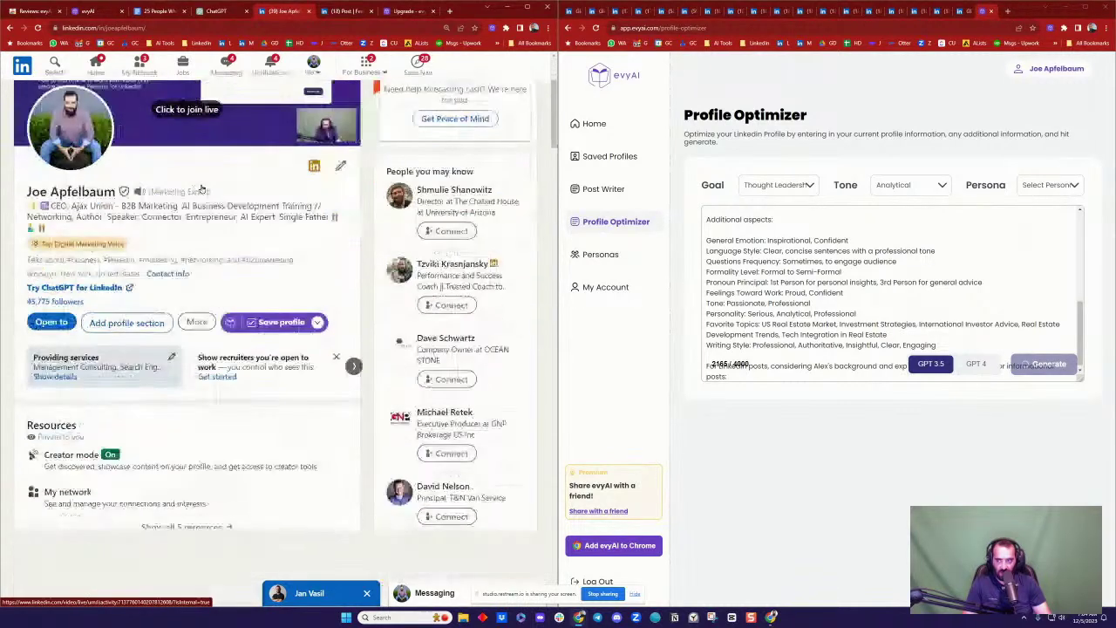
scroll(210, 218, "up", 5)
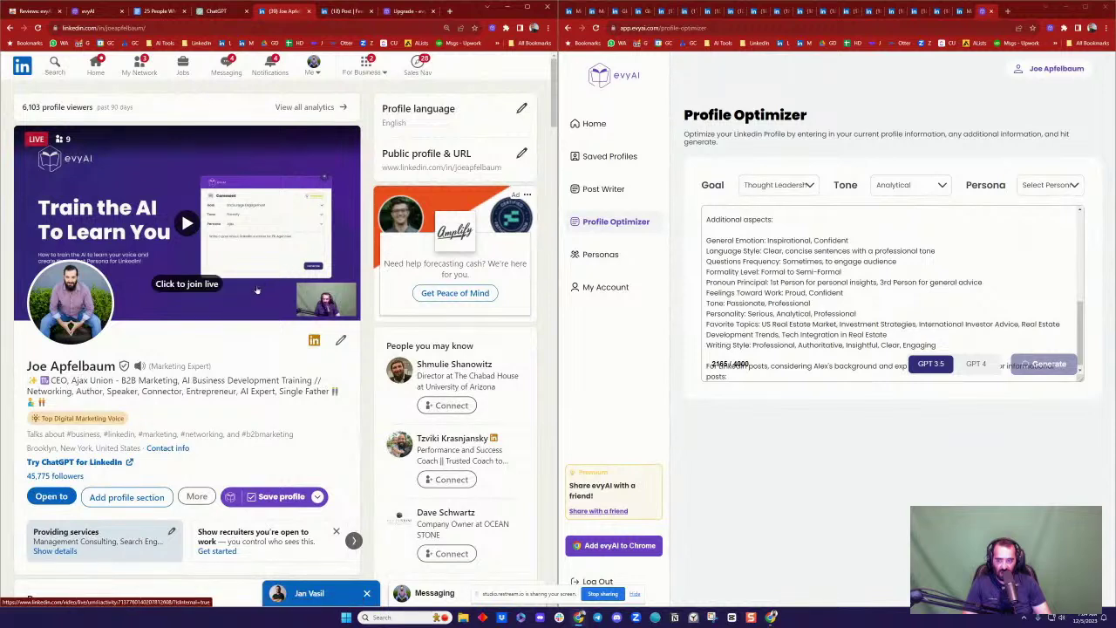
left_click(50, 108)
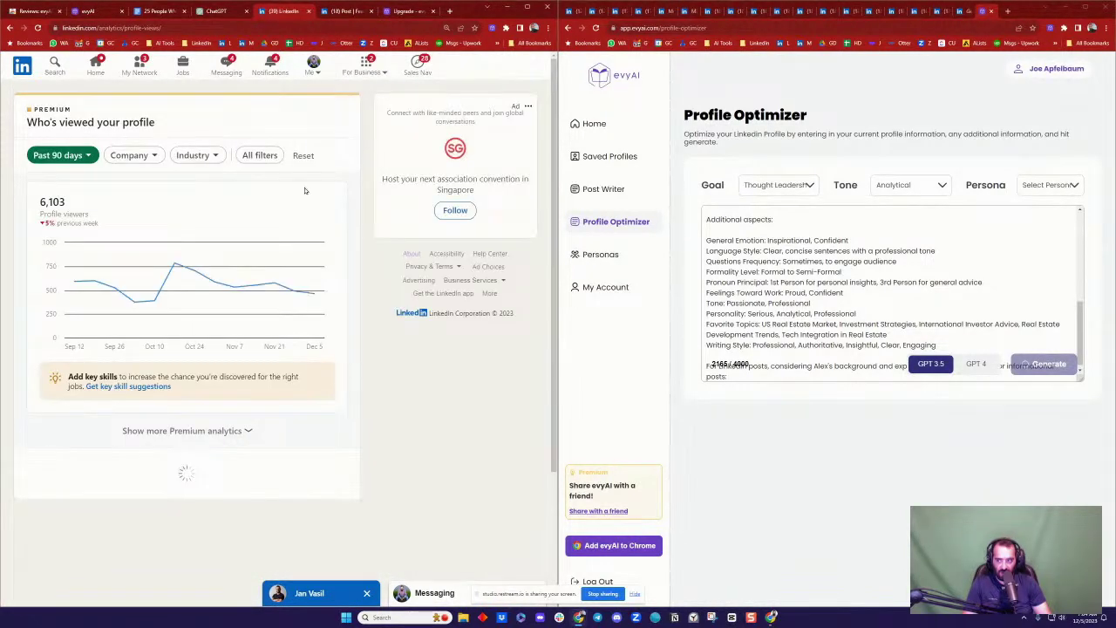
scroll(253, 253, "down", 3)
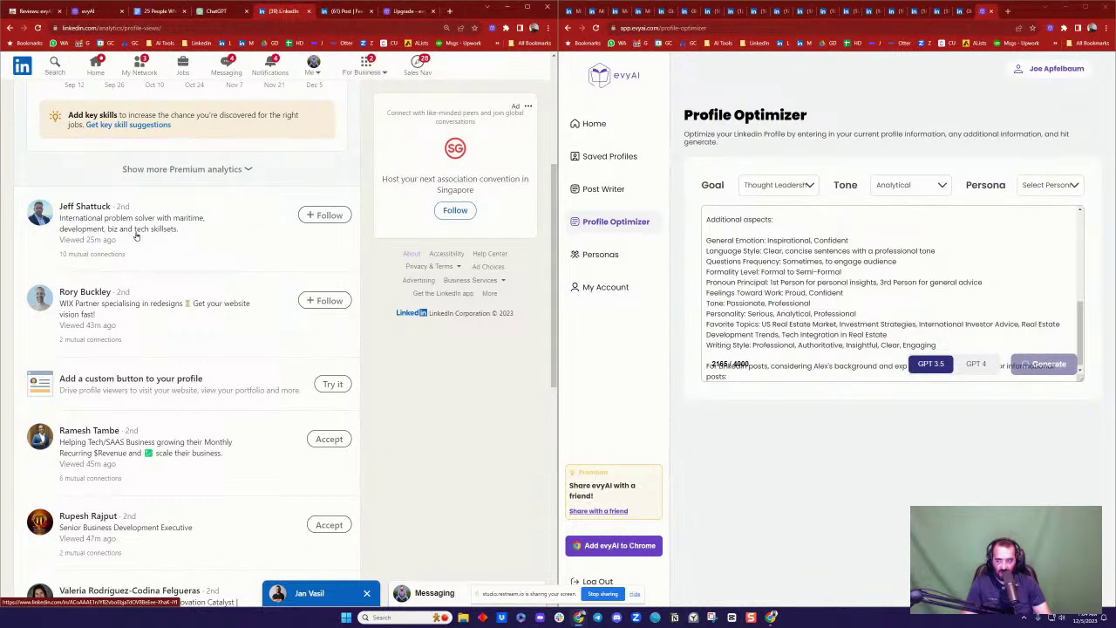
middle_click(85, 207)
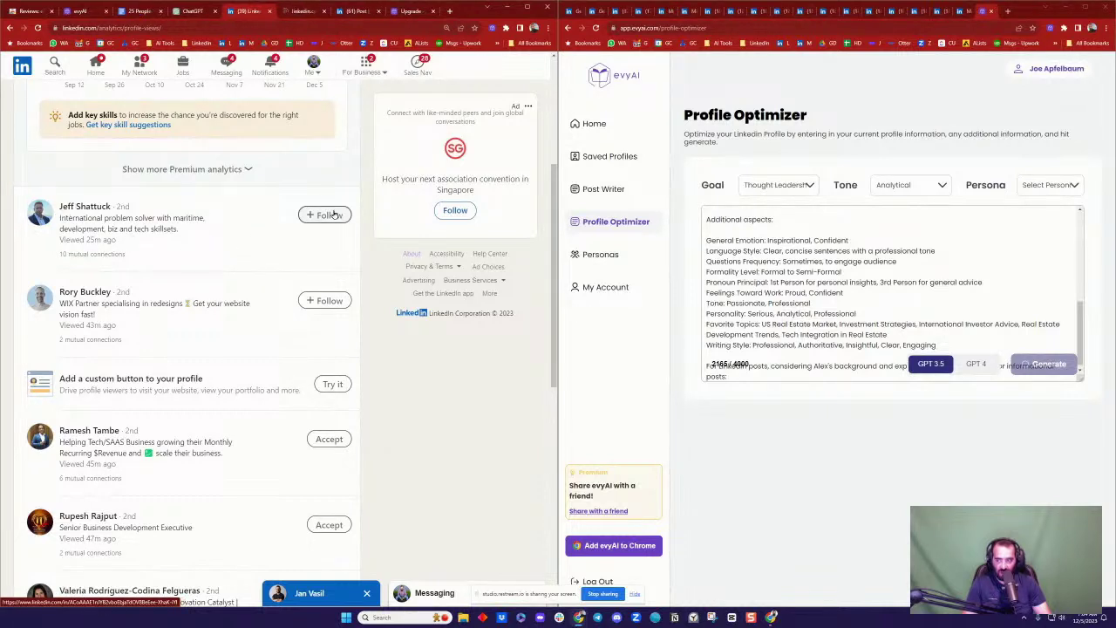
left_click(302, 10)
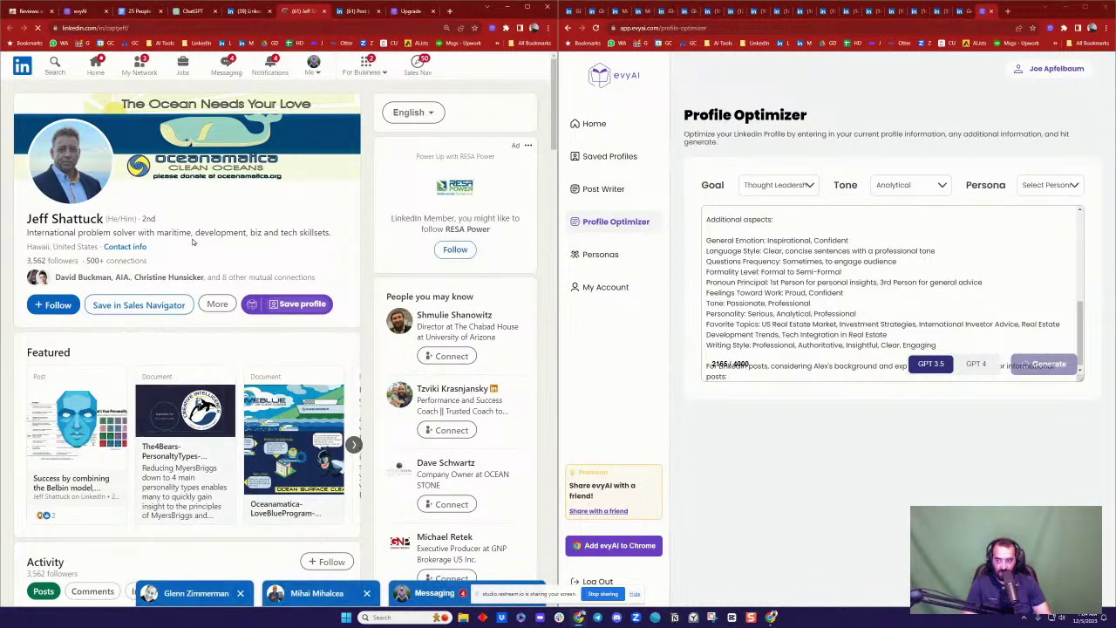
Step: Send this viewer a connection invitation with an evyAI GPT 4-generated note
left_click(217, 303)
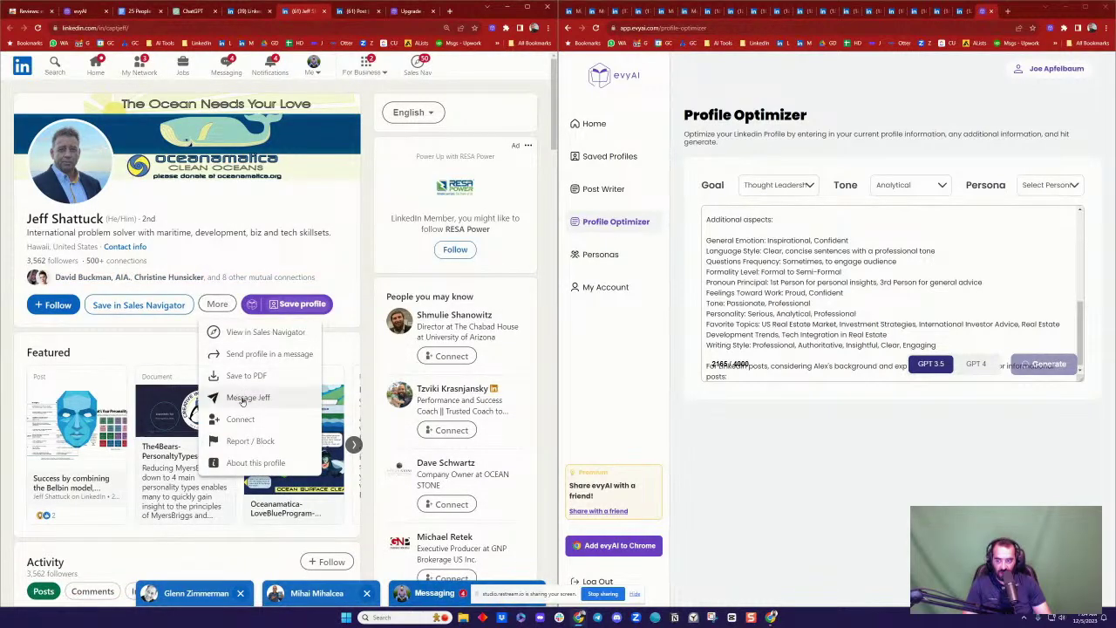
left_click(242, 419)
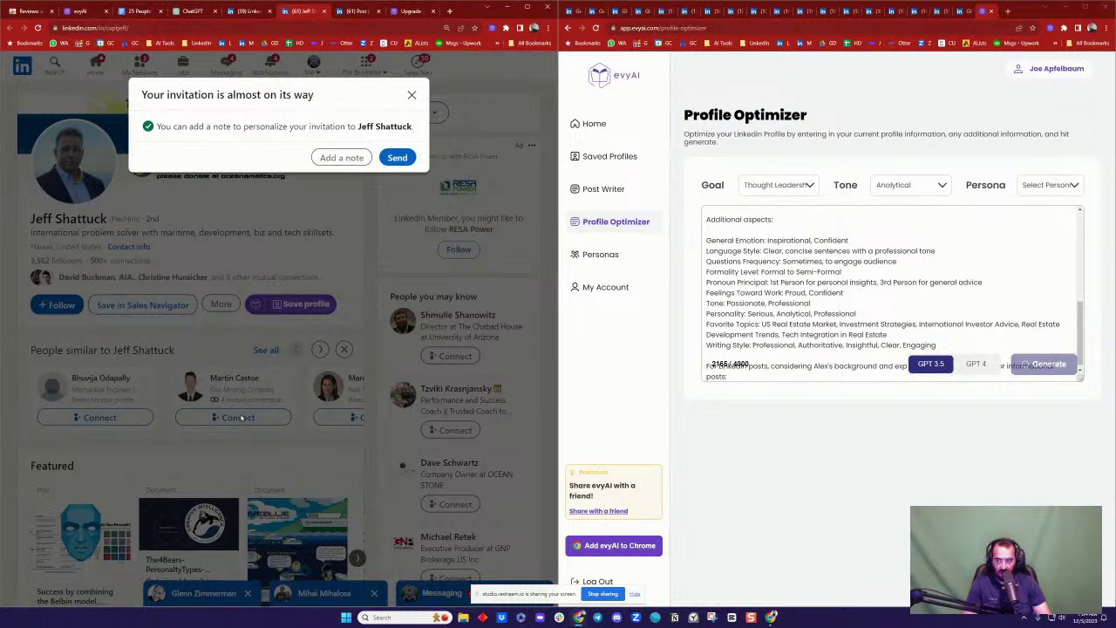
left_click(329, 157)
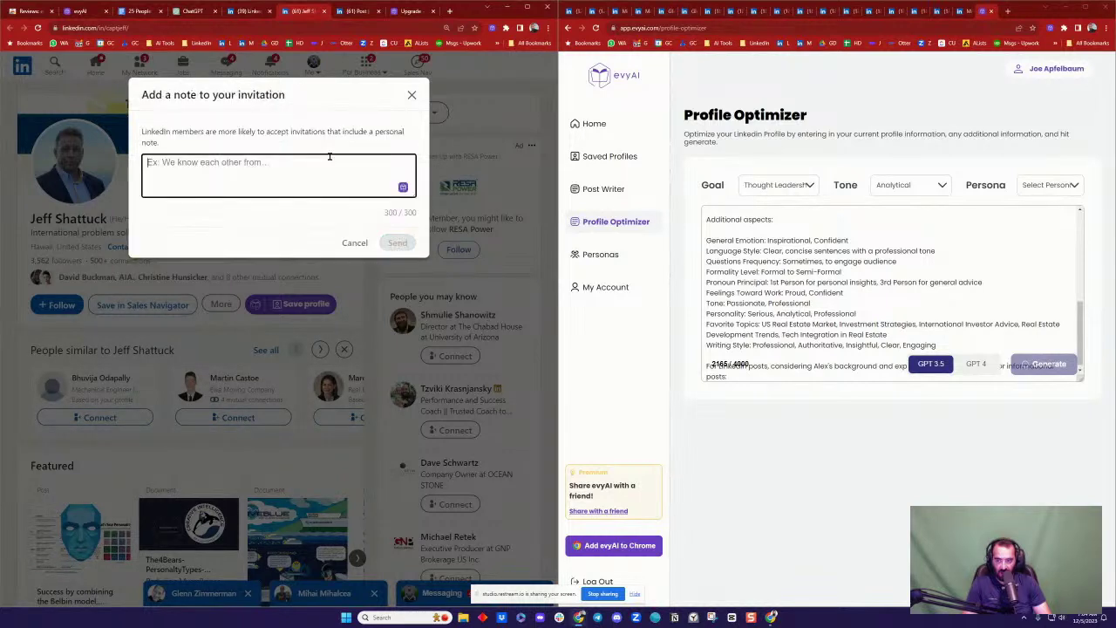
left_click(403, 187)
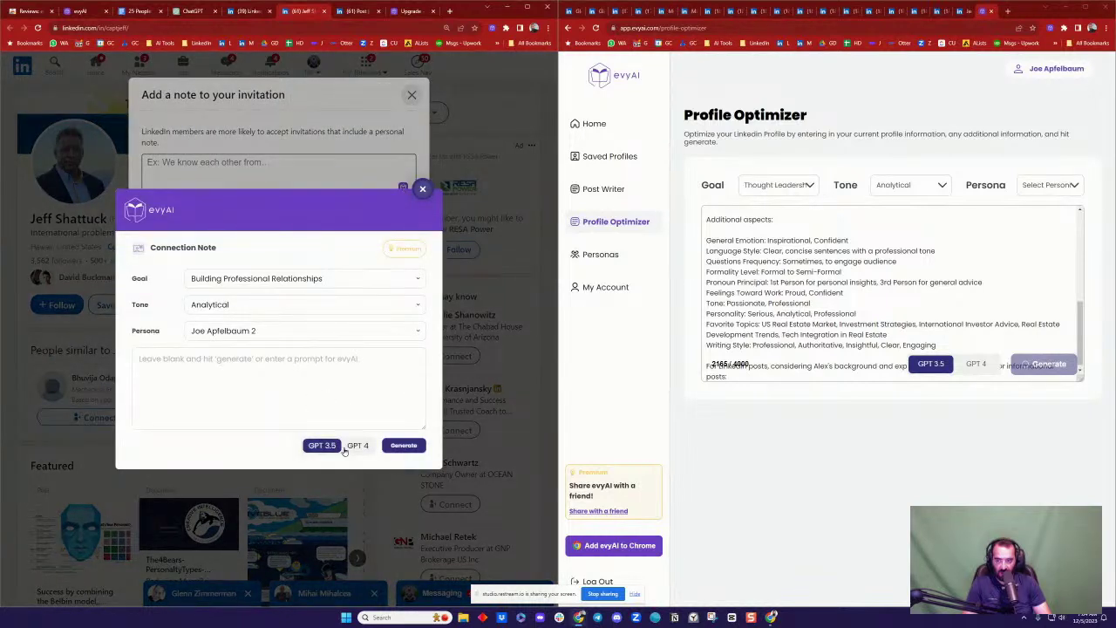
left_click(353, 447)
left_click(403, 446)
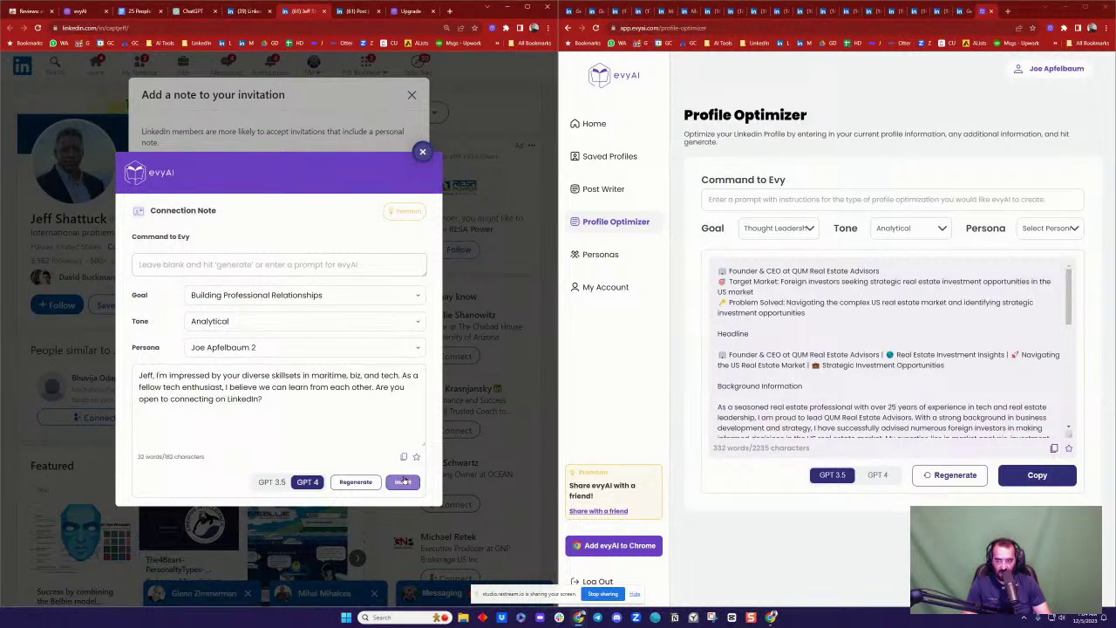
left_click(403, 481)
left_click(396, 243)
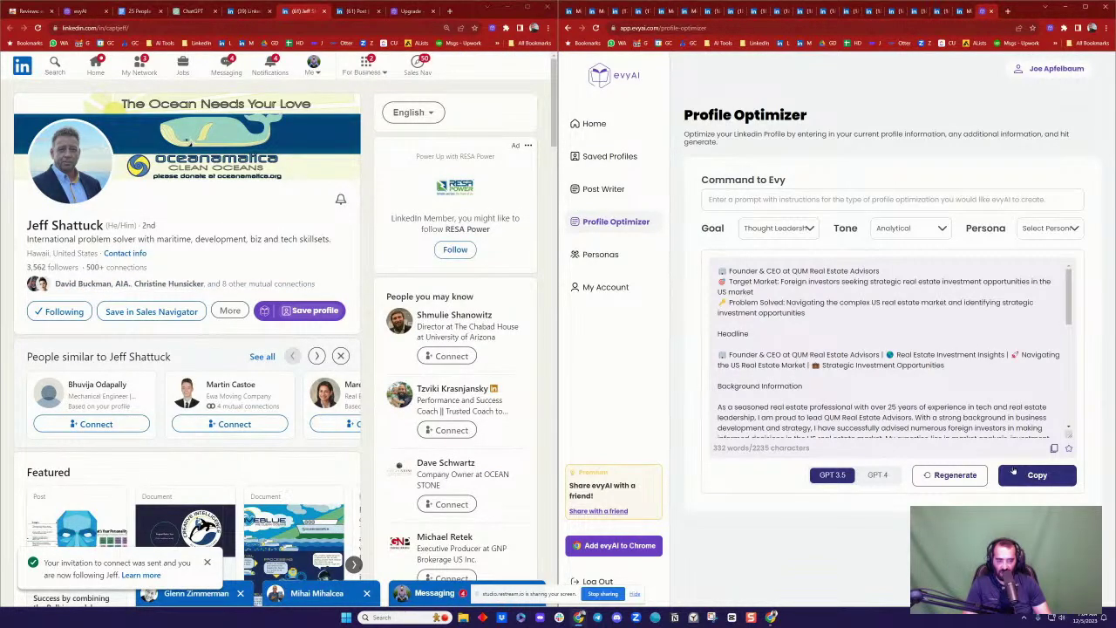
scroll(885, 327, "down", 6)
scroll(889, 327, "up", 6)
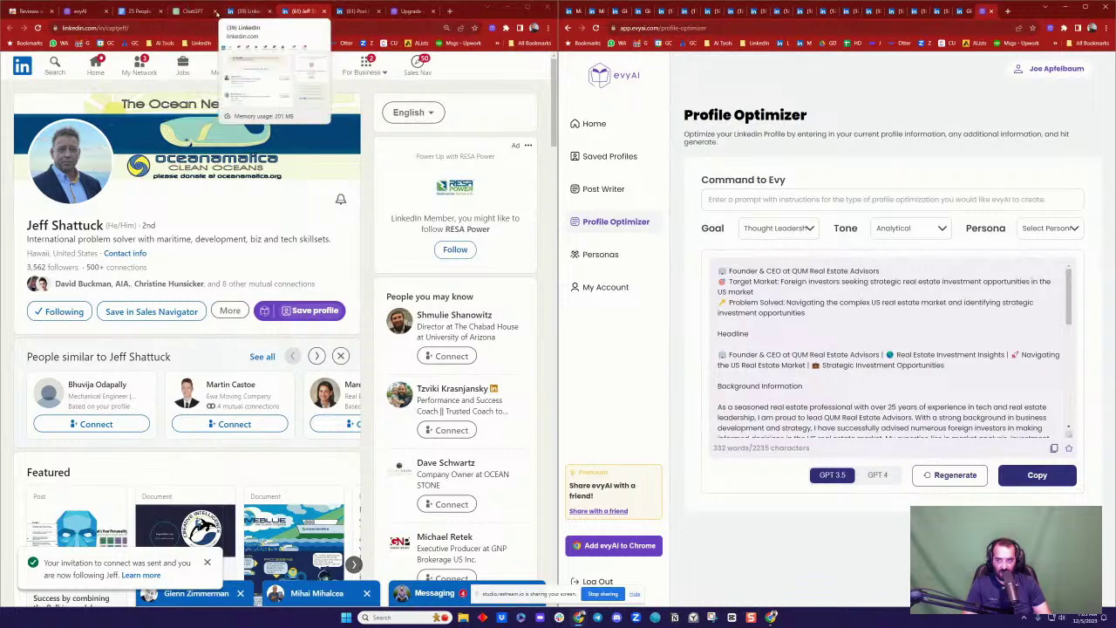
Step: Paste the optimized QUM Real Estate Advisors profile onto a new page of the 25 People Who Asked for Posts doc
left_click(141, 12)
scroll(381, 303, "down", 15)
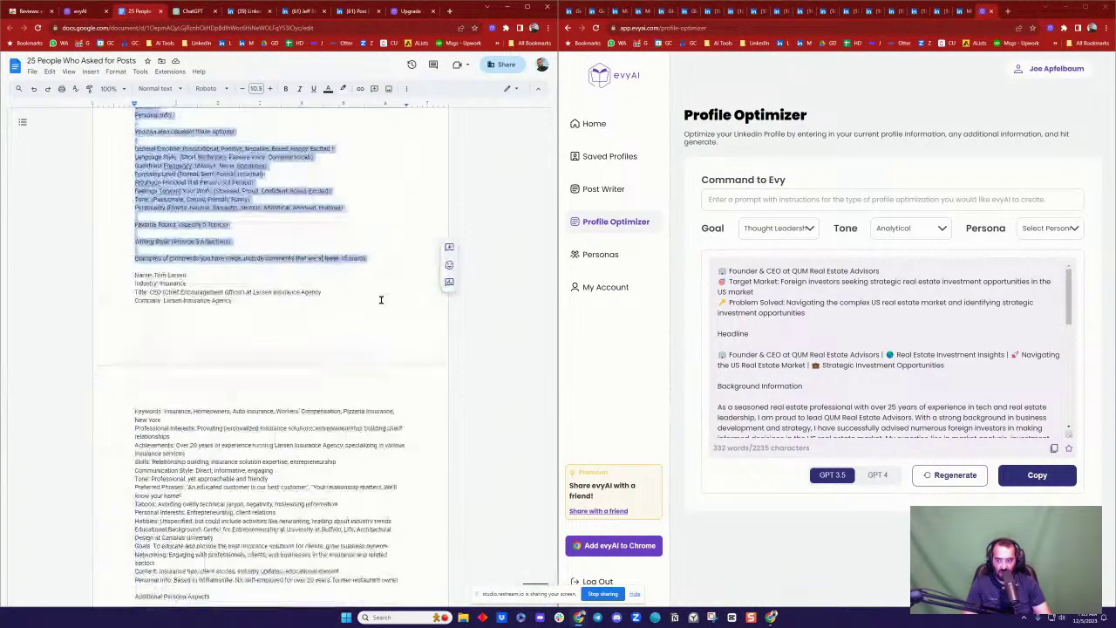
scroll(375, 322, "up", 3)
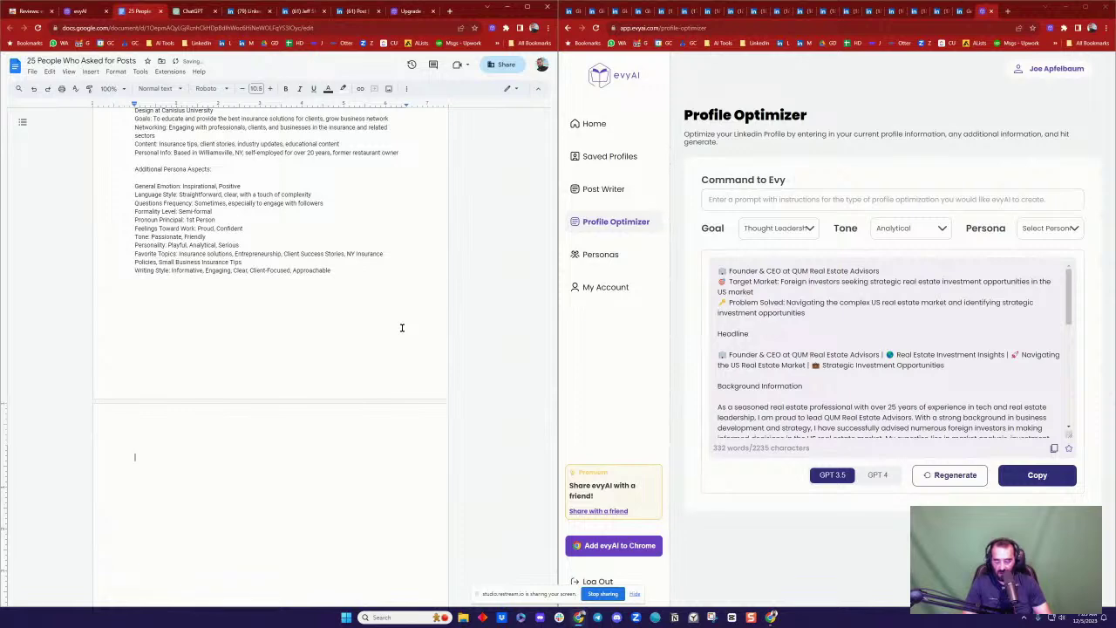
key("ctrl+v")
scroll(259, 215, "up", 2)
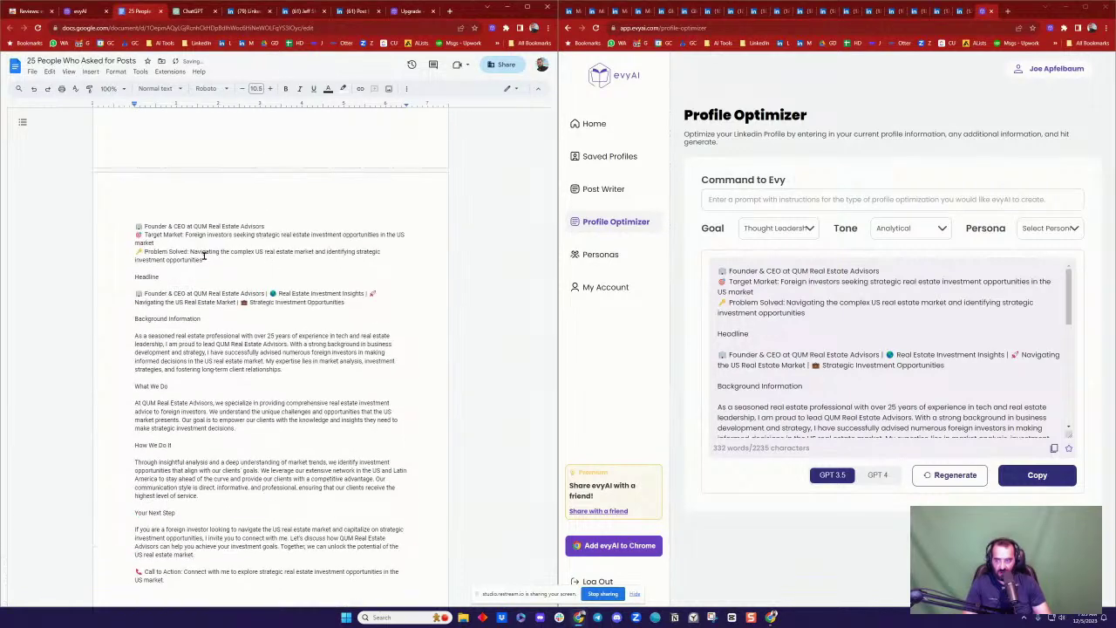
scroll(172, 234, "down", 1)
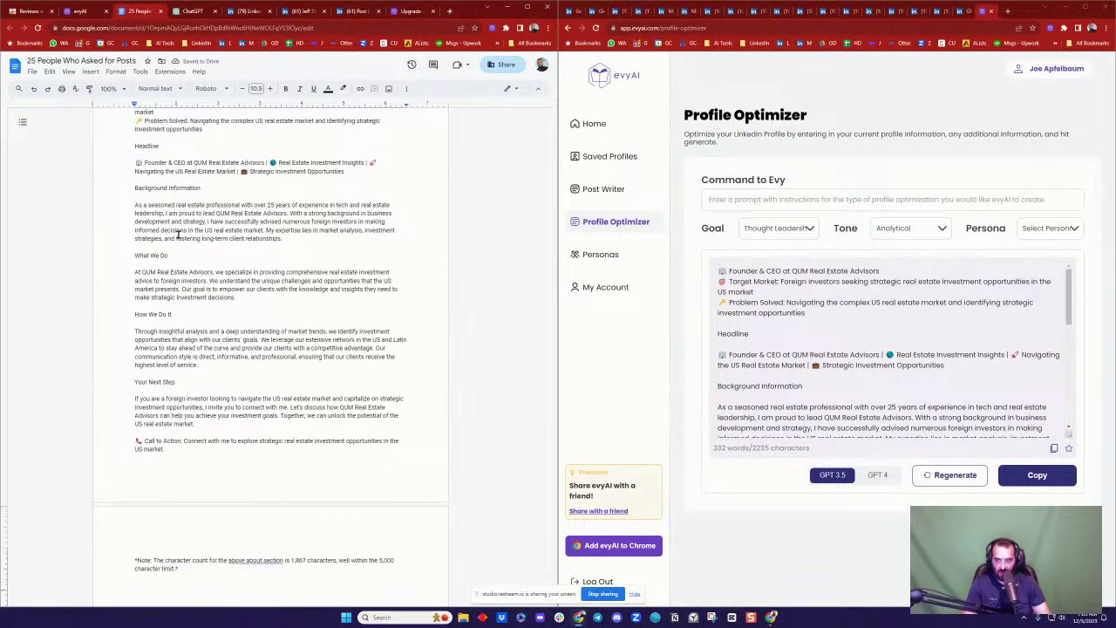
scroll(148, 177, "up", 1)
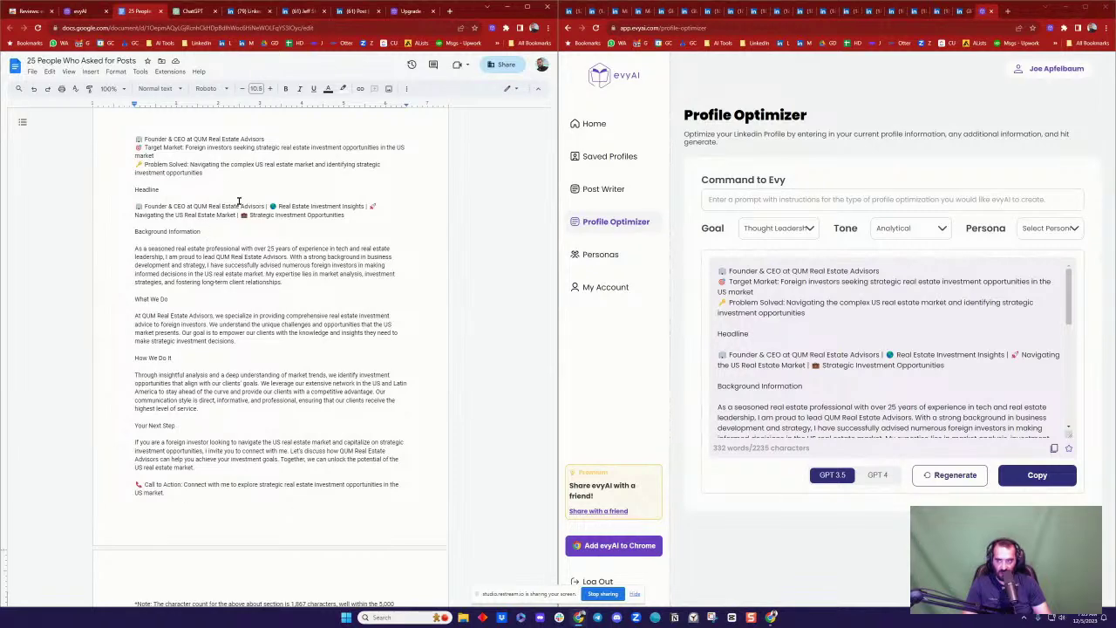
Step: Browse evyAI's full Recent Activities list of saved invitations, replies, comments, profiles and posts
left_click(78, 11)
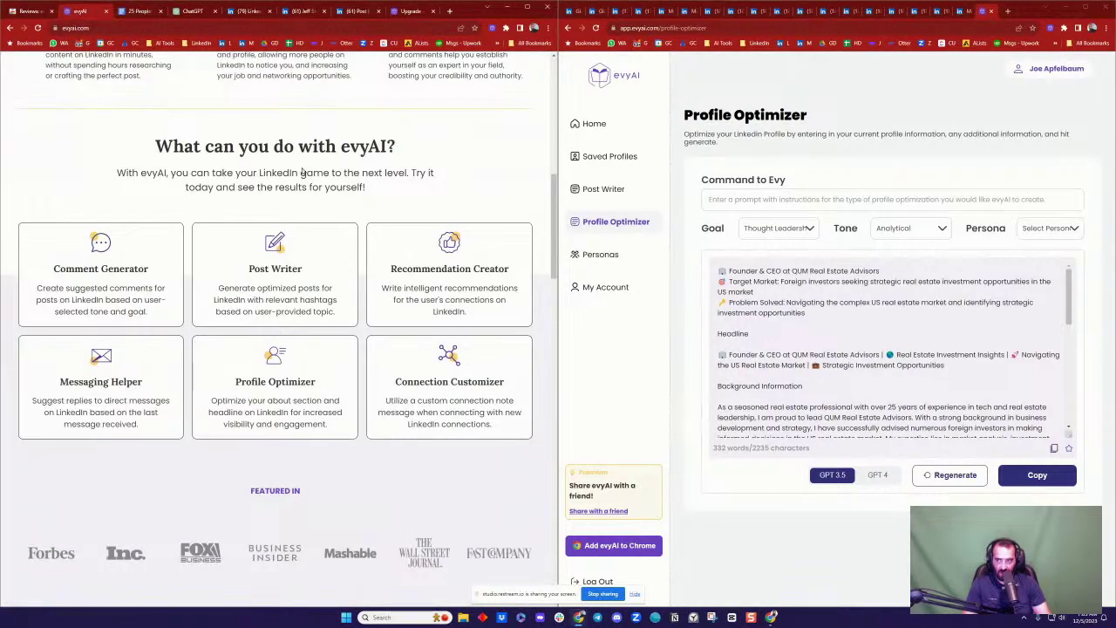
scroll(302, 173, "up", 10)
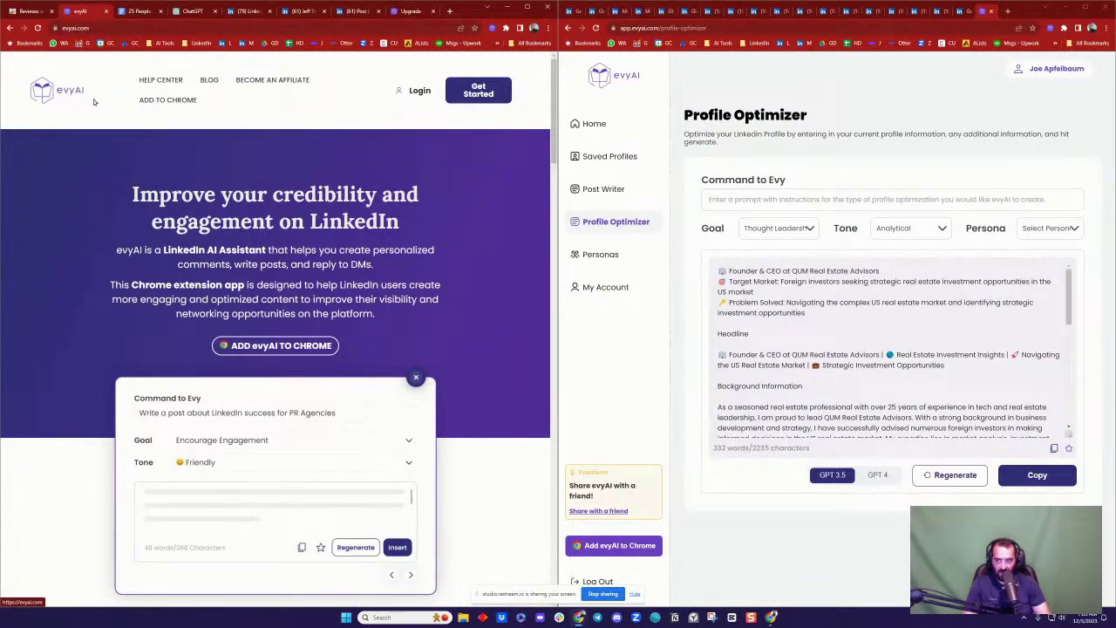
scroll(287, 261, "down", 10)
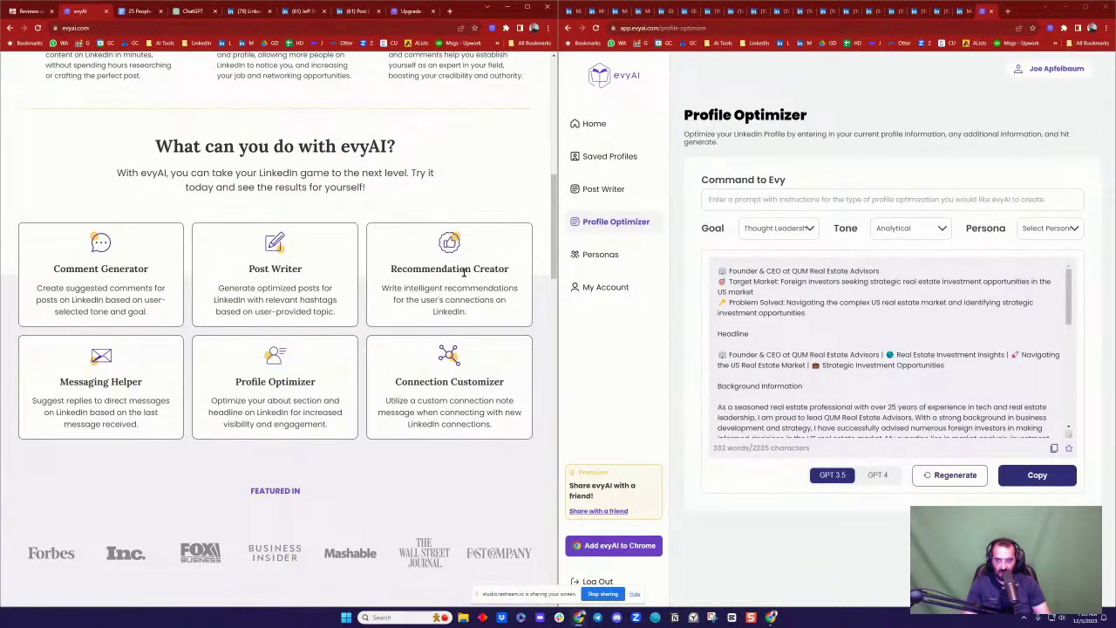
left_click(605, 124)
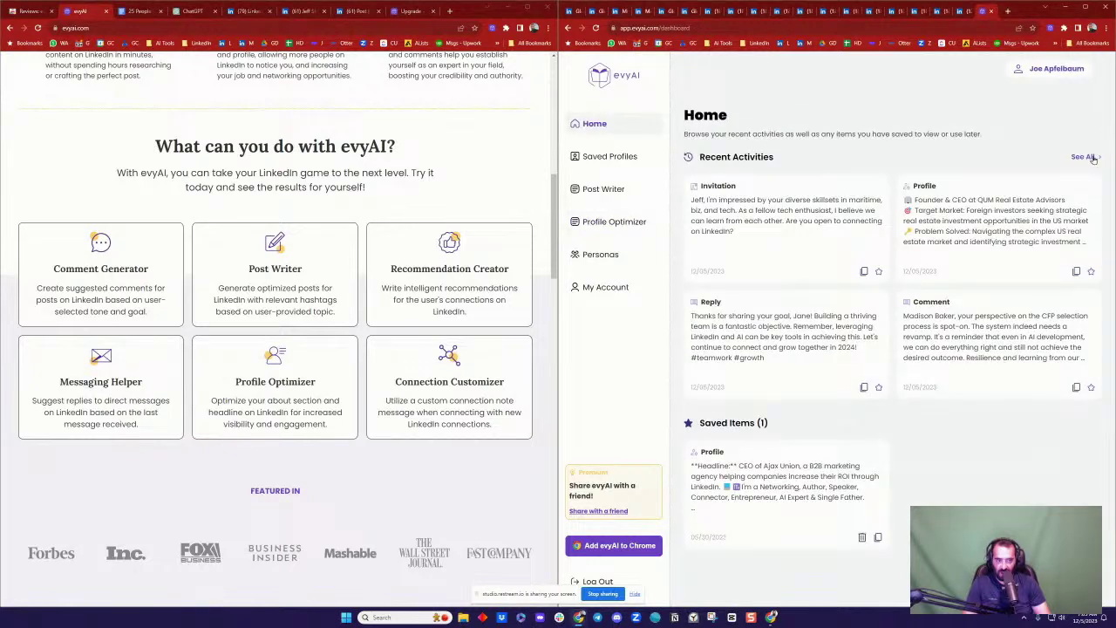
left_click(1084, 157)
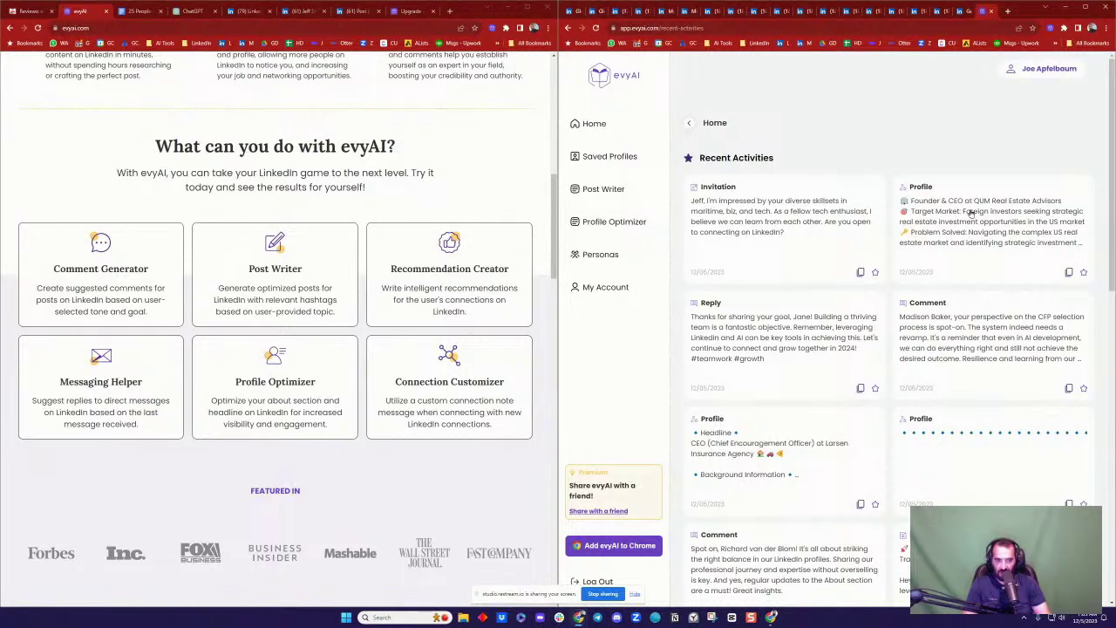
scroll(967, 223, "down", 1)
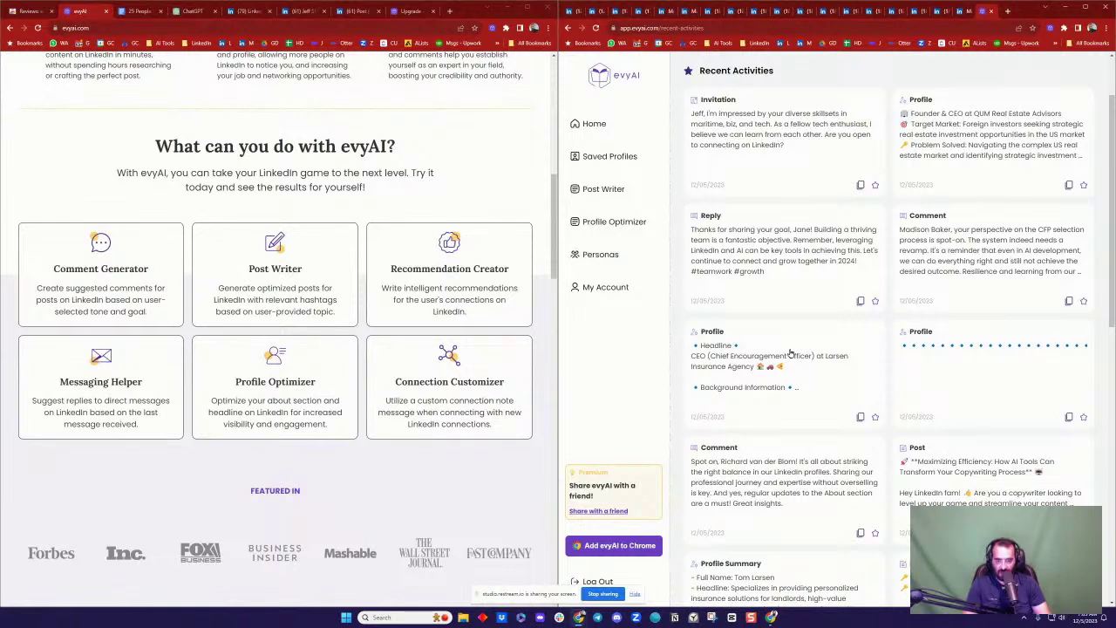
scroll(789, 353, "down", 2)
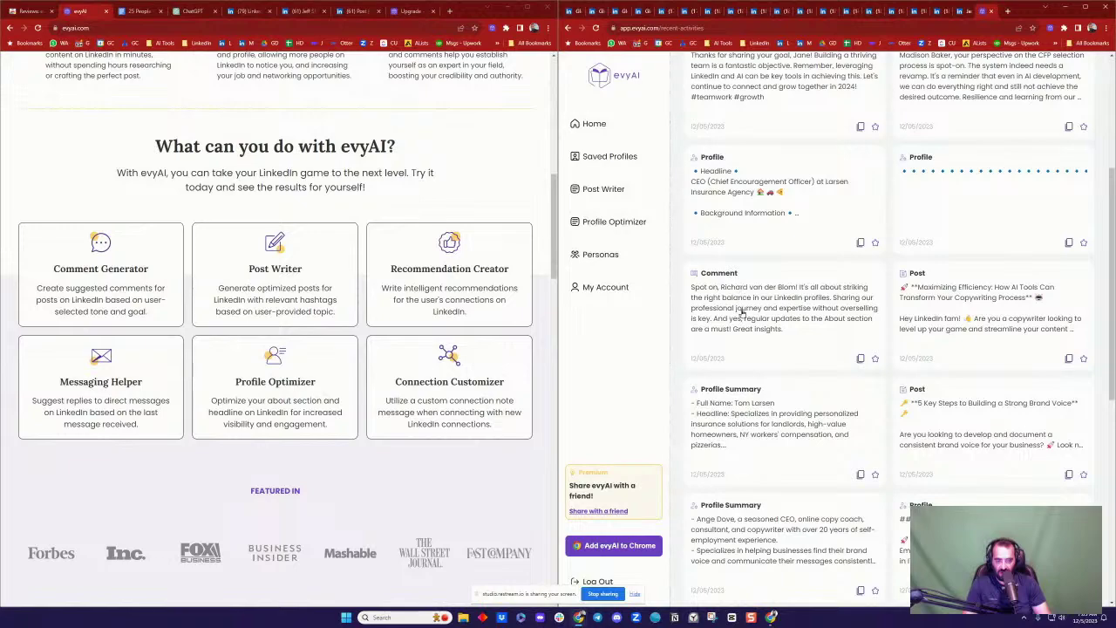
scroll(798, 359, "down", 10)
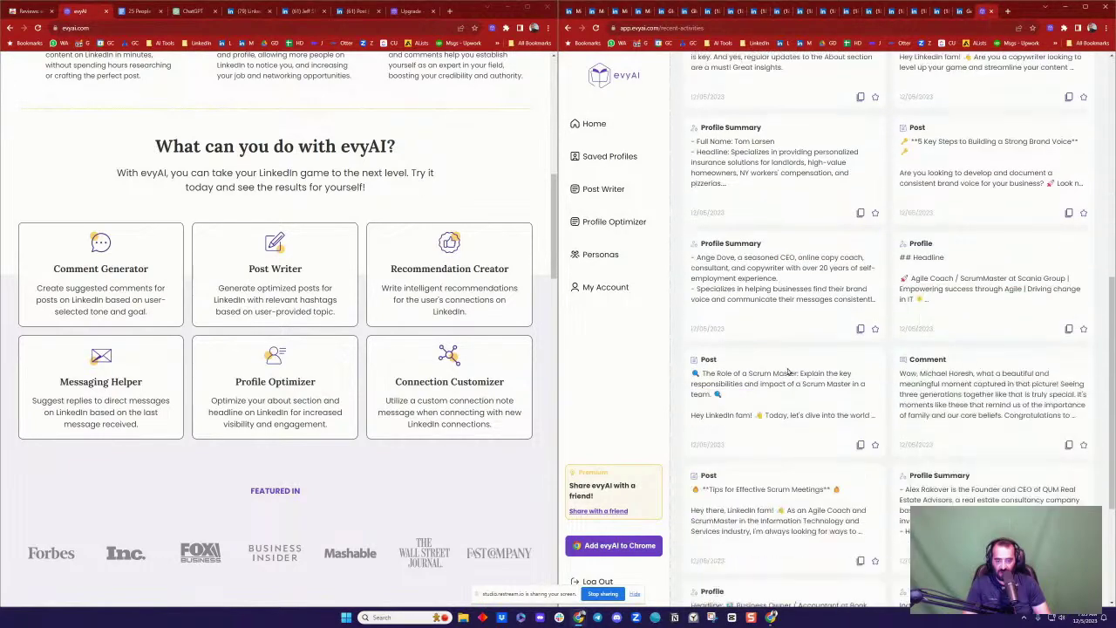
scroll(800, 370, "down", 10)
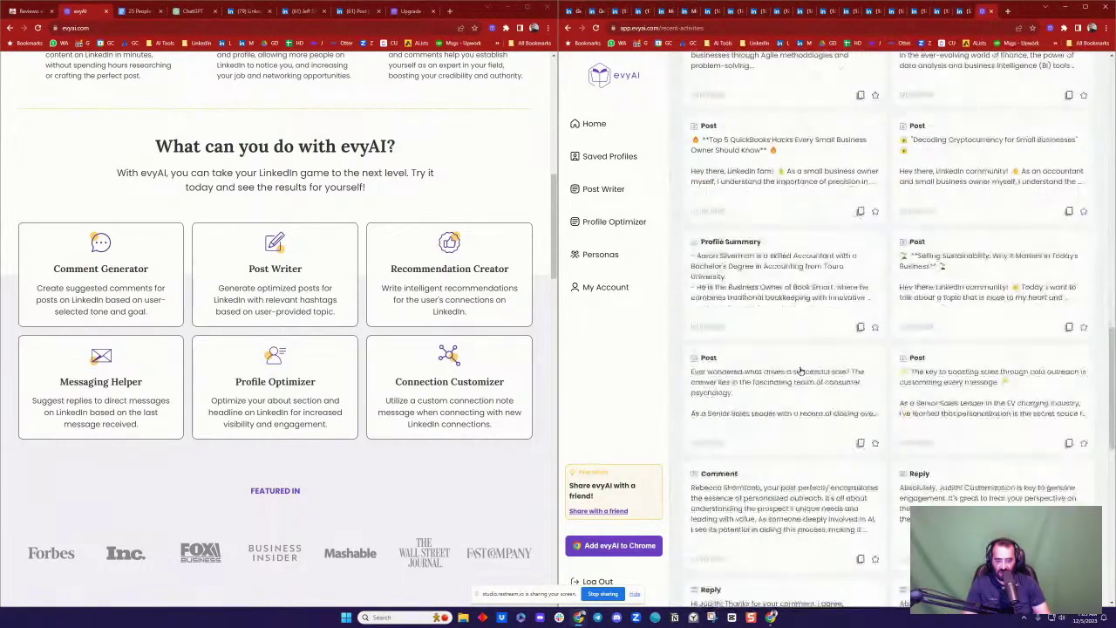
scroll(801, 370, "up", 5)
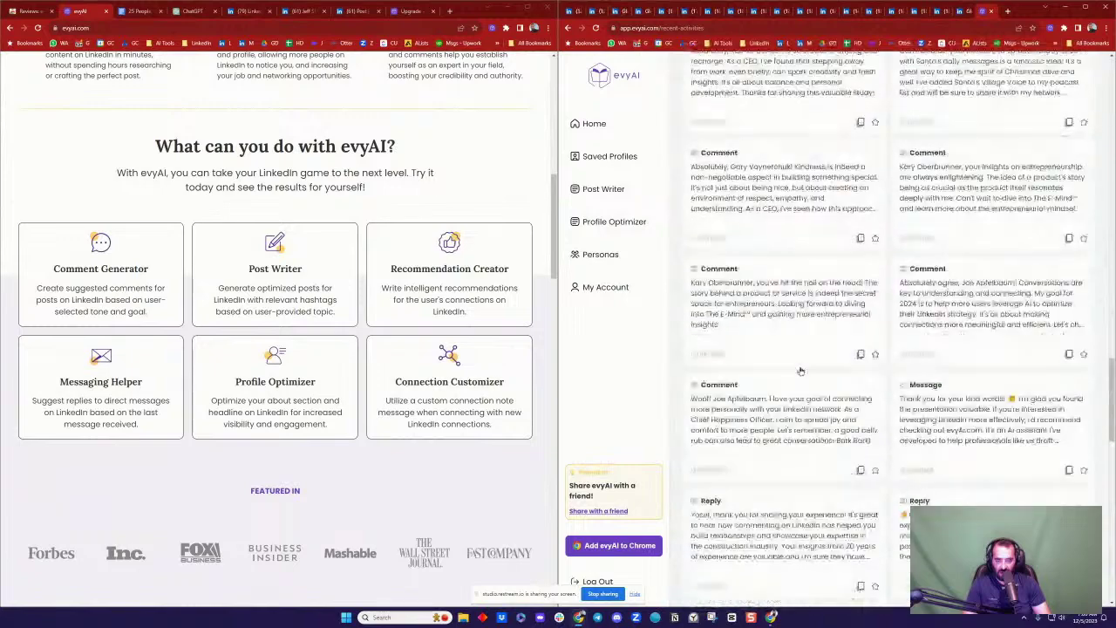
scroll(750, 259, "up", 10)
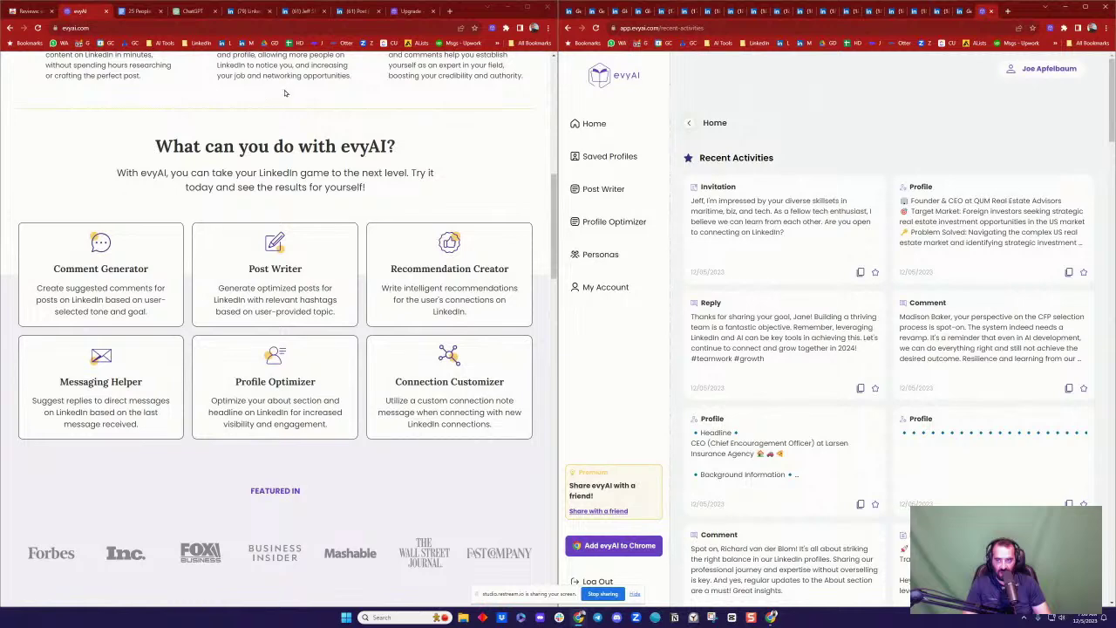
left_click(247, 11)
Step: Go to Posts & Activity and expand the 10 comments on your latest video post
scroll(366, 184, "up", 3)
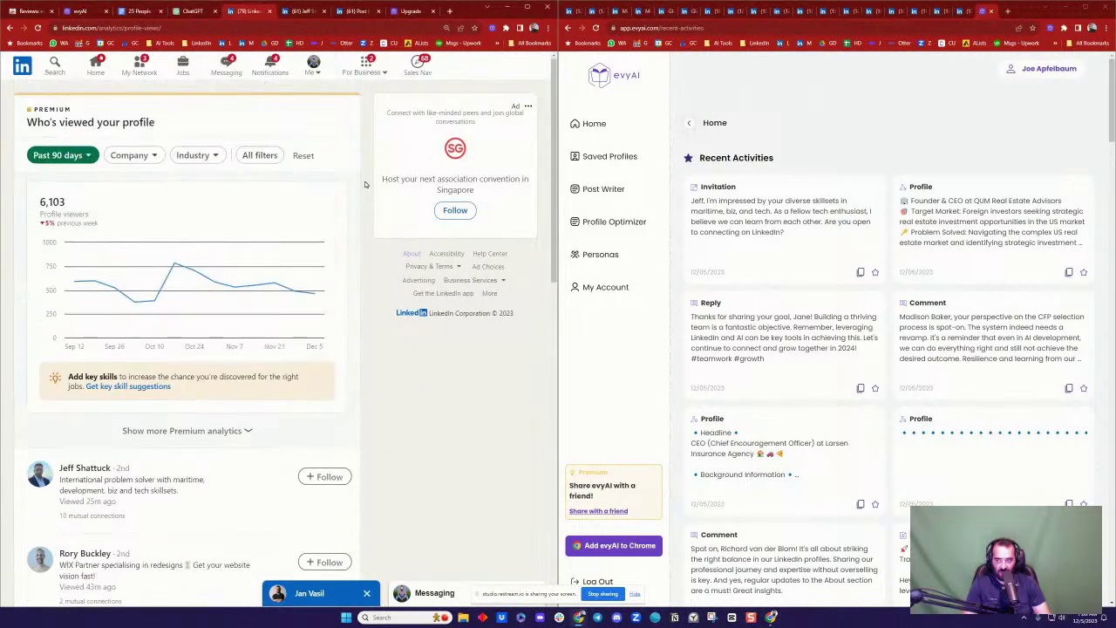
left_click(312, 69)
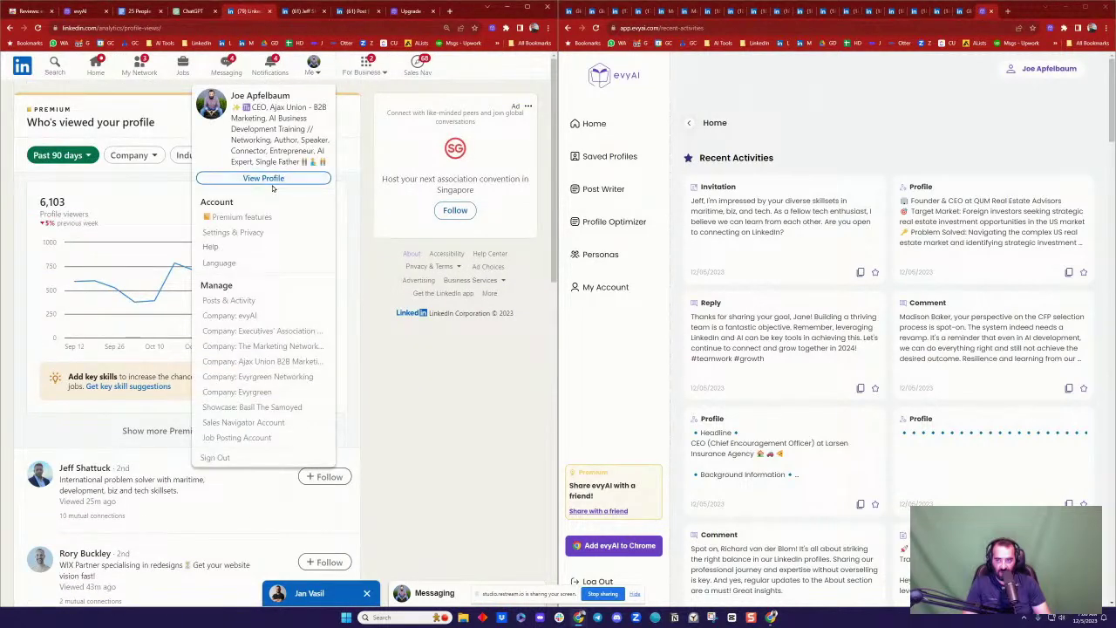
left_click(245, 300)
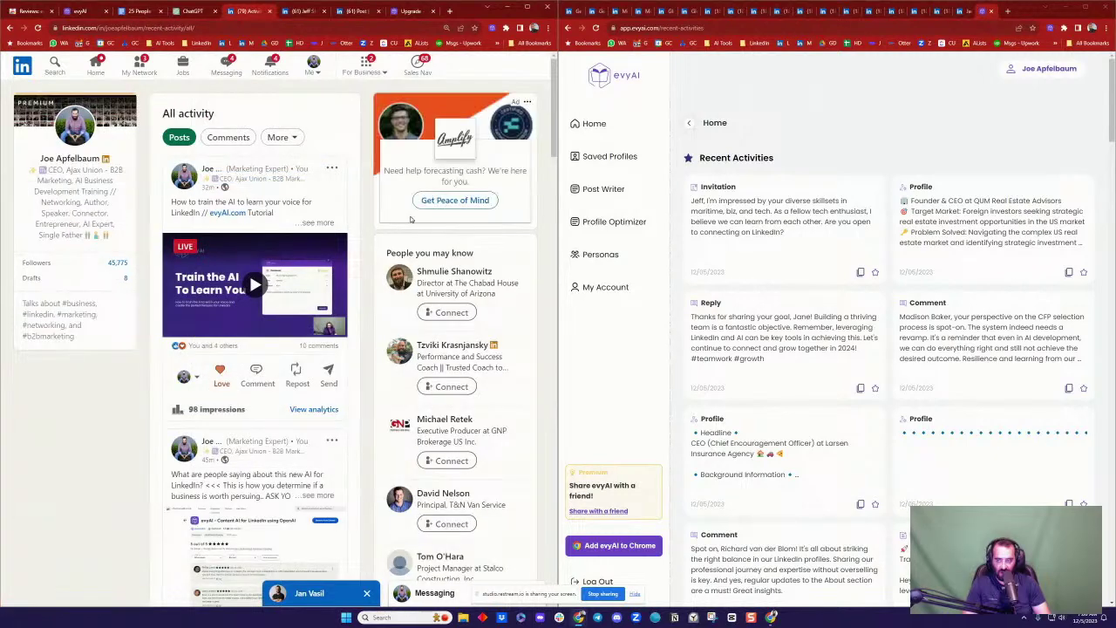
scroll(228, 198, "down", 1)
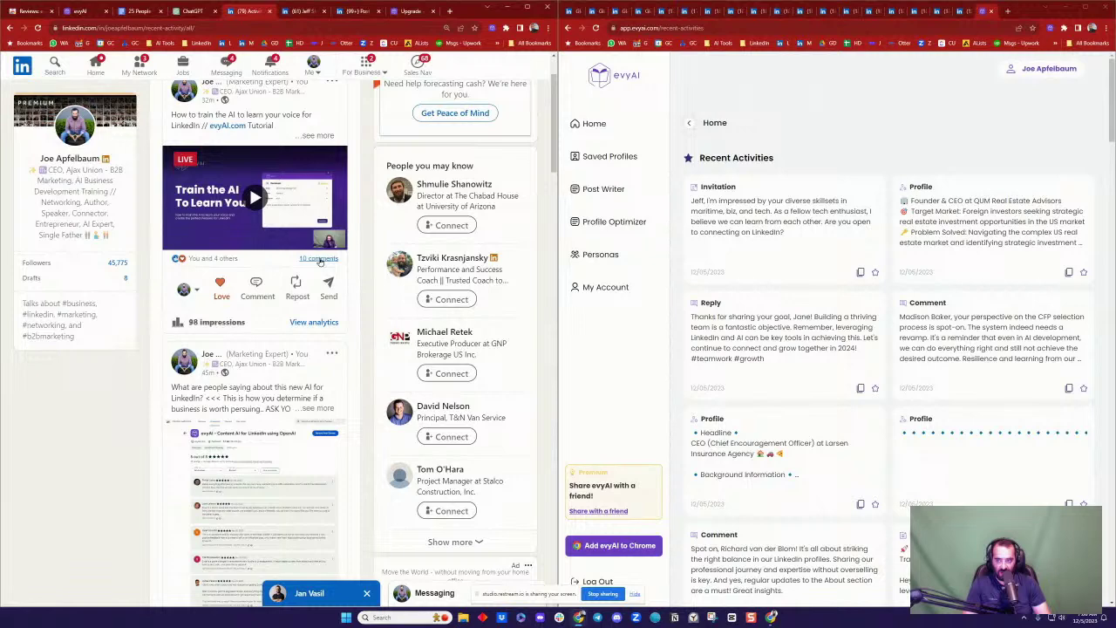
left_click(319, 259)
Step: Load the remaining comments, then open the post from the newest notification
scroll(289, 343, "down", 3)
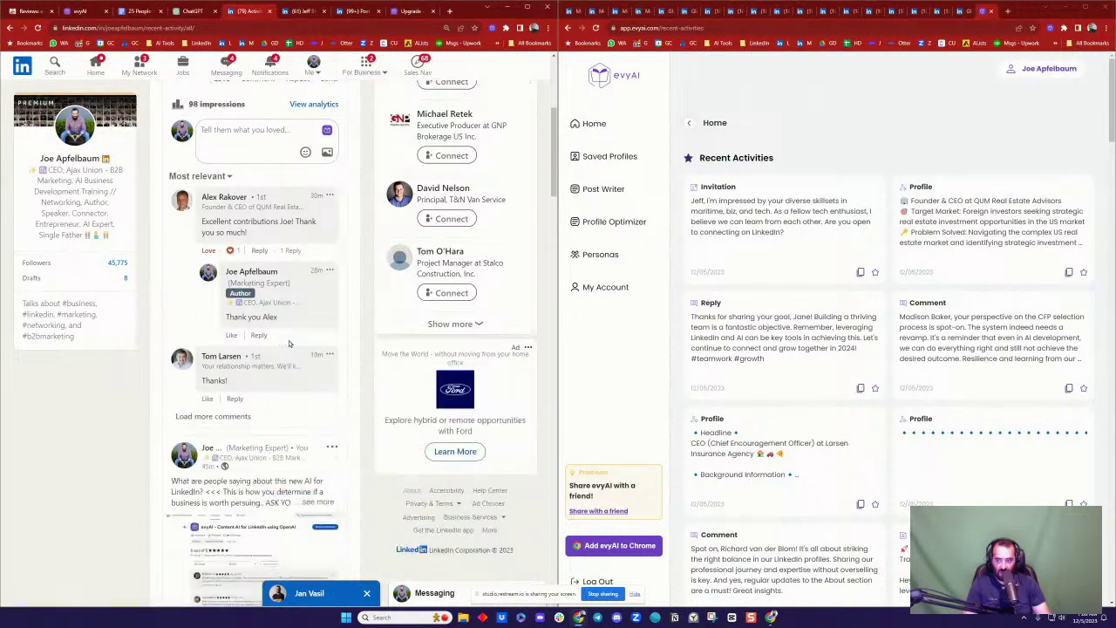
left_click(218, 416)
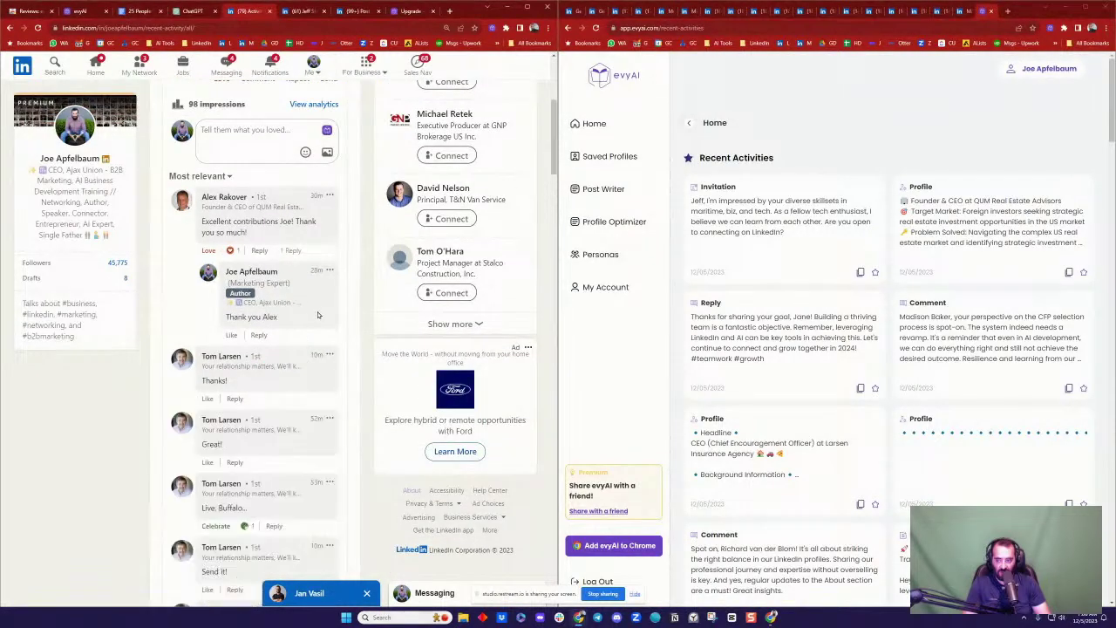
scroll(318, 315, "down", 5)
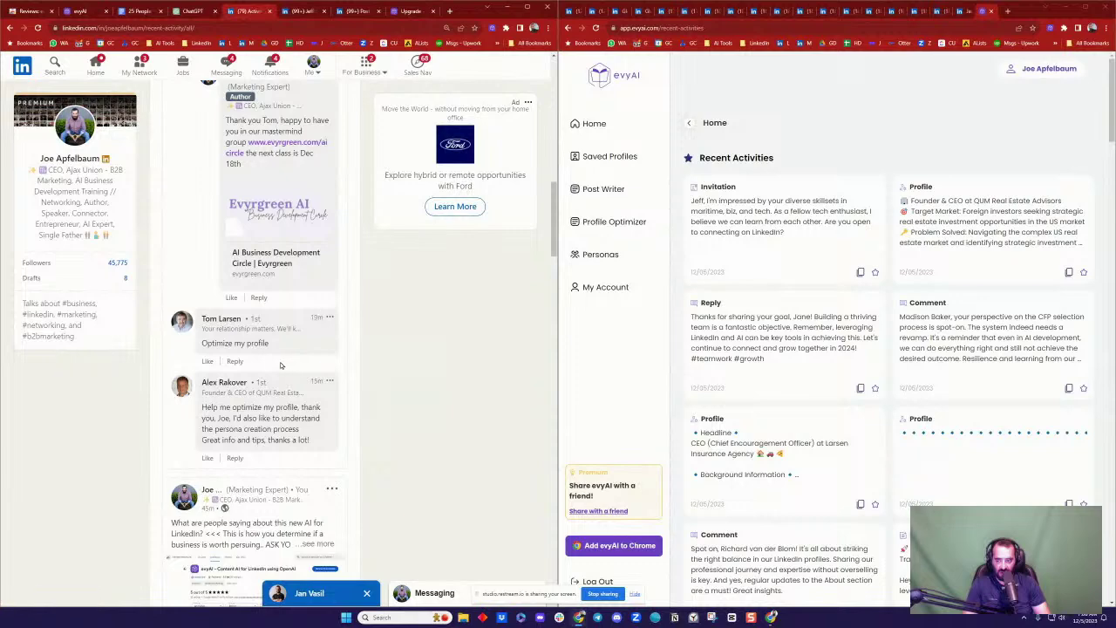
scroll(281, 364, "up", 10)
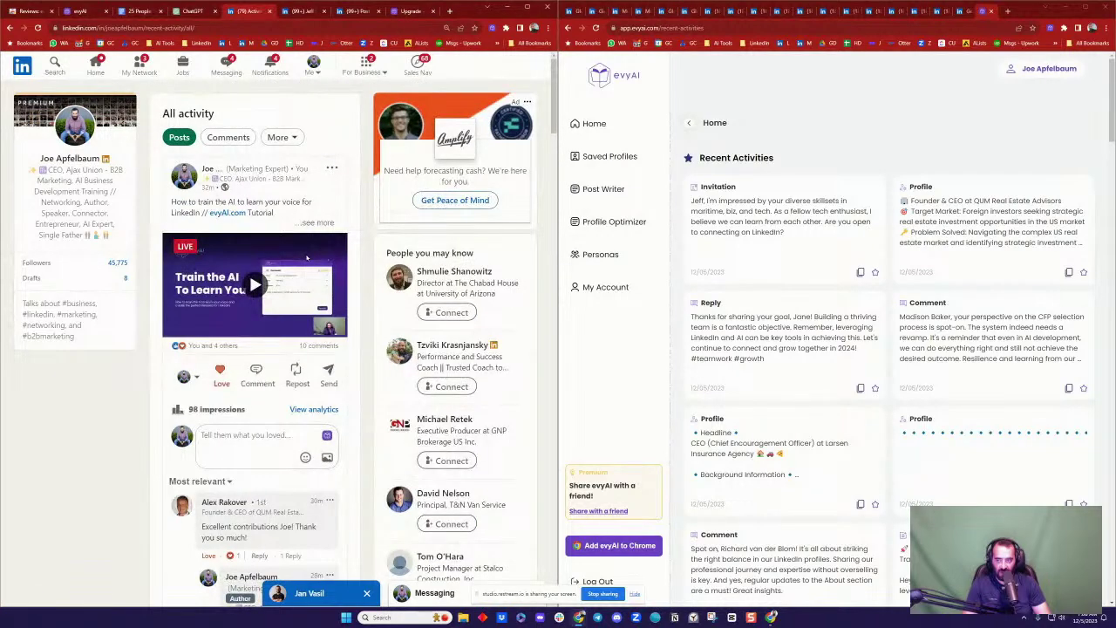
left_click(271, 68)
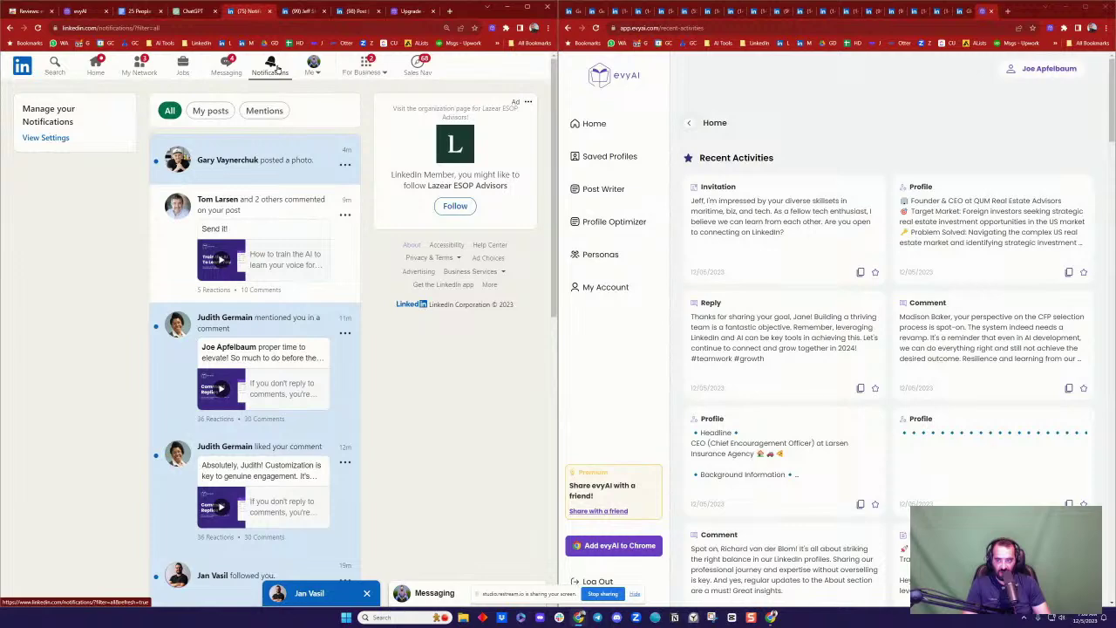
left_click(297, 166)
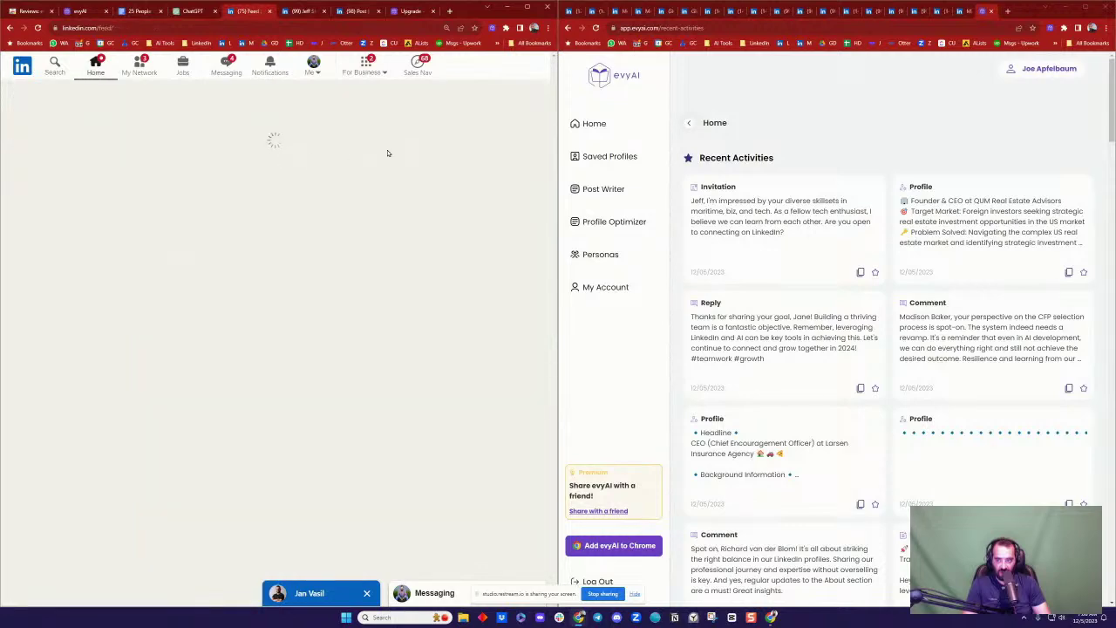
Step: Scroll to the 'Setting bigger goals' quote post and start its comment, erasing the test text 'Porces'
scroll(258, 318, "down", 2)
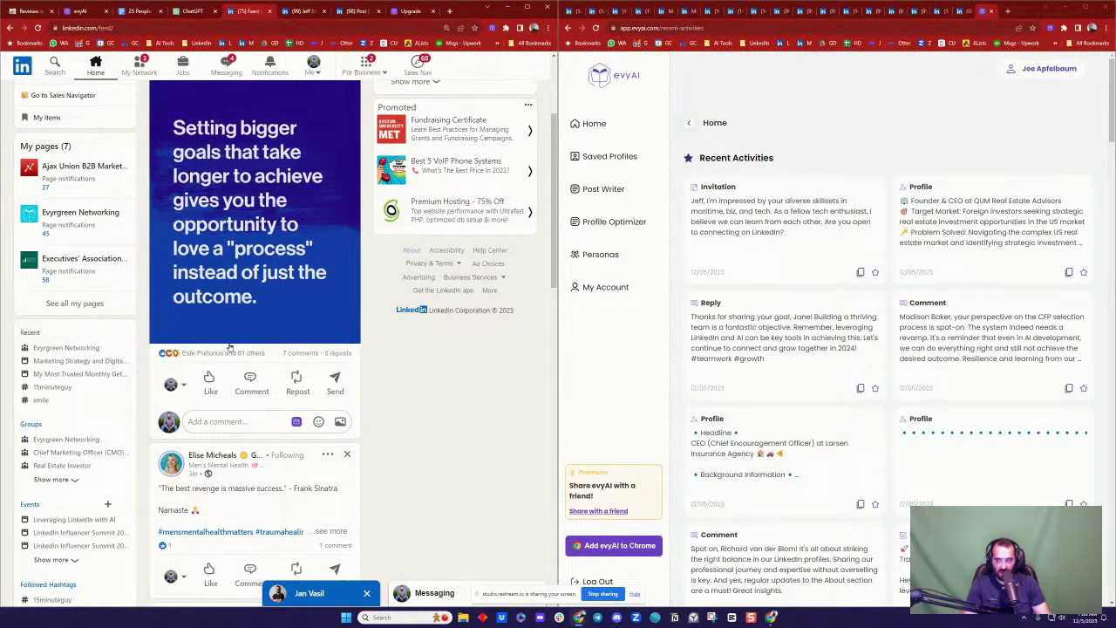
left_click(243, 421)
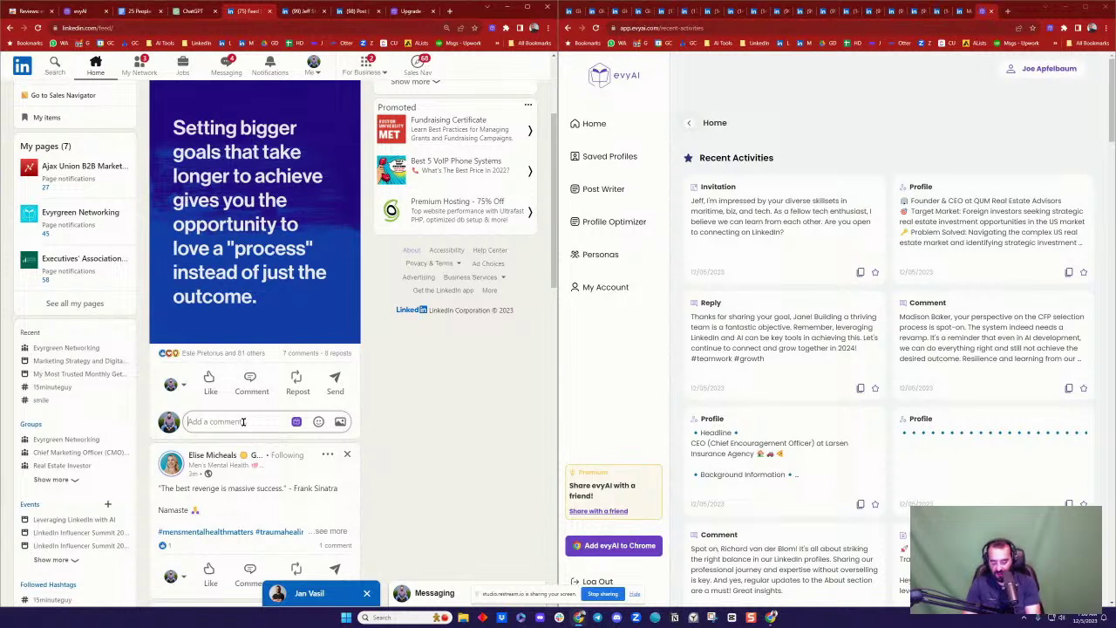
type("Porces")
key("BackSpace")
key("BackSpace")
key("BackSpace")
key("BackSpace")
key("BackSpace")
key("BackSpace")
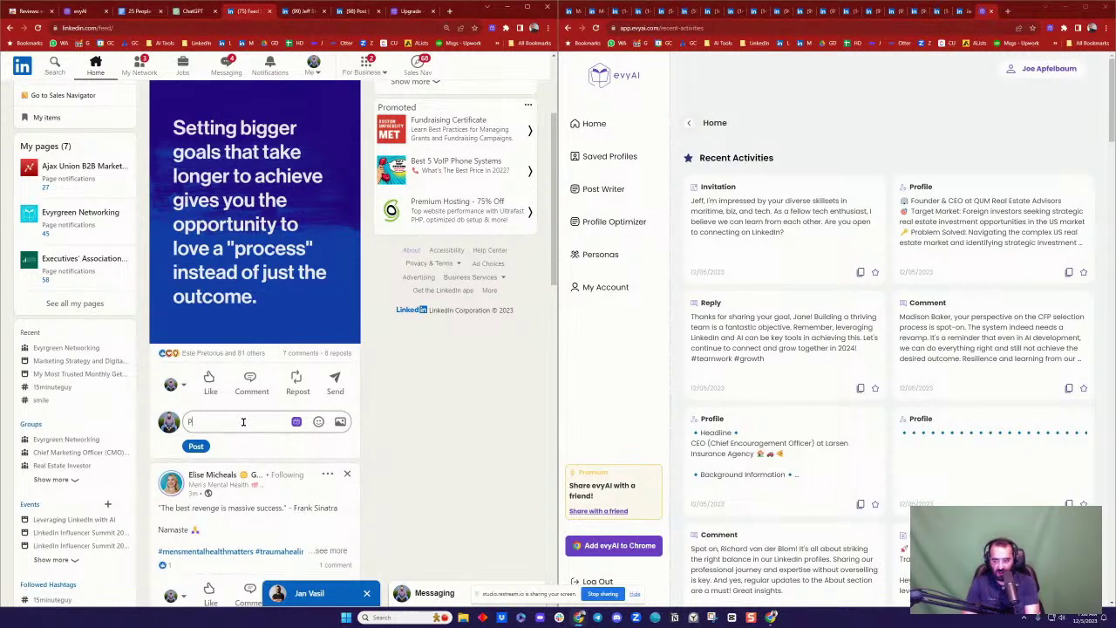
Step: Generate and insert an evyAI comment from the prompt 'Loving the process is the way to stick to it when the money does not come'
left_click(297, 422)
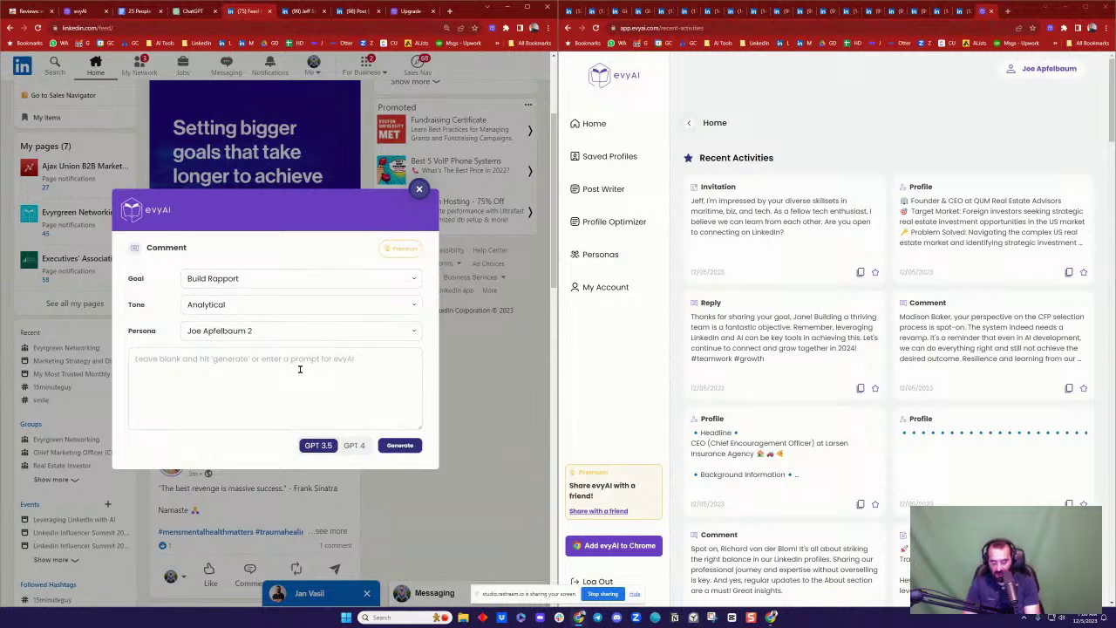
type("Loving the process is")
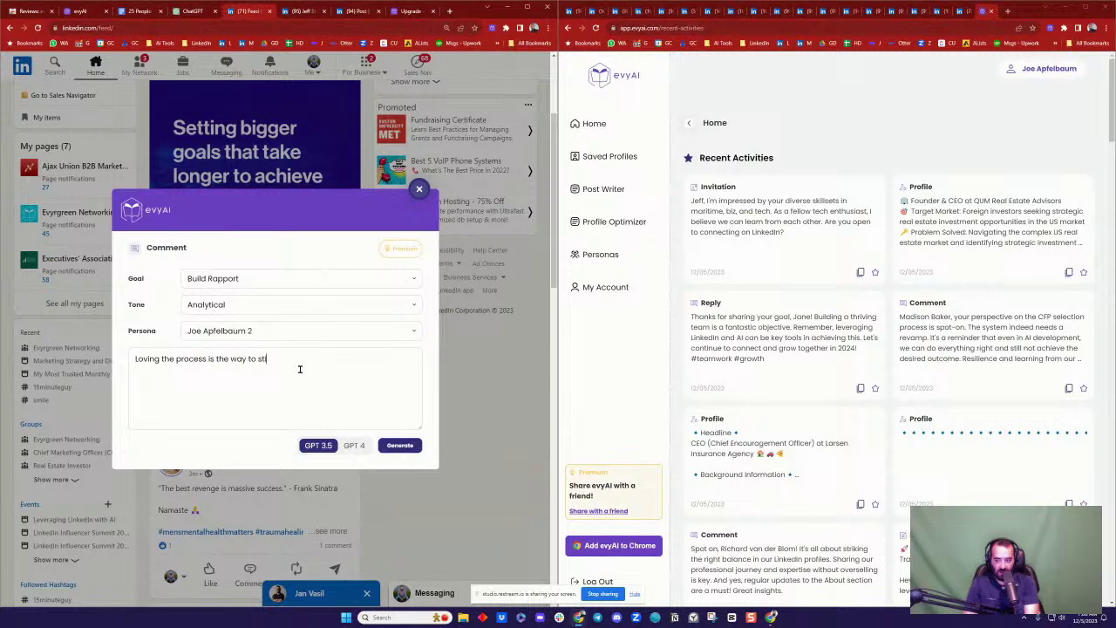
type("the way to stick to it when the money does not come")
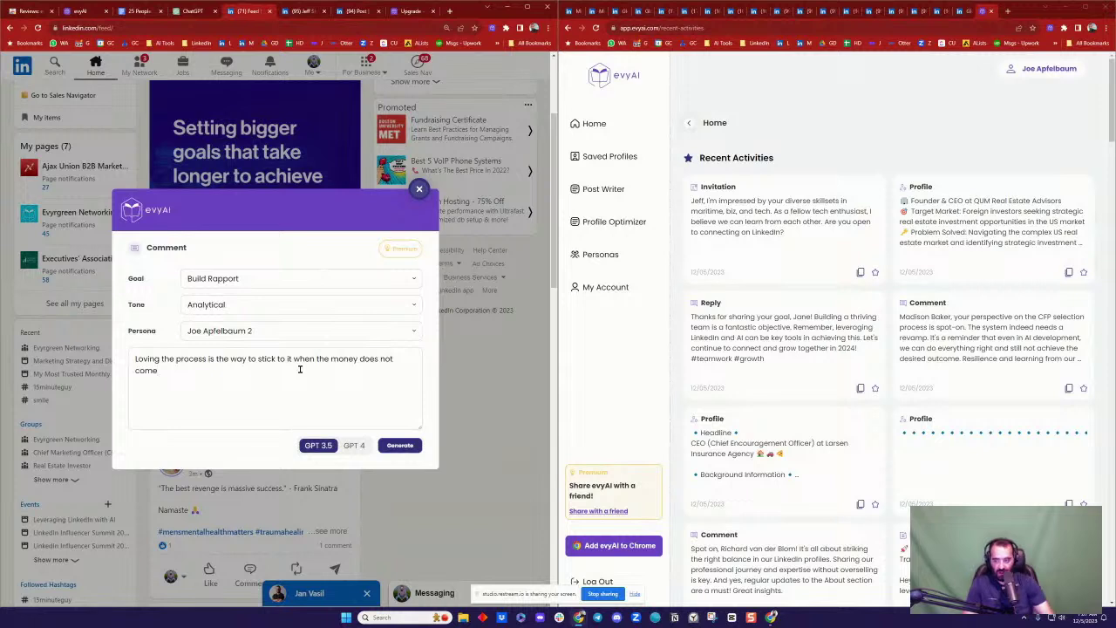
left_click(394, 446)
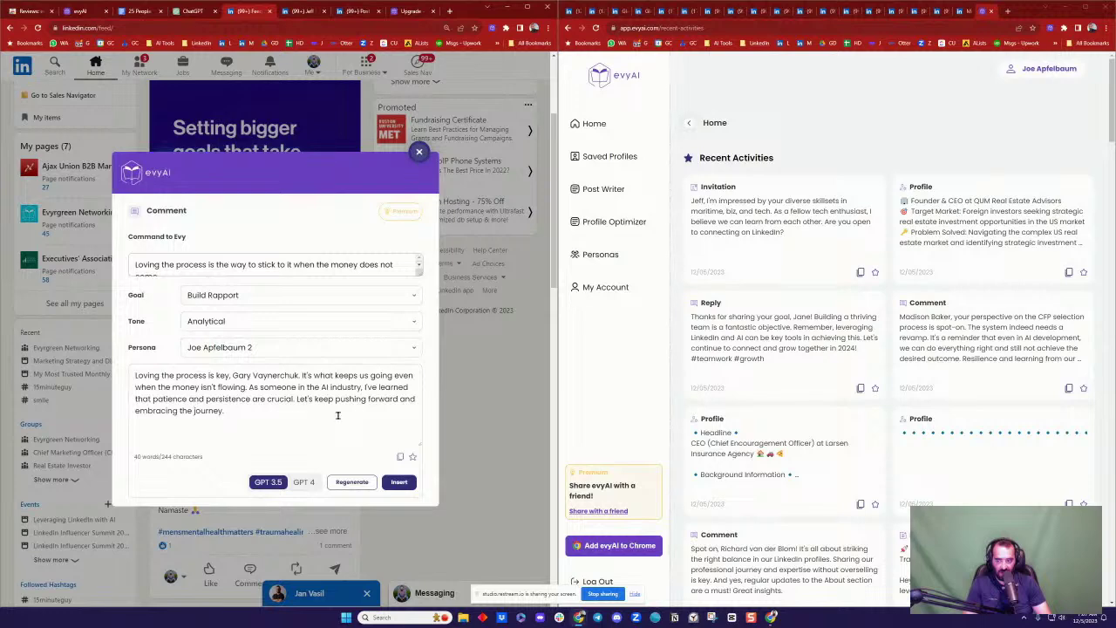
left_click(397, 481)
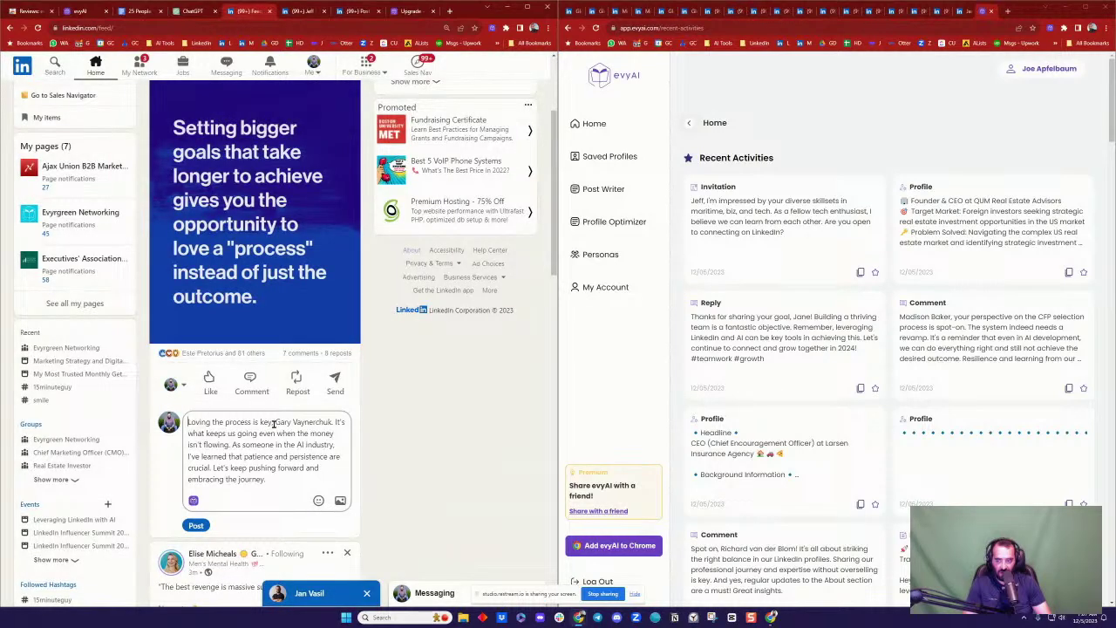
Step: Mention-tag the quoted author and post the comment
type("@")
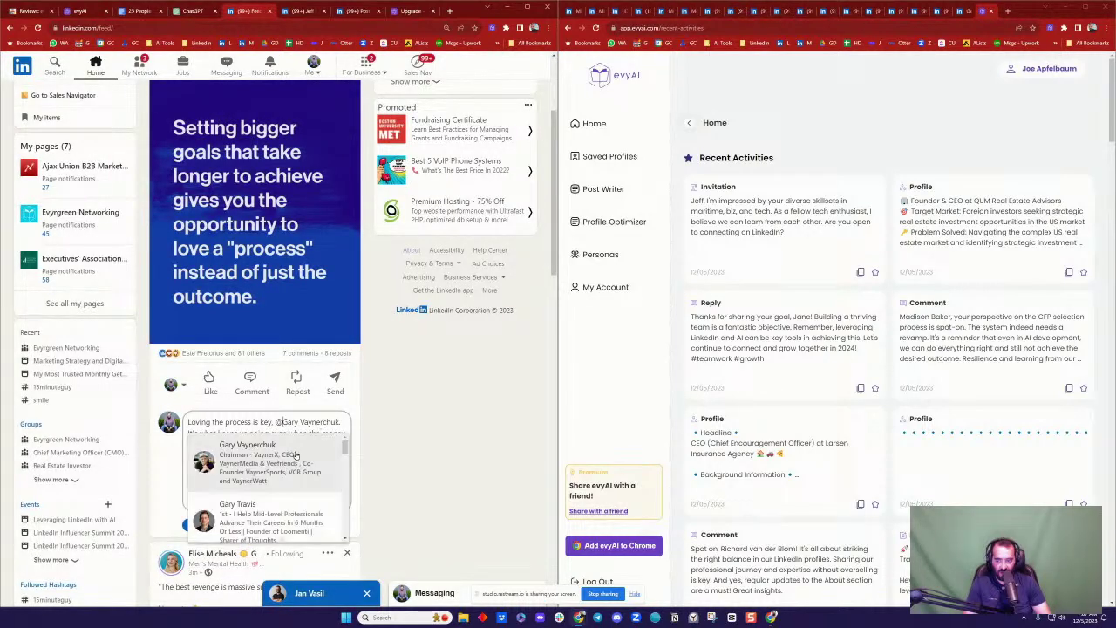
left_click(210, 515)
left_click(196, 525)
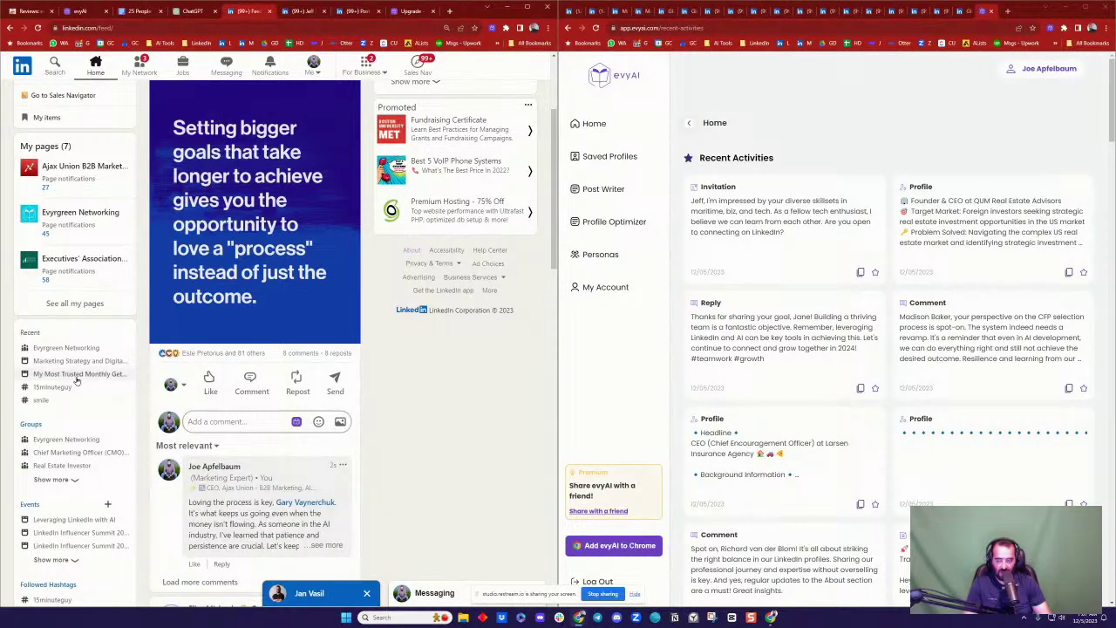
Step: Find 'The best revenge is massive success' quote post in the feed and react with Love
scroll(223, 187, "up", 3)
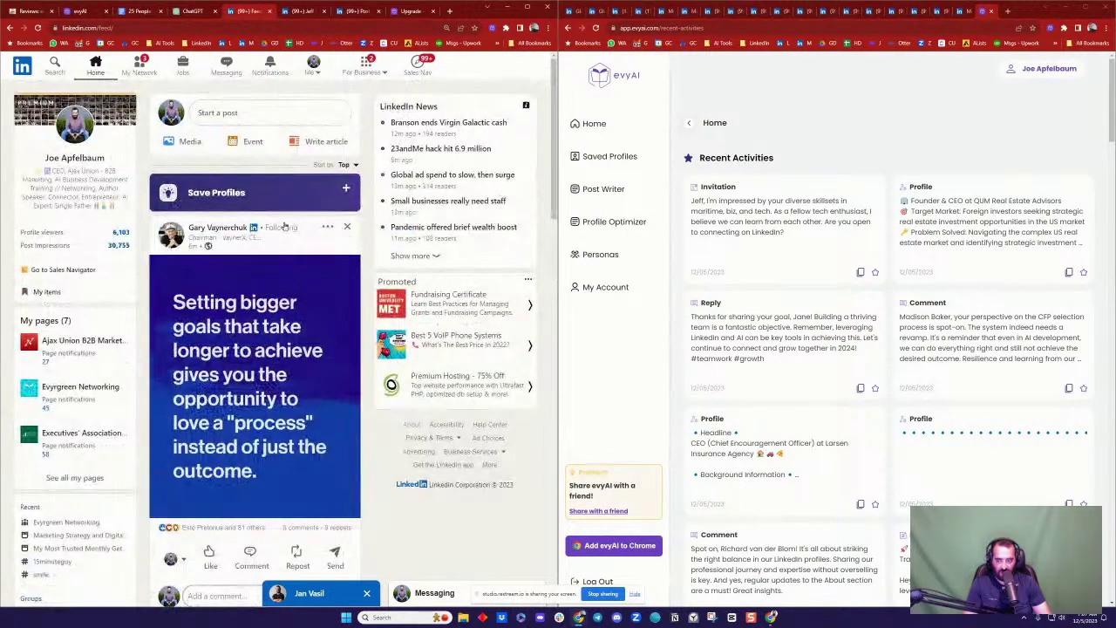
scroll(335, 228, "down", 6)
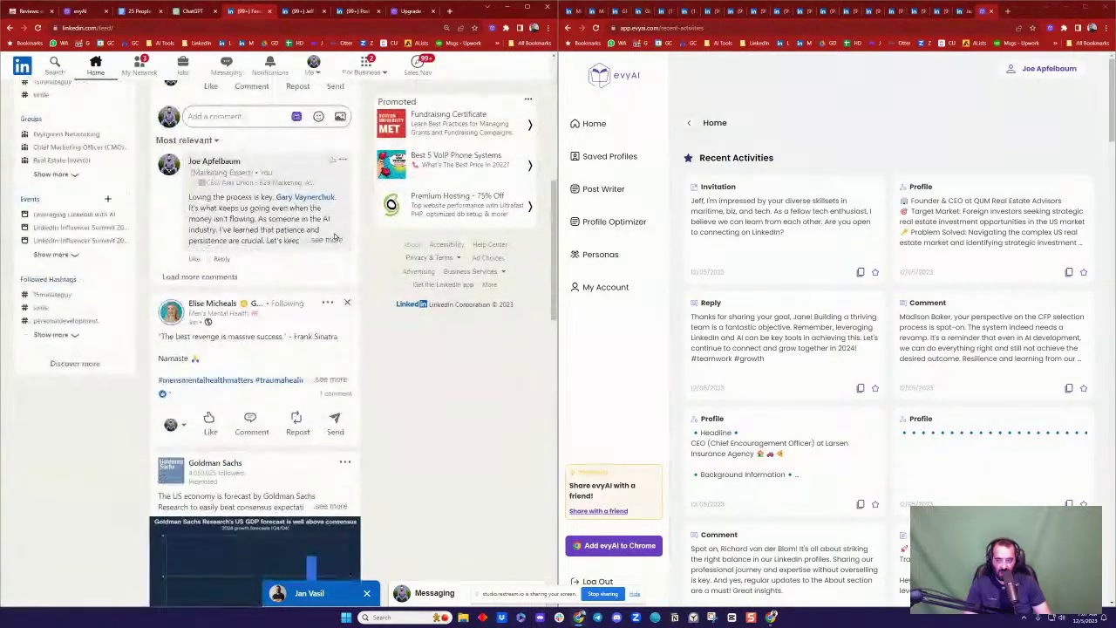
scroll(261, 226, "up", 5)
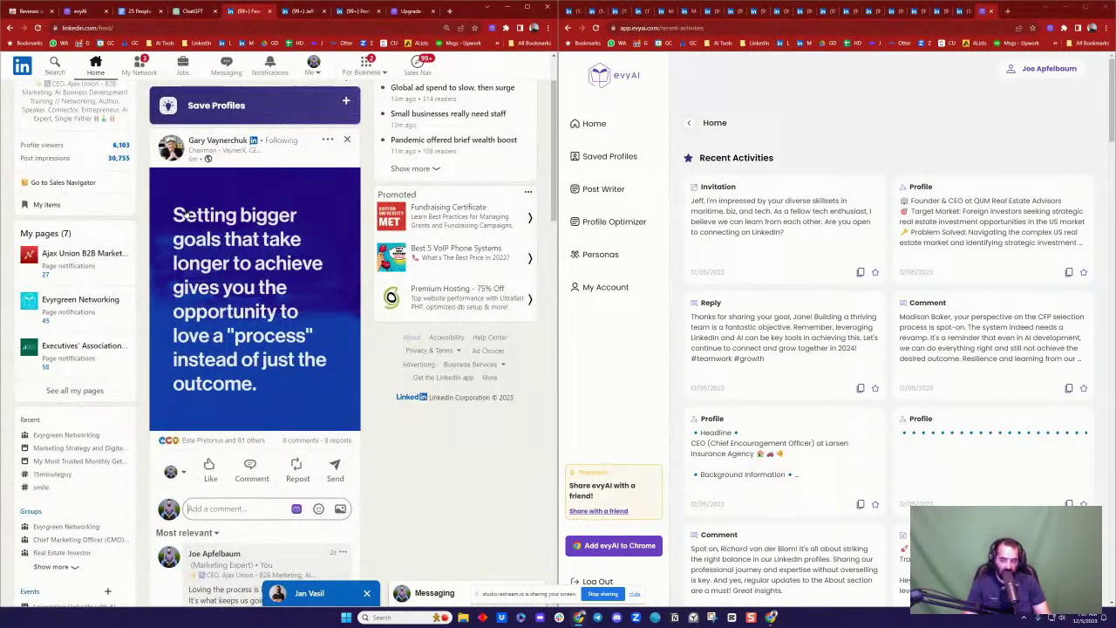
scroll(186, 214, "up", 1)
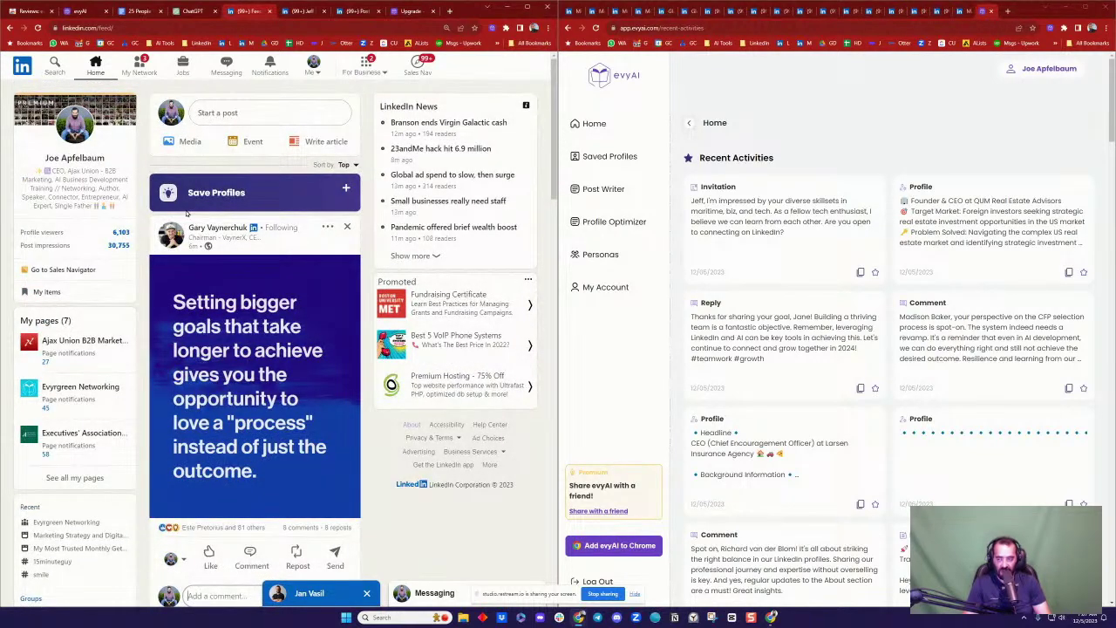
scroll(186, 214, "down", 1)
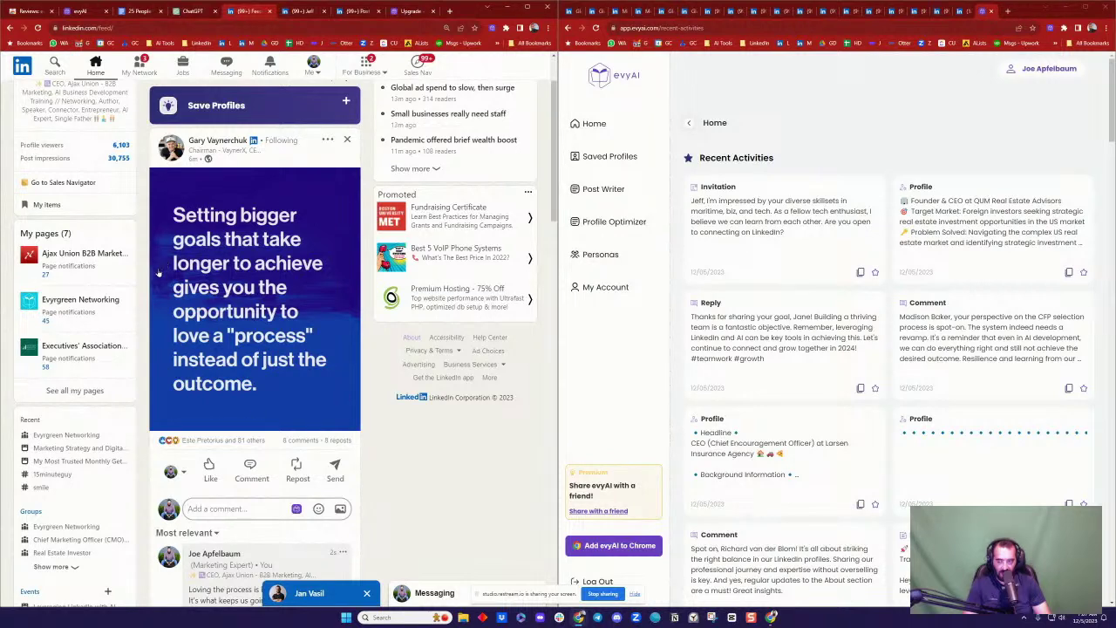
scroll(157, 273, "down", 6)
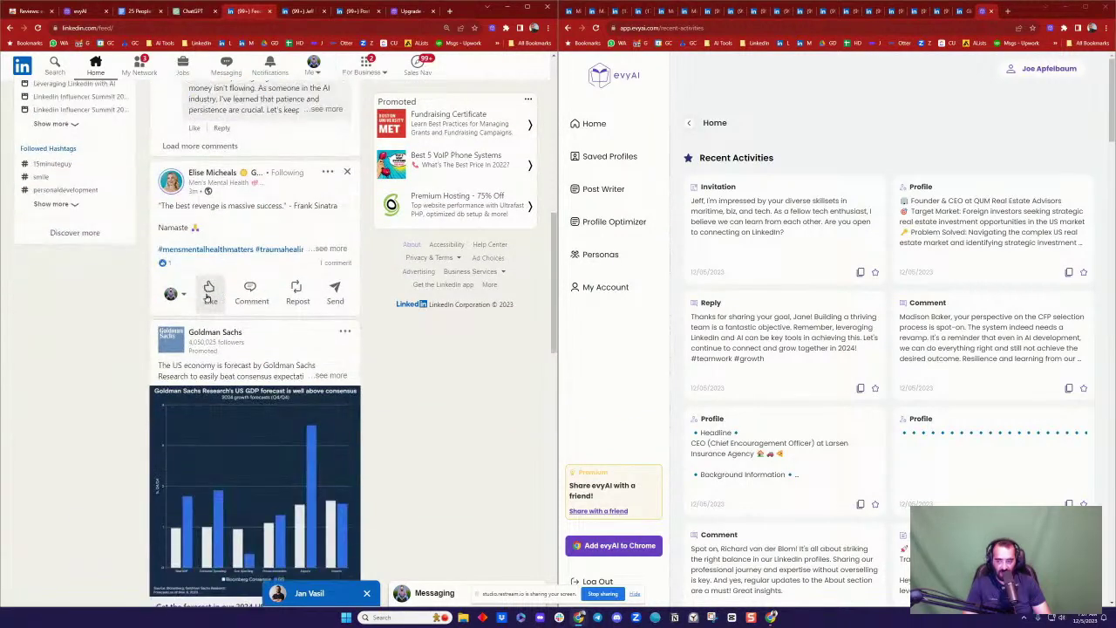
mouse_move(209, 296)
left_click(264, 252)
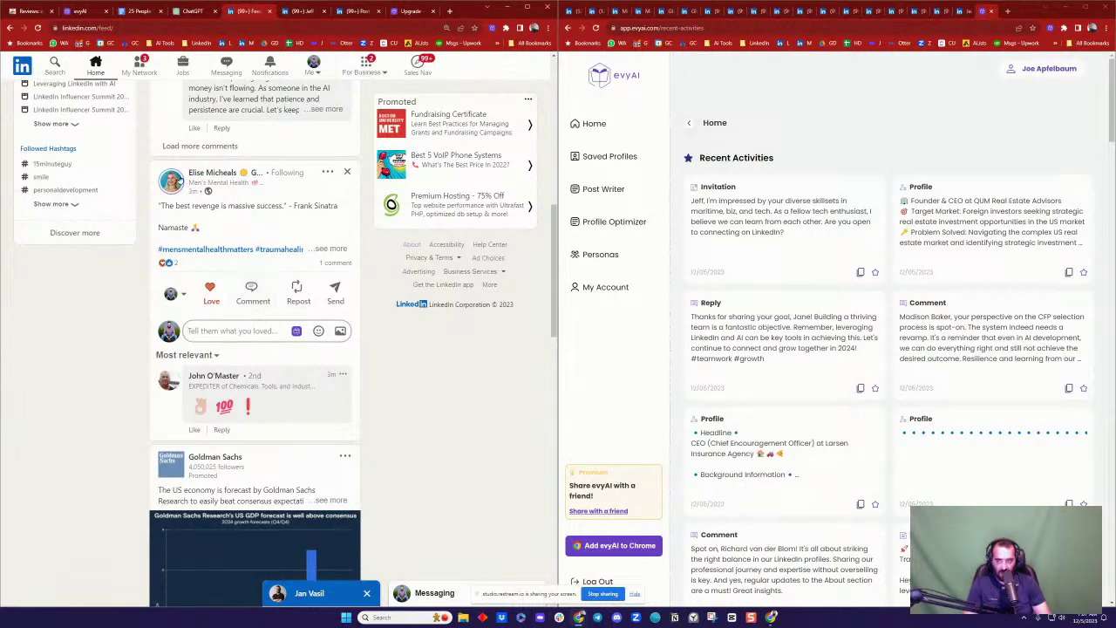
Step: Generate an evyAI comment, regenerate it with GPT 4, and insert it into the quote post's comment box
left_click(297, 331)
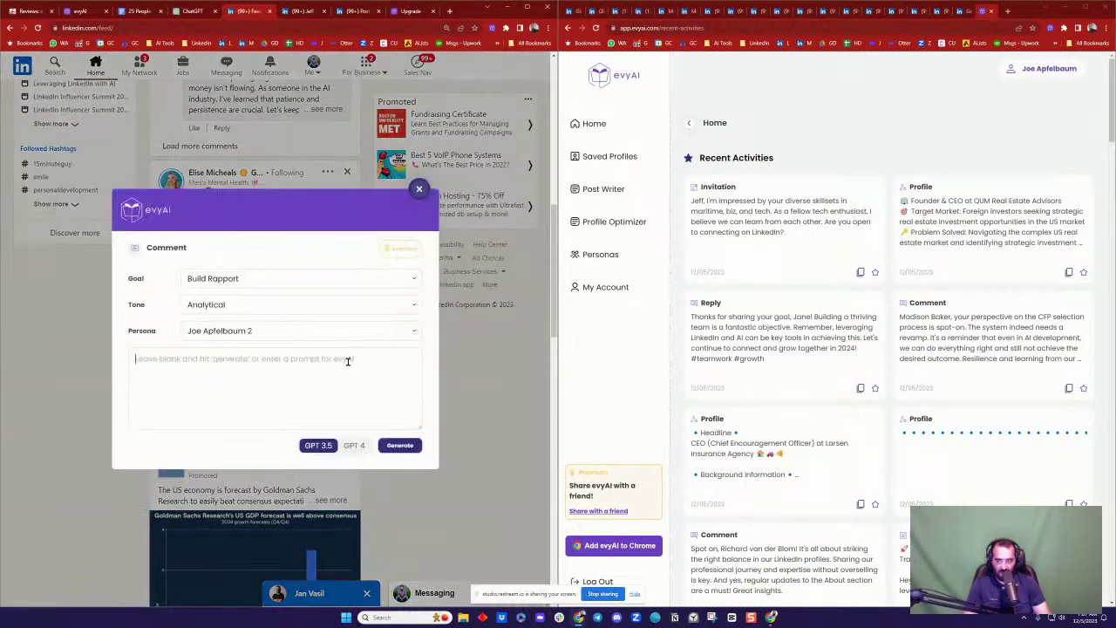
left_click(398, 446)
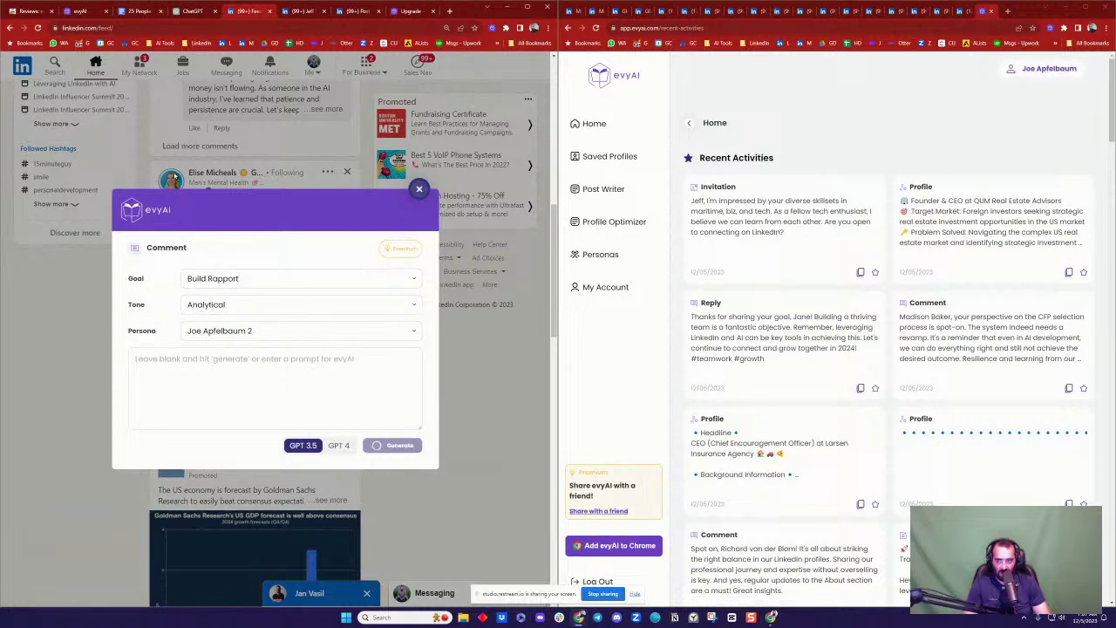
left_click_drag(218, 203, 264, 293)
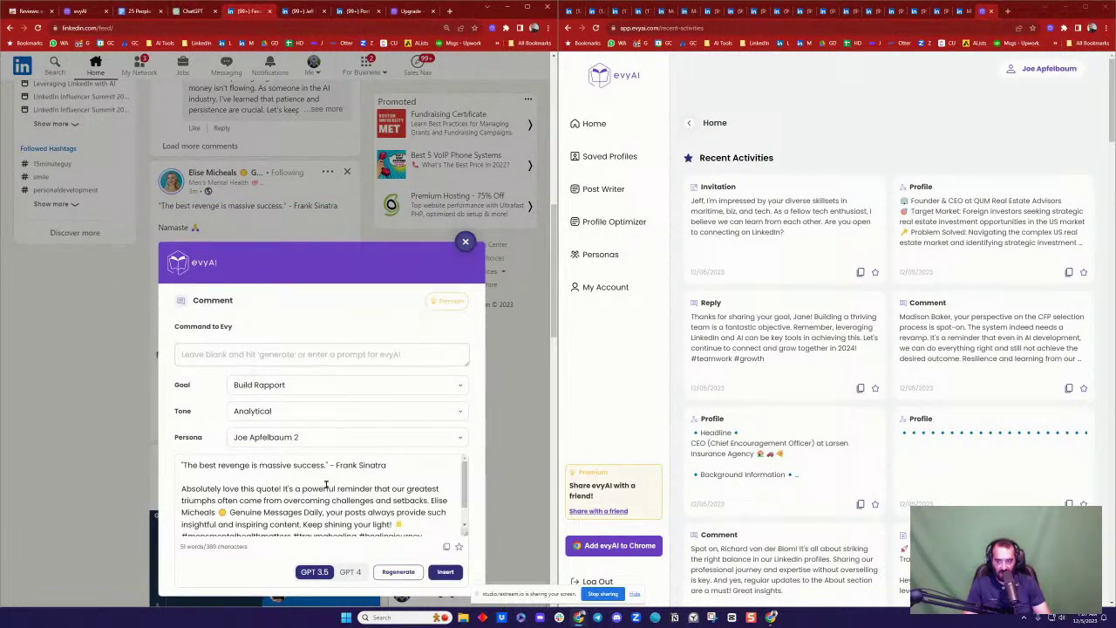
scroll(393, 482, "down", 1)
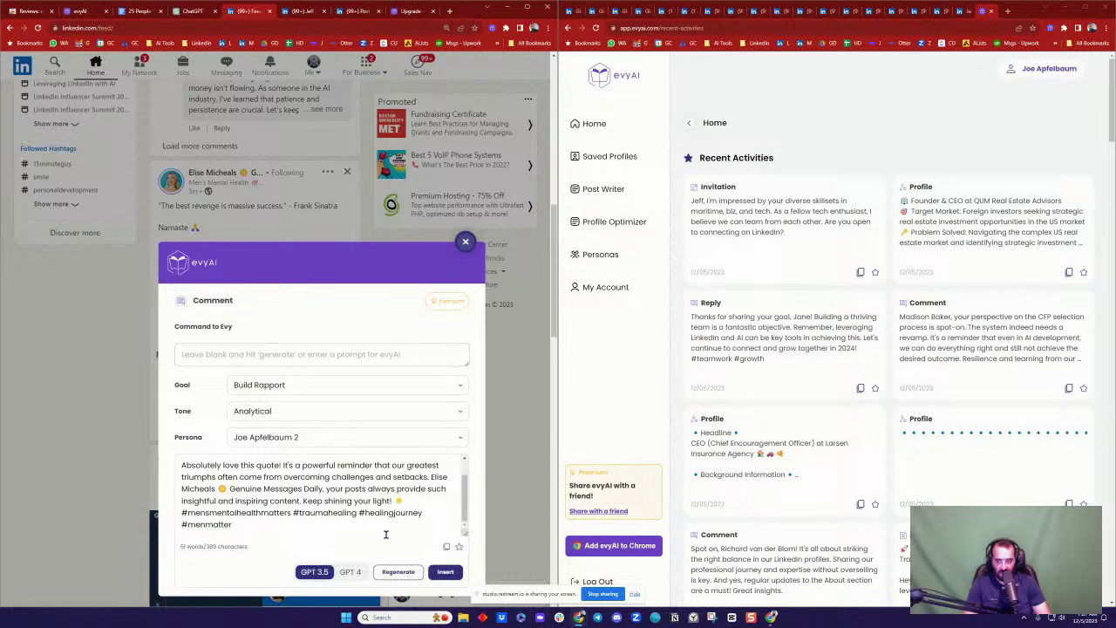
left_click(349, 571)
left_click(398, 571)
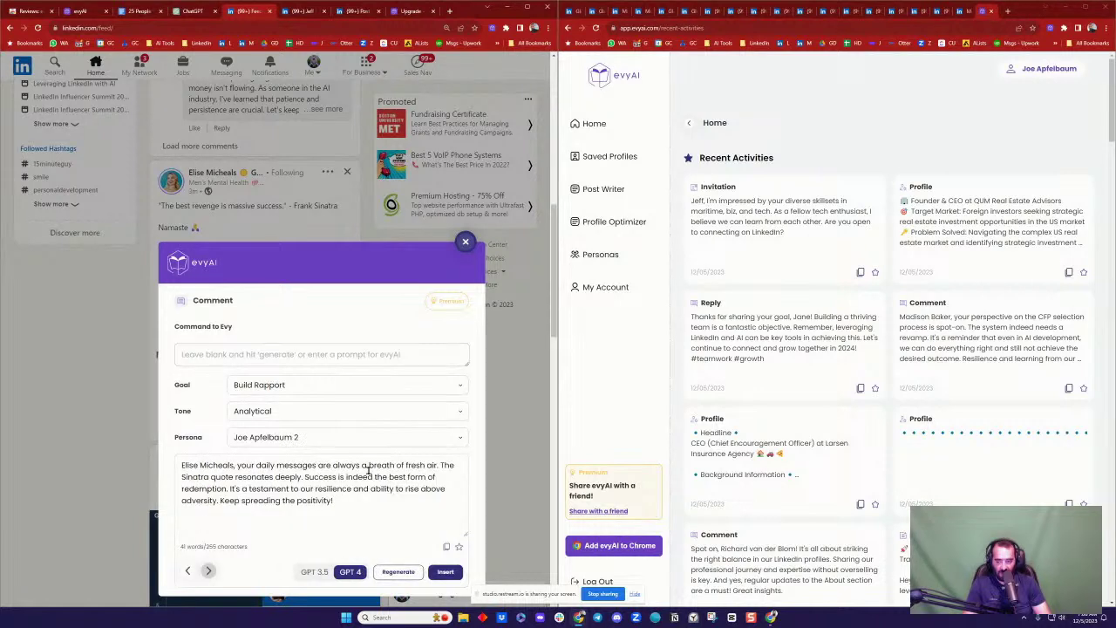
left_click(444, 571)
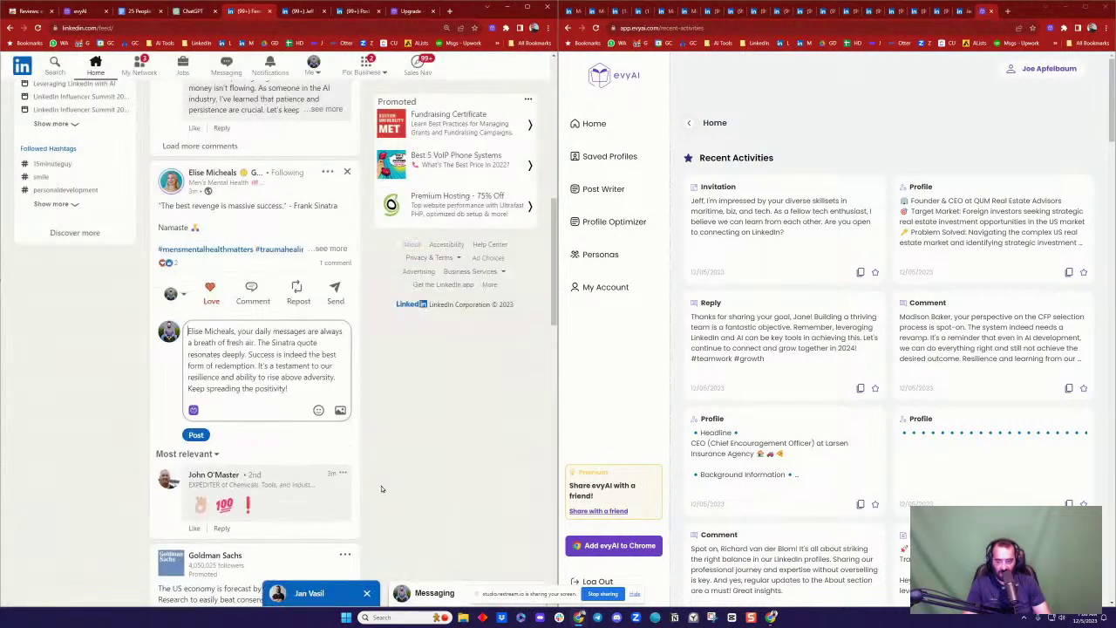
Step: Tag the post author, append 'BTW love singing his music.', and publish the comment
type("@")
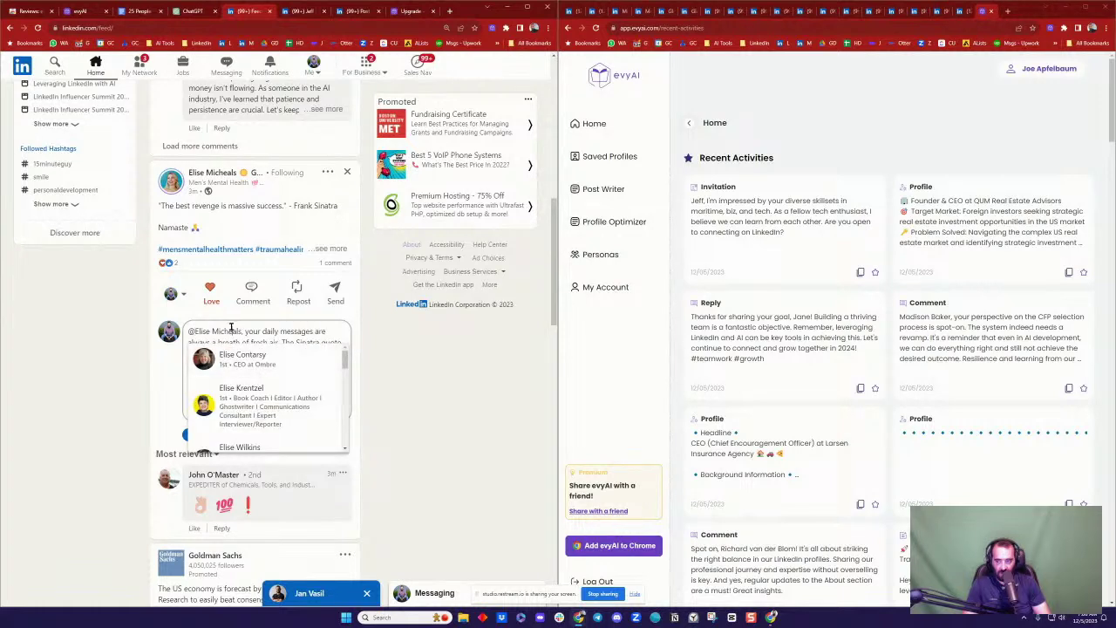
left_click(232, 331)
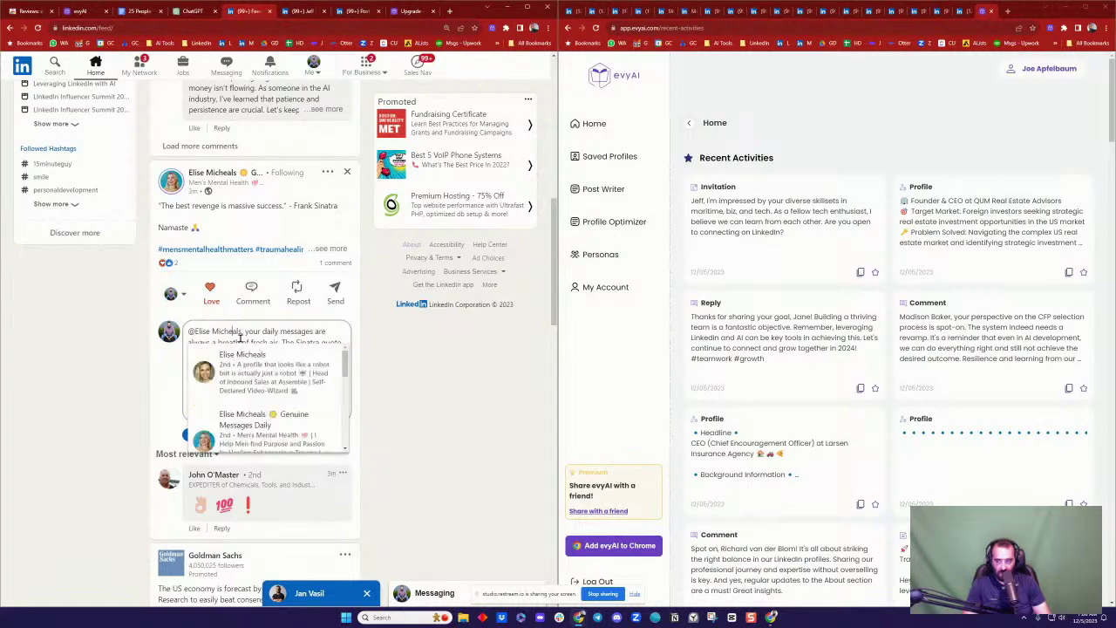
left_click(257, 428)
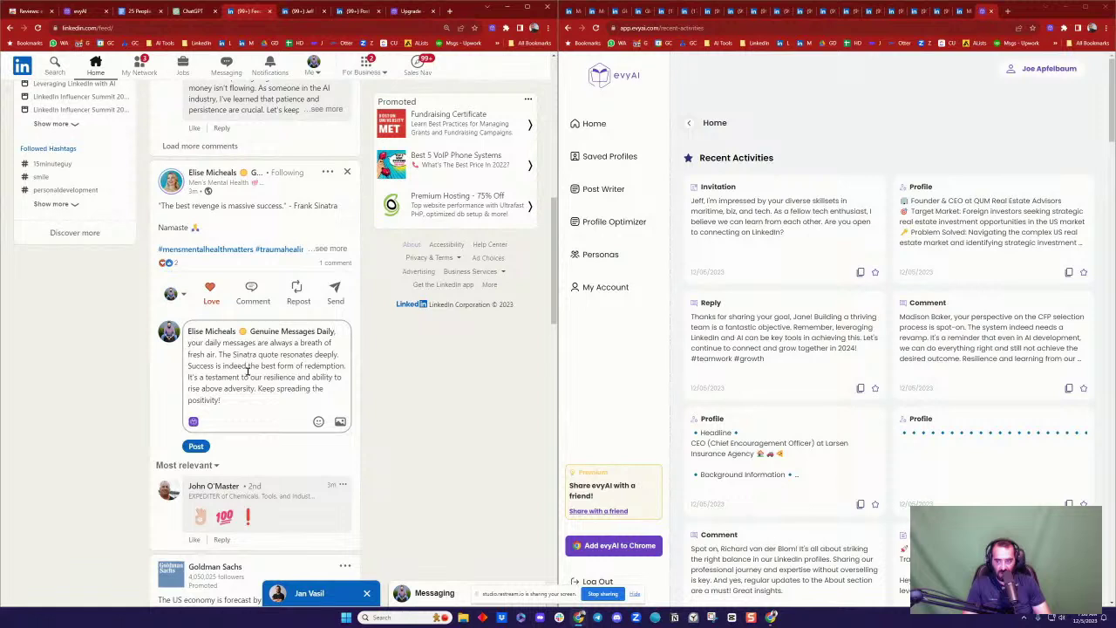
left_click(203, 446)
left_click(235, 403)
type("BTW I love singing his music.")
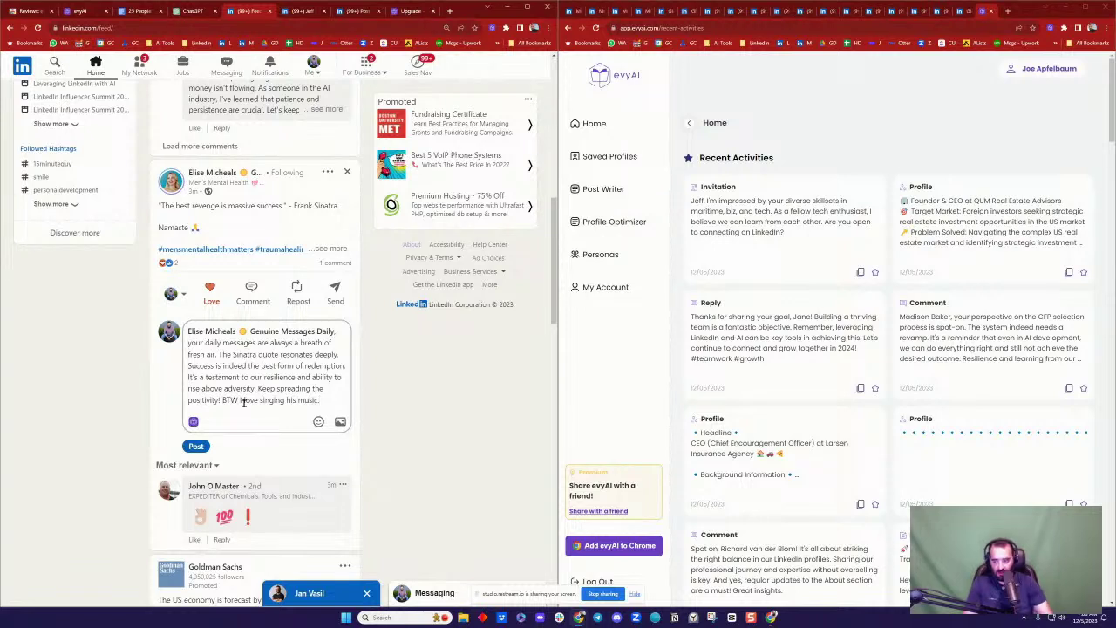
left_click(196, 446)
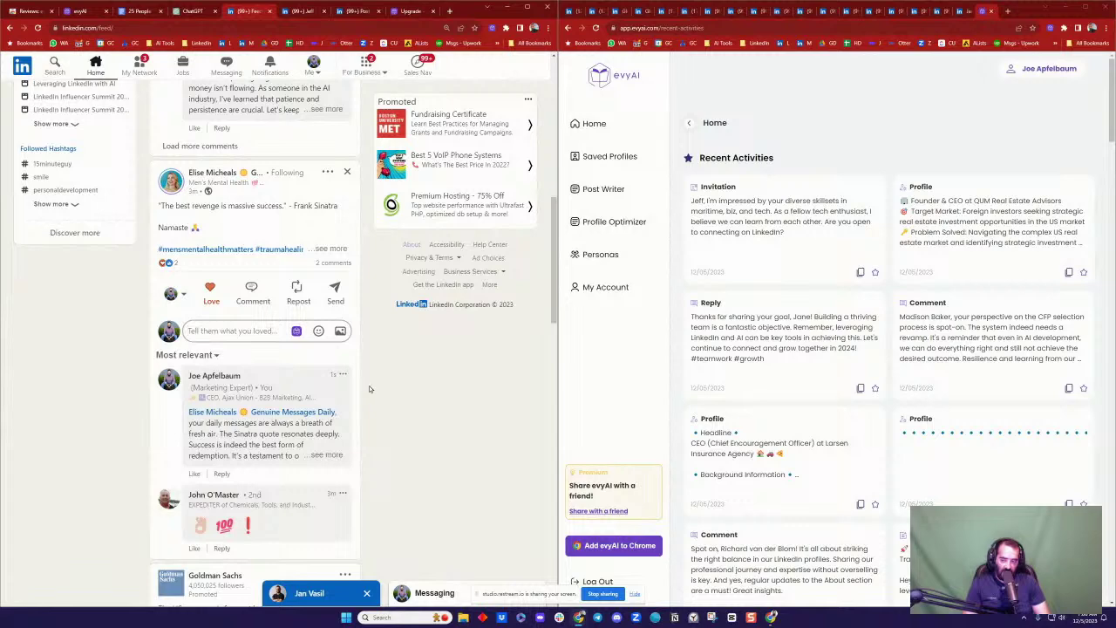
scroll(369, 385, "down", 2)
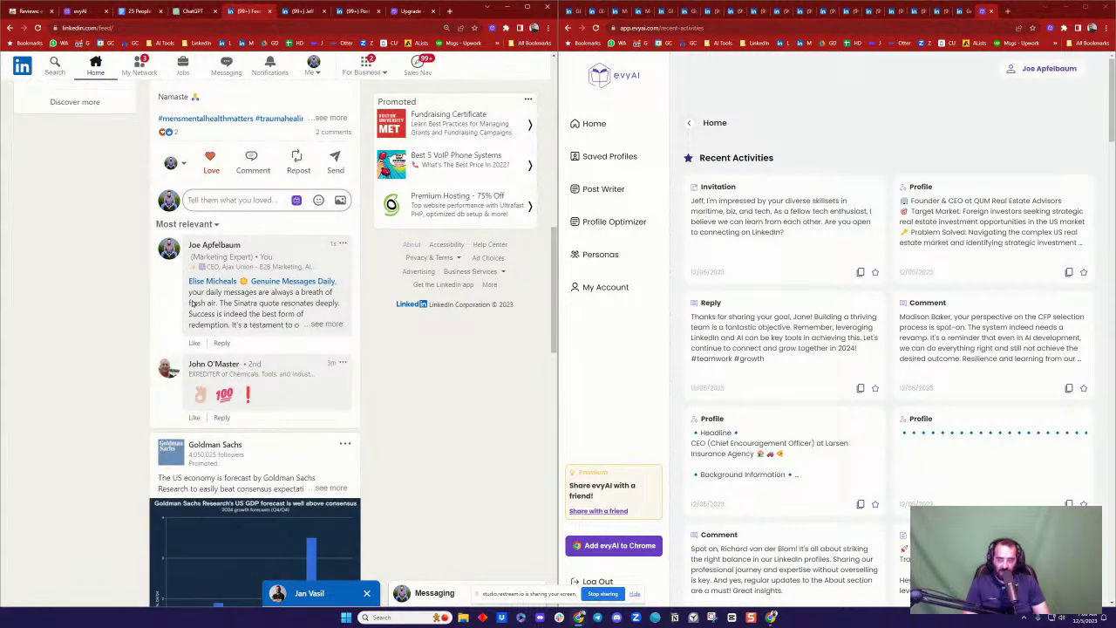
scroll(375, 309, "up", 3)
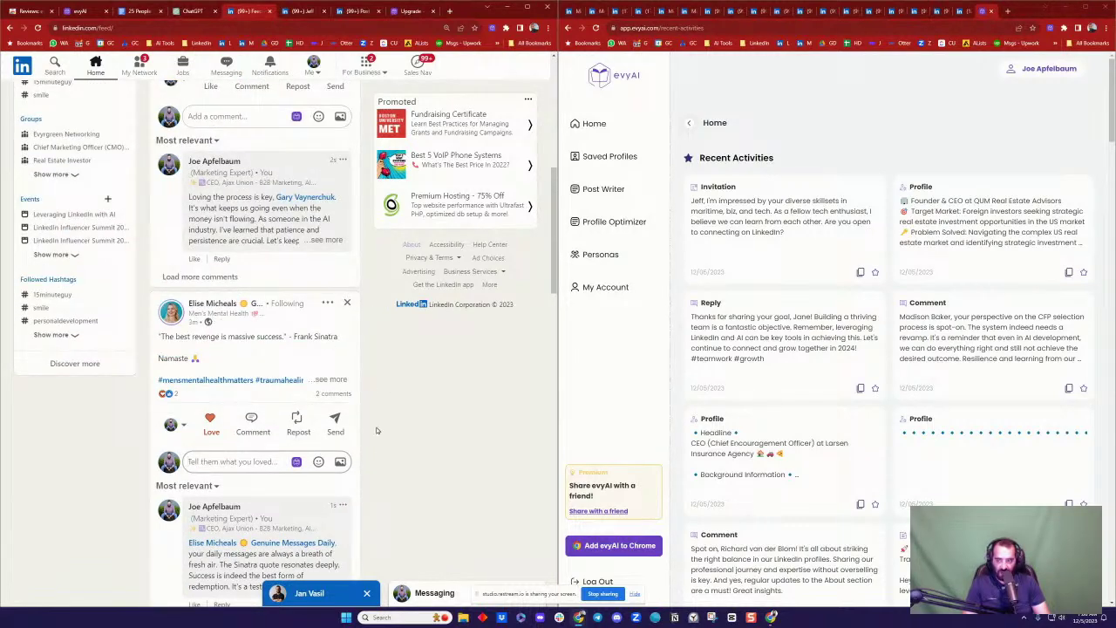
scroll(377, 429, "down", 10)
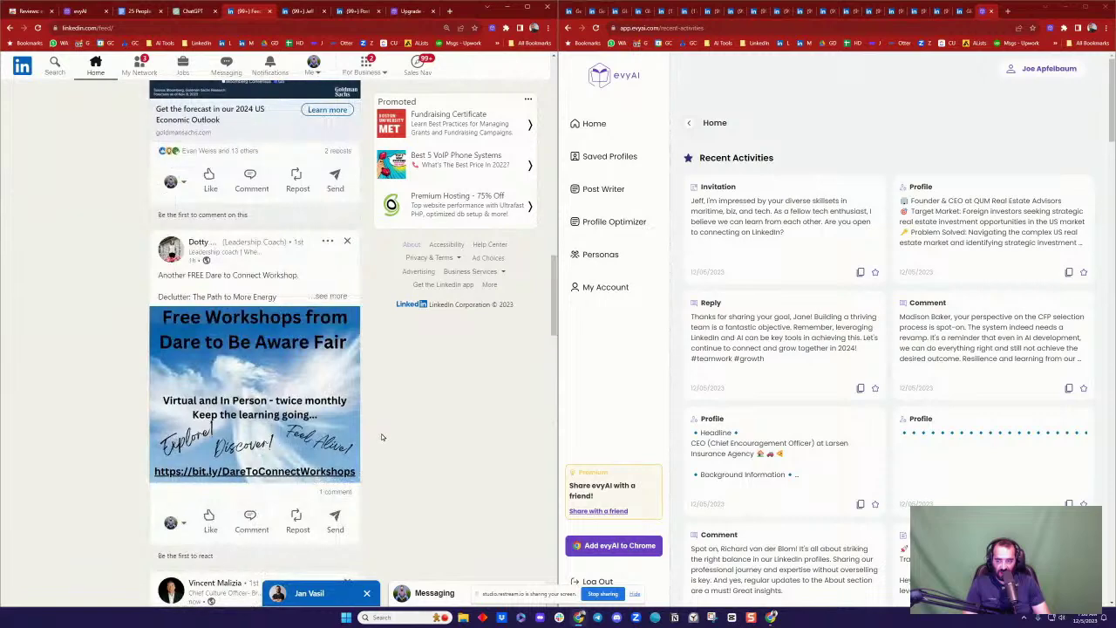
scroll(379, 431, "down", 2)
Step: React Love to the free Dare to Connect workshop post and insert an evyAI GPT 4 comment
mouse_move(212, 390)
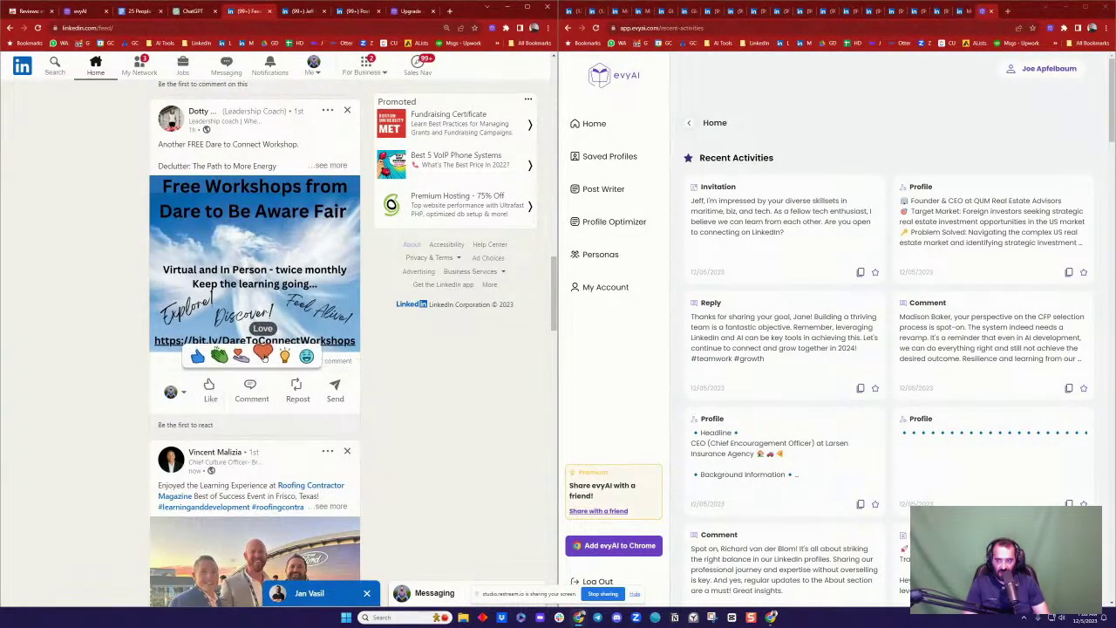
left_click(262, 355)
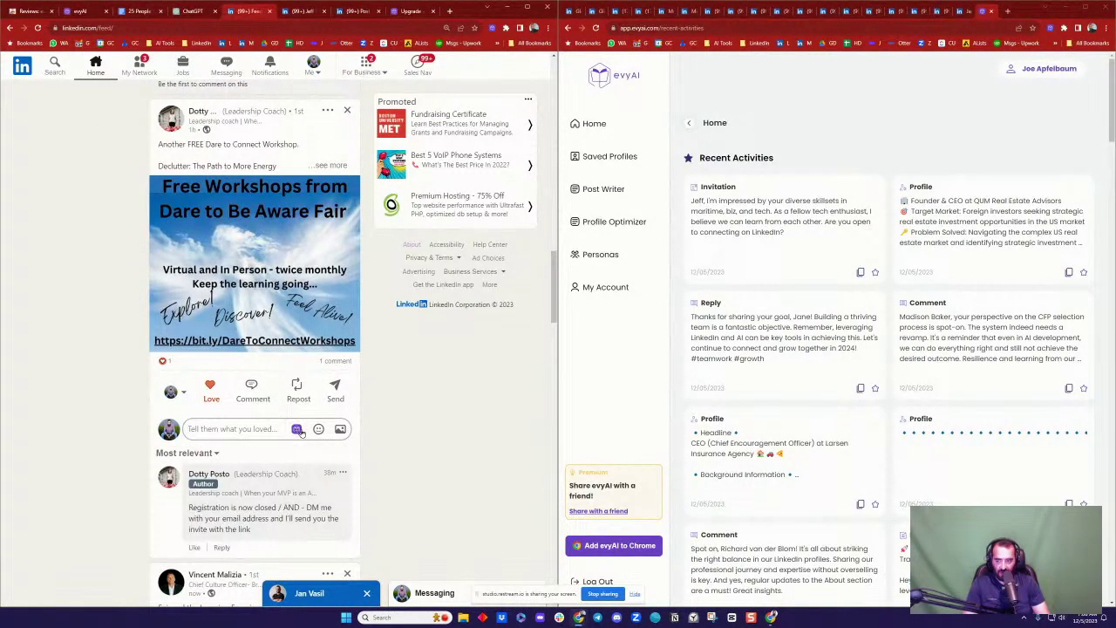
left_click(296, 429)
left_click(375, 444)
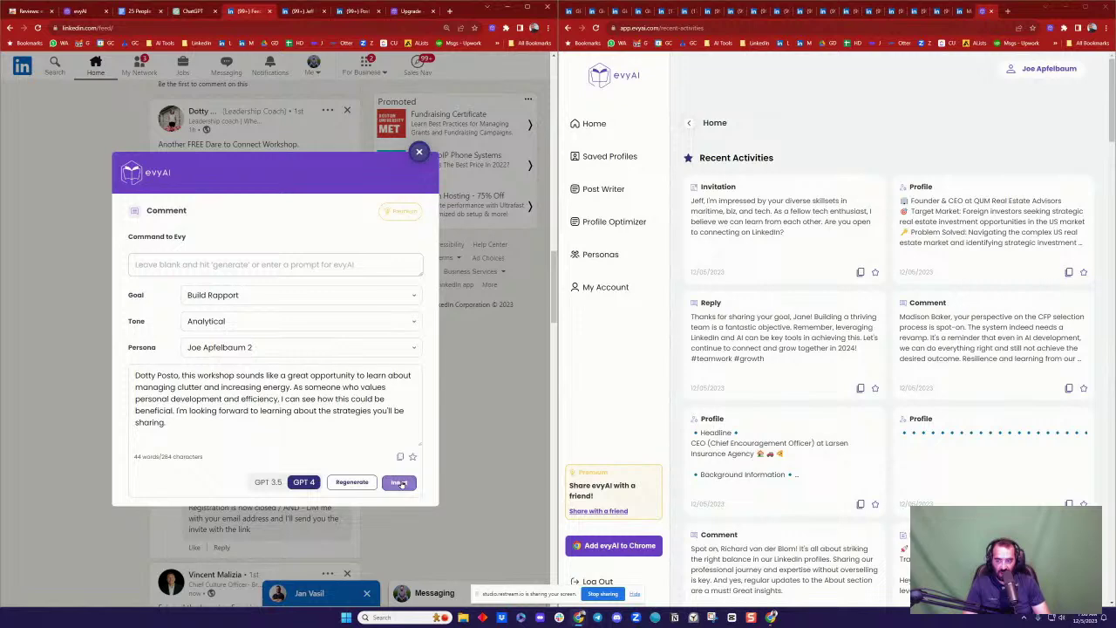
left_click(398, 481)
Step: Turn the author's name into a mention, removing the comma, and post the comment
left_click(230, 429)
key("BackSpace")
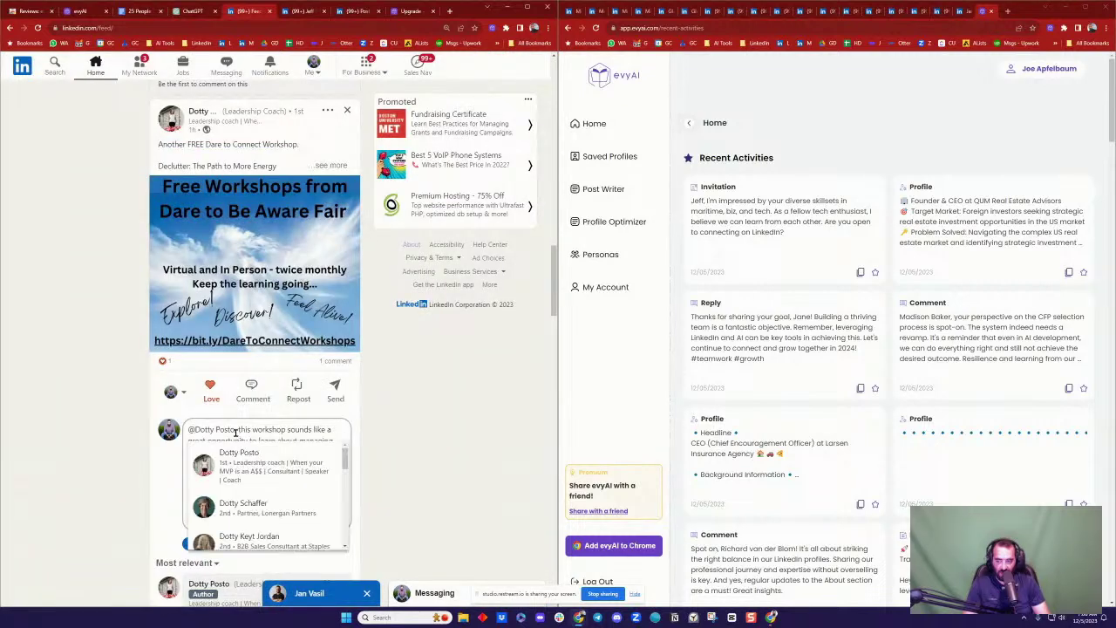
left_click(249, 459)
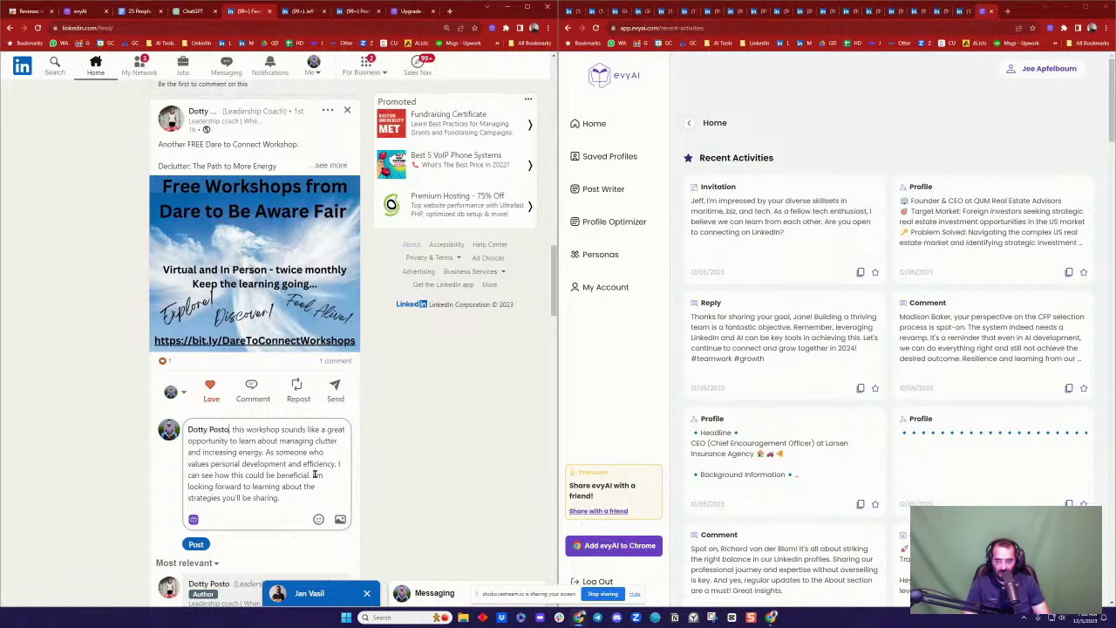
left_click(196, 544)
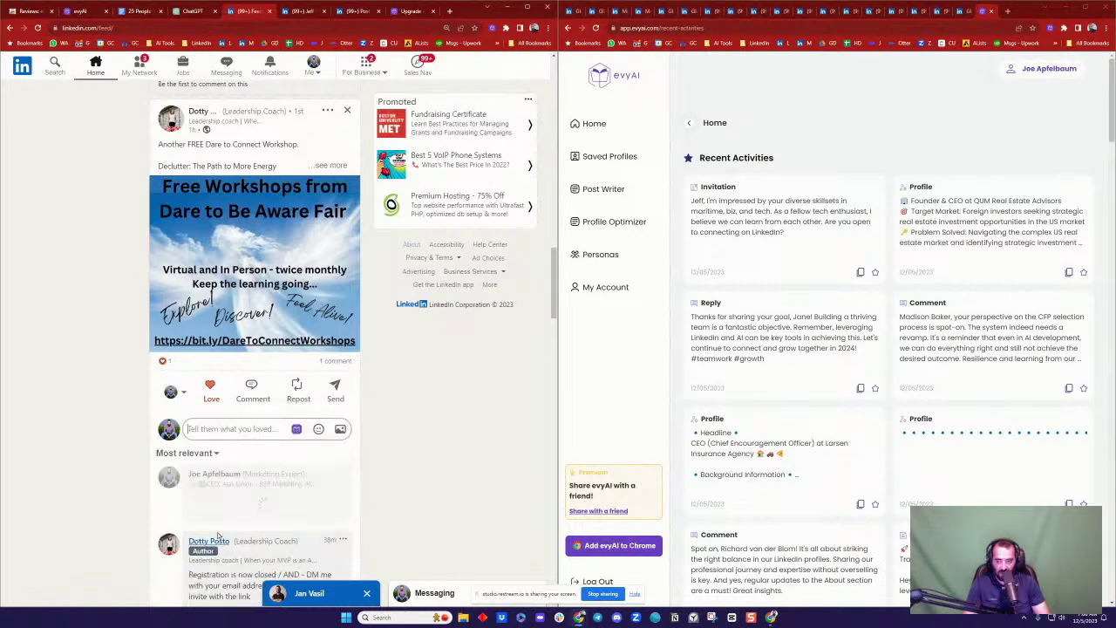
scroll(330, 418, "down", 3)
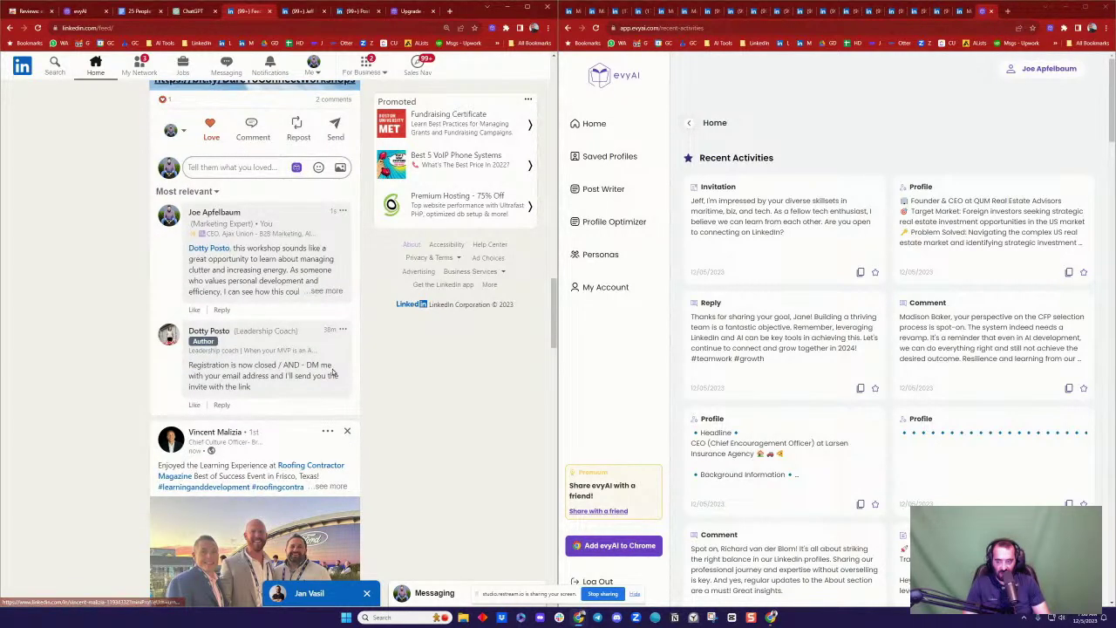
scroll(332, 373, "down", 2)
scroll(333, 373, "down", 1)
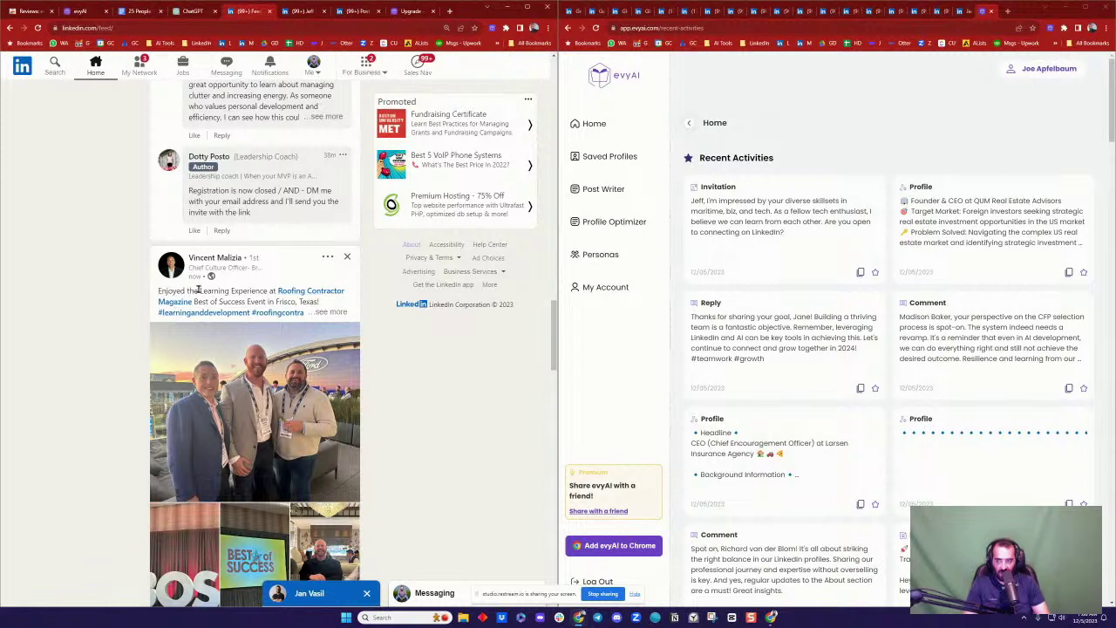
scroll(305, 300, "down", 5)
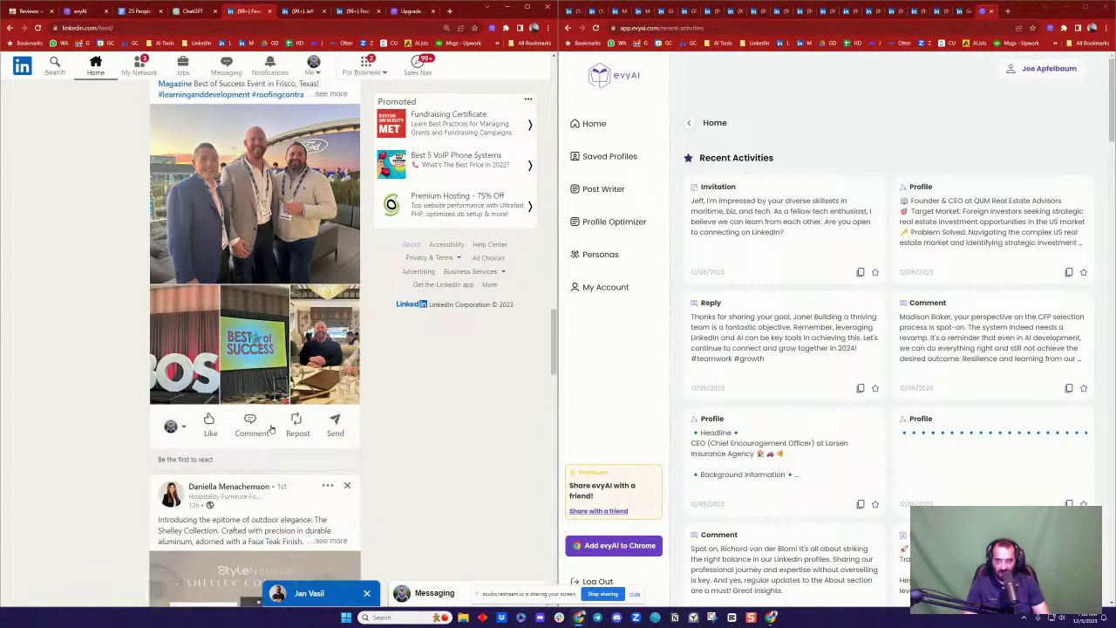
Step: React Love to the Roofing Contractor Magazine event post and insert an evyAI GPT 4 comment
mouse_move(200, 423)
left_click(262, 388)
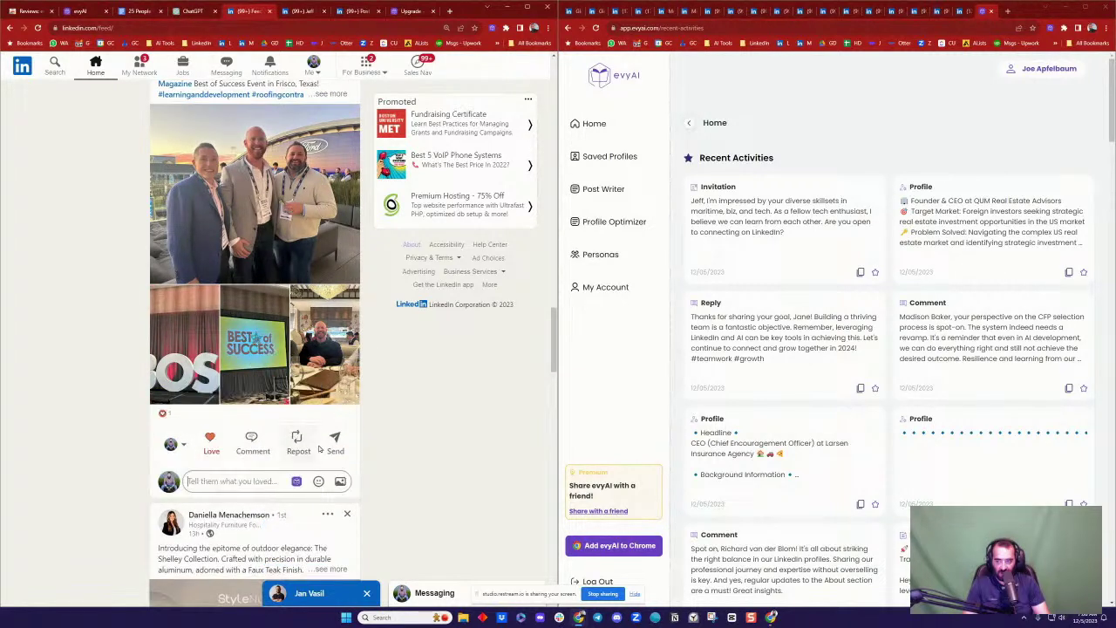
left_click(297, 480)
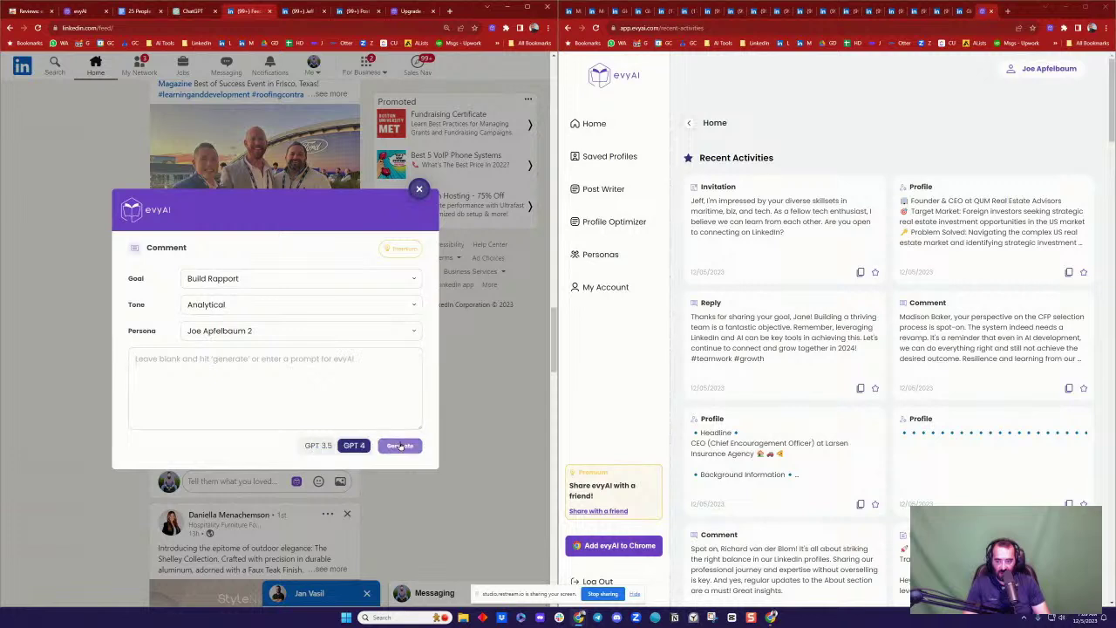
left_click(394, 444)
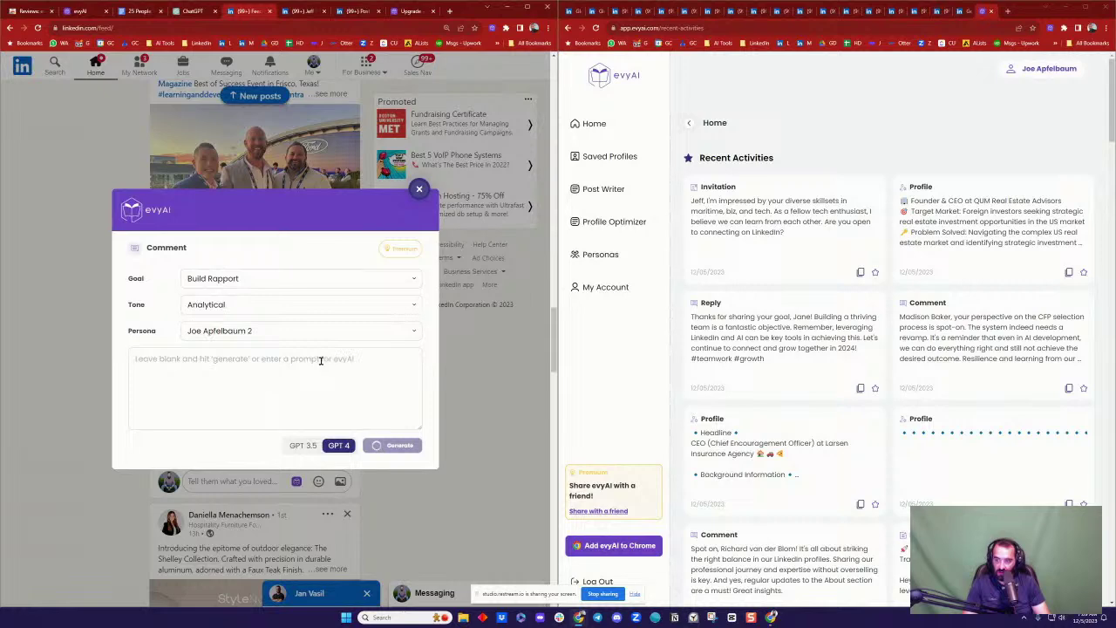
left_click(398, 481)
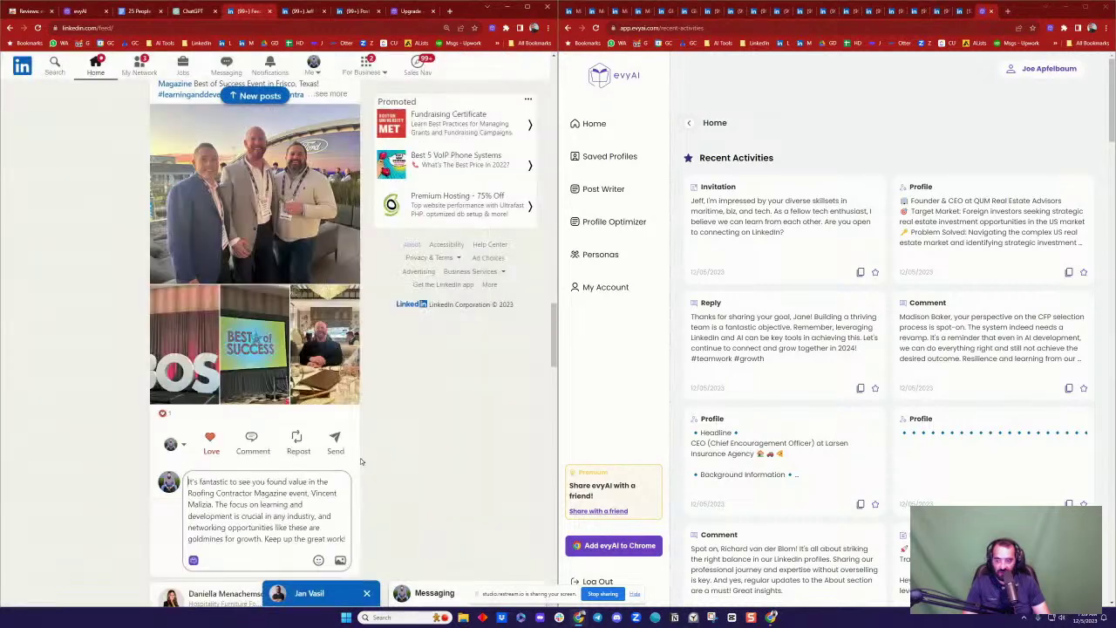
Step: Publish the comment, then return to the maritime problem solver's profile tab
scroll(262, 436, "down", 3)
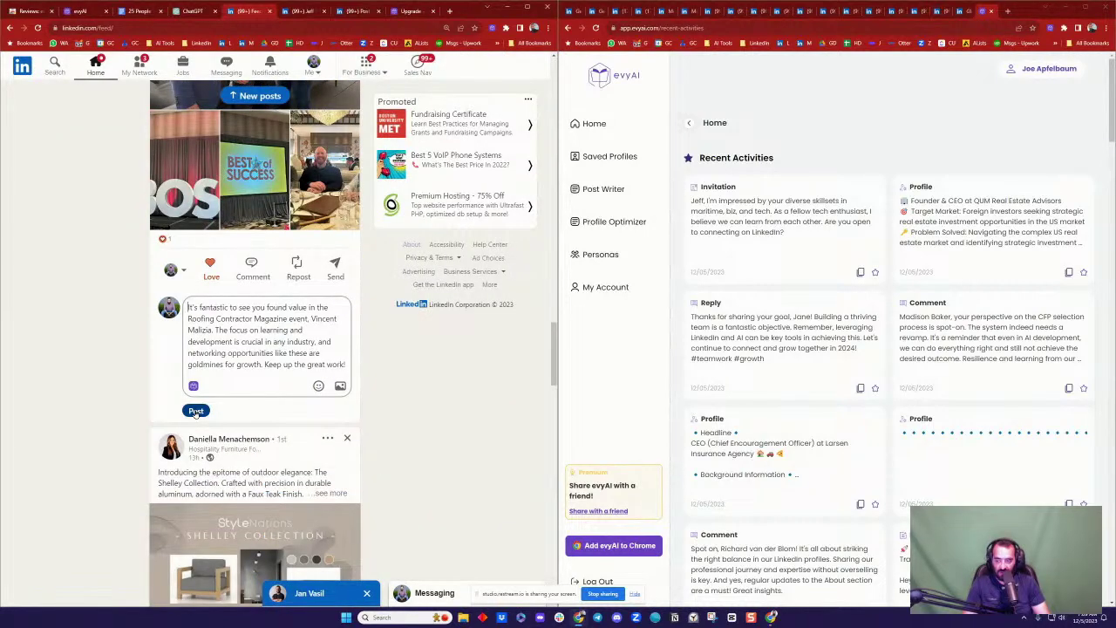
left_click(197, 411)
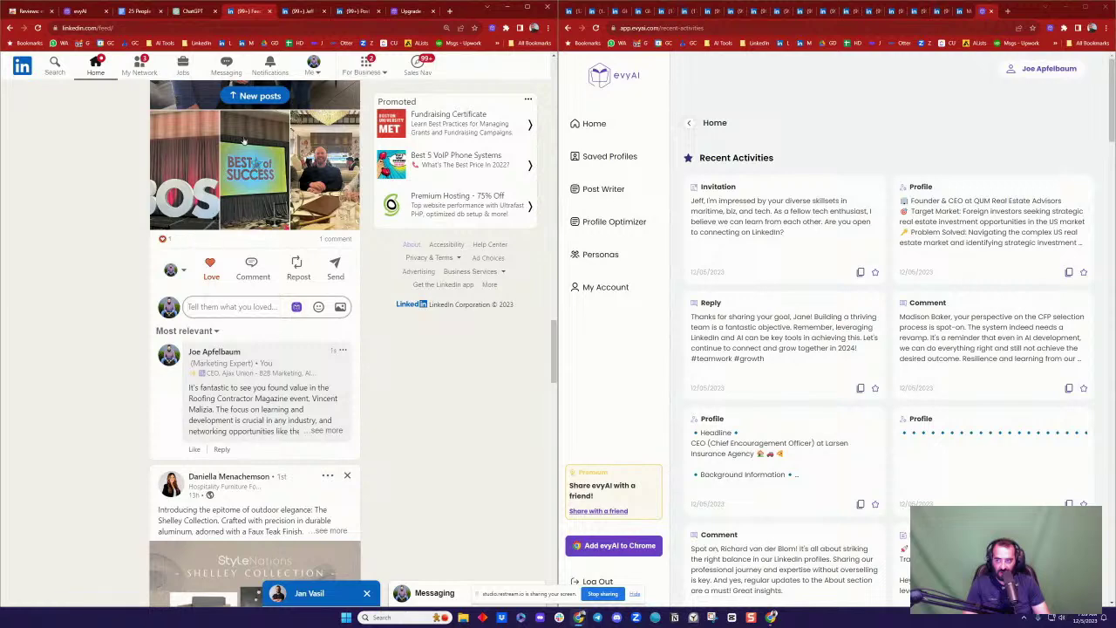
left_click(299, 12)
left_click(313, 67)
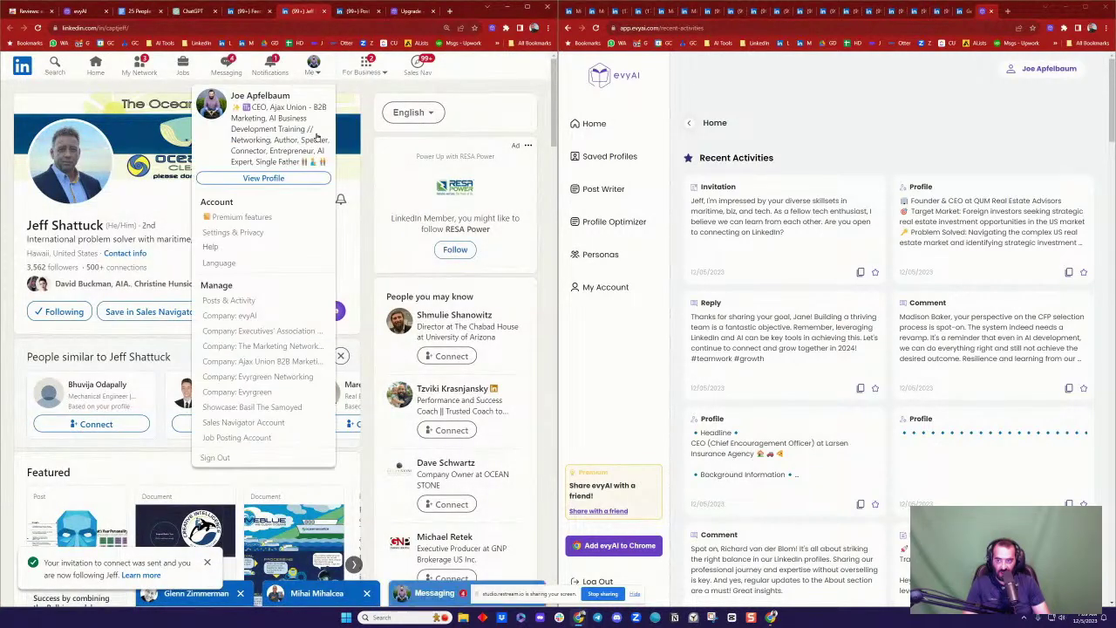
Step: From your posts and activity, load all 12 comments on the 'Train the AI To Learn You' video post
left_click(235, 299)
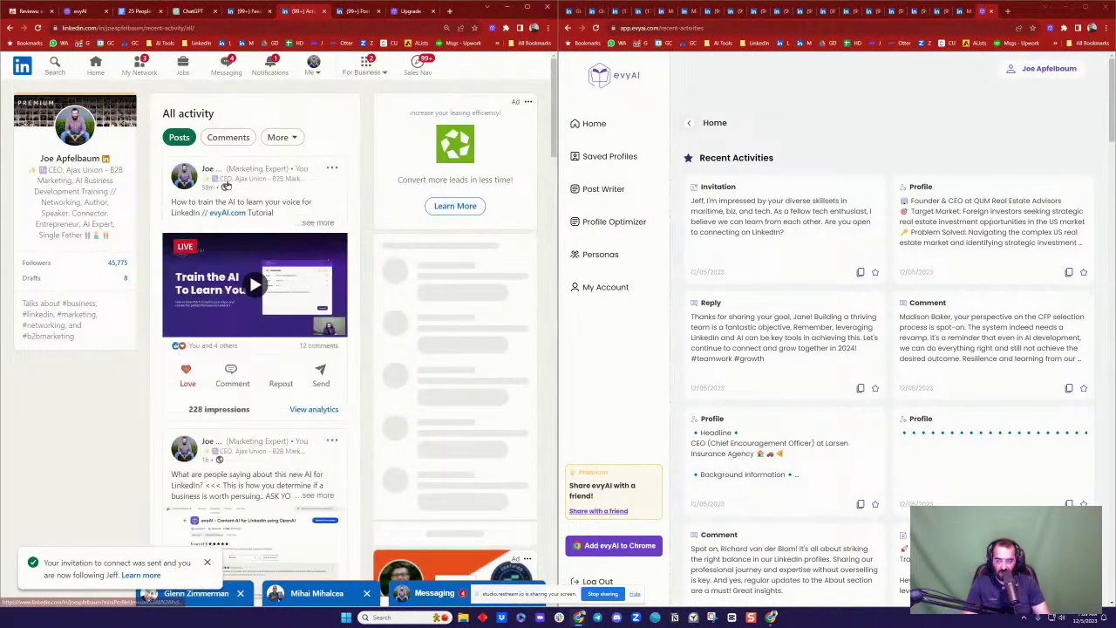
scroll(339, 215, "down", 2)
left_click(338, 215)
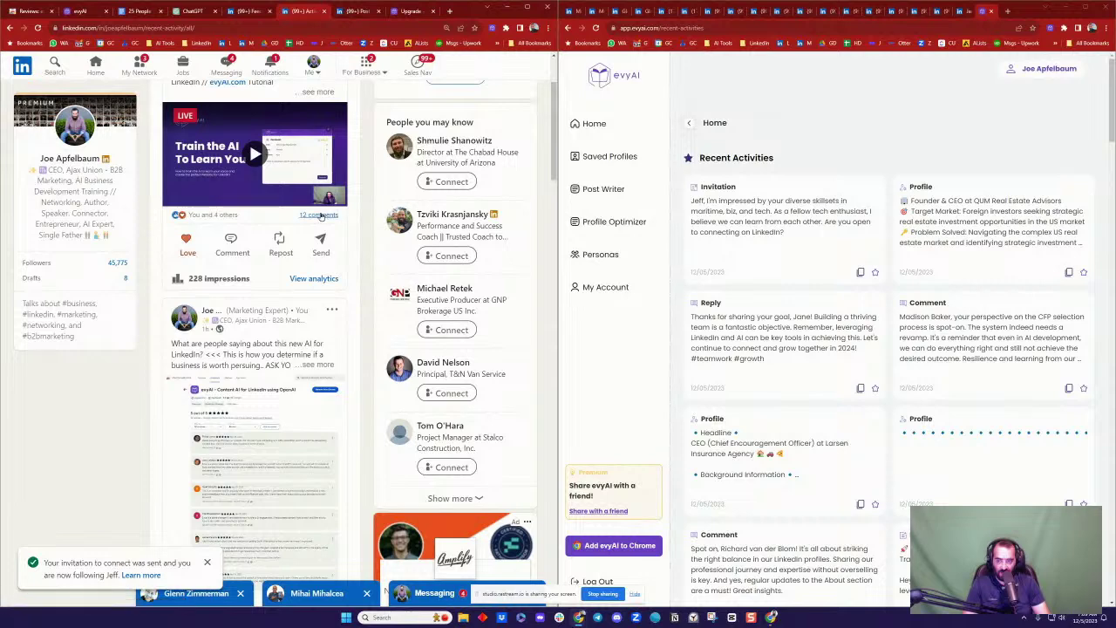
scroll(271, 310, "down", 1)
scroll(271, 310, "down", 2)
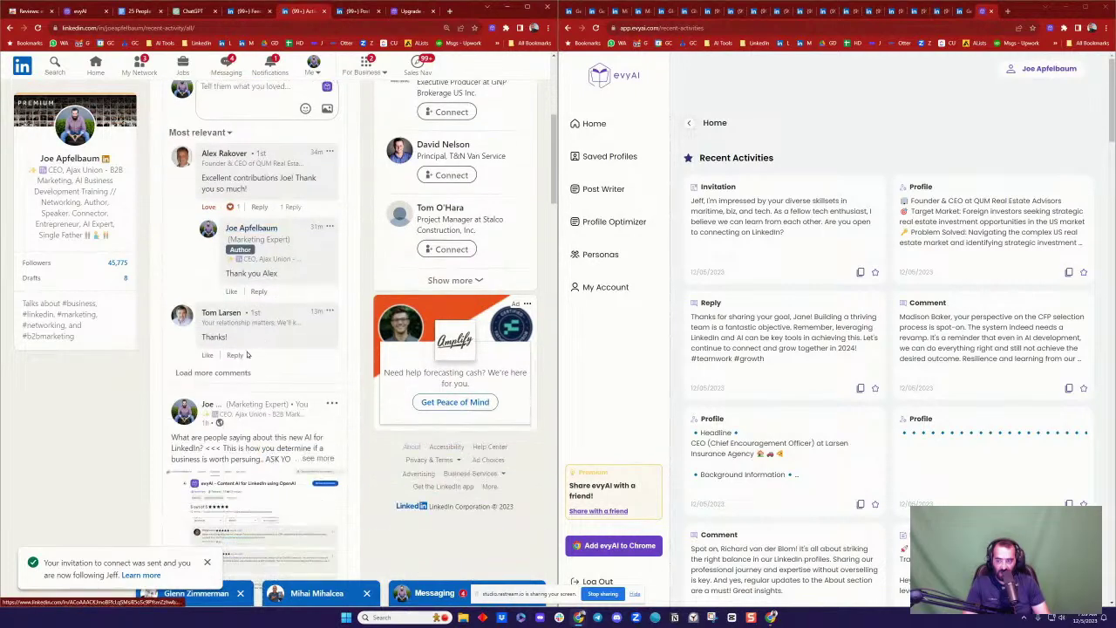
left_click(212, 373)
Step: Like the comment asking for help optimizing his profile
scroll(338, 310, "down", 5)
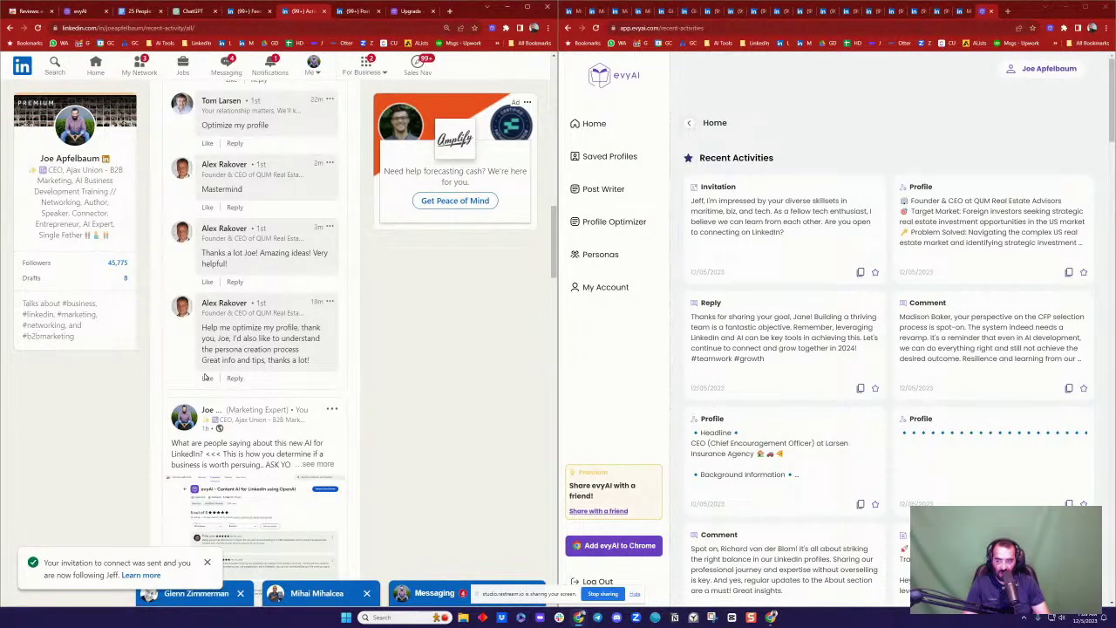
left_click(206, 378)
scroll(297, 253, "up", 4)
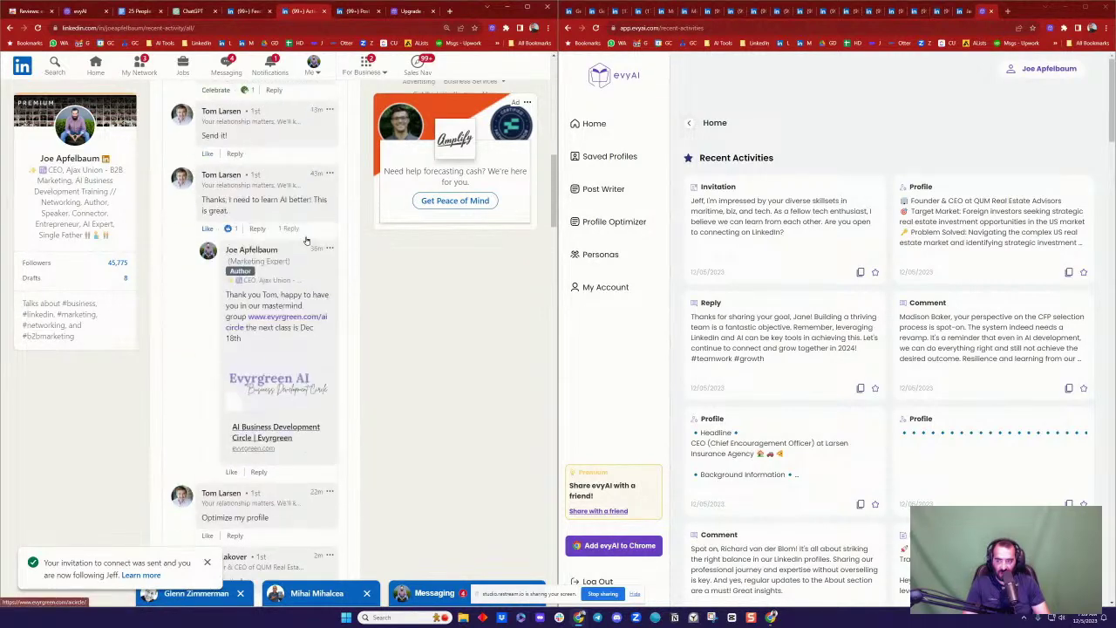
scroll(277, 274, "down", 3)
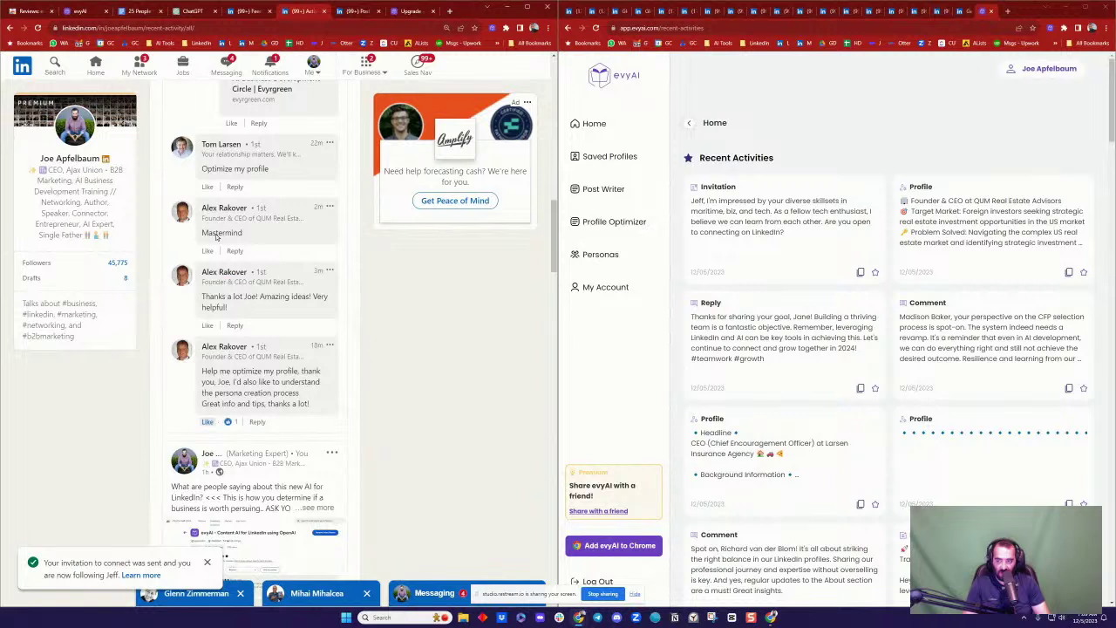
left_click(208, 250)
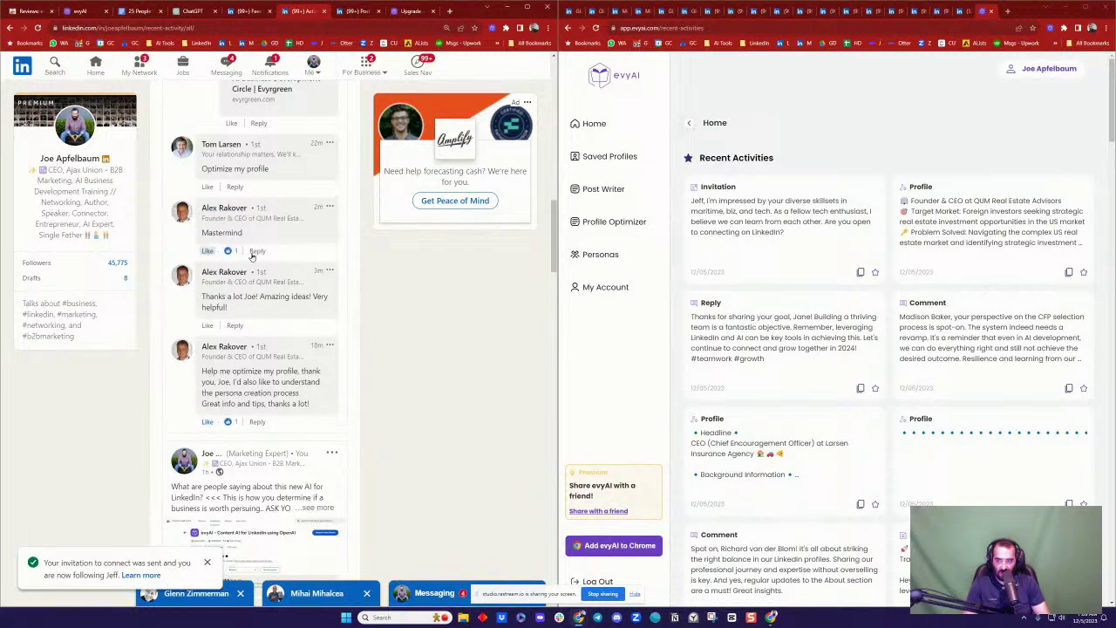
left_click(257, 251)
key("BackSpace")
type("www.e")
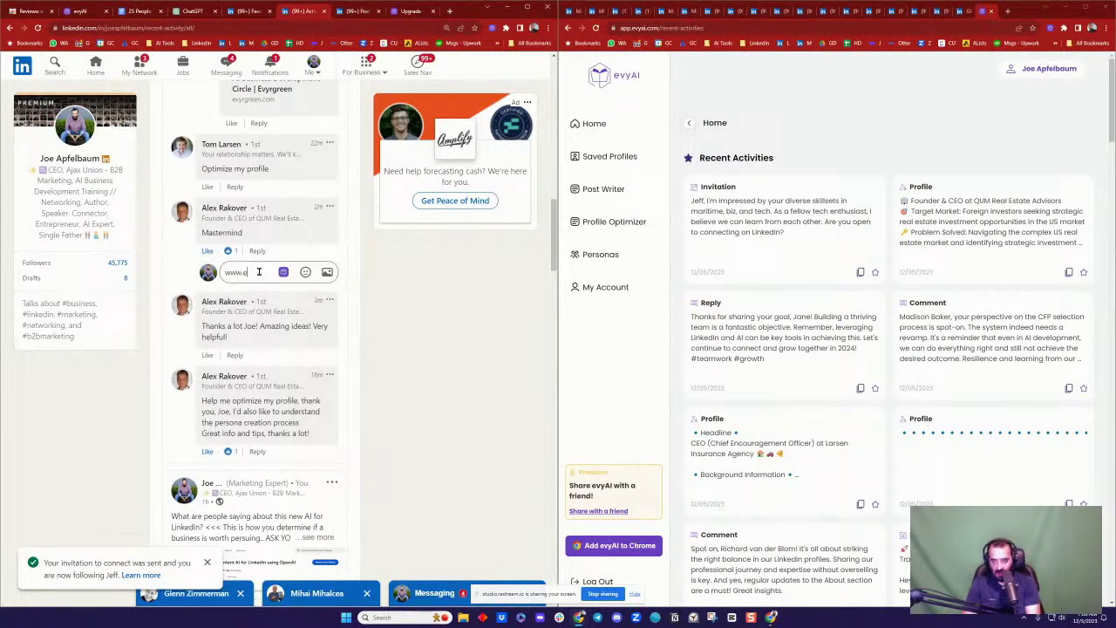
type("vygr")
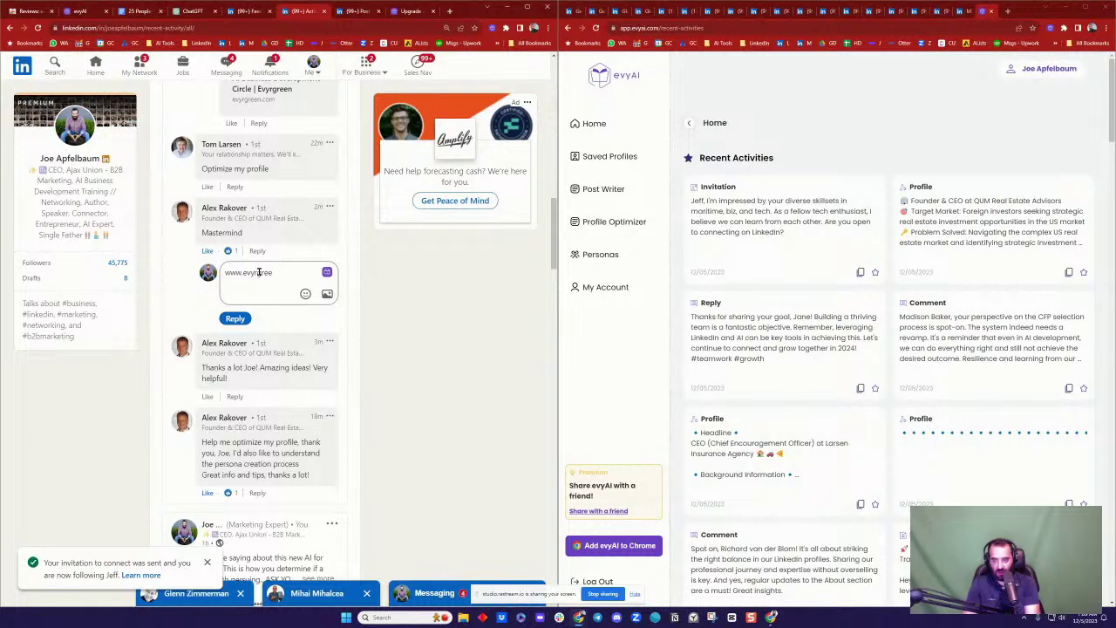
type("ee")
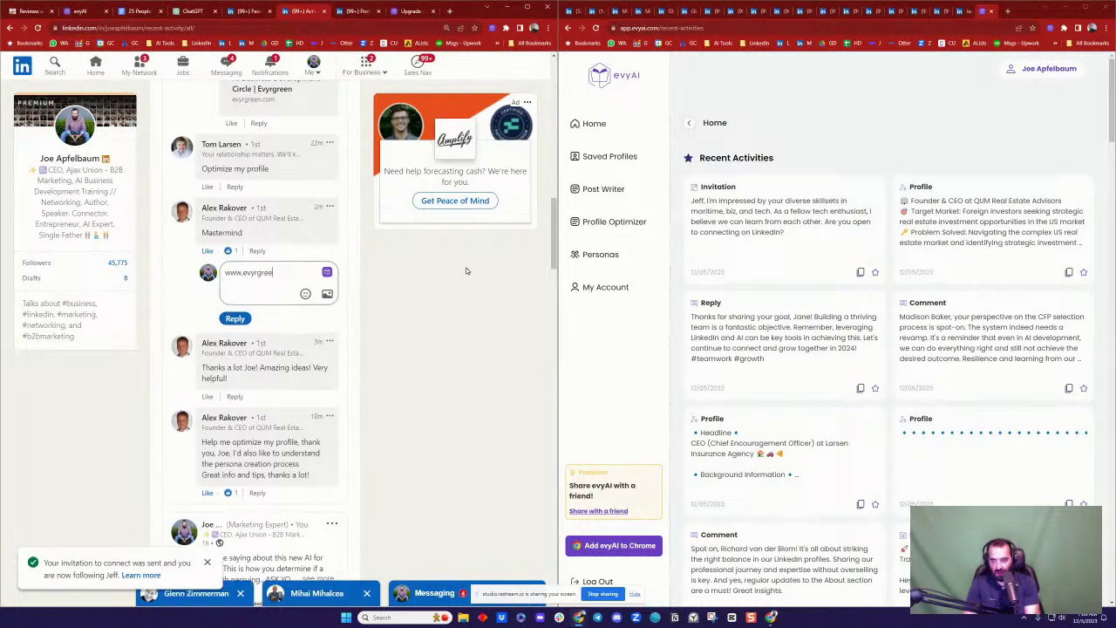
type("n.com/aicircle")
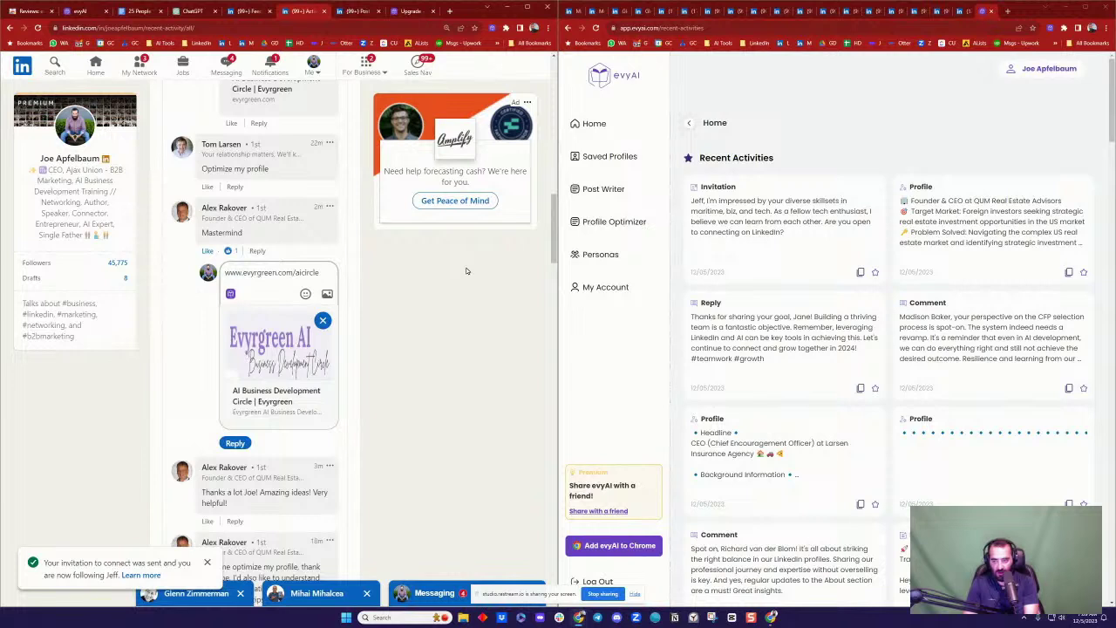
type(" would love ")
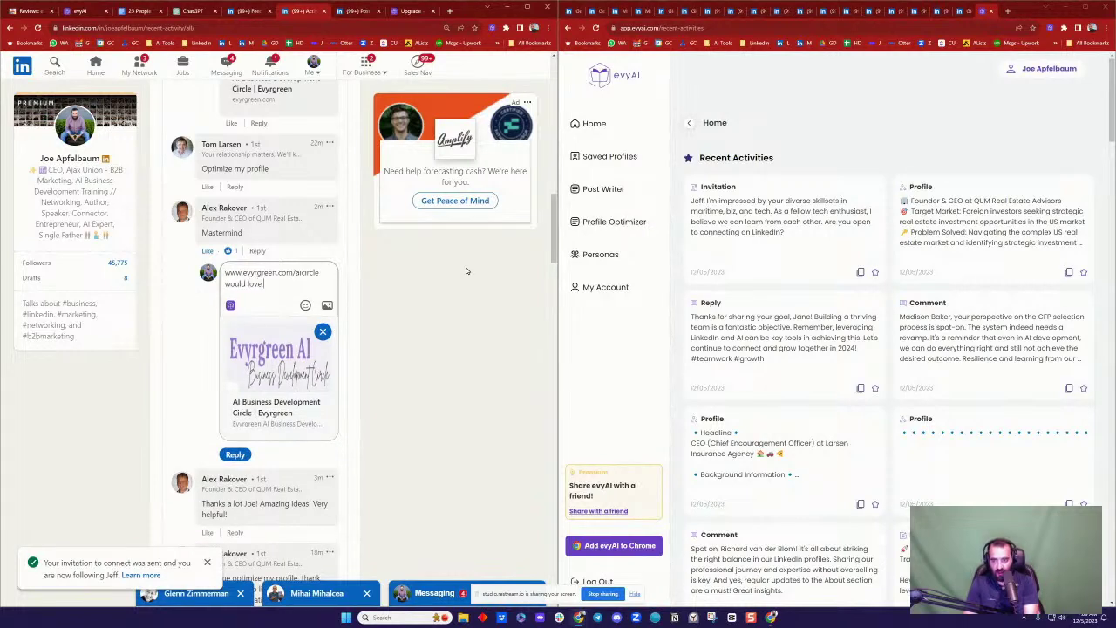
type("to have you join @")
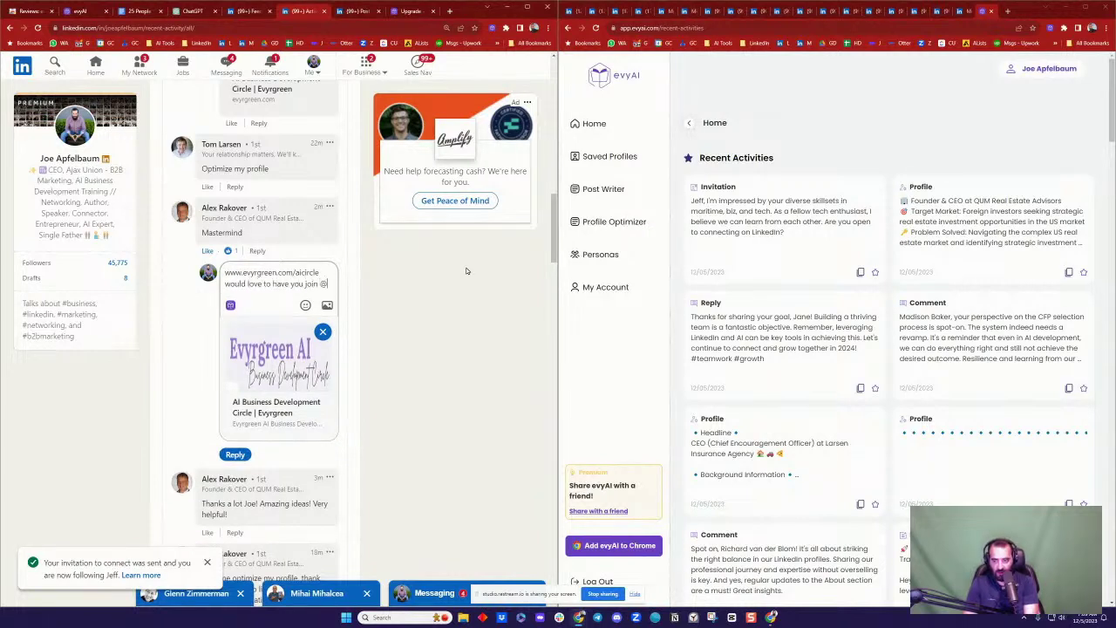
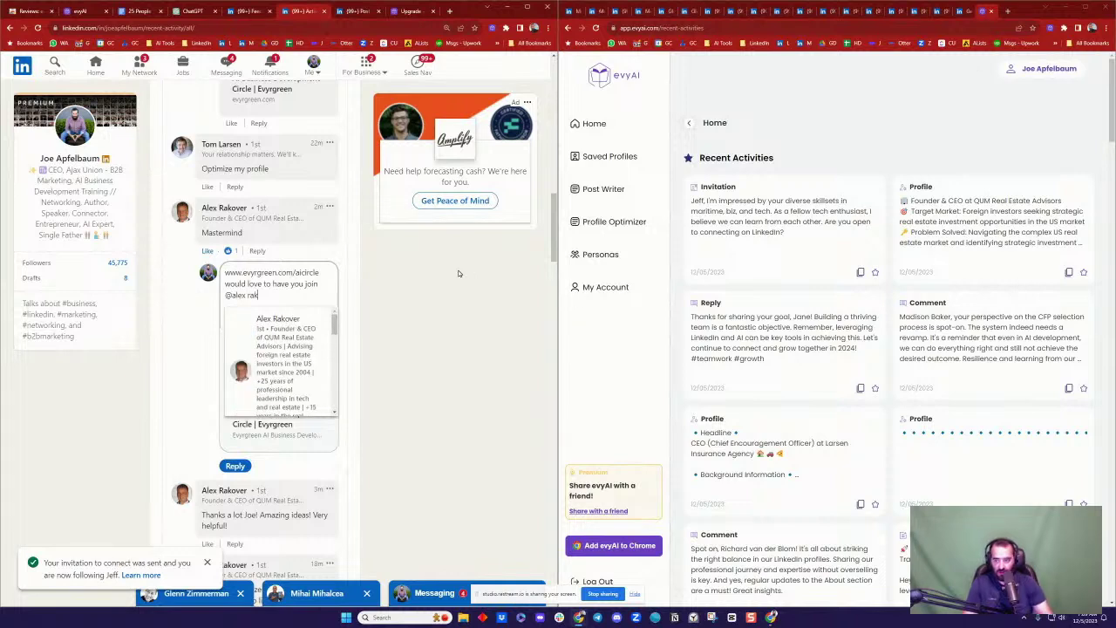
left_click(274, 338)
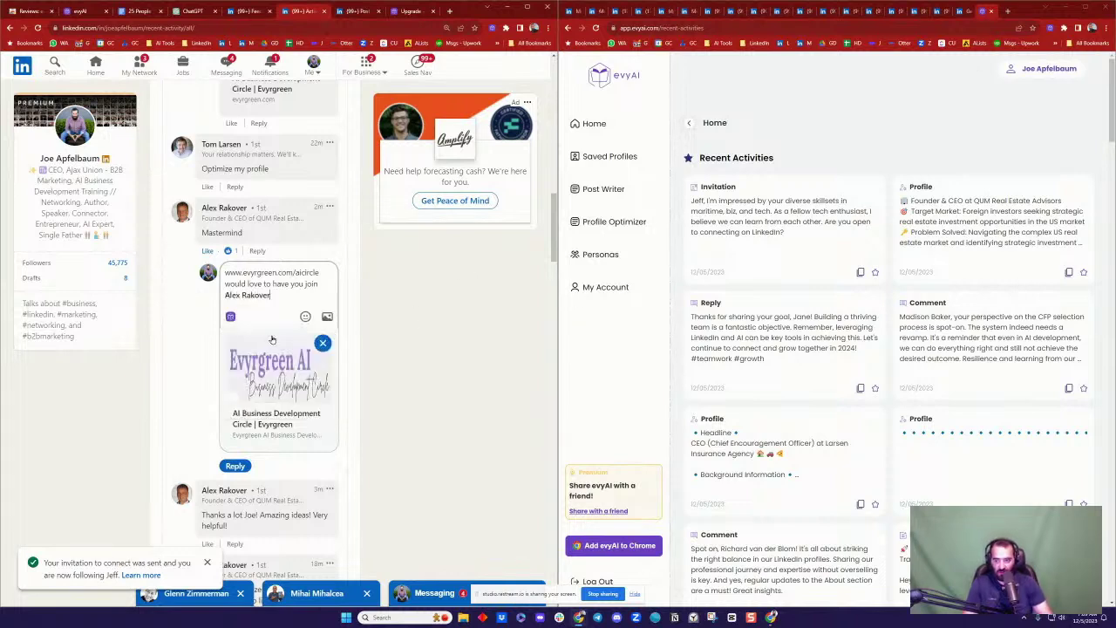
left_click(235, 465)
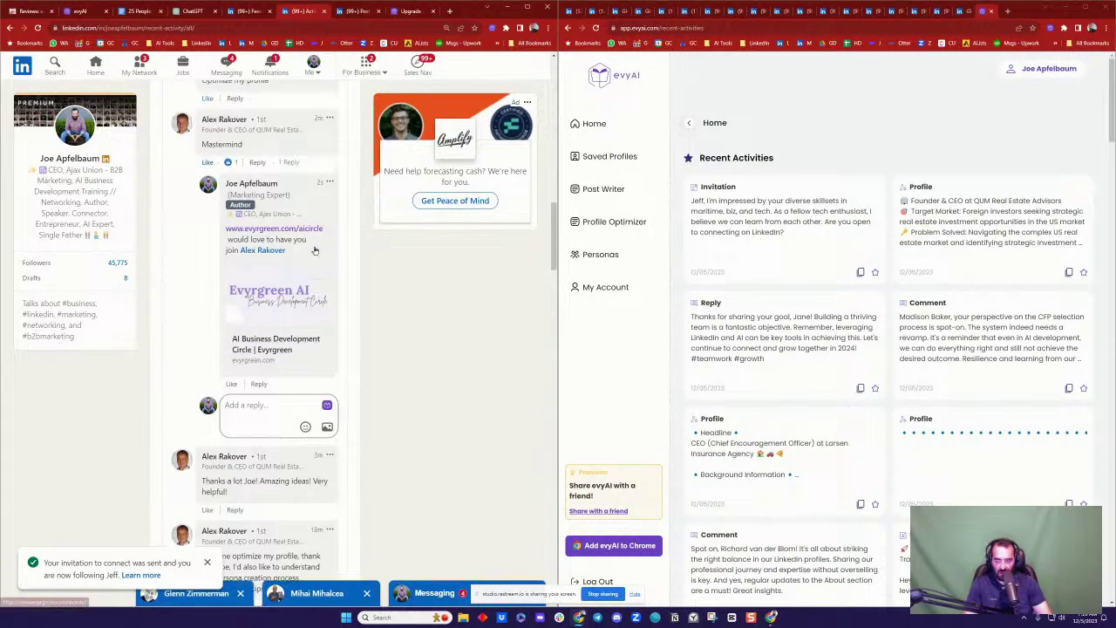
scroll(287, 261, "up", 5)
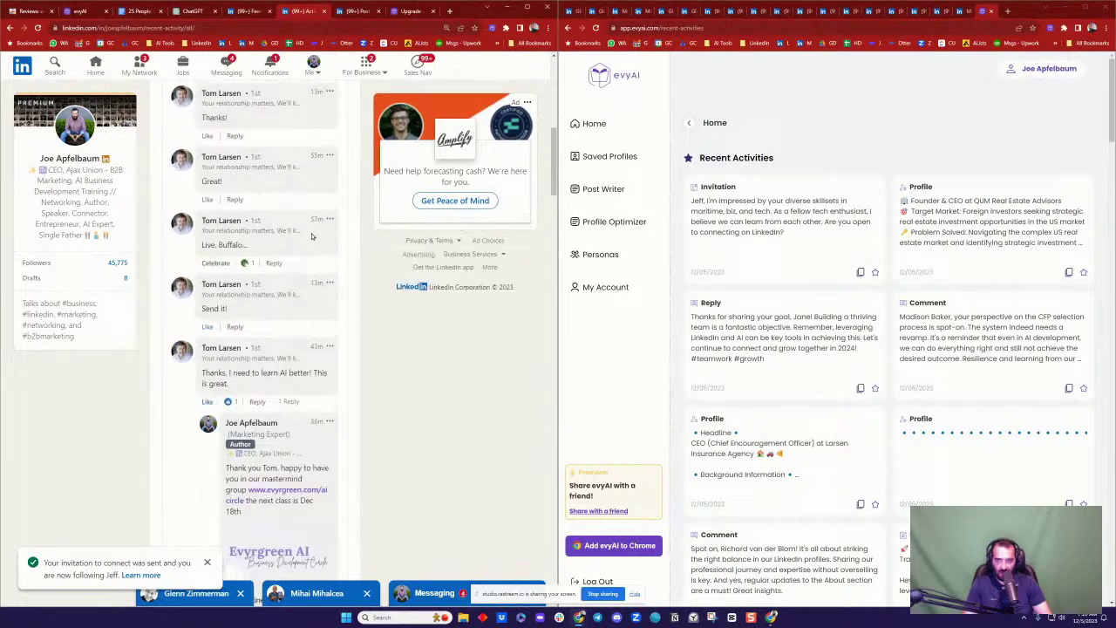
scroll(311, 235, "up", 4)
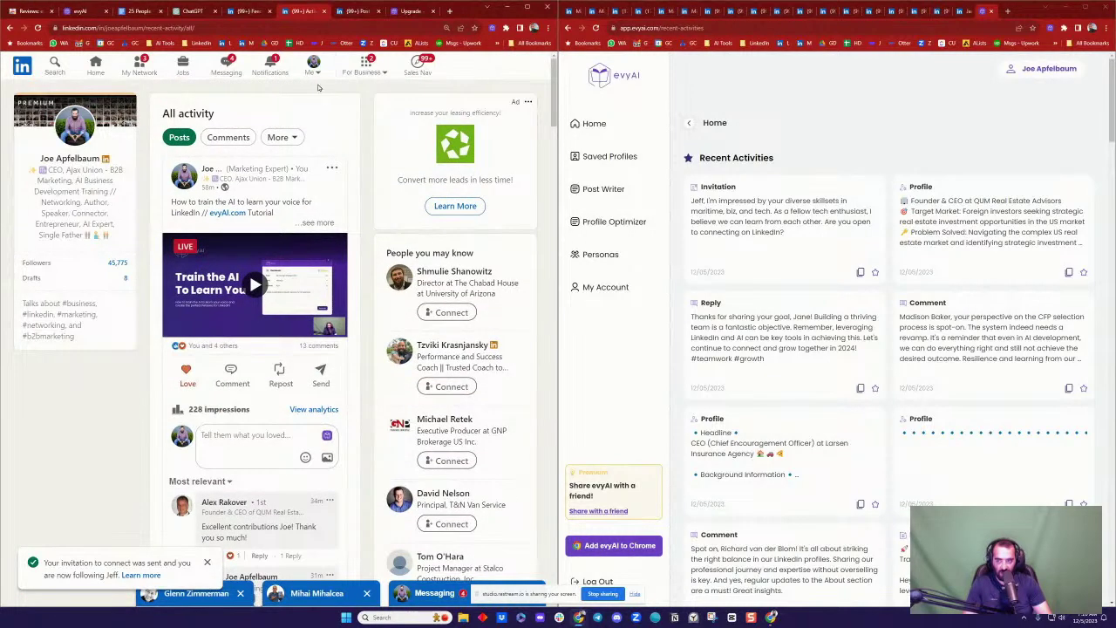
Step: Review notifications, then send the 'Definitely' quick reply in Messaging
left_click(272, 63)
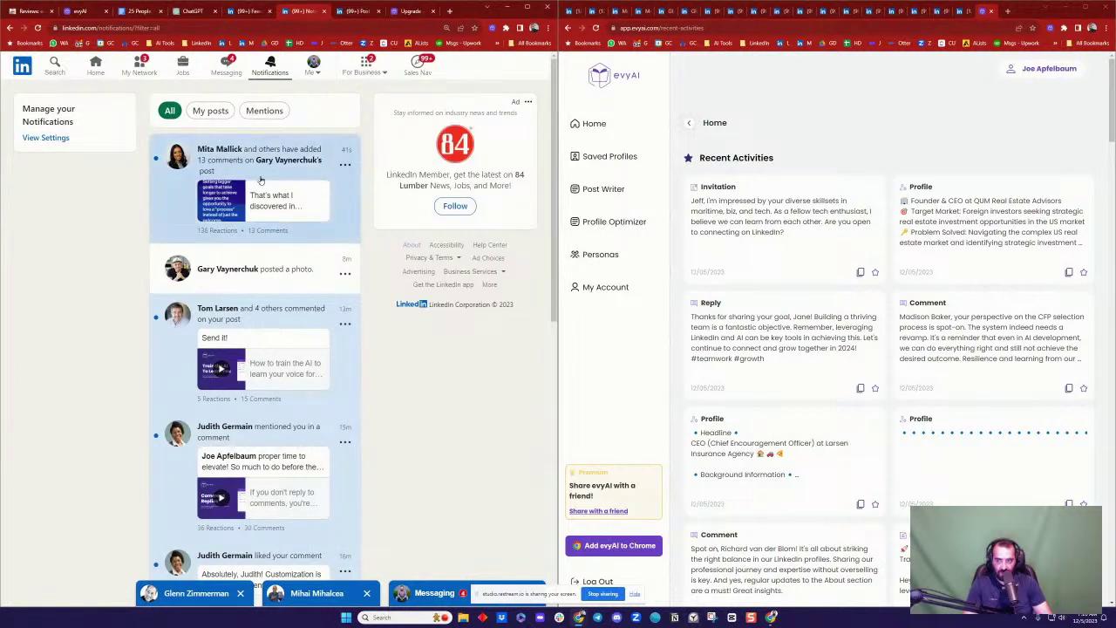
scroll(277, 250, "down", 3)
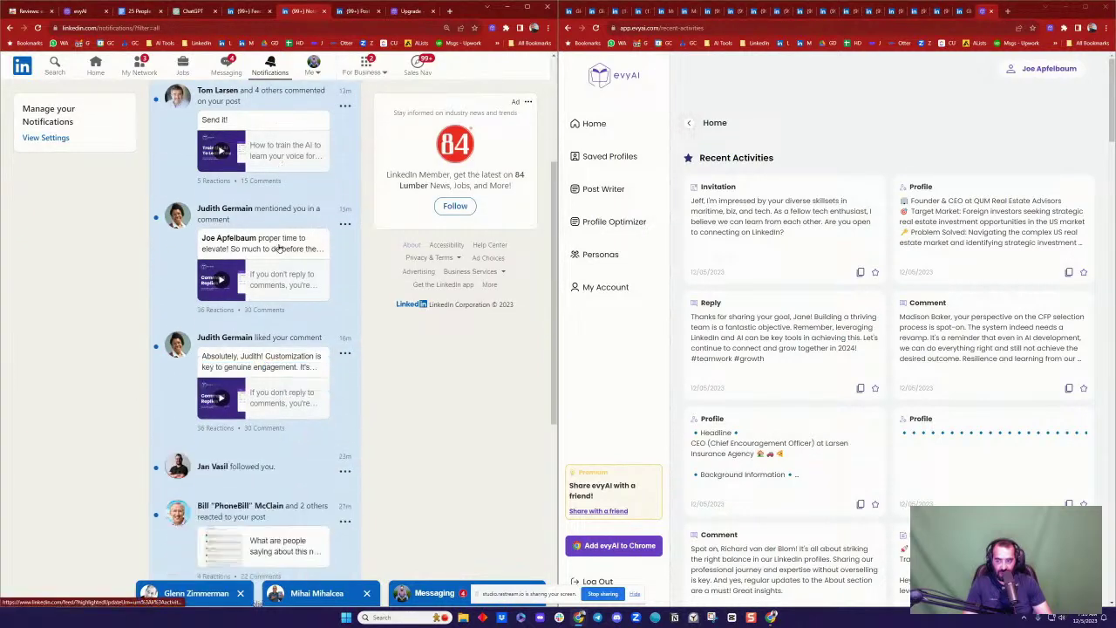
scroll(276, 250, "up", 3)
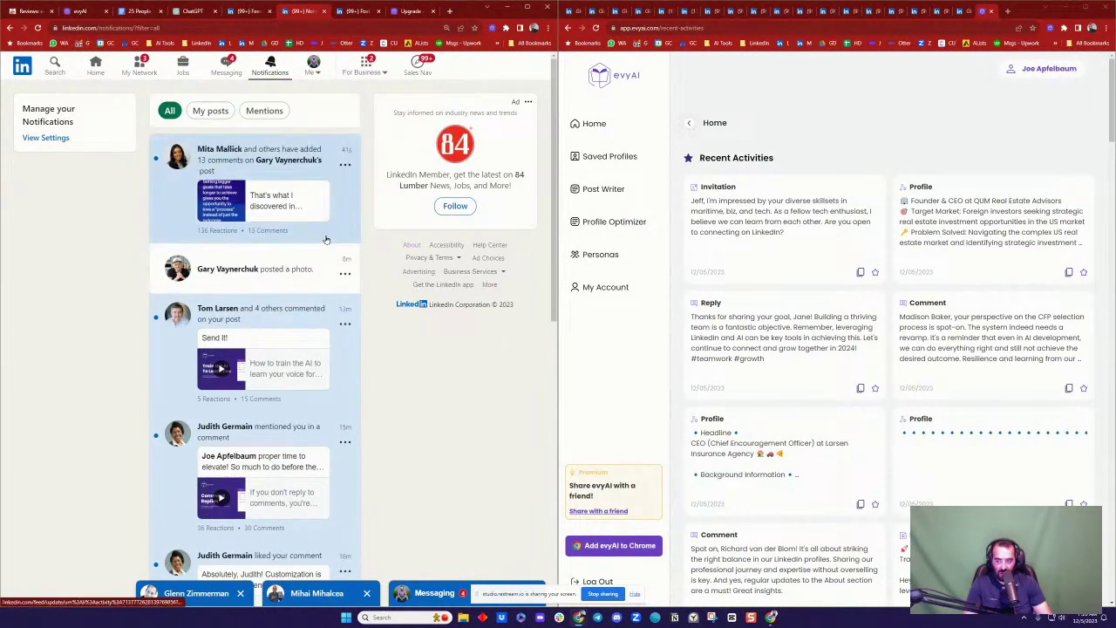
left_click(225, 67)
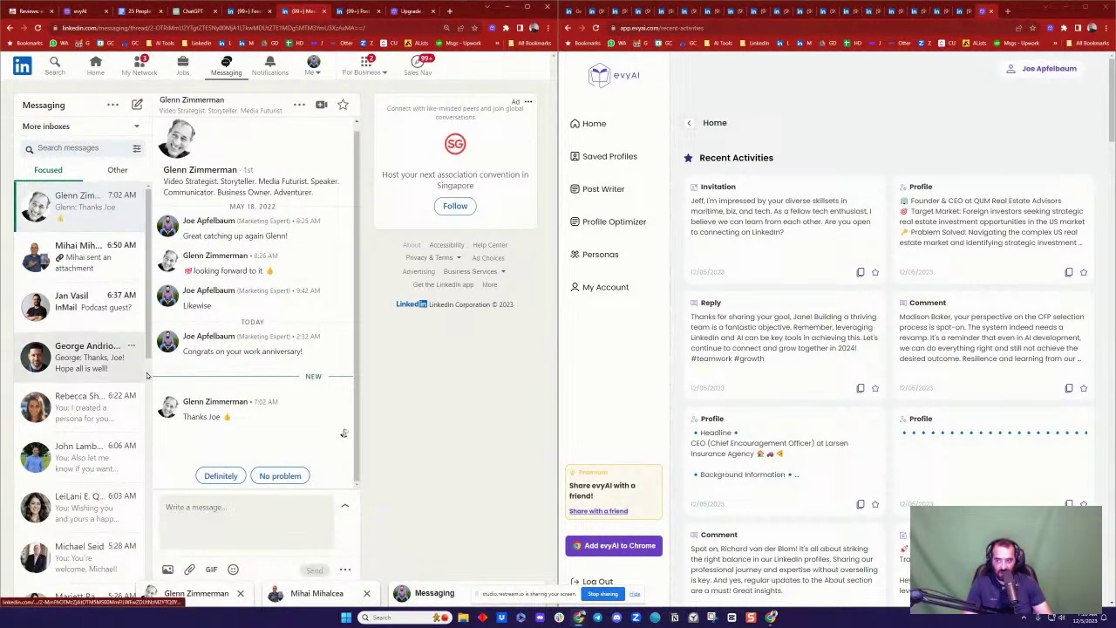
left_click(219, 475)
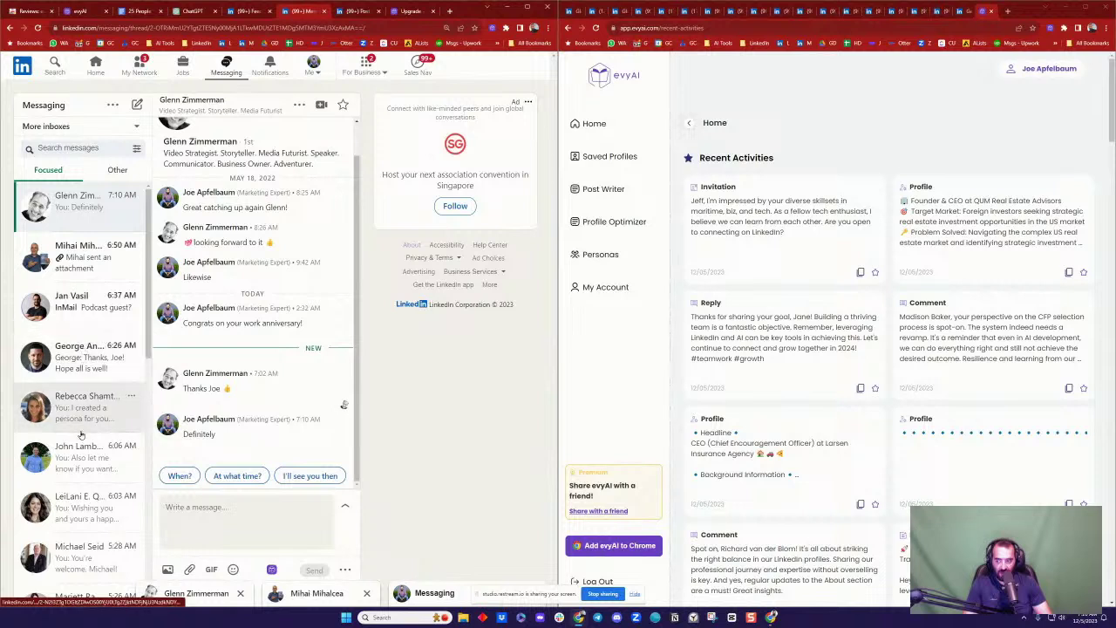
scroll(109, 388, "down", 6)
scroll(96, 383, "down", 3)
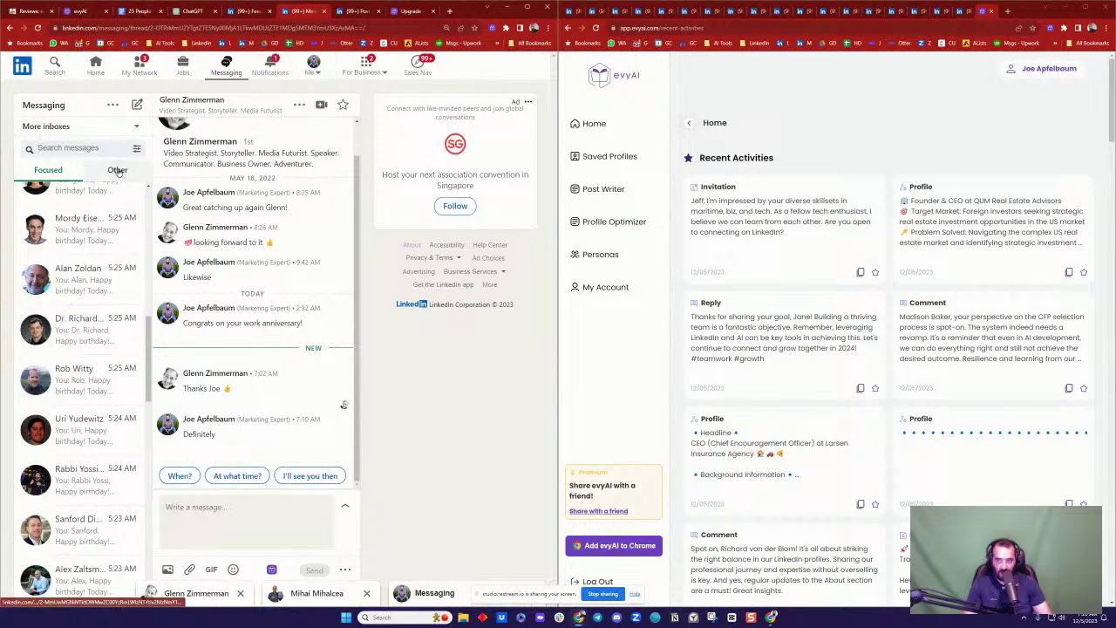
Step: Back on the home feed, react with Celebrate to the 2017 clothing-brand video post
left_click(270, 65)
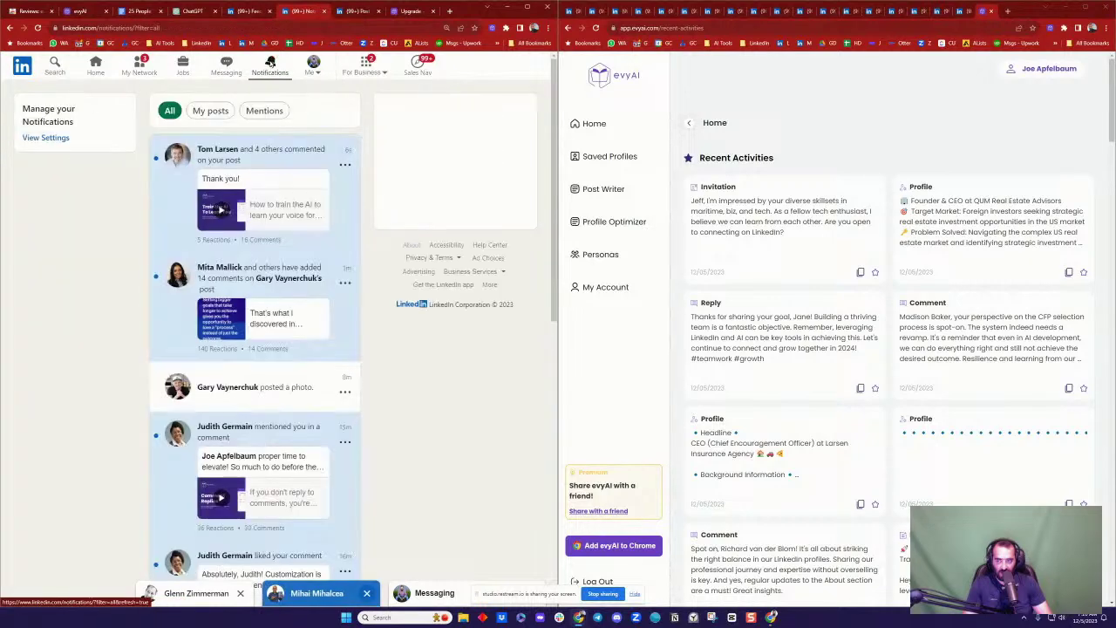
left_click(94, 66)
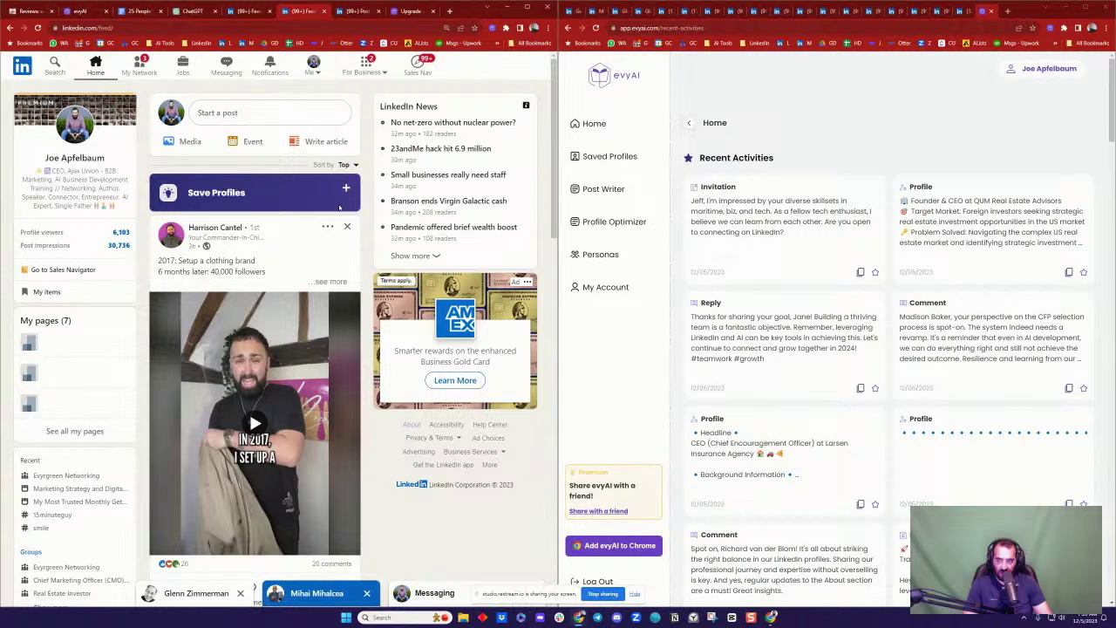
scroll(340, 207, "down", 2)
mouse_move(212, 378)
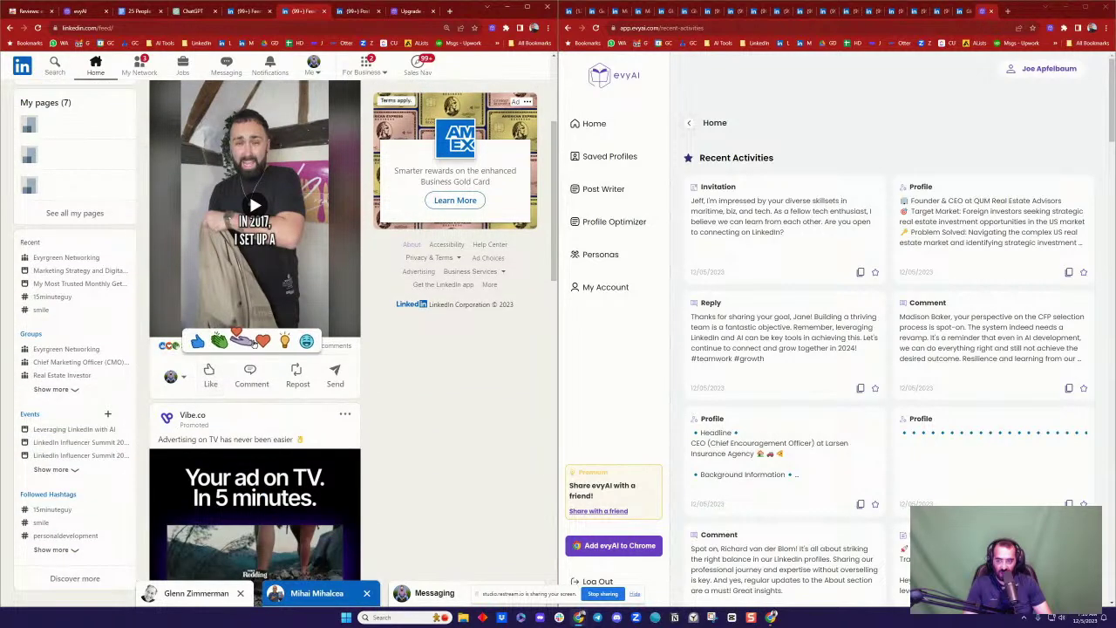
left_click(218, 340)
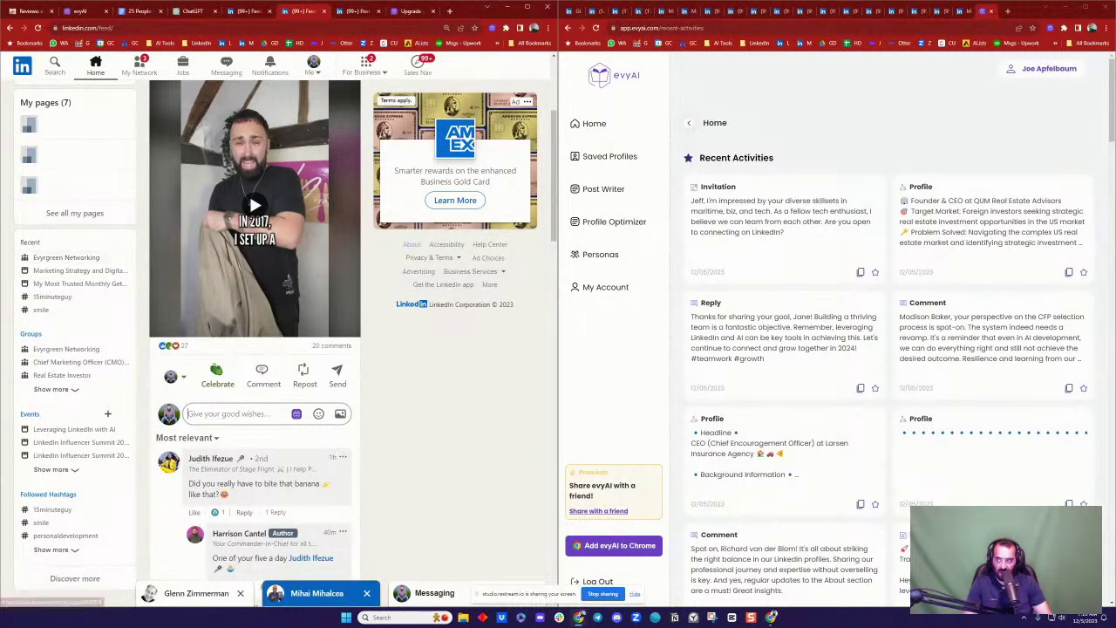